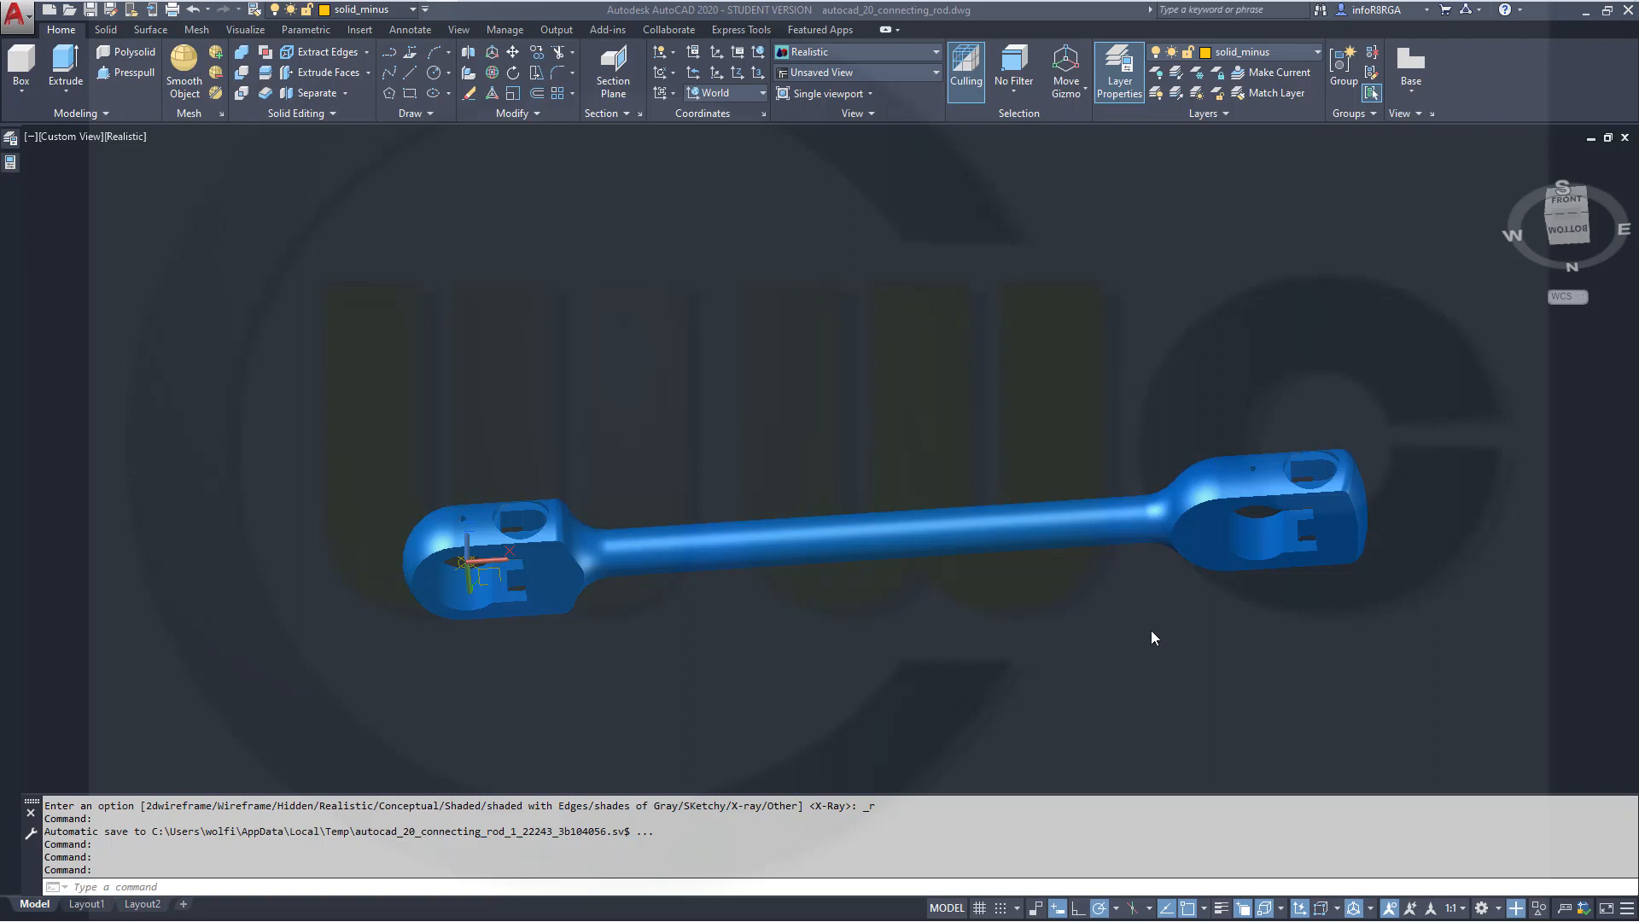
# Orbit around the finished connecting rod model to examine its shape
pyautogui.click(1128, 623)
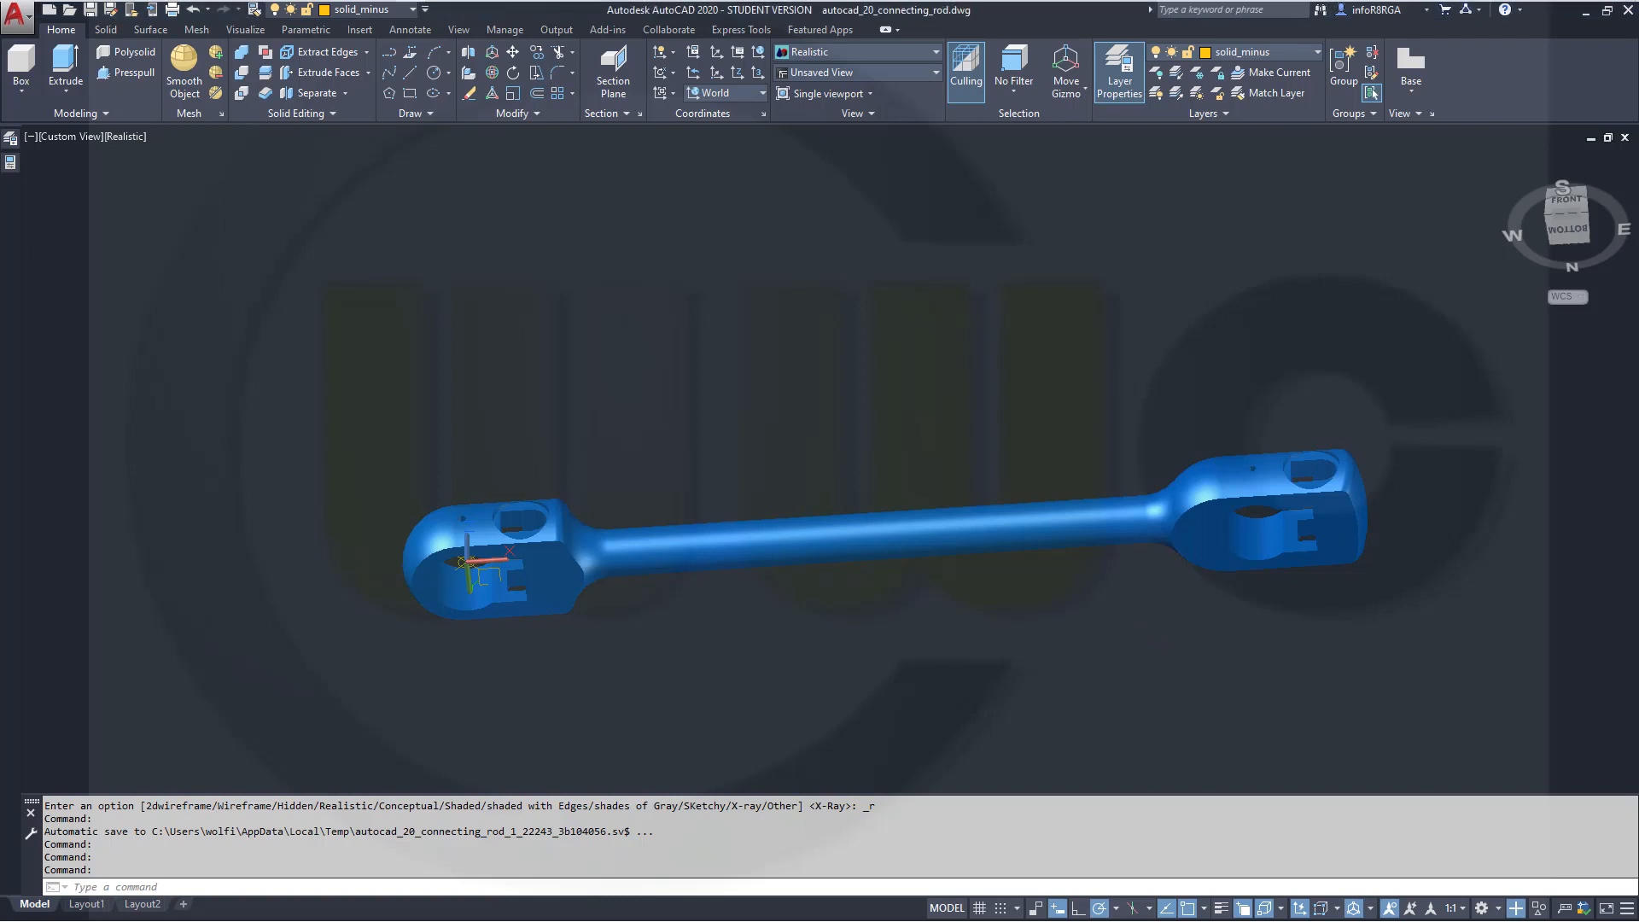
pyautogui.keyDown('shift'); pyautogui.moveTo(1071, 595); pyautogui.dragTo(1017, 560, button='middle'); pyautogui.keyUp('shift')
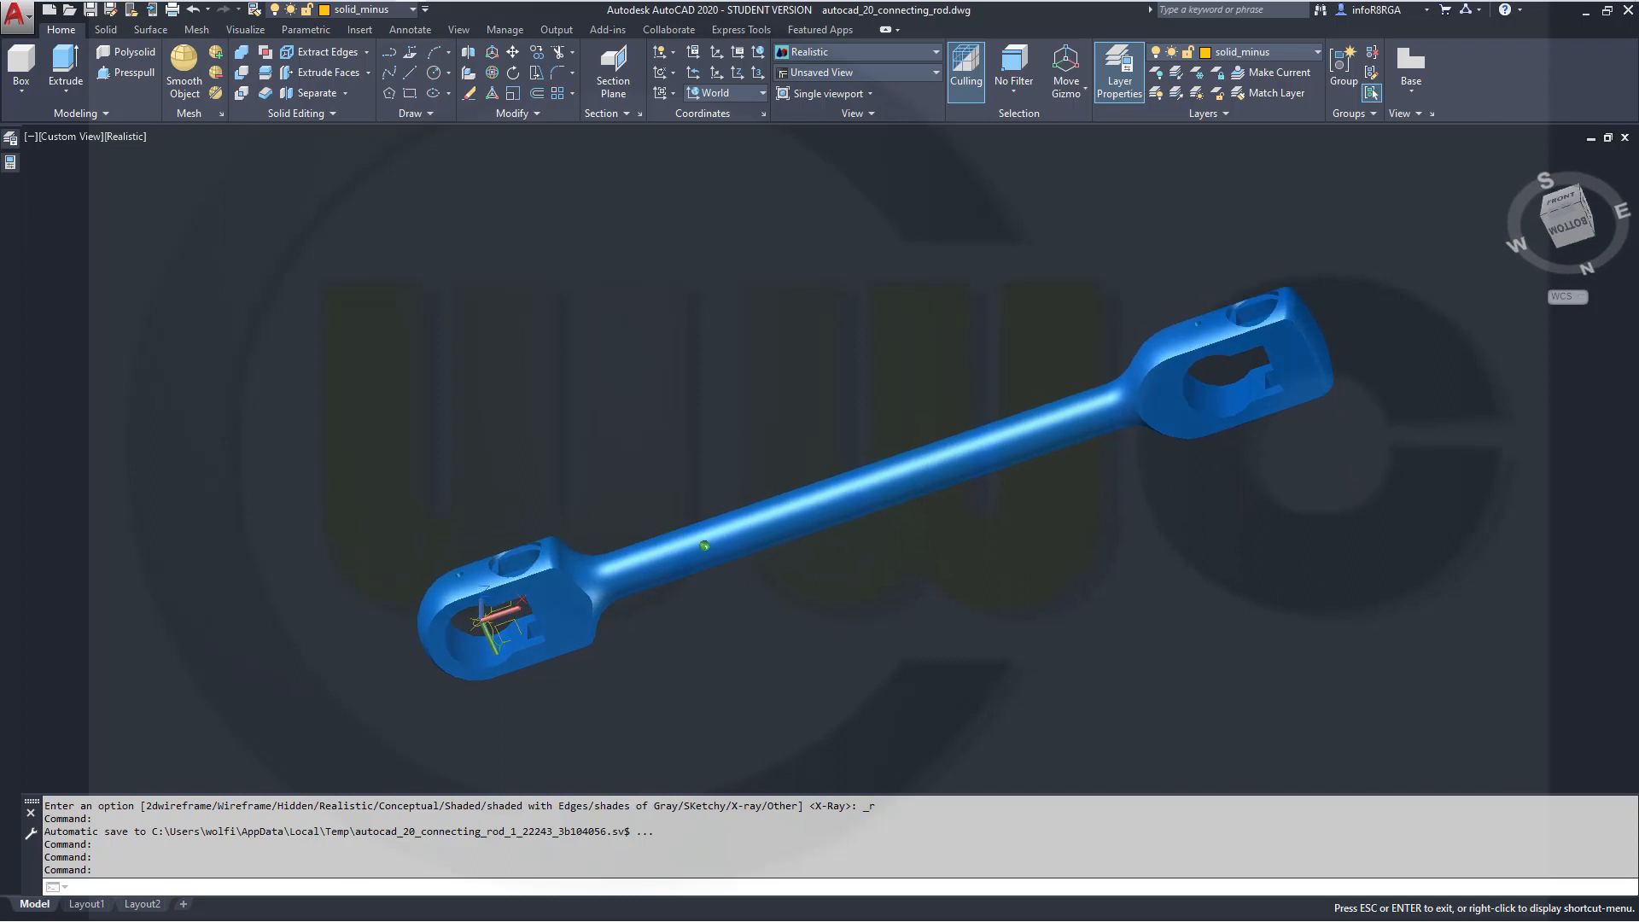
pyautogui.click(23, 92)
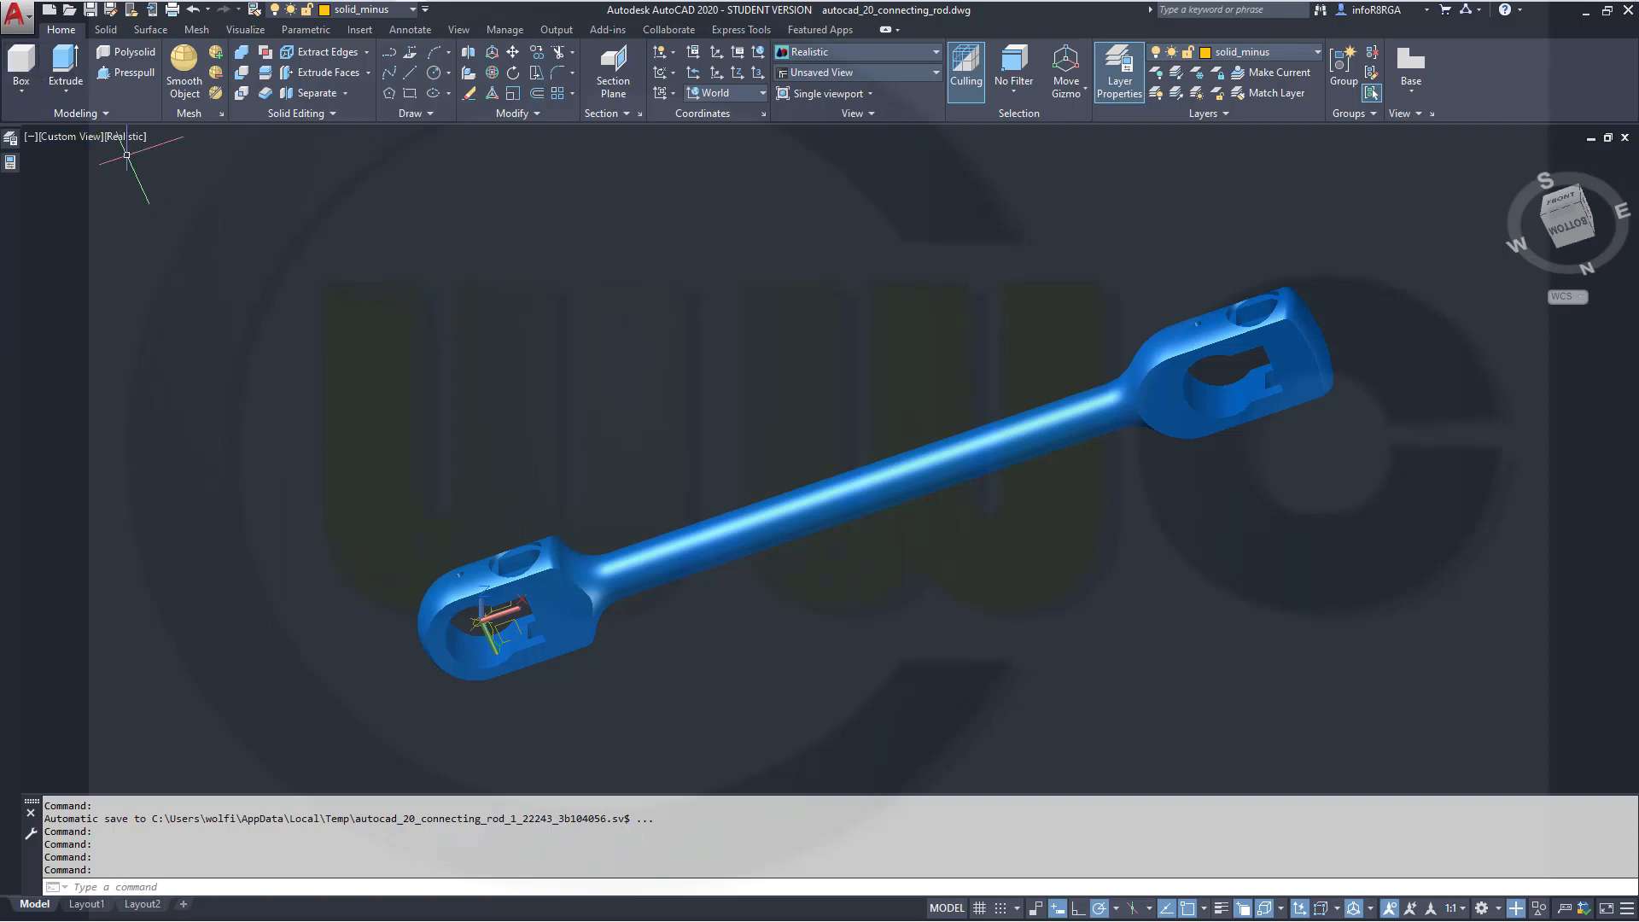
pyautogui.moveTo(818, 413)
pyautogui.keyDown('shift'); pyautogui.mouseDown(button='middle')
pyautogui.moveTo(841, 449)
pyautogui.moveTo(816, 392)
pyautogui.moveTo(812, 648)
pyautogui.moveTo(854, 415)
pyautogui.moveTo(809, 377)
pyautogui.moveTo(763, 480)
pyautogui.moveTo(780, 586)
pyautogui.moveTo(823, 651)
pyautogui.moveTo(863, 651)
pyautogui.moveTo(897, 517)
pyautogui.moveTo(853, 413)
pyautogui.moveTo(798, 391)
pyautogui.moveTo(816, 434)
pyautogui.mouseUp(button='middle'); pyautogui.keyUp('shift')
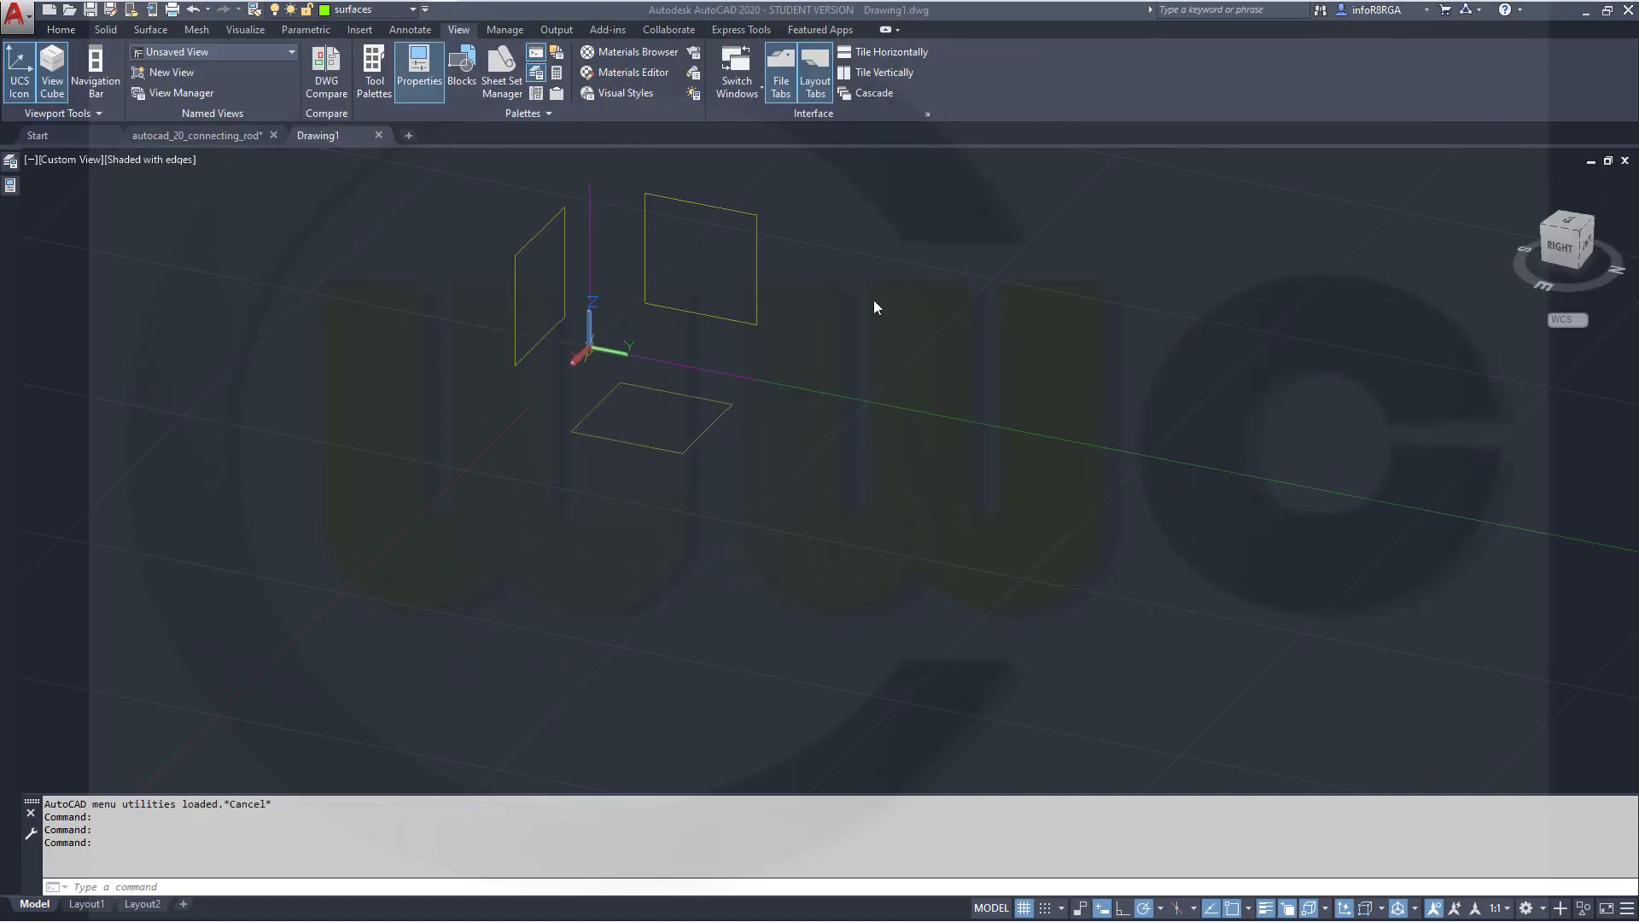
# On layer solid_plus, create a cylinder centred at 0,0 with a 45 diameter and a height of 750
pyautogui.click(414, 11)
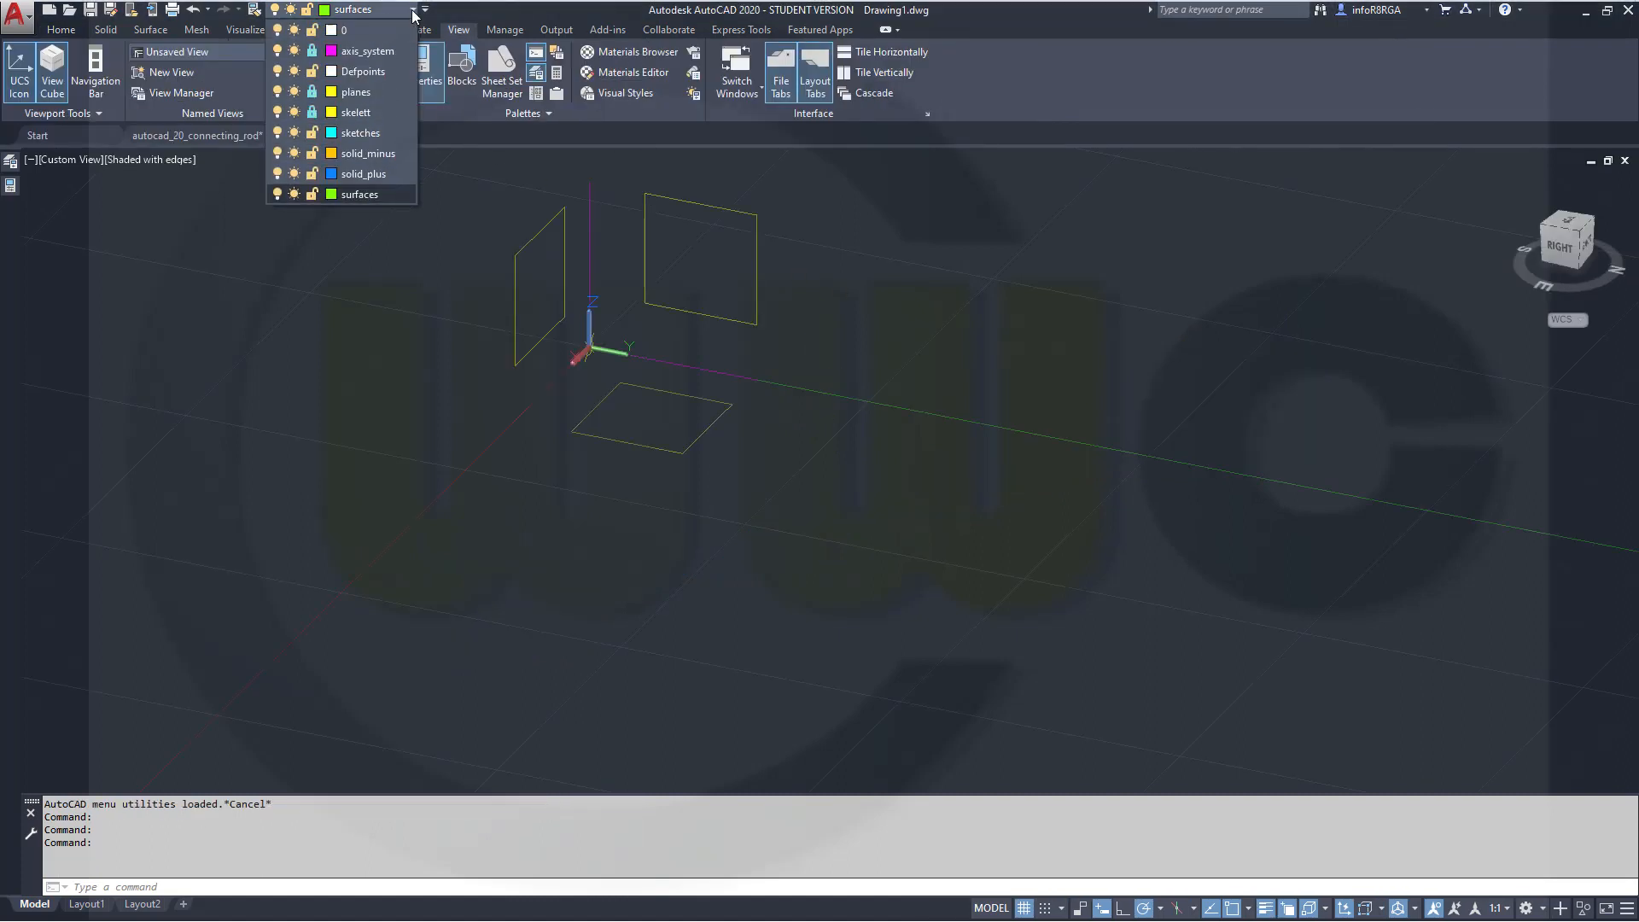
pyautogui.click(363, 173)
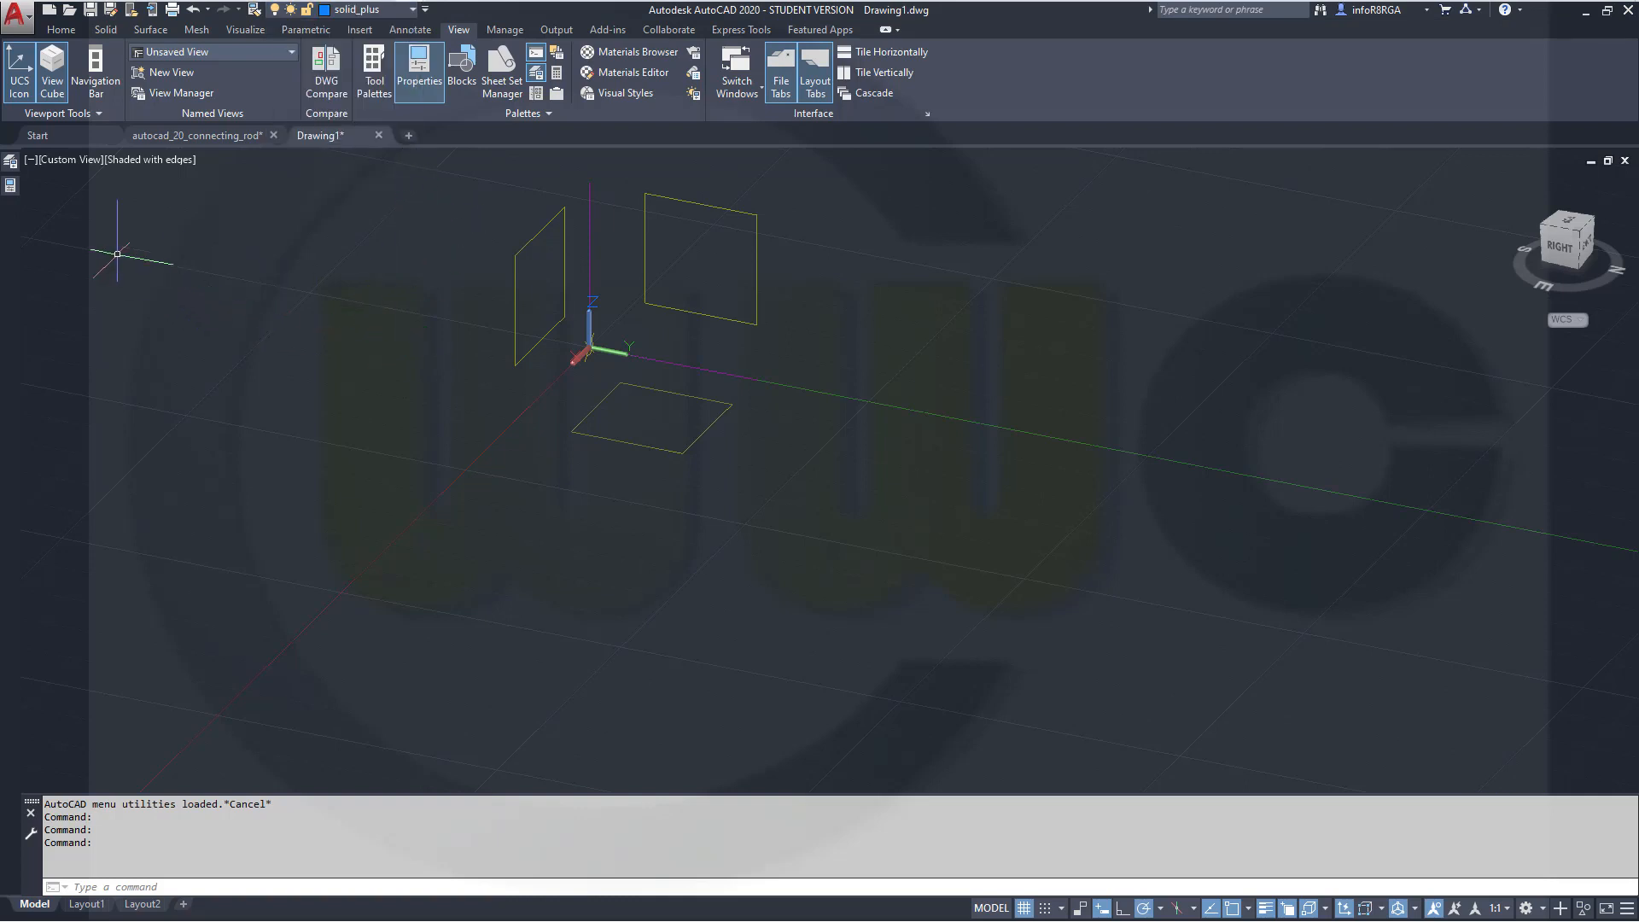
pyautogui.click(62, 30)
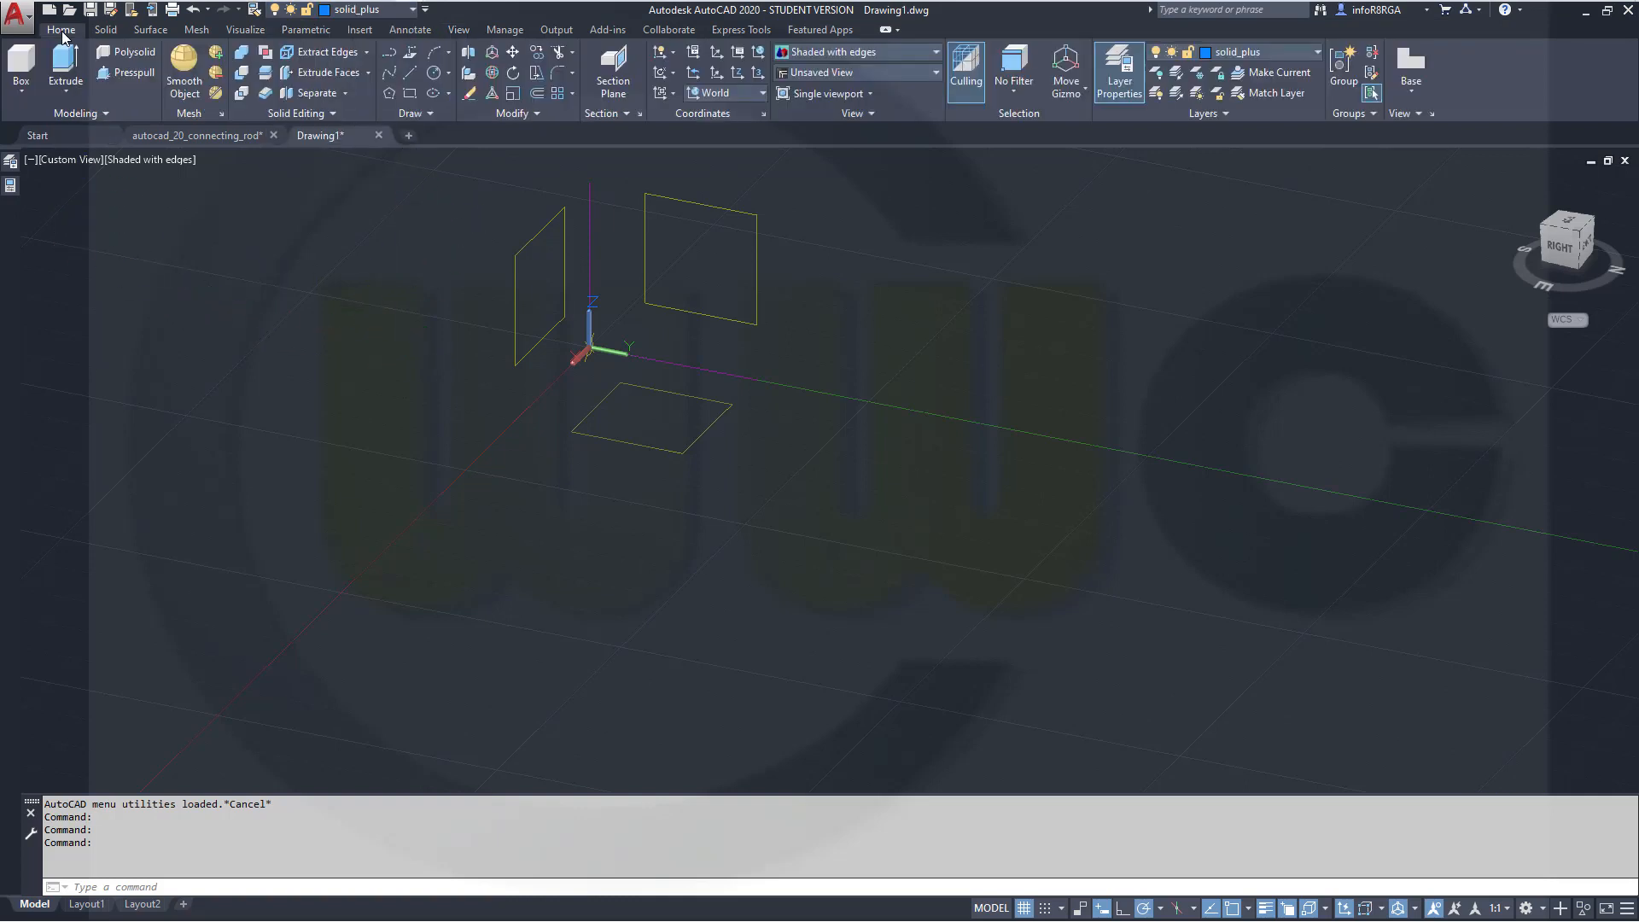
pyautogui.click(23, 92)
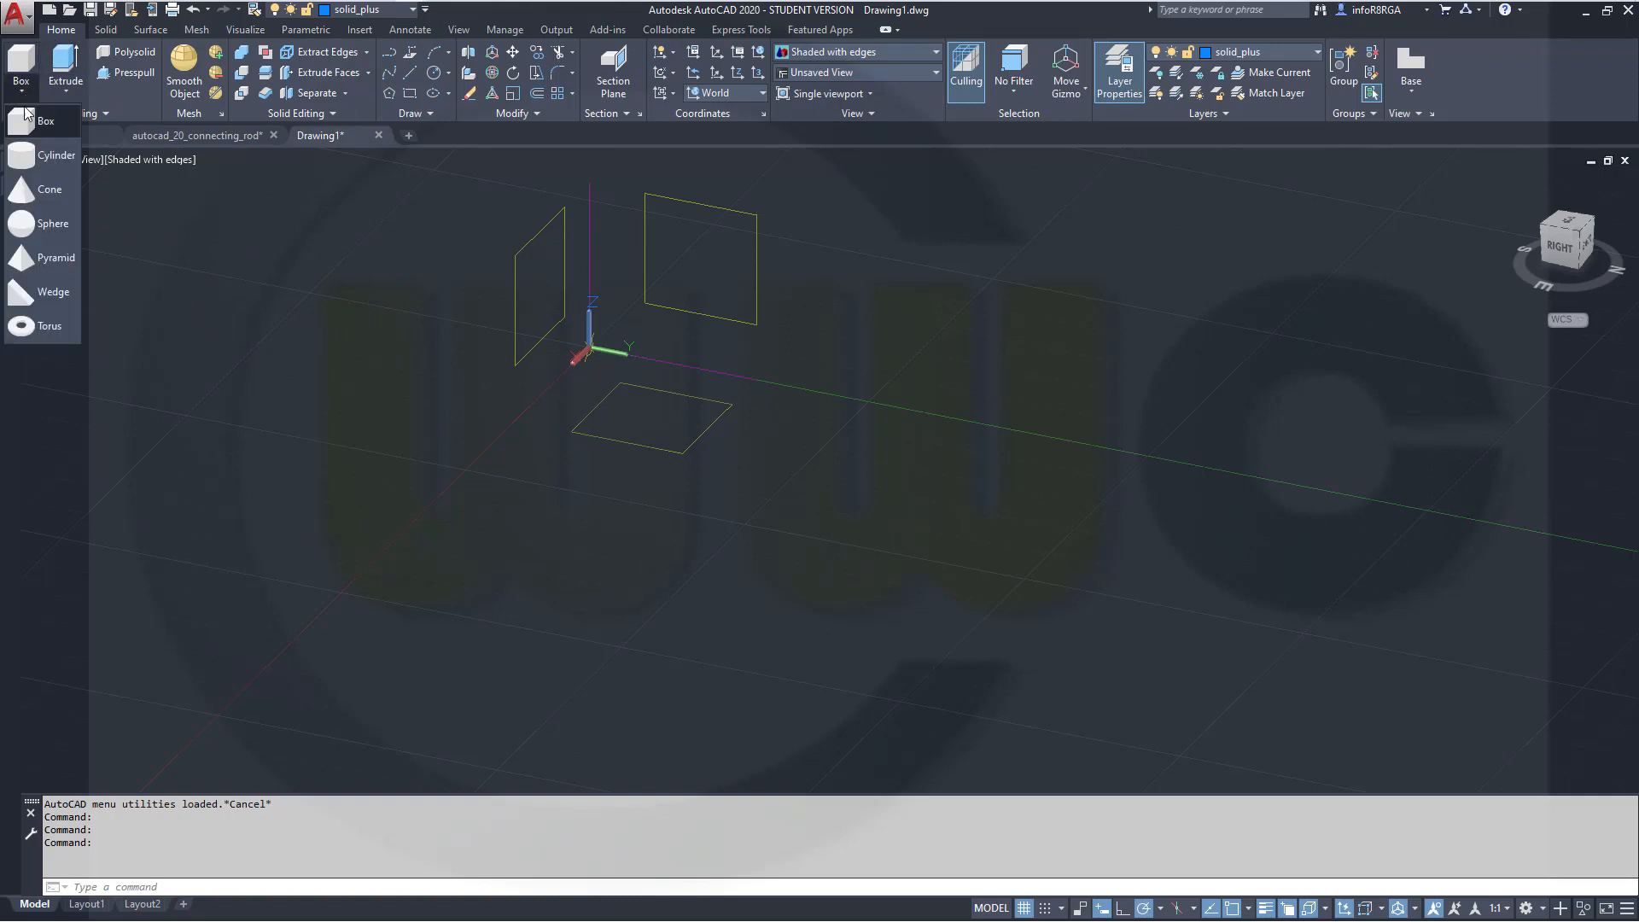
pyautogui.click(41, 157)
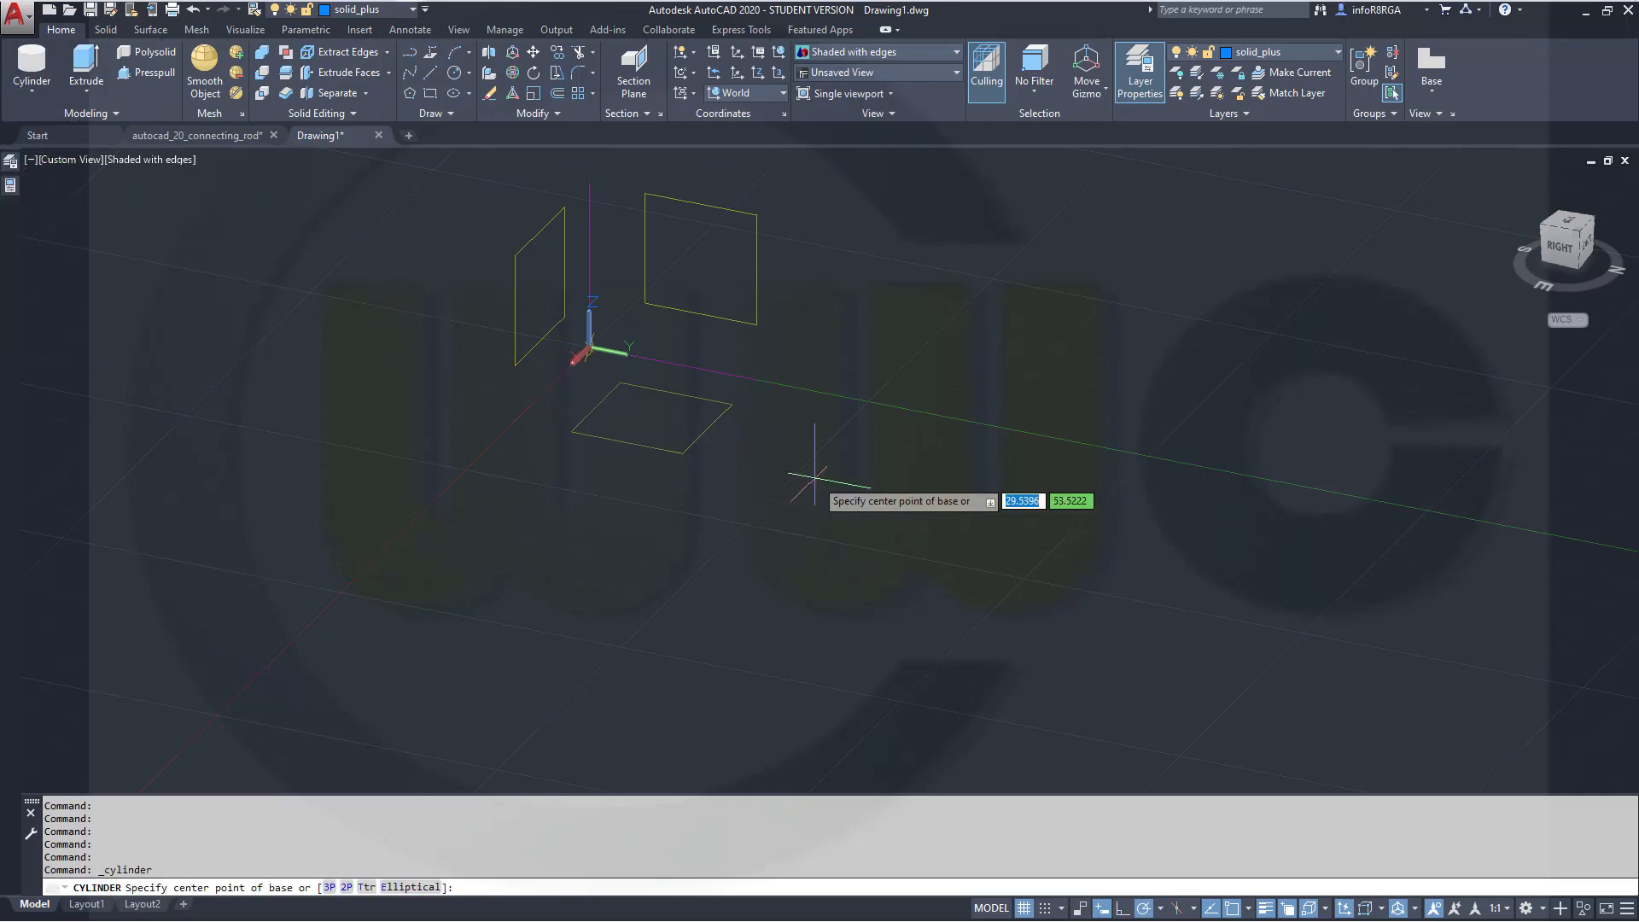
pyautogui.write('0,0')
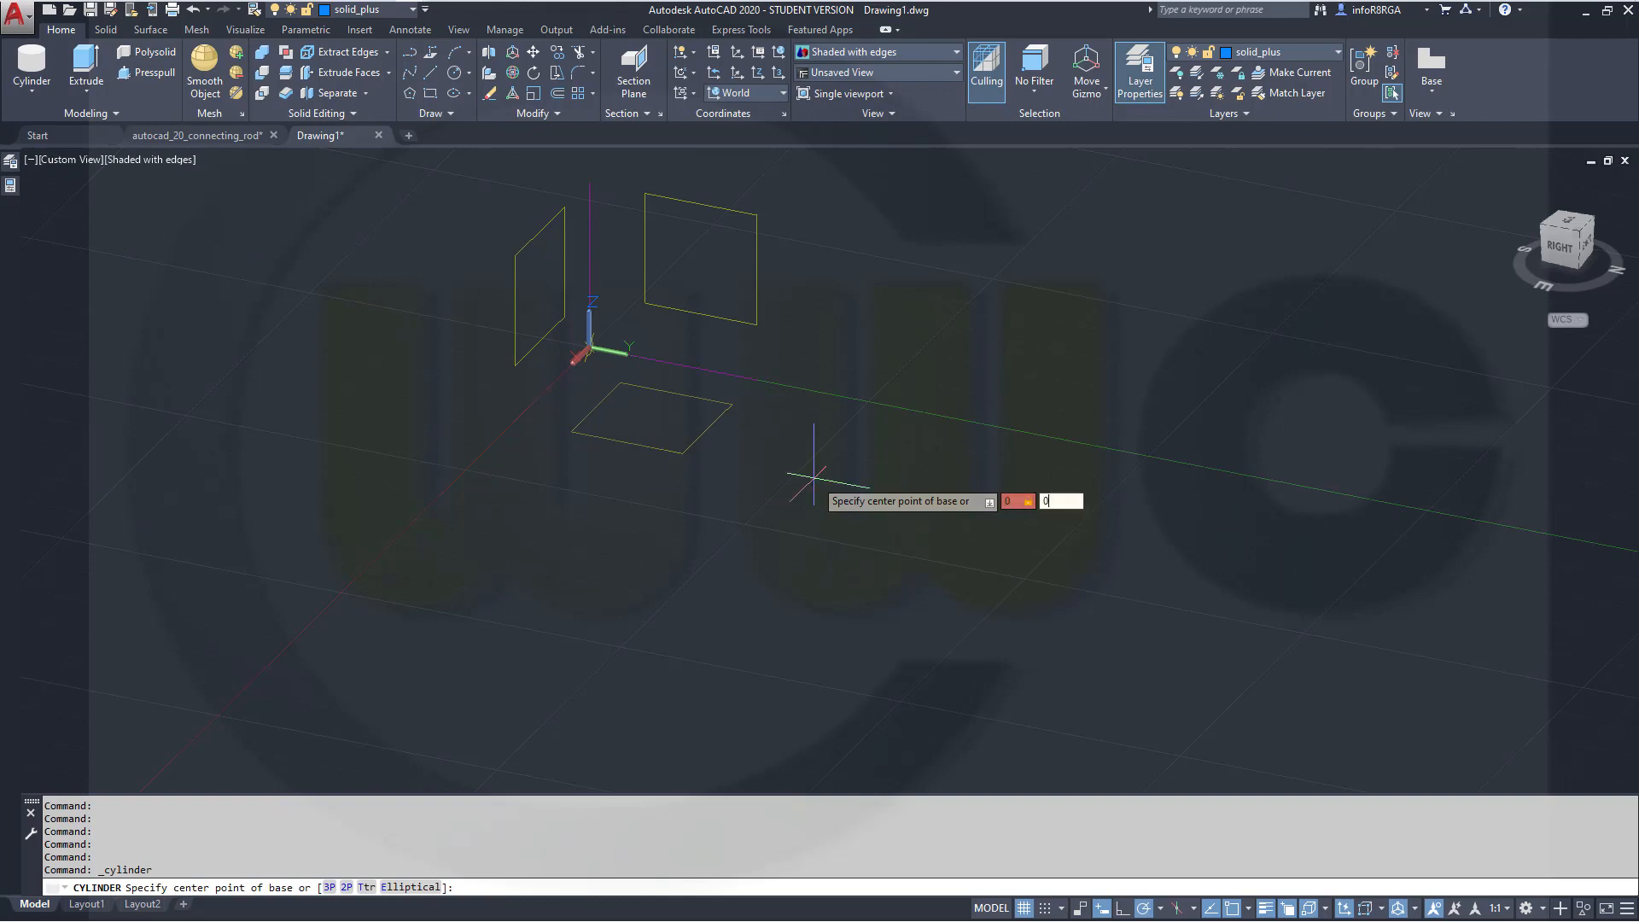
pyautogui.press('Return')
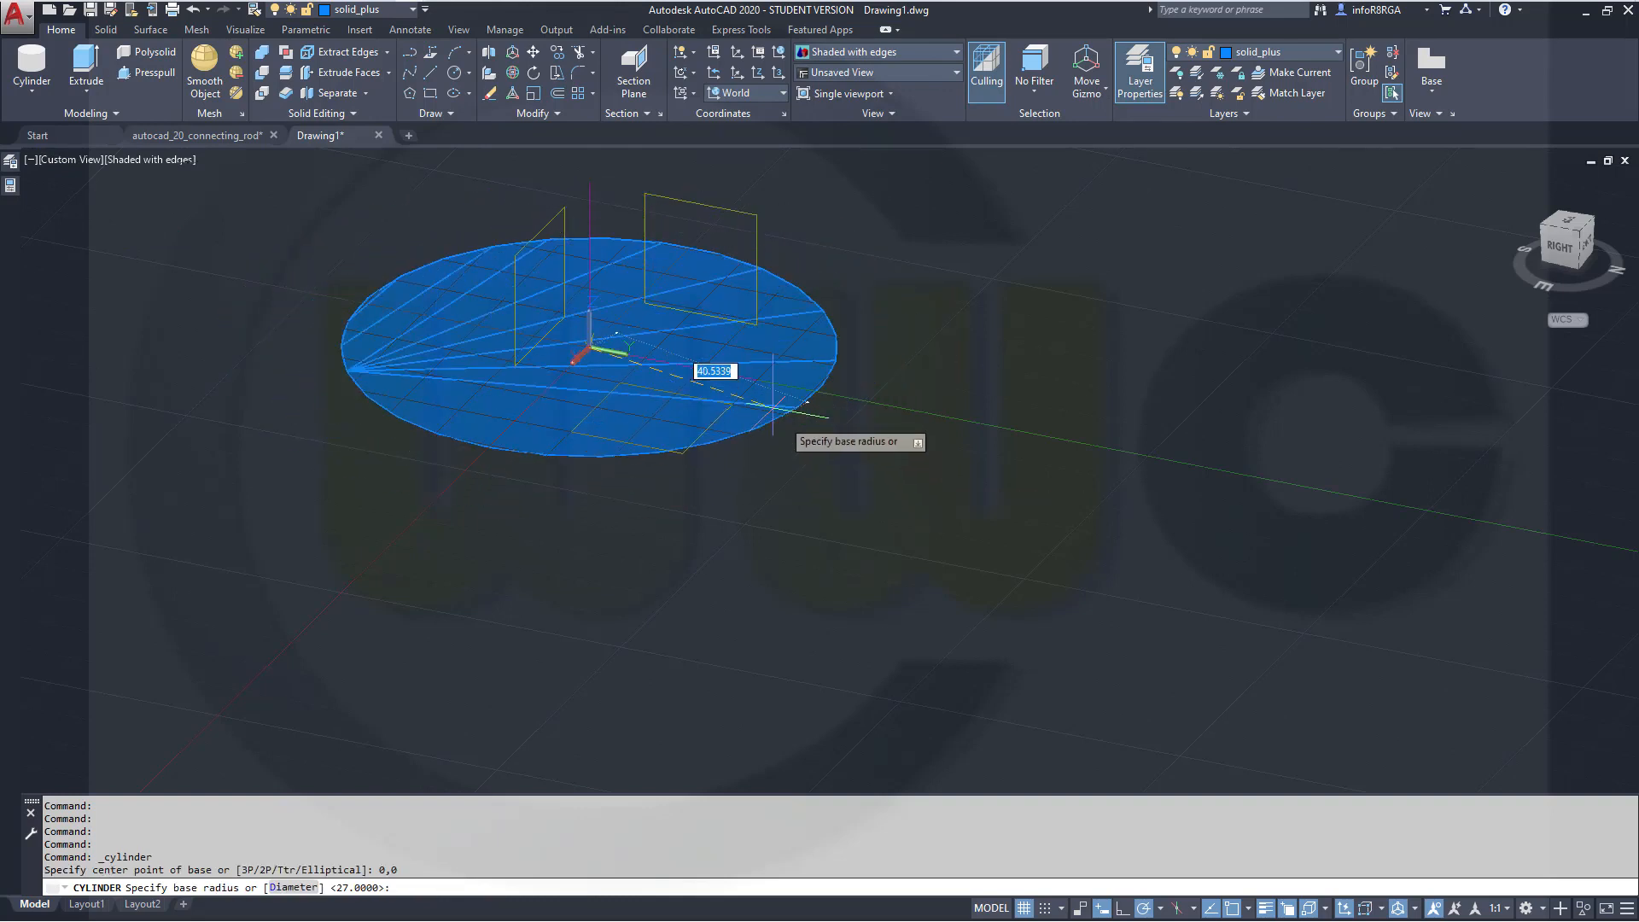
pyautogui.rightClick(733, 356)
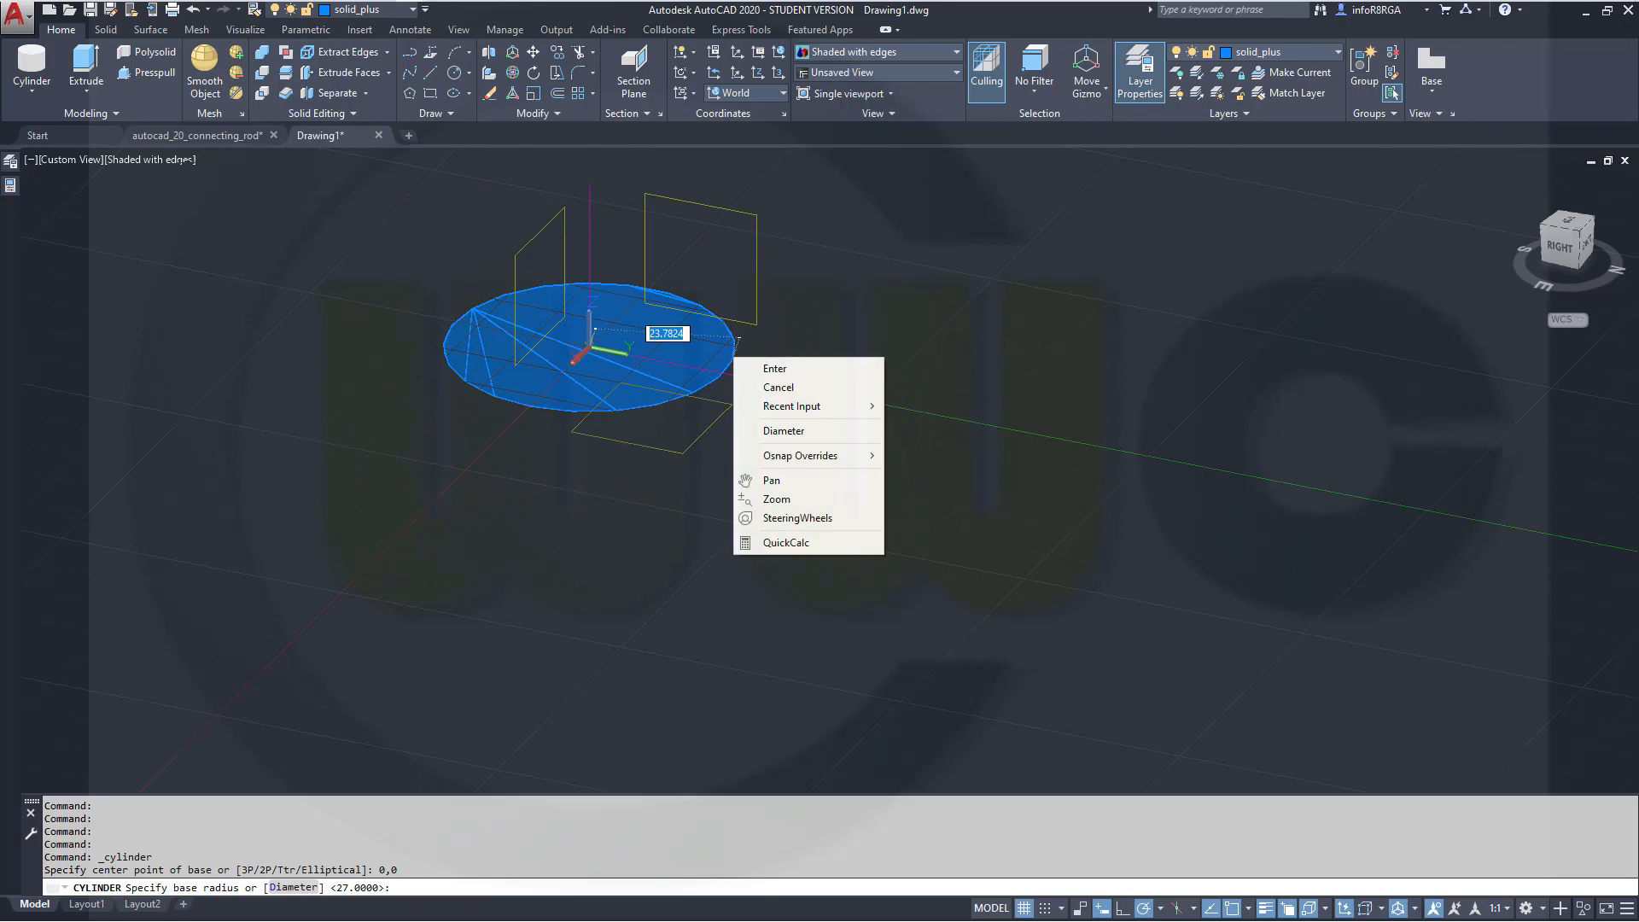
pyautogui.click(780, 431)
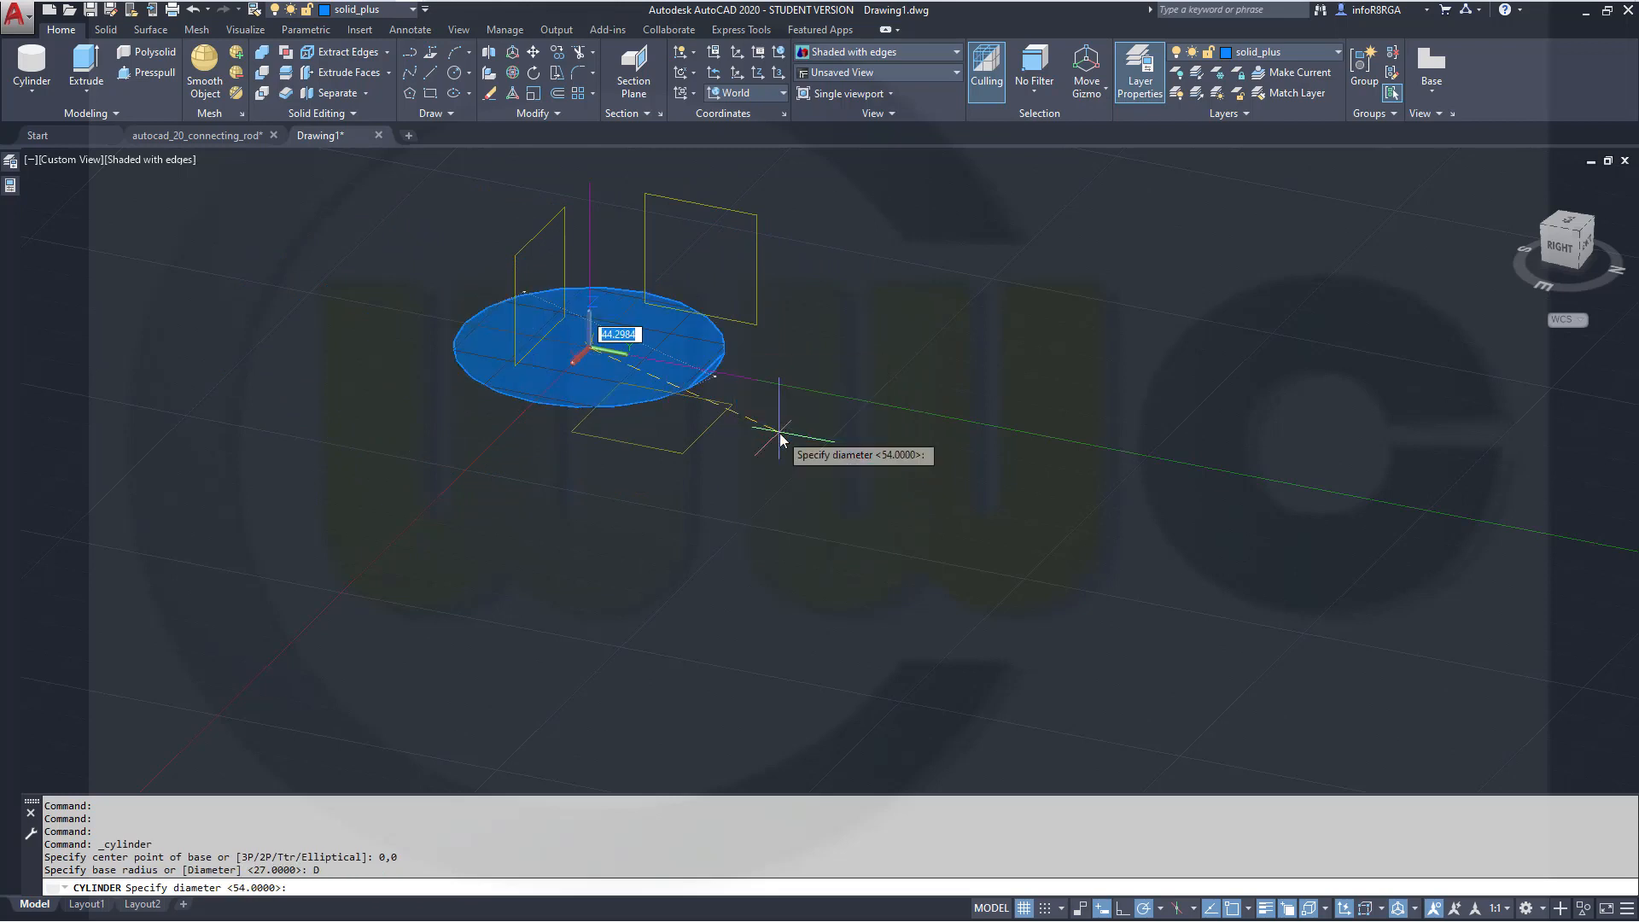
pyautogui.write('45')
pyautogui.press('Return')
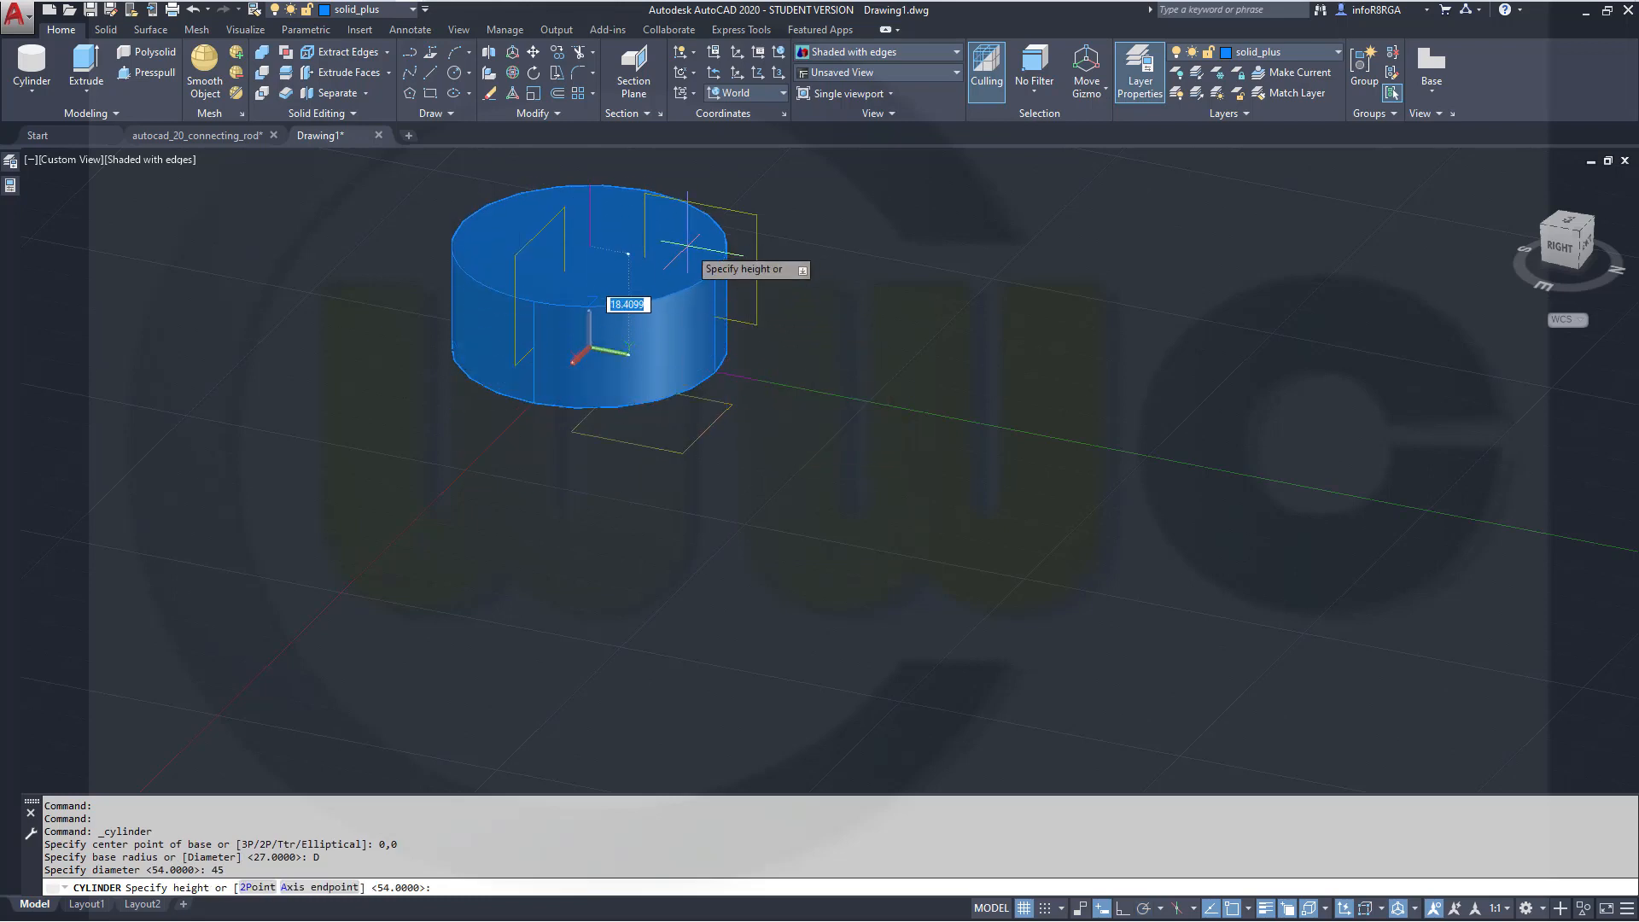
pyautogui.write('750')
pyautogui.press('Return')
# Create a second cylinder centred at 0,0 with radius 55 and height 135
pyautogui.scroll(3, 942, 275)
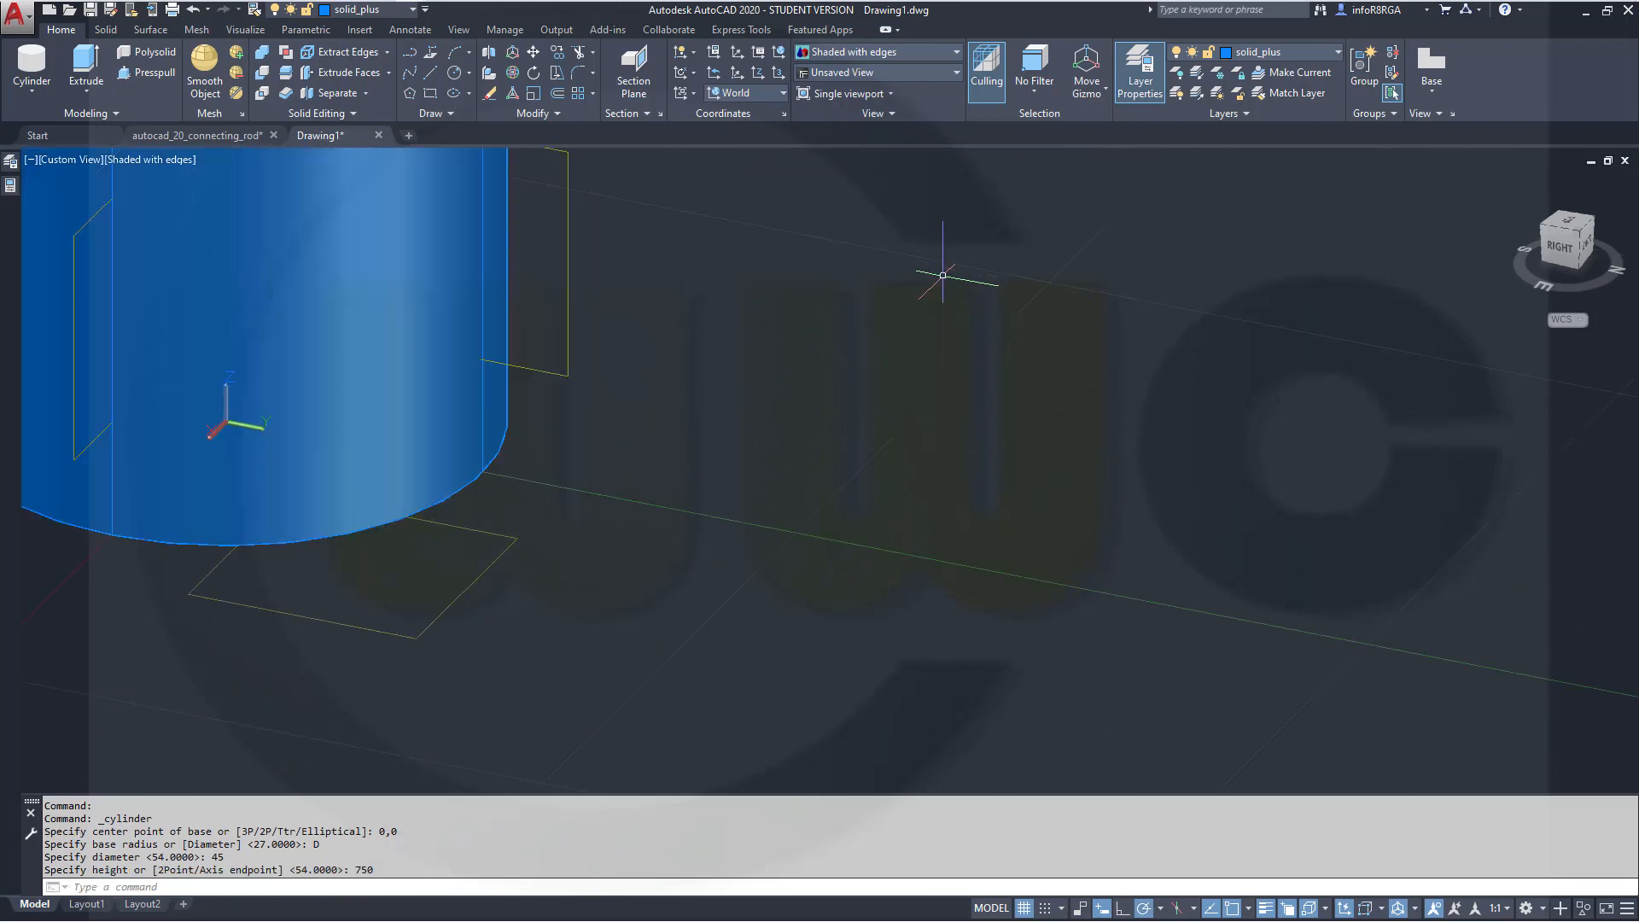
pyautogui.scroll(-5, 942, 275)
pyautogui.moveTo(1061, 183); pyautogui.dragTo(1029, 598, button='middle')
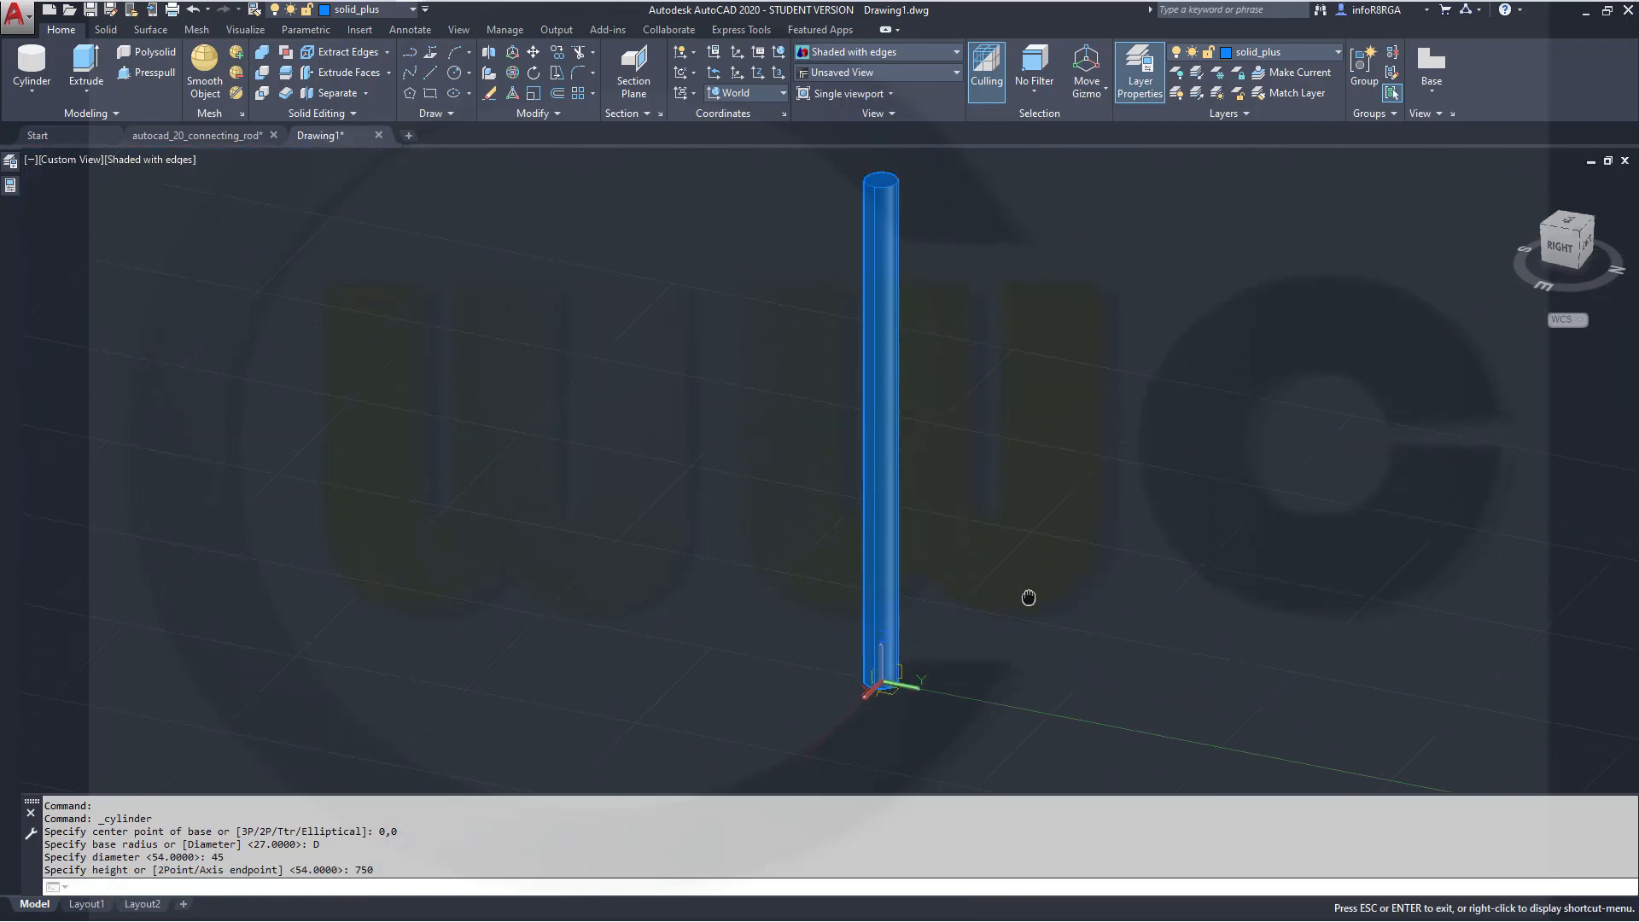
pyautogui.scroll(-3, 1042, 476)
pyautogui.scroll(2, 1042, 476)
pyautogui.moveTo(1042, 476); pyautogui.dragTo(889, 439, button='middle')
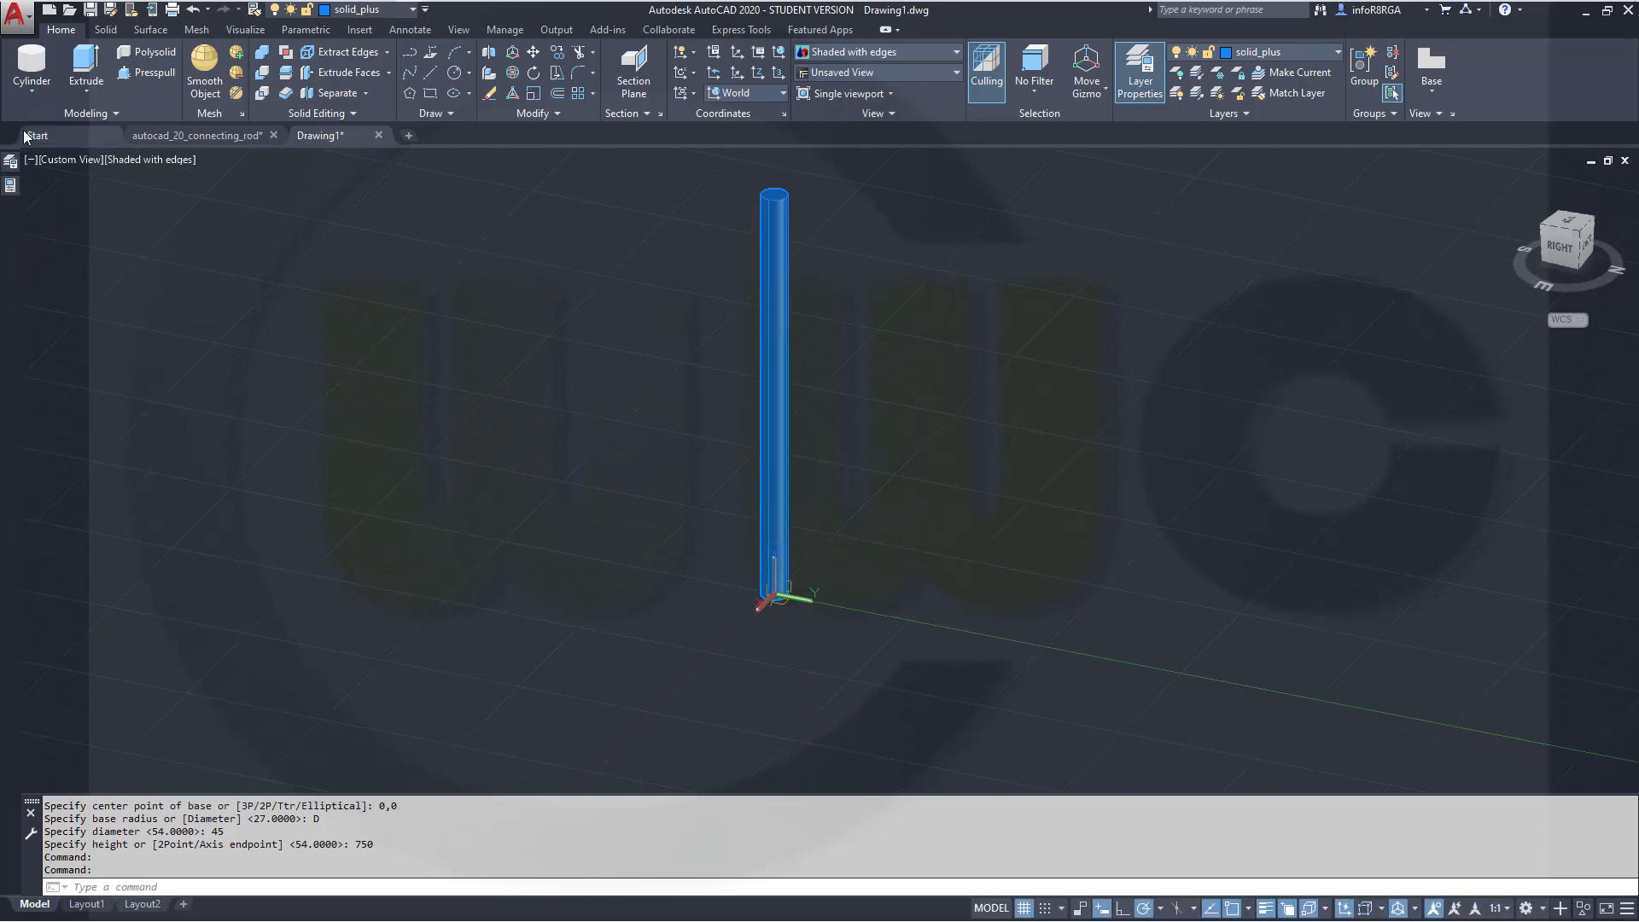
pyautogui.click(31, 69)
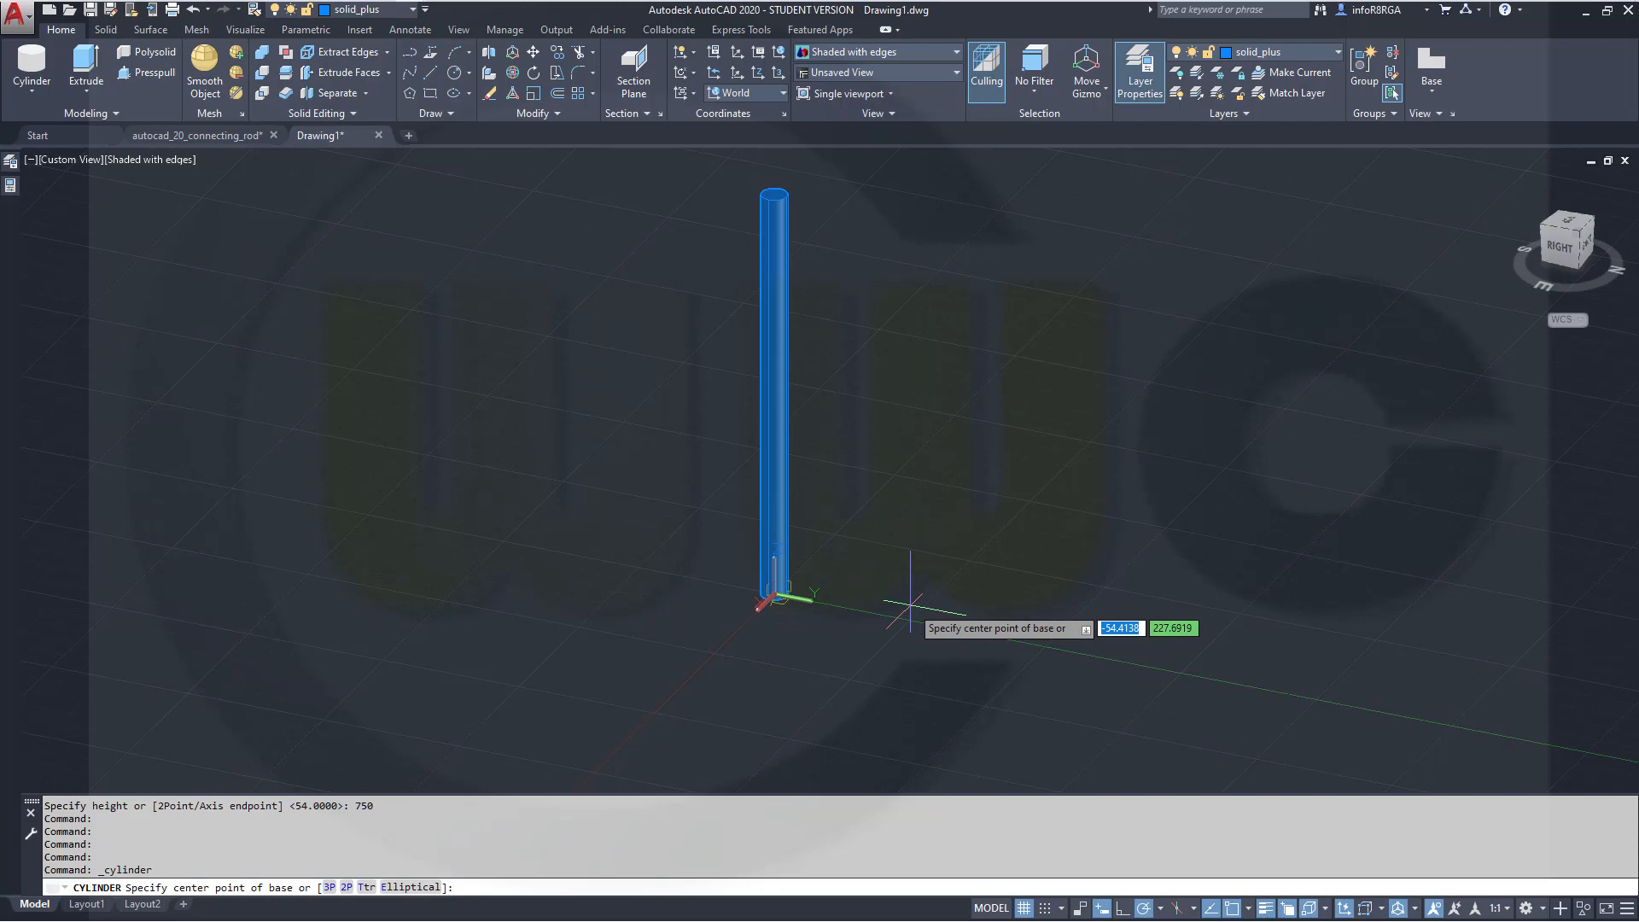
pyautogui.write('0,0')
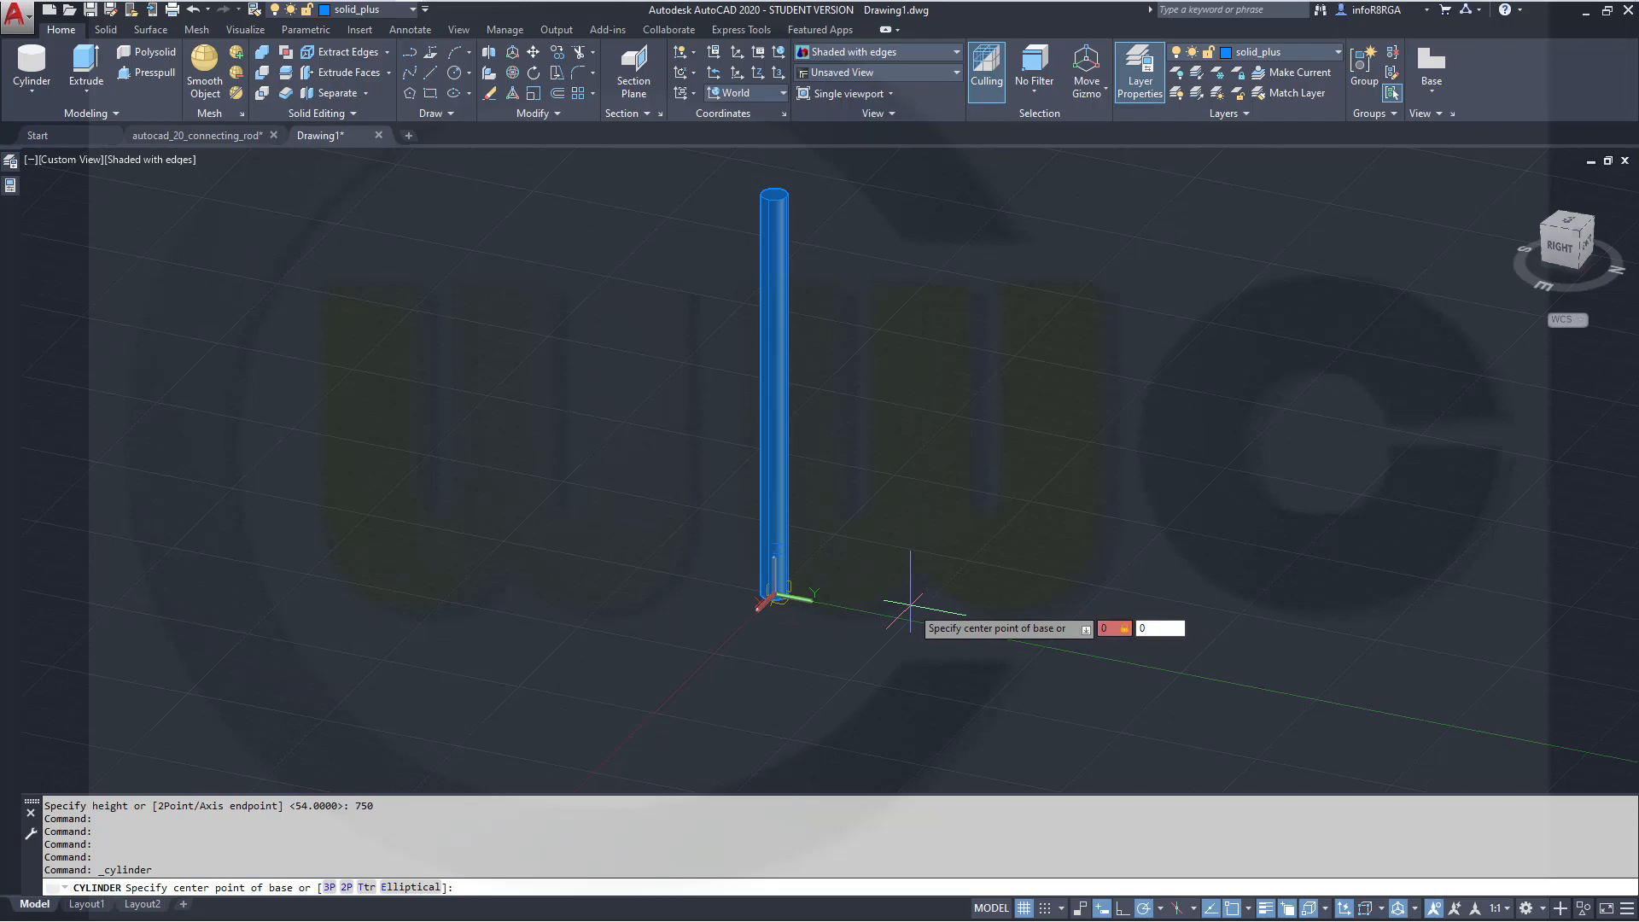
pyautogui.press('Return')
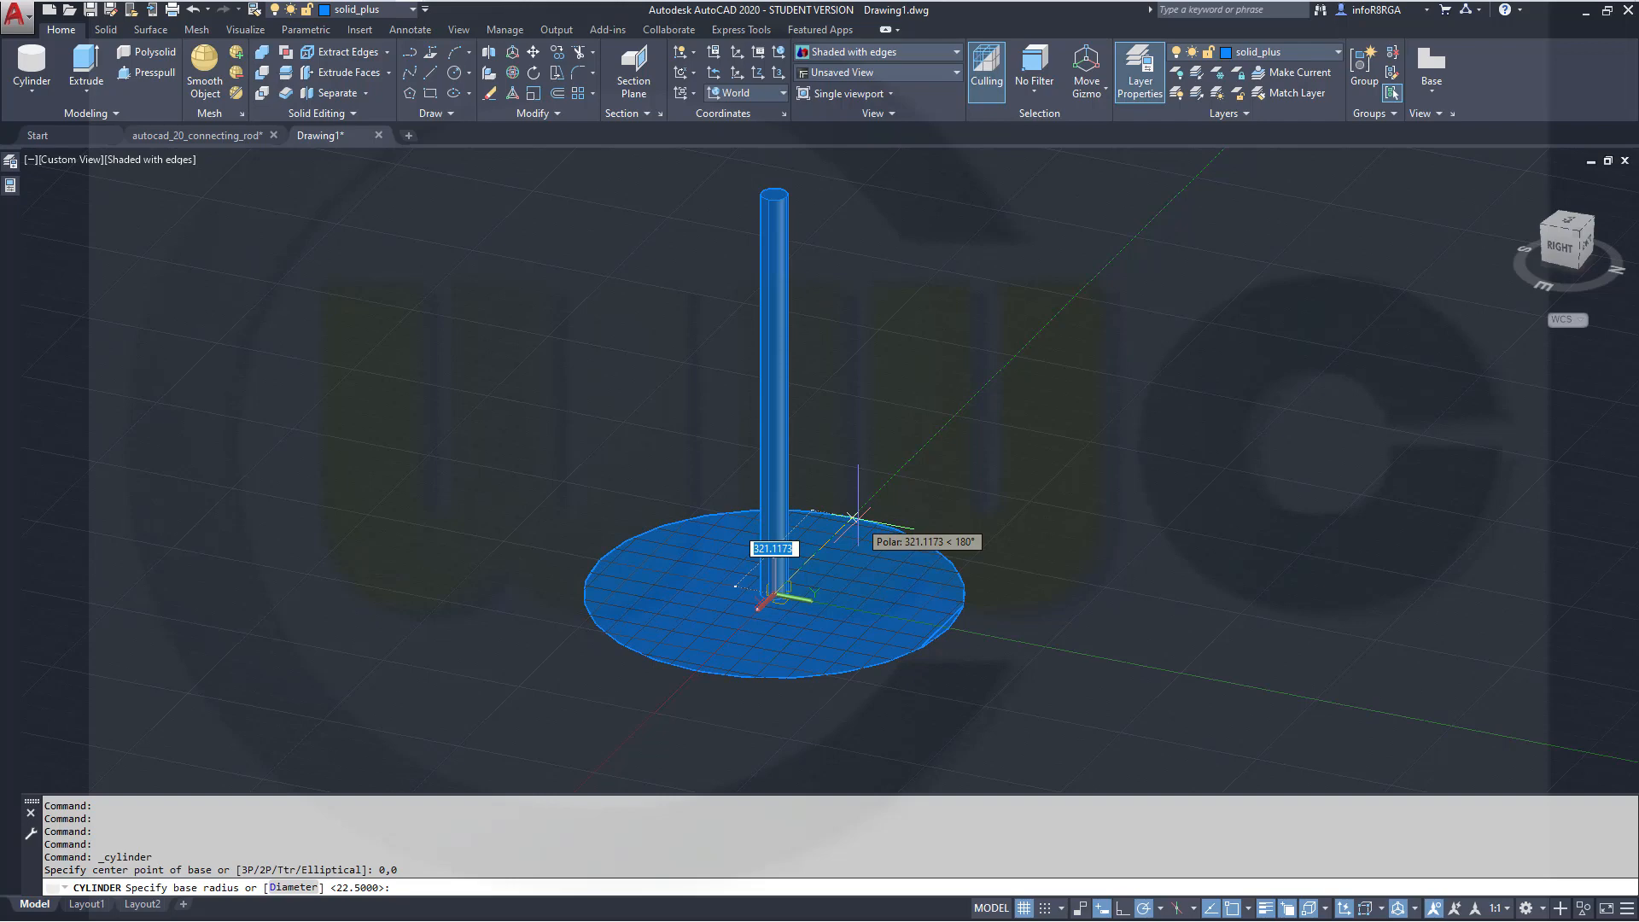
pyautogui.write('5')
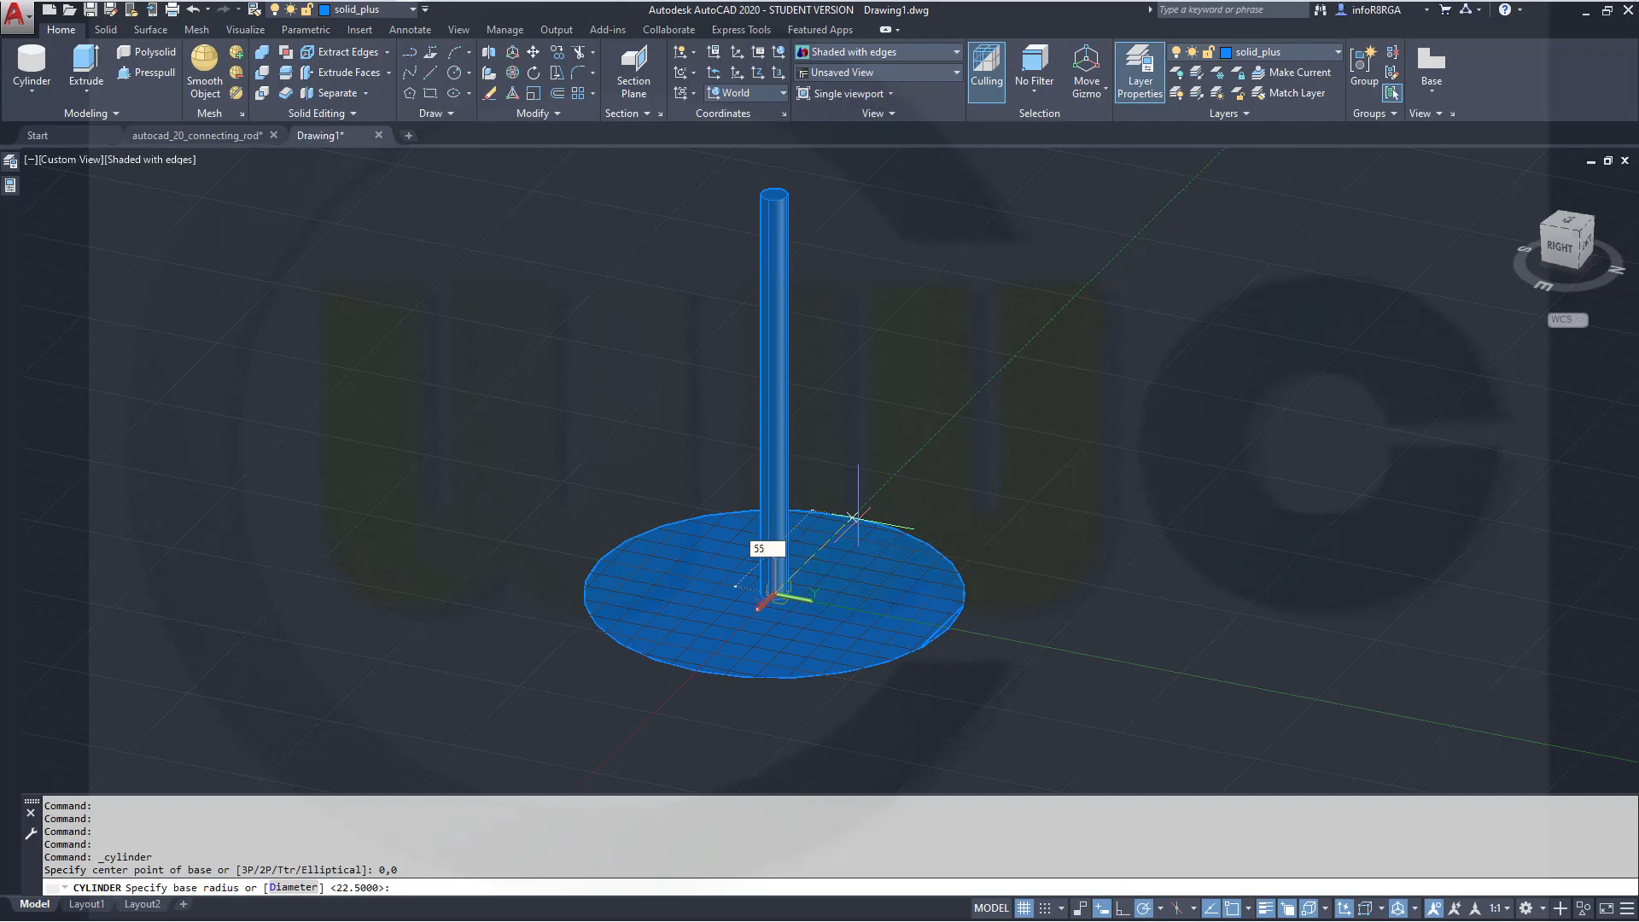
pyautogui.write('5')
pyautogui.press('Return')
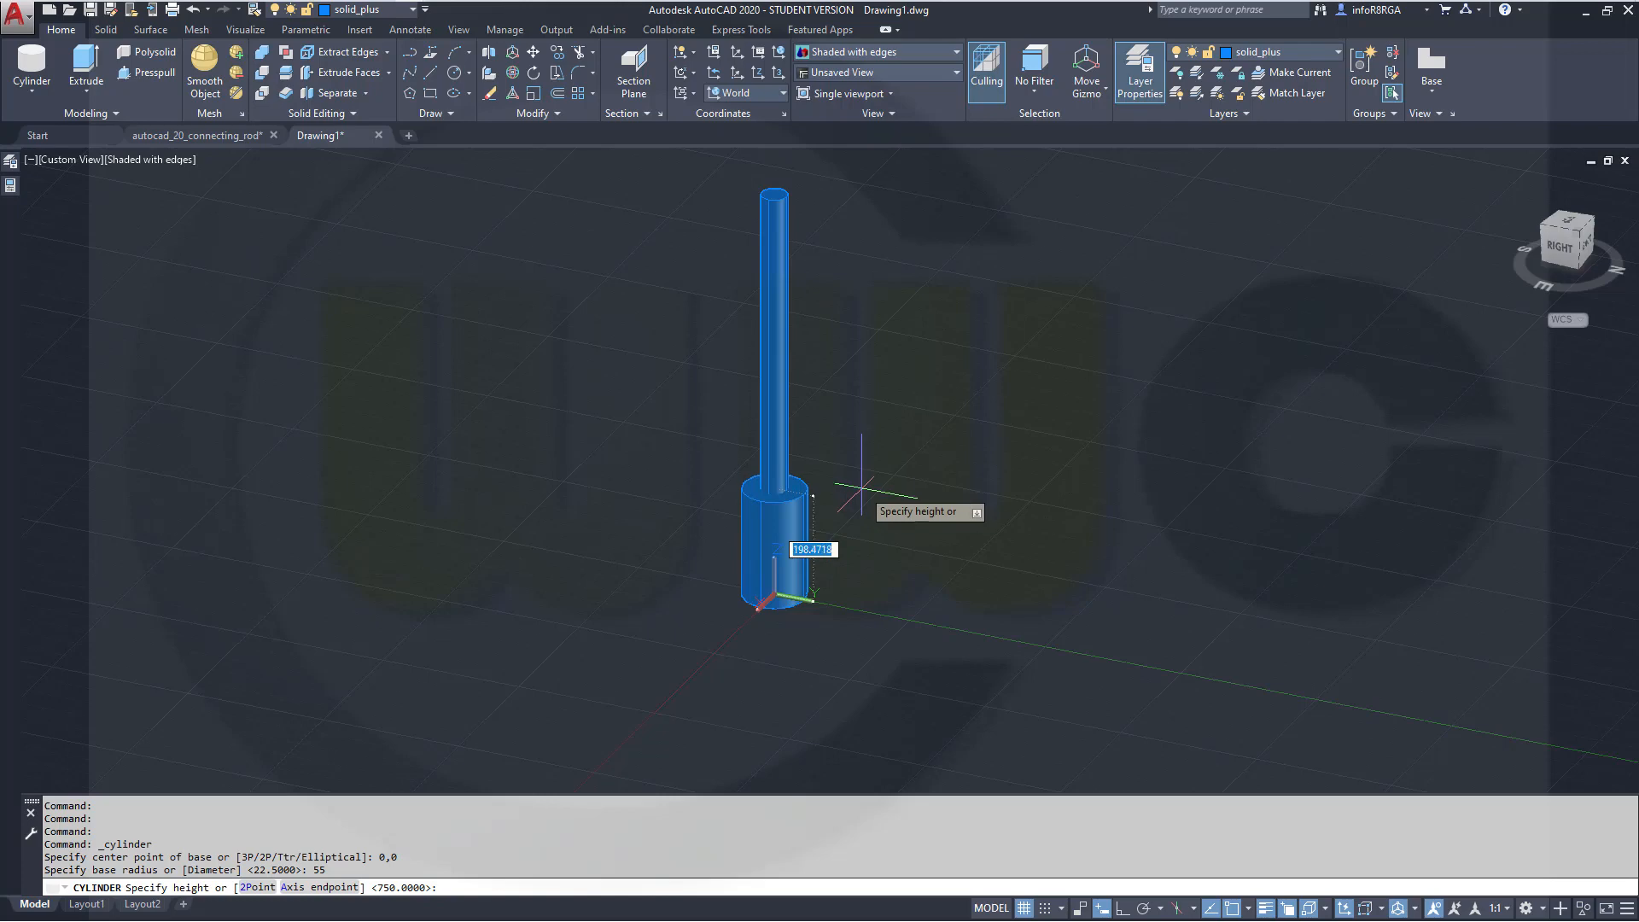
pyautogui.write('135')
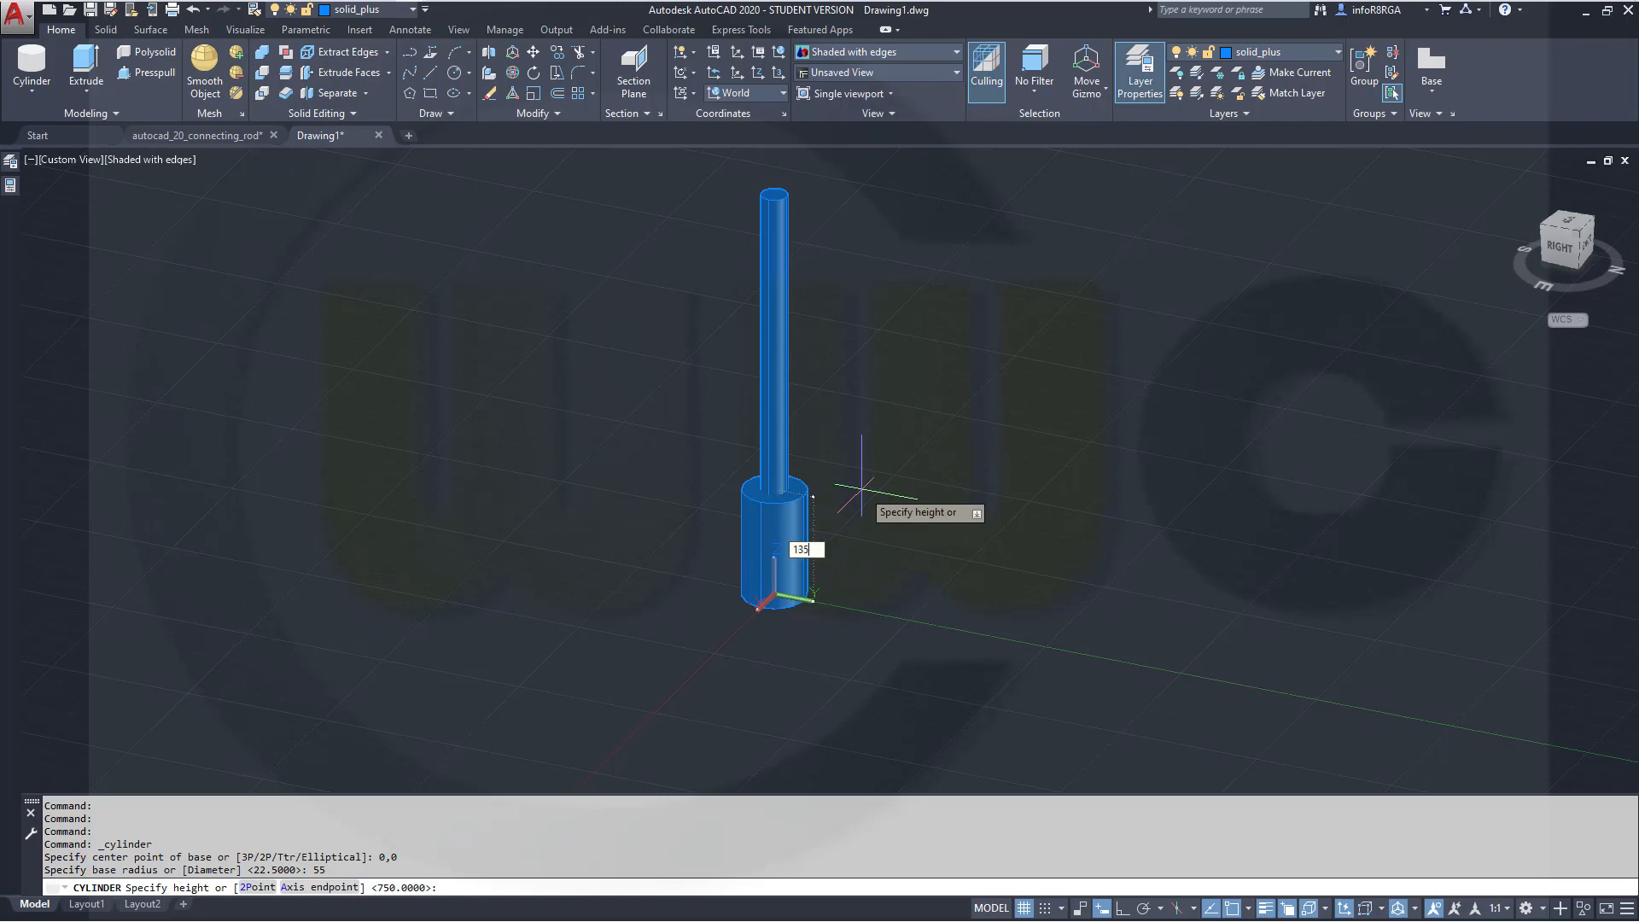
pyautogui.press('Return')
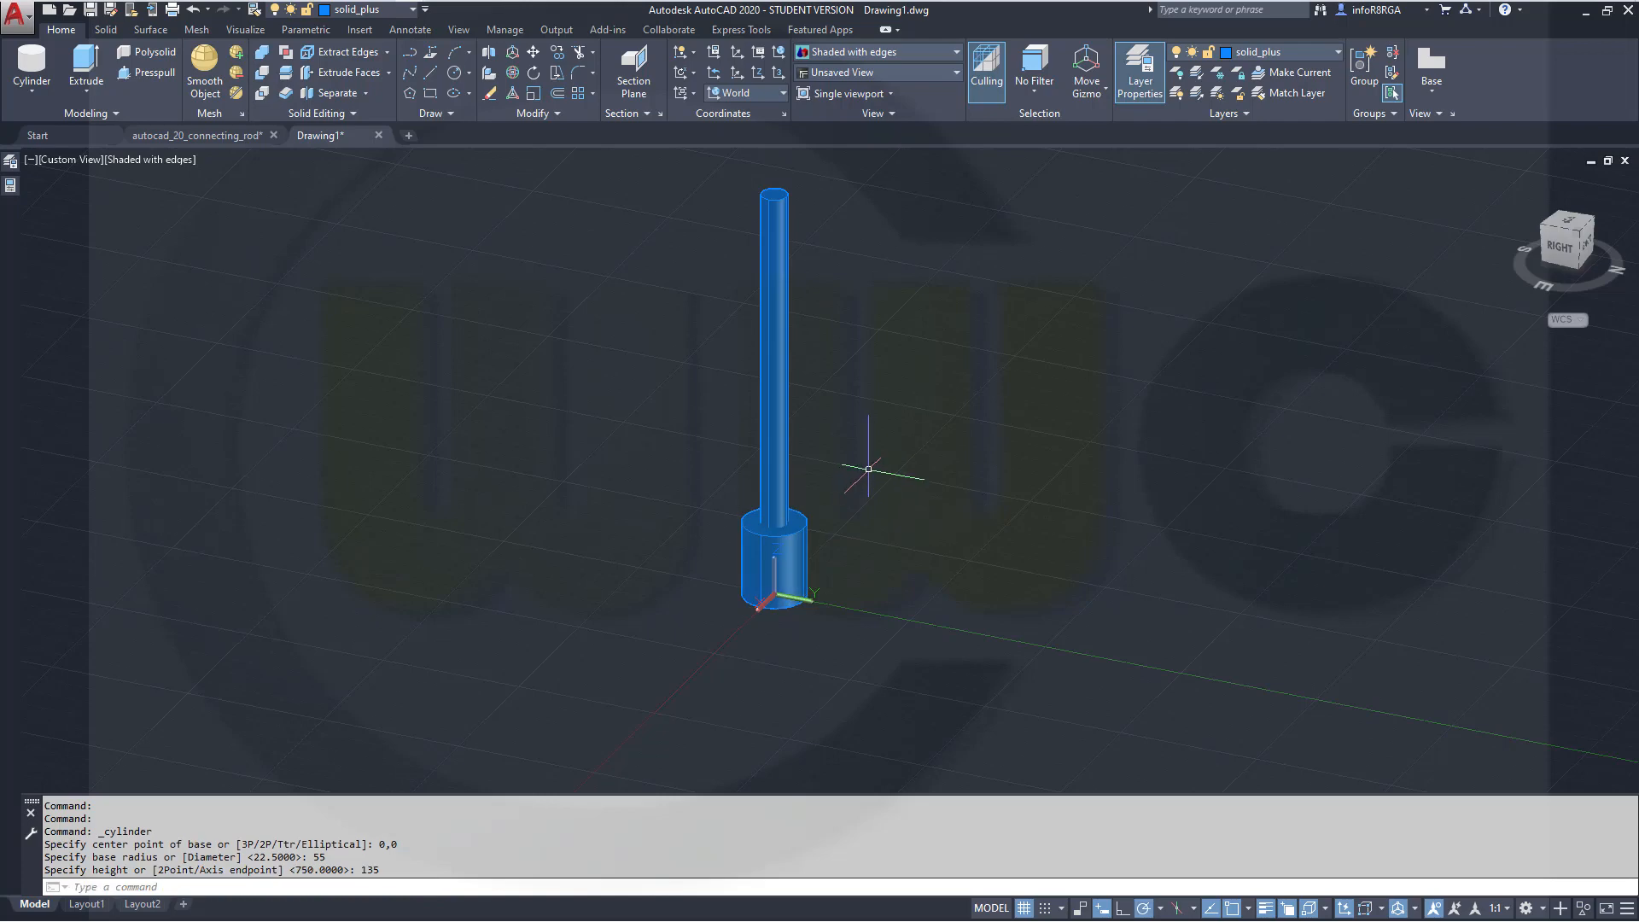
# Create a third cylinder centred at 0,0 with radius 55 and height 61
pyautogui.press('Return')
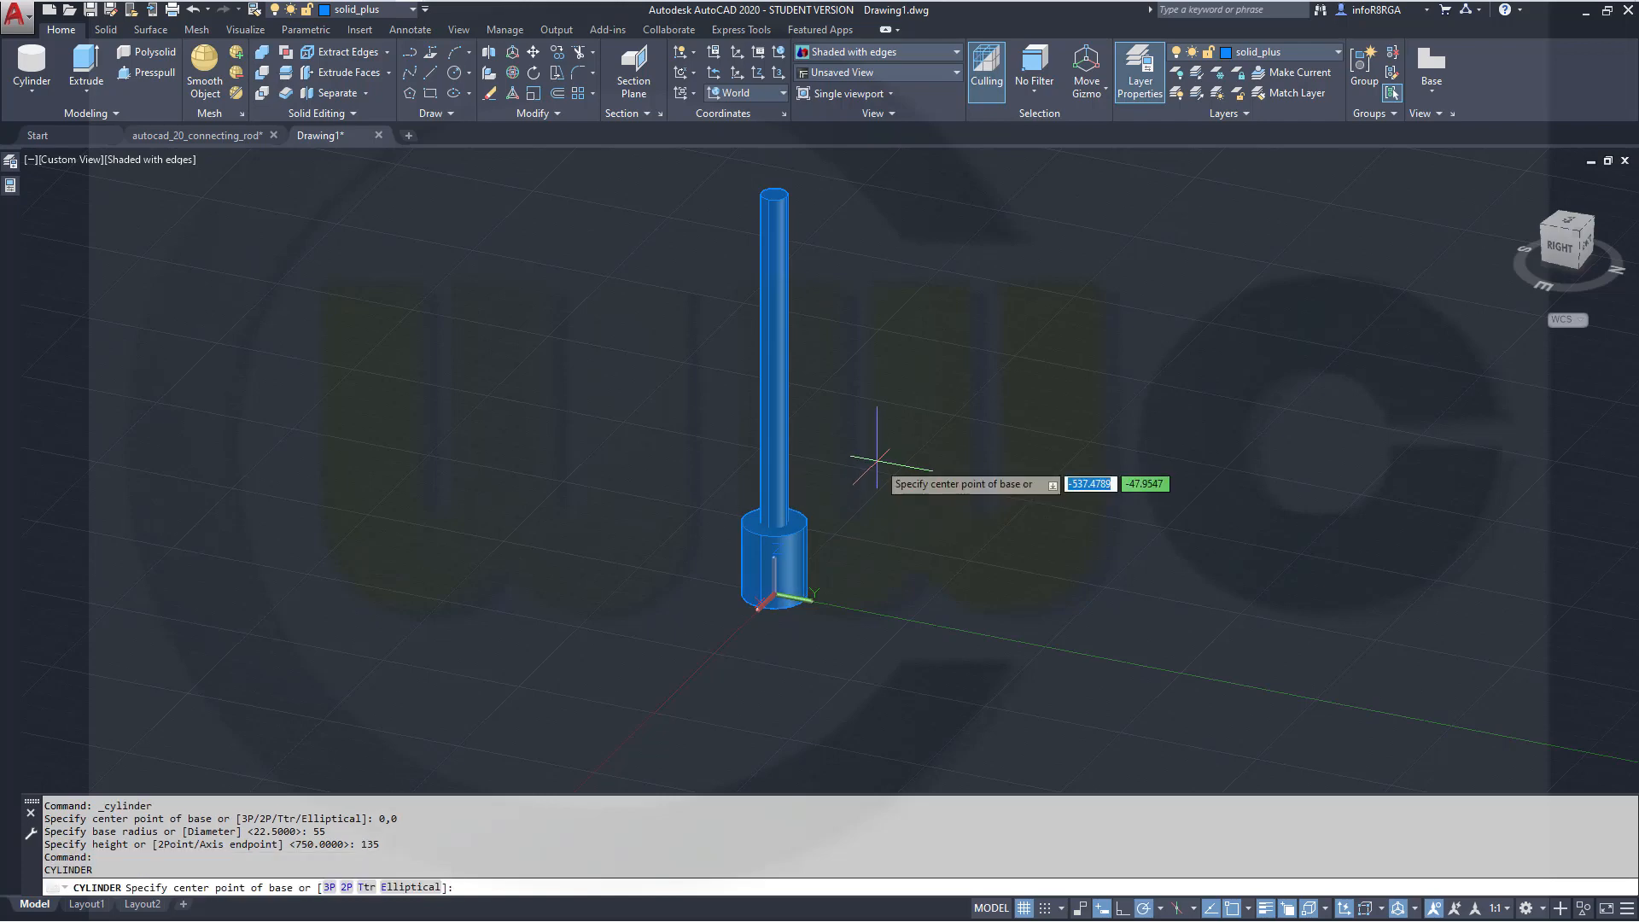
pyautogui.write('0,0')
pyautogui.press('Return')
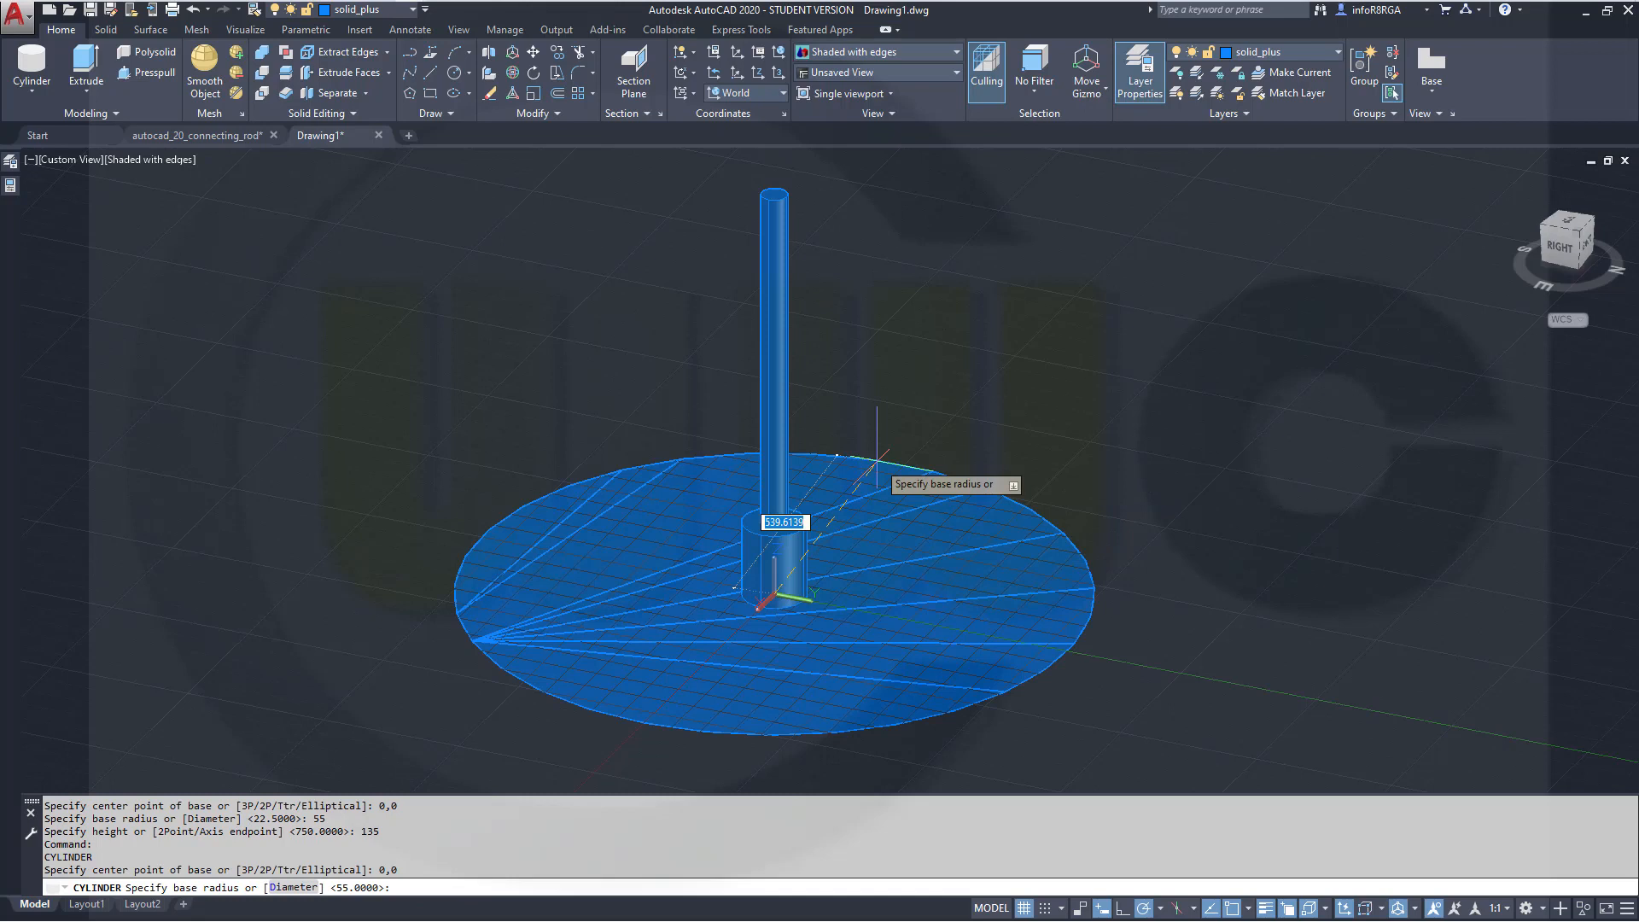
pyautogui.write('55')
pyautogui.press('Return')
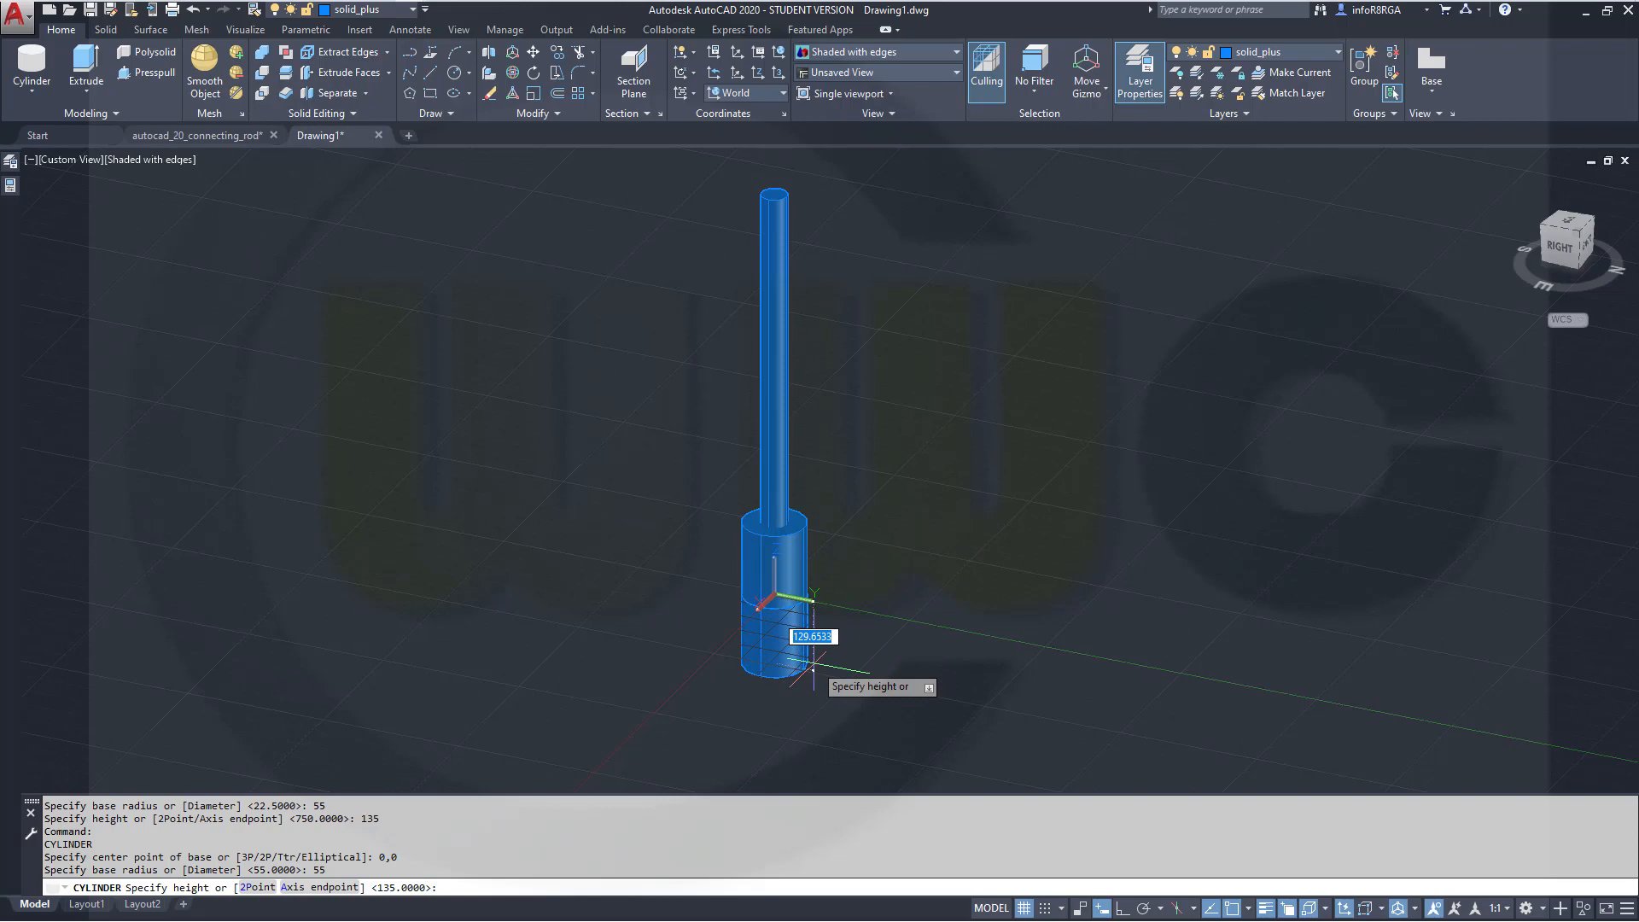
pyautogui.write('61')
pyautogui.press('Return')
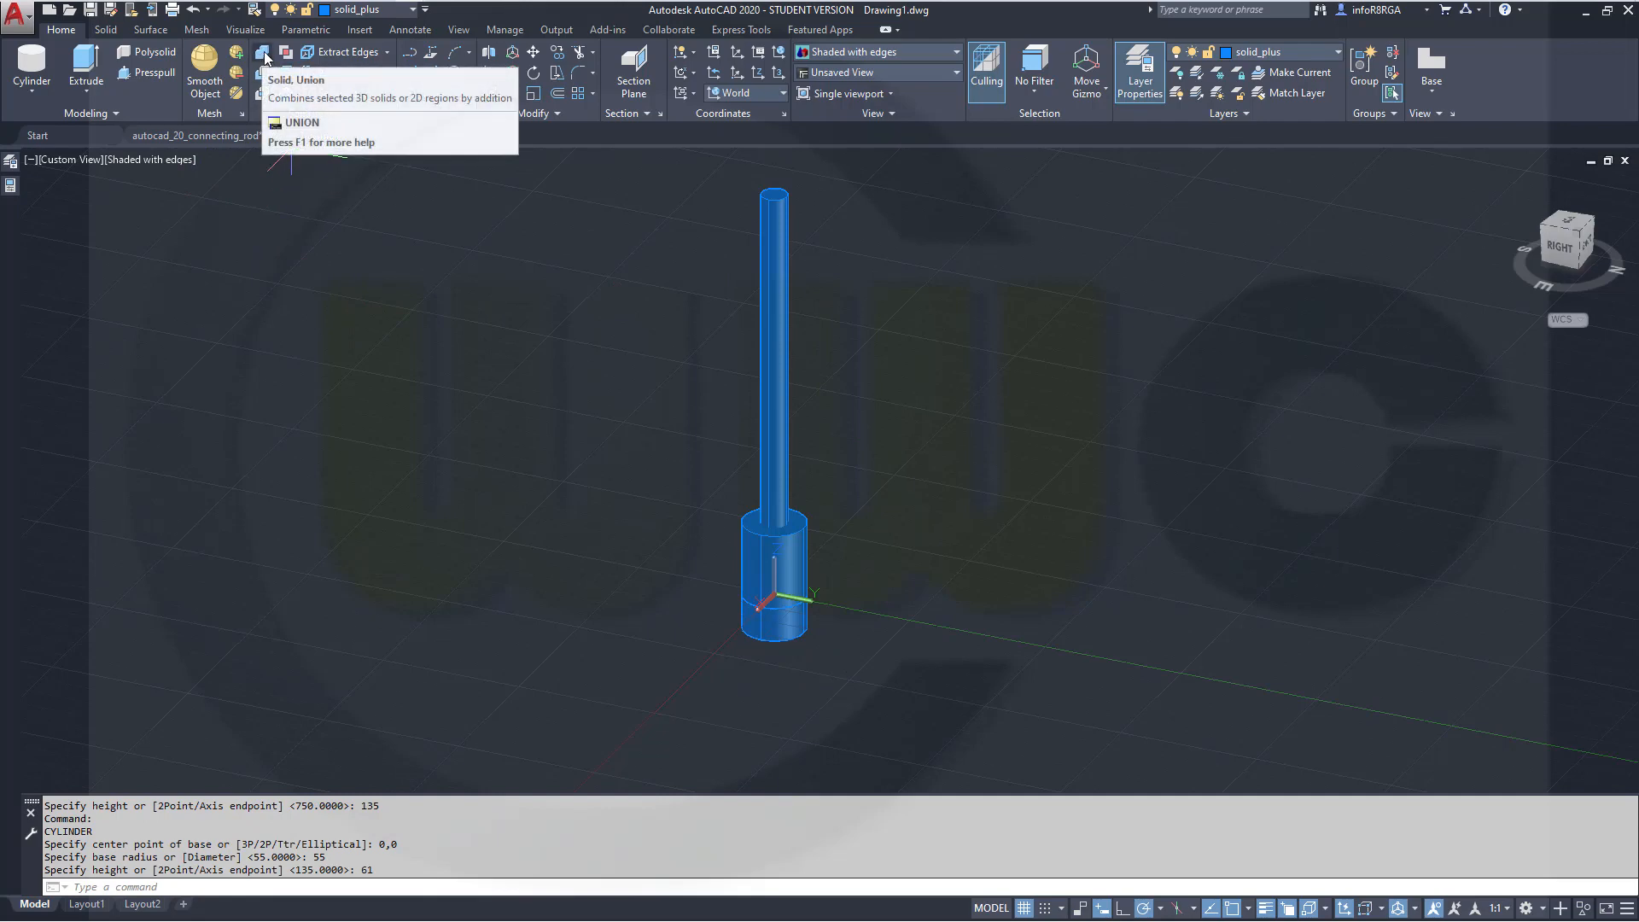
# Union the three cylinders into a single solid
pyautogui.click(263, 54)
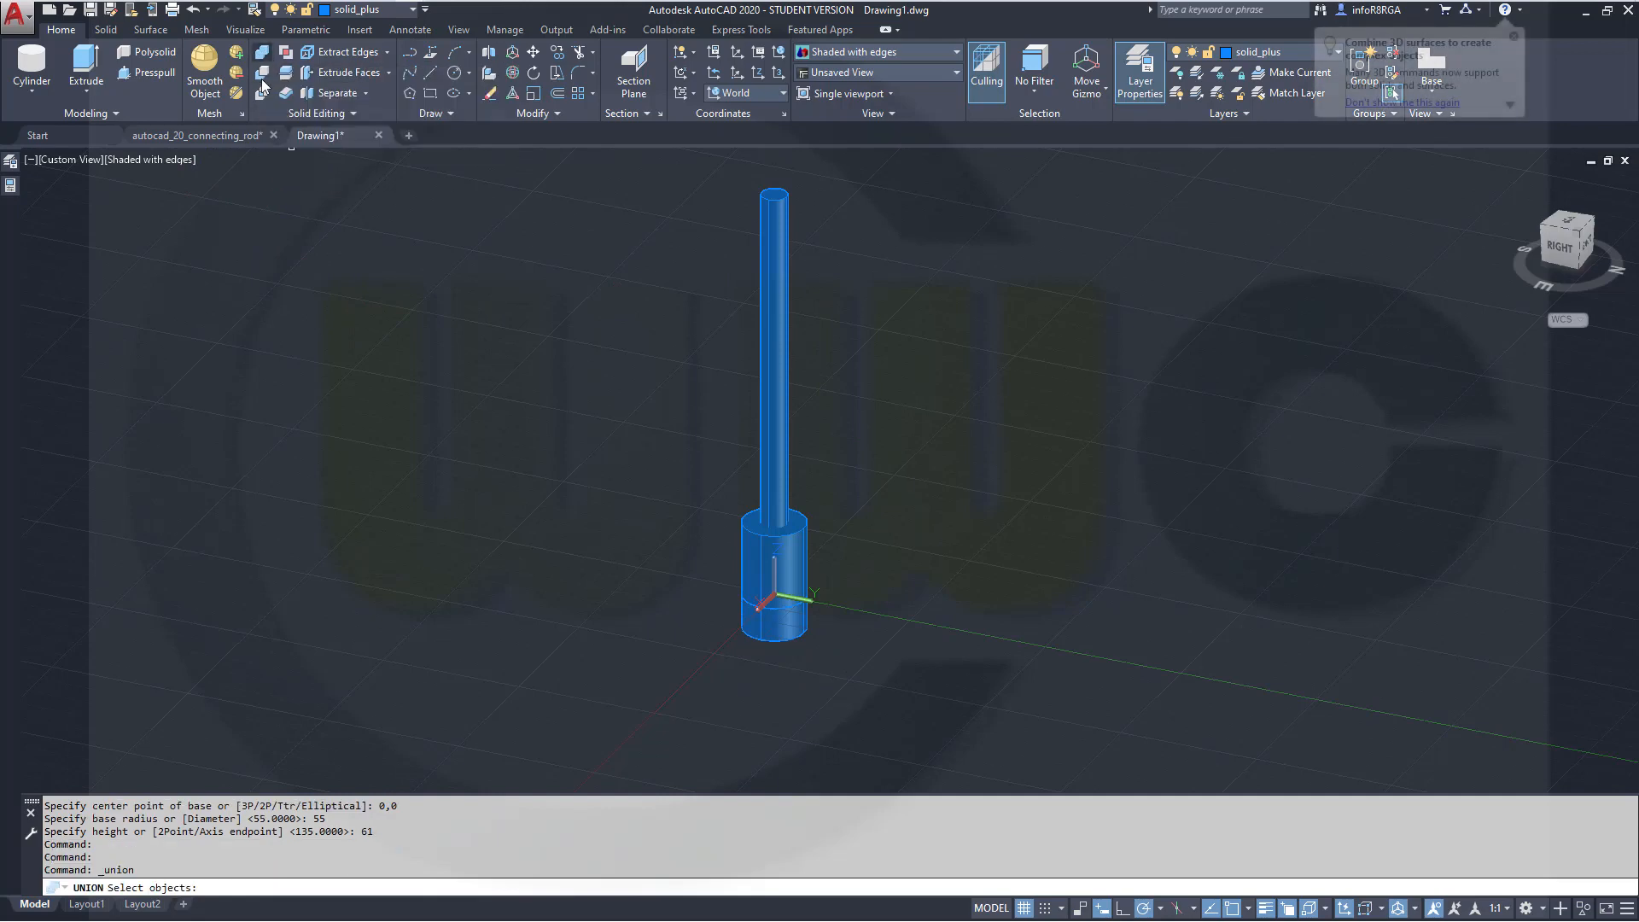
pyautogui.click(770, 636)
pyautogui.click(792, 564)
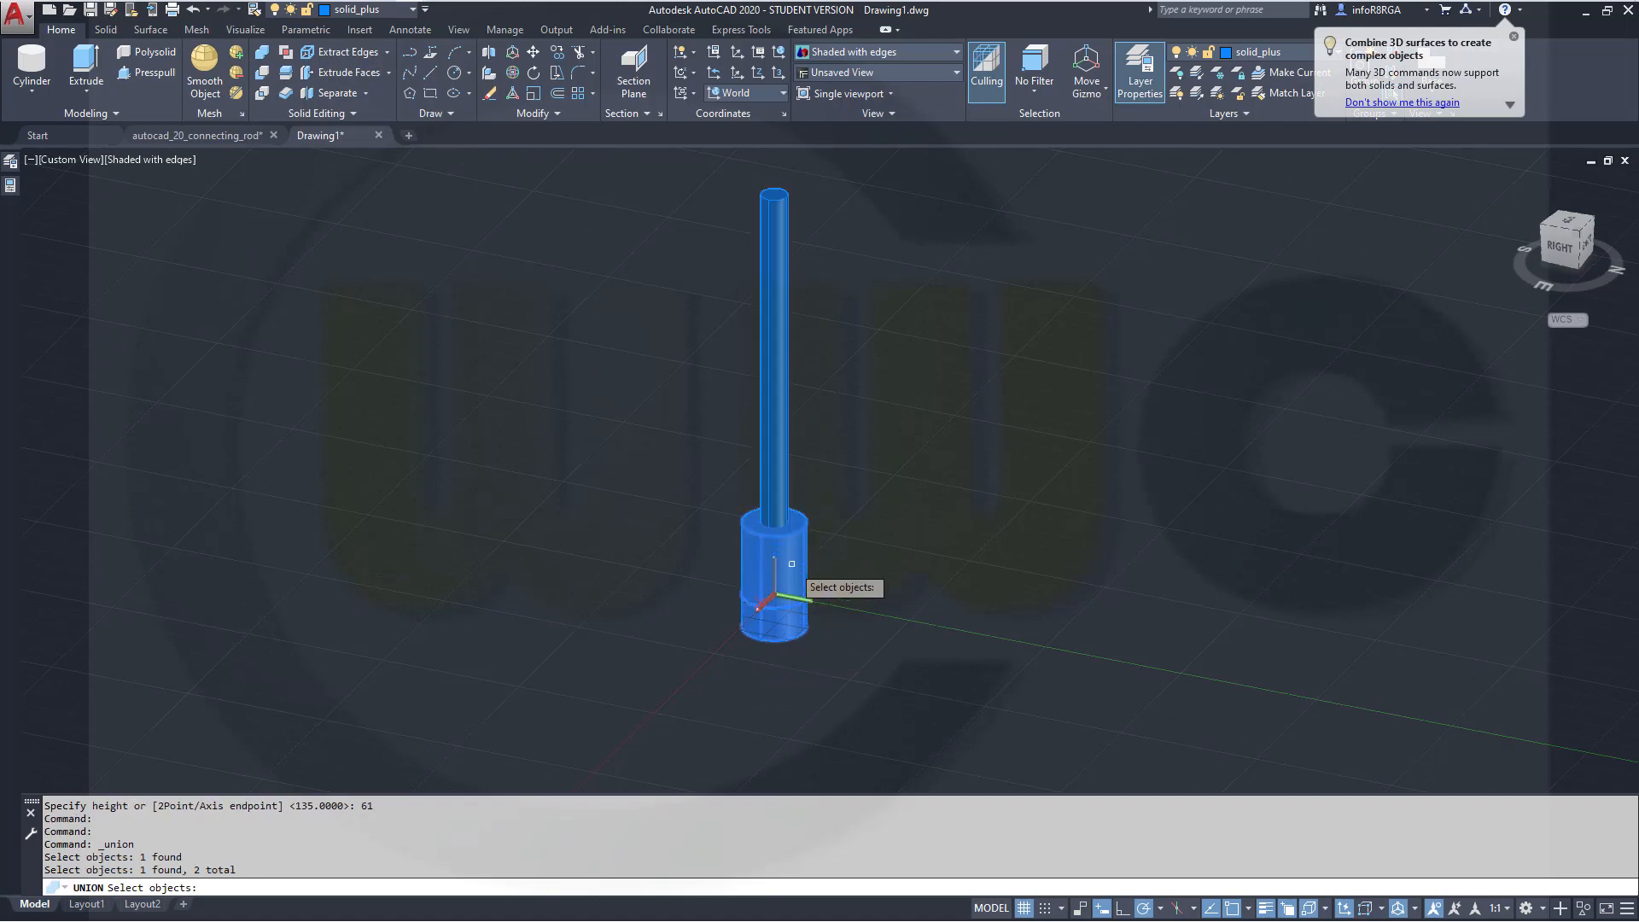
pyautogui.click(787, 516)
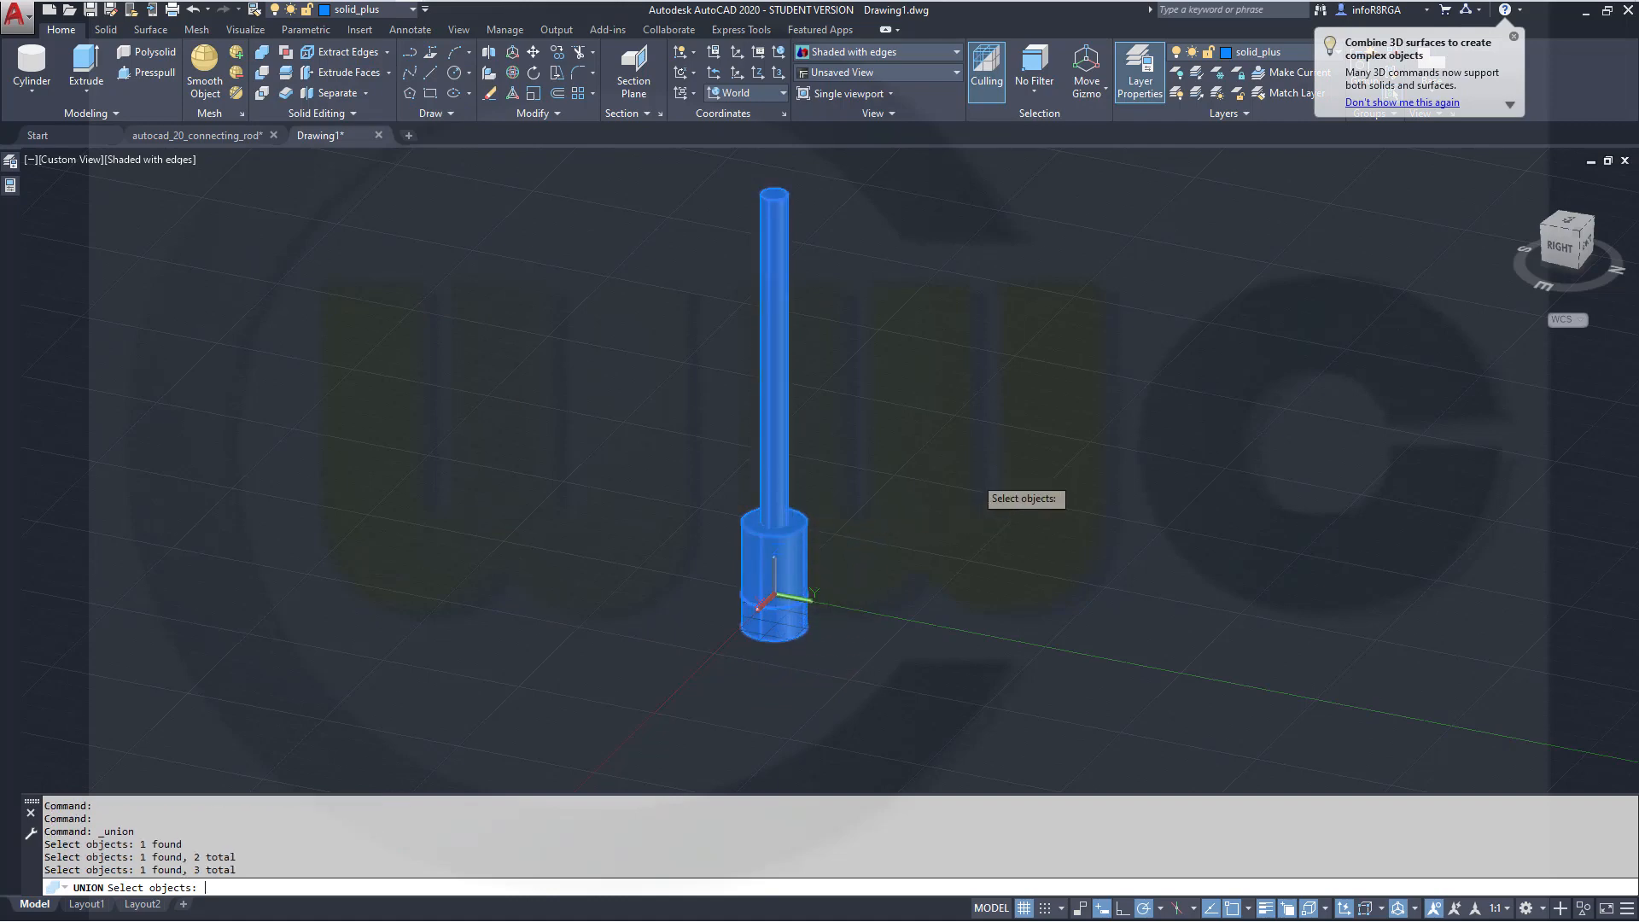
pyautogui.press('Return')
# Create a cylinder centred on the top end of the long rod with radius 55 and height 105
pyautogui.moveTo(943, 347); pyautogui.dragTo(914, 458, button='middle')
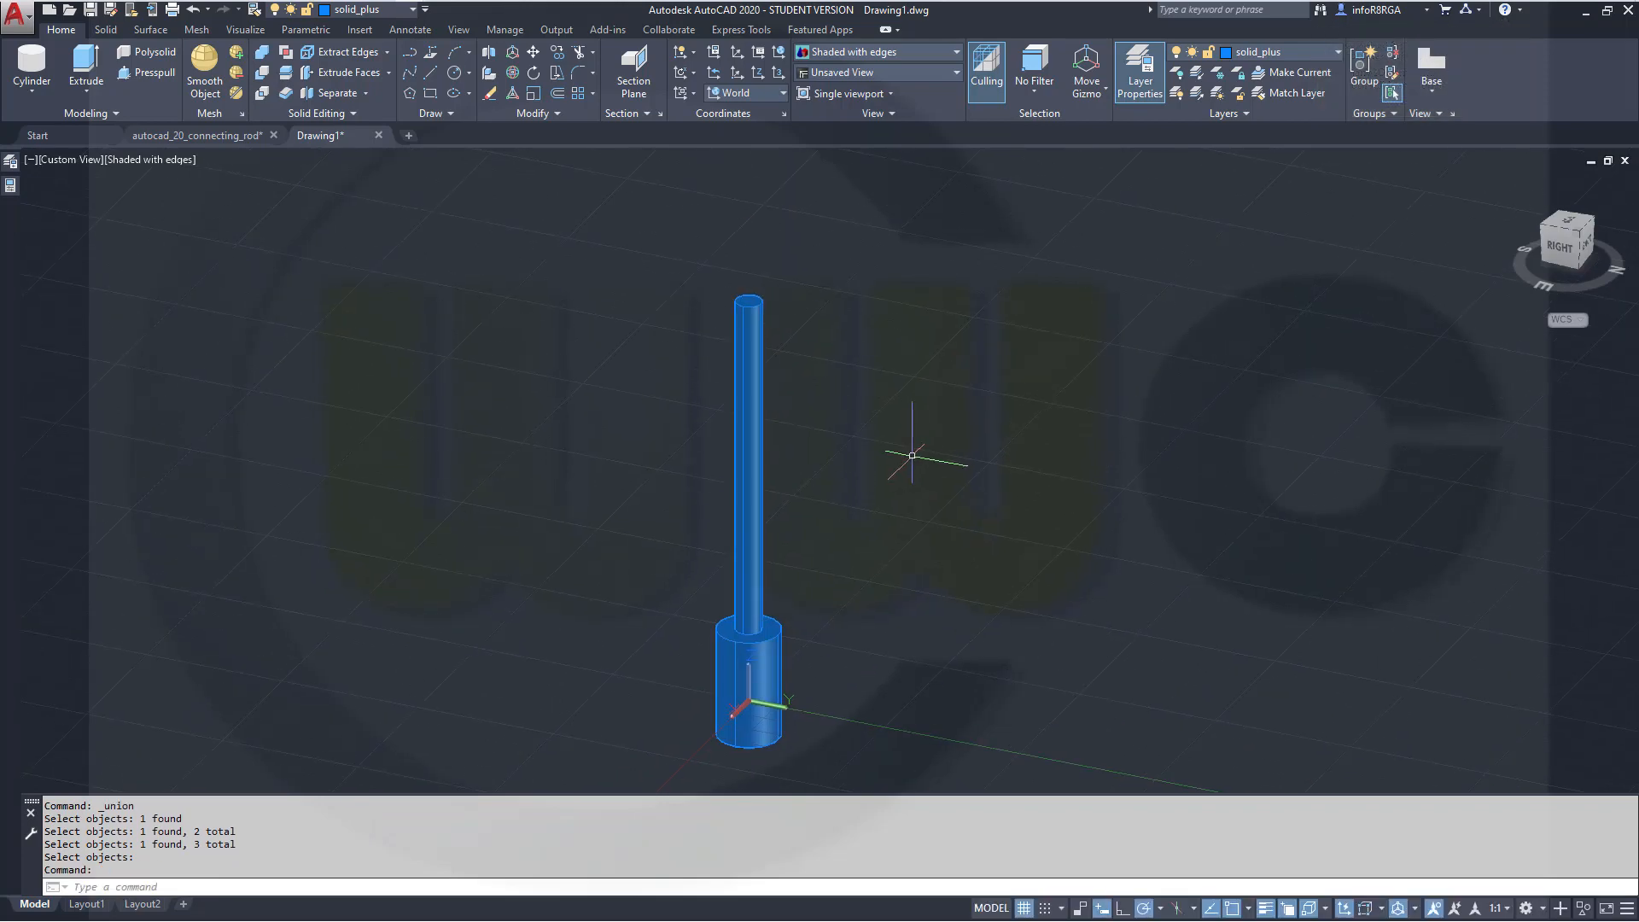
pyautogui.moveTo(907, 392); pyautogui.dragTo(892, 359, button='middle')
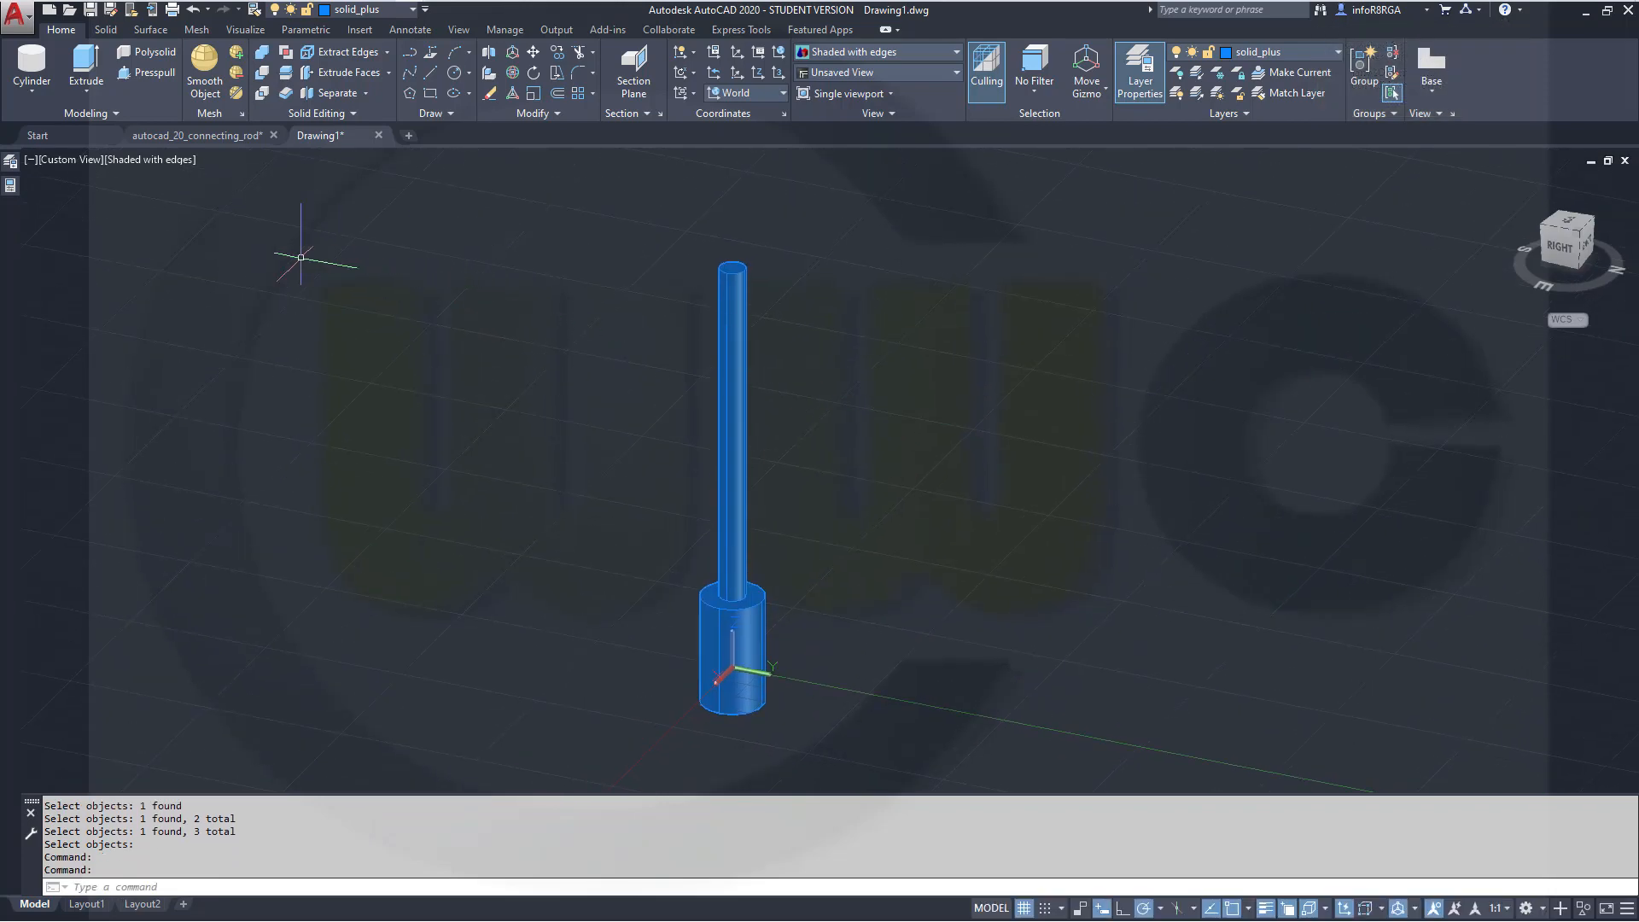
pyautogui.click(31, 61)
pyautogui.scroll(2, 763, 256)
pyautogui.scroll(-3, 767, 253)
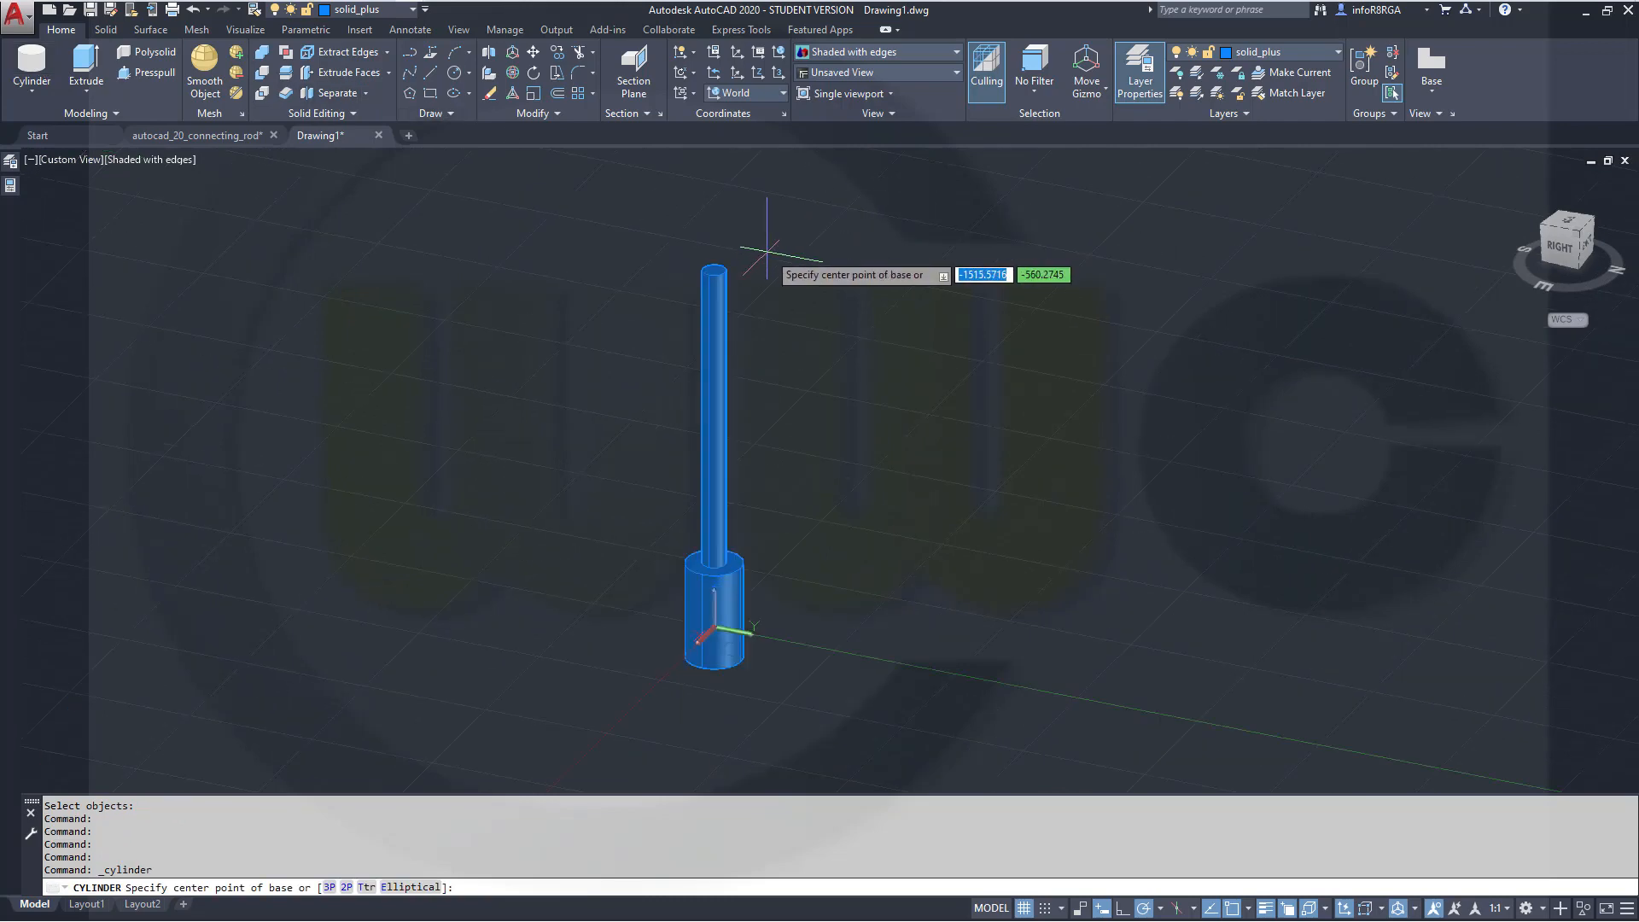
pyautogui.scroll(4, 760, 265)
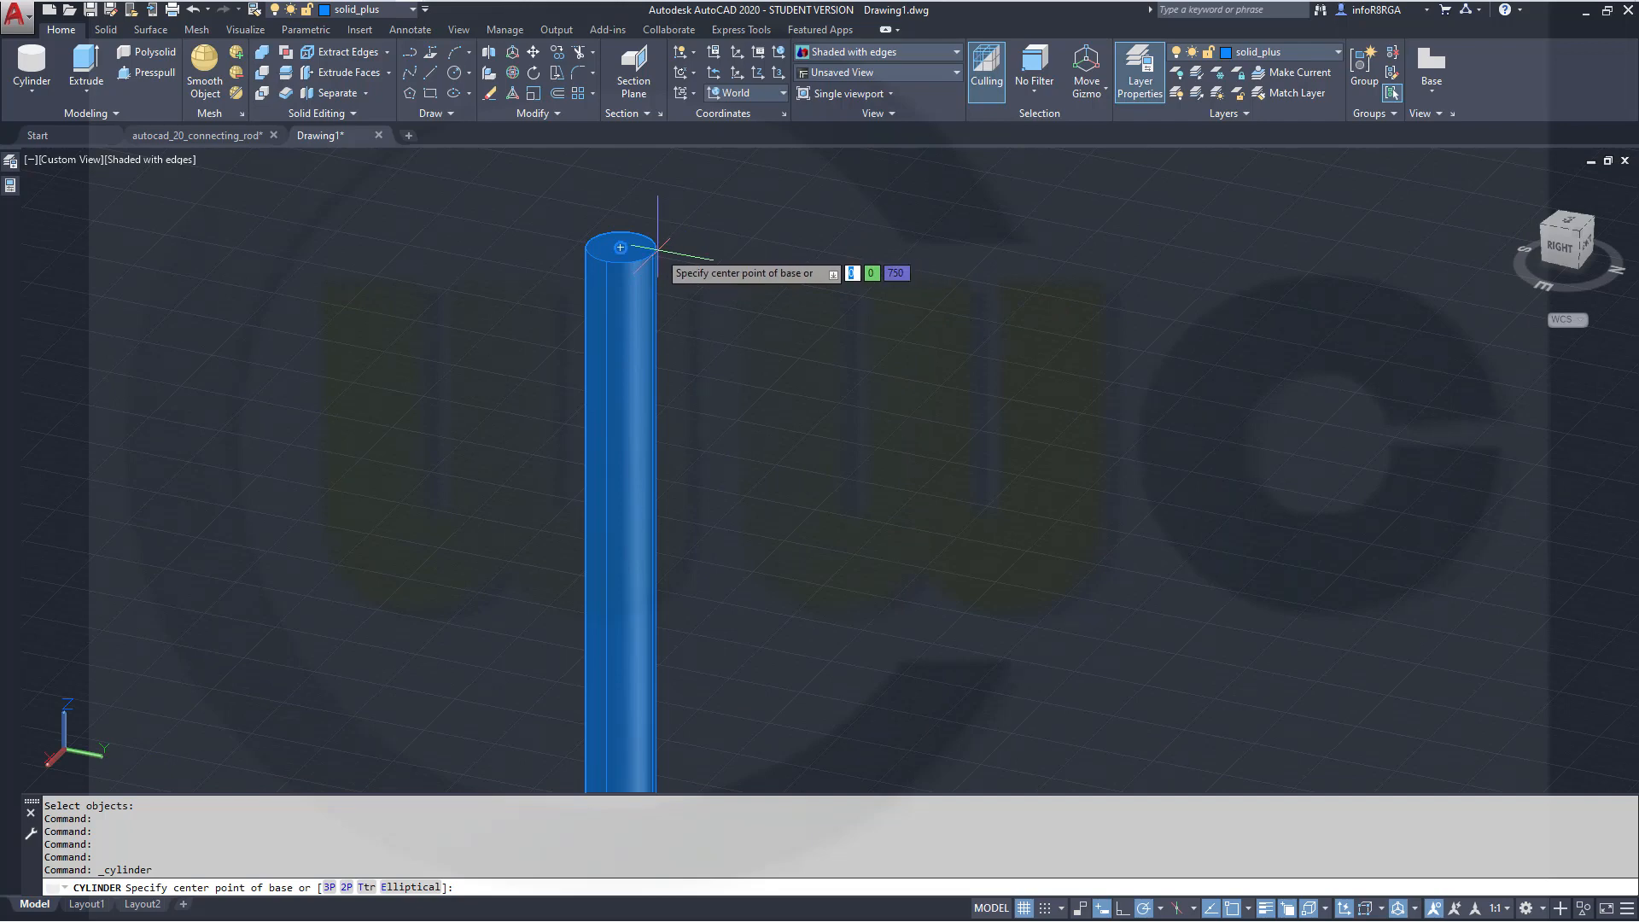
pyautogui.click(657, 247)
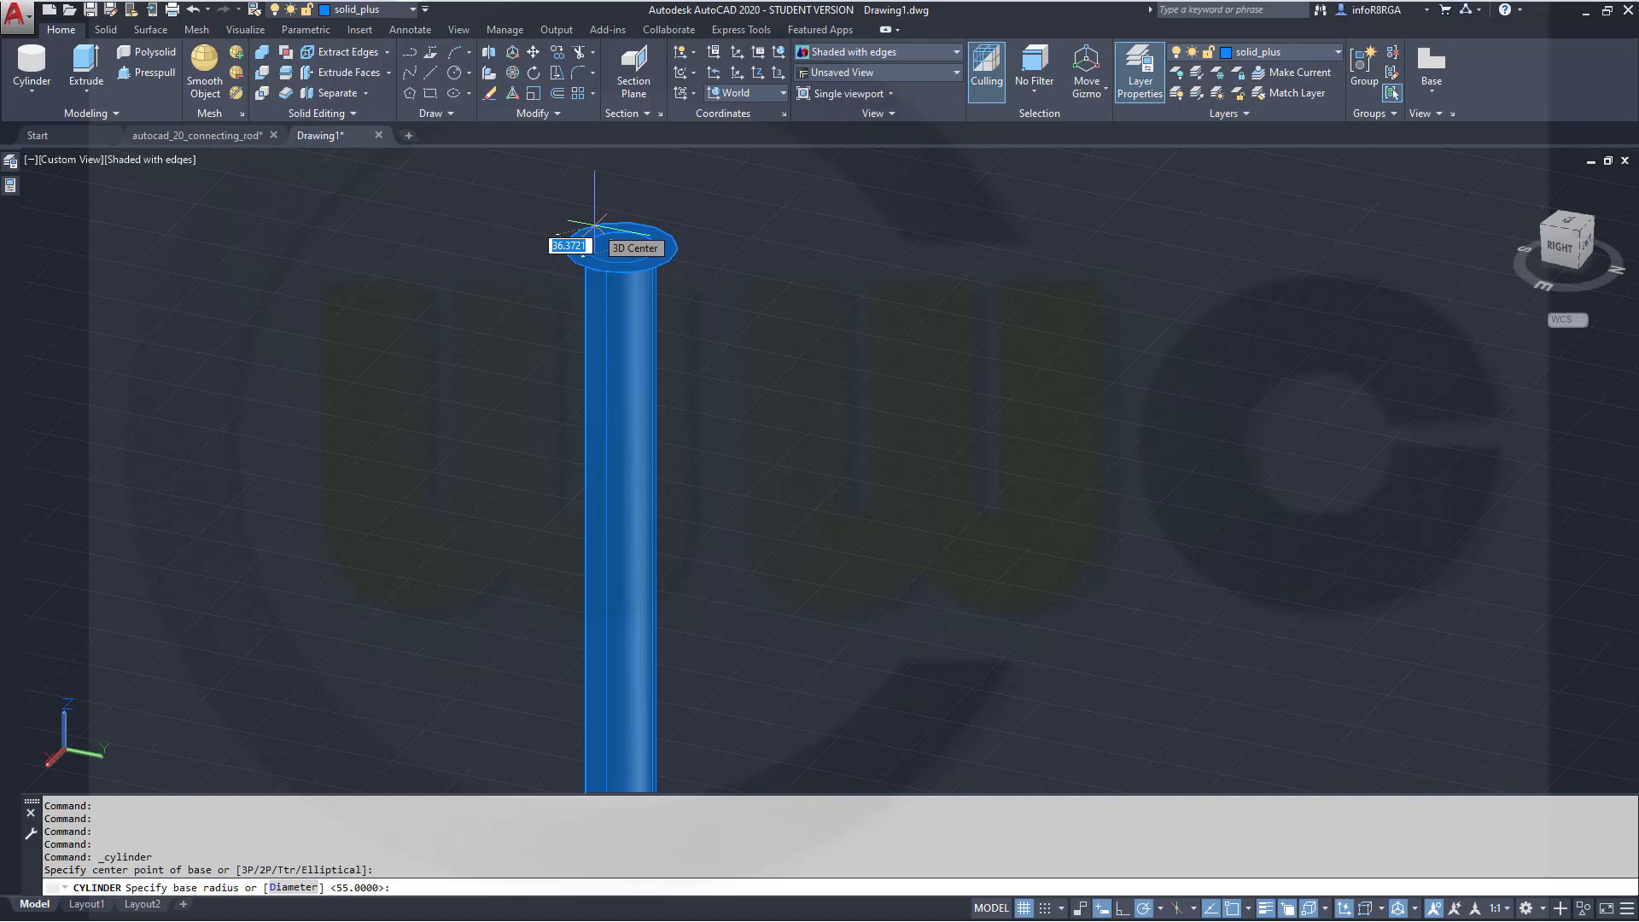
pyautogui.write('55')
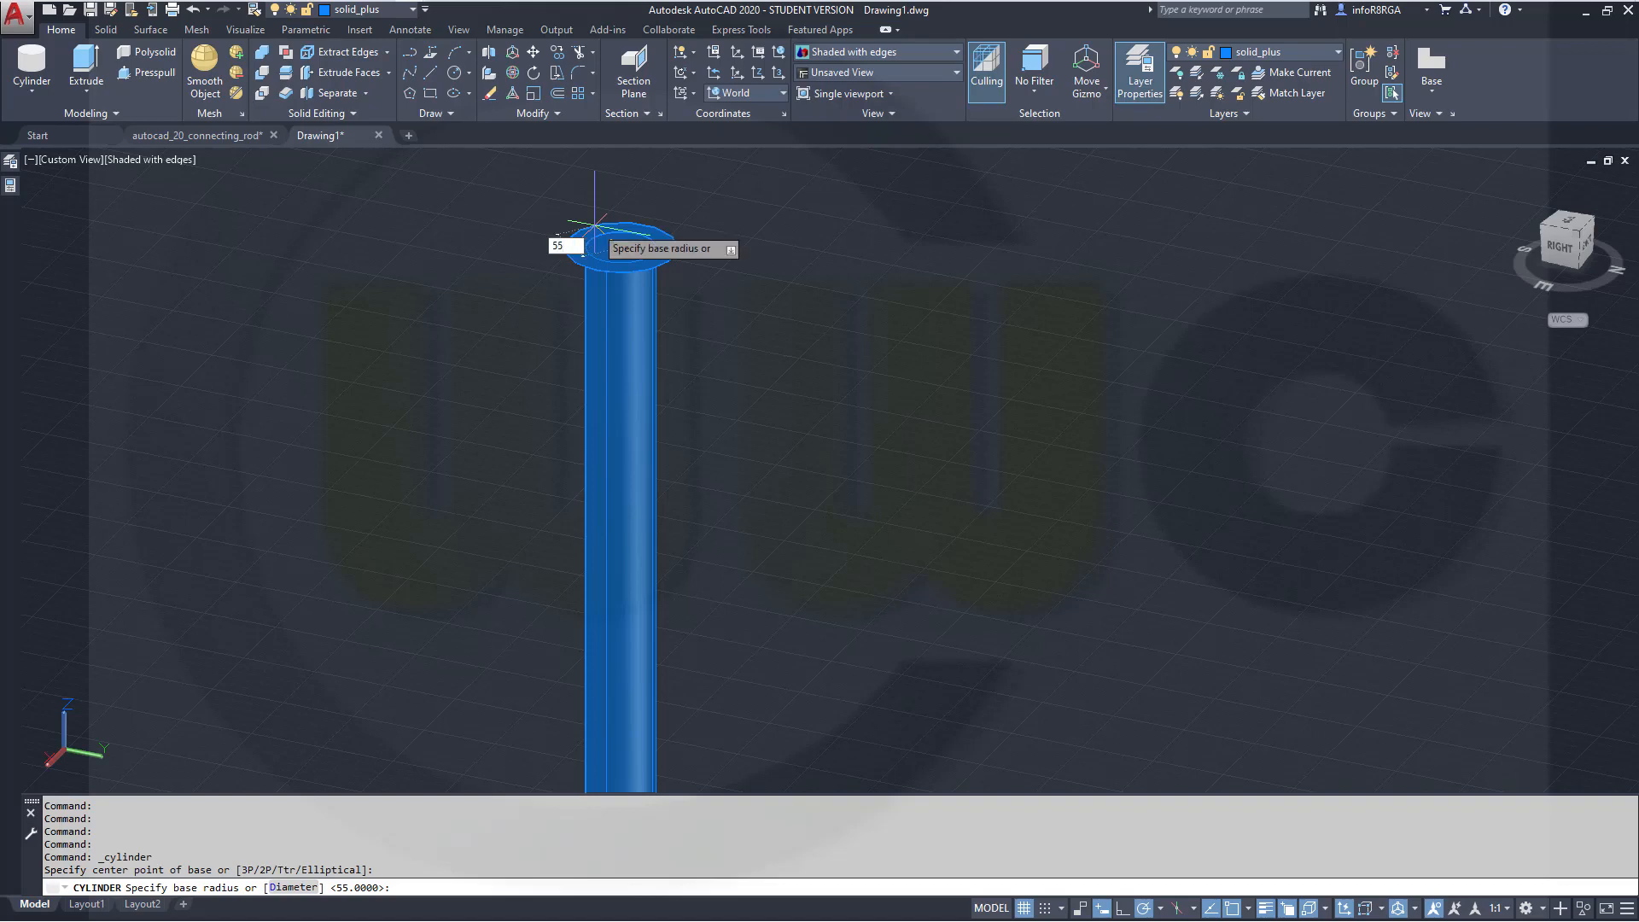
pyautogui.press('Return')
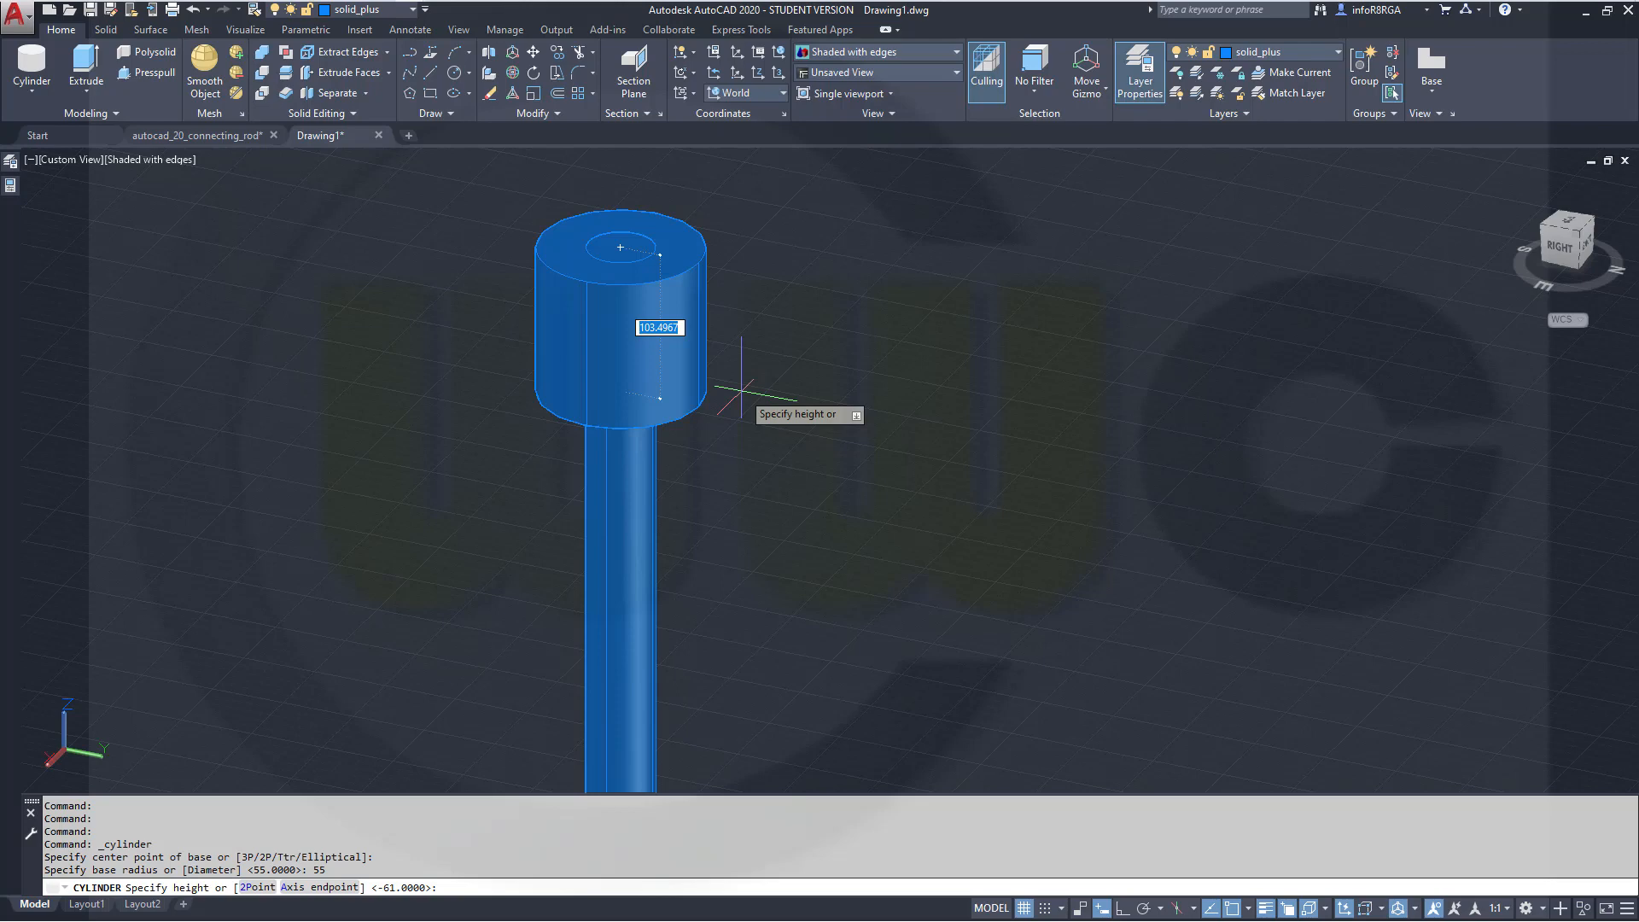
pyautogui.write('105')
pyautogui.press('Return')
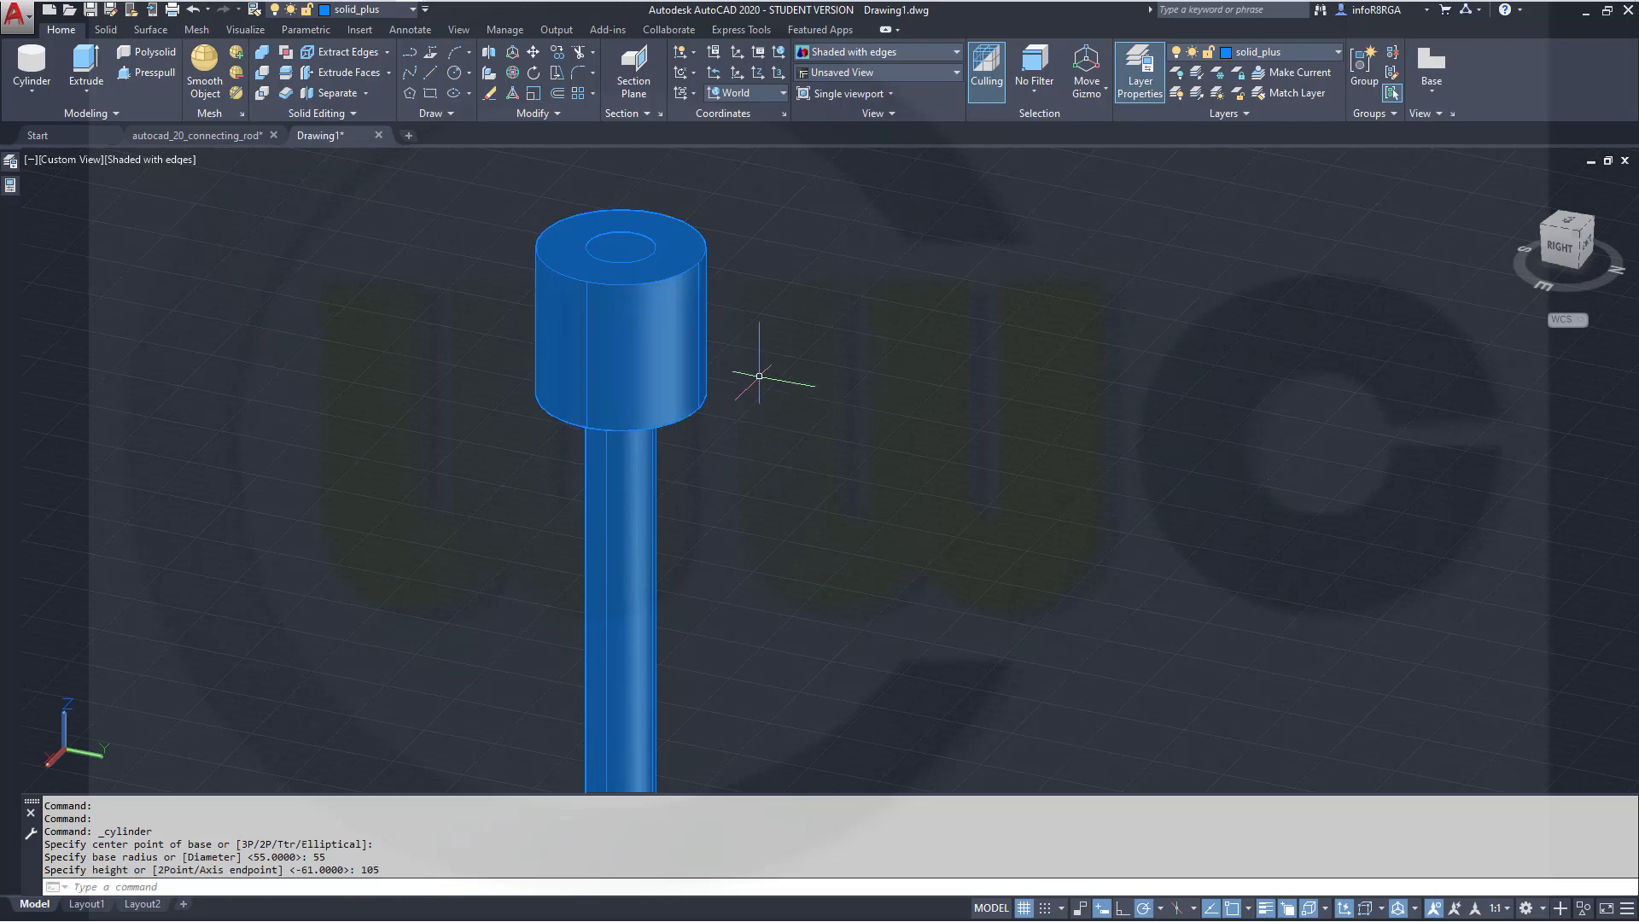
# Create another cylinder centred on top of that cylinder, again with radius 55 and height 105
pyautogui.press('Return')
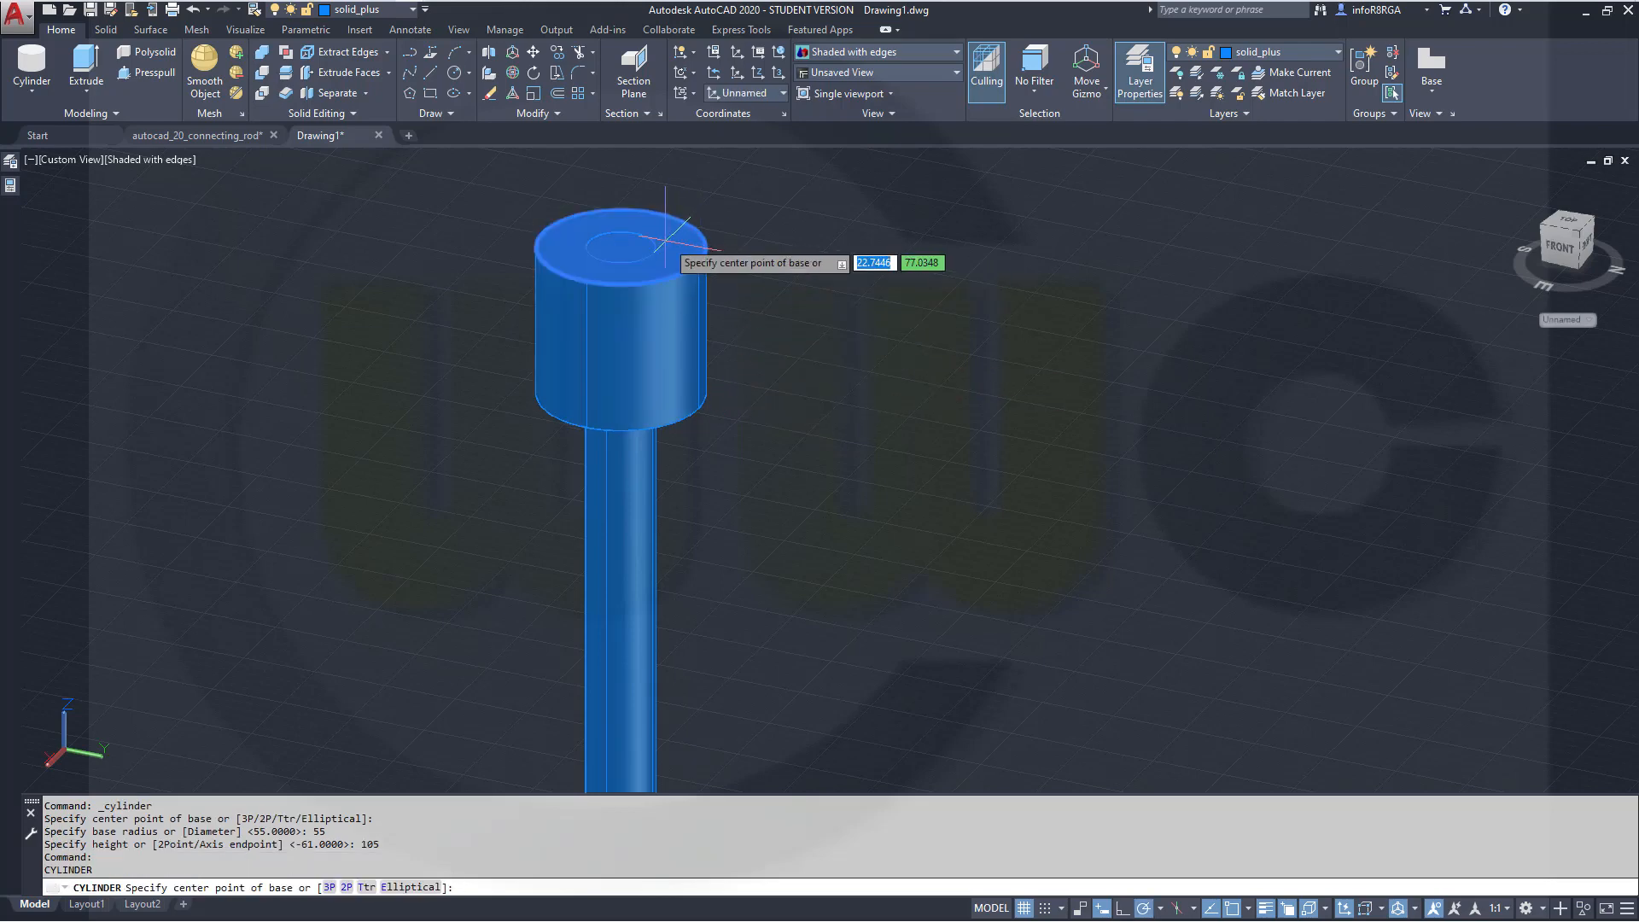
pyautogui.click(621, 247)
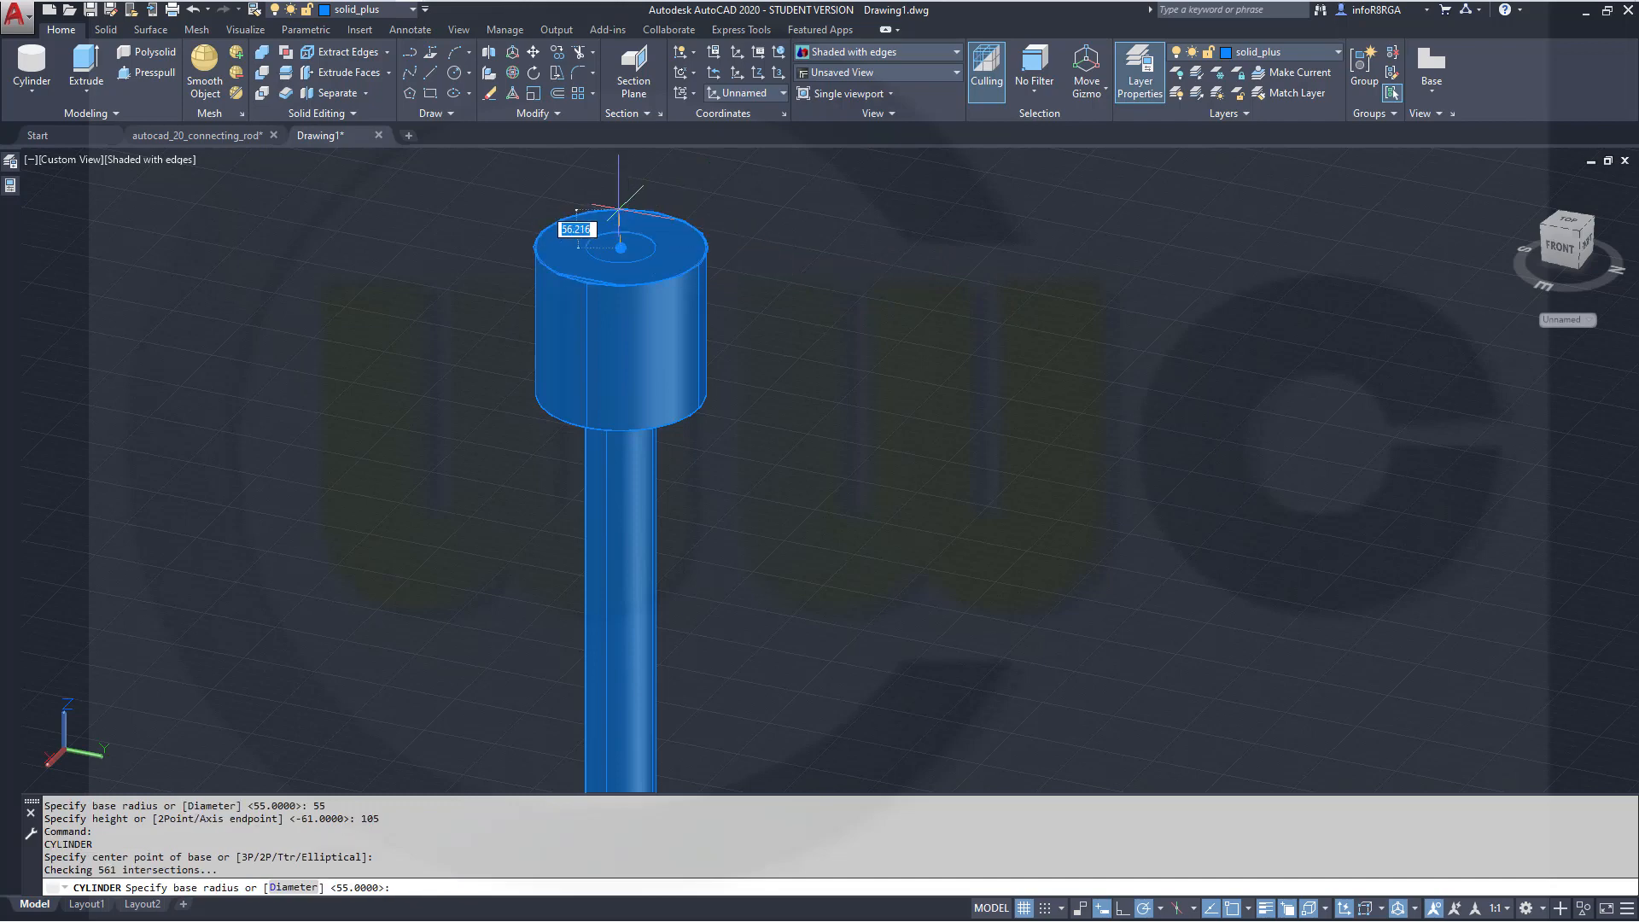
pyautogui.write('55')
pyautogui.press('Return')
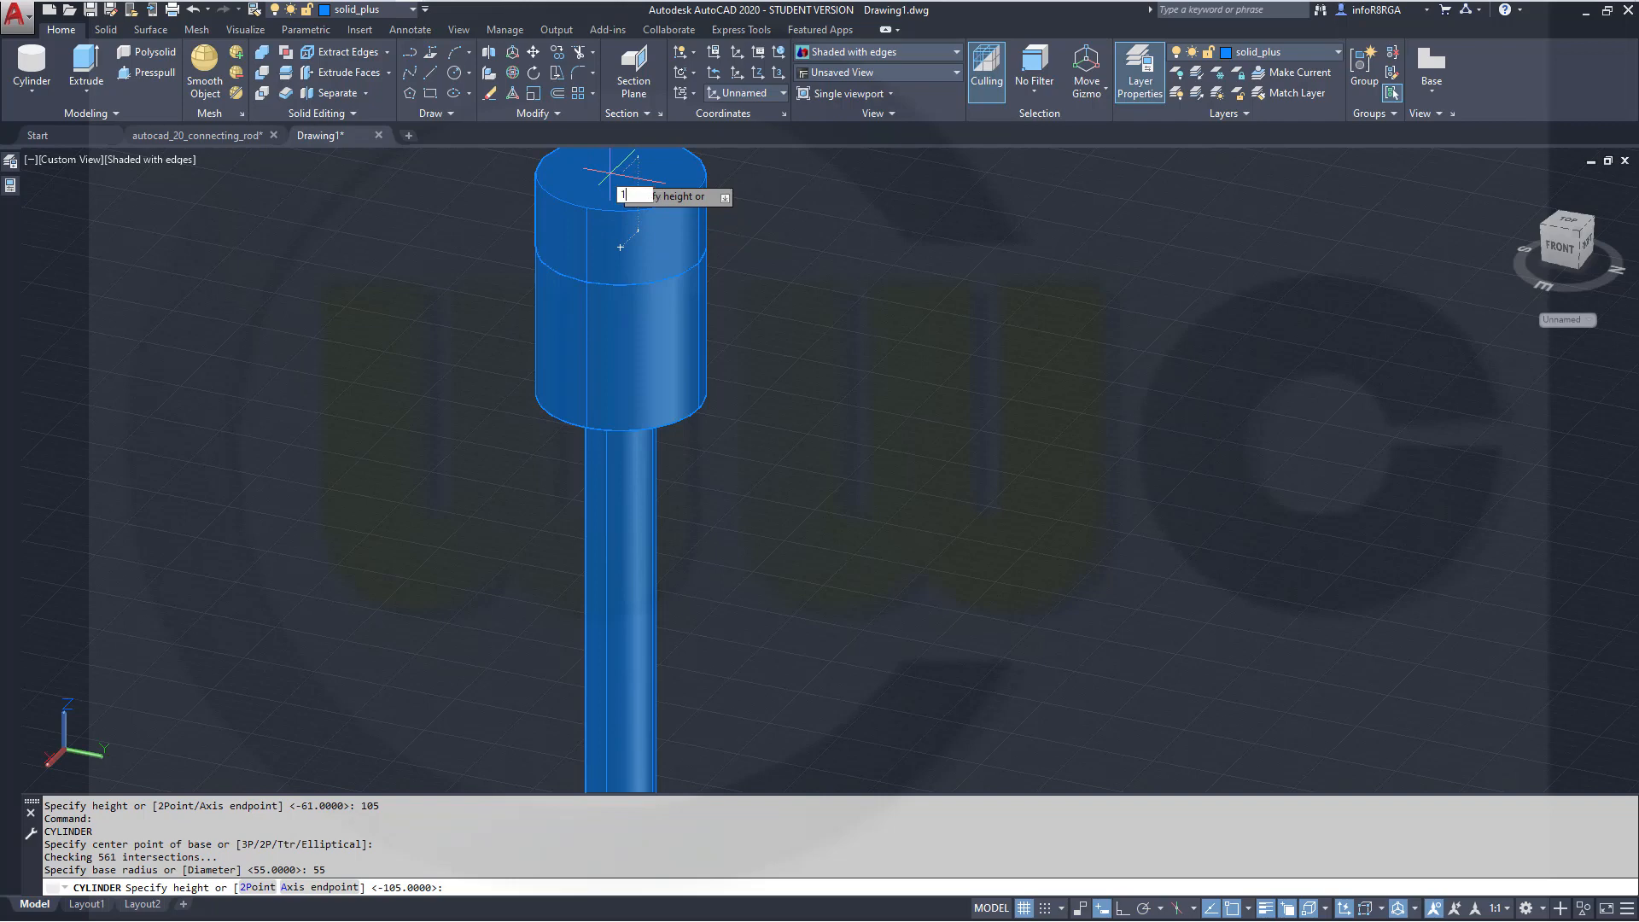
pyautogui.press('Return')
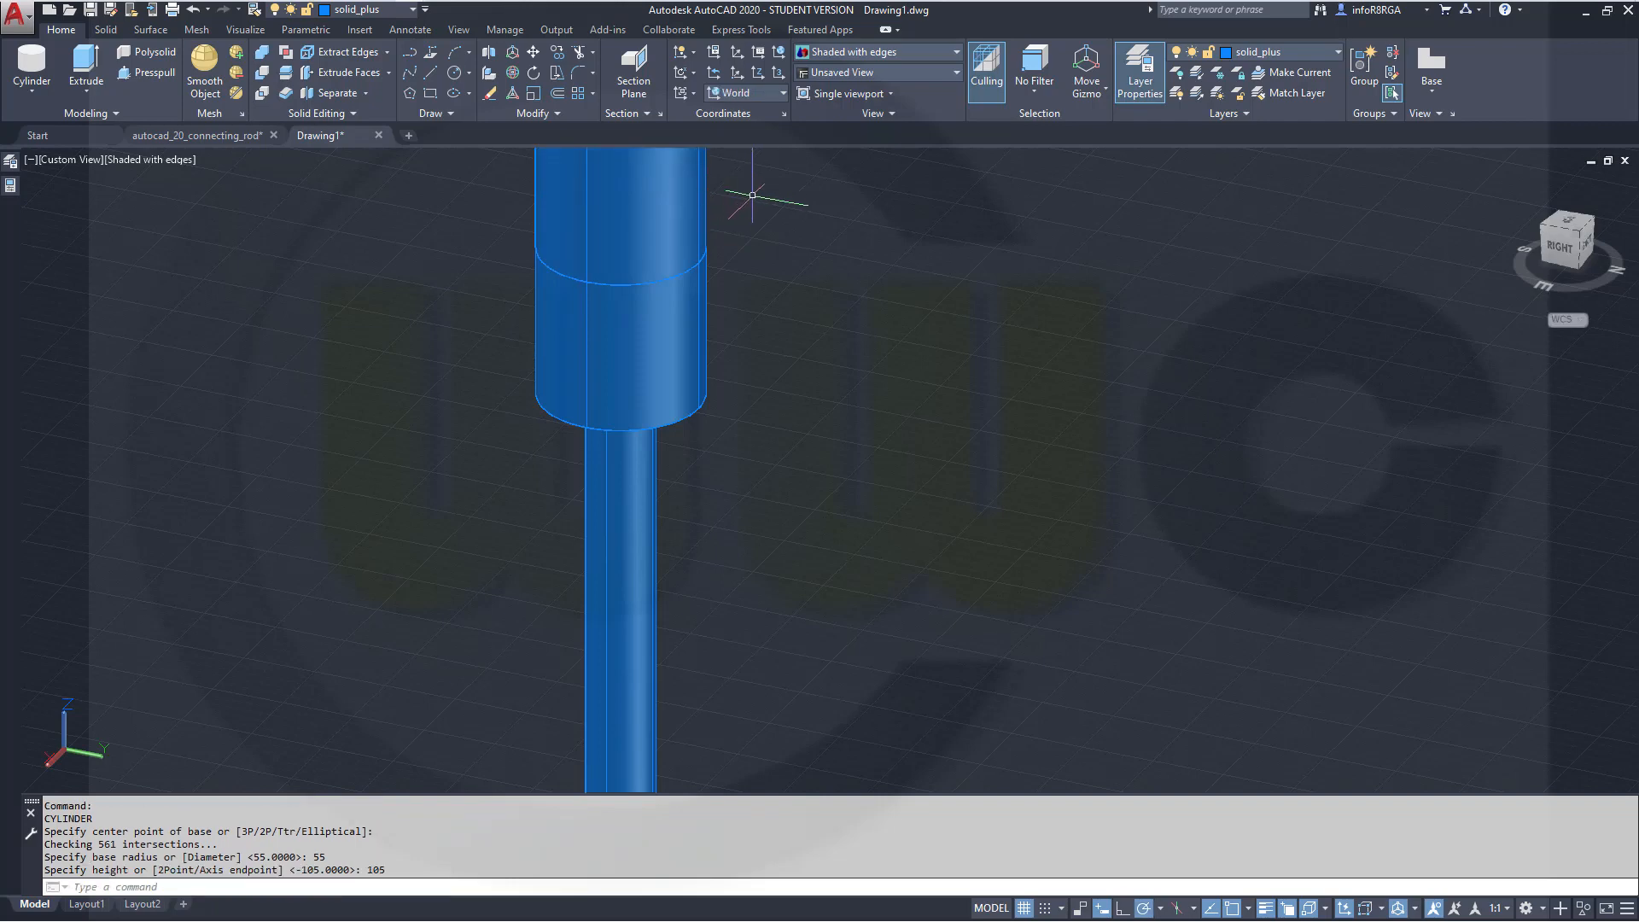
pyautogui.press('Escape')
pyautogui.scroll(-3, 794, 239)
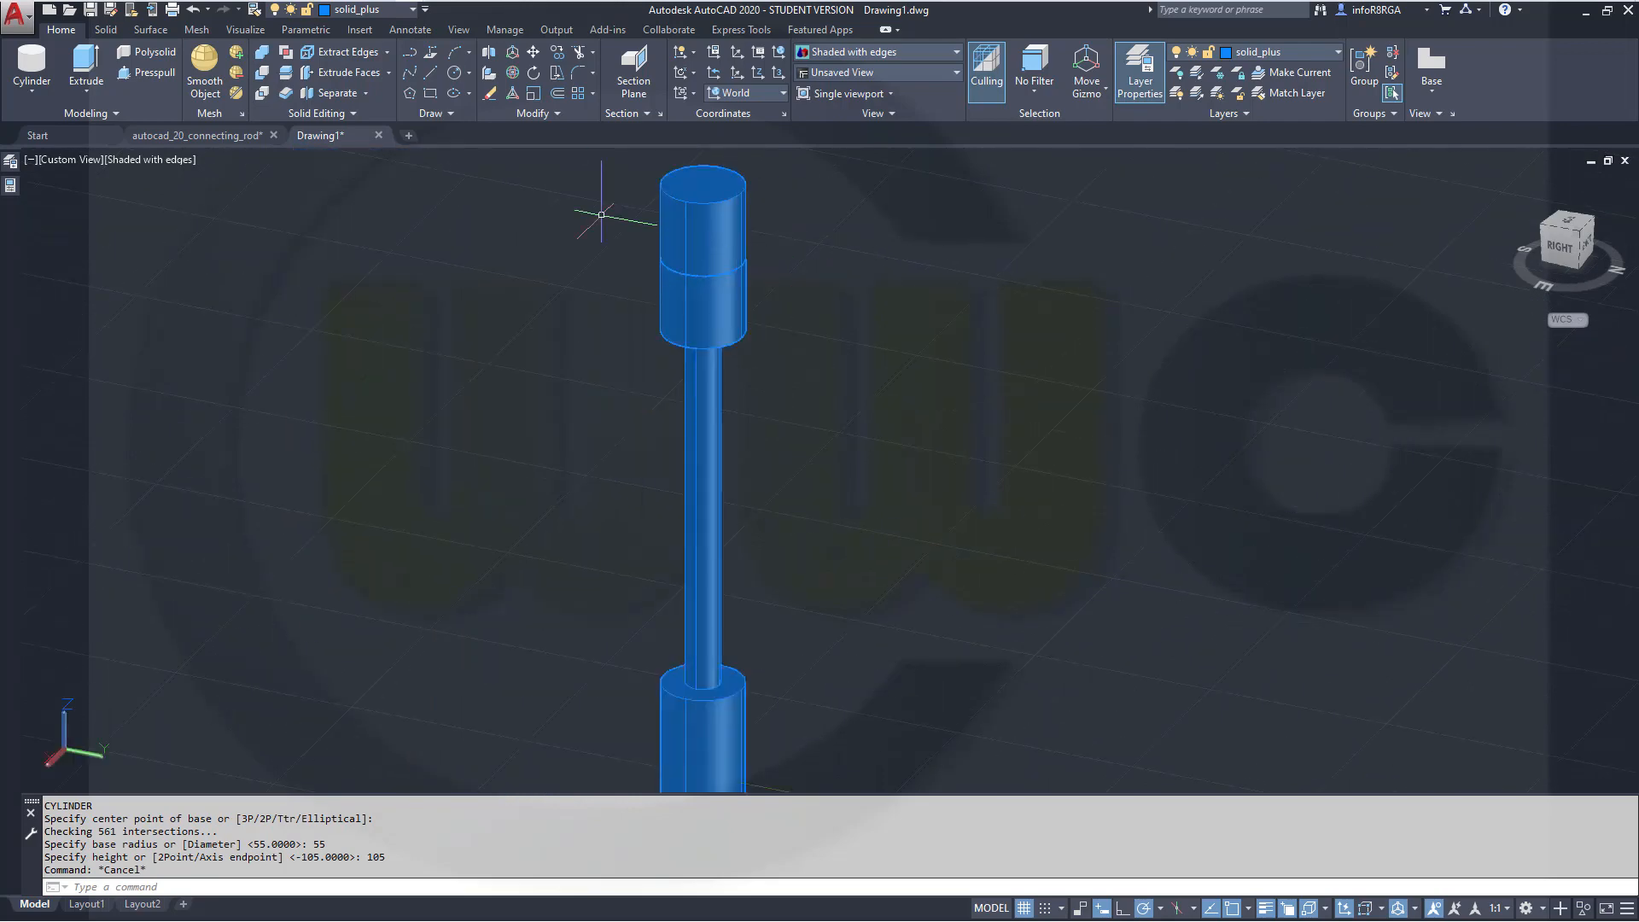
# Union the rod and the new end cylinders into a single solid
pyautogui.click(261, 52)
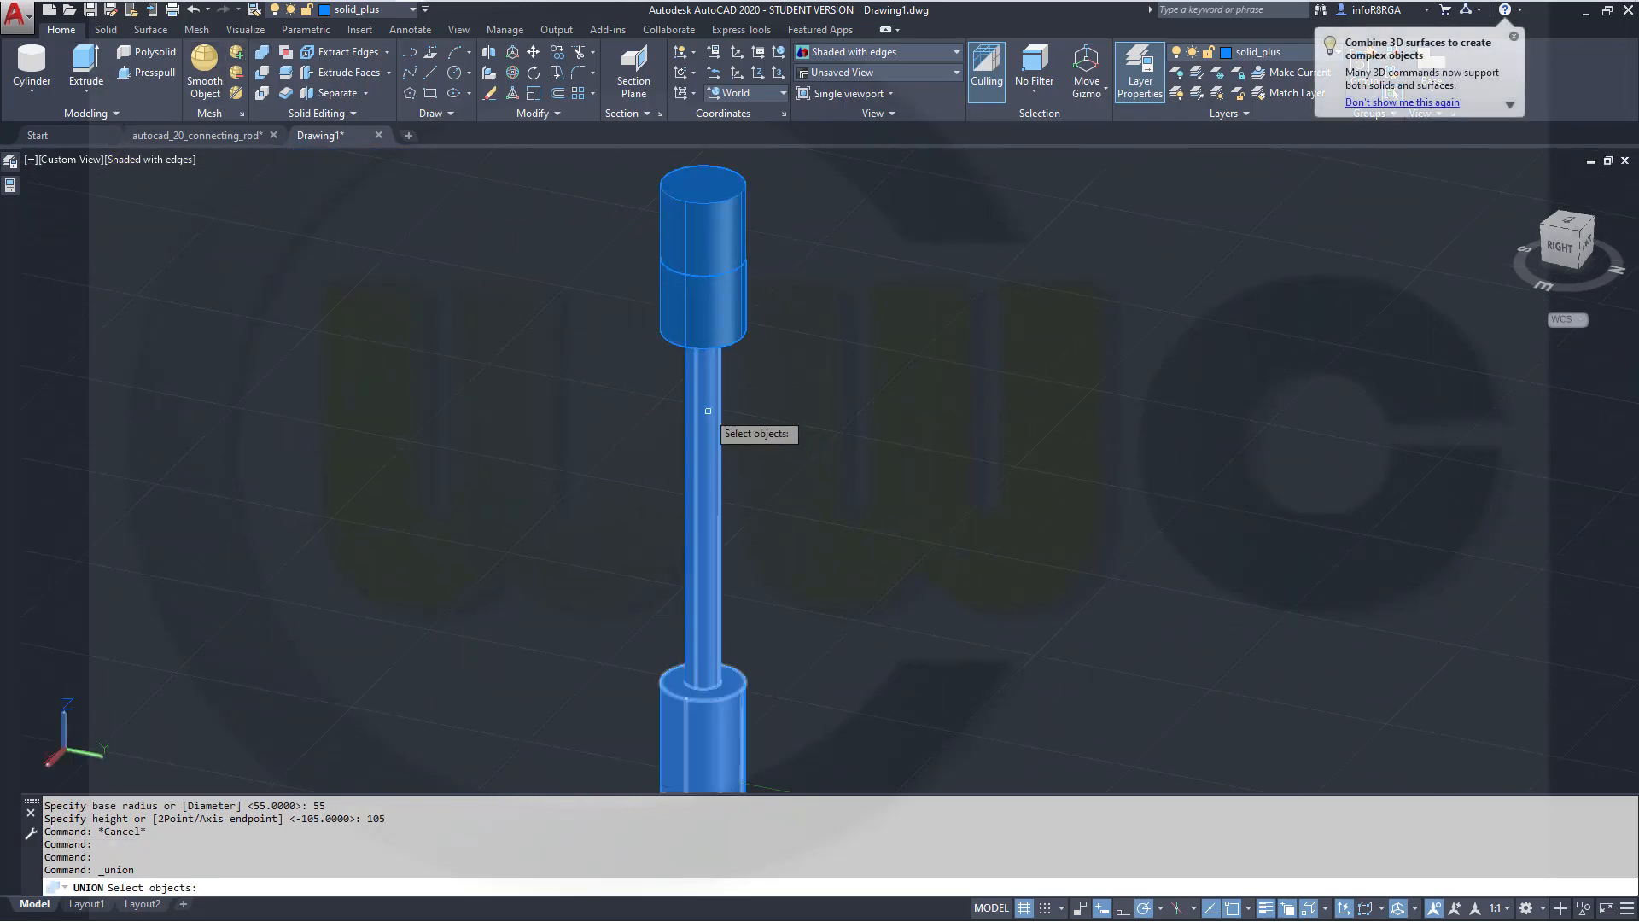
pyautogui.click(702, 408)
pyautogui.click(915, 353)
pyautogui.click(598, 195)
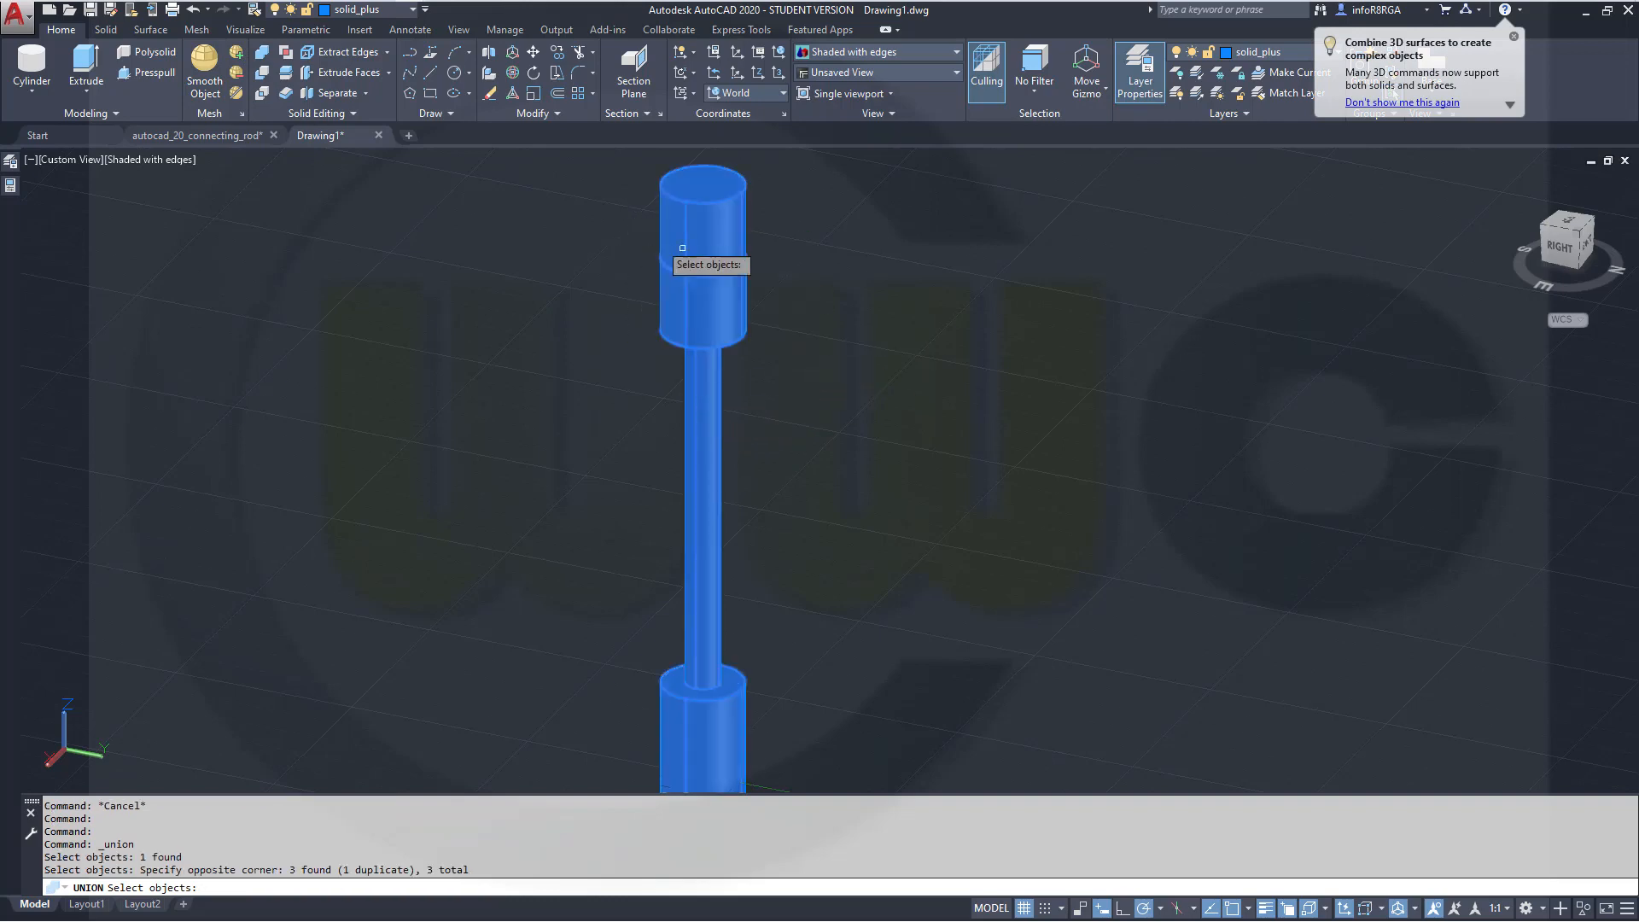
pyautogui.press('Return')
pyautogui.scroll(-5, 853, 268)
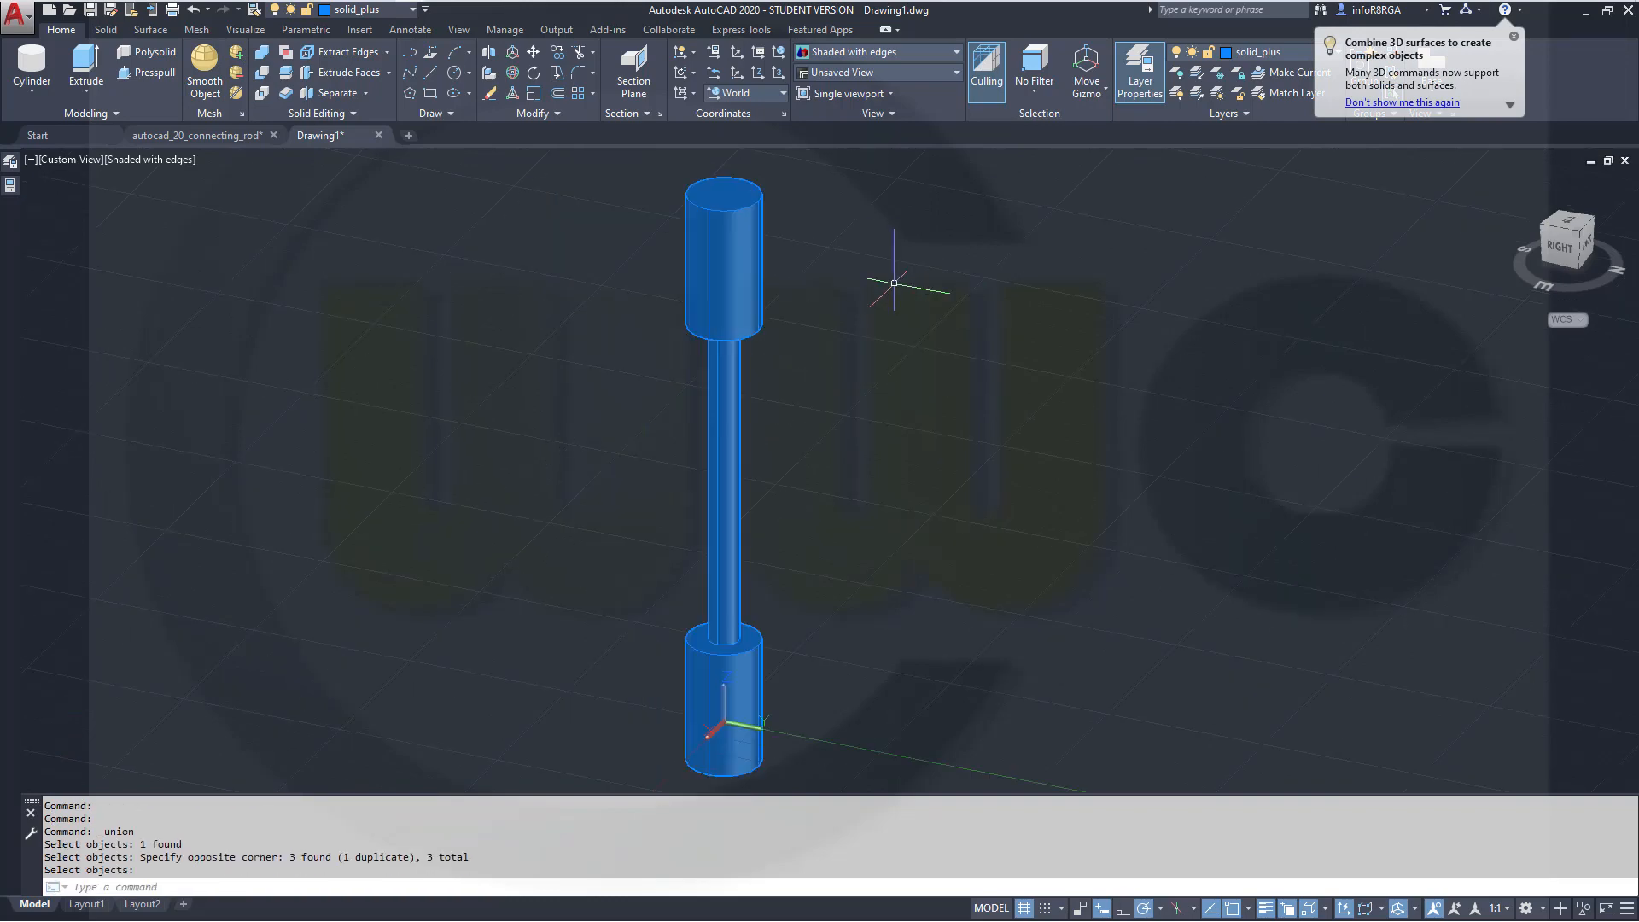
# Turn off the drawing grid and switch to a front view with the rod lying horizontally
pyautogui.scroll(4, 940, 401)
pyautogui.scroll(-2, 896, 444)
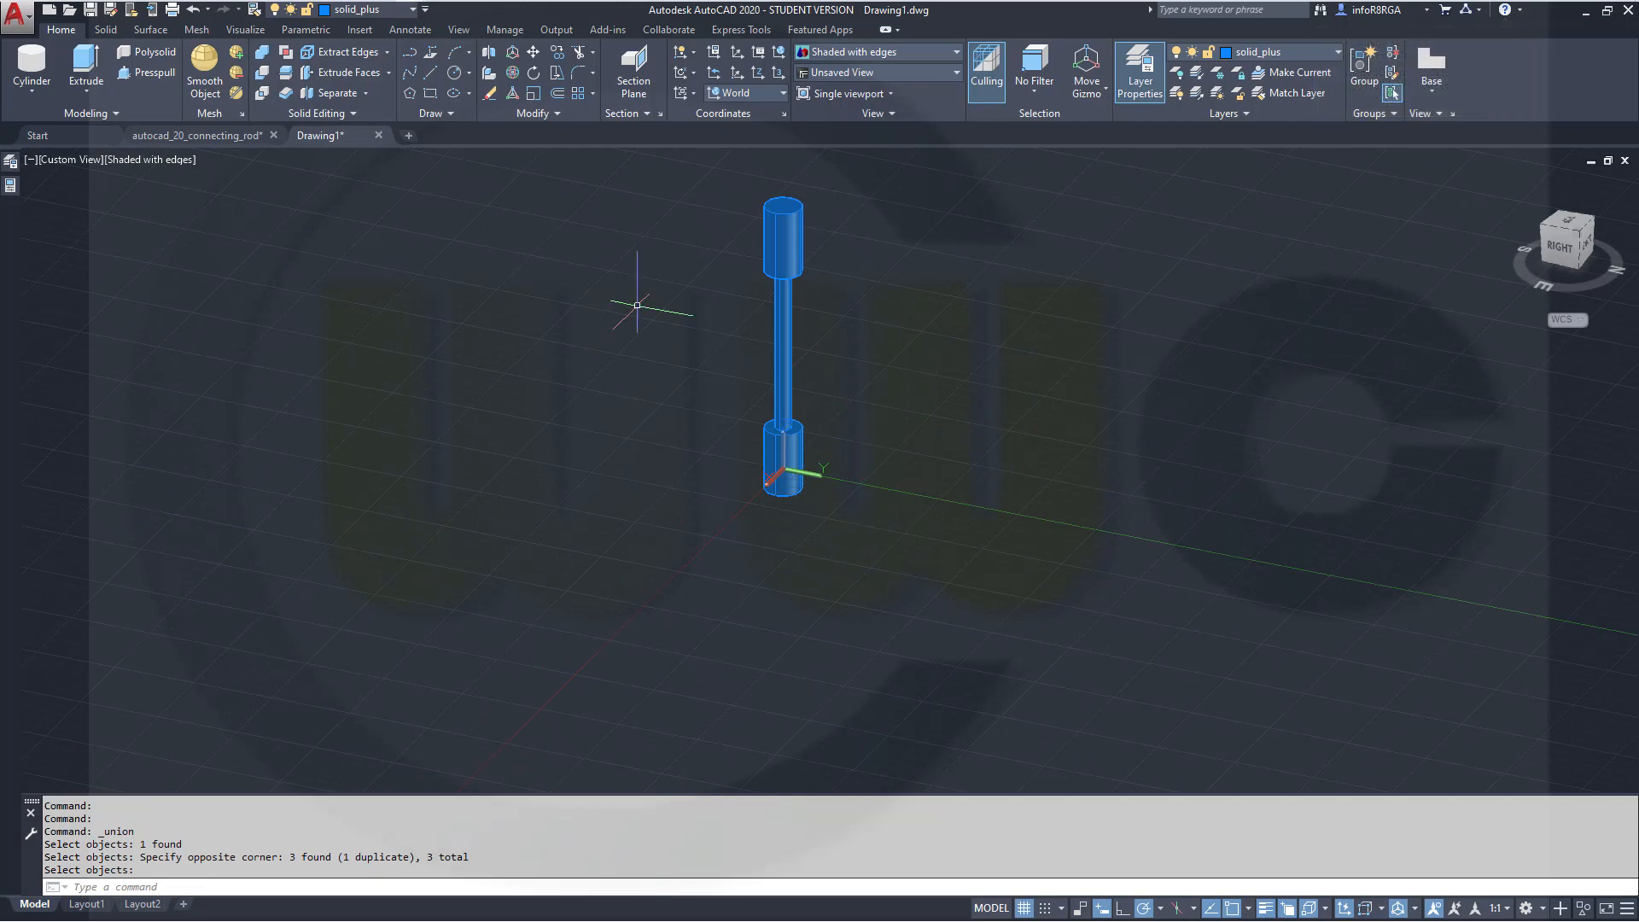
pyautogui.keyDown('shift'); pyautogui.moveTo(402, 362); pyautogui.dragTo(331, 361, button='middle'); pyautogui.keyUp('shift')
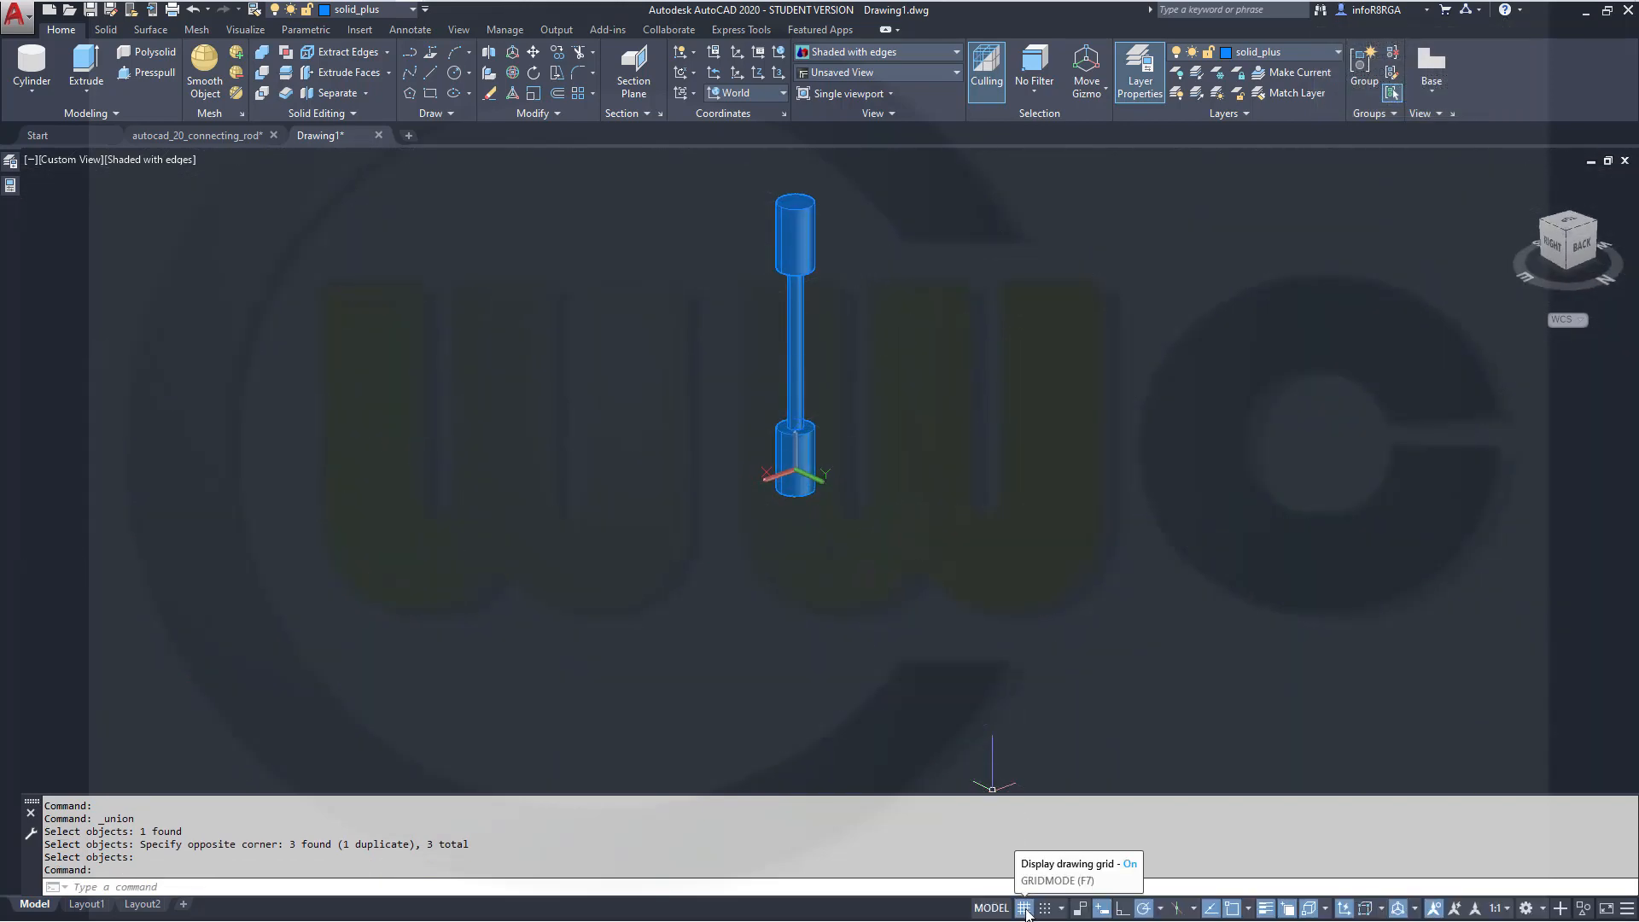
pyautogui.click(1024, 908)
pyautogui.keyDown('shift'); pyautogui.moveTo(686, 490); pyautogui.dragTo(649, 438, button='middle'); pyautogui.keyUp('shift')
pyautogui.scroll(5, 879, 640)
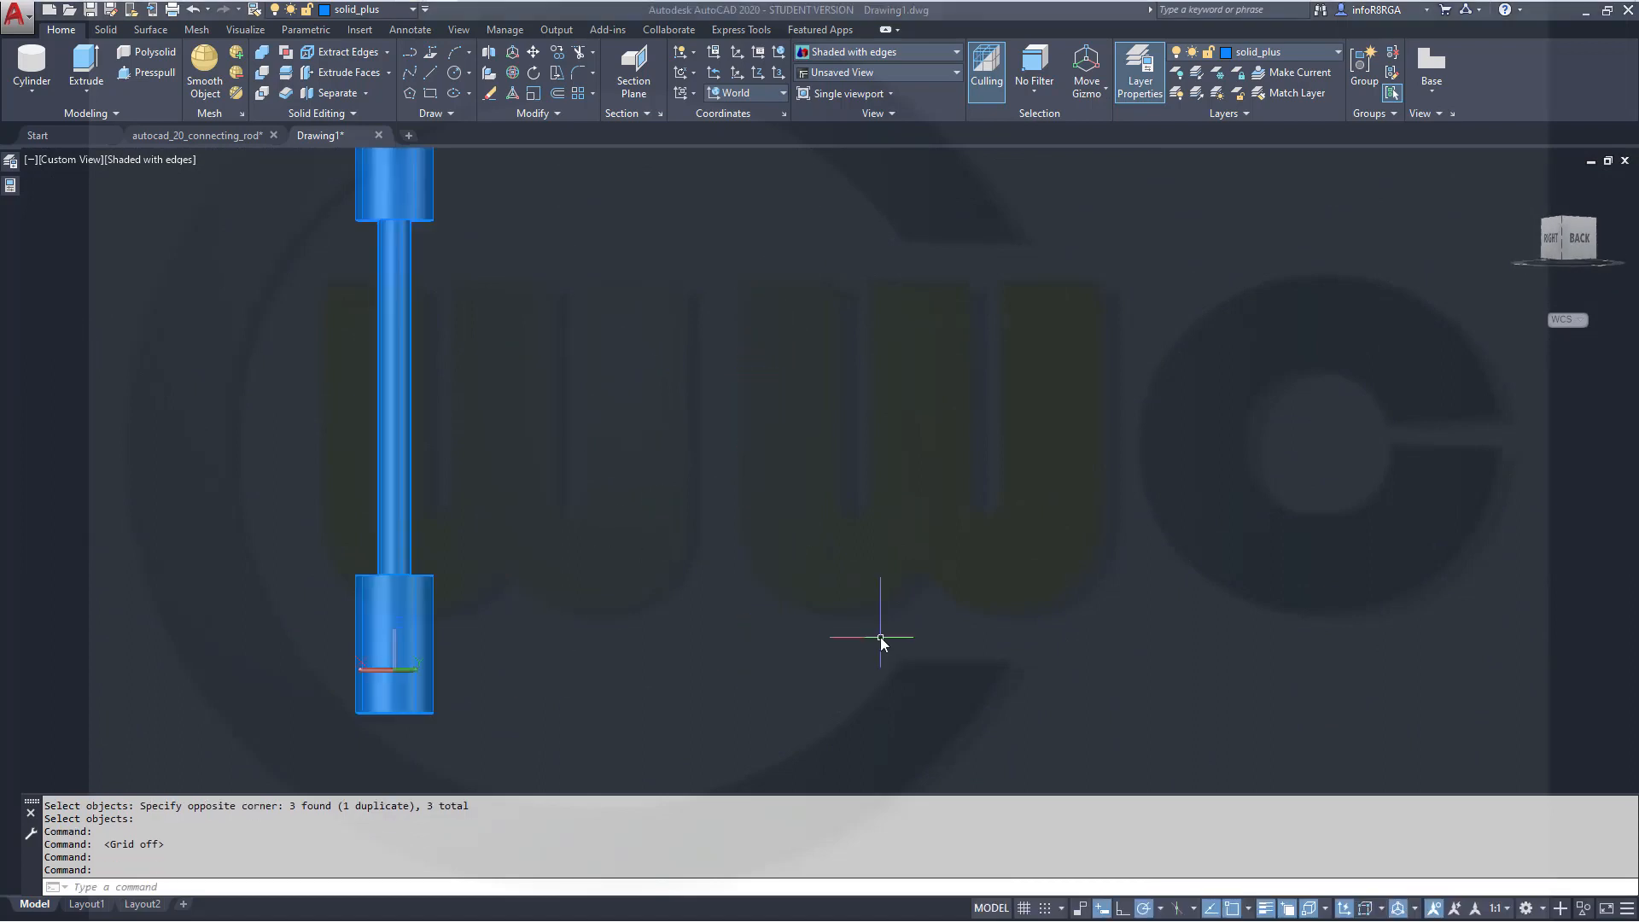
pyautogui.scroll(-6, 880, 642)
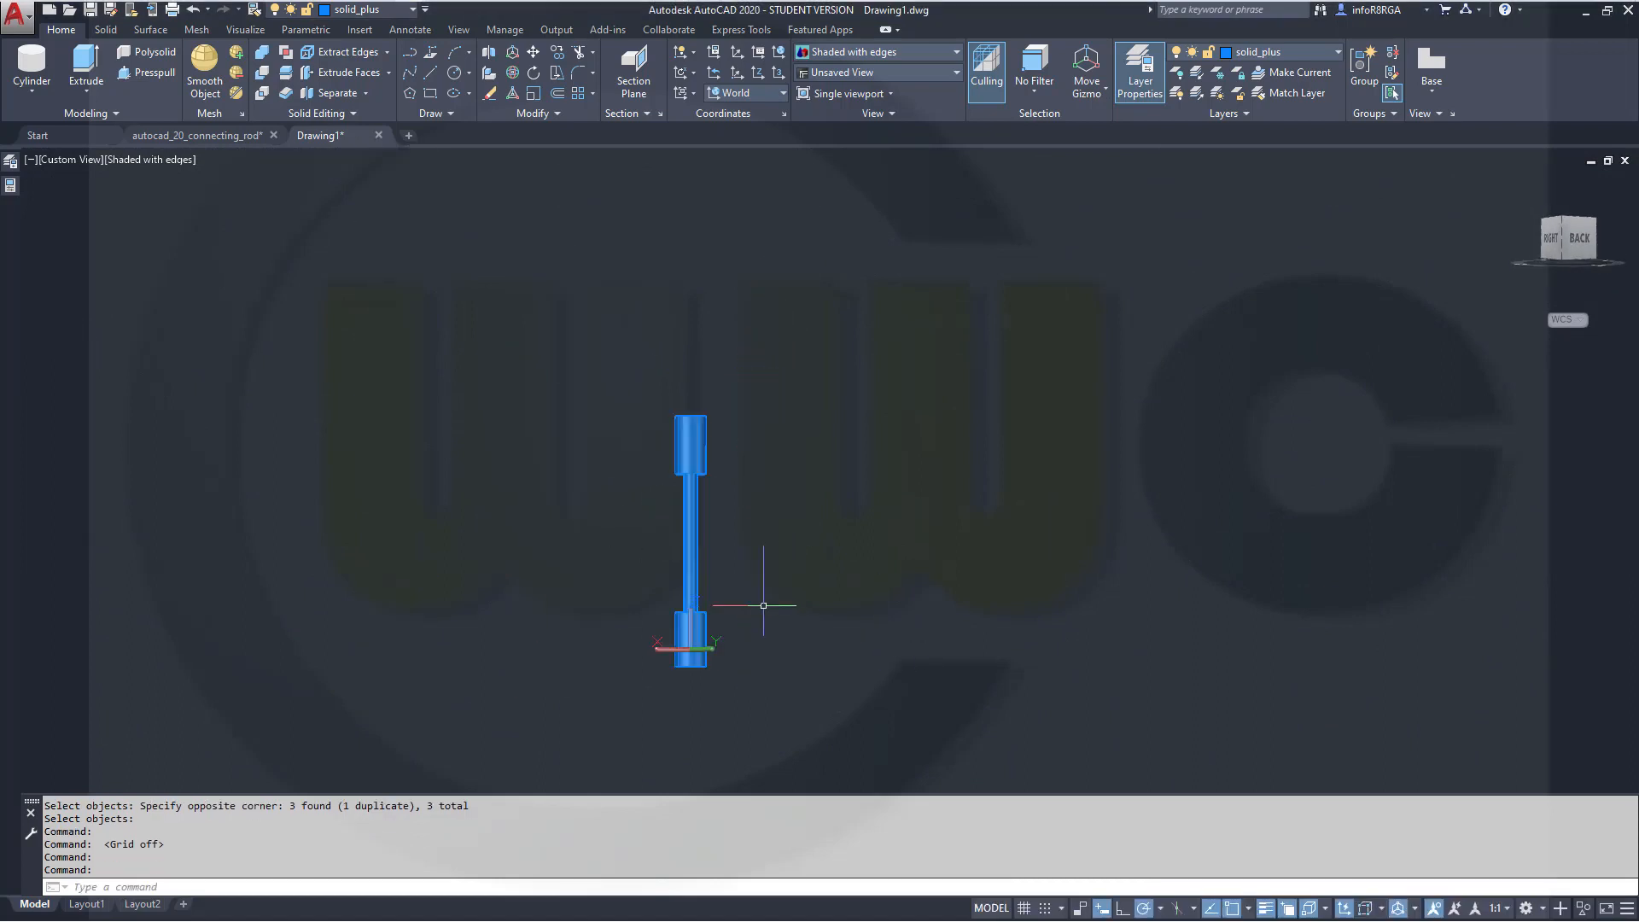
pyautogui.keyDown('shift'); pyautogui.moveTo(758, 597); pyautogui.dragTo(871, 478, button='middle'); pyautogui.keyUp('shift')
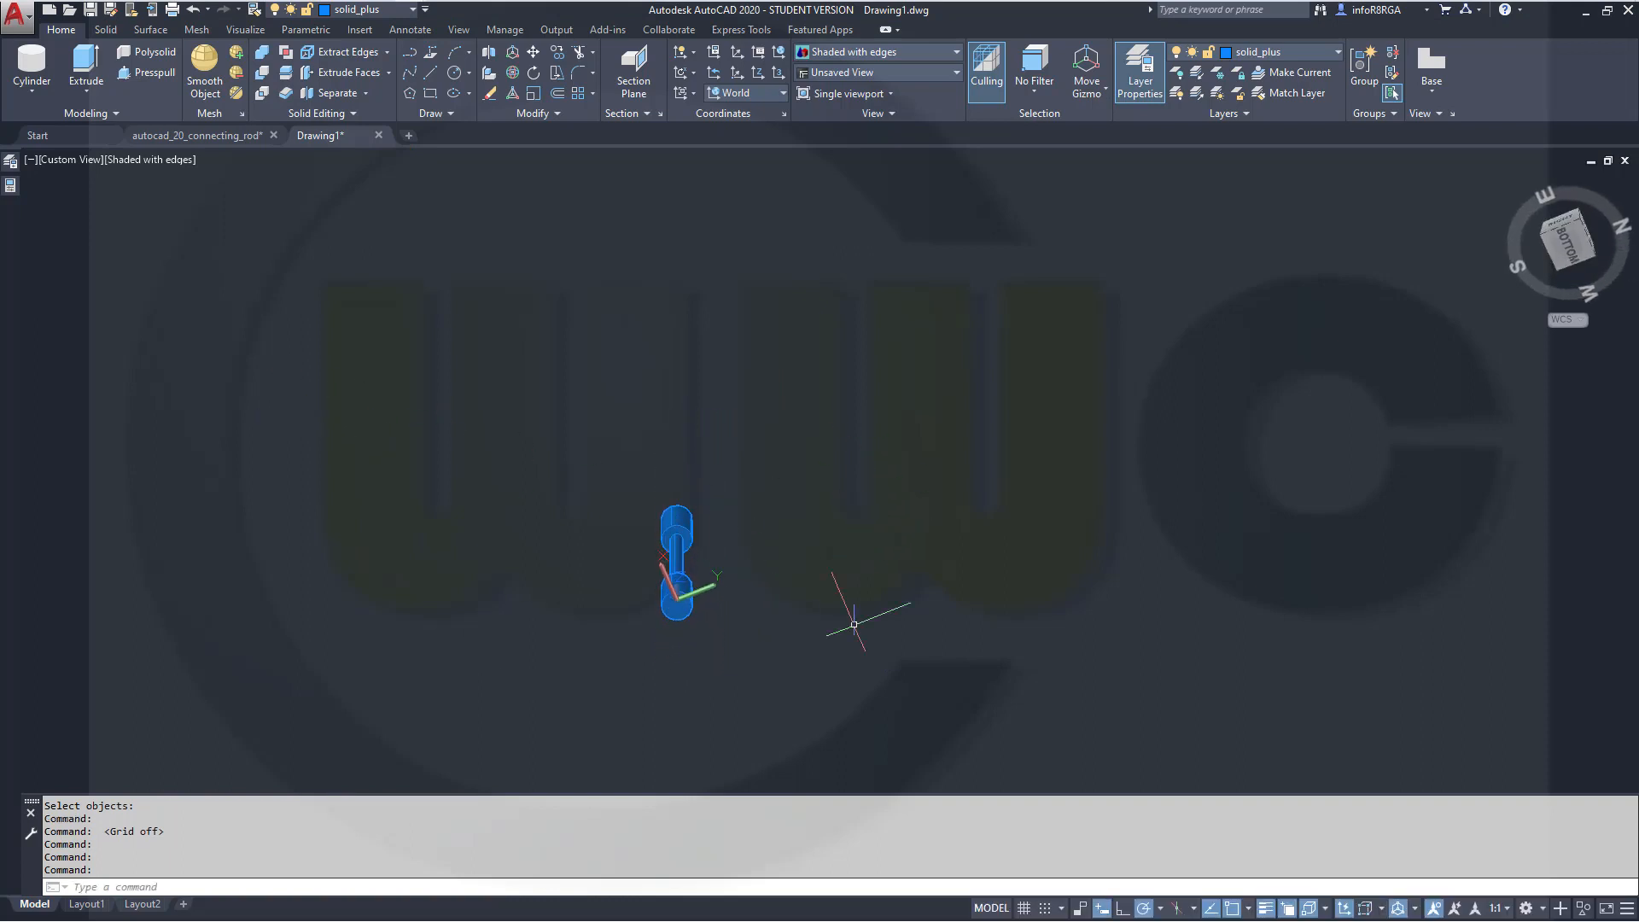
pyautogui.keyDown('shift'); pyautogui.moveTo(751, 619); pyautogui.dragTo(803, 649, button='middle'); pyautogui.keyUp('shift')
pyautogui.keyDown('shift'); pyautogui.moveTo(793, 555); pyautogui.dragTo(1014, 684, button='middle'); pyautogui.keyUp('shift')
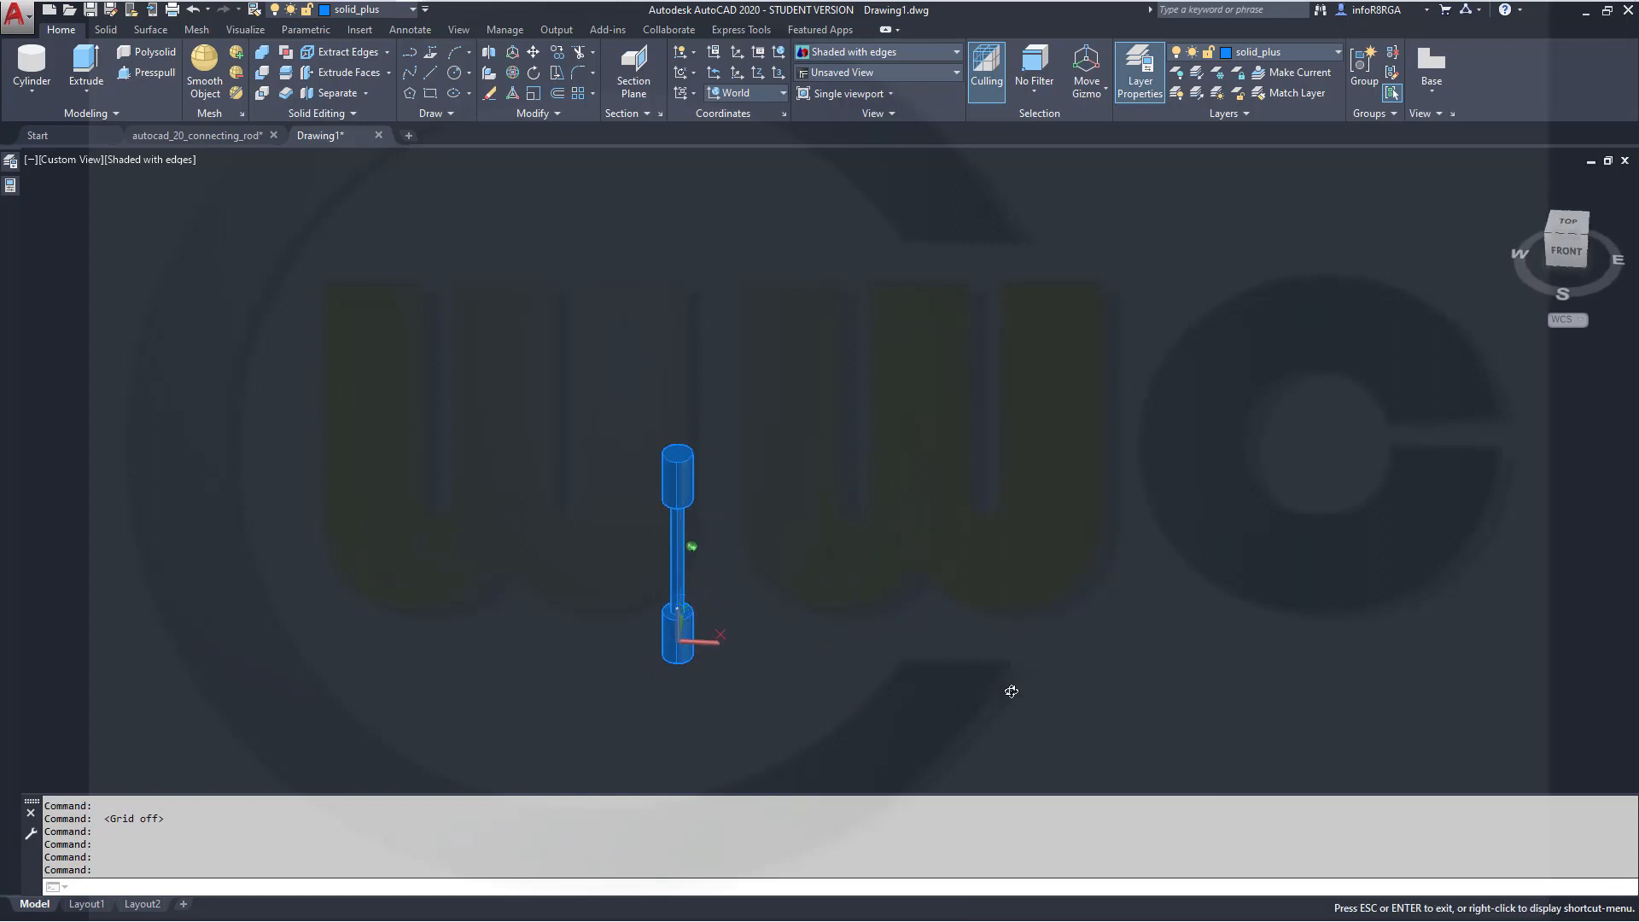
pyautogui.click(1567, 253)
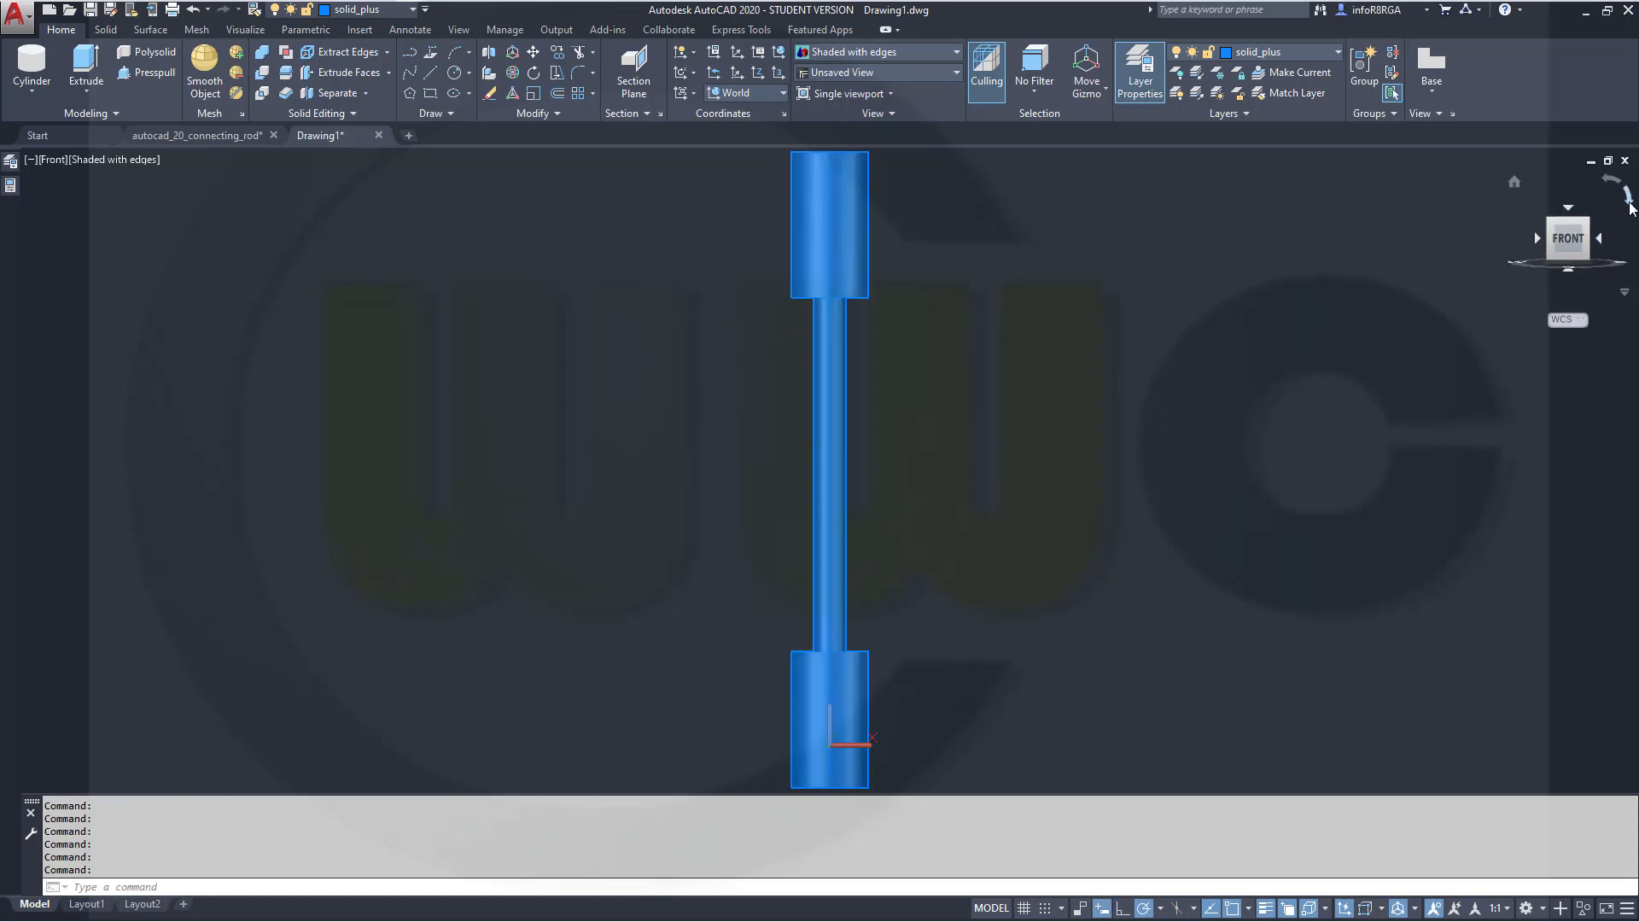
pyautogui.click(1629, 205)
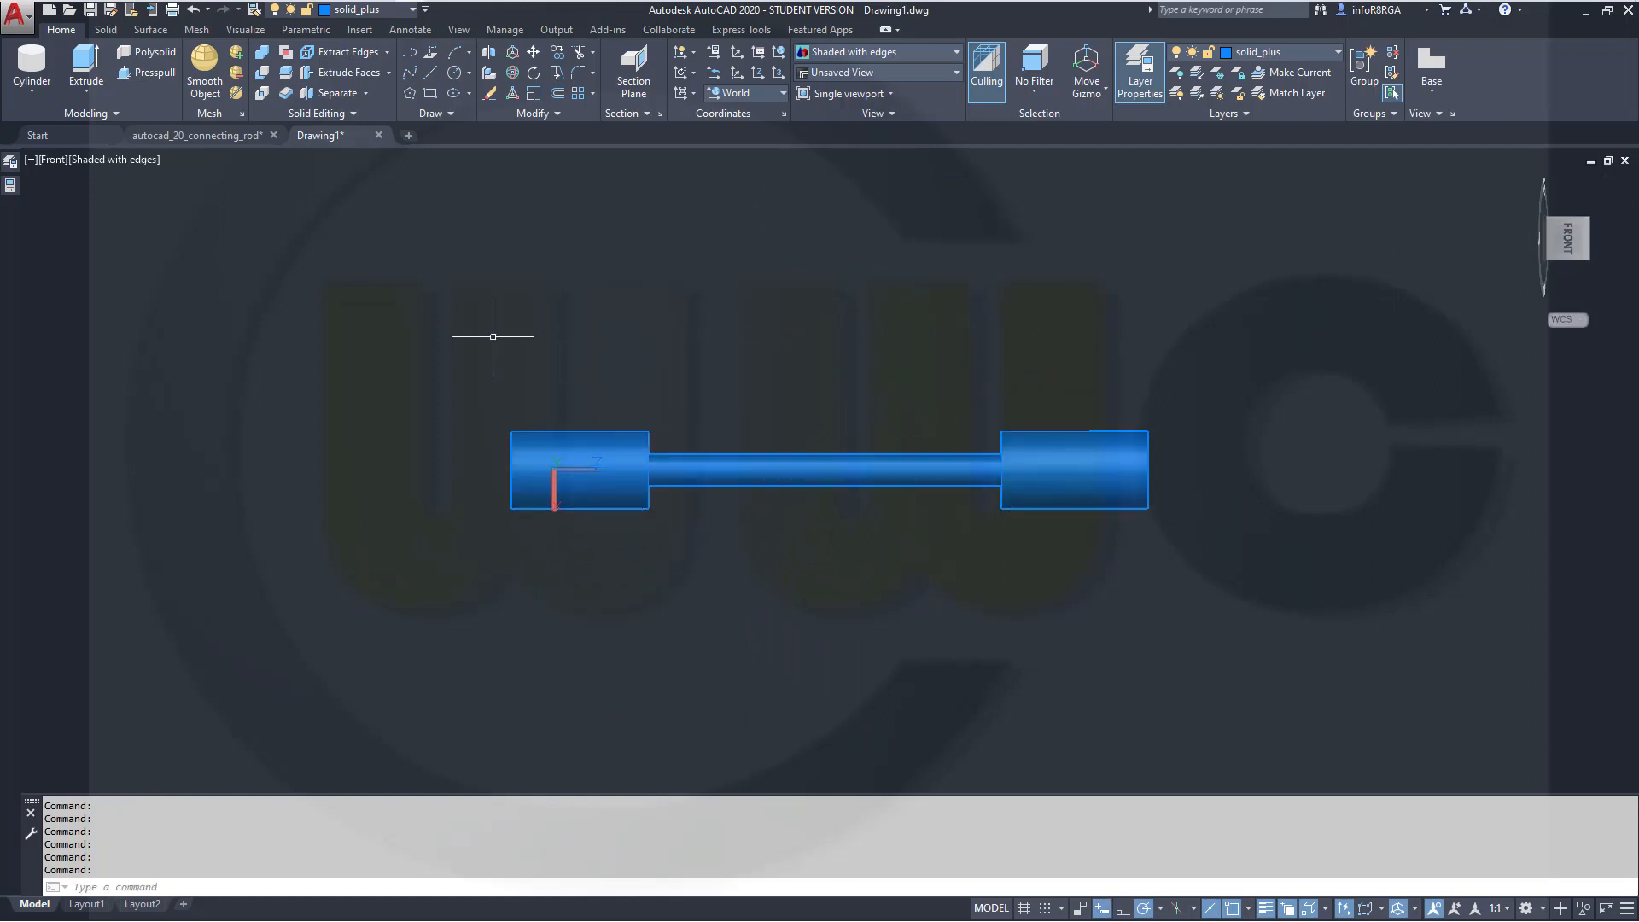
# Make solid_minus the current layer
pyautogui.click(33, 91)
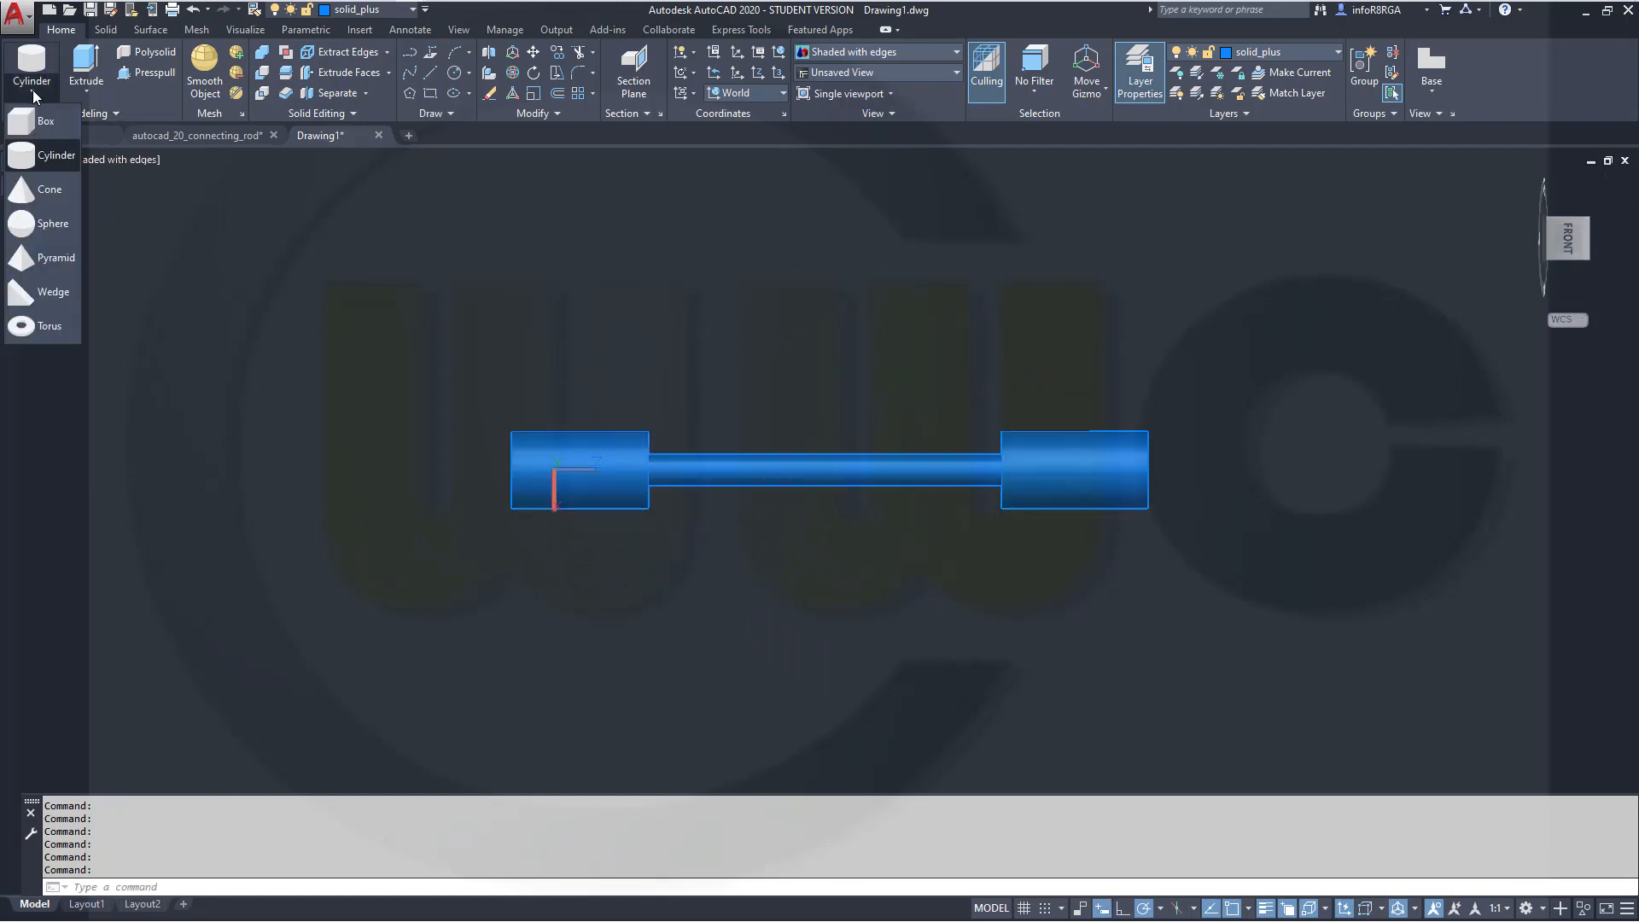
pyautogui.click(40, 329)
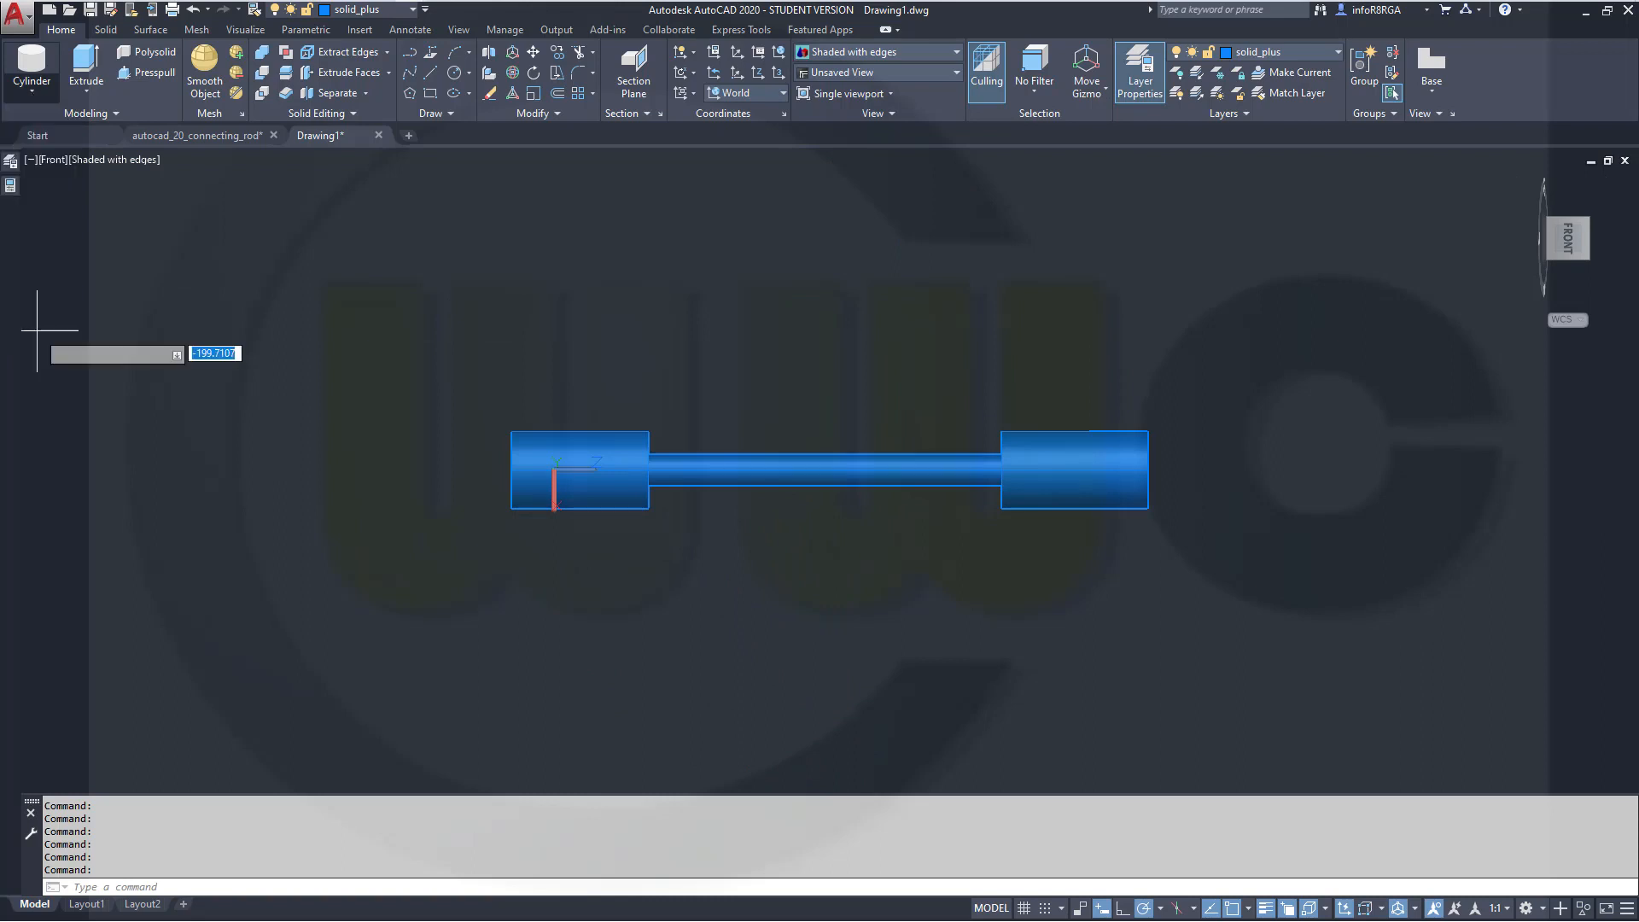
pyautogui.click(413, 13)
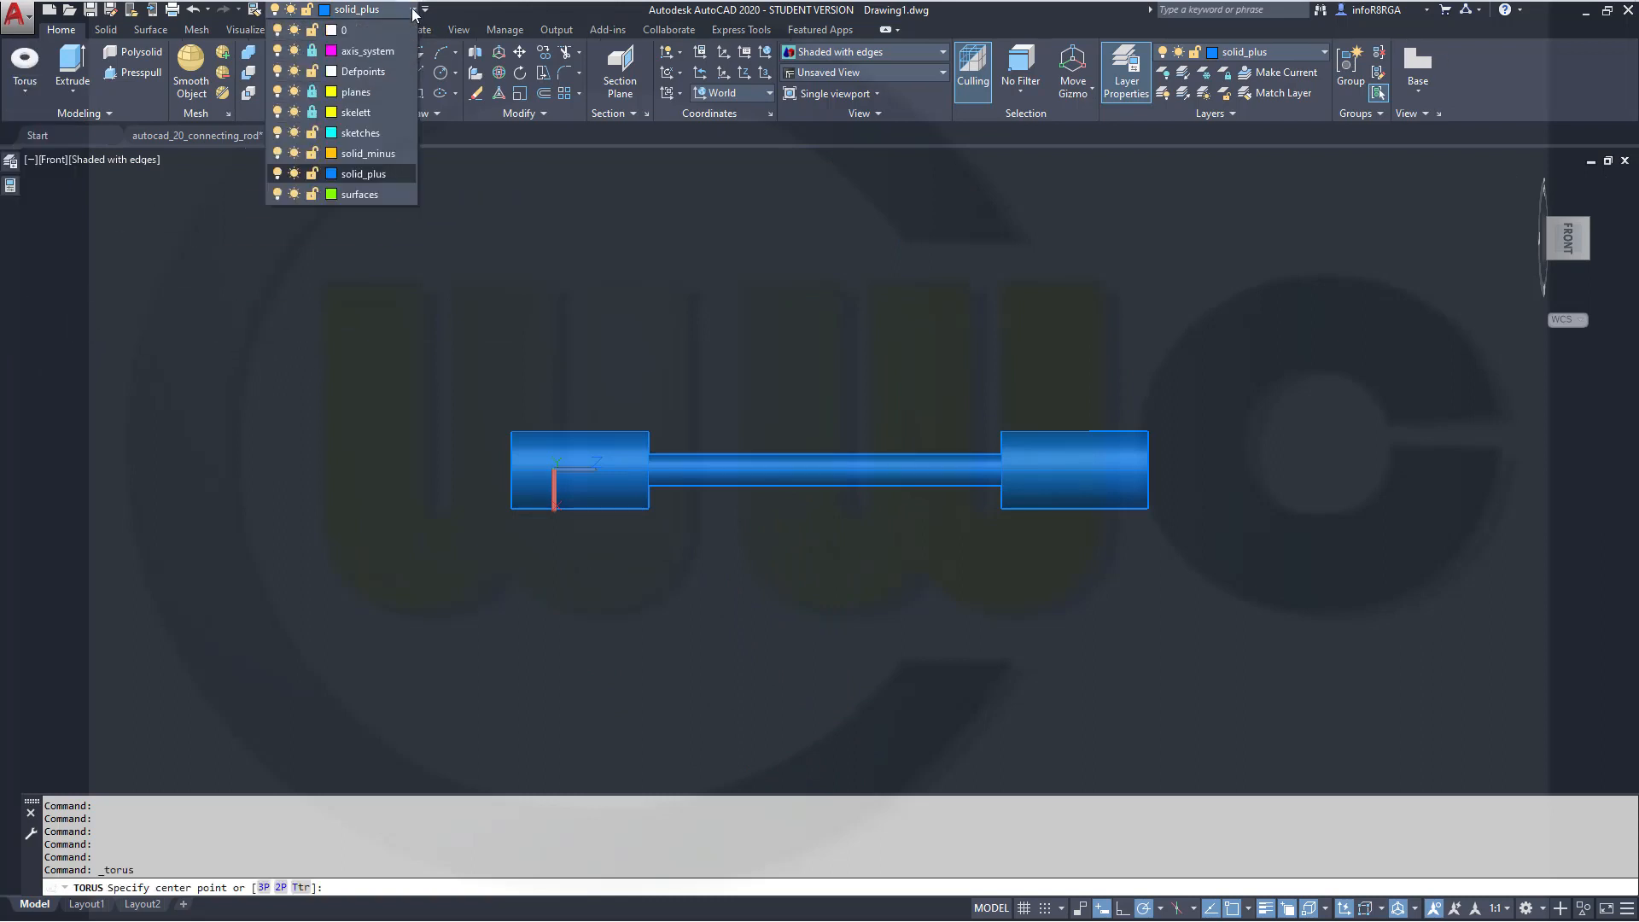
pyautogui.click(377, 152)
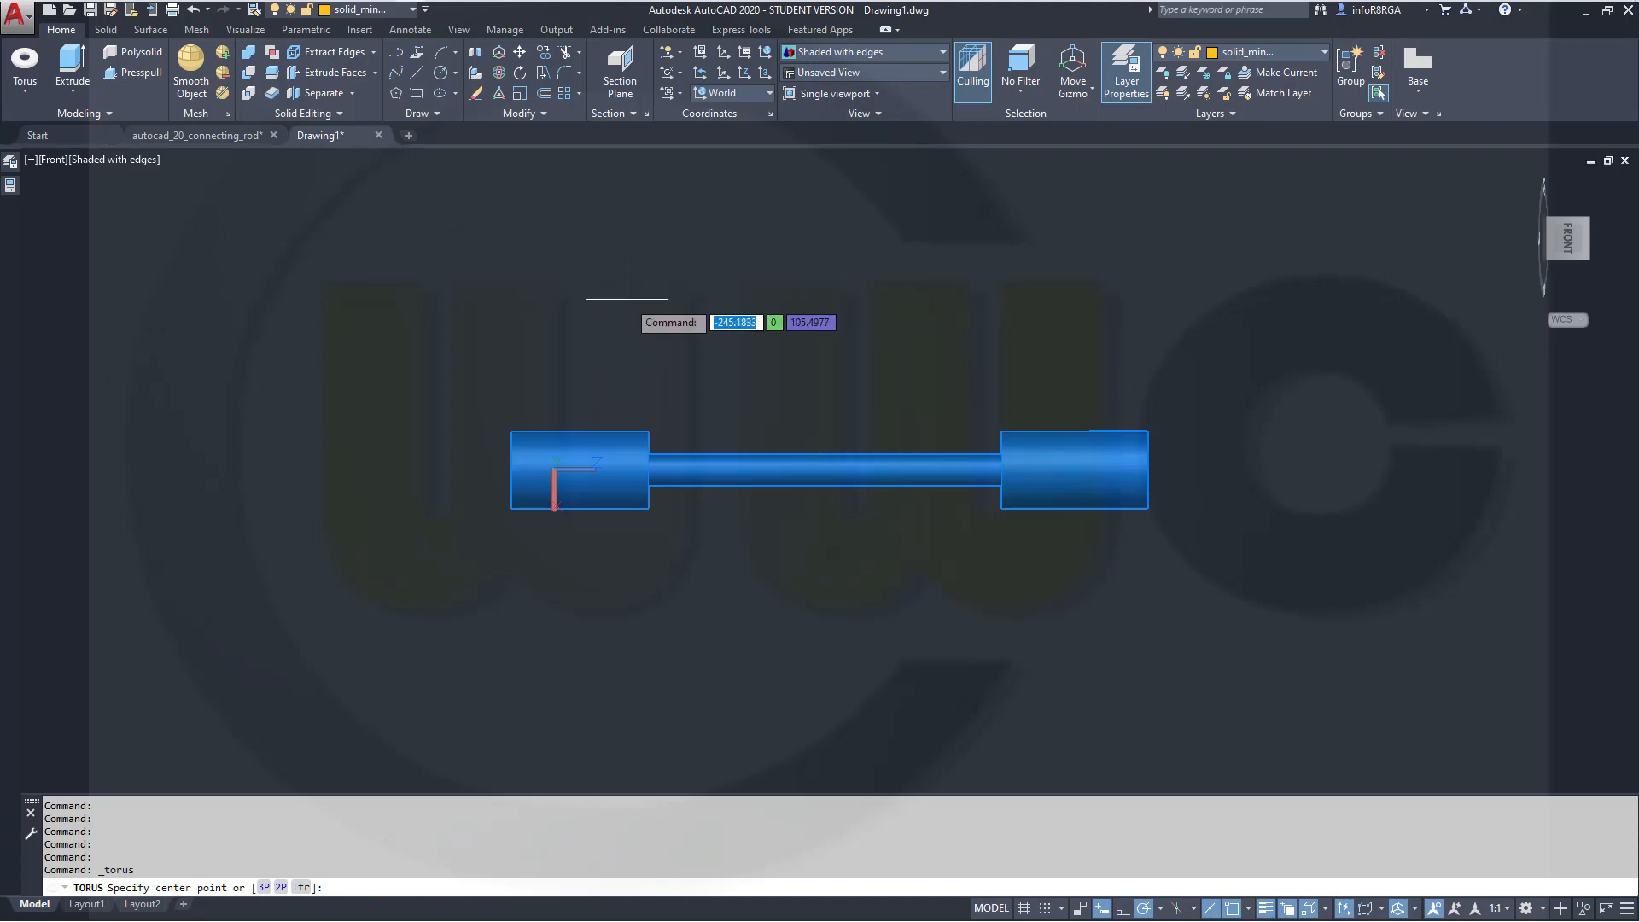
# Create a torus centred at 0,0,135 with radius 62.5 and tube radius 40
pyautogui.click(26, 64)
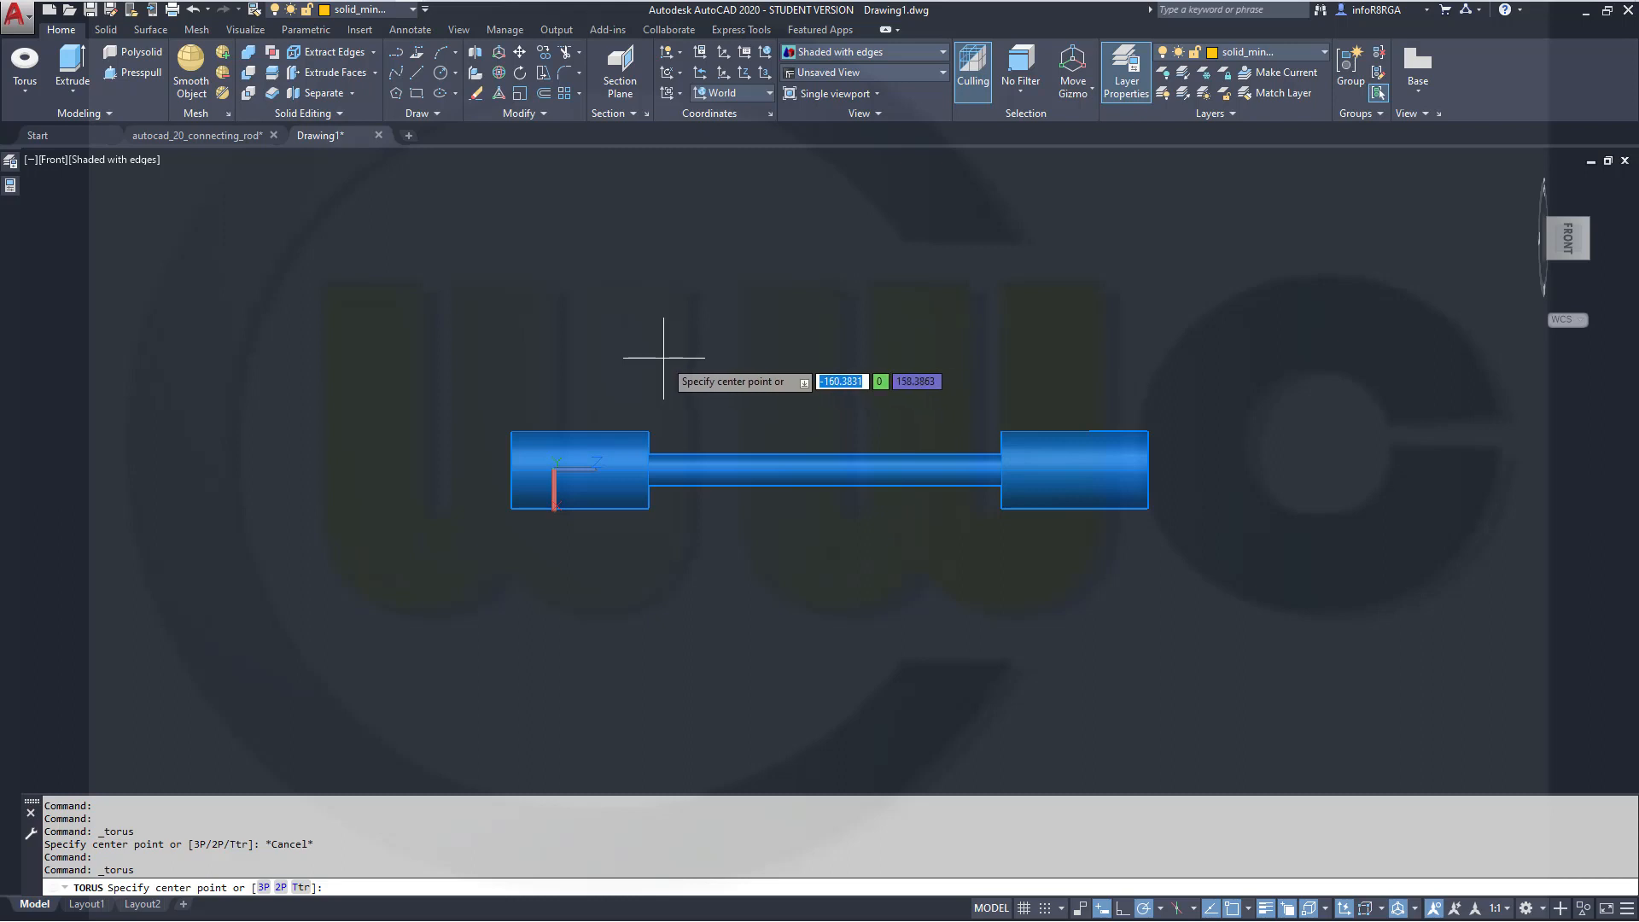
pyautogui.write('0,0')
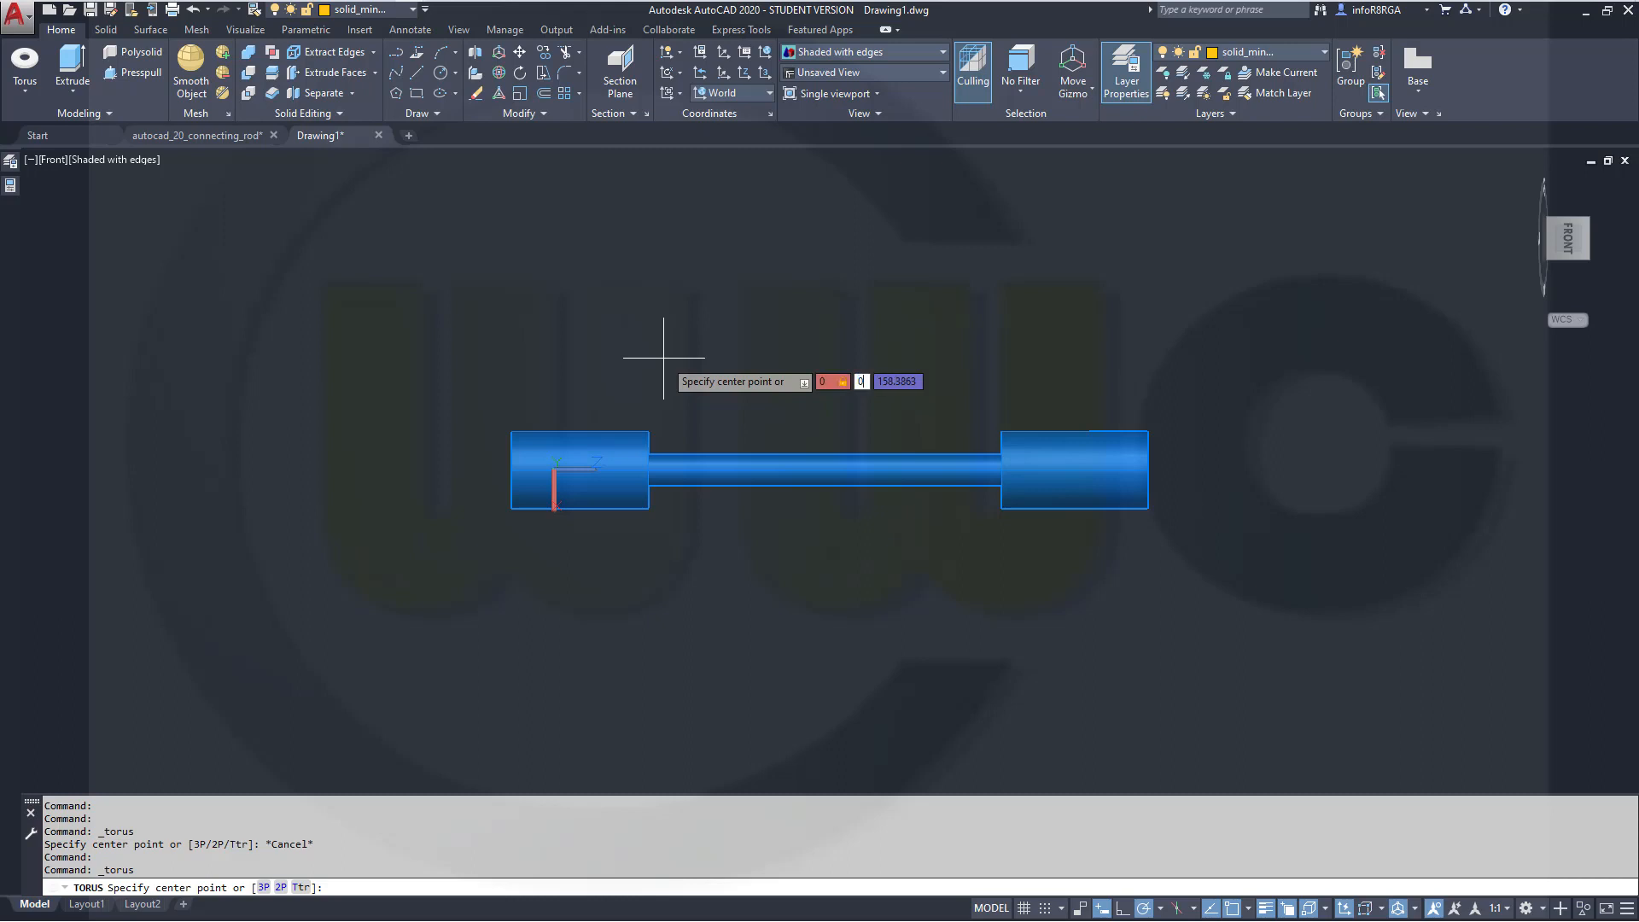
pyautogui.write(',')
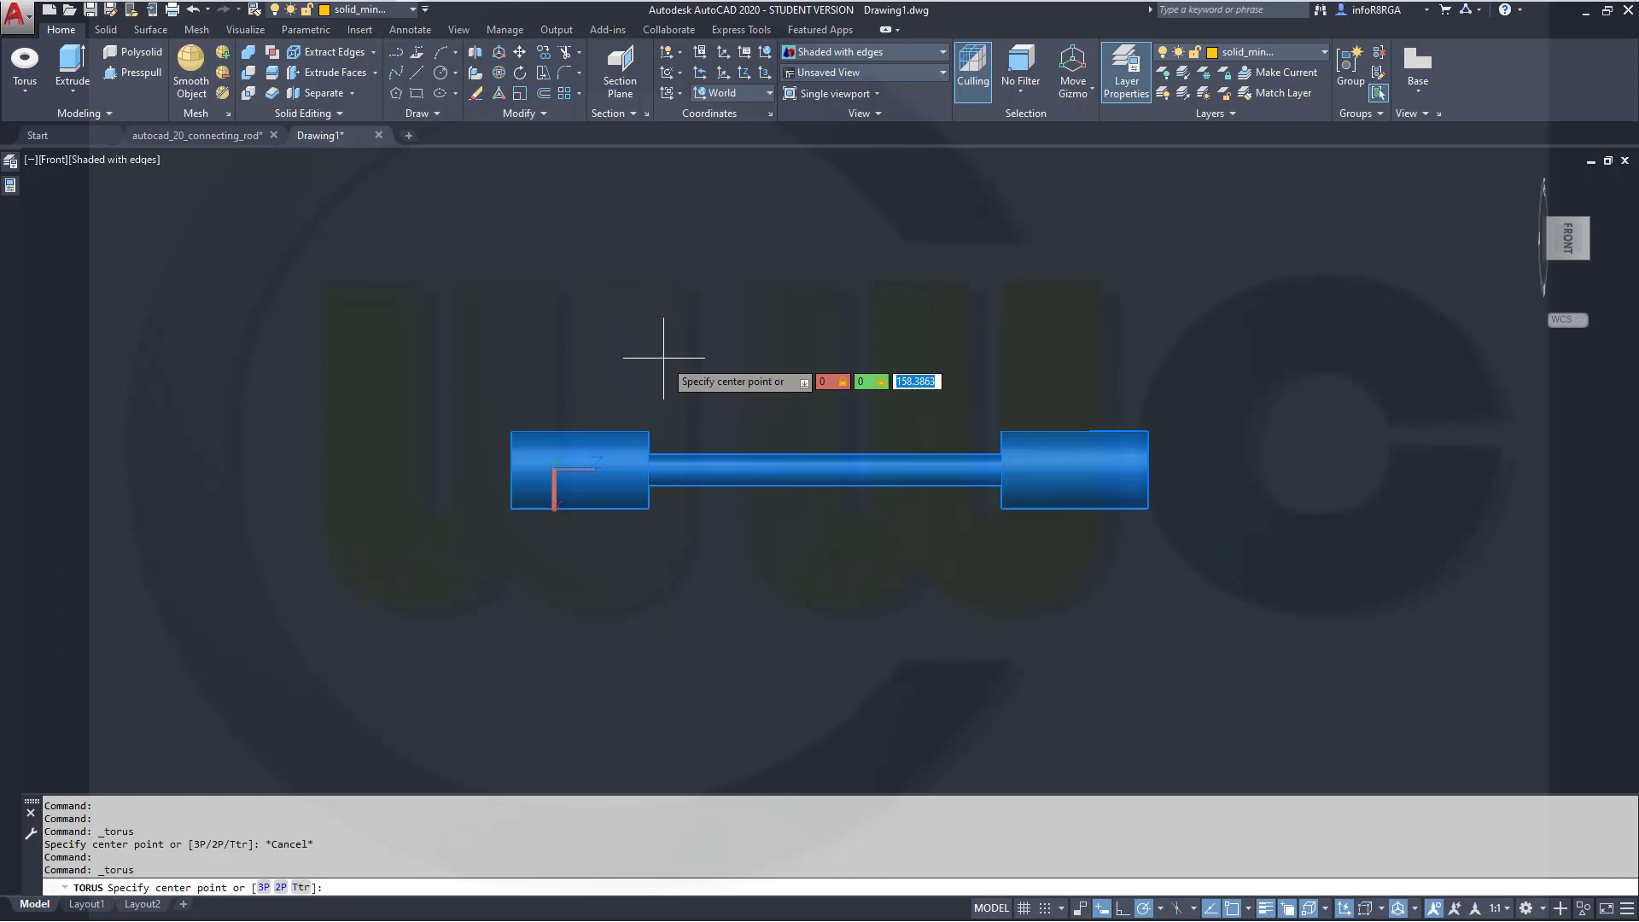
pyautogui.write('135')
pyautogui.press('Return')
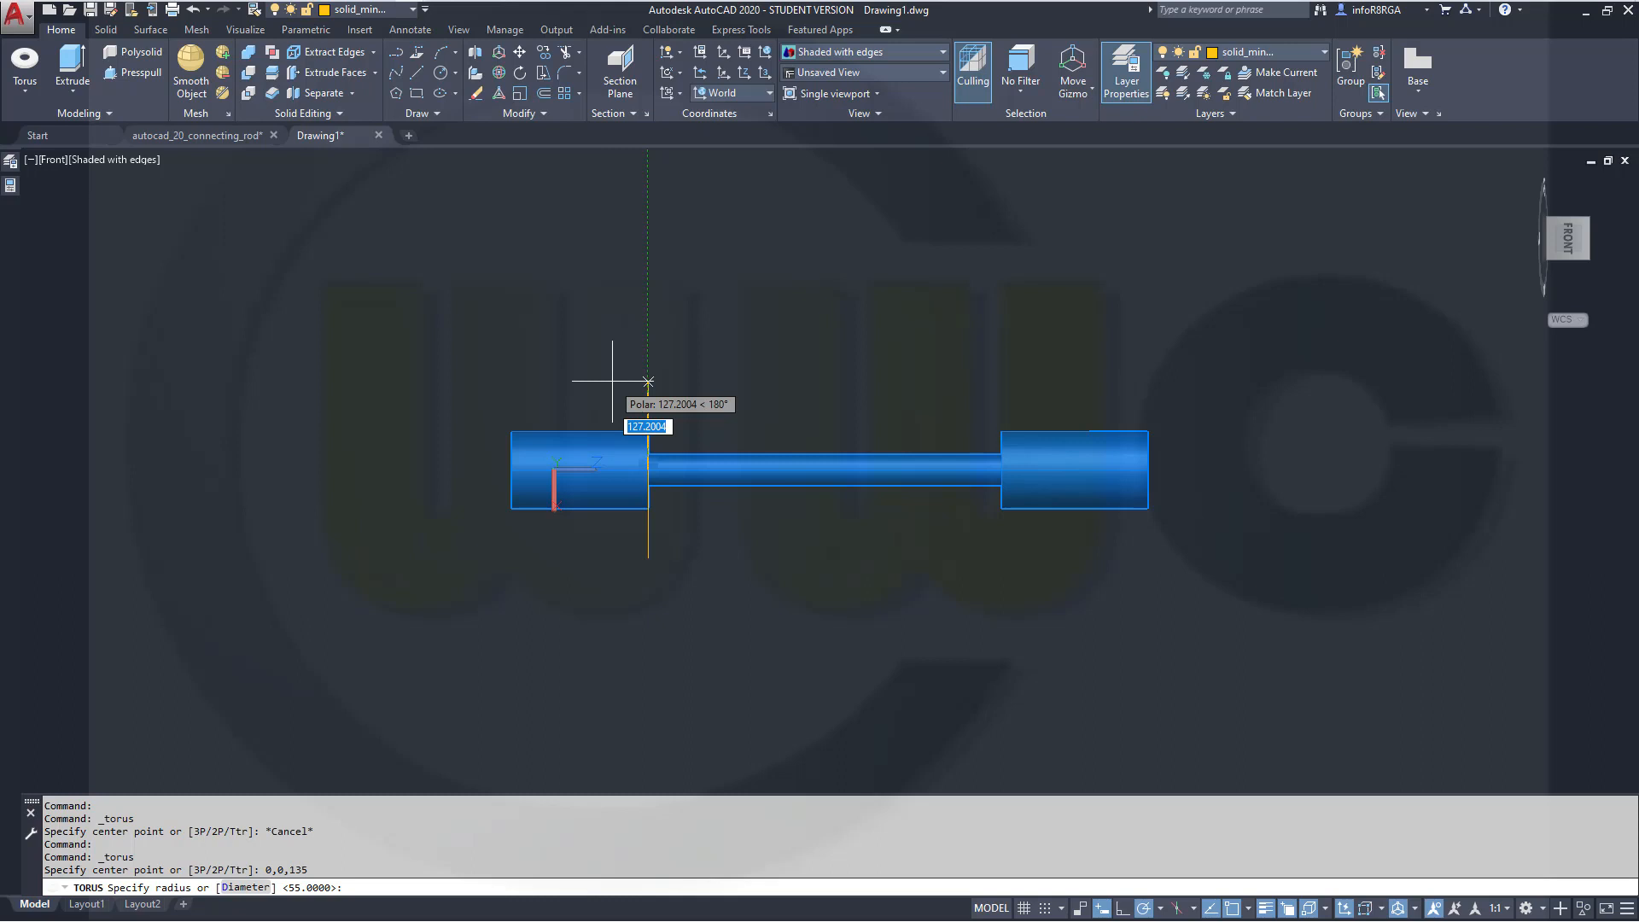
pyautogui.write('62')
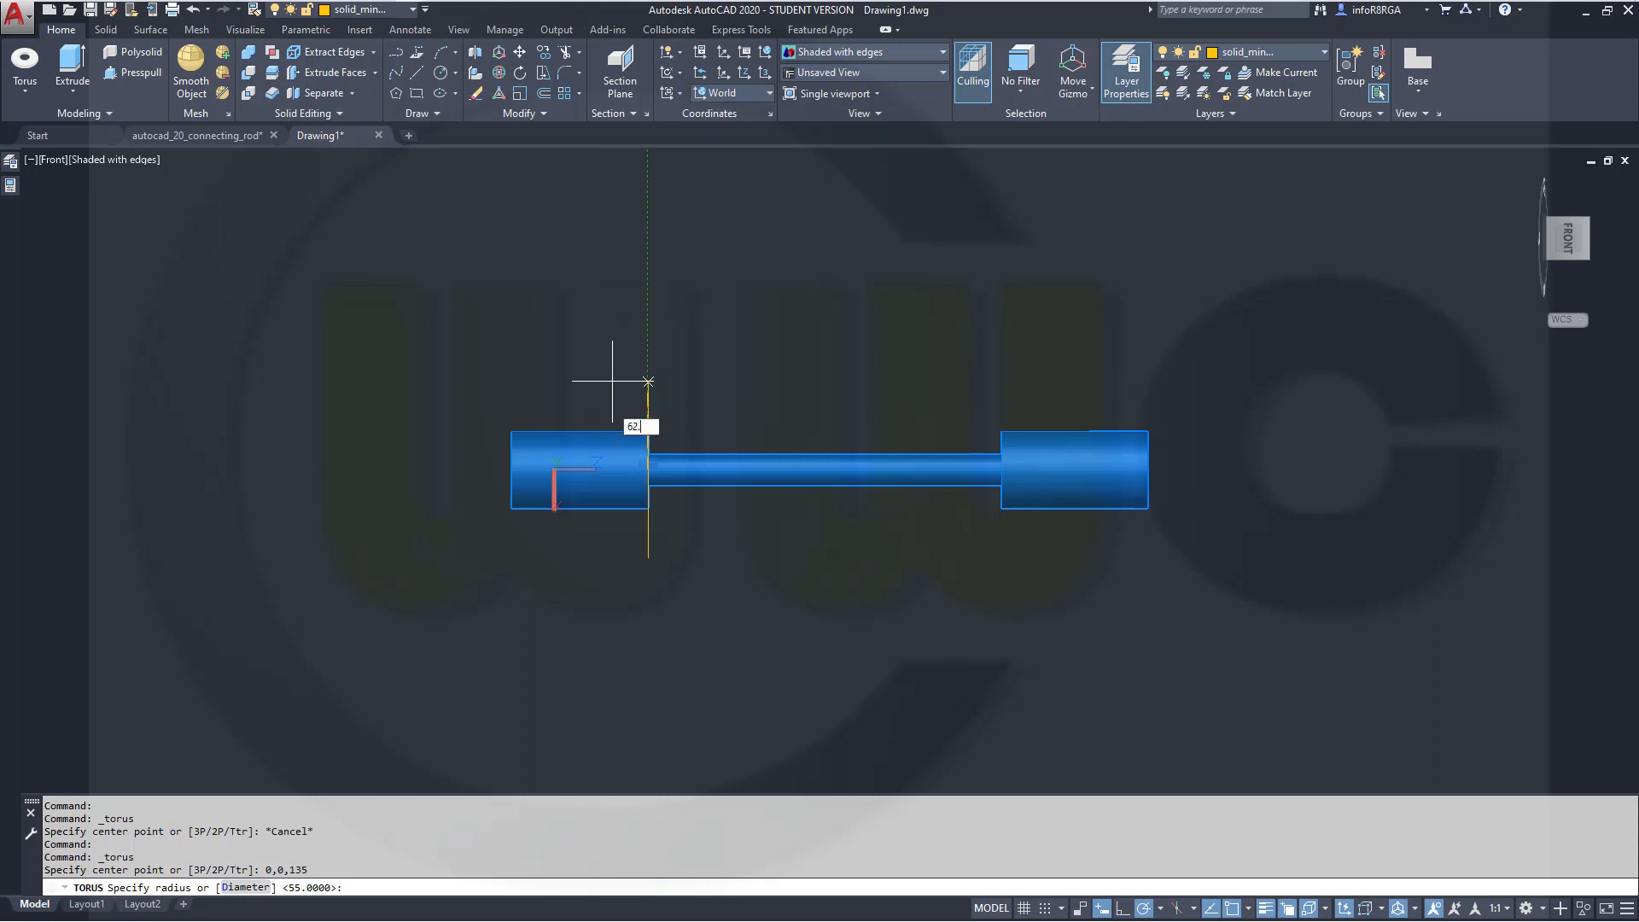
pyautogui.write('.5')
pyautogui.press('Return')
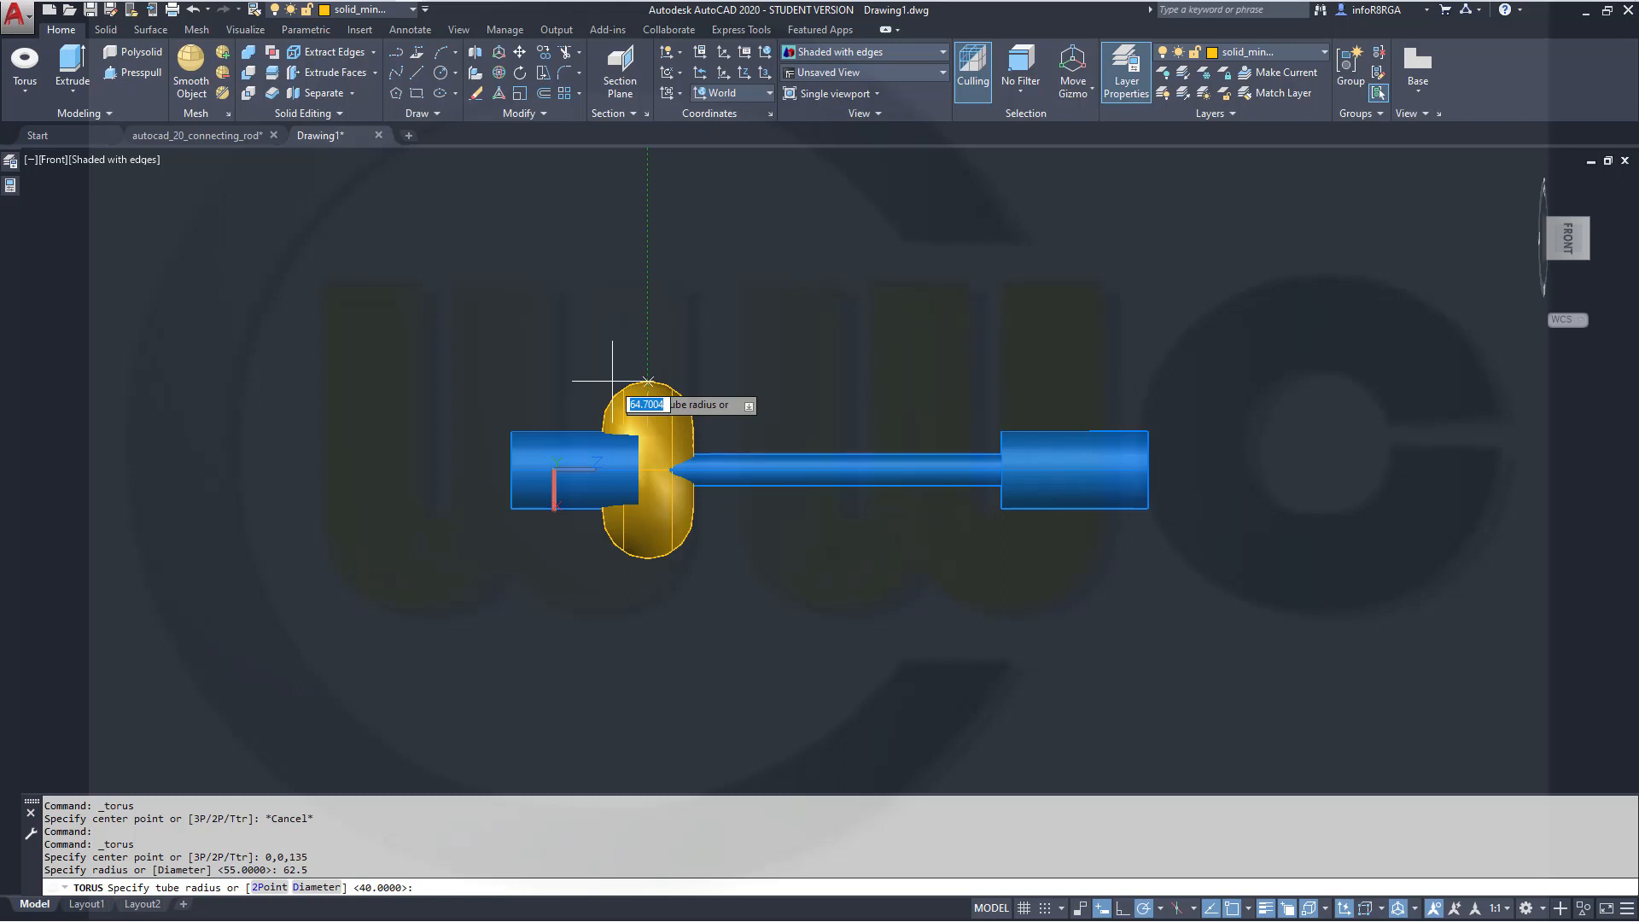
pyautogui.write('40')
pyautogui.press('Return')
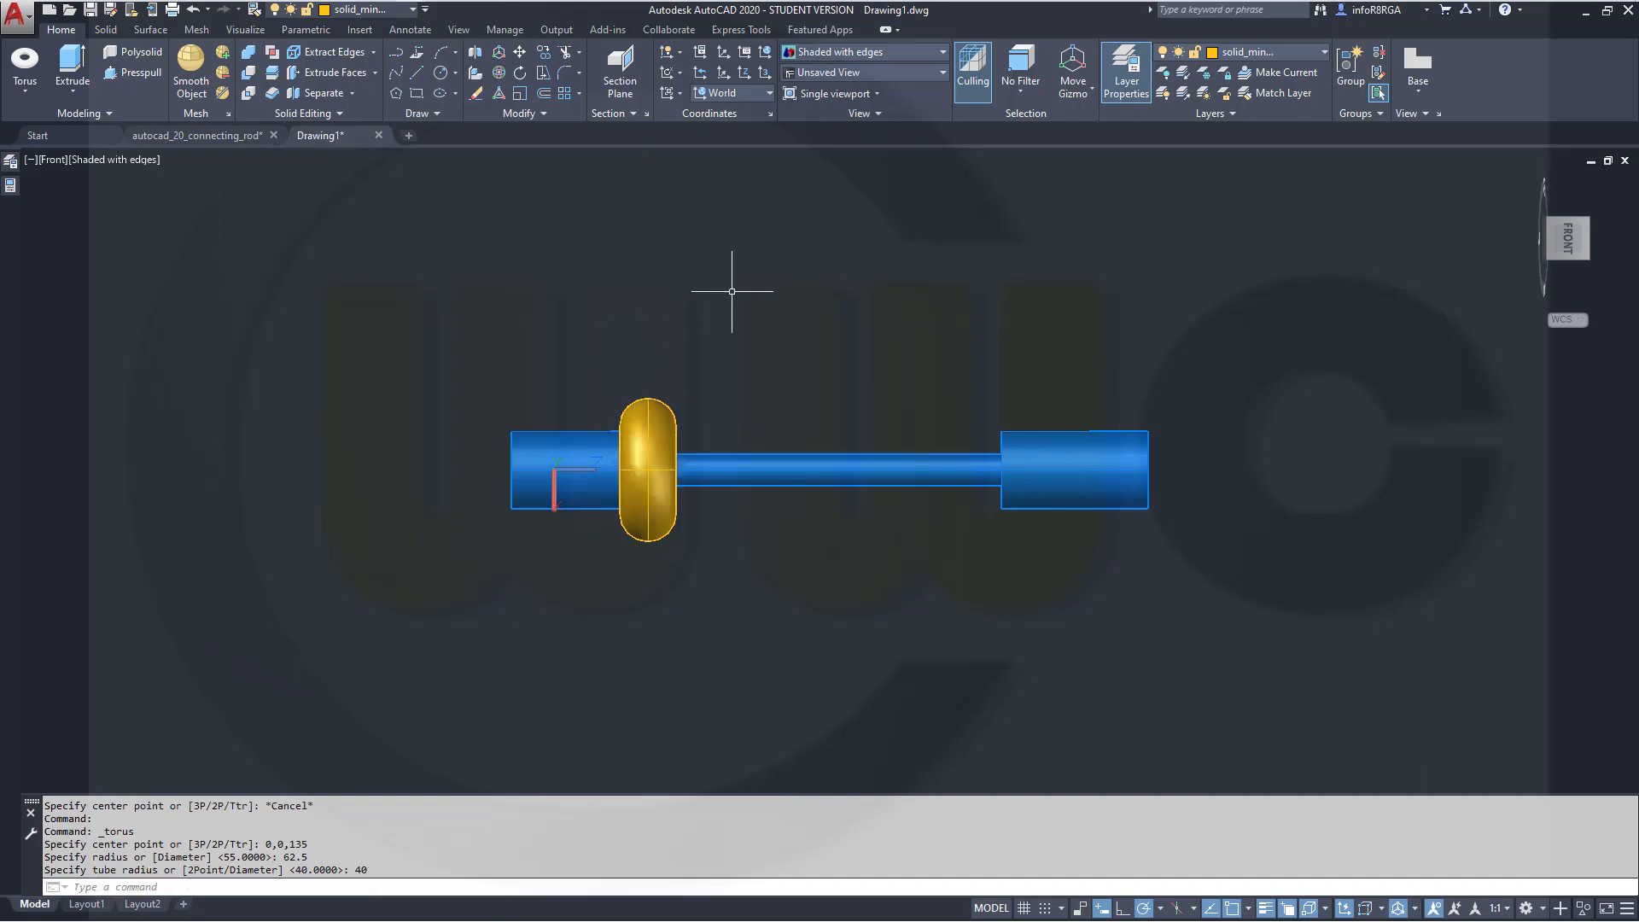
# Try to copy the torus 0,0,645 from a point above it, and undo the copy
pyautogui.click(650, 411)
pyautogui.click(541, 54)
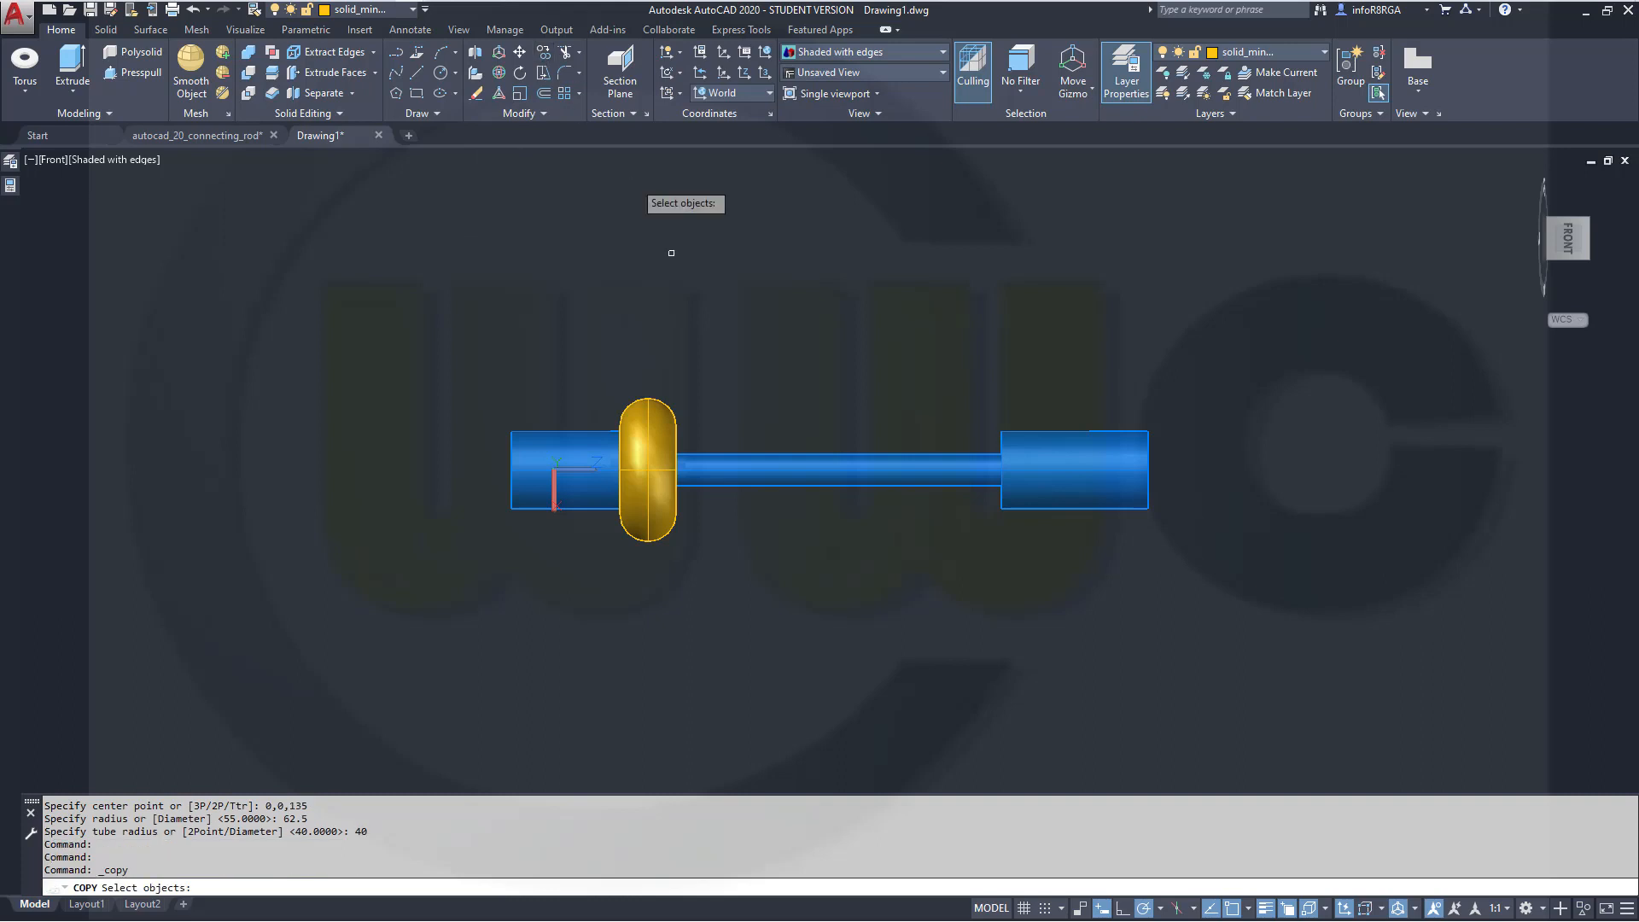
pyautogui.click(676, 417)
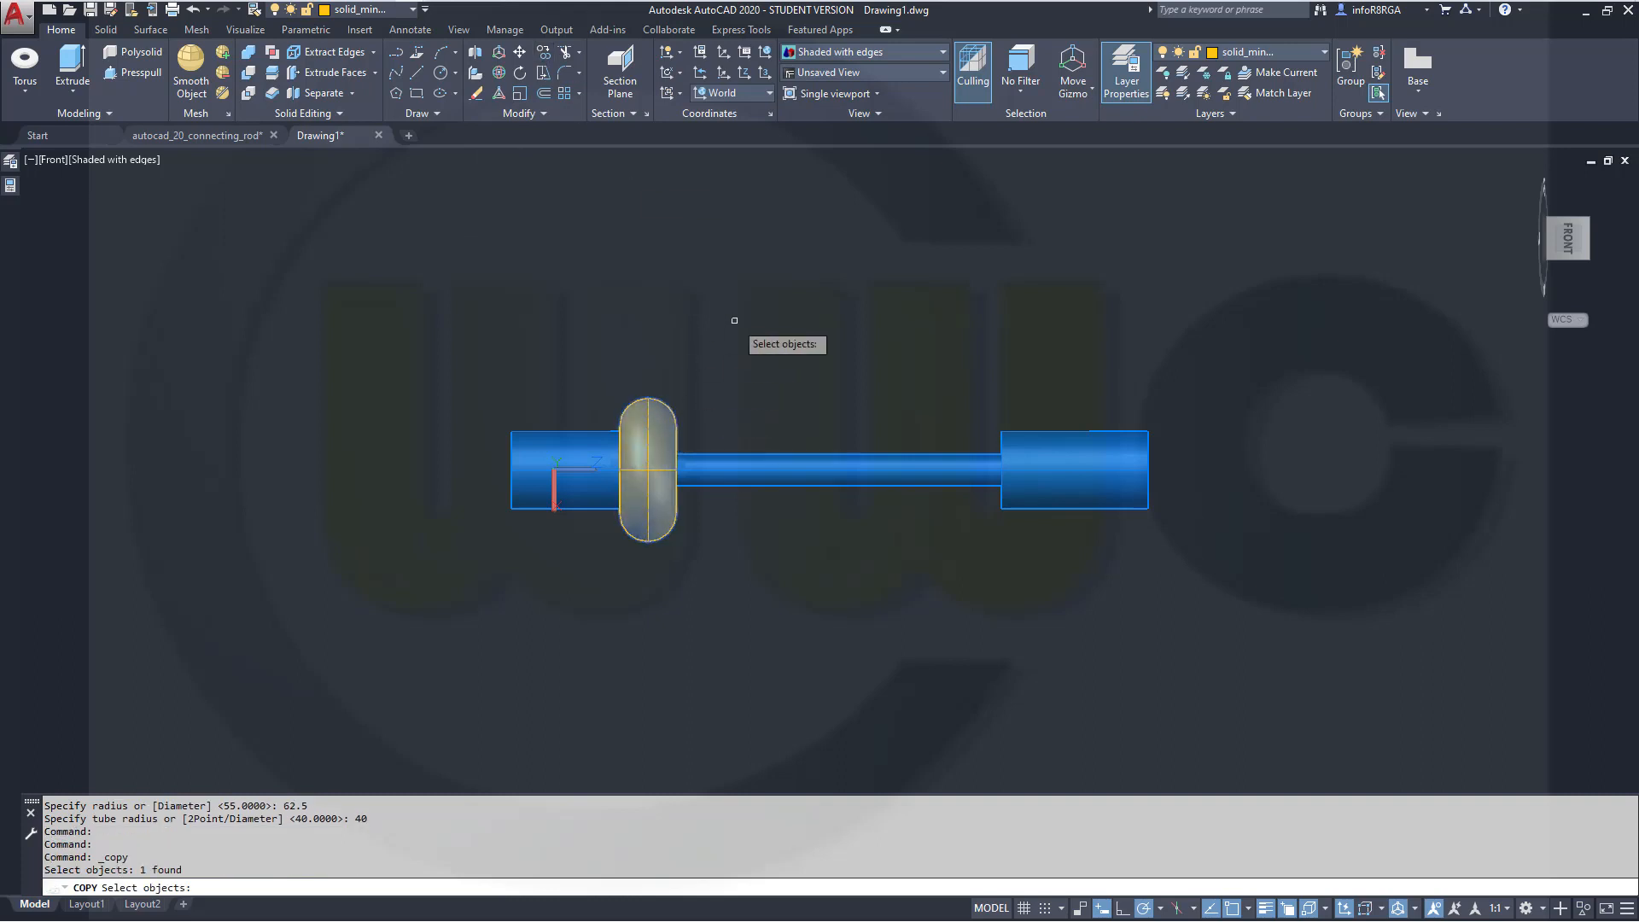
pyautogui.press('Return')
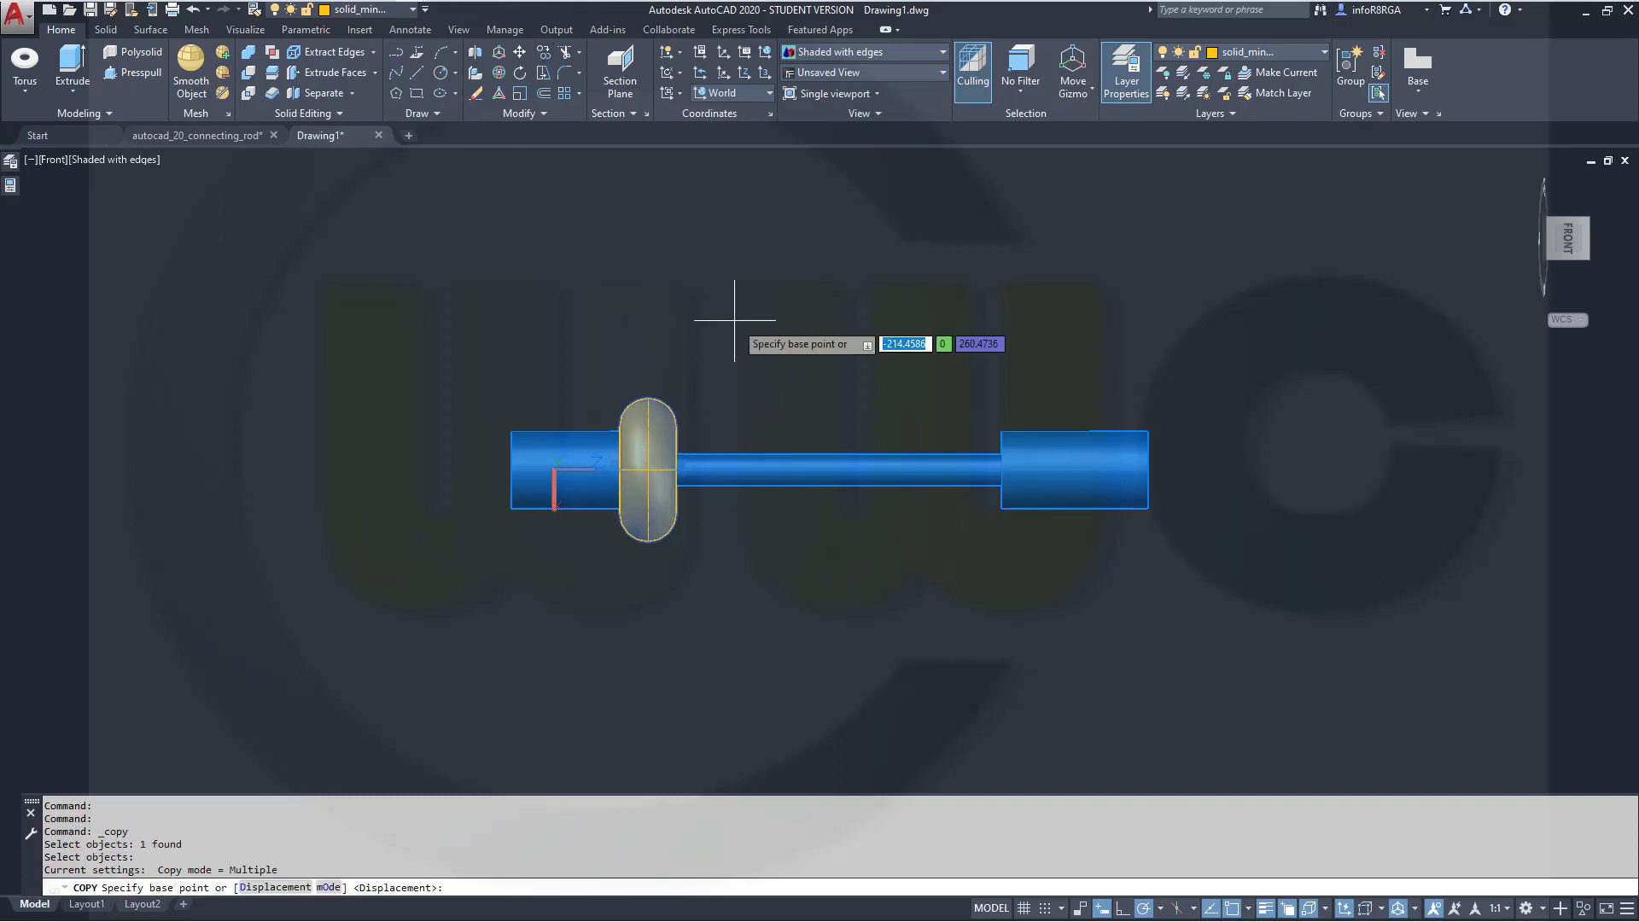
pyautogui.click(648, 309)
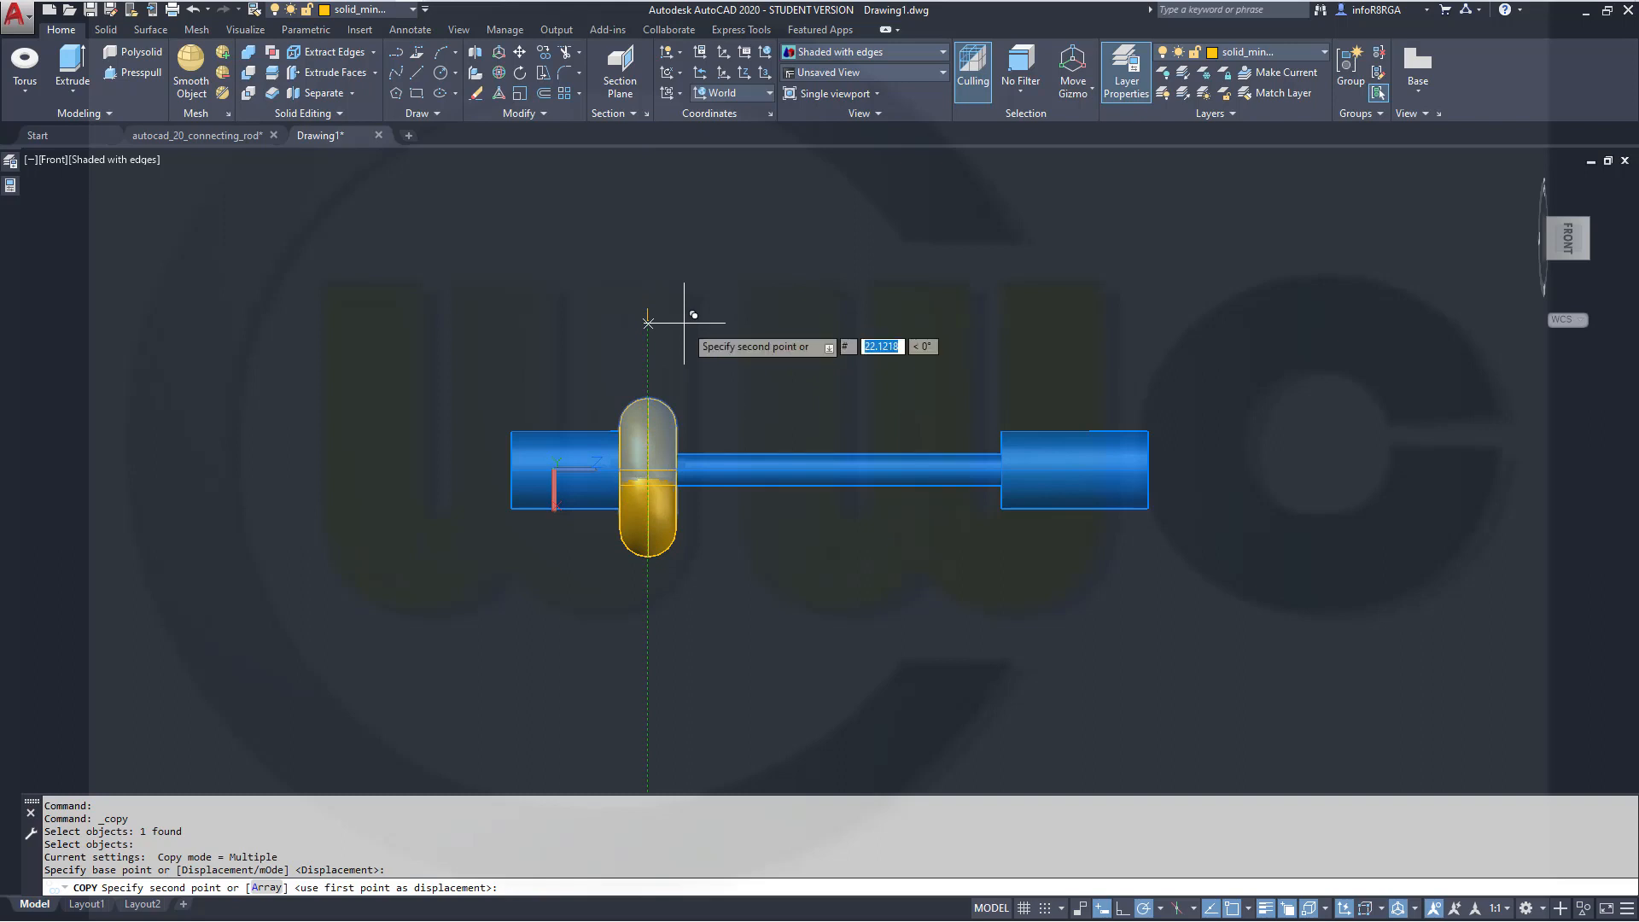
pyautogui.write('0')
pyautogui.press('Tab')
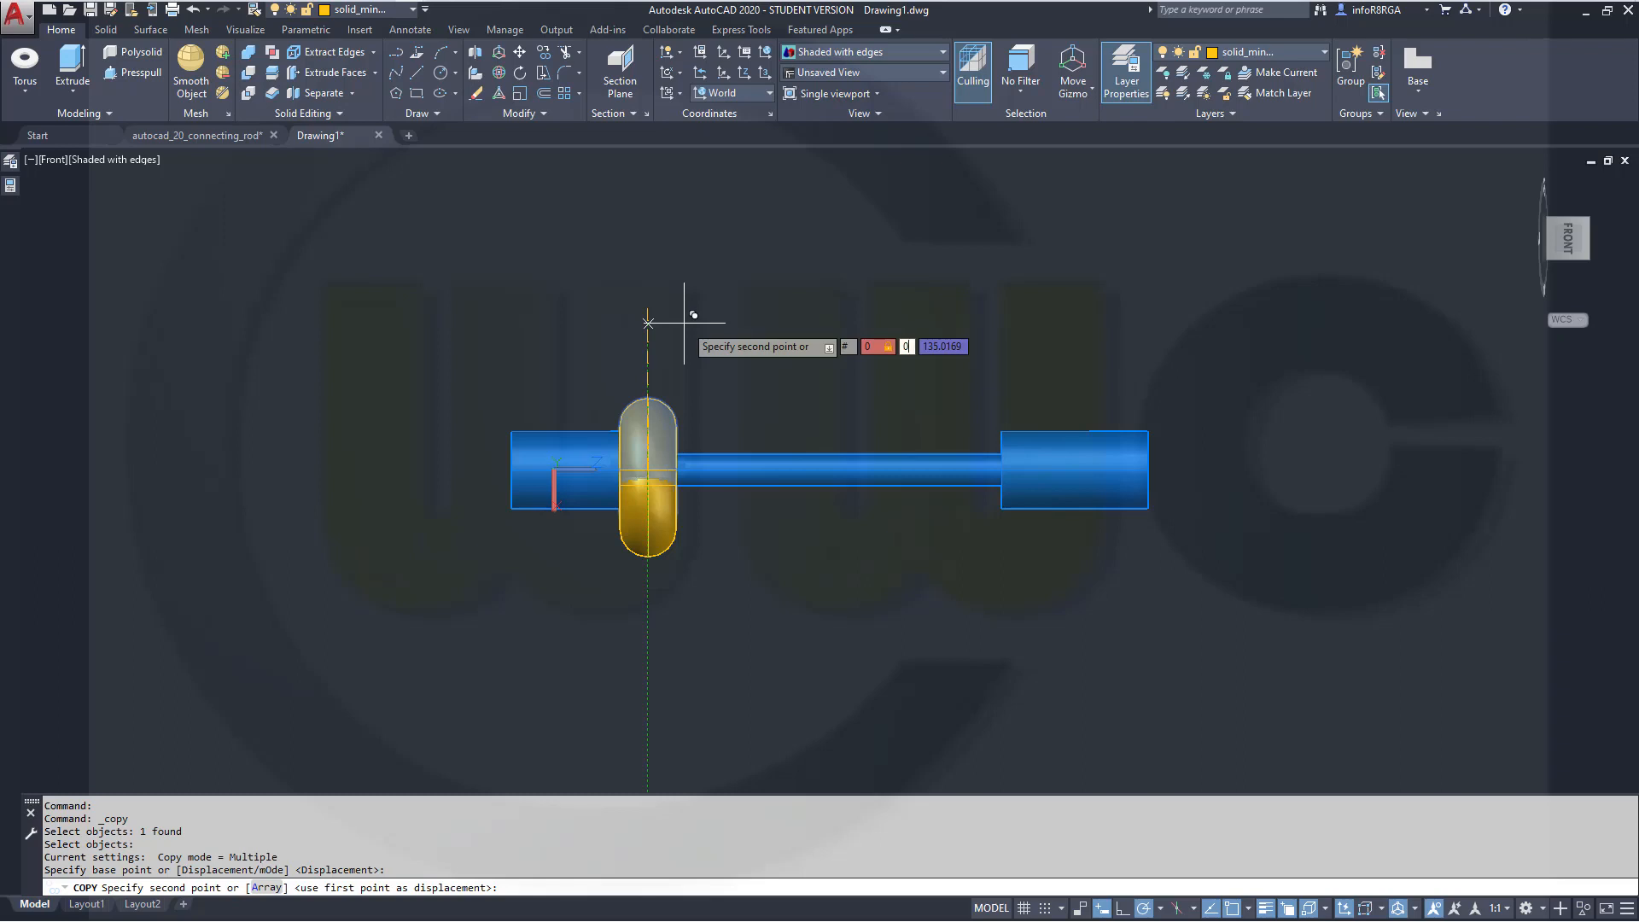
pyautogui.write('645')
pyautogui.press('BackSpace')
pyautogui.press('BackSpace')
pyautogui.press('BackSpace')
pyautogui.press('BackSpace')
pyautogui.write('0')
pyautogui.press('Tab')
pyautogui.write('645')
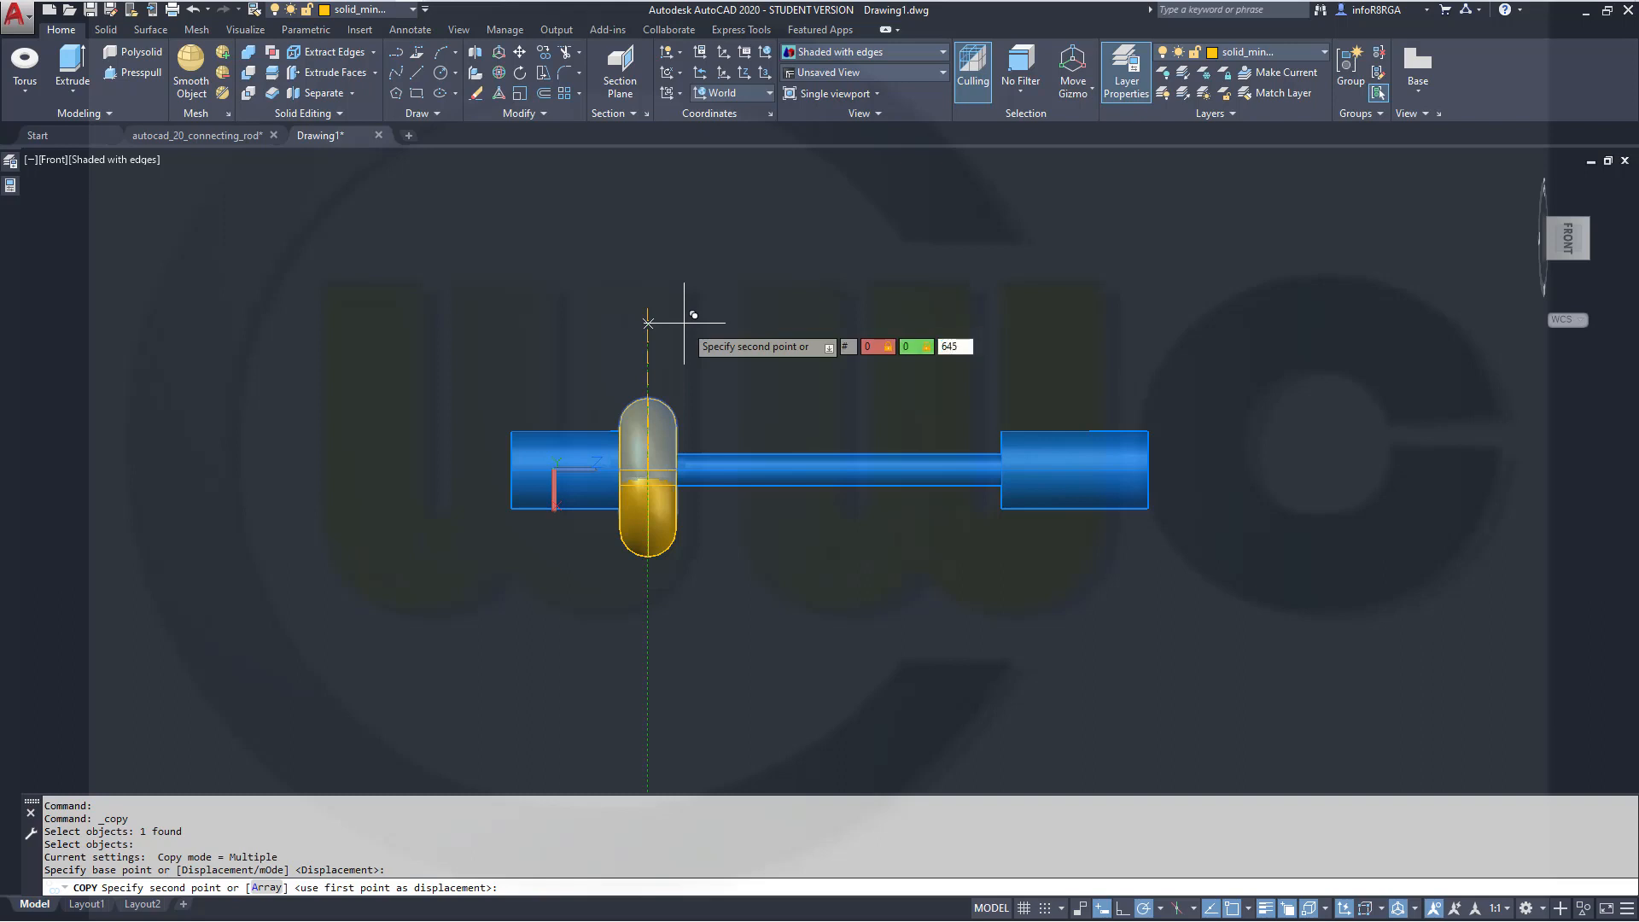
pyautogui.press('Return')
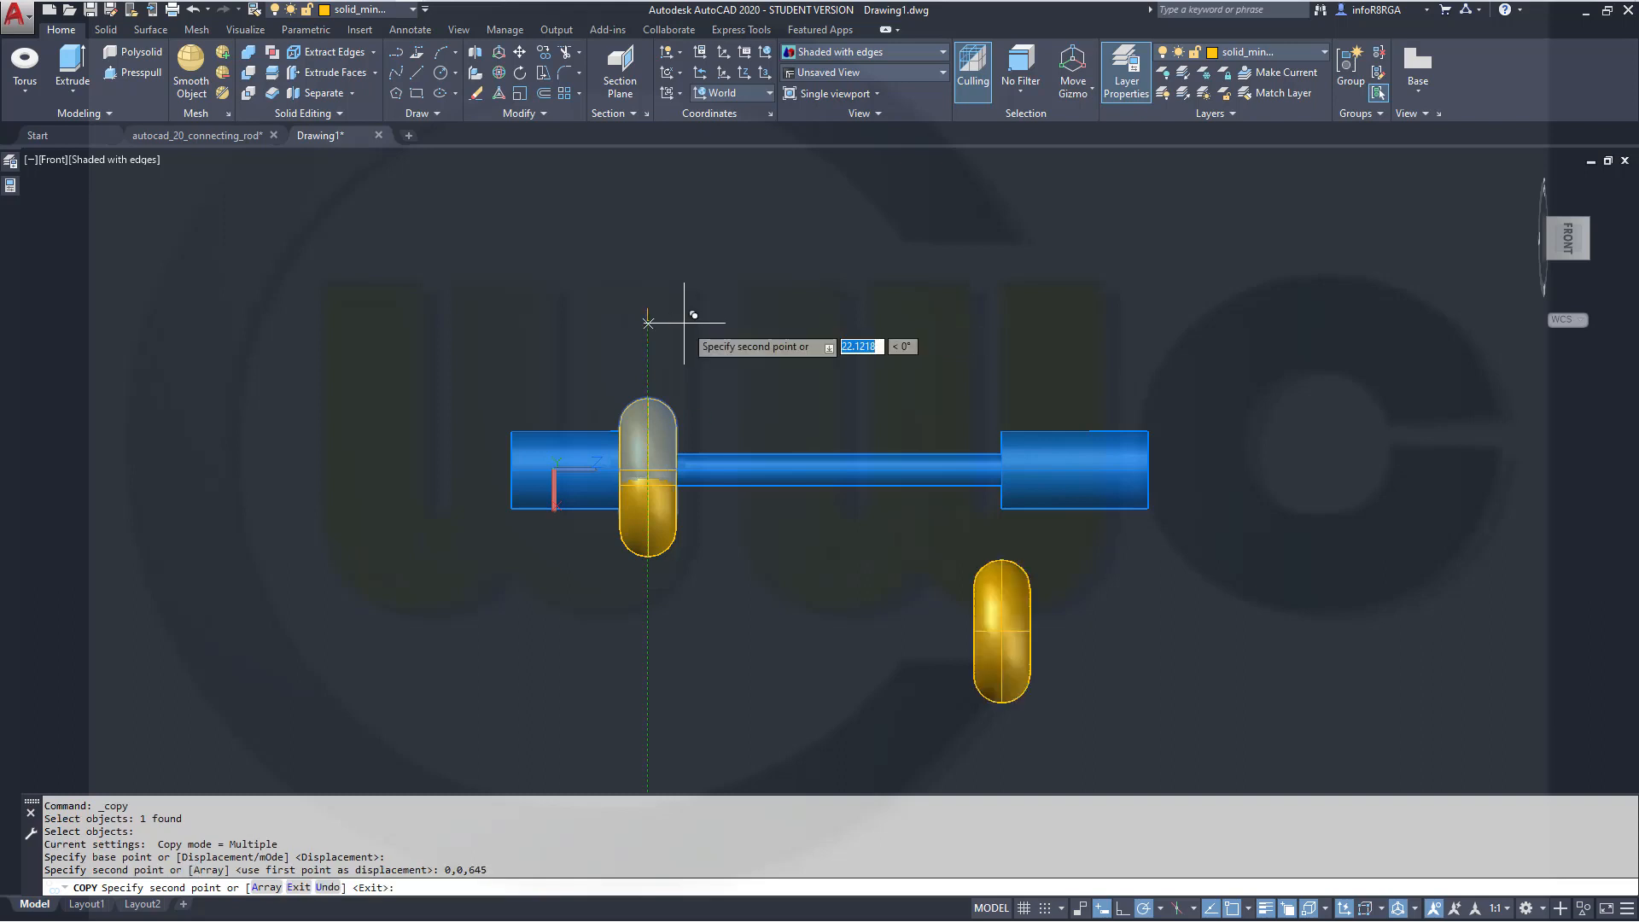
pyautogui.press('Escape')
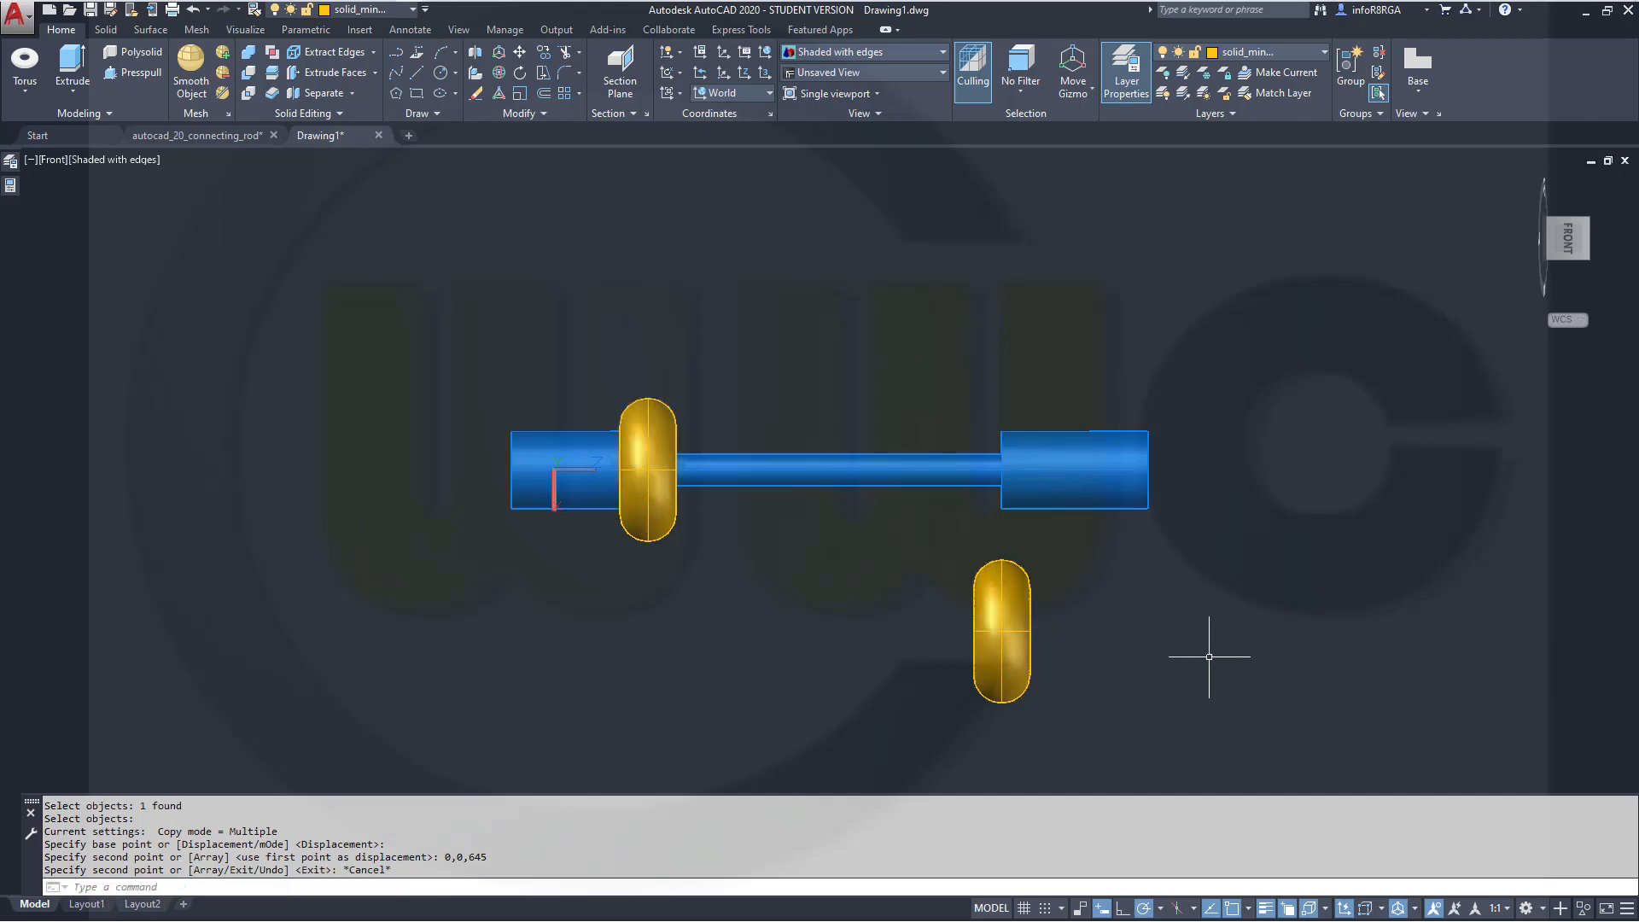
pyautogui.hotkey('ctrl', 'z')
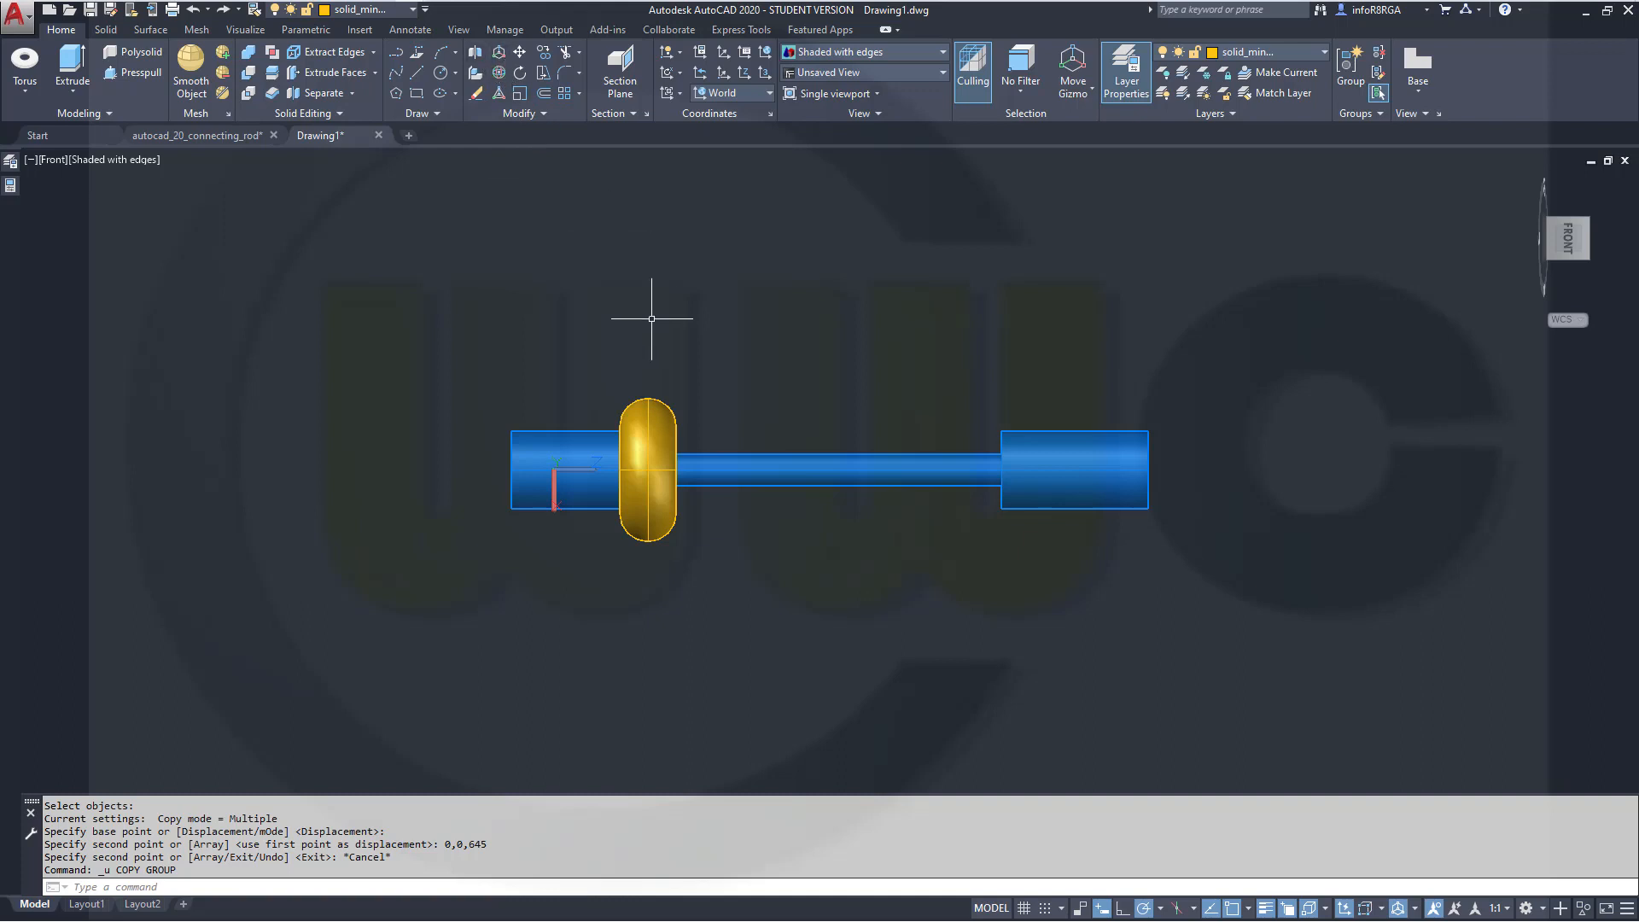
# Copy the torus from its centre with a displacement of 0,0,645 to the rod's other end
pyautogui.click(538, 54)
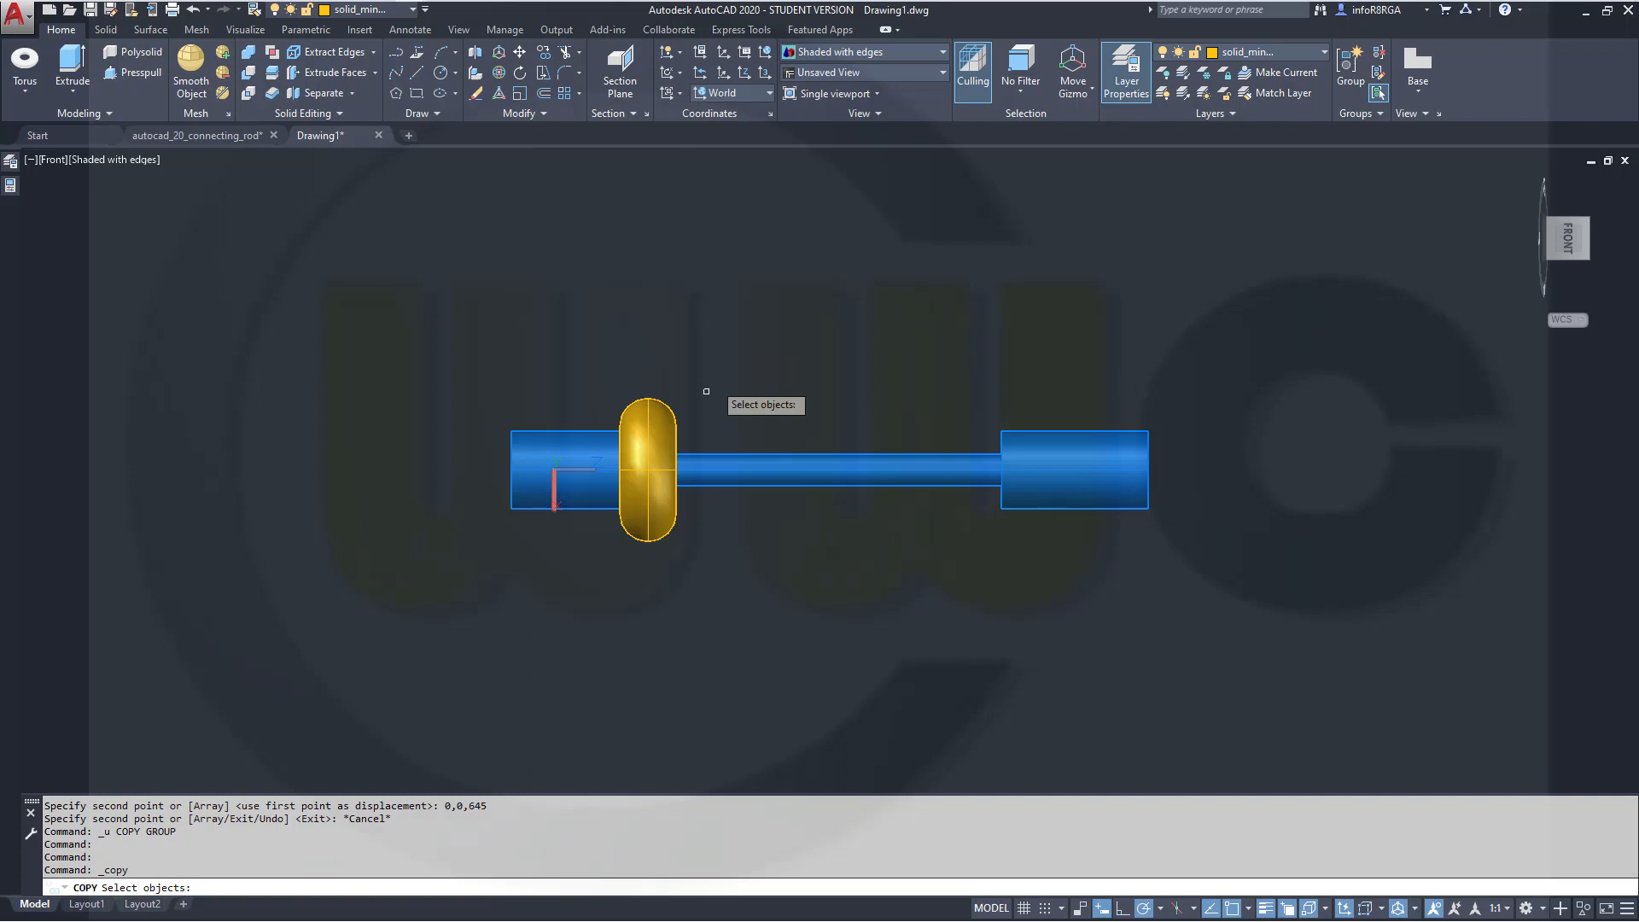
pyautogui.click(667, 424)
pyautogui.press('Return')
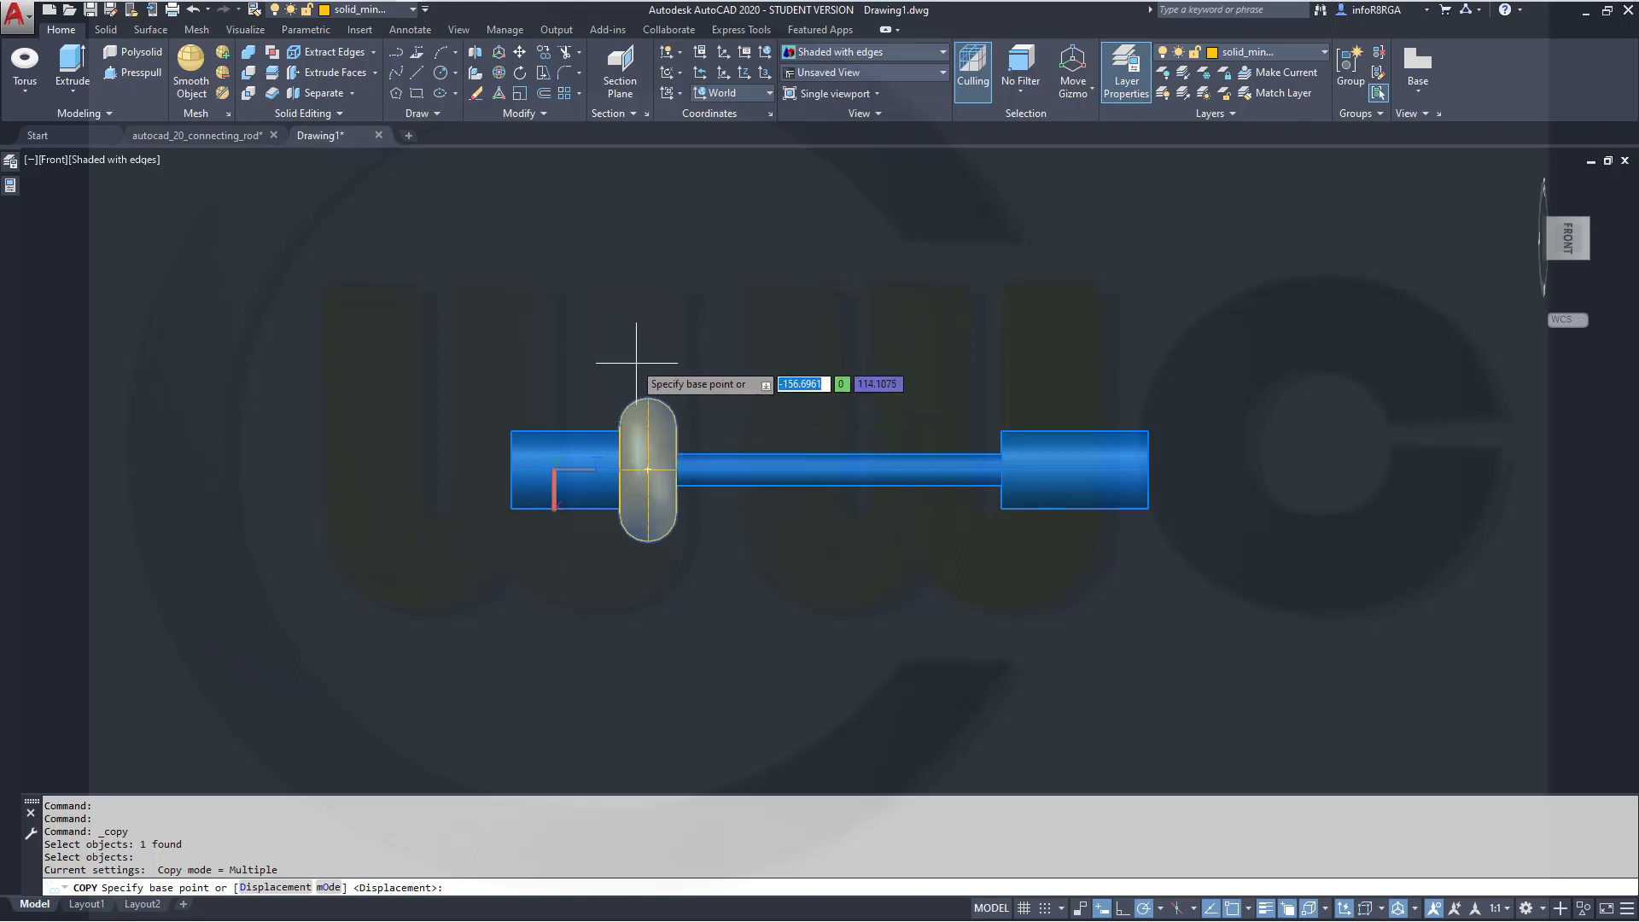
pyautogui.click(647, 469)
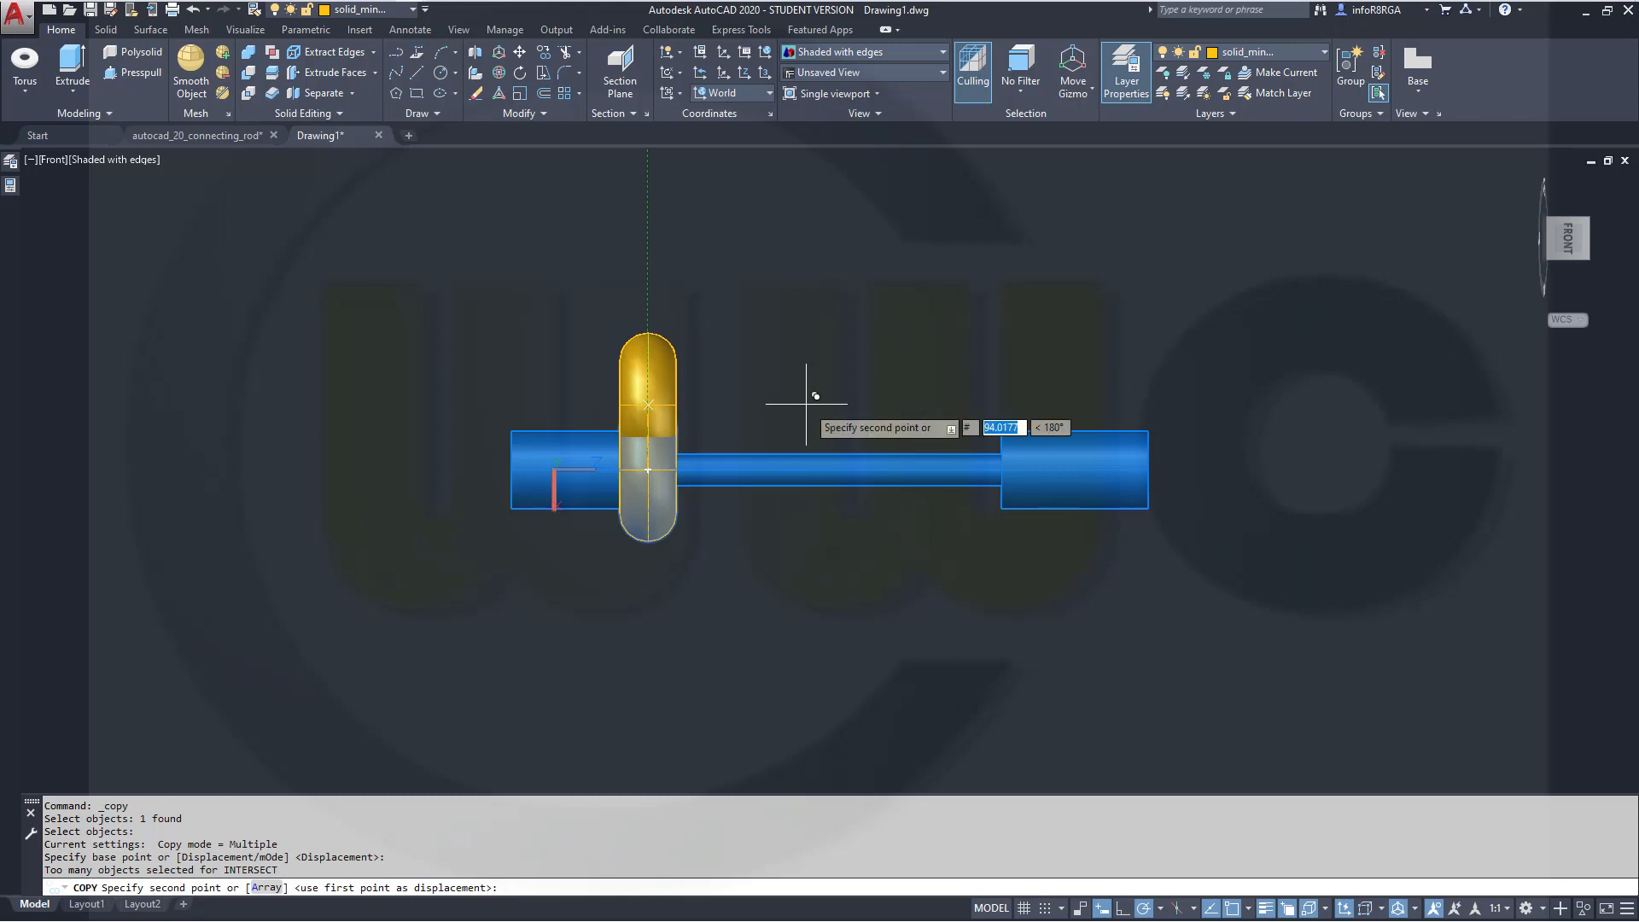
pyautogui.write('0,')
pyautogui.write('0,')
pyautogui.write('6')
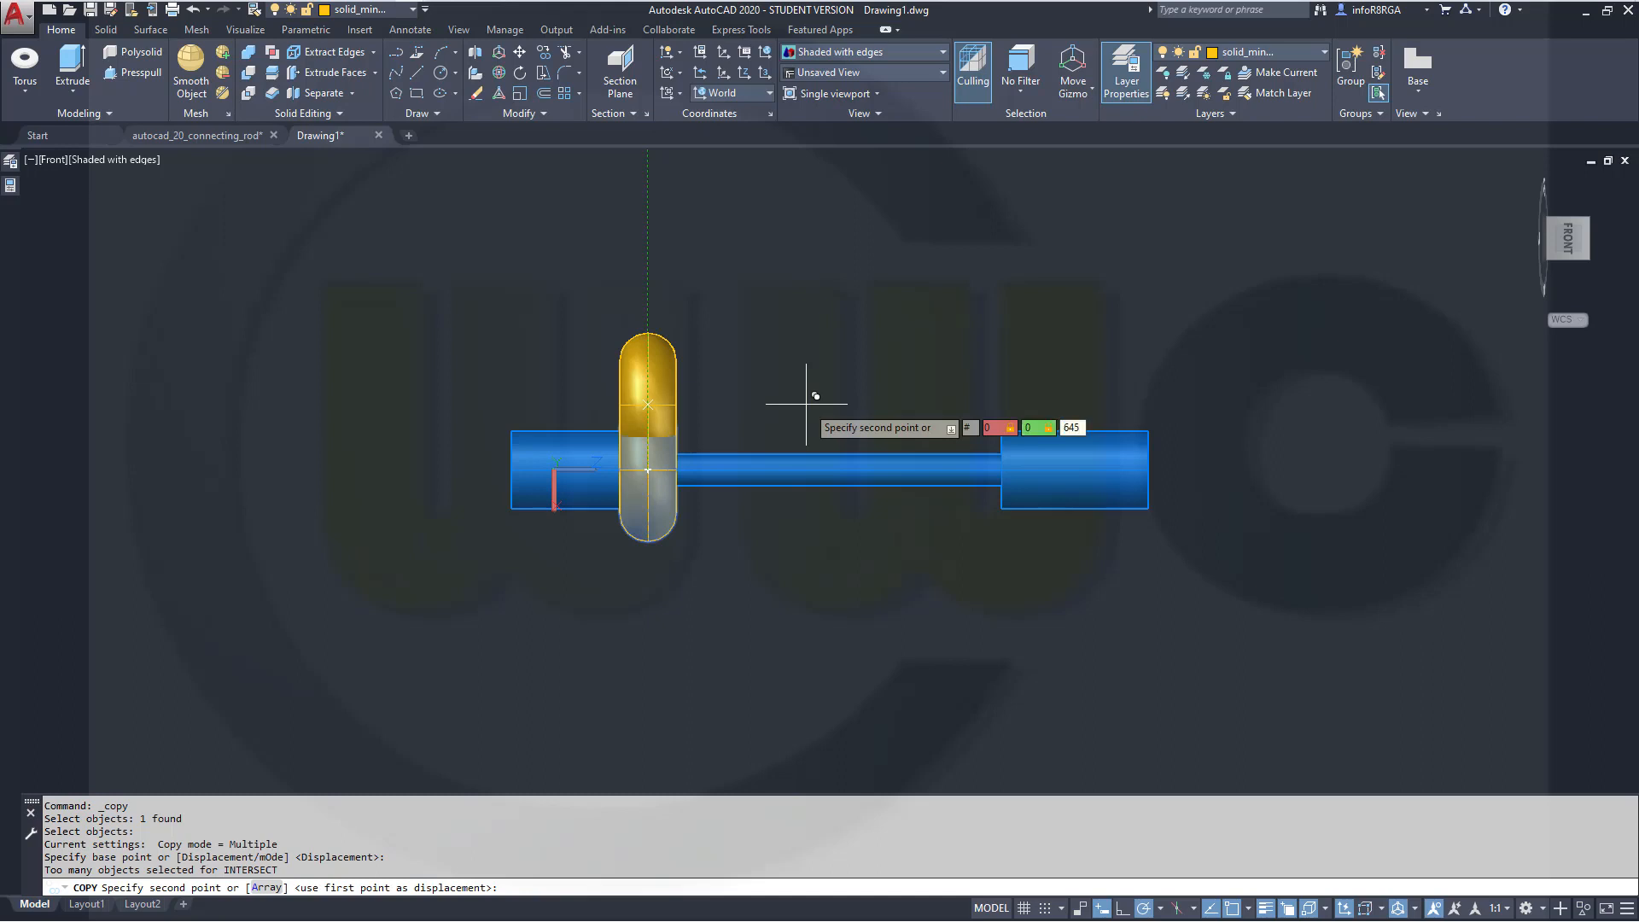
pyautogui.write('45')
pyautogui.press('Return')
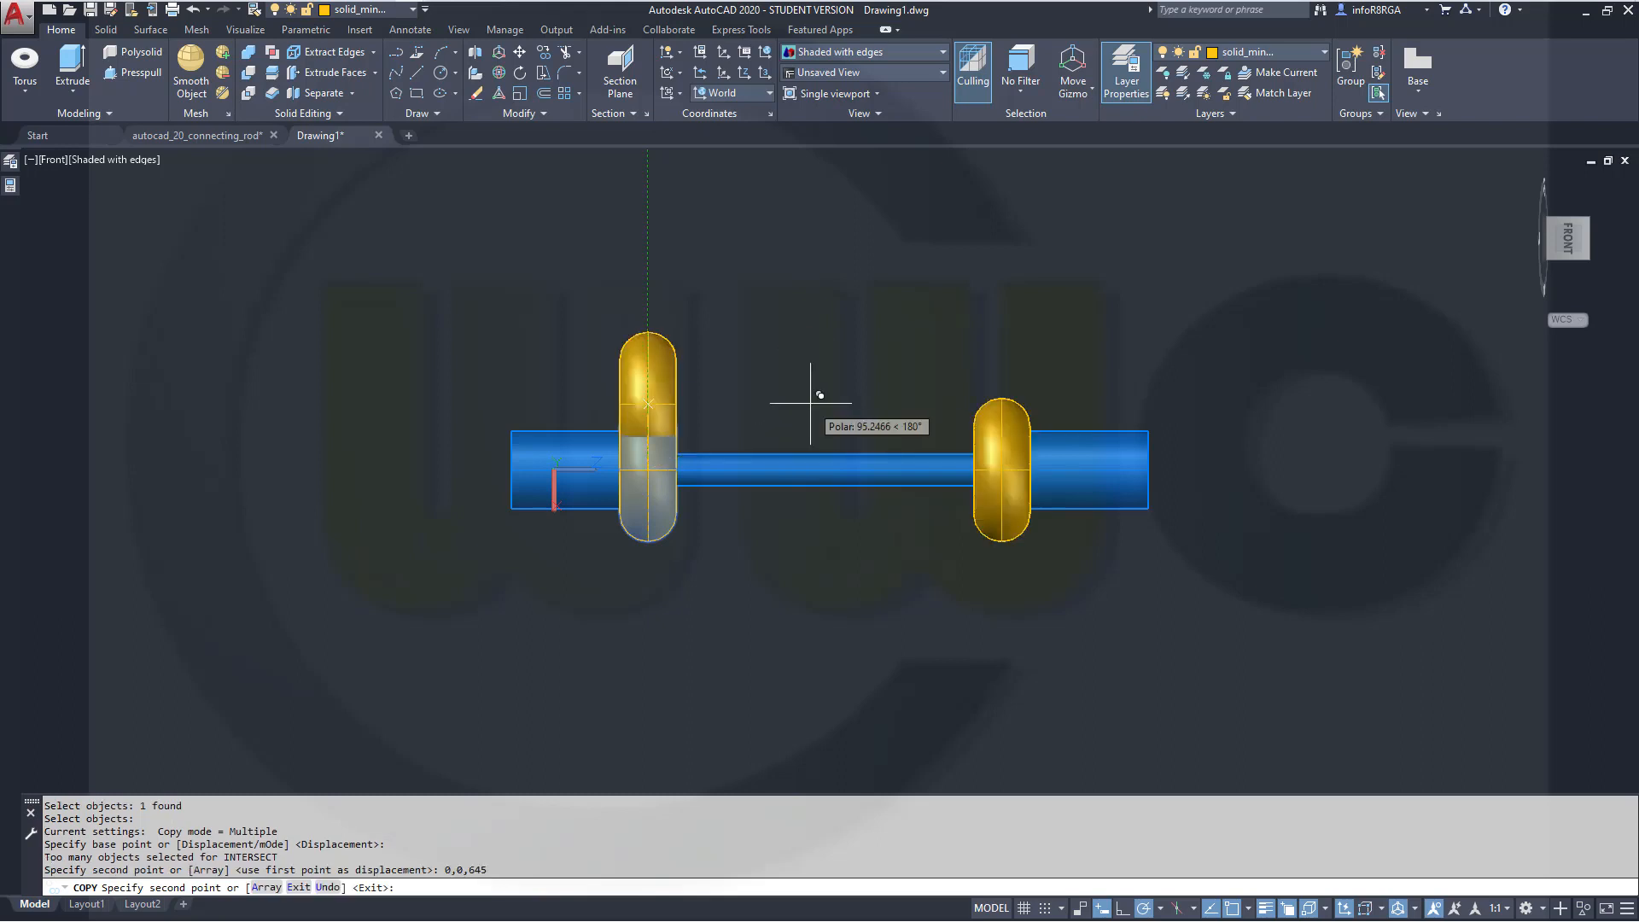
pyautogui.press('Escape')
# Subtract both tori from the rod solid
pyautogui.keyDown('shift'); pyautogui.moveTo(870, 380); pyautogui.dragTo(972, 284, button='middle'); pyautogui.keyUp('shift')
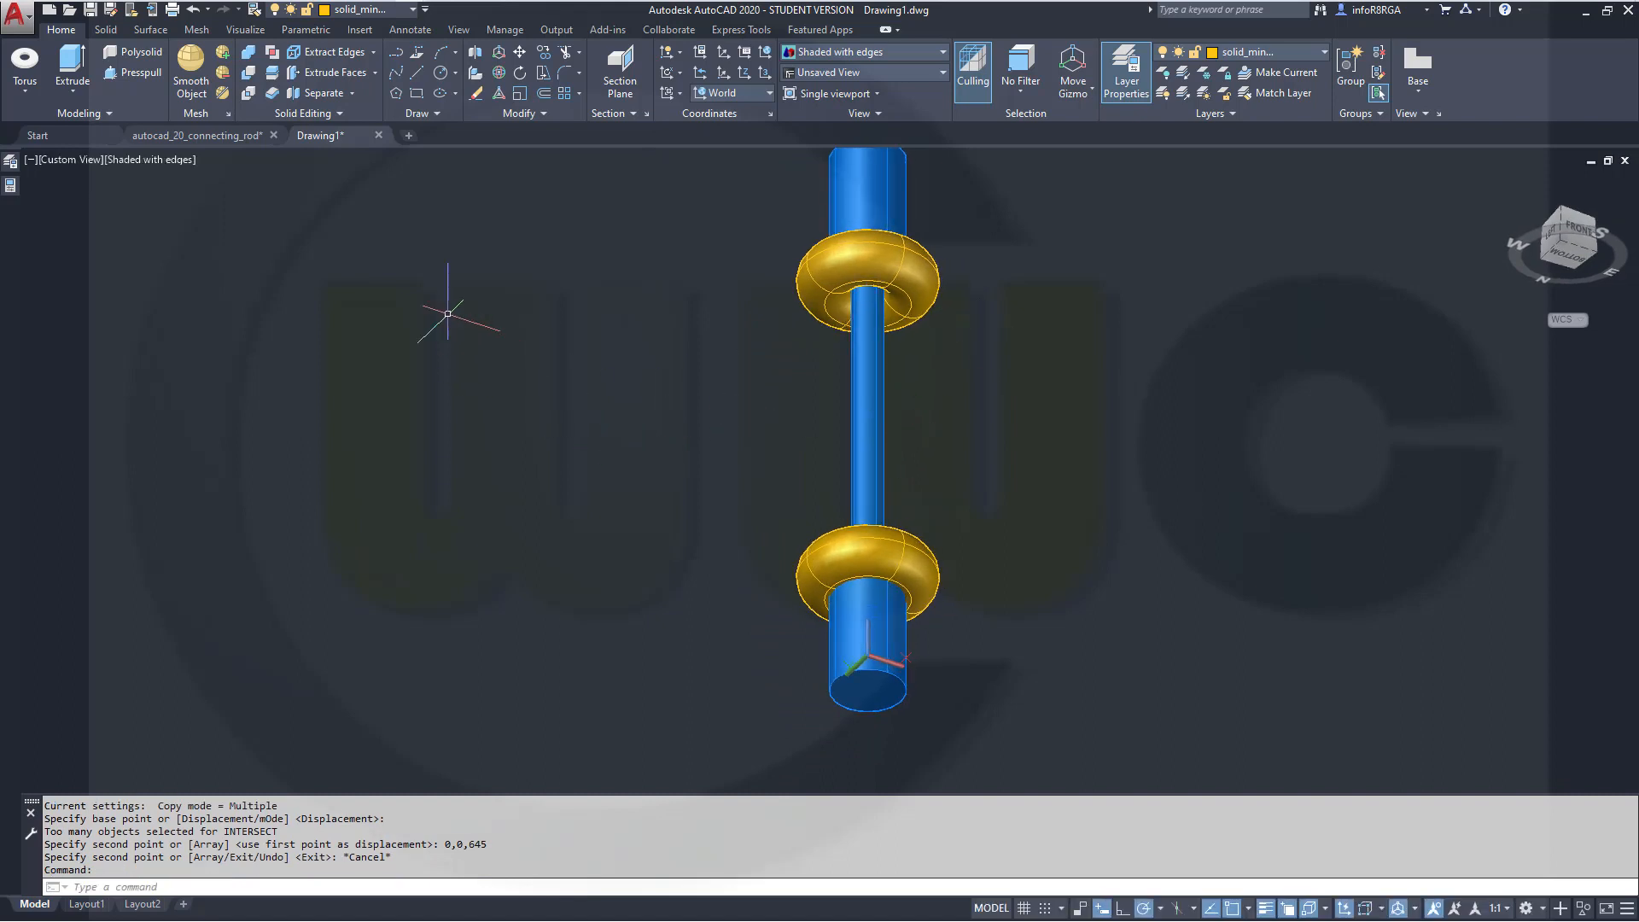
pyautogui.click(248, 73)
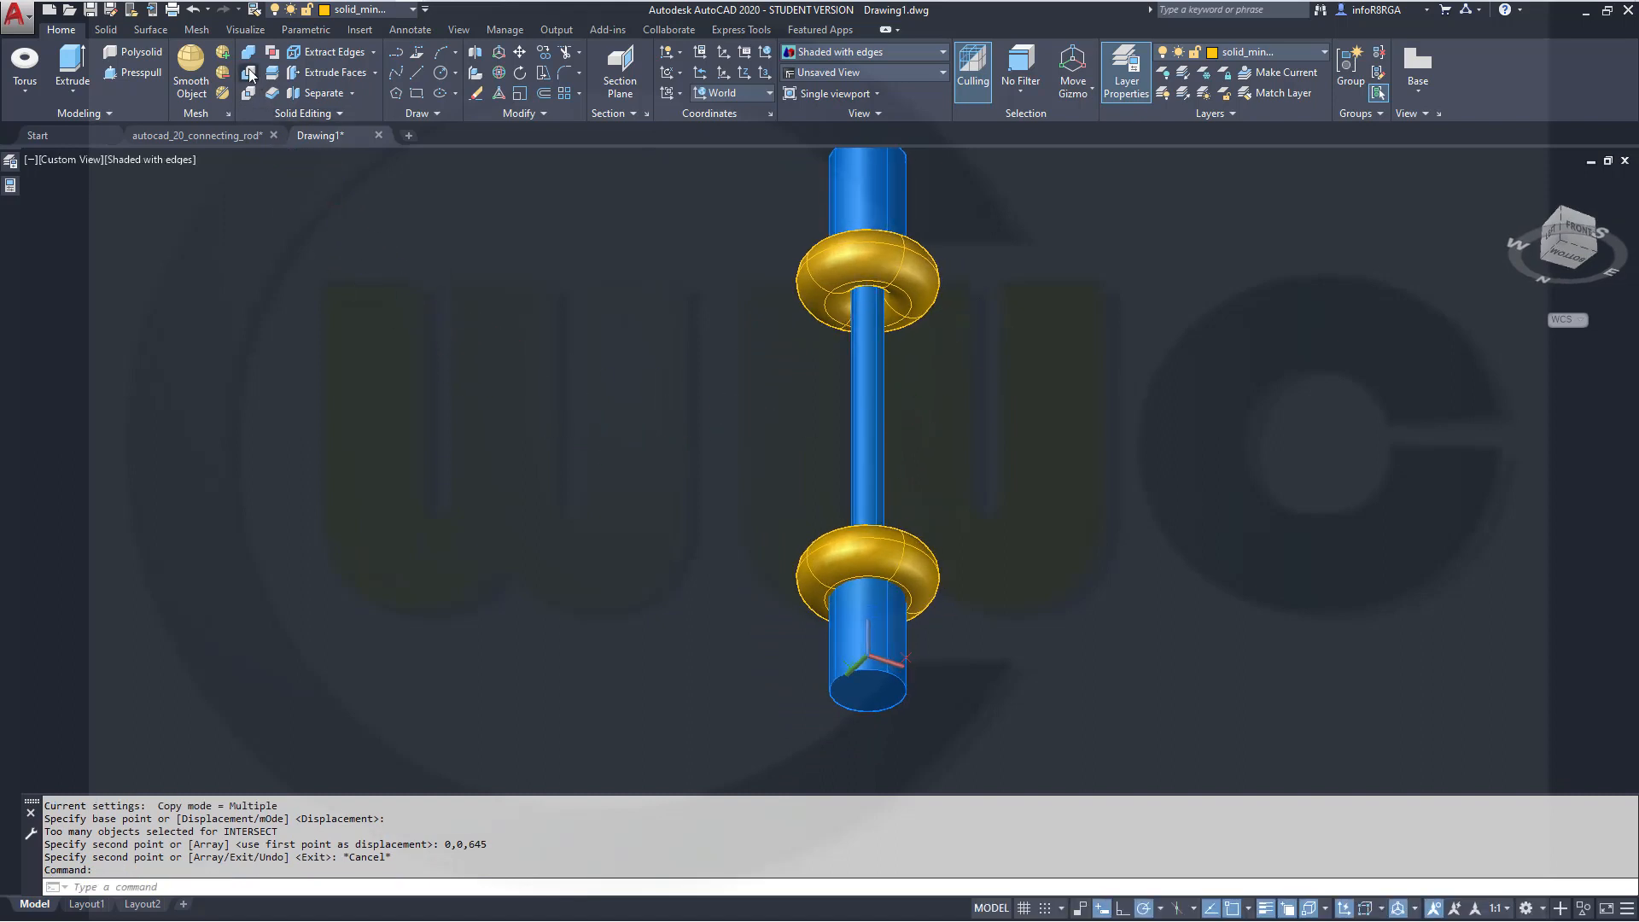
pyautogui.click(872, 427)
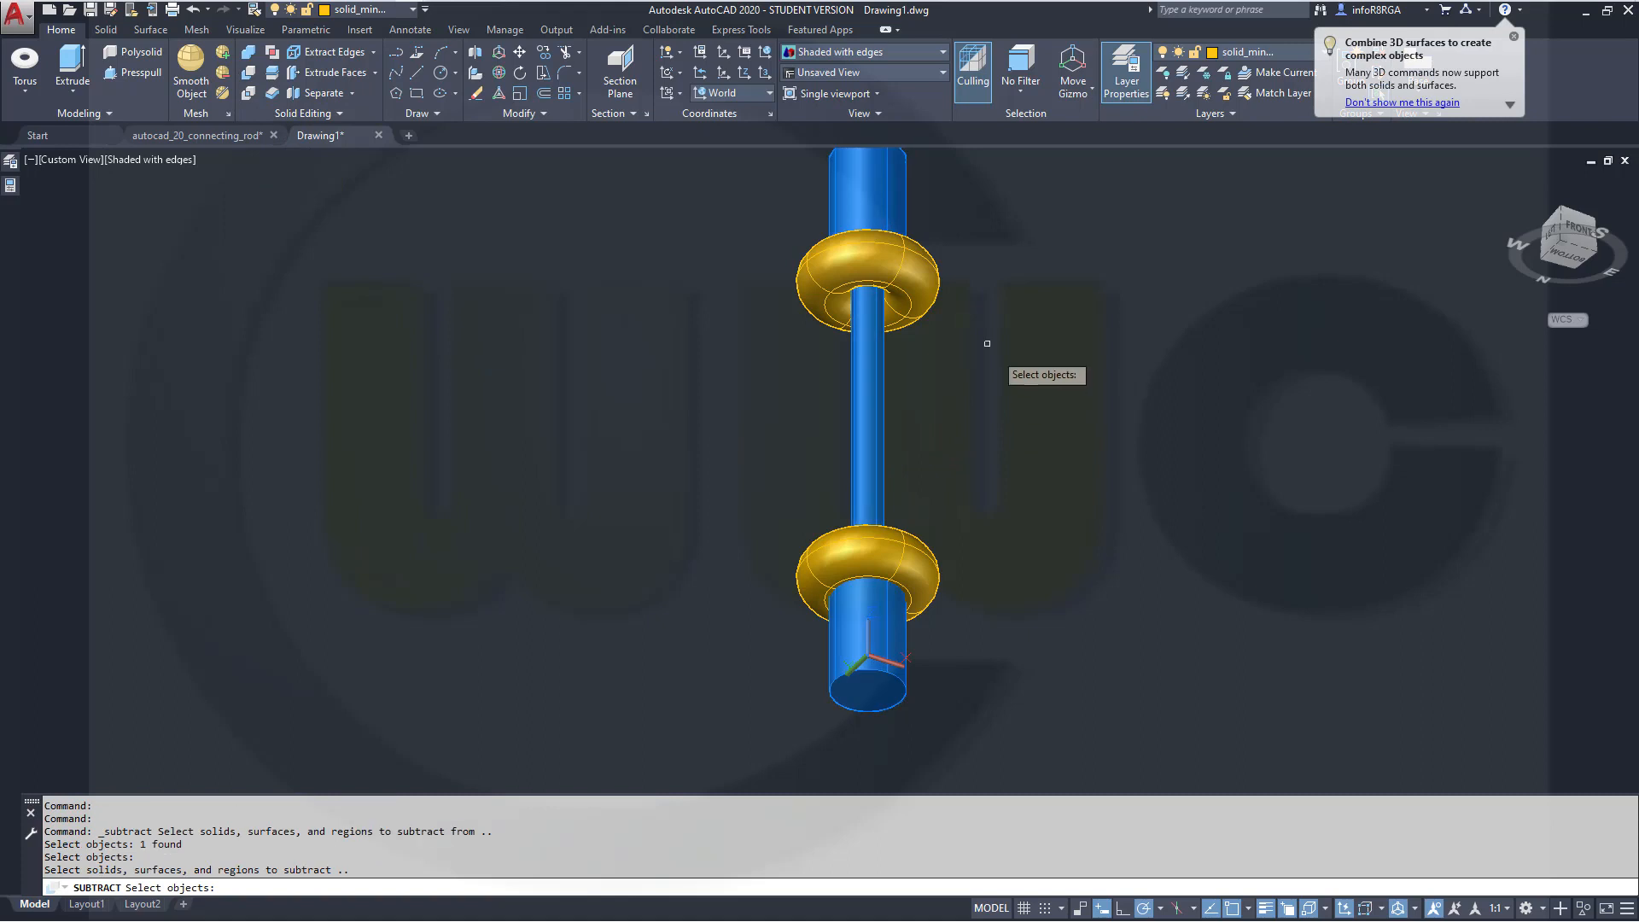
pyautogui.press('Return')
pyautogui.click(904, 270)
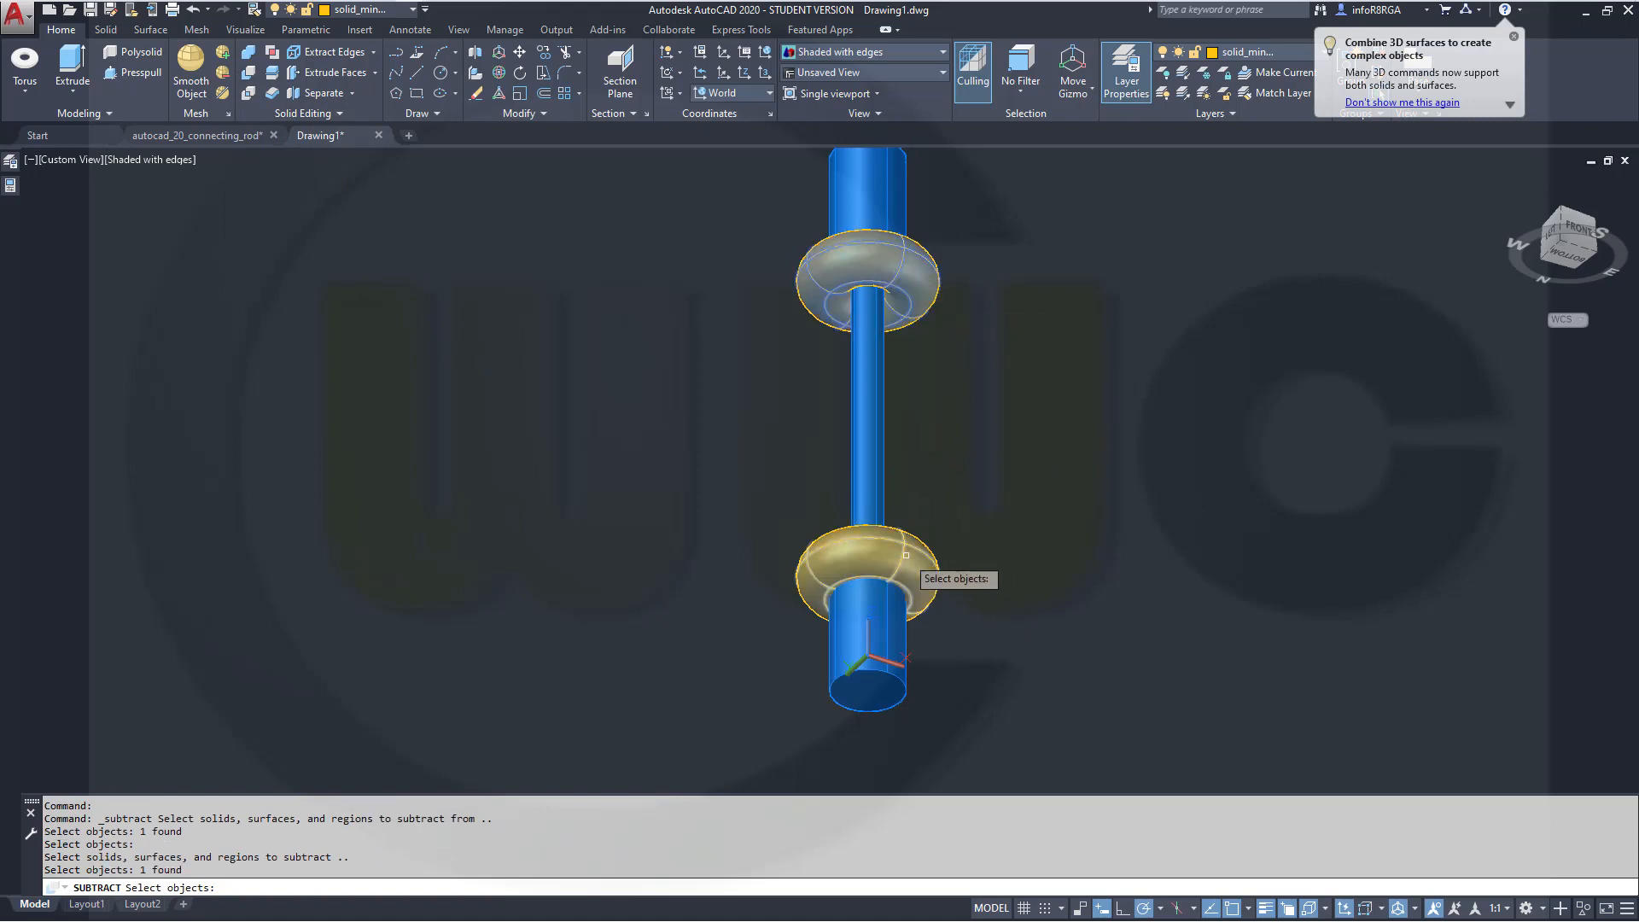
pyautogui.click(920, 561)
pyautogui.press('Return')
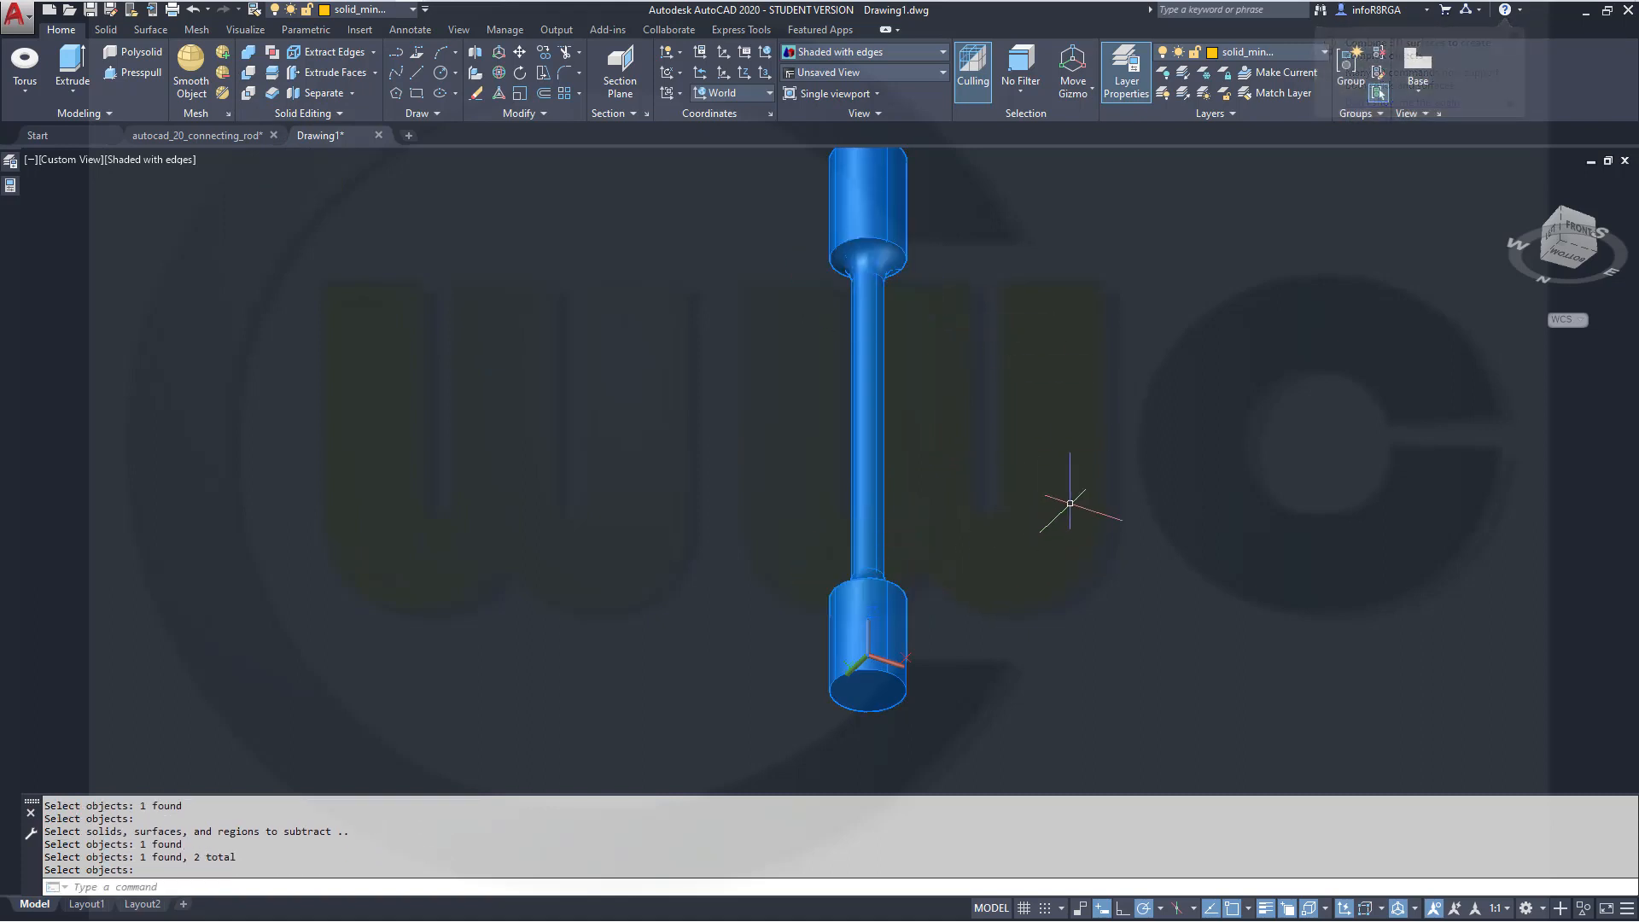
# Orbit around the rod to inspect it, then restore a front view with the rod lying horizontally
pyautogui.keyDown('shift'); pyautogui.moveTo(630, 555); pyautogui.dragTo(802, 578, button='middle'); pyautogui.keyUp('shift')
pyautogui.moveTo(819, 229); pyautogui.dragTo(857, 388, button='middle')
pyautogui.moveTo(769, 750); pyautogui.dragTo(667, 724, button='middle')
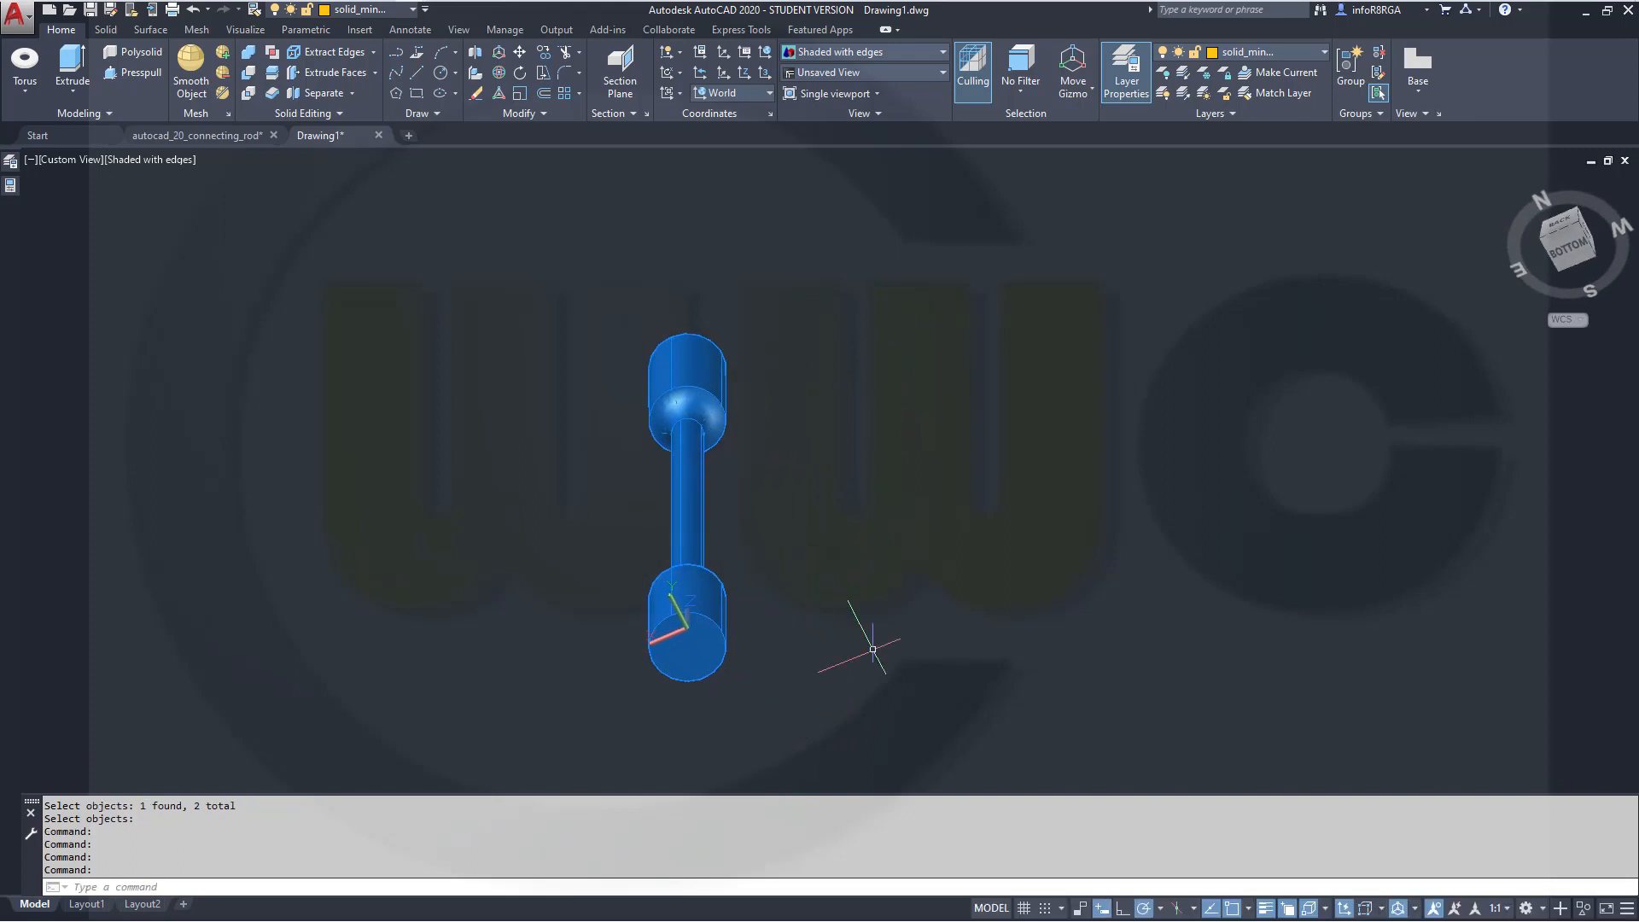
pyautogui.moveTo(870, 648)
pyautogui.mouseDown(button='middle')
pyautogui.moveTo(797, 655)
pyautogui.moveTo(860, 631)
pyautogui.mouseUp(button='middle')
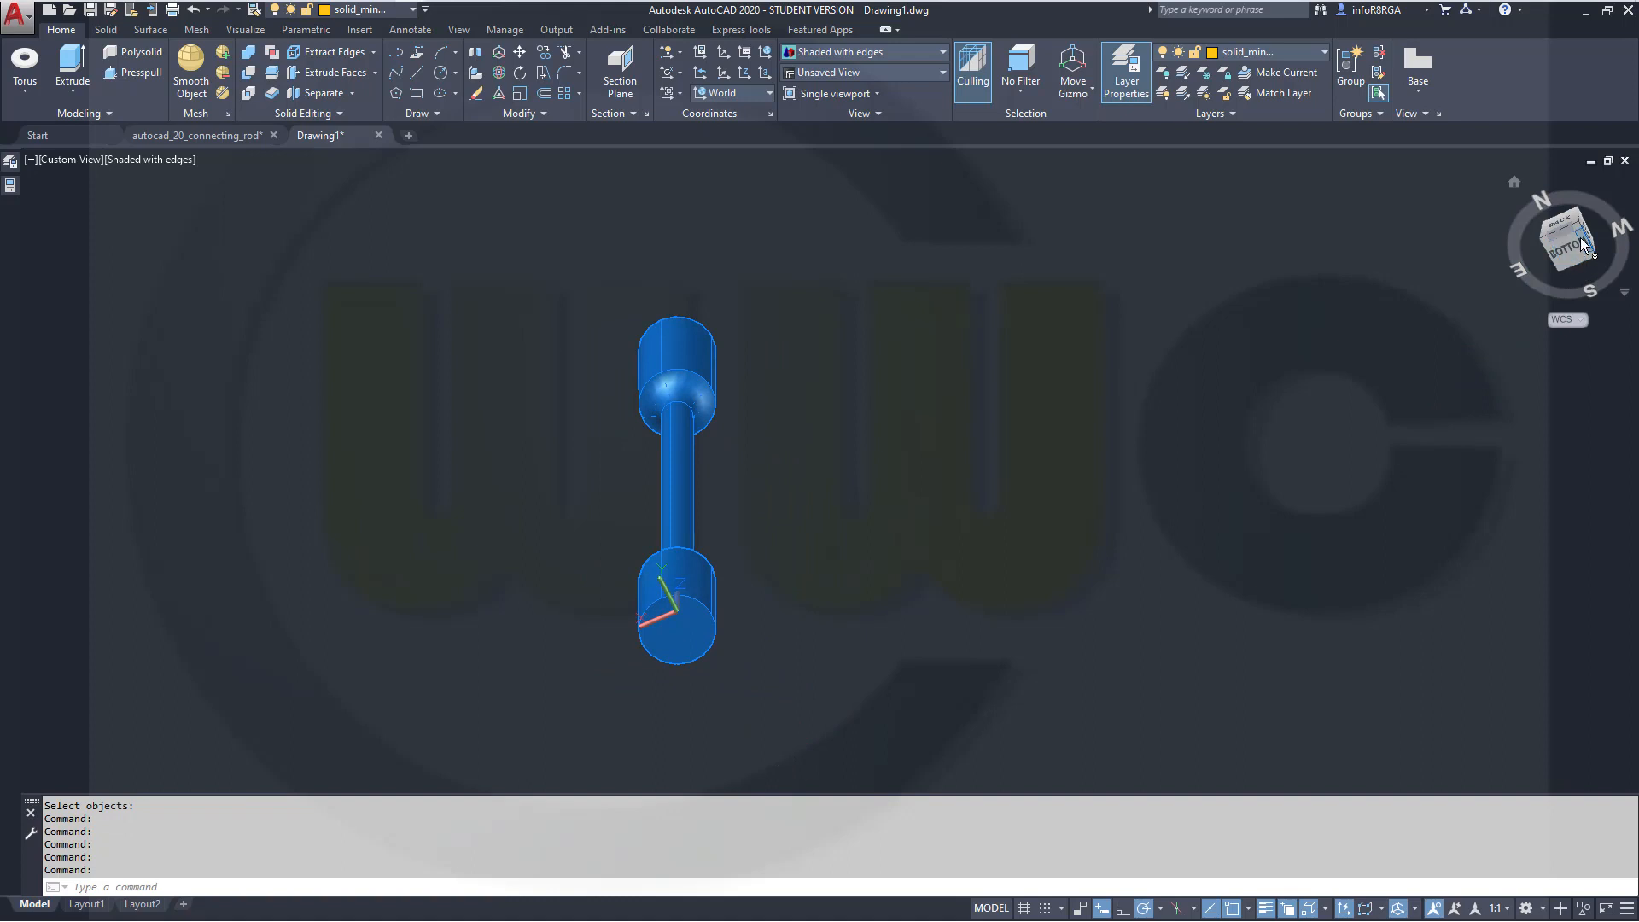
pyautogui.click(72, 161)
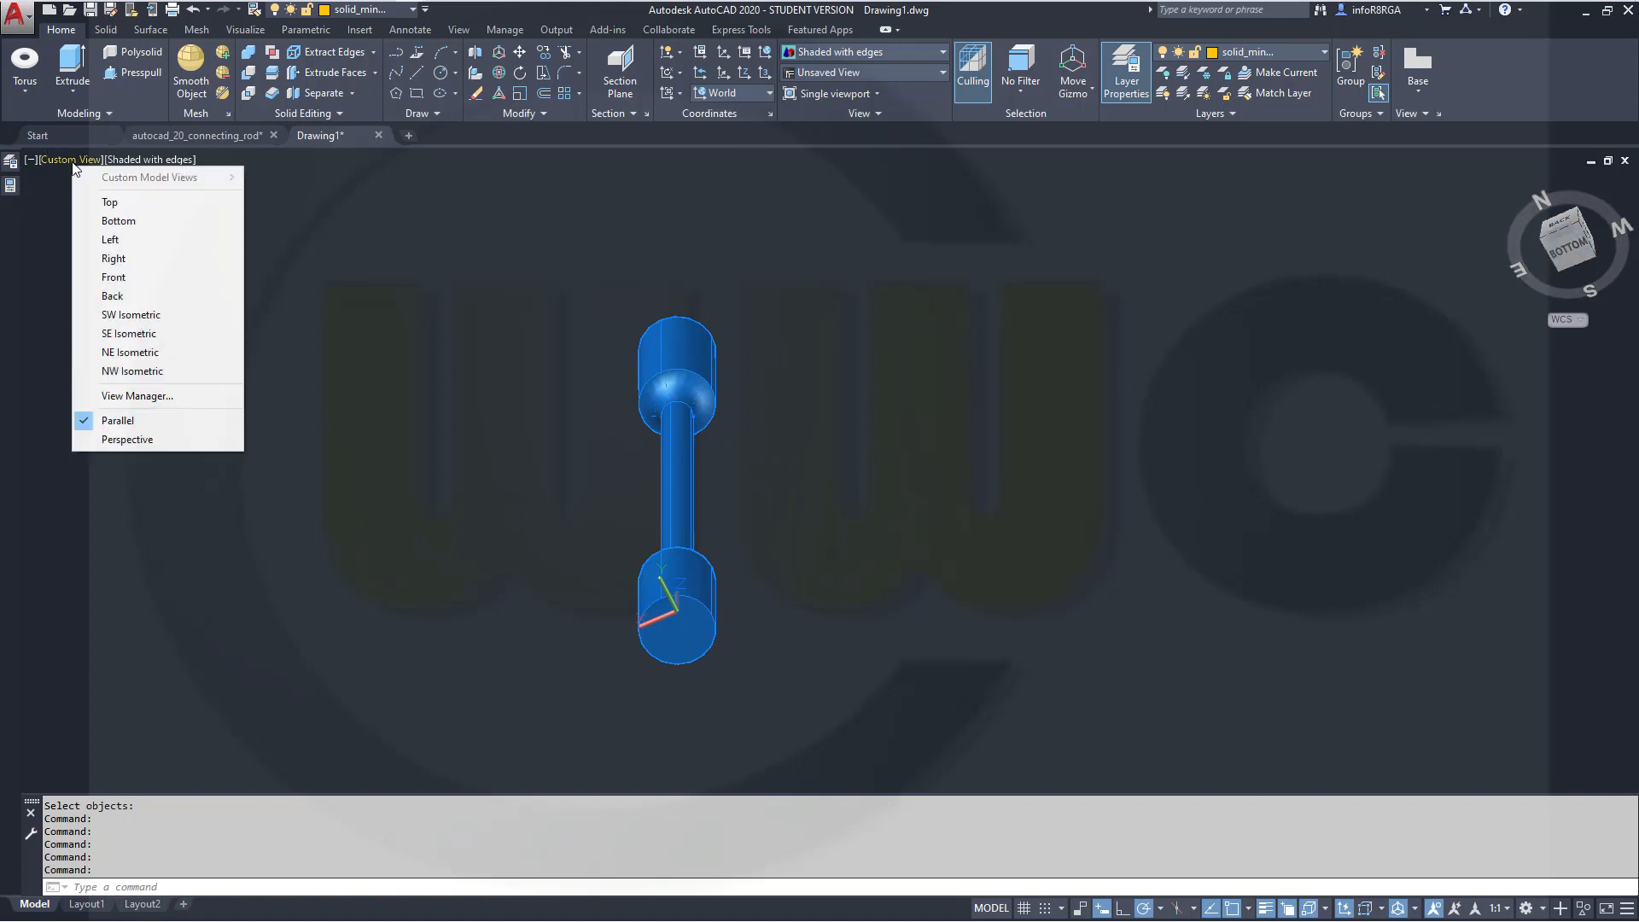
pyautogui.click(112, 277)
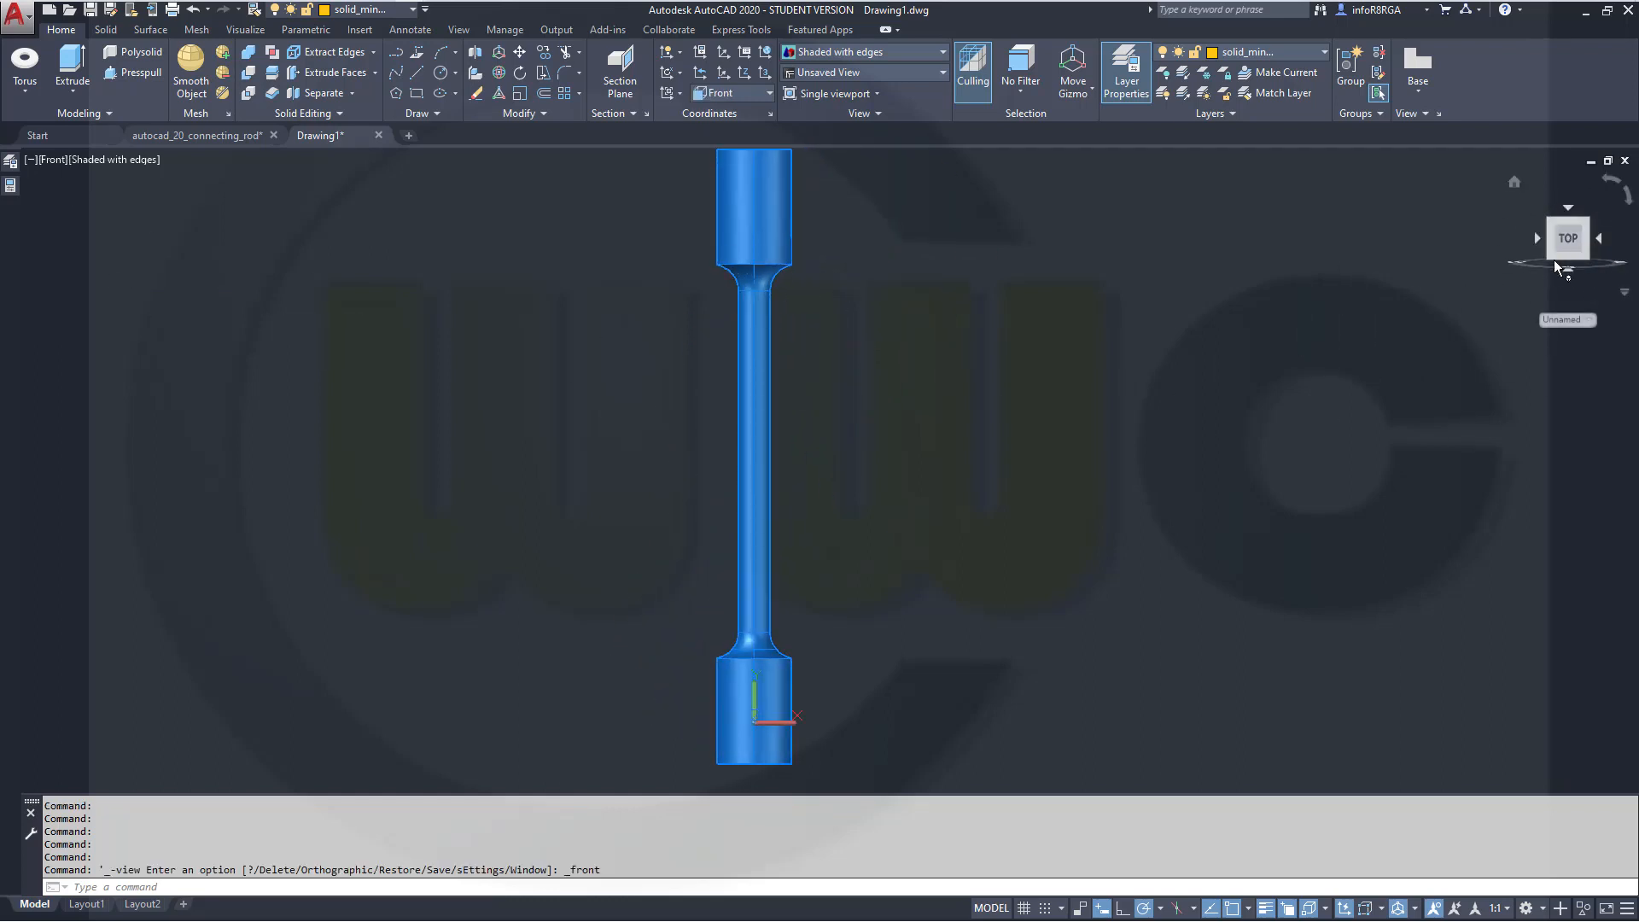
pyautogui.click(1570, 241)
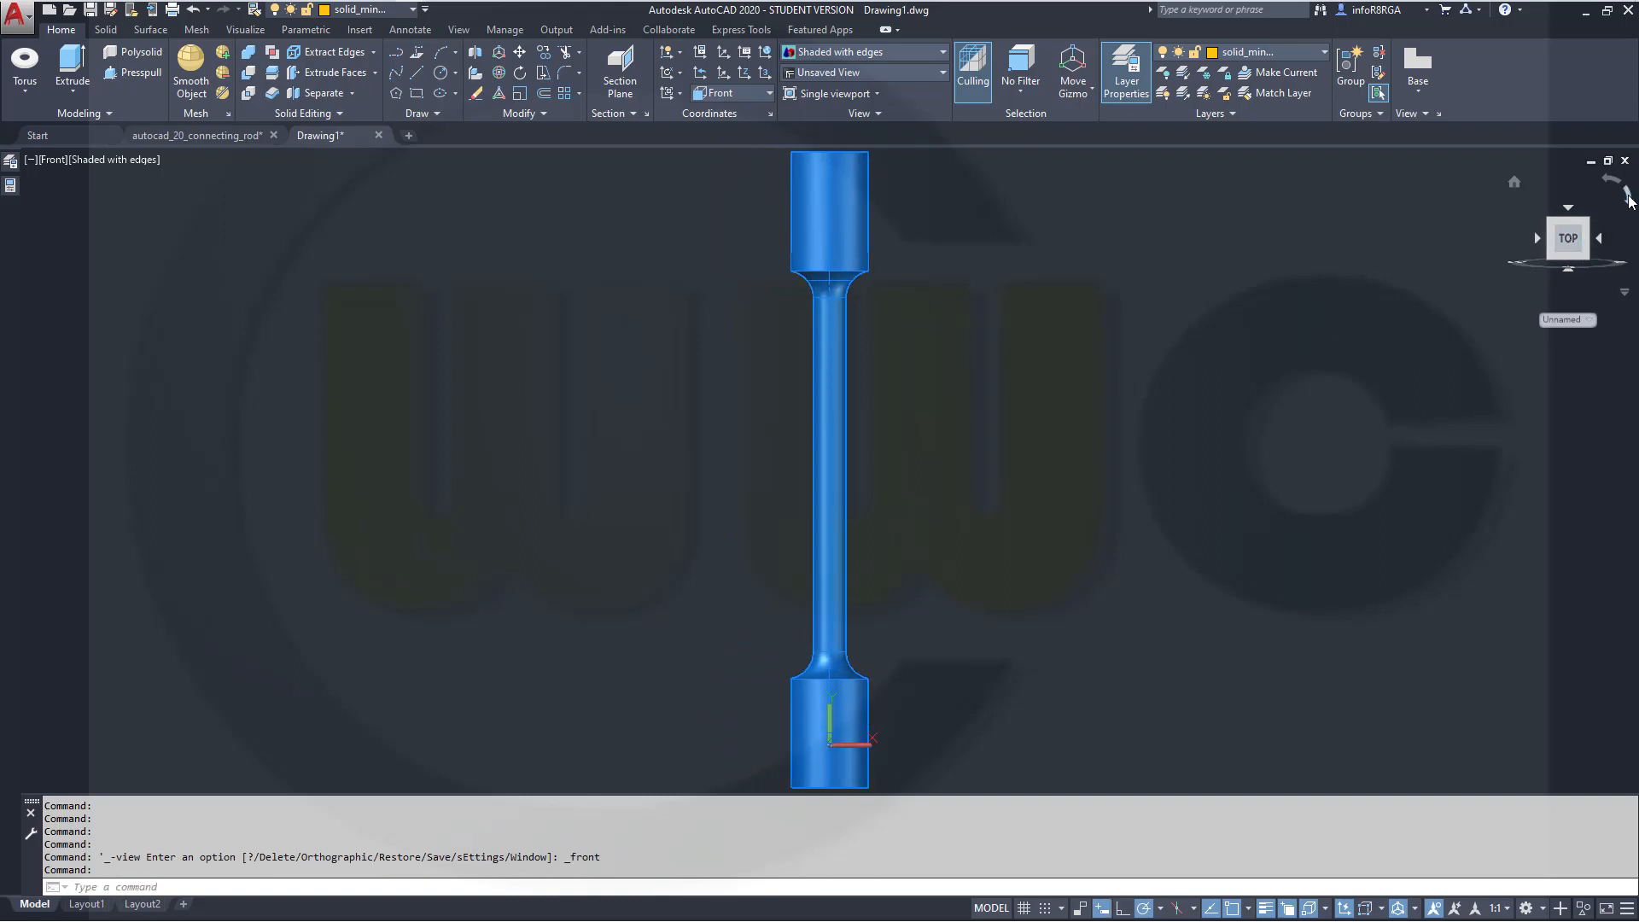
pyautogui.click(1628, 196)
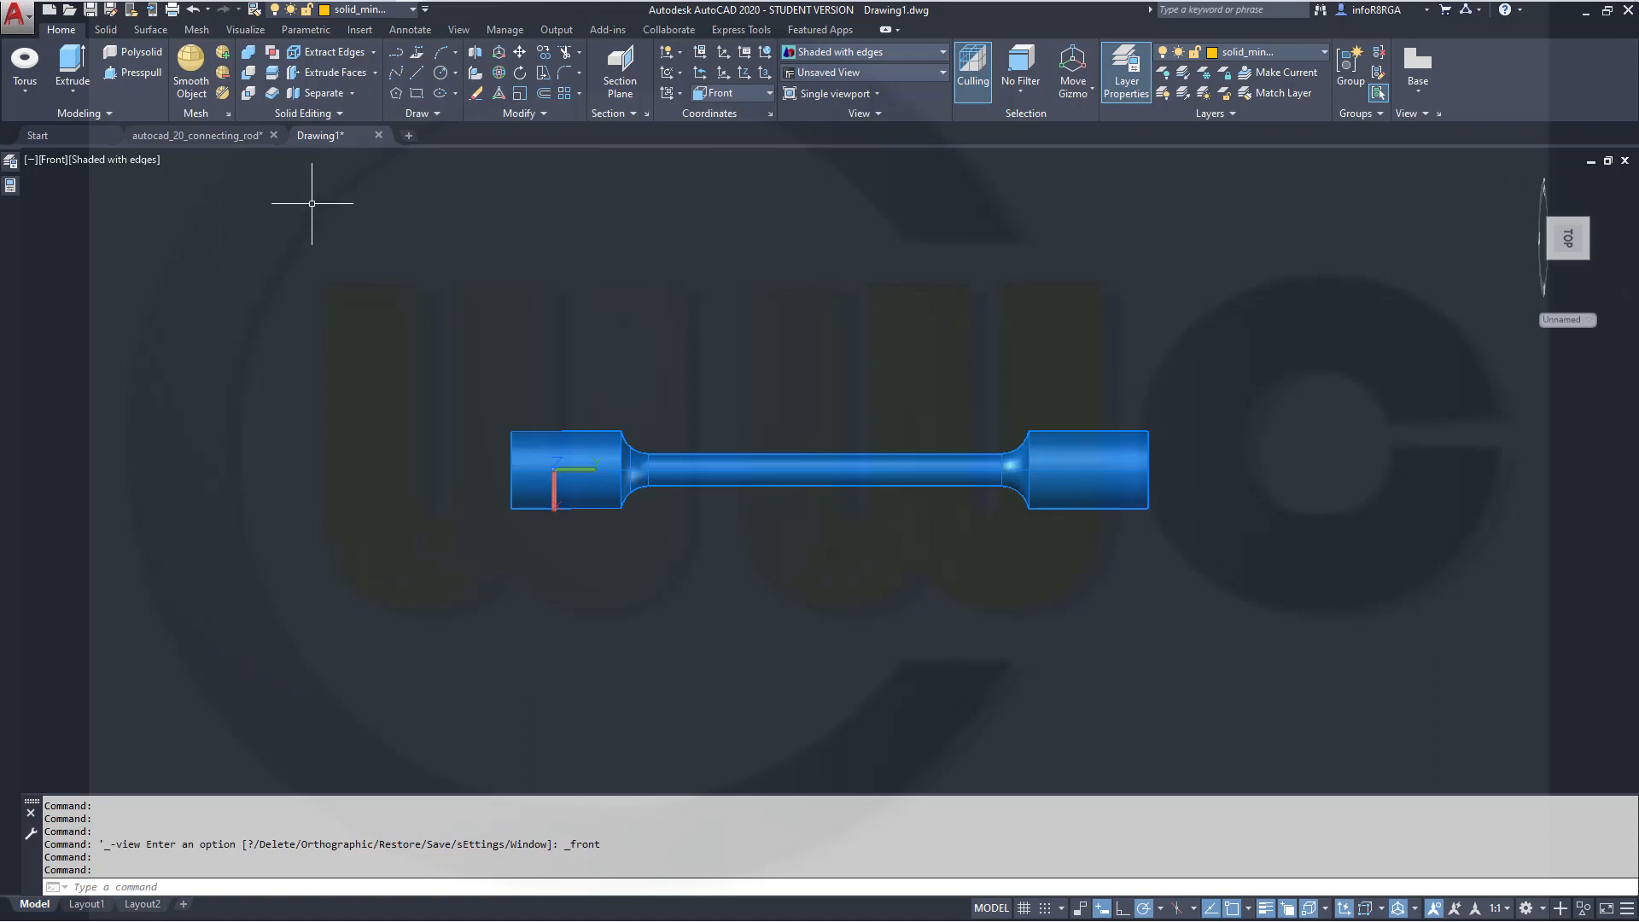
# Fillet the edge where the left end cylinder meets the narrowing rod with a radius of 10
pyautogui.click(104, 30)
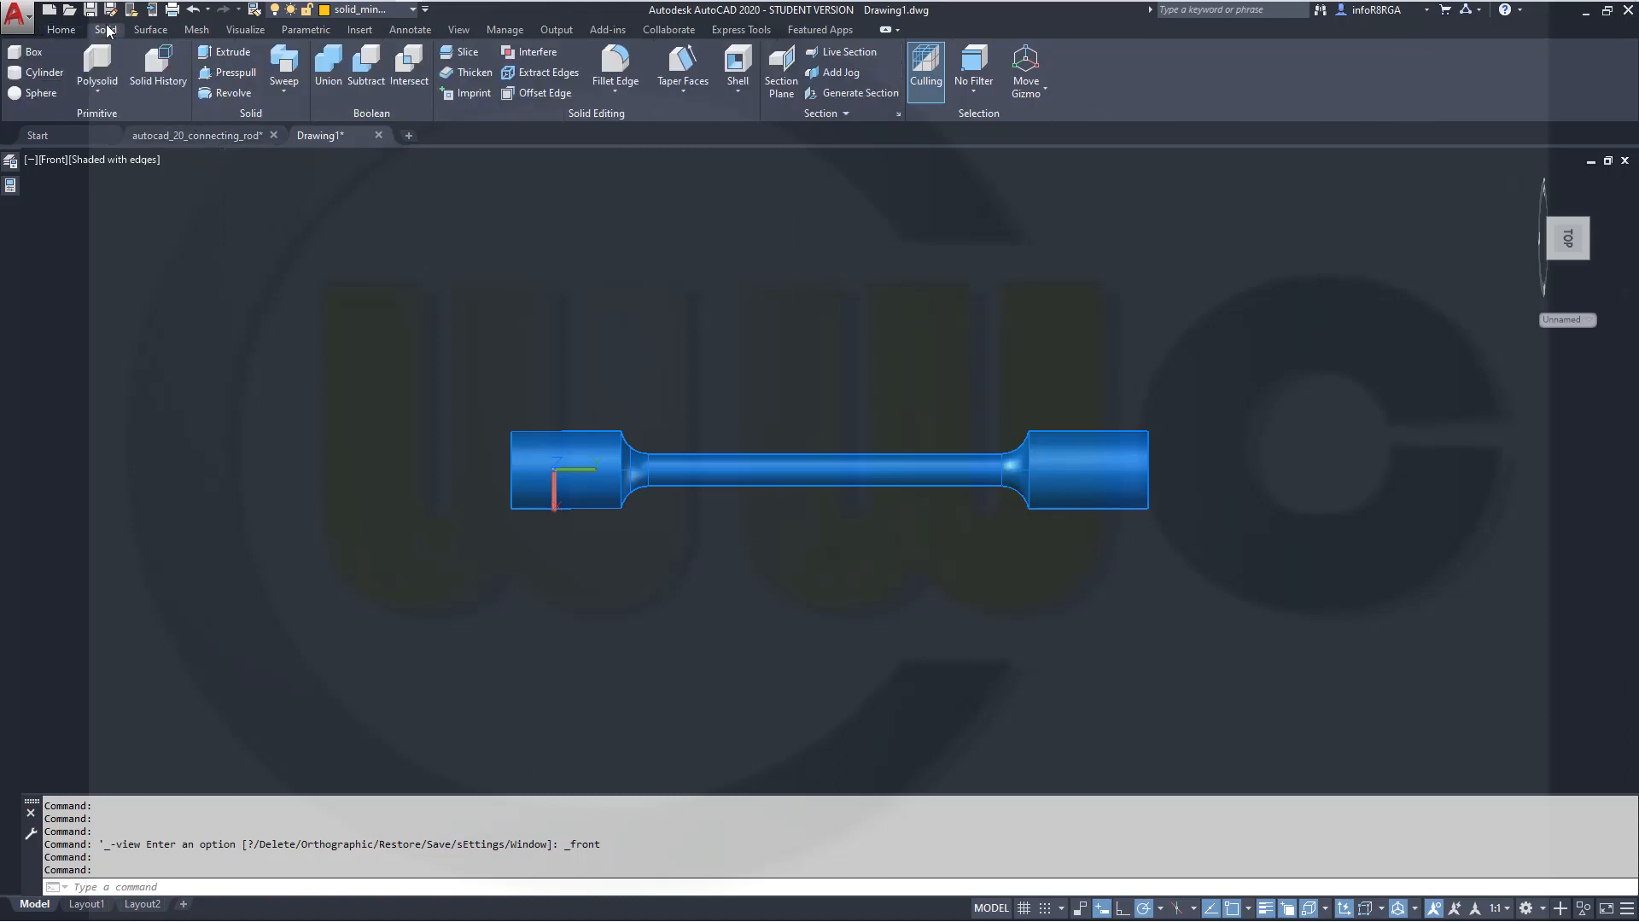
pyautogui.click(609, 67)
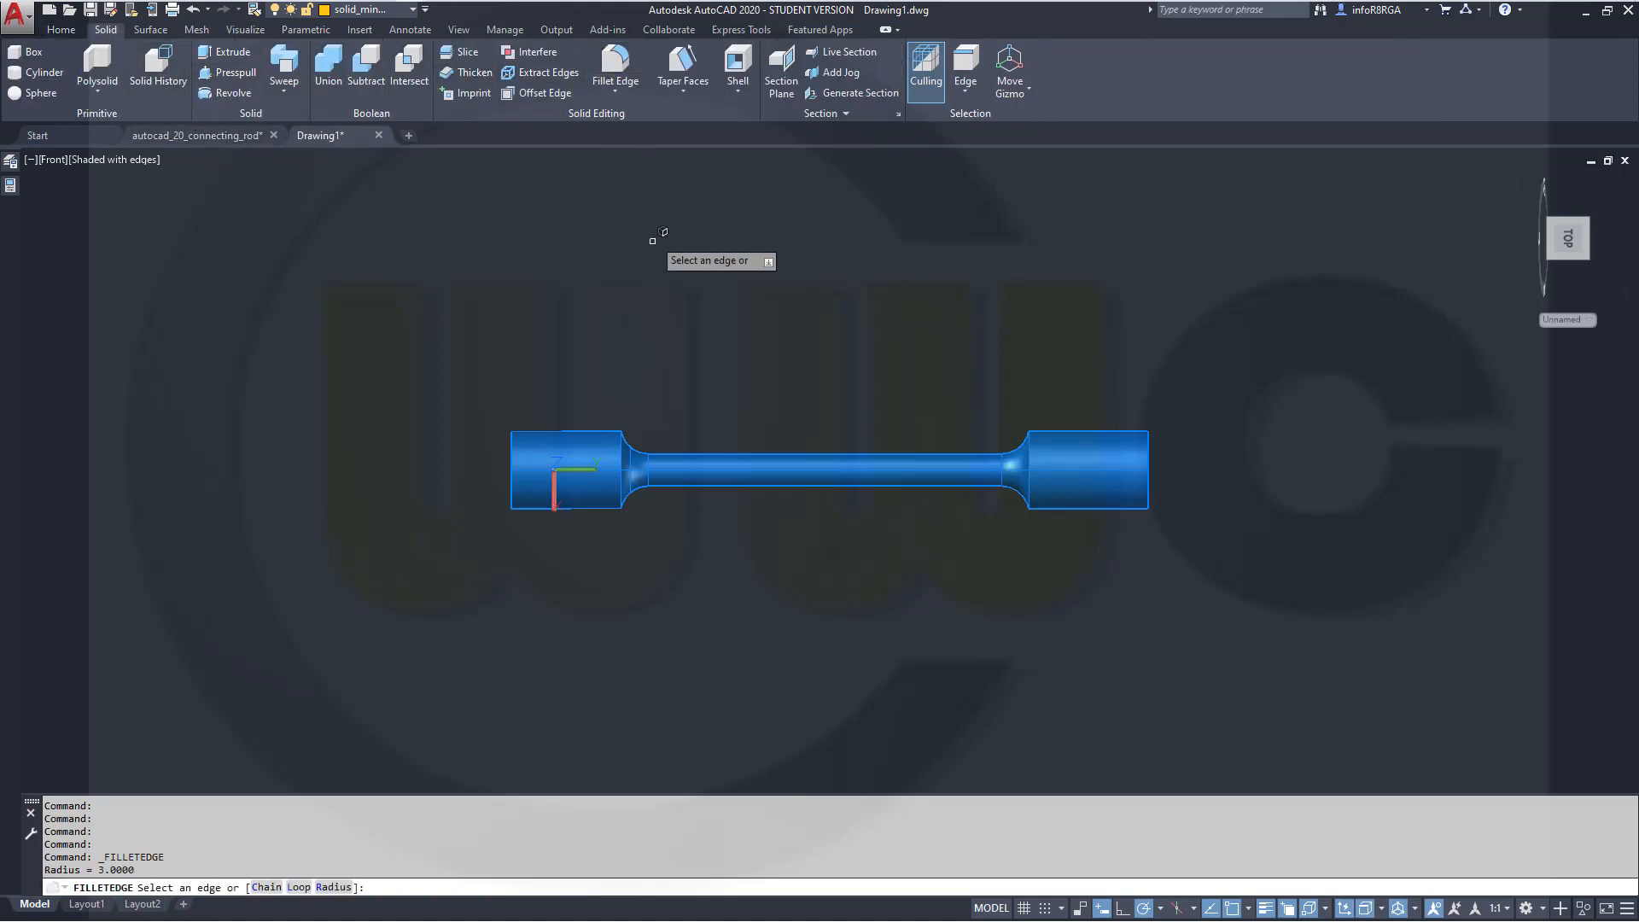
pyautogui.rightClick(653, 242)
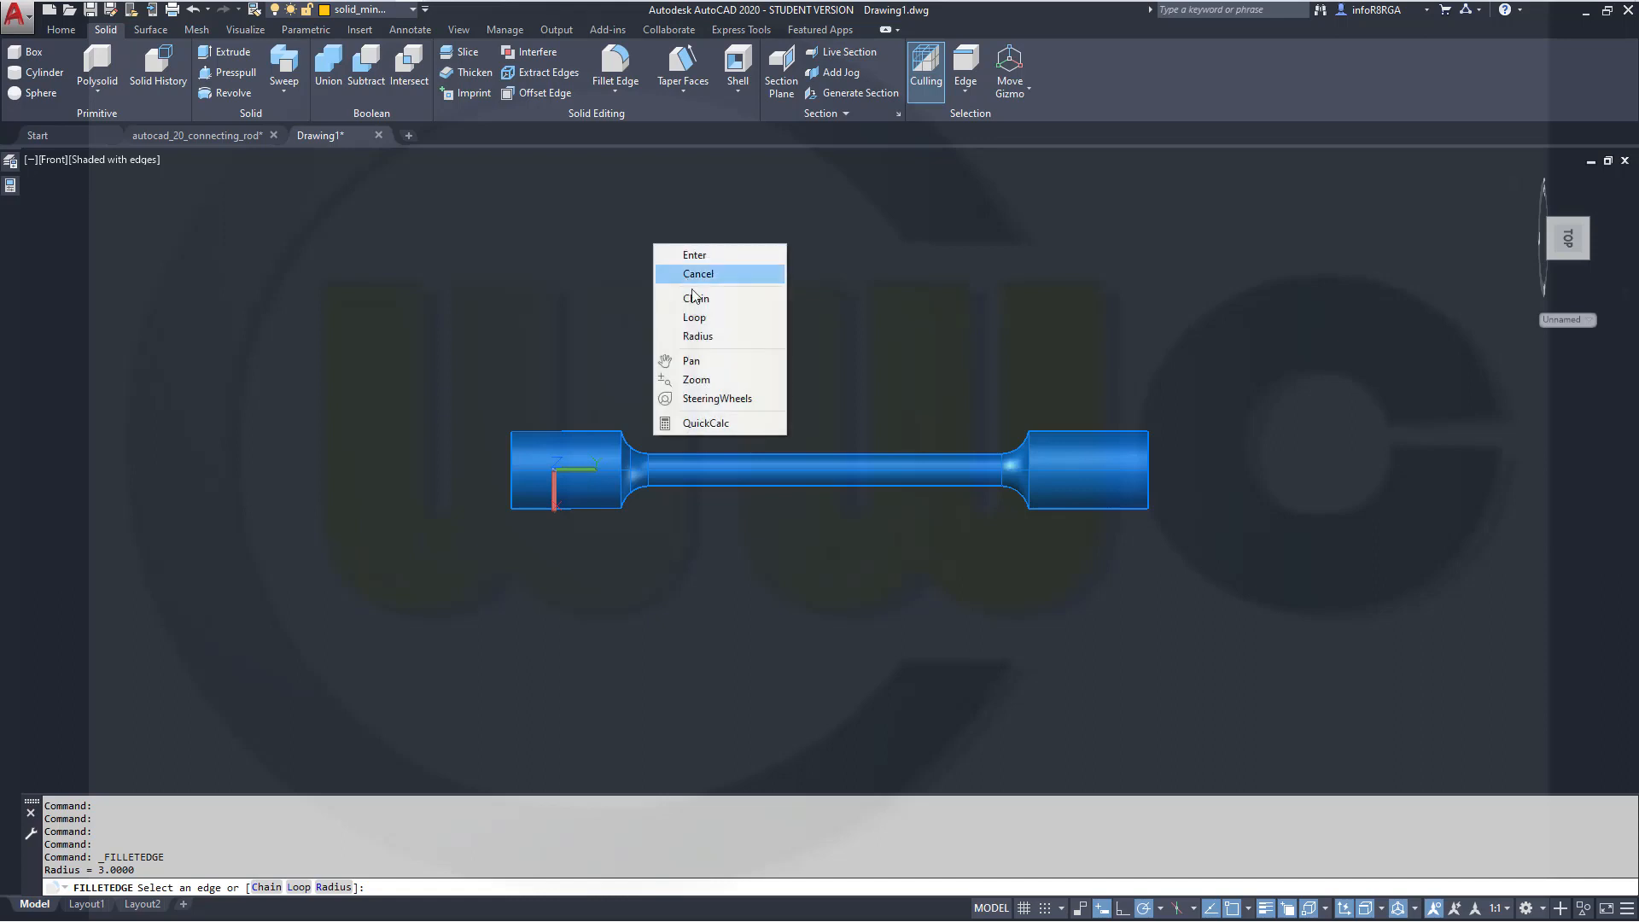
pyautogui.click(700, 336)
pyautogui.write('10')
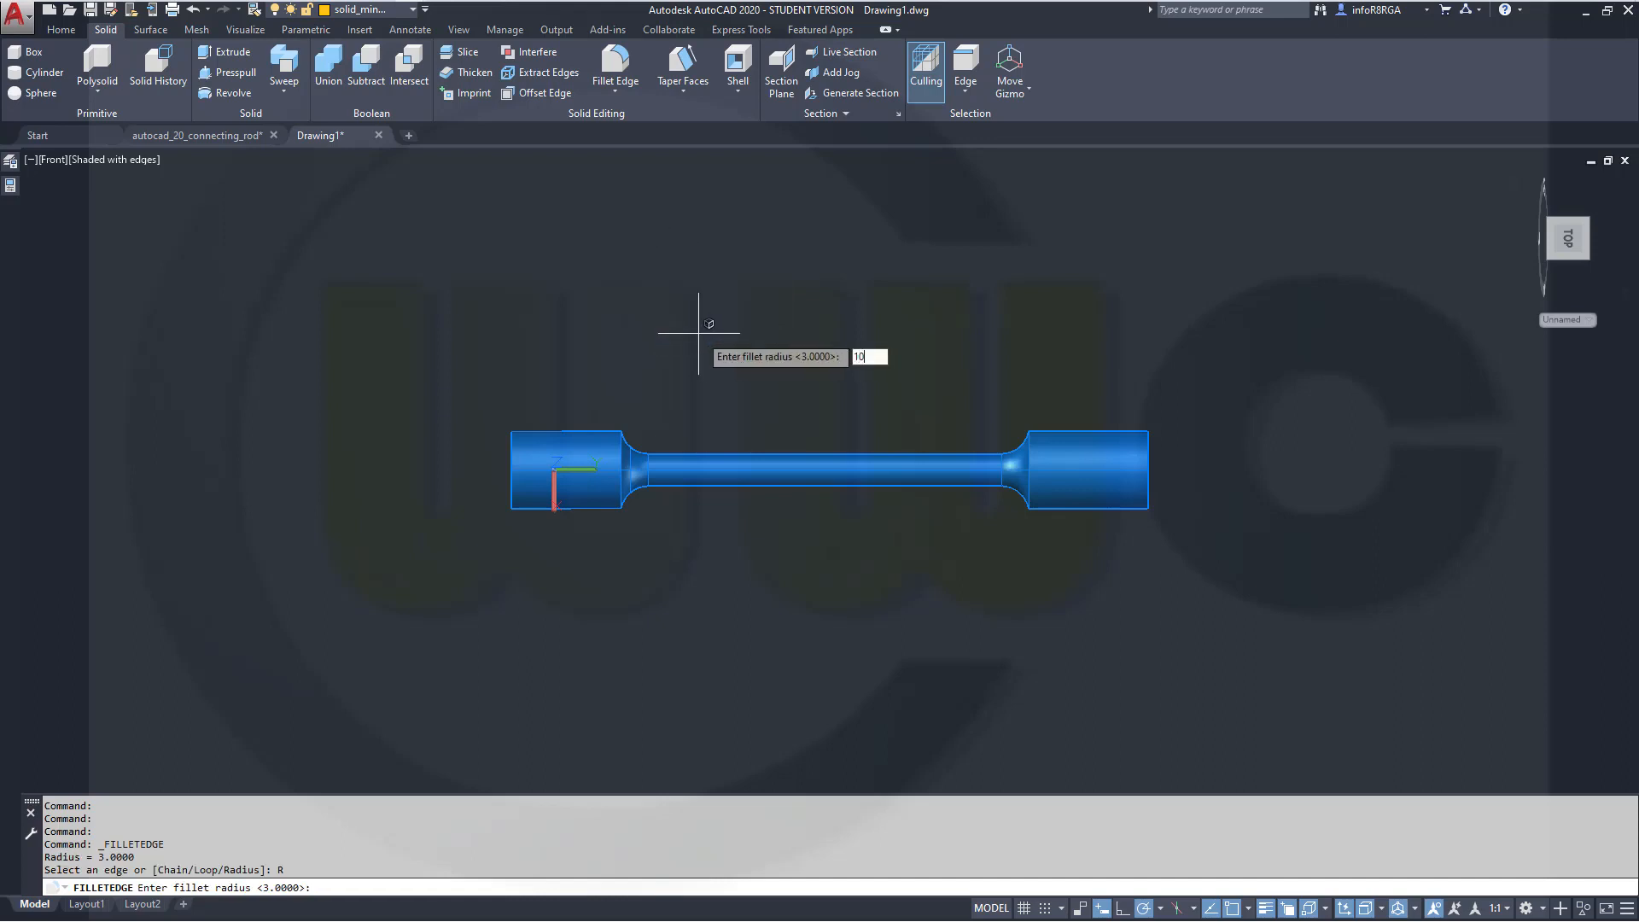
pyautogui.press('Return')
pyautogui.scroll(3, 683, 555)
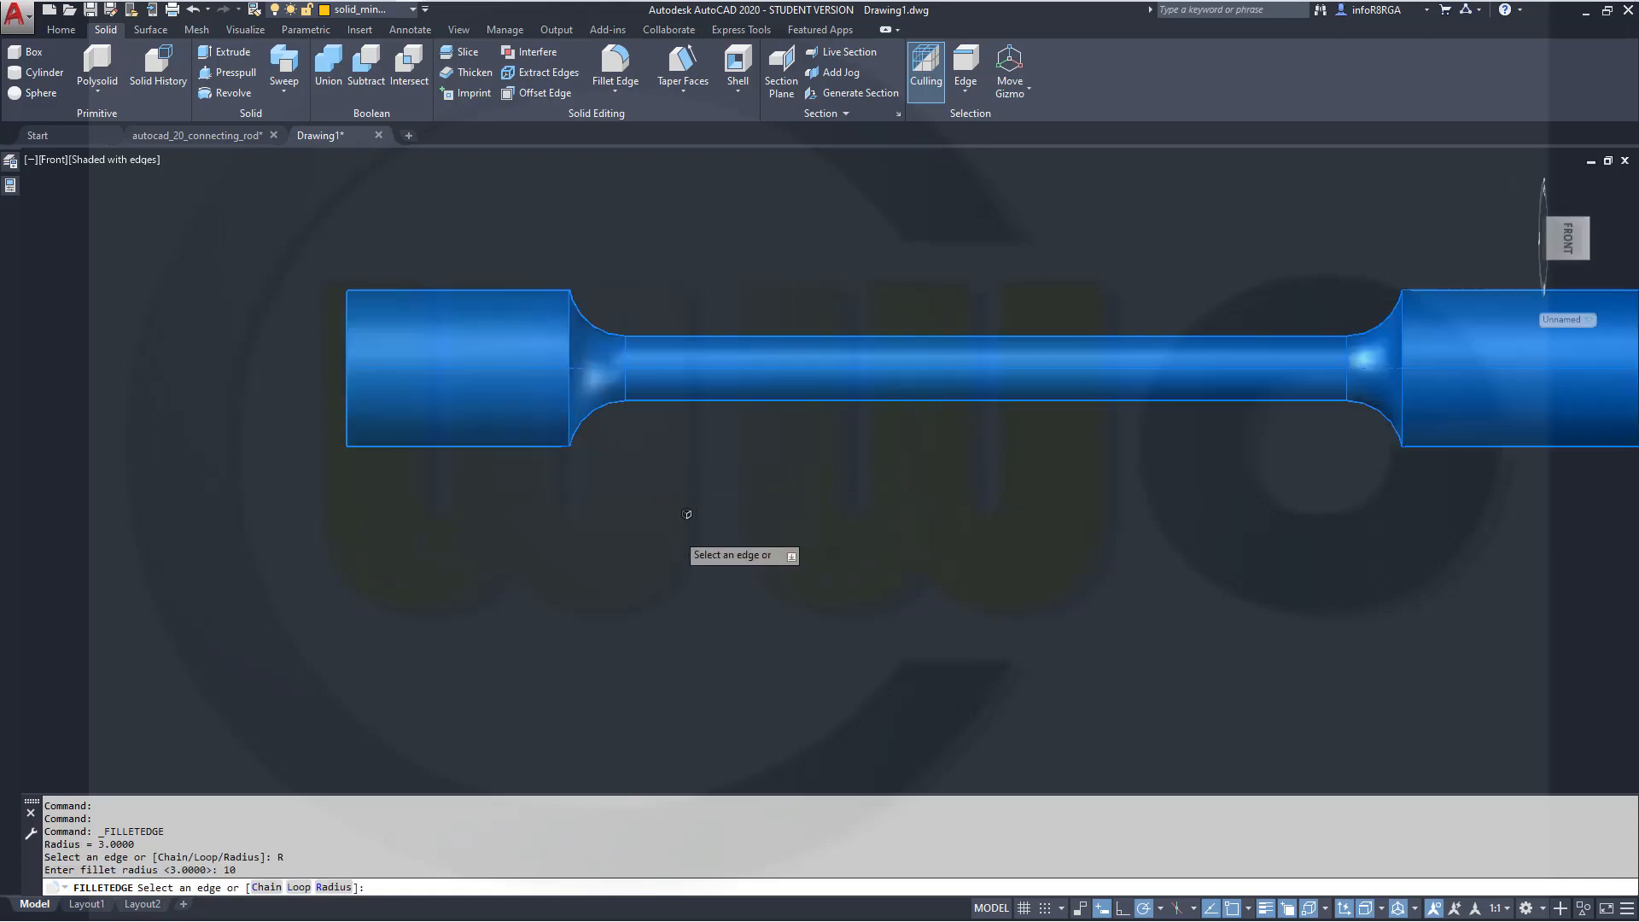
pyautogui.click(568, 324)
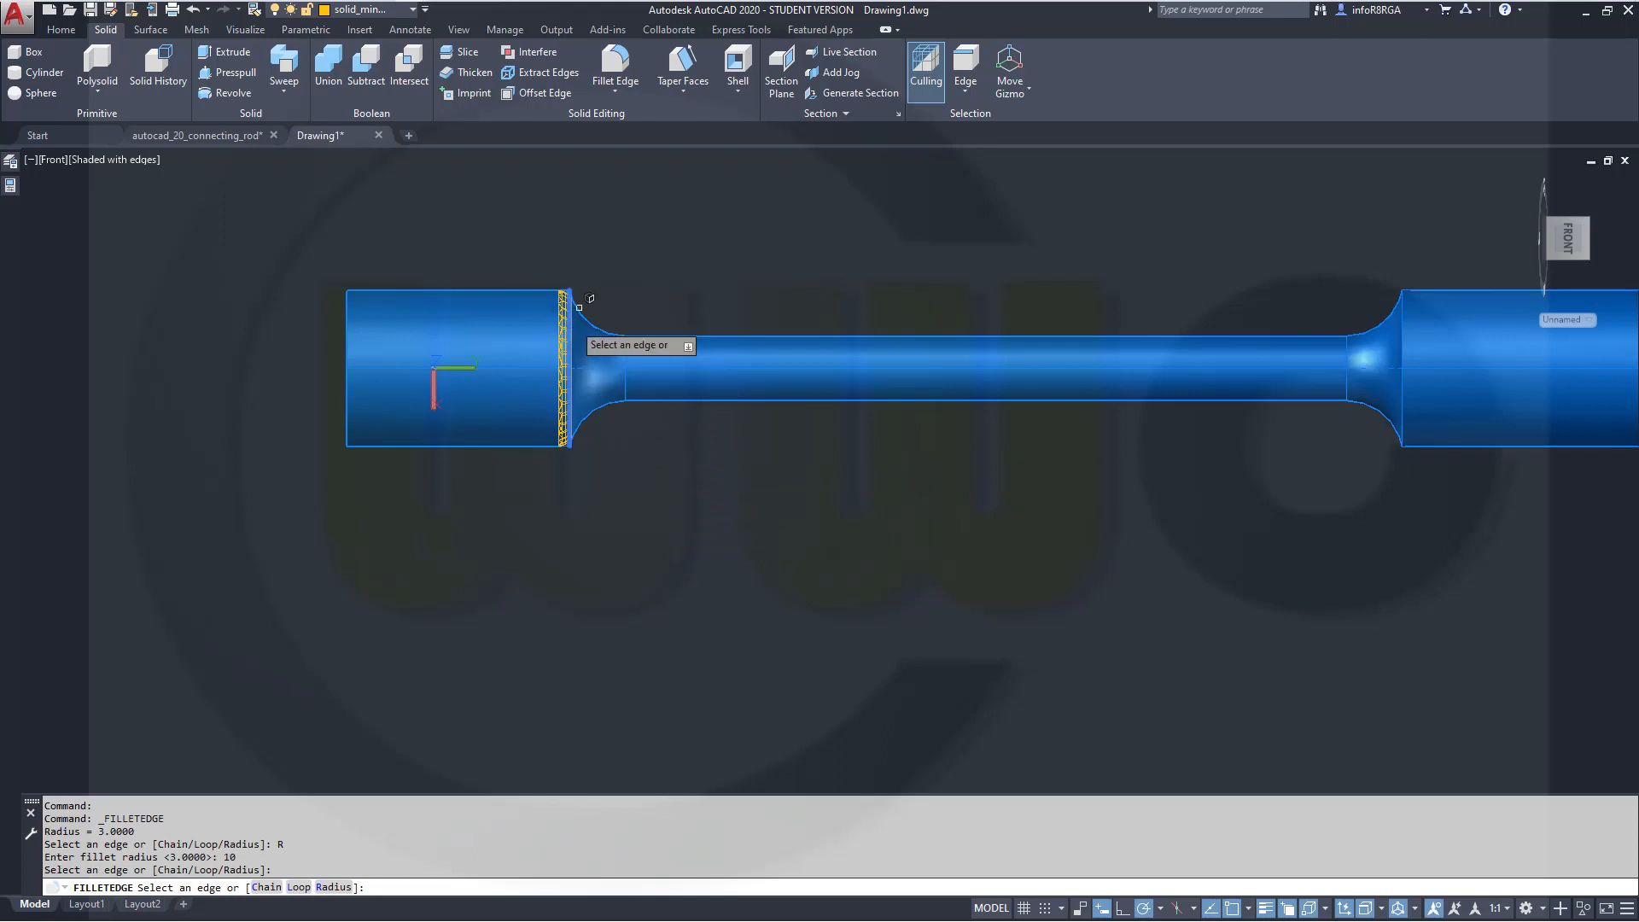
pyautogui.press('Return')
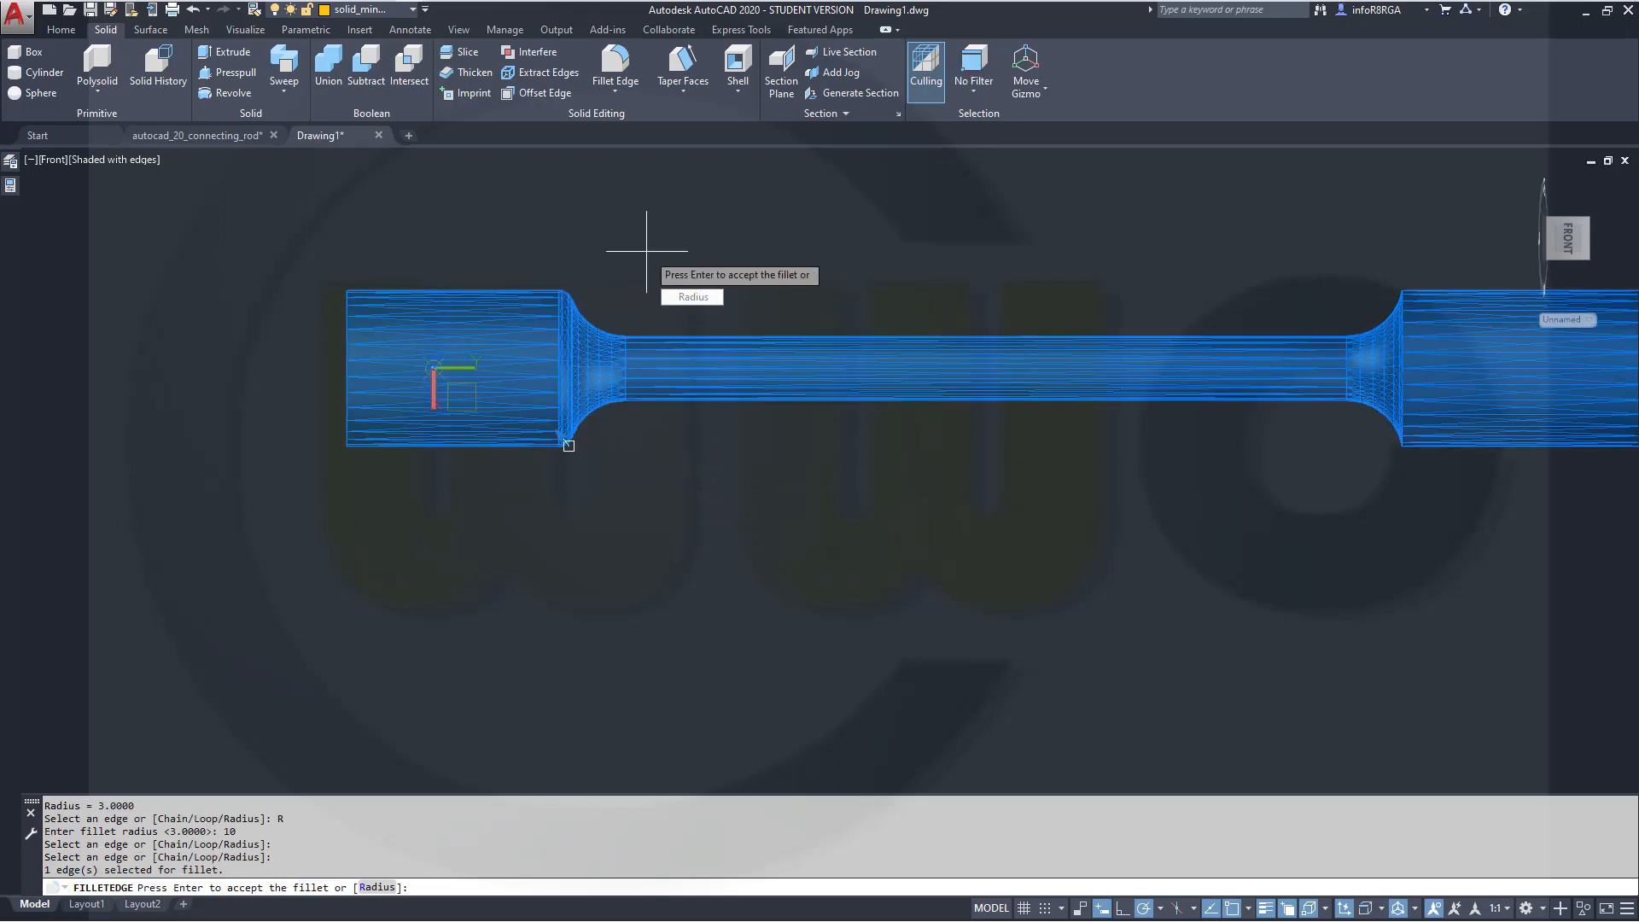
pyautogui.press('Return')
pyautogui.press('Return')
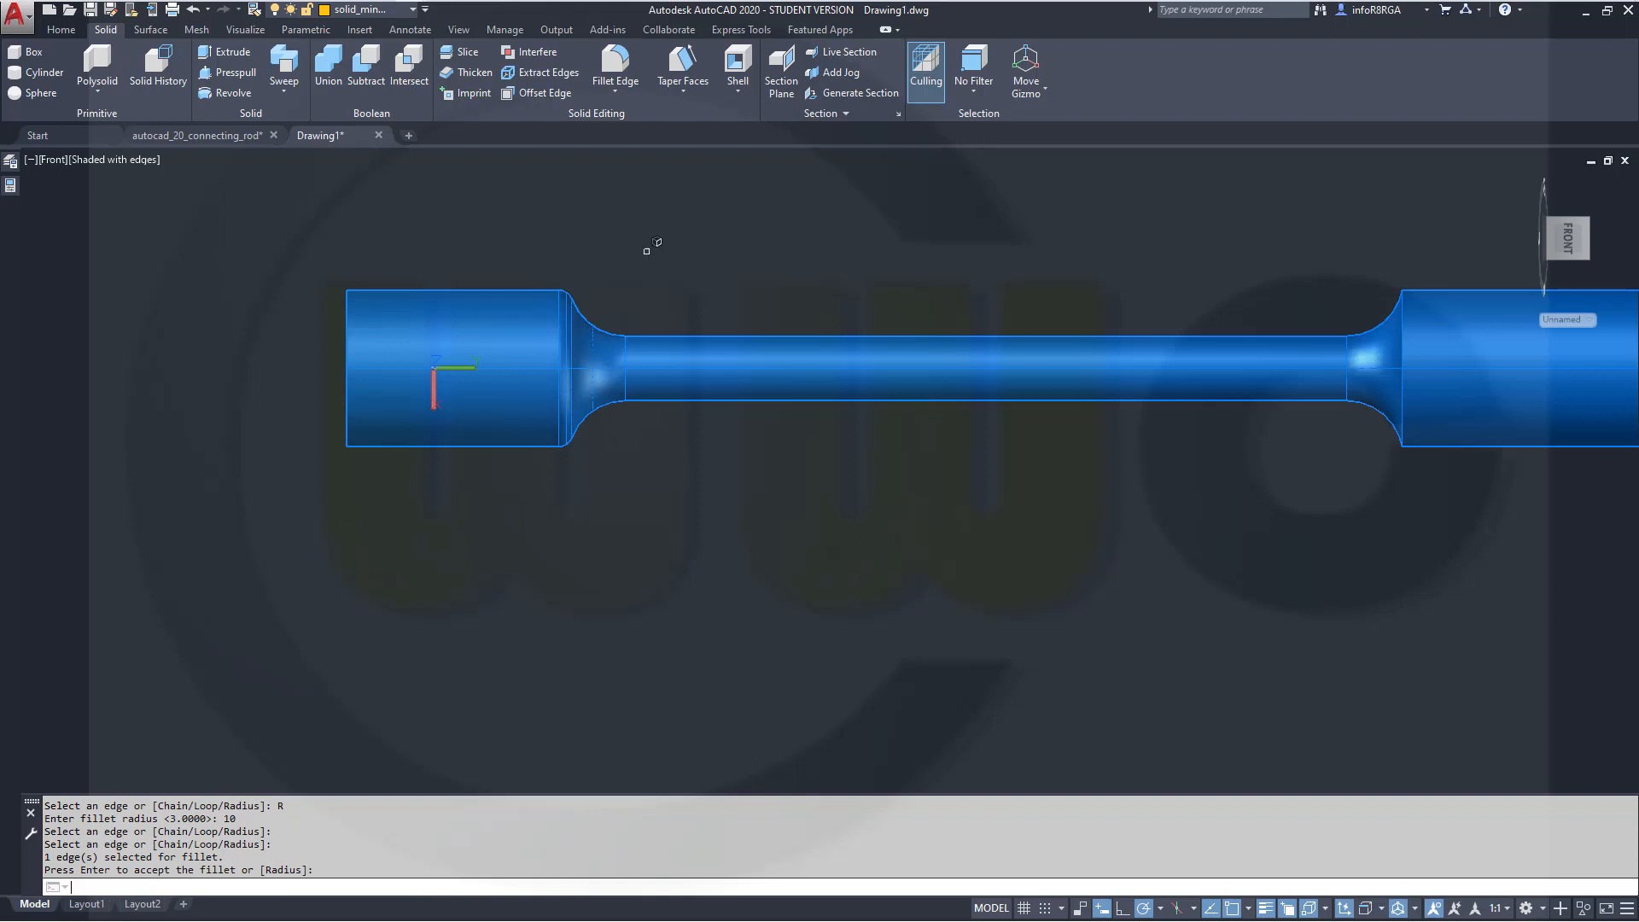
# Accept the radius-10 fillet, then fillet the left end cylinder's outer circular edge with a radius of 55 to round it
pyautogui.rightClick(647, 251)
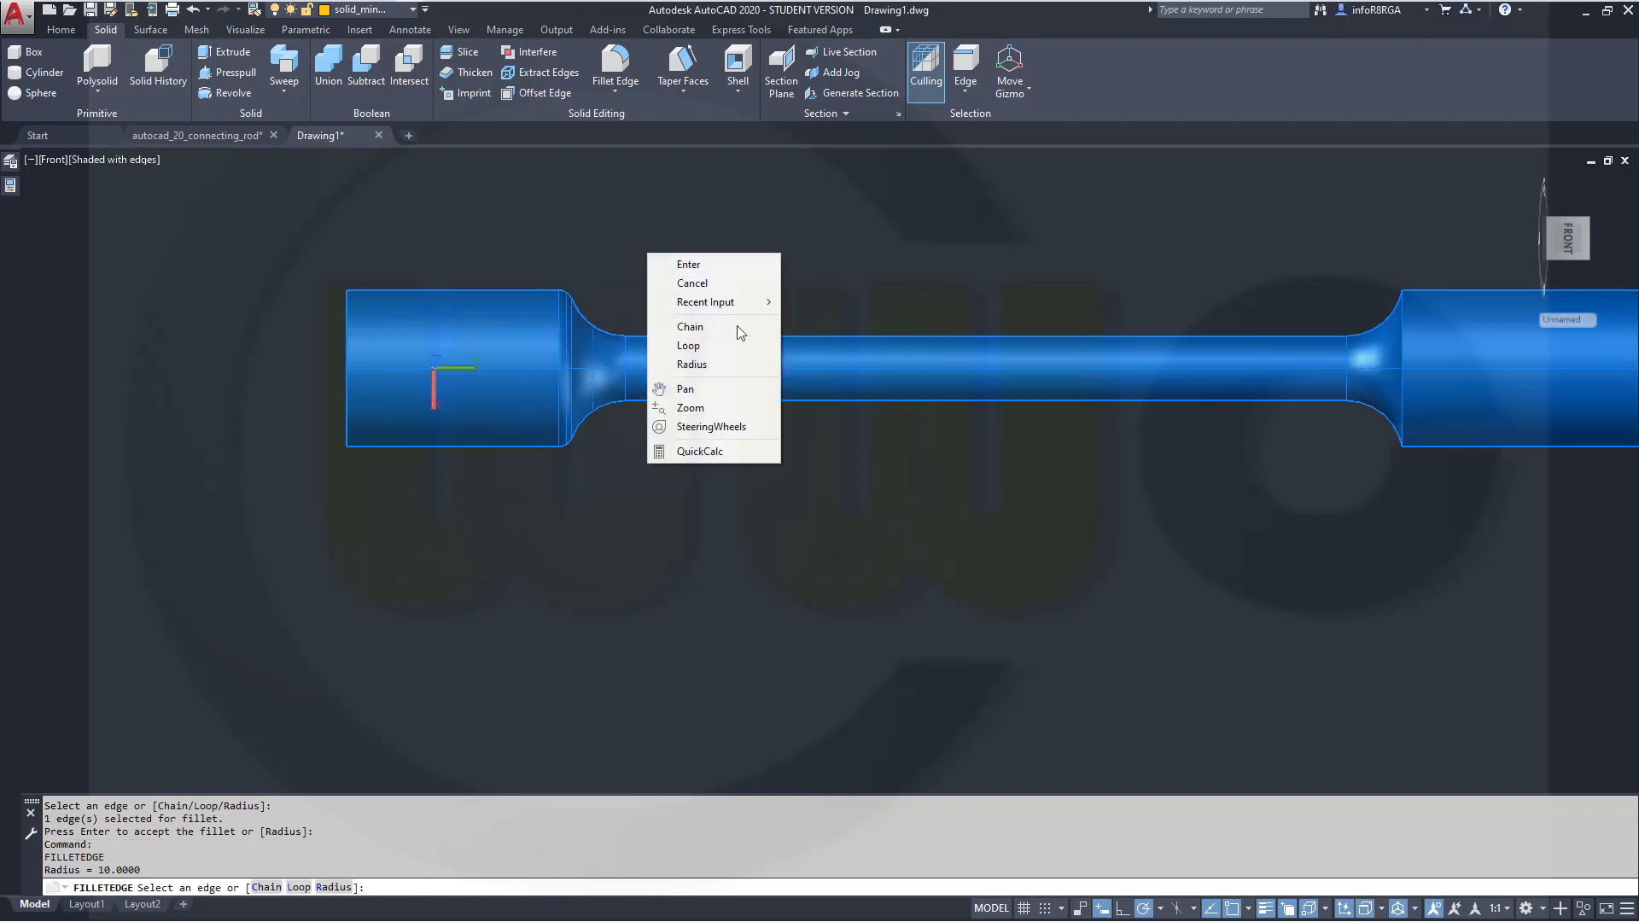
pyautogui.click(728, 363)
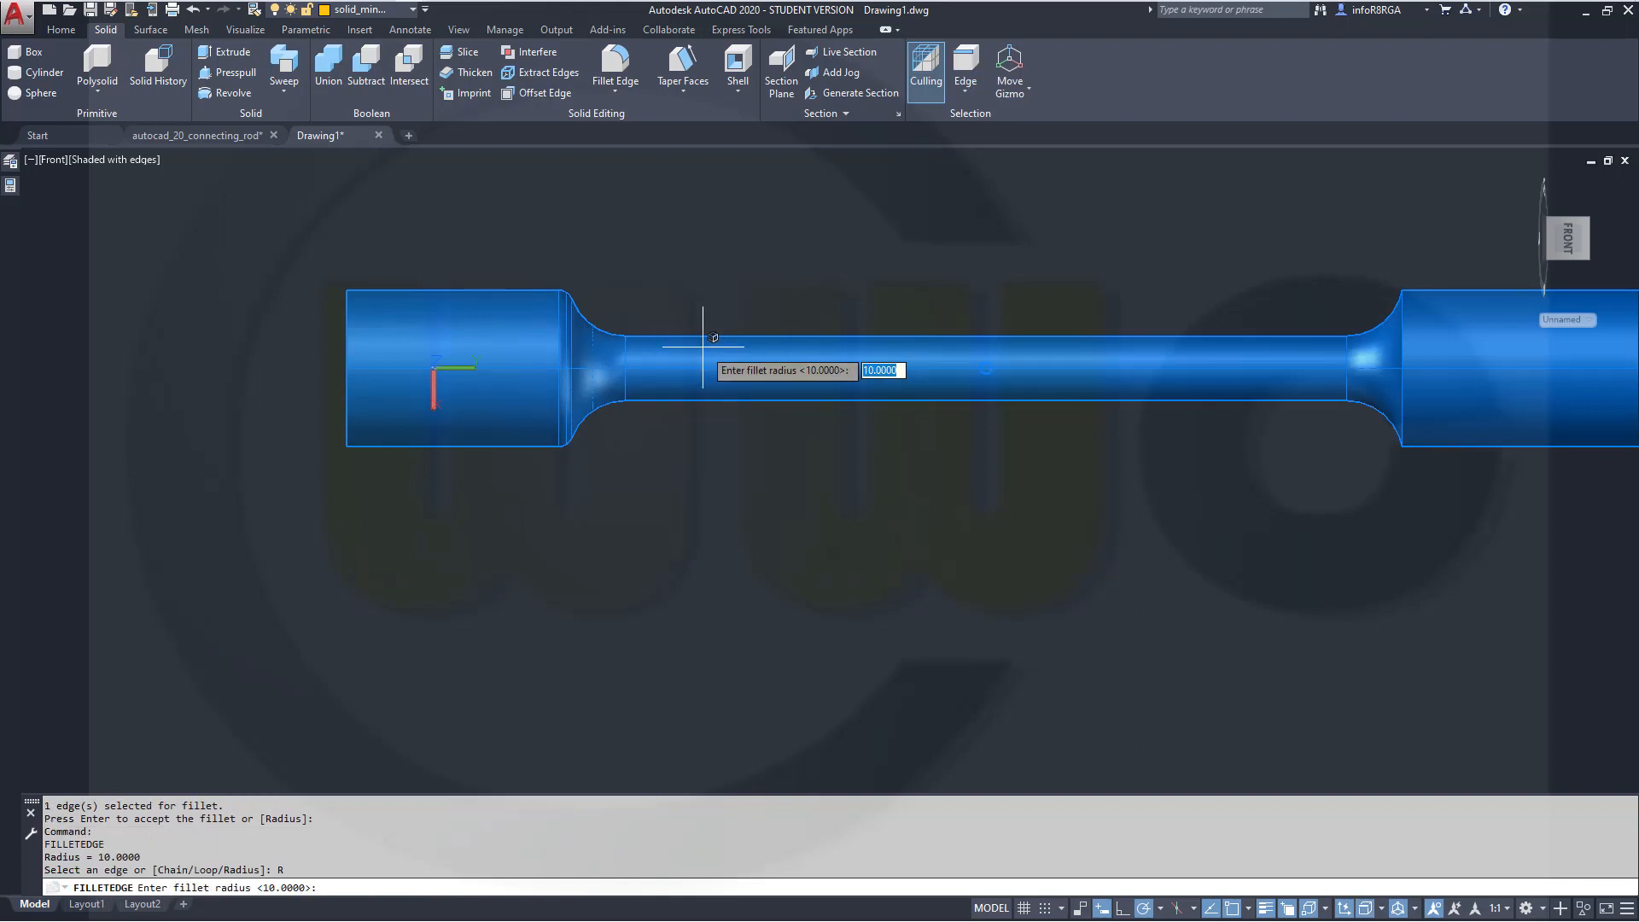
pyautogui.write('55')
pyautogui.press('Return')
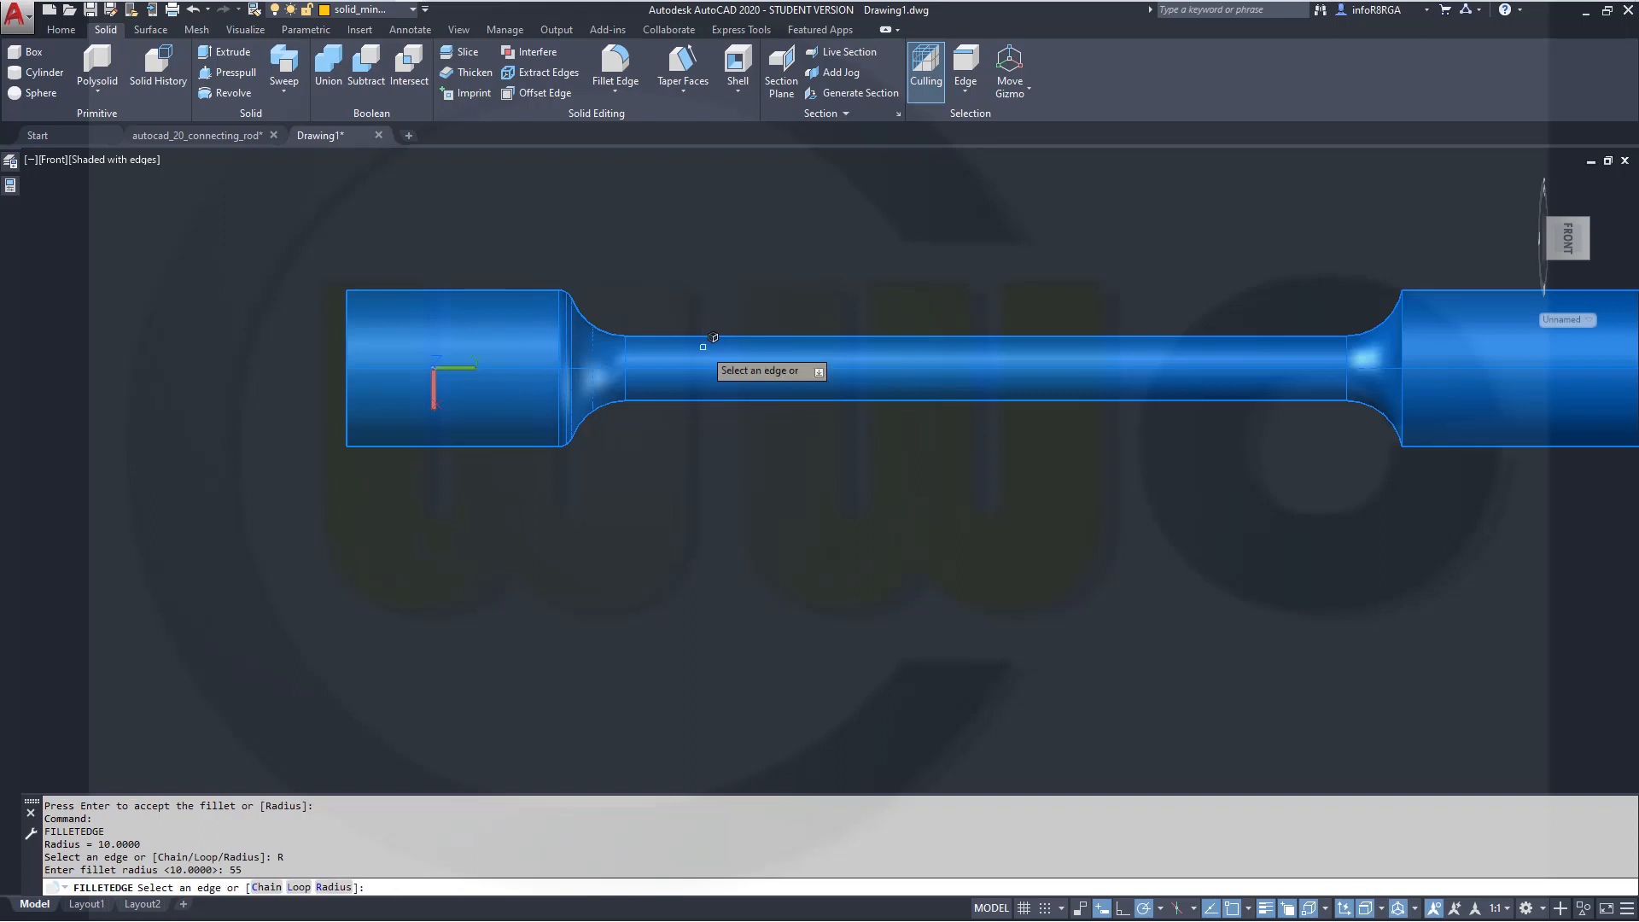
pyautogui.click(346, 368)
pyautogui.press('Return')
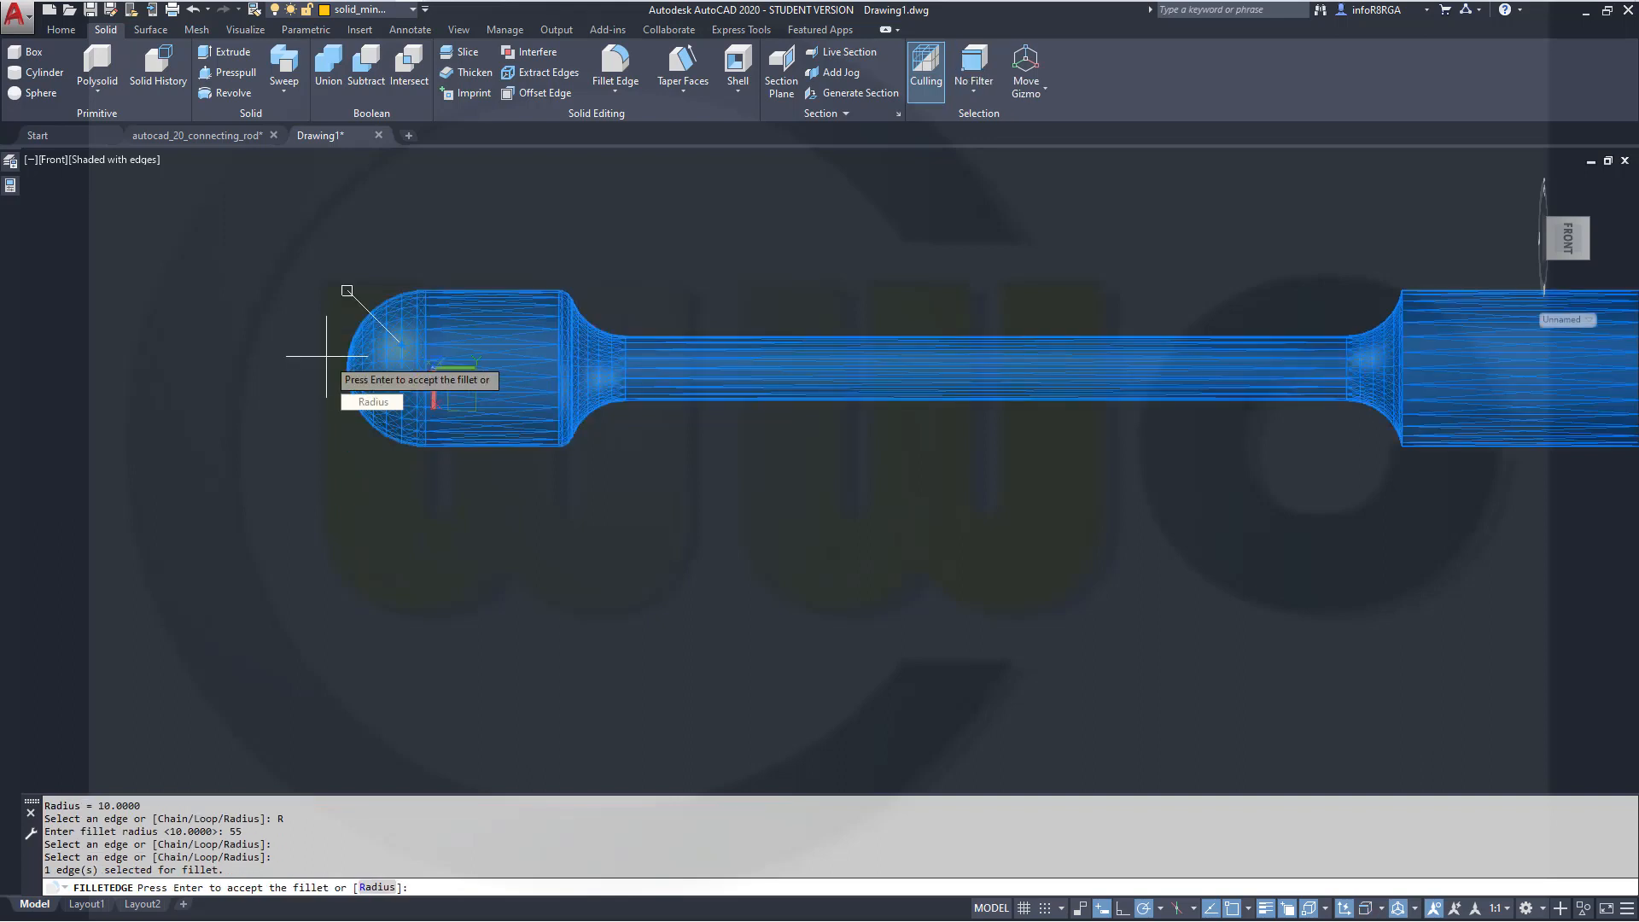
pyautogui.press('Return')
# Undo the rounded end fillet and redo it
pyautogui.scroll(2, 1080, 303)
pyautogui.hotkey('ctrl', 'z')
pyautogui.hotkey('ctrl', 'z')
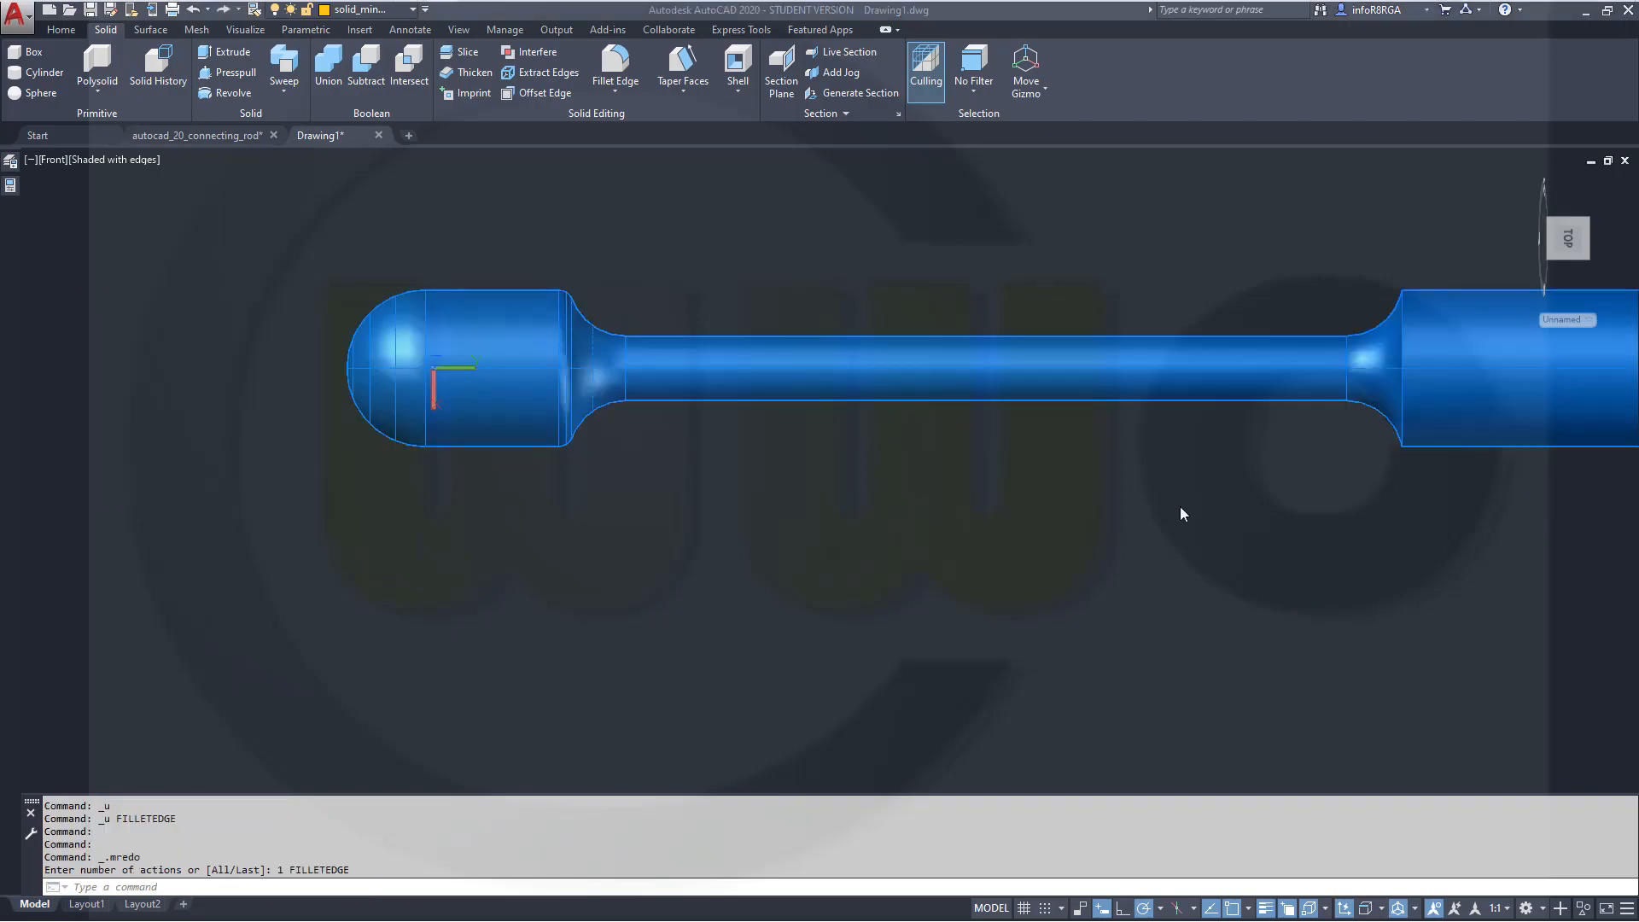
pyautogui.hotkey('ctrl', 'y')
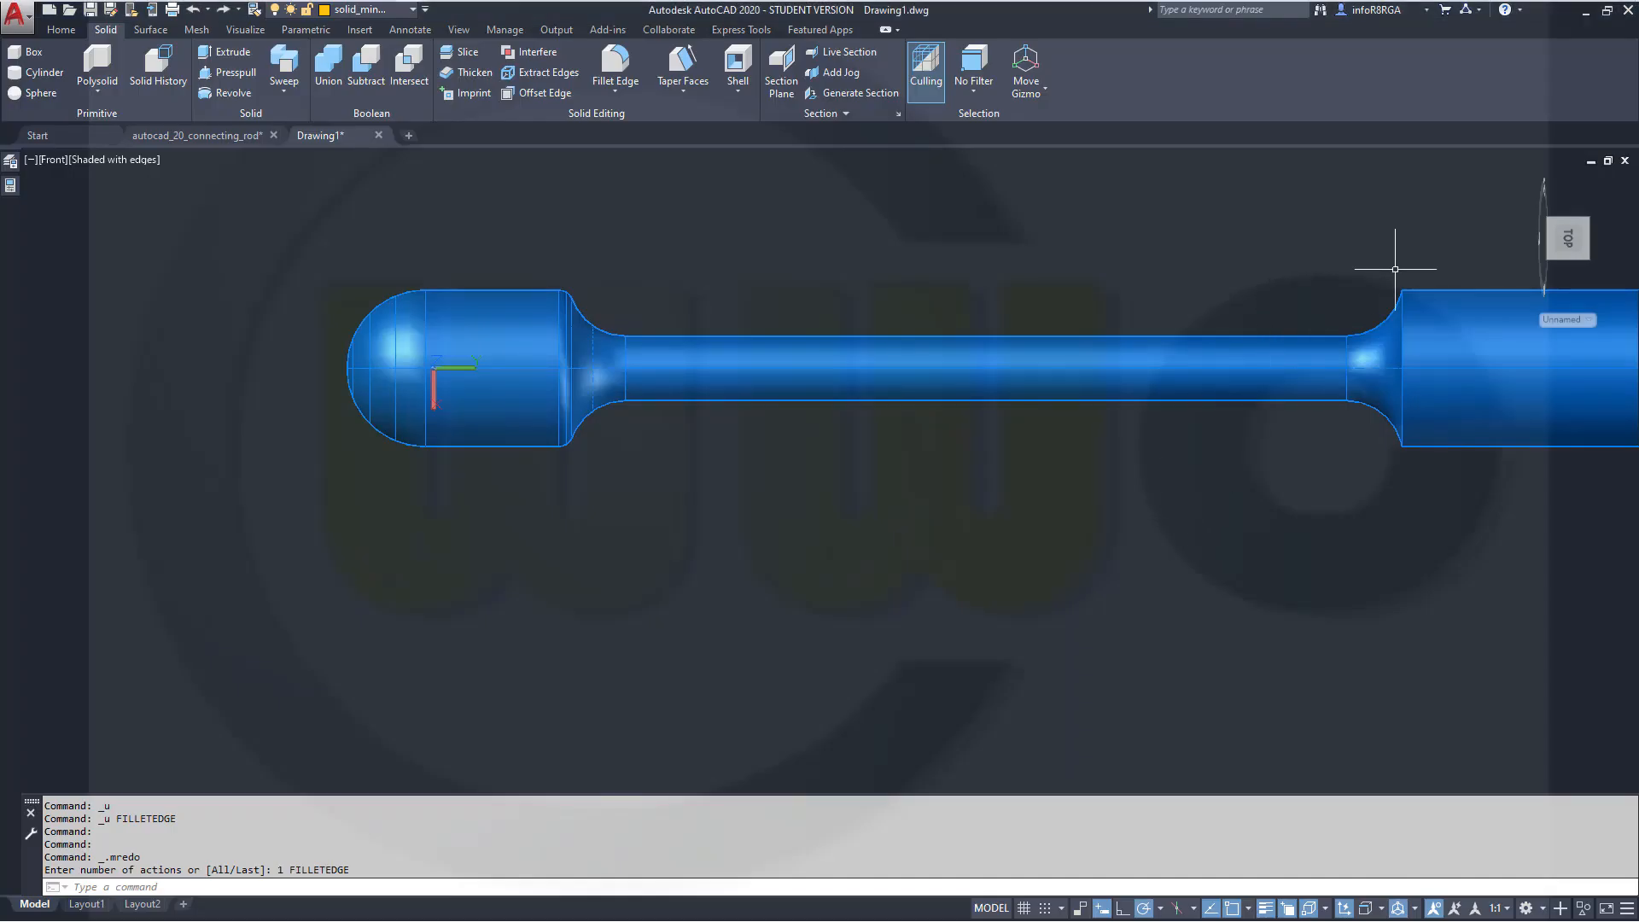
# Make the sketches layer the current layer
pyautogui.moveTo(1383, 249); pyautogui.dragTo(1101, 301, button='middle')
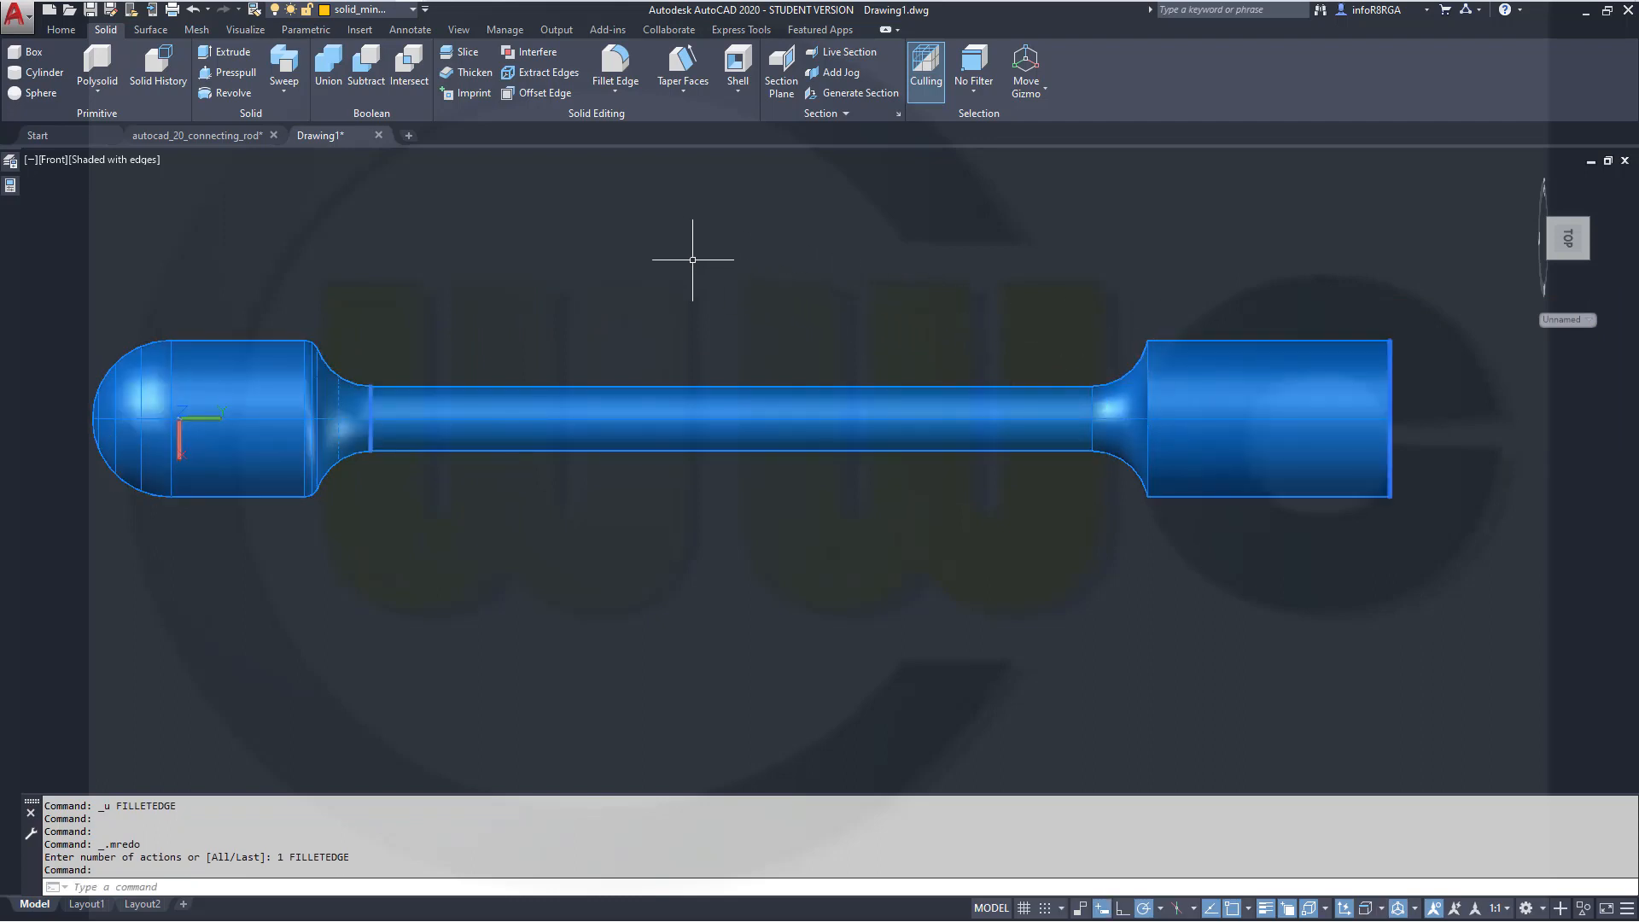
pyautogui.click(616, 91)
pyautogui.click(413, 10)
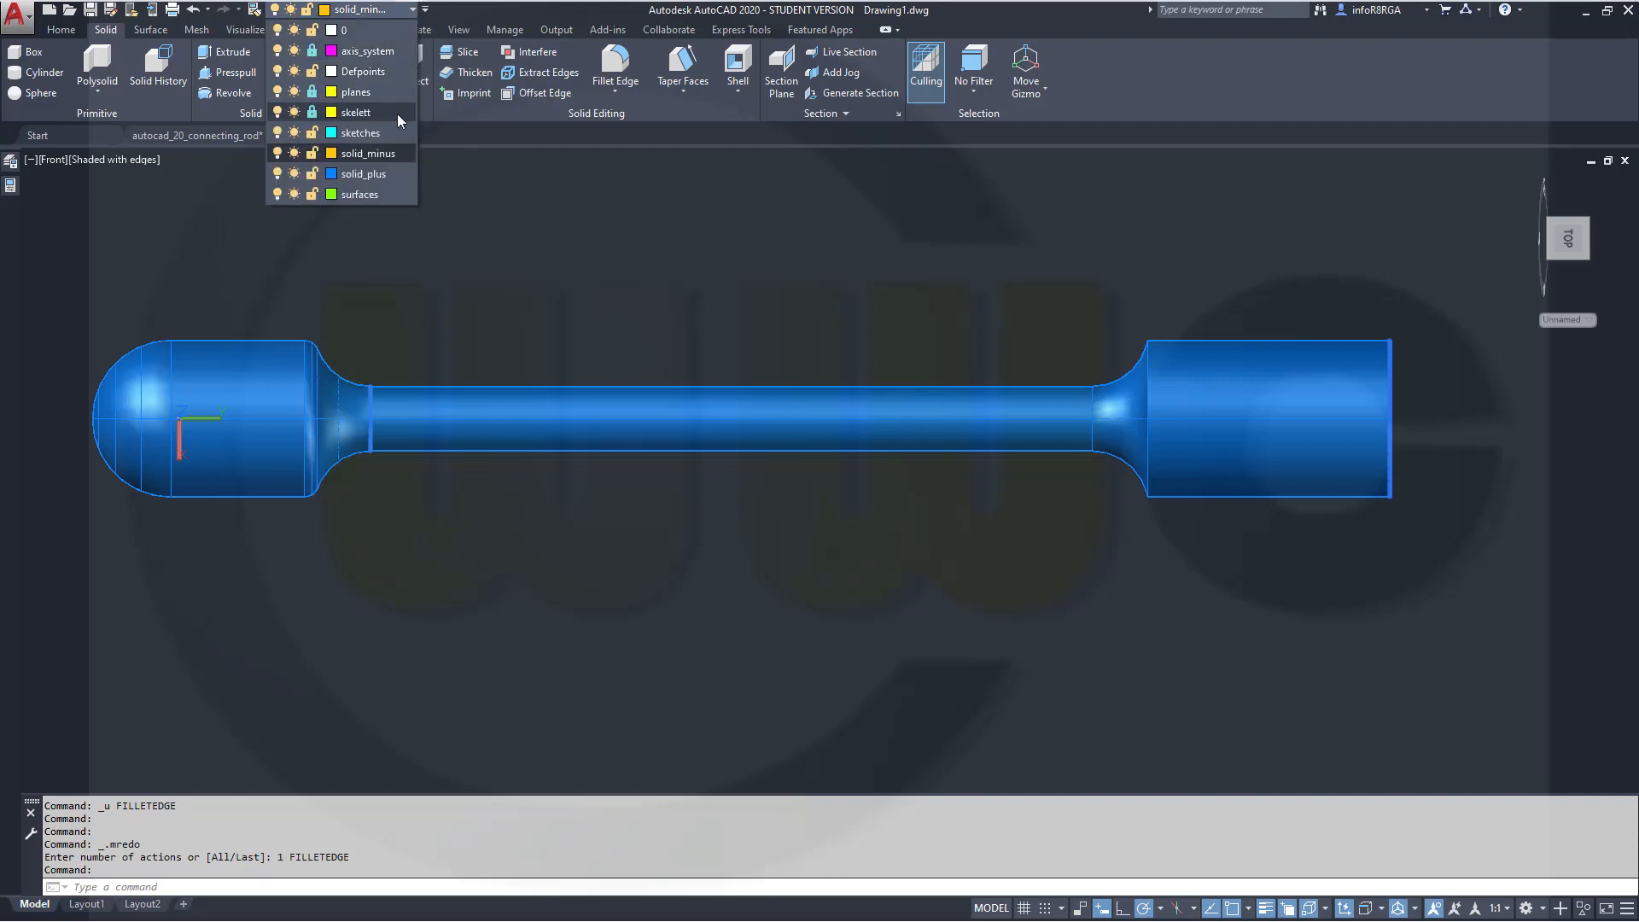
pyautogui.click(402, 133)
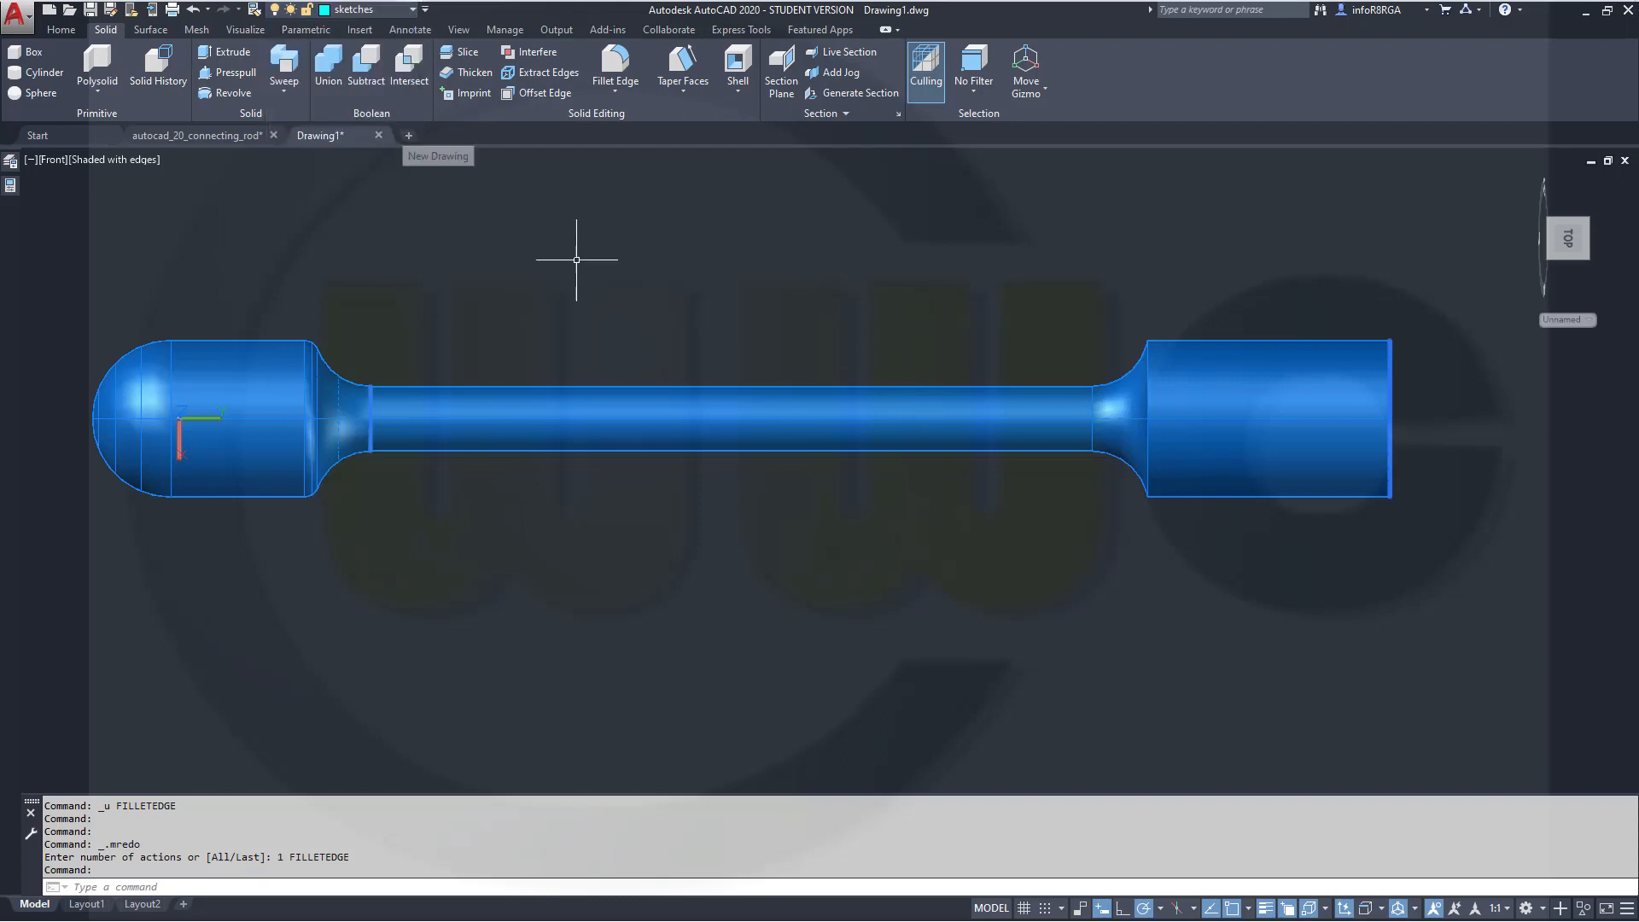
# Hide the connecting rod solid
pyautogui.click(1584, 912)
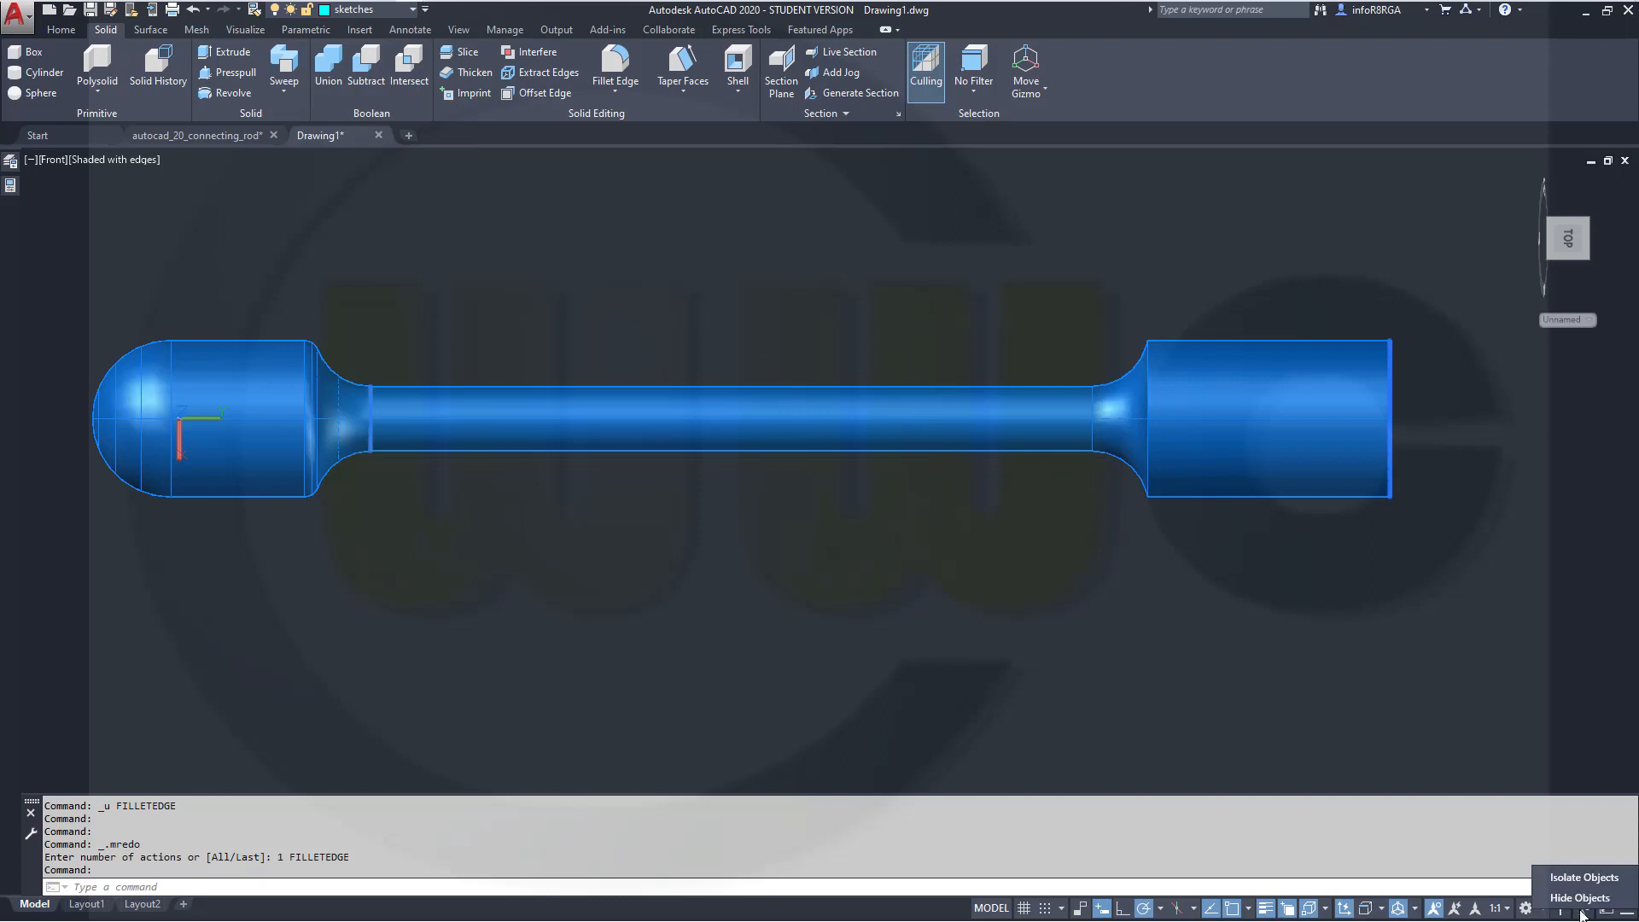
pyautogui.click(1577, 899)
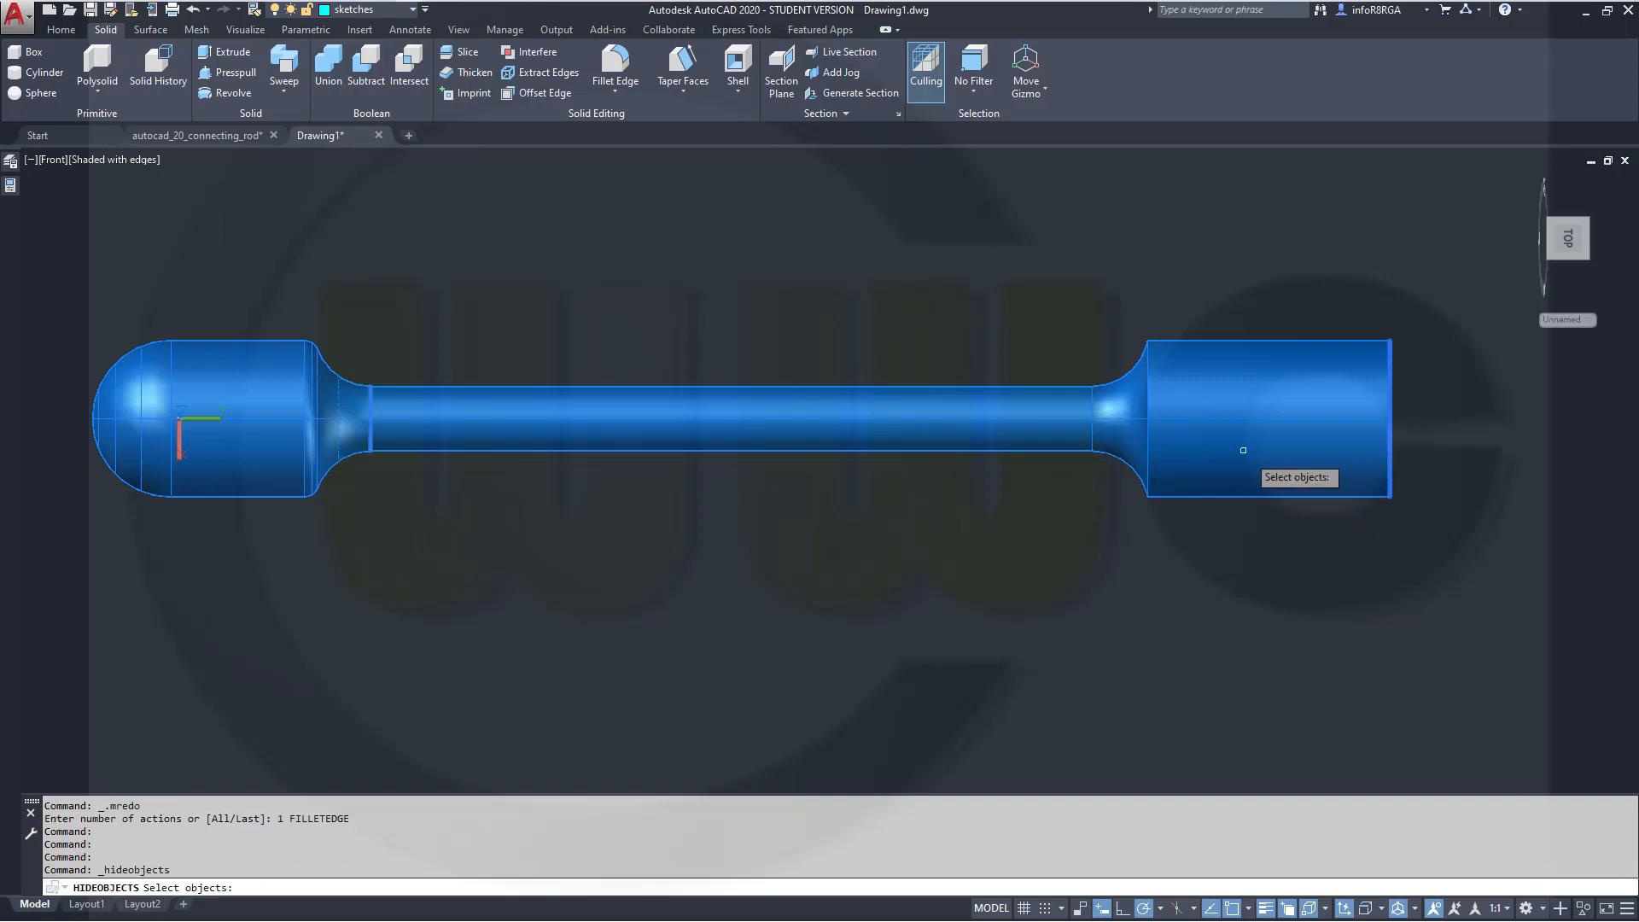
pyautogui.click(1220, 445)
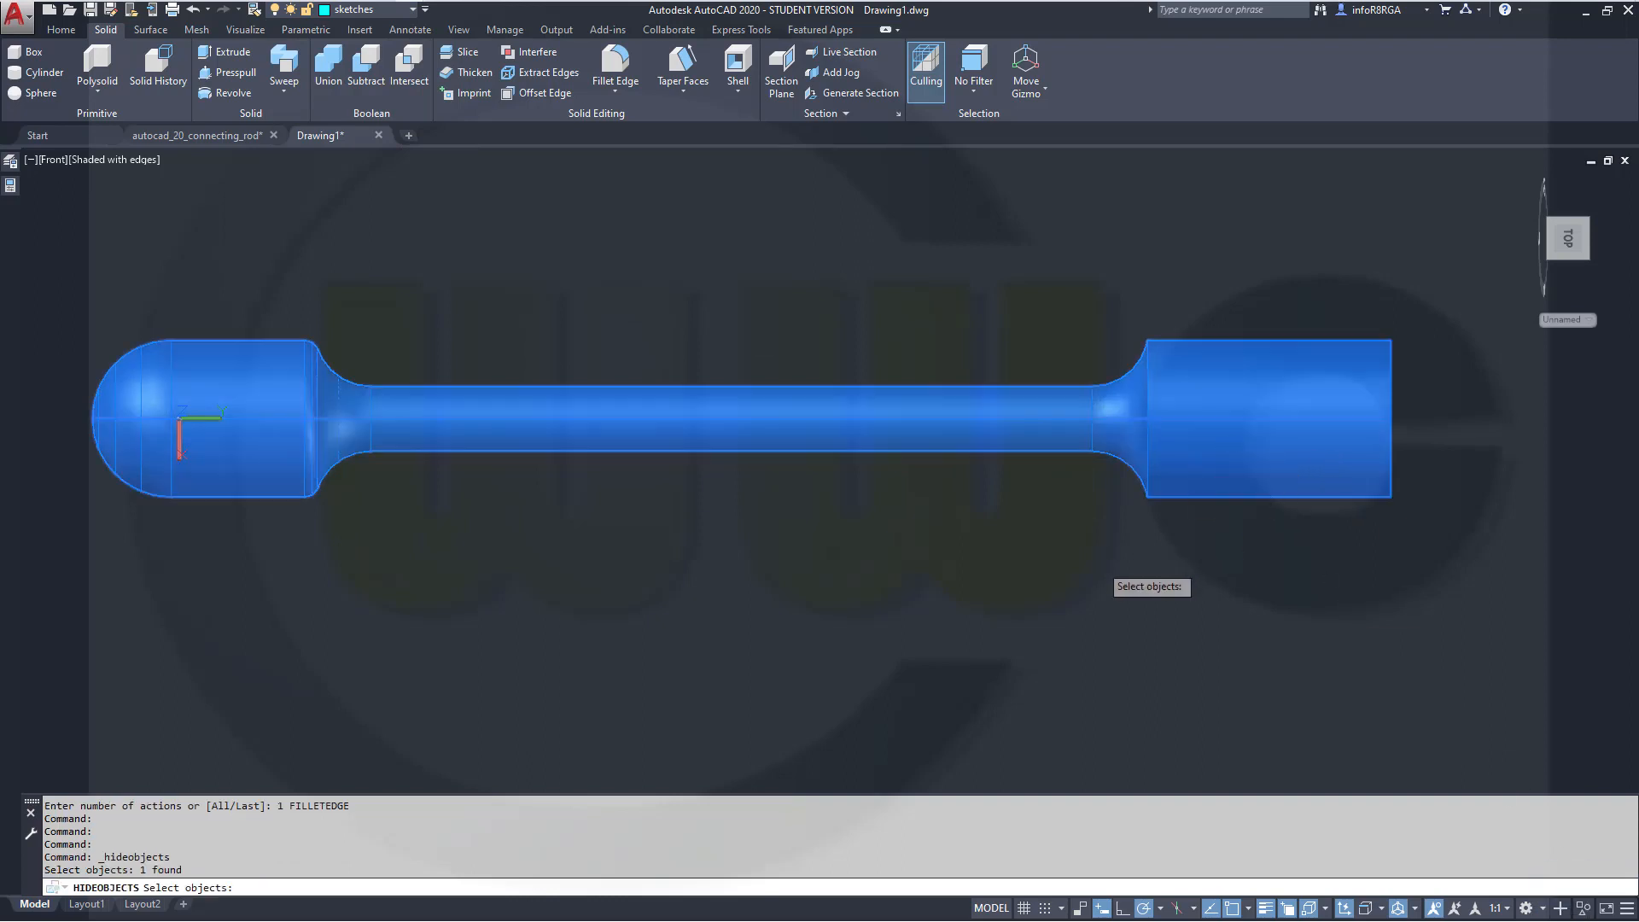
pyautogui.press('Return')
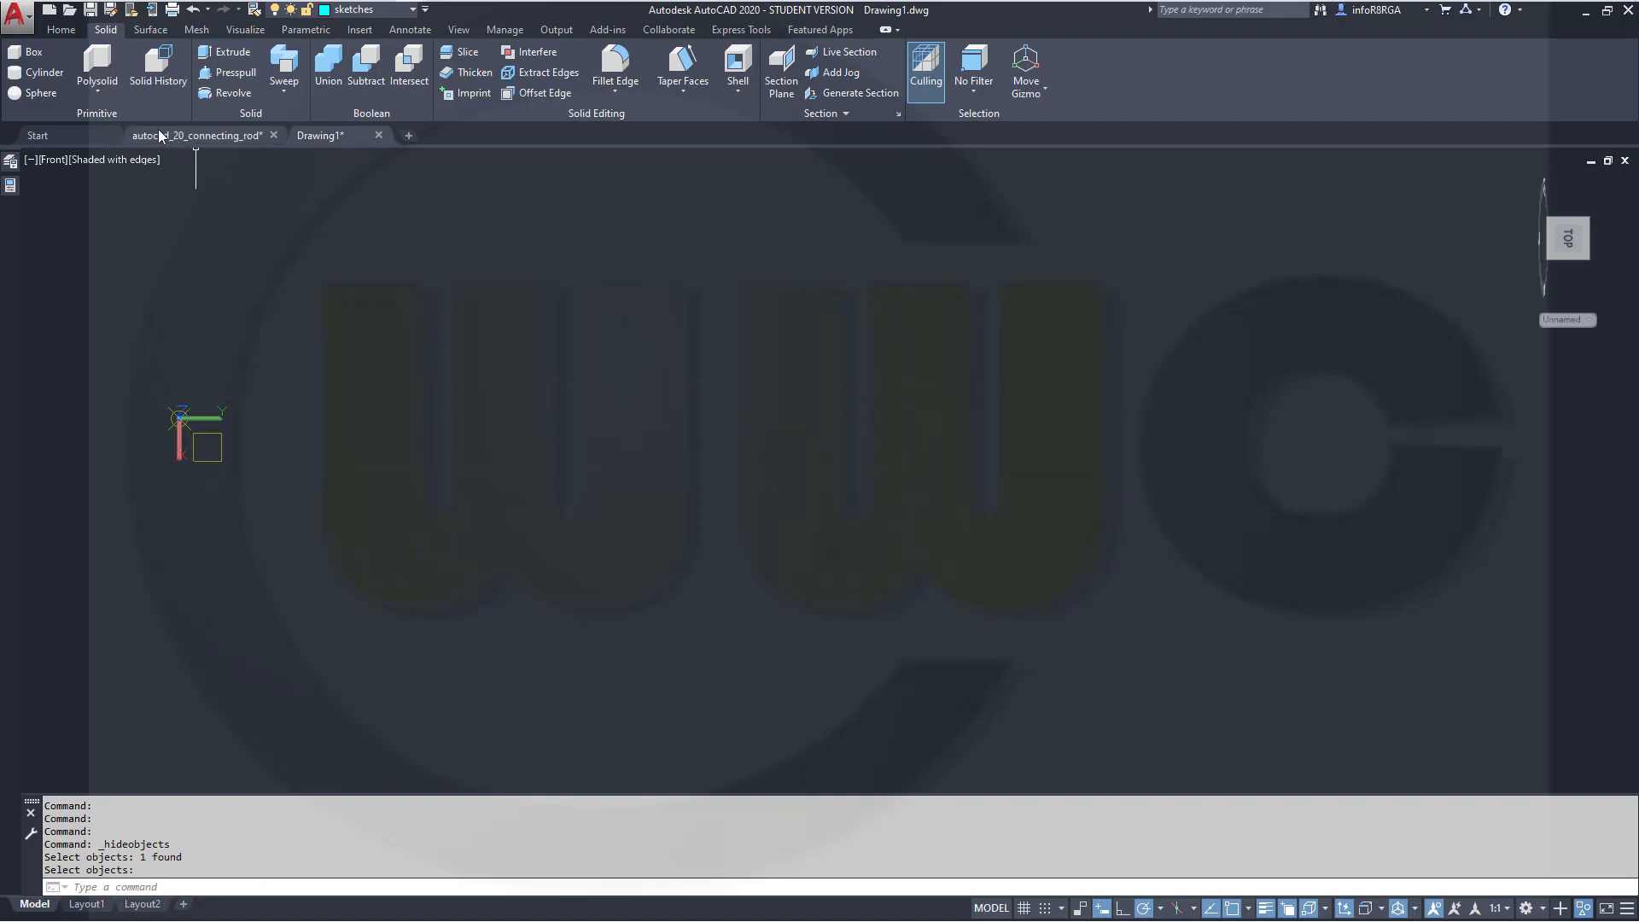
pyautogui.click(61, 30)
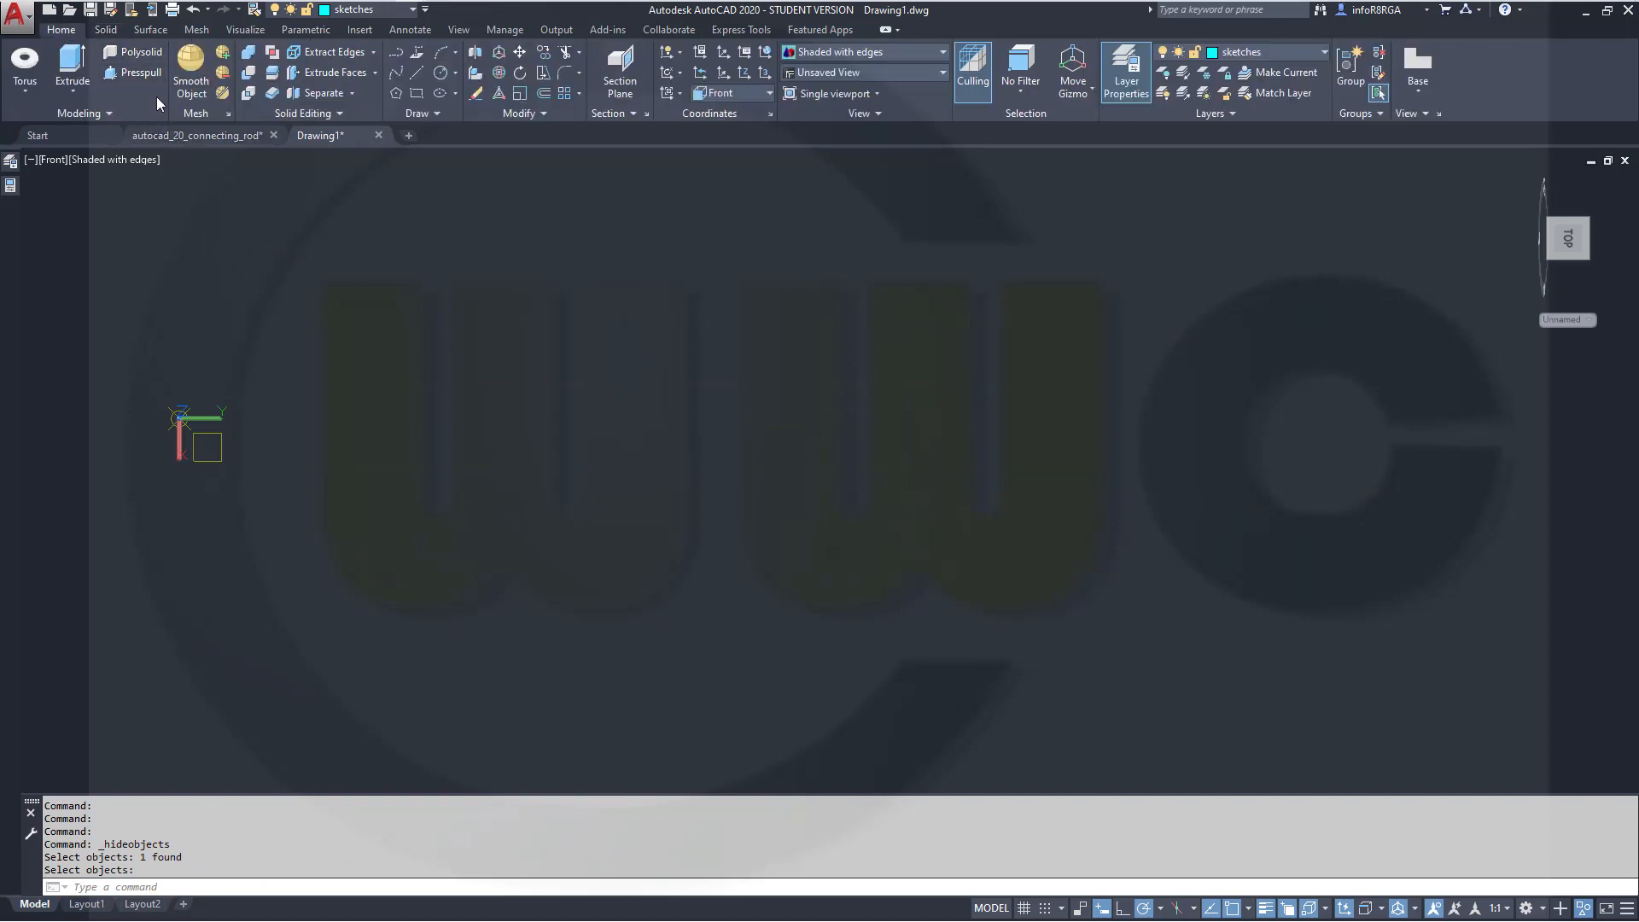
pyautogui.click(416, 92)
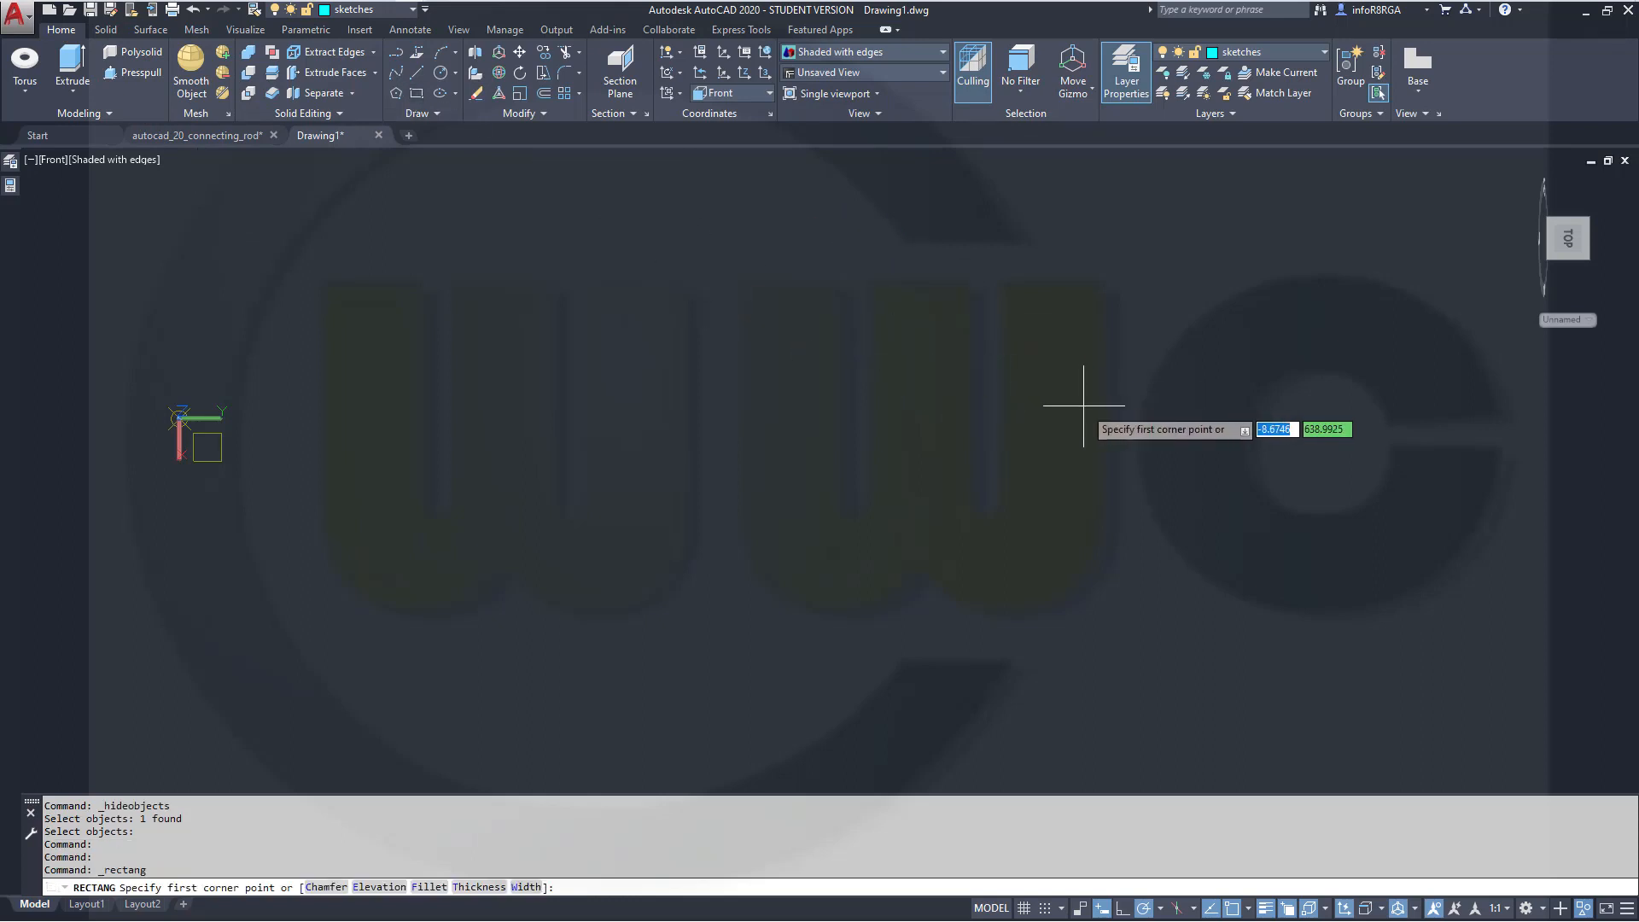
pyautogui.write('0')
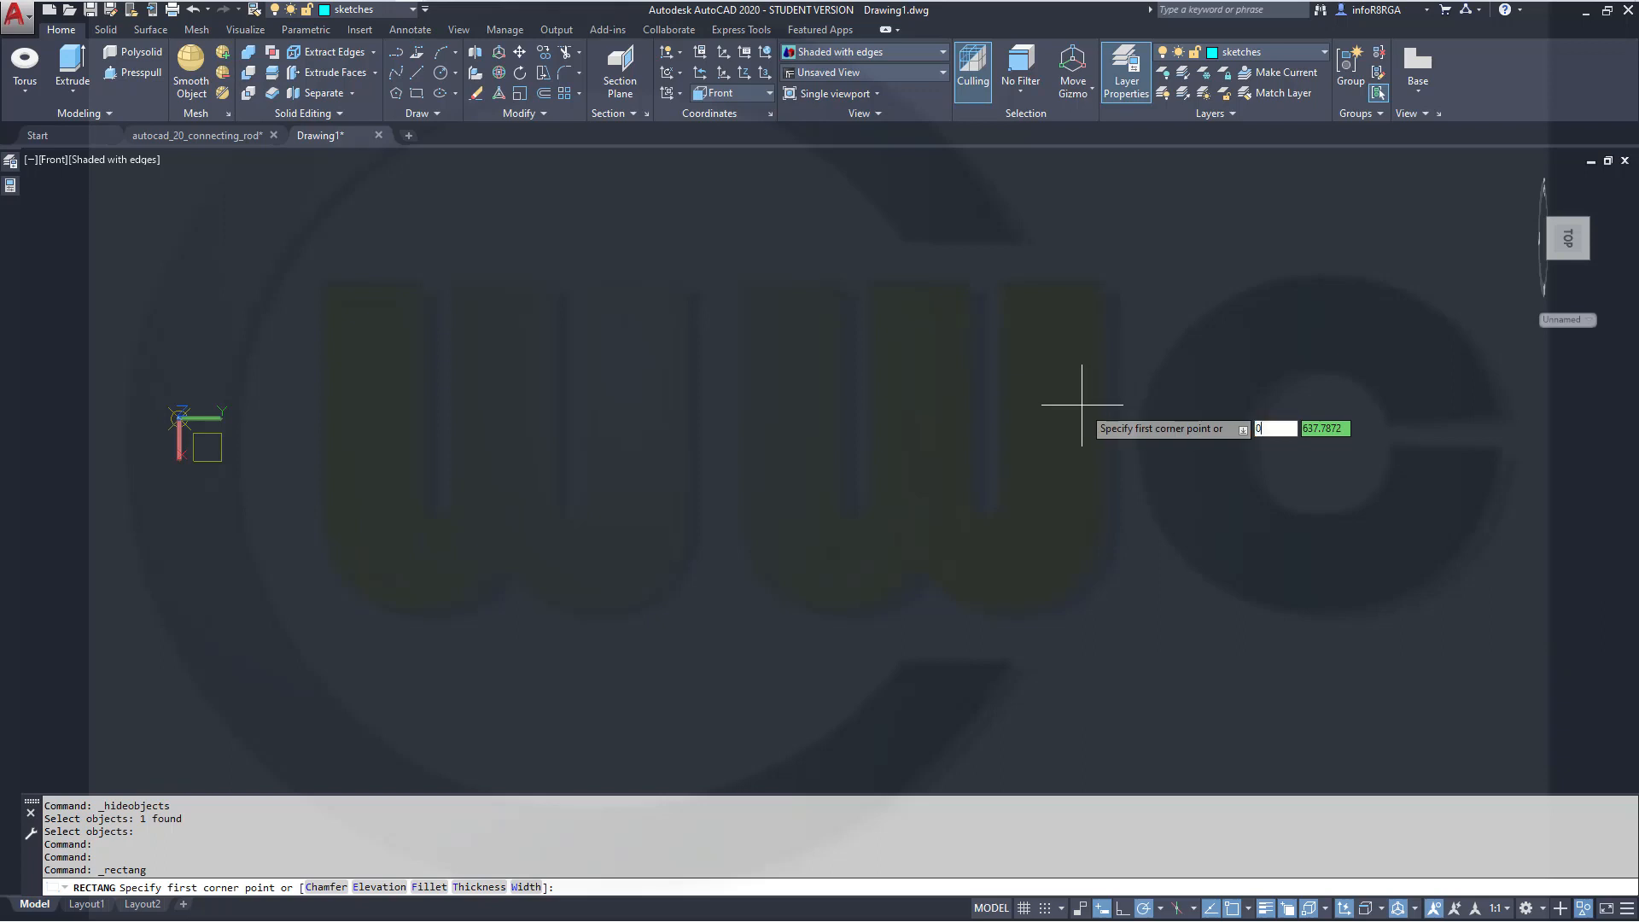
pyautogui.press('Tab')
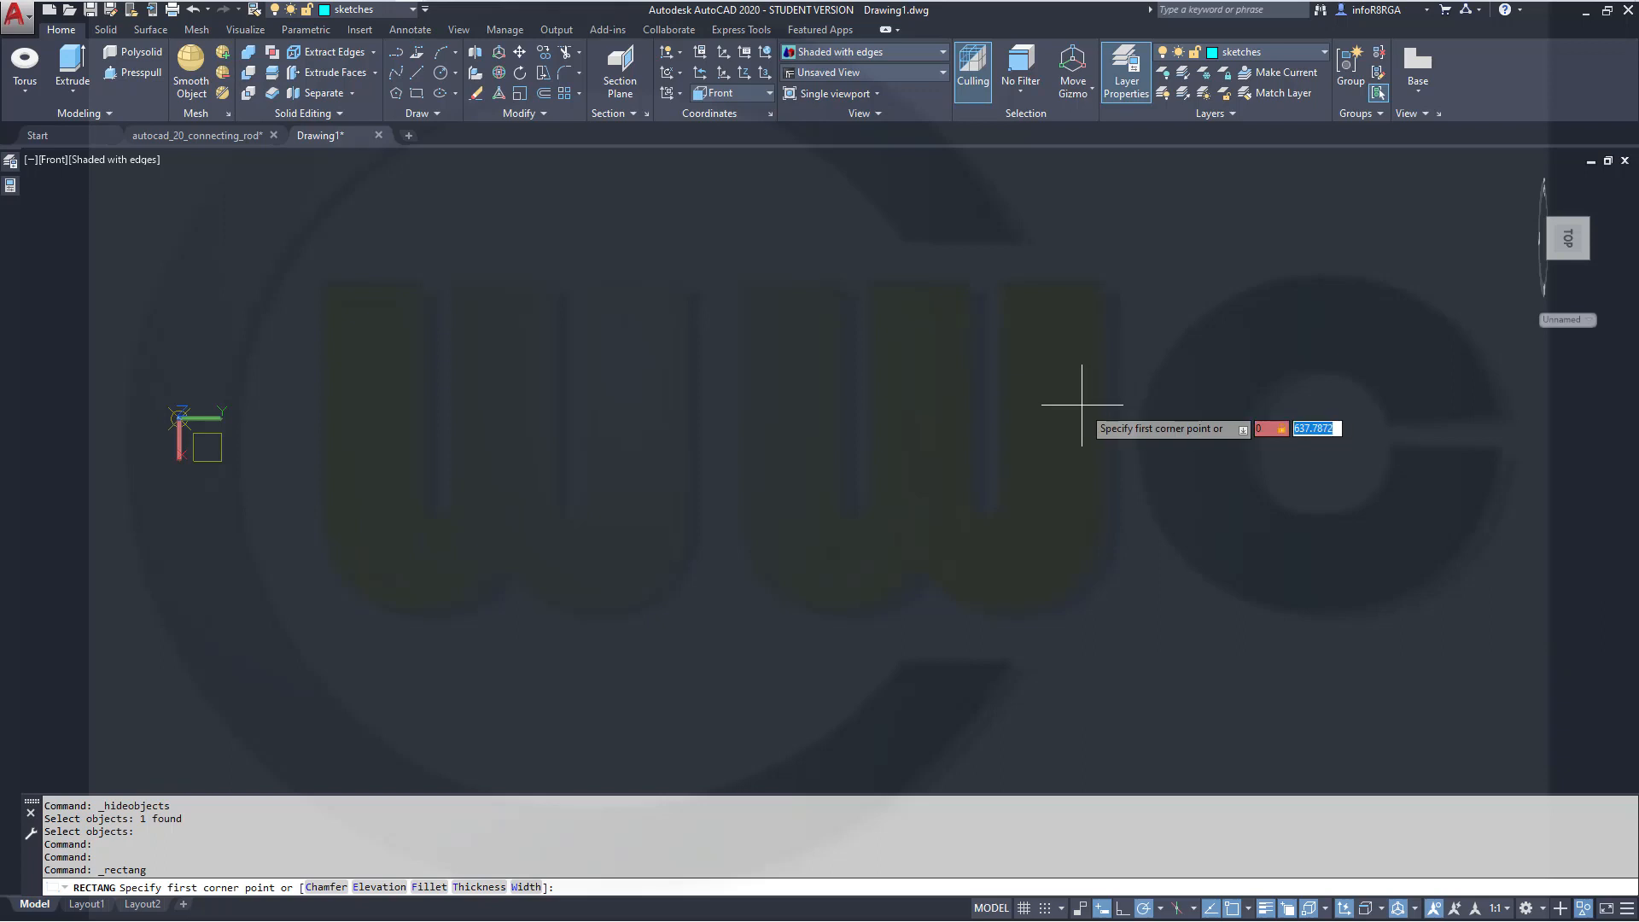
pyautogui.write('750')
pyautogui.press('Return')
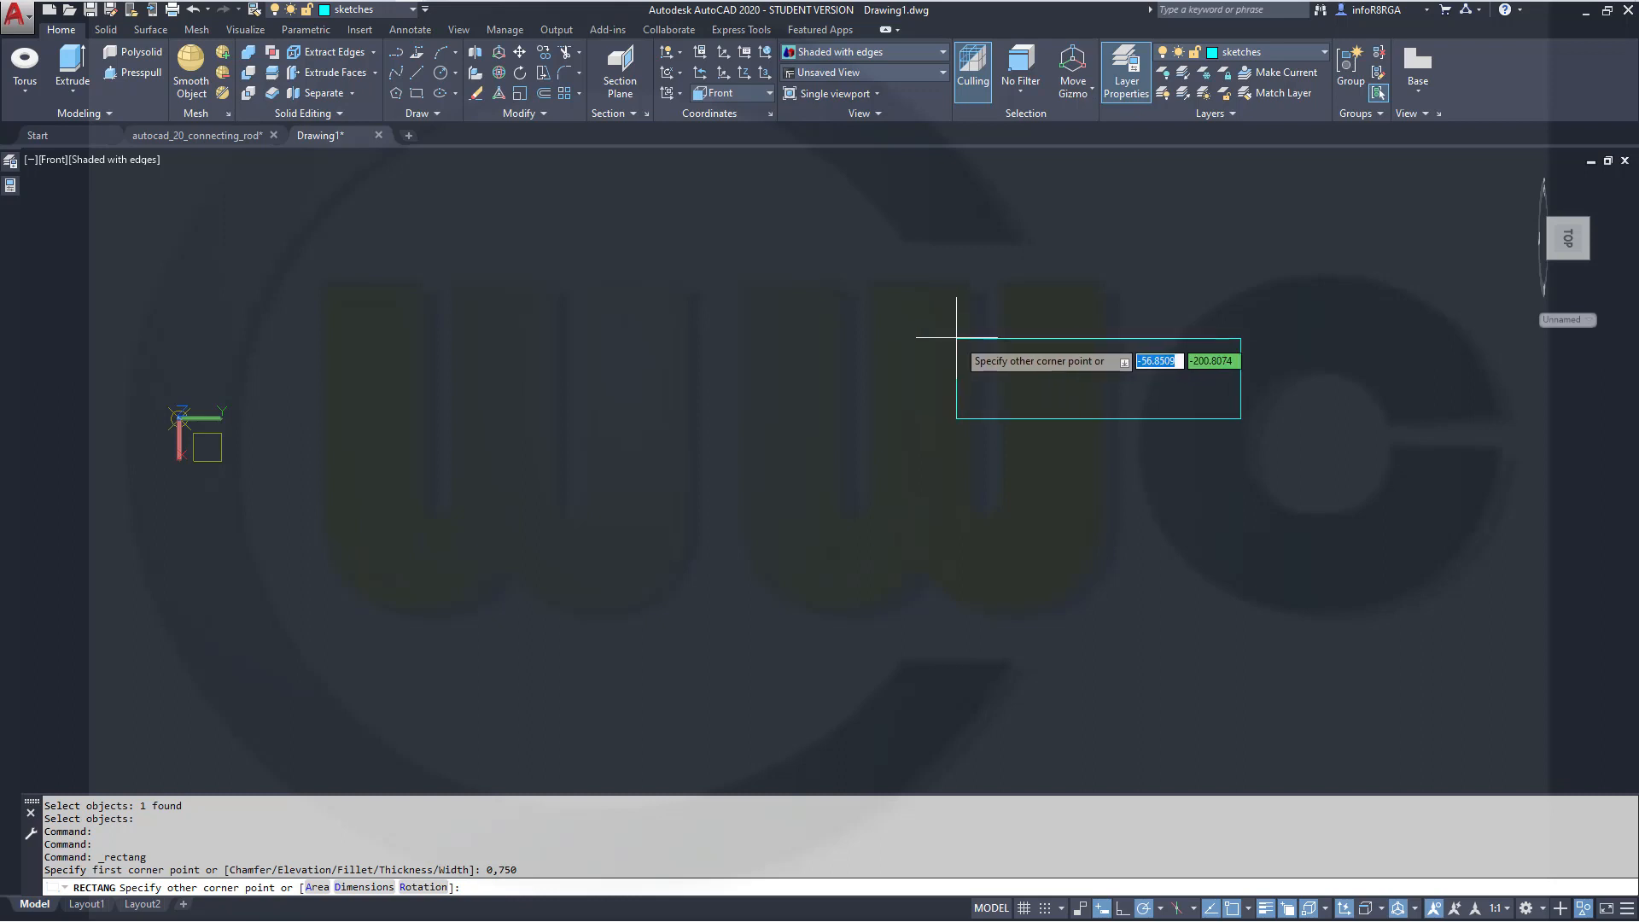
pyautogui.write('-1')
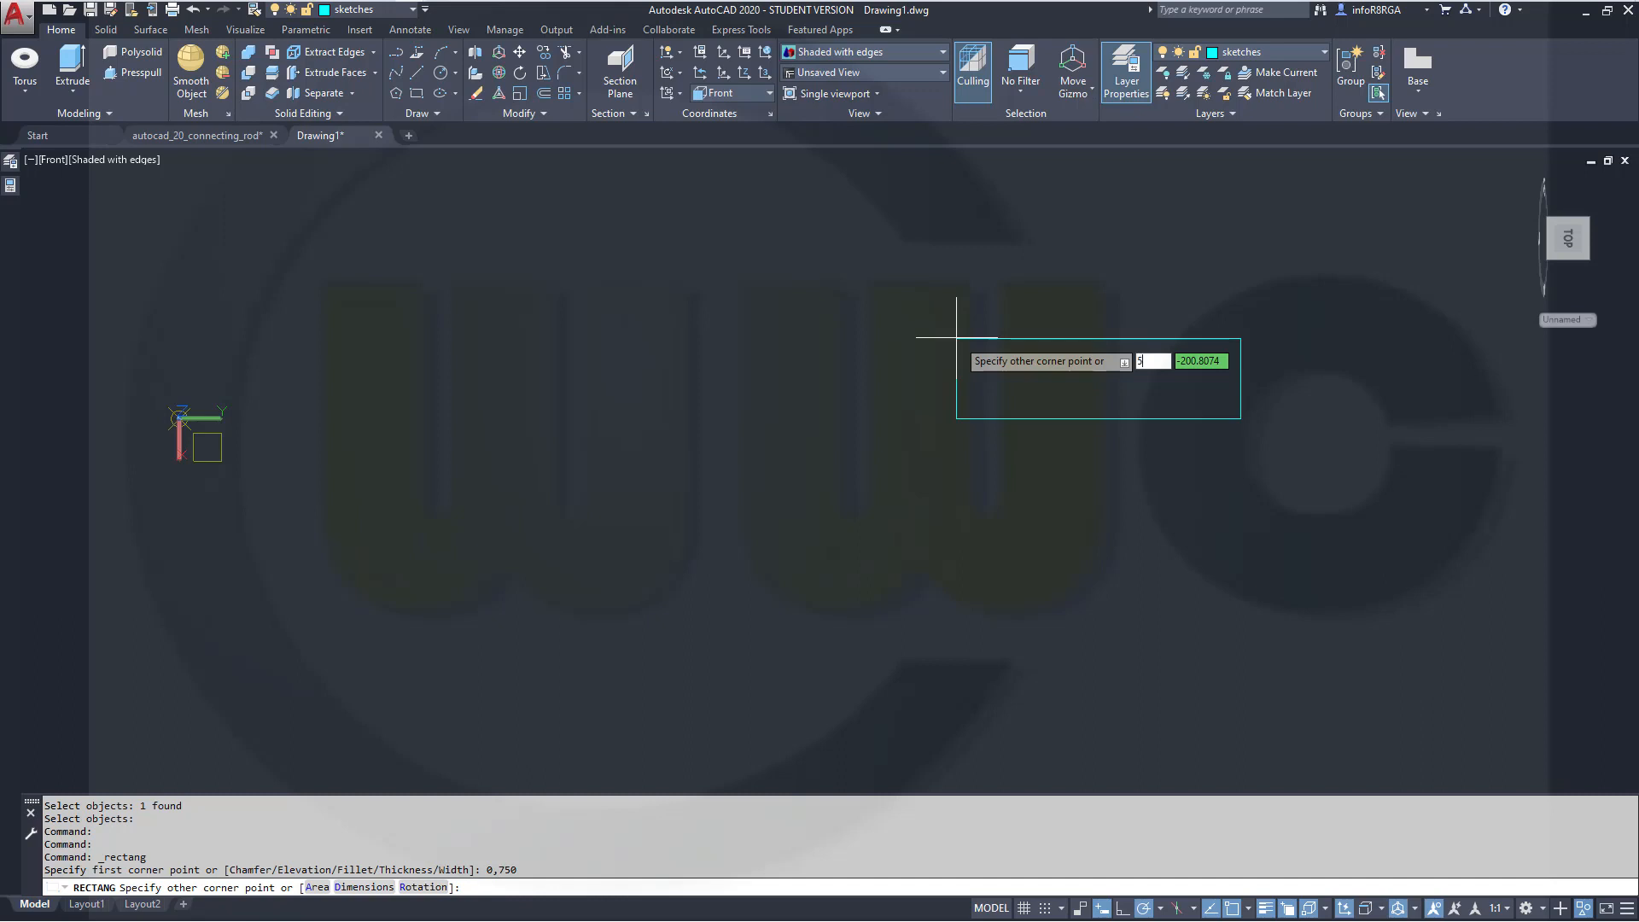
pyautogui.press('Tab')
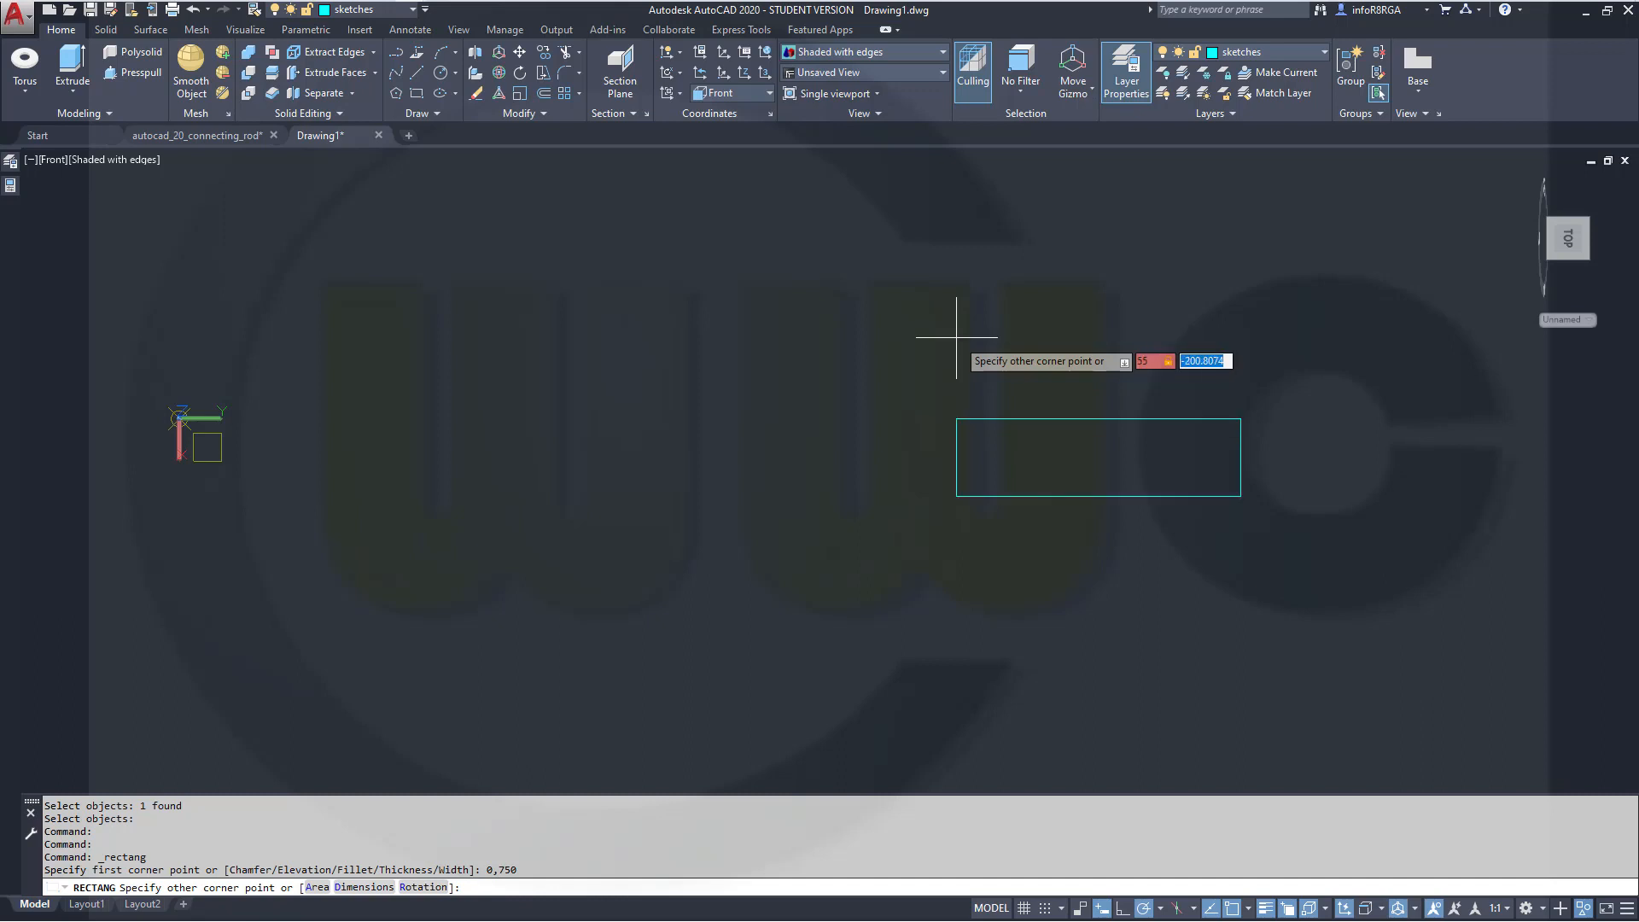
pyautogui.write('-105')
pyautogui.press('Return')
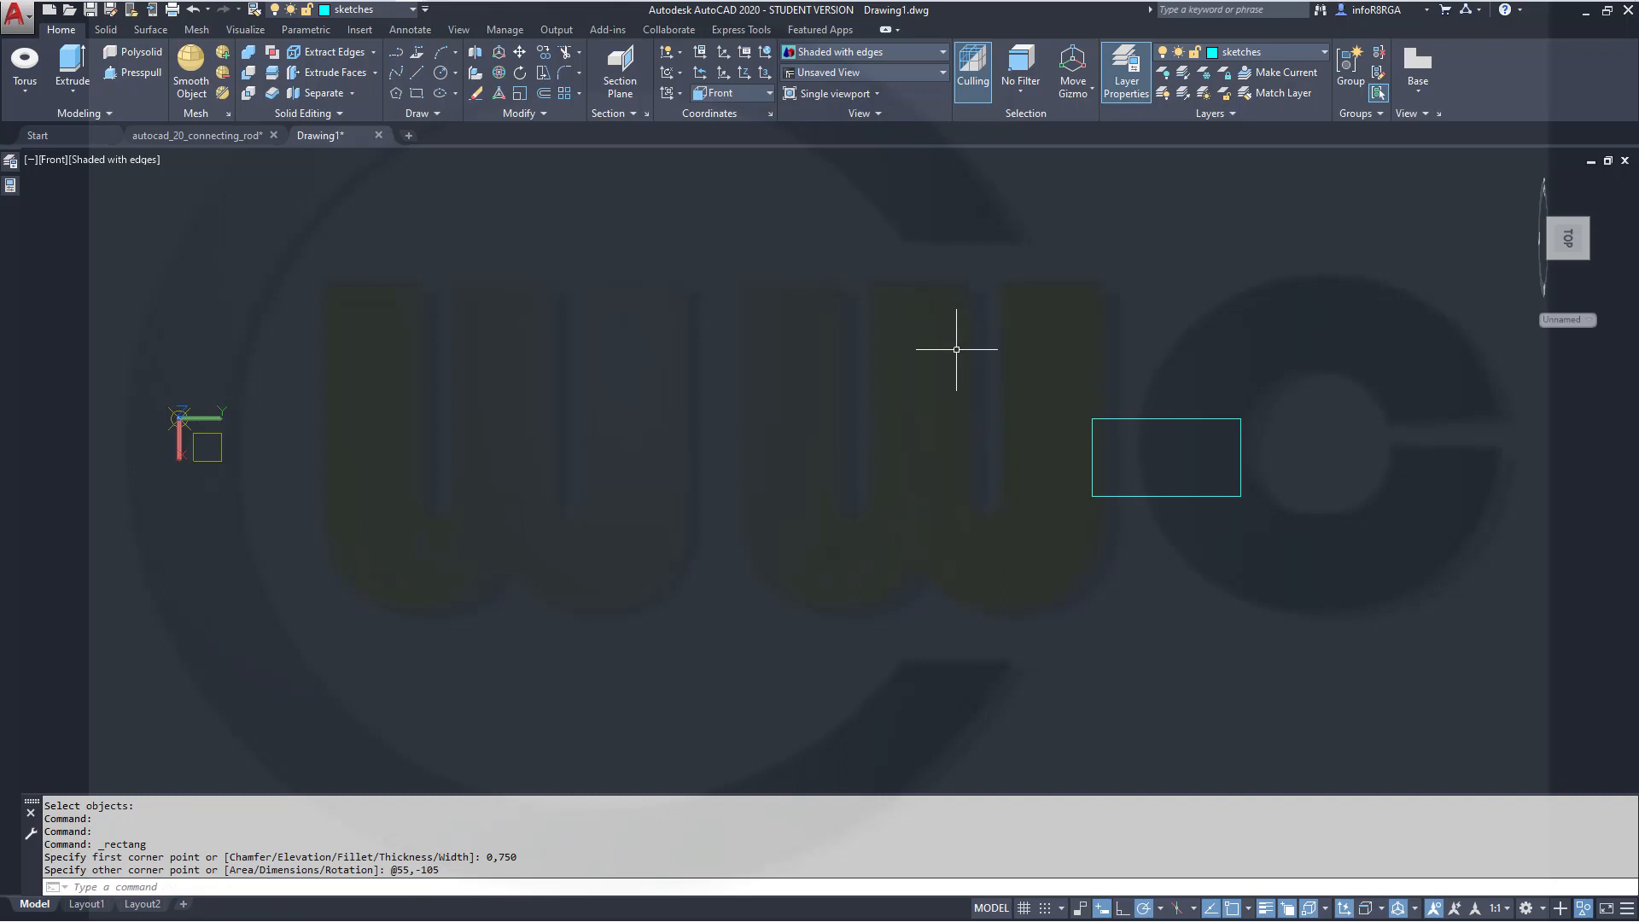
# Draw a circle centred at 62.5,645 with a radius of 40
pyautogui.scroll(2, 1142, 468)
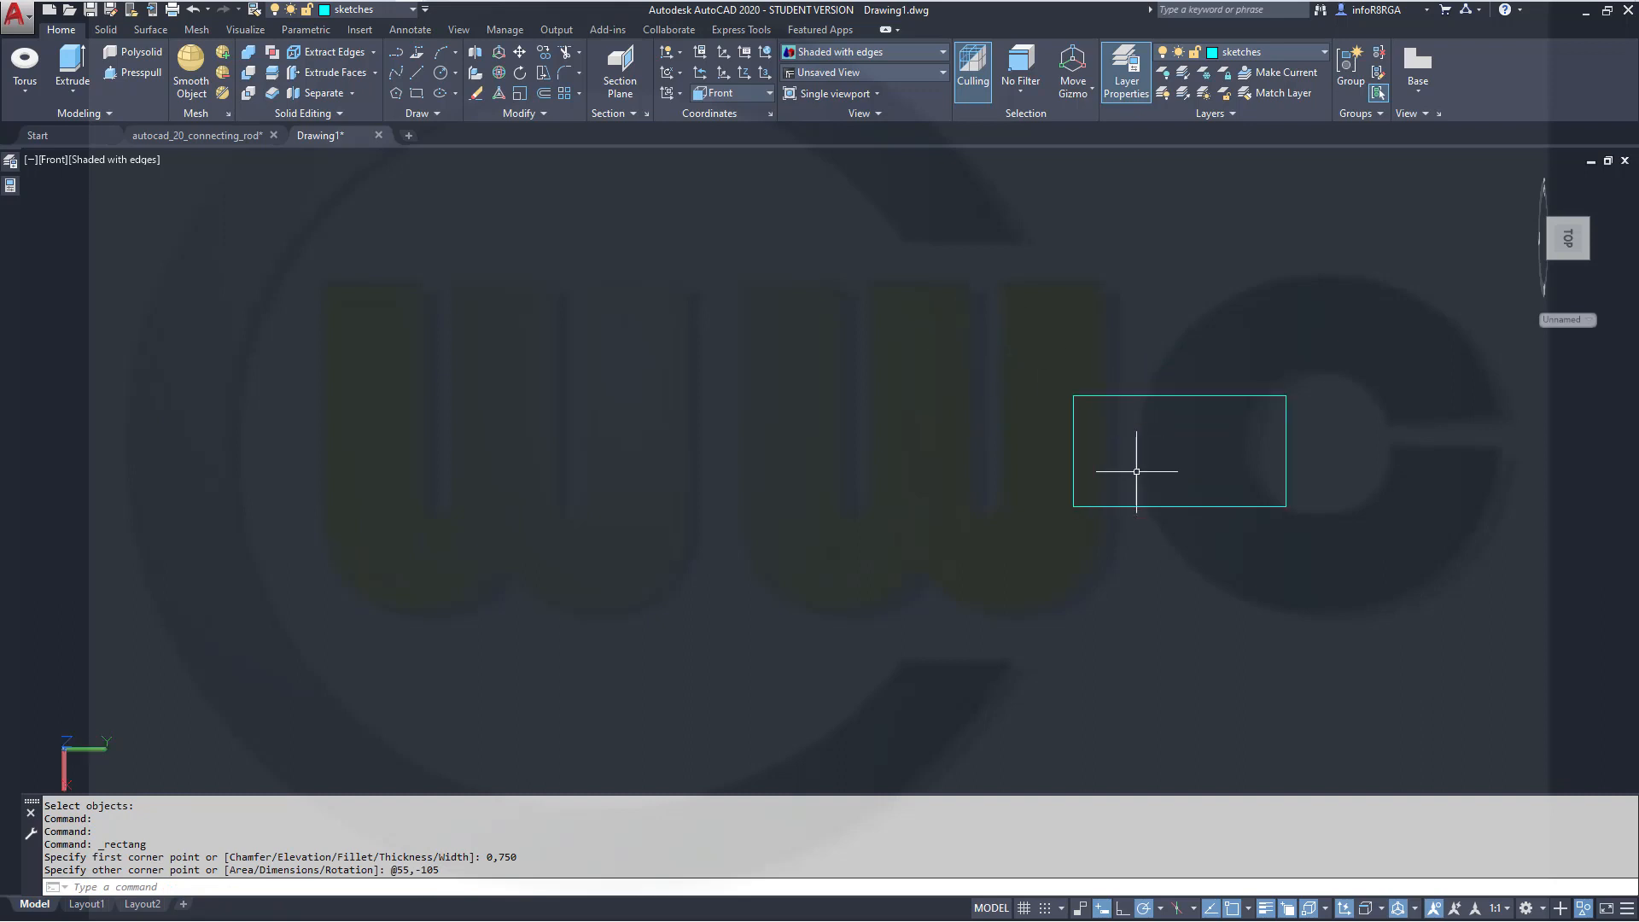
pyautogui.scroll(-4, 1144, 482)
pyautogui.scroll(3, 1091, 470)
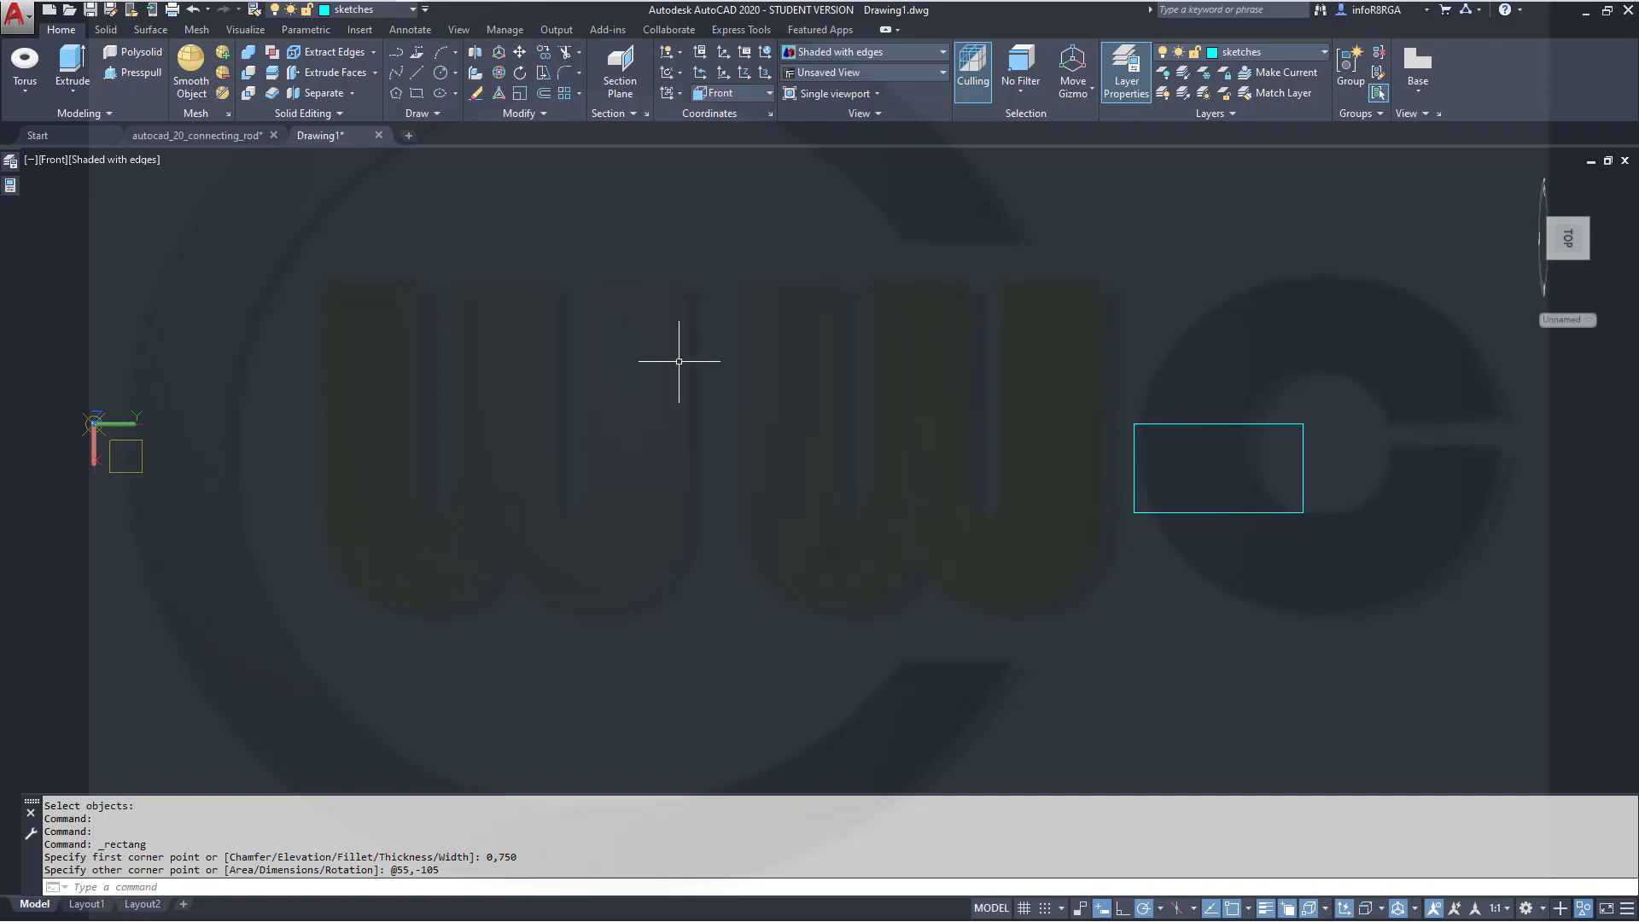
pyautogui.click(441, 73)
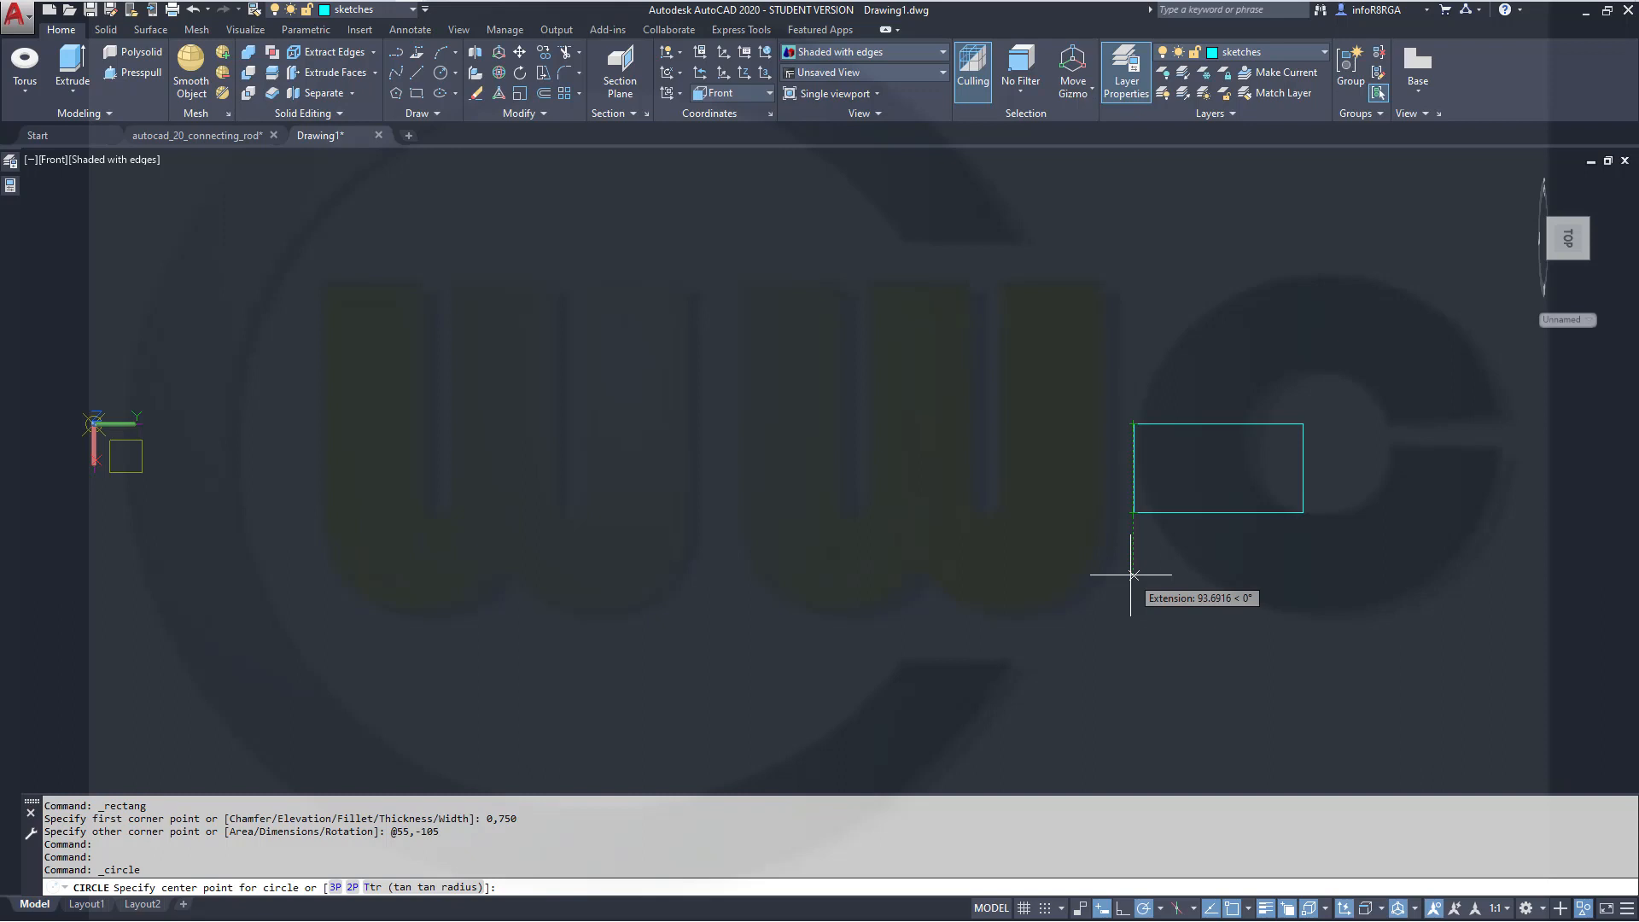
pyautogui.write('62.5')
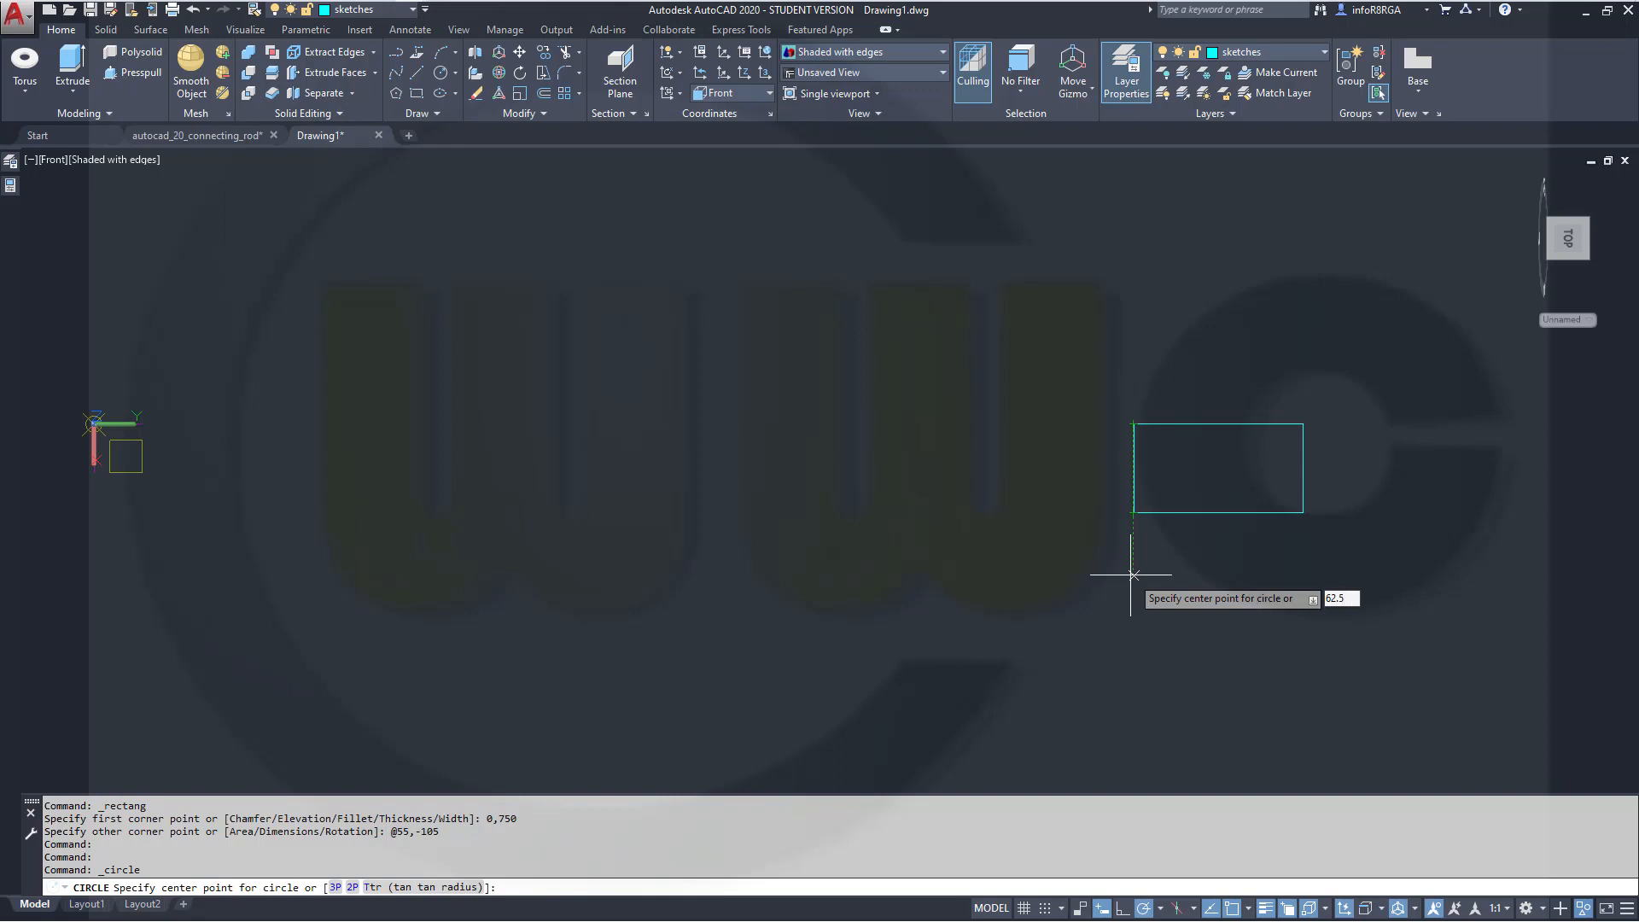
pyautogui.press('Tab')
pyautogui.write('6')
pyautogui.press('Return')
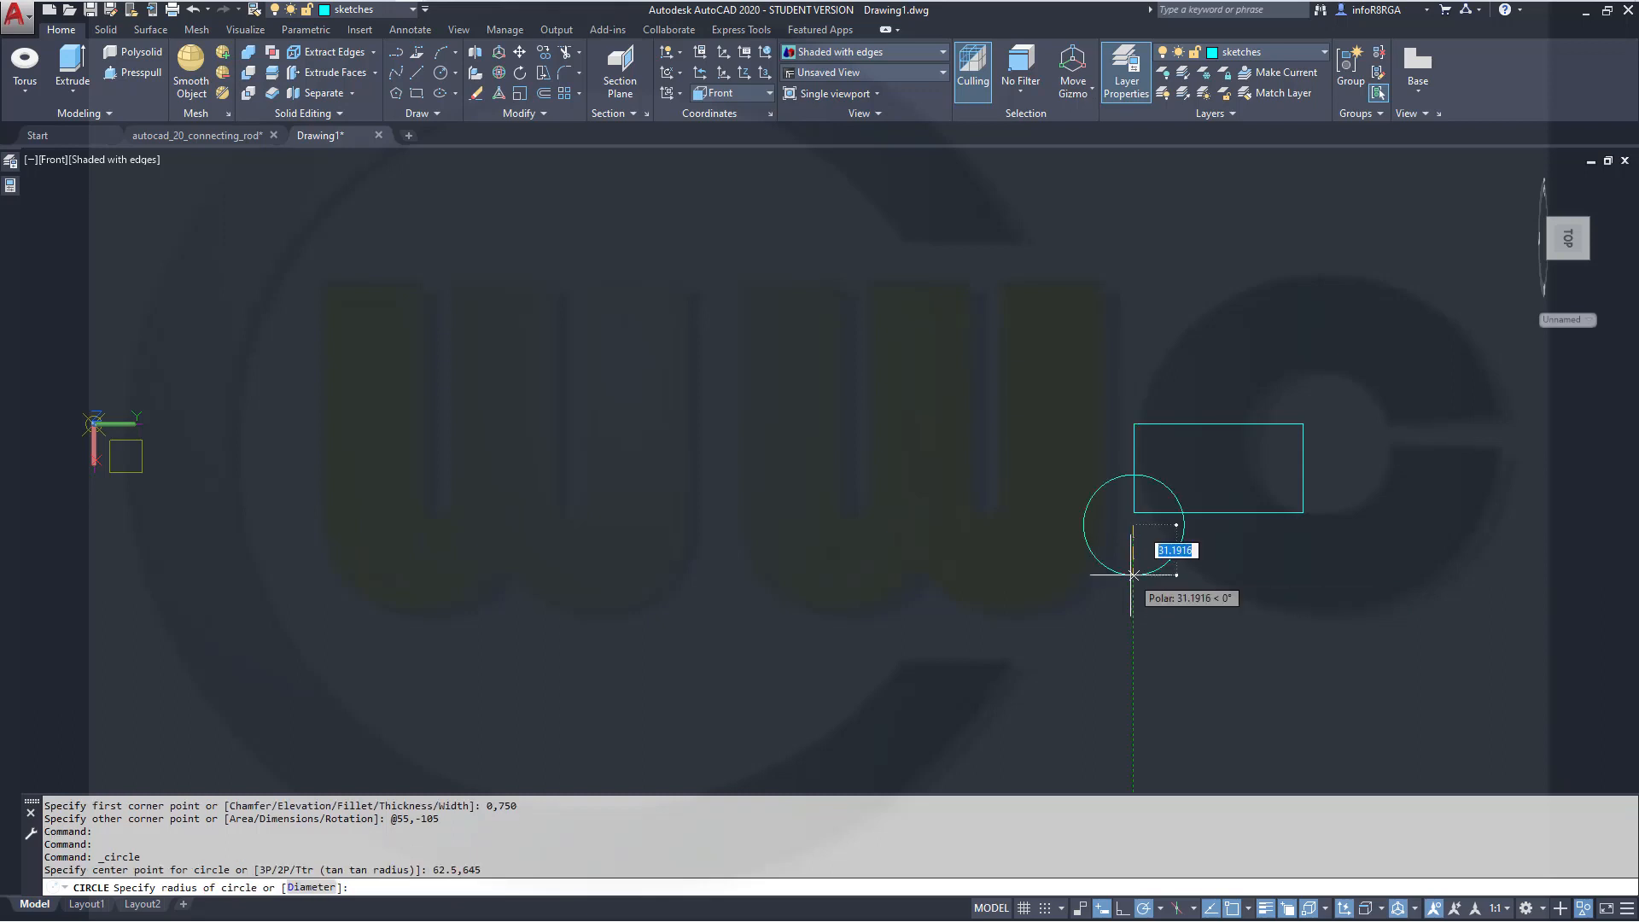
pyautogui.write('40')
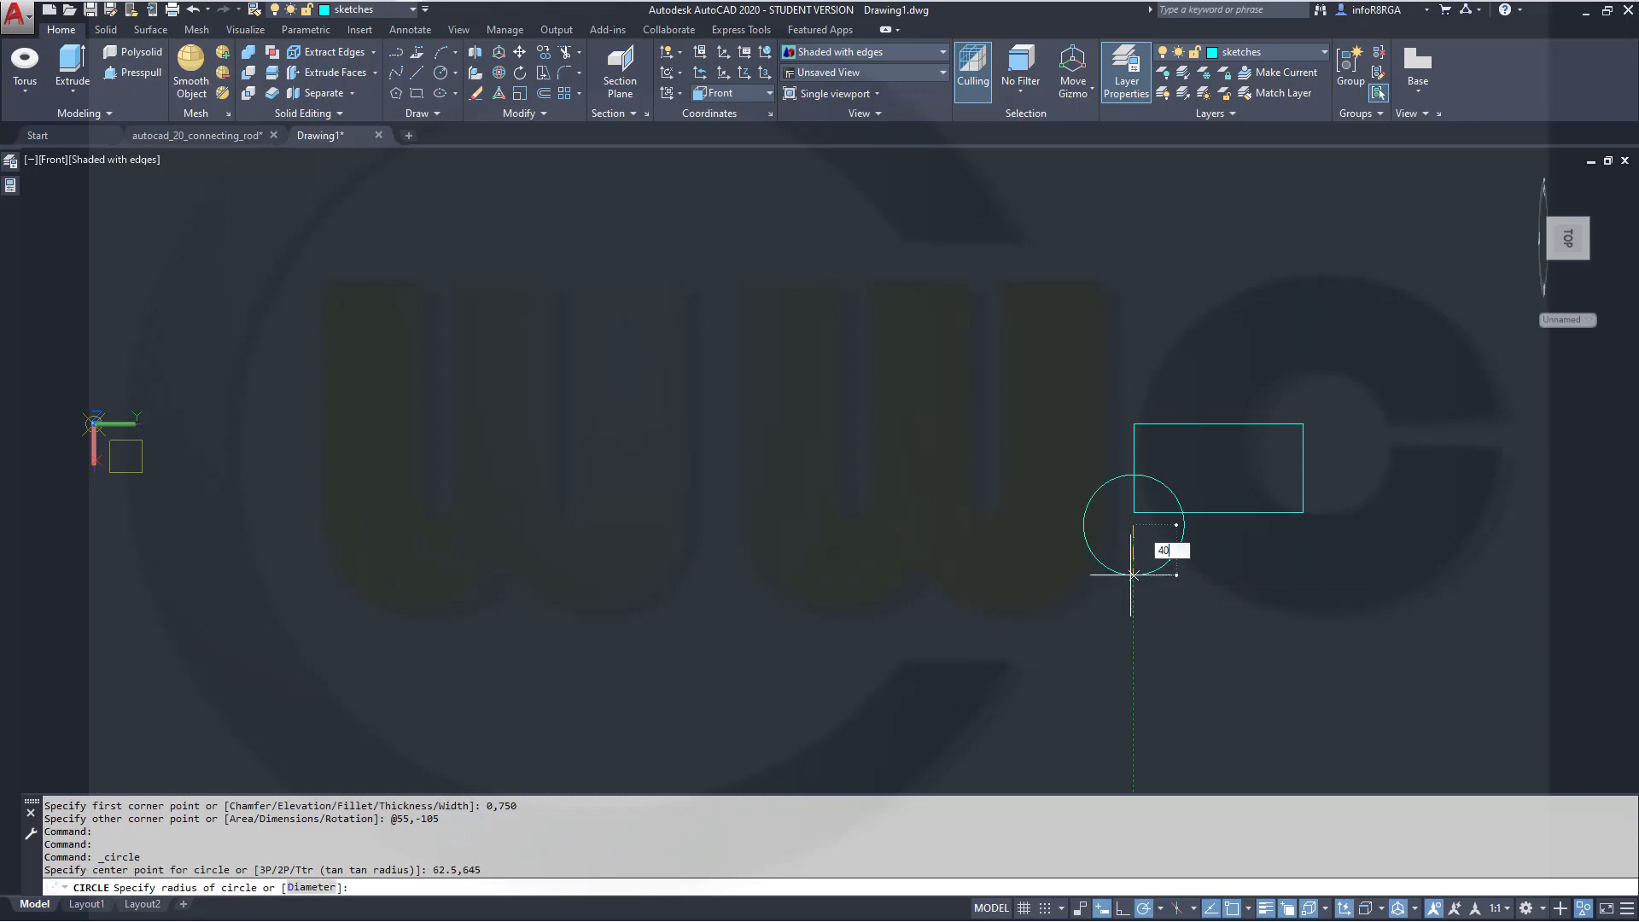
pyautogui.press('Return')
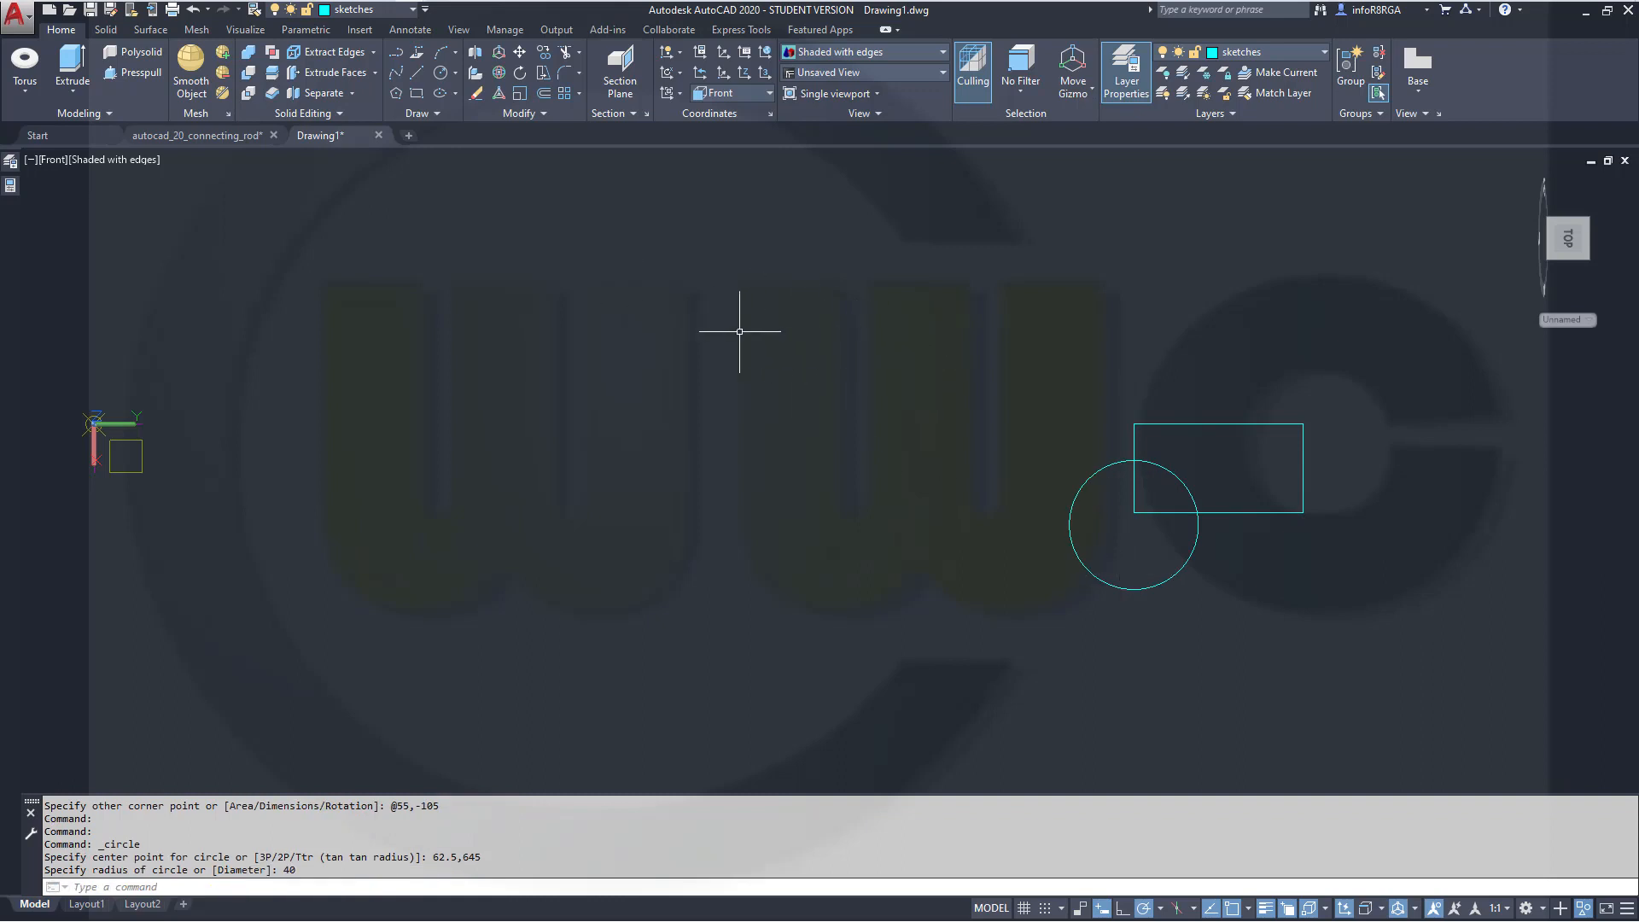
# Trim the circle and rectangle against each other so an arc cuts the rectangle's lower left corner
pyautogui.click(565, 52)
pyautogui.click(1073, 506)
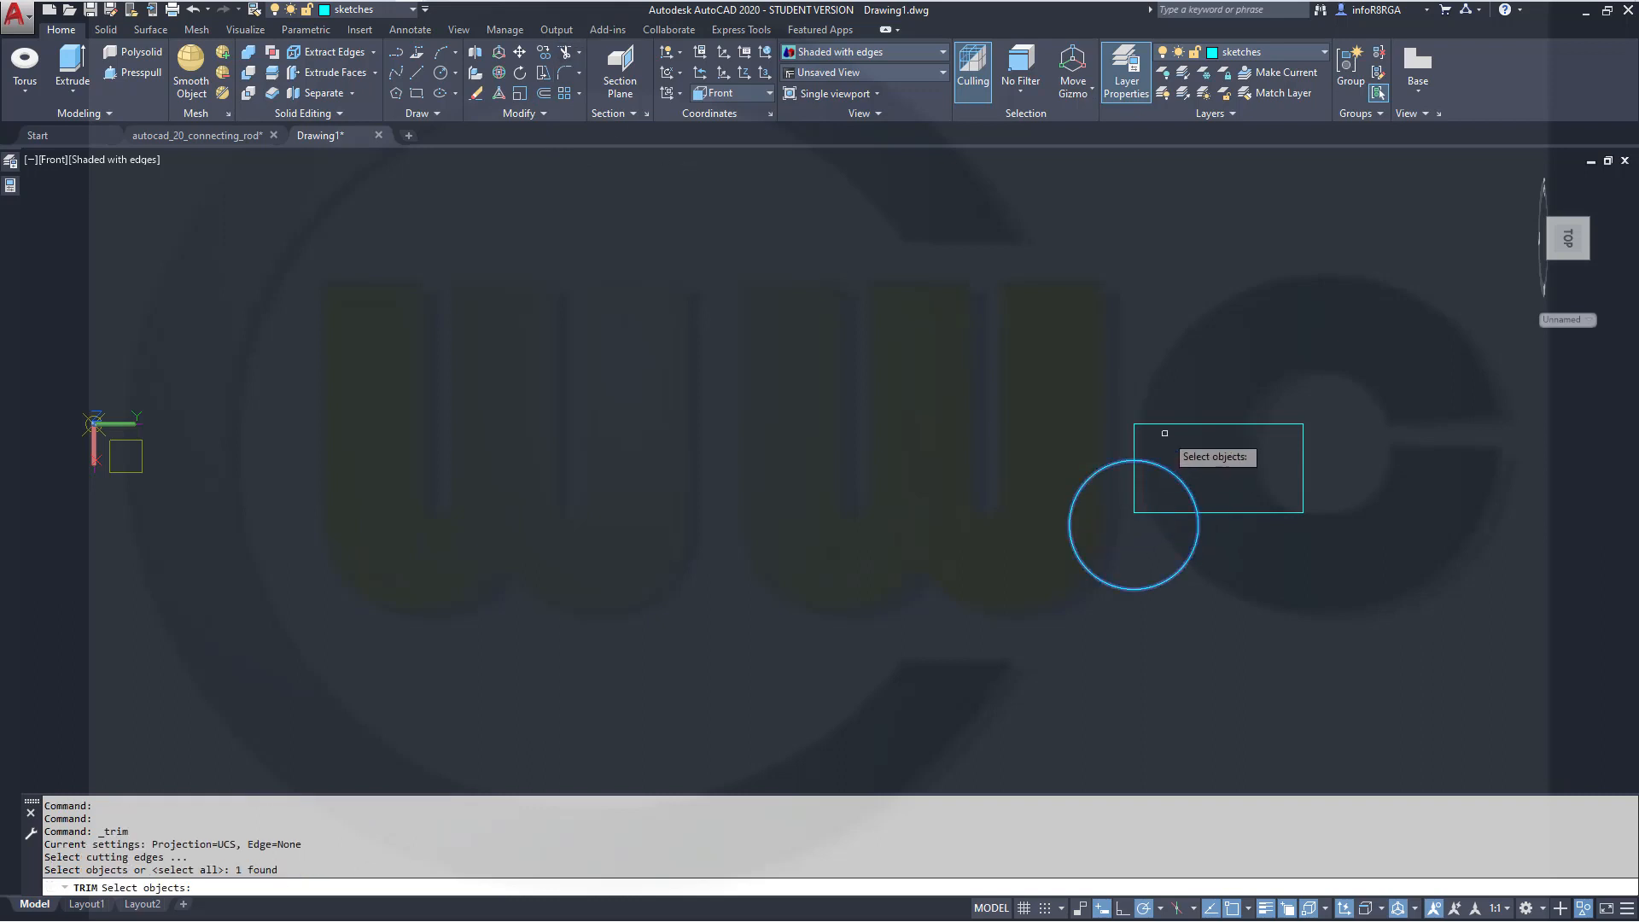
pyautogui.click(1134, 442)
pyautogui.press('Return')
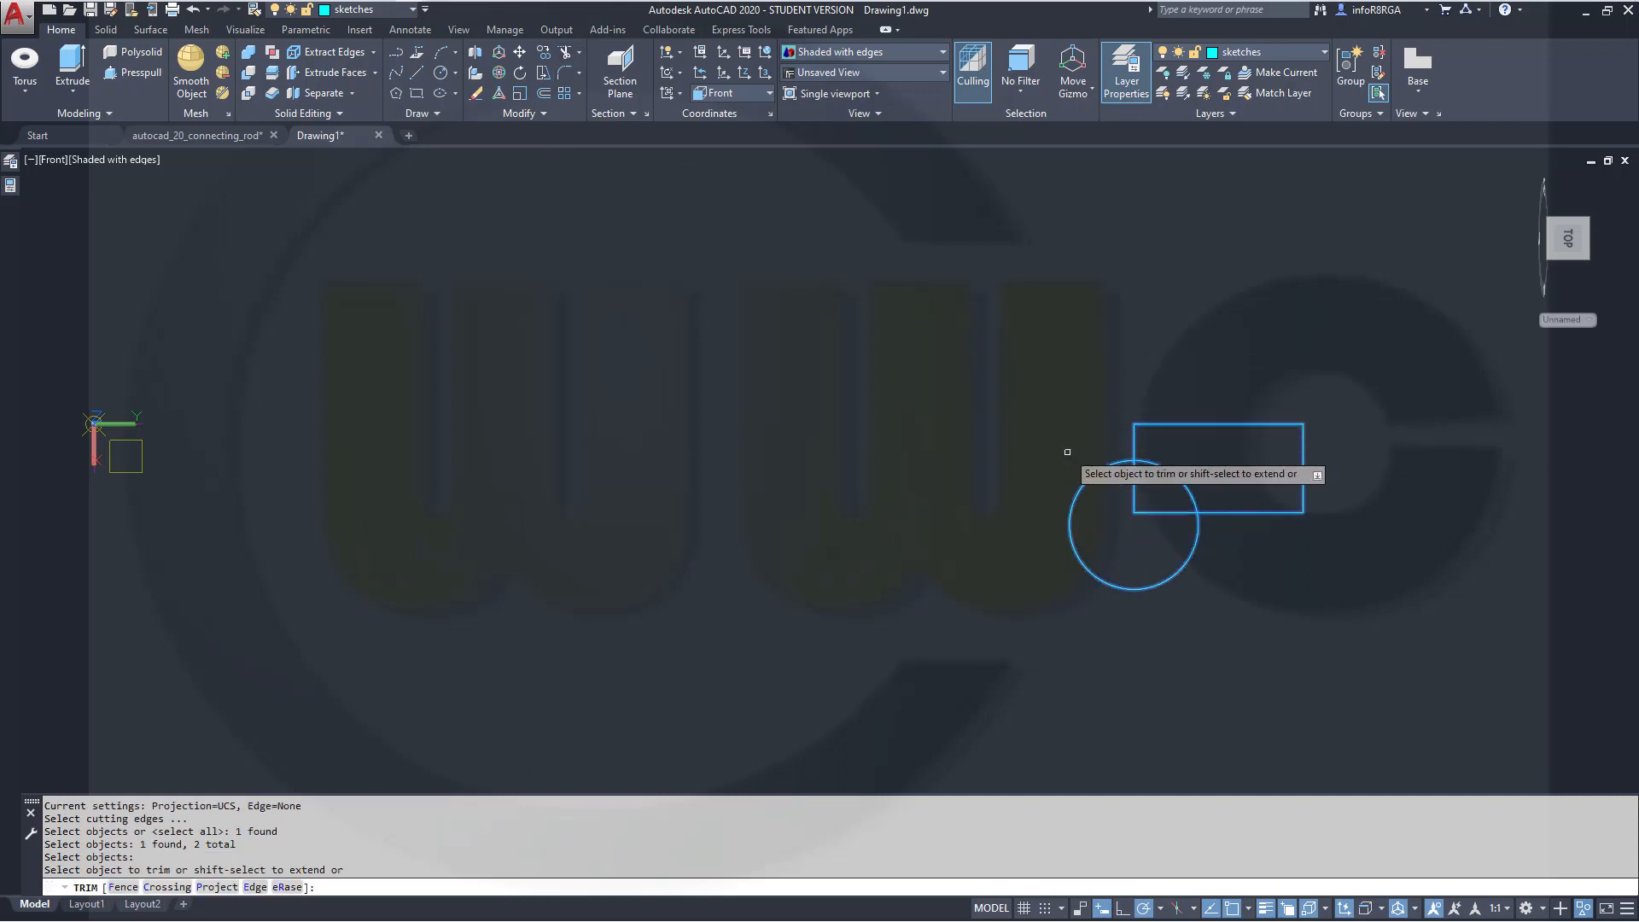
pyautogui.click(1083, 479)
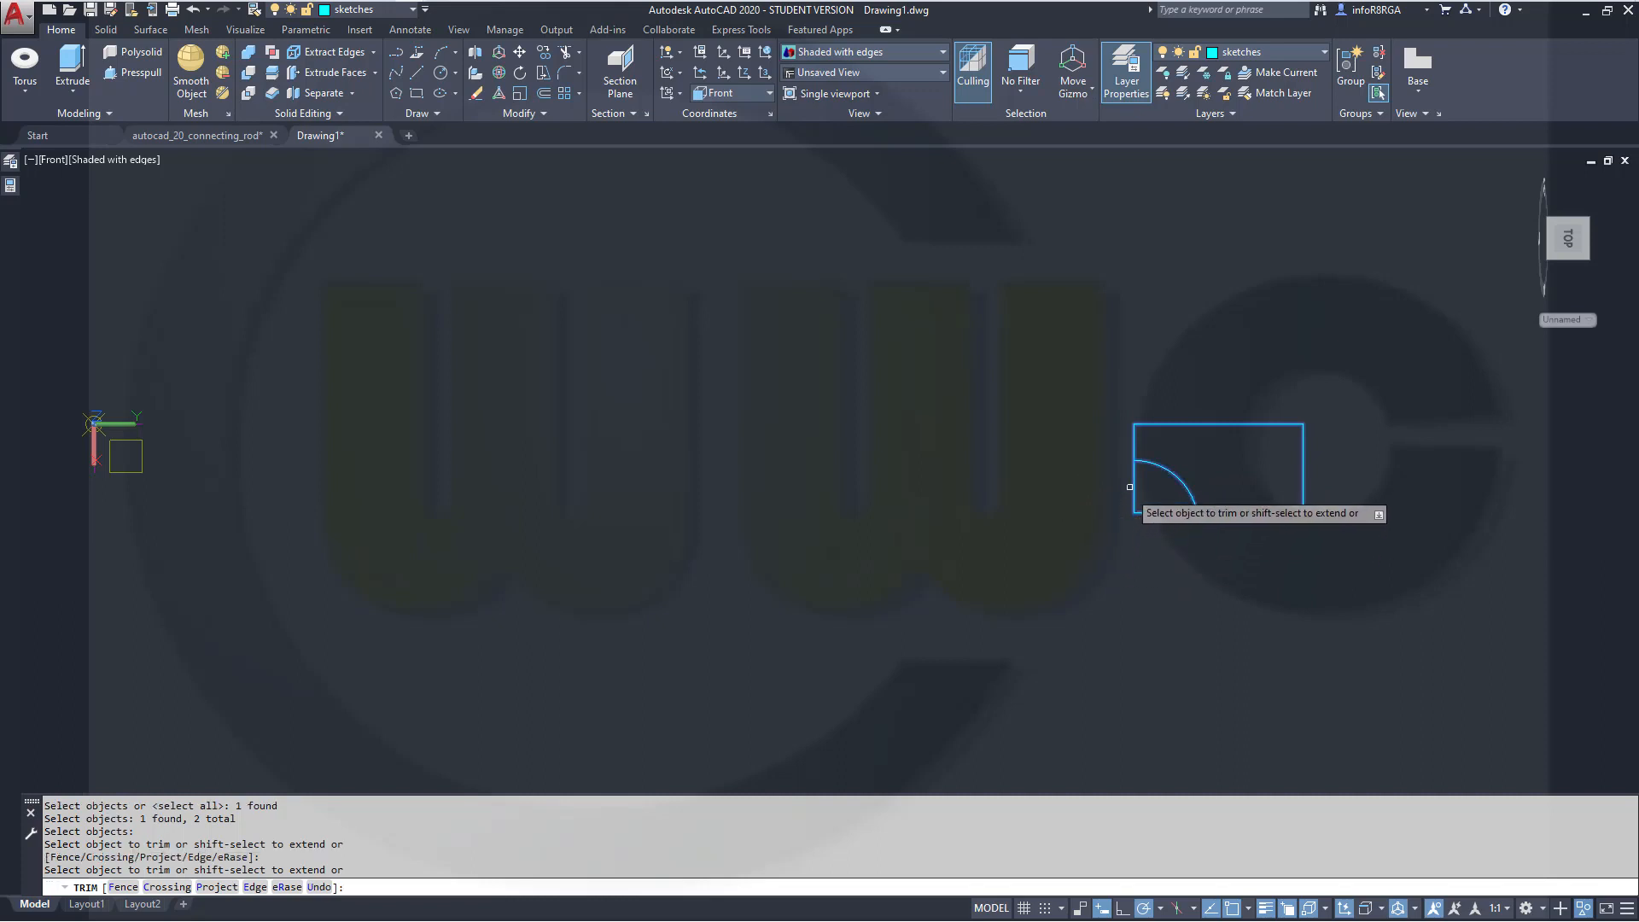
pyautogui.click(1170, 511)
pyautogui.click(1170, 510)
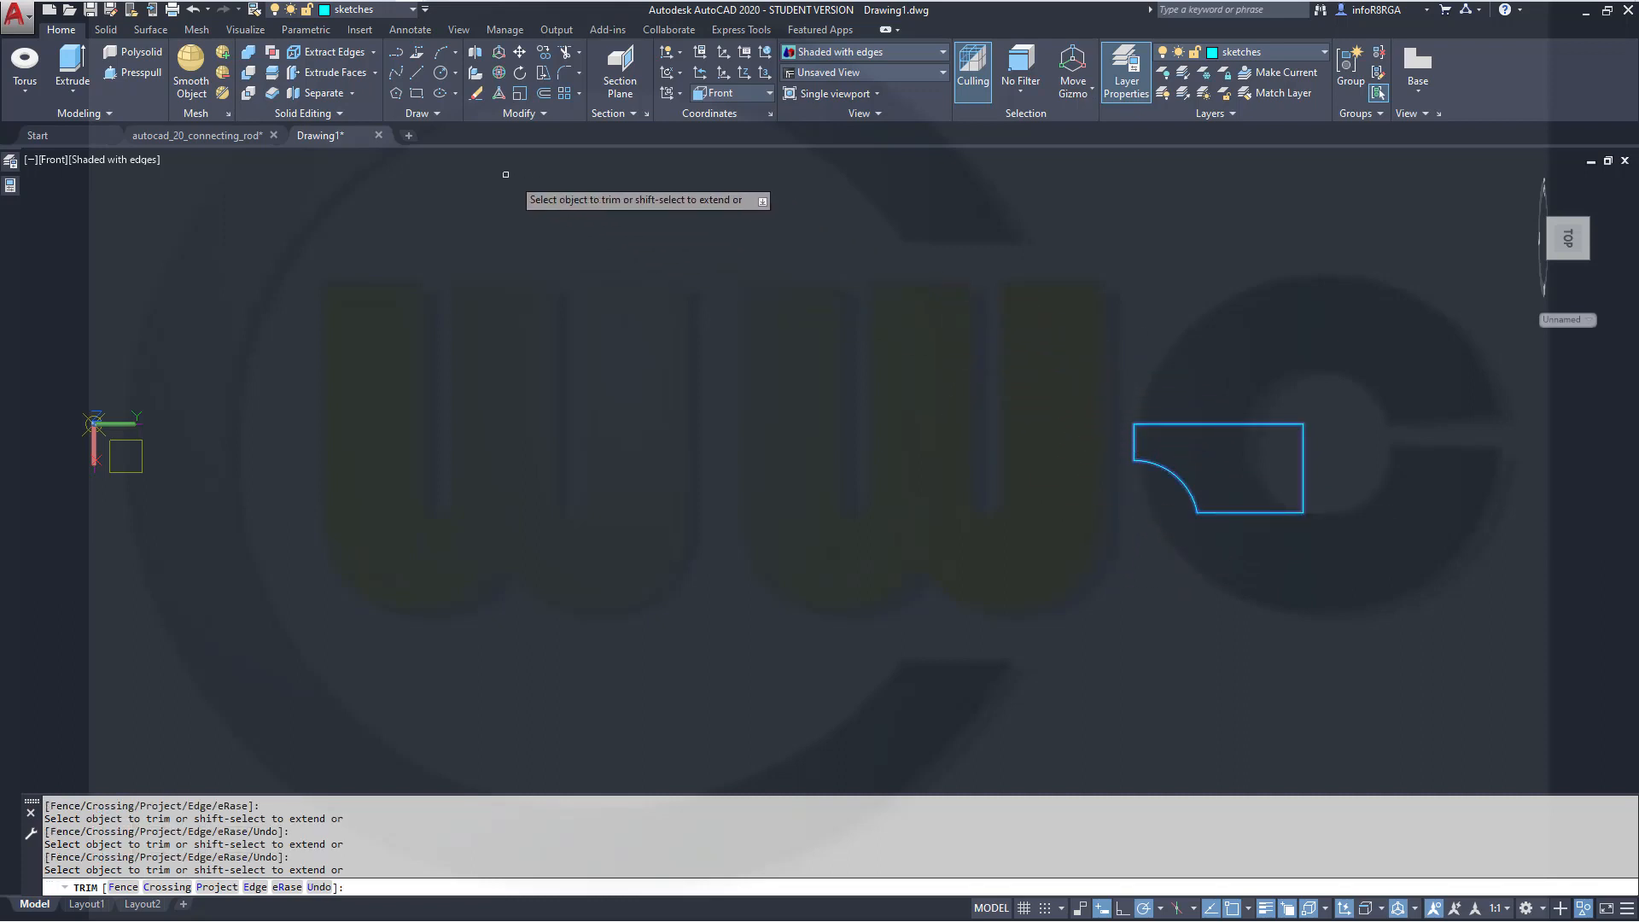
# Set the fillet radius to 65 and try to fillet the arc against the rectangle's bottom edge
pyautogui.click(564, 73)
pyautogui.rightClick(870, 267)
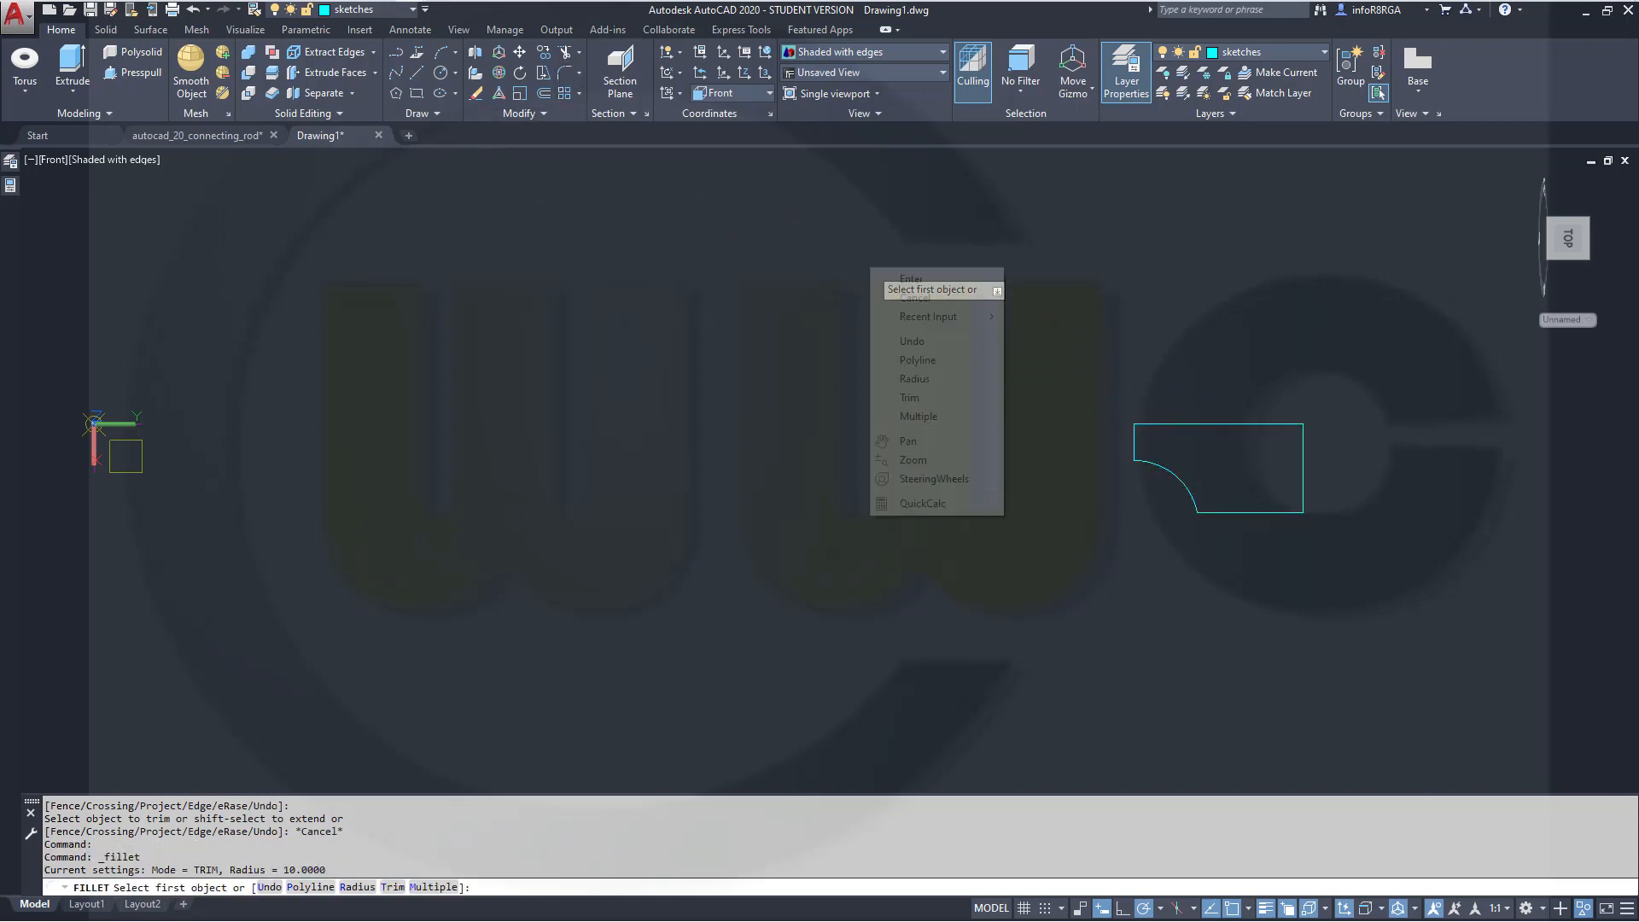
pyautogui.click(914, 378)
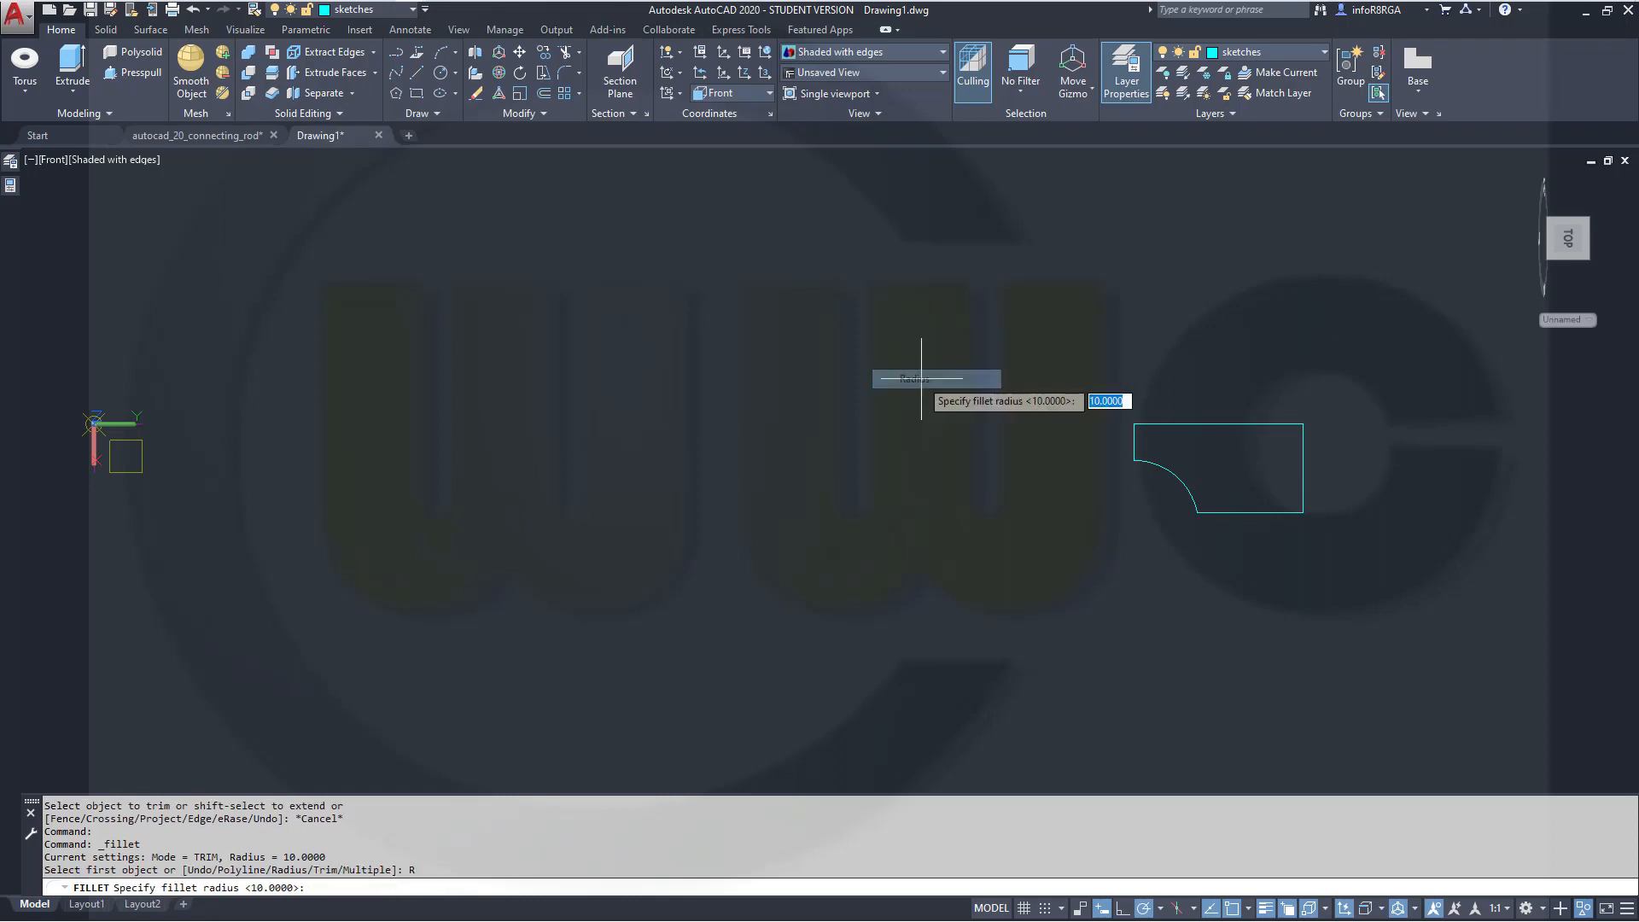
pyautogui.write('65')
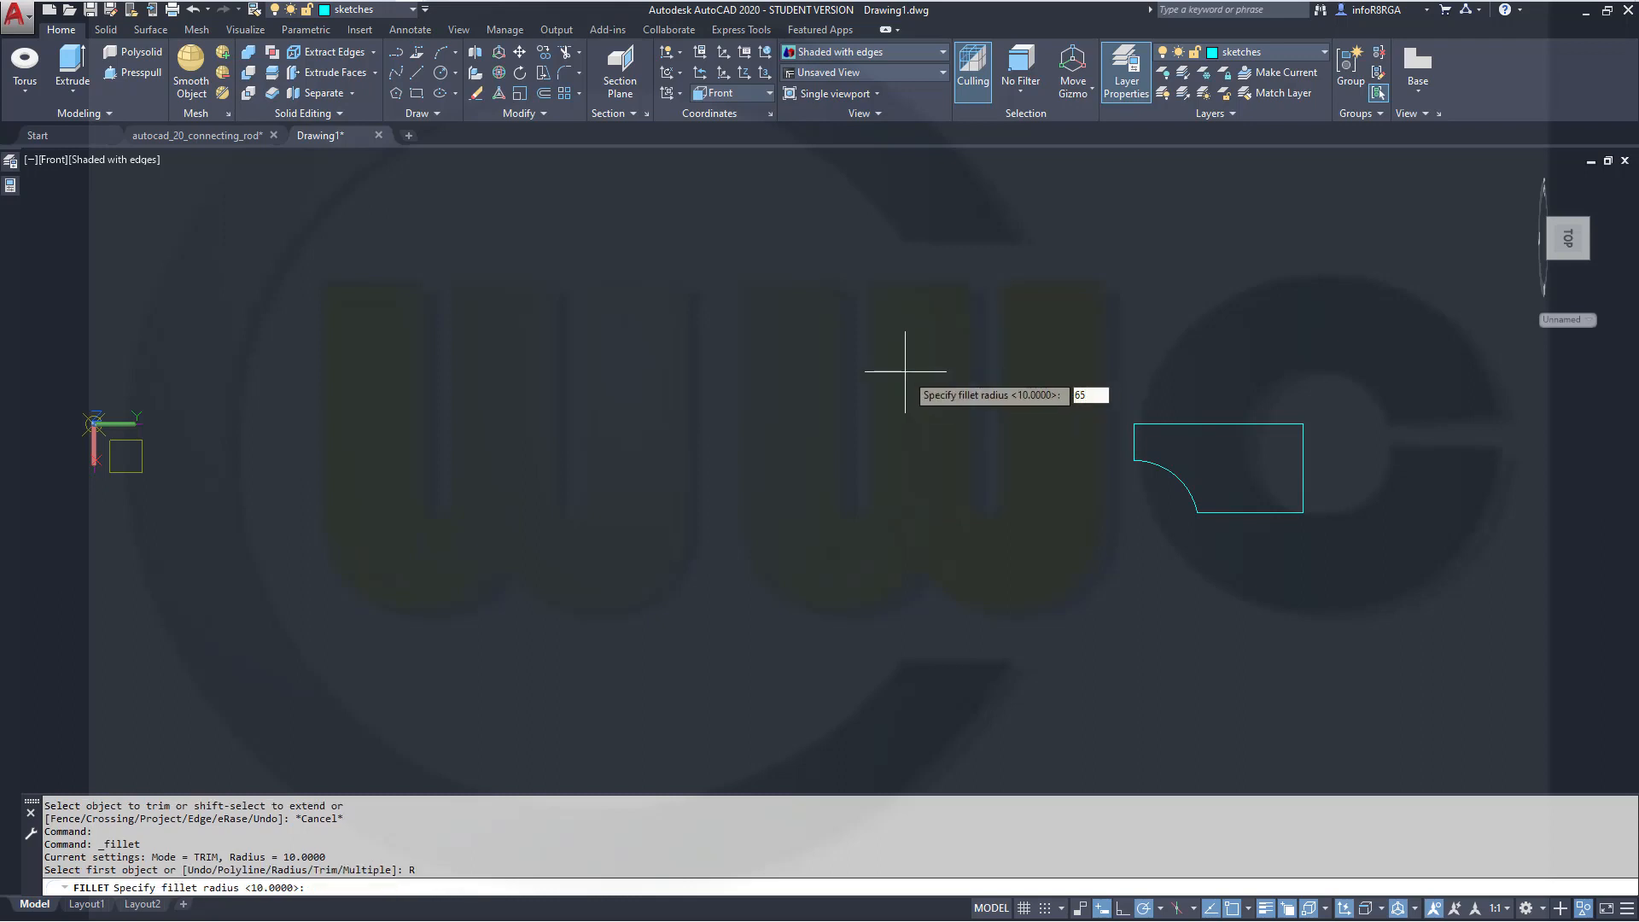
pyautogui.press('Return')
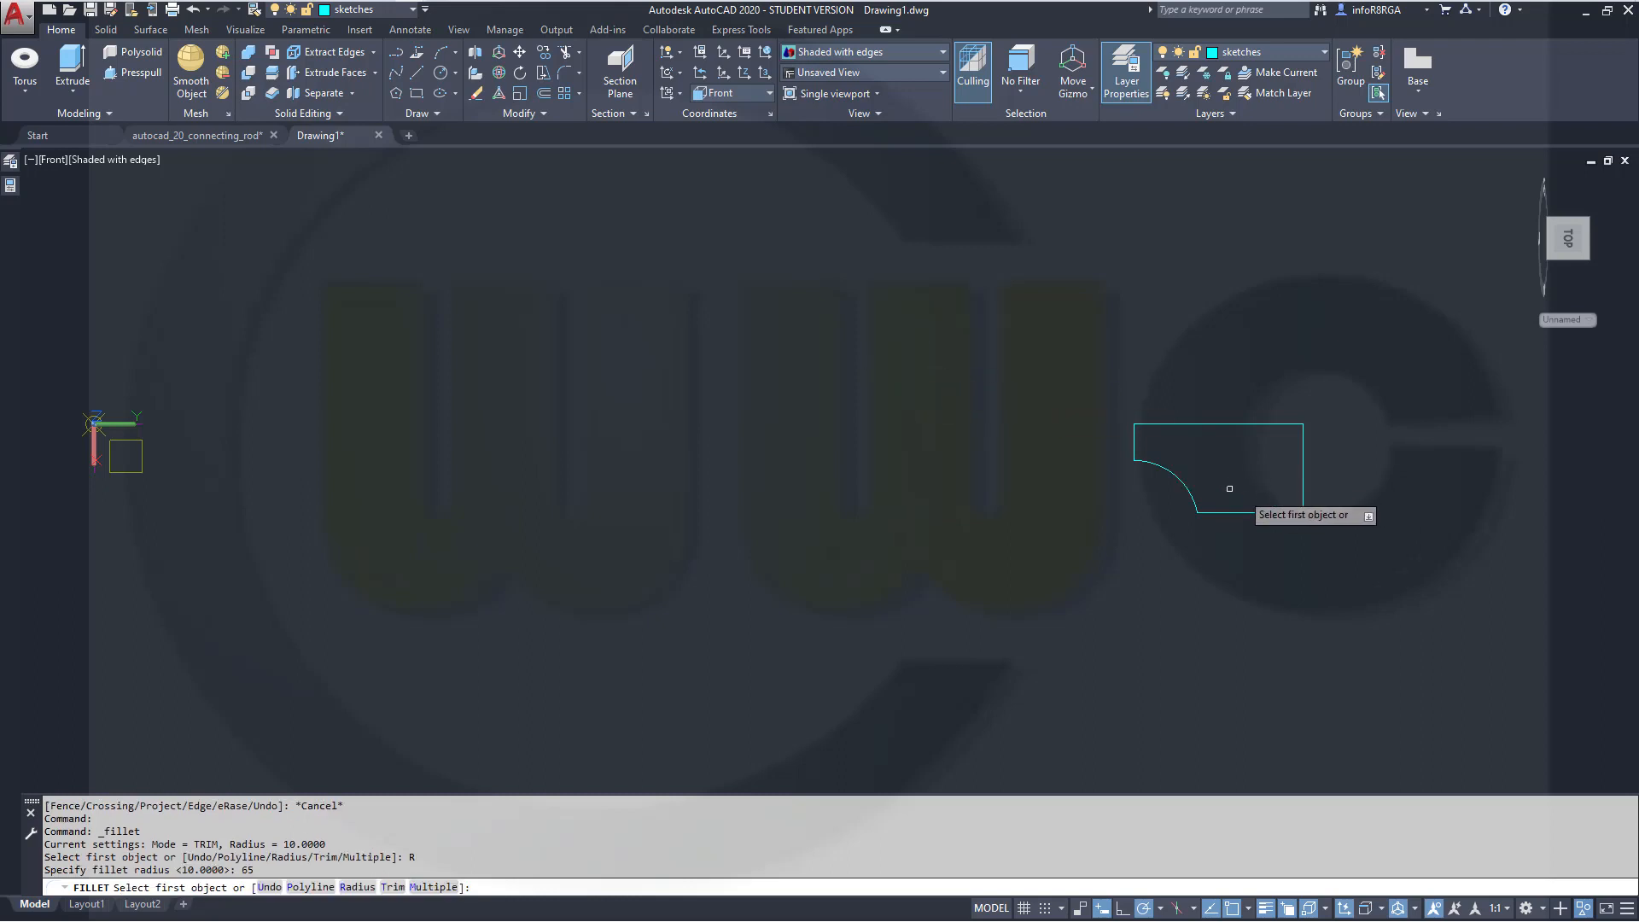
pyautogui.click(1192, 499)
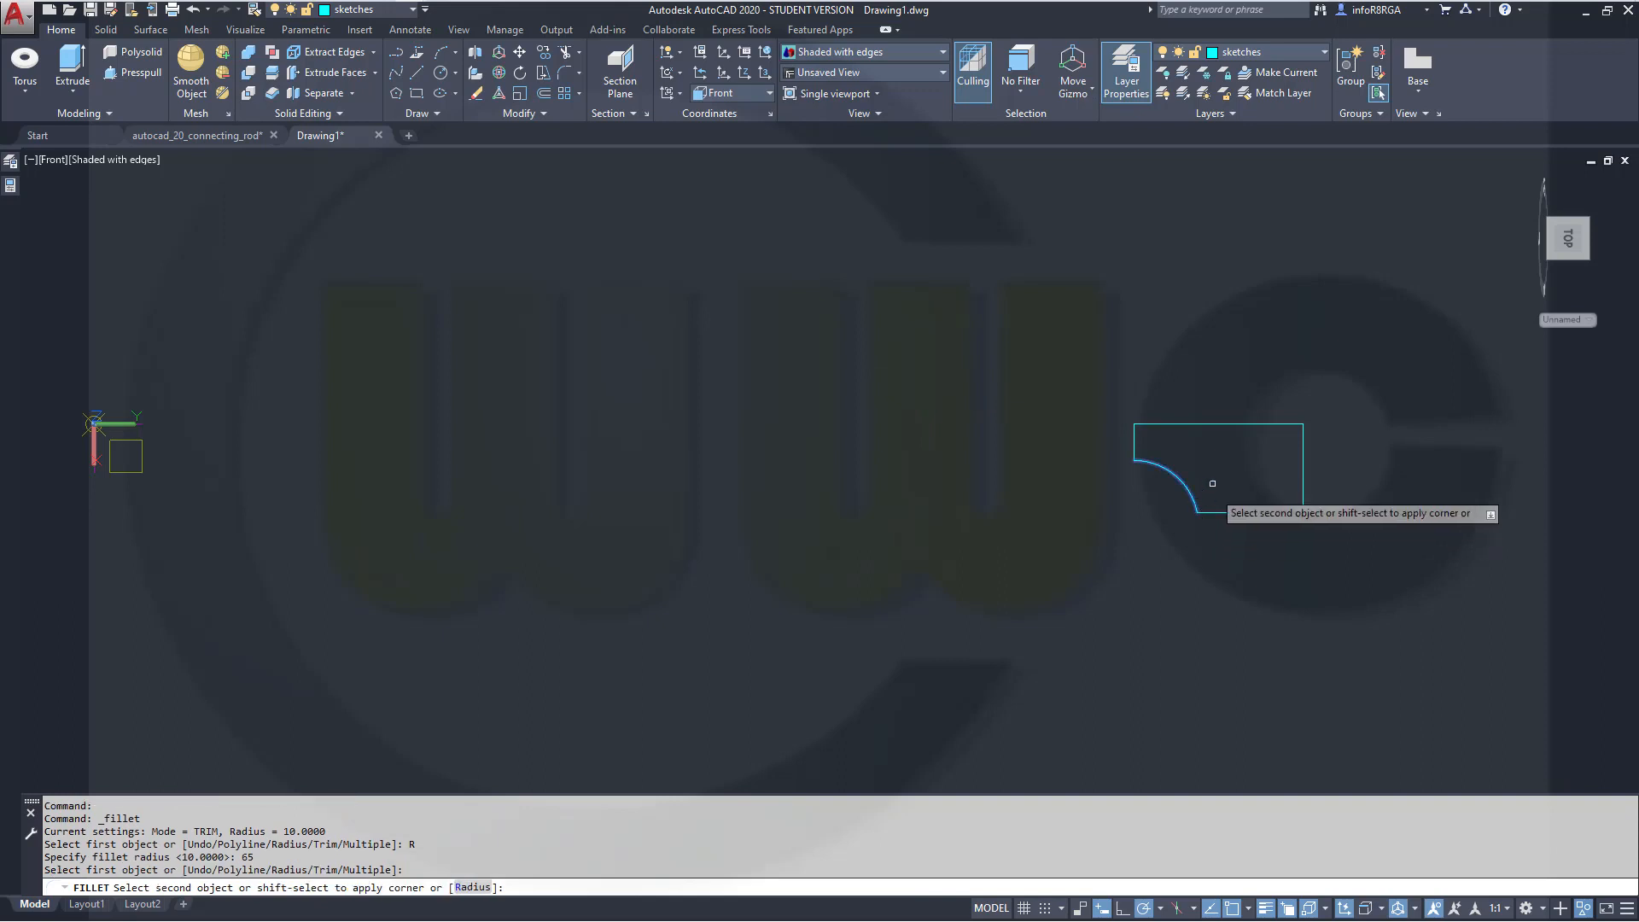
pyautogui.press('Escape')
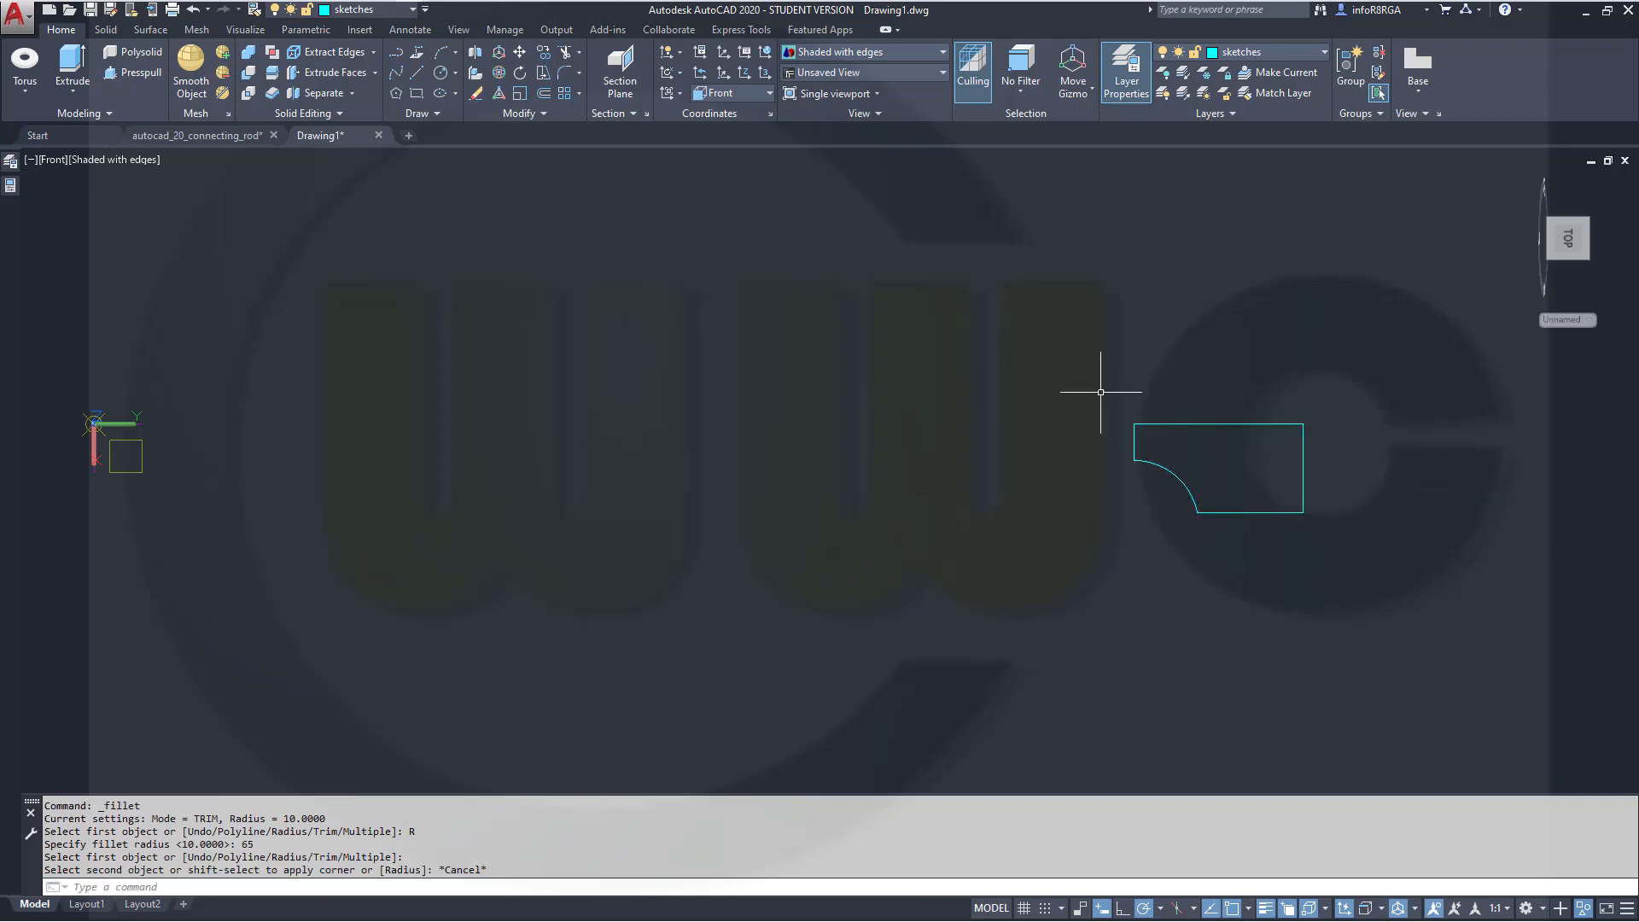
# Explode the rectangle into separate line segments
pyautogui.click(544, 116)
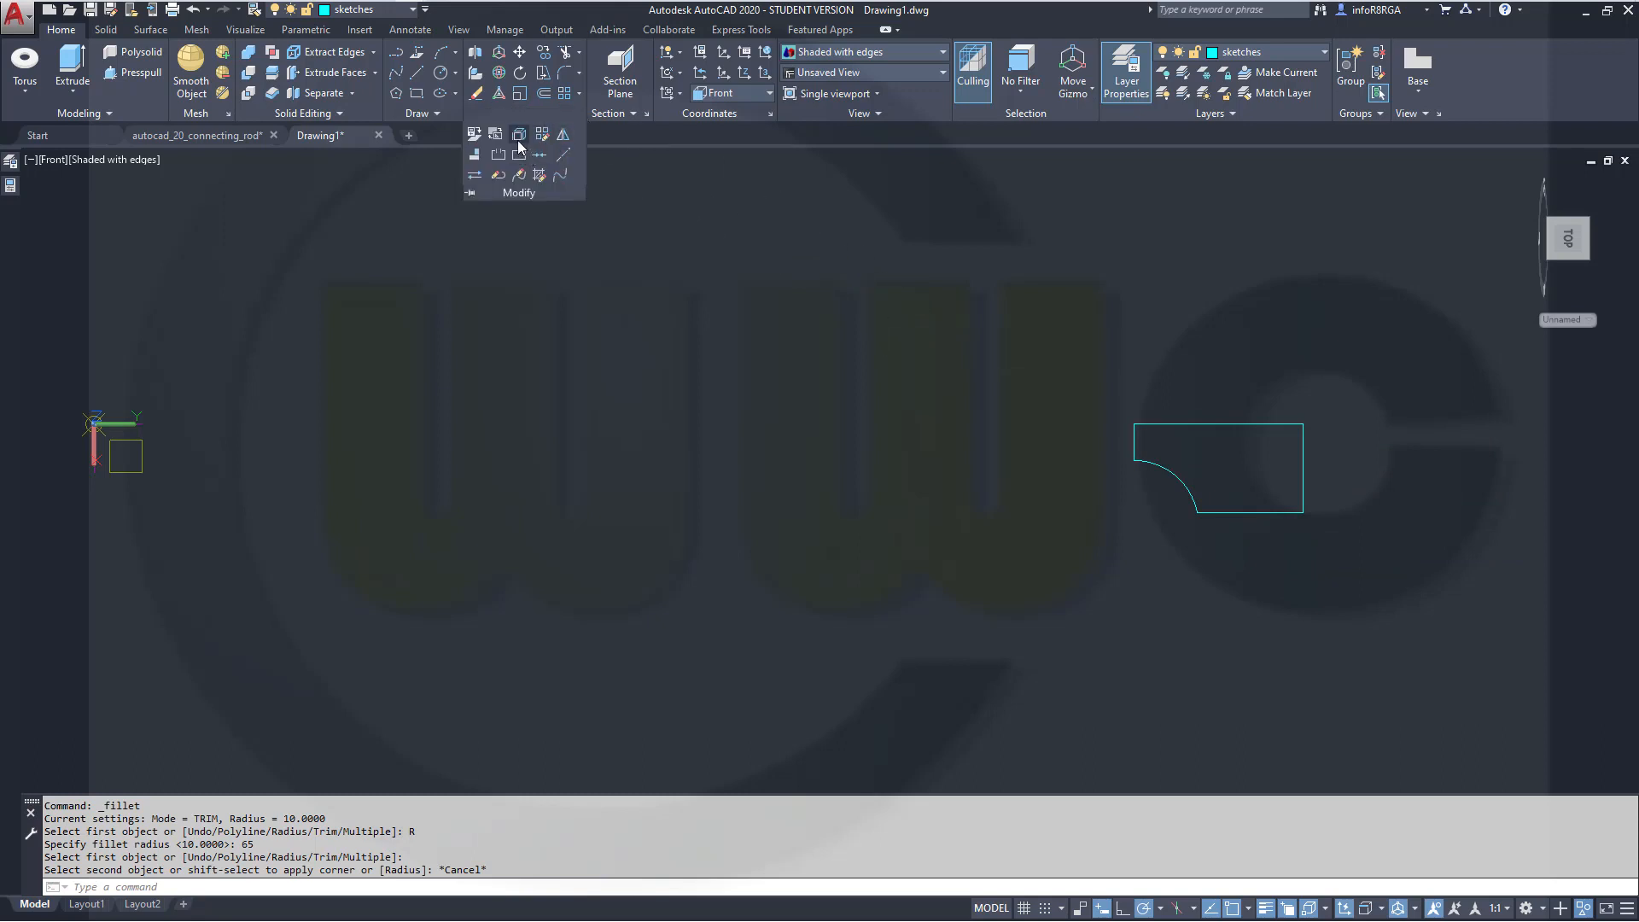
pyautogui.click(517, 136)
pyautogui.click(1265, 513)
pyautogui.press('Return')
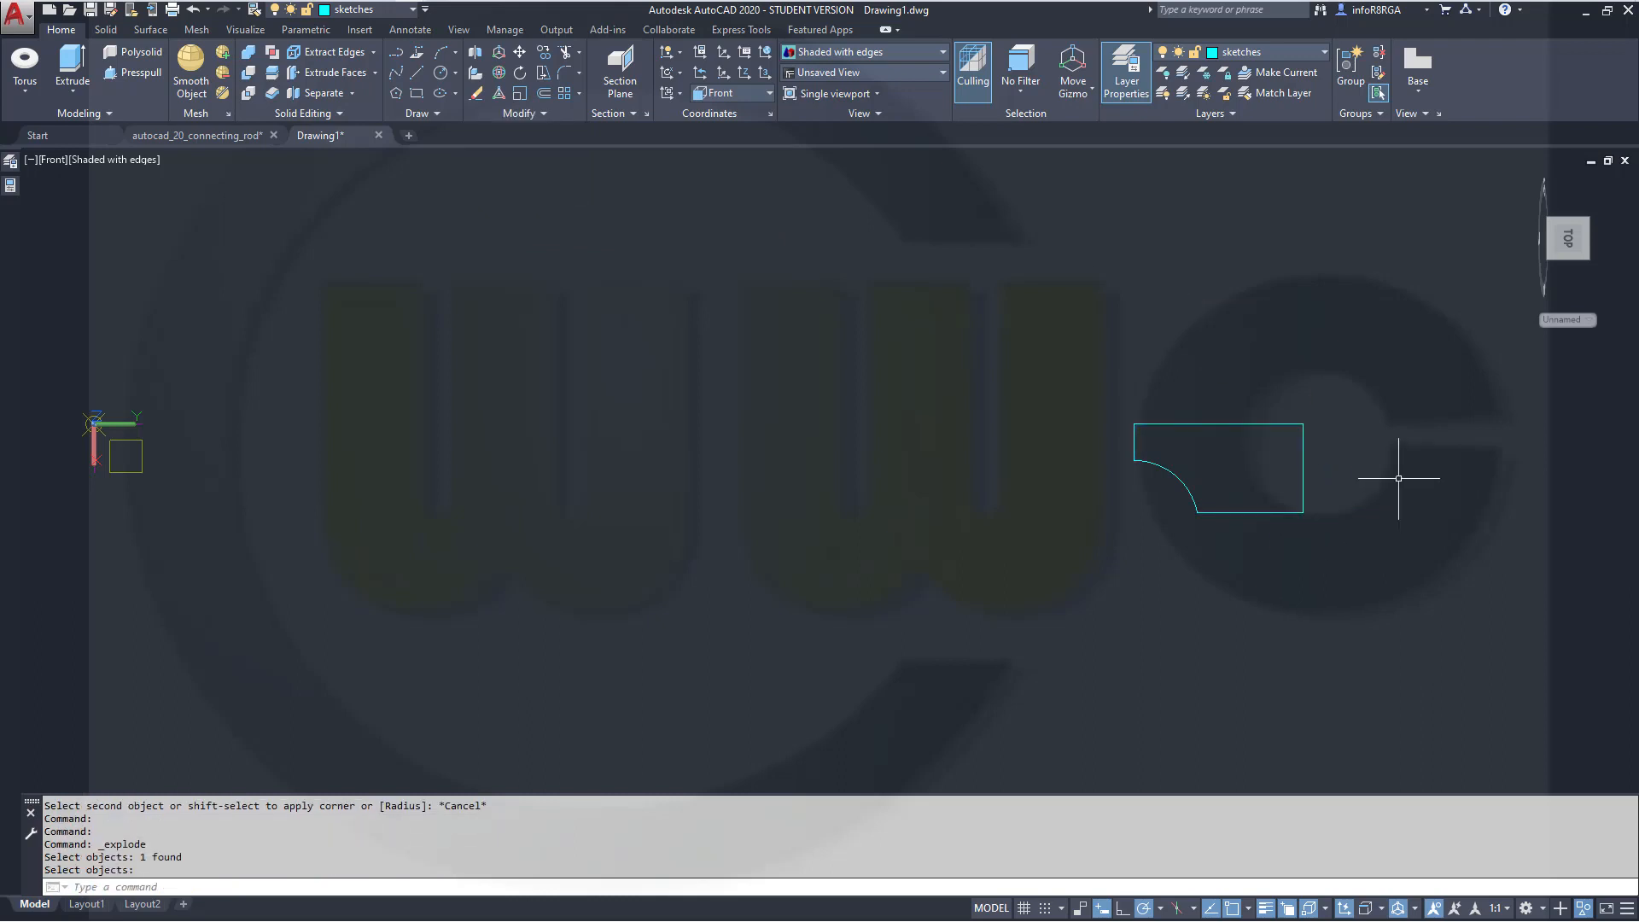
# Fillet the arc with the rectangle's bottom edge using the 65 radius
pyautogui.click(564, 73)
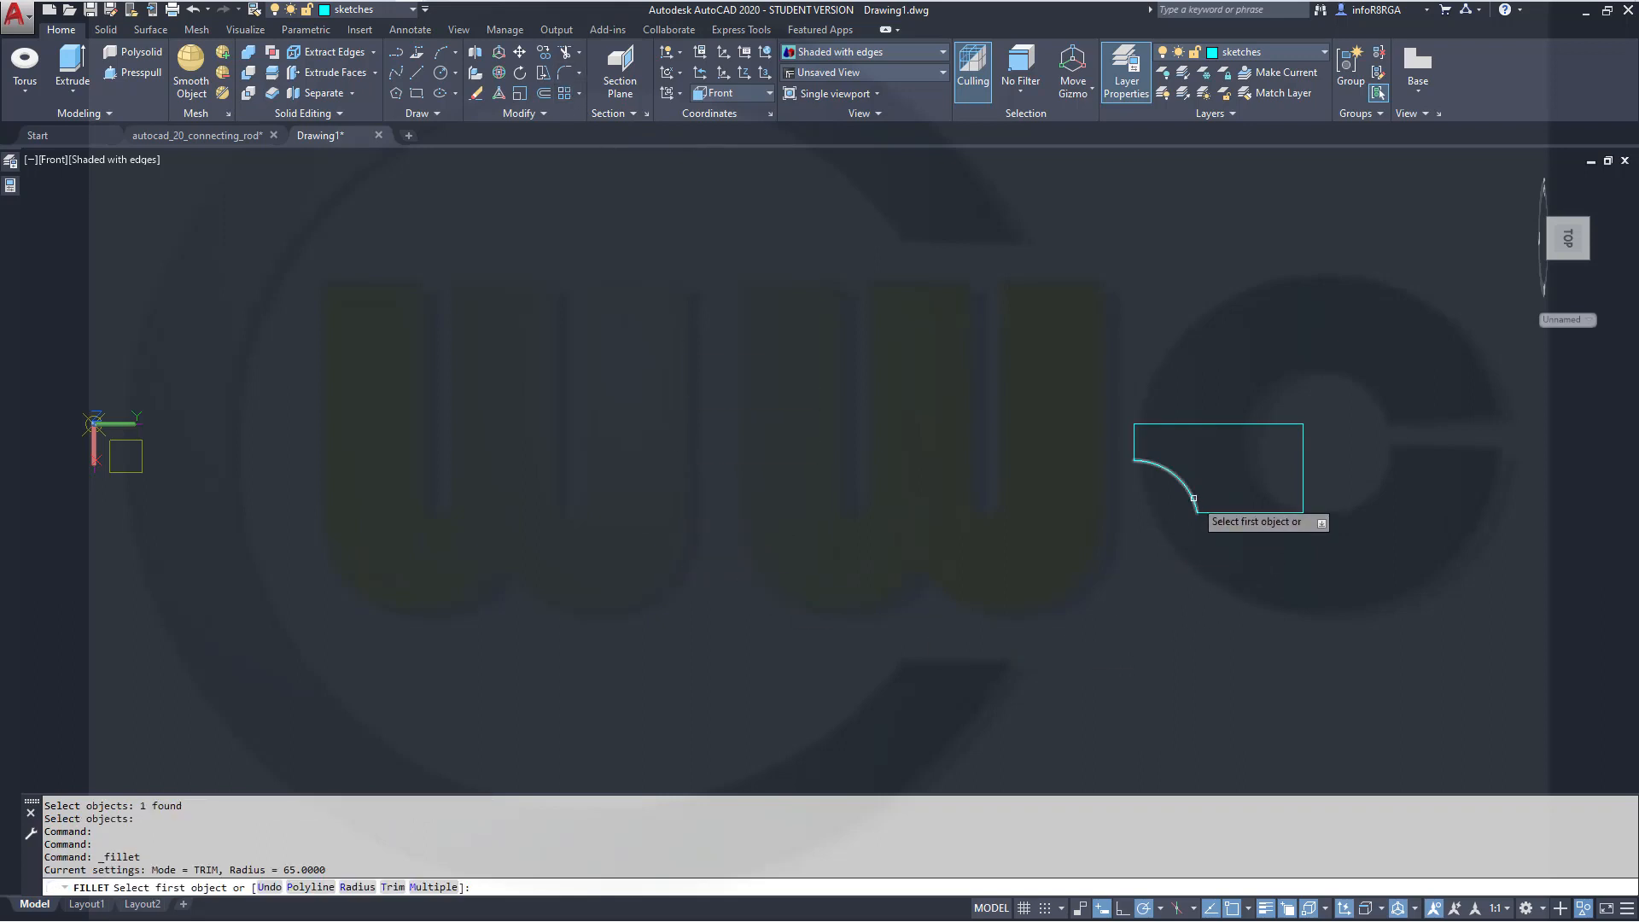
pyautogui.click(1188, 497)
pyautogui.click(1220, 511)
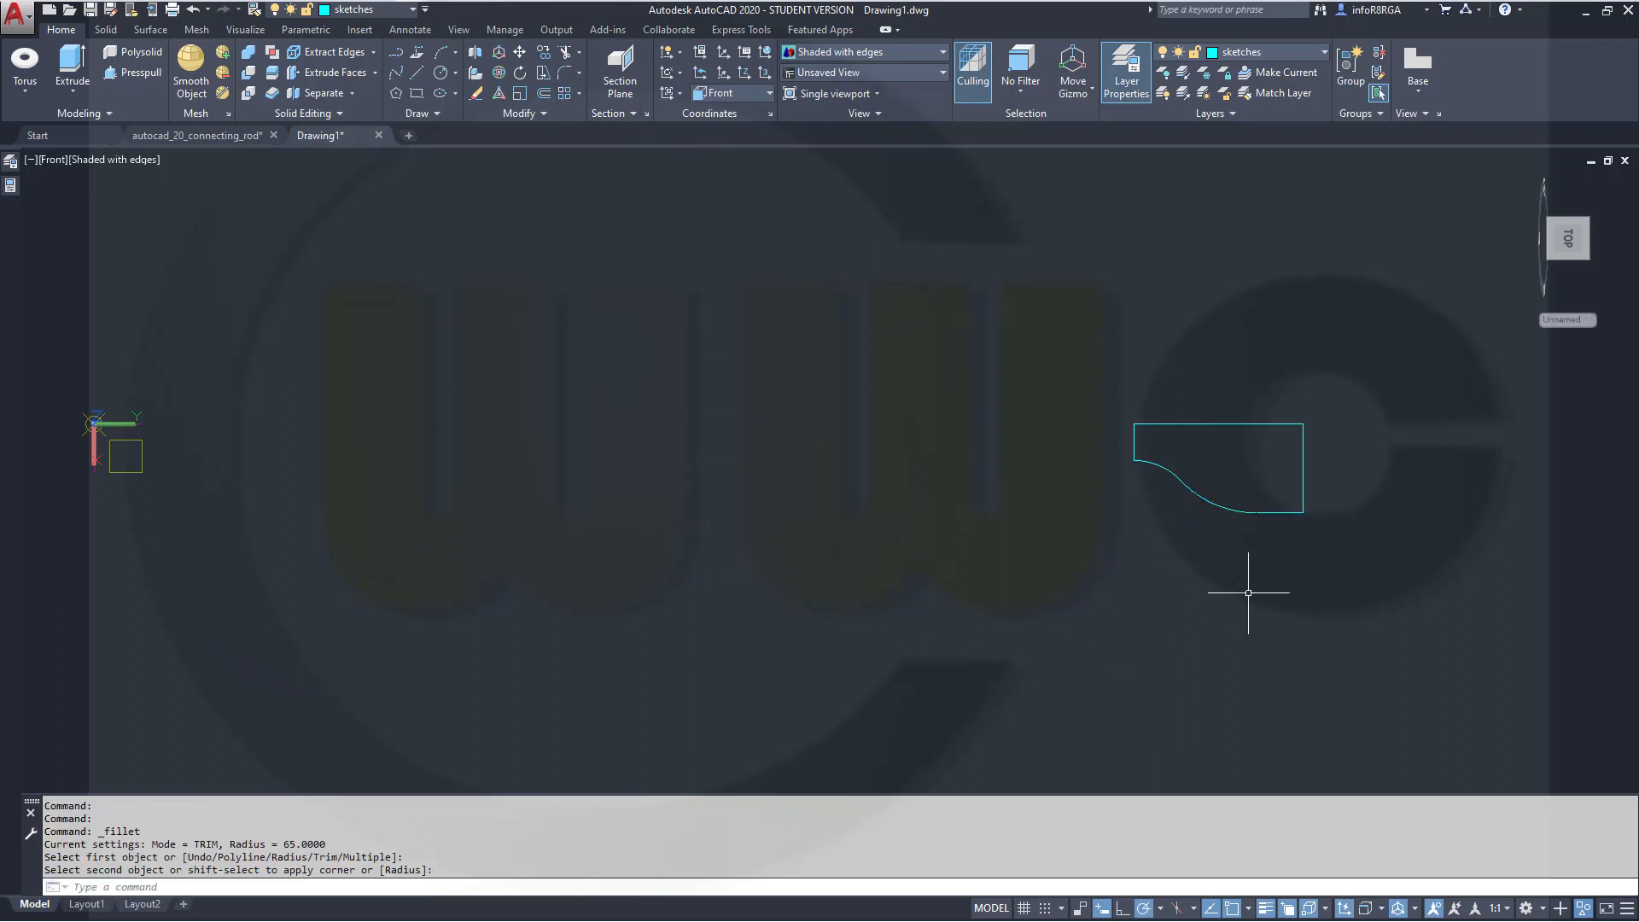
pyautogui.press('Escape')
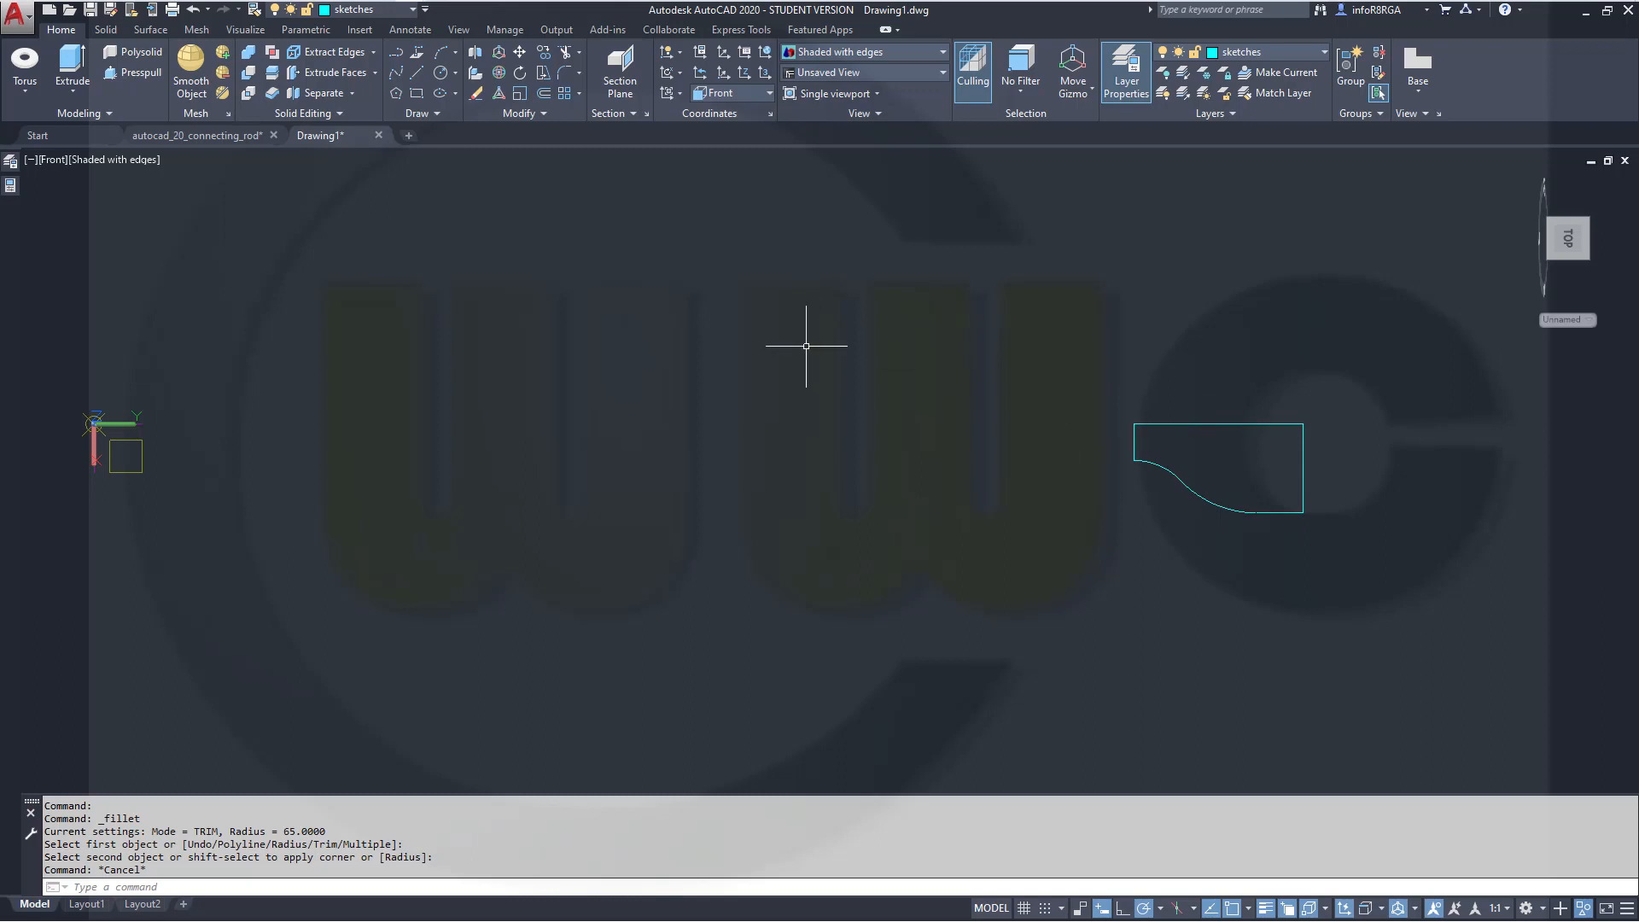
# With PEDIT, convert the arc into a polyline and join the adjoining fillet segment to it
pyautogui.write('edit')
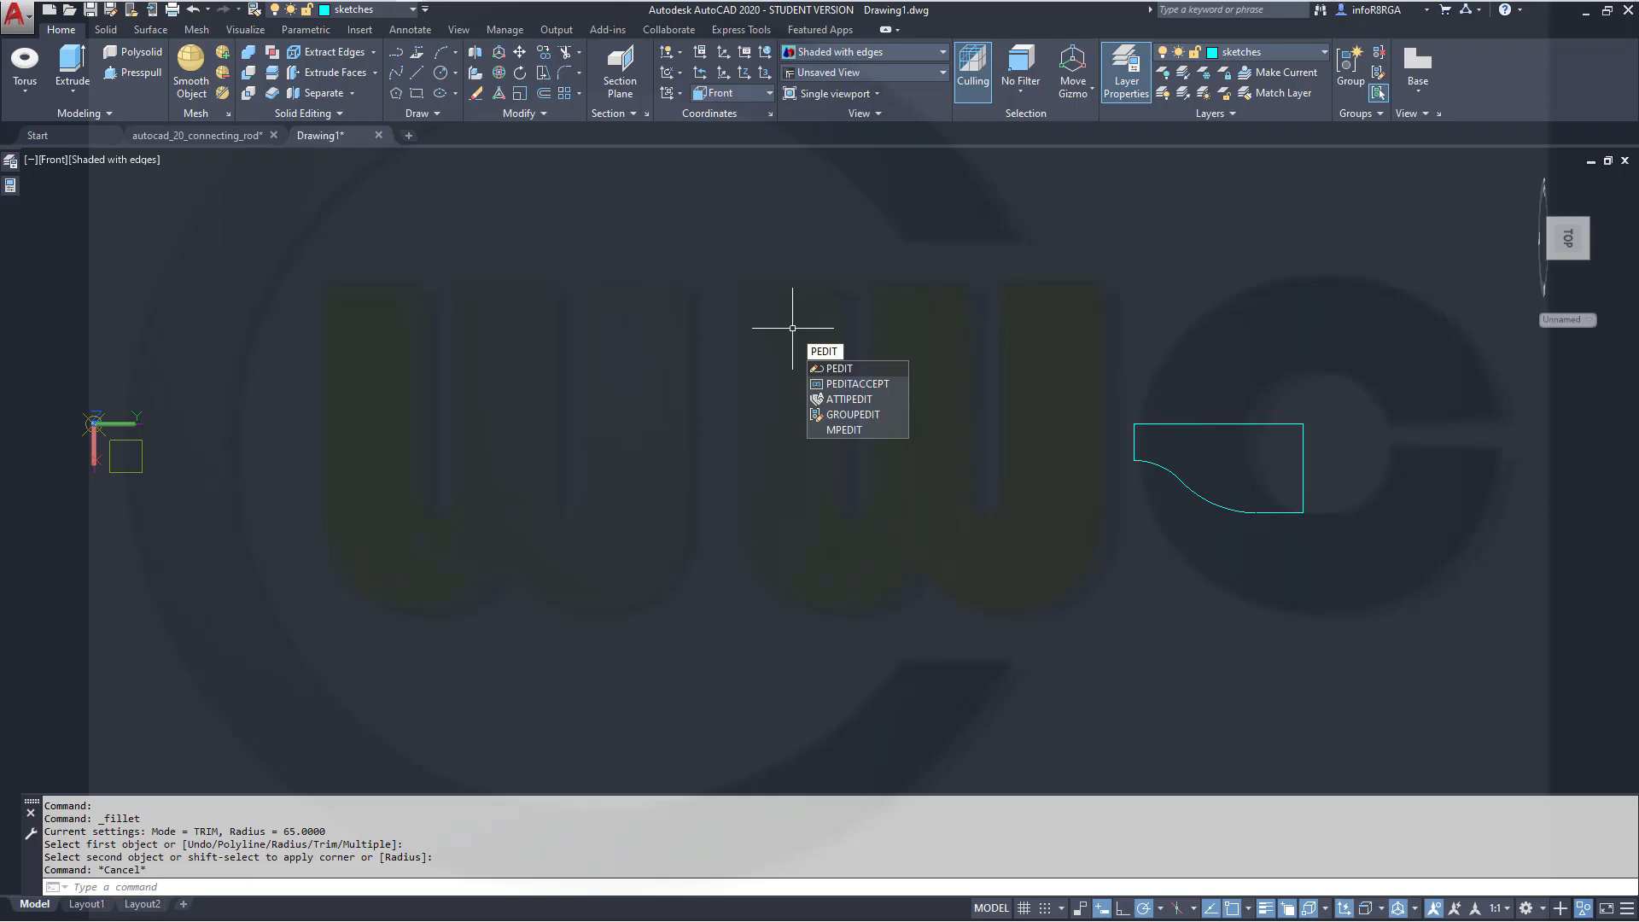
pyautogui.press('Return')
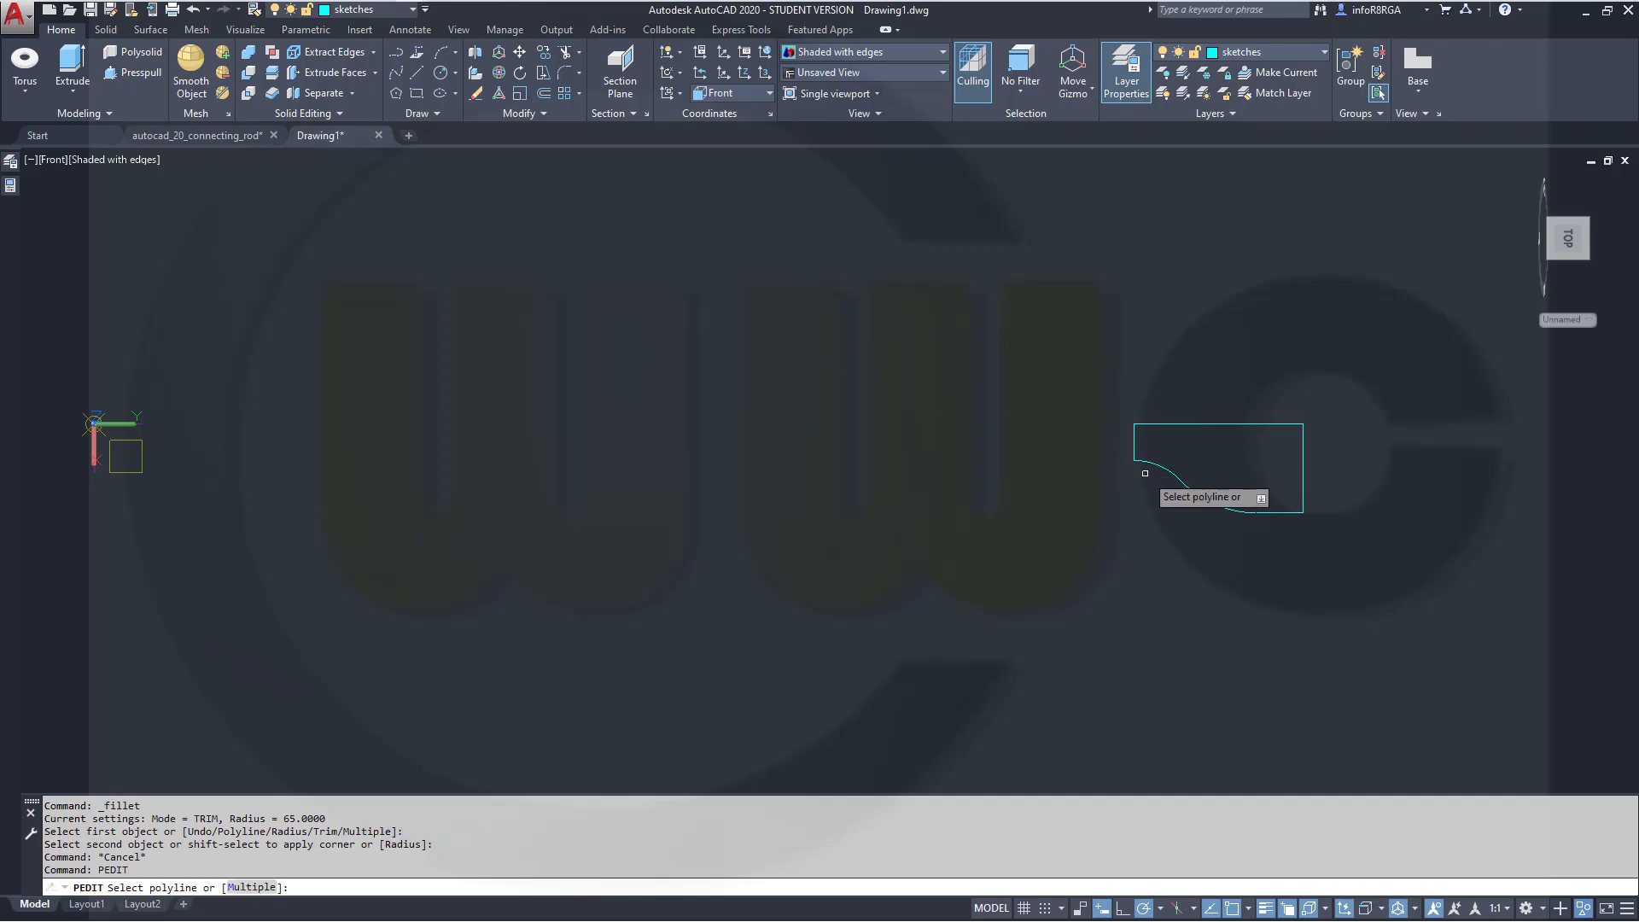
pyautogui.click(1168, 470)
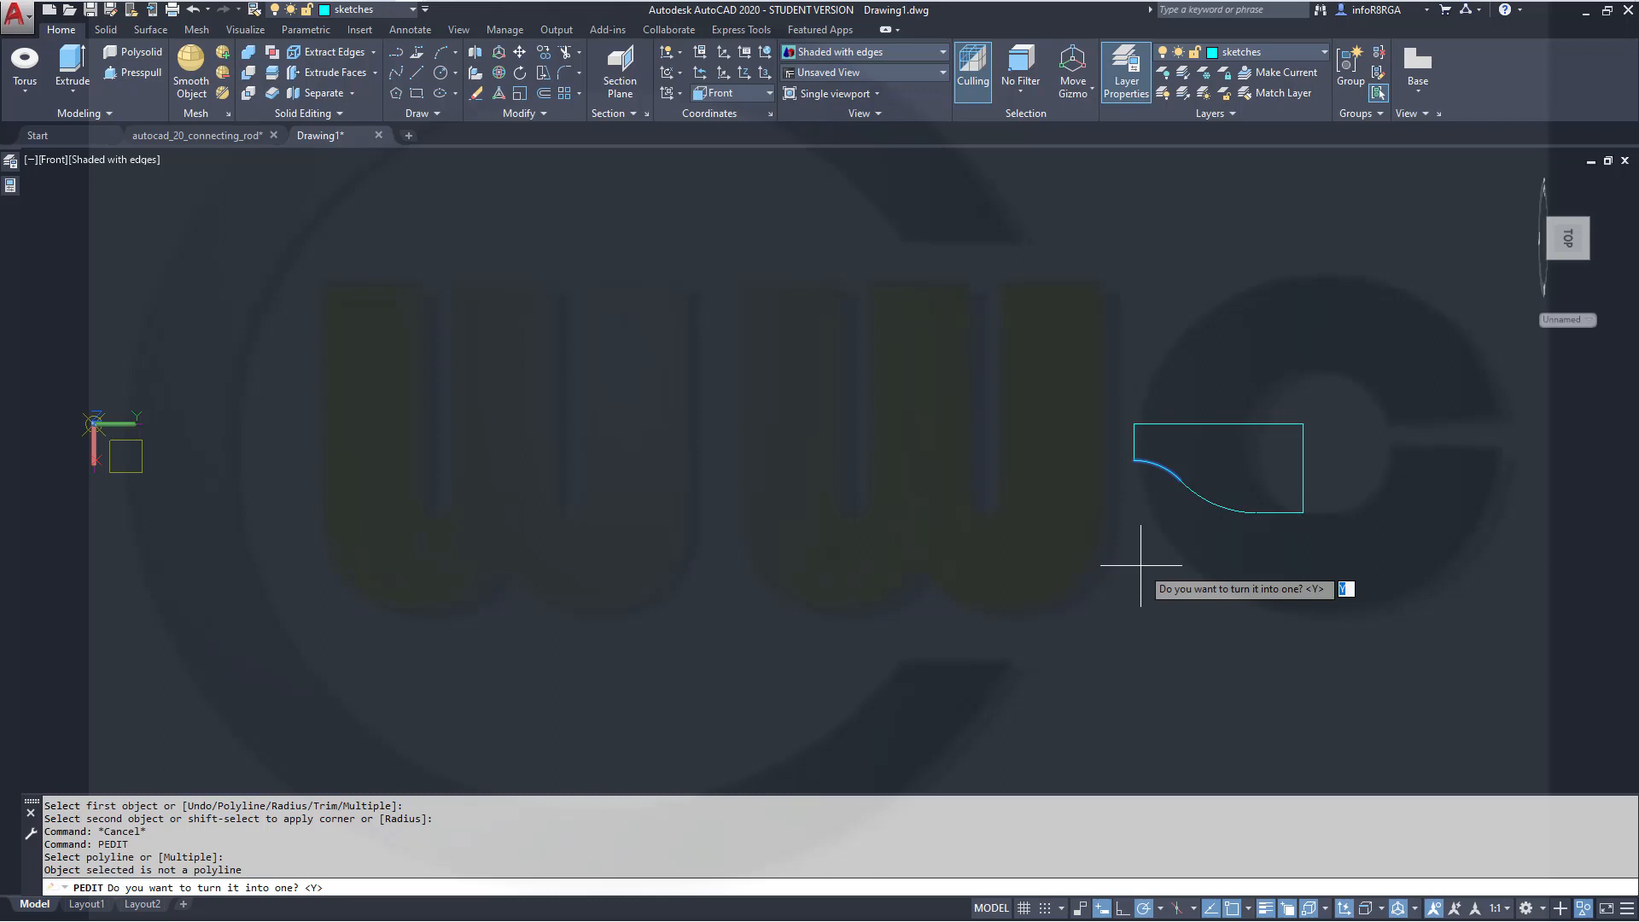
pyautogui.press('Return')
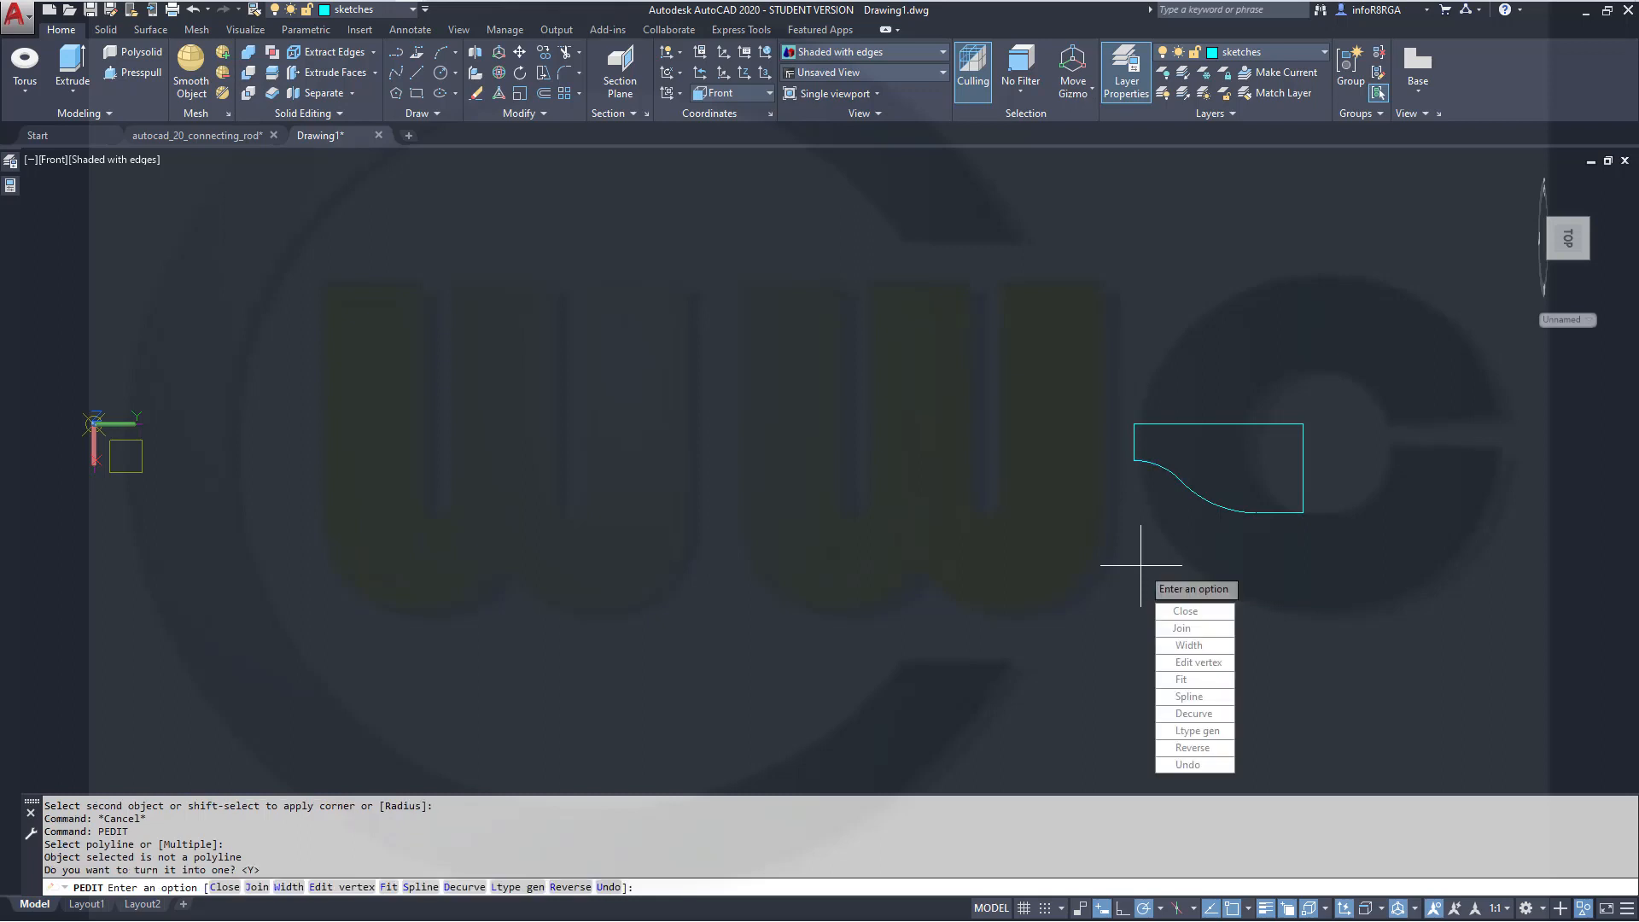
pyautogui.click(1204, 633)
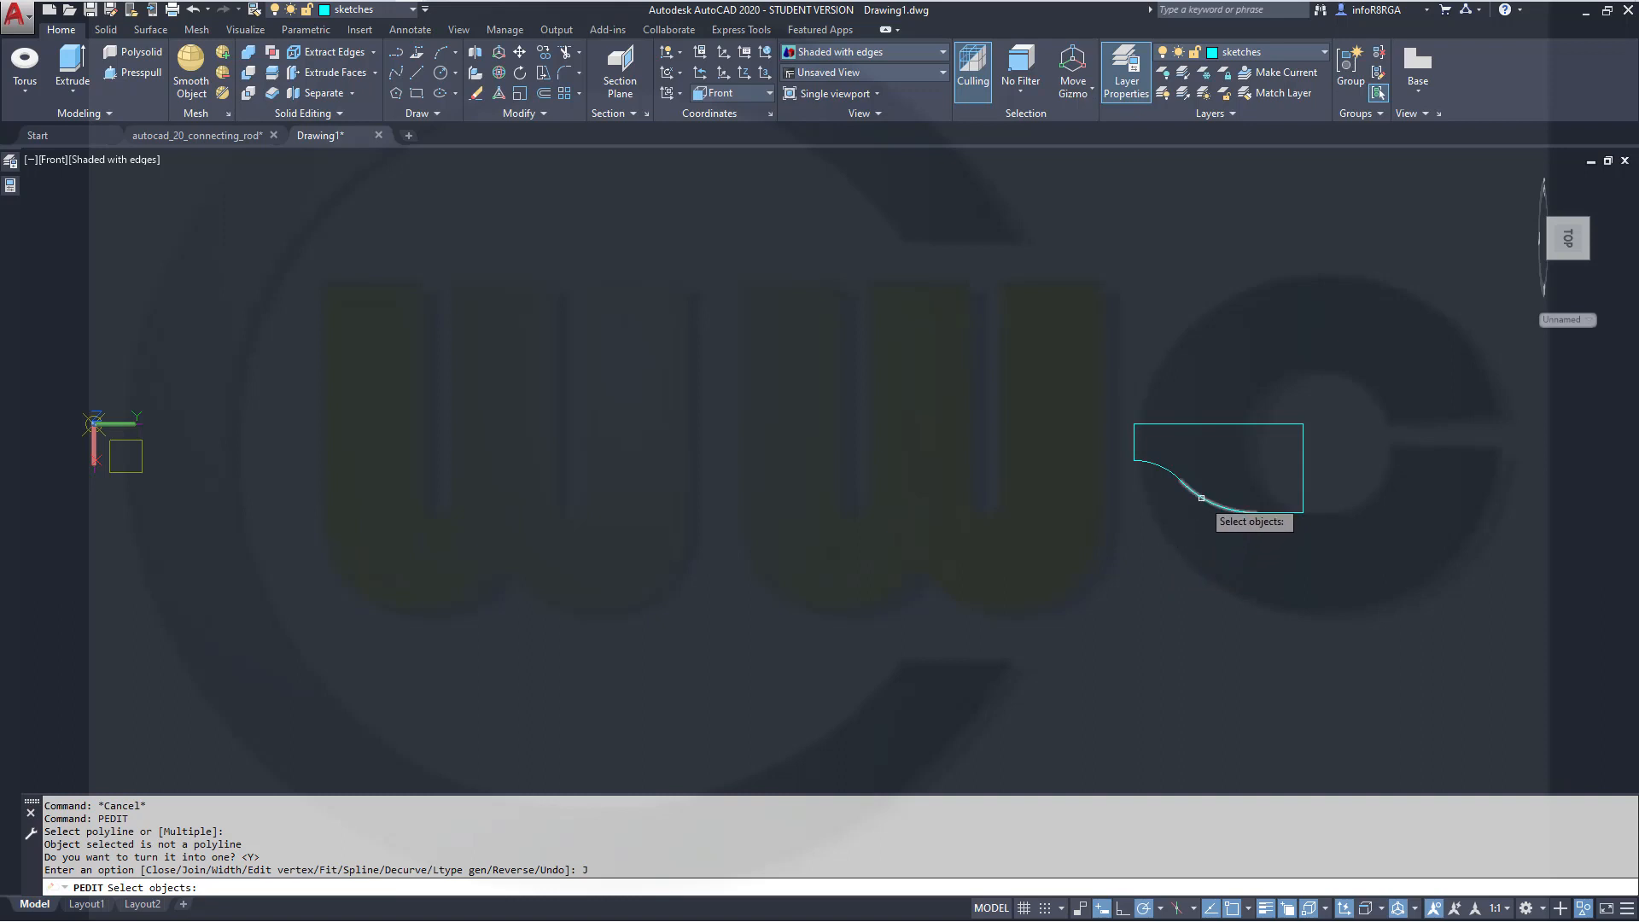
pyautogui.click(1202, 498)
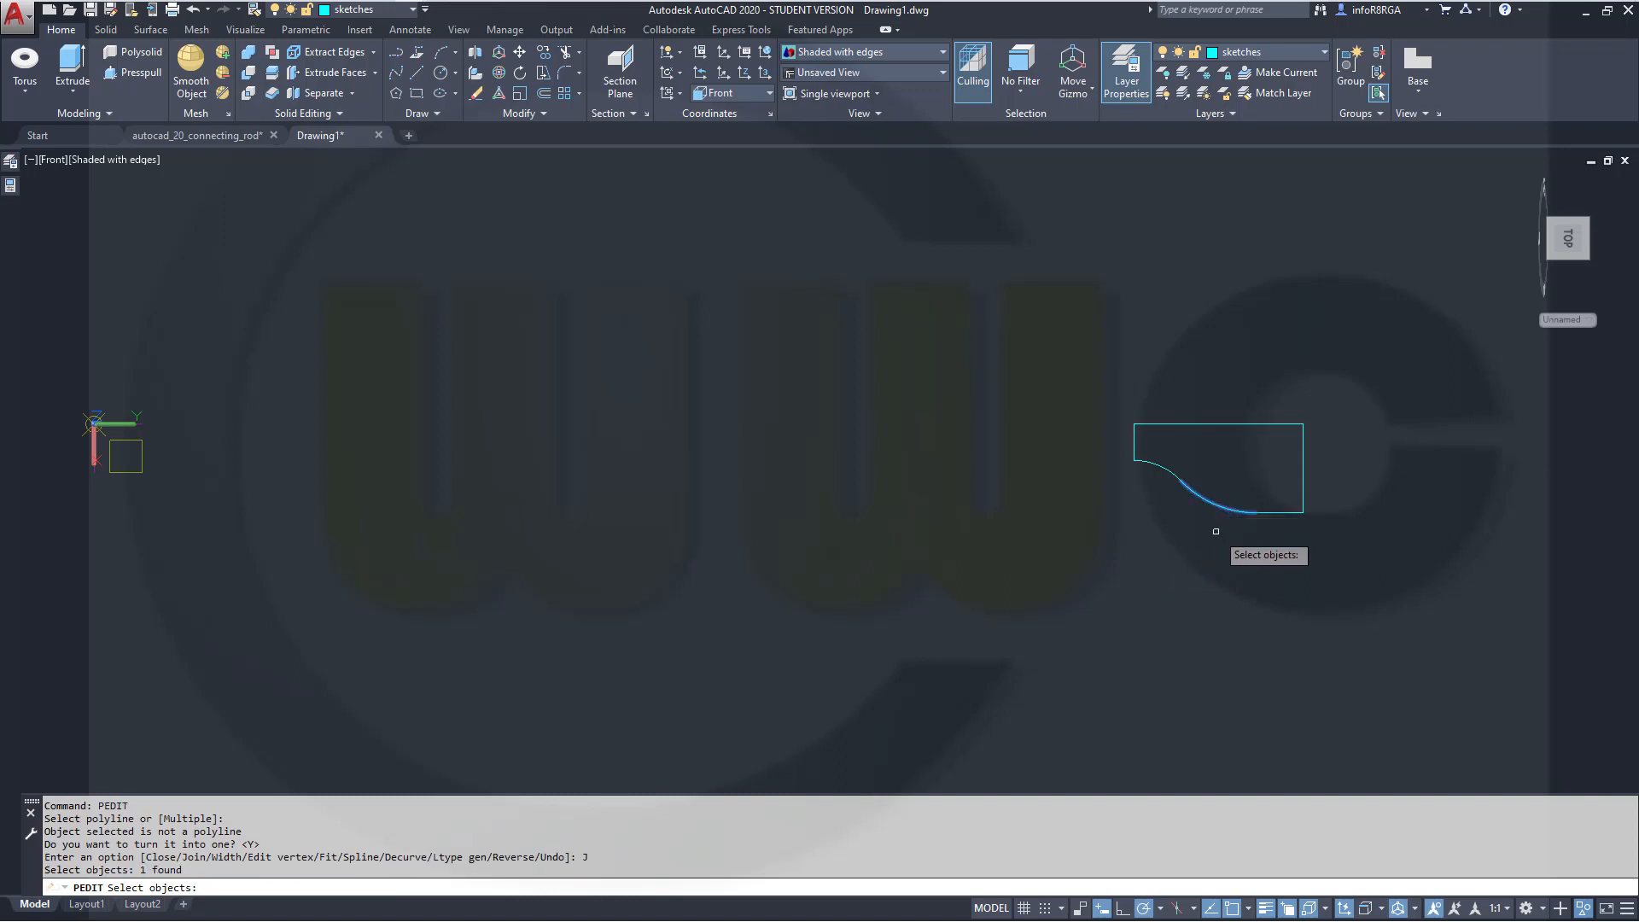
pyautogui.press('Return')
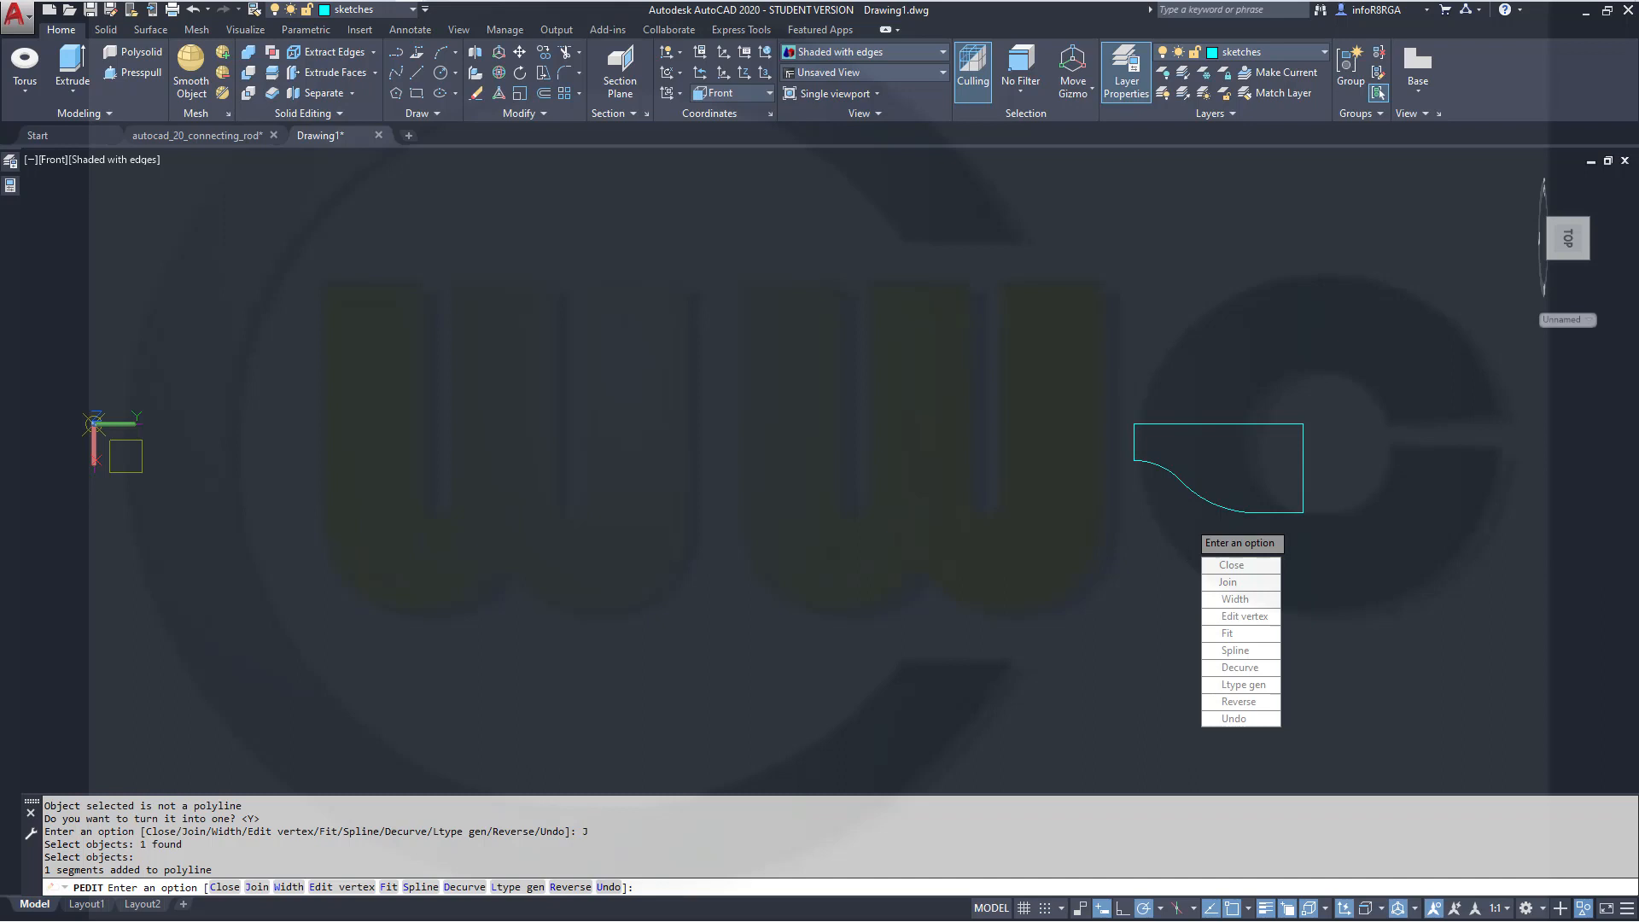
pyautogui.press('Return')
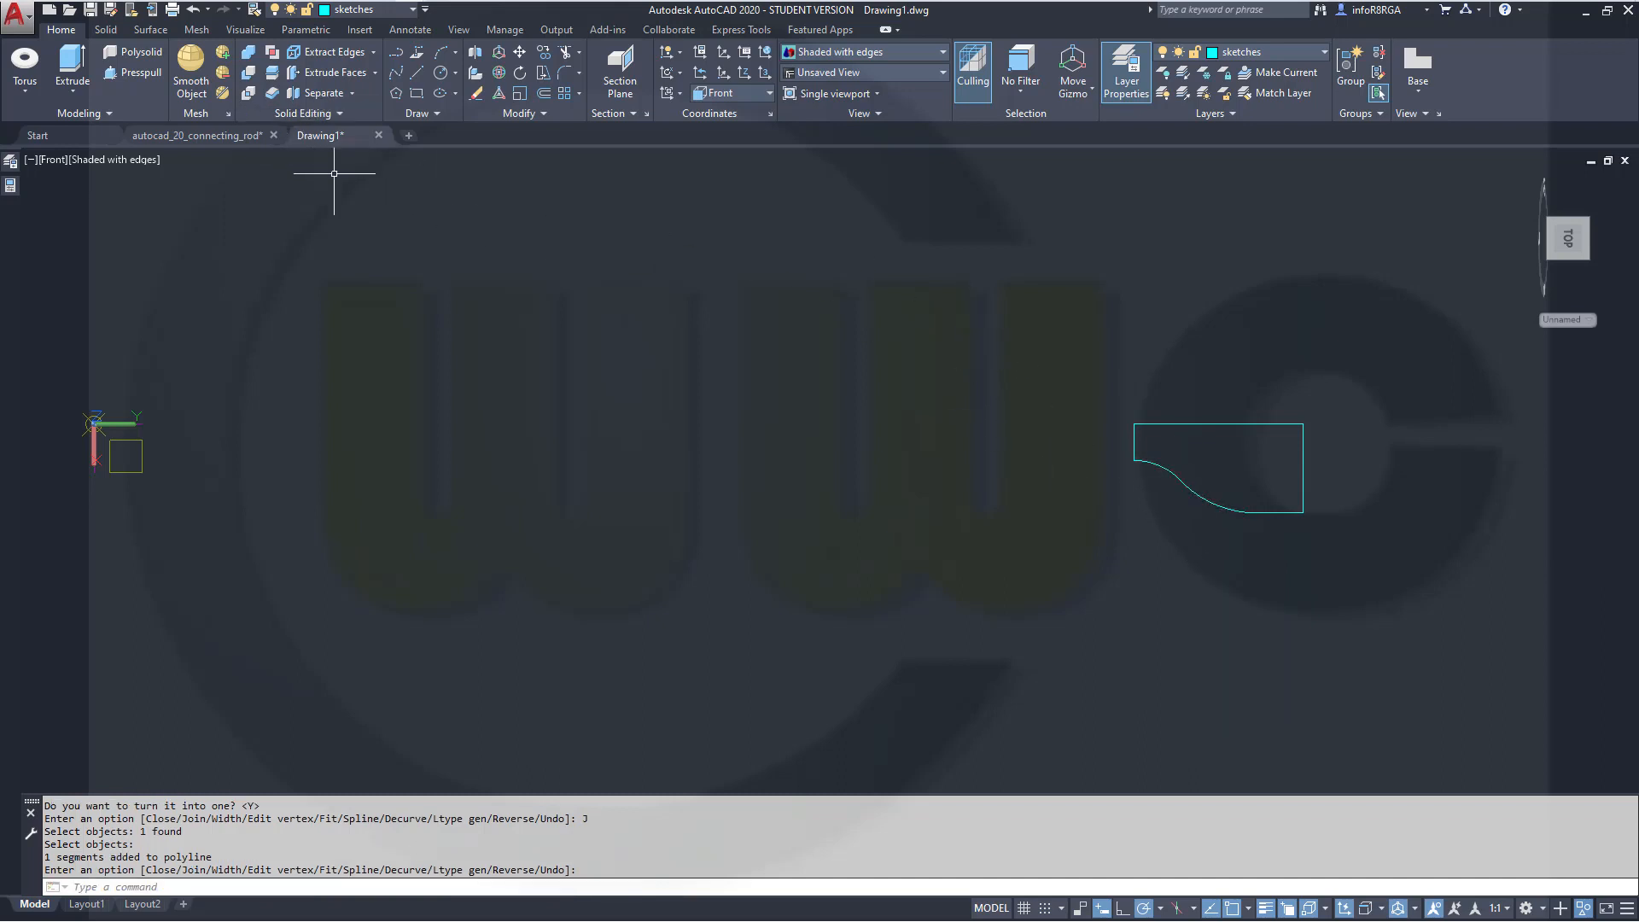
# On the surfaces layer, revolve the profile as a surface 360 degrees about the rectangle's top edge
pyautogui.click(411, 15)
pyautogui.click(394, 191)
pyautogui.click(139, 31)
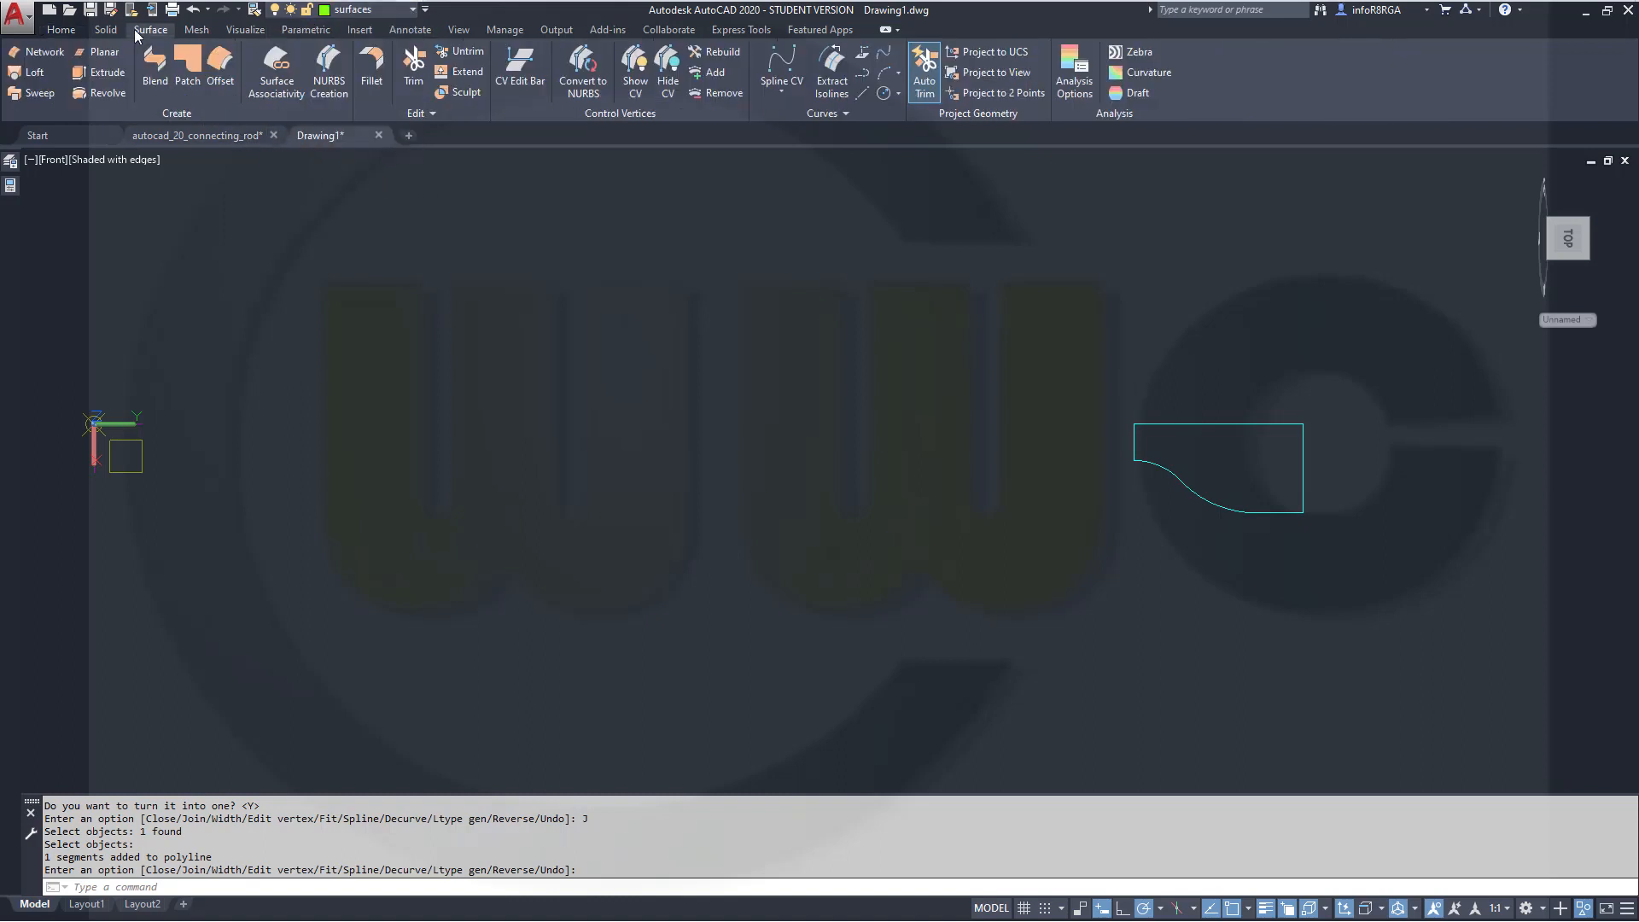
pyautogui.click(99, 94)
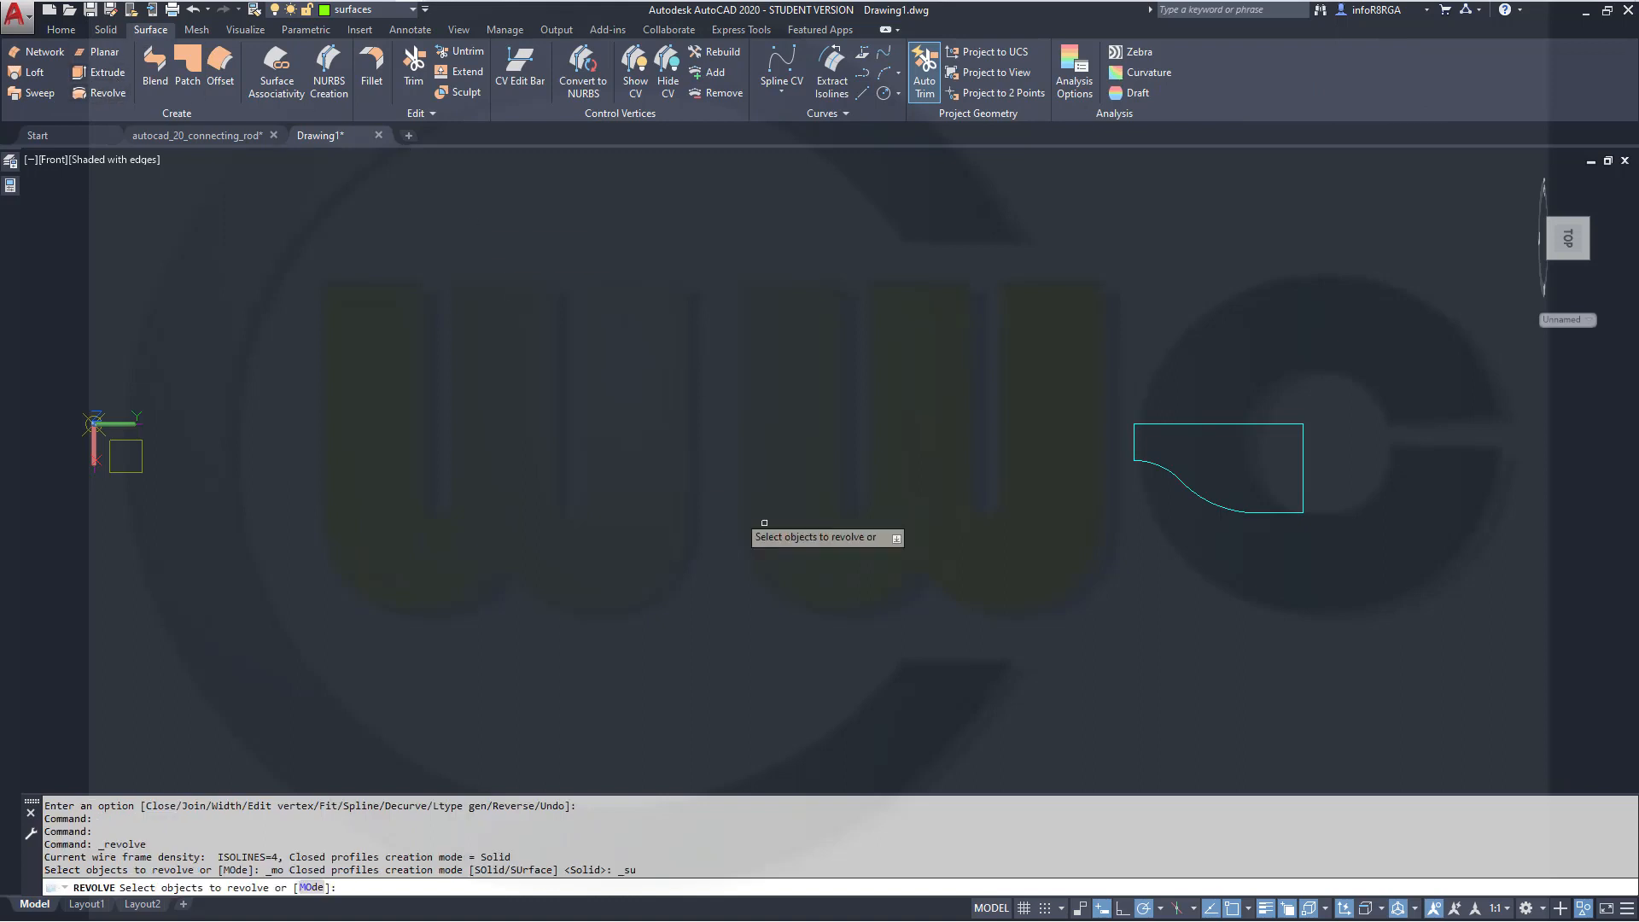
pyautogui.click(1161, 472)
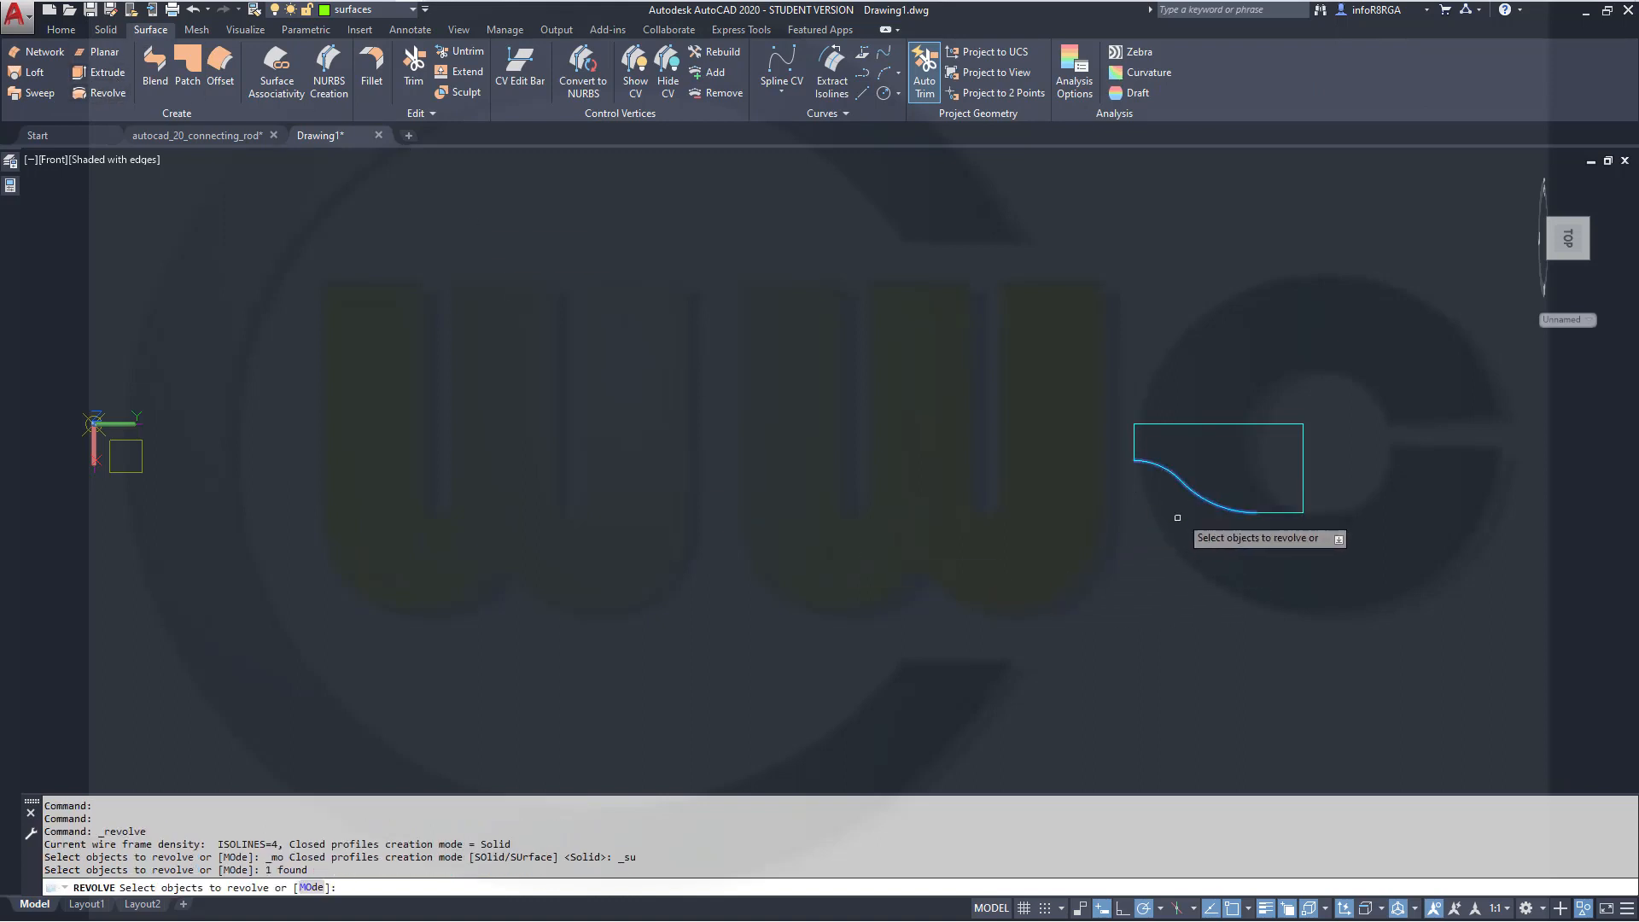
pyautogui.rightClick(1148, 565)
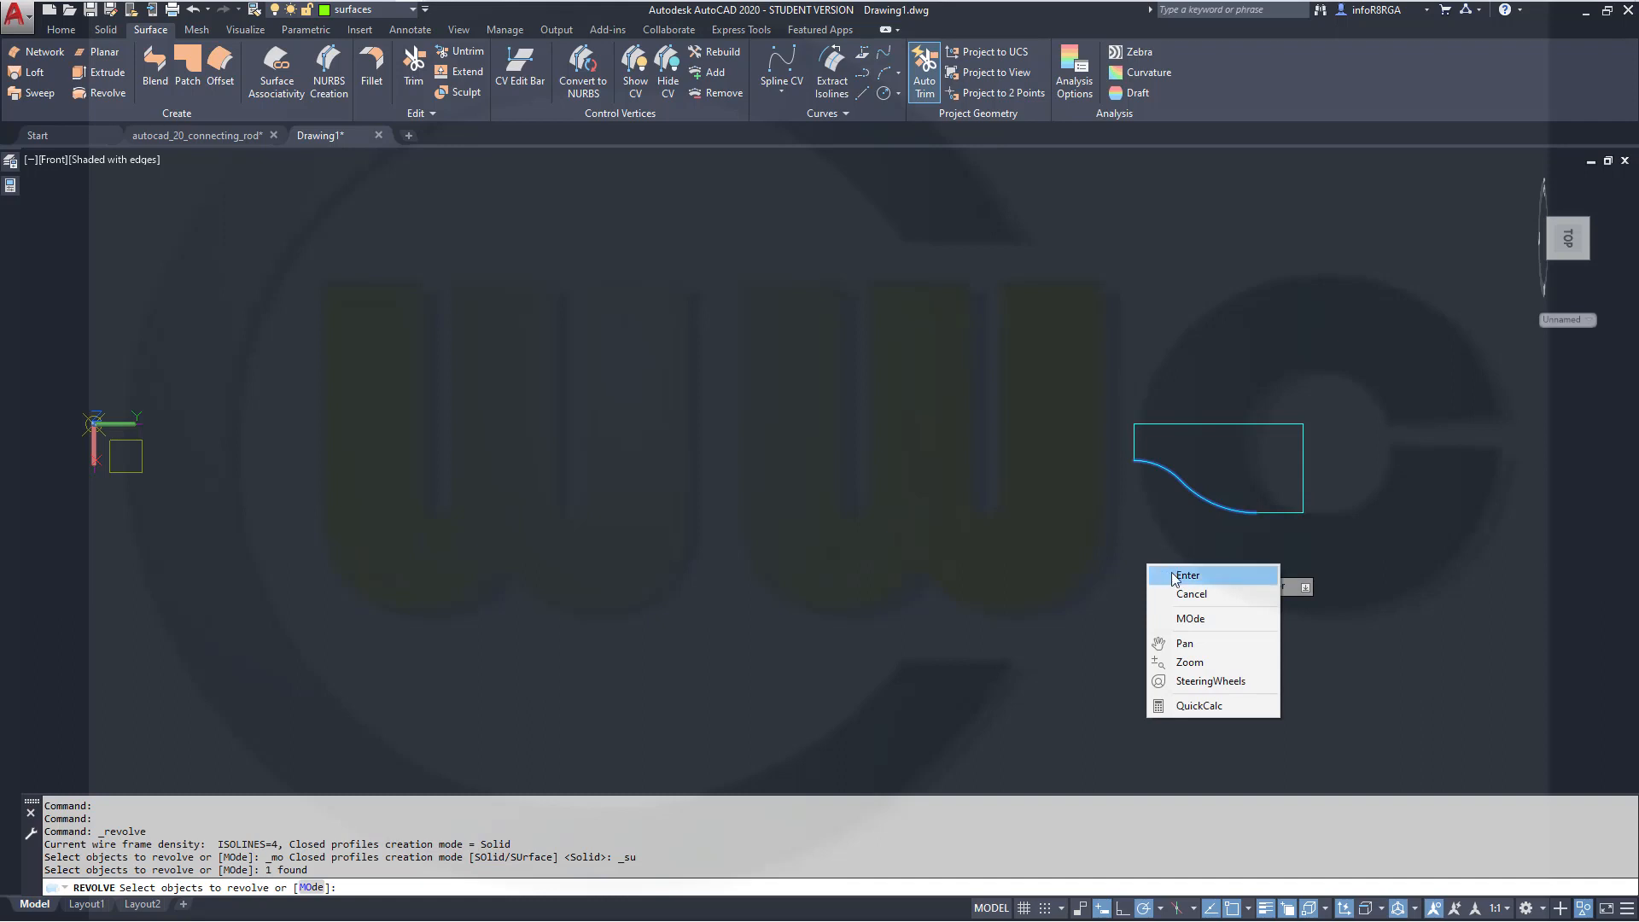
pyautogui.click(1173, 576)
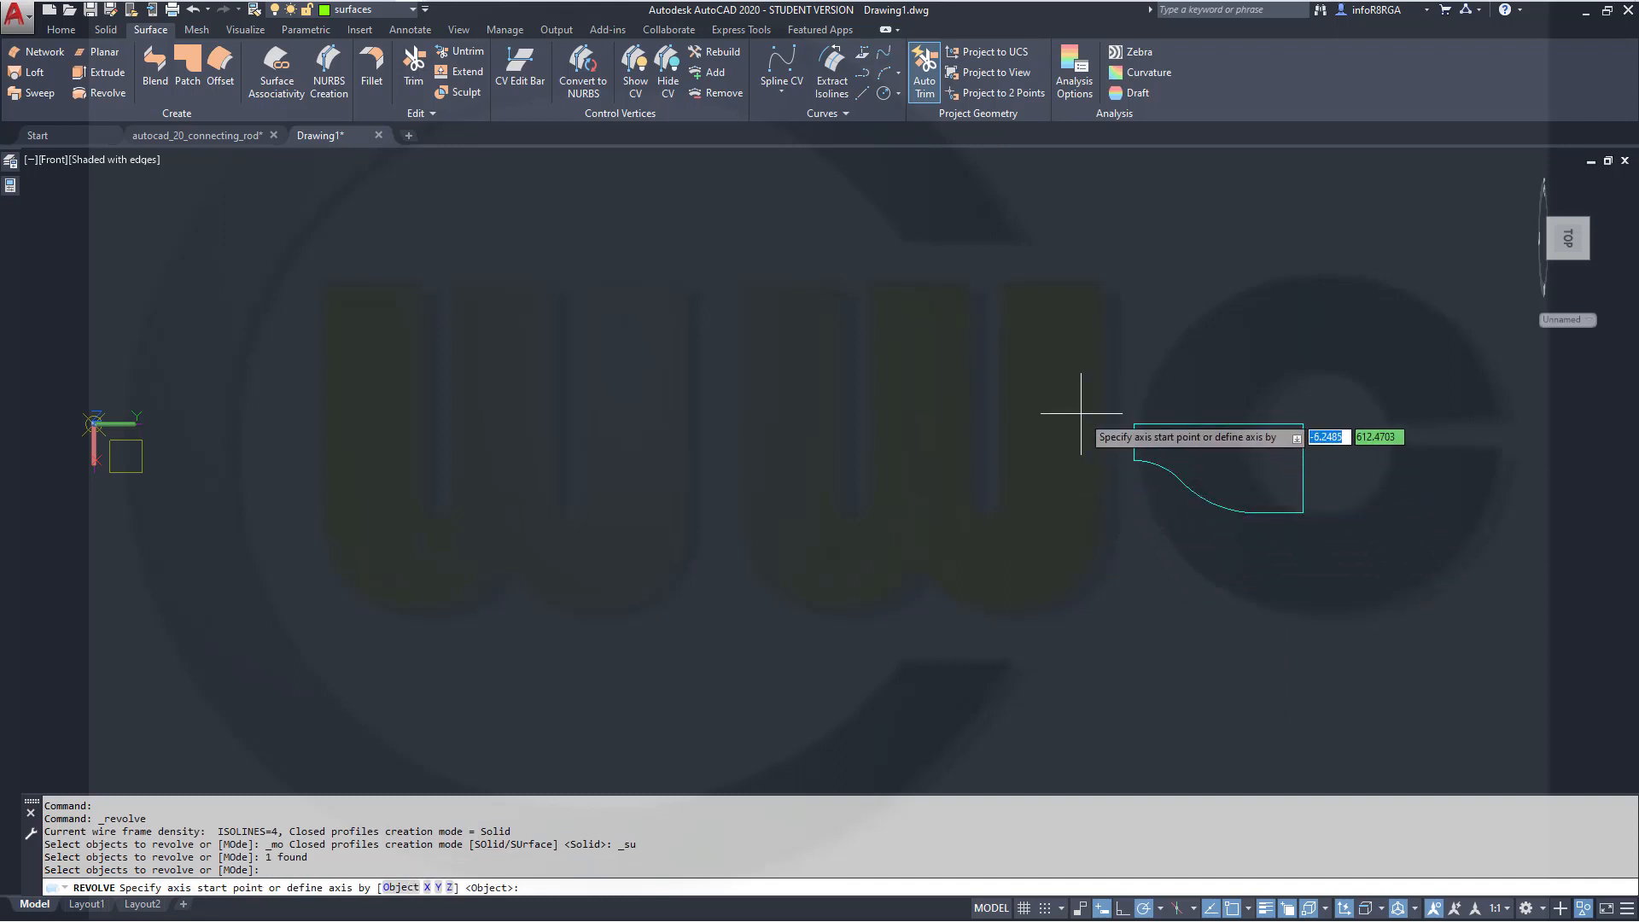
pyautogui.click(1134, 424)
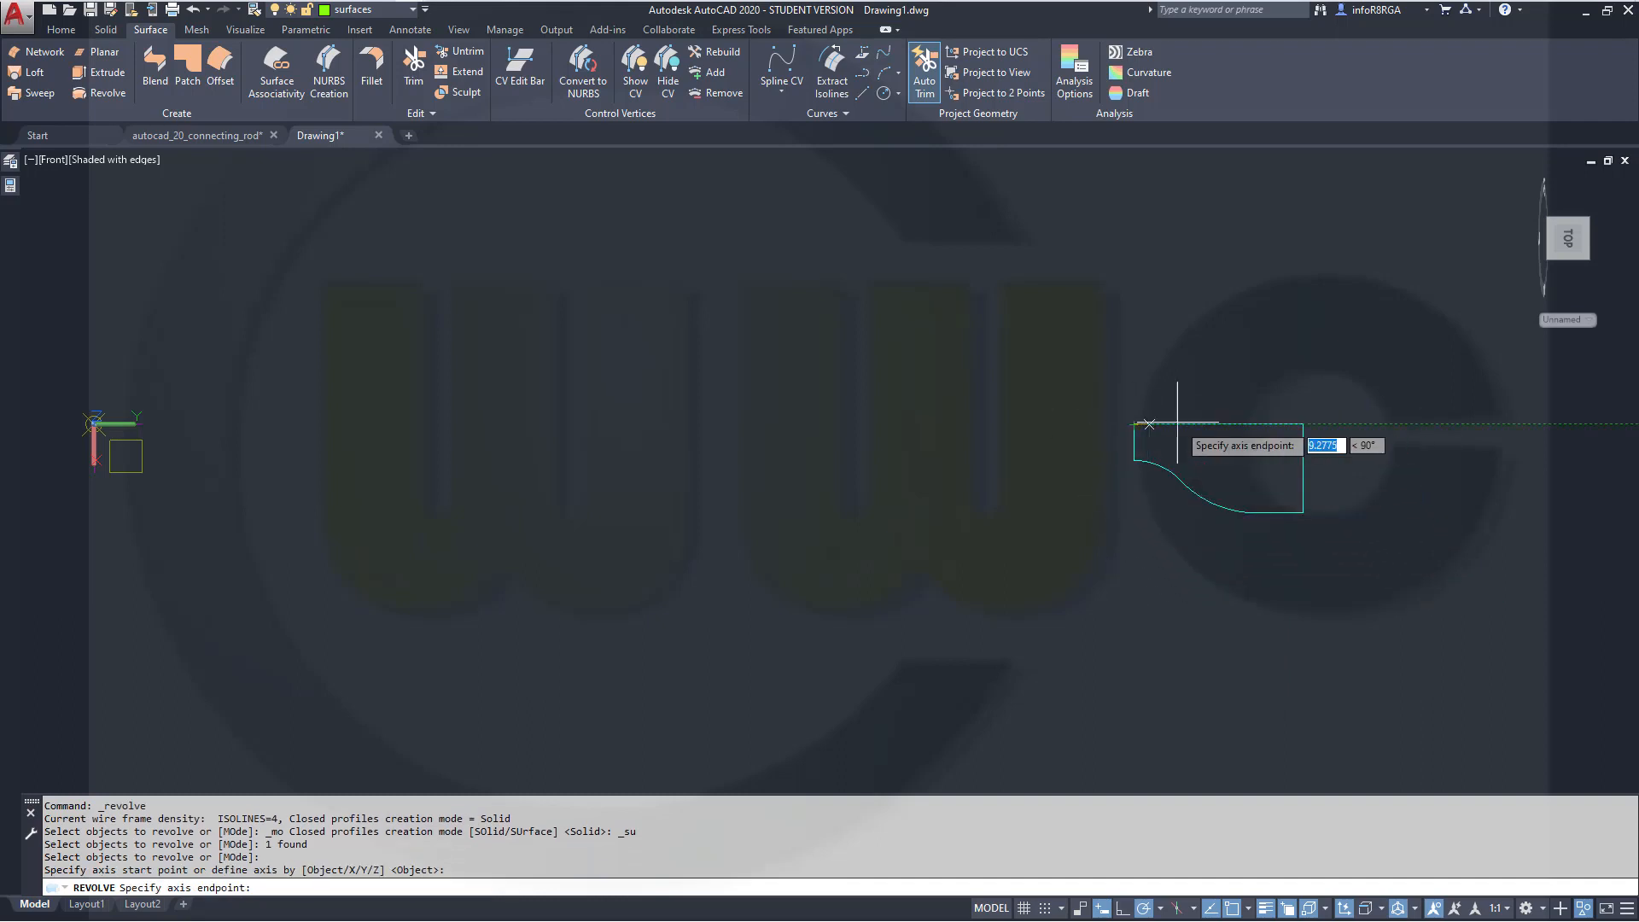
pyautogui.click(1303, 424)
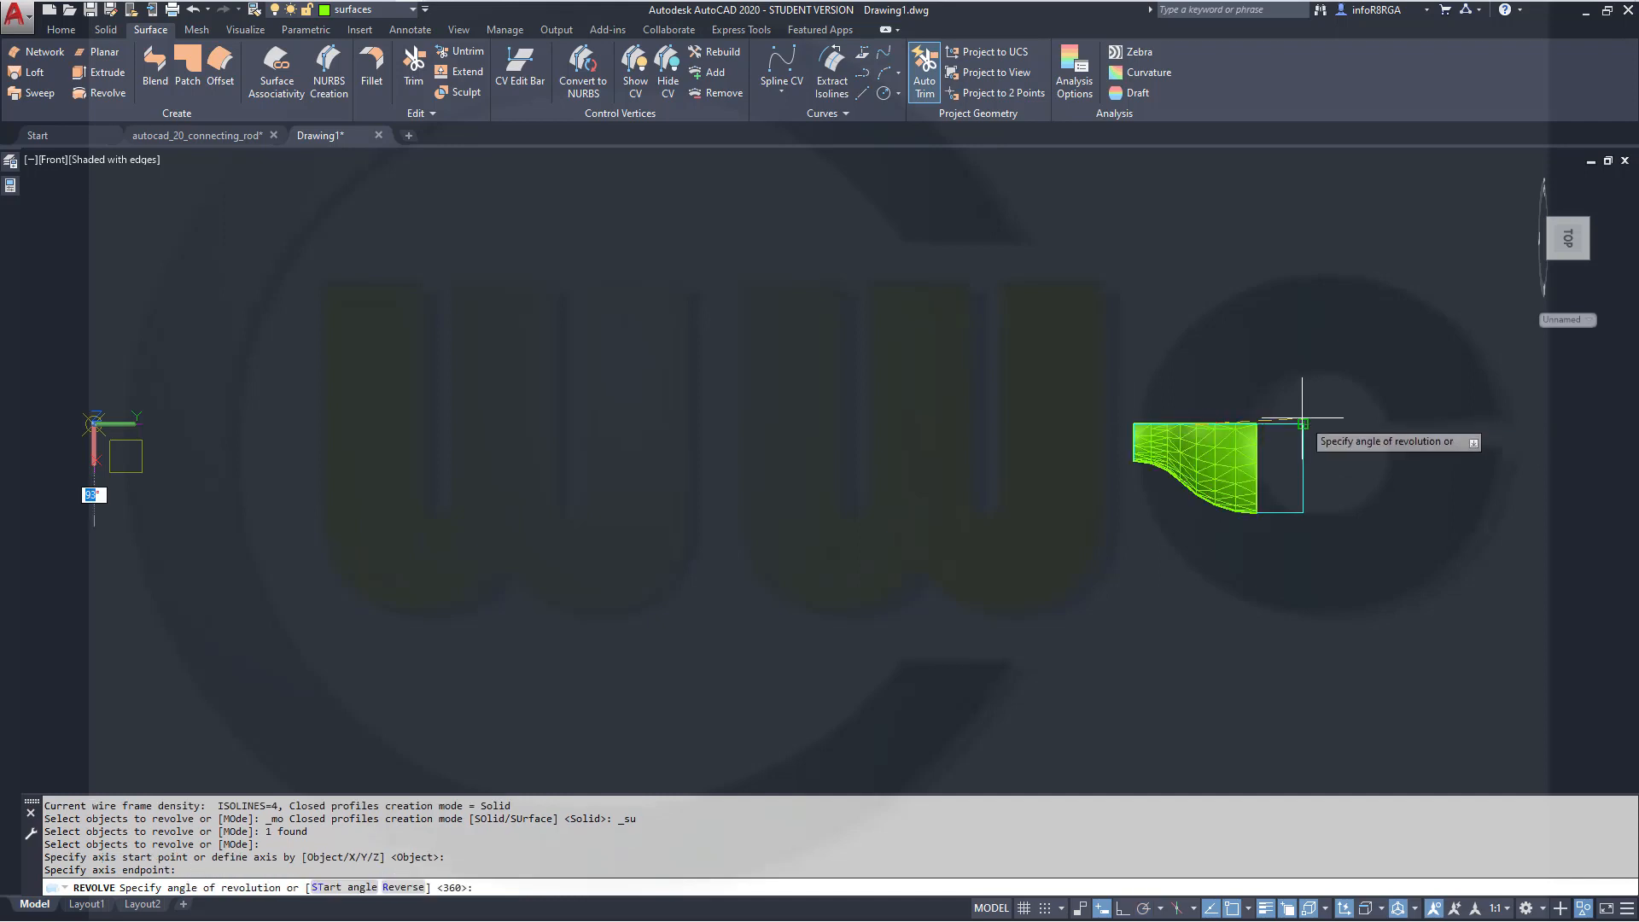
pyautogui.write('36')
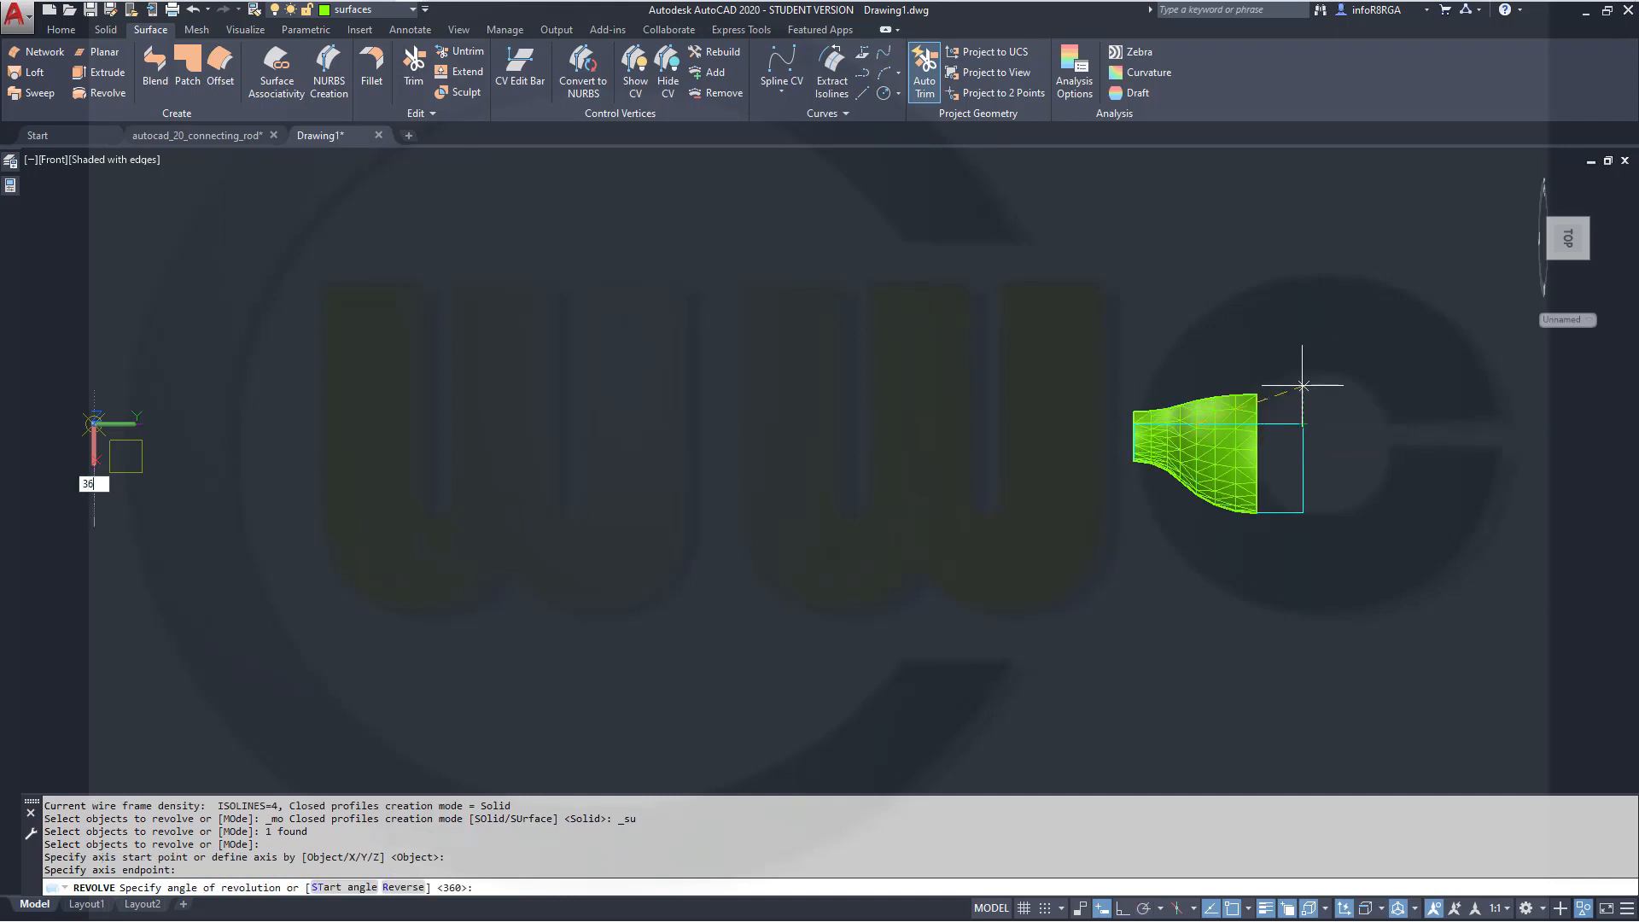
pyautogui.write('0')
pyautogui.press('Return')
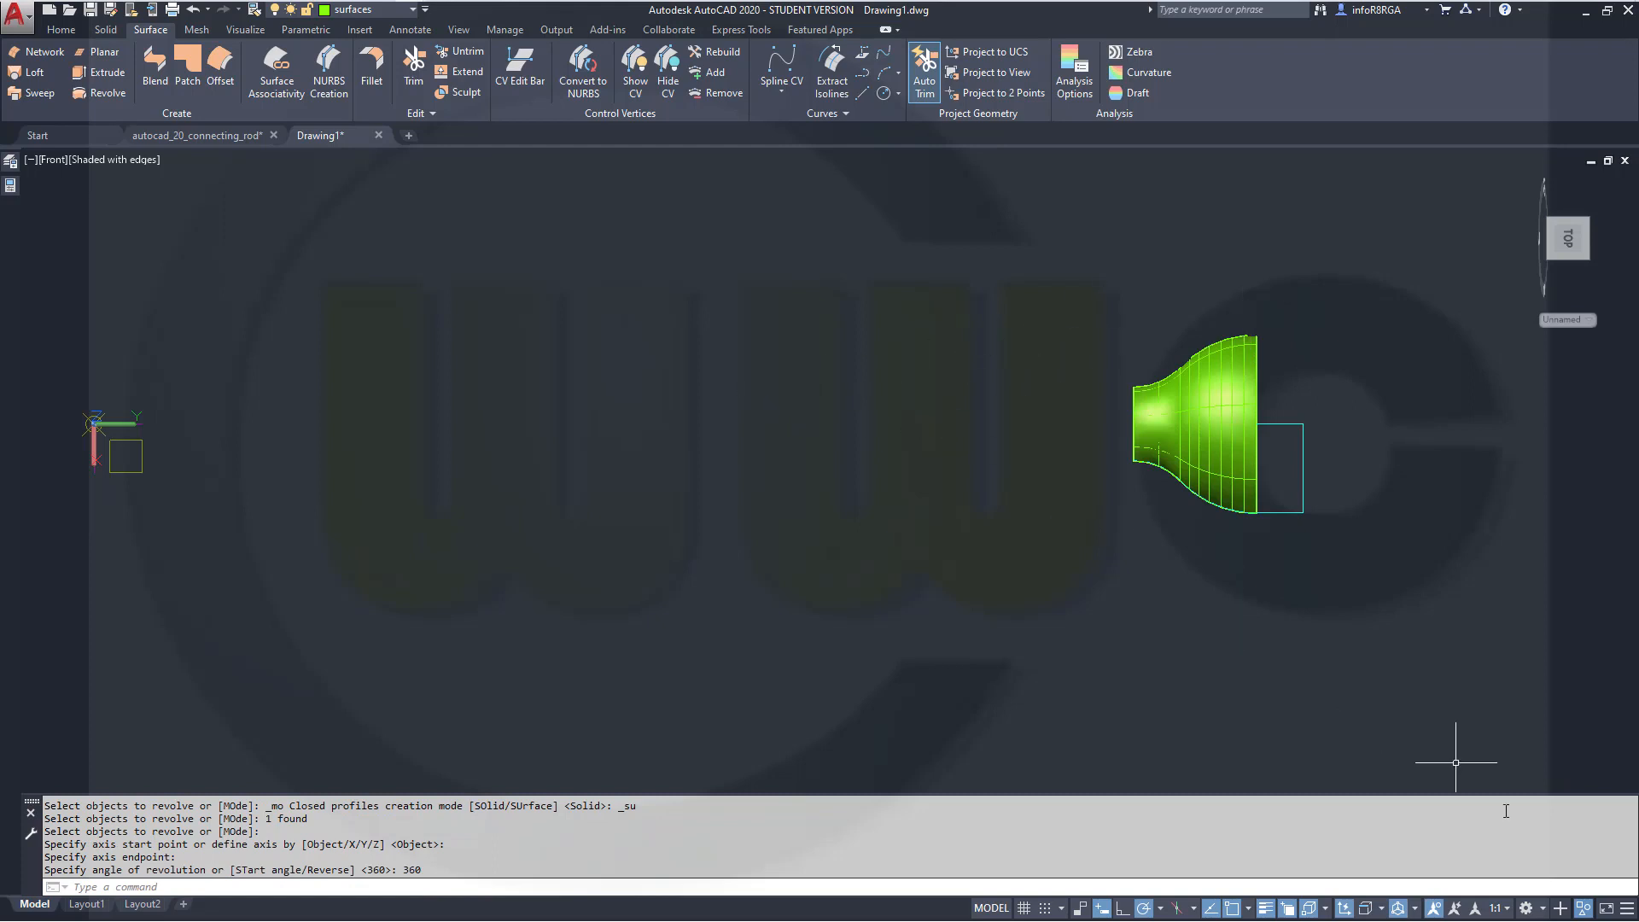
# End object isolation so all objects in the drawing are shown again
pyautogui.click(1584, 908)
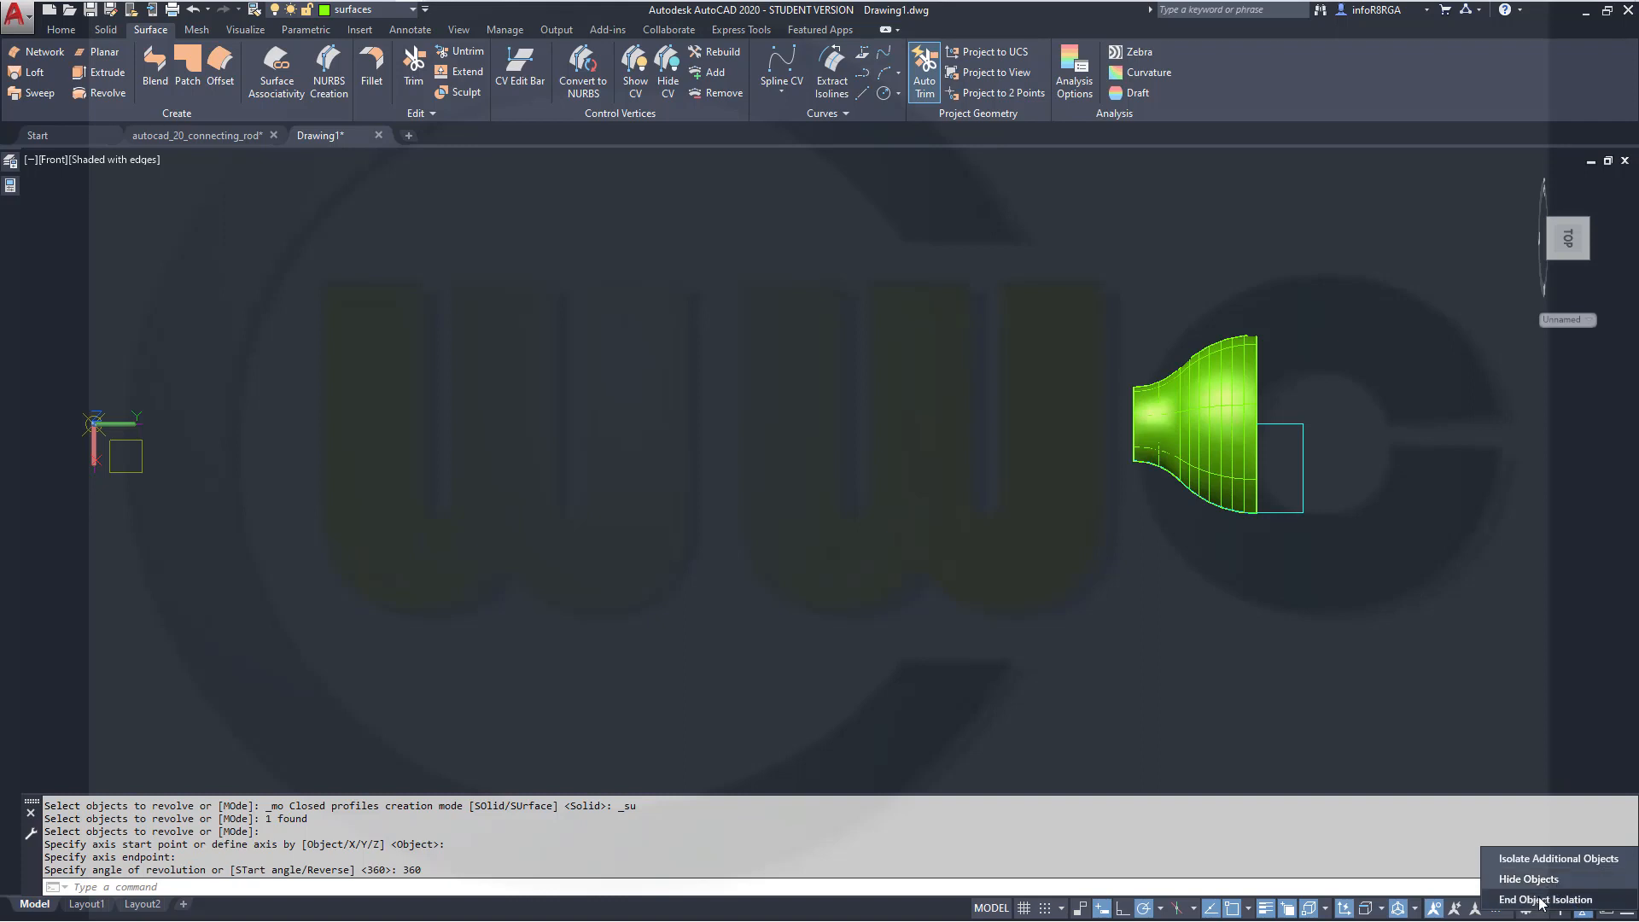
pyautogui.click(1550, 899)
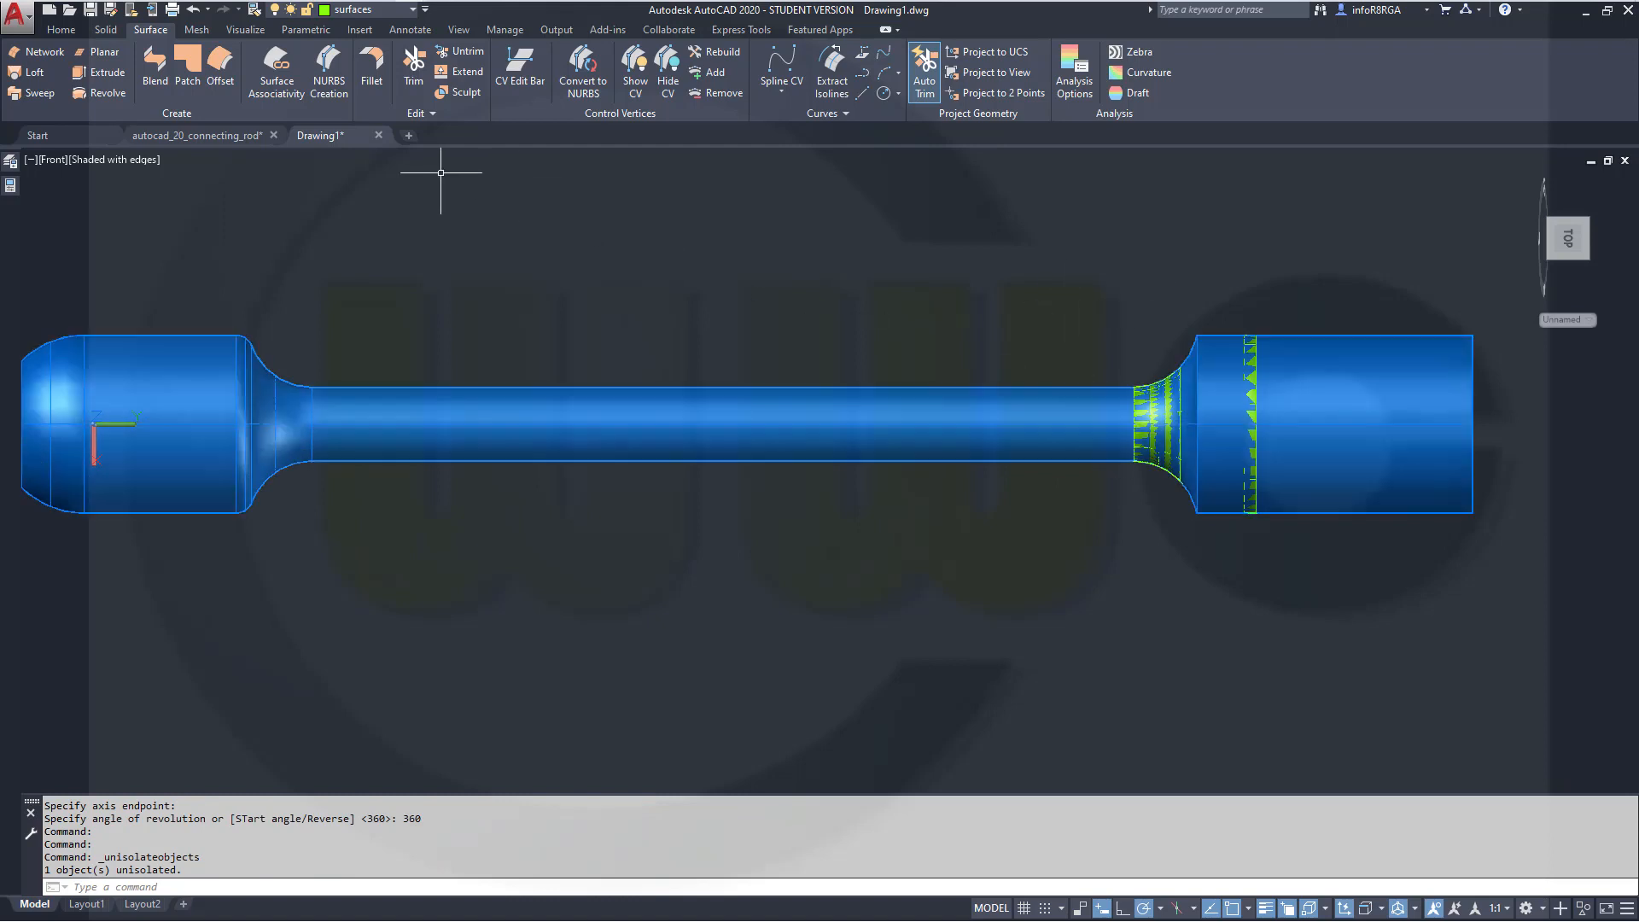
# Slice the rod solid using the revolved surface as the slicing plane, keeping both sides
pyautogui.click(104, 30)
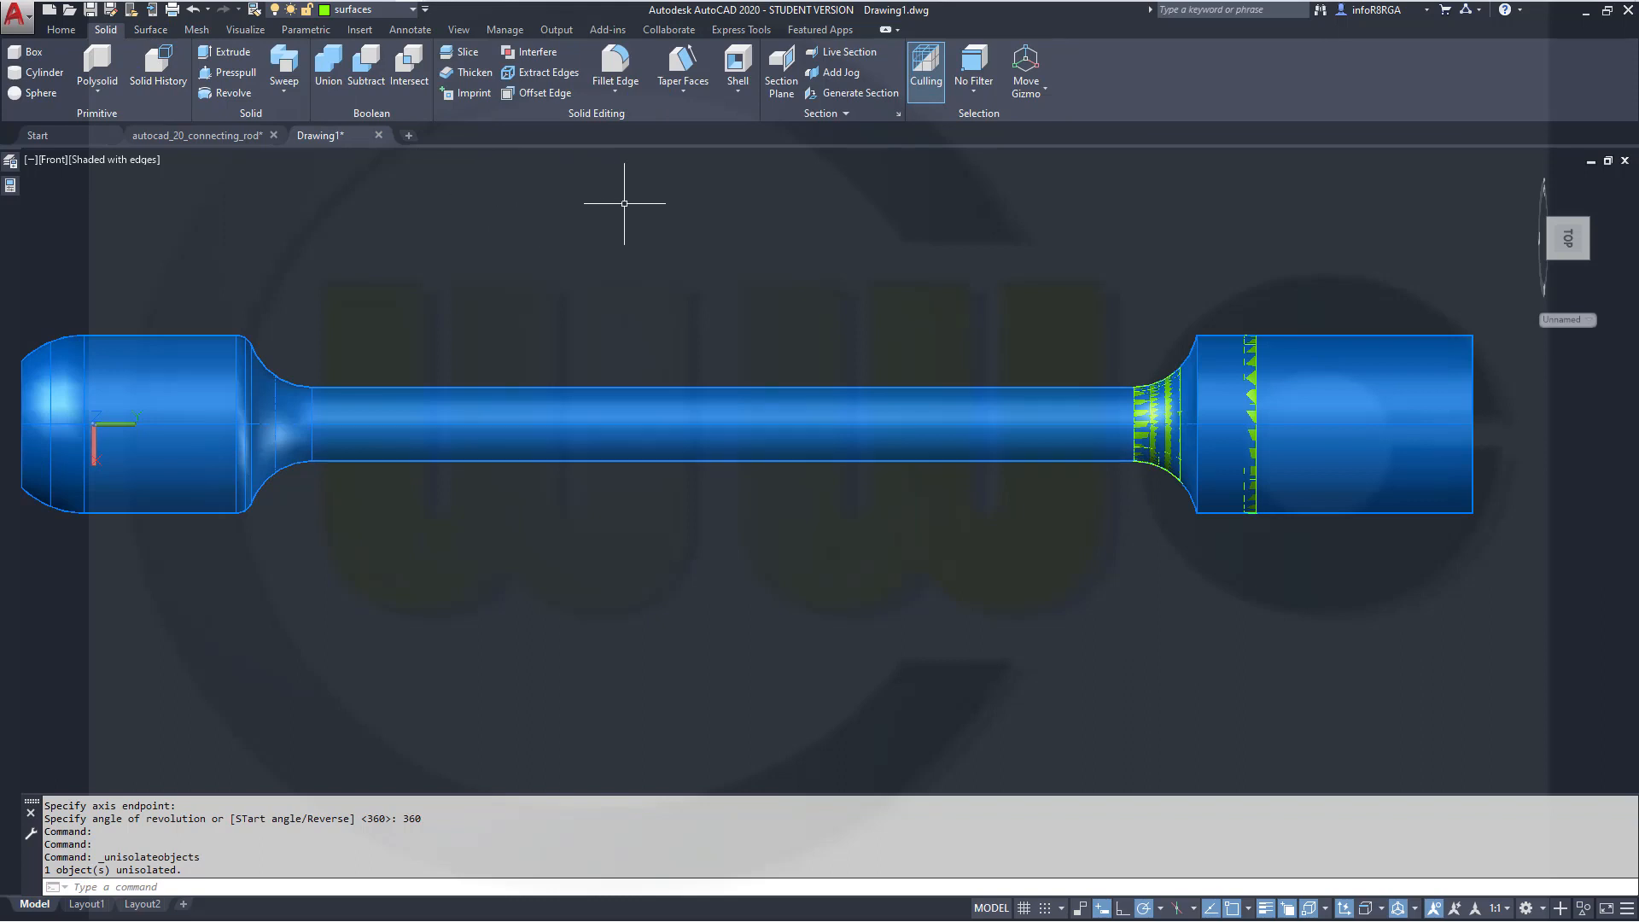
pyautogui.click(453, 55)
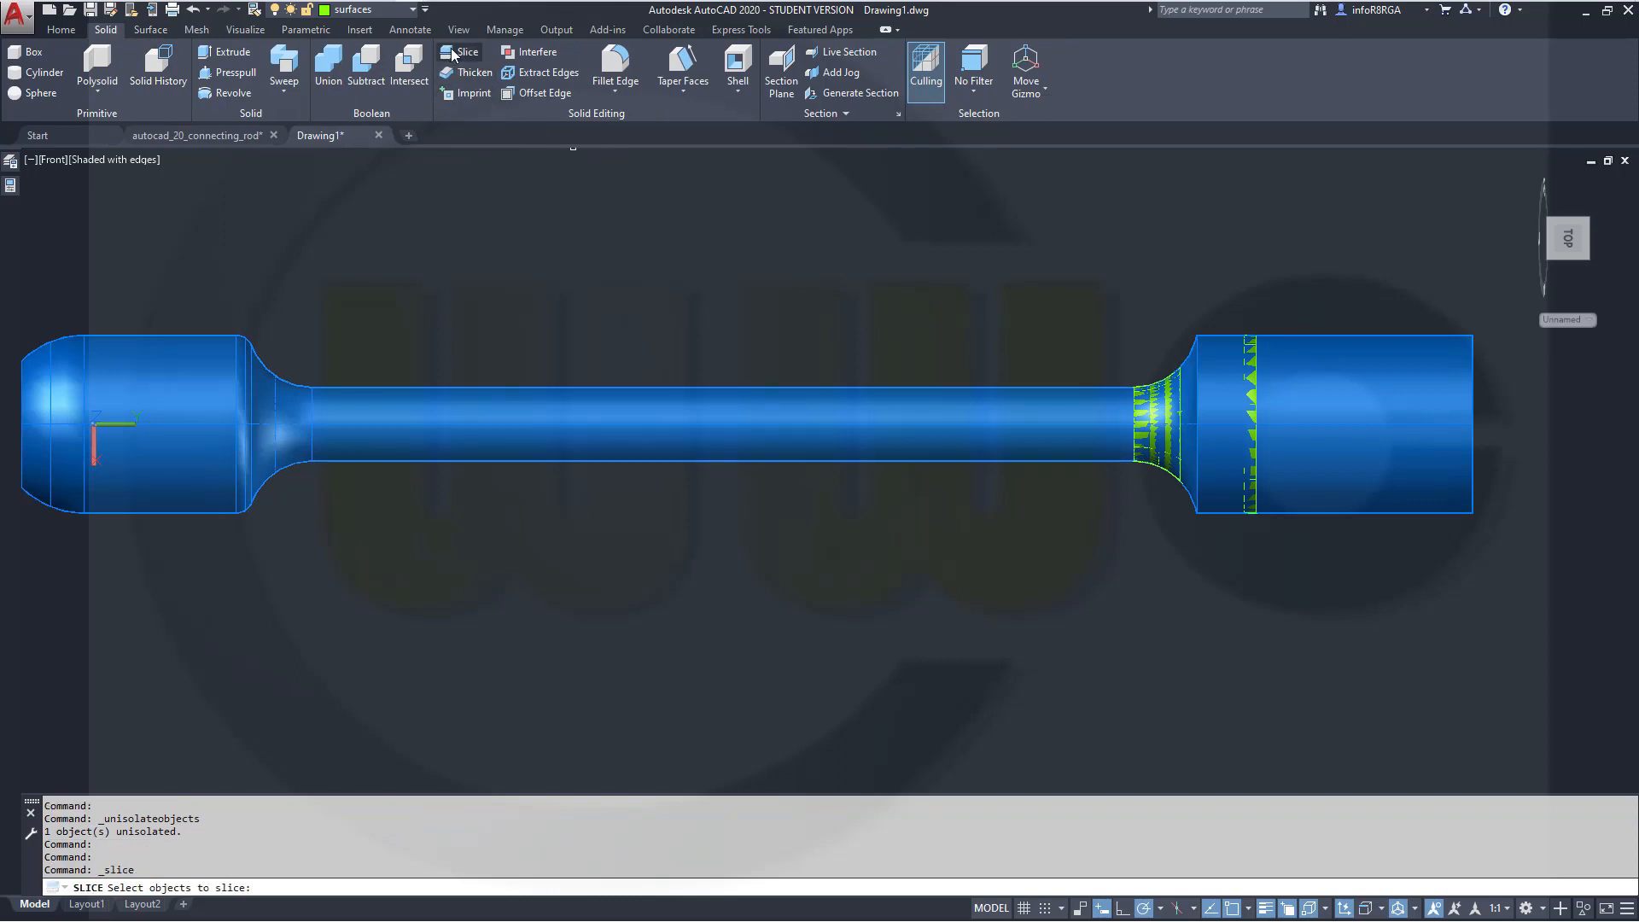
pyautogui.click(955, 402)
pyautogui.press('Return')
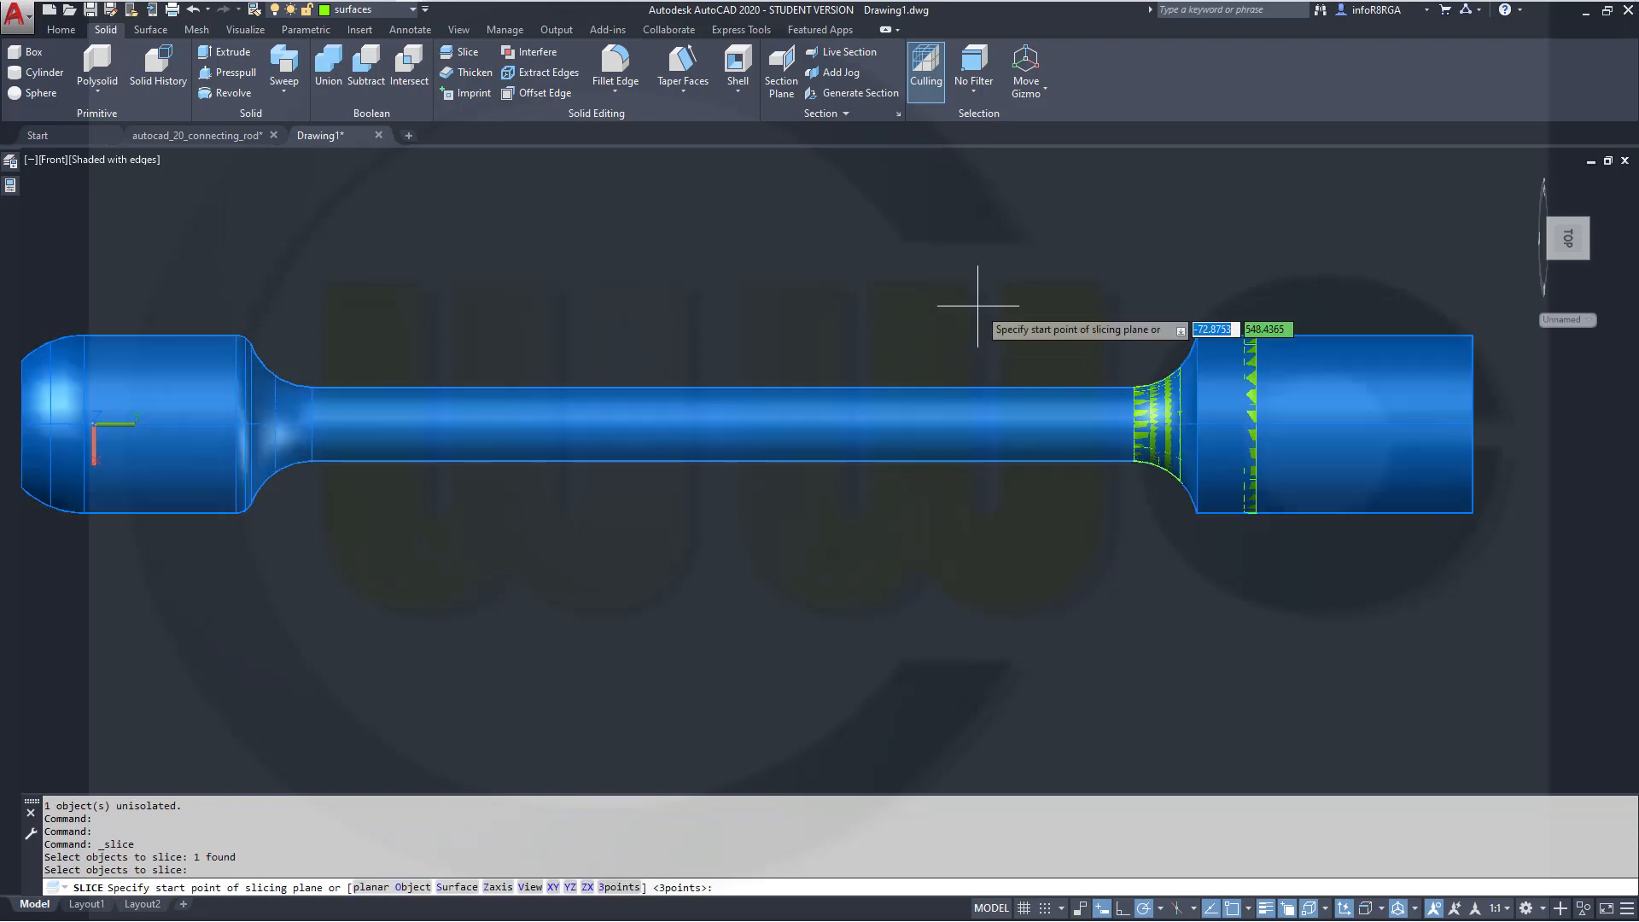
pyautogui.rightClick(1067, 330)
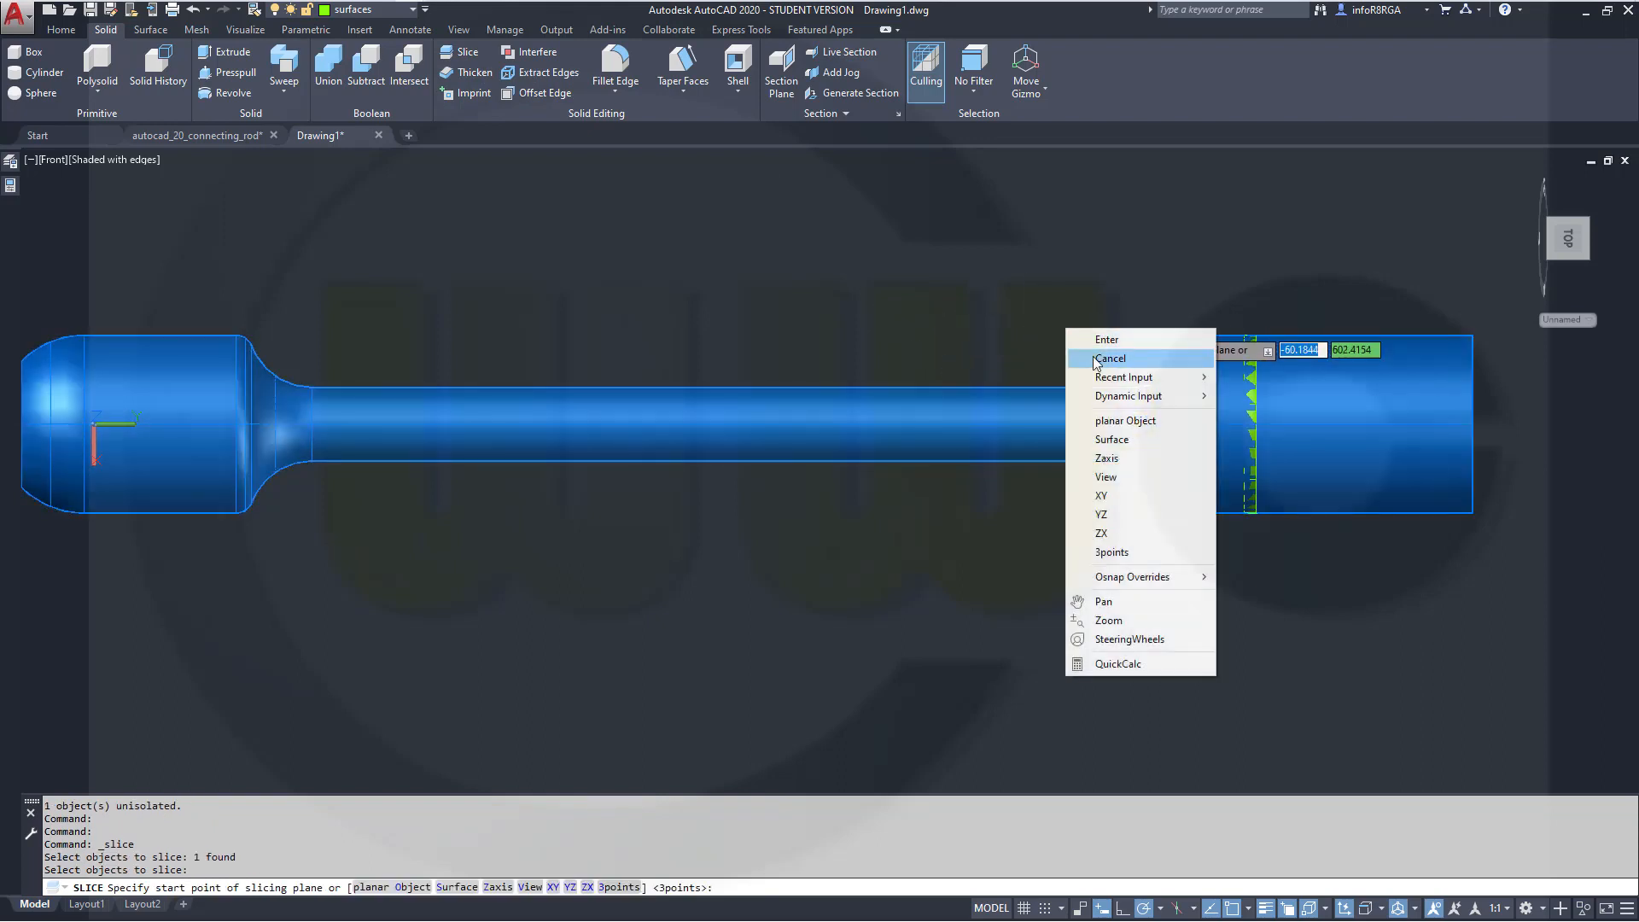
pyautogui.click(1118, 439)
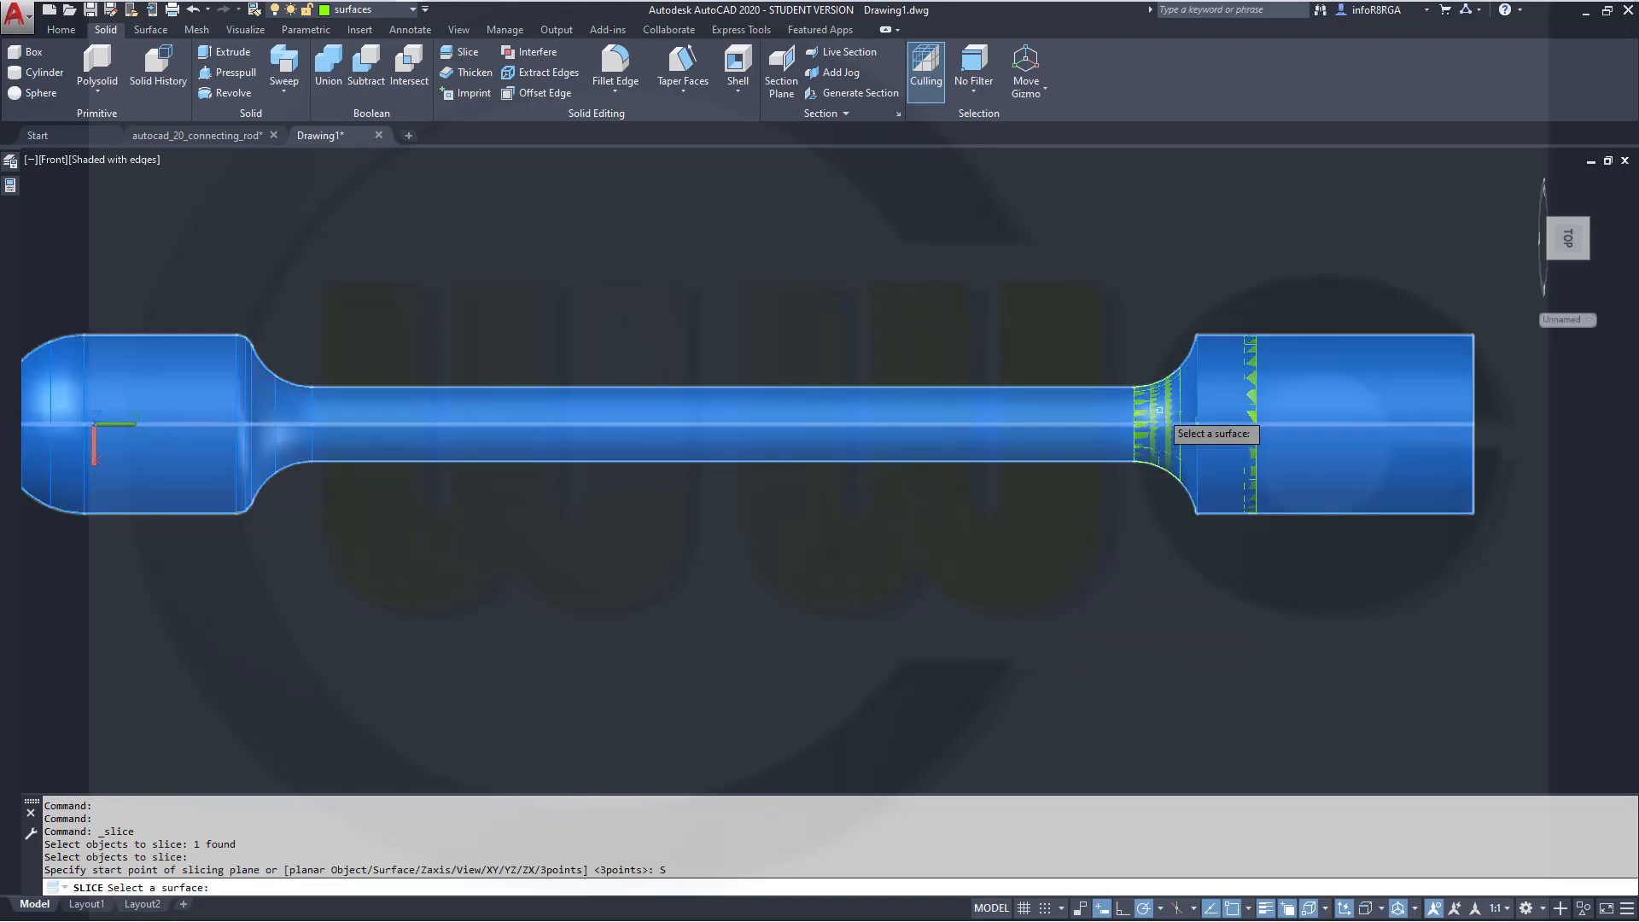
pyautogui.click(1163, 413)
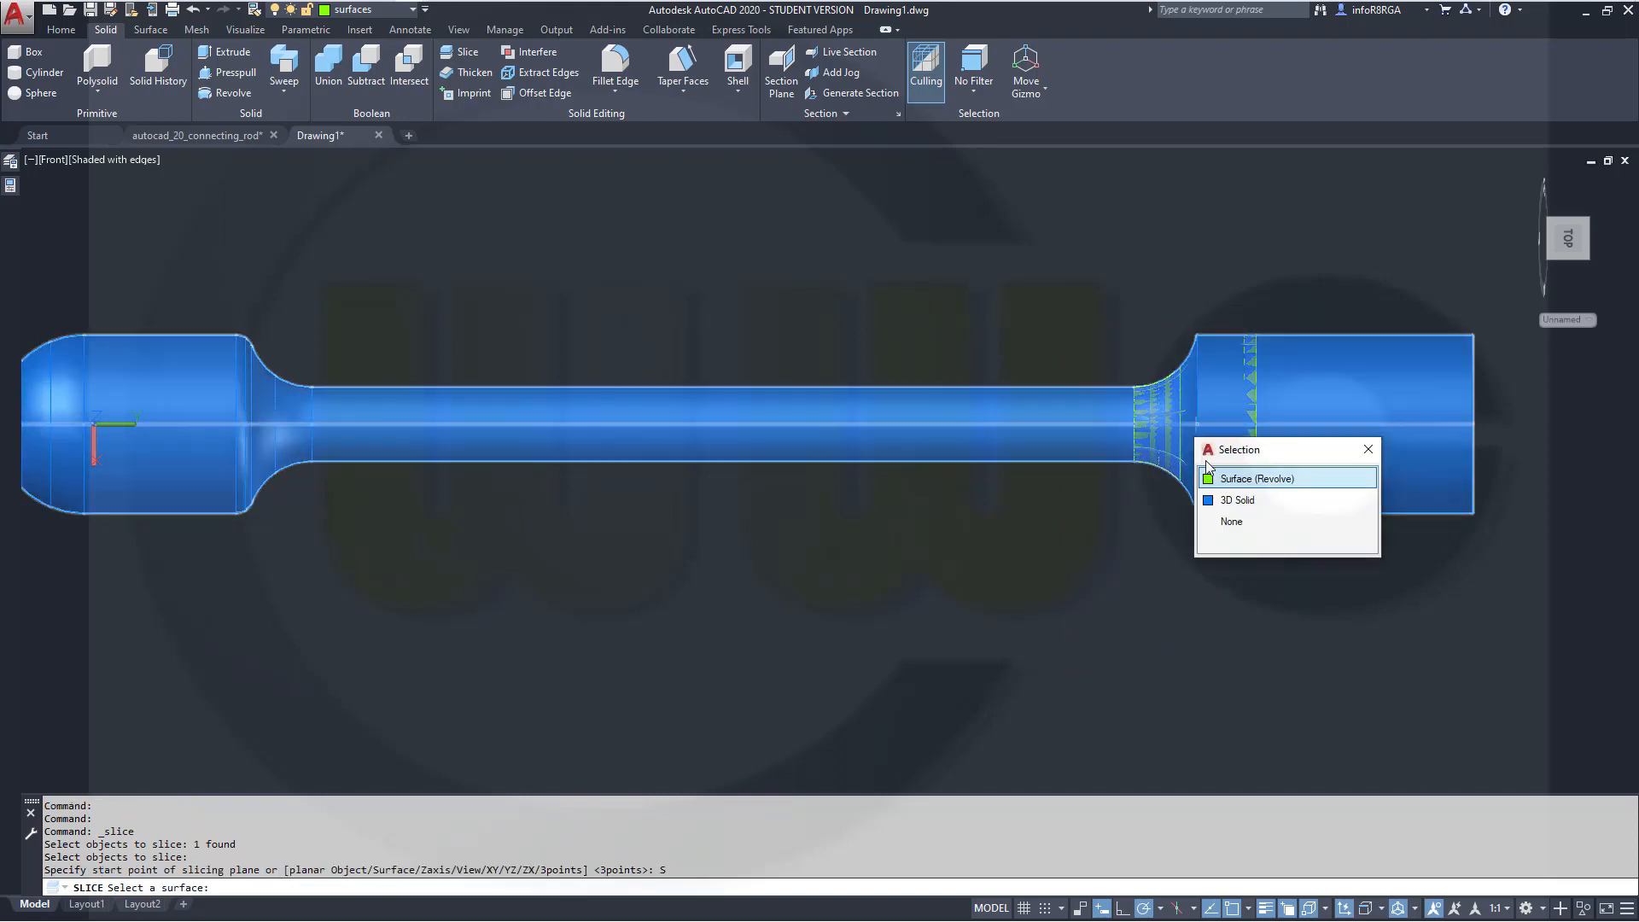
pyautogui.click(1237, 480)
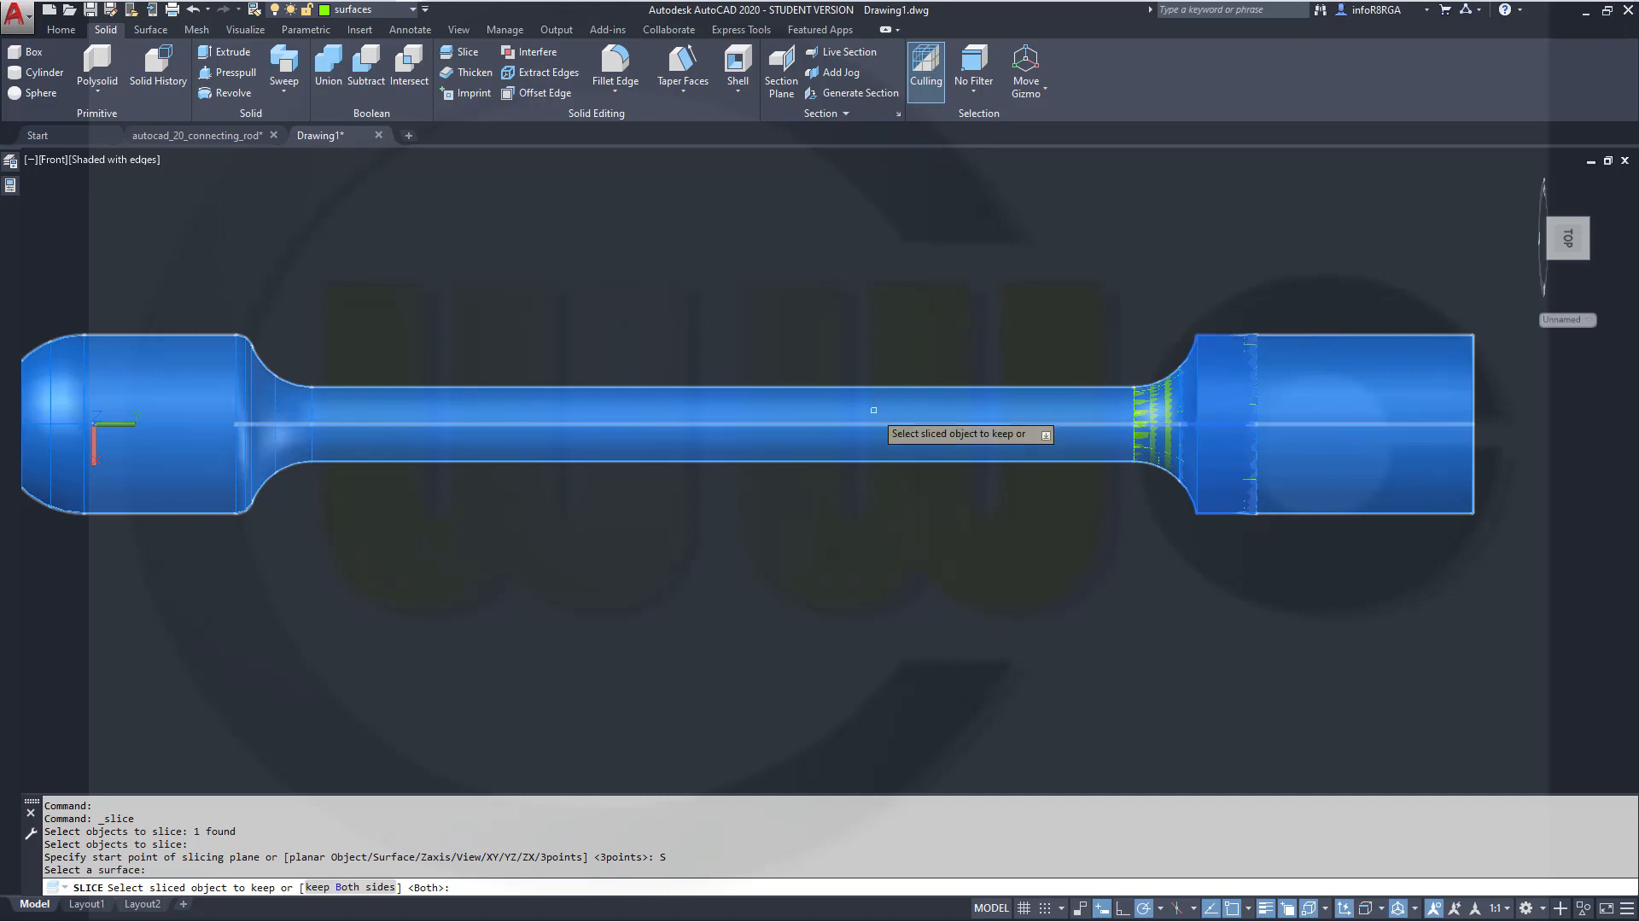
pyautogui.press('Return')
pyautogui.press('Escape')
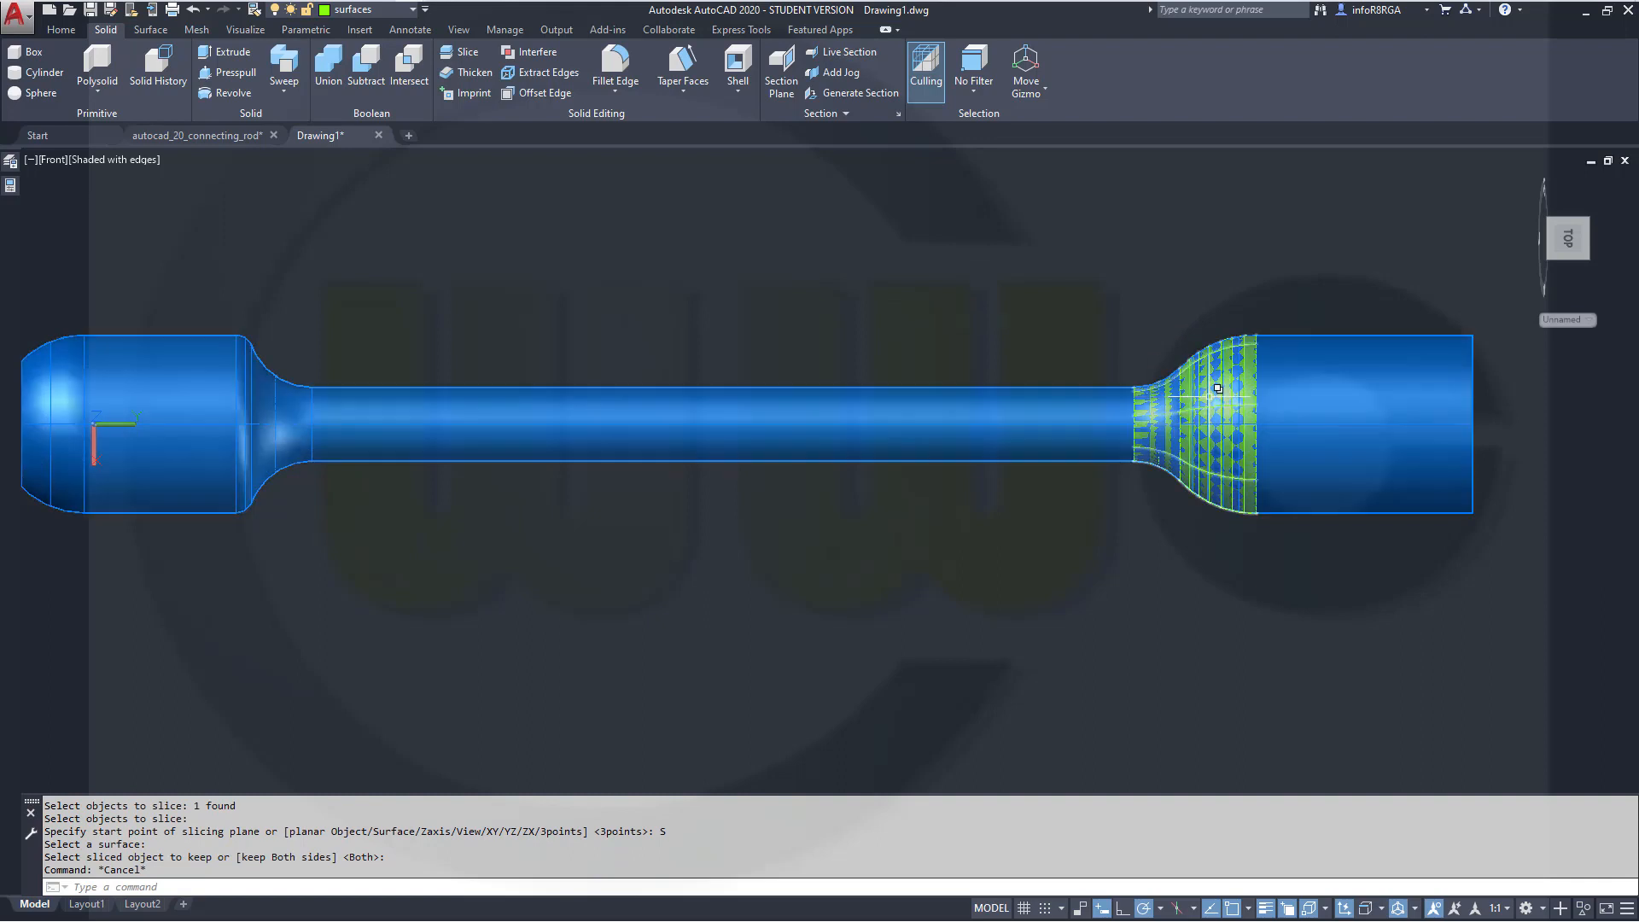
# Select the sliced-off outer piece at the rod end and move it to layer 0
pyautogui.click(1221, 427)
pyautogui.click(1280, 465)
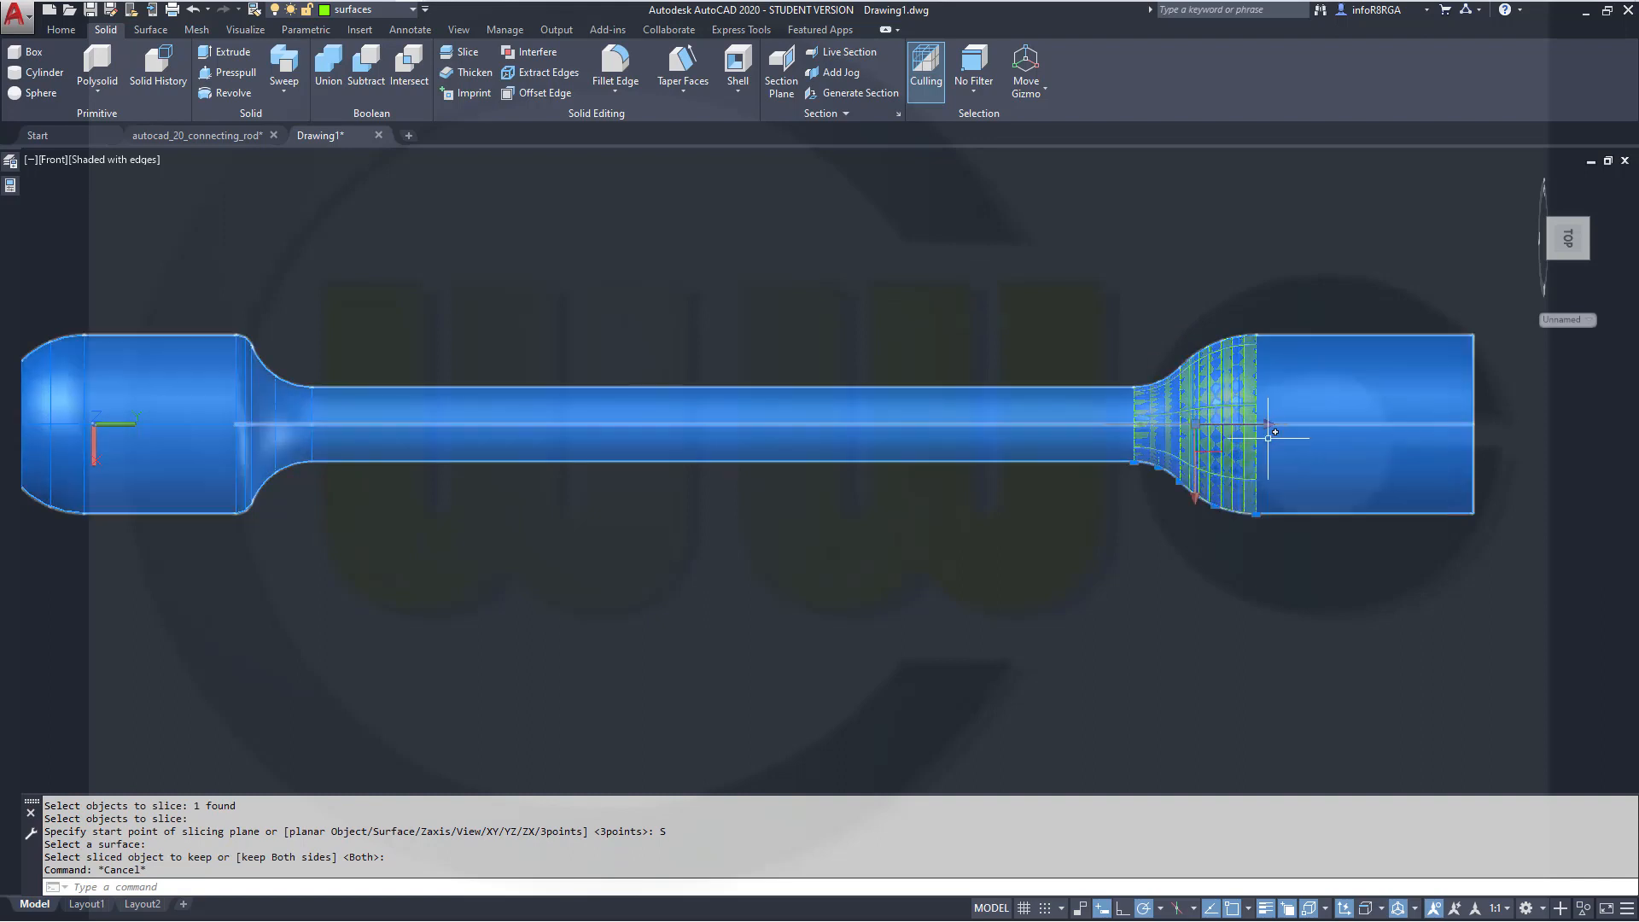
pyautogui.click(413, 10)
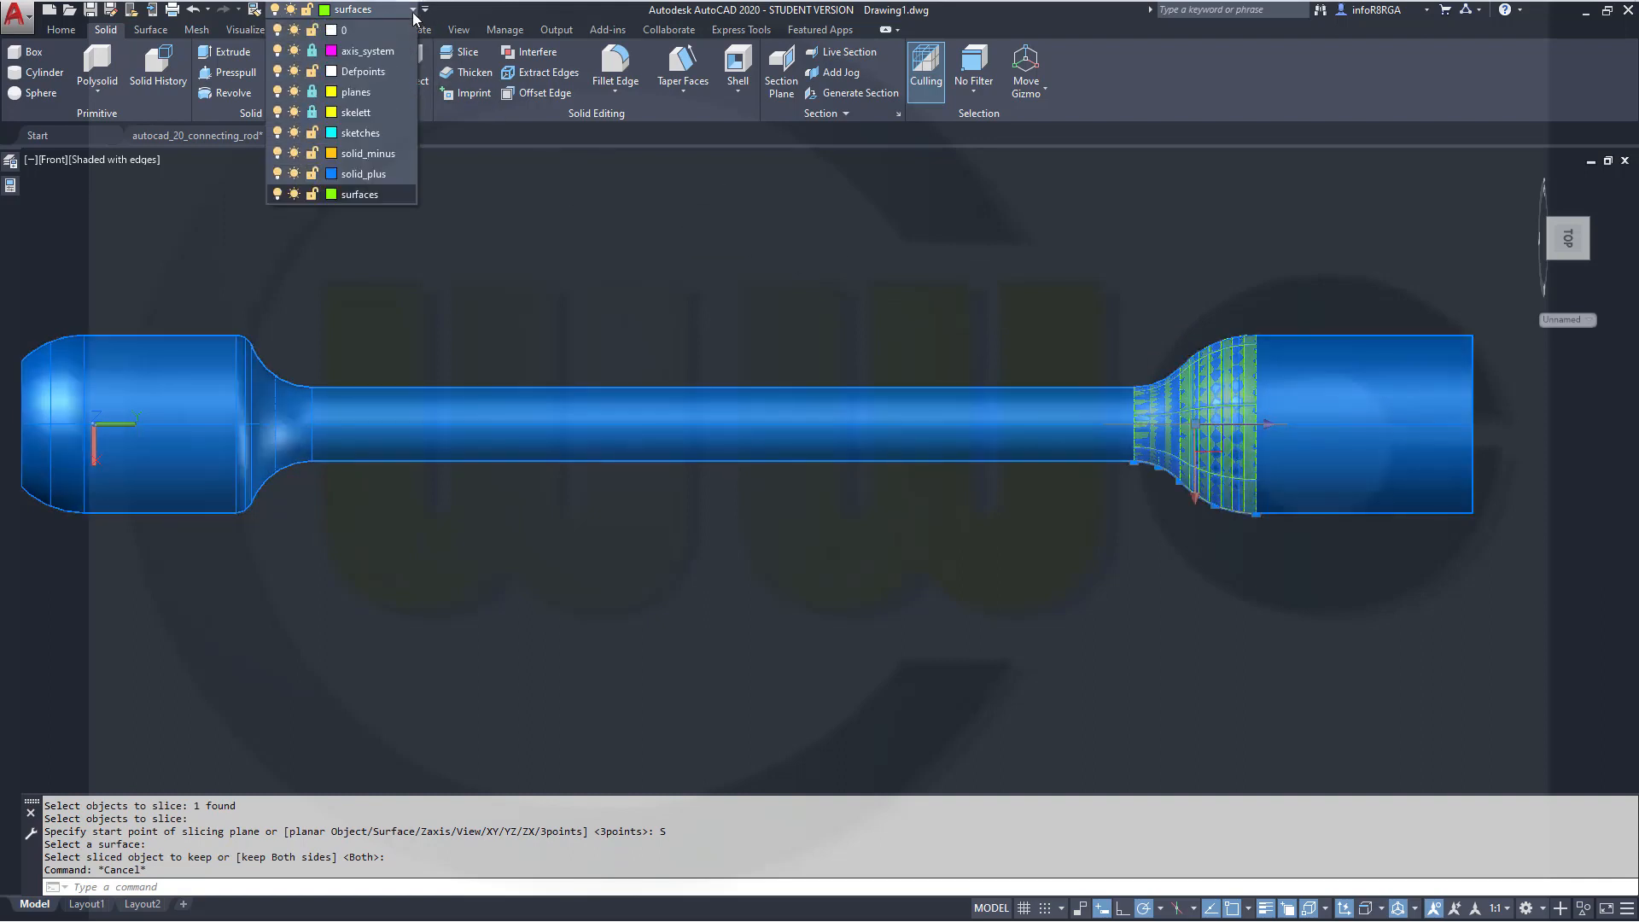
pyautogui.click(373, 30)
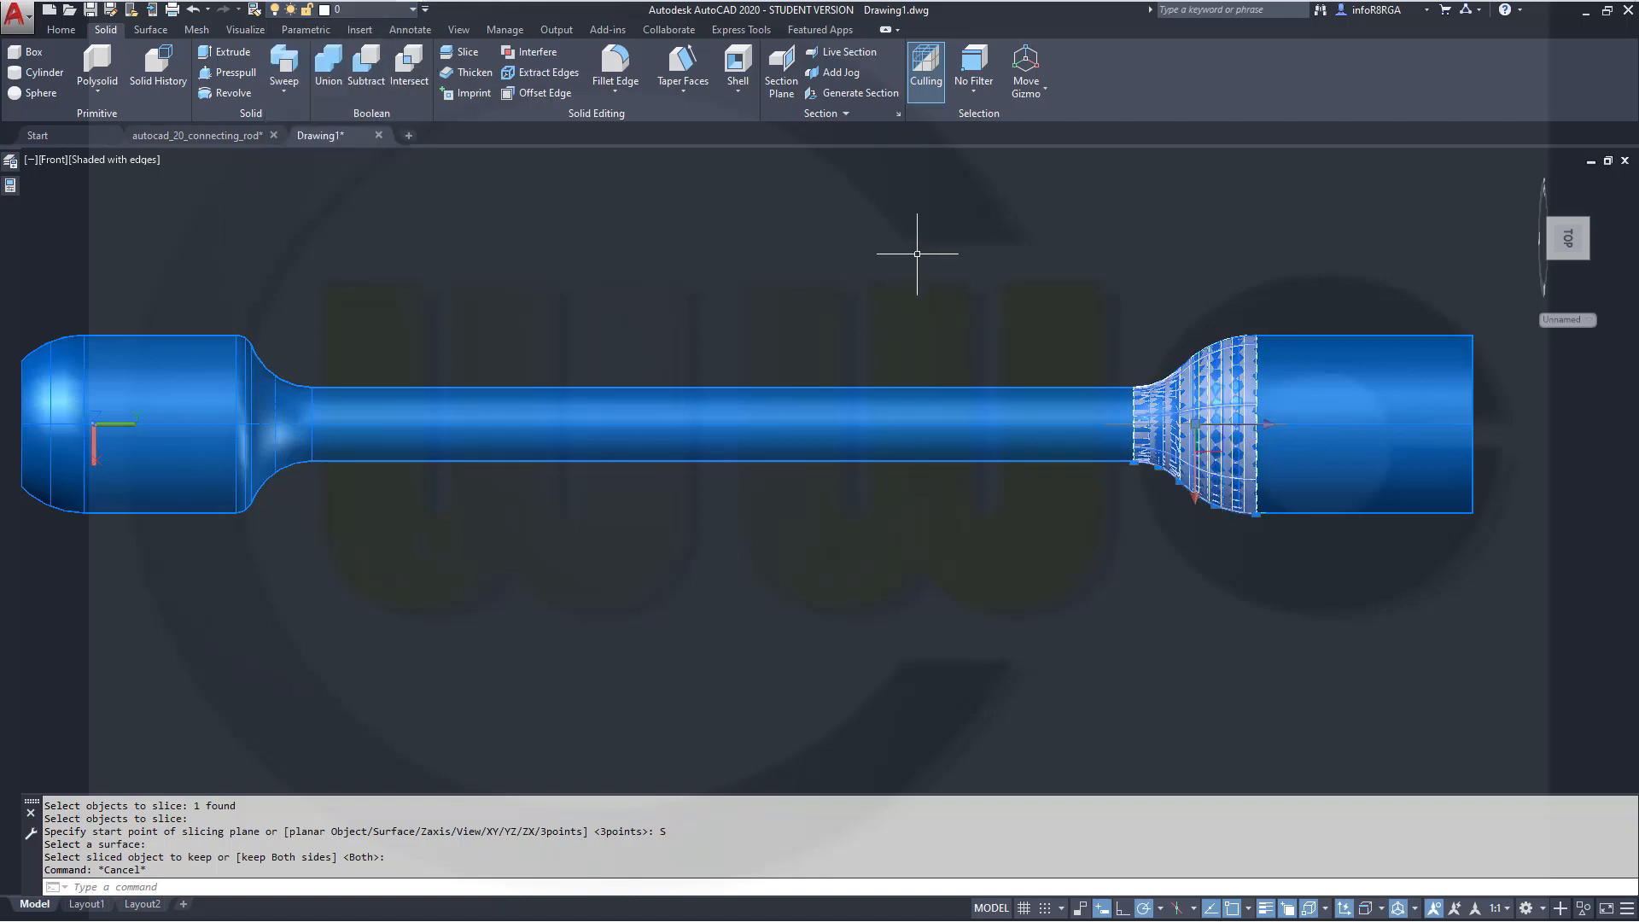
pyautogui.press('Escape')
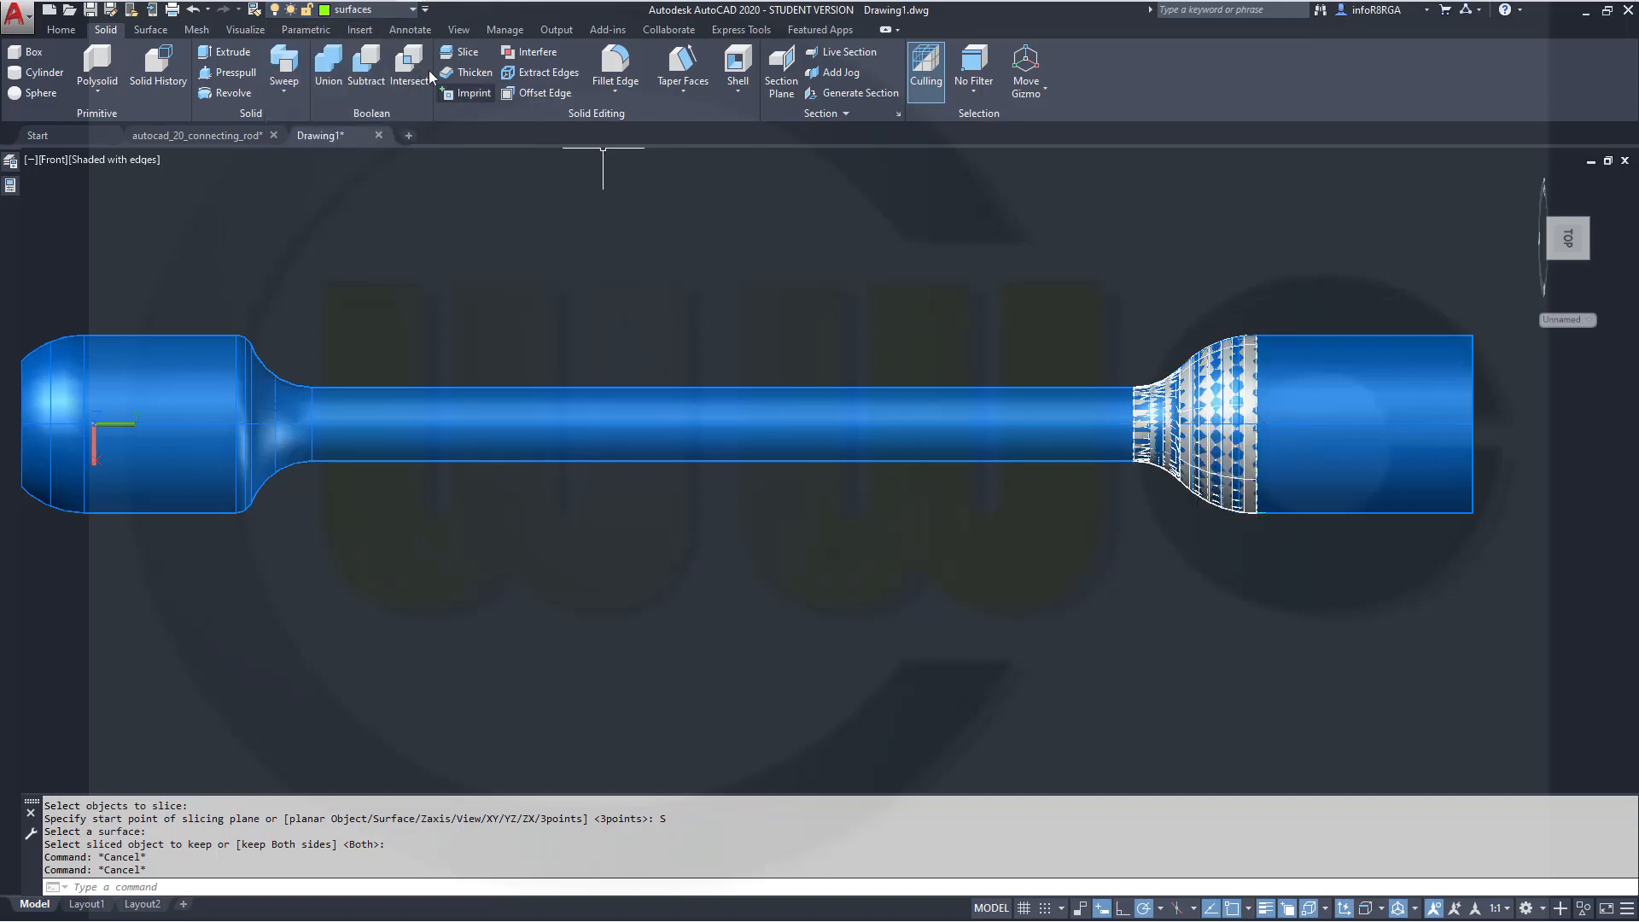
# Turn off layer 0 to hide the sliced-off piece
pyautogui.click(414, 10)
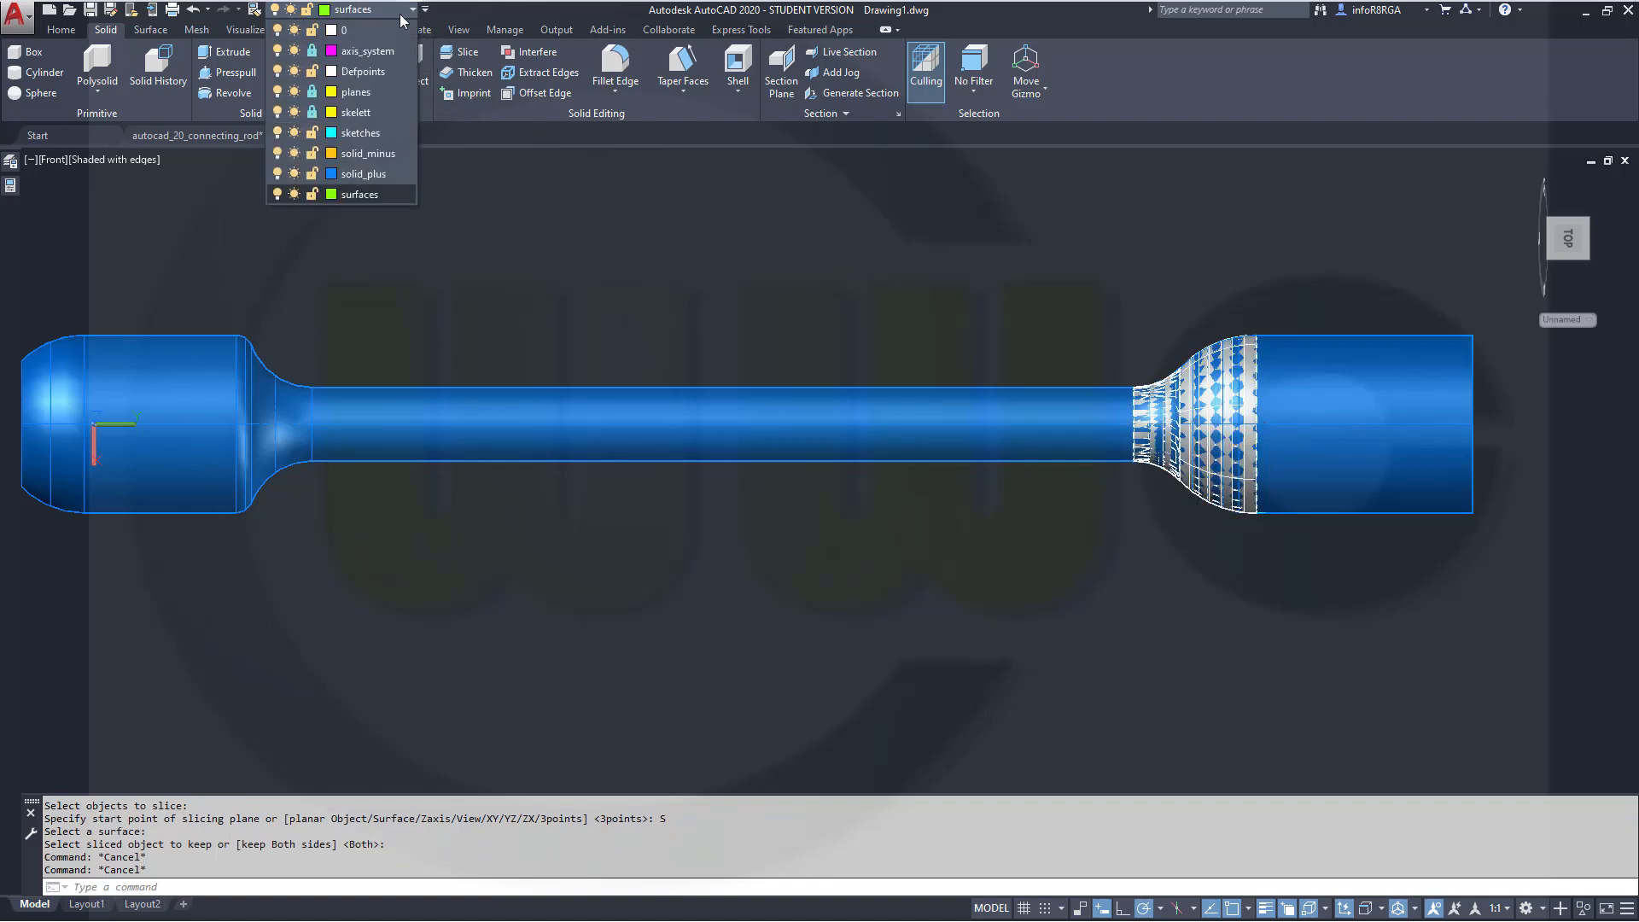
pyautogui.click(277, 30)
pyautogui.click(938, 272)
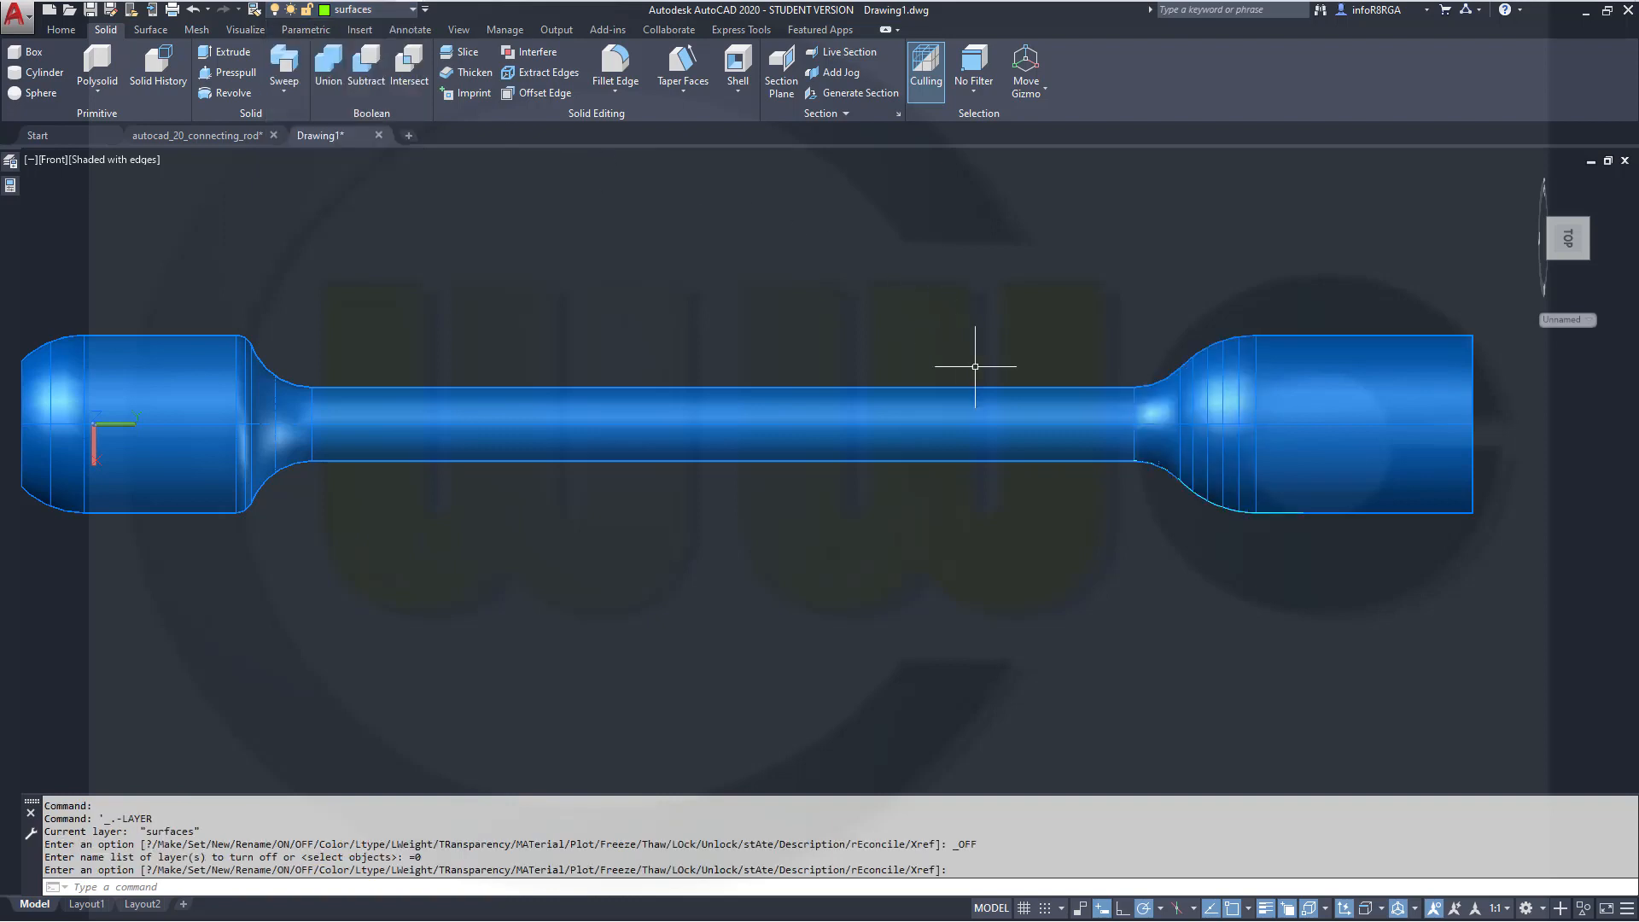
# Orbit around the rod to inspect the sliced end in 3D
pyautogui.keyDown('shift'); pyautogui.moveTo(1036, 509); pyautogui.dragTo(935, 382, button='middle'); pyautogui.keyUp('shift')
pyautogui.scroll(-5, 980, 469)
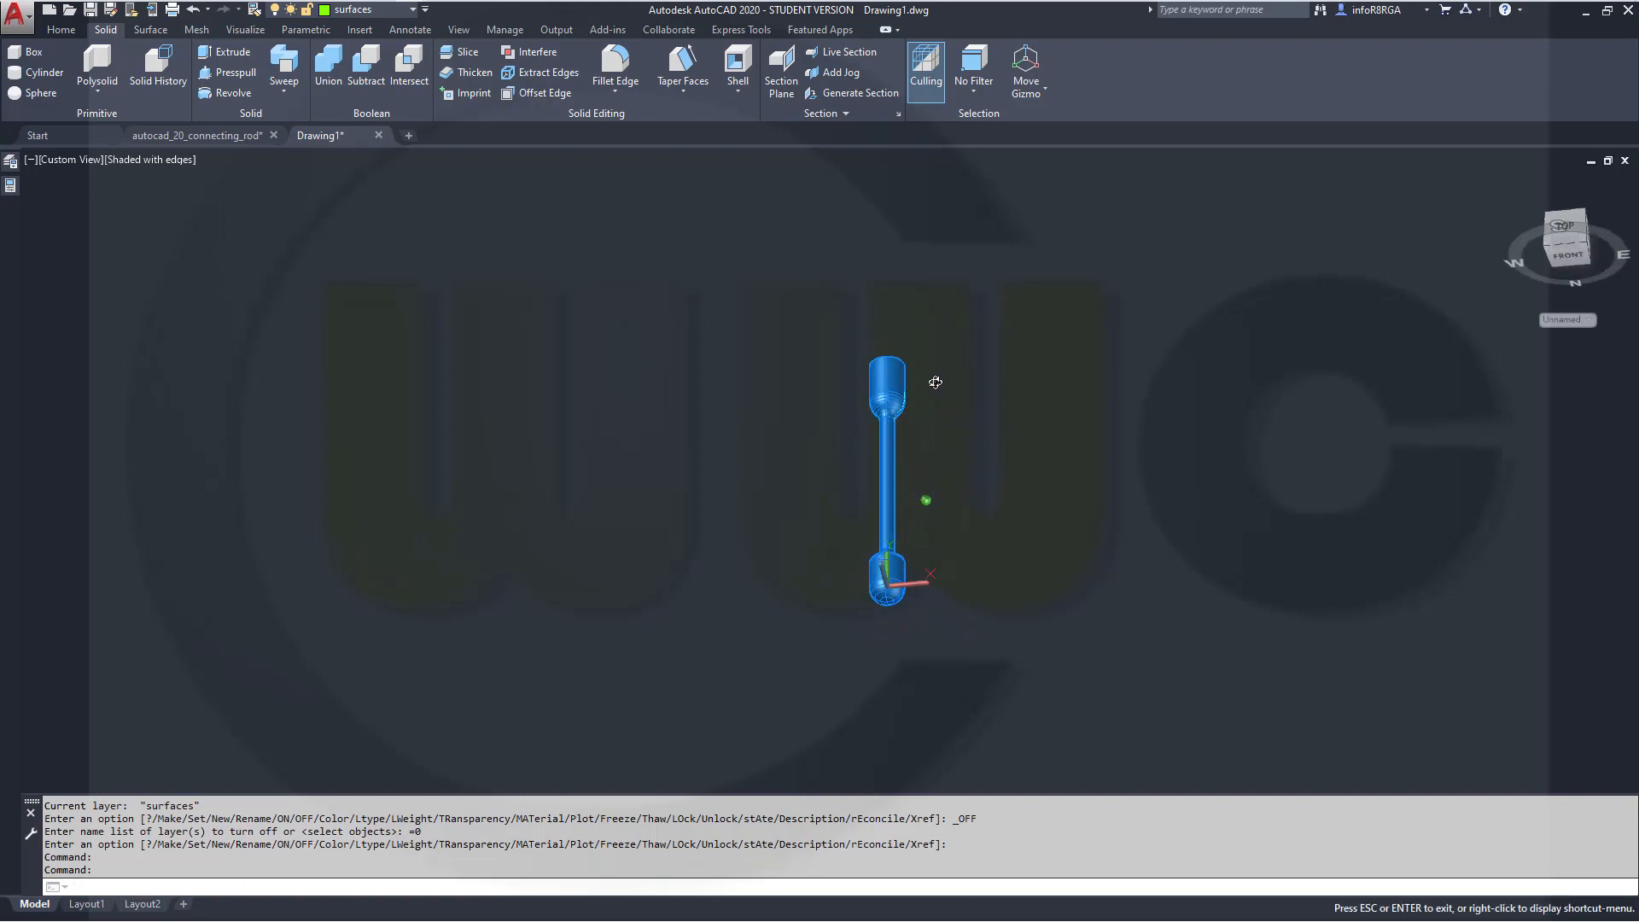
pyautogui.moveTo(975, 628); pyautogui.dragTo(904, 622, button='middle')
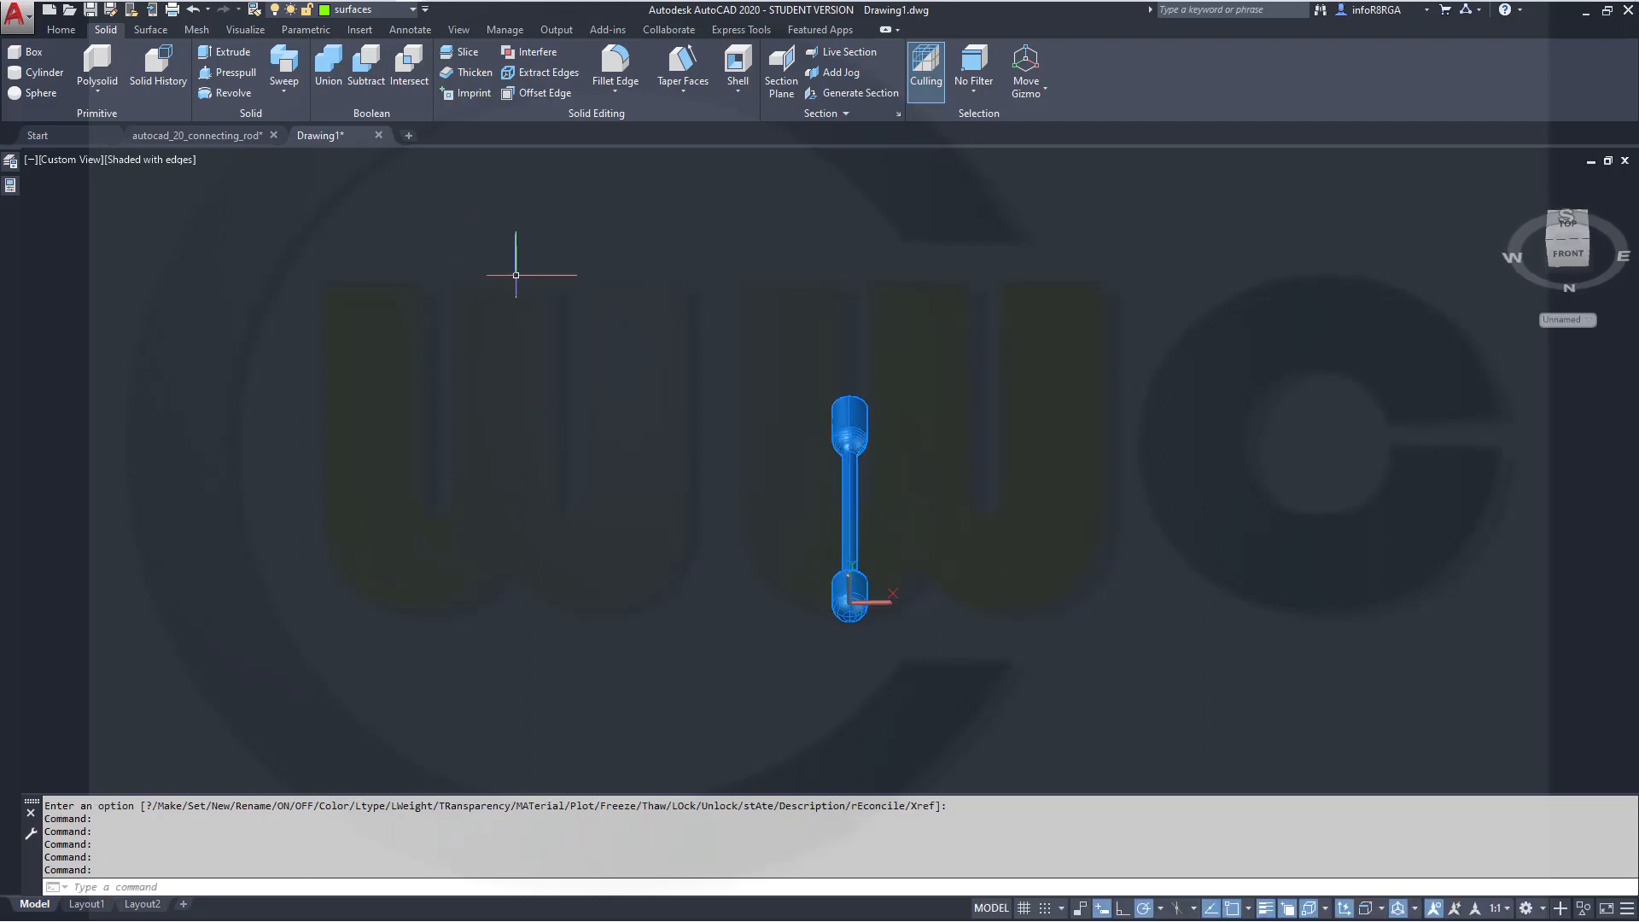
pyautogui.keyDown('shift'); pyautogui.moveTo(743, 479); pyautogui.dragTo(805, 514, button='middle'); pyautogui.keyUp('shift')
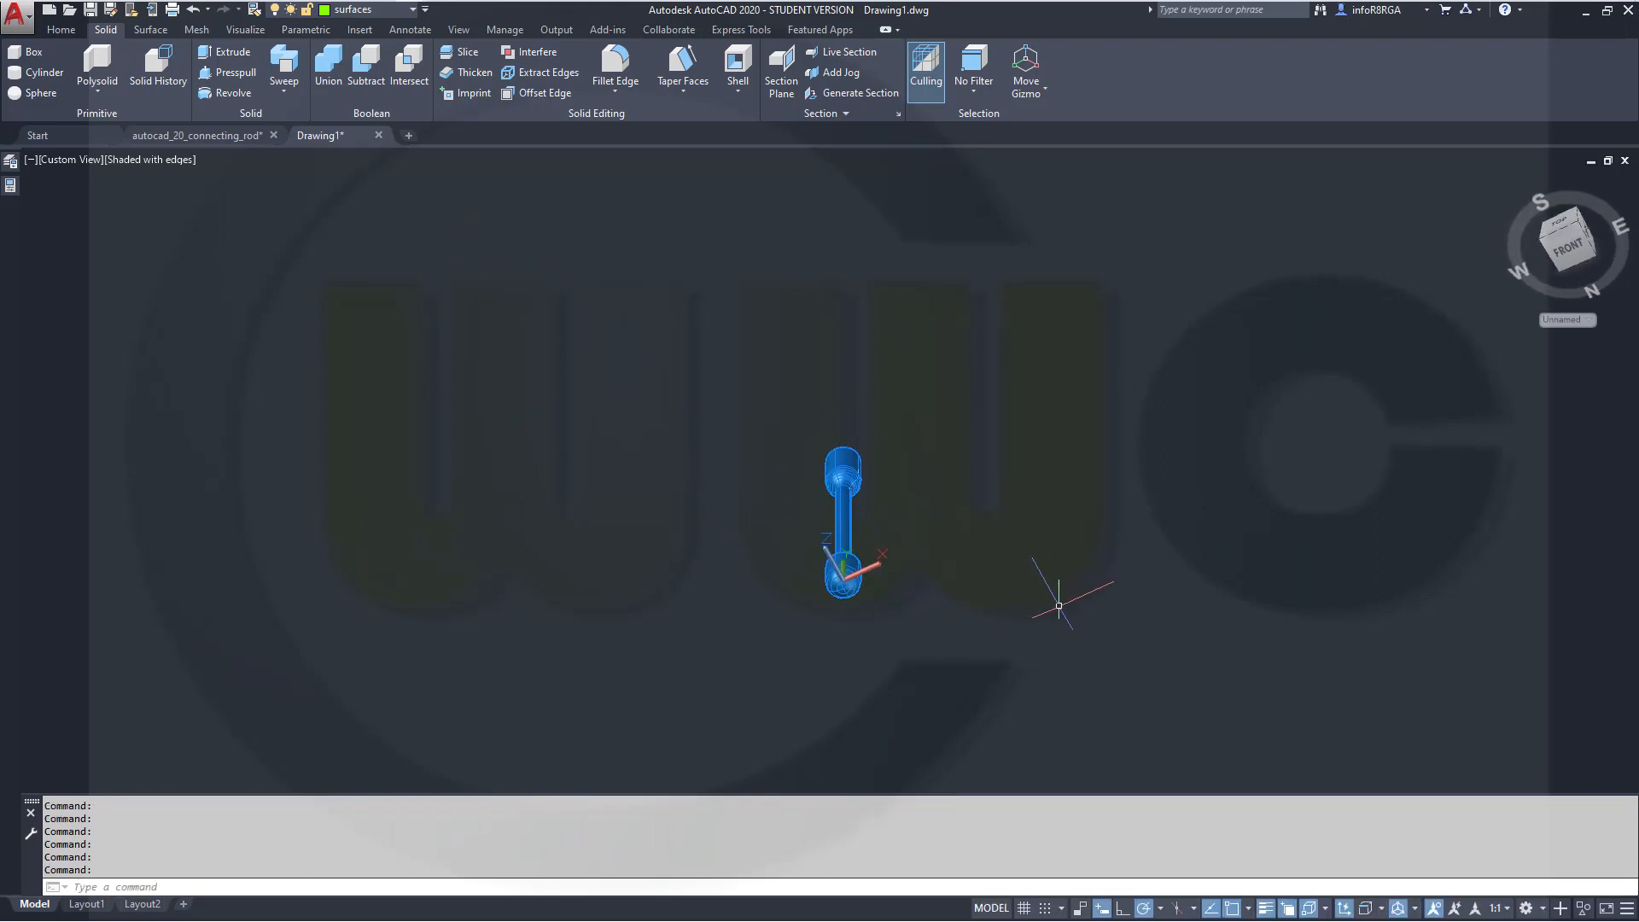
pyautogui.keyDown('shift'); pyautogui.moveTo(1050, 593); pyautogui.dragTo(936, 673, button='middle'); pyautogui.keyUp('shift')
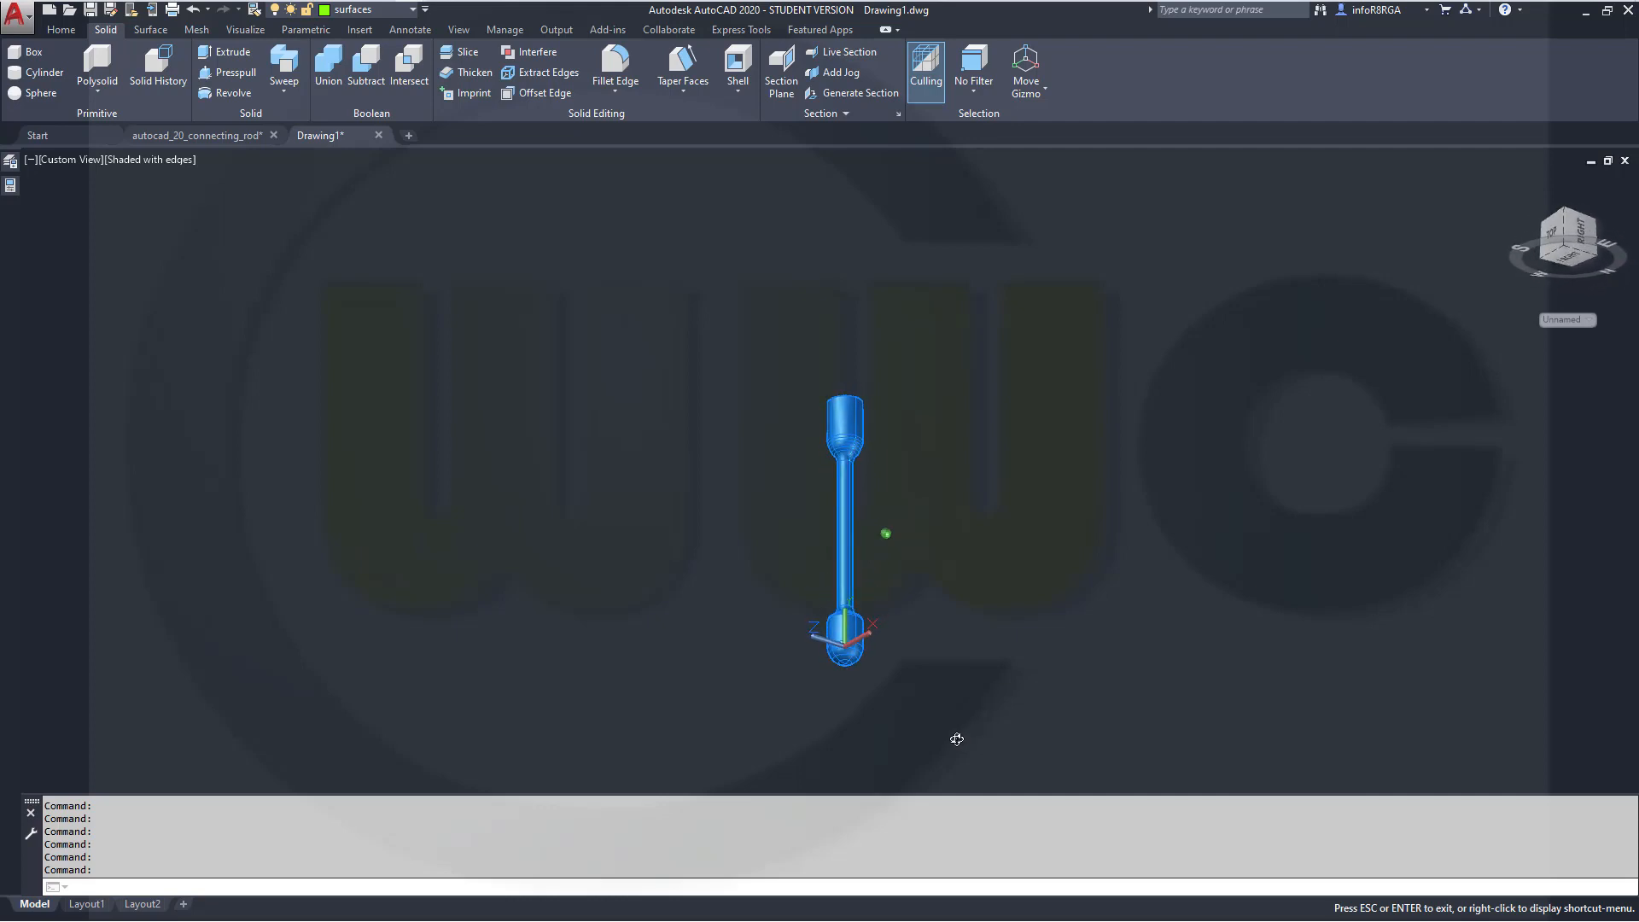
pyautogui.moveTo(946, 747)
pyautogui.mouseDown()
pyautogui.moveTo(885, 768)
pyautogui.moveTo(885, 807)
pyautogui.moveTo(826, 721)
pyautogui.moveTo(914, 713)
pyautogui.moveTo(849, 683)
pyautogui.moveTo(845, 730)
pyautogui.moveTo(929, 741)
pyautogui.mouseUp()
pyautogui.press('Escape')
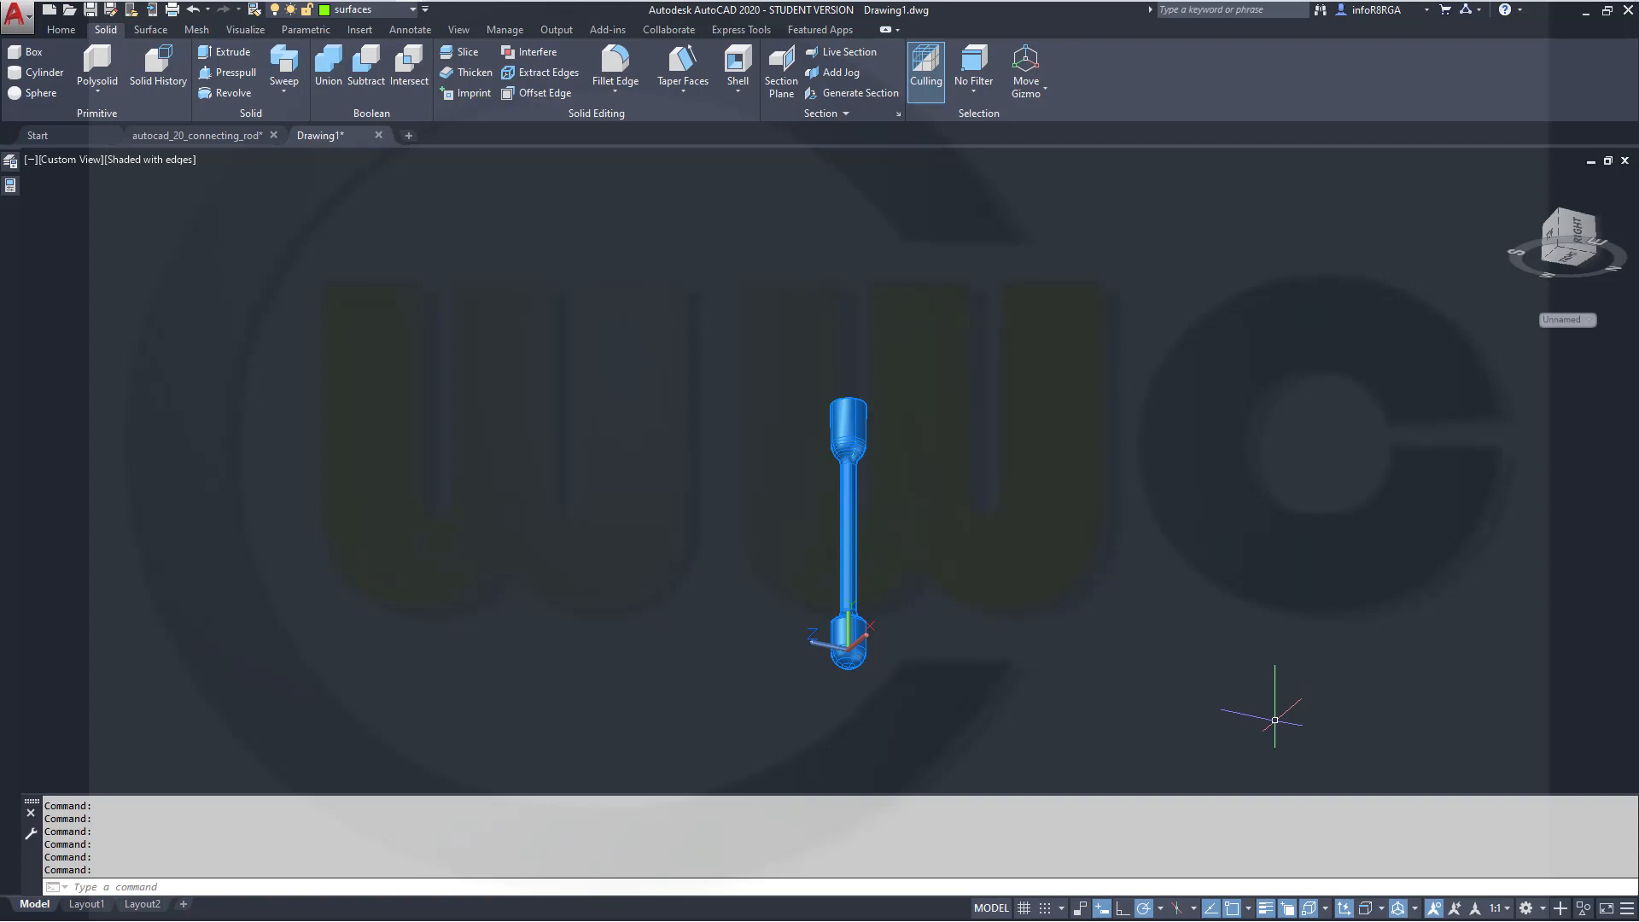
pyautogui.keyDown('shift'); pyautogui.moveTo(1072, 662); pyautogui.dragTo(649, 683, button='middle'); pyautogui.keyUp('shift')
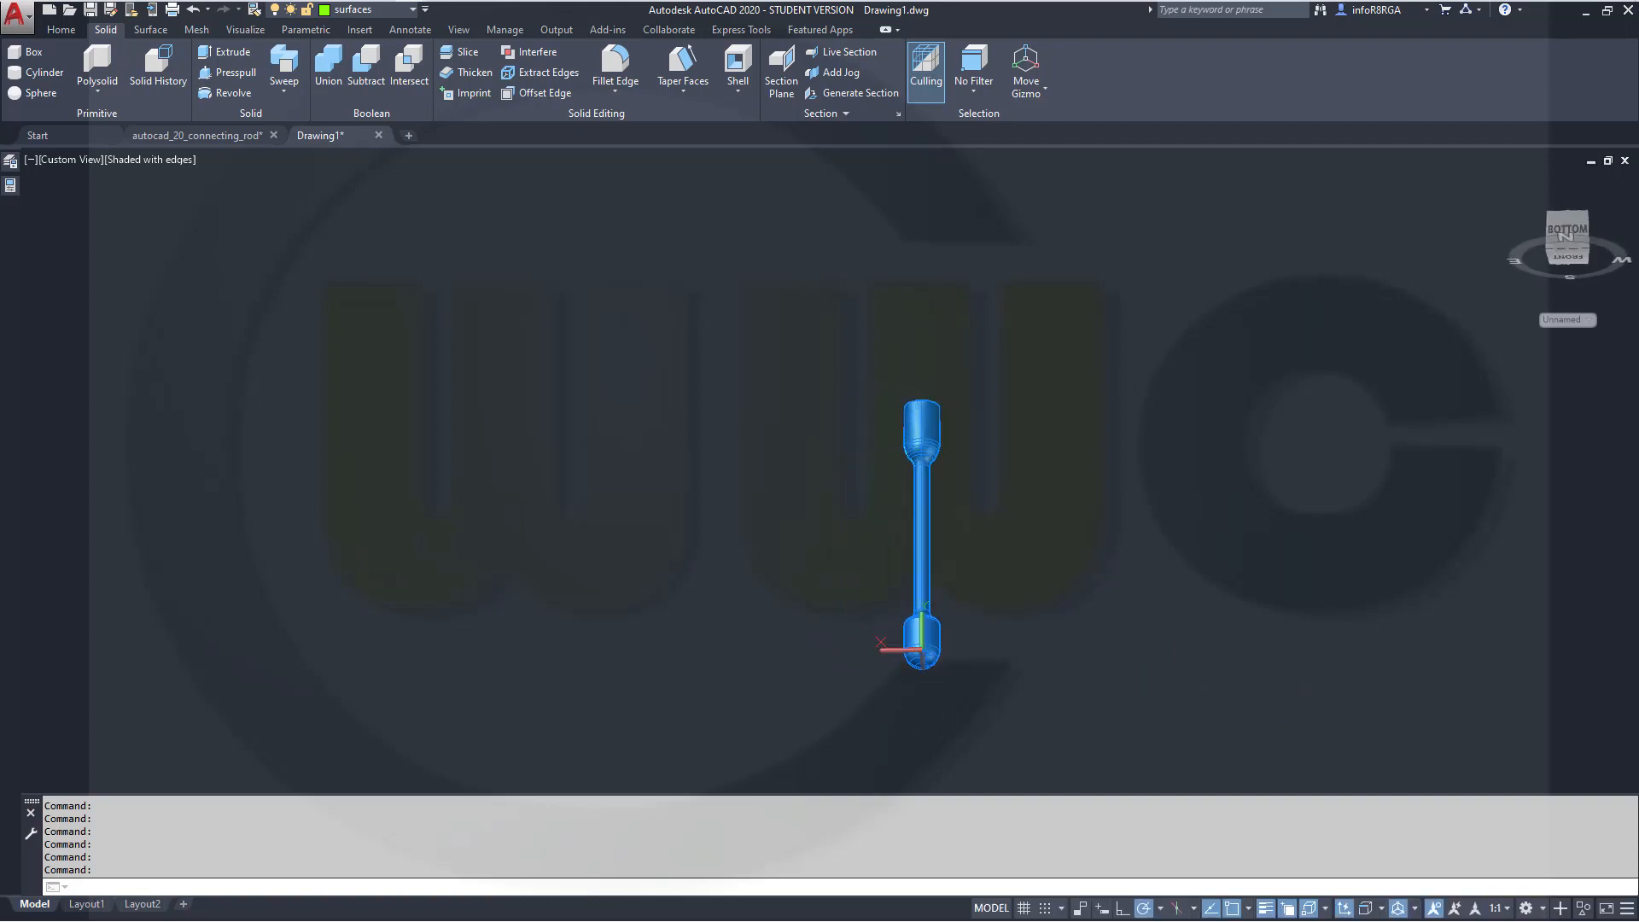
pyautogui.keyDown('shift'); pyautogui.moveTo(1307, 432); pyautogui.dragTo(1159, 465, button='middle'); pyautogui.keyUp('shift')
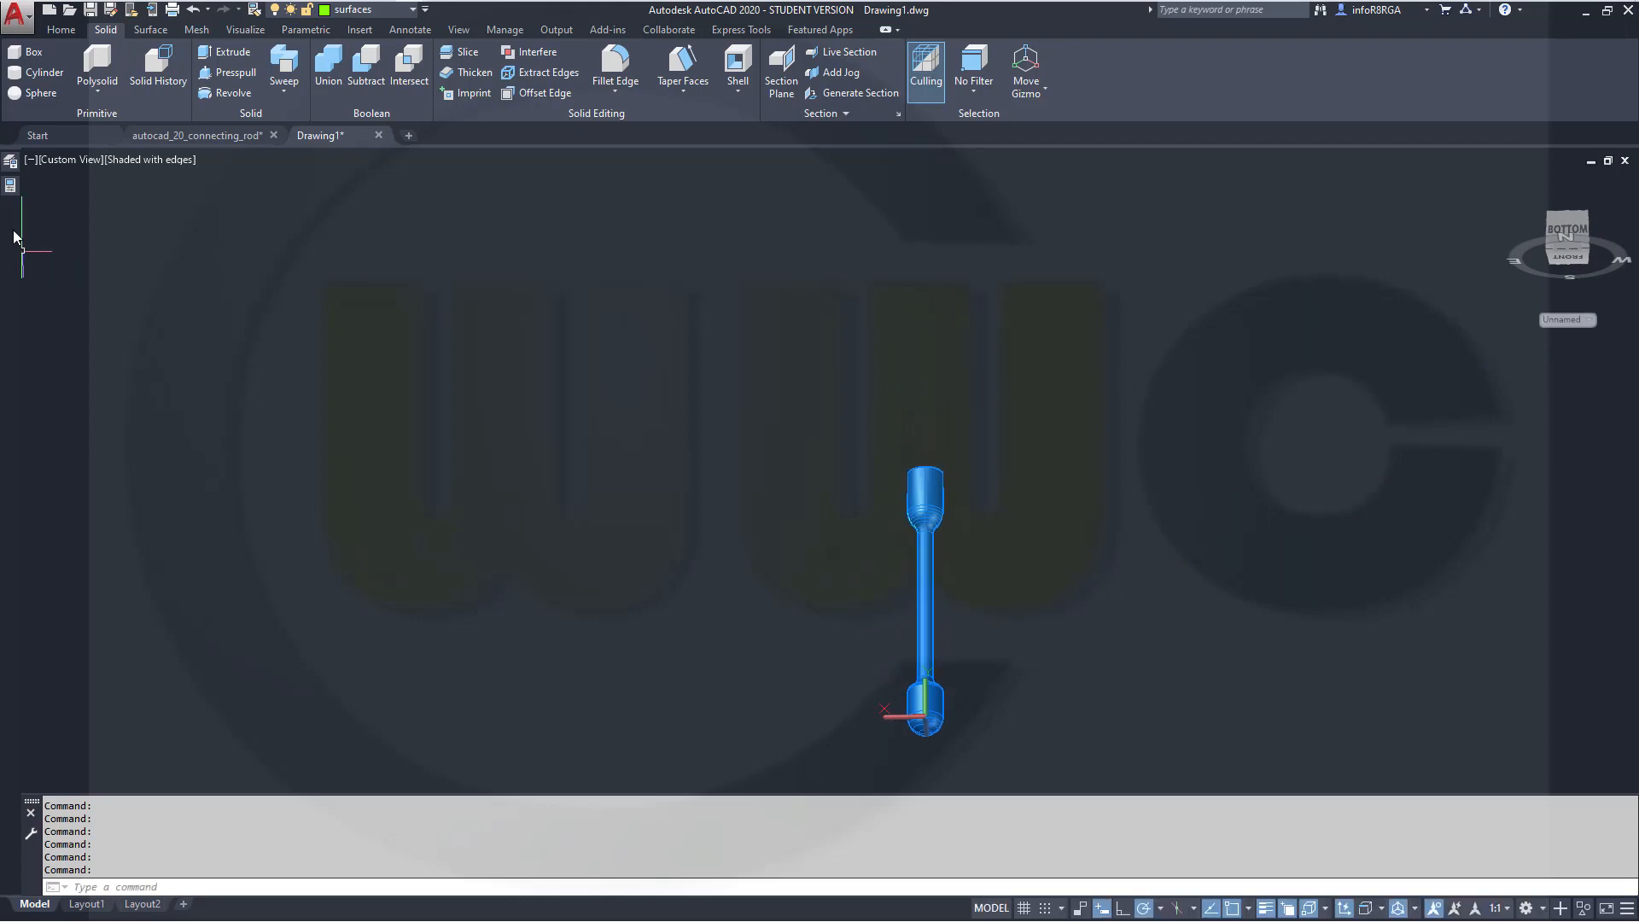
# Create a planar surface in the front plane as a rectangle enclosing the whole rod
pyautogui.click(76, 159)
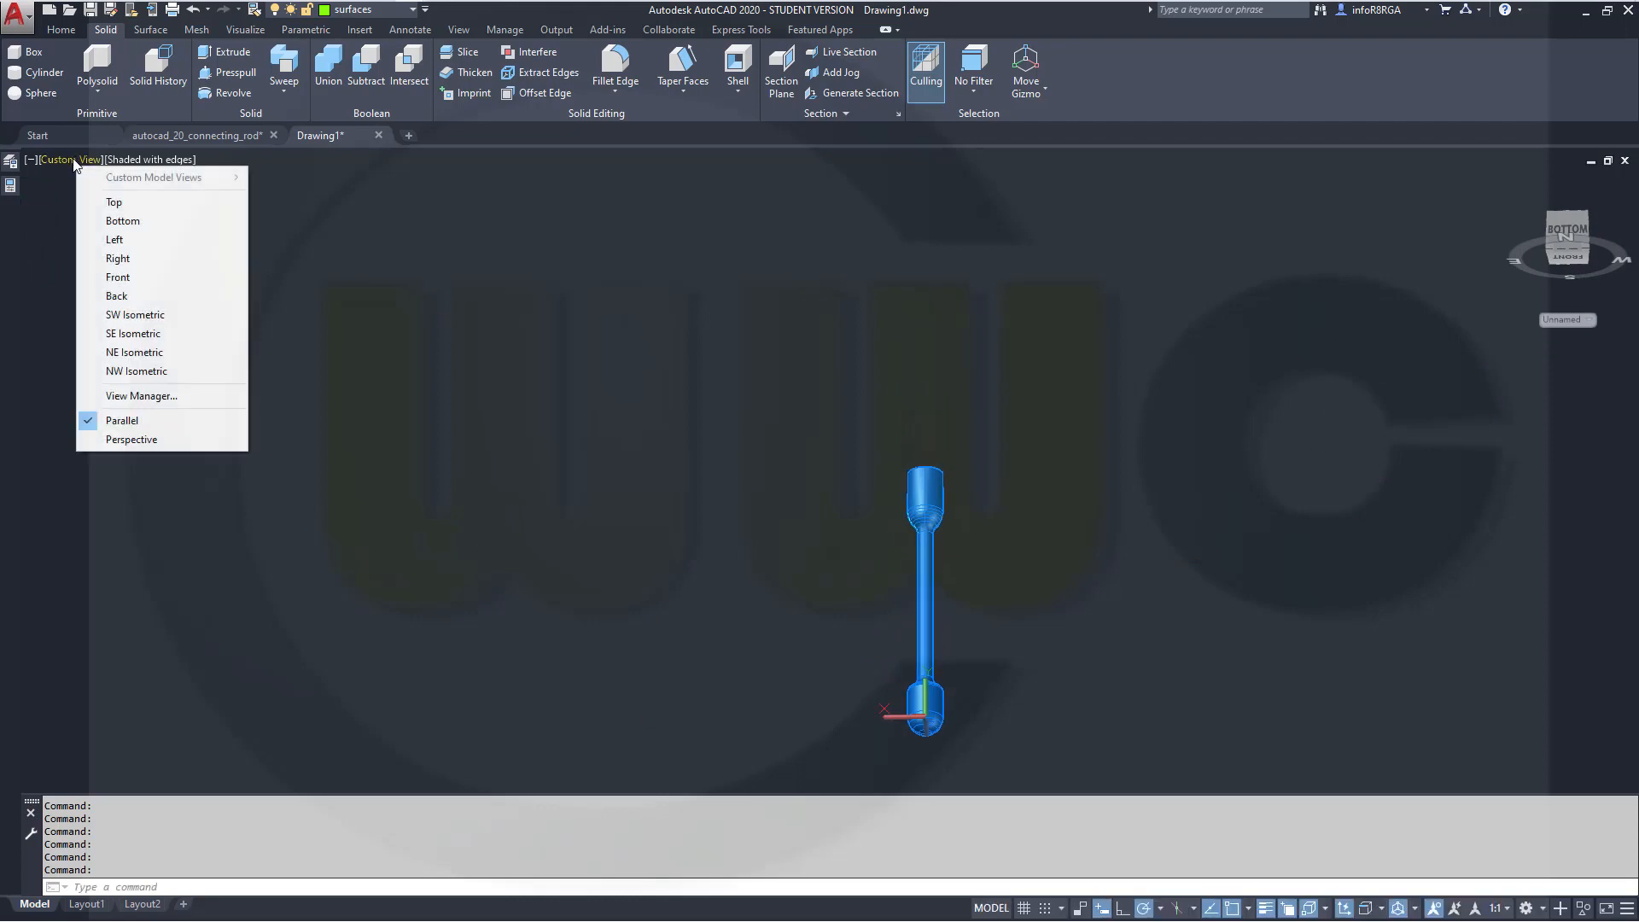
pyautogui.click(120, 277)
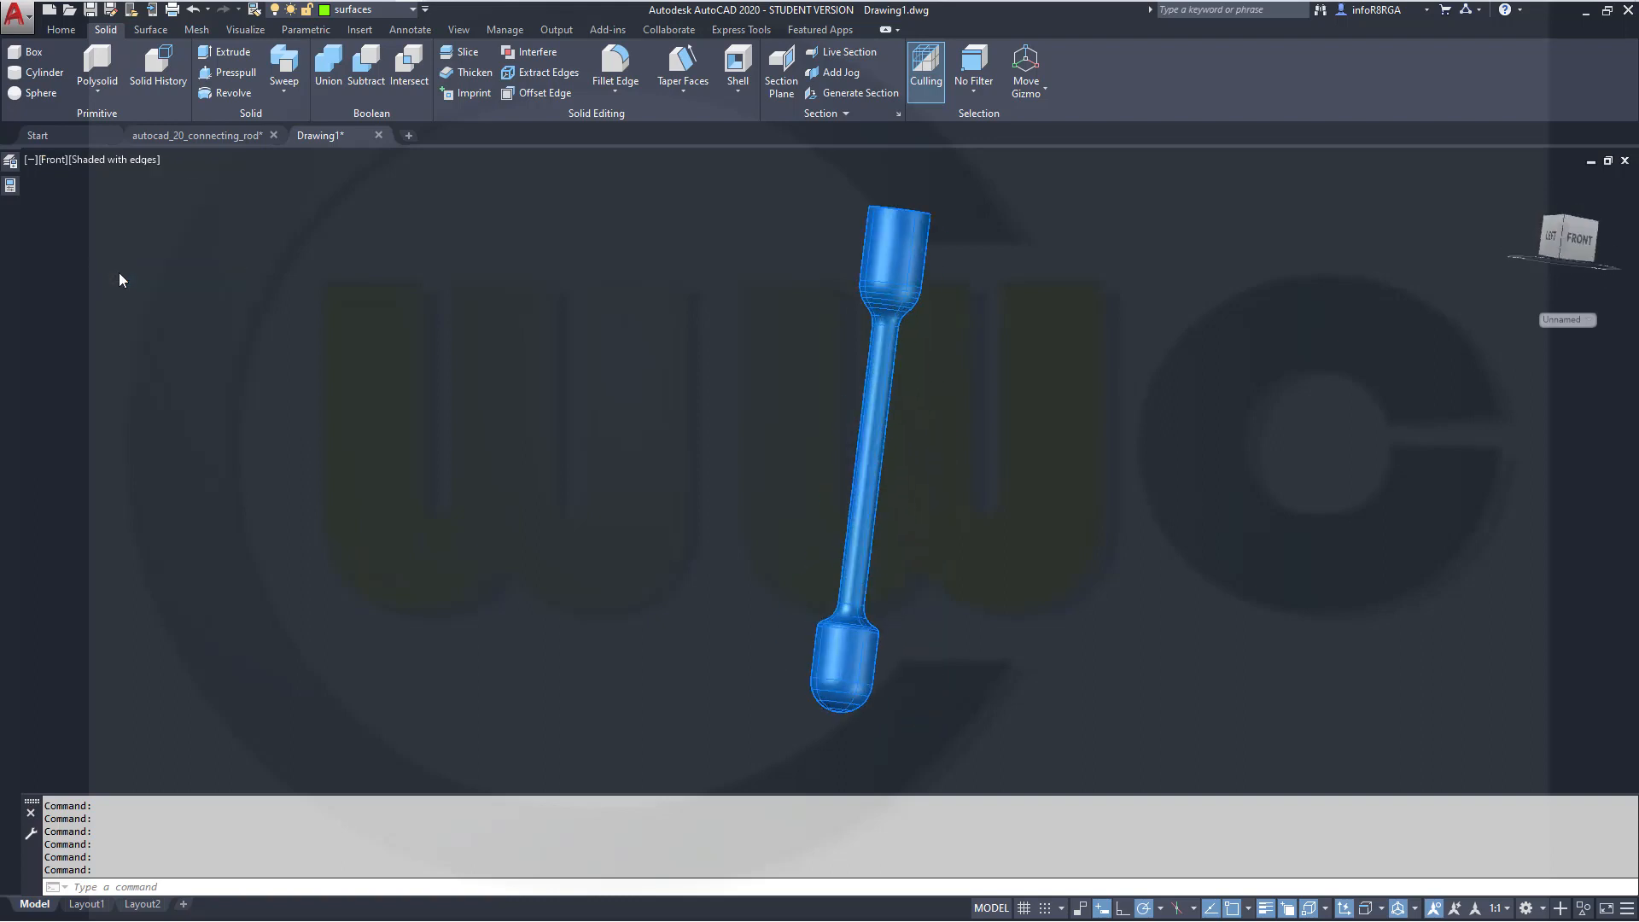
pyautogui.scroll(1, 1000, 457)
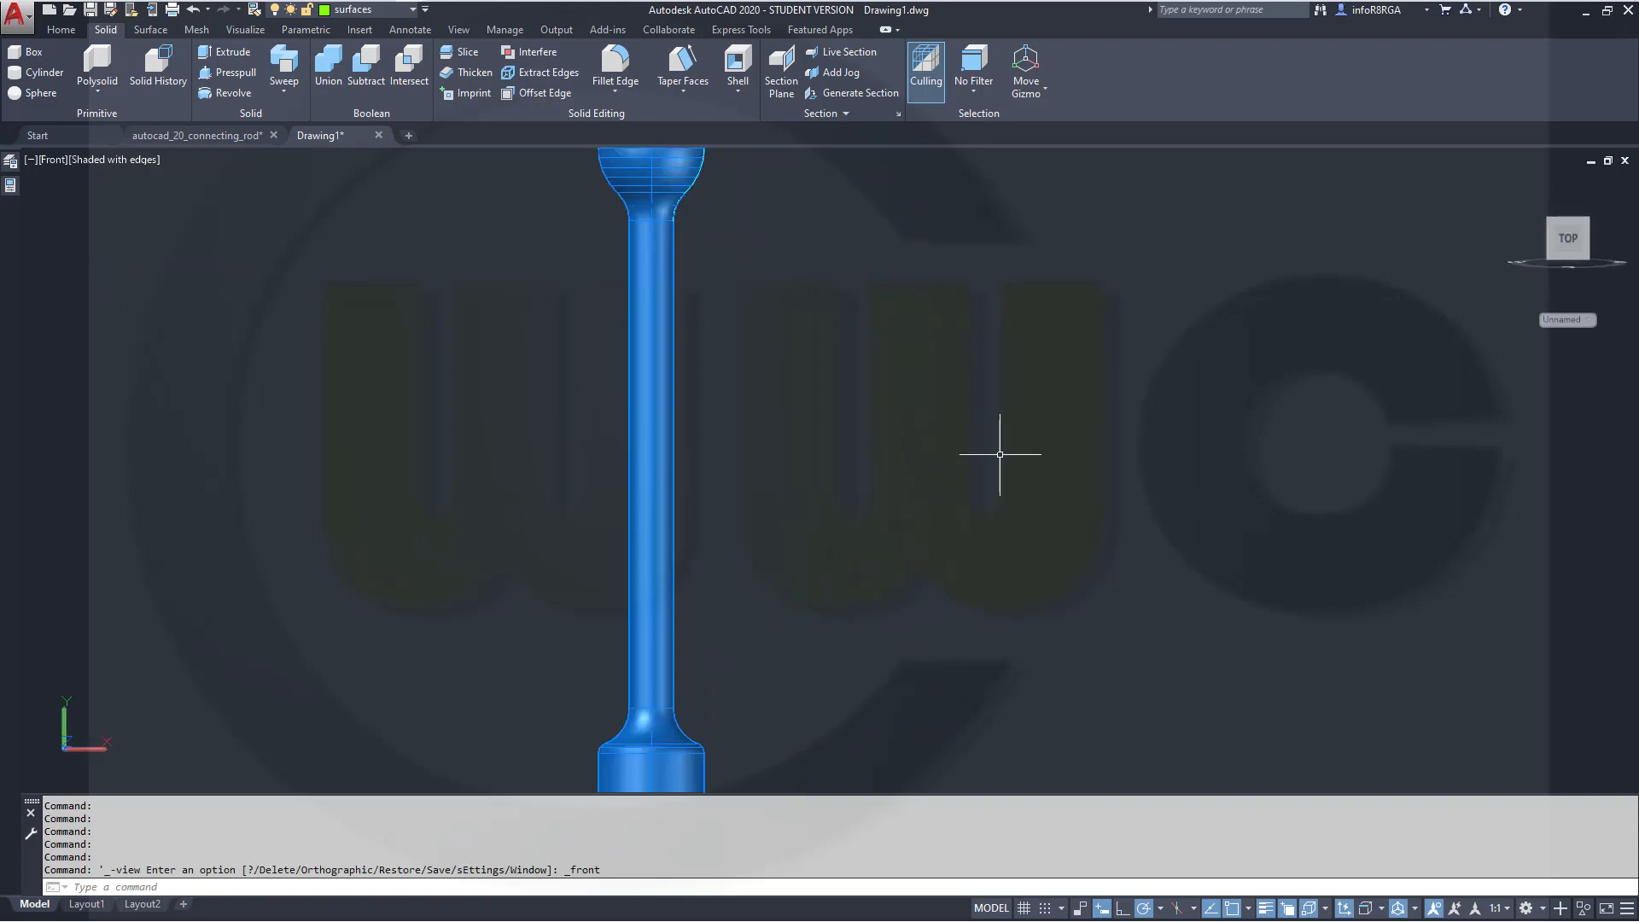
pyautogui.scroll(-3, 1003, 470)
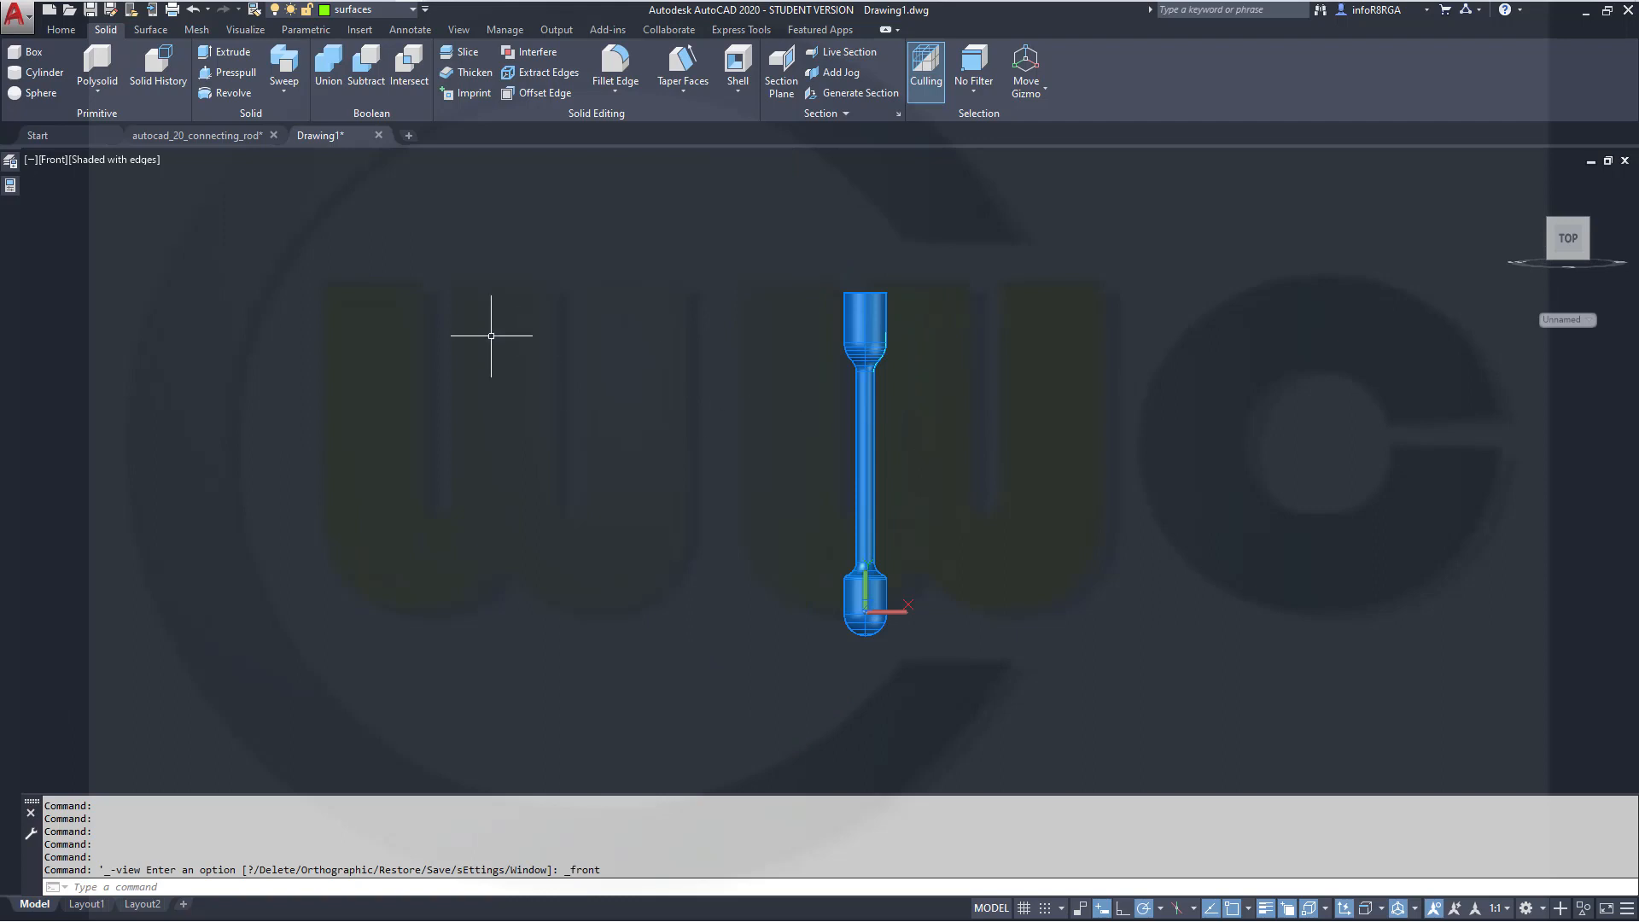
pyautogui.click(145, 32)
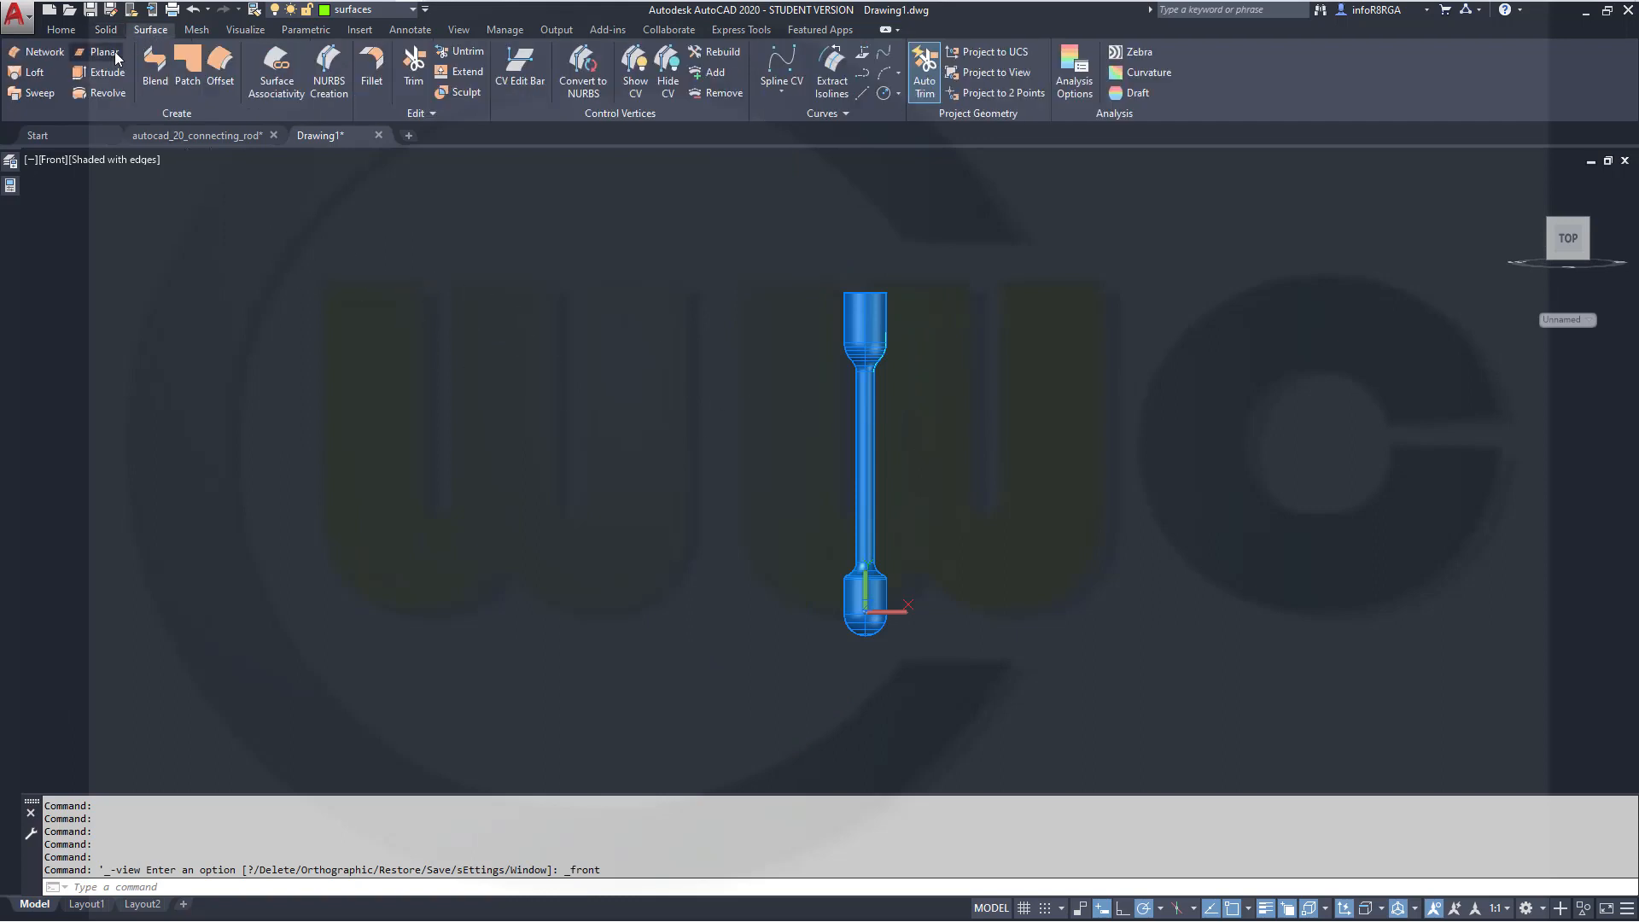
pyautogui.click(114, 54)
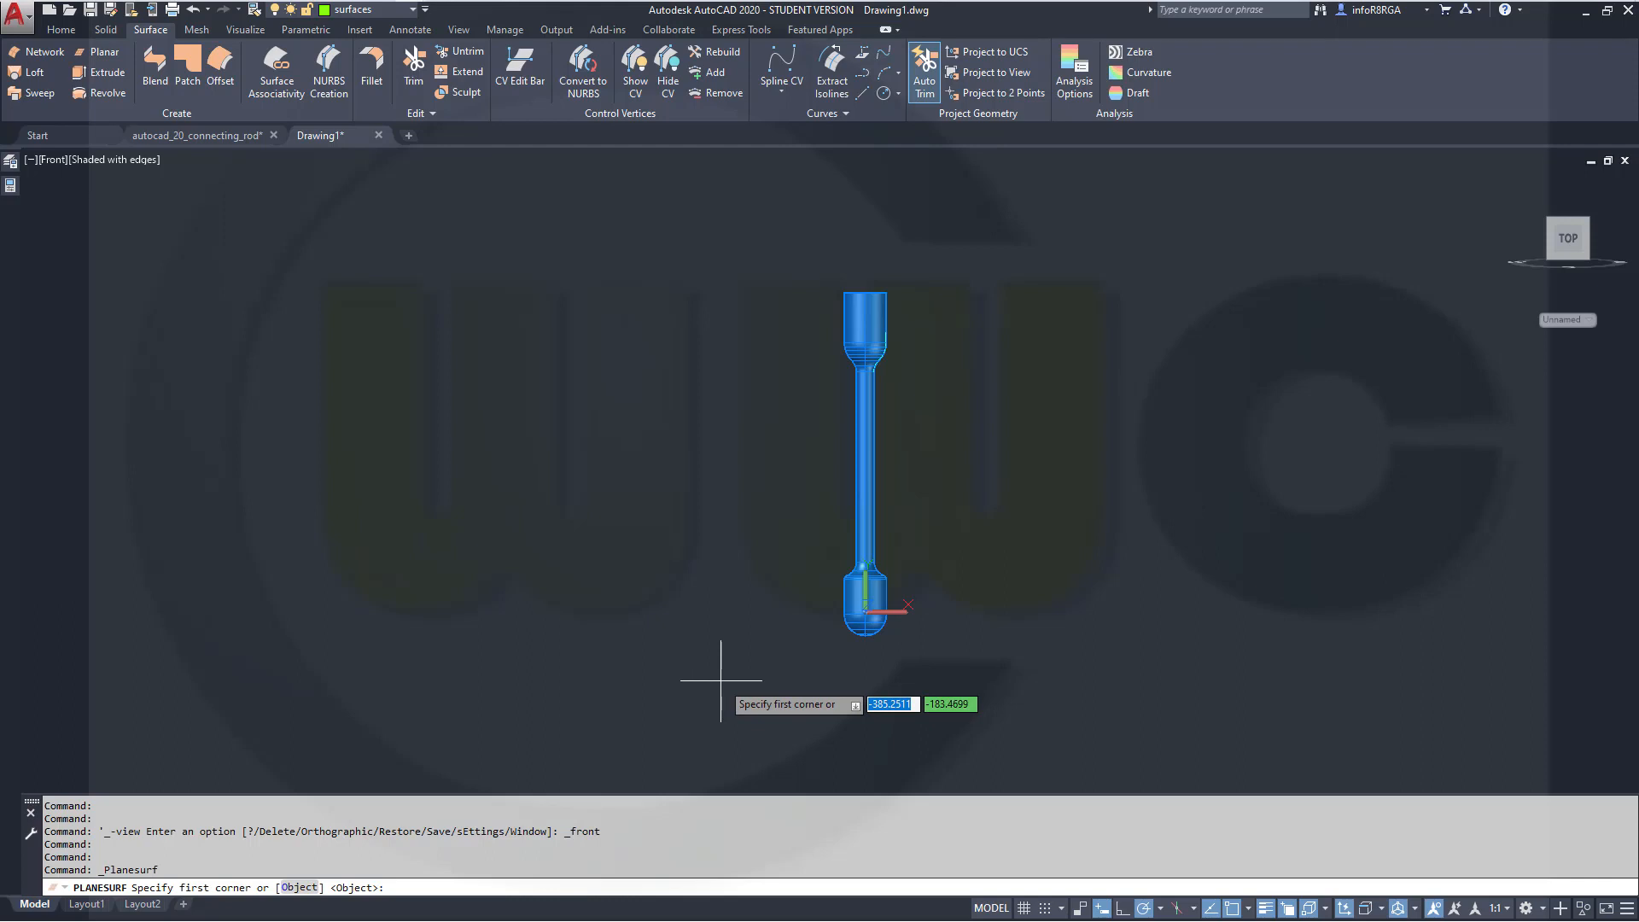
pyautogui.click(760, 646)
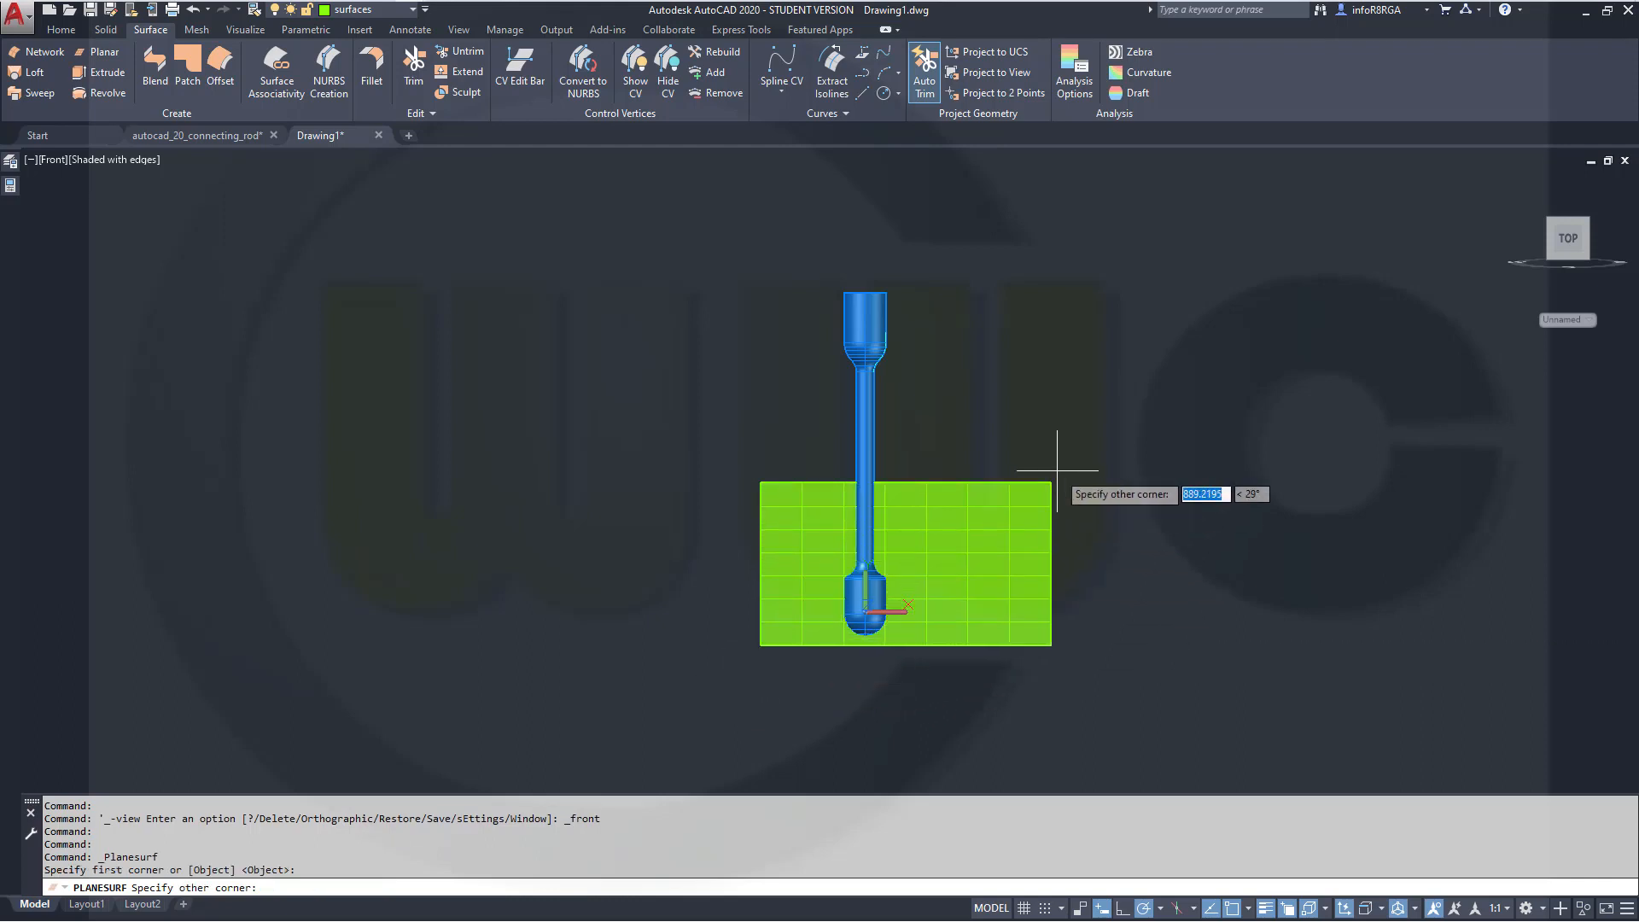
pyautogui.click(966, 263)
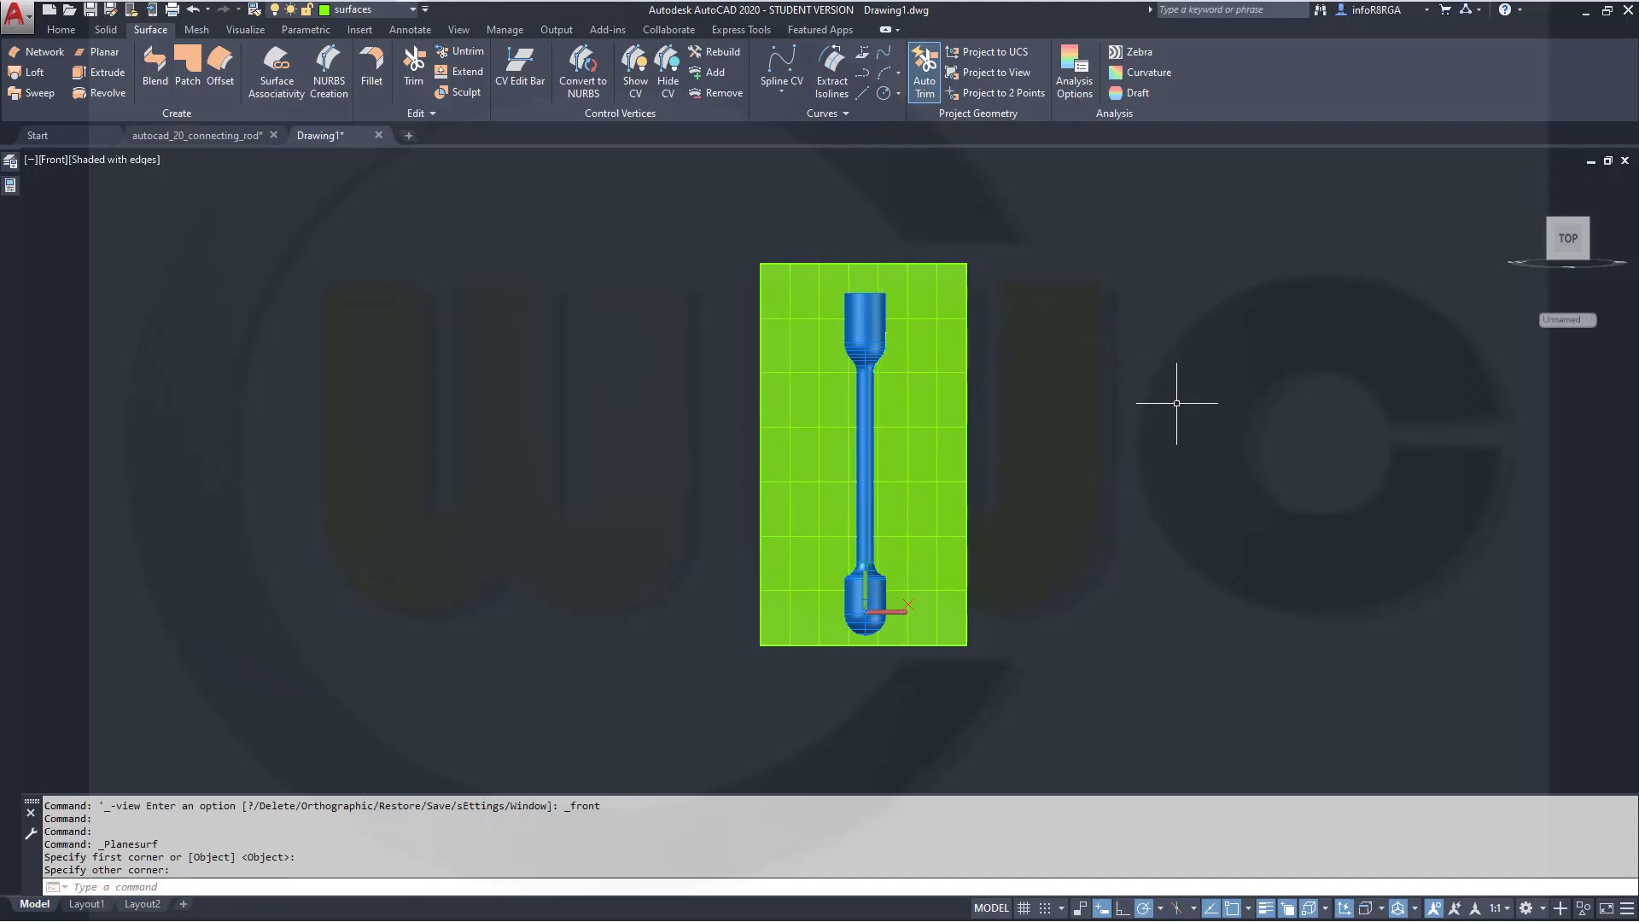
pyautogui.press('Escape')
# Copy the planar surface 30 units to each side of the rod, using its centre as base point
pyautogui.keyDown('shift'); pyautogui.moveTo(1075, 495); pyautogui.dragTo(778, 595, button='middle'); pyautogui.keyUp('shift')
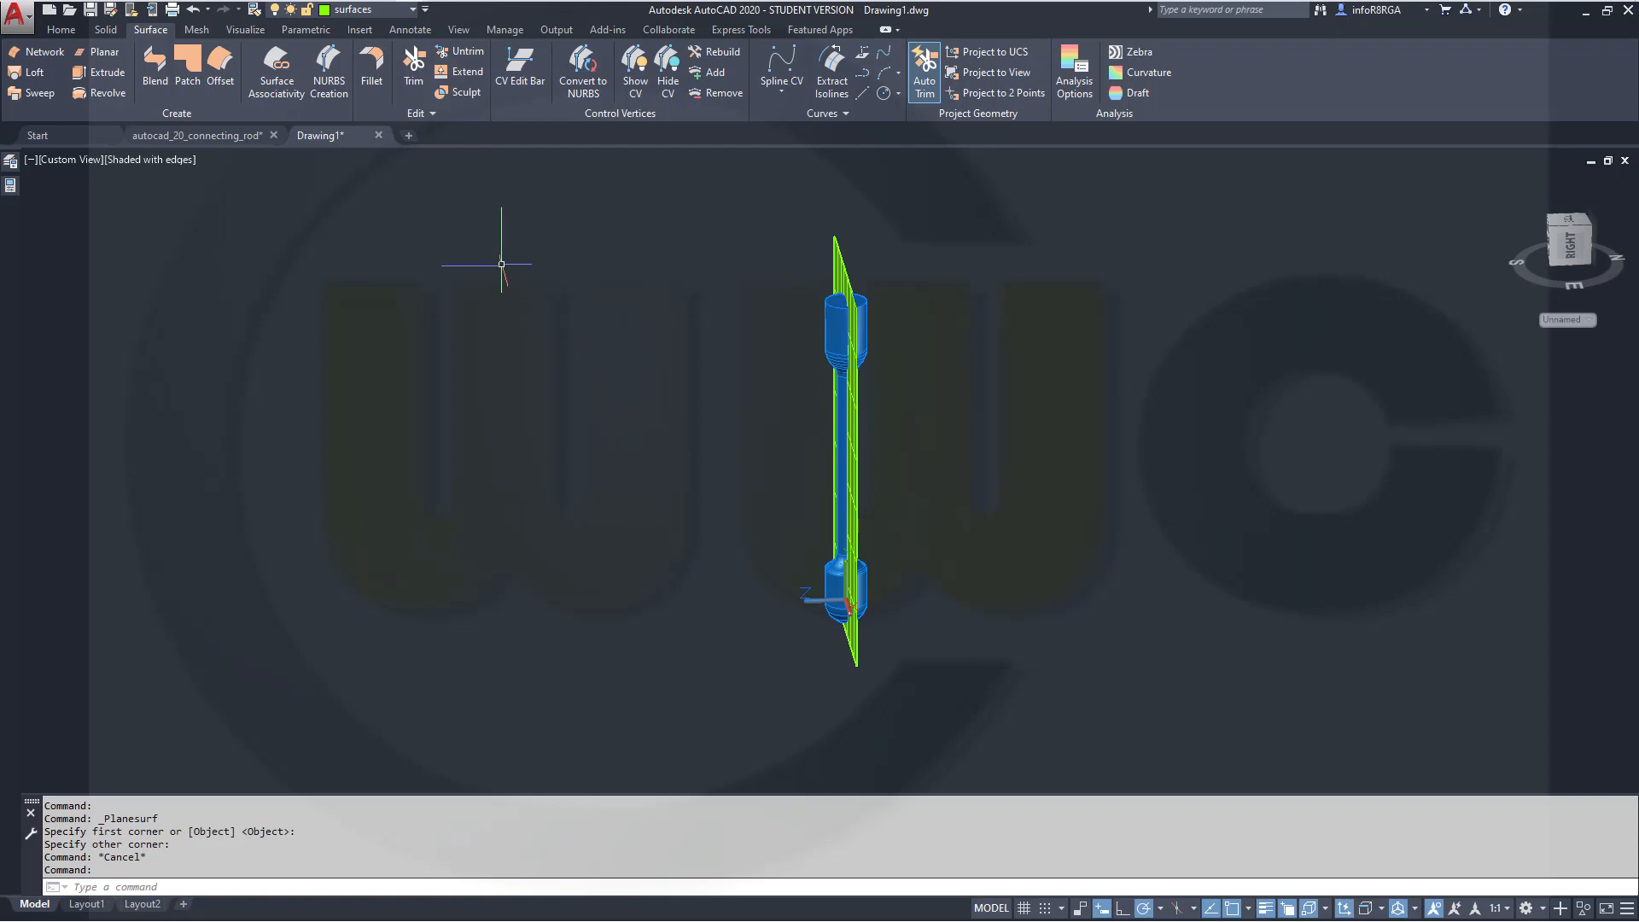
pyautogui.click(68, 30)
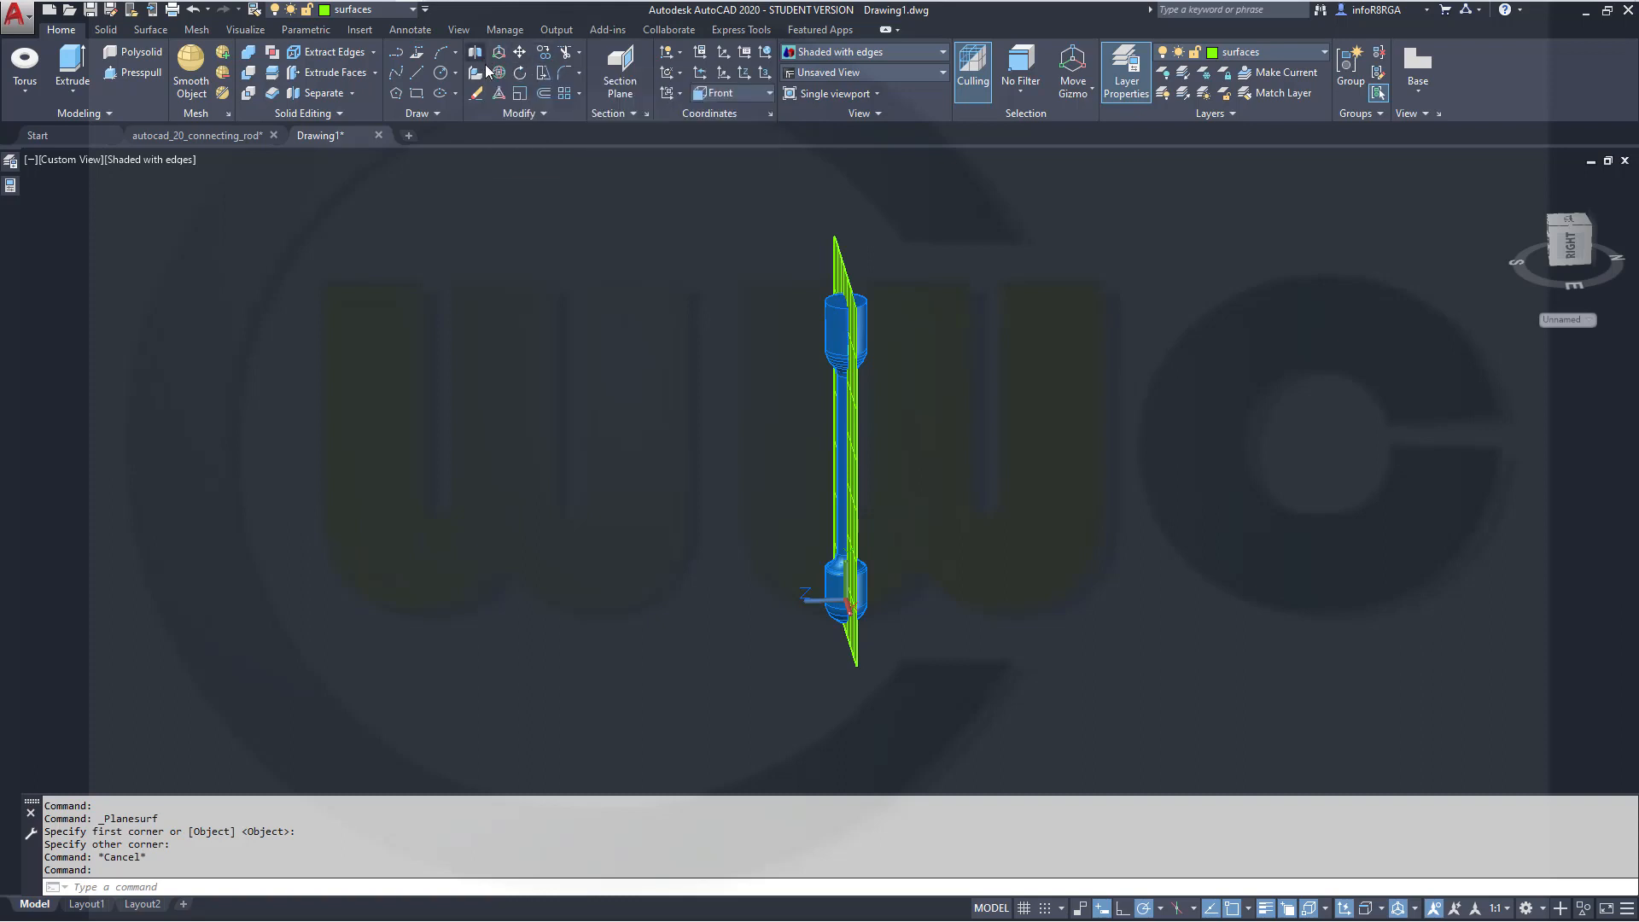
pyautogui.click(544, 52)
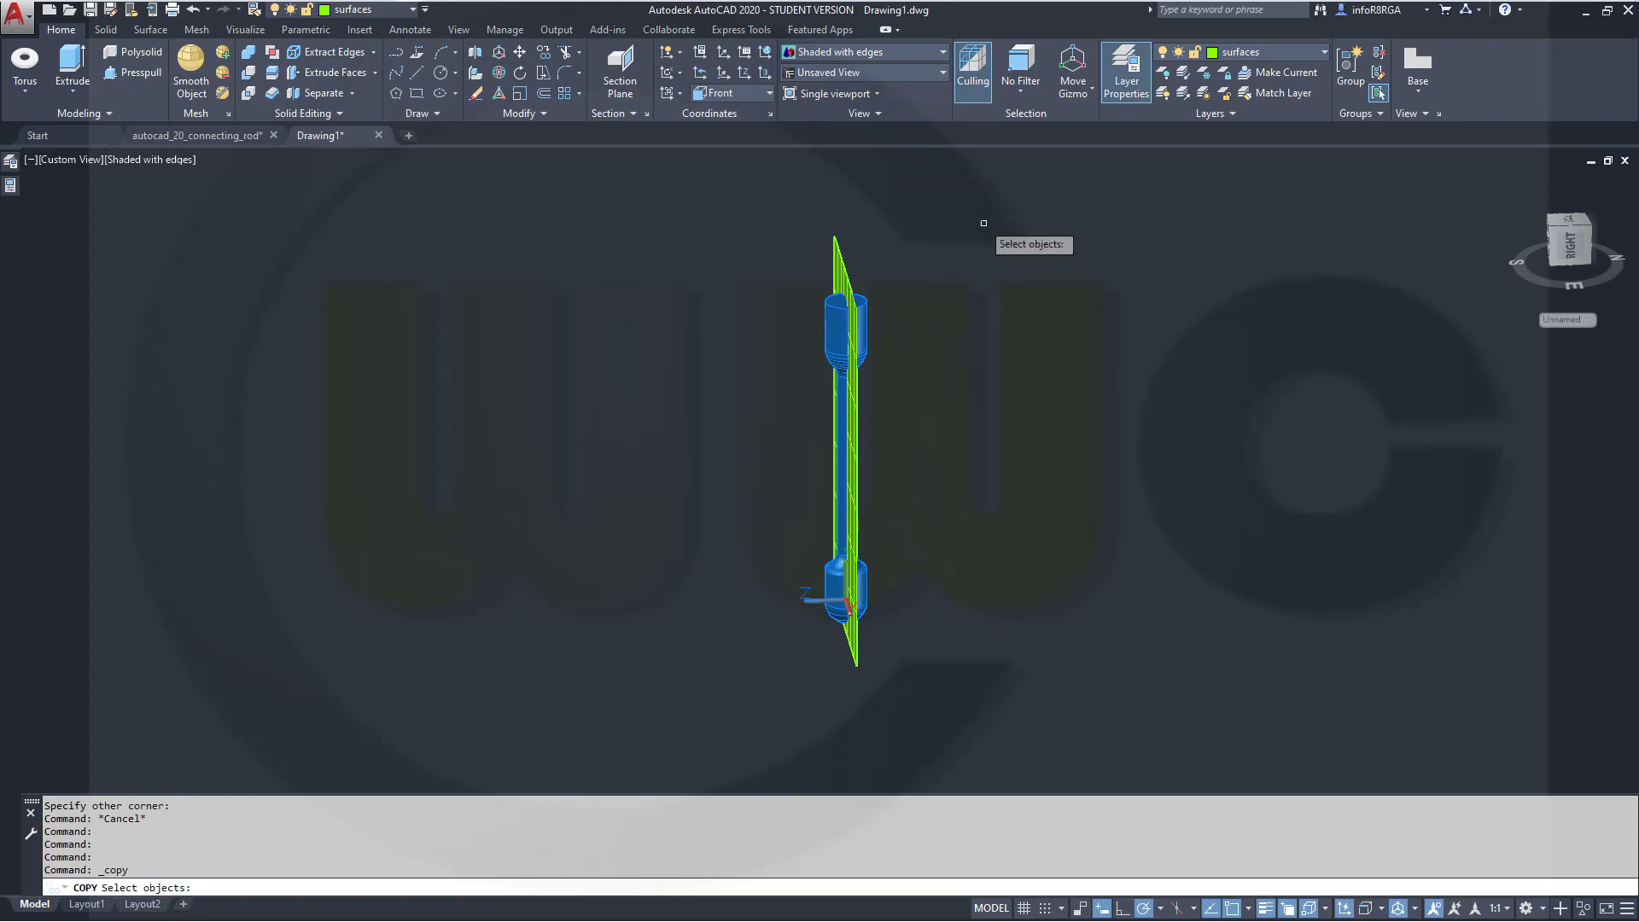
pyautogui.click(856, 442)
pyautogui.press('Return')
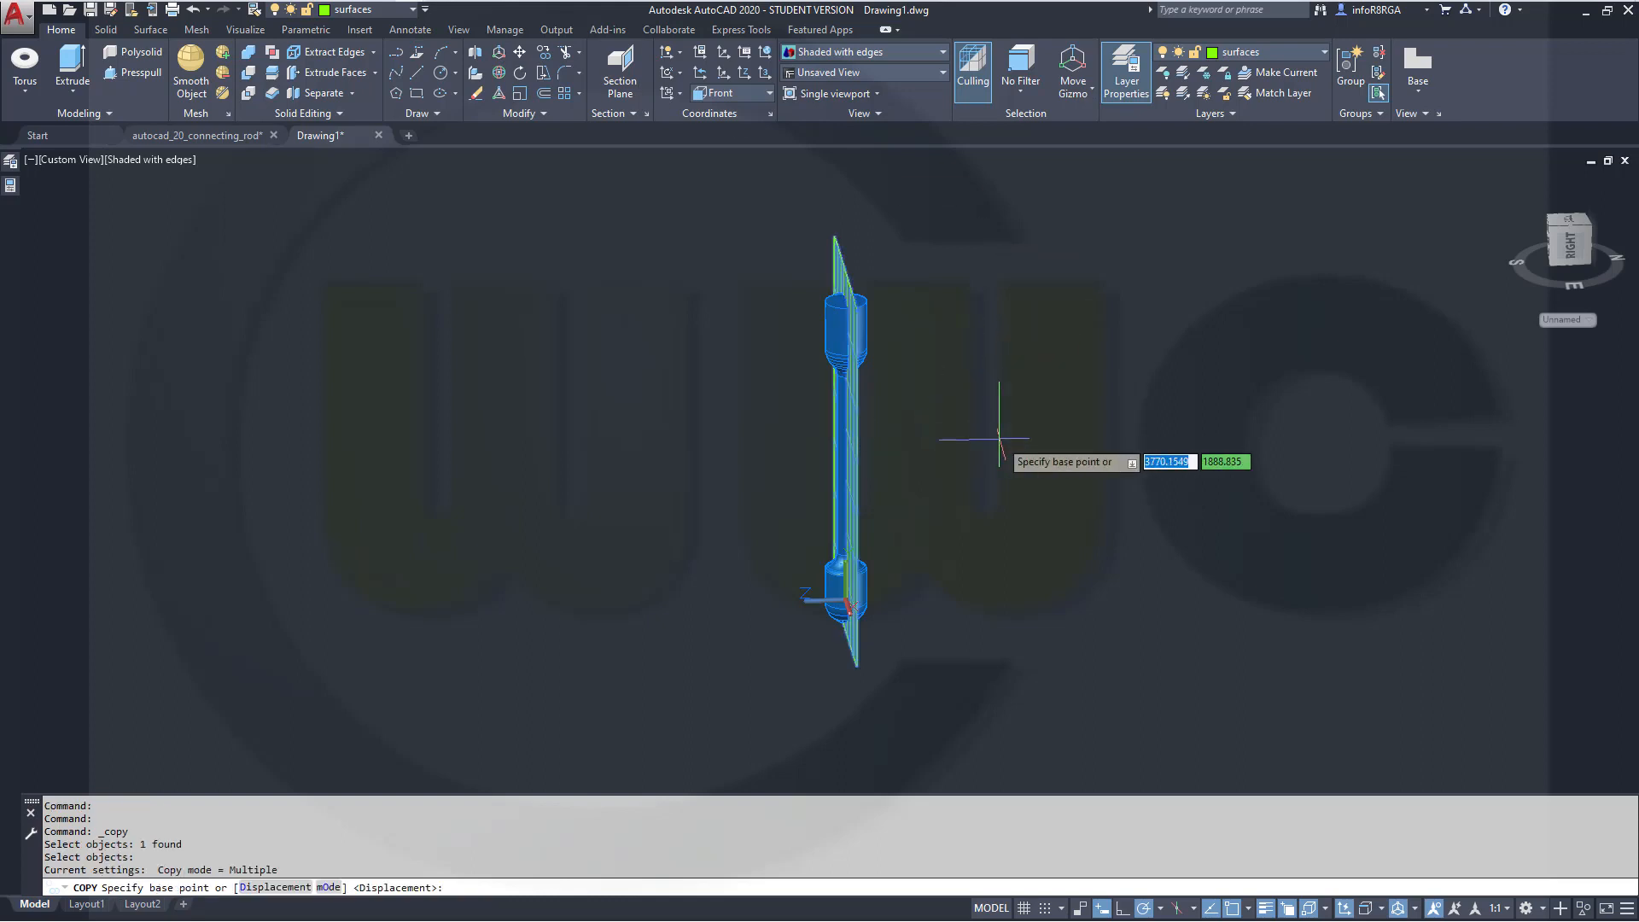
pyautogui.keyDown('shift'); pyautogui.moveTo(948, 478); pyautogui.dragTo(926, 504, button='middle'); pyautogui.keyUp('shift')
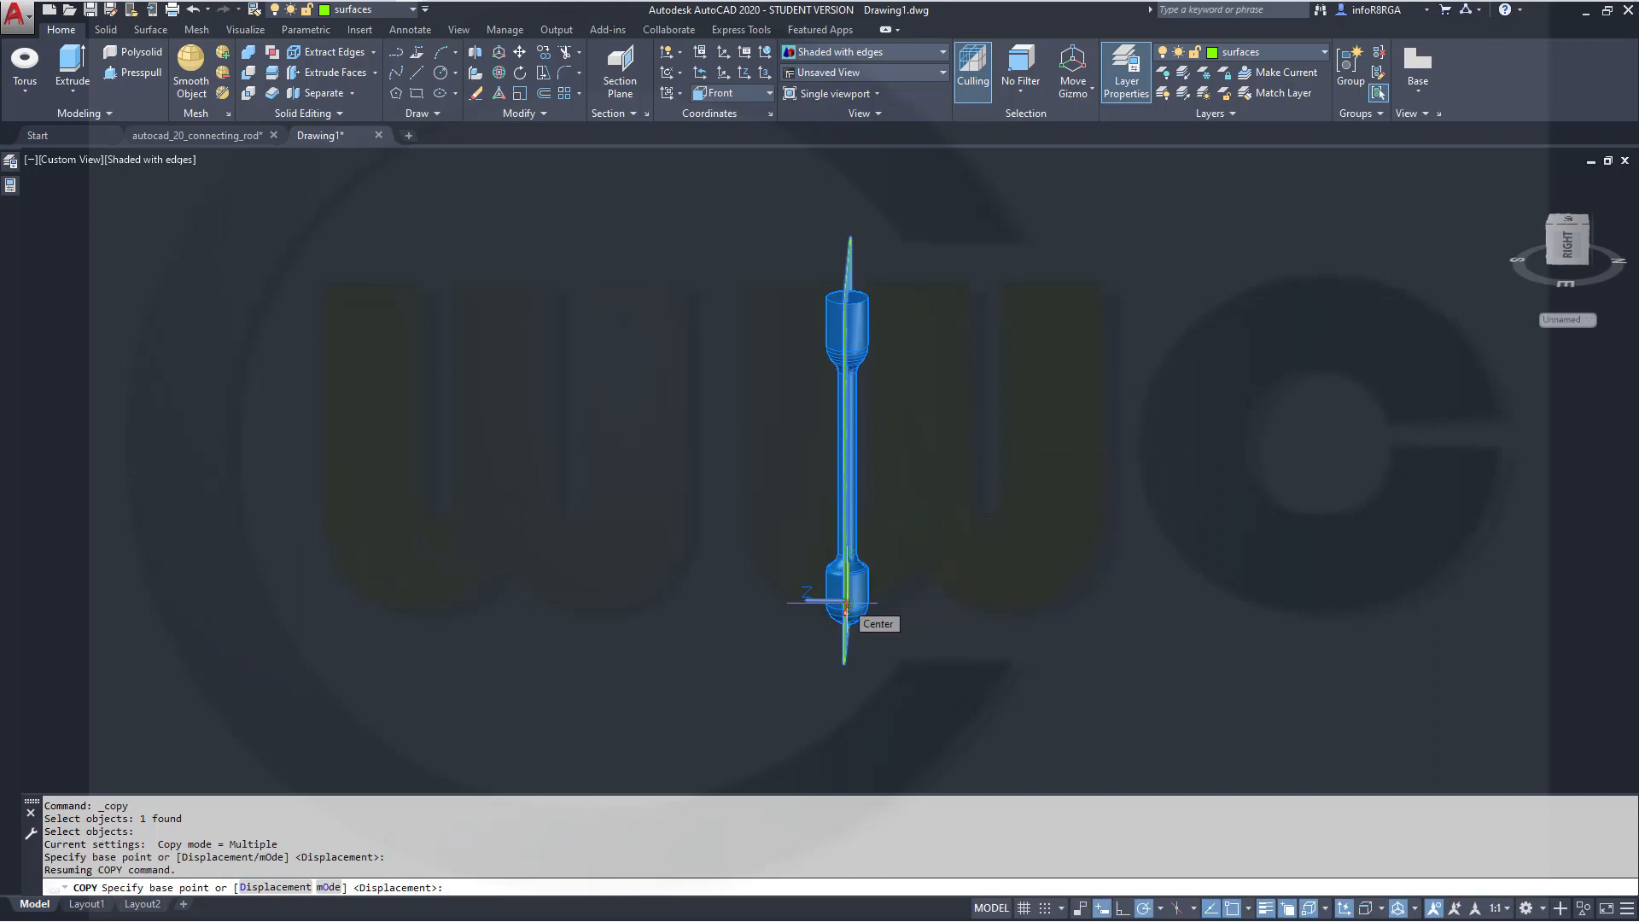
pyautogui.click(846, 605)
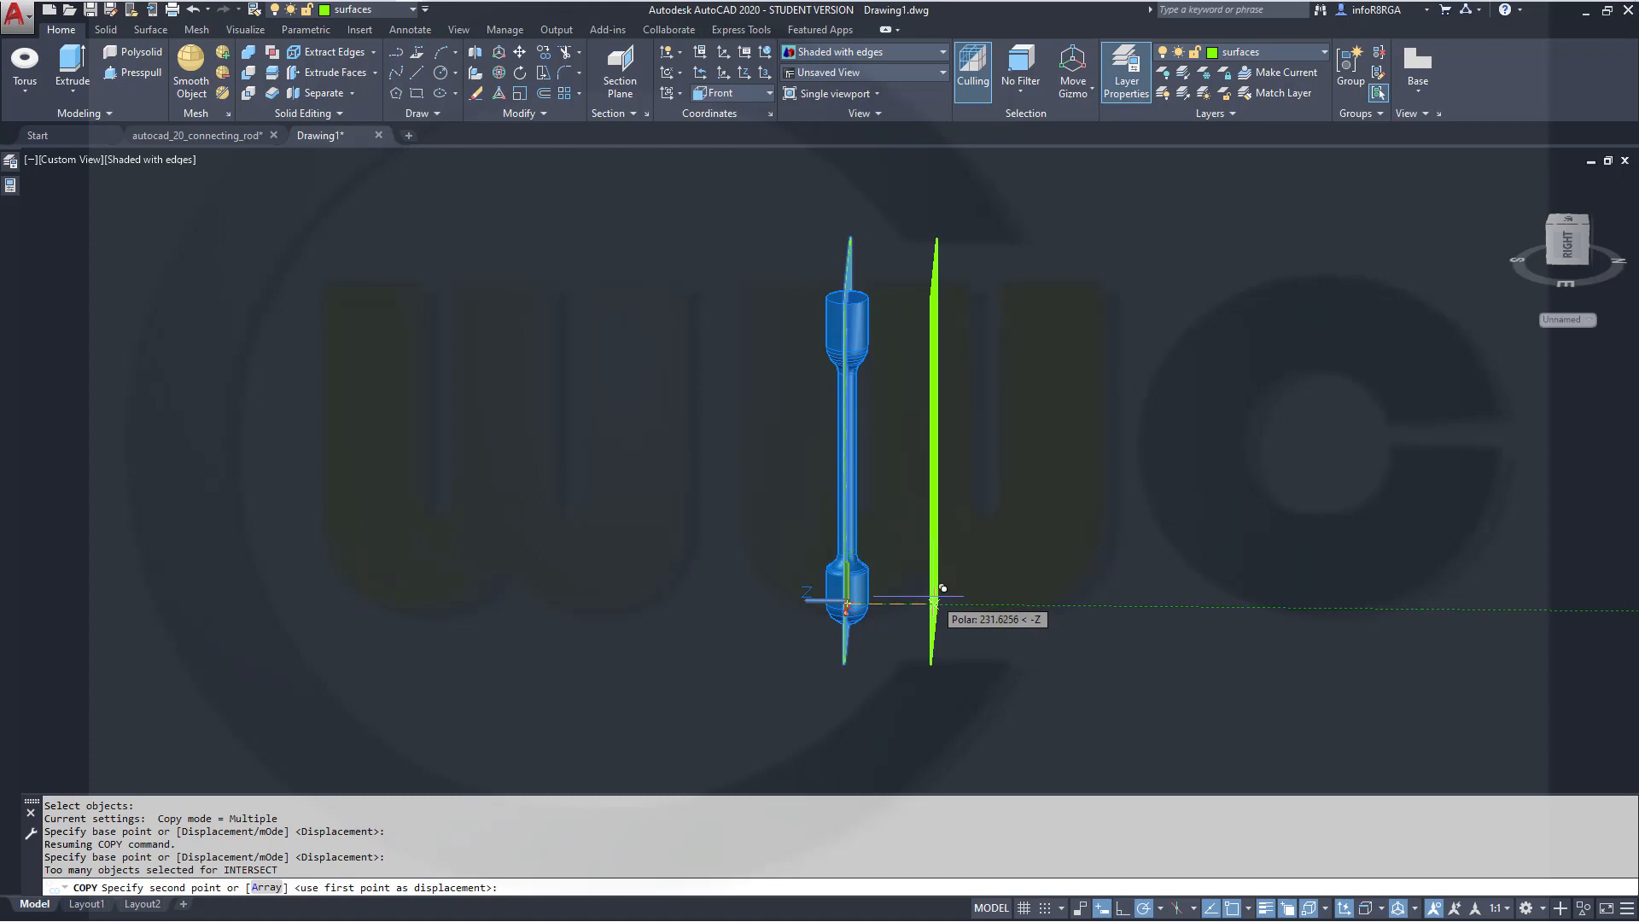
pyautogui.write('3')
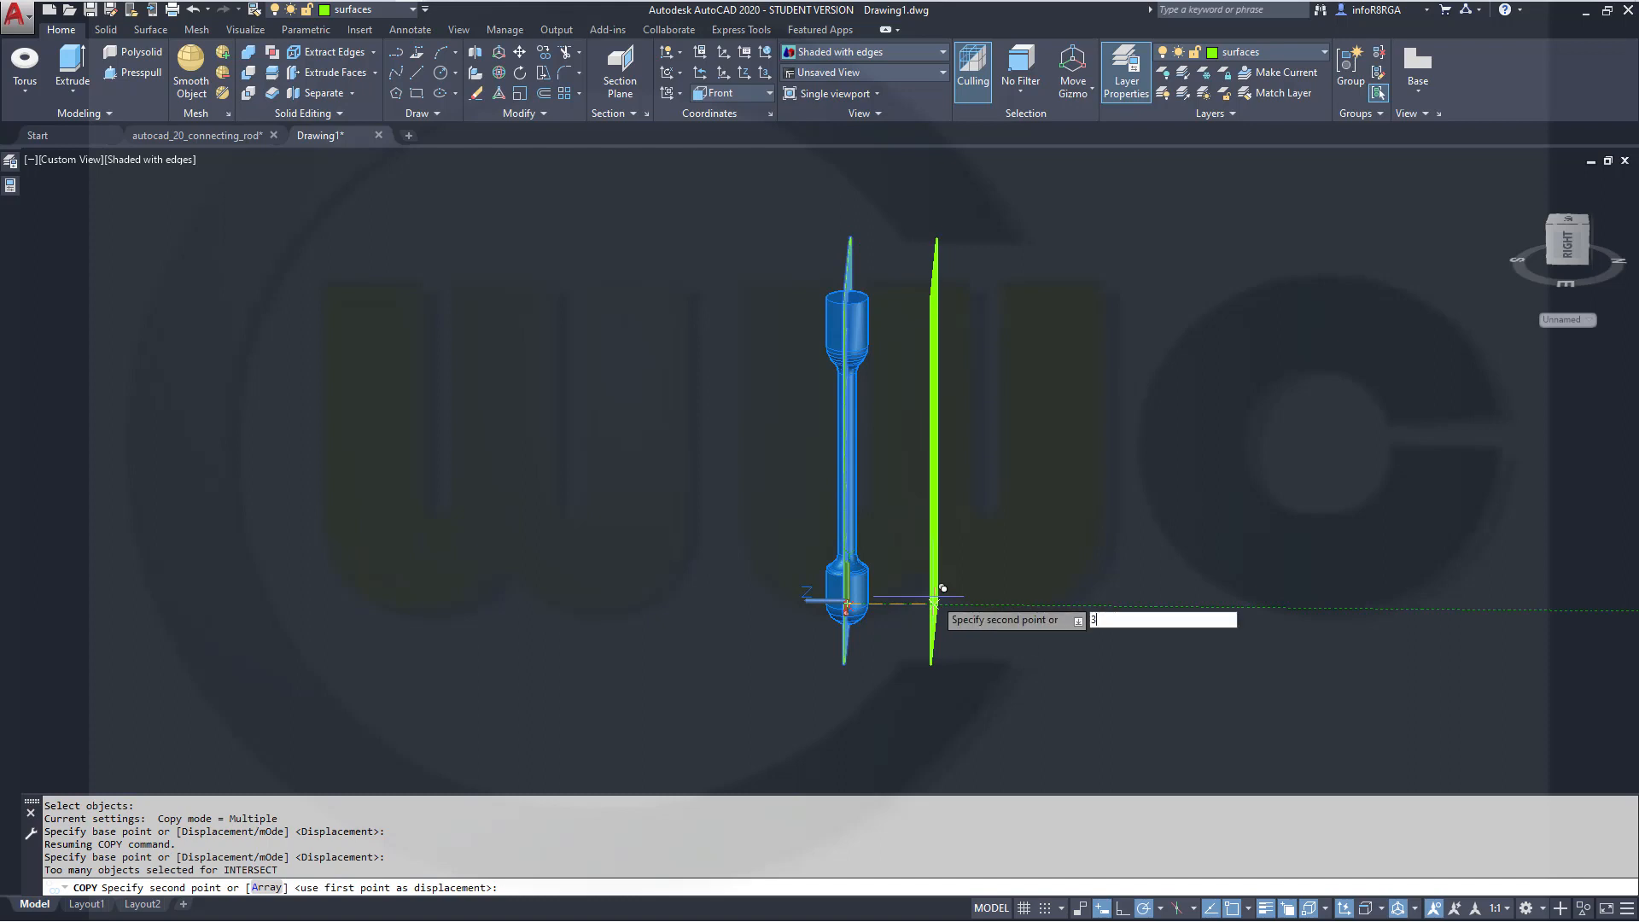
pyautogui.write('0')
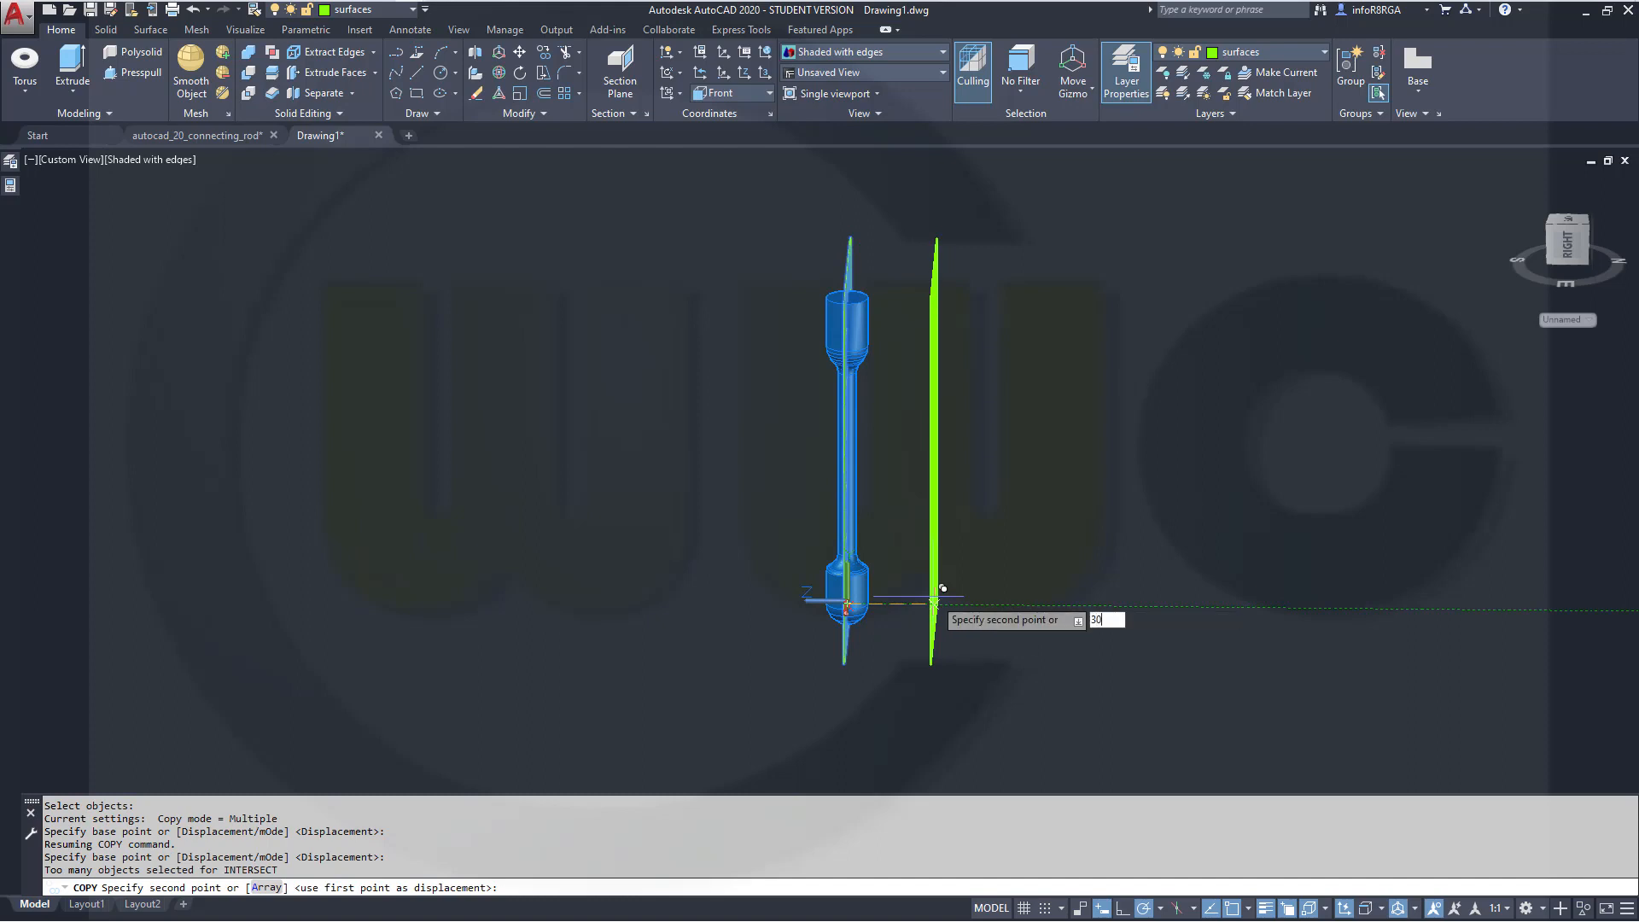
pyautogui.press('Return')
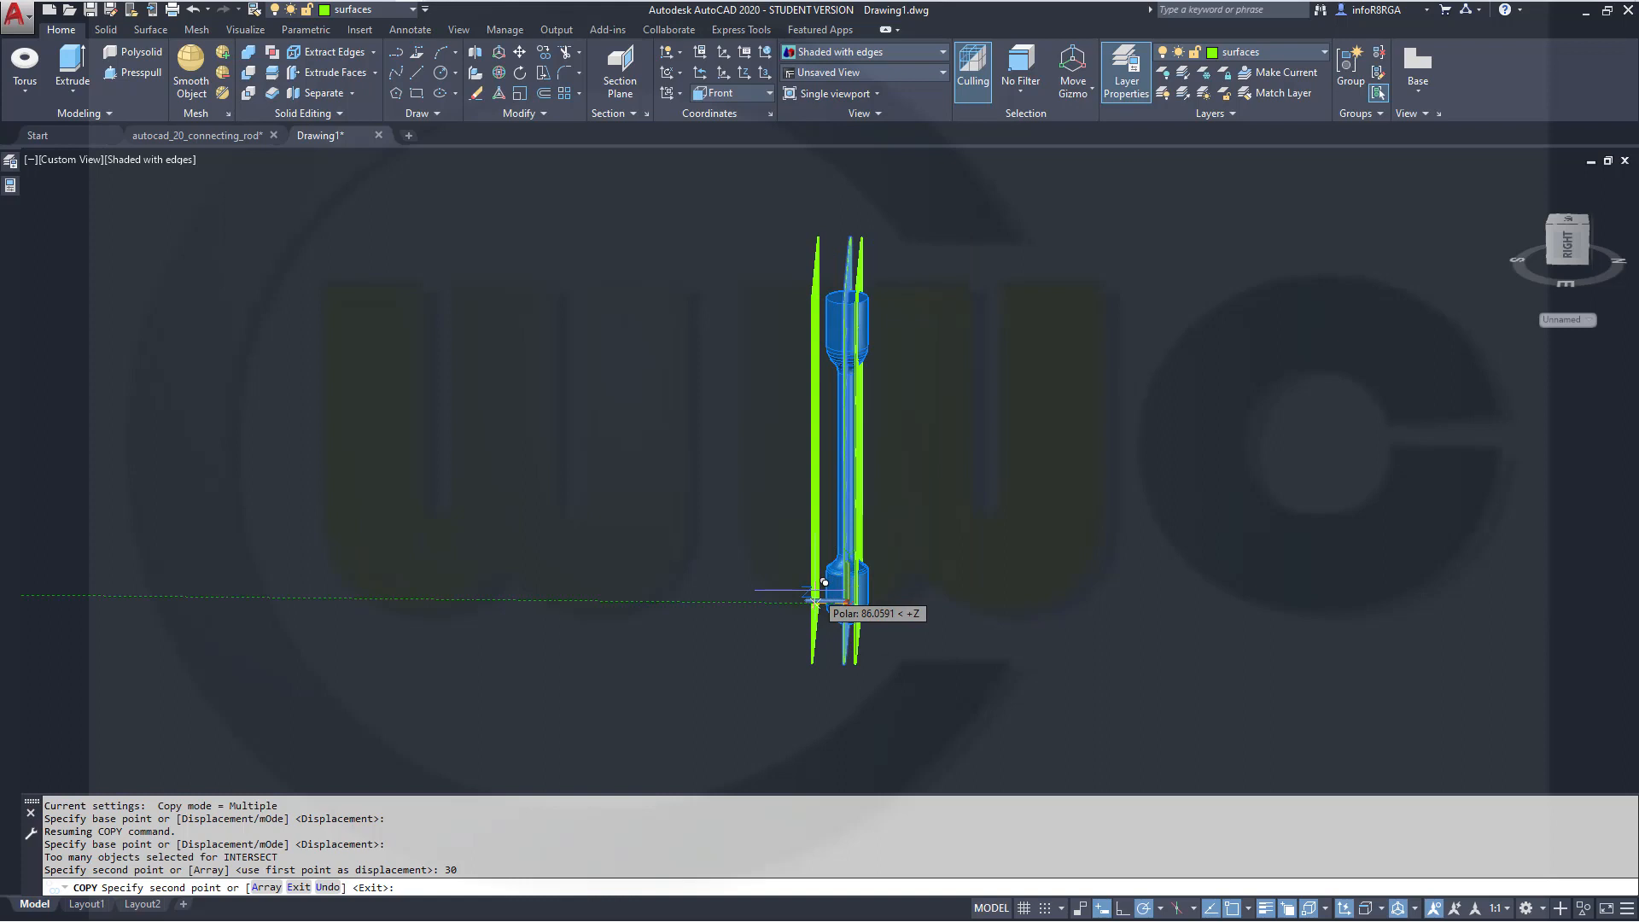
pyautogui.write('3')
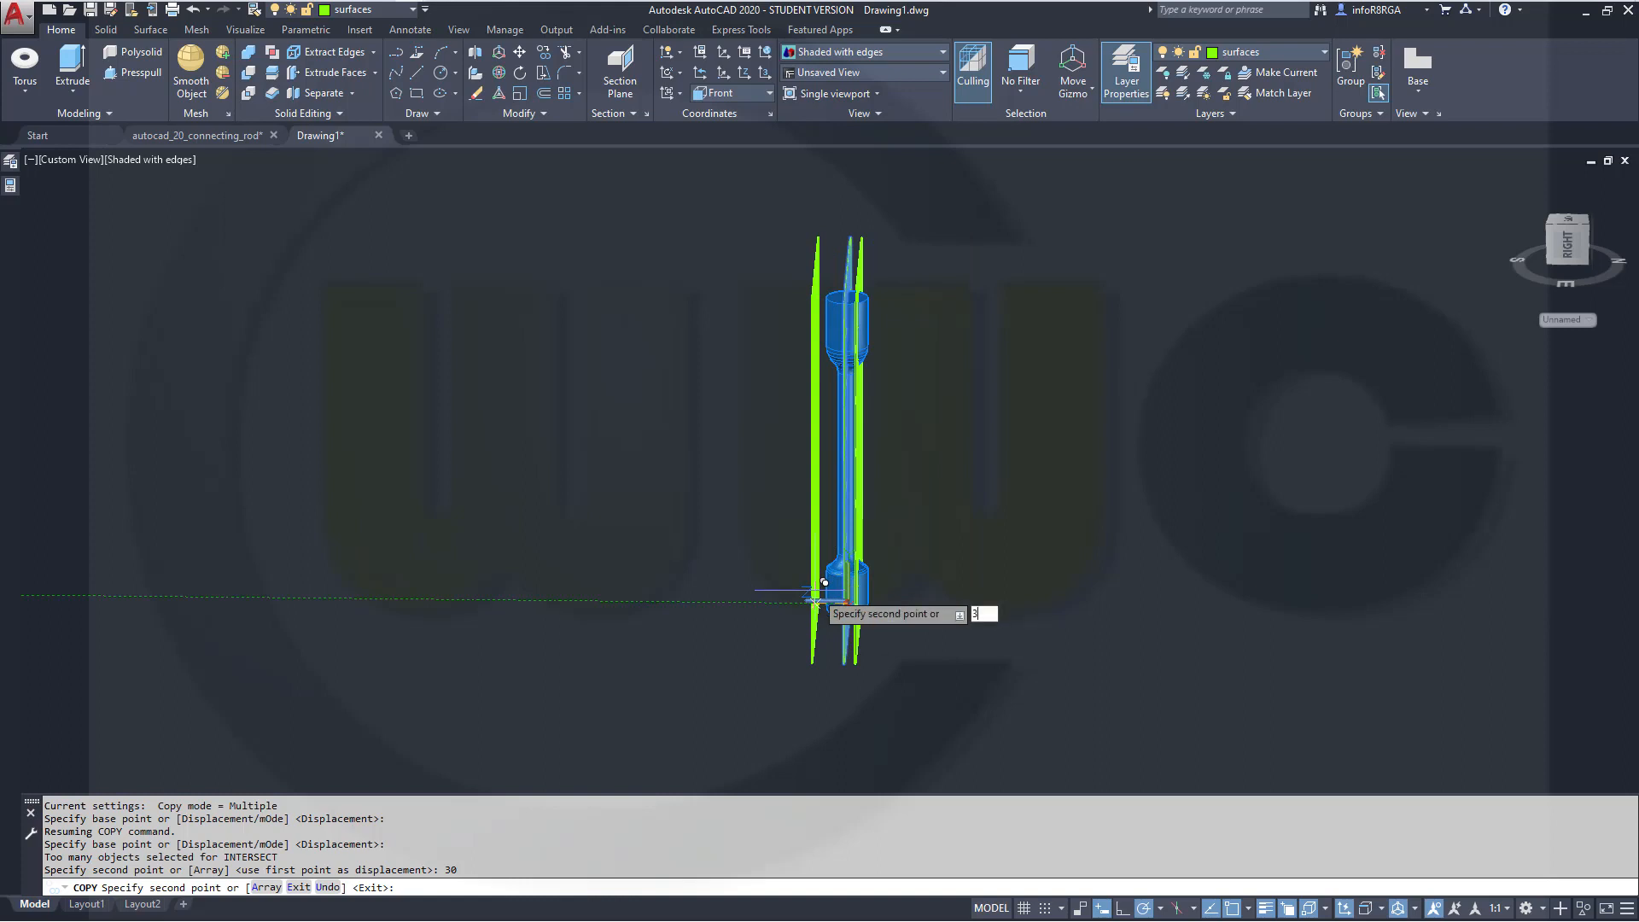
pyautogui.write('0')
pyautogui.press('Return')
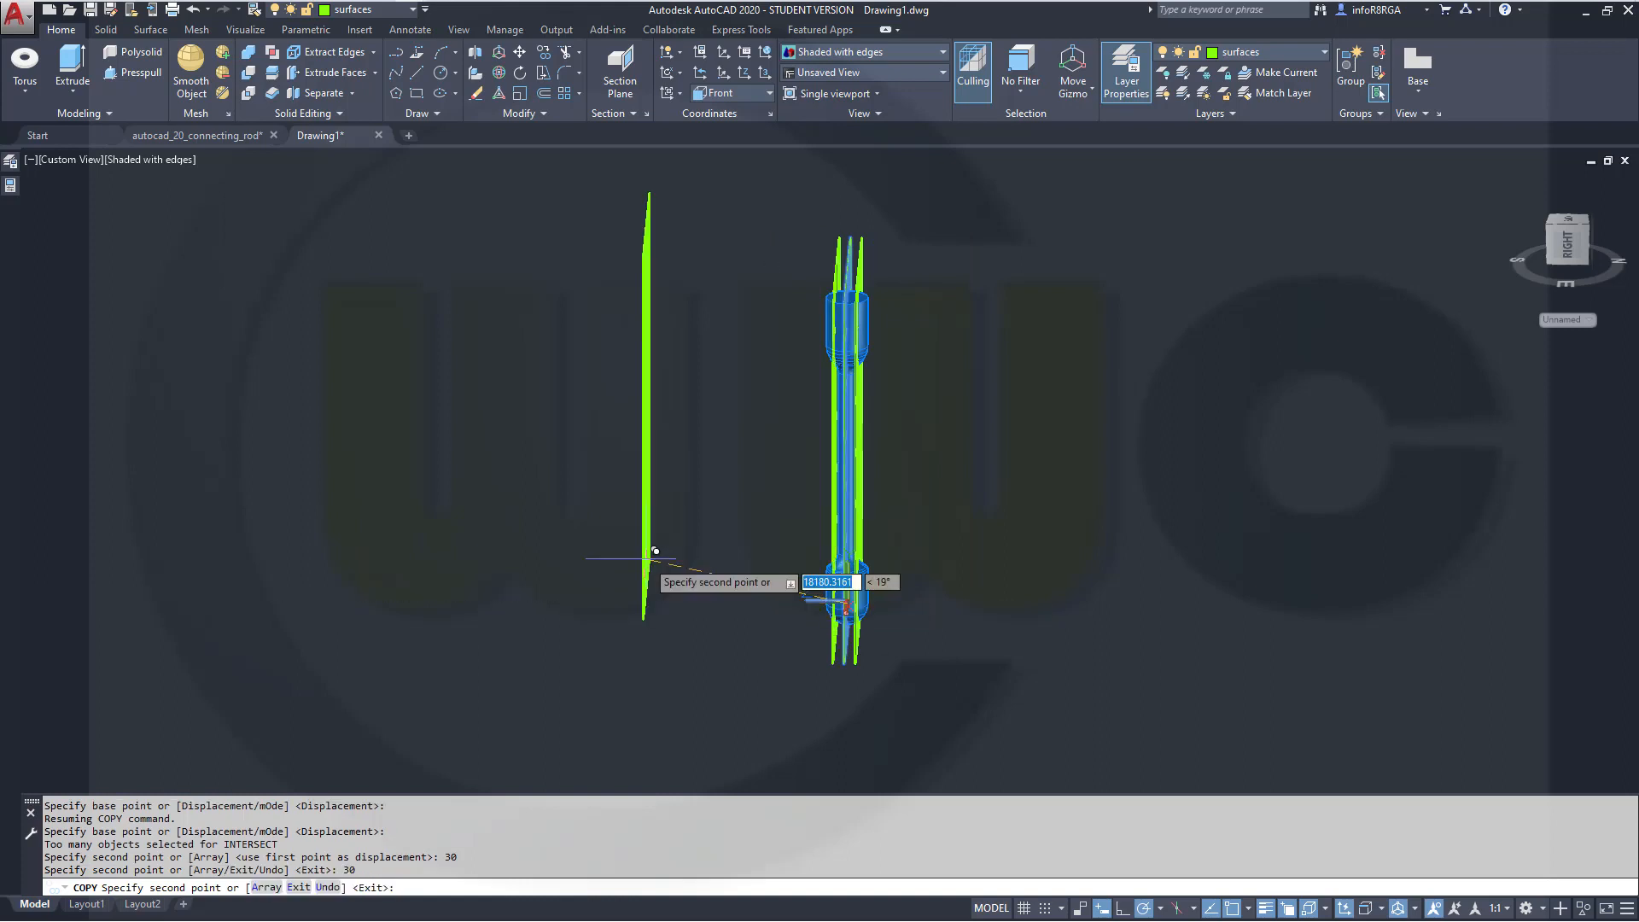
pyautogui.press('Escape')
# Select the original middle planar surface and move it to layer 0 to hide it
pyautogui.scroll(2, 944, 371)
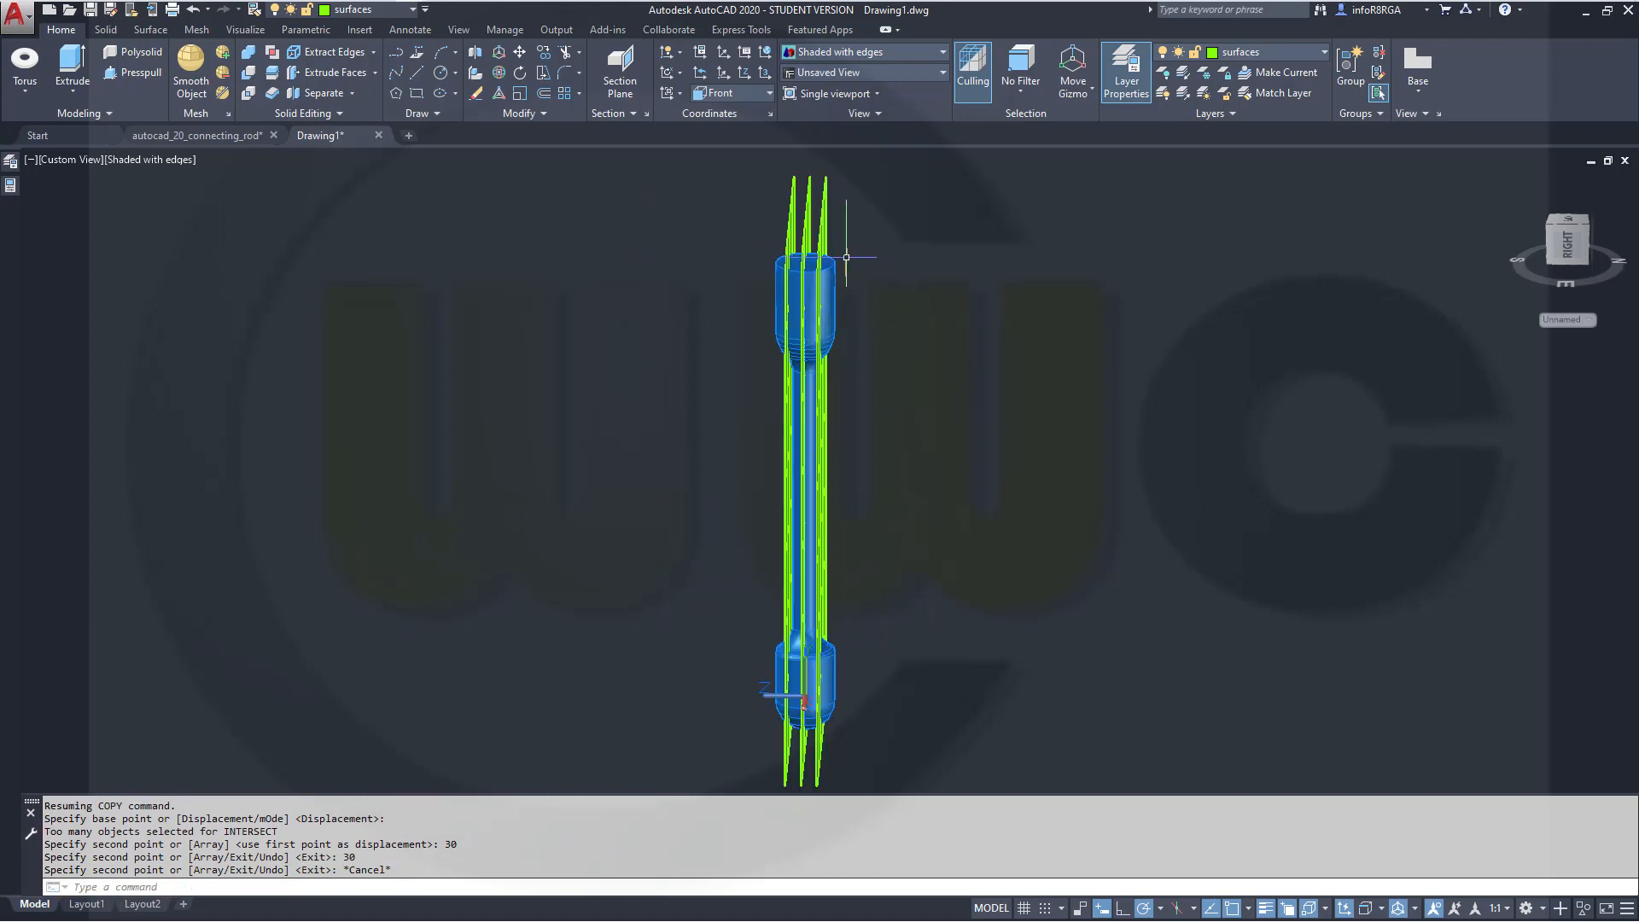
pyautogui.click(808, 232)
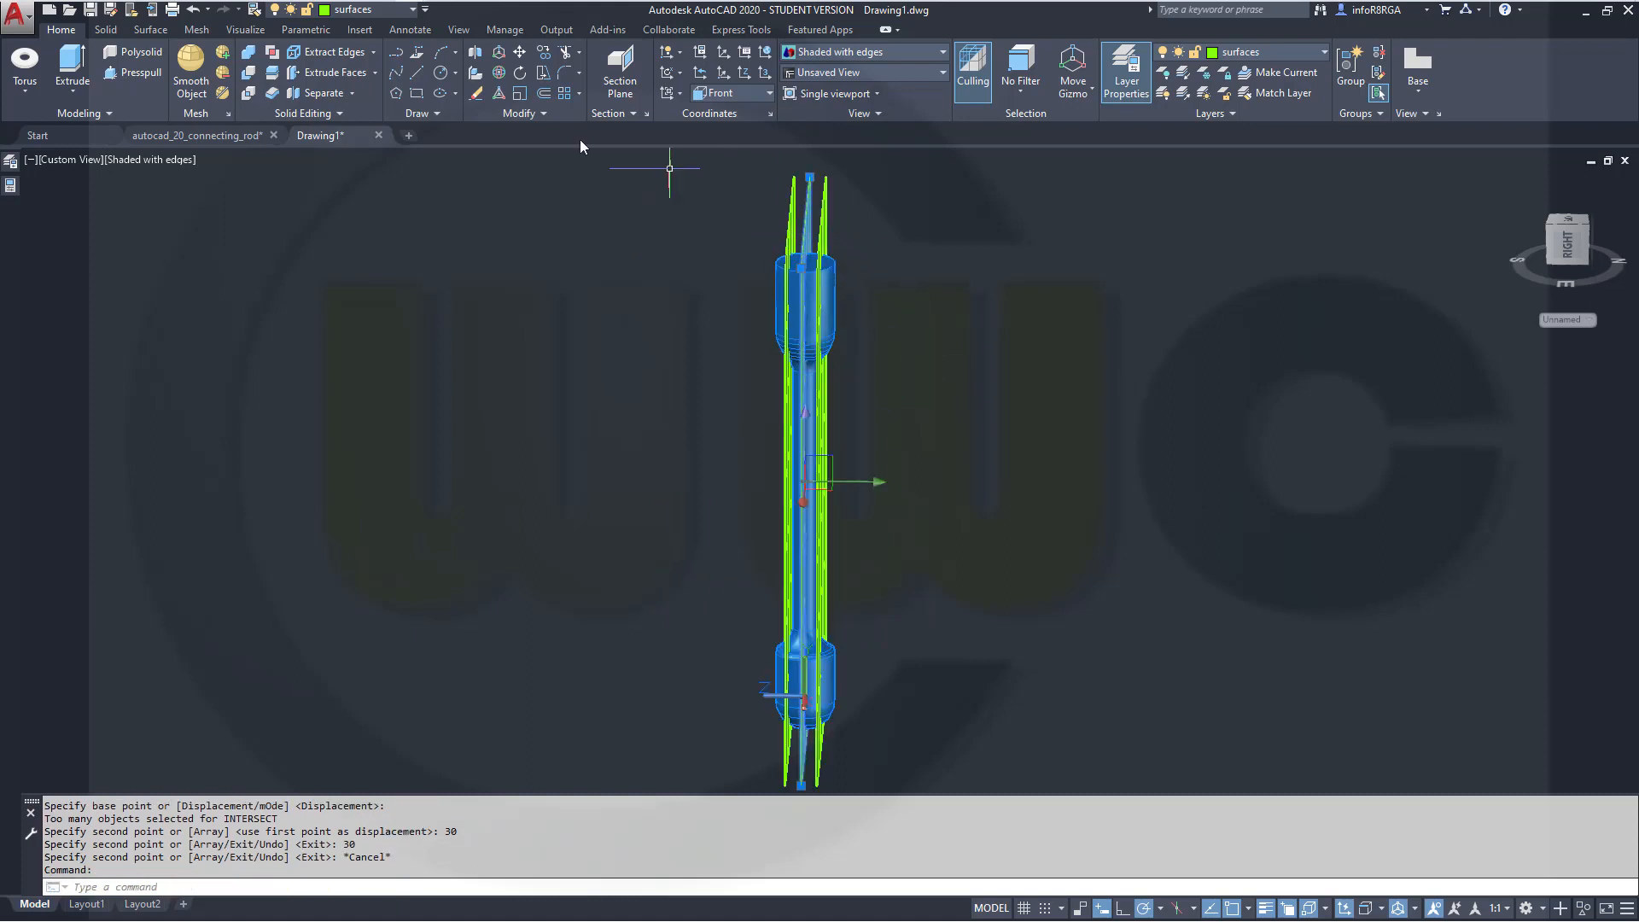
pyautogui.click(414, 11)
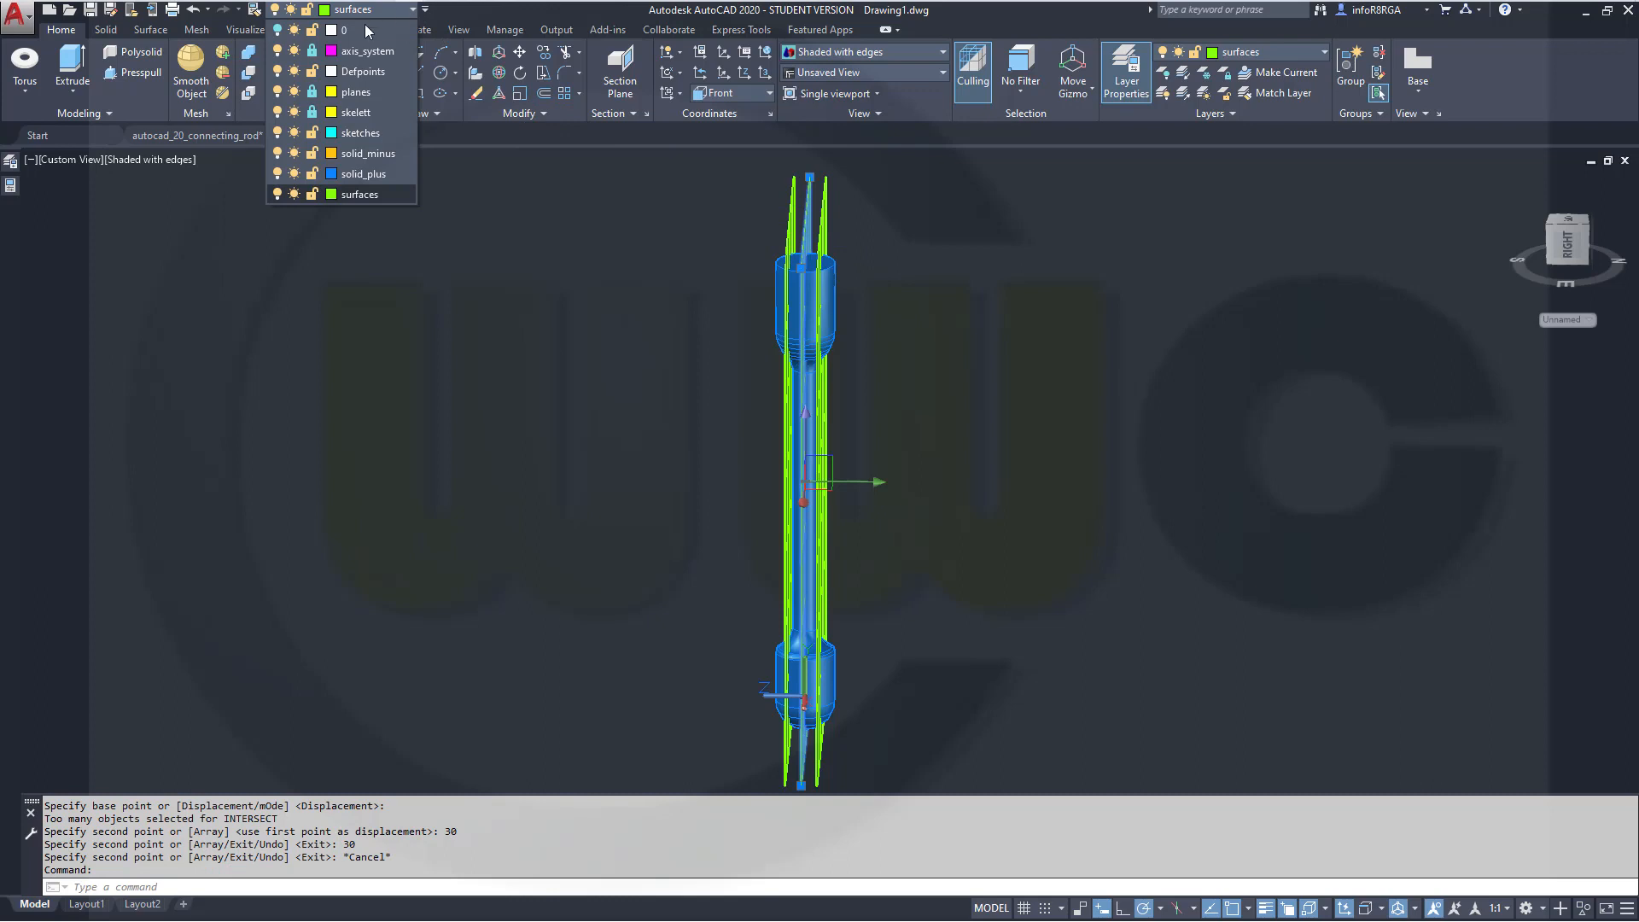
pyautogui.click(393, 31)
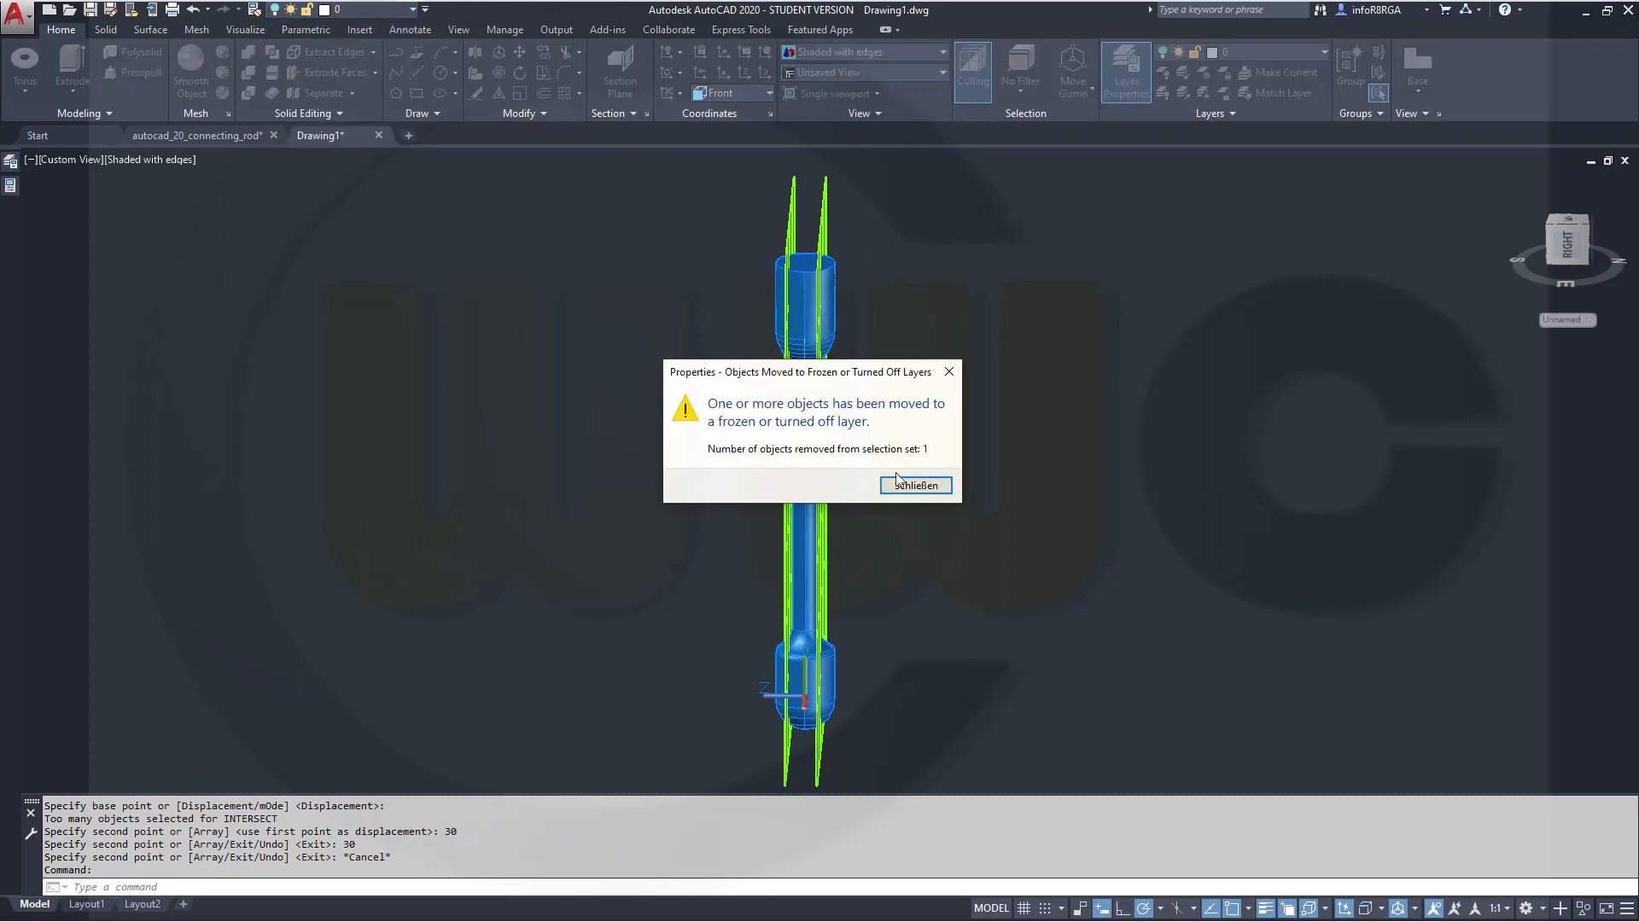
pyautogui.click(914, 485)
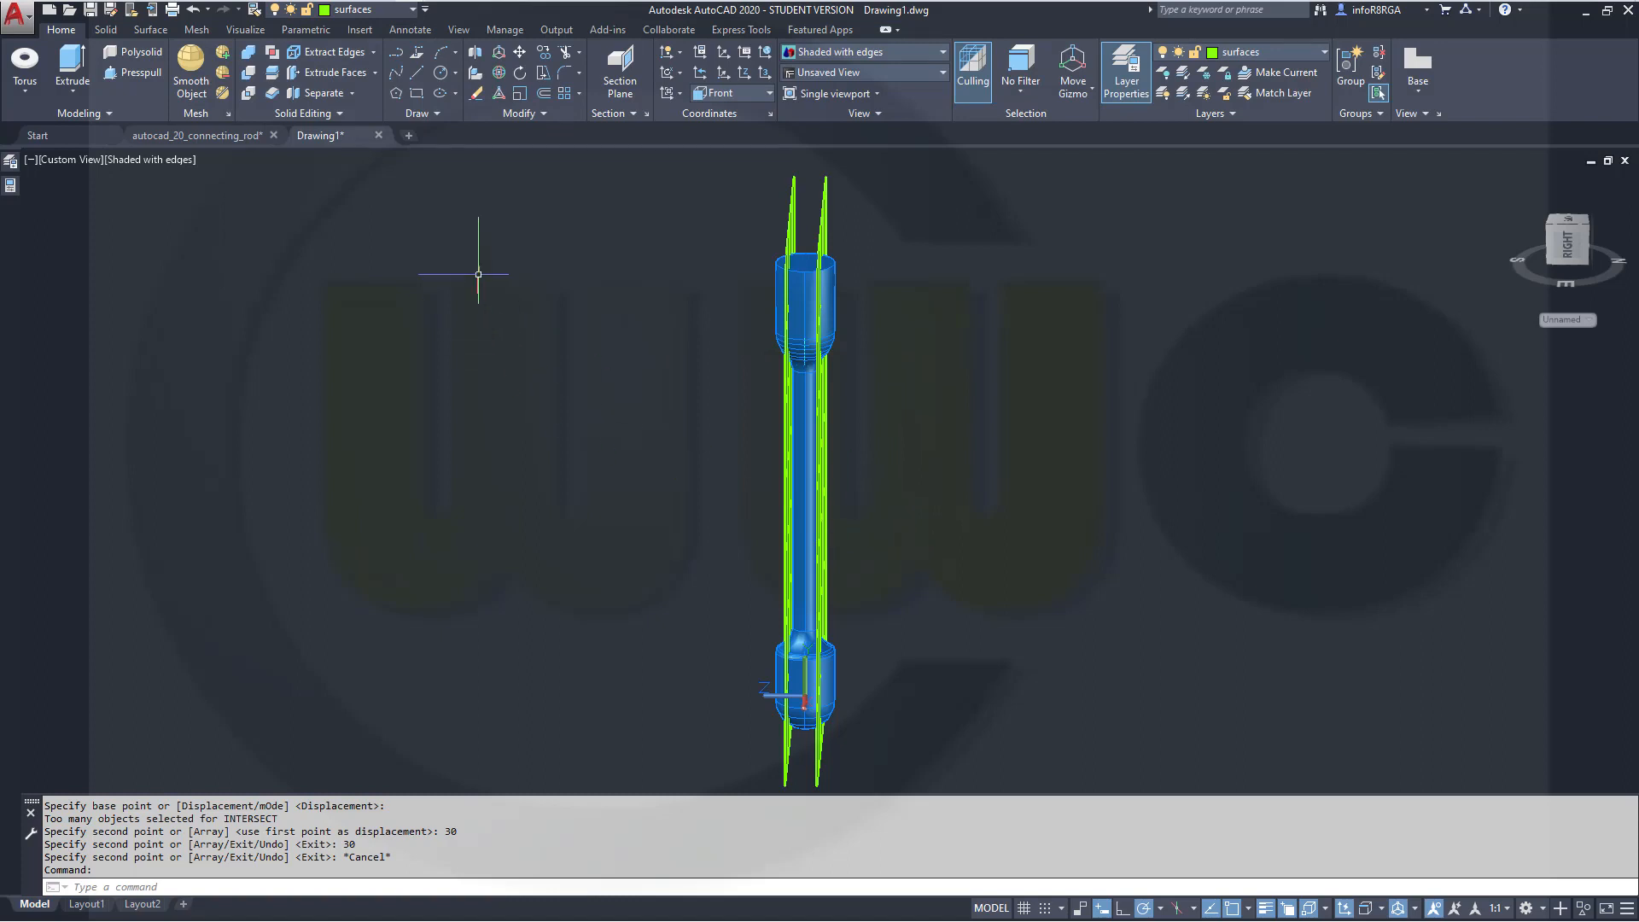
# Slice the rod with the first offset planar surface, keeping the inner side
pyautogui.click(110, 32)
pyautogui.click(459, 53)
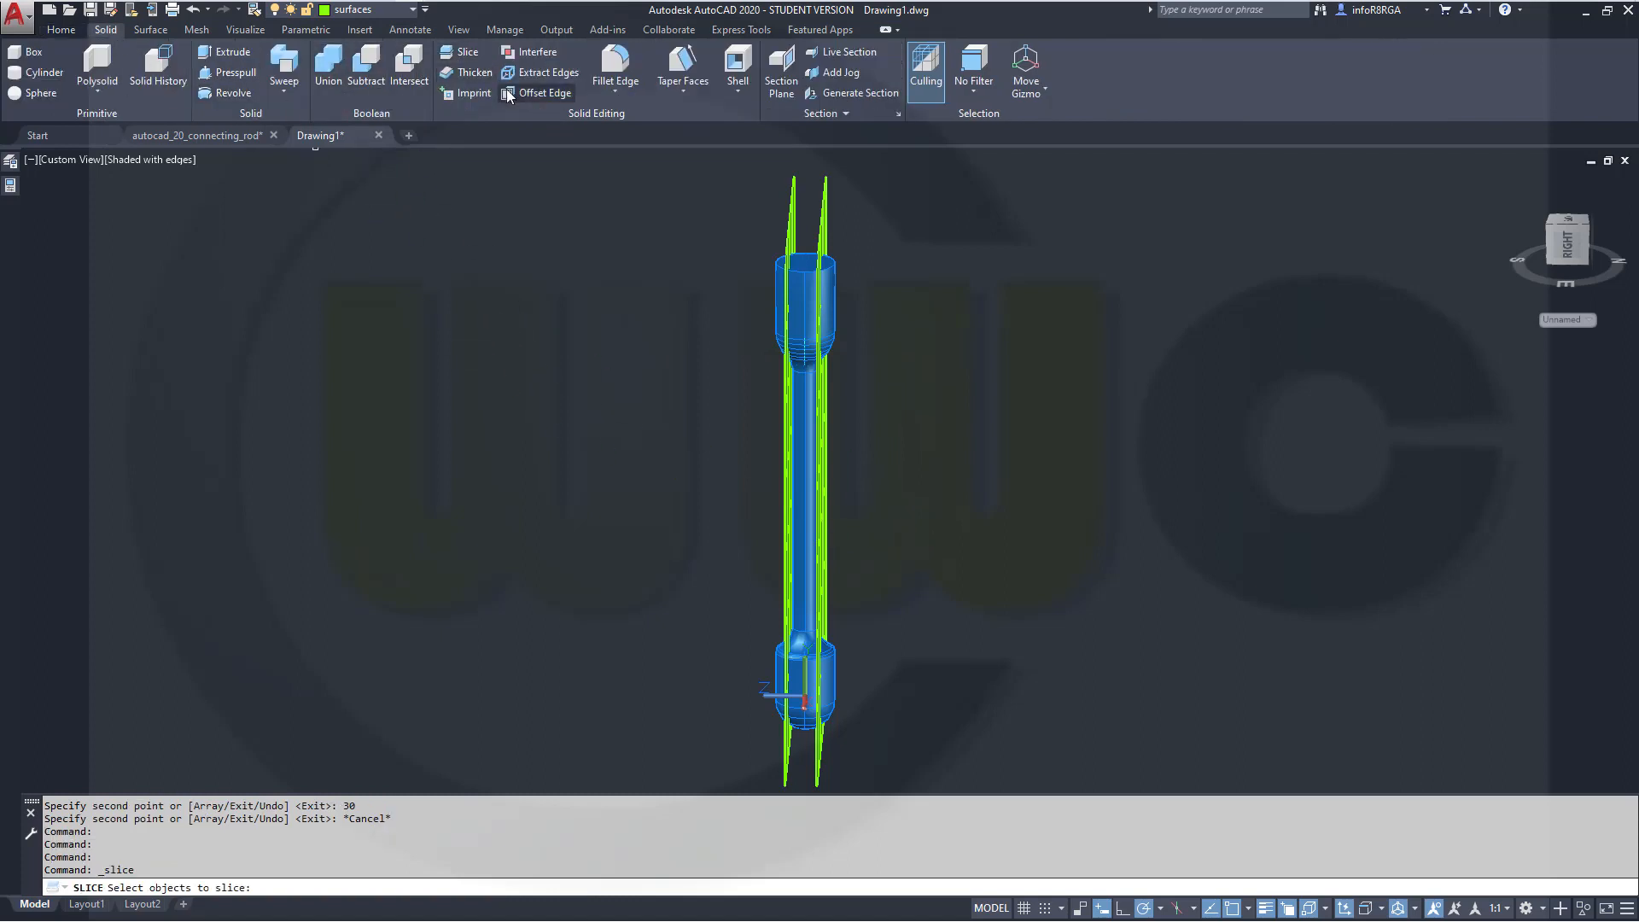
pyautogui.click(803, 303)
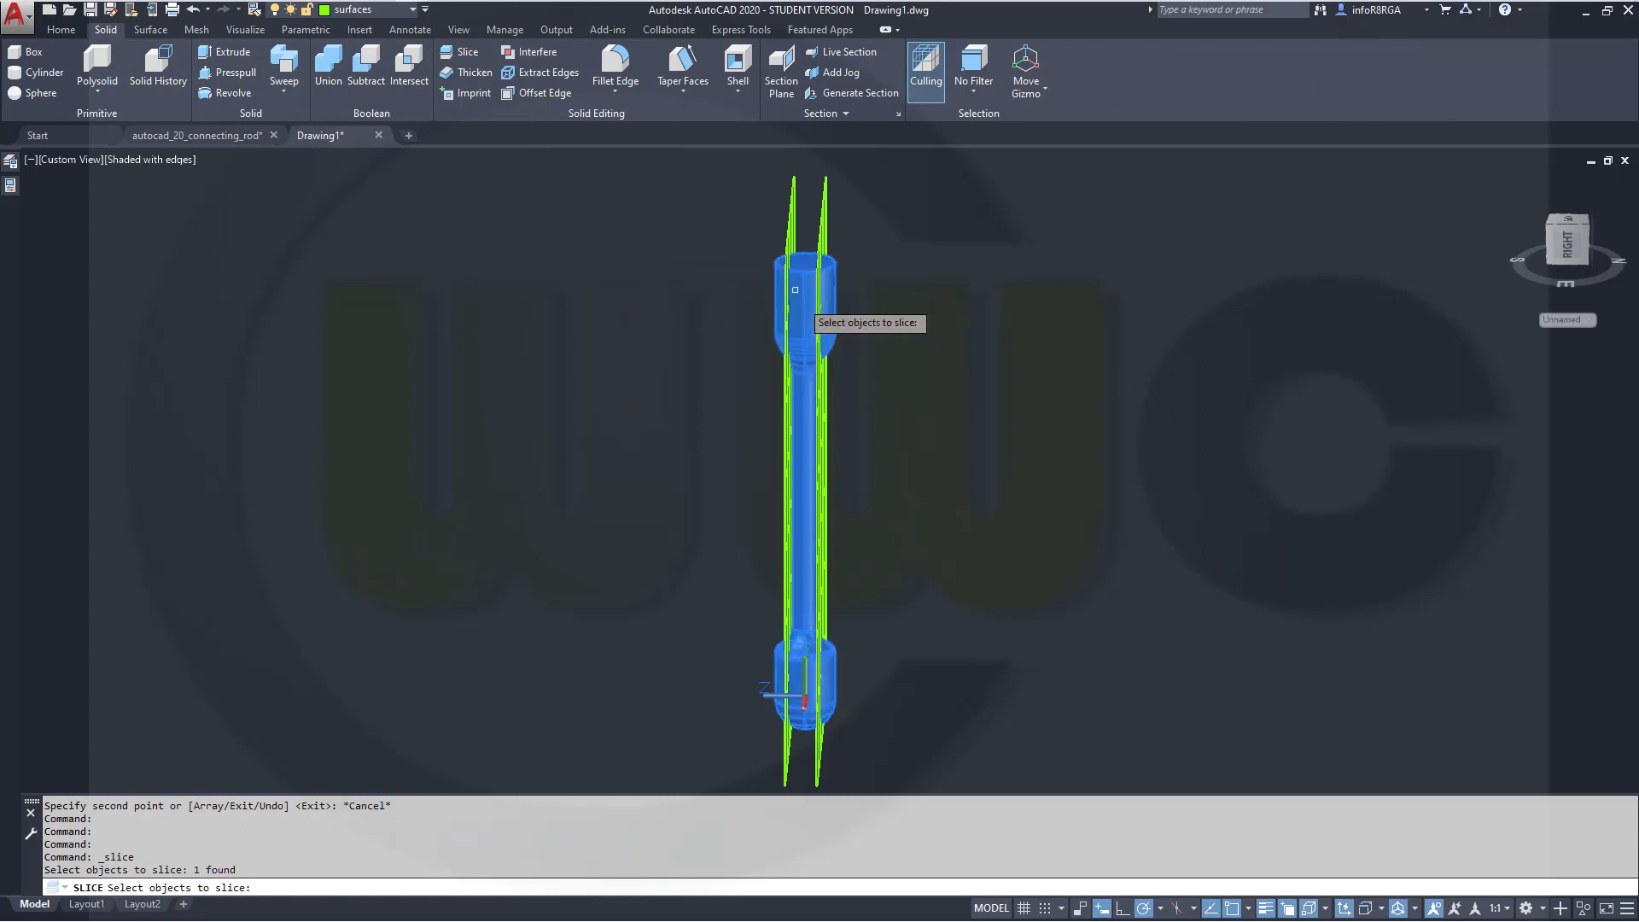
pyautogui.press('Return')
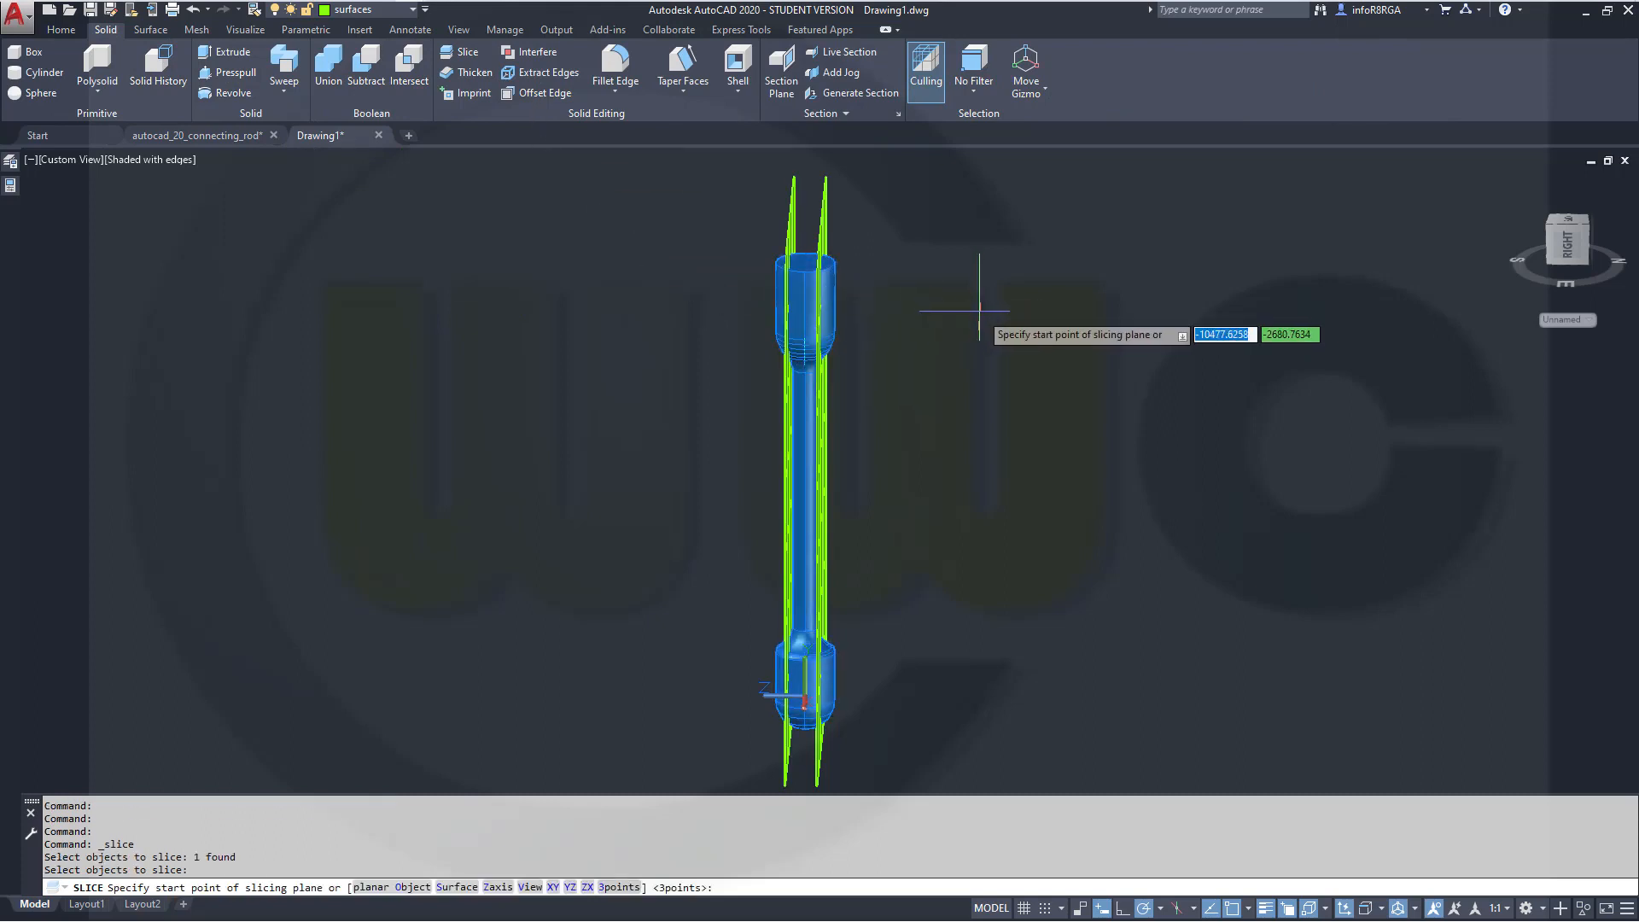
pyautogui.rightClick(979, 311)
pyautogui.click(1024, 423)
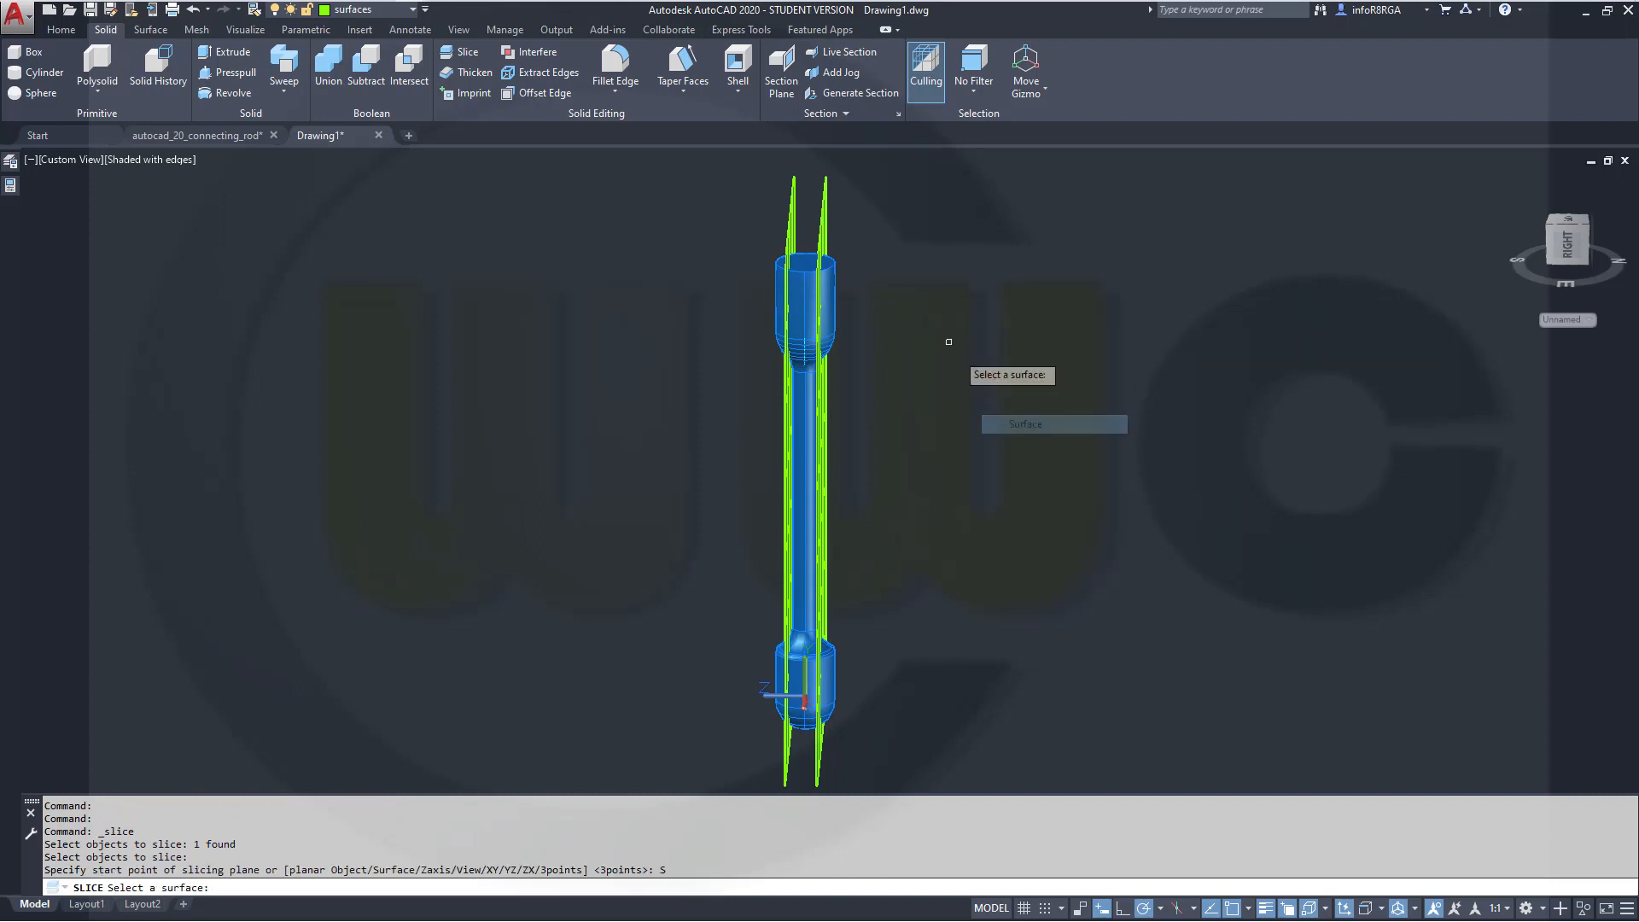
pyautogui.click(824, 229)
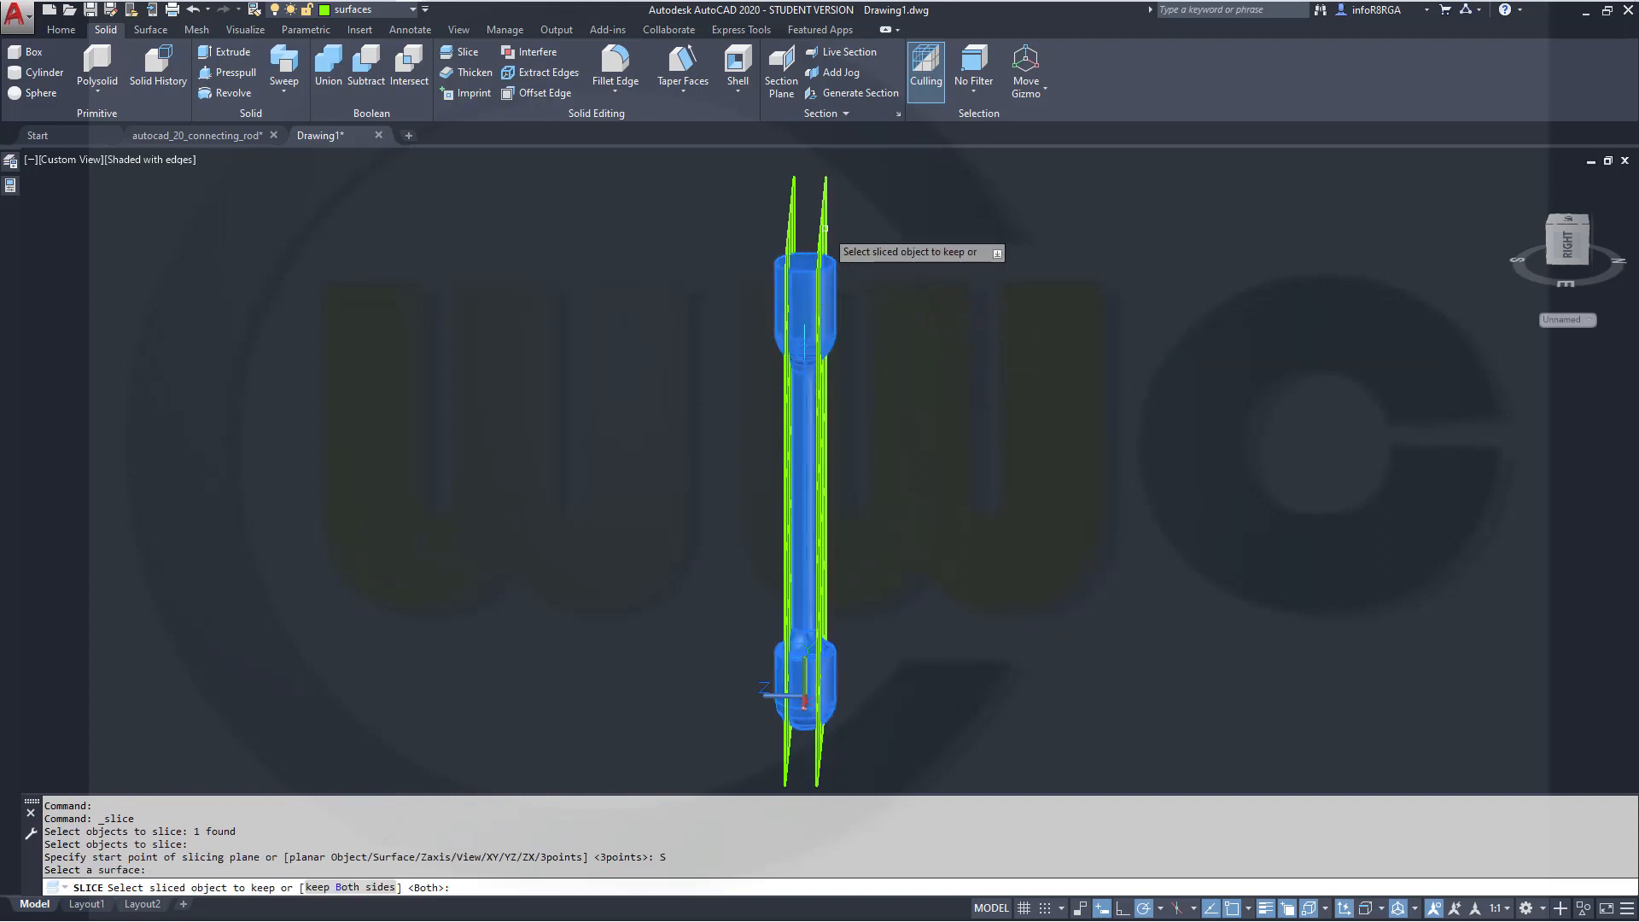
pyautogui.click(825, 310)
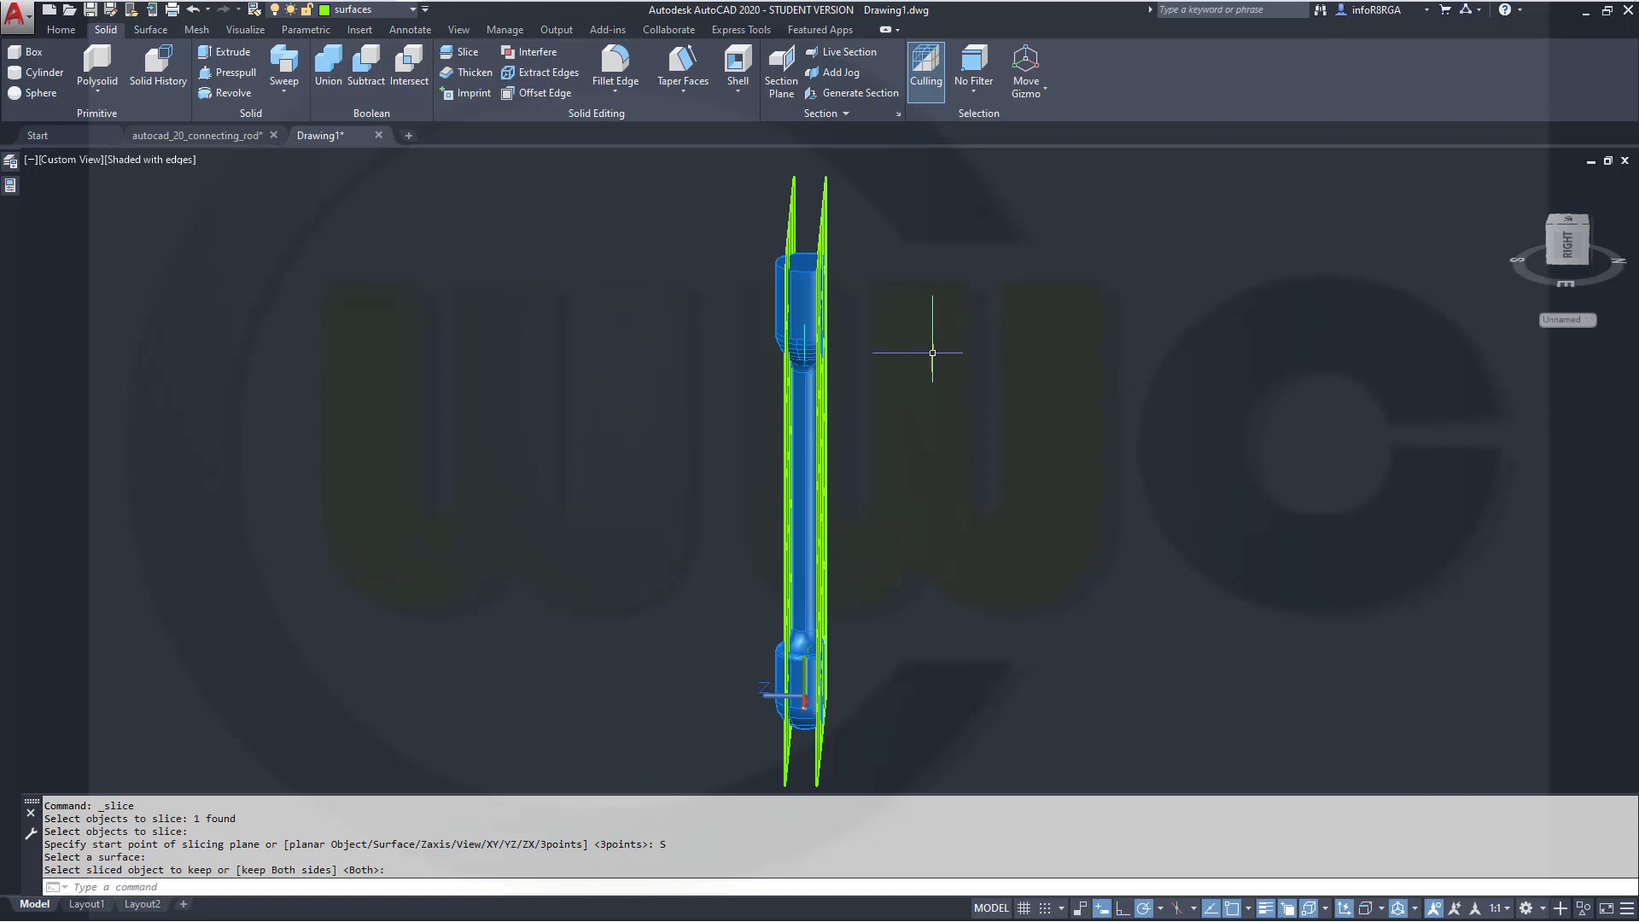
# Slice the rod with the second offset planar surface, keeping the inner side
pyautogui.press('Return')
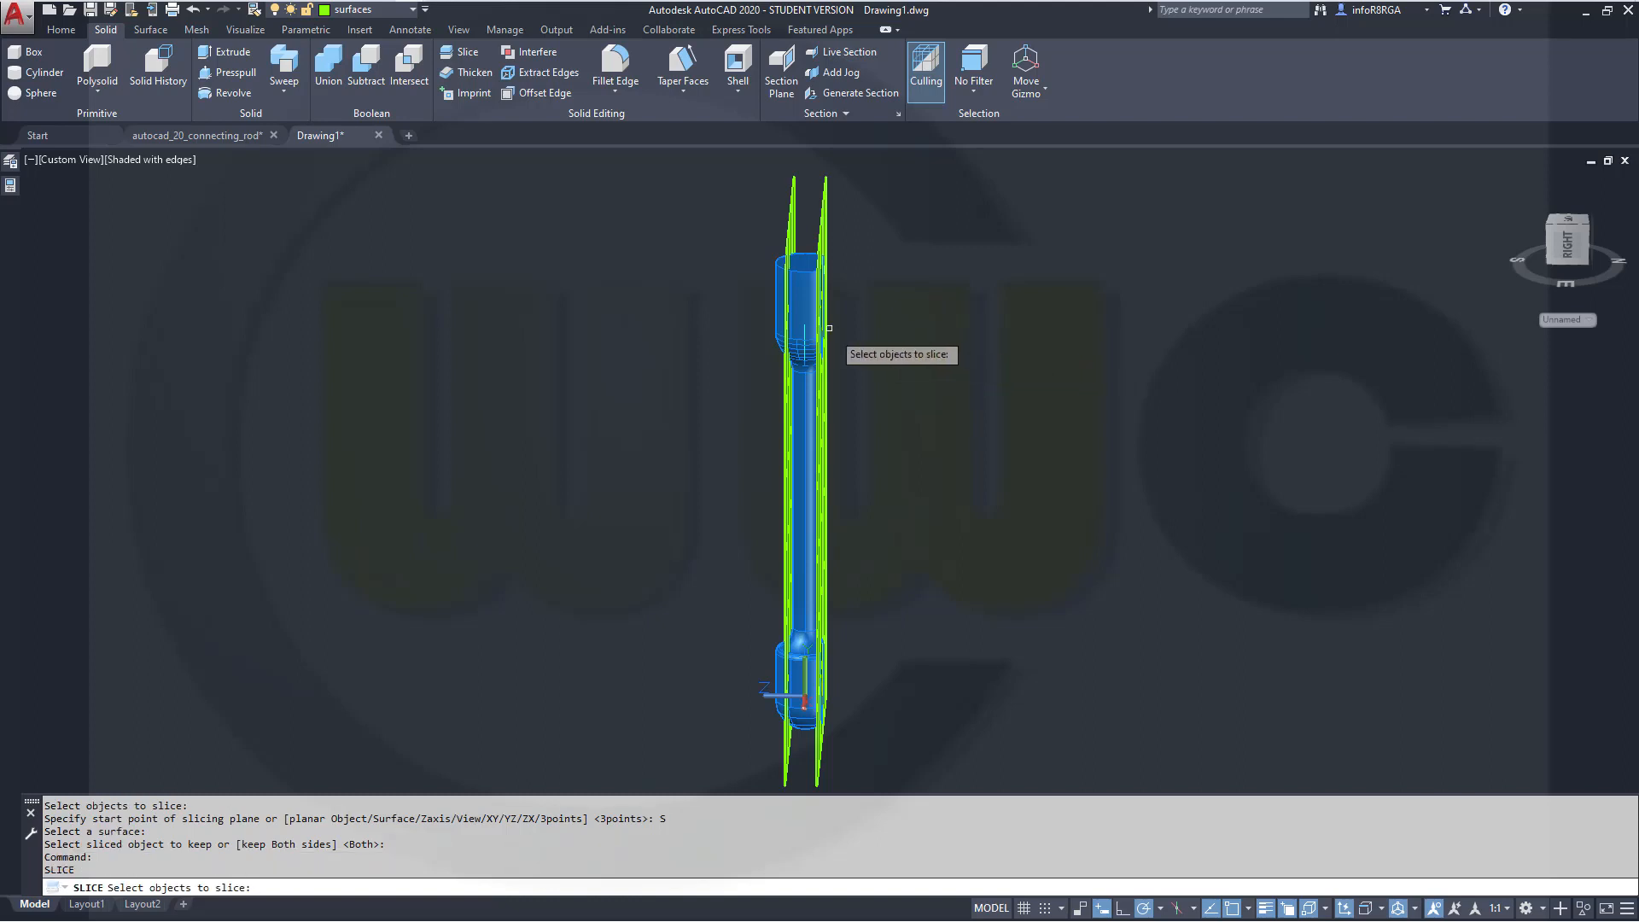
pyautogui.click(806, 306)
pyautogui.rightClick(959, 287)
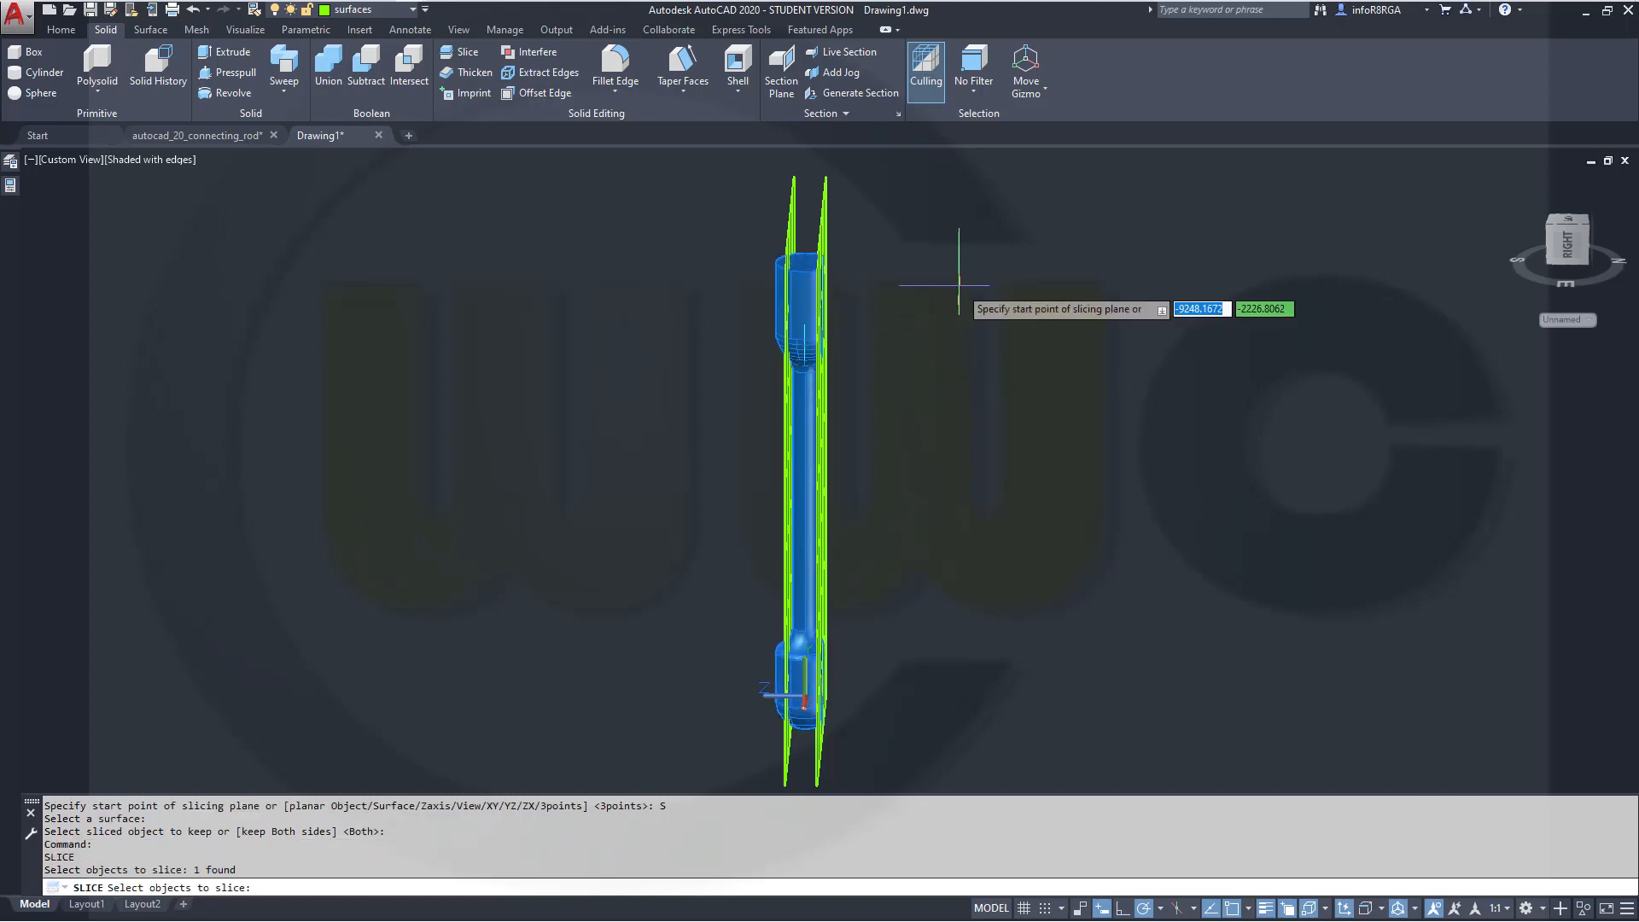
pyautogui.rightClick(961, 288)
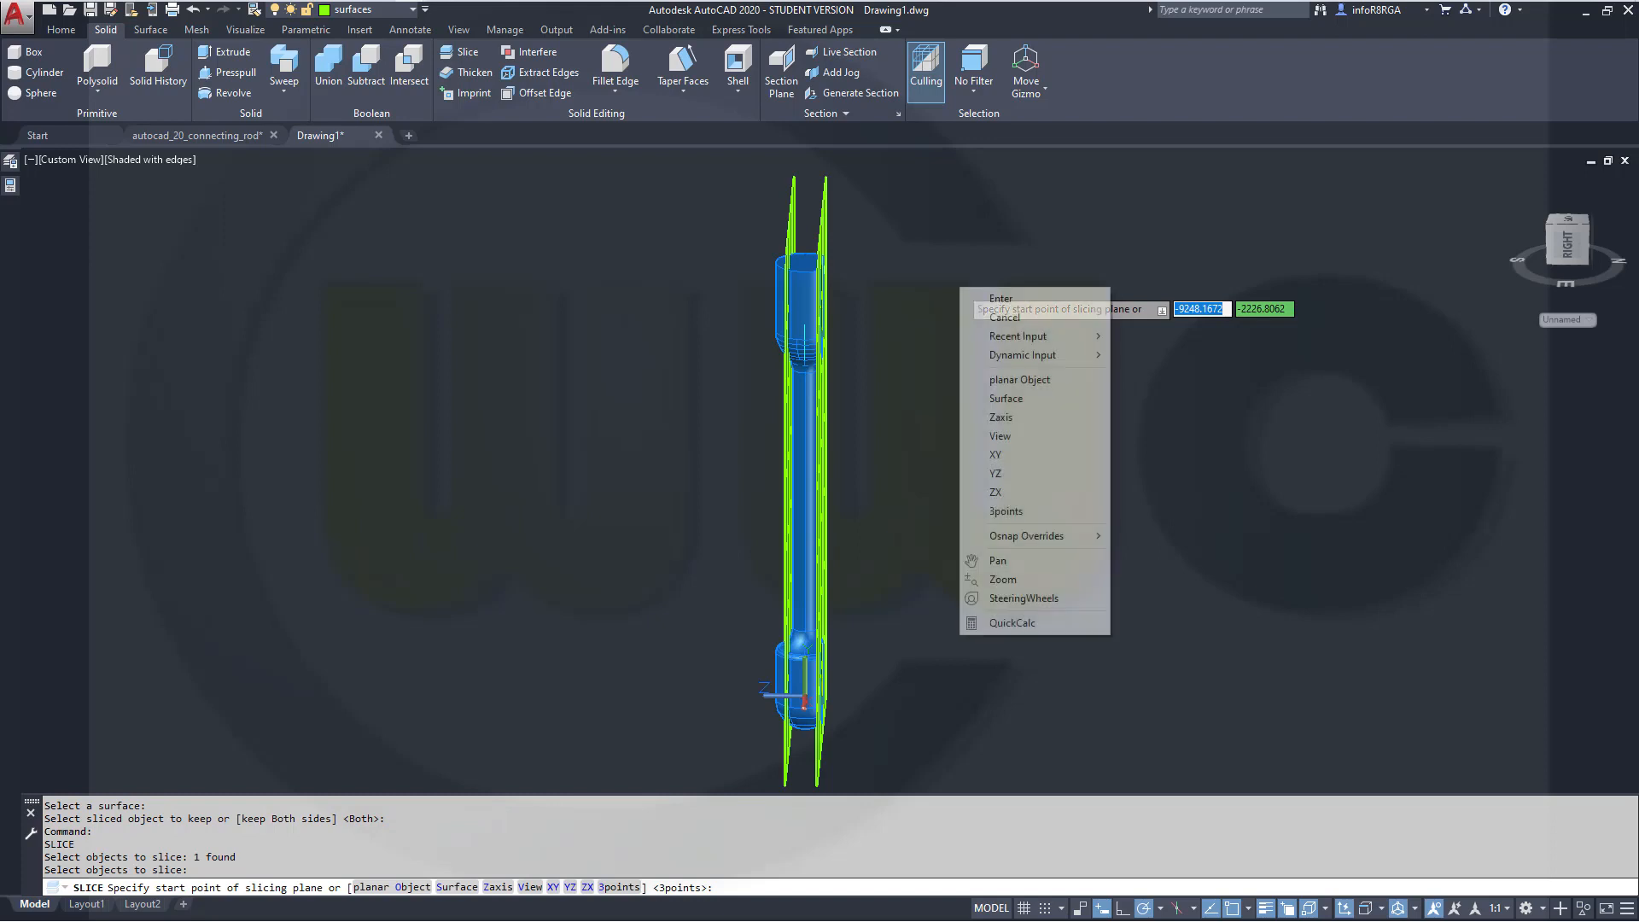
pyautogui.click(1016, 399)
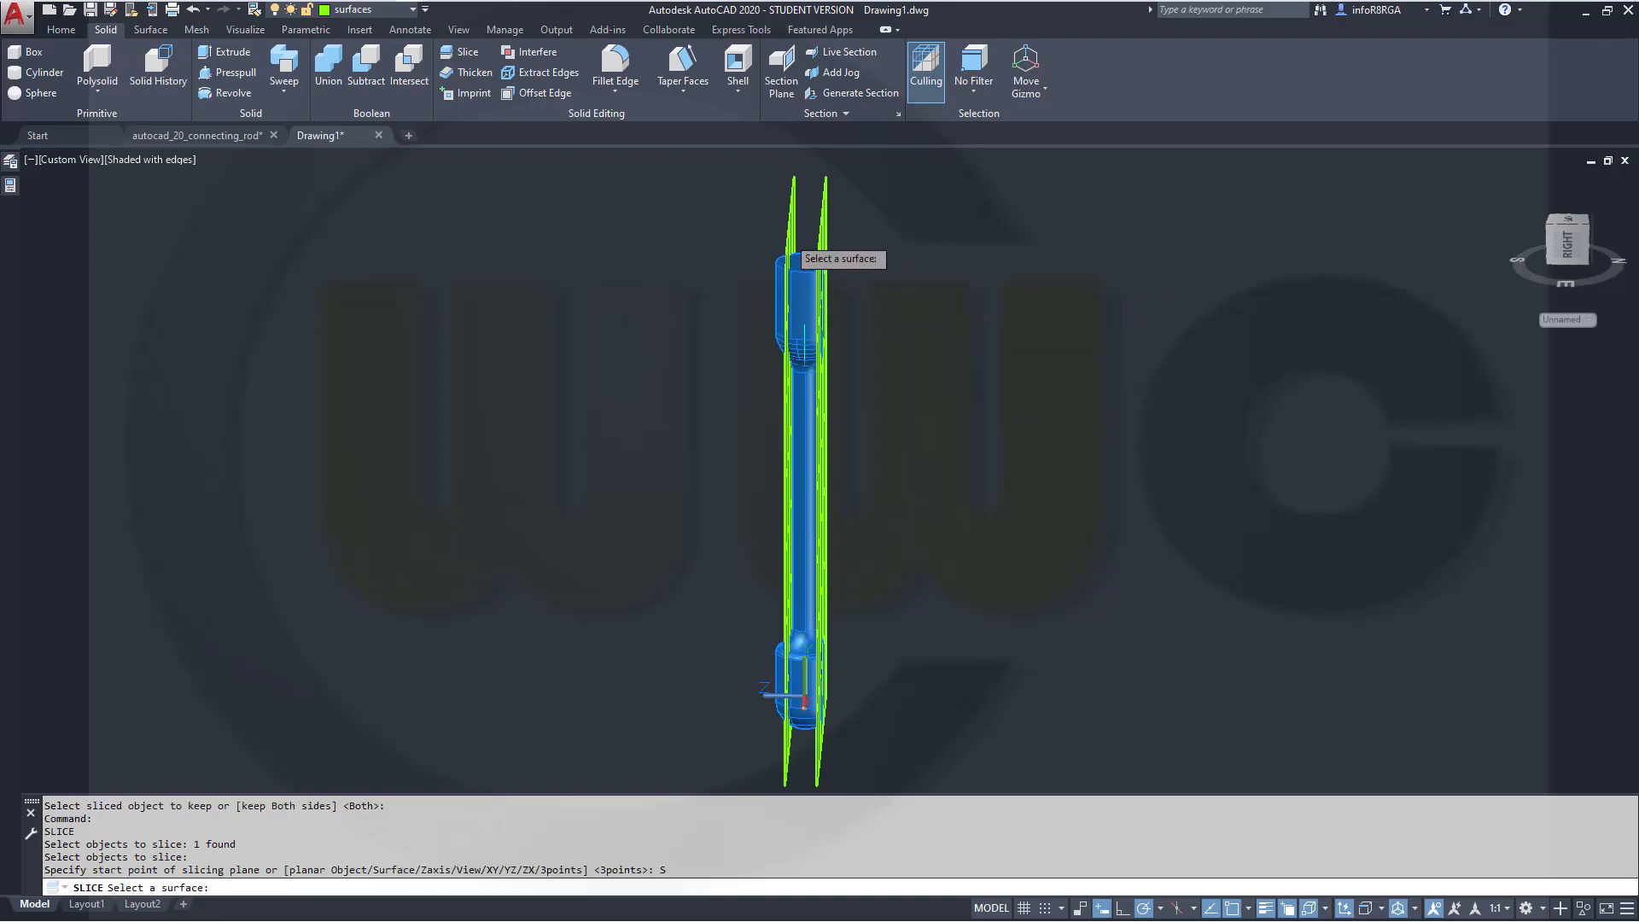
pyautogui.click(794, 229)
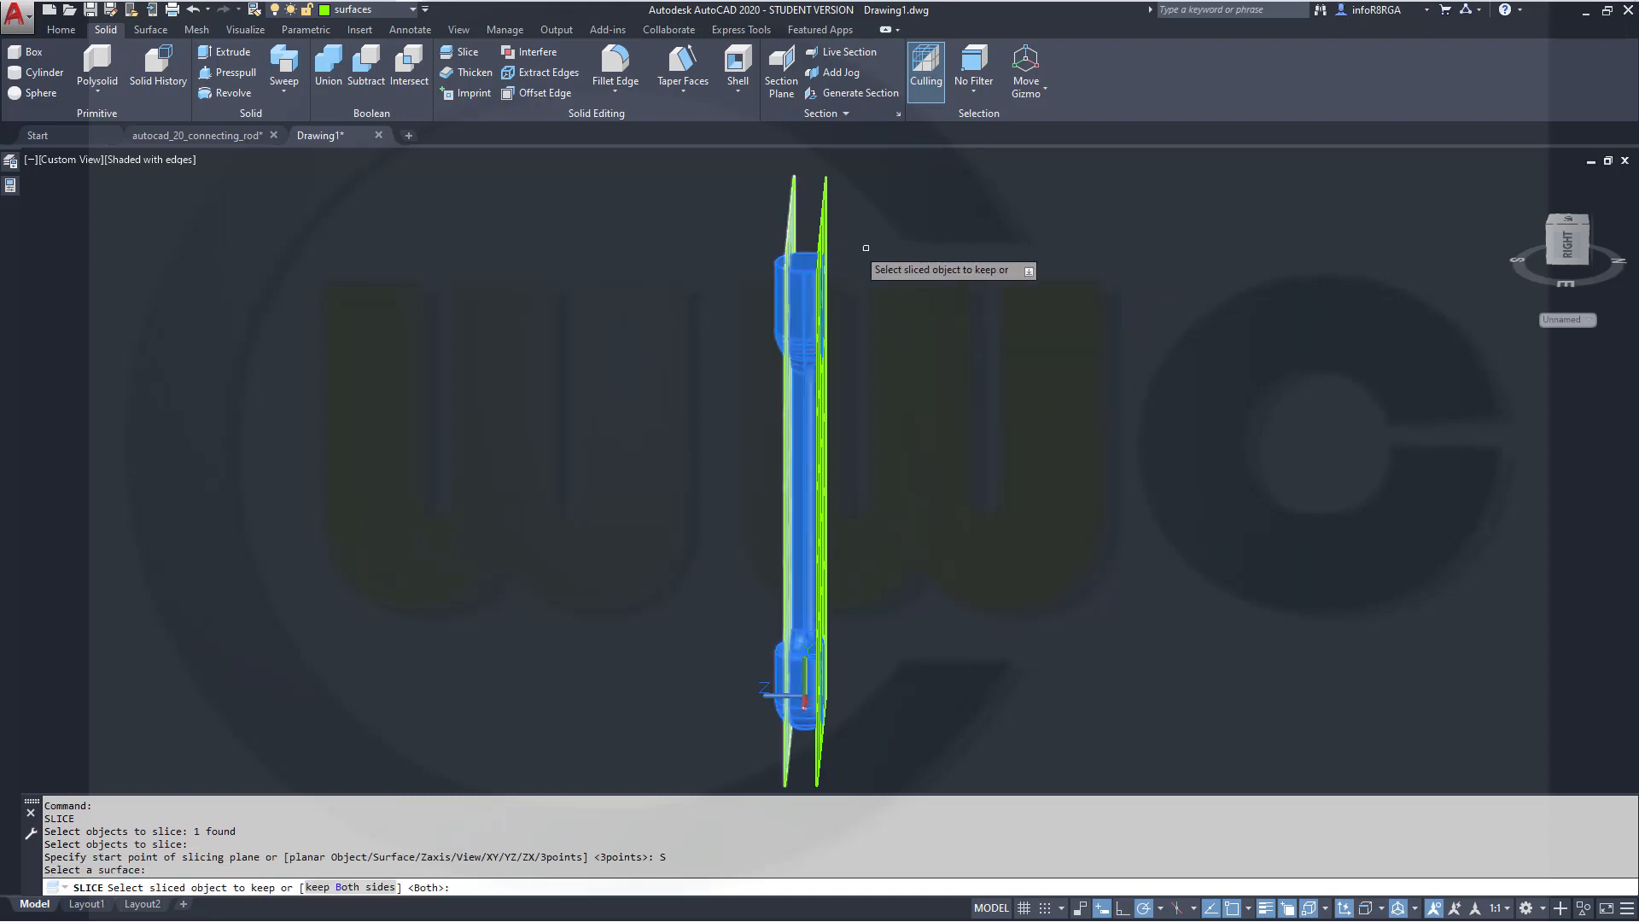
pyautogui.click(800, 305)
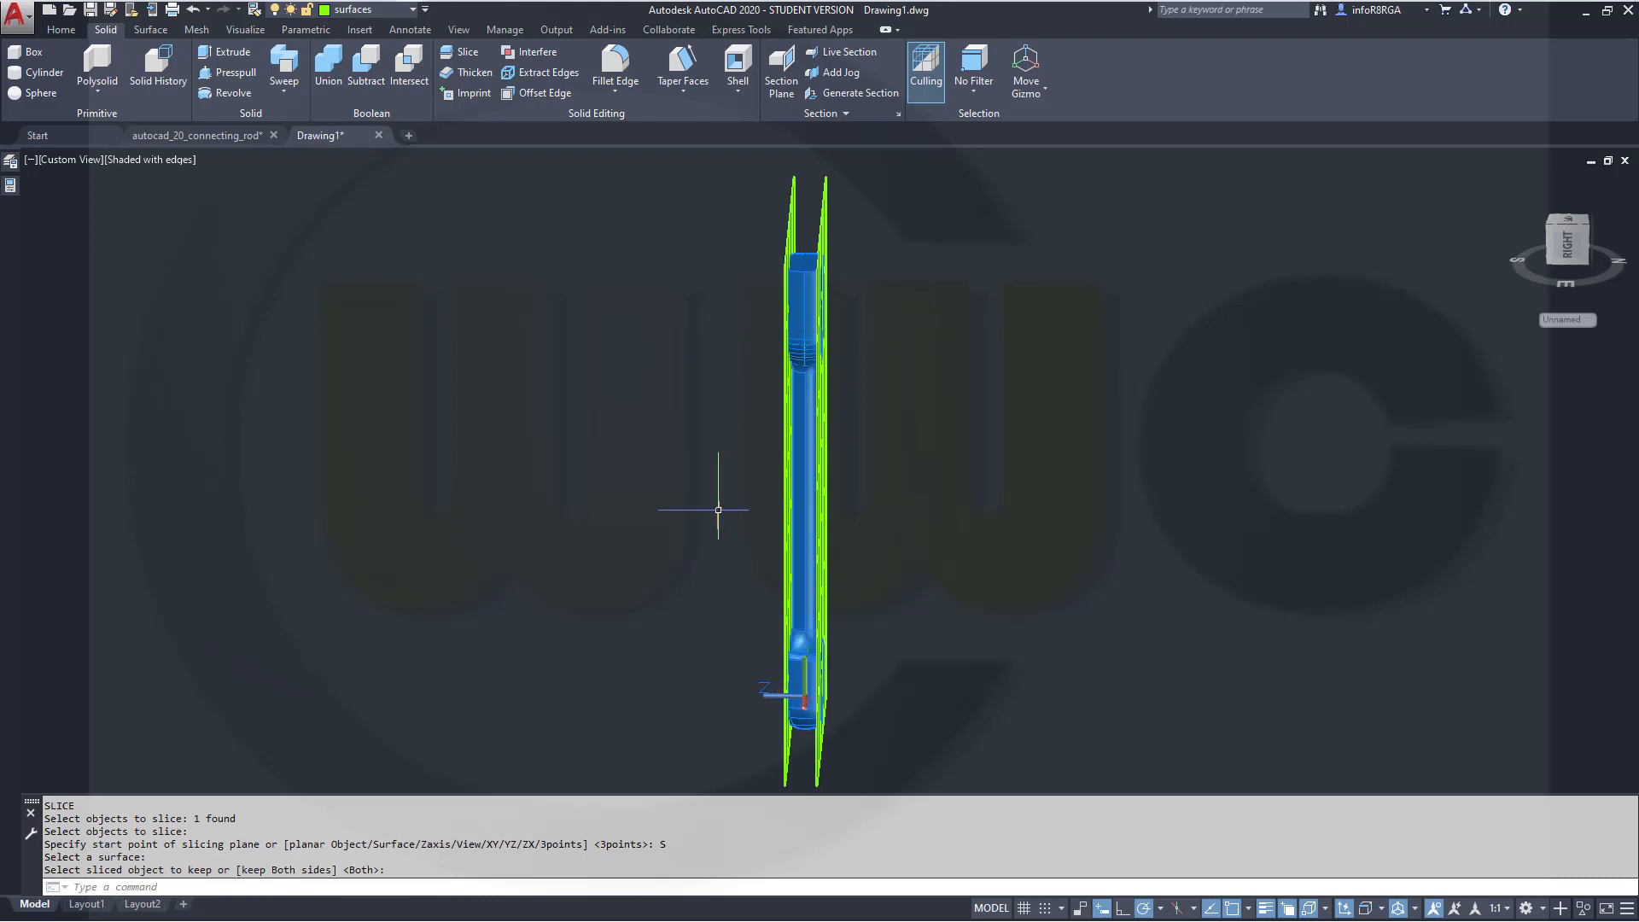
# Select both offset slicing surfaces and move them to layer 0 to hide them
pyautogui.keyDown('shift'); pyautogui.moveTo(717, 488); pyautogui.dragTo(720, 415, button='middle'); pyautogui.keyUp('shift')
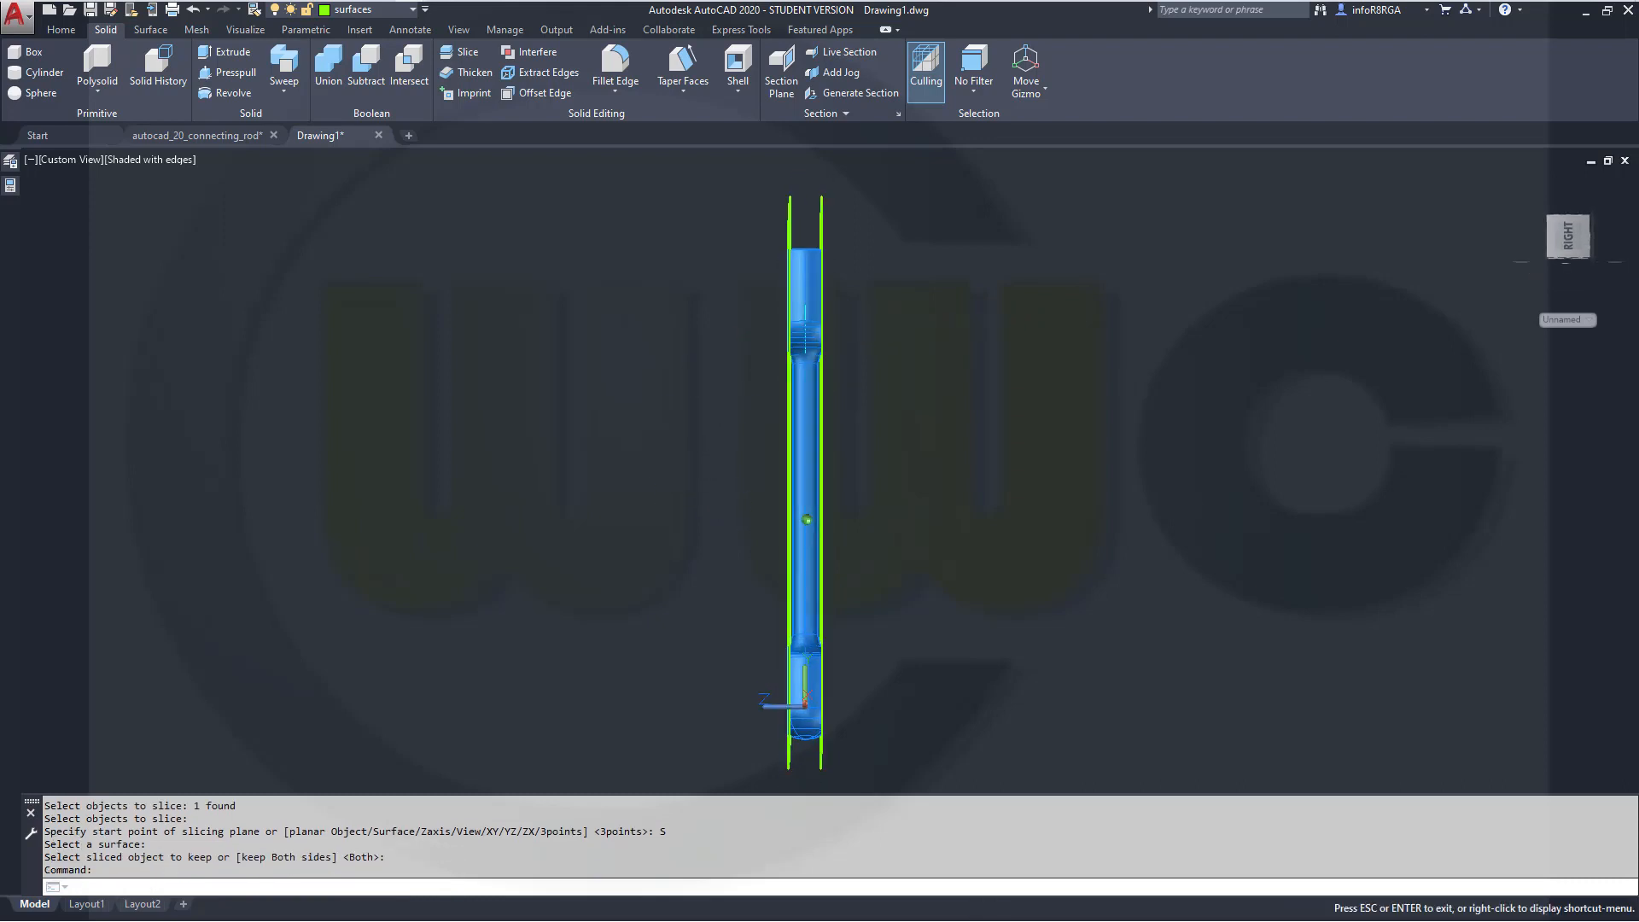
pyautogui.click(948, 222)
pyautogui.click(730, 180)
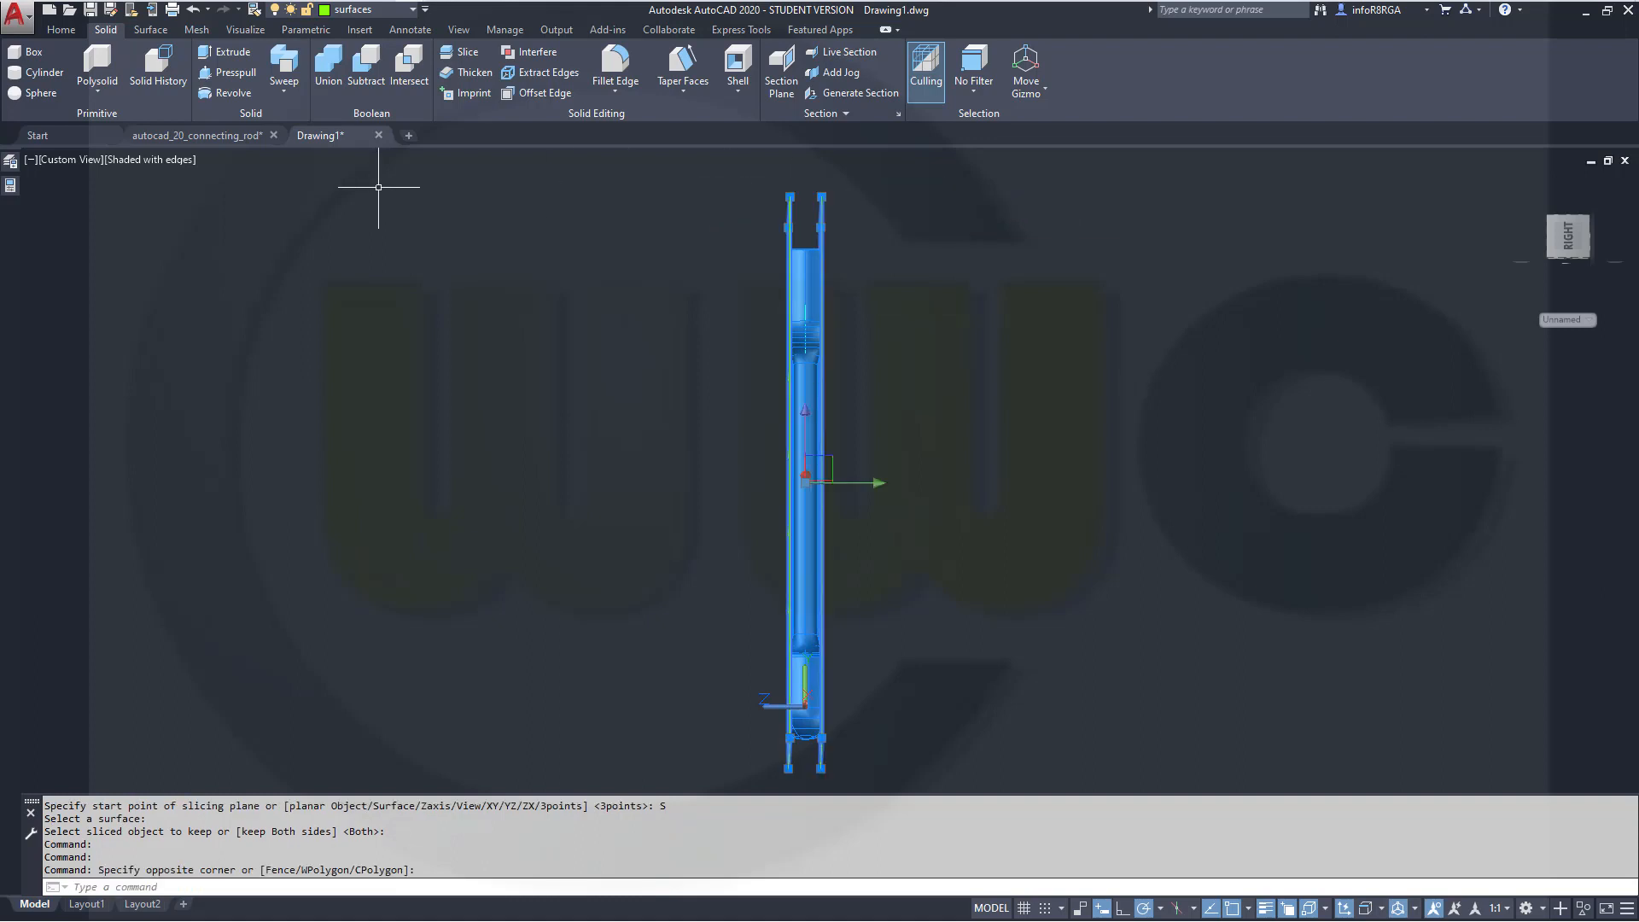
pyautogui.press('Escape')
pyautogui.press('Escape')
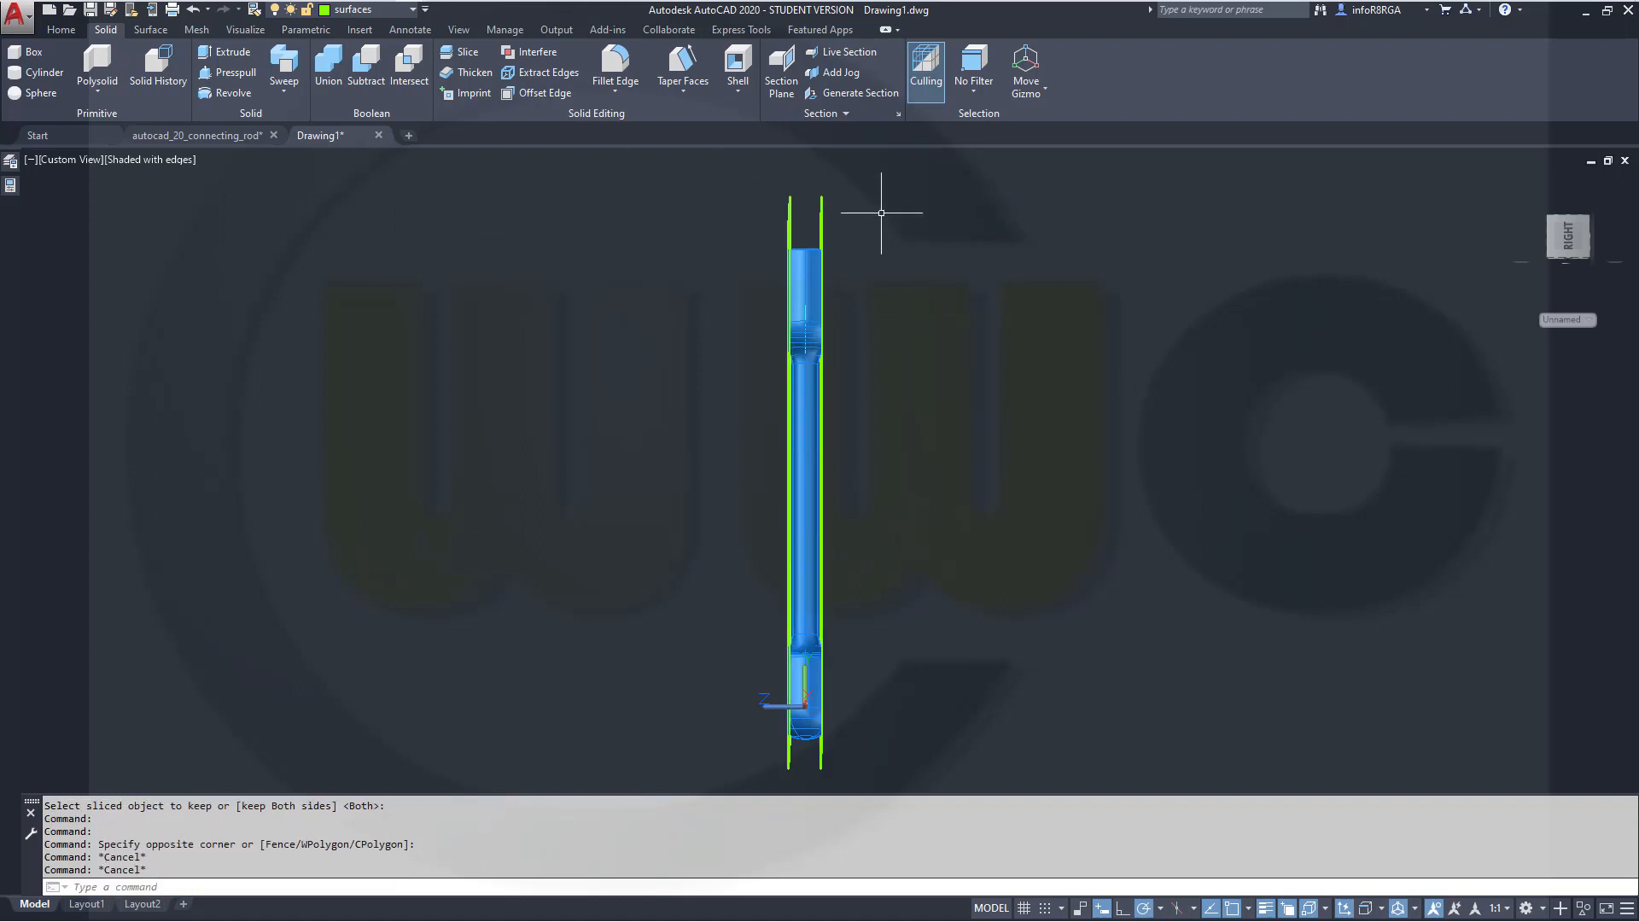
pyautogui.click(882, 230)
pyautogui.click(731, 190)
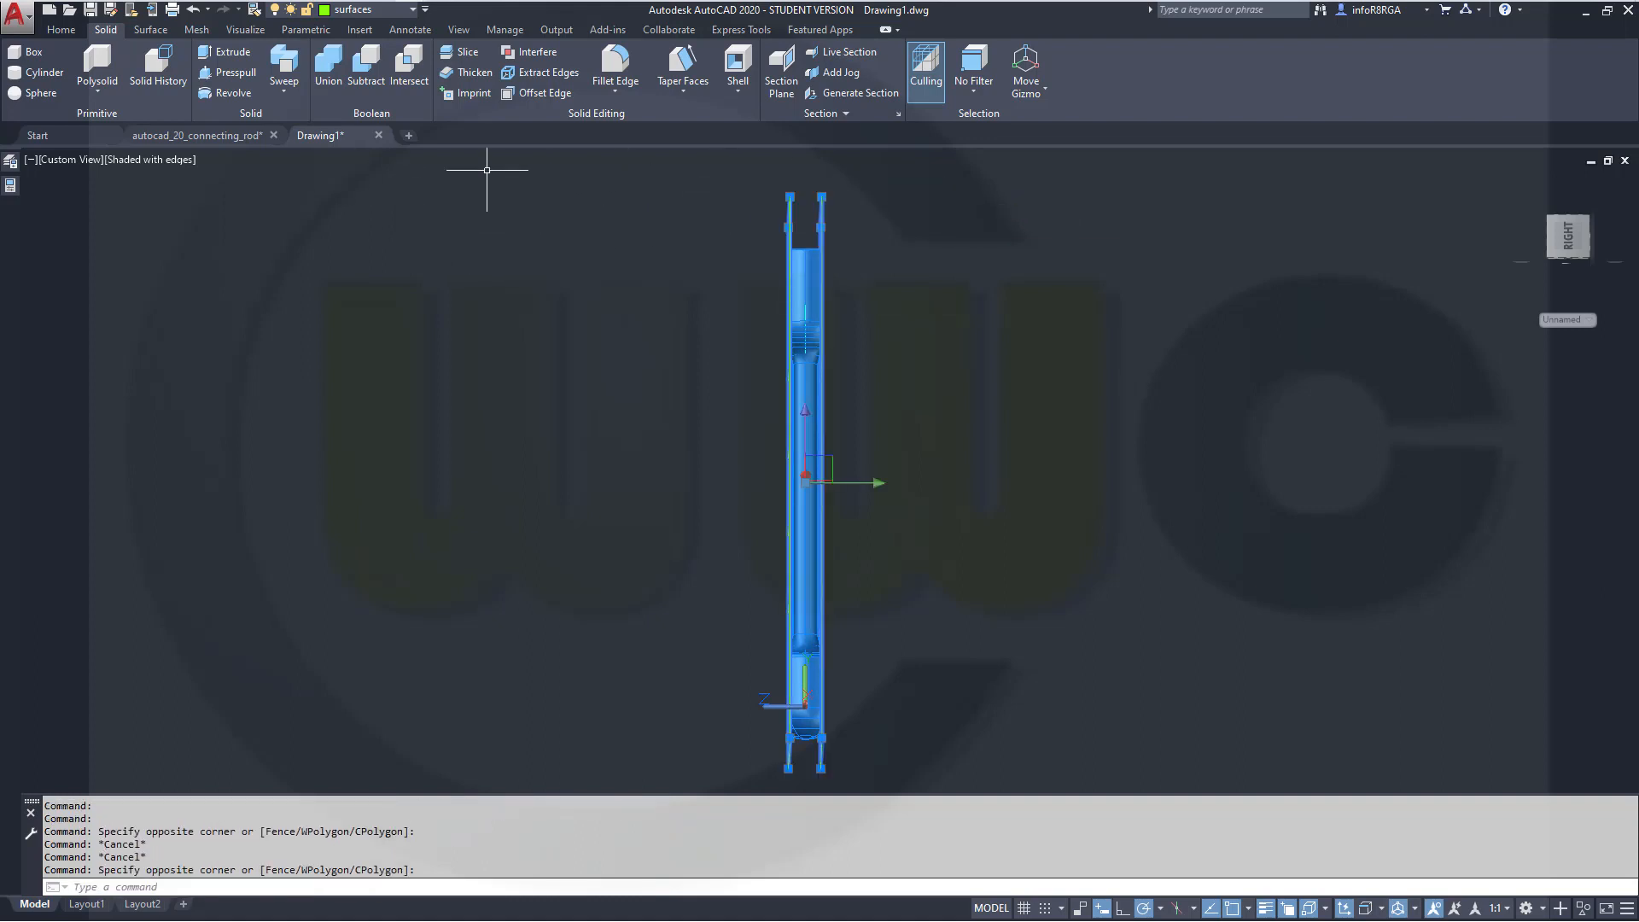
pyautogui.click(408, 10)
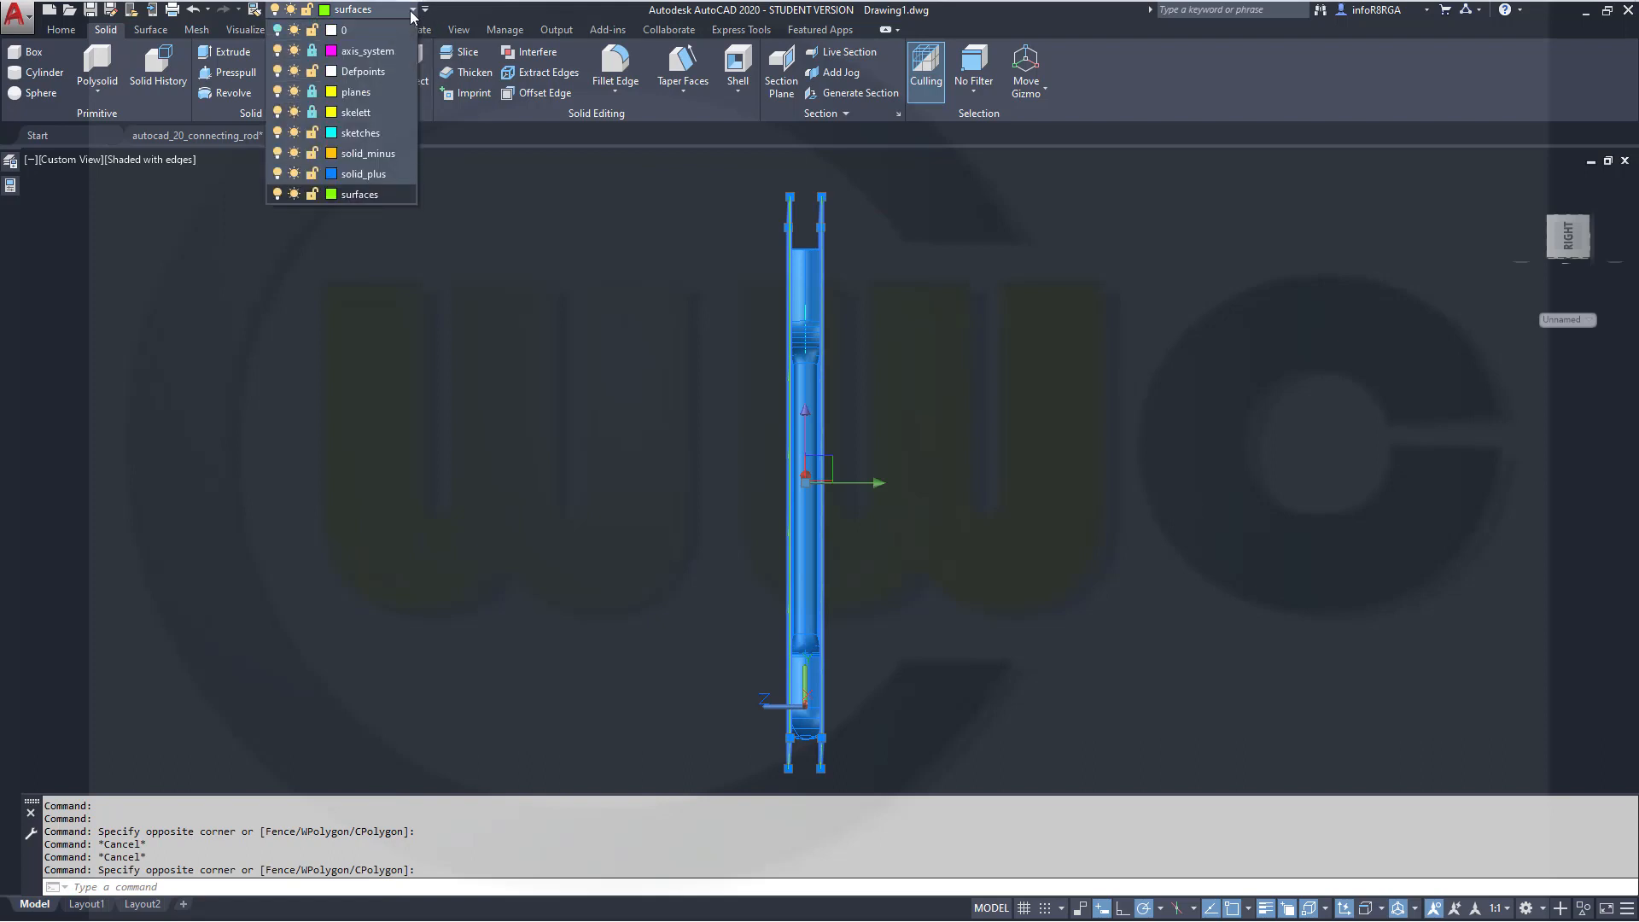
pyautogui.click(401, 30)
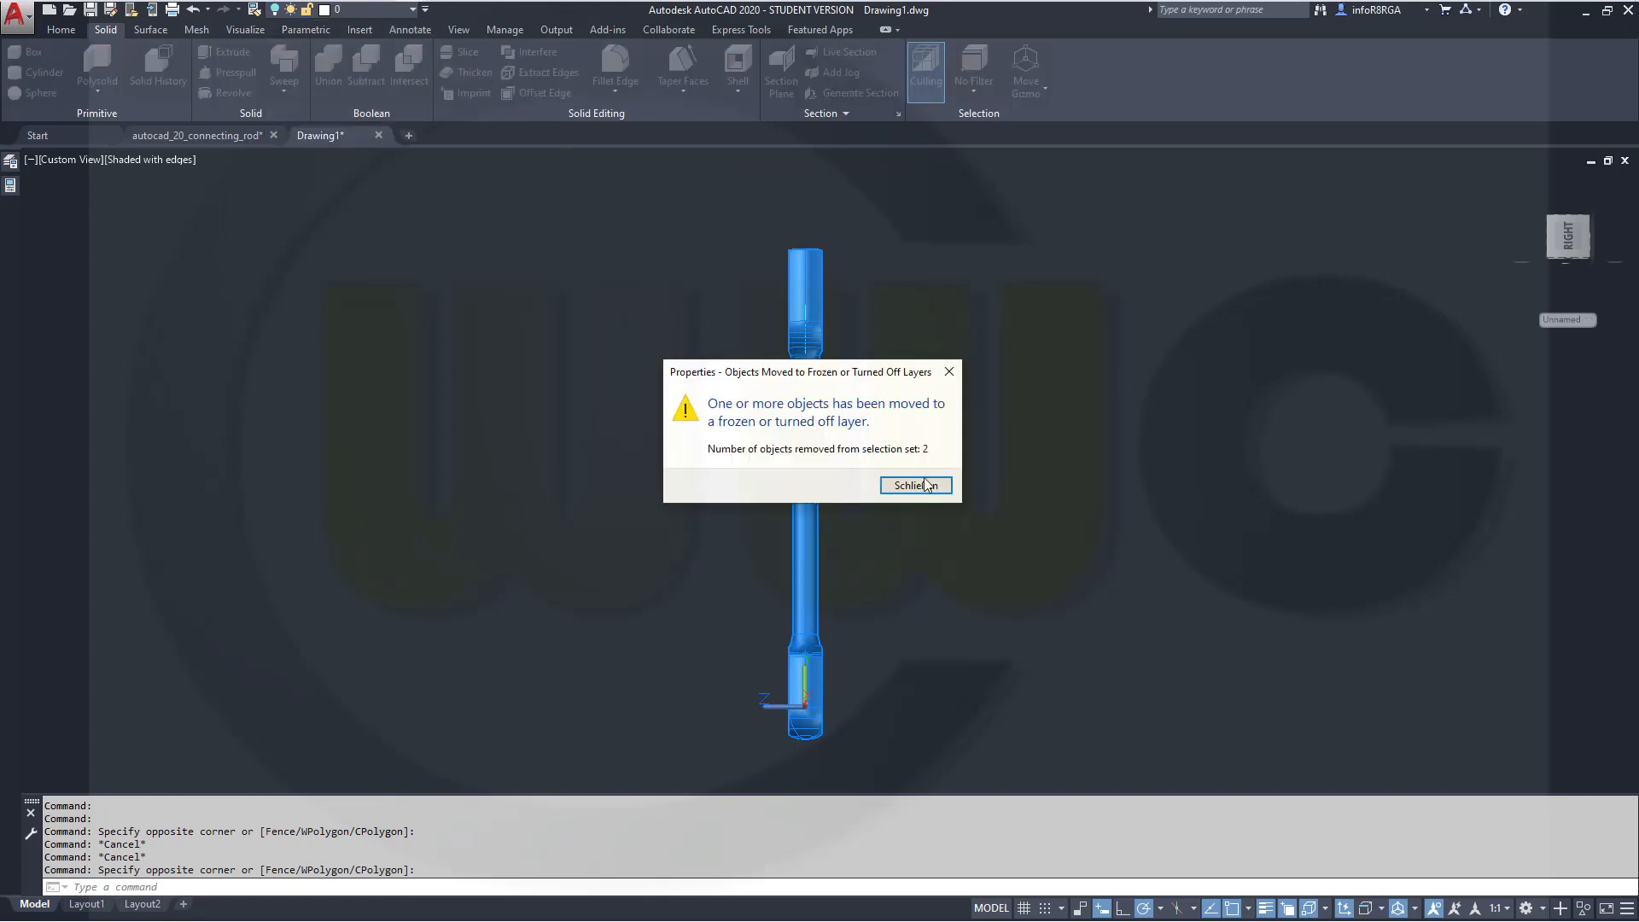
pyautogui.click(918, 486)
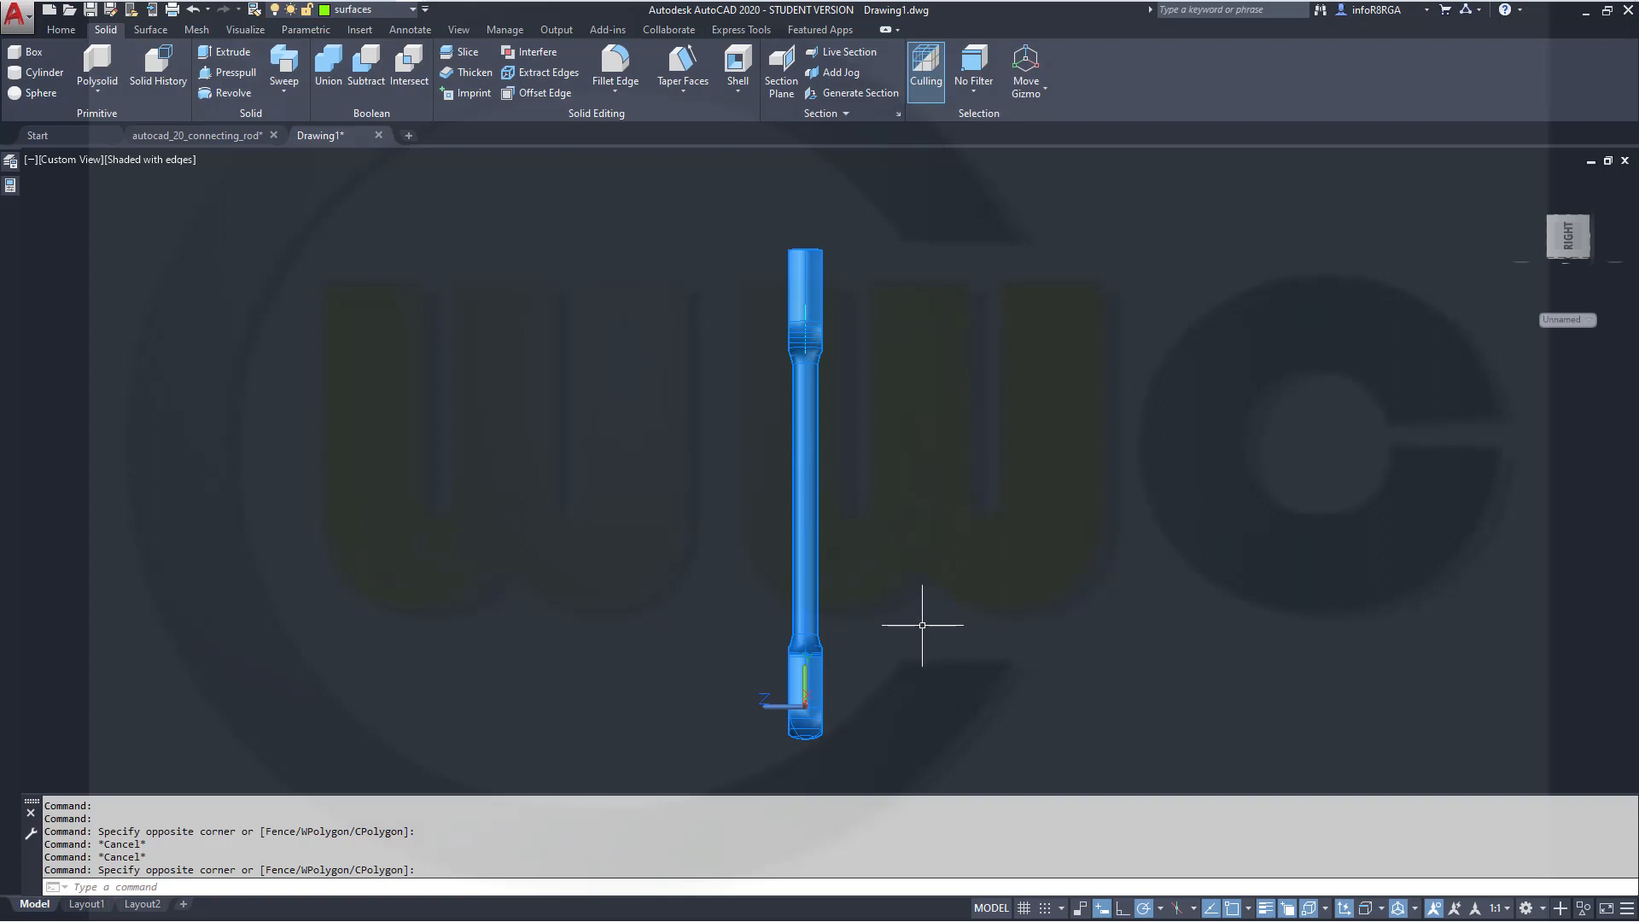
# Orbit around the rod to inspect its flattened sides in 3D
pyautogui.keyDown('shift'); pyautogui.moveTo(933, 622); pyautogui.dragTo(939, 504, button='middle'); pyautogui.keyUp('shift')
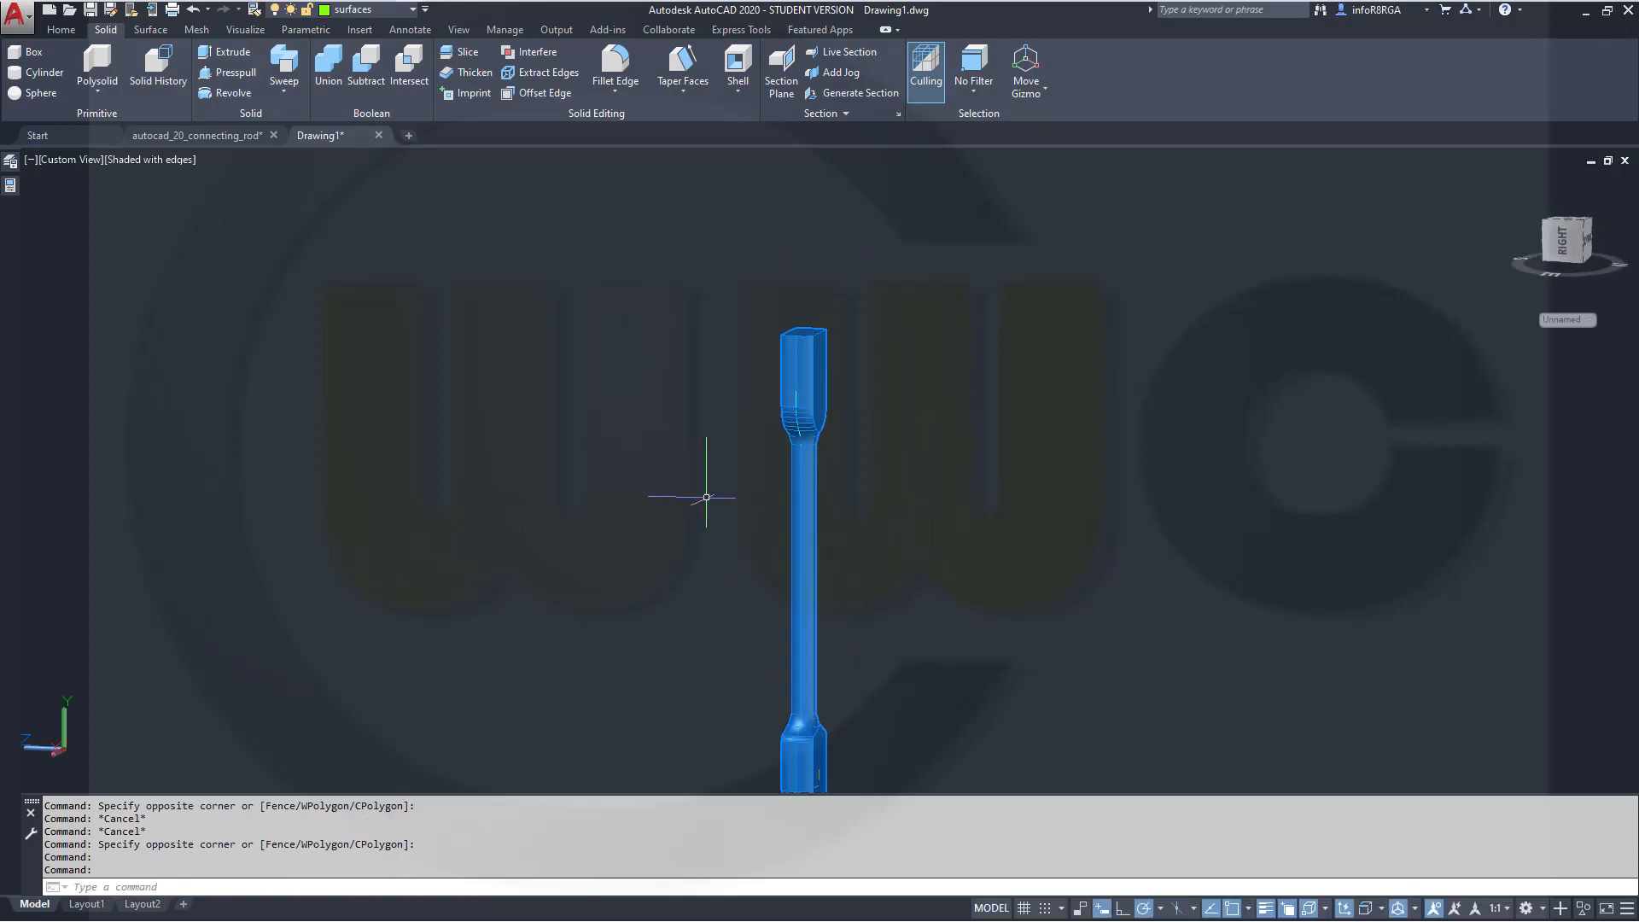
pyautogui.keyDown('shift'); pyautogui.moveTo(695, 494); pyautogui.dragTo(787, 517, button='middle'); pyautogui.keyUp('shift')
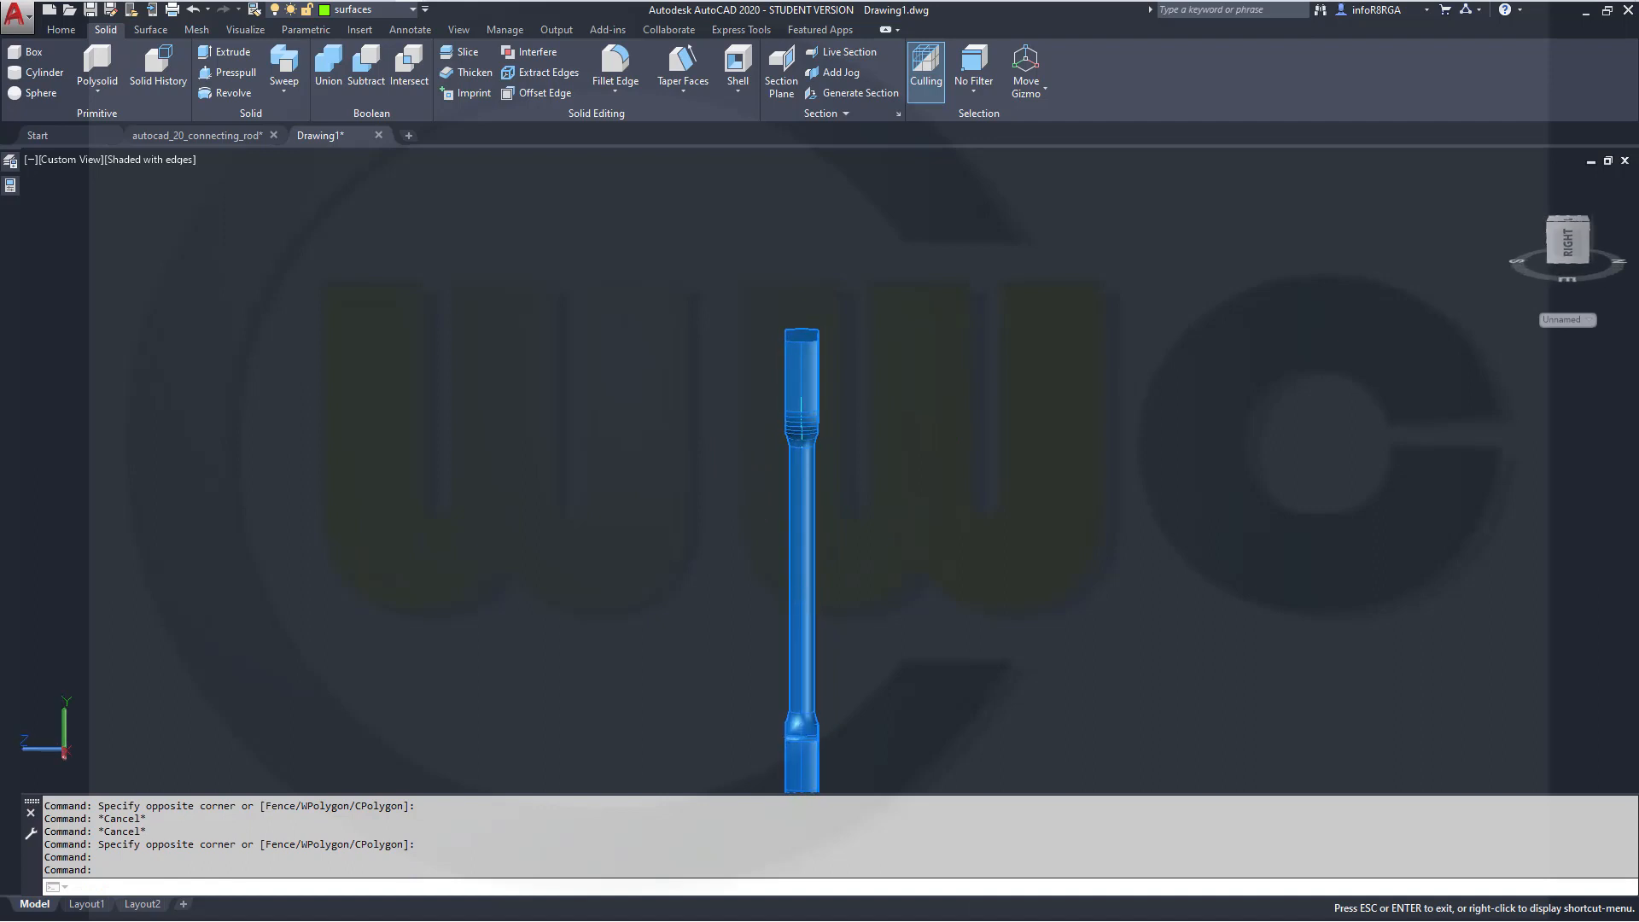
pyautogui.moveTo(939, 673); pyautogui.dragTo(967, 533, button='middle')
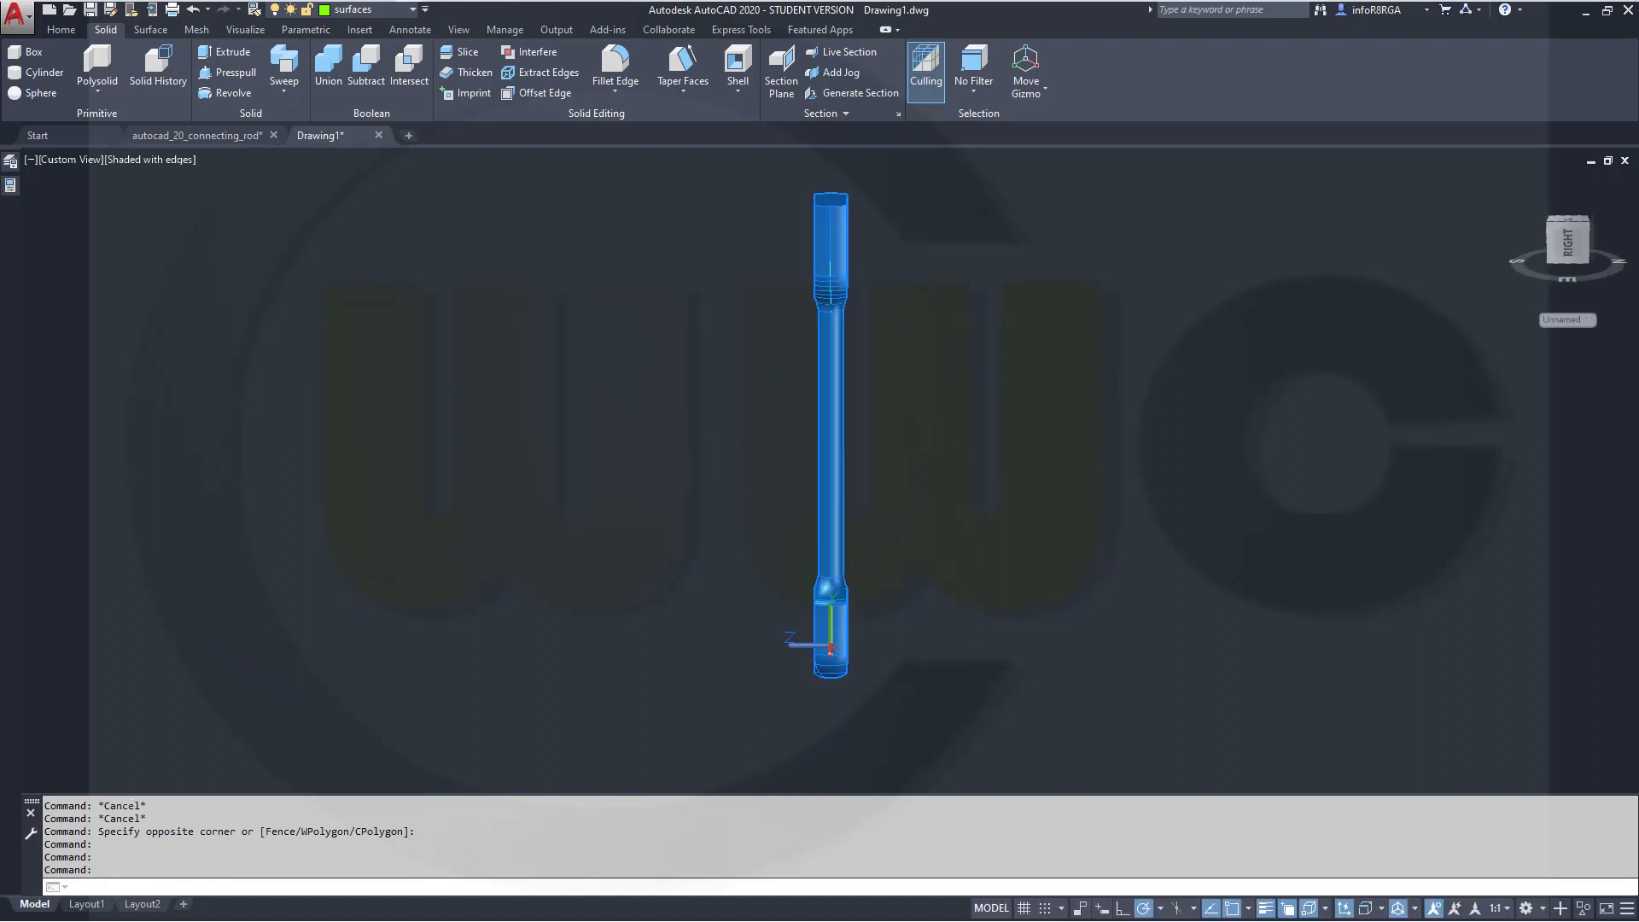
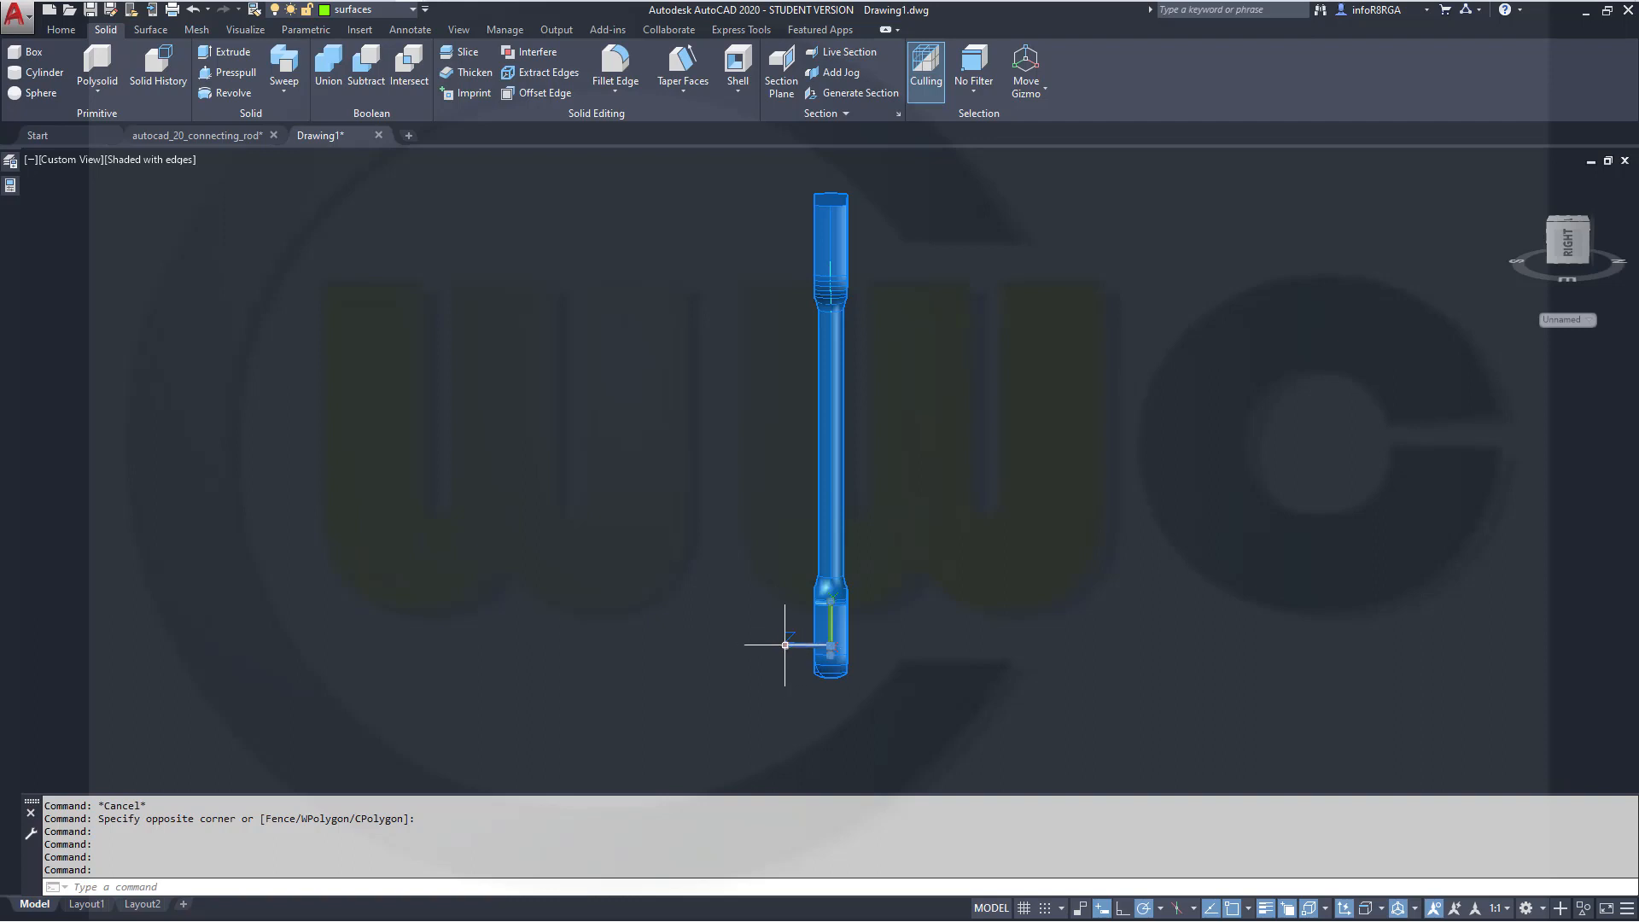
# Rotate the UCS 90° around its Y axis
pyautogui.moveTo(784, 644)
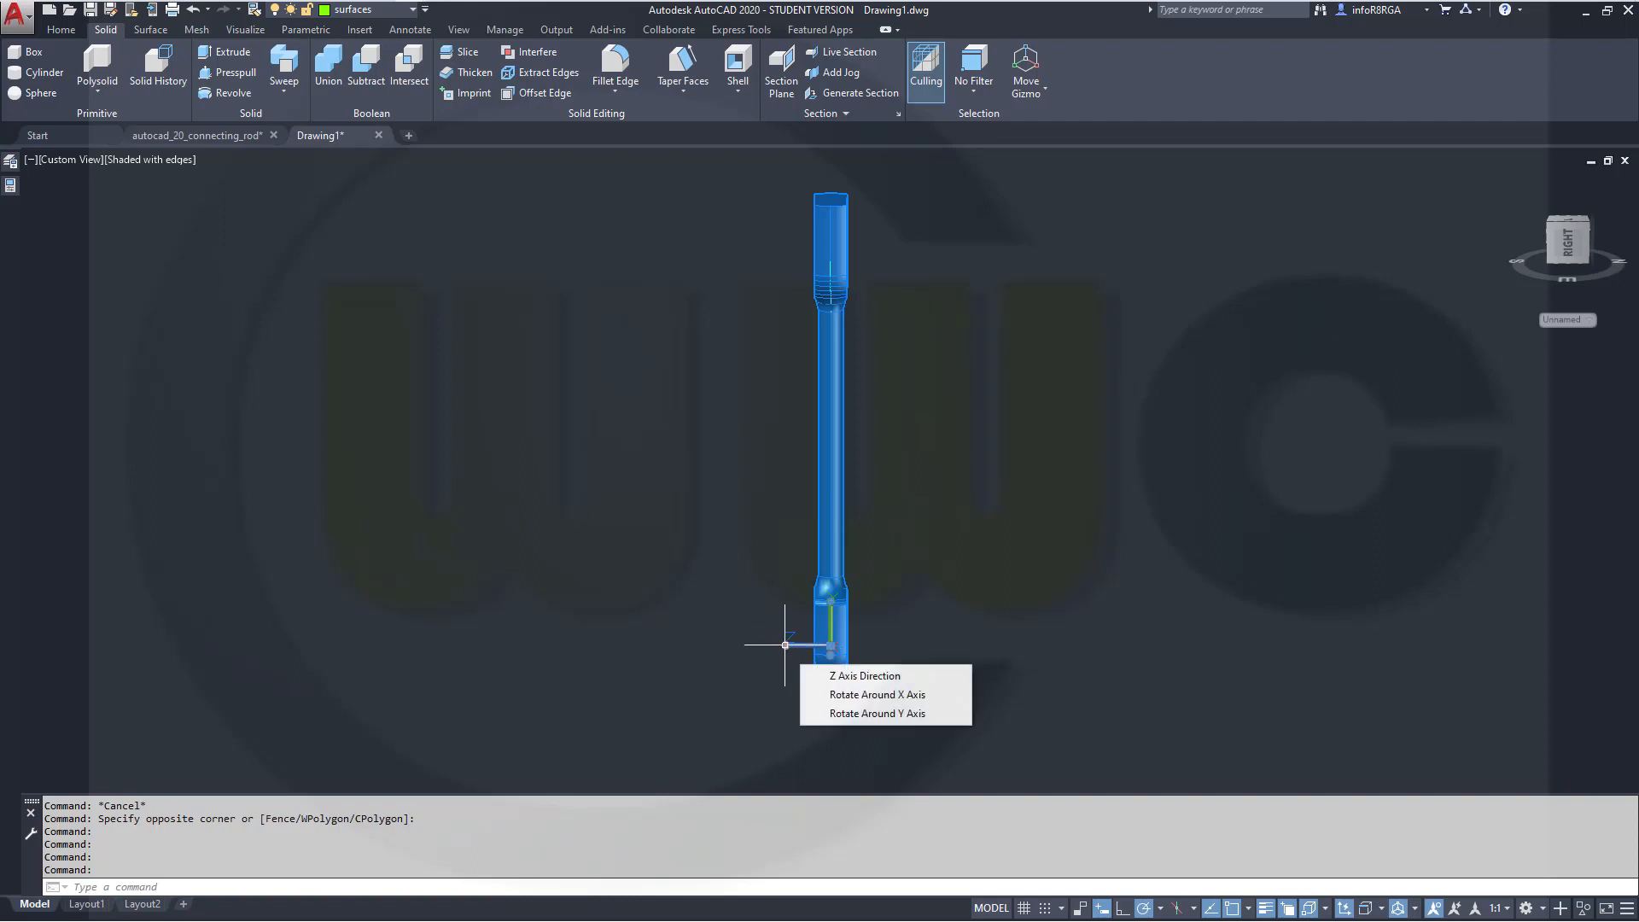
pyautogui.click(878, 712)
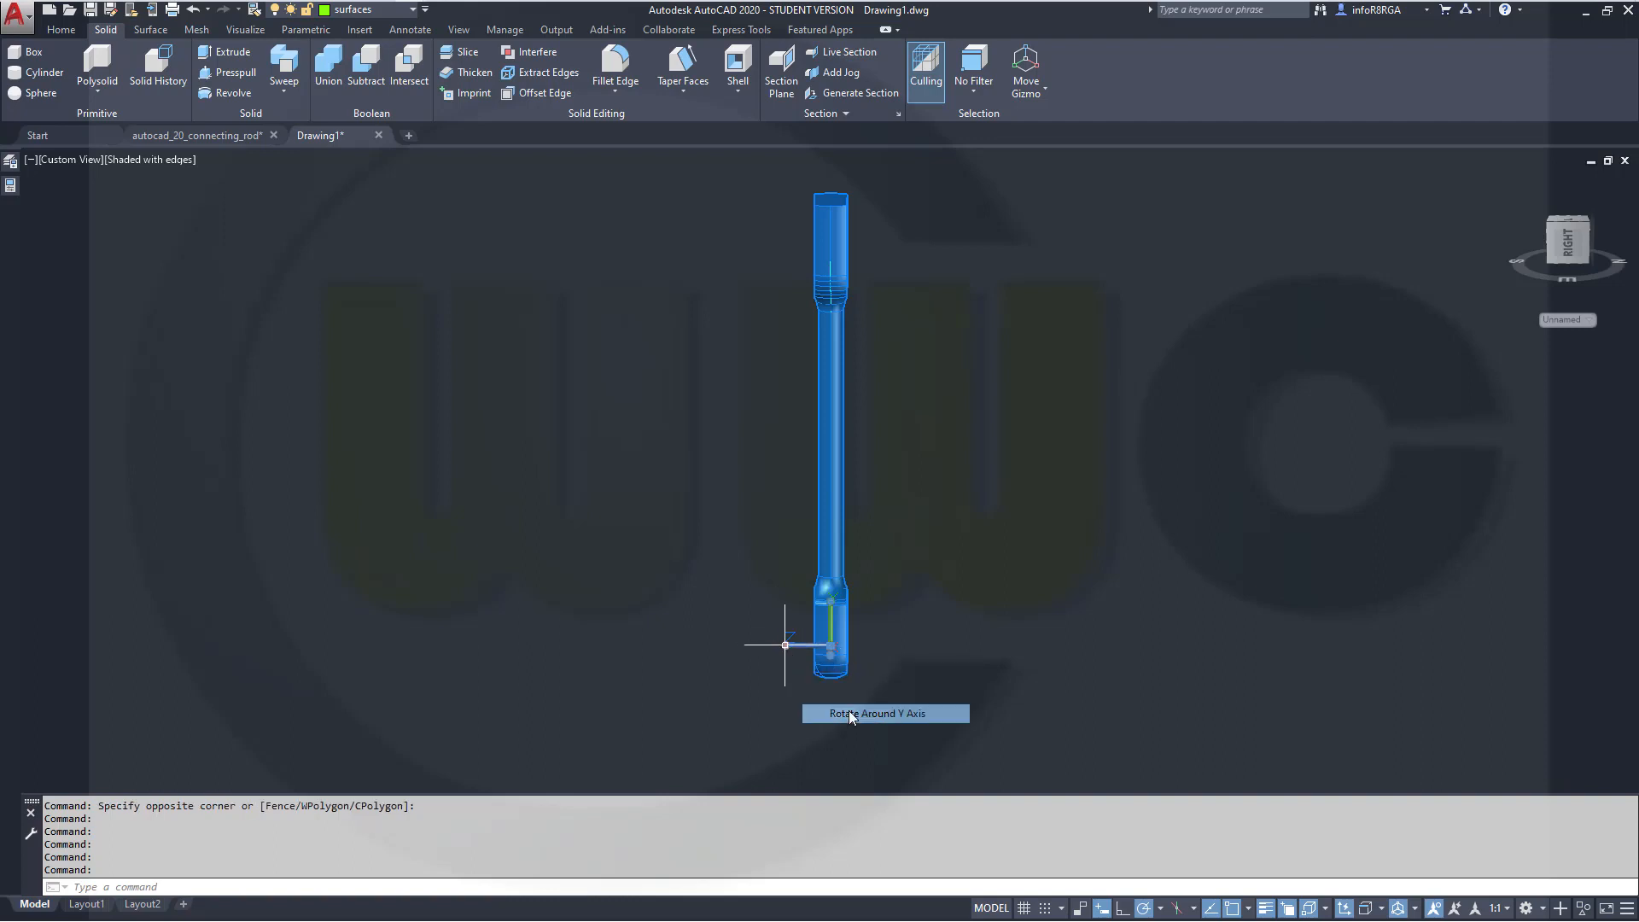
pyautogui.click(784, 644)
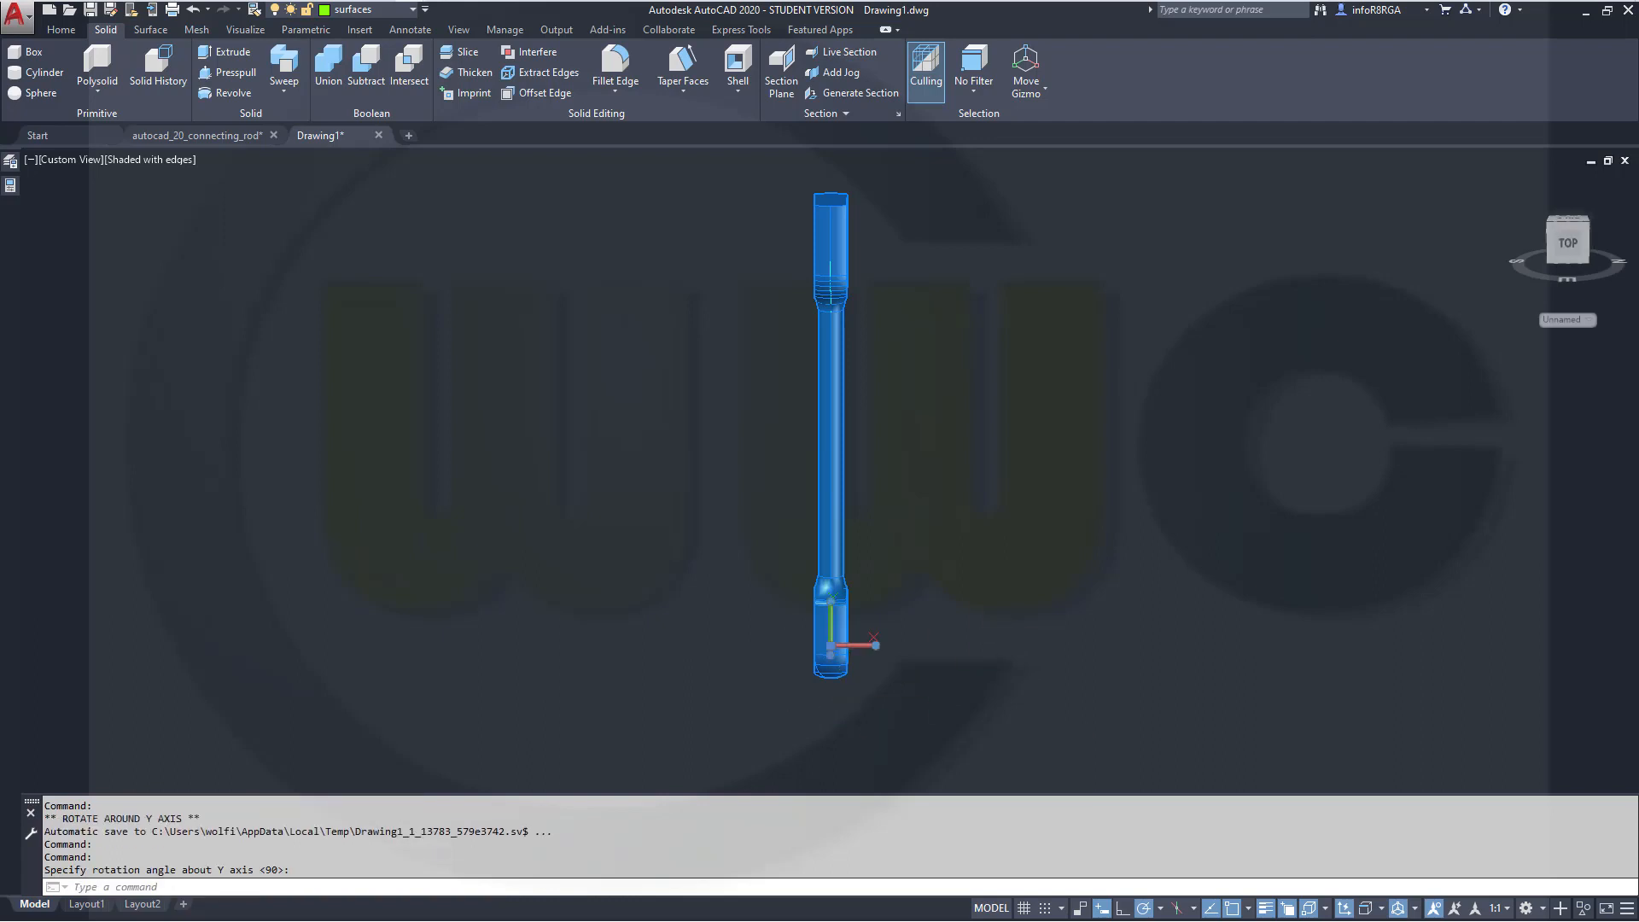
pyautogui.press('Escape')
# Make the sketches layer current for drawing in the Right view
pyautogui.moveTo(981, 402); pyautogui.dragTo(959, 464, button='middle')
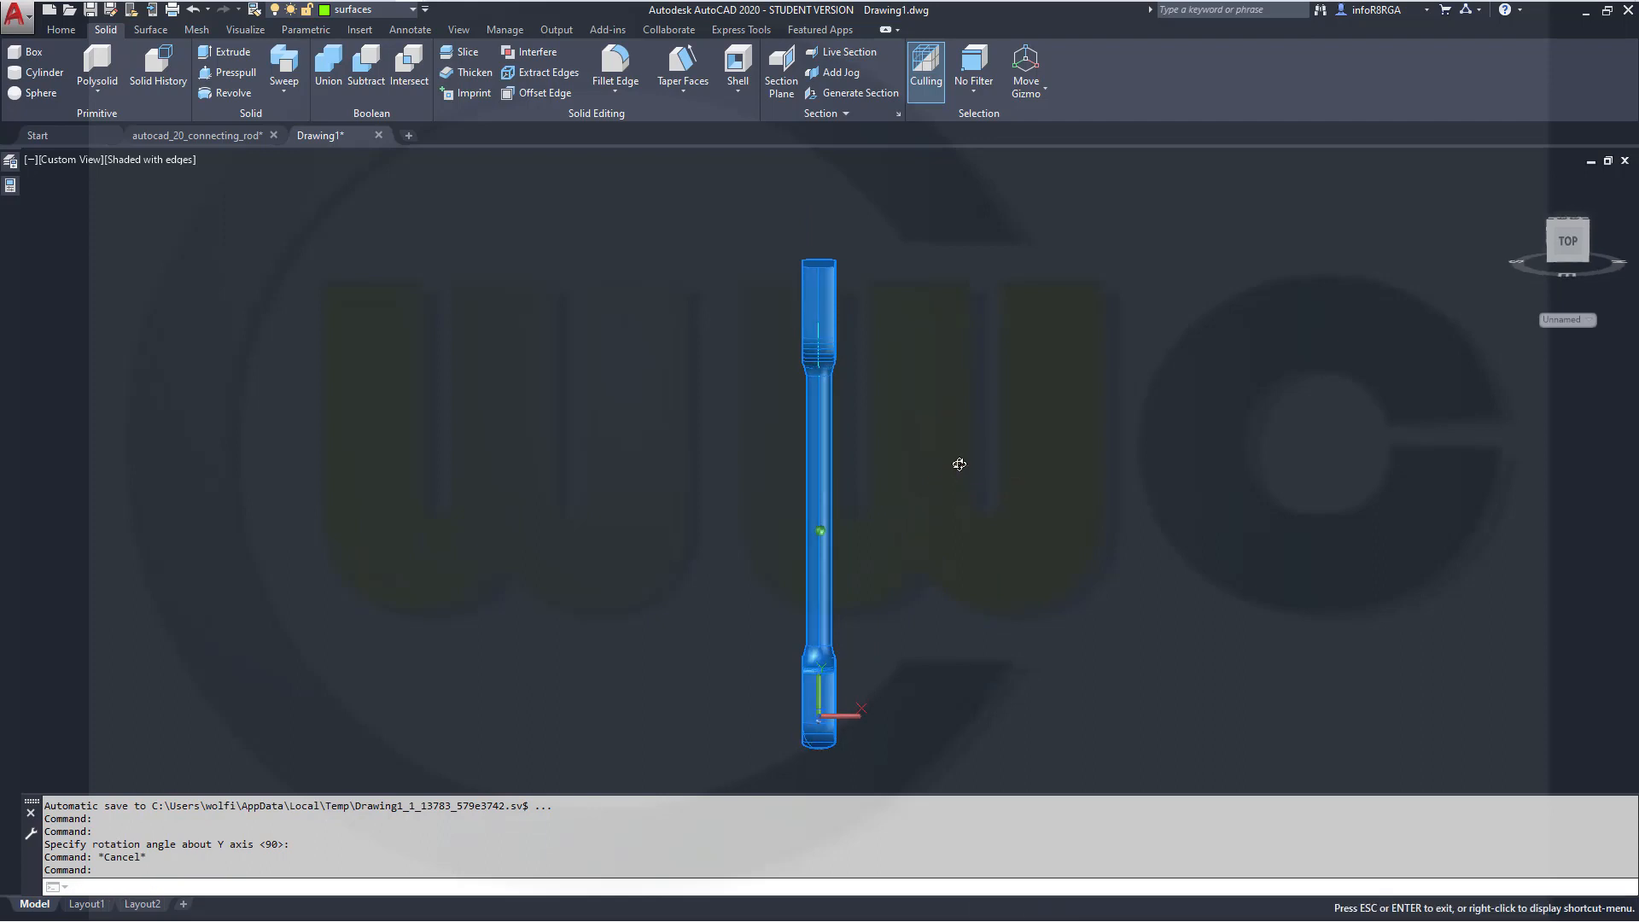
pyautogui.click(1567, 242)
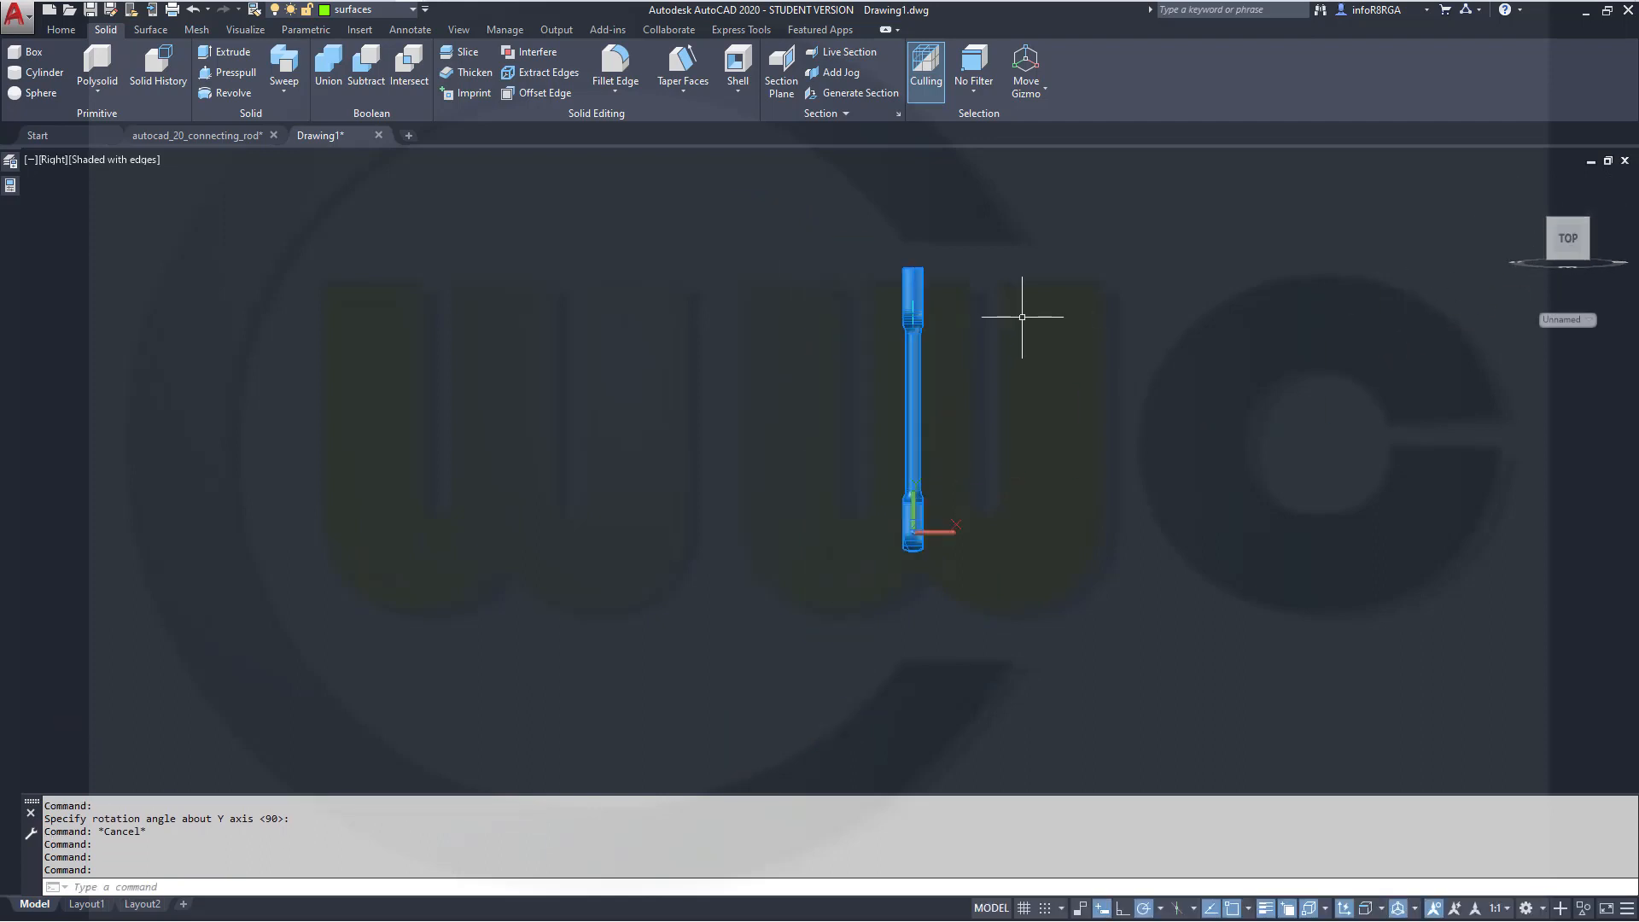
pyautogui.scroll(2, 1024, 316)
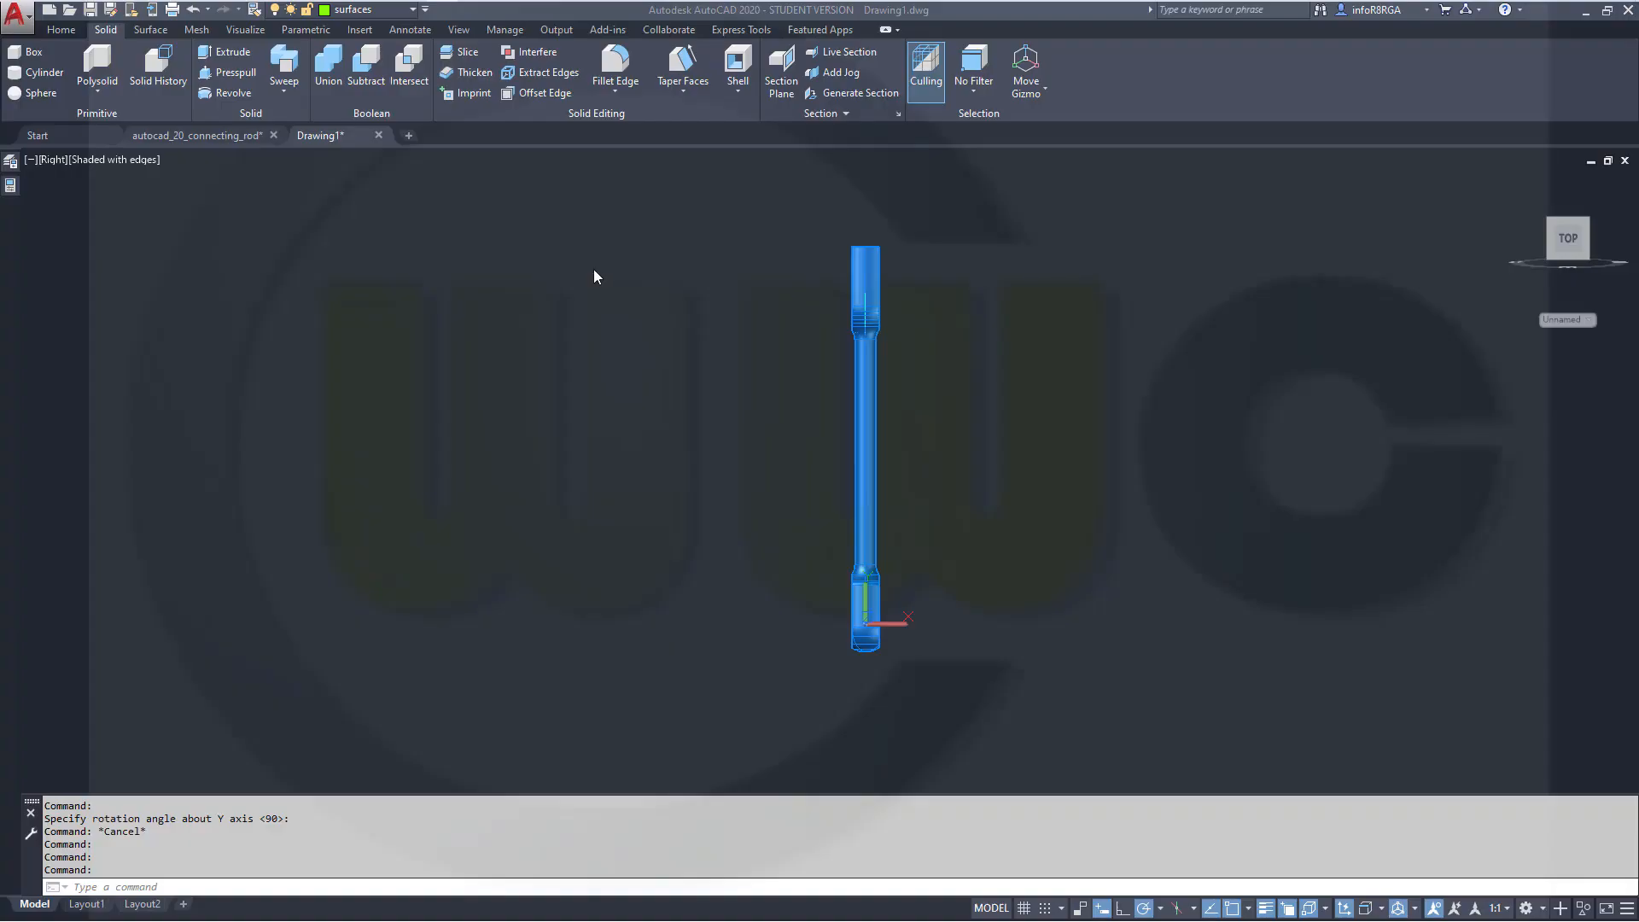
pyautogui.click(415, 10)
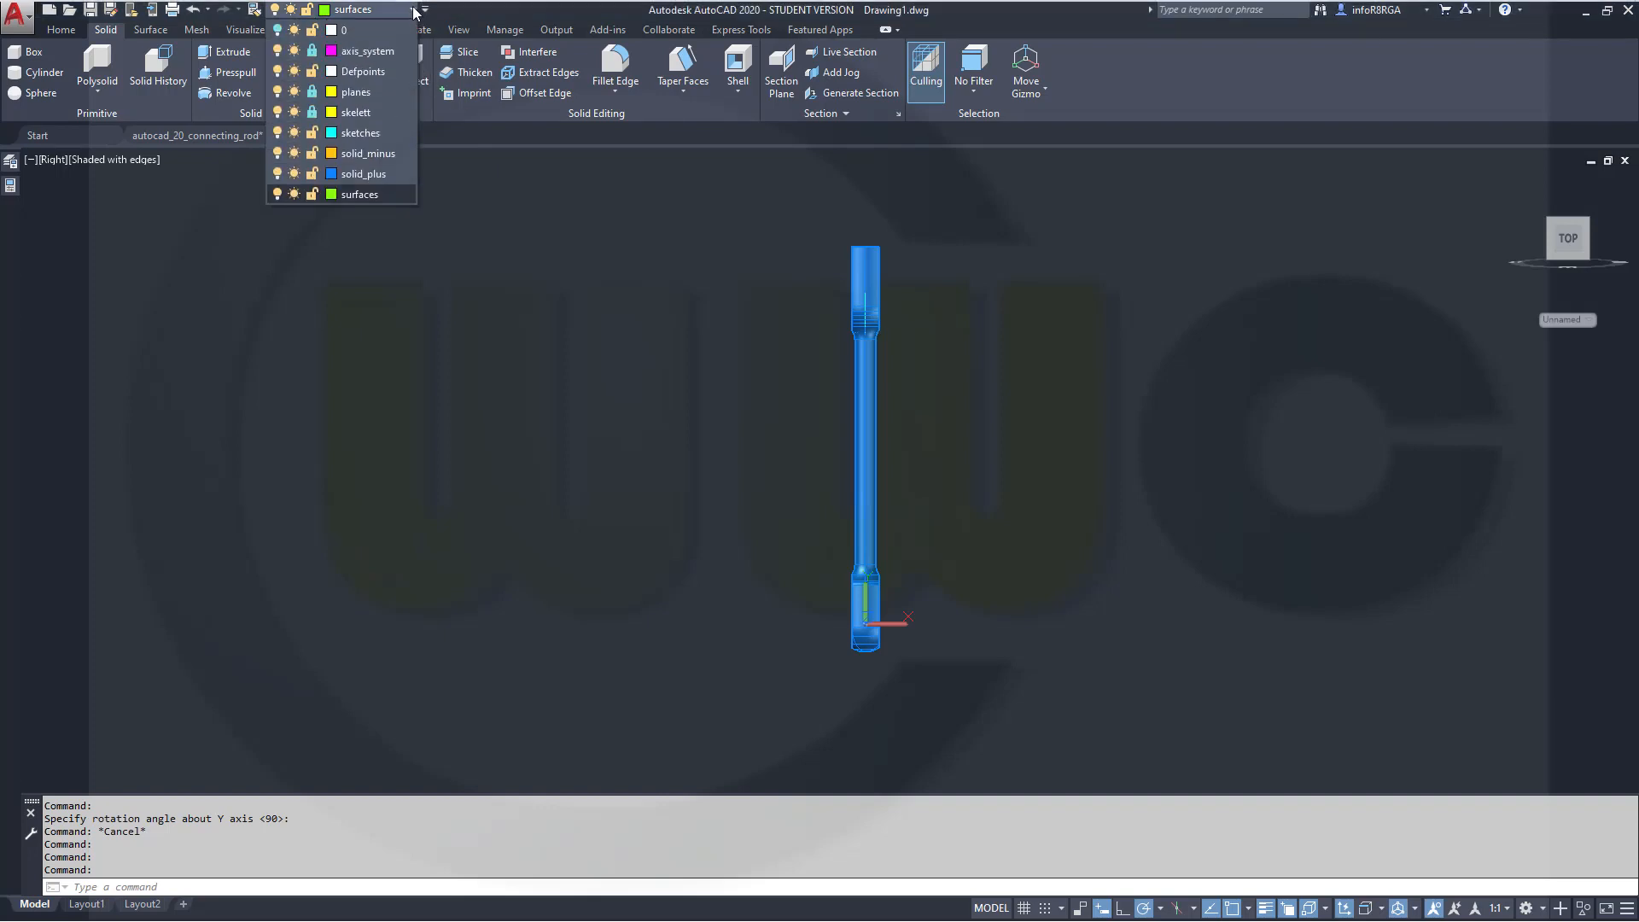
pyautogui.click(392, 132)
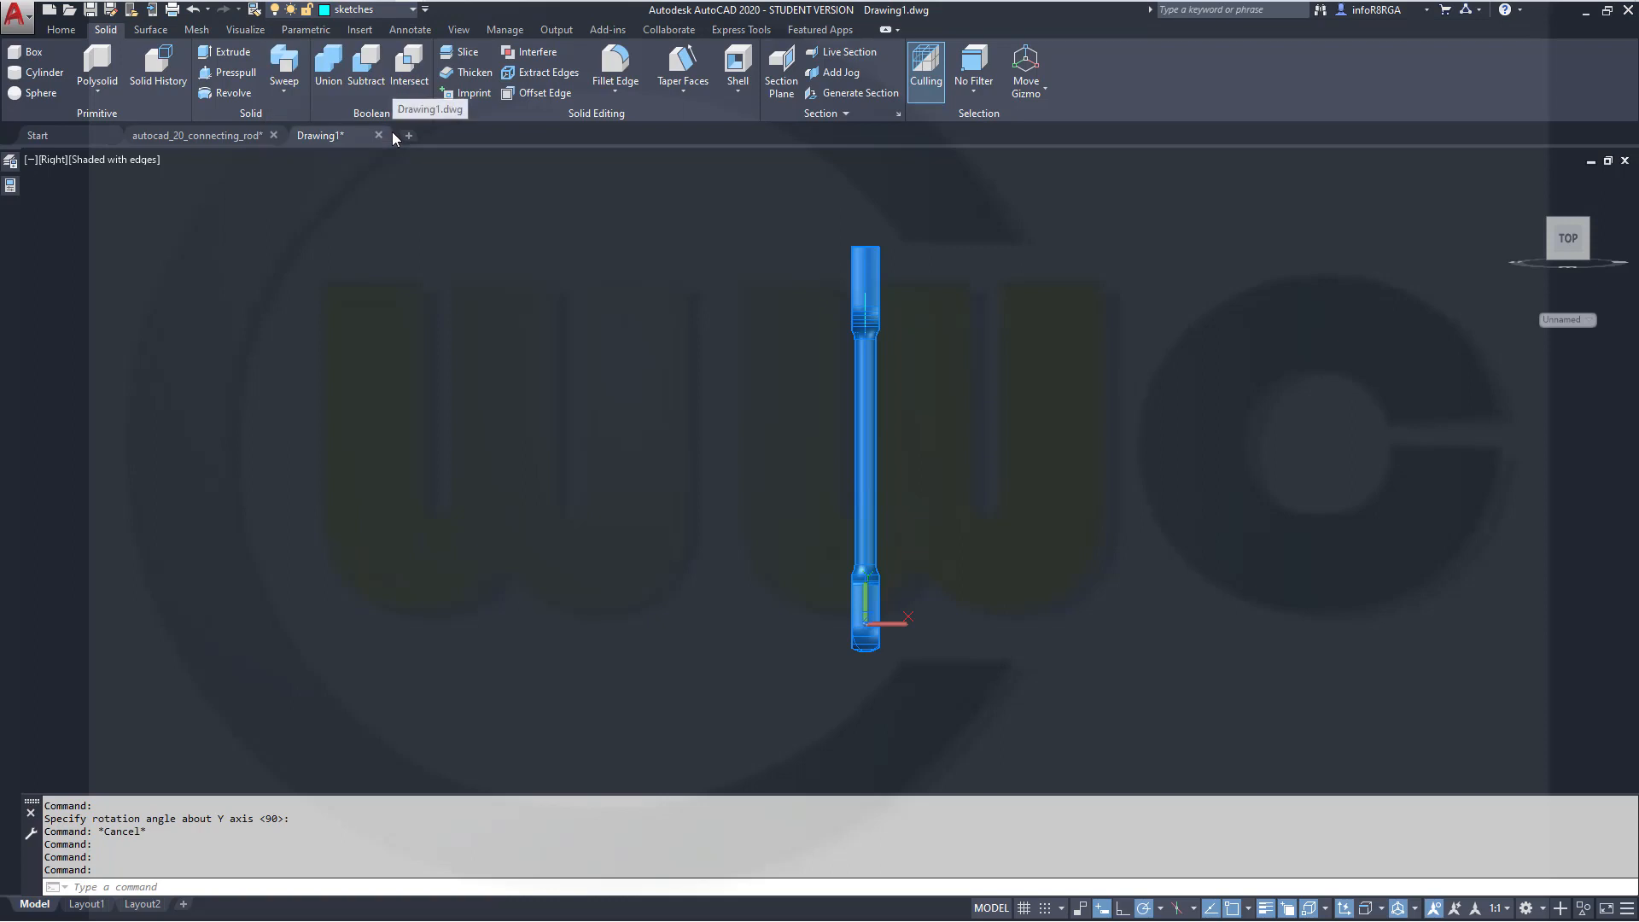
# Draw a horizontal line 200 long starting at point -100,690
pyautogui.click(60, 30)
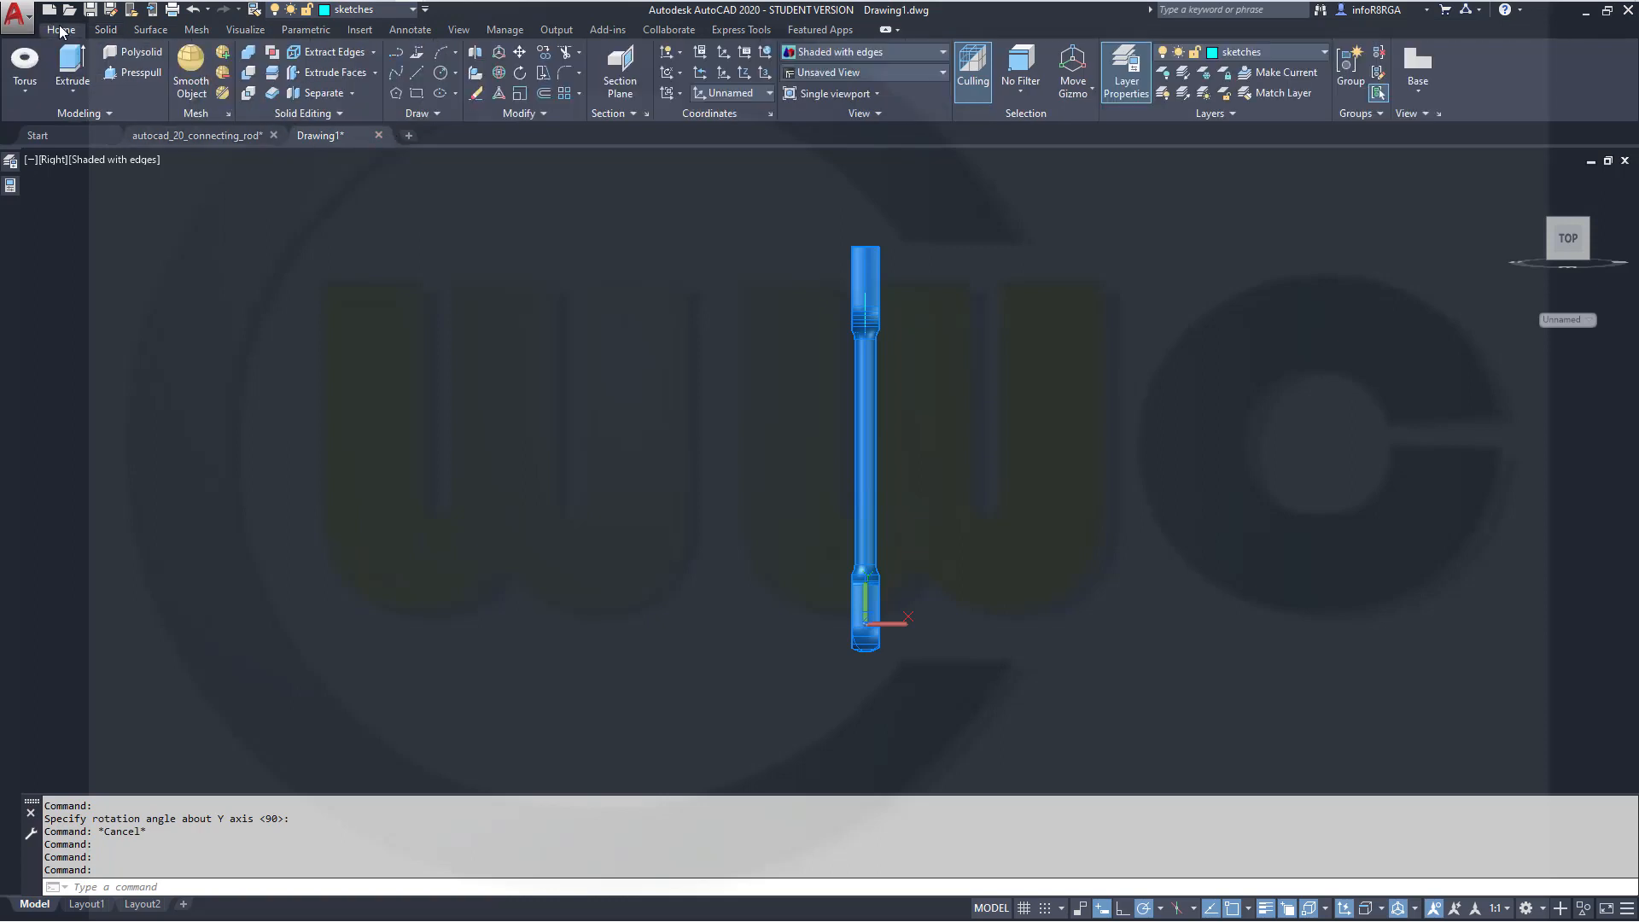
pyautogui.click(417, 72)
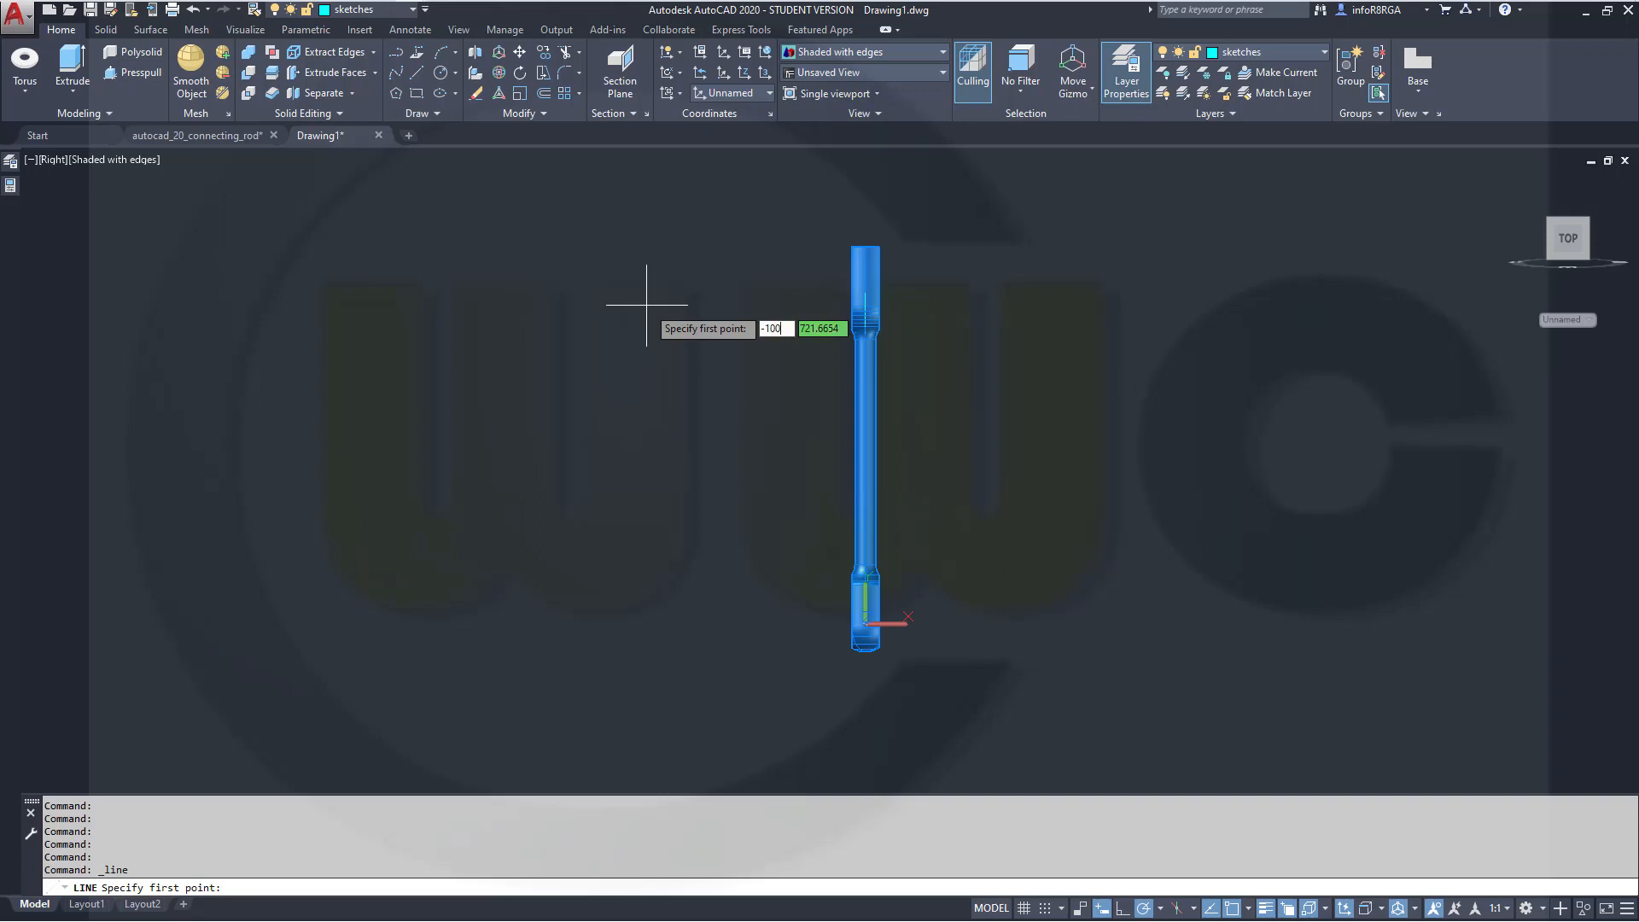
pyautogui.press('Tab')
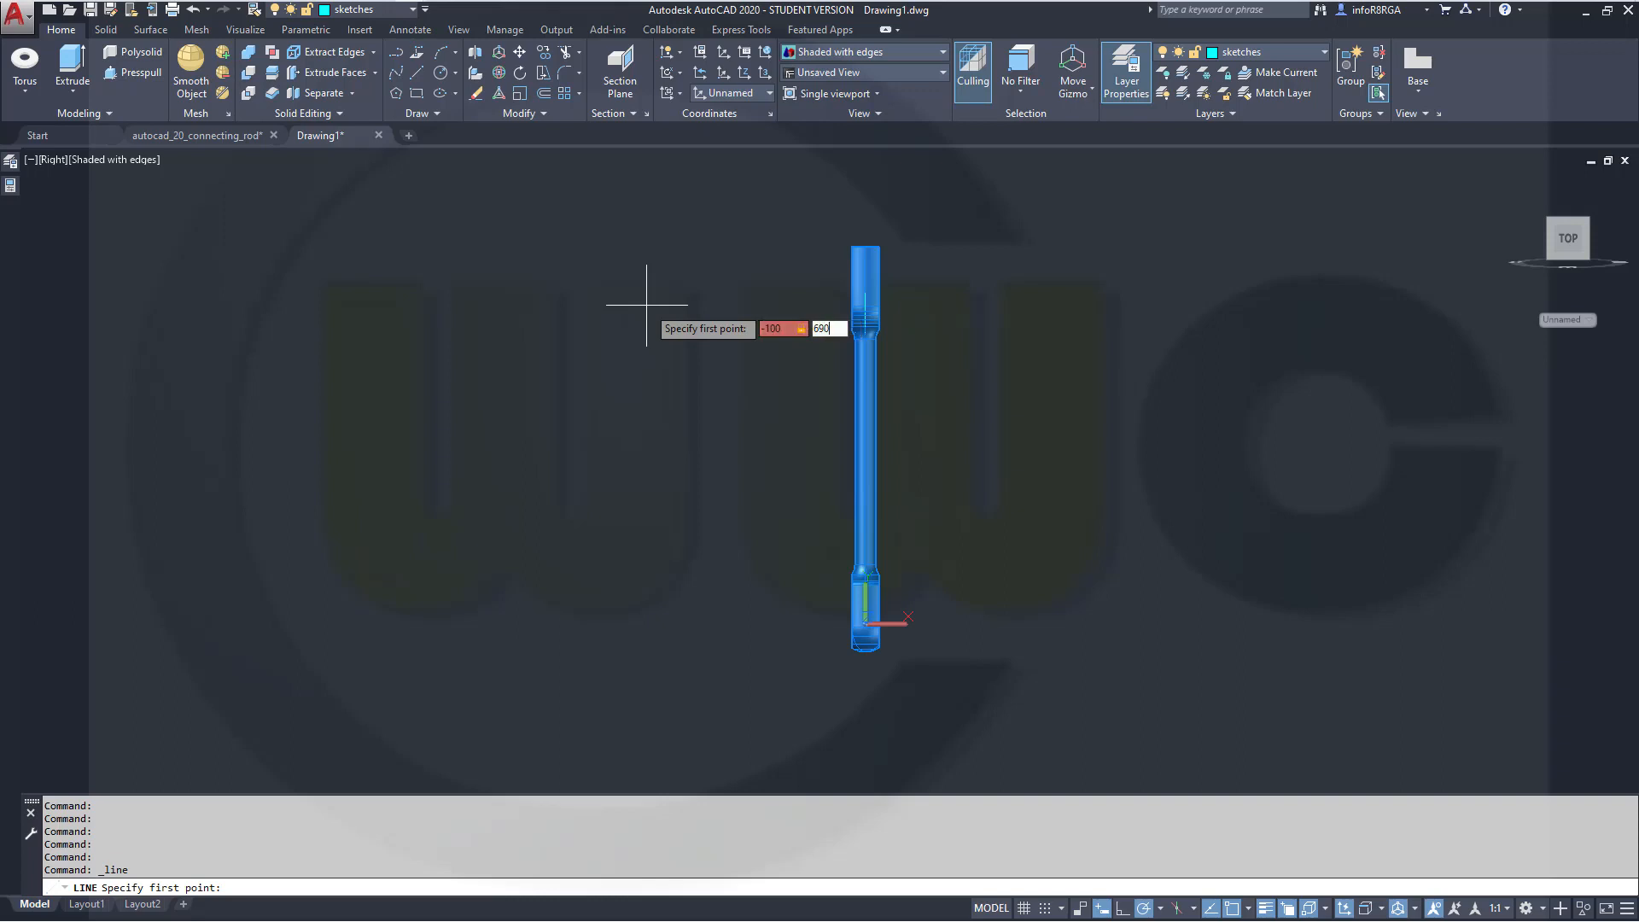
pyautogui.press('Return')
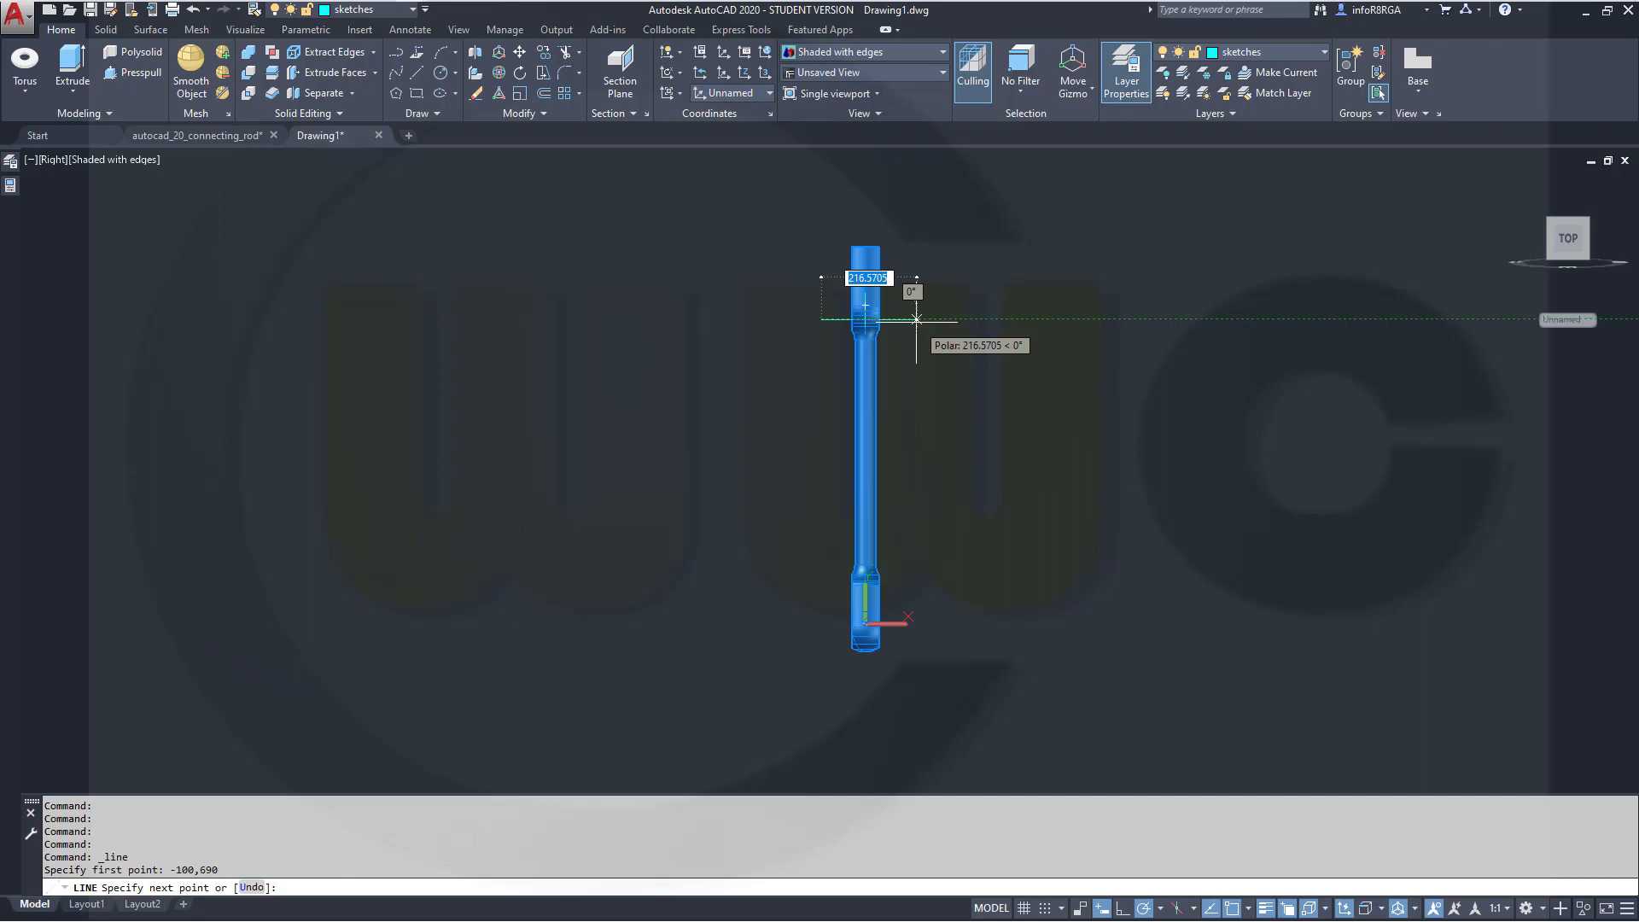
pyautogui.write('200')
pyautogui.press('Return')
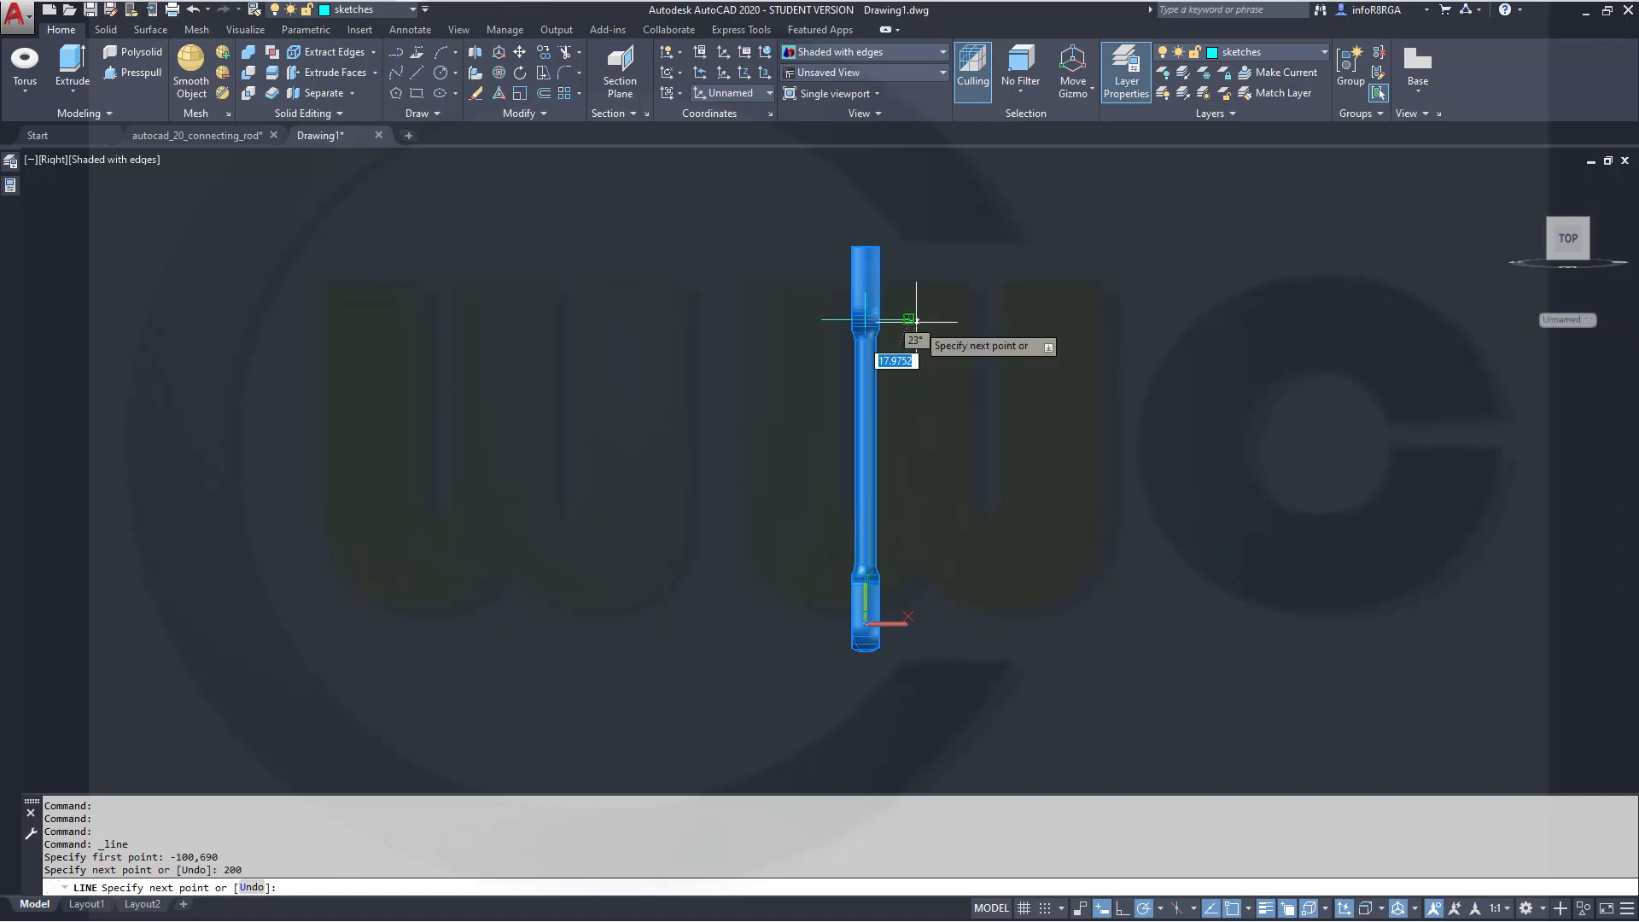
pyautogui.press('Escape')
pyautogui.press('Escape')
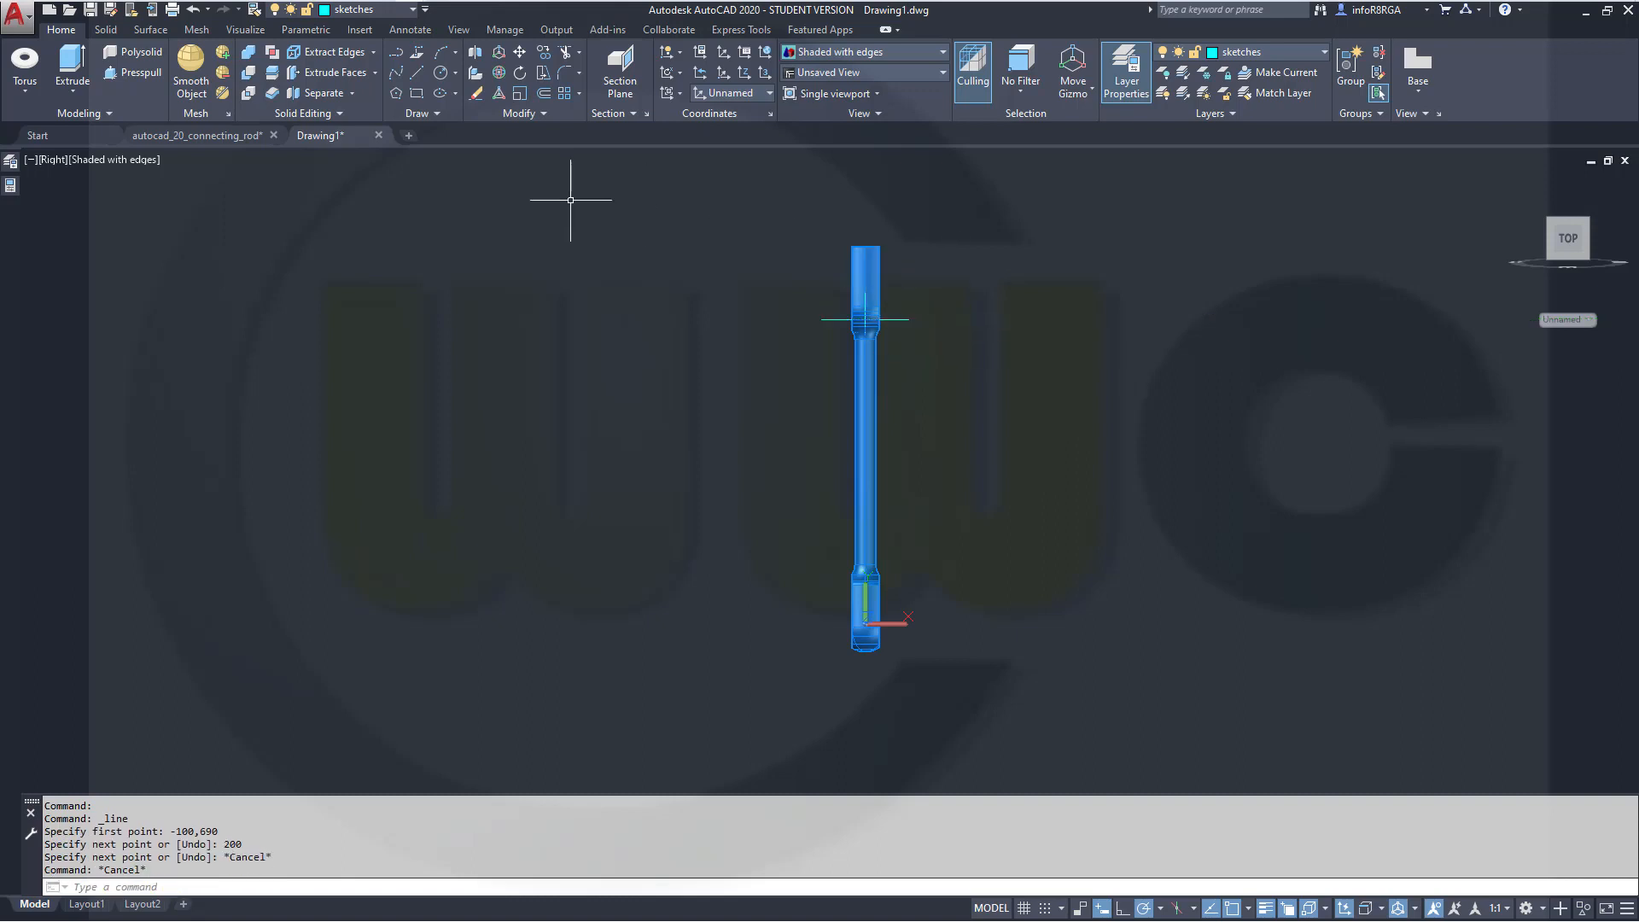
# Draw a circle of radius 55 centred on the rod's axis above its upper end
pyautogui.click(440, 76)
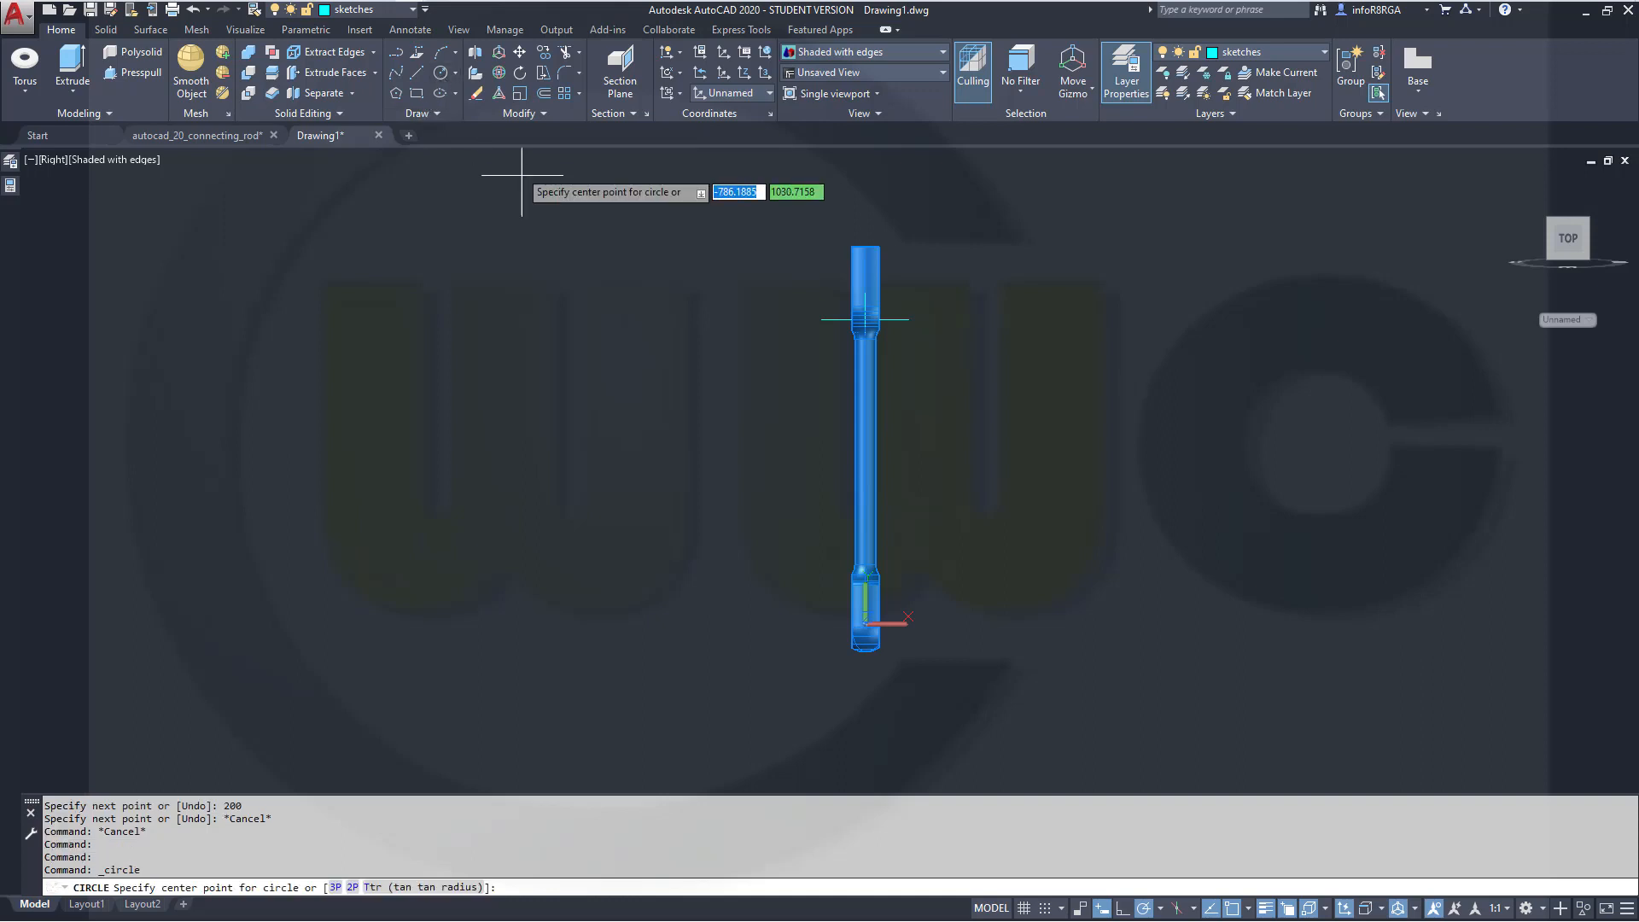
pyautogui.moveTo(568, 234); pyautogui.dragTo(573, 367, button='middle')
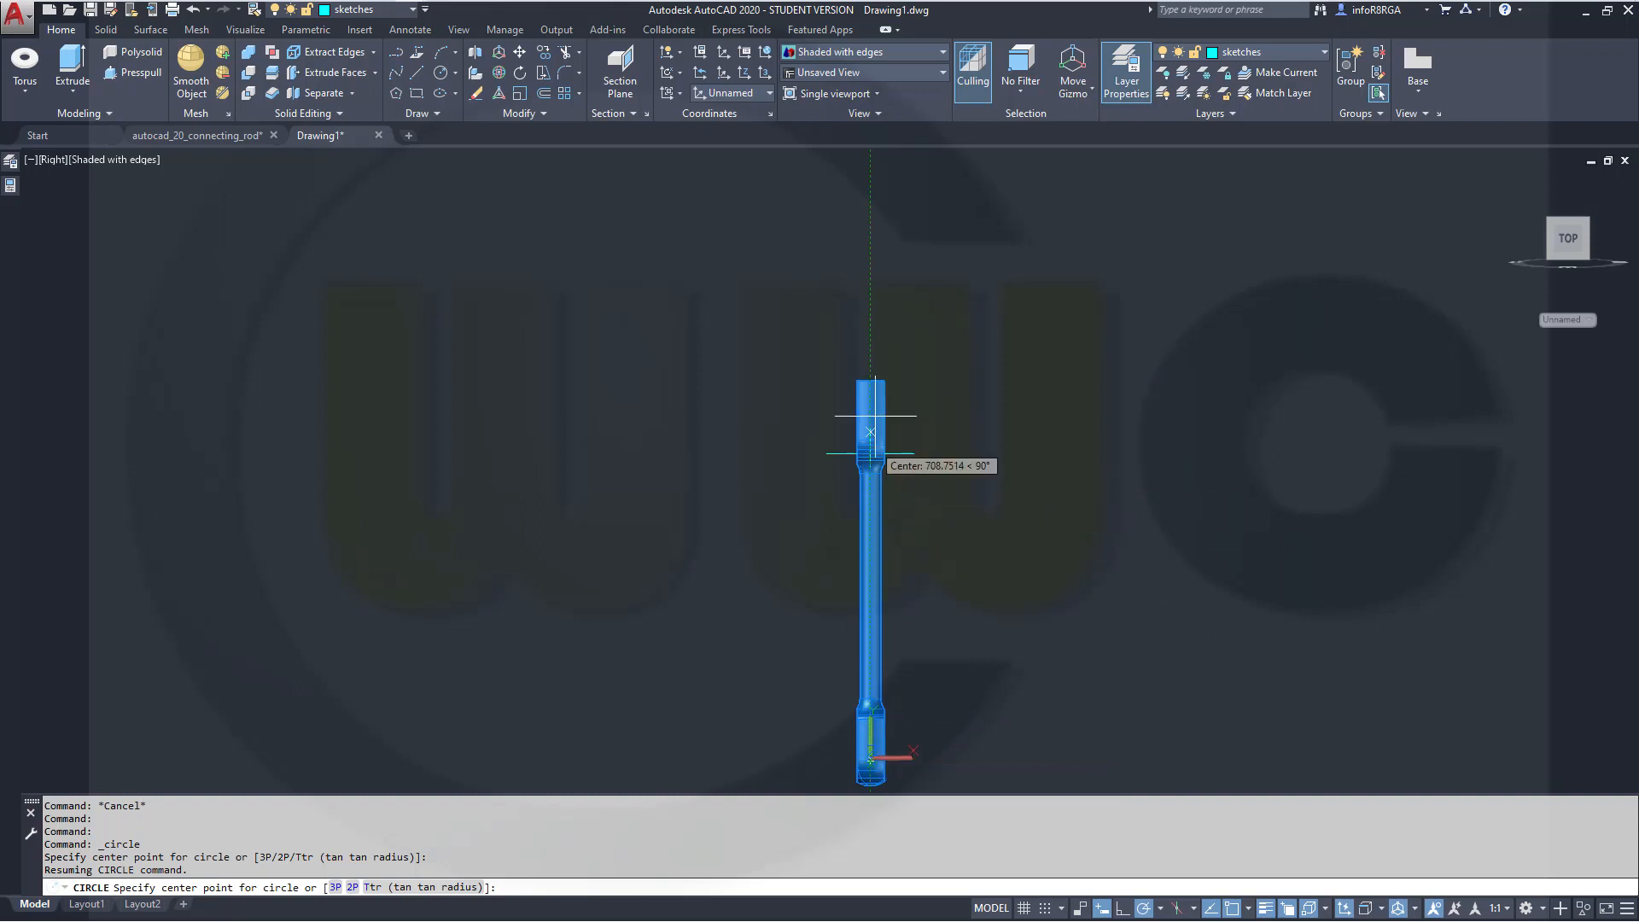
pyautogui.click(870, 299)
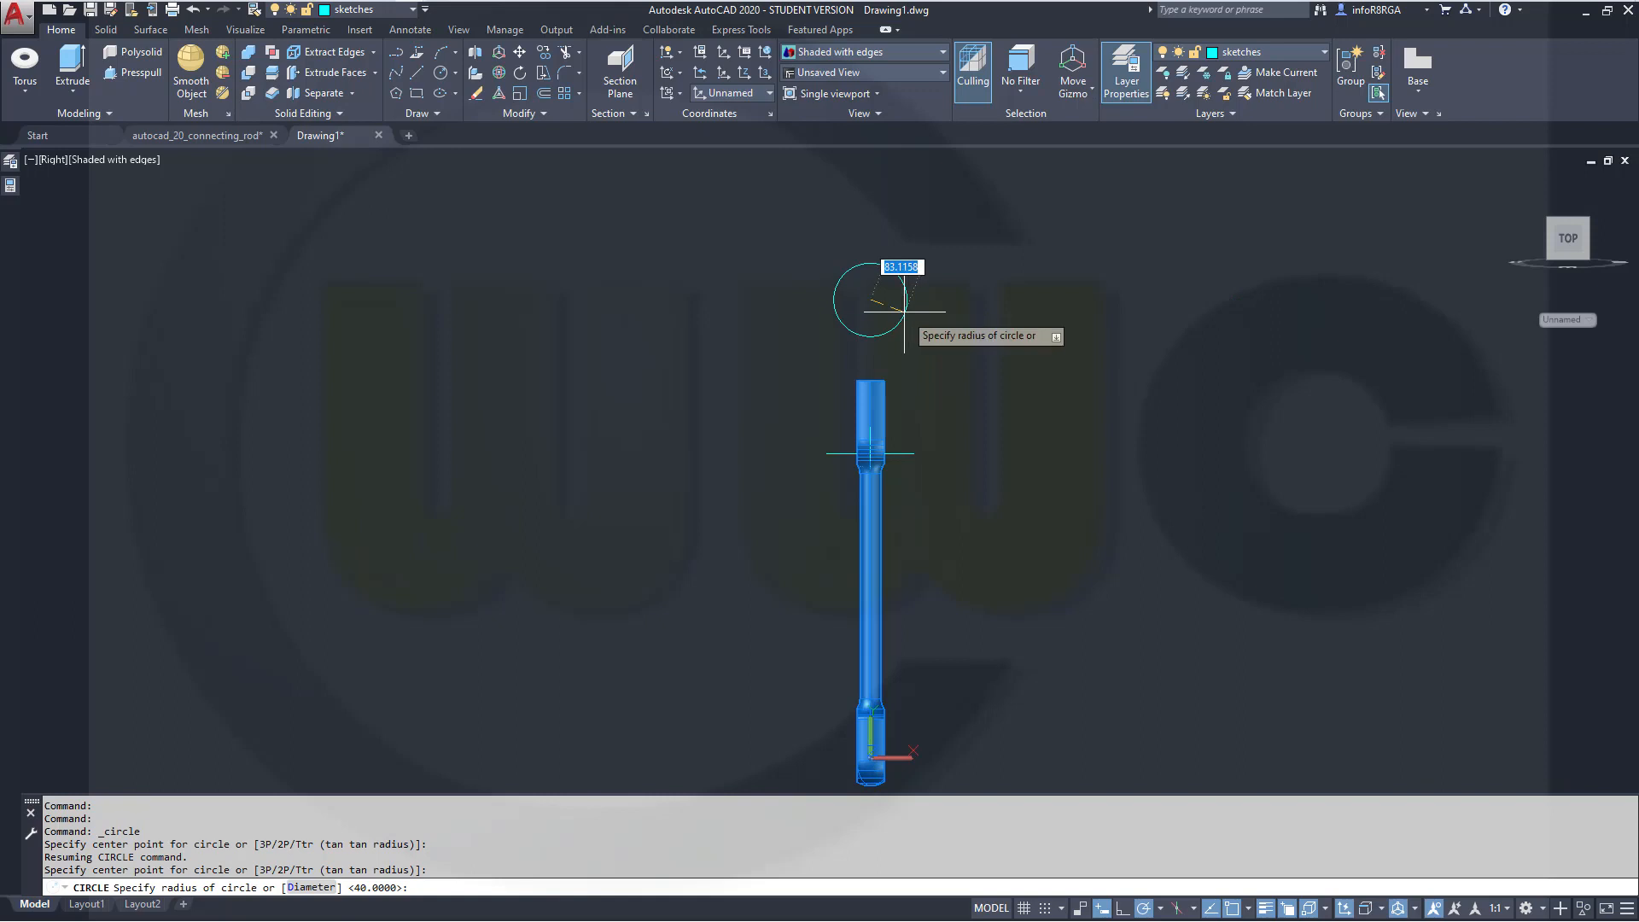
pyautogui.press('Return')
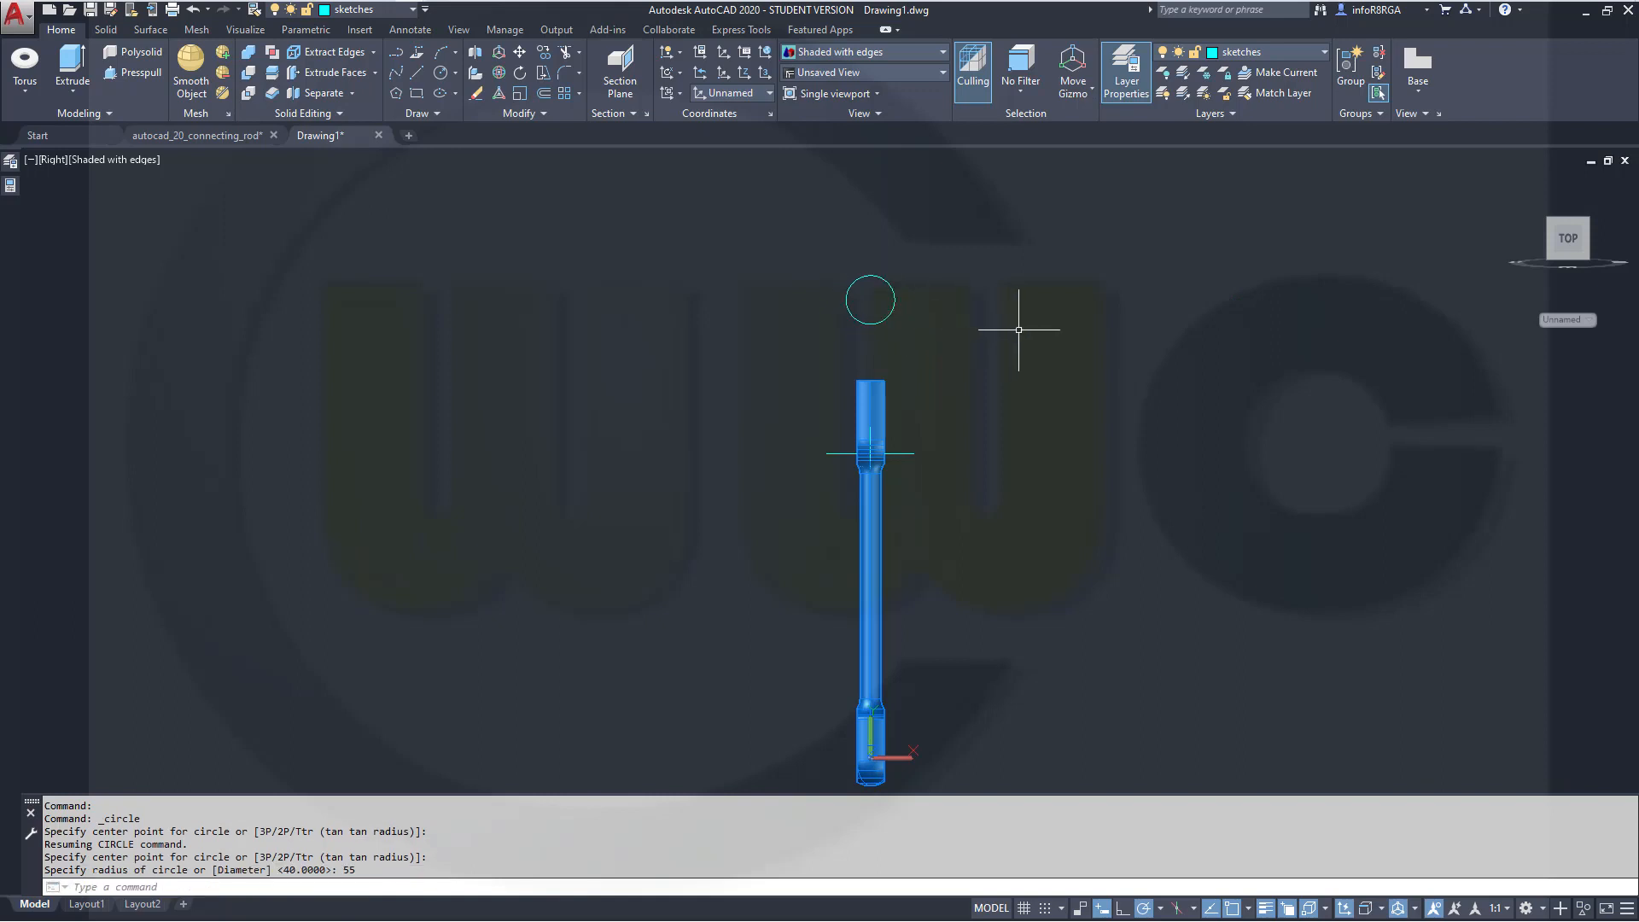
# Draw a vertical line 165 long upward from the midpoint of the horizontal line
pyautogui.scroll(1, 1019, 330)
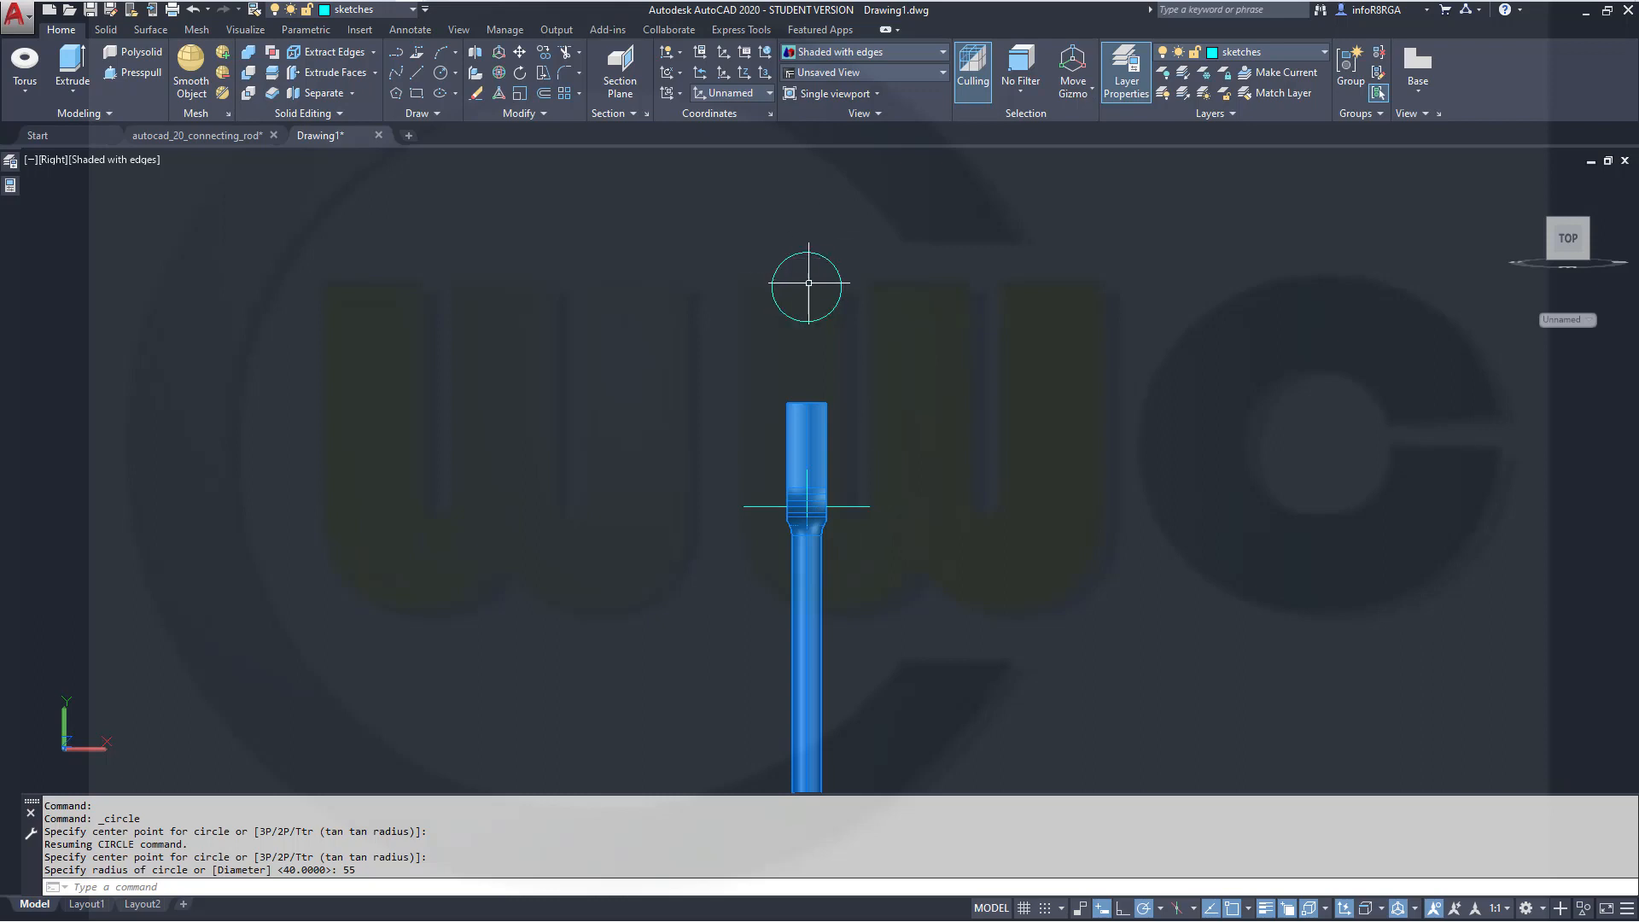
pyautogui.click(415, 77)
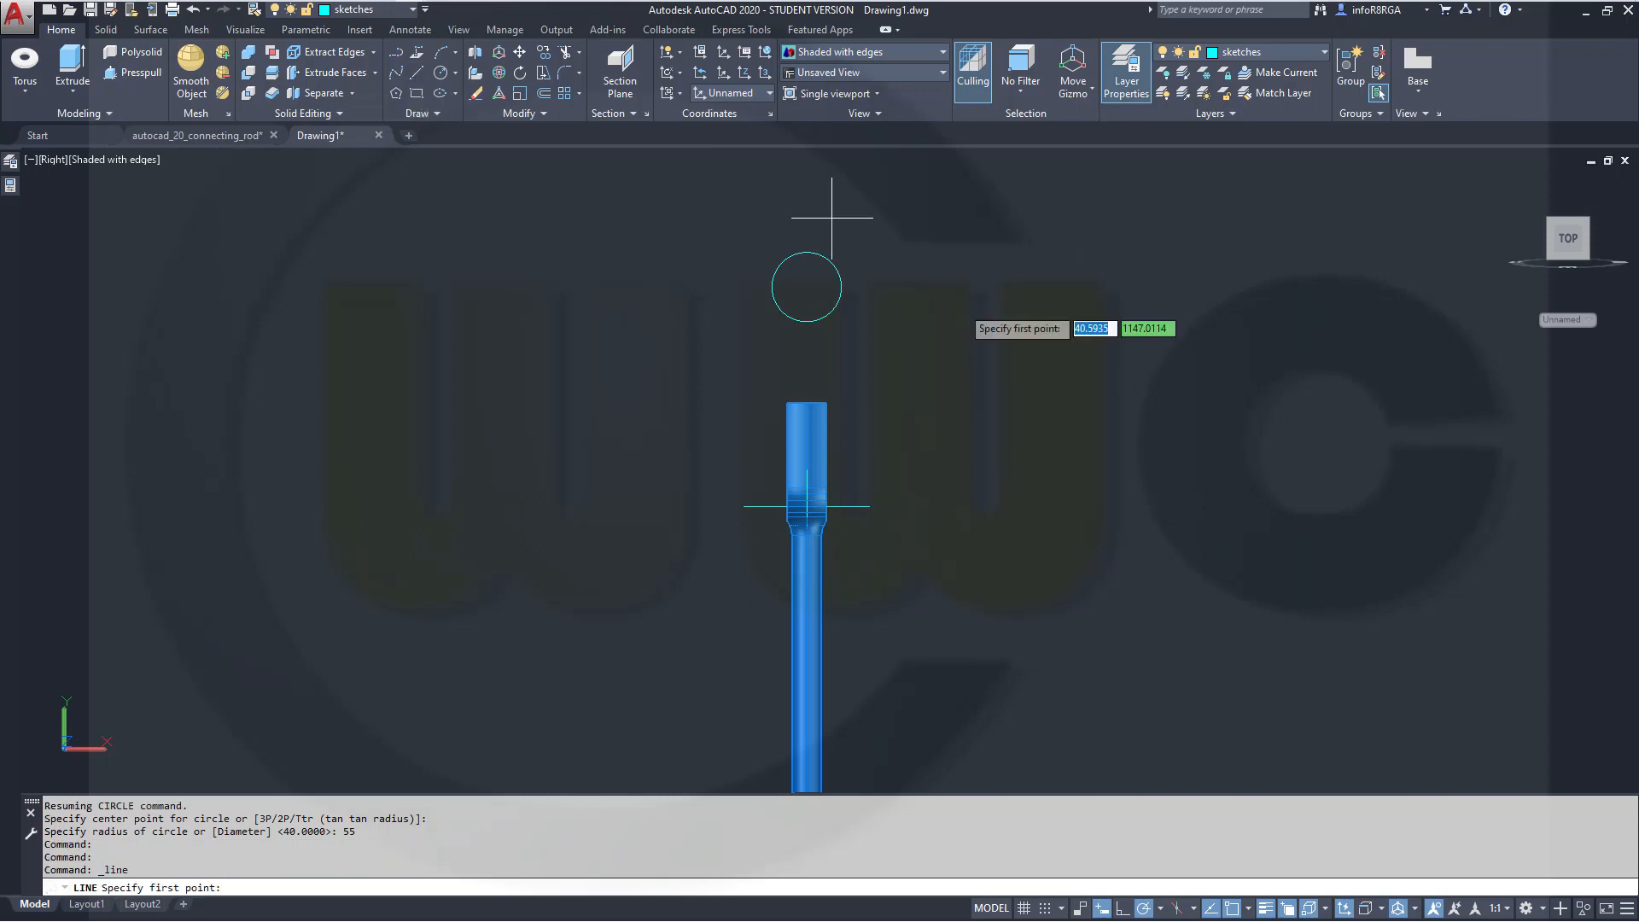
pyautogui.keyDown('shift'); pyautogui.rightClick(943, 435); pyautogui.keyUp('shift')
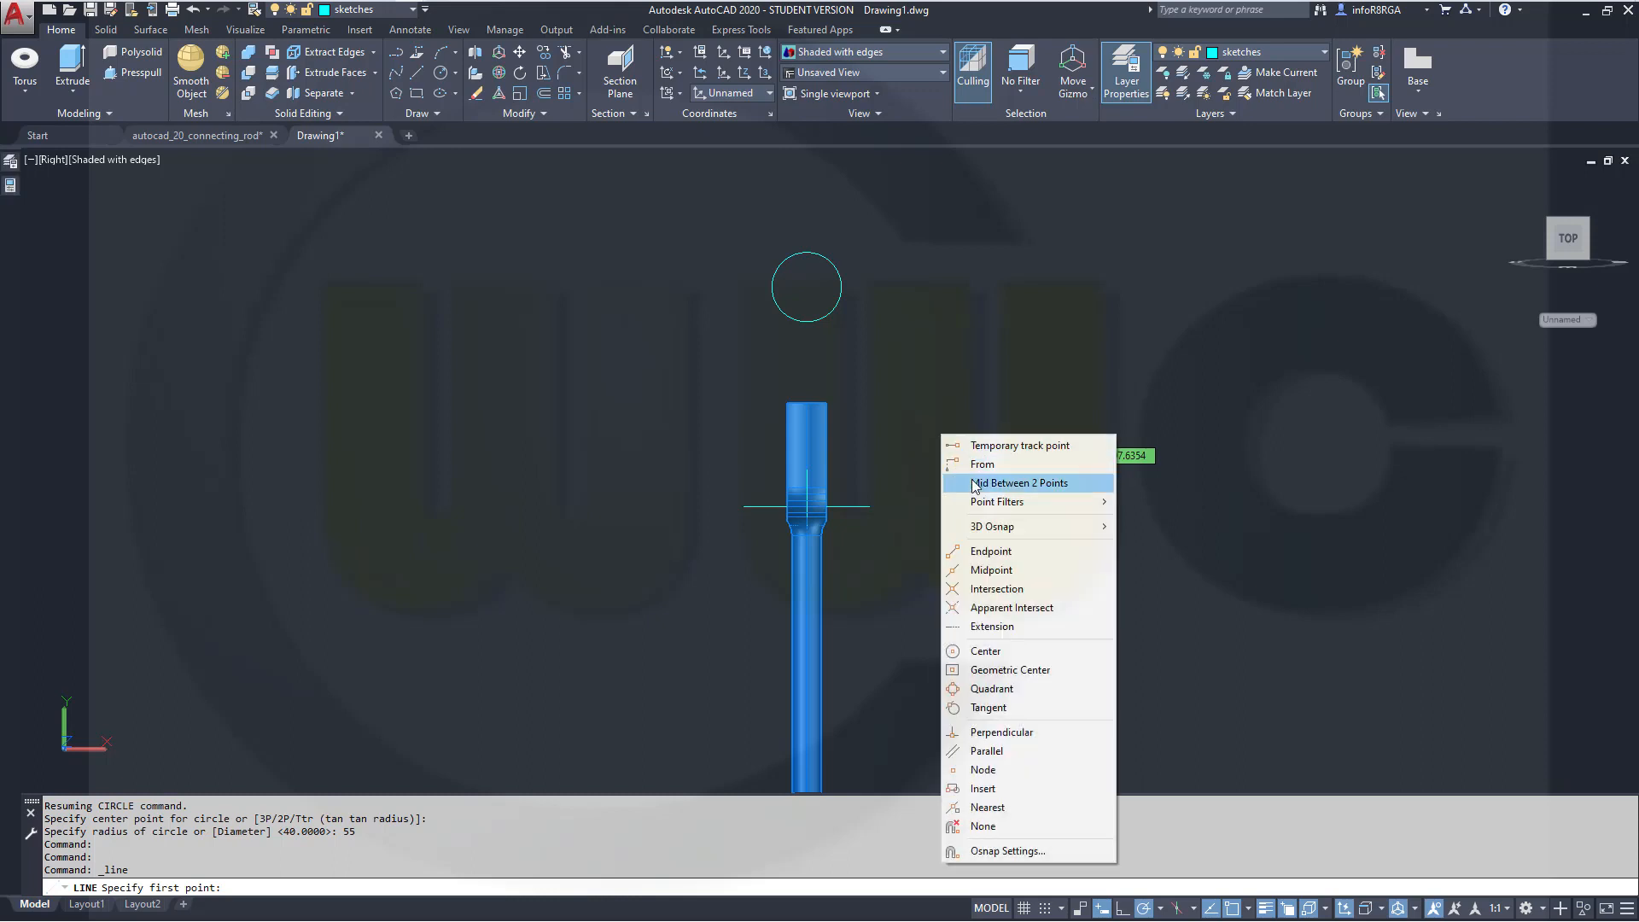
pyautogui.click(993, 569)
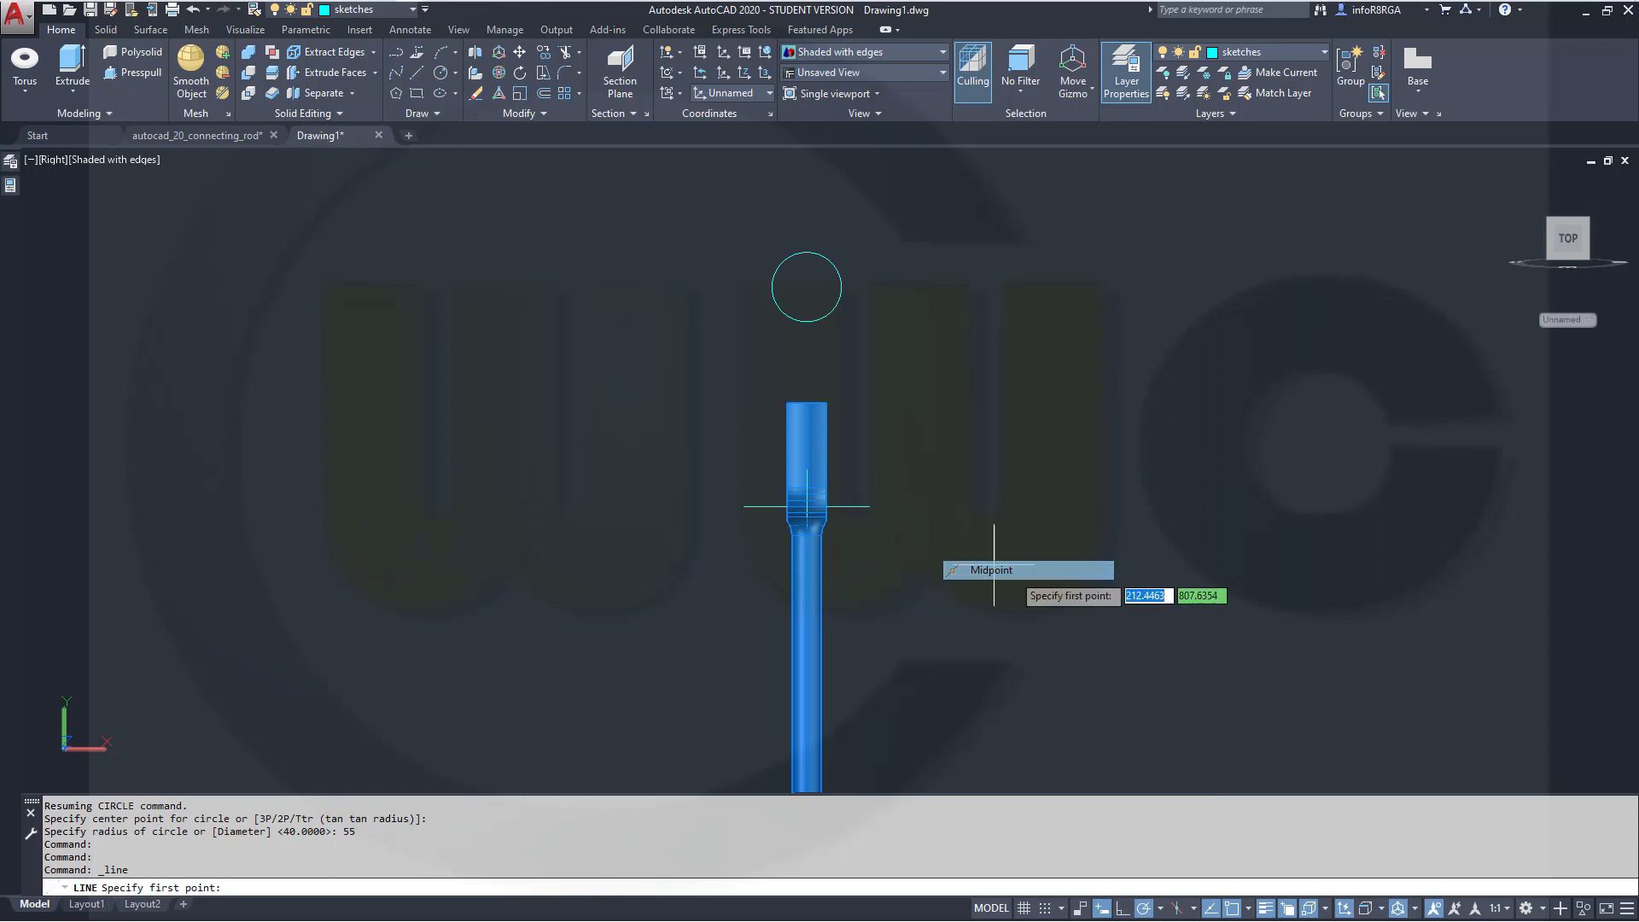
pyautogui.click(841, 507)
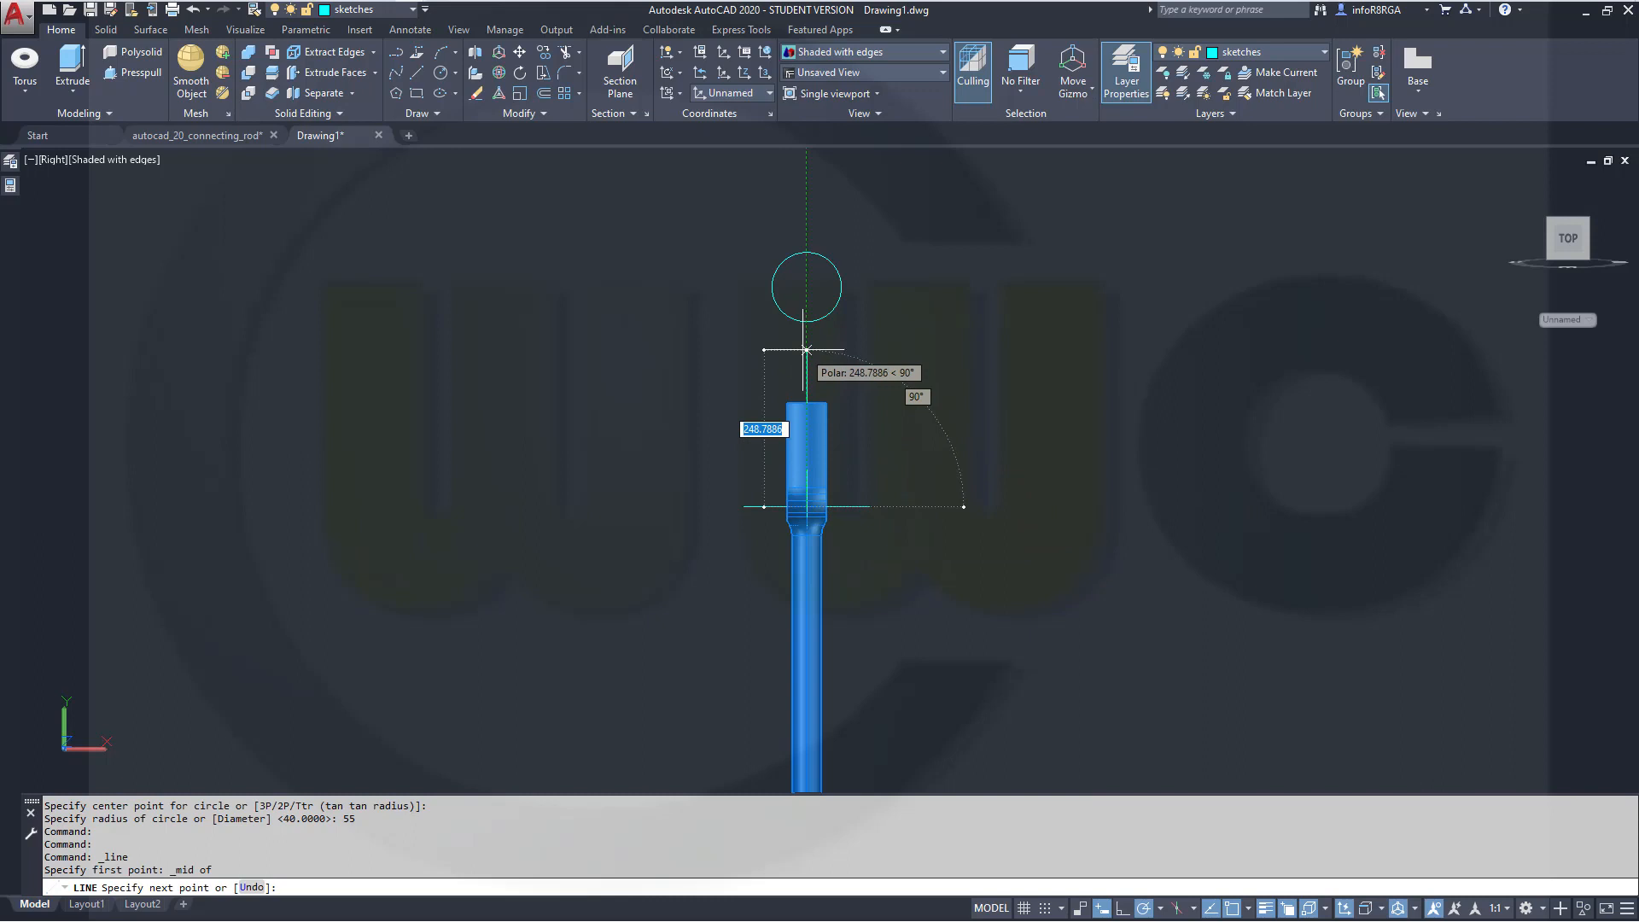
pyautogui.write('16')
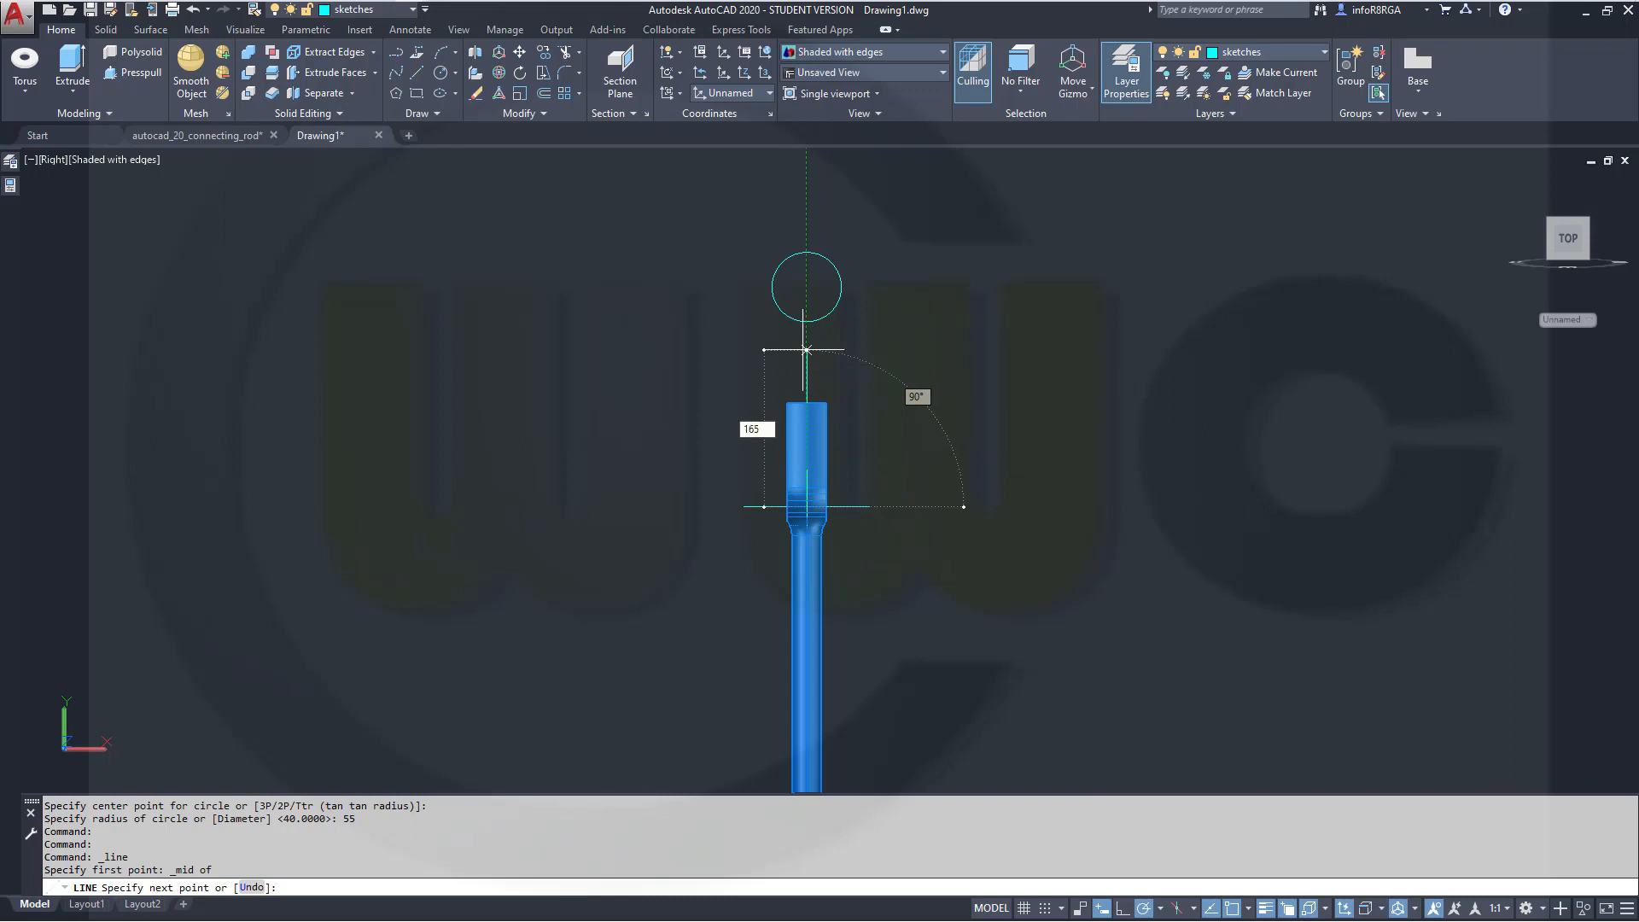
pyautogui.write('5')
pyautogui.press('Return')
pyautogui.press('Escape')
pyautogui.press('Escape')
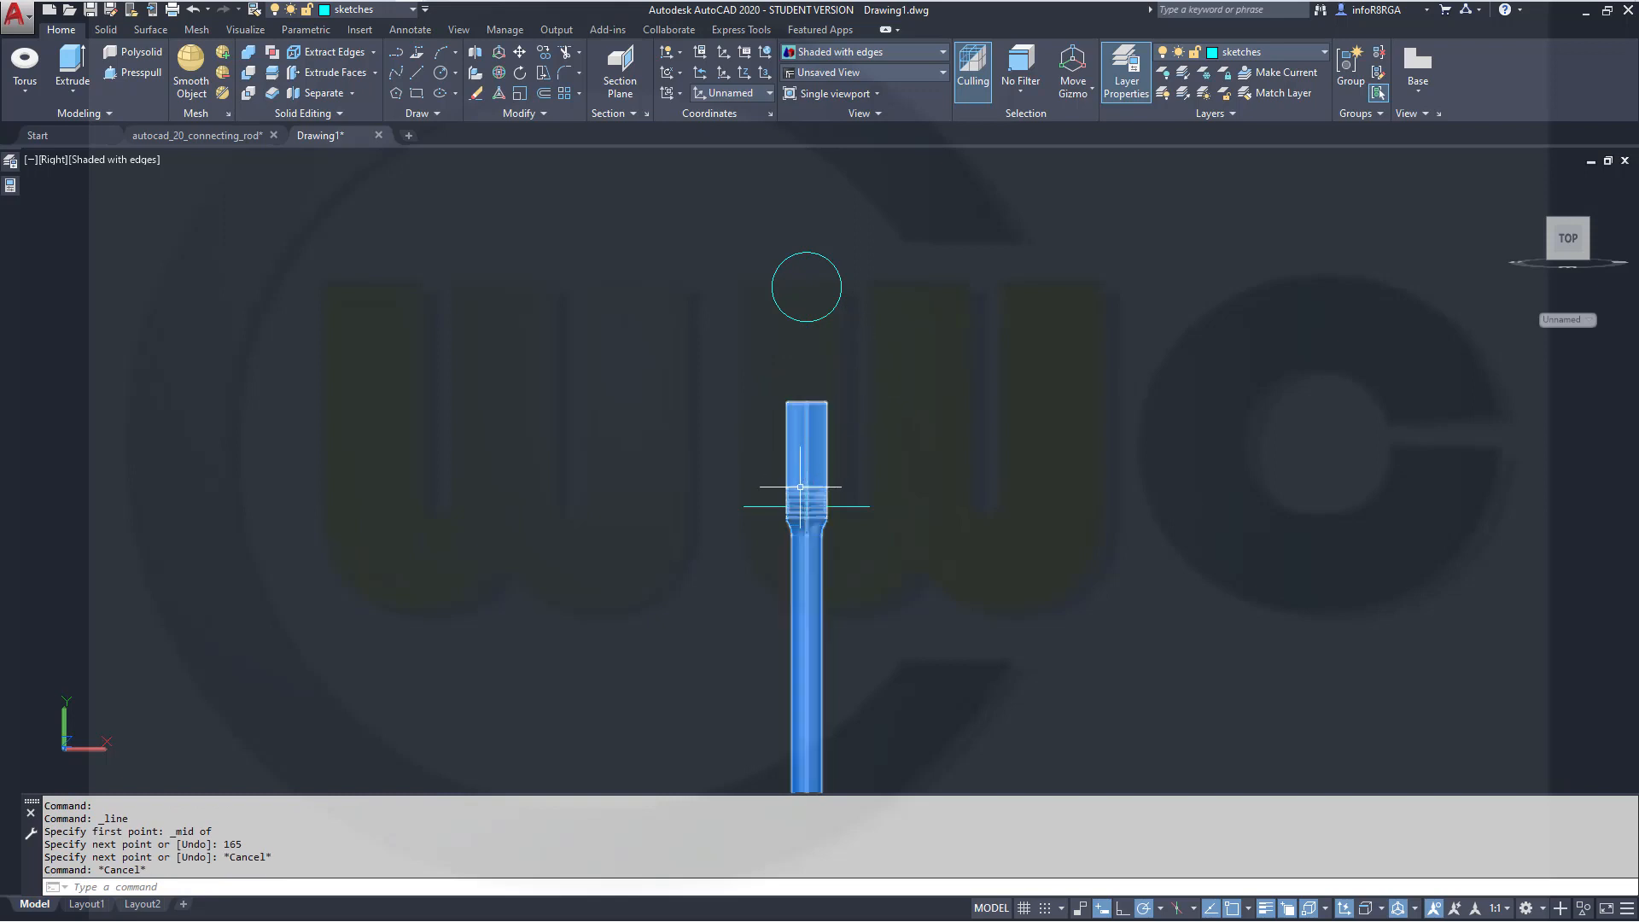
# Redraw the vertical line 165 long upward from the horizontal line's midpoint
pyautogui.scroll(1, 878, 416)
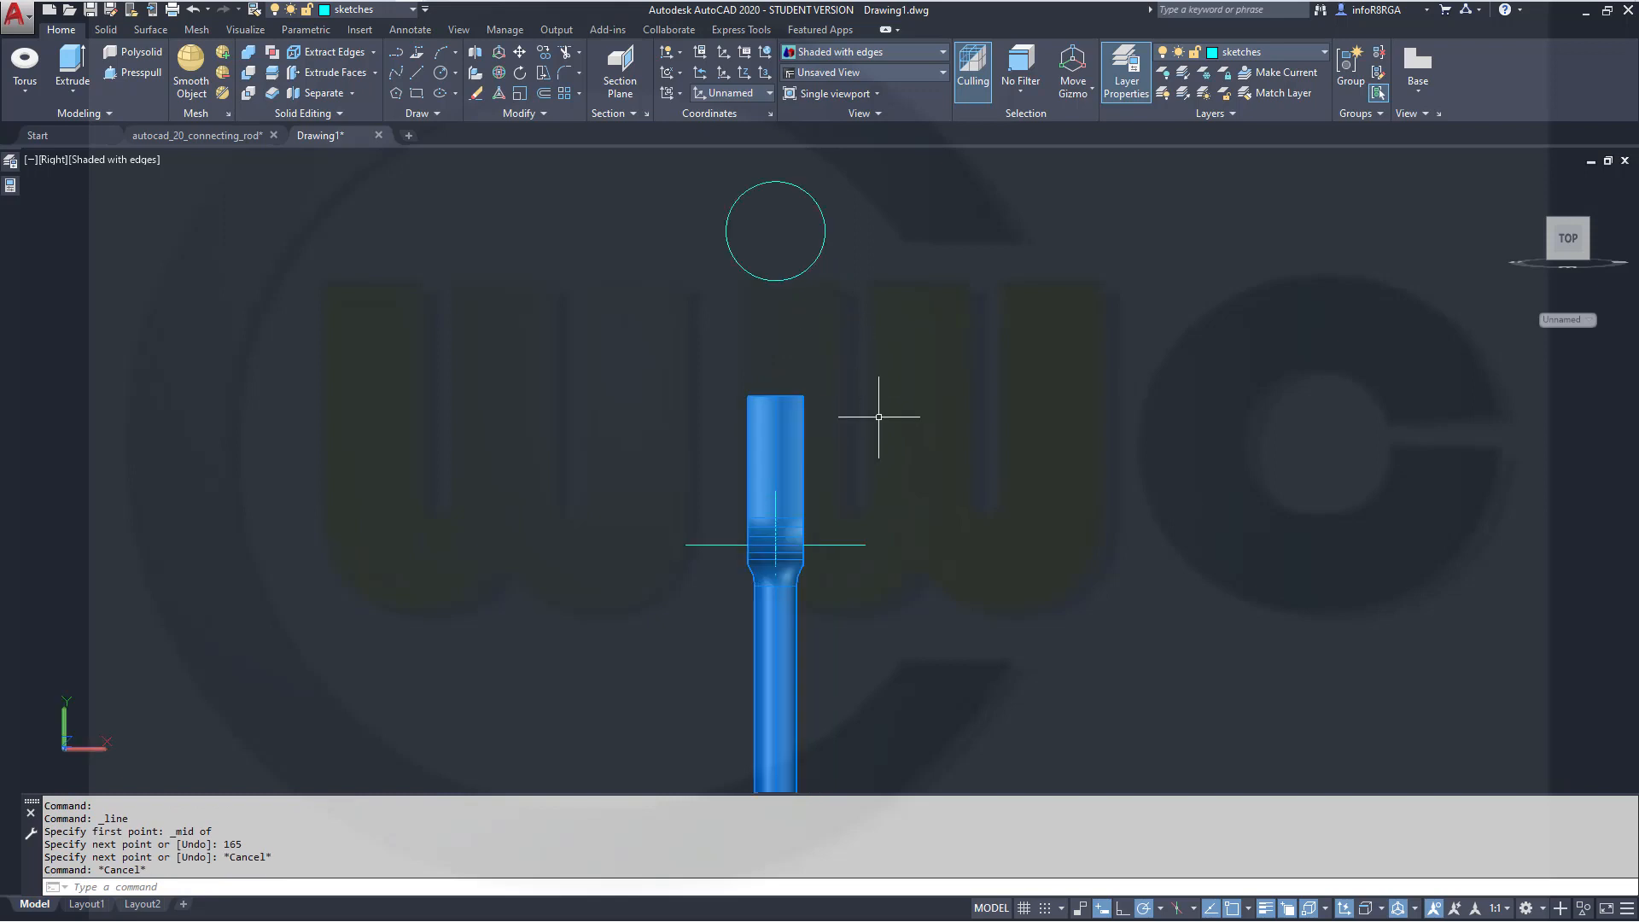
pyautogui.click(414, 73)
pyautogui.keyDown('shift'); pyautogui.rightClick(929, 427); pyautogui.keyUp('shift')
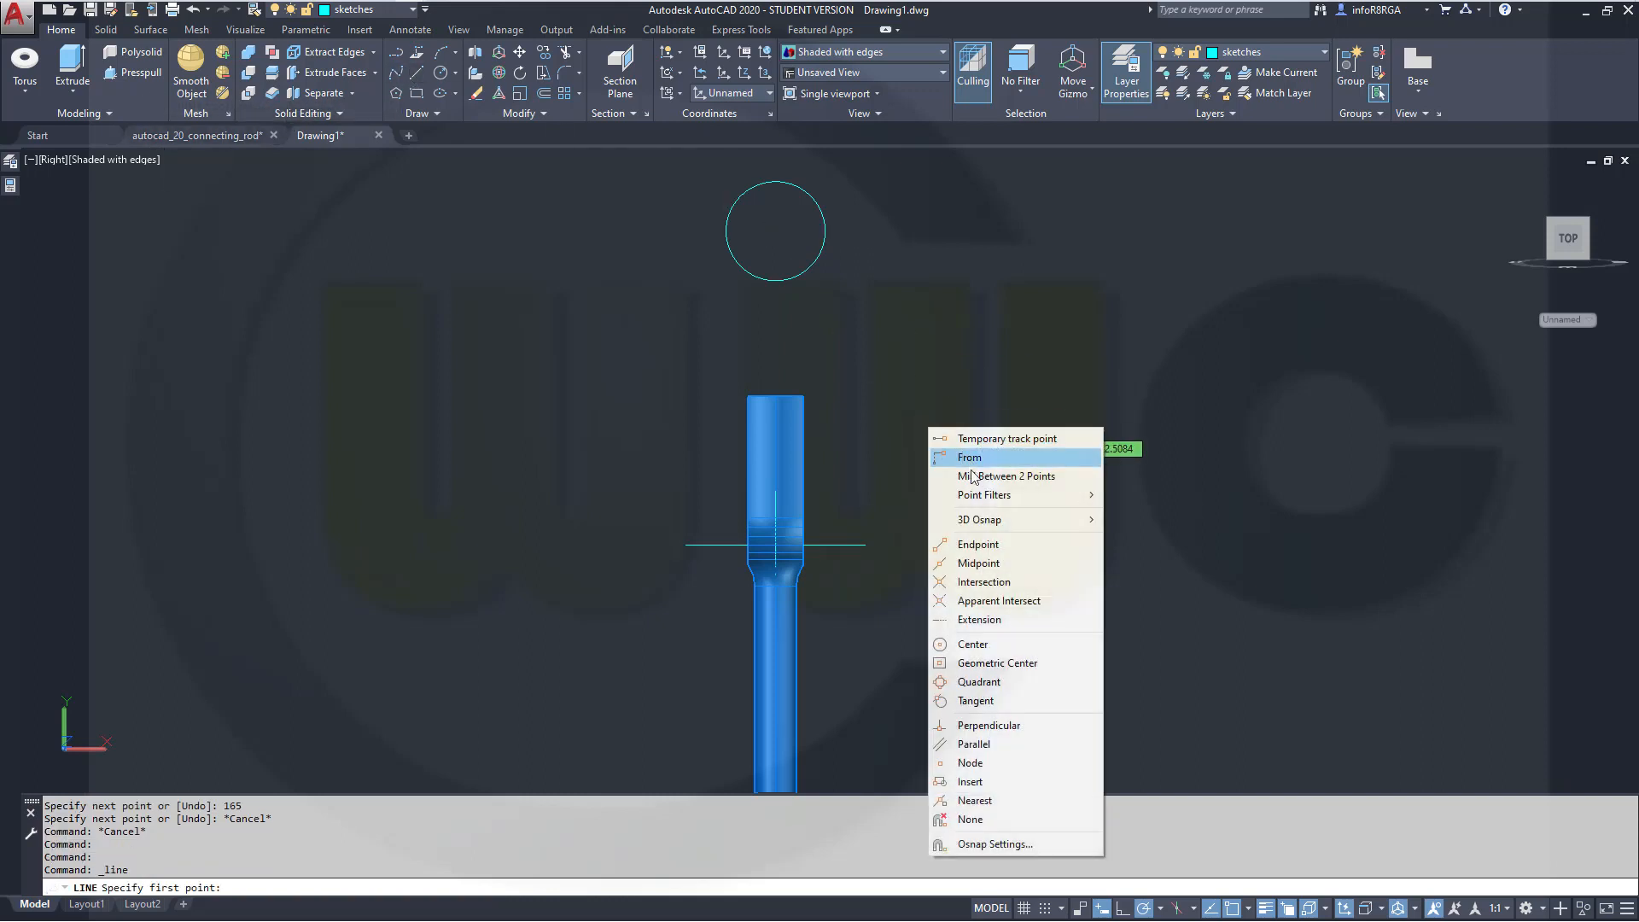
pyautogui.click(978, 562)
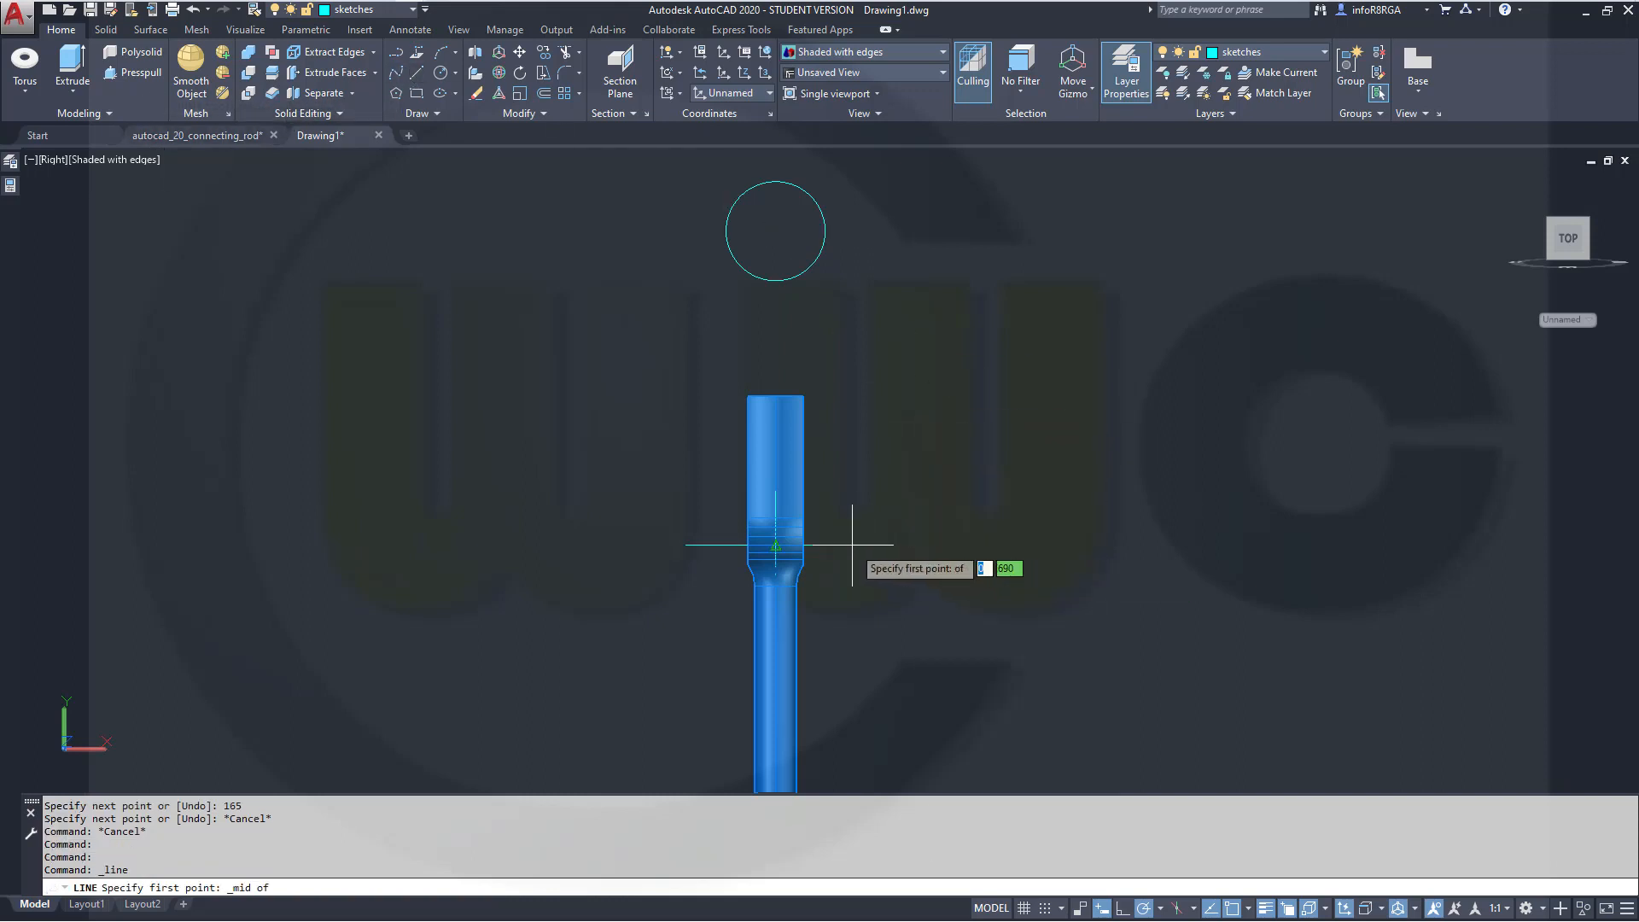
pyautogui.click(852, 545)
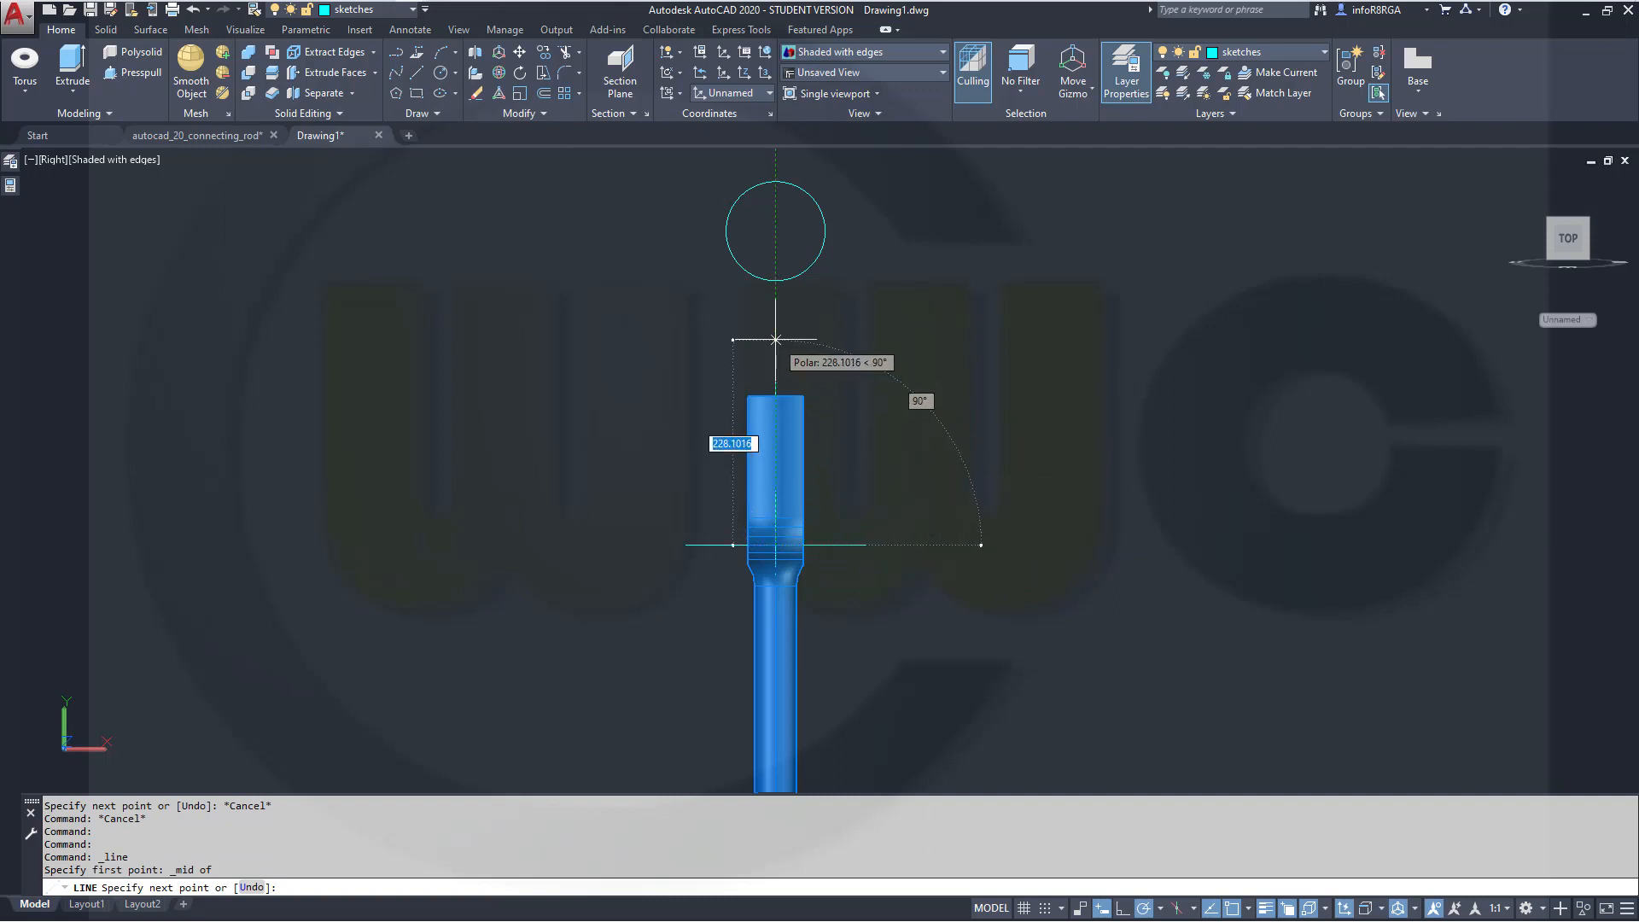
pyautogui.write('1')
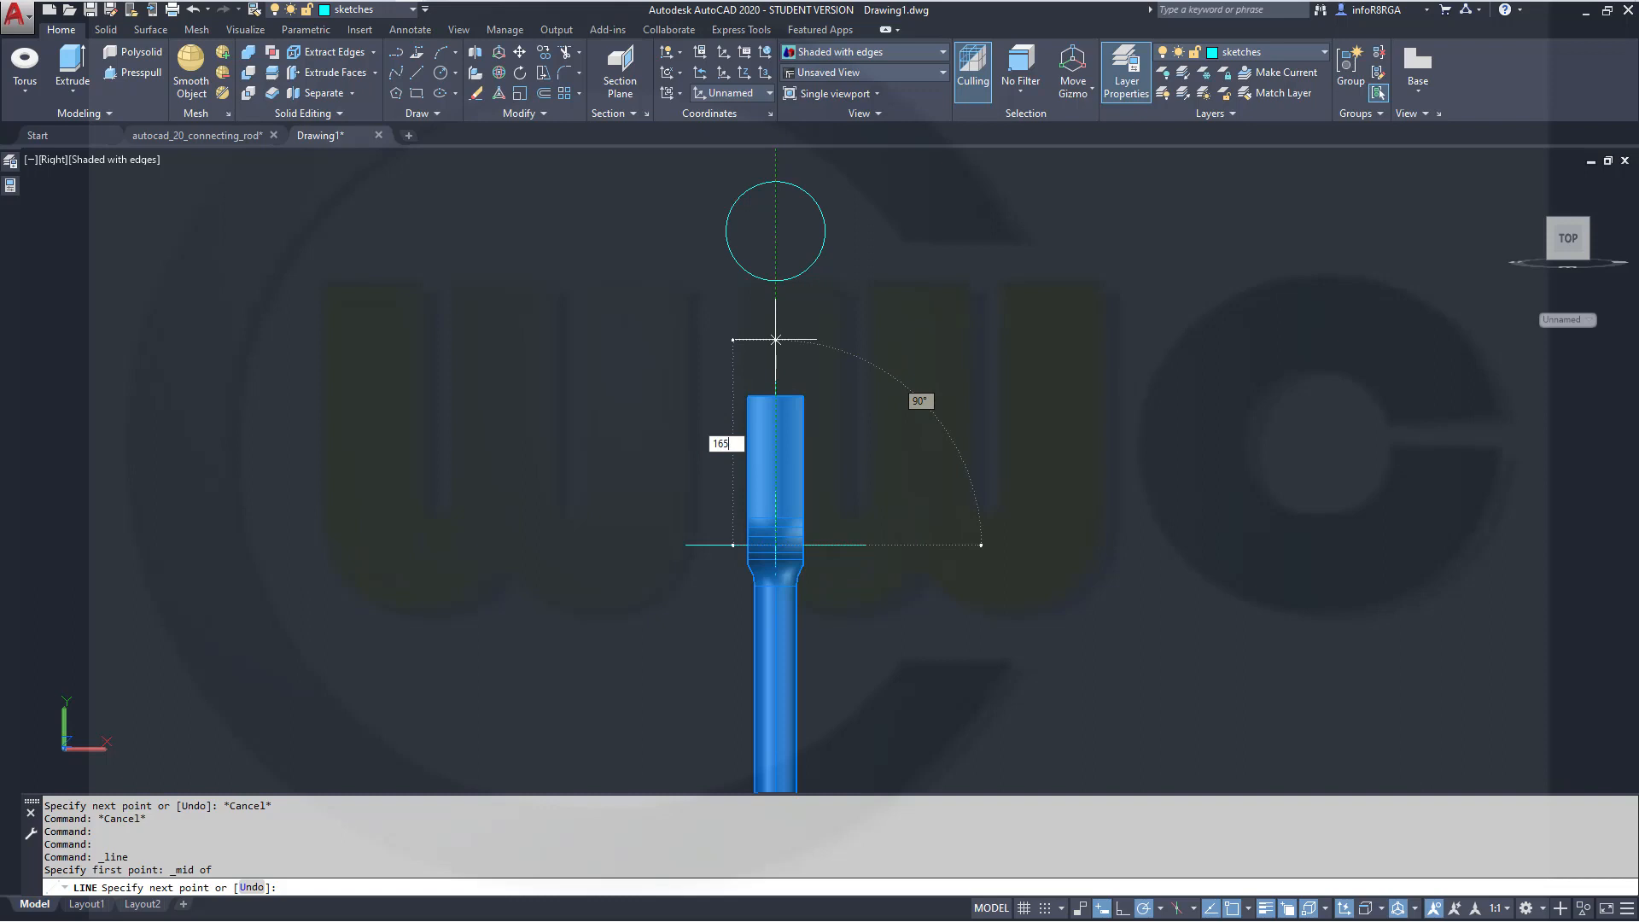
pyautogui.write('65')
pyautogui.press('Return')
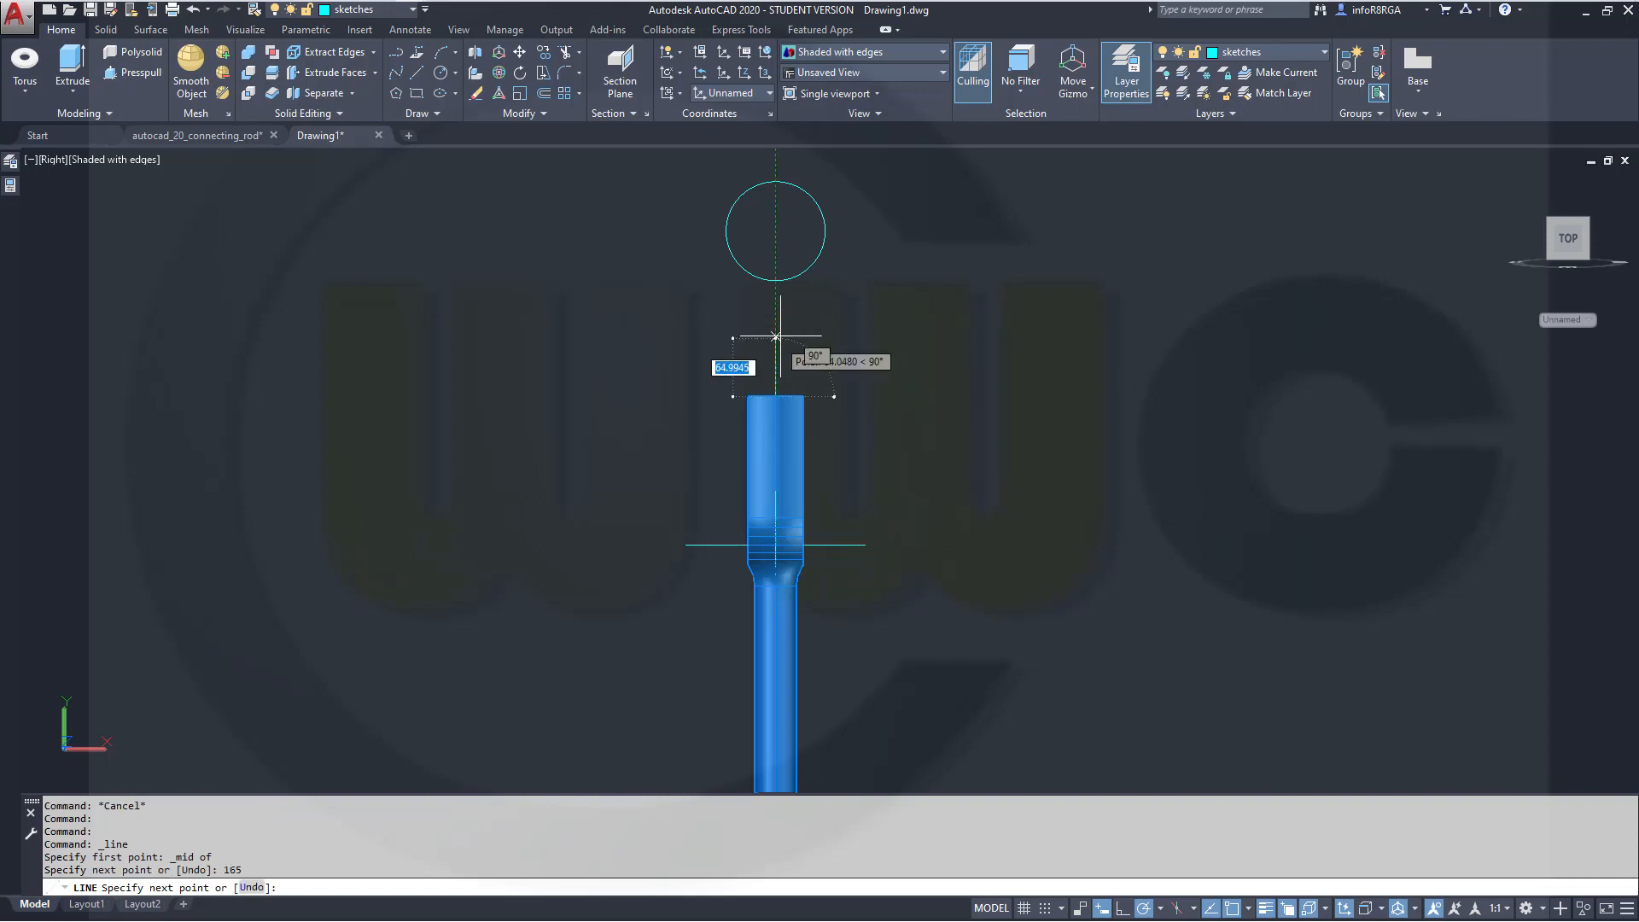
pyautogui.press('Escape')
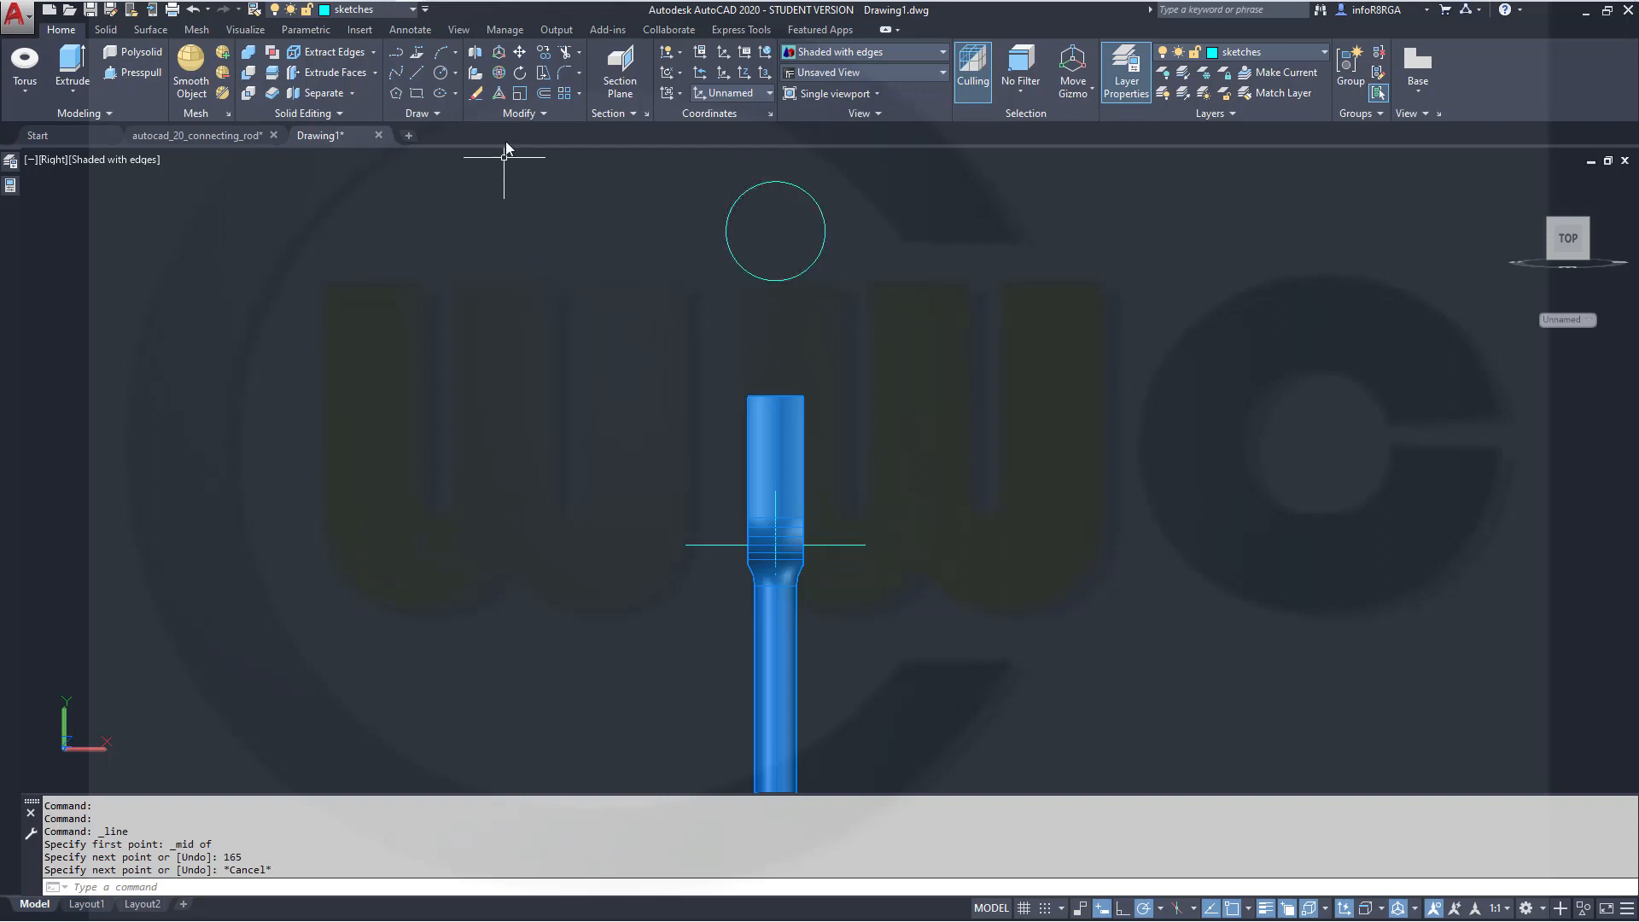
# Move the circle by its top quadrant onto the 3D centre of the rod's upper end face
pyautogui.click(519, 53)
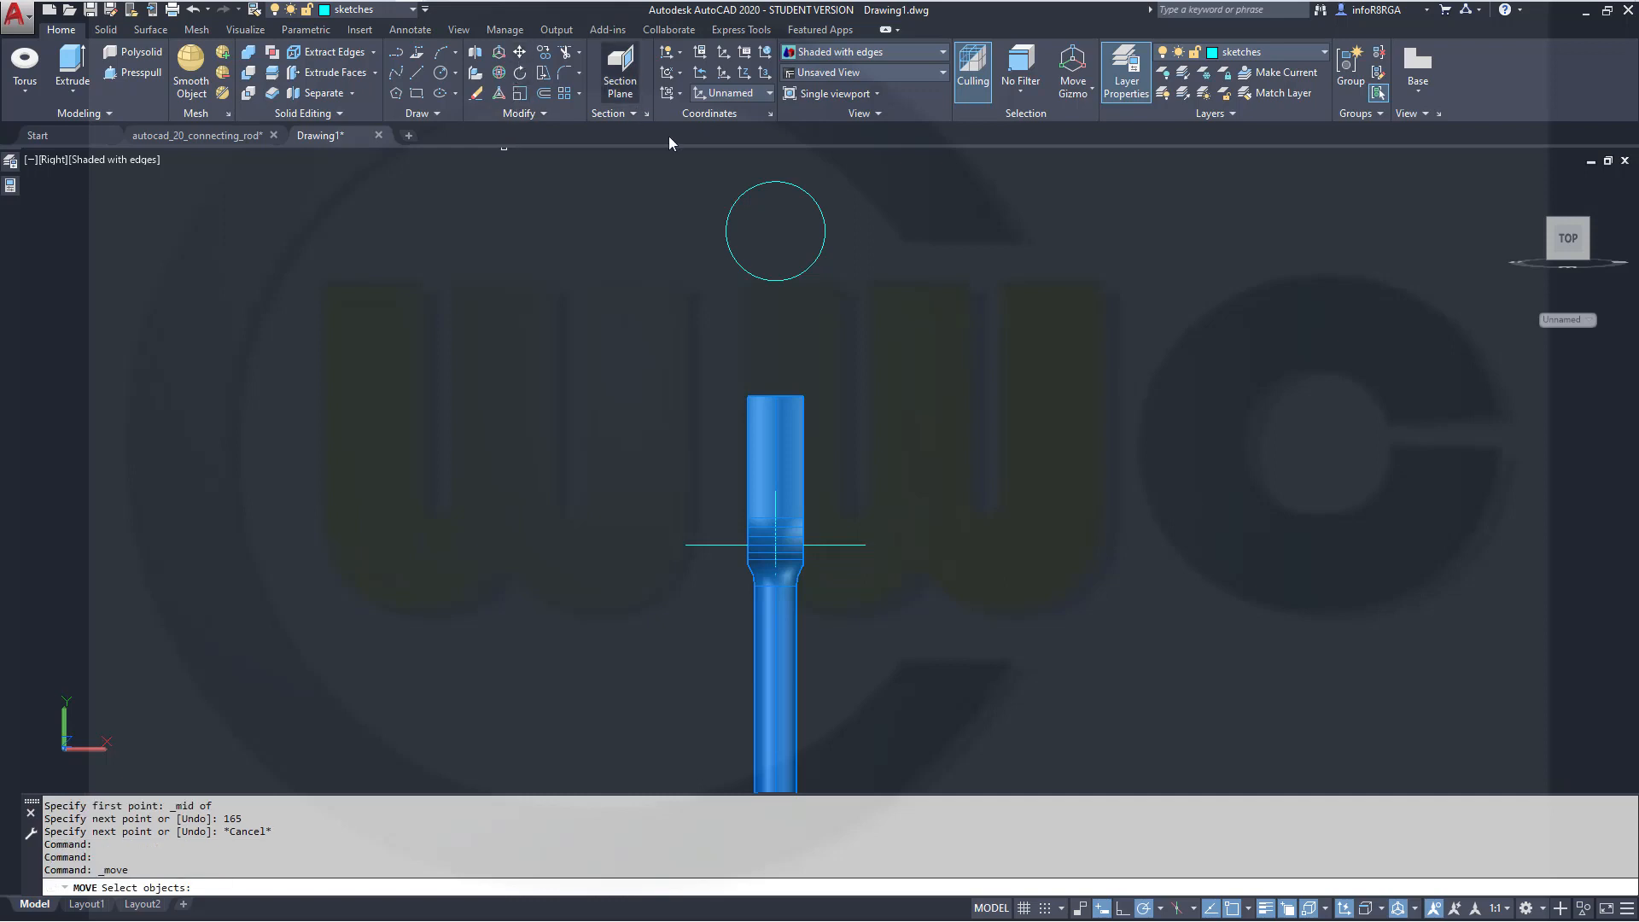
pyautogui.click(766, 180)
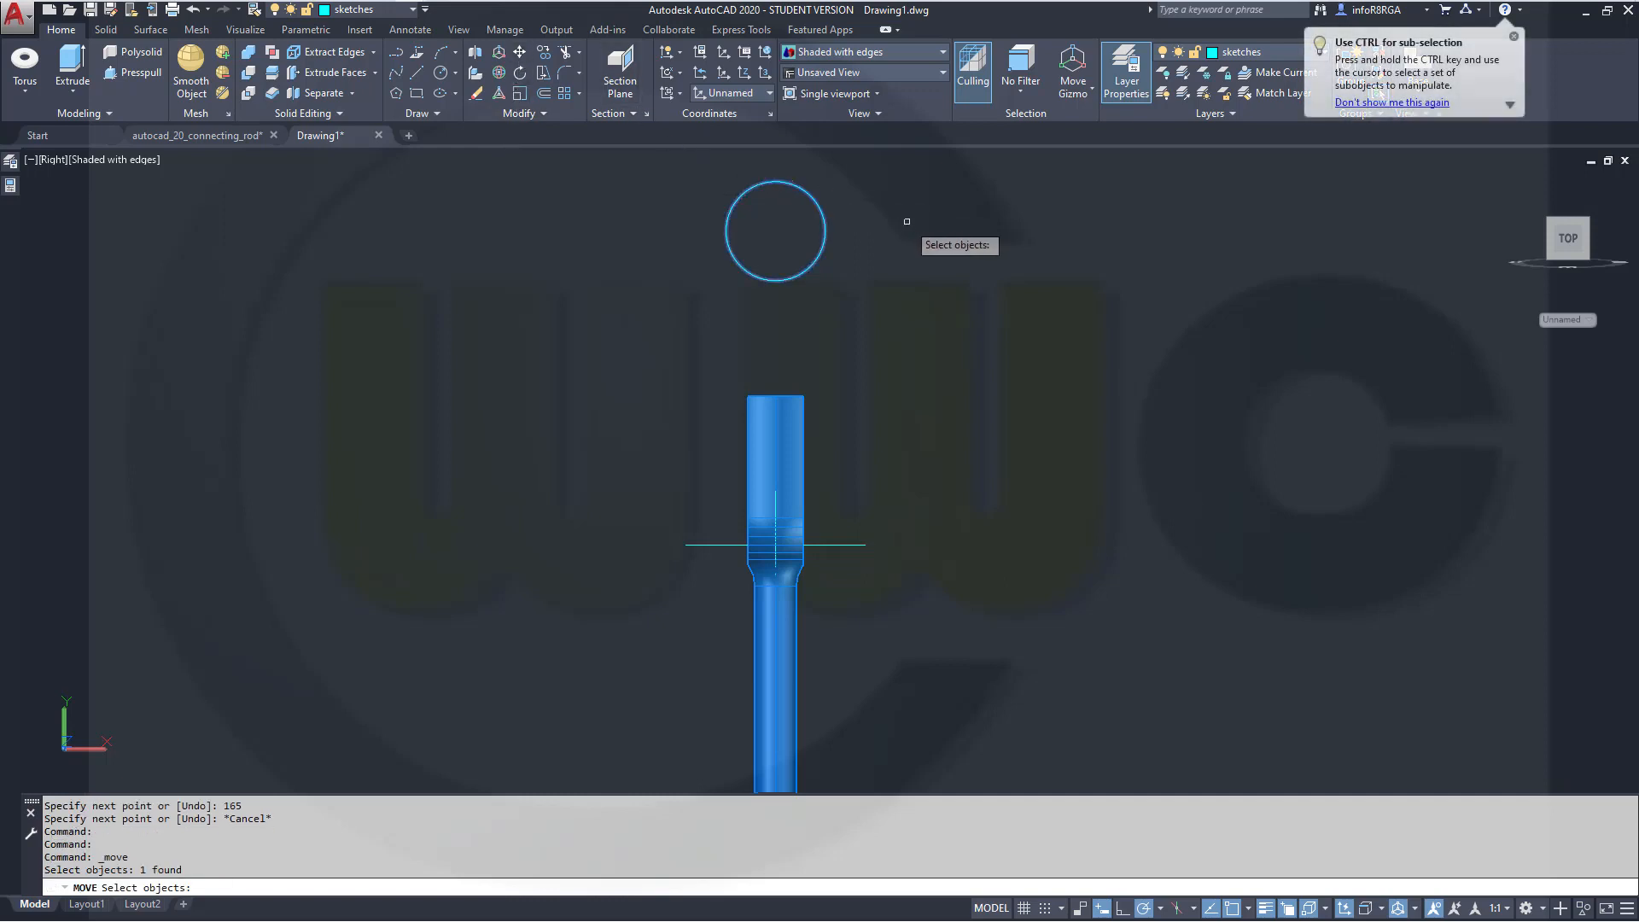
pyautogui.press('Return')
pyautogui.keyDown('shift'); pyautogui.rightClick(907, 221); pyautogui.keyUp('shift')
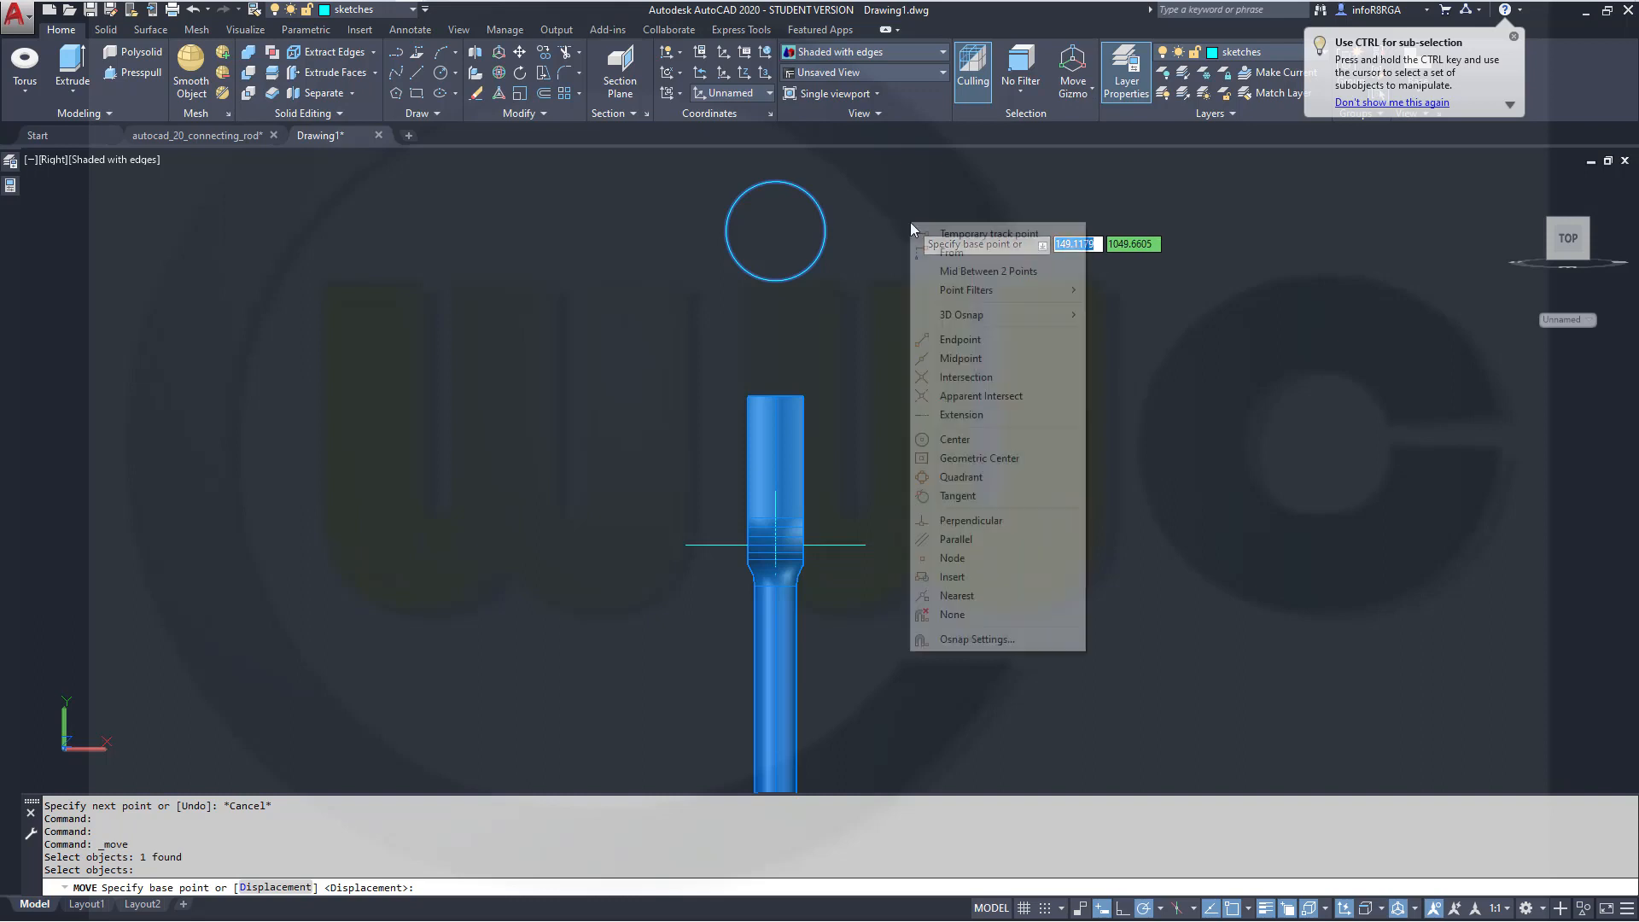
pyautogui.click(963, 477)
pyautogui.click(775, 181)
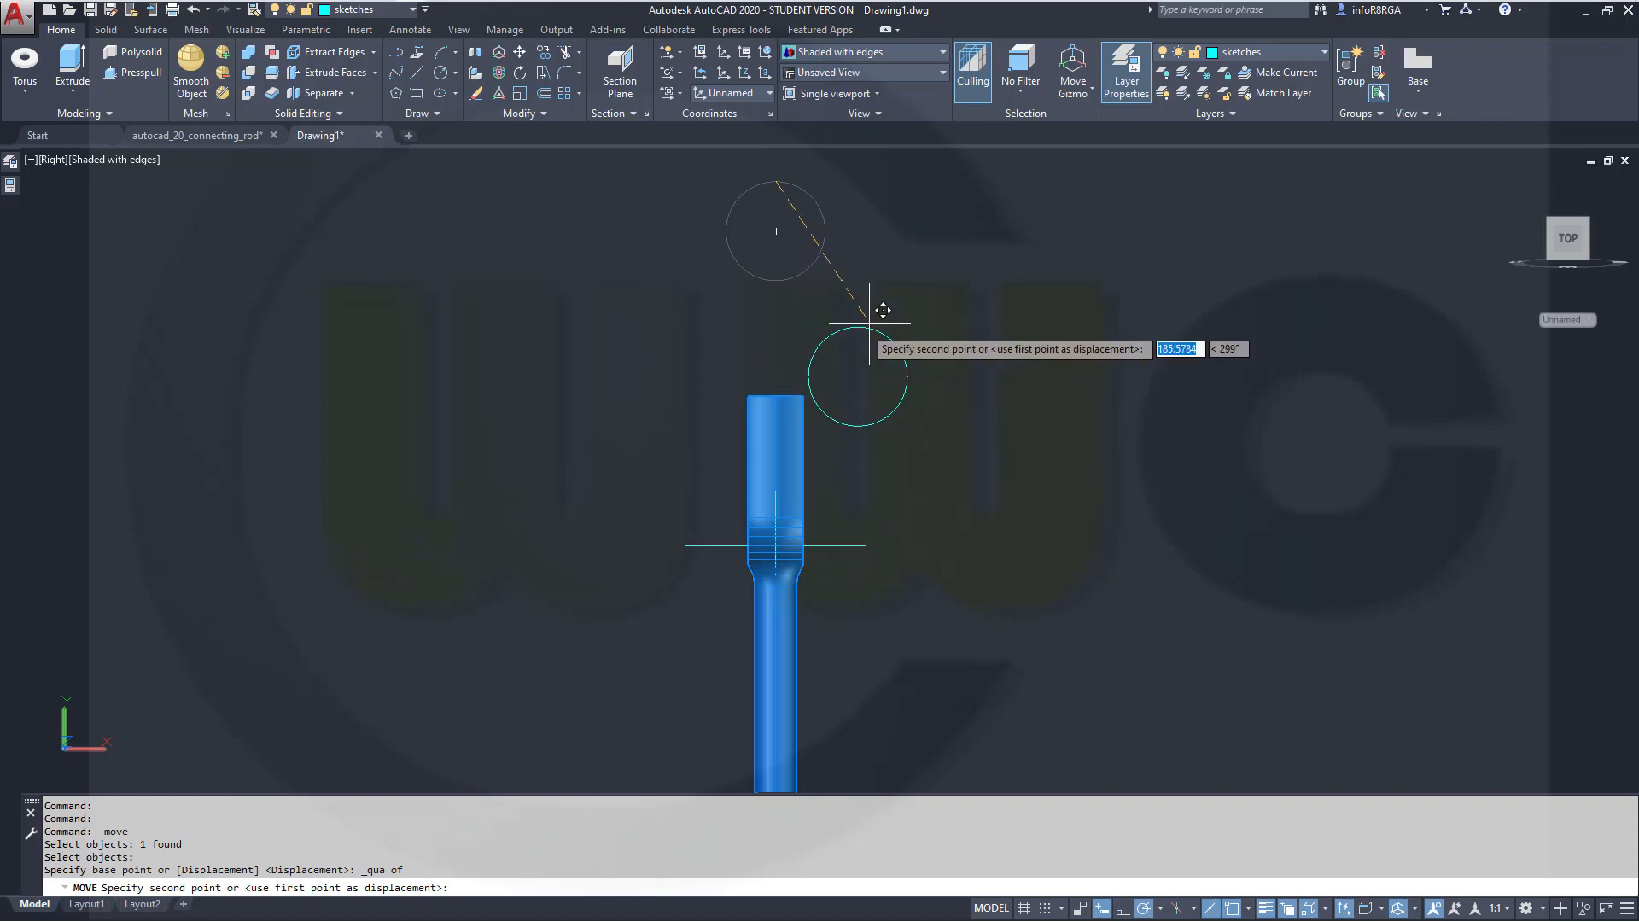
pyautogui.keyDown('shift'); pyautogui.moveTo(853, 366); pyautogui.dragTo(829, 410, button='middle'); pyautogui.keyUp('shift')
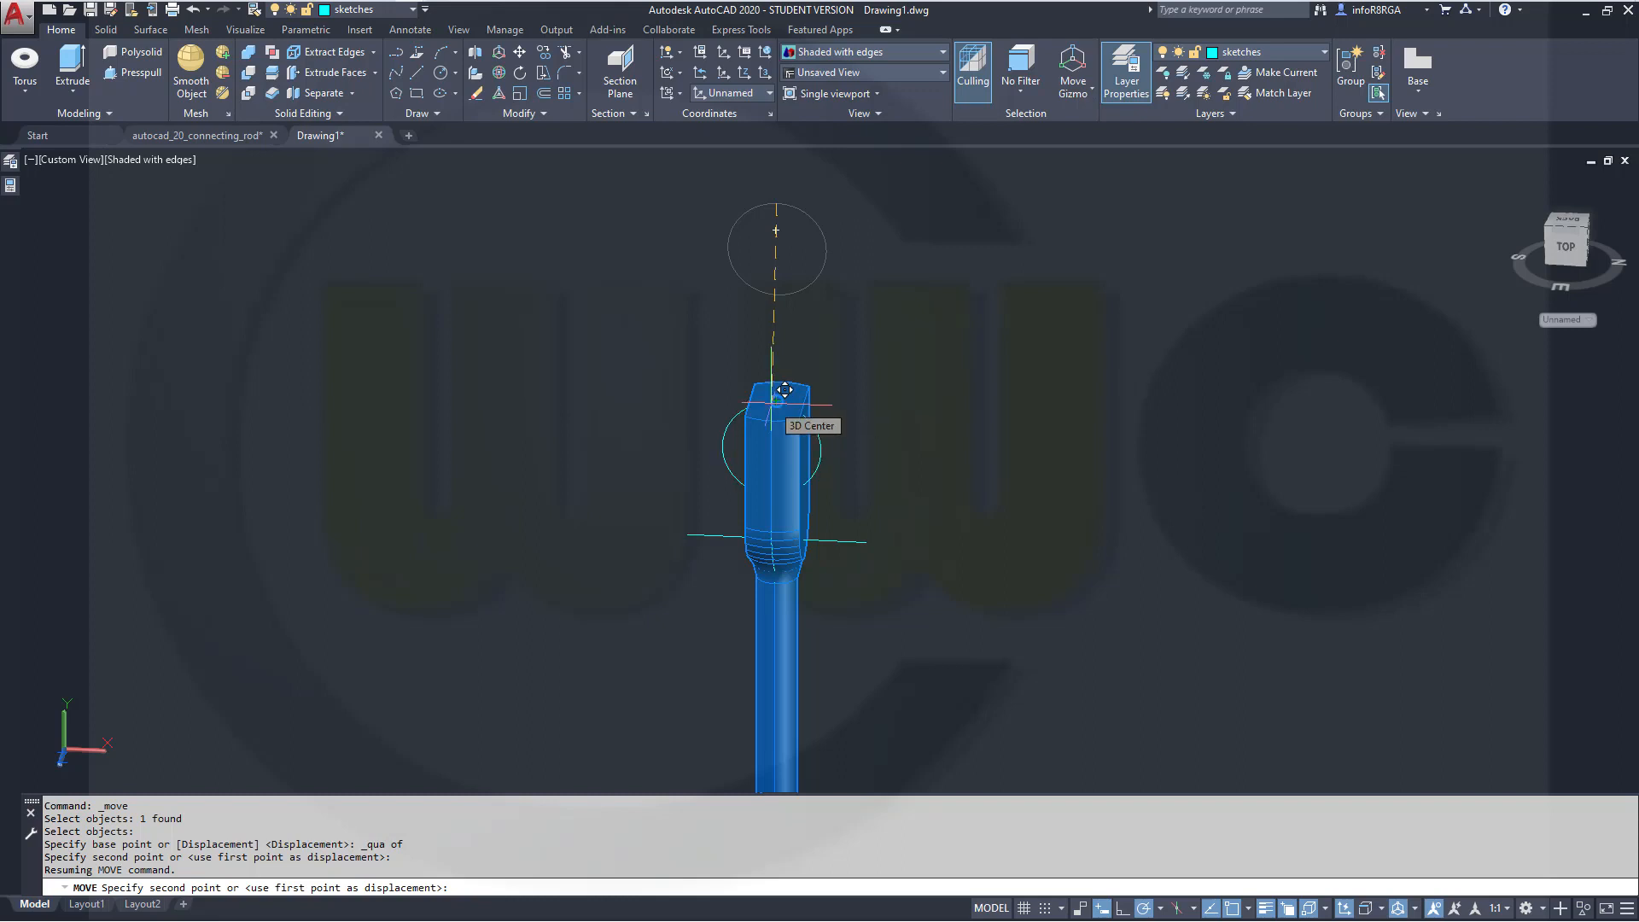
pyautogui.click(784, 390)
pyautogui.keyDown('shift'); pyautogui.moveTo(899, 402); pyautogui.dragTo(914, 337, button='middle'); pyautogui.keyUp('shift')
pyautogui.scroll(10, 749, 383)
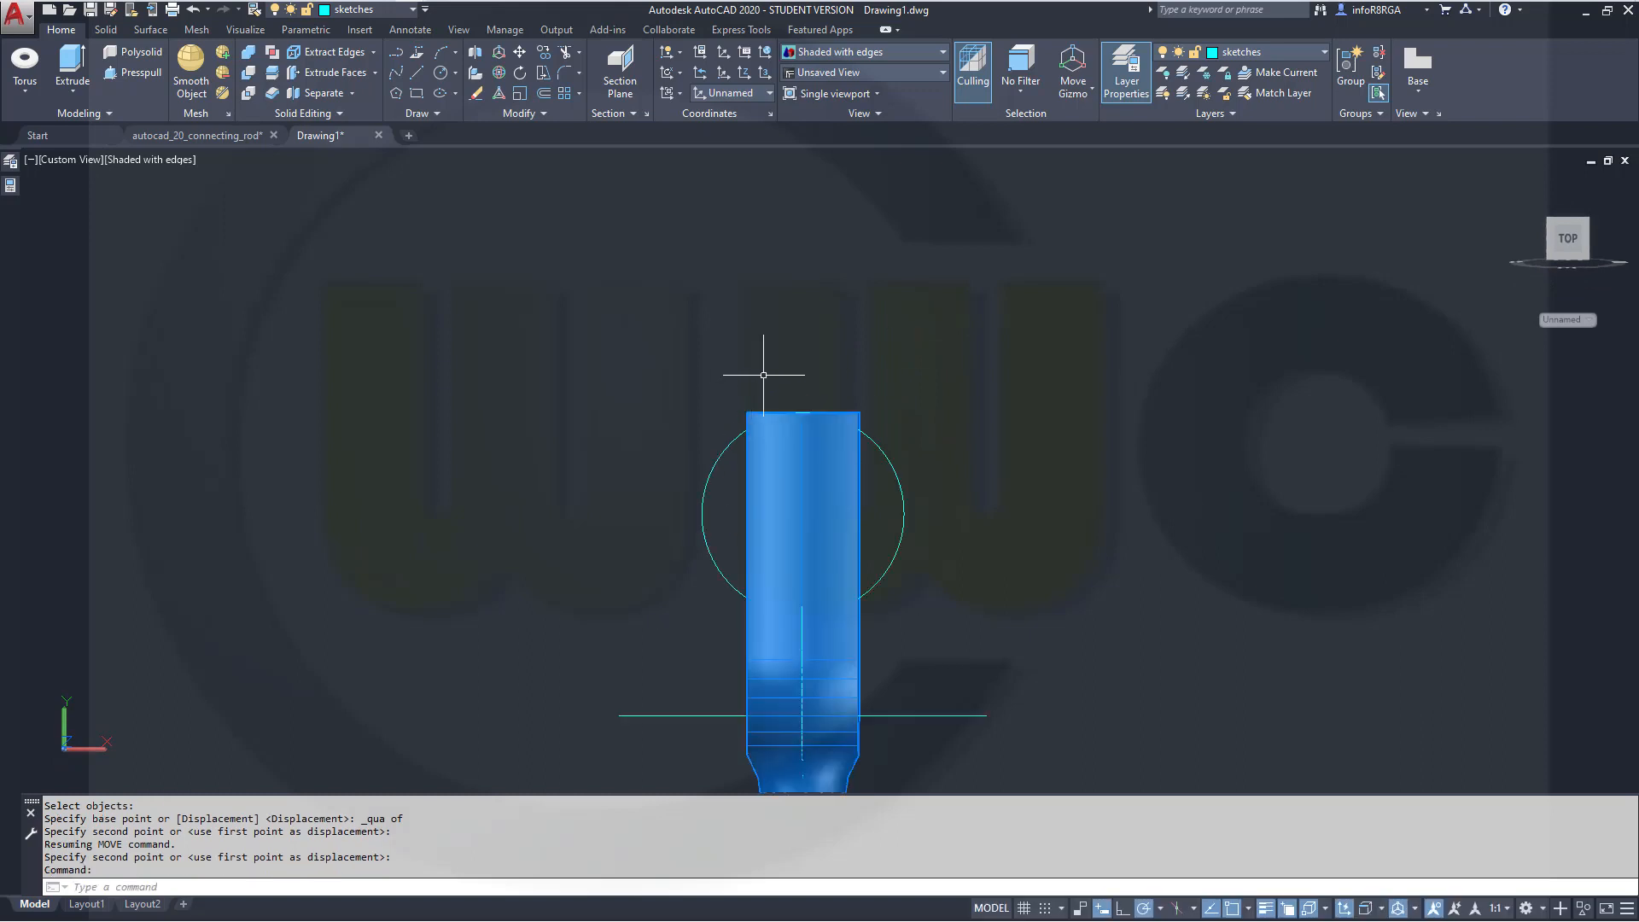
pyautogui.scroll(-5, 820, 382)
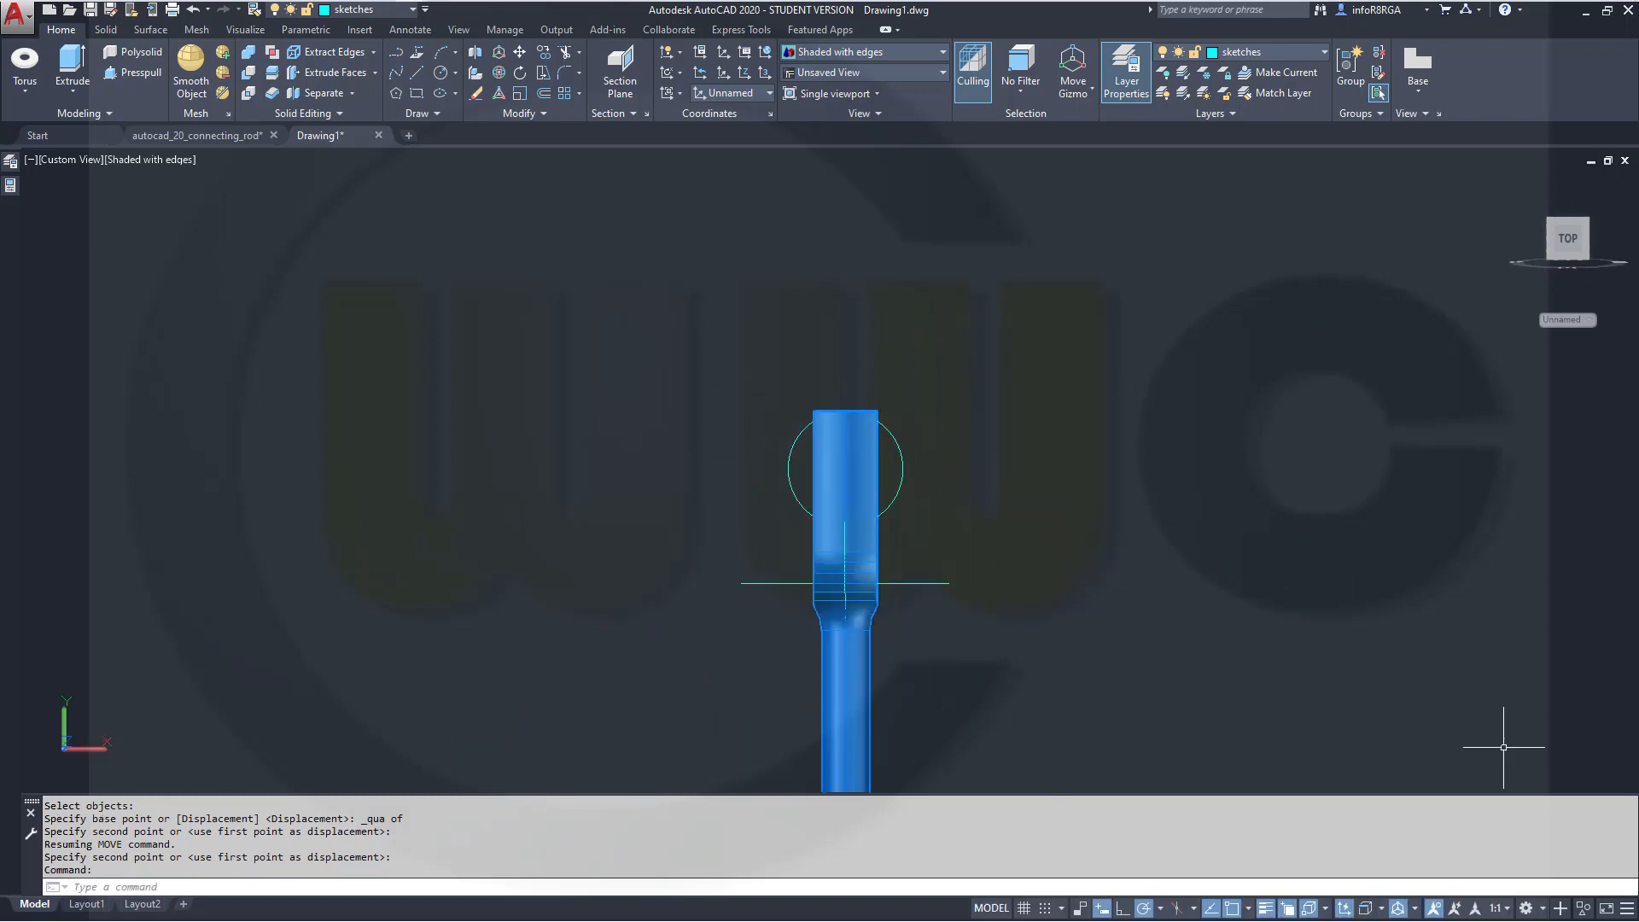
# Hide the rod solid so only the sketch lines and circle remain
pyautogui.click(1584, 909)
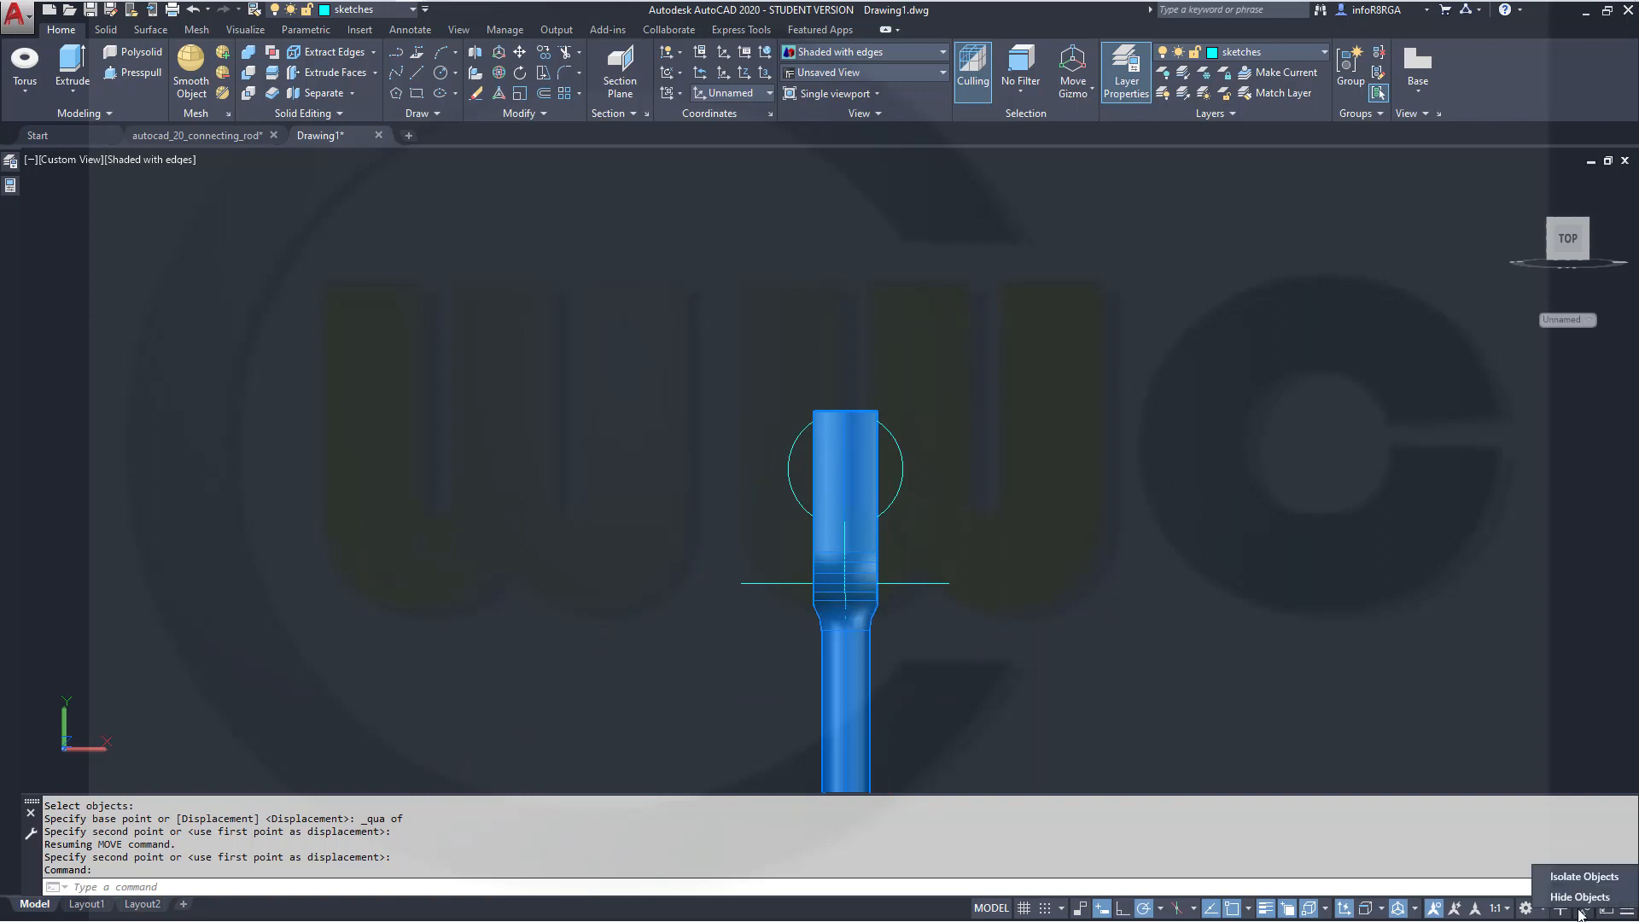
pyautogui.click(1580, 898)
pyautogui.click(862, 676)
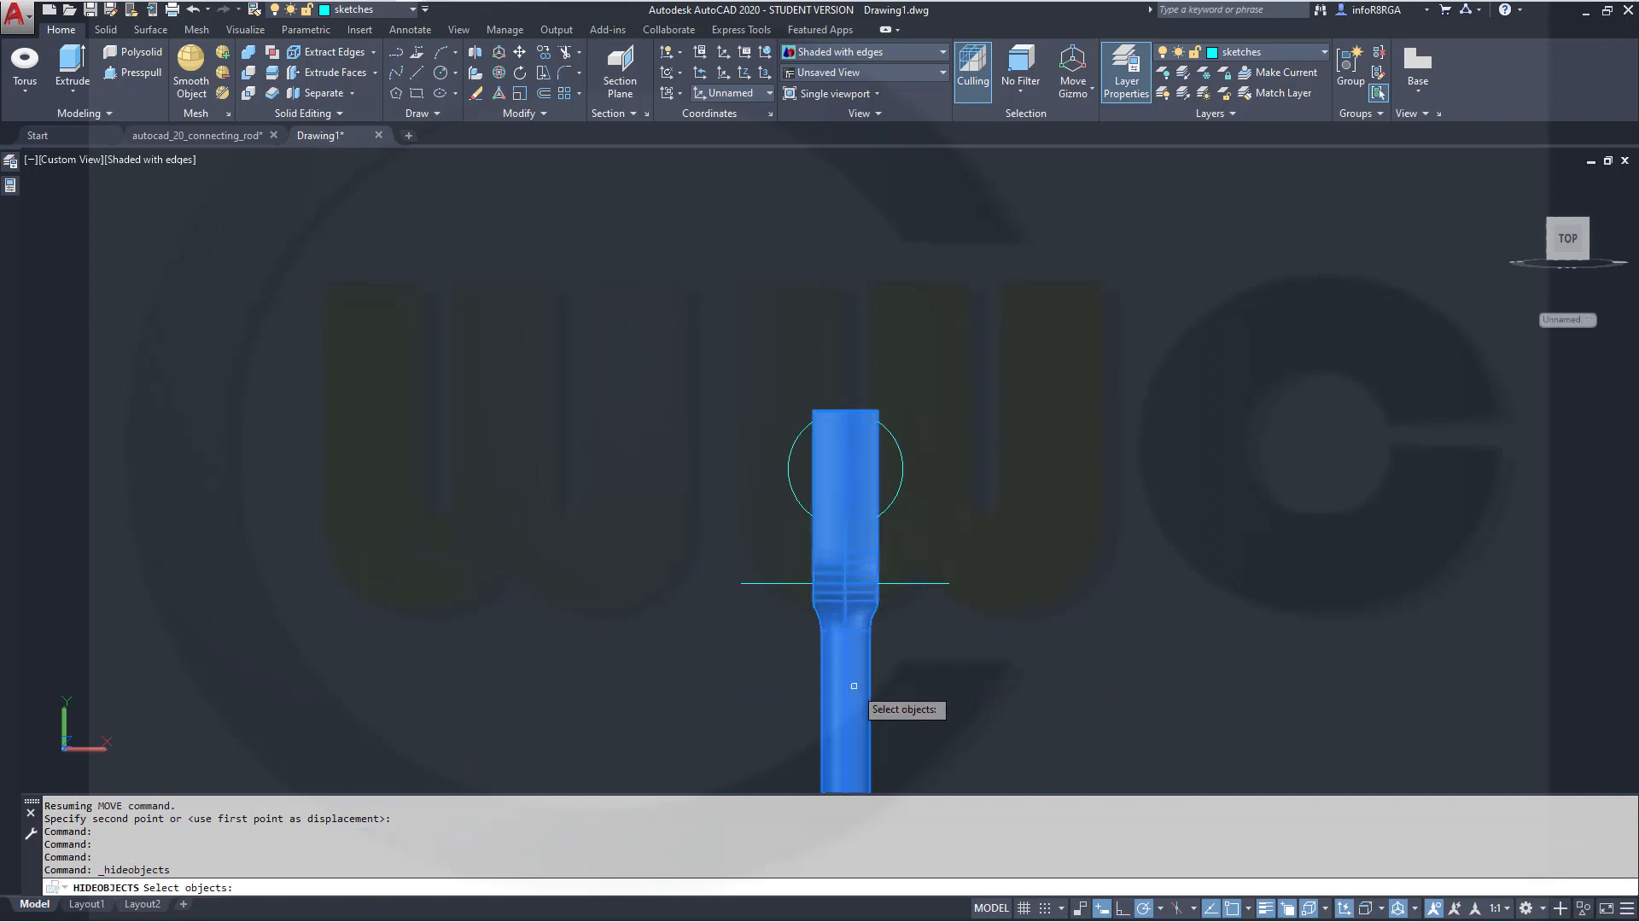
pyautogui.press('Return')
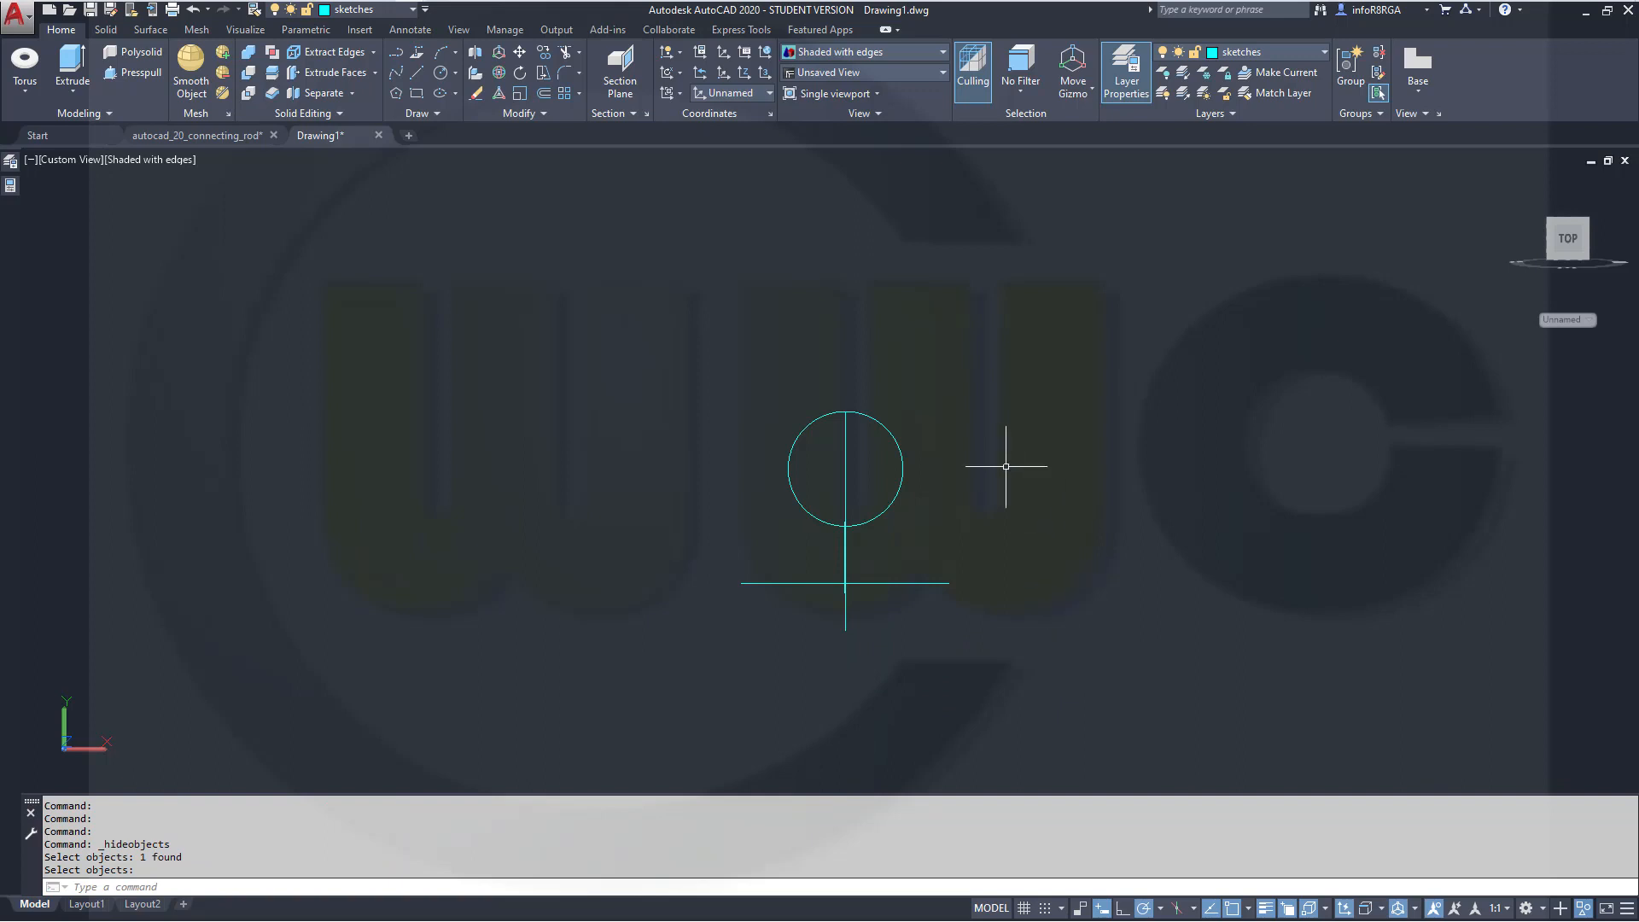
# Draw a horizontal line about 200 long through the circle's centre
pyautogui.click(417, 74)
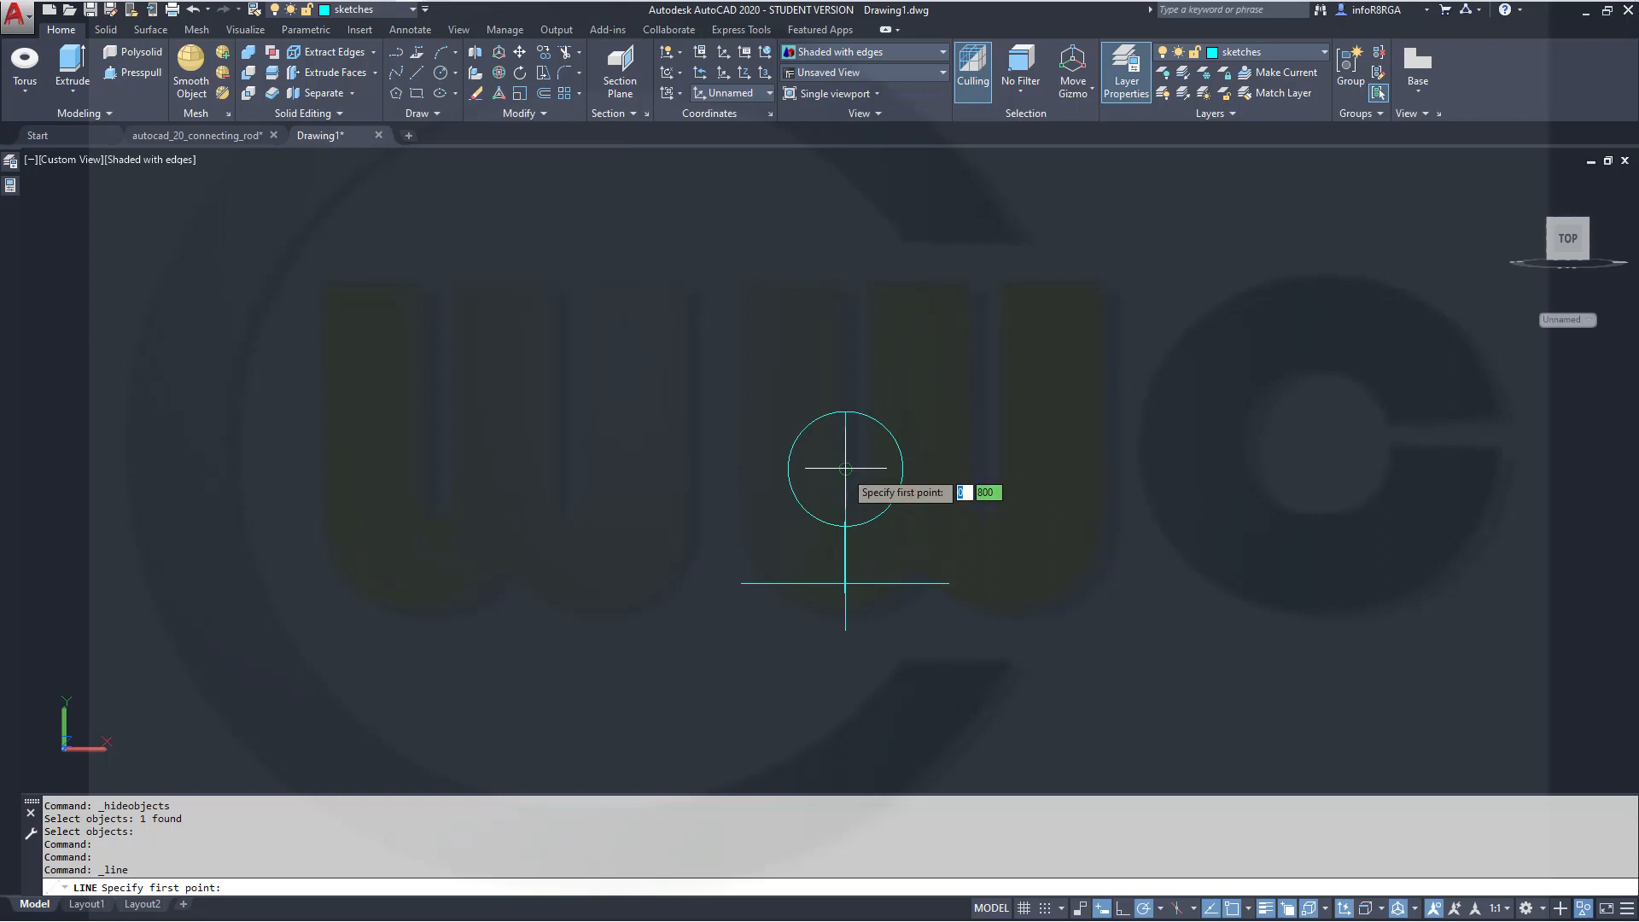
pyautogui.click(748, 468)
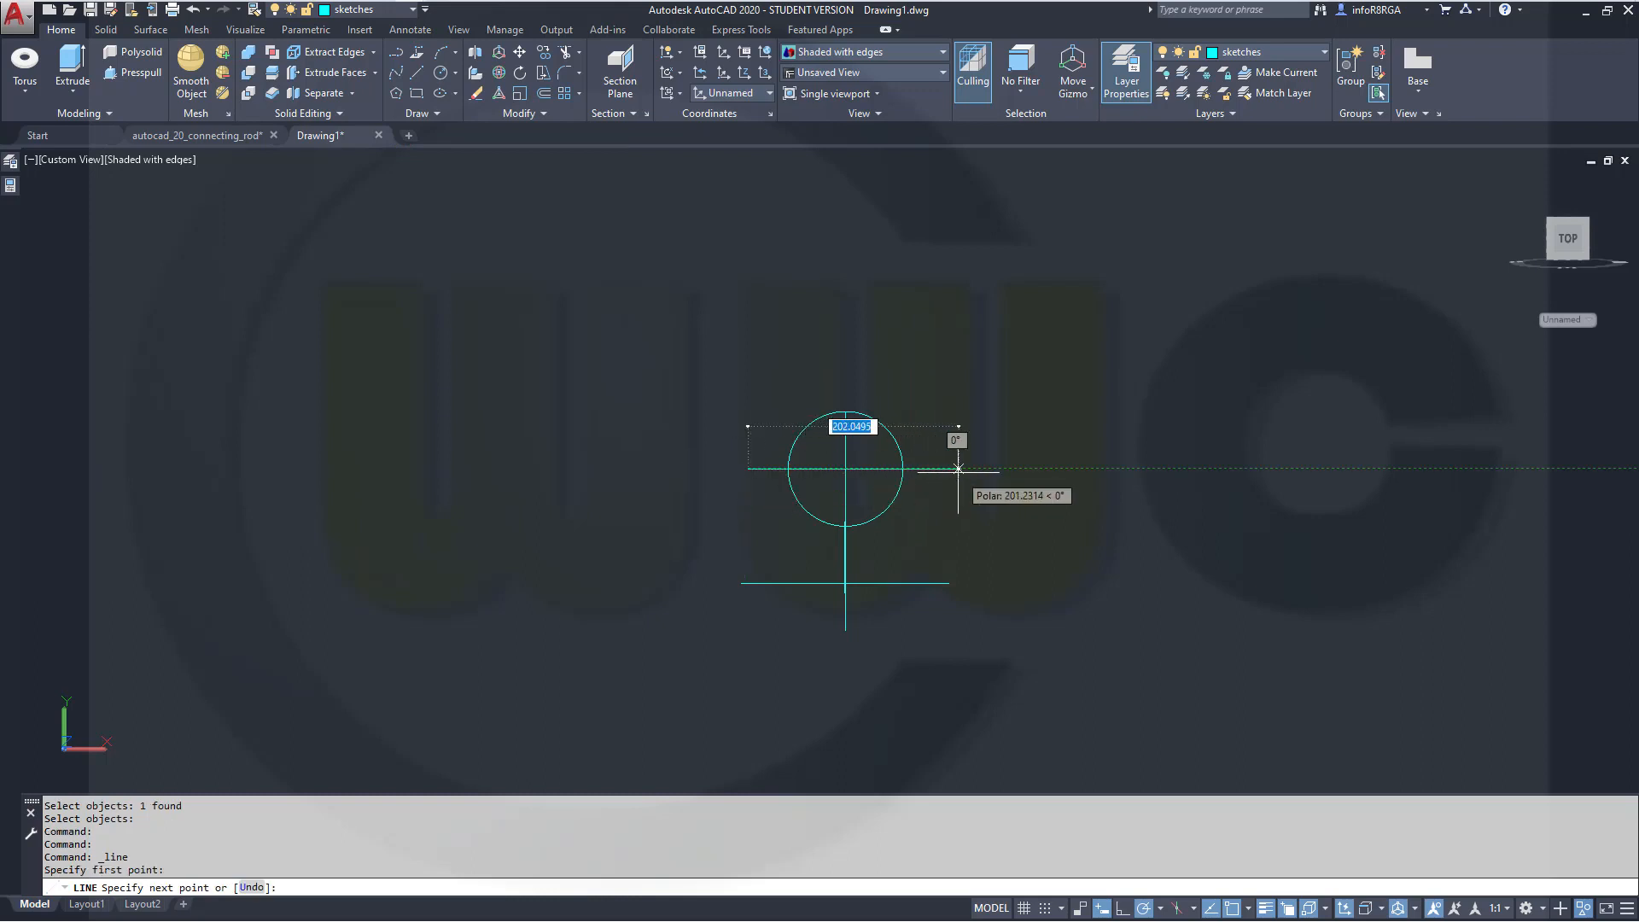
pyautogui.click(956, 468)
pyautogui.press('Escape')
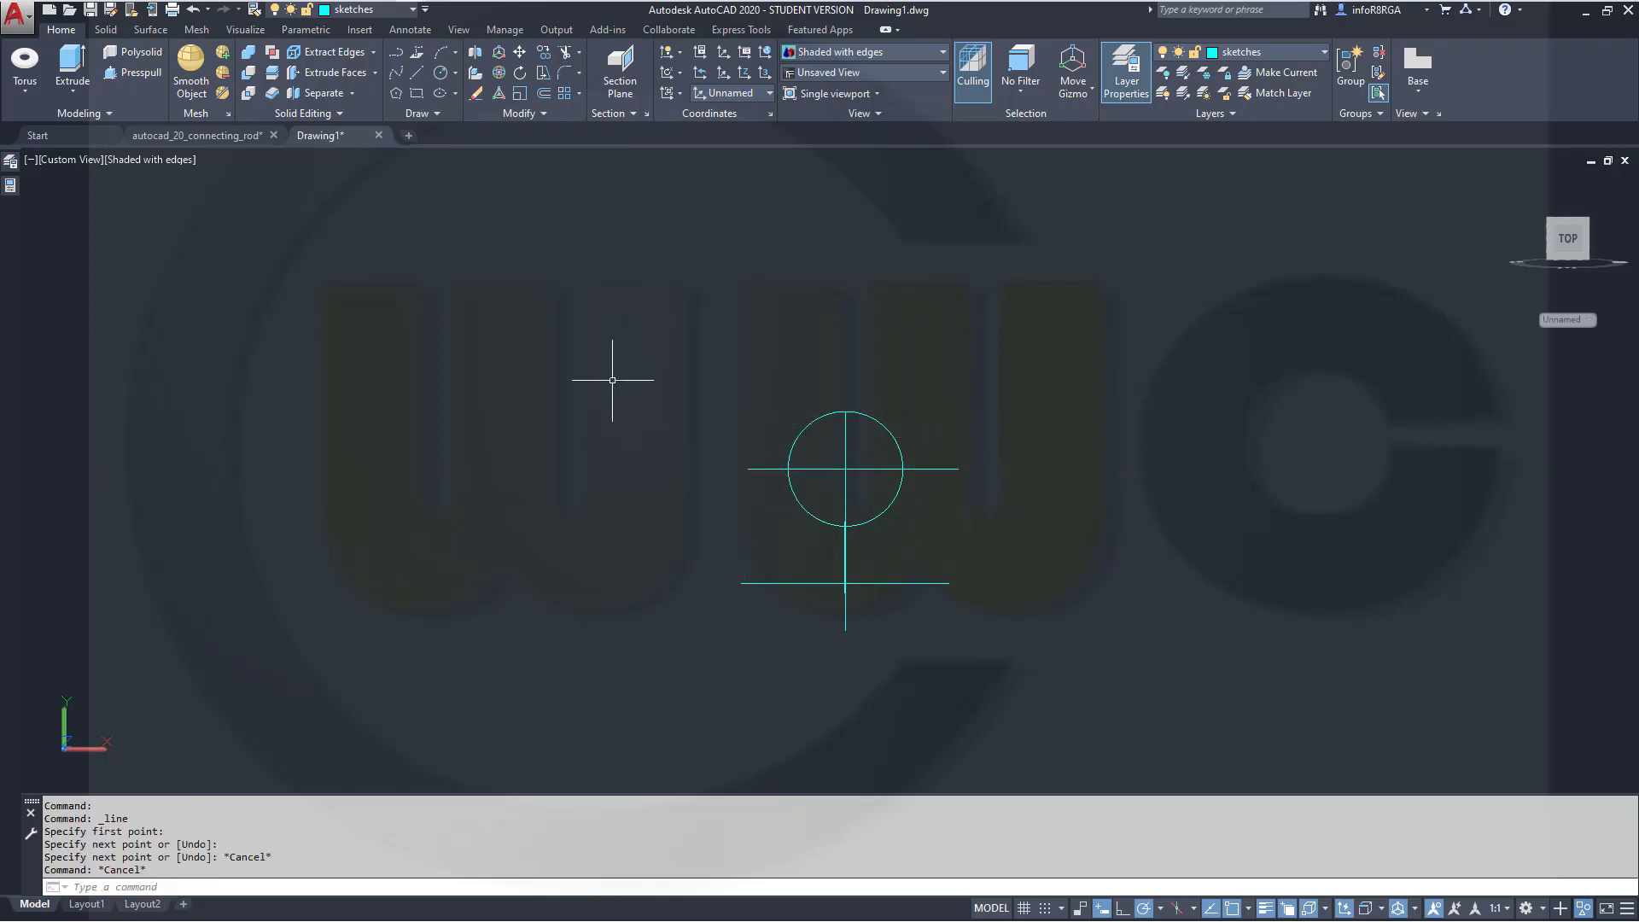
# Trim the circle's lower half and the horizontal line's segment inside the circle
pyautogui.click(561, 57)
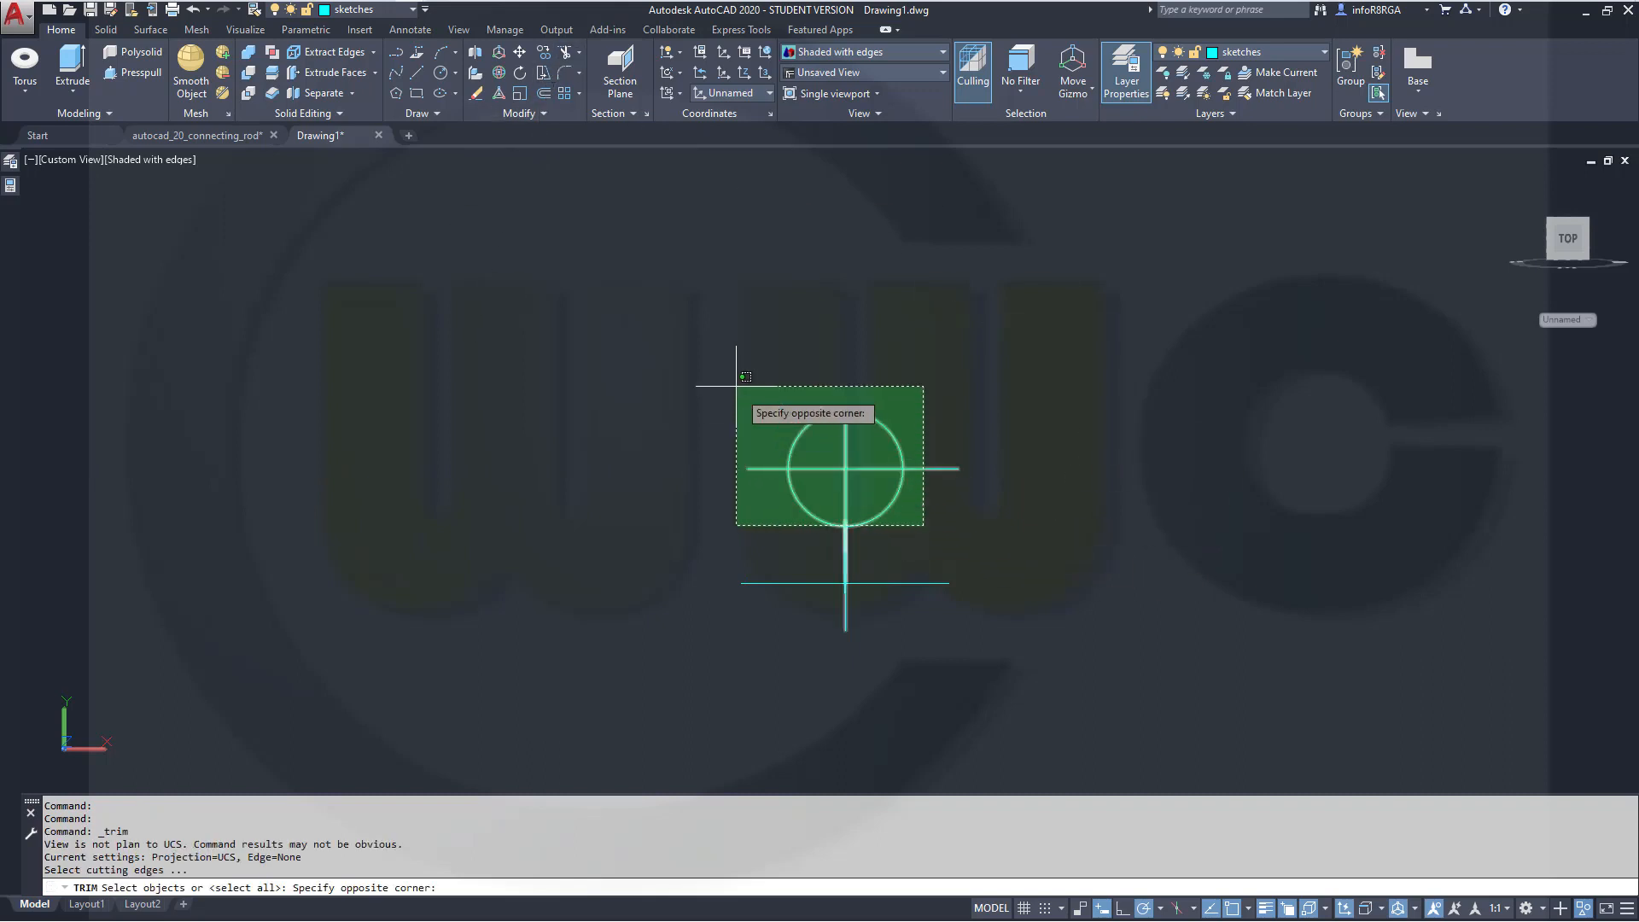
pyautogui.click(809, 492)
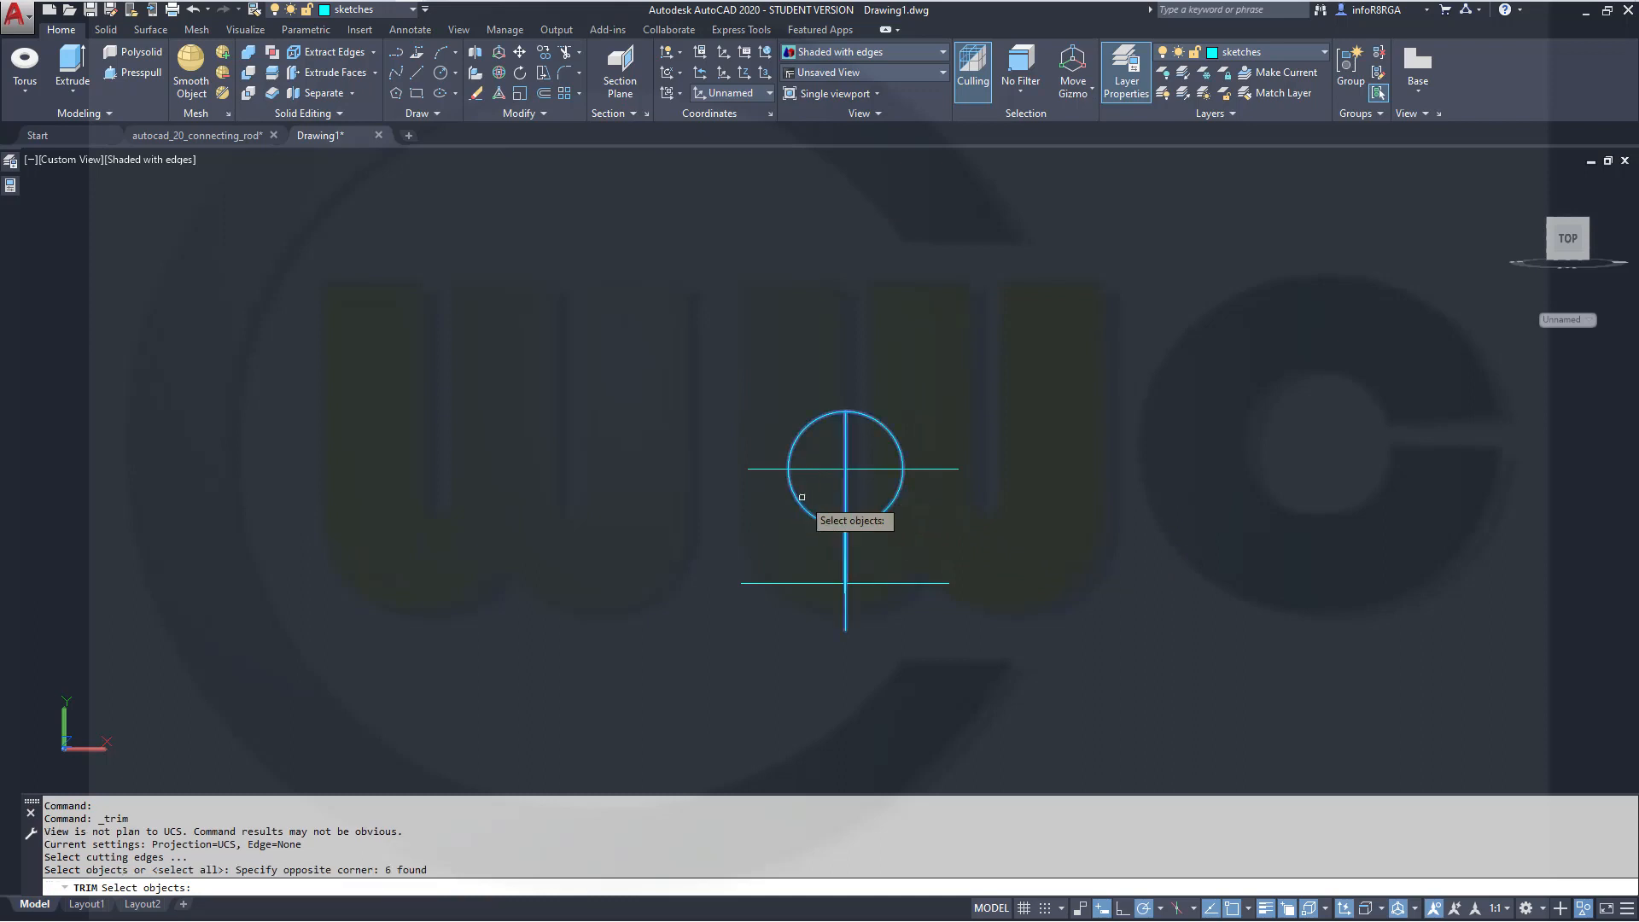
pyautogui.click(759, 468)
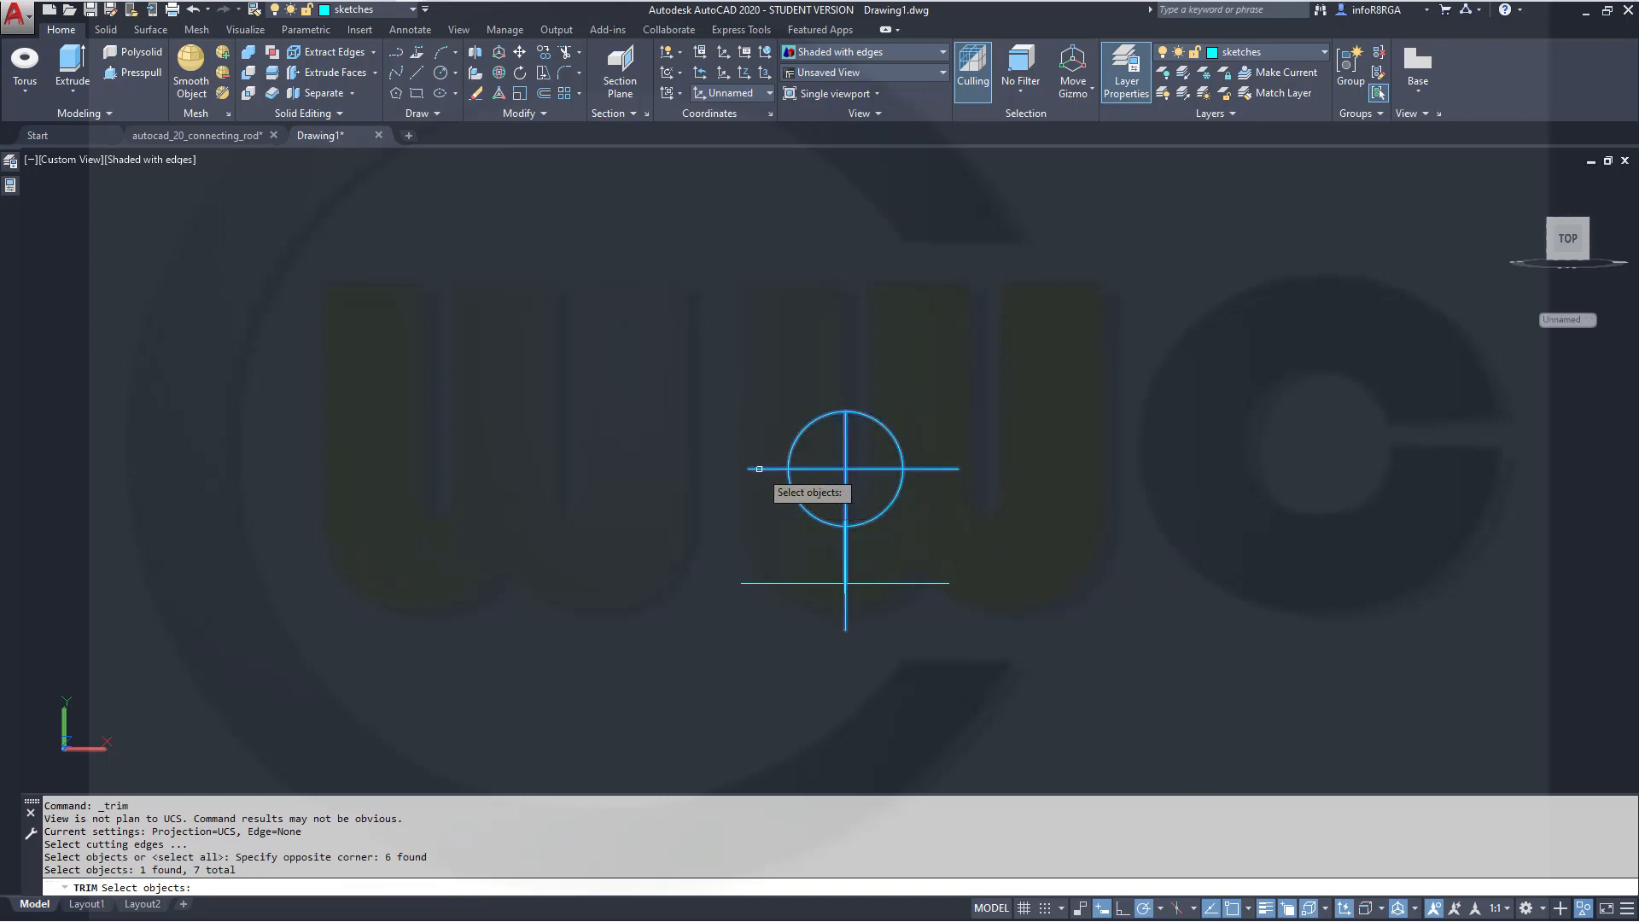
pyautogui.click(847, 494)
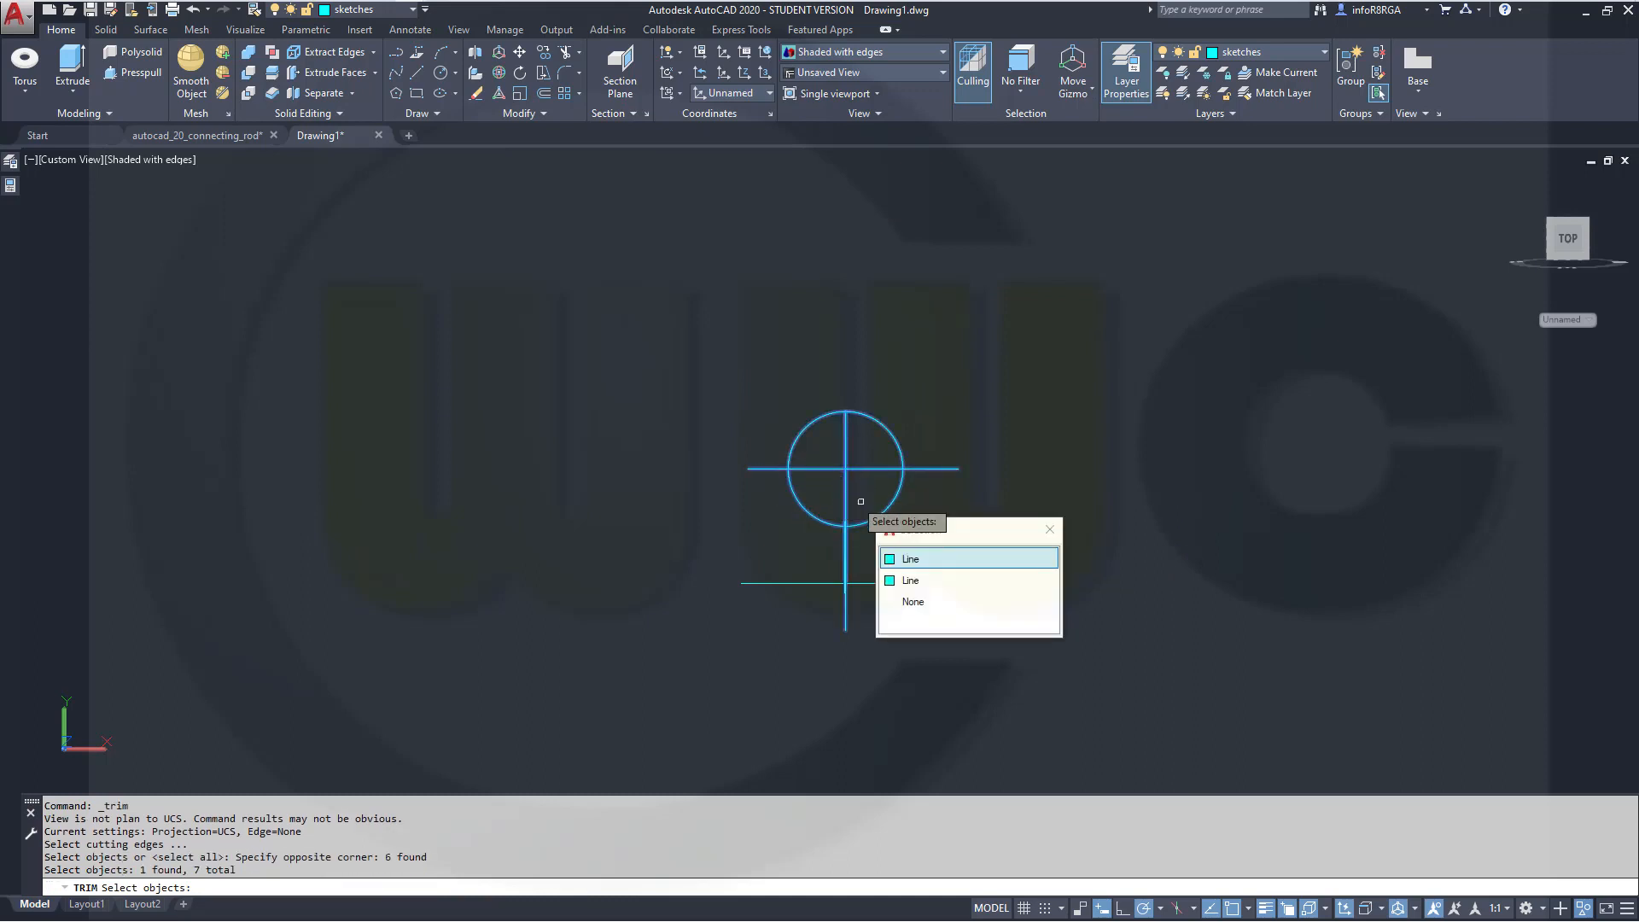
pyautogui.click(939, 560)
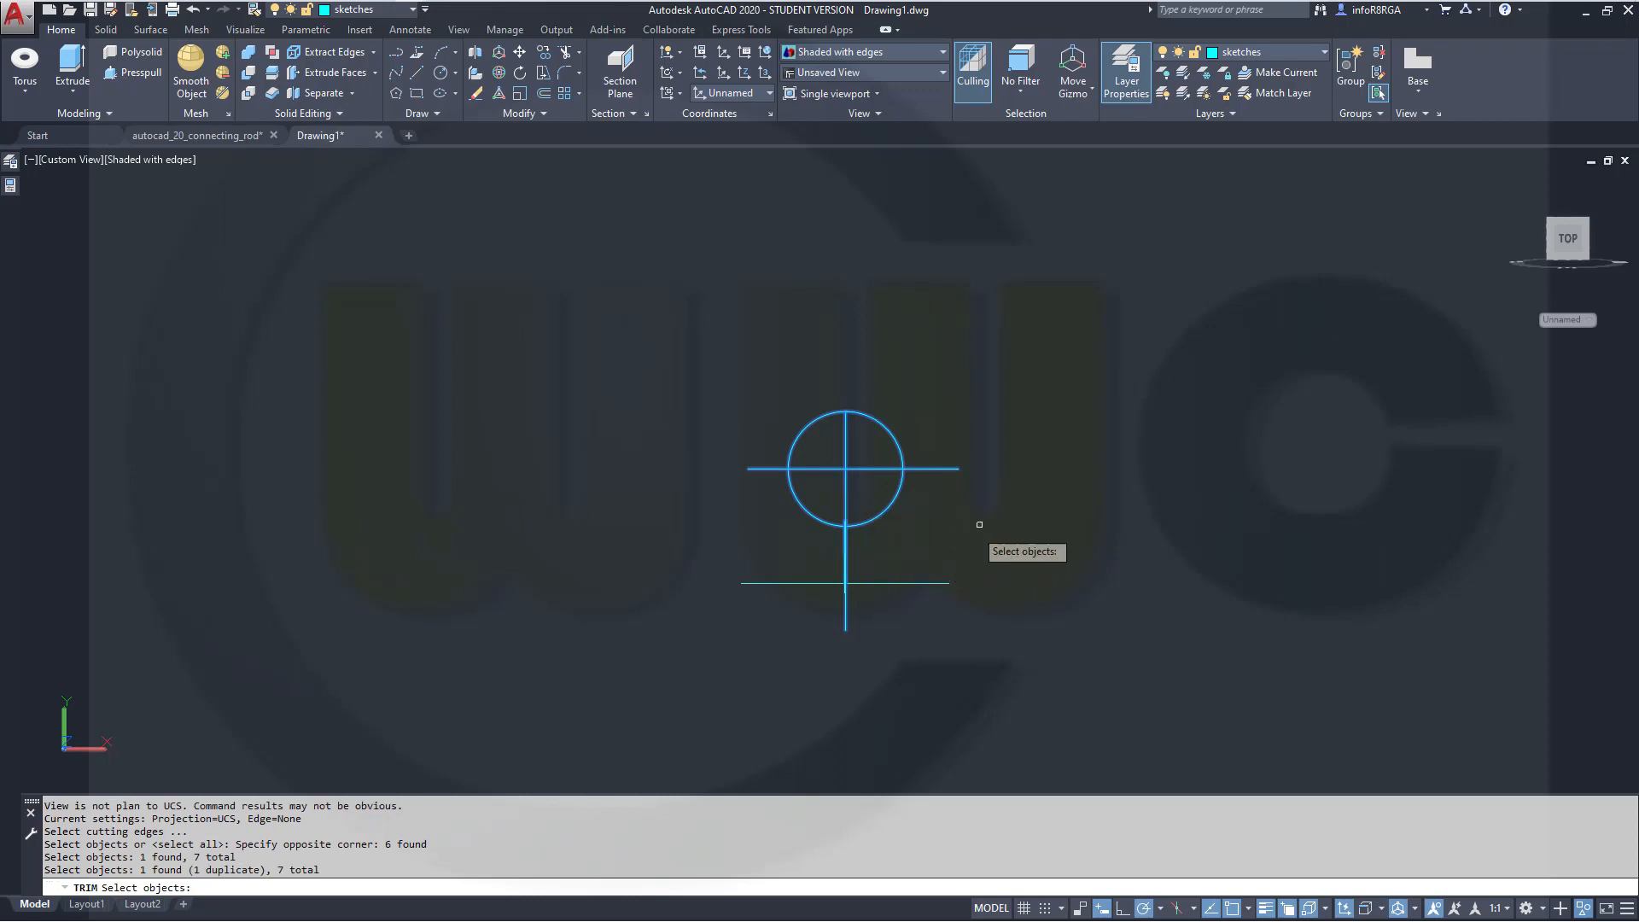
pyautogui.press('Return')
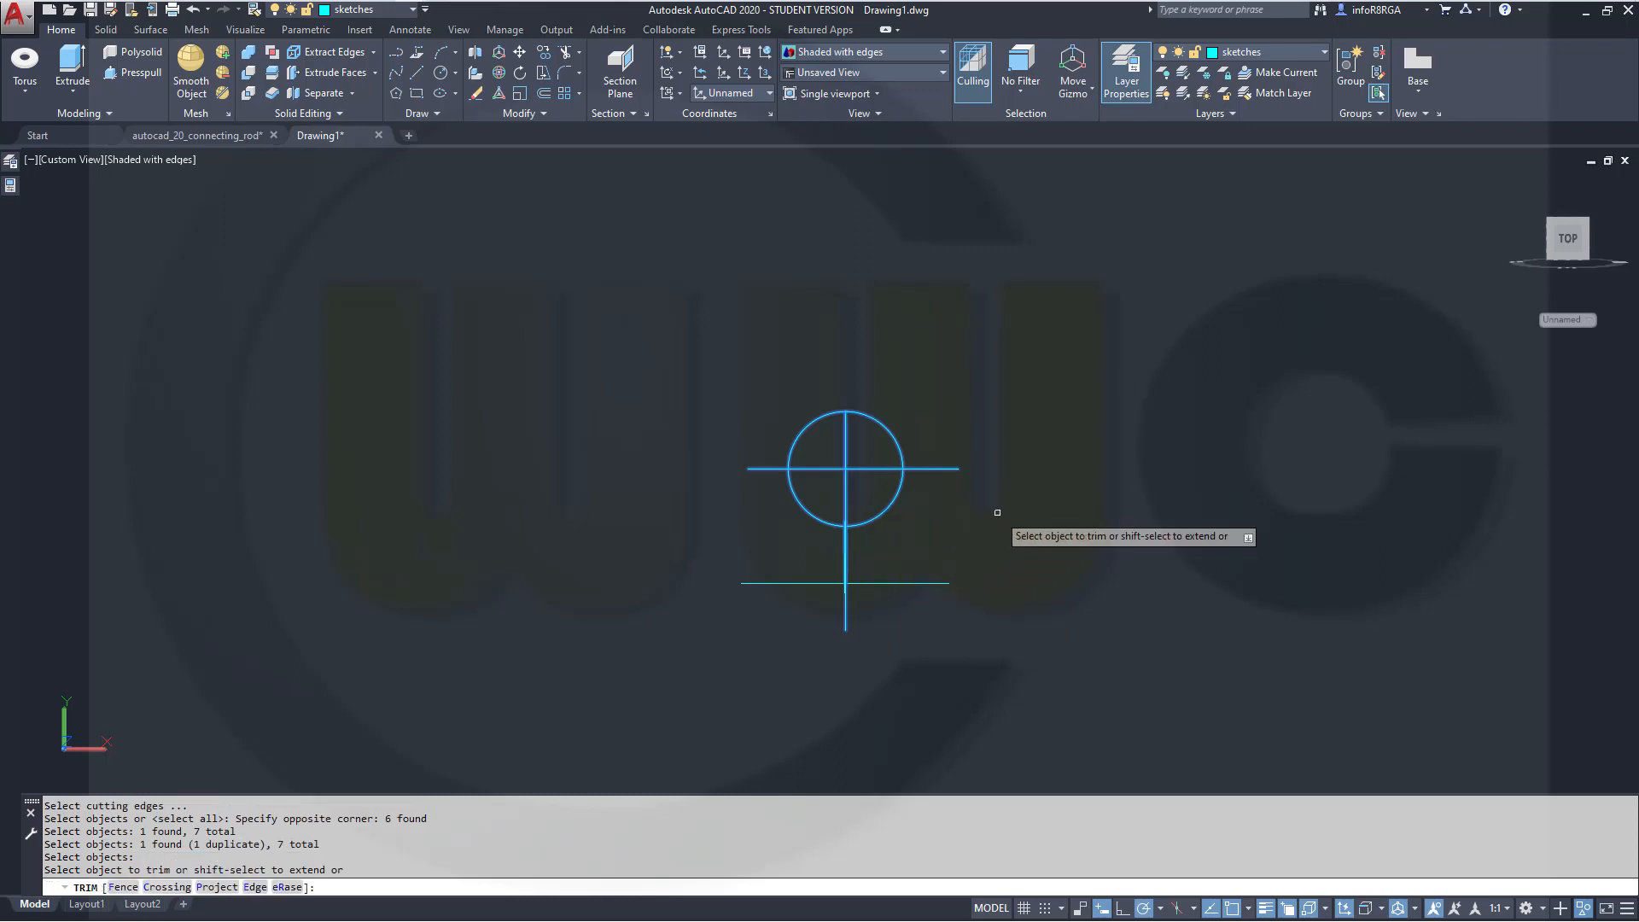
pyautogui.click(873, 468)
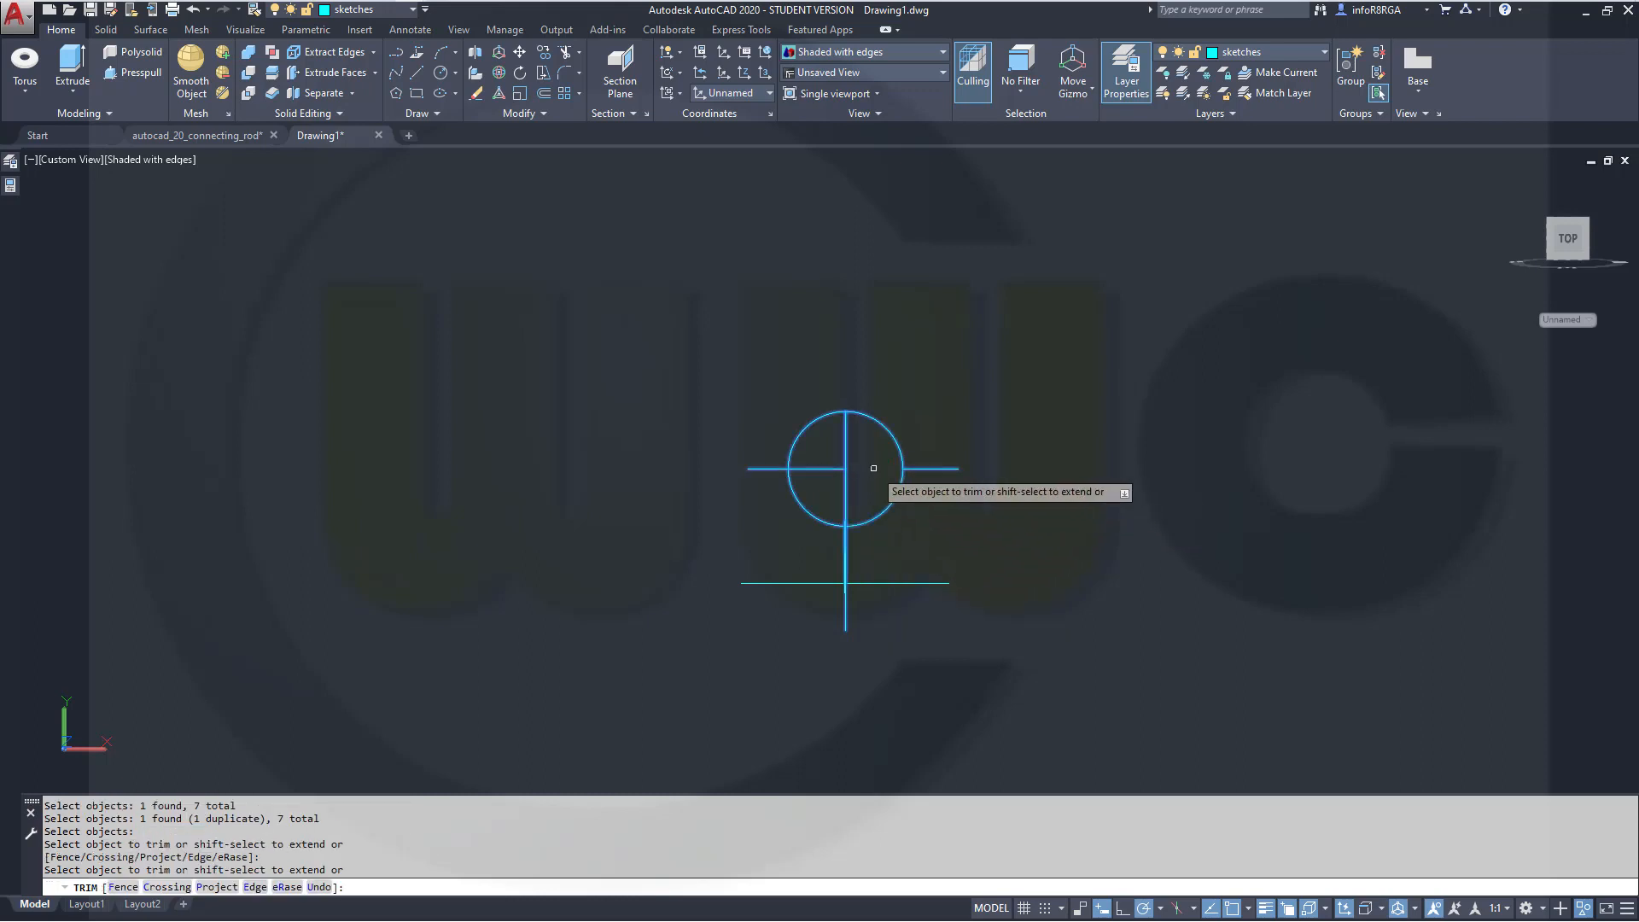
pyautogui.click(820, 469)
pyautogui.click(793, 494)
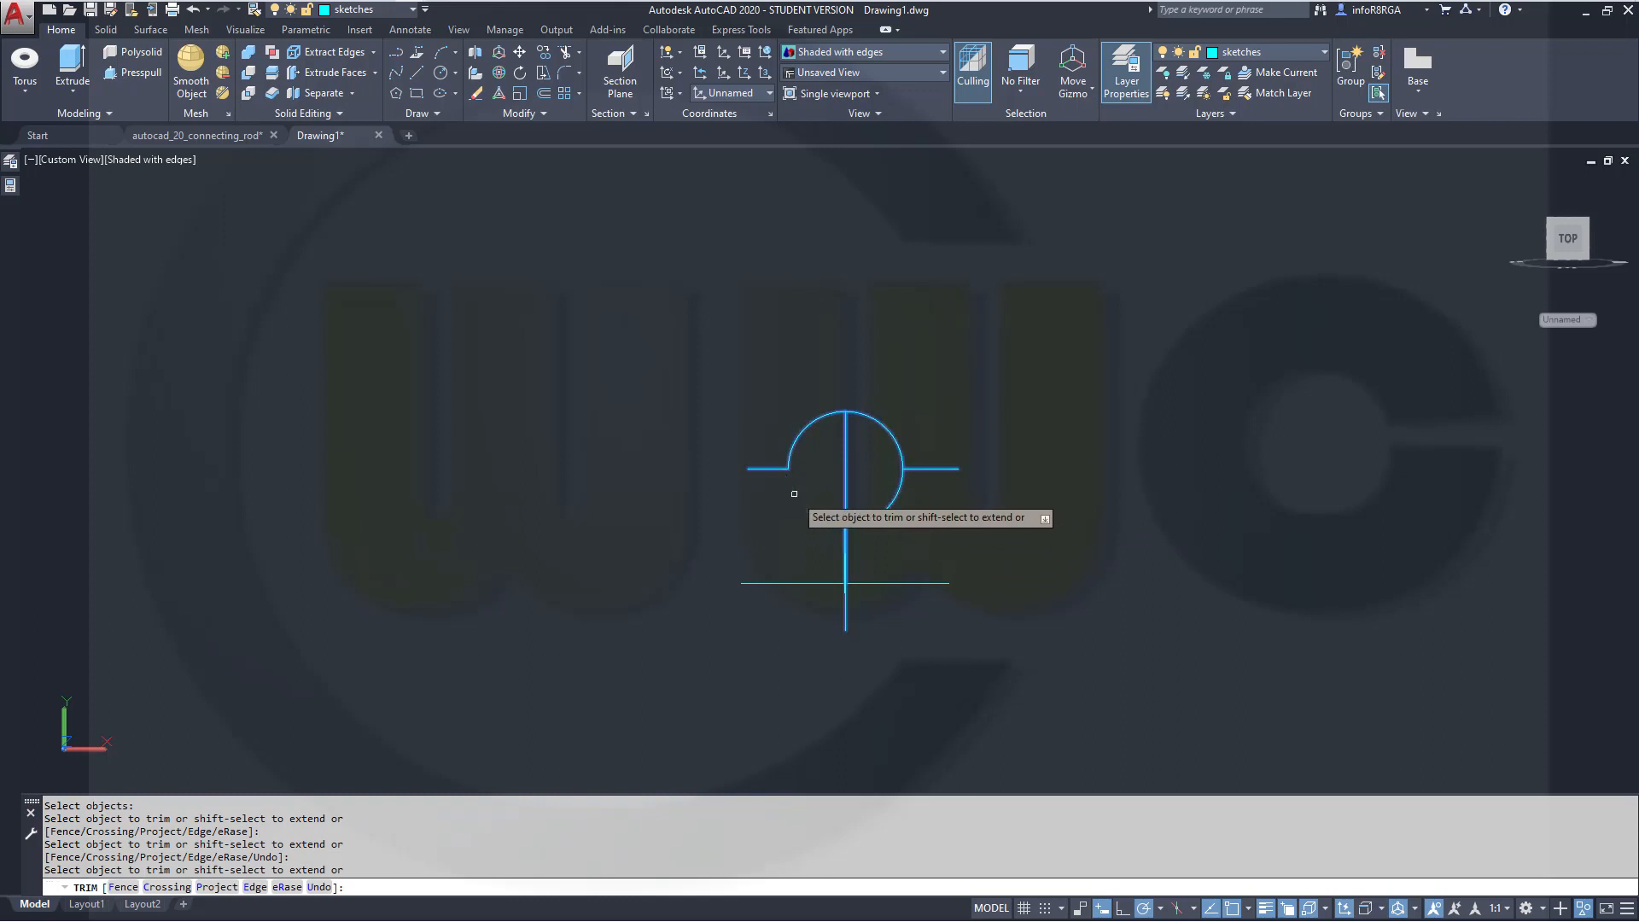
pyautogui.click(894, 498)
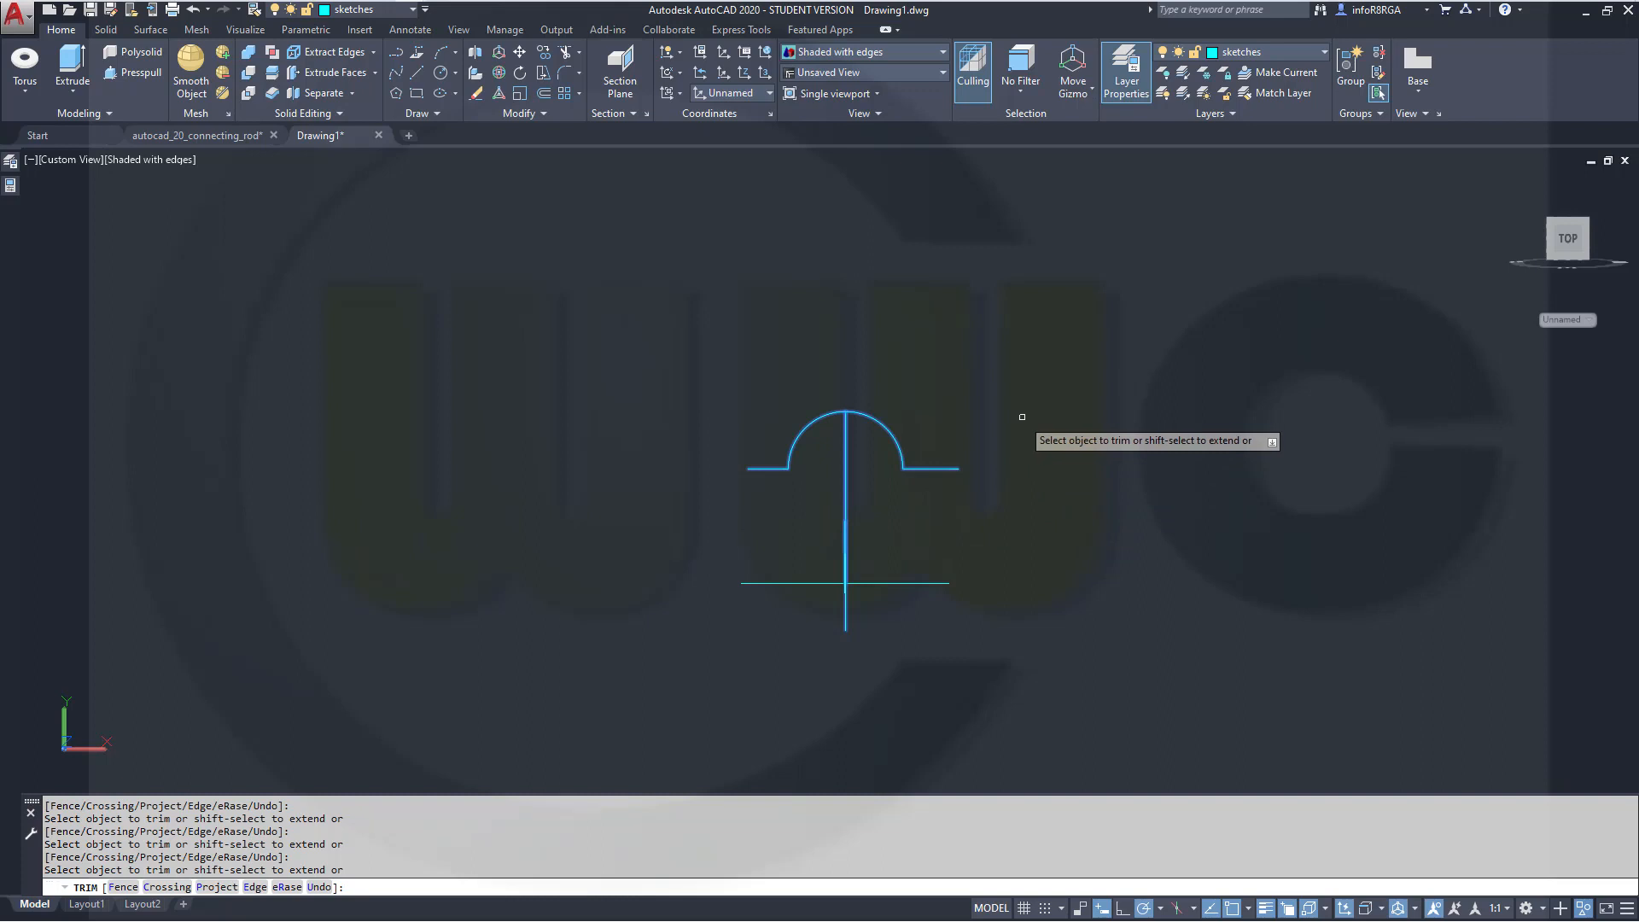
# Erase the horizontal line's outer stubs and the vertical line segment inside the arc
pyautogui.rightClick(1022, 417)
pyautogui.click(1067, 544)
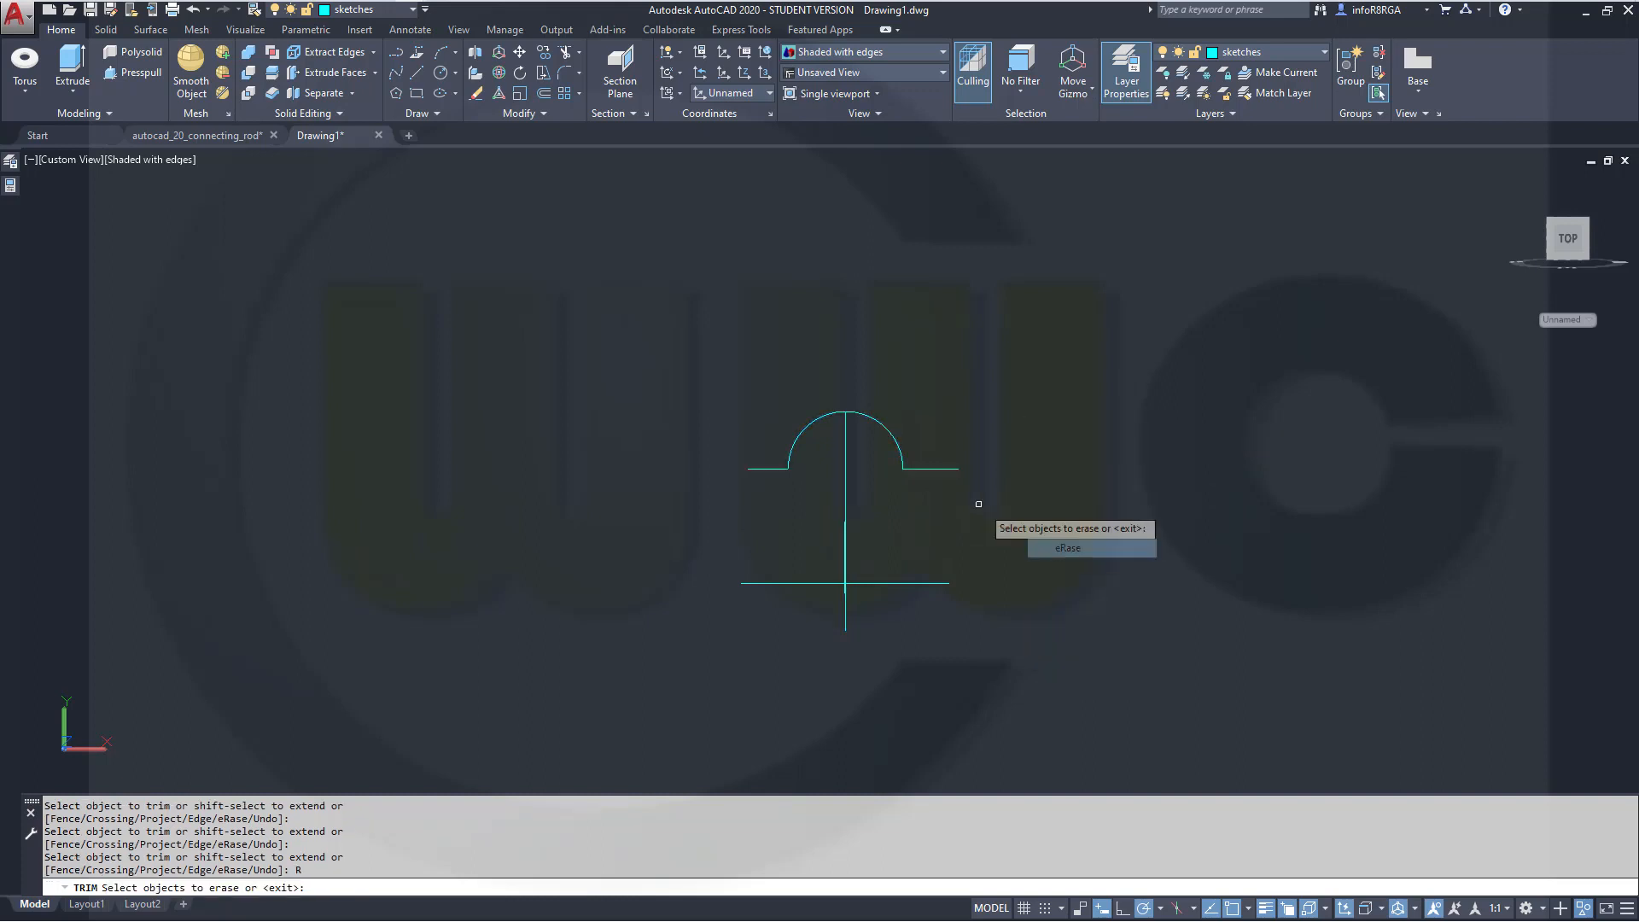
pyautogui.click(943, 468)
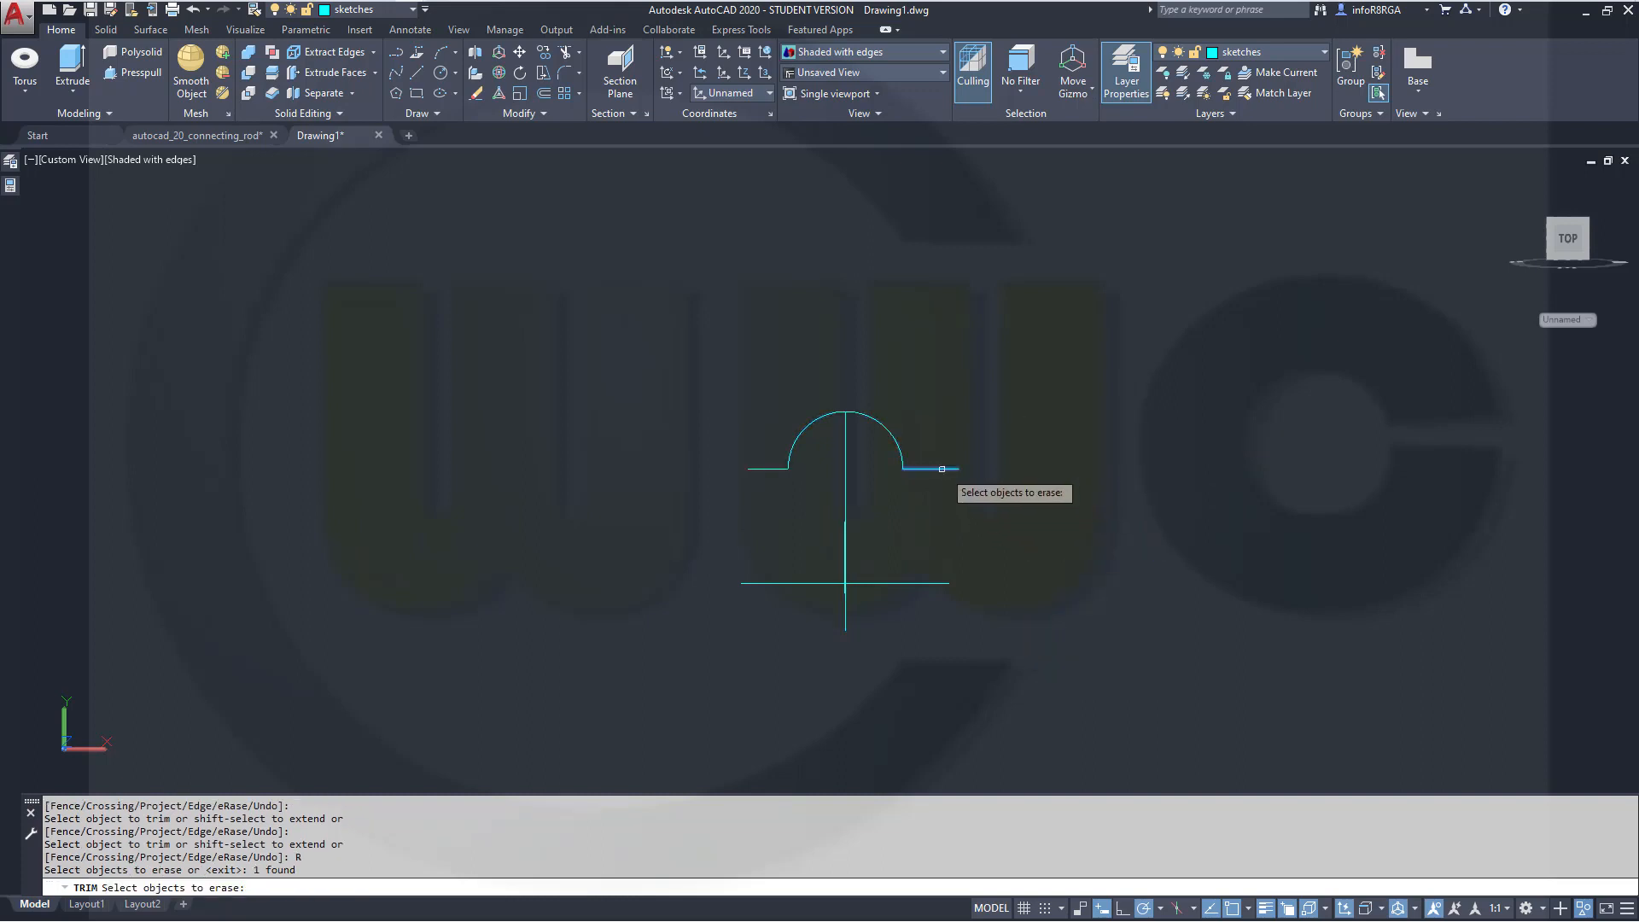
pyautogui.click(768, 468)
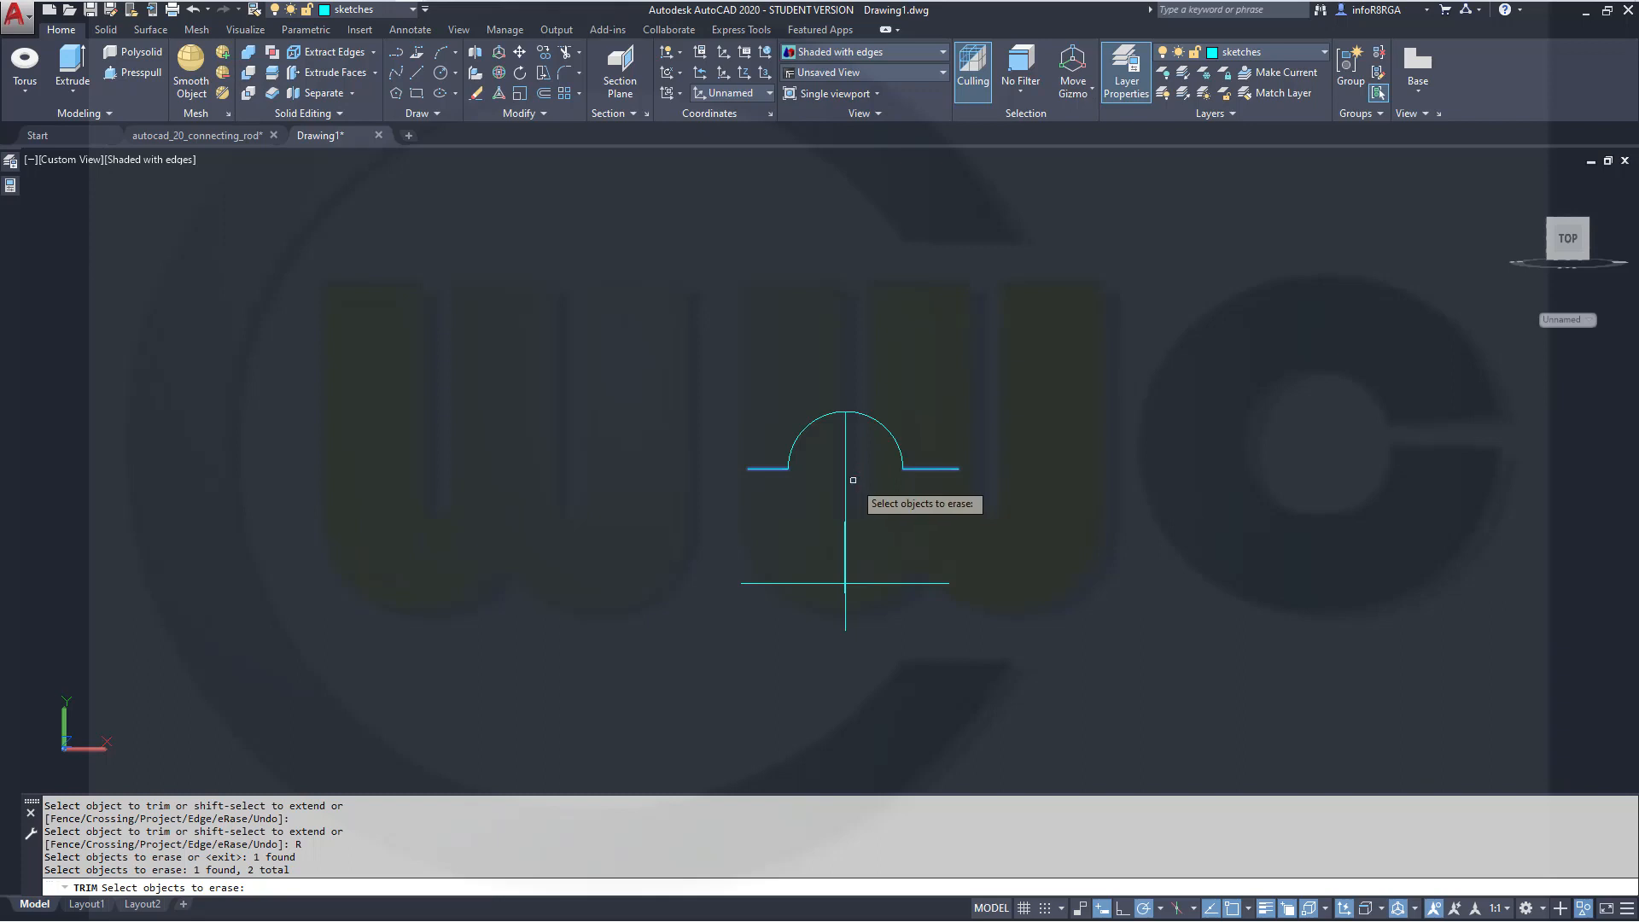
pyautogui.click(868, 510)
pyautogui.click(781, 412)
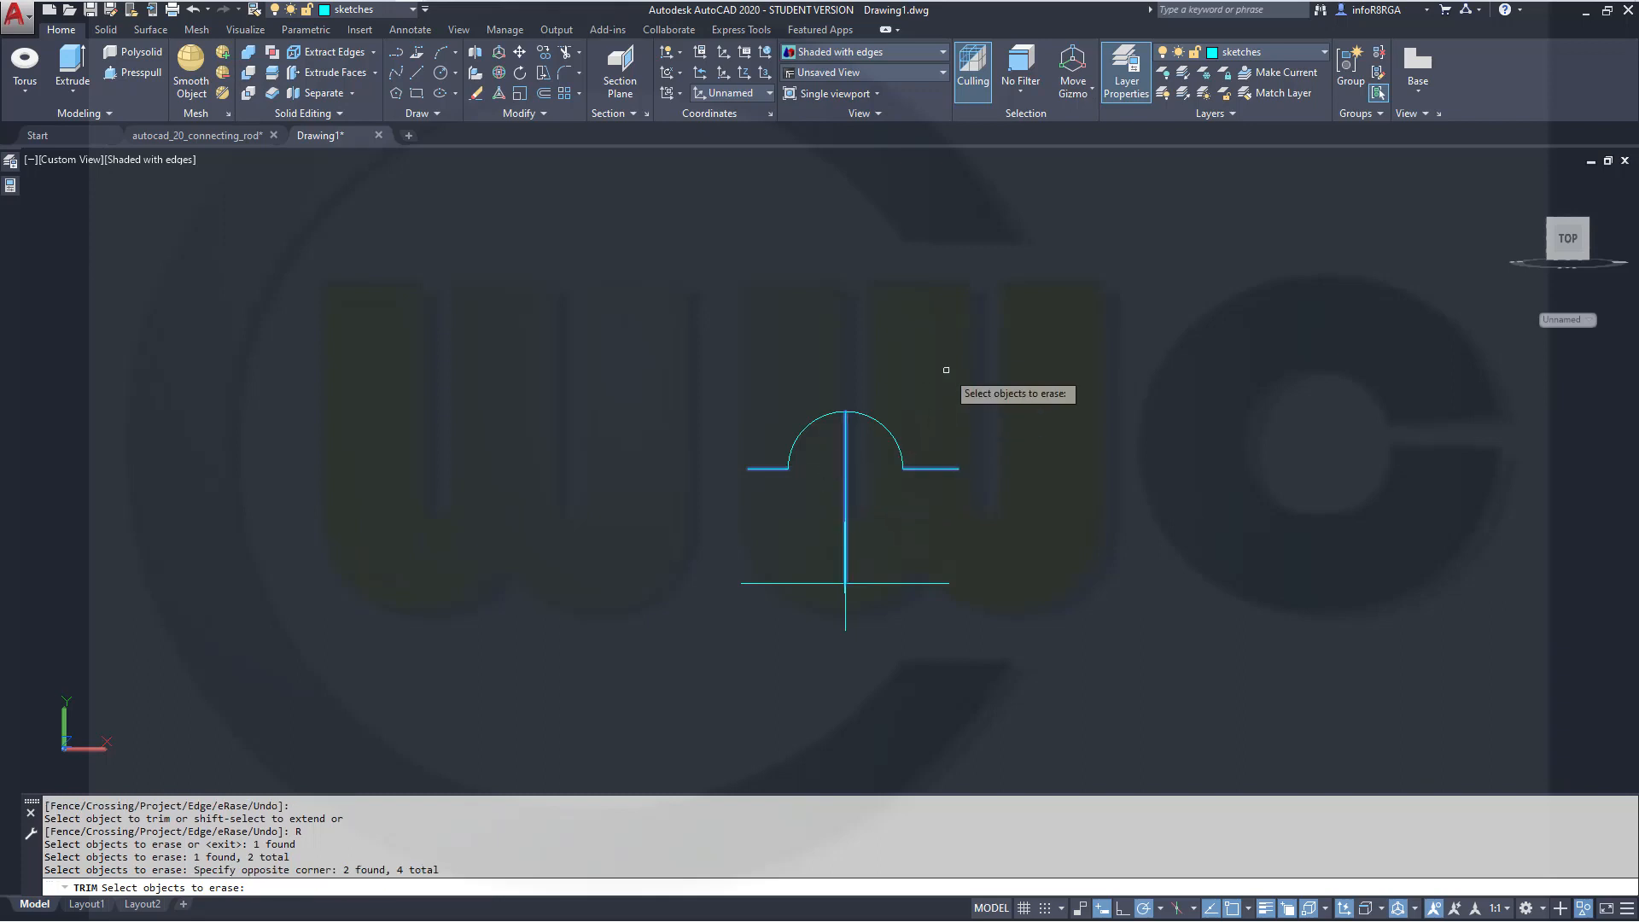
pyautogui.press('Return')
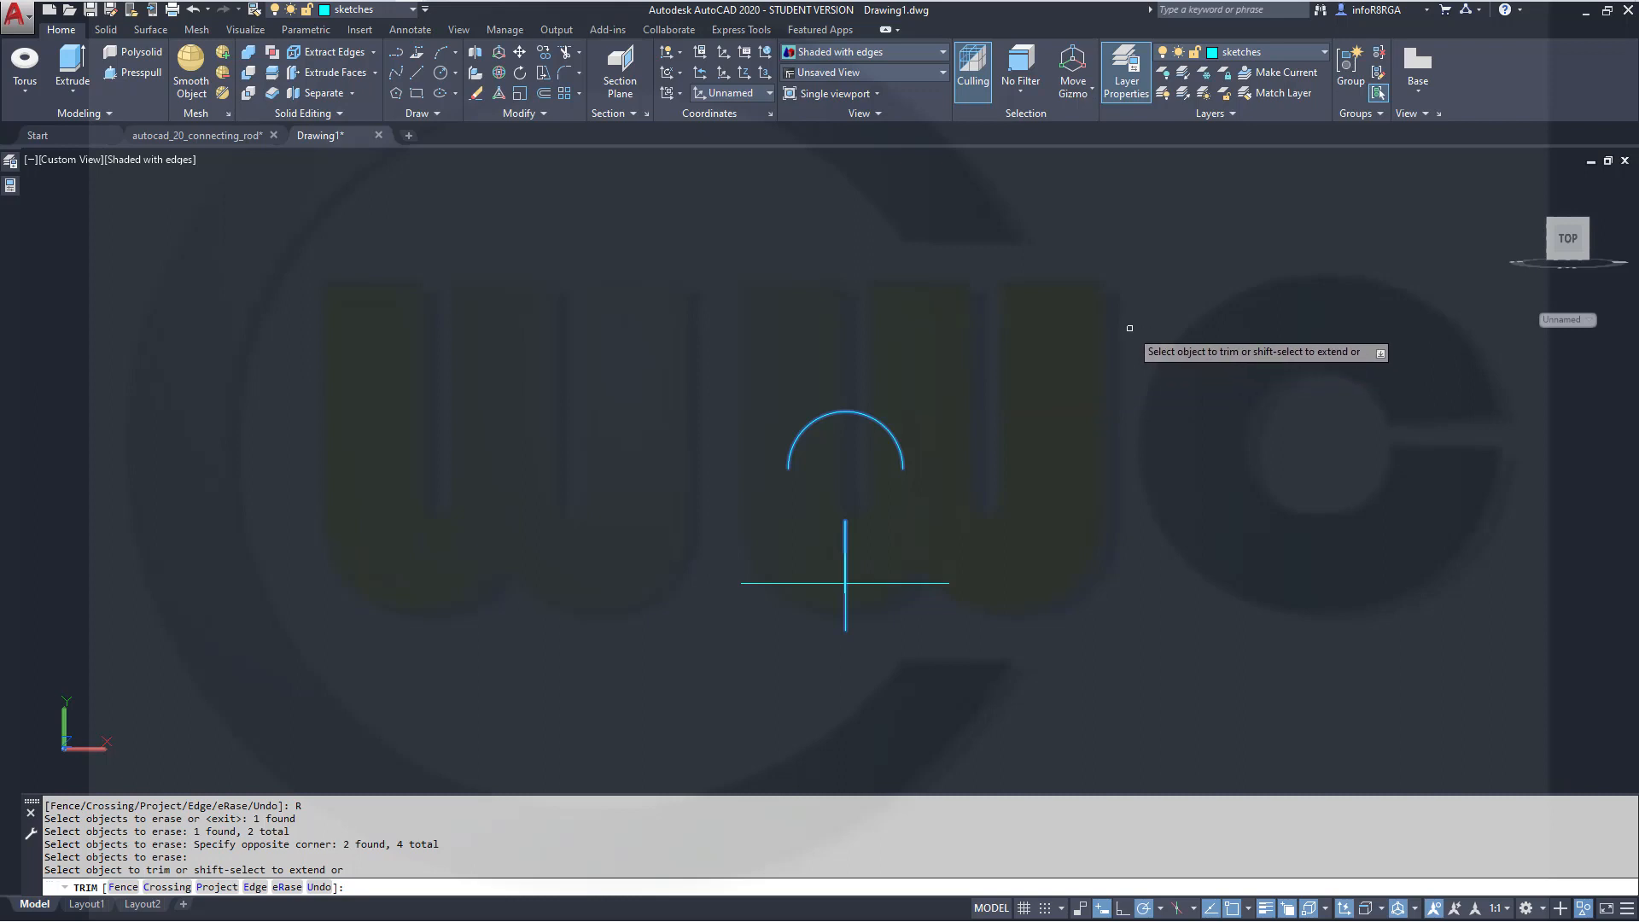
pyautogui.press('Return')
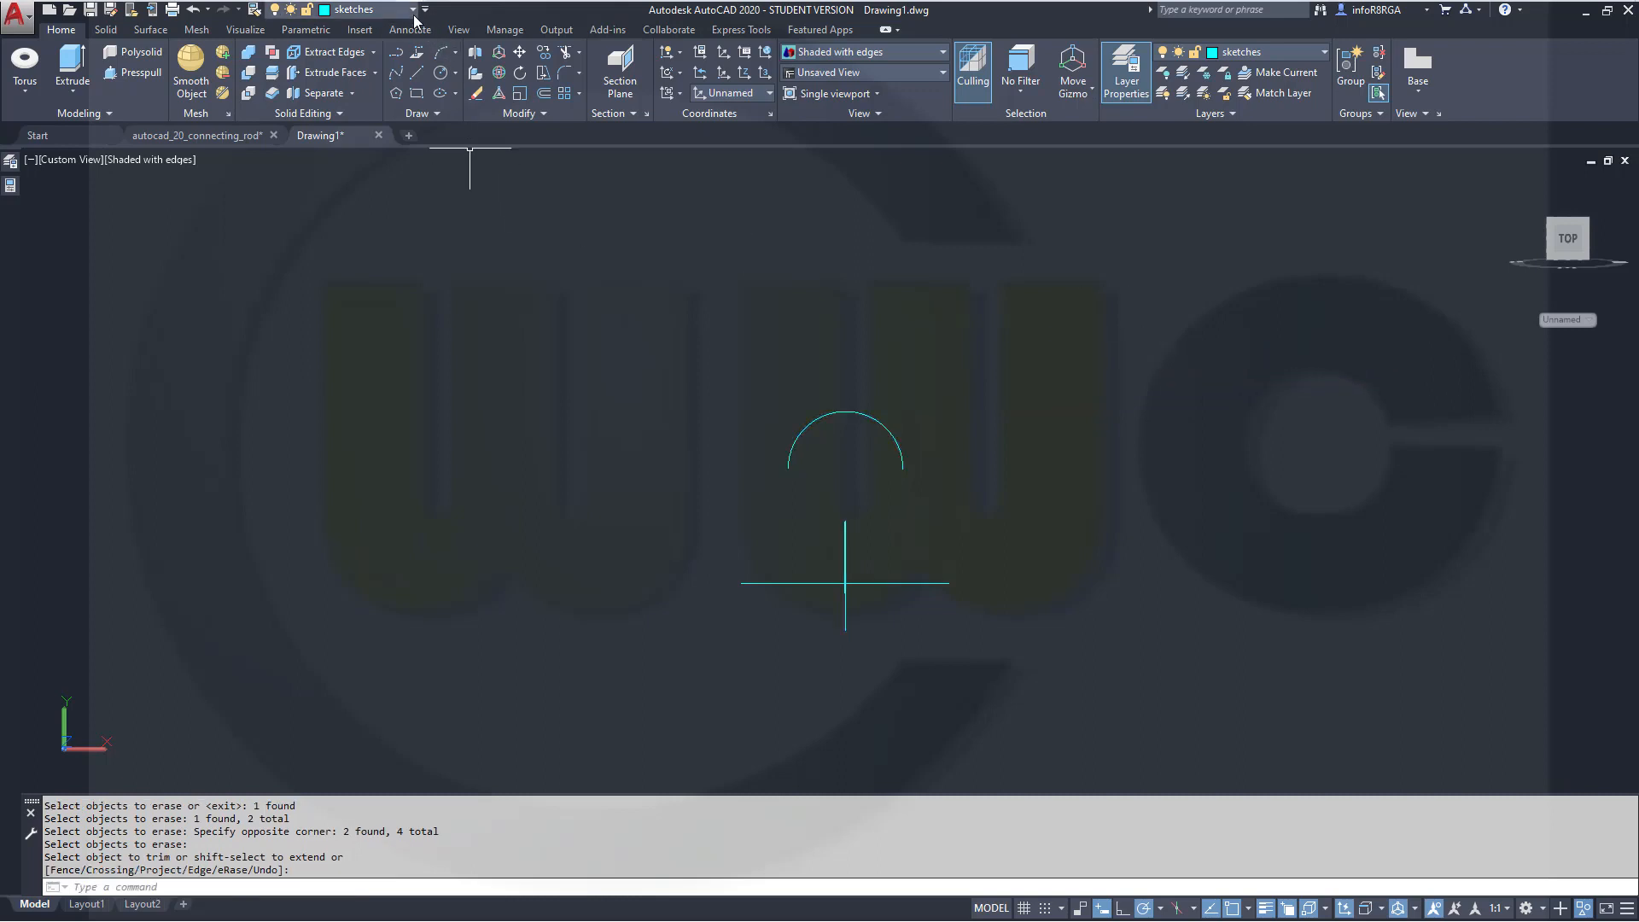
# Revolve the upper arc as a surface 40° about the lower horizontal line
pyautogui.keyDown('shift'); pyautogui.moveTo(833, 454); pyautogui.dragTo(751, 453, button='middle'); pyautogui.keyUp('shift')
pyautogui.click(149, 31)
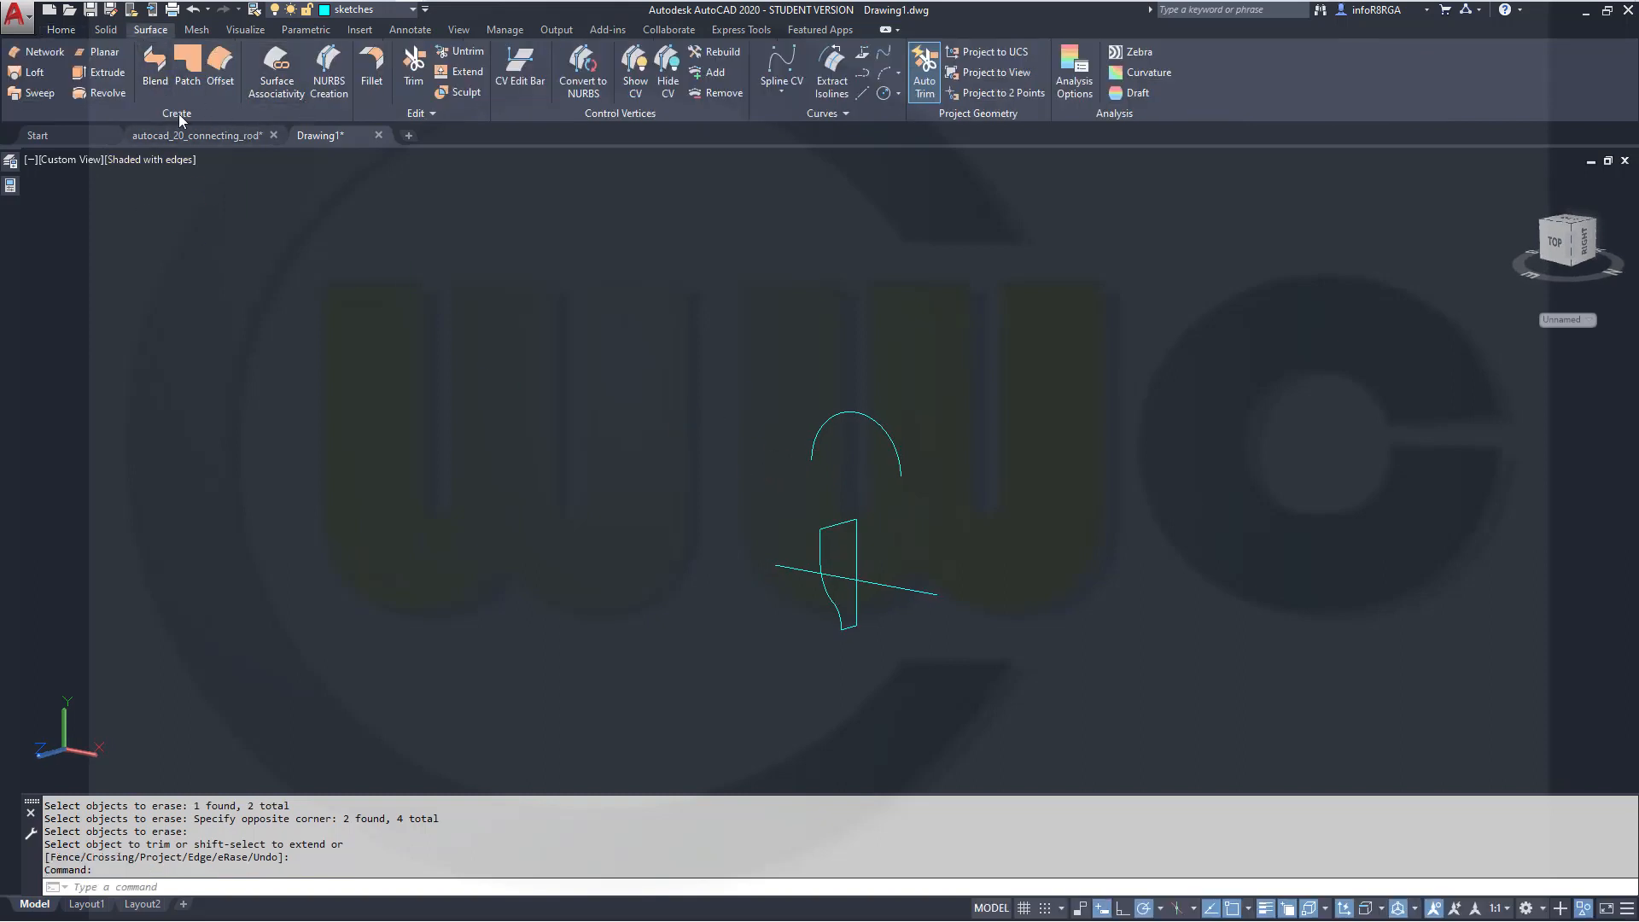
pyautogui.click(107, 93)
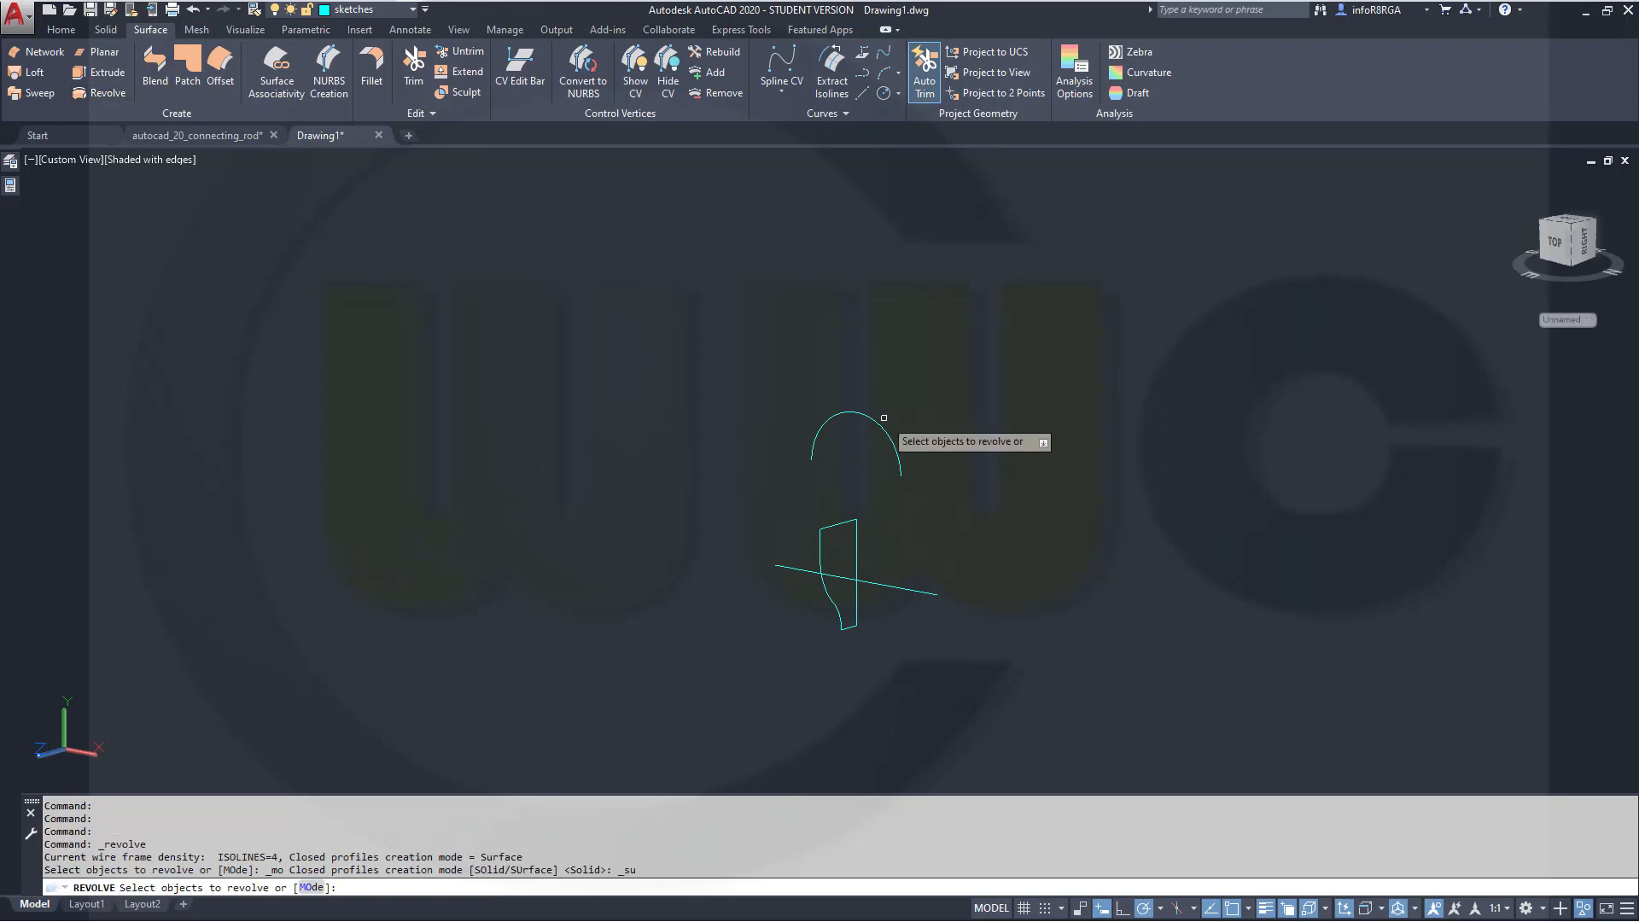
pyautogui.click(879, 427)
pyautogui.rightClick(936, 378)
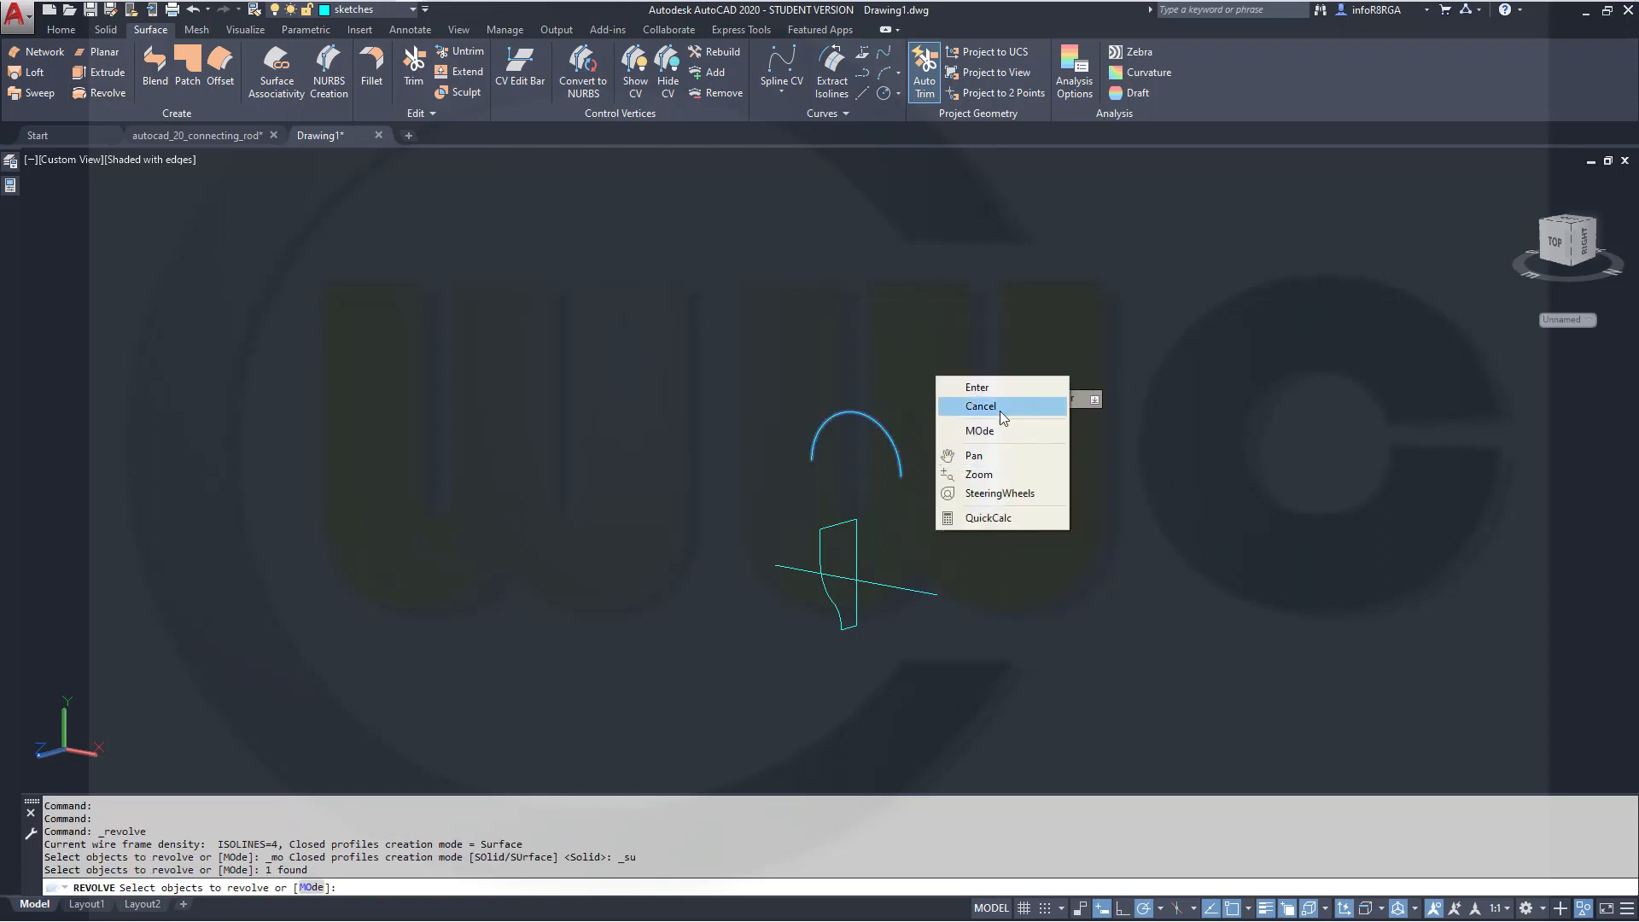
pyautogui.click(987, 391)
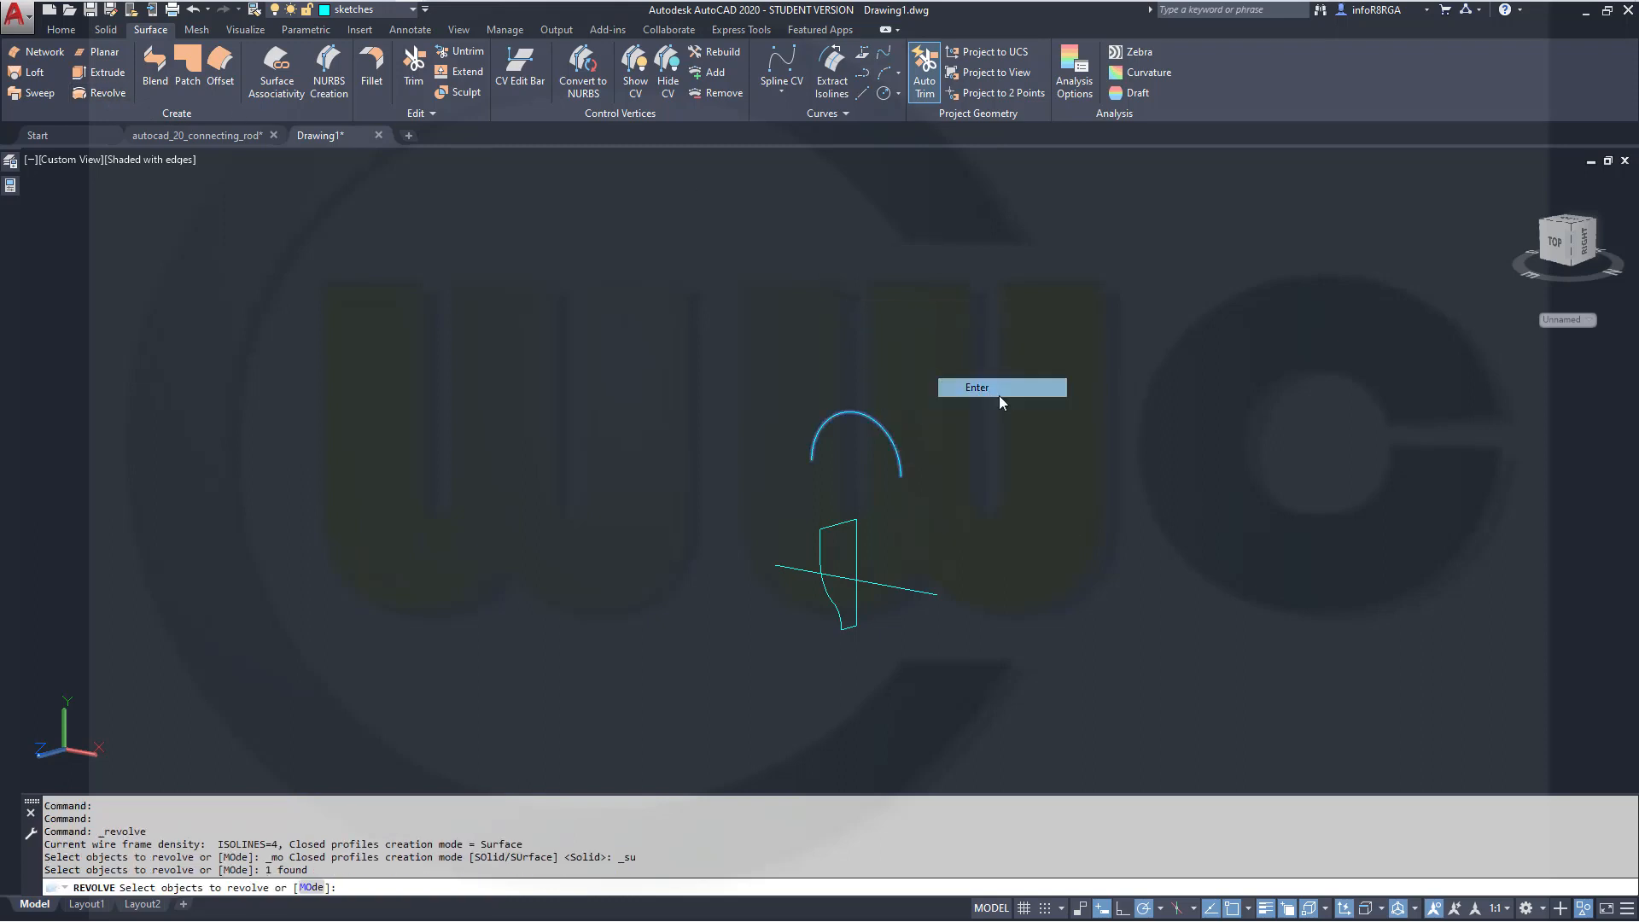
pyautogui.click(937, 591)
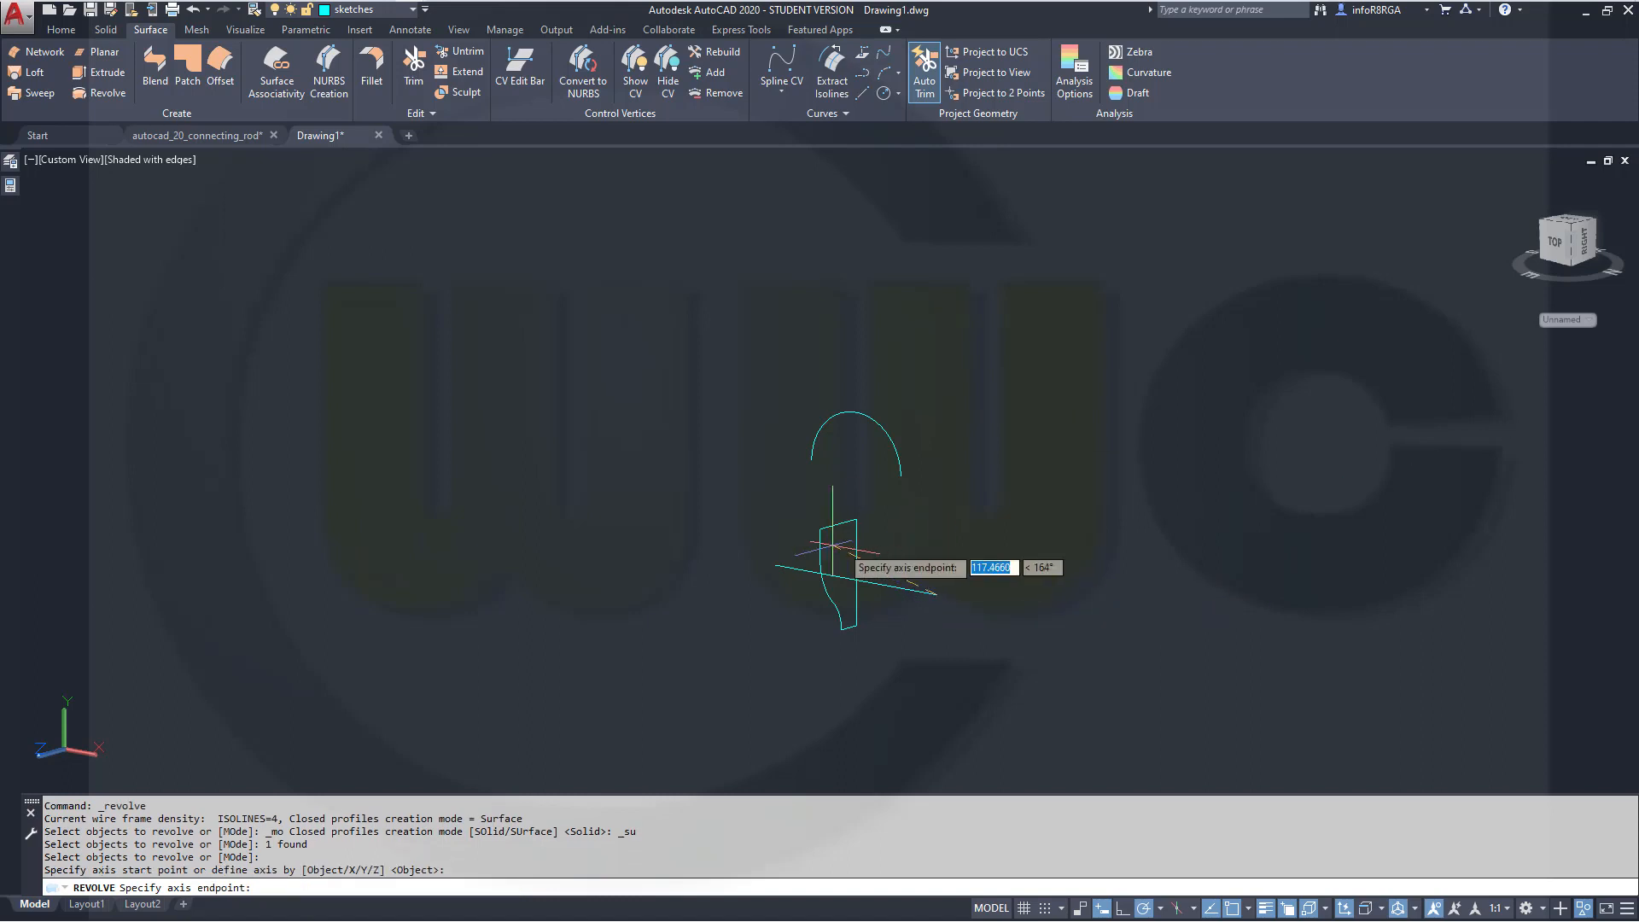
pyautogui.click(768, 565)
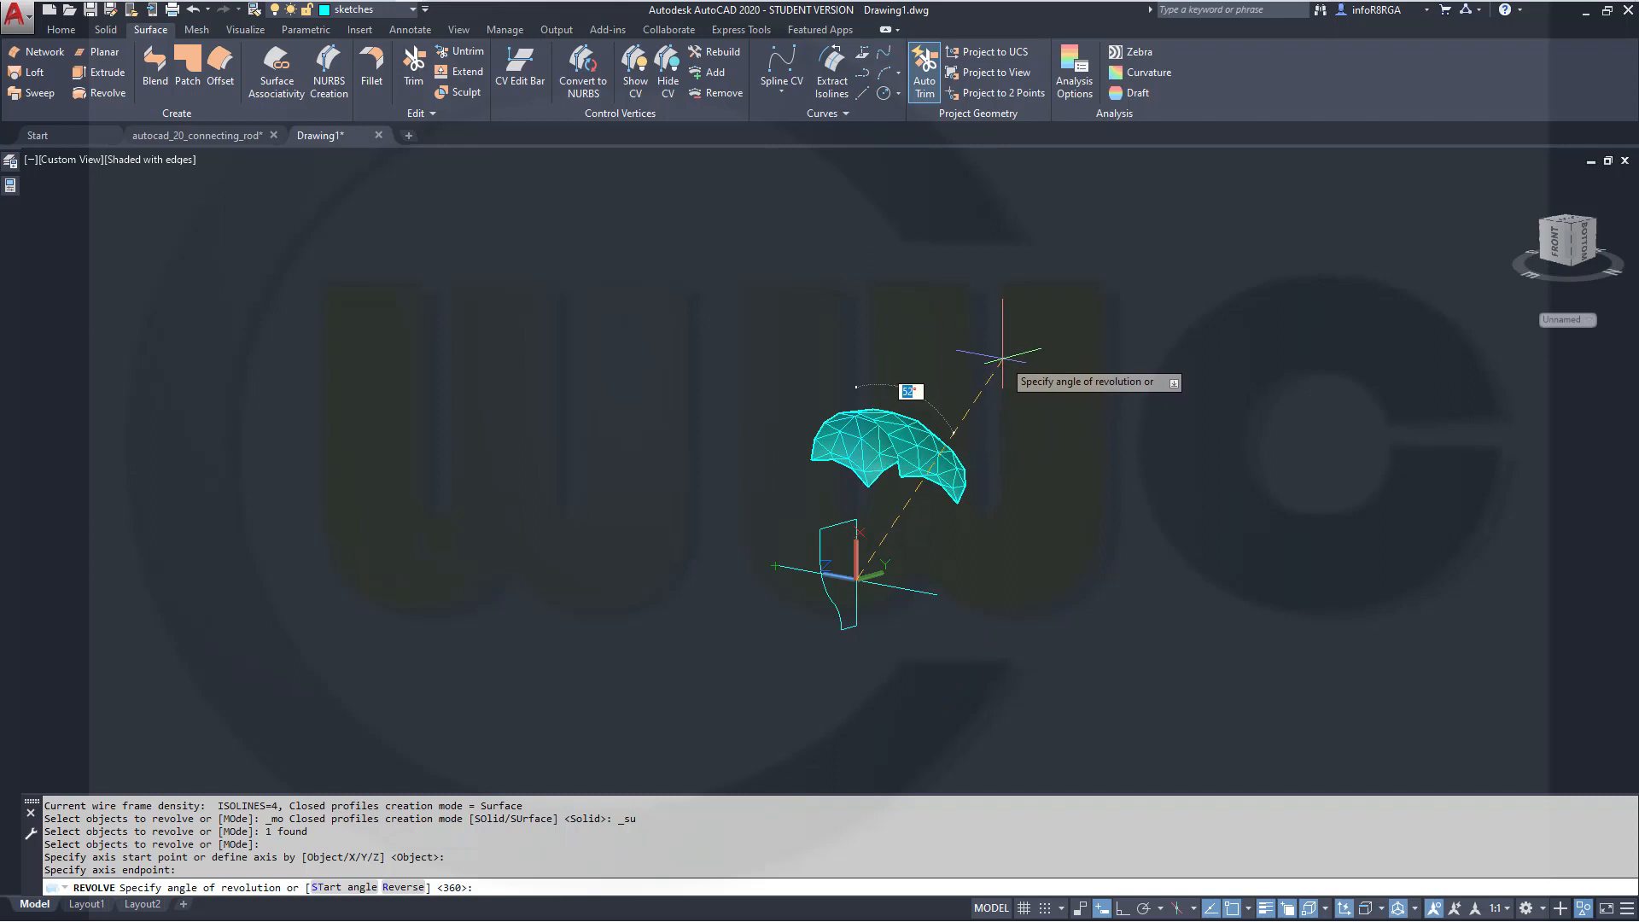
pyautogui.press('Return')
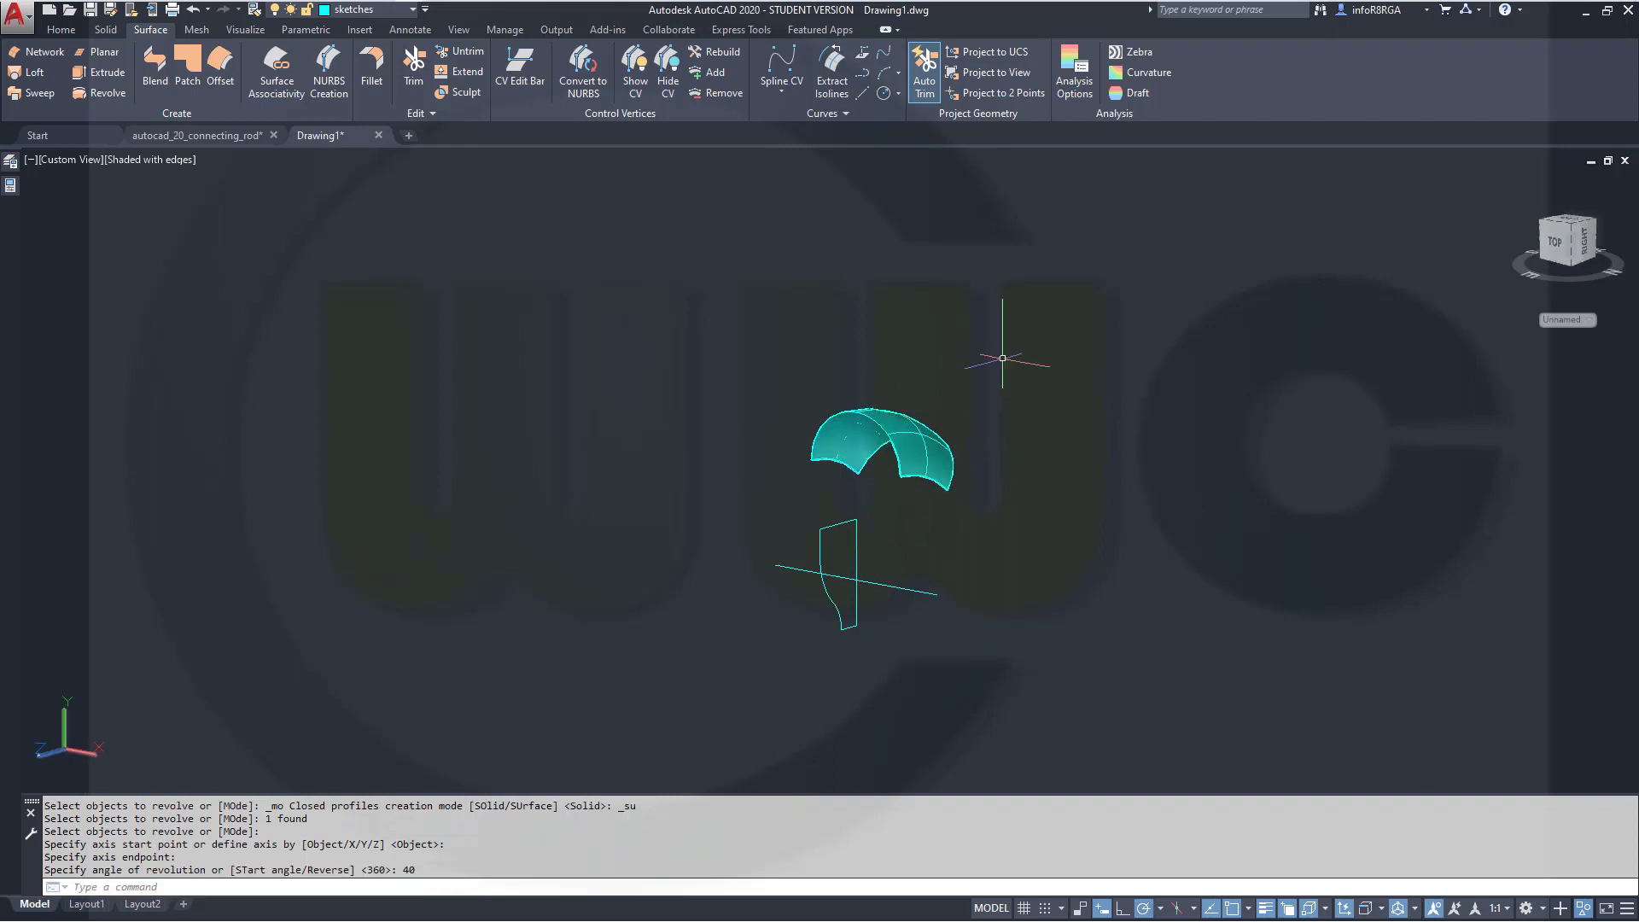
# Revolve the upper arc as a surface −40° about the same horizontal line
pyautogui.click(106, 96)
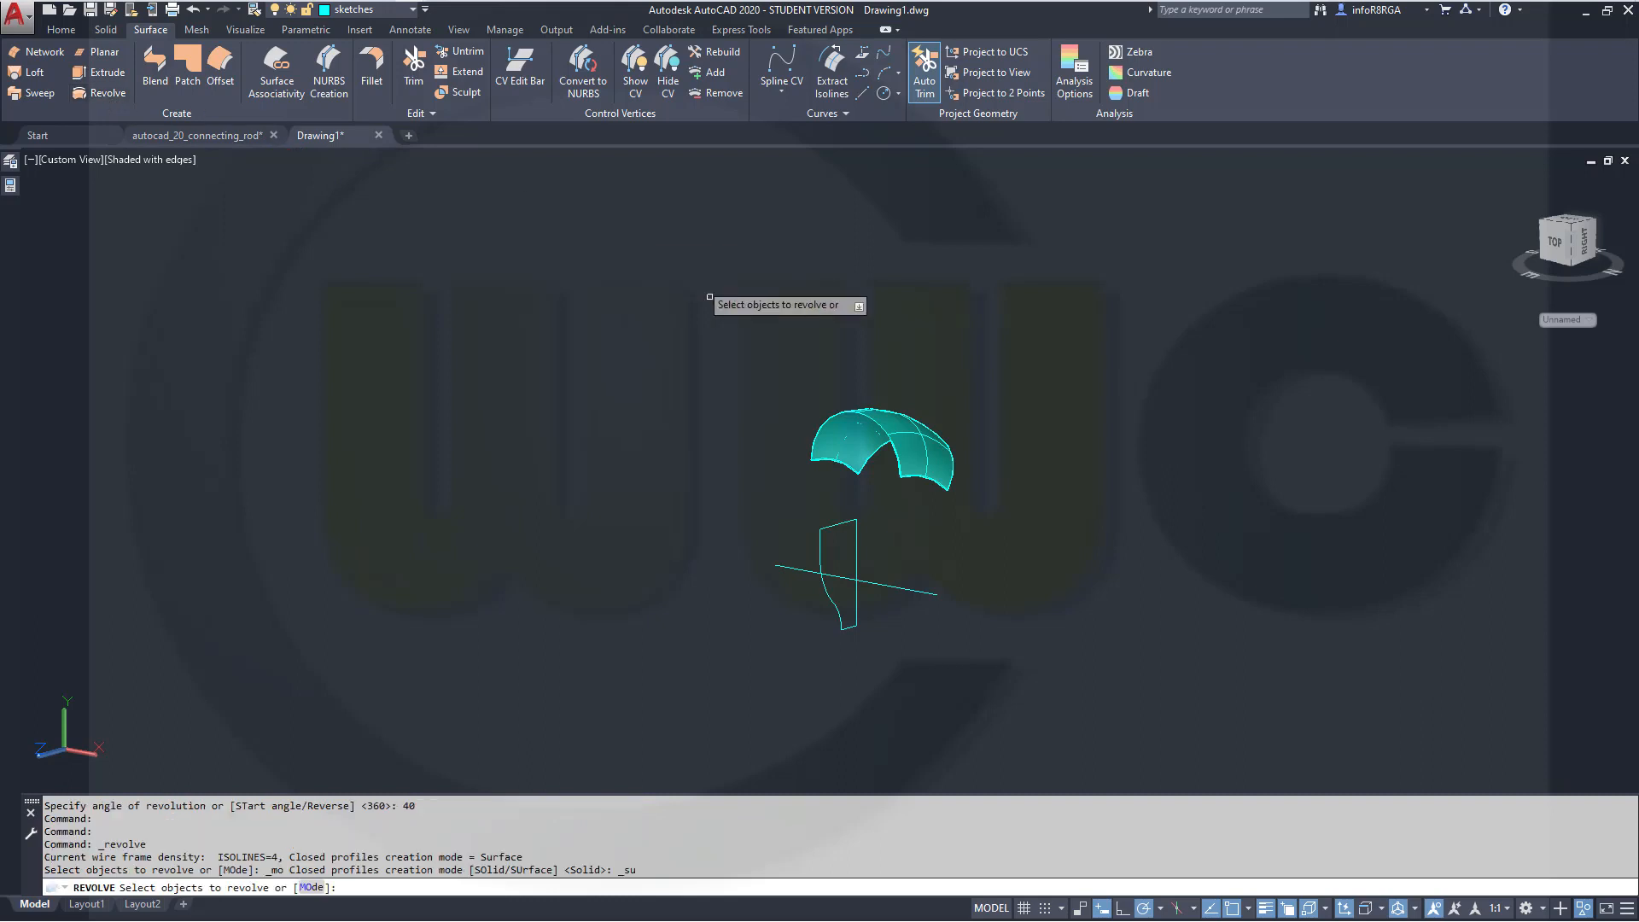
pyautogui.click(828, 411)
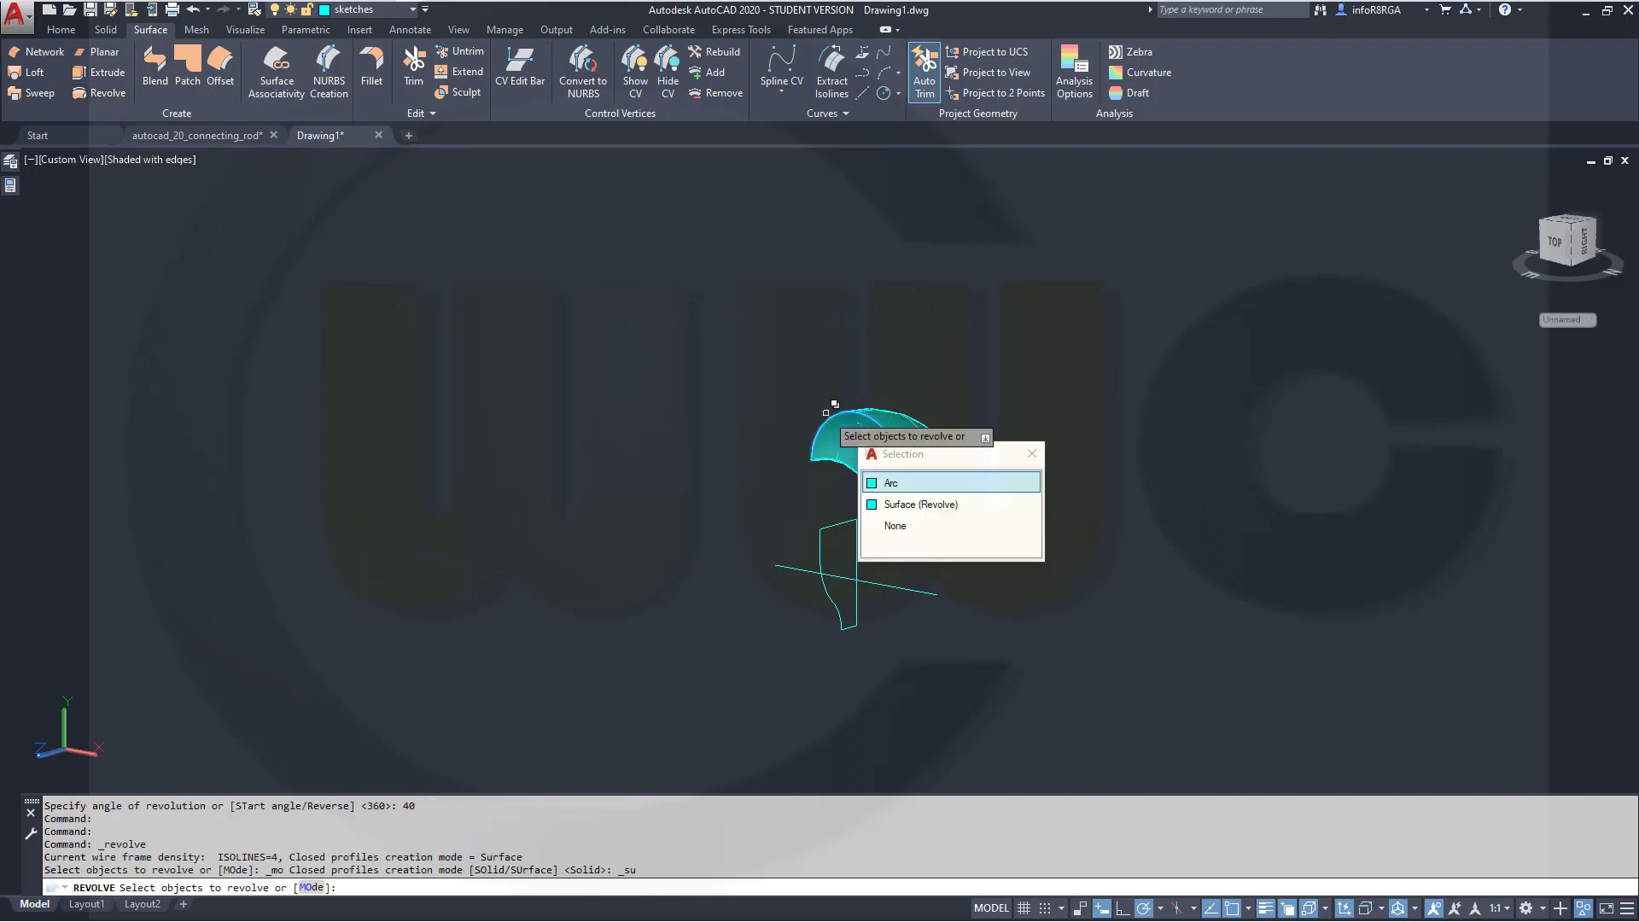
pyautogui.click(912, 484)
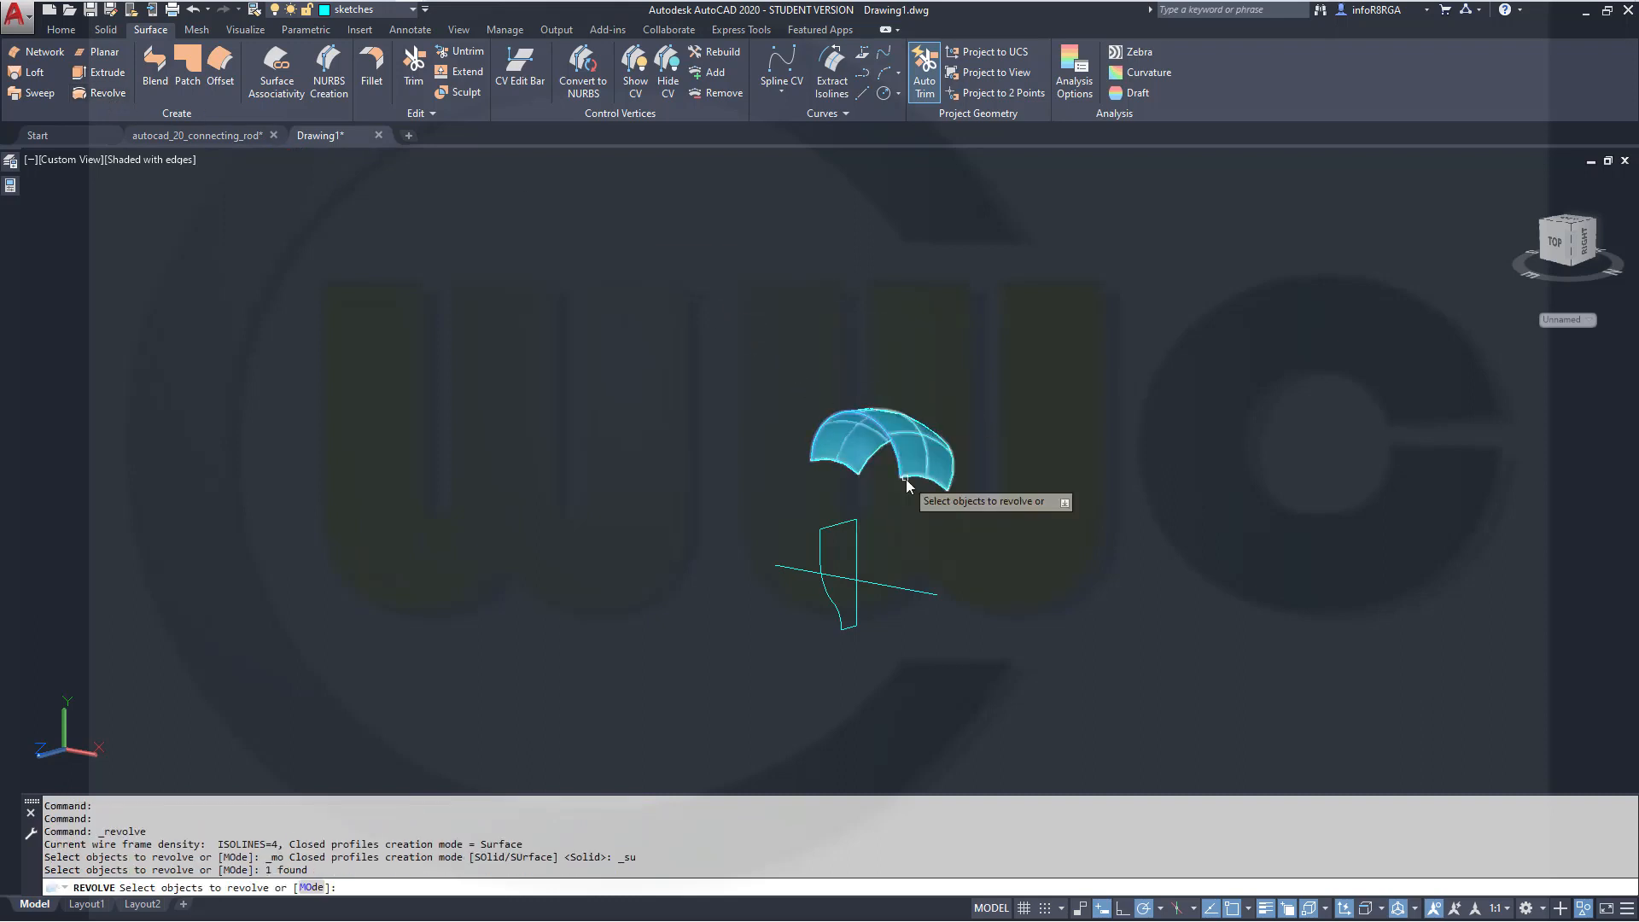
pyautogui.rightClick(1112, 439)
pyautogui.click(1144, 452)
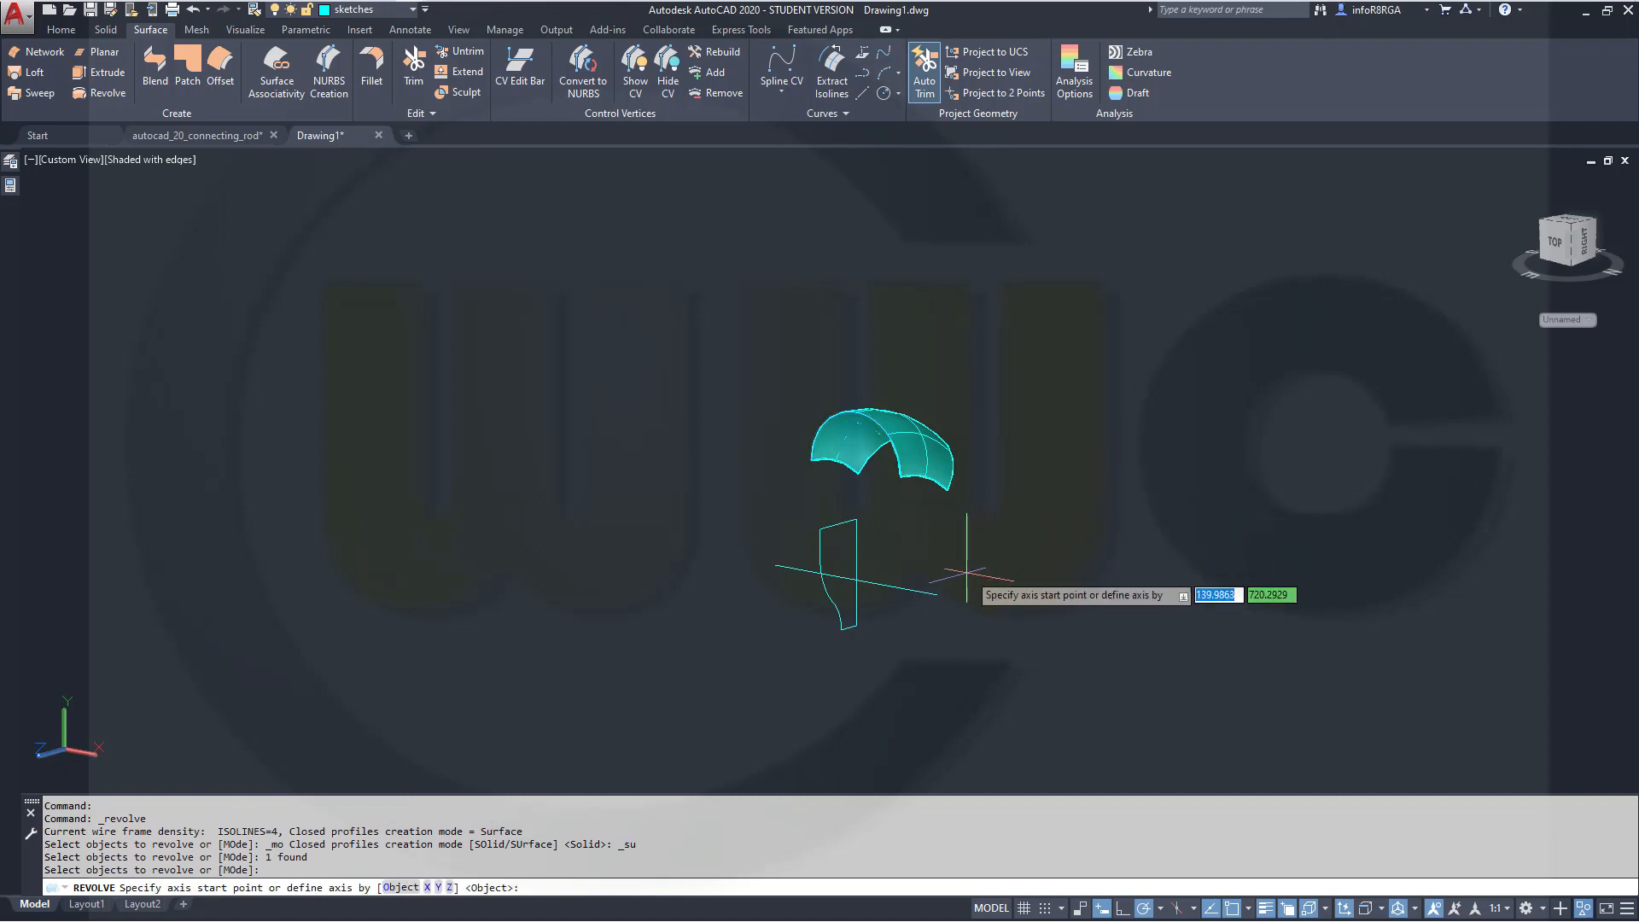
pyautogui.click(937, 594)
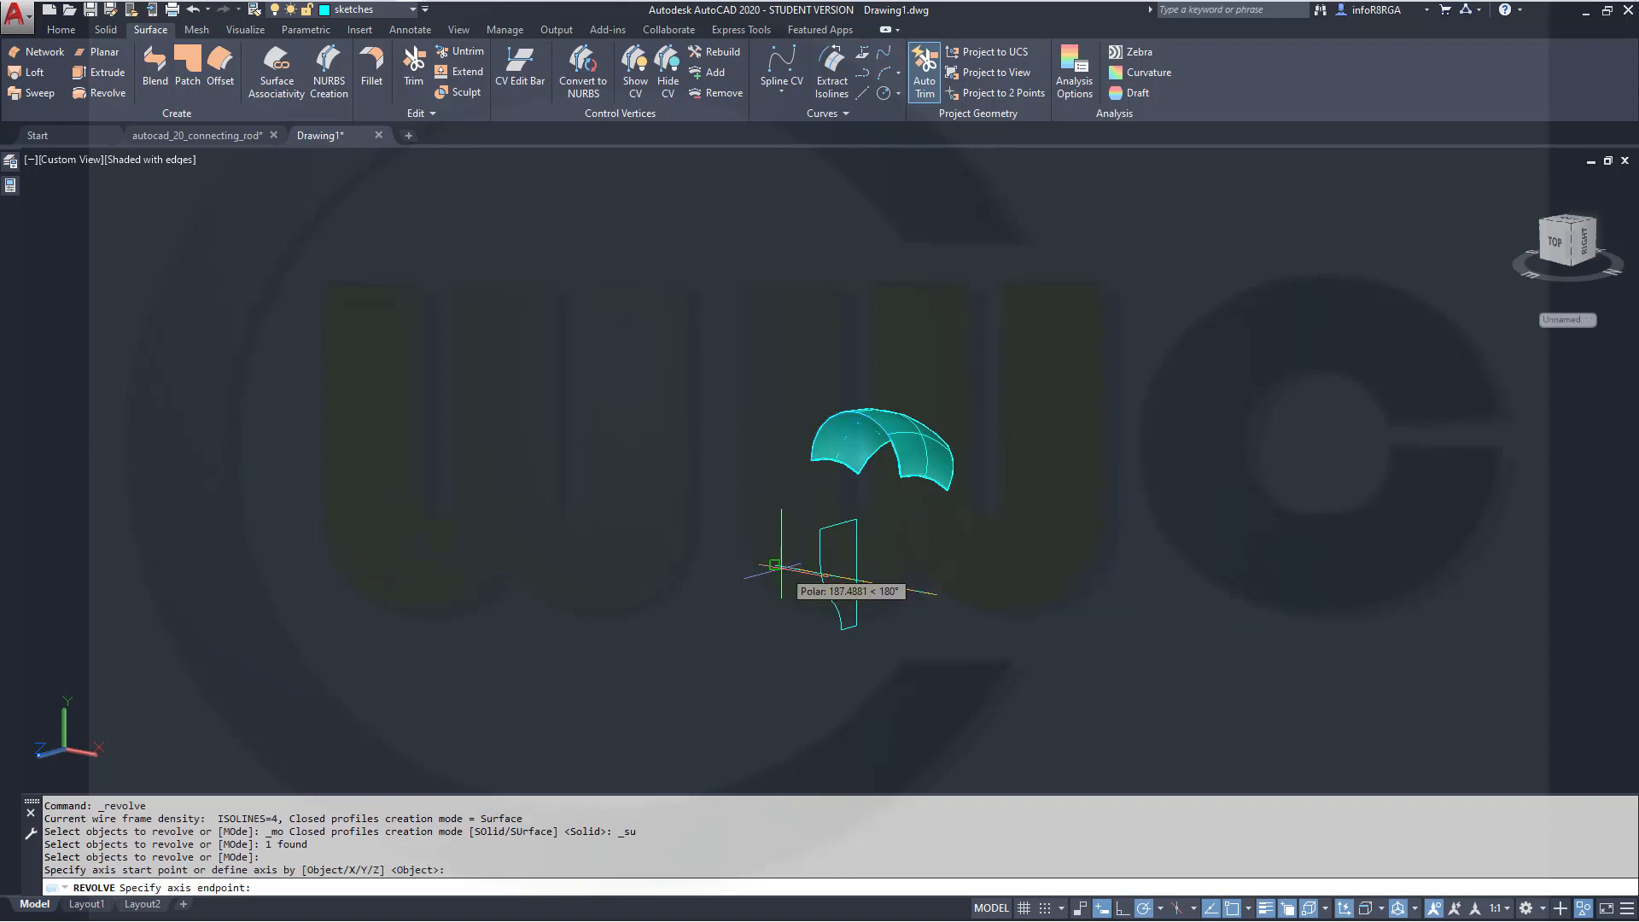
pyautogui.click(774, 565)
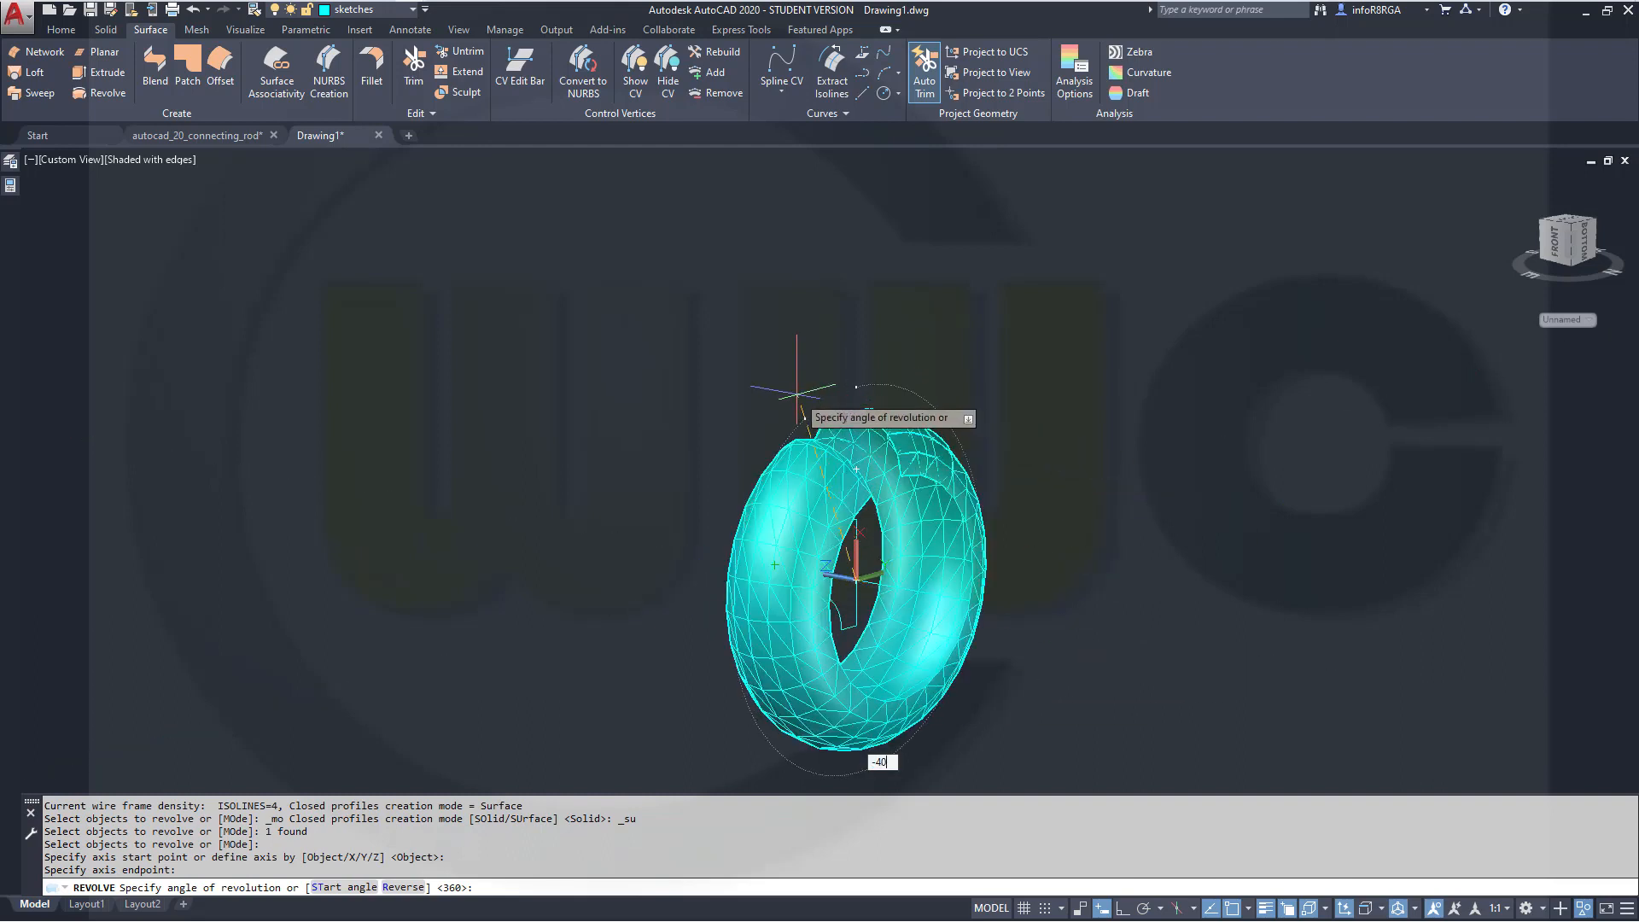
pyautogui.write('-40')
pyautogui.press('Return')
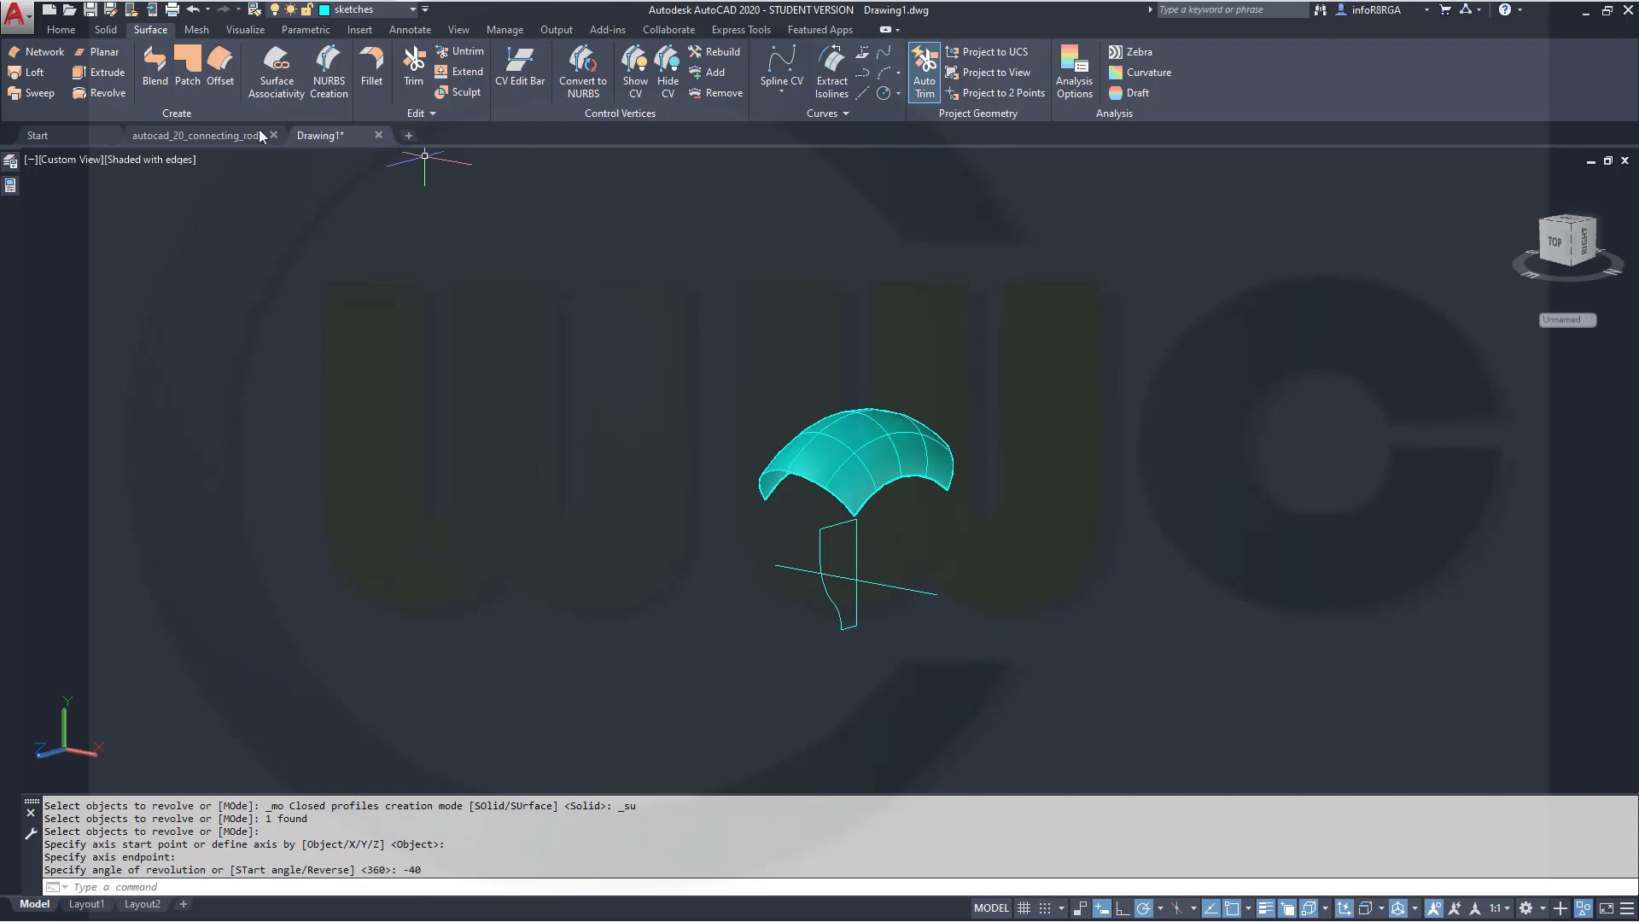
# Union the two revolved surfaces into a single surface
pyautogui.click(75, 34)
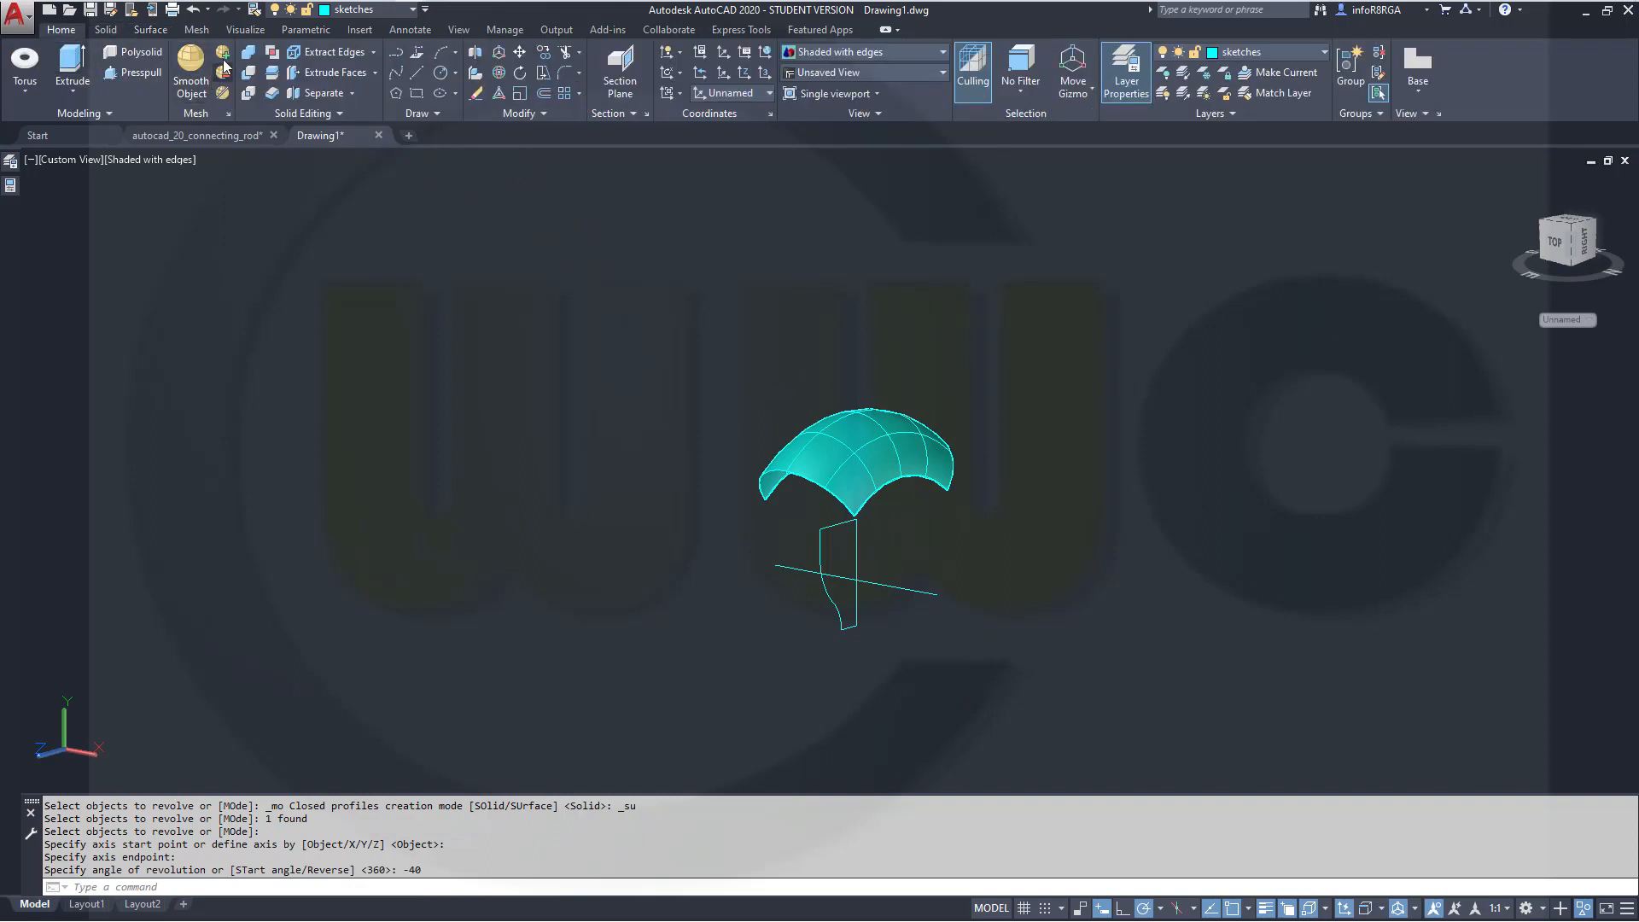
pyautogui.click(247, 53)
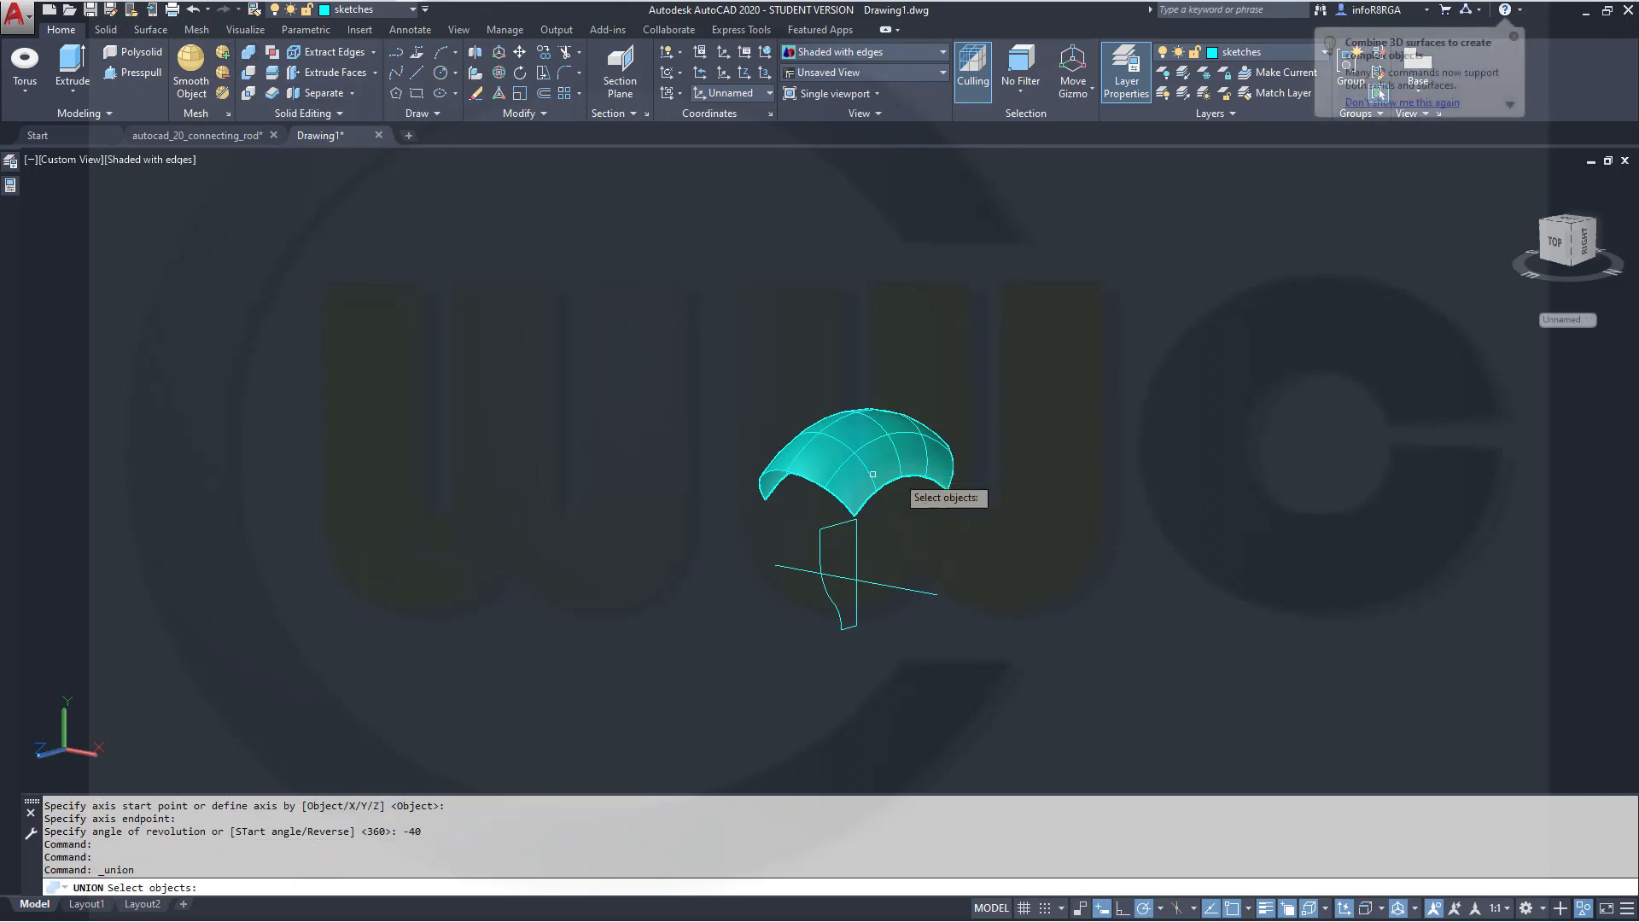
pyautogui.click(922, 442)
pyautogui.click(920, 442)
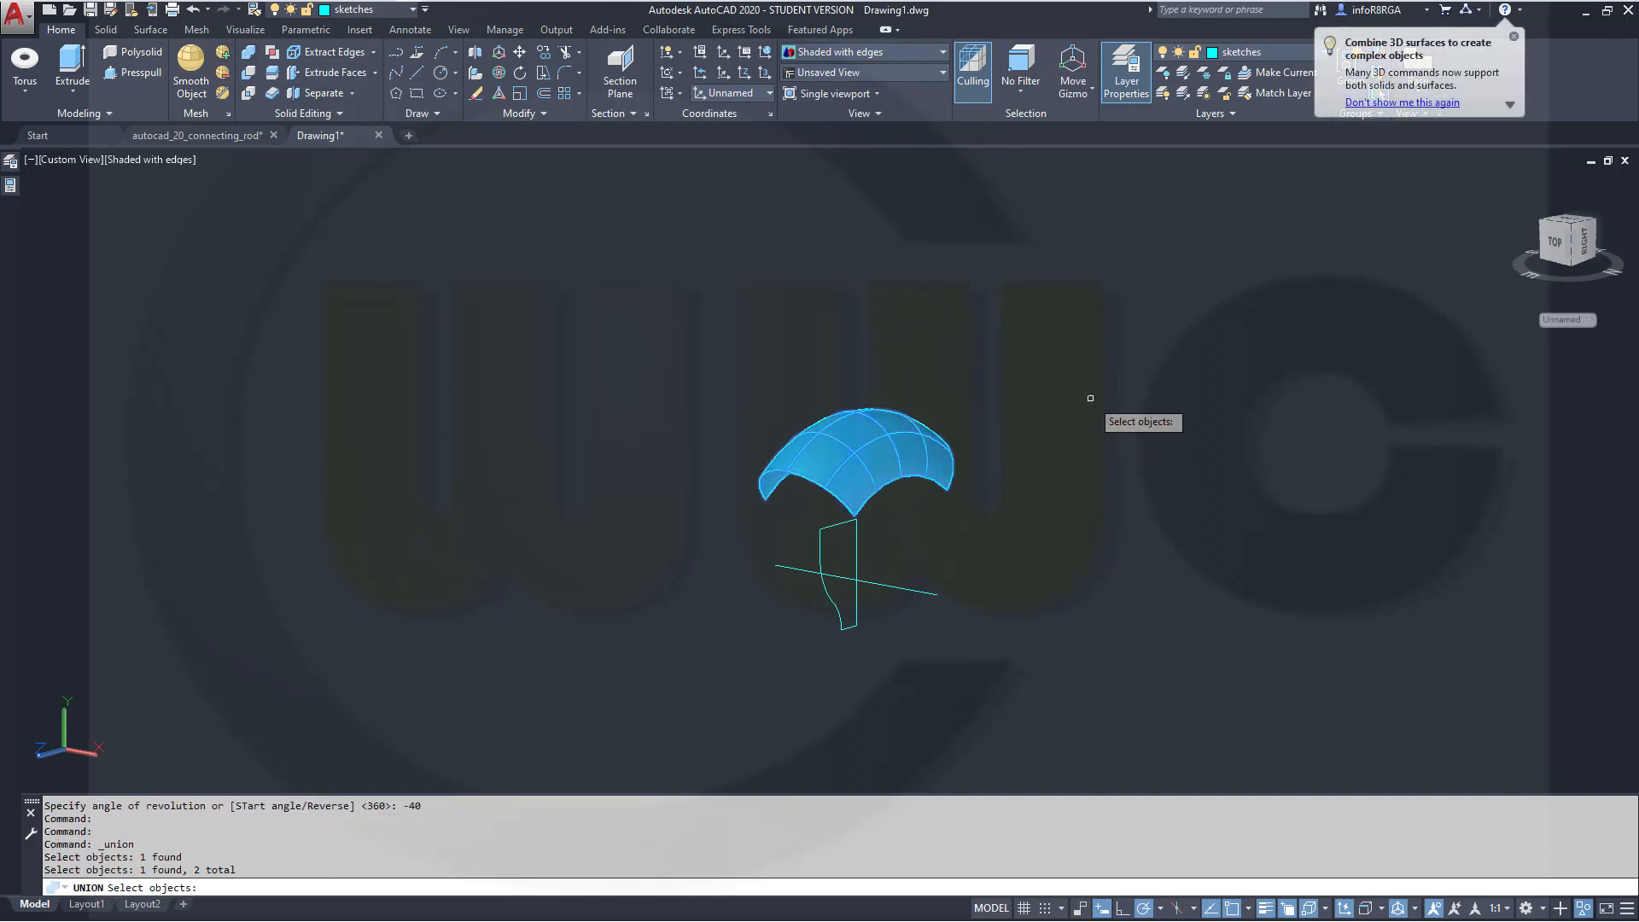
pyautogui.press('Return')
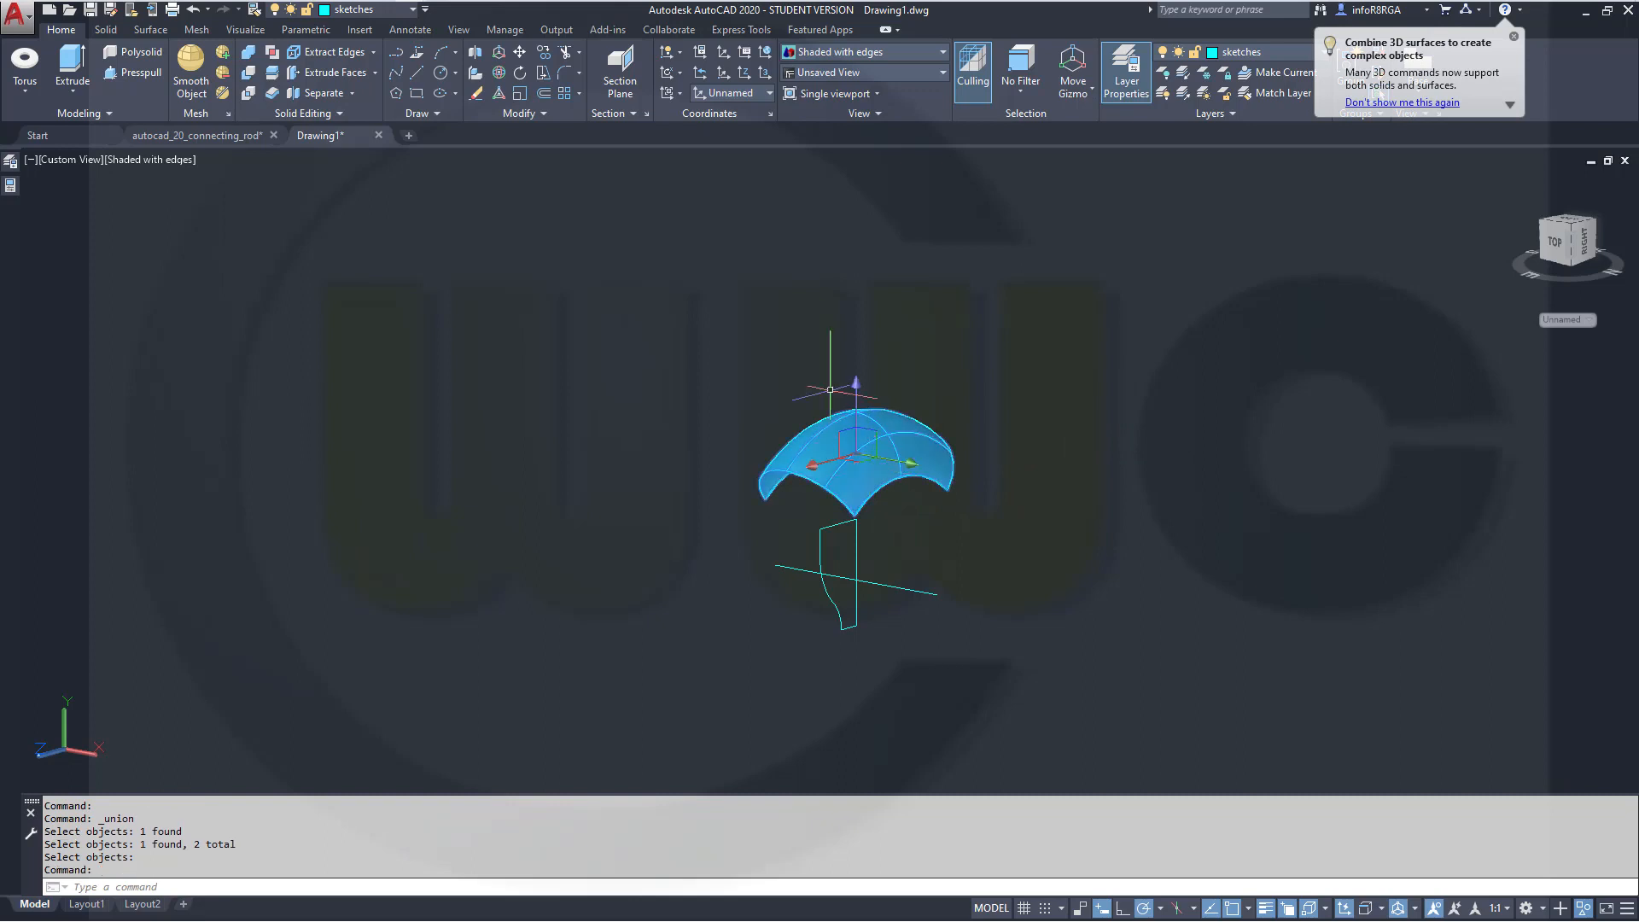
# Move the joined surface onto the surfaces layer
pyautogui.click(413, 10)
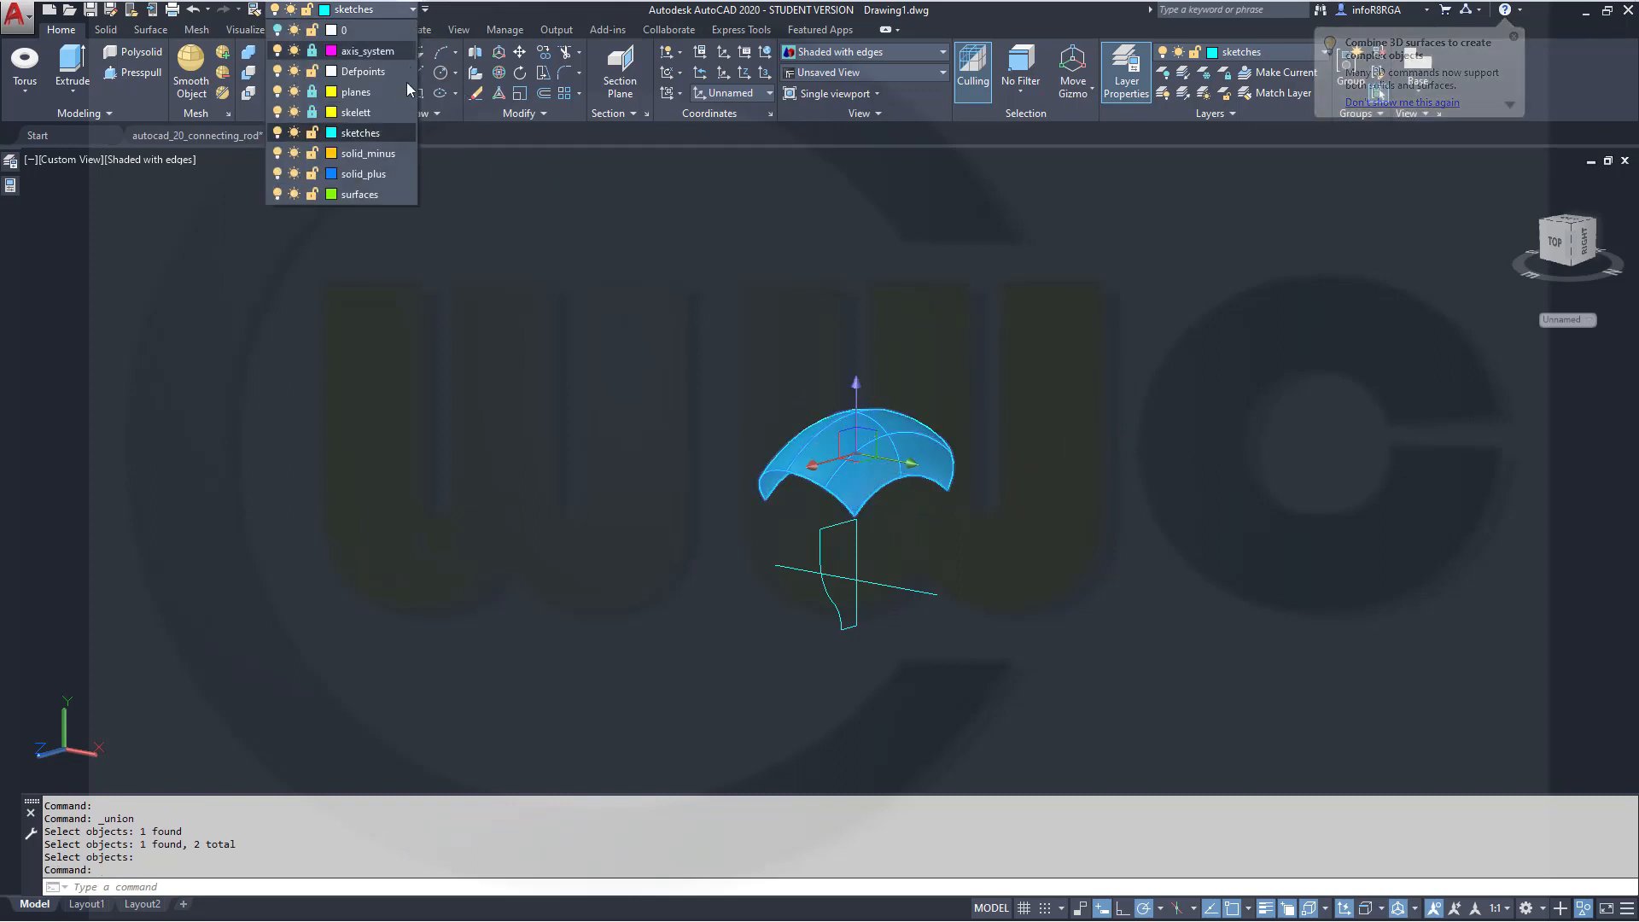
pyautogui.click(384, 193)
pyautogui.press('Escape')
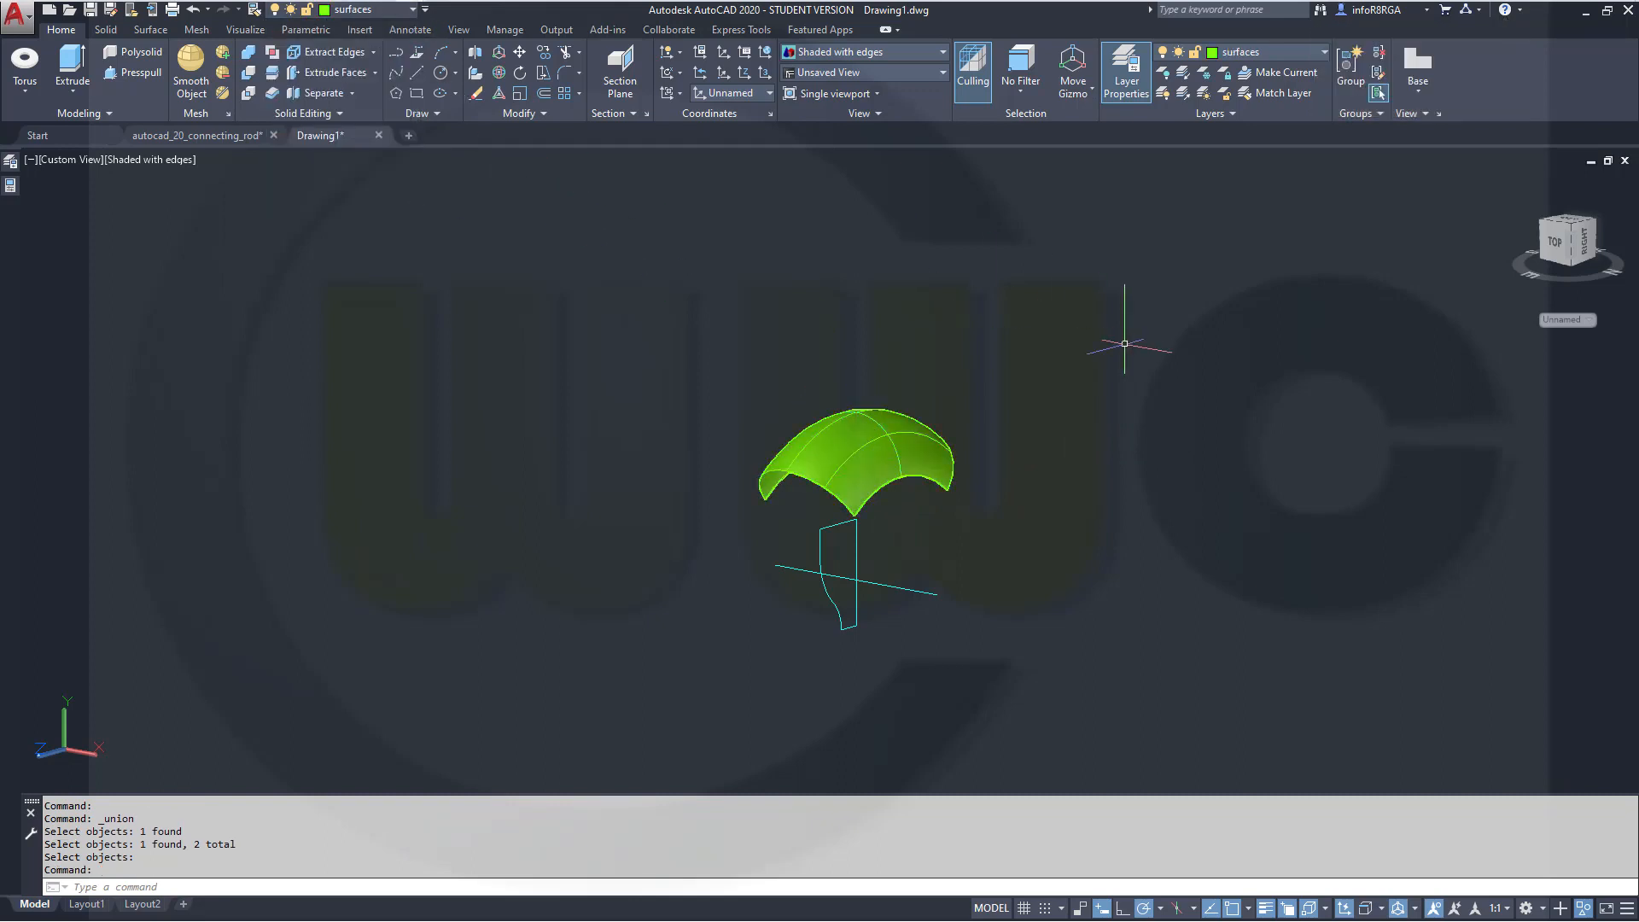
# End object isolation and slice the rod's upper end with the revolved surface, keeping the lower part
pyautogui.click(1587, 908)
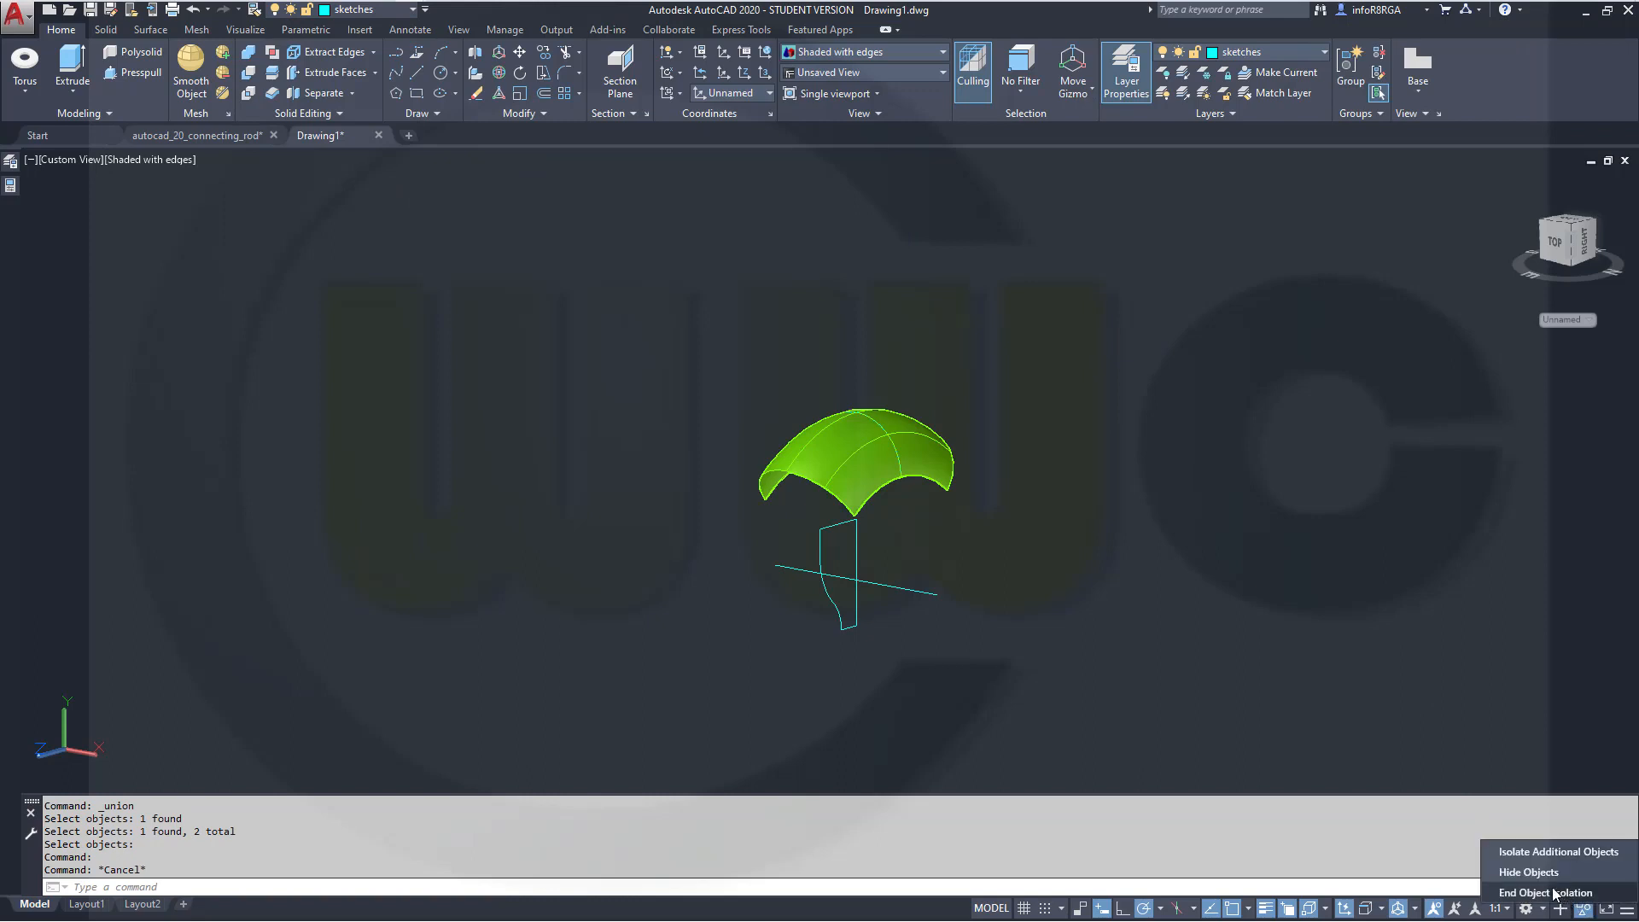
pyautogui.click(1554, 893)
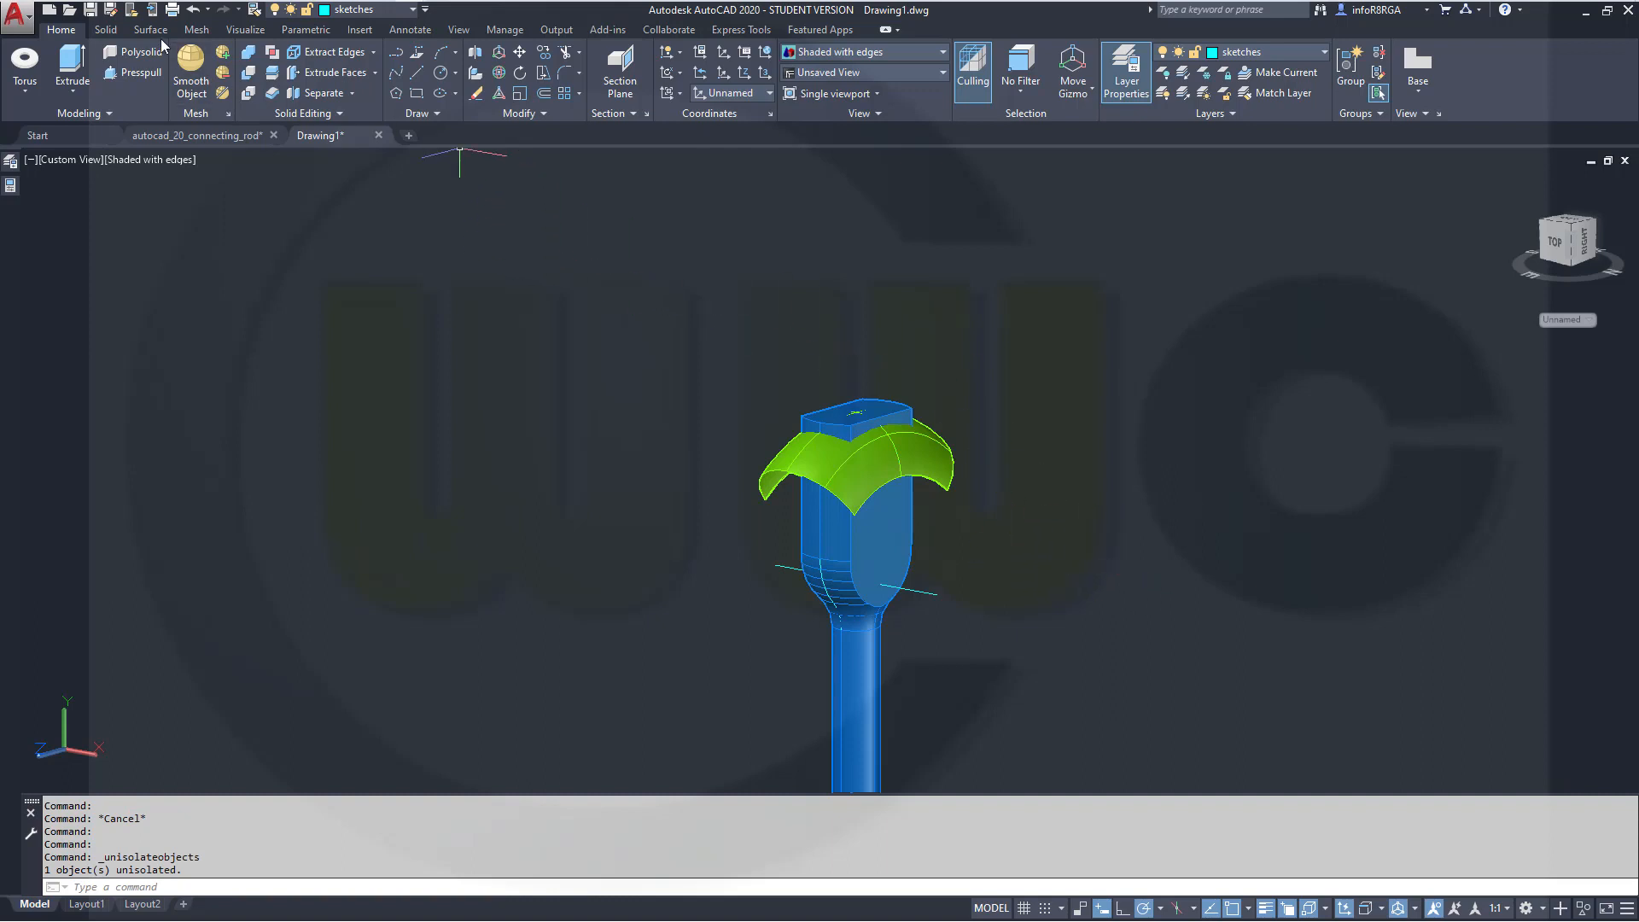
pyautogui.click(103, 31)
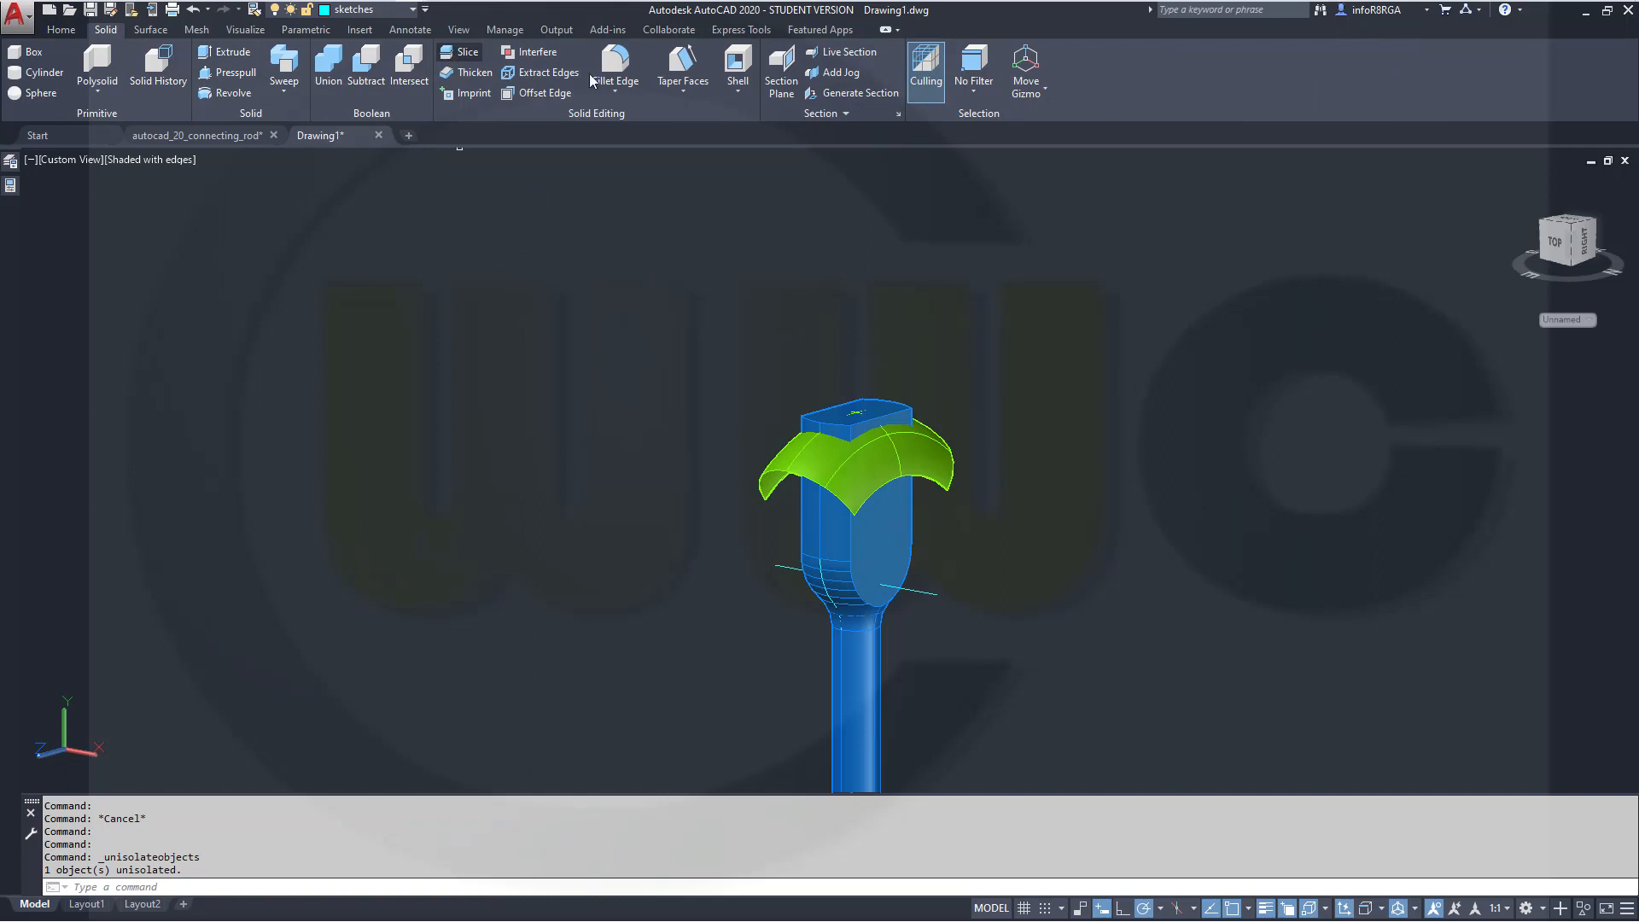
pyautogui.click(461, 52)
pyautogui.click(889, 540)
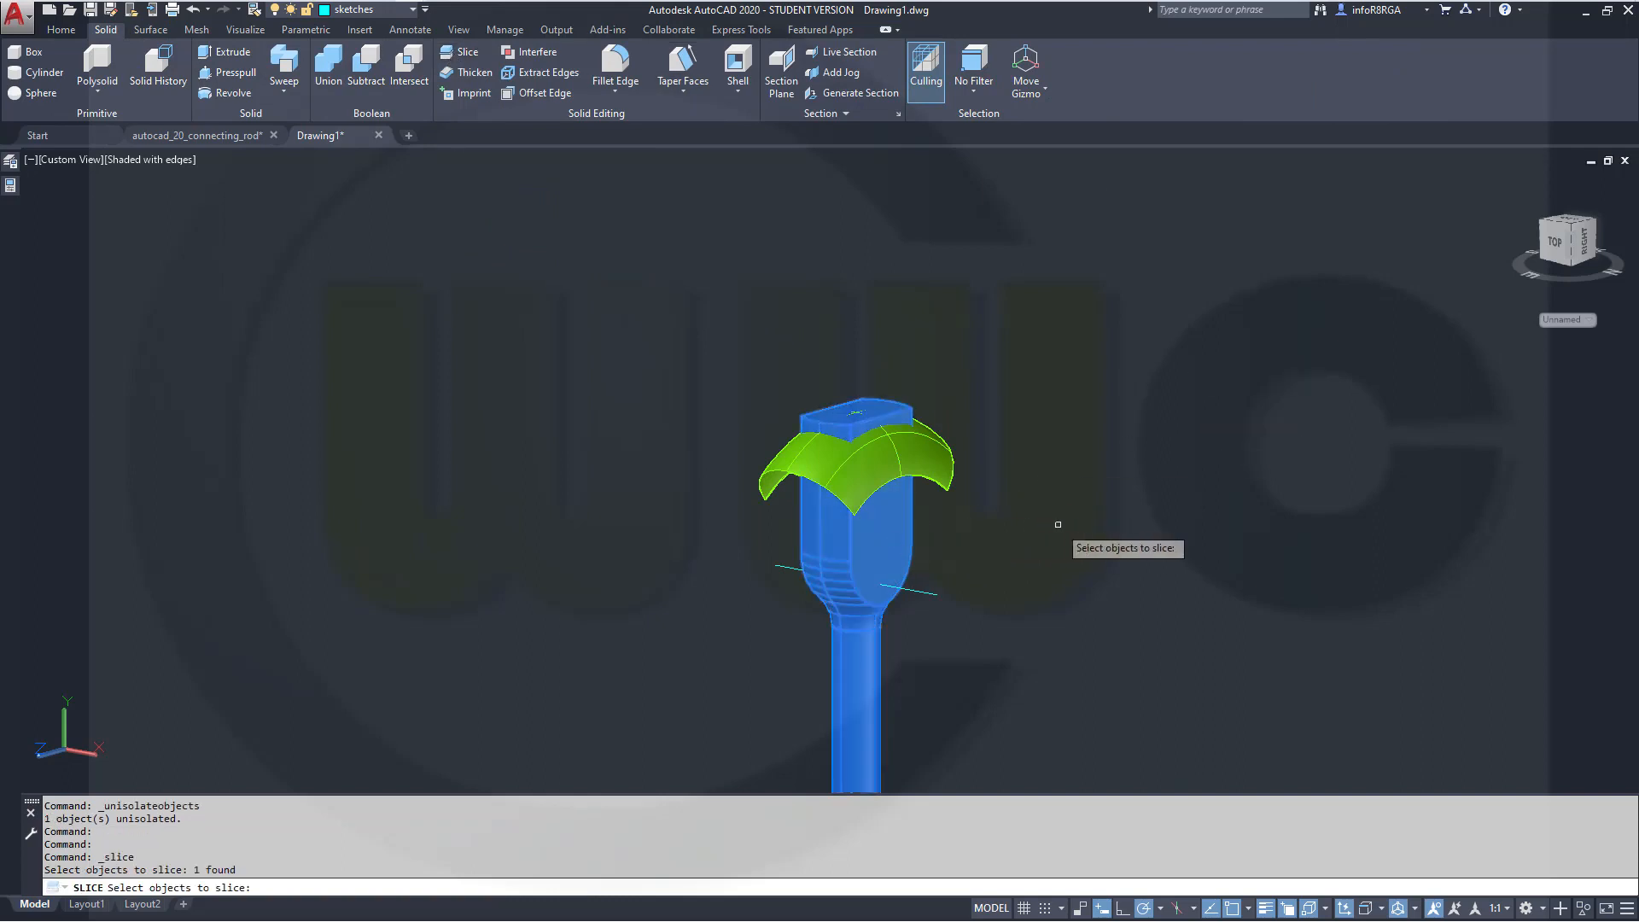
pyautogui.press('Return')
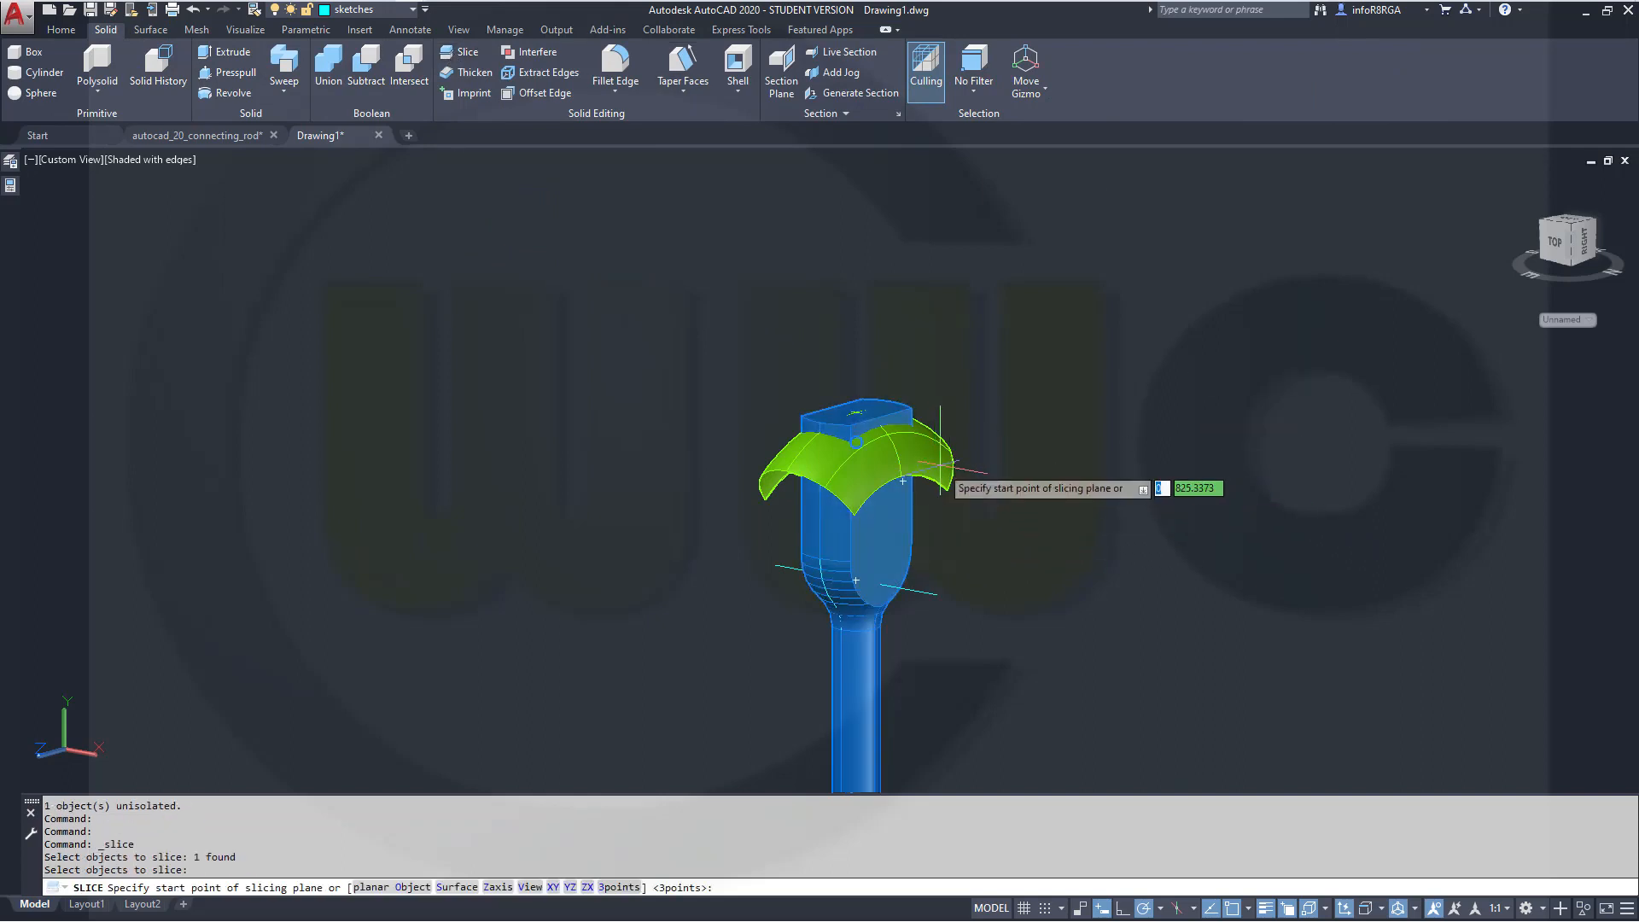
pyautogui.rightClick(1117, 495)
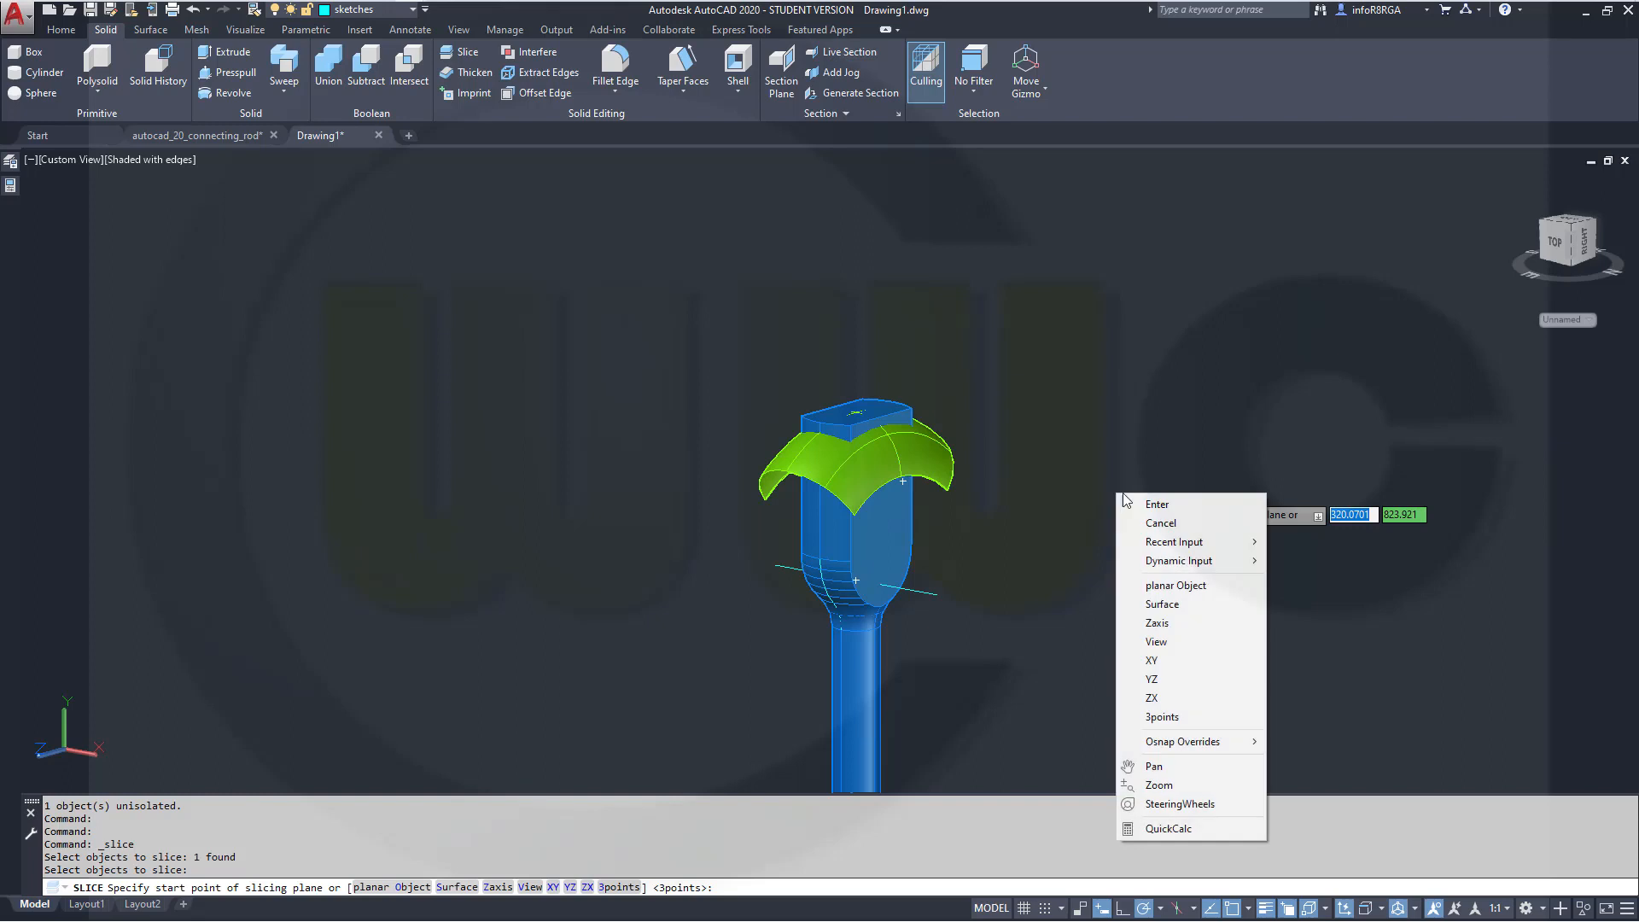
pyautogui.click(1196, 608)
pyautogui.click(943, 489)
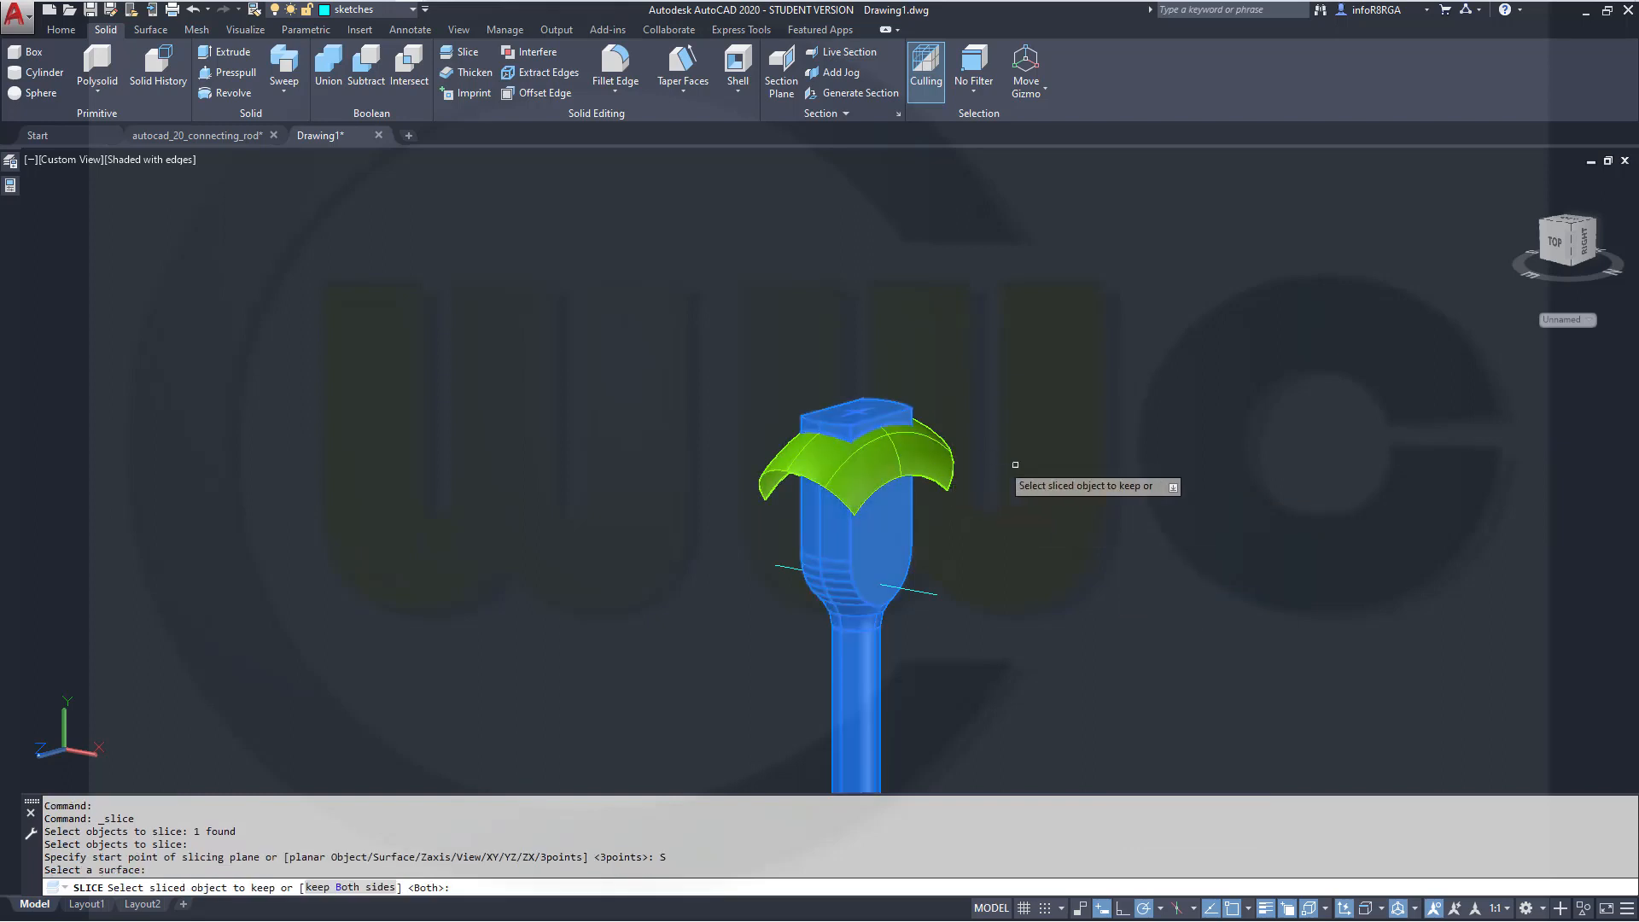
pyautogui.click(888, 535)
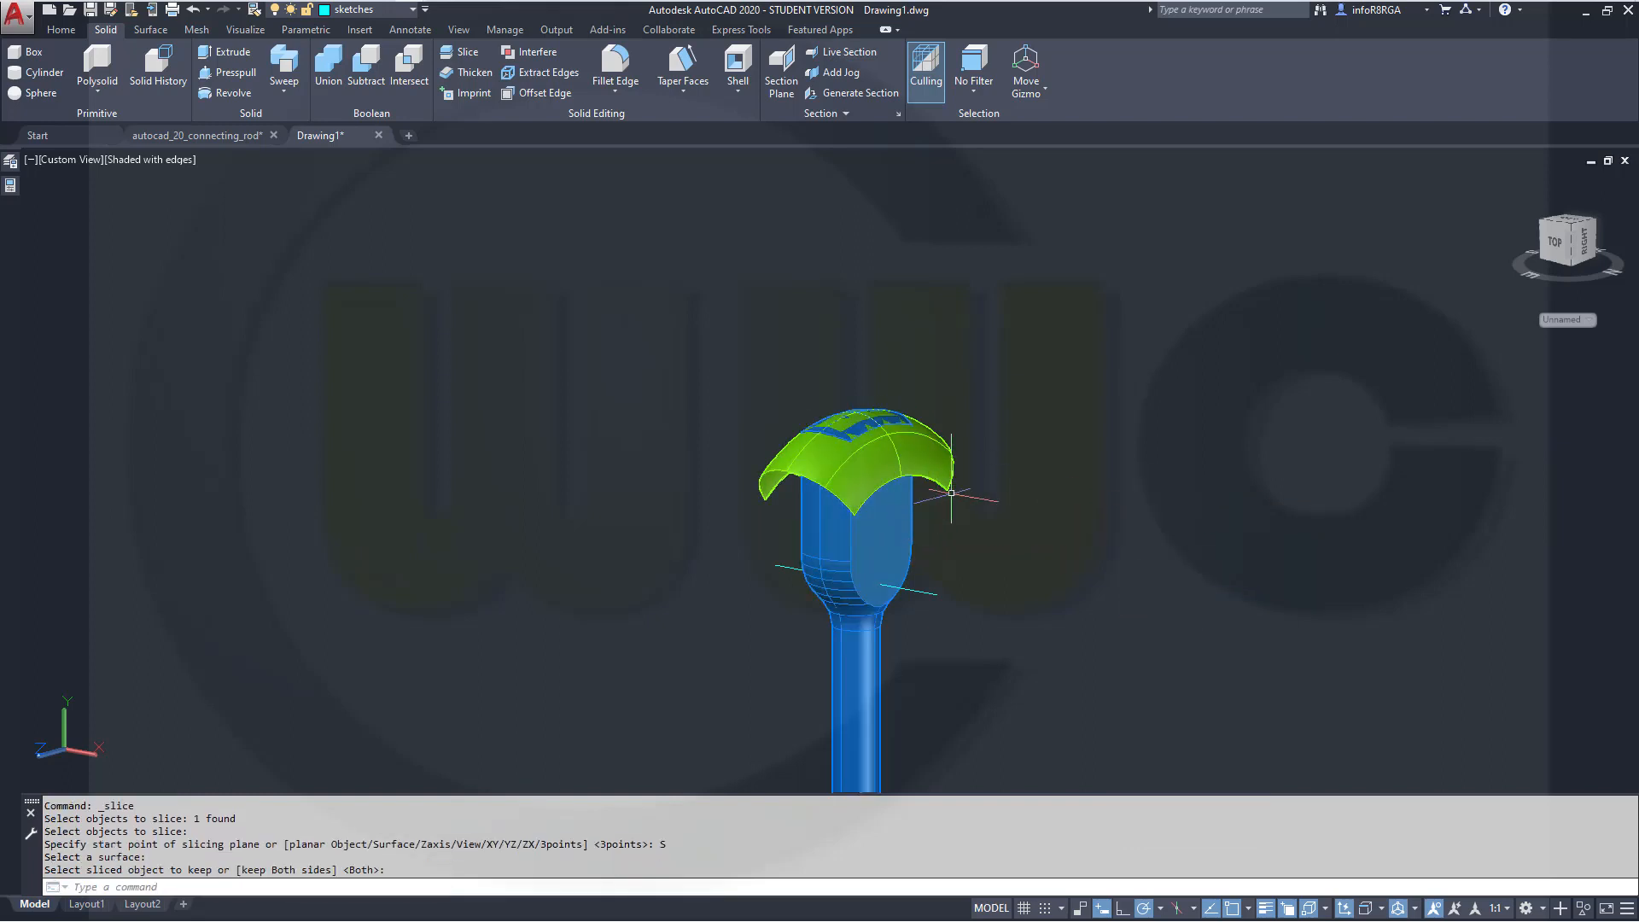
pyautogui.press('Escape')
# Move the slicing surface to layer 0 and dismiss the notice
pyautogui.click(791, 455)
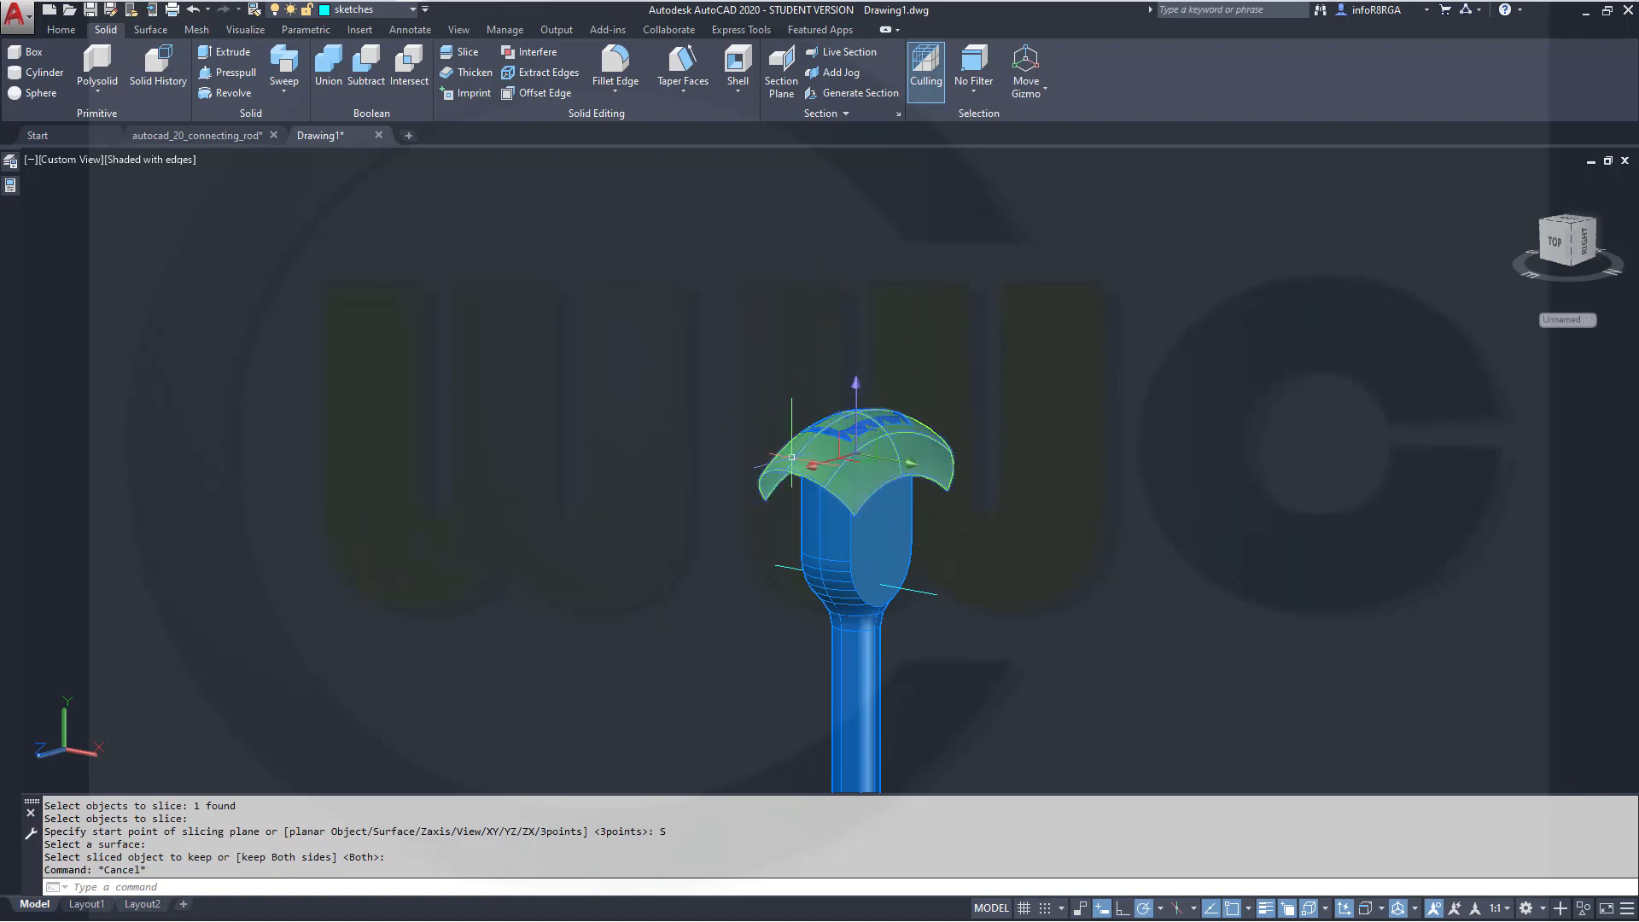
pyautogui.click(414, 11)
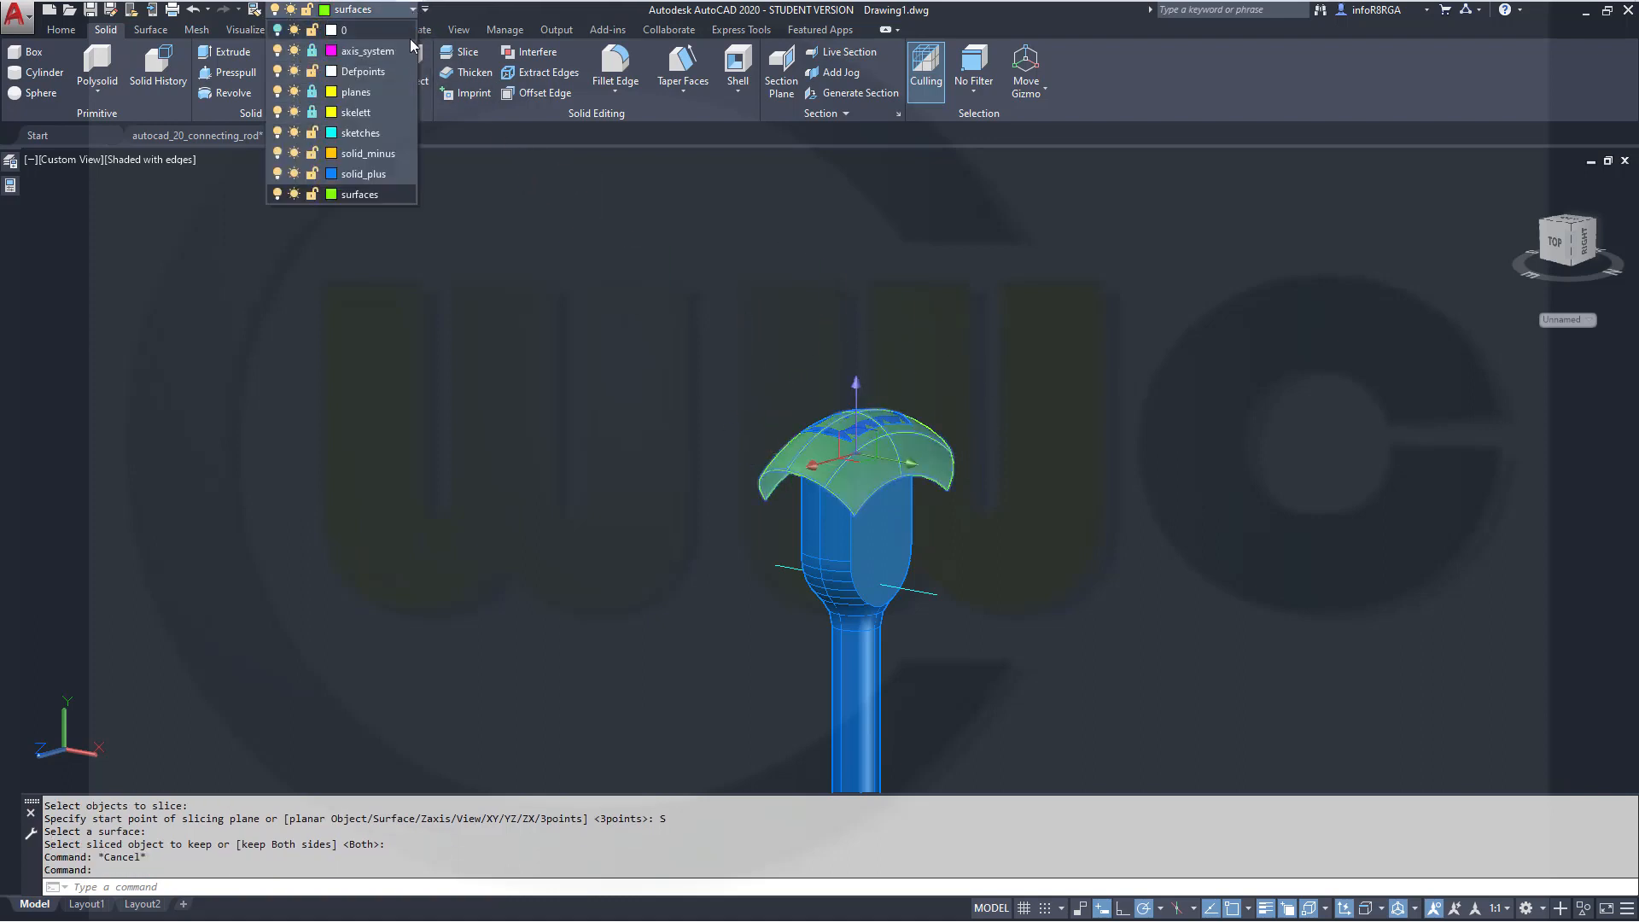
pyautogui.click(401, 30)
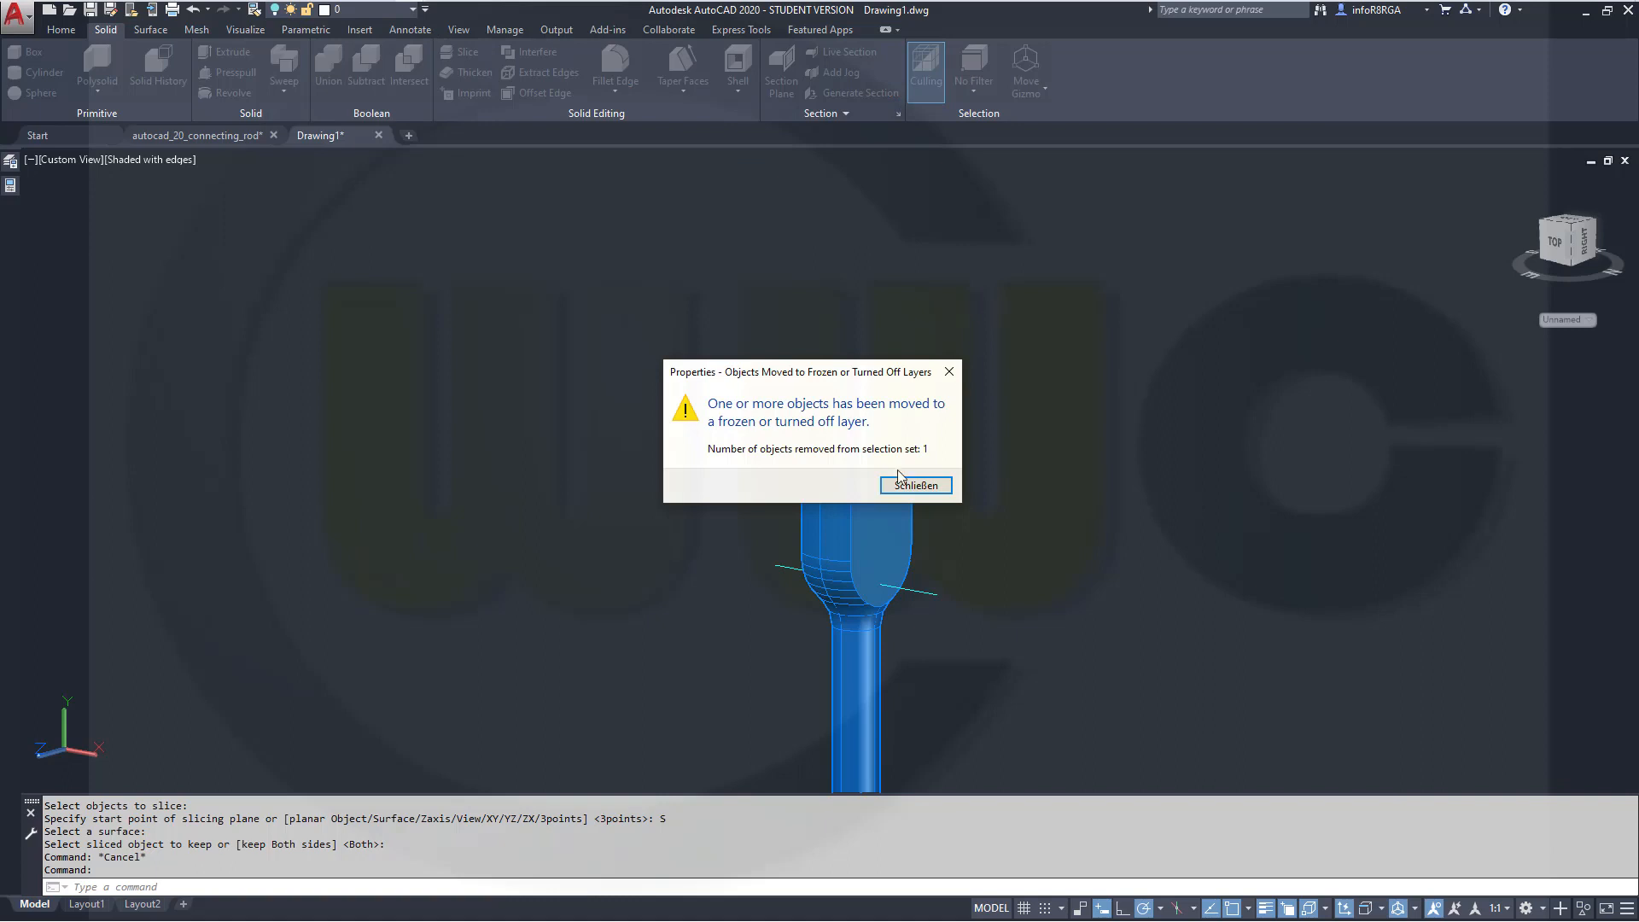
pyautogui.click(905, 487)
# Fillet the two top edges of the rod's upper end with a radius of 10
pyautogui.keyDown('shift'); pyautogui.moveTo(958, 593); pyautogui.dragTo(897, 630, button='middle'); pyautogui.keyUp('shift')
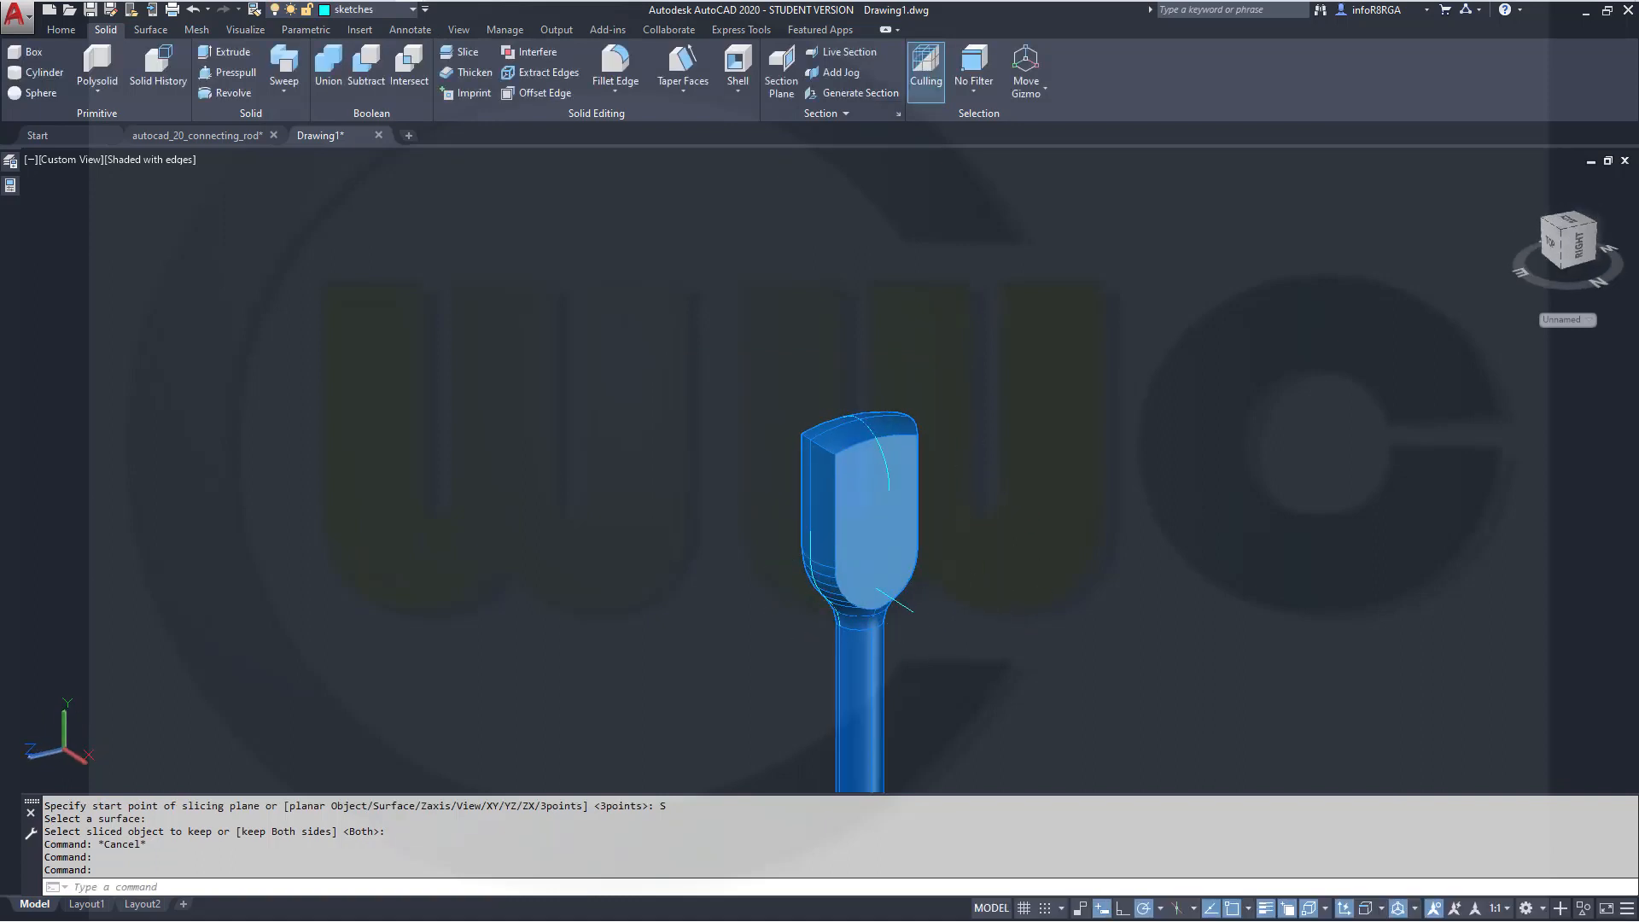
pyautogui.click(614, 62)
pyautogui.rightClick(705, 297)
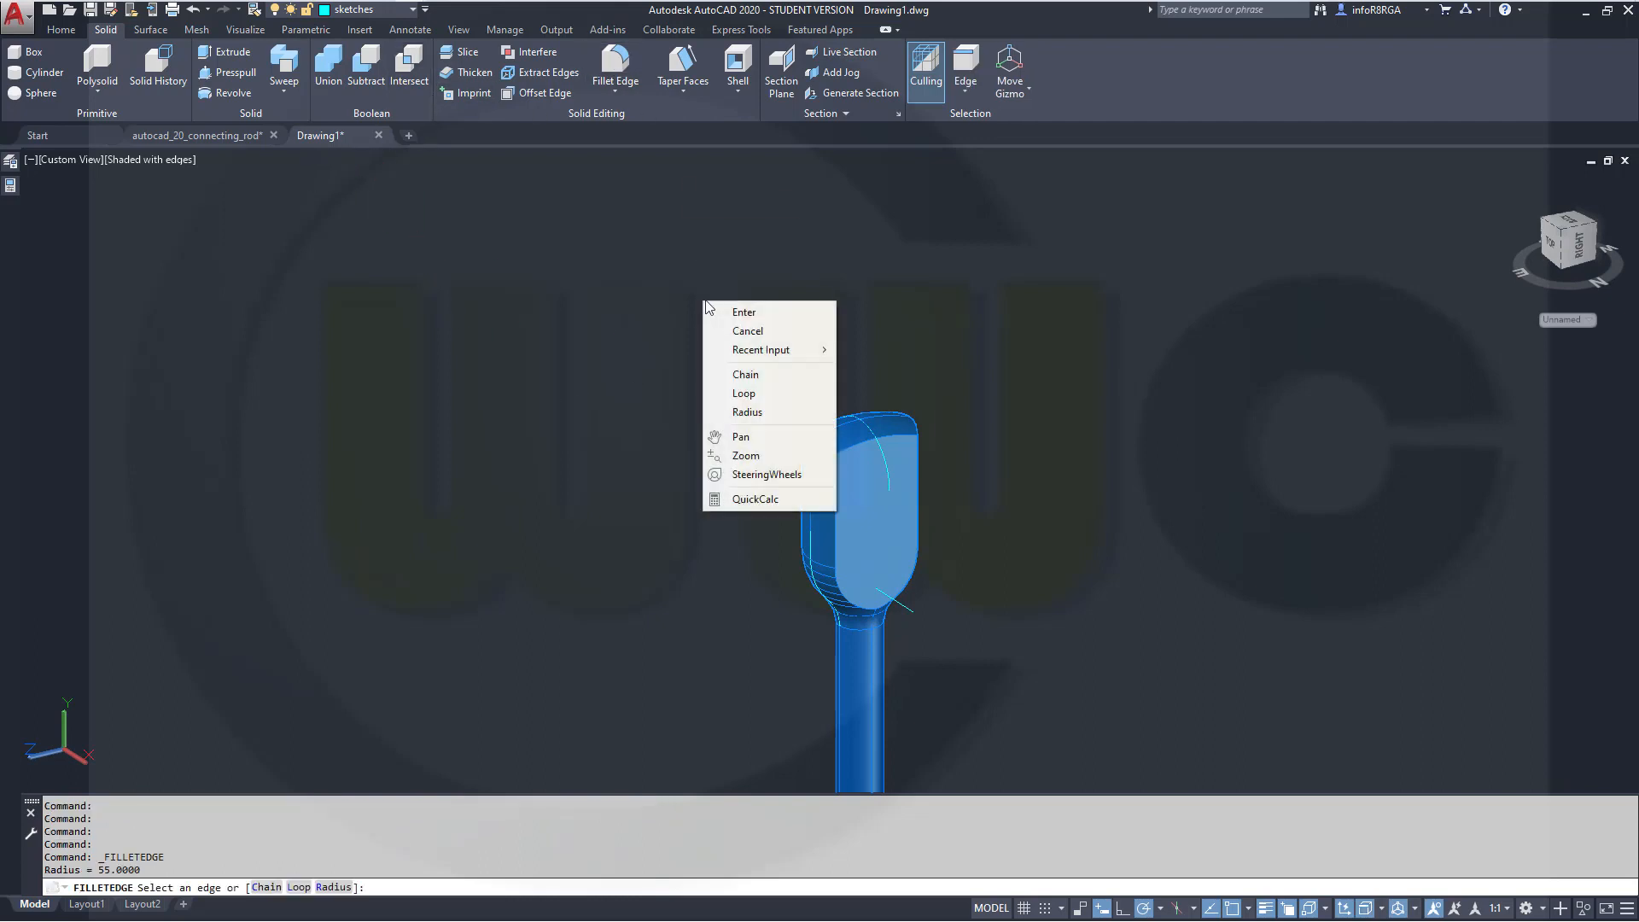
pyautogui.moveTo(730, 362)
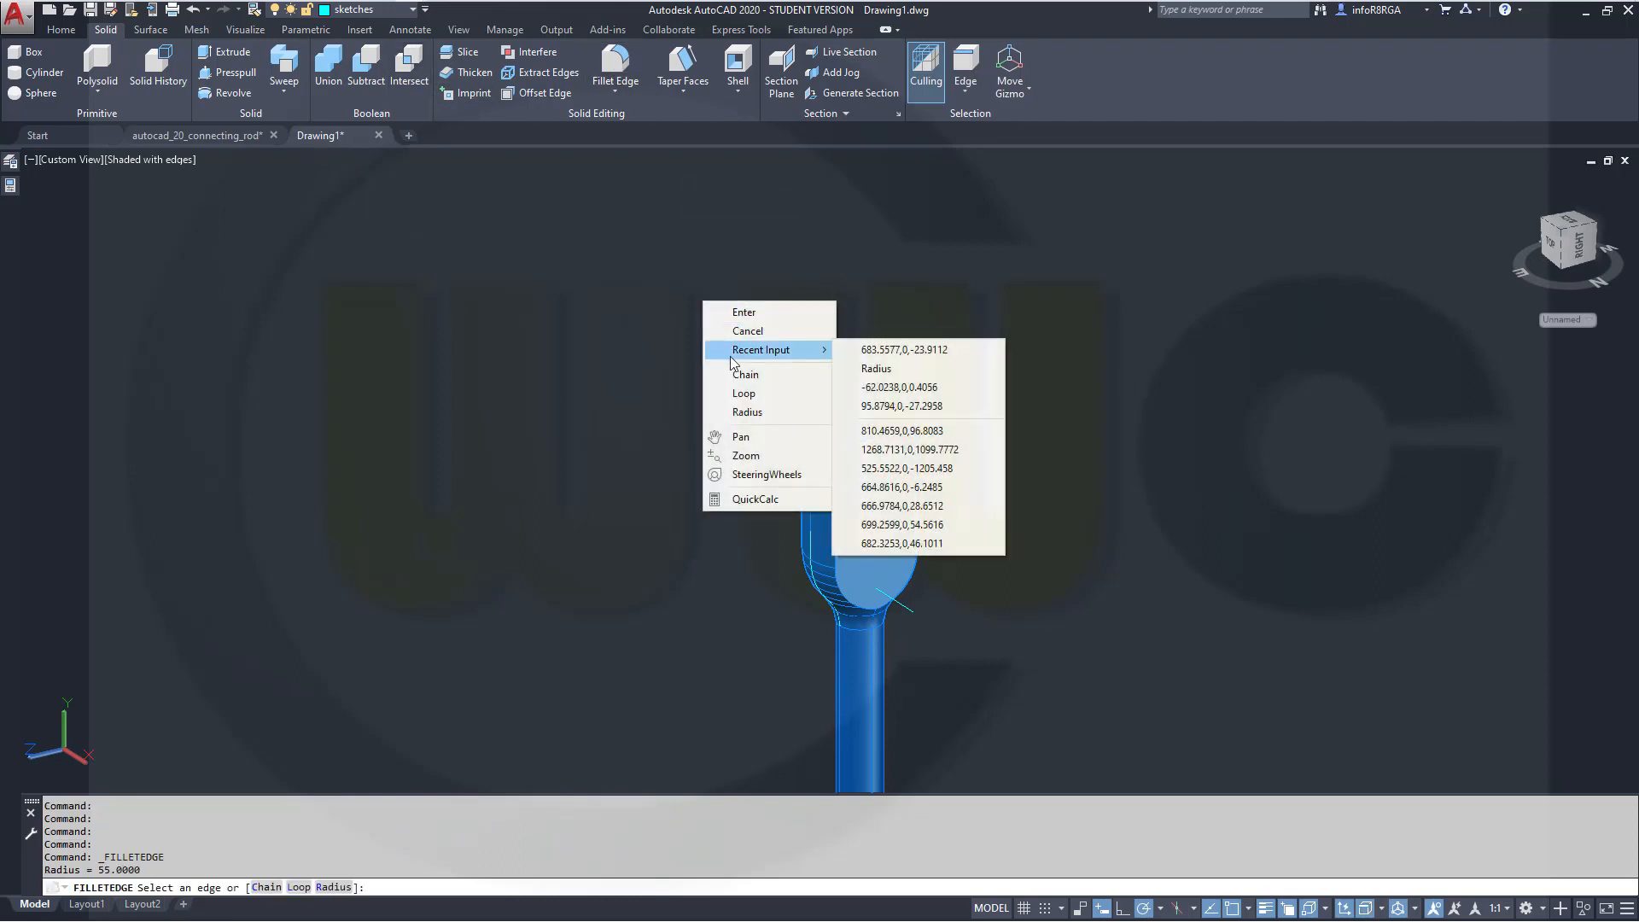
pyautogui.click(747, 411)
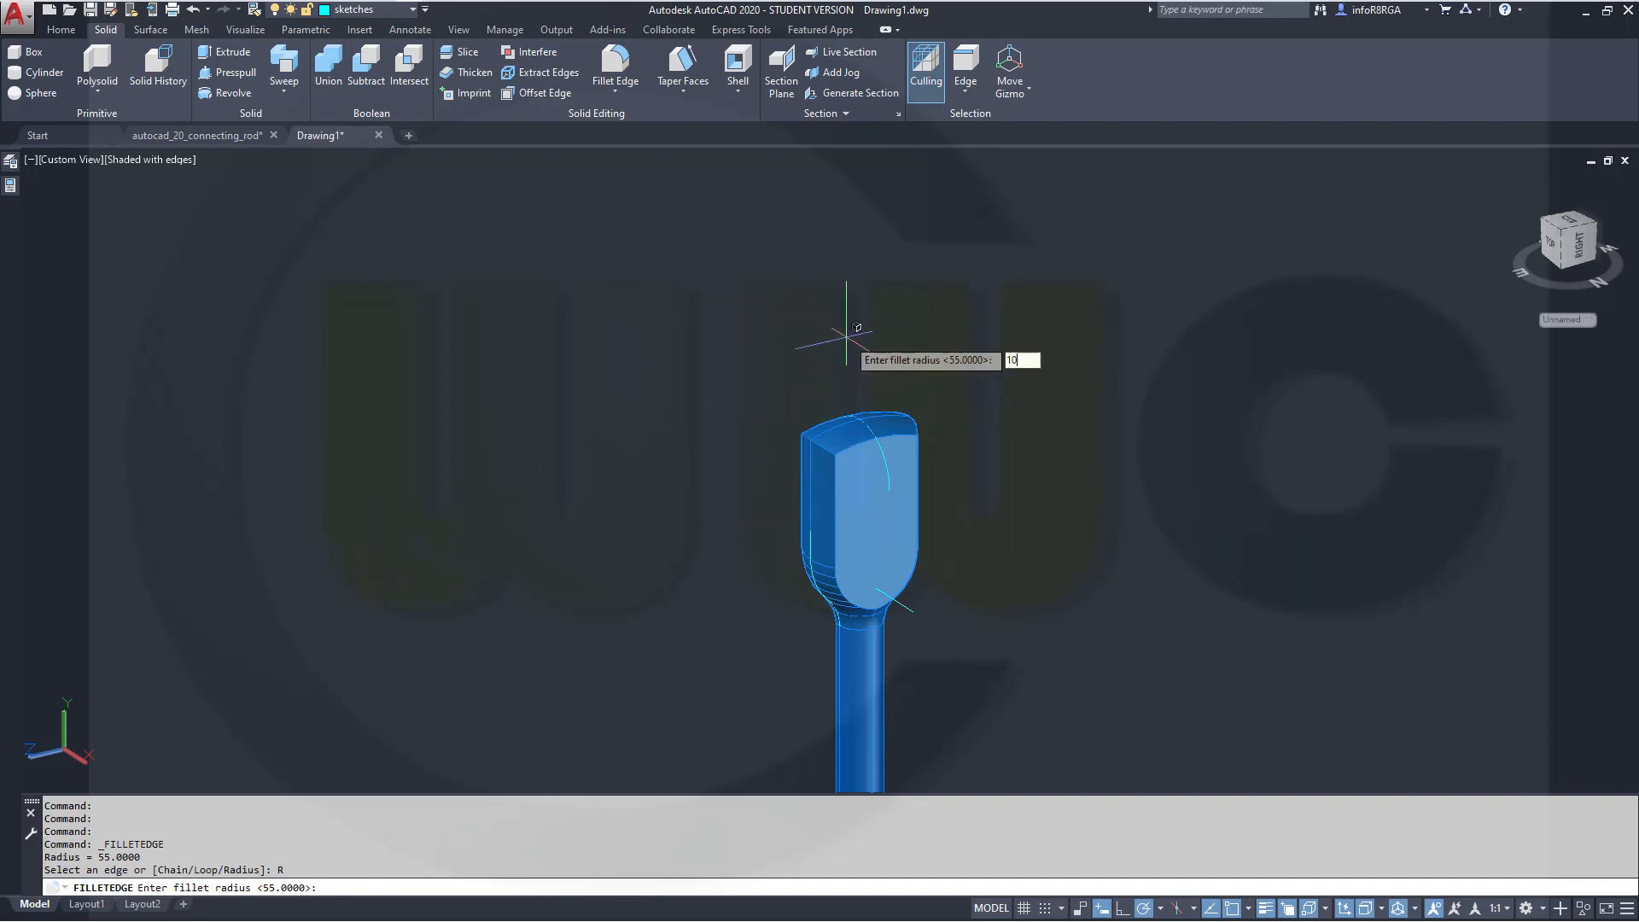
pyautogui.press('Return')
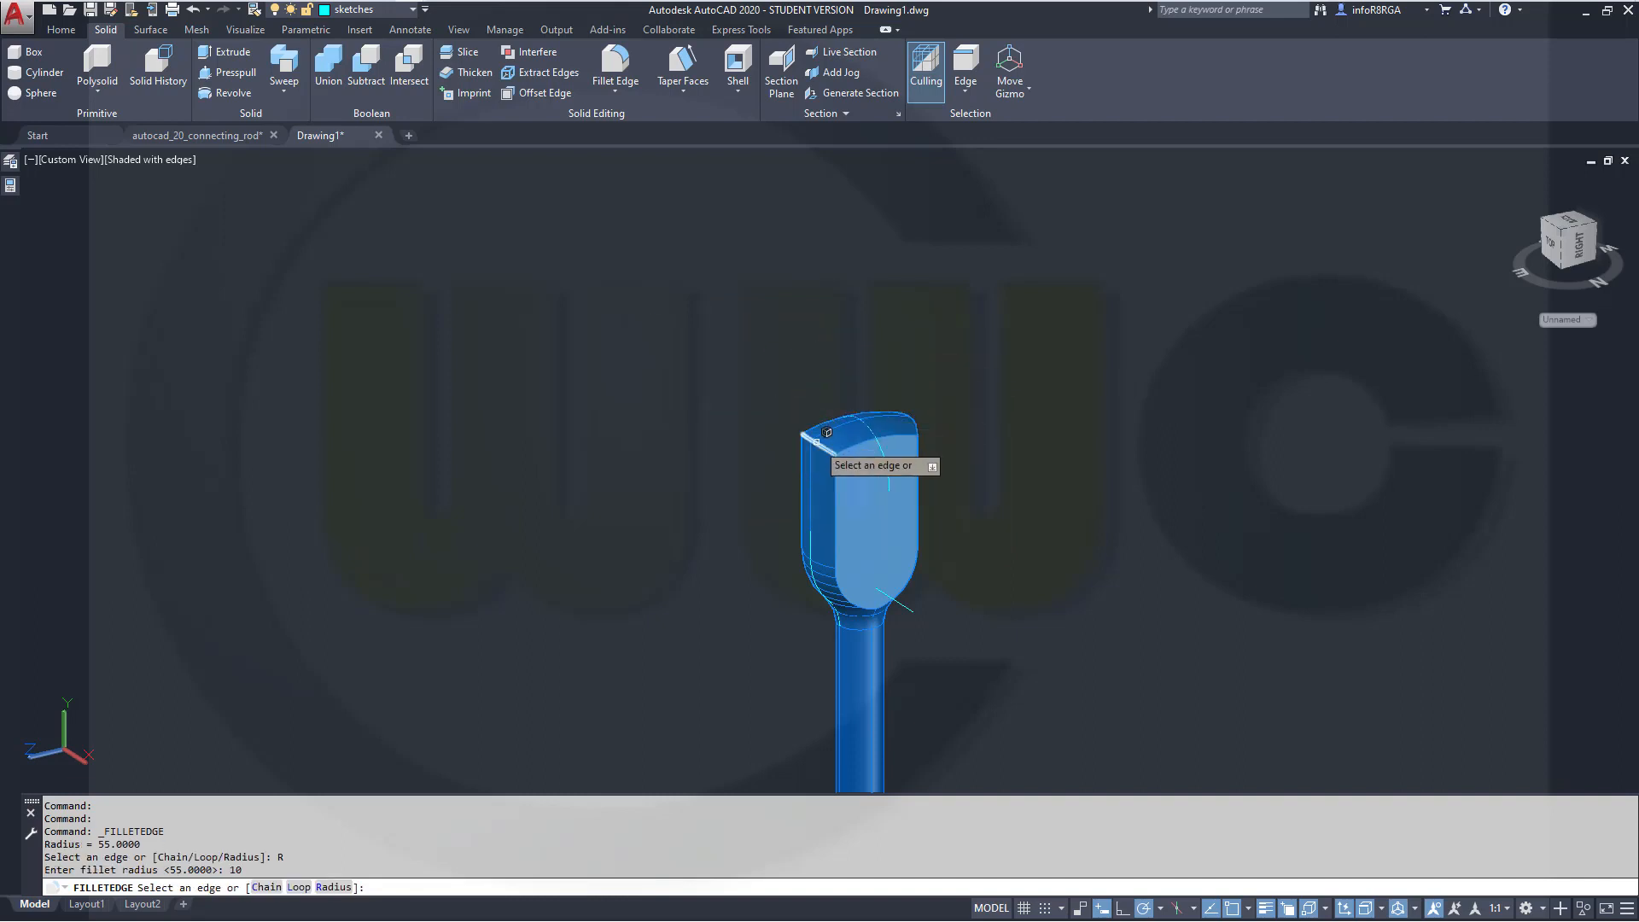
pyautogui.click(817, 442)
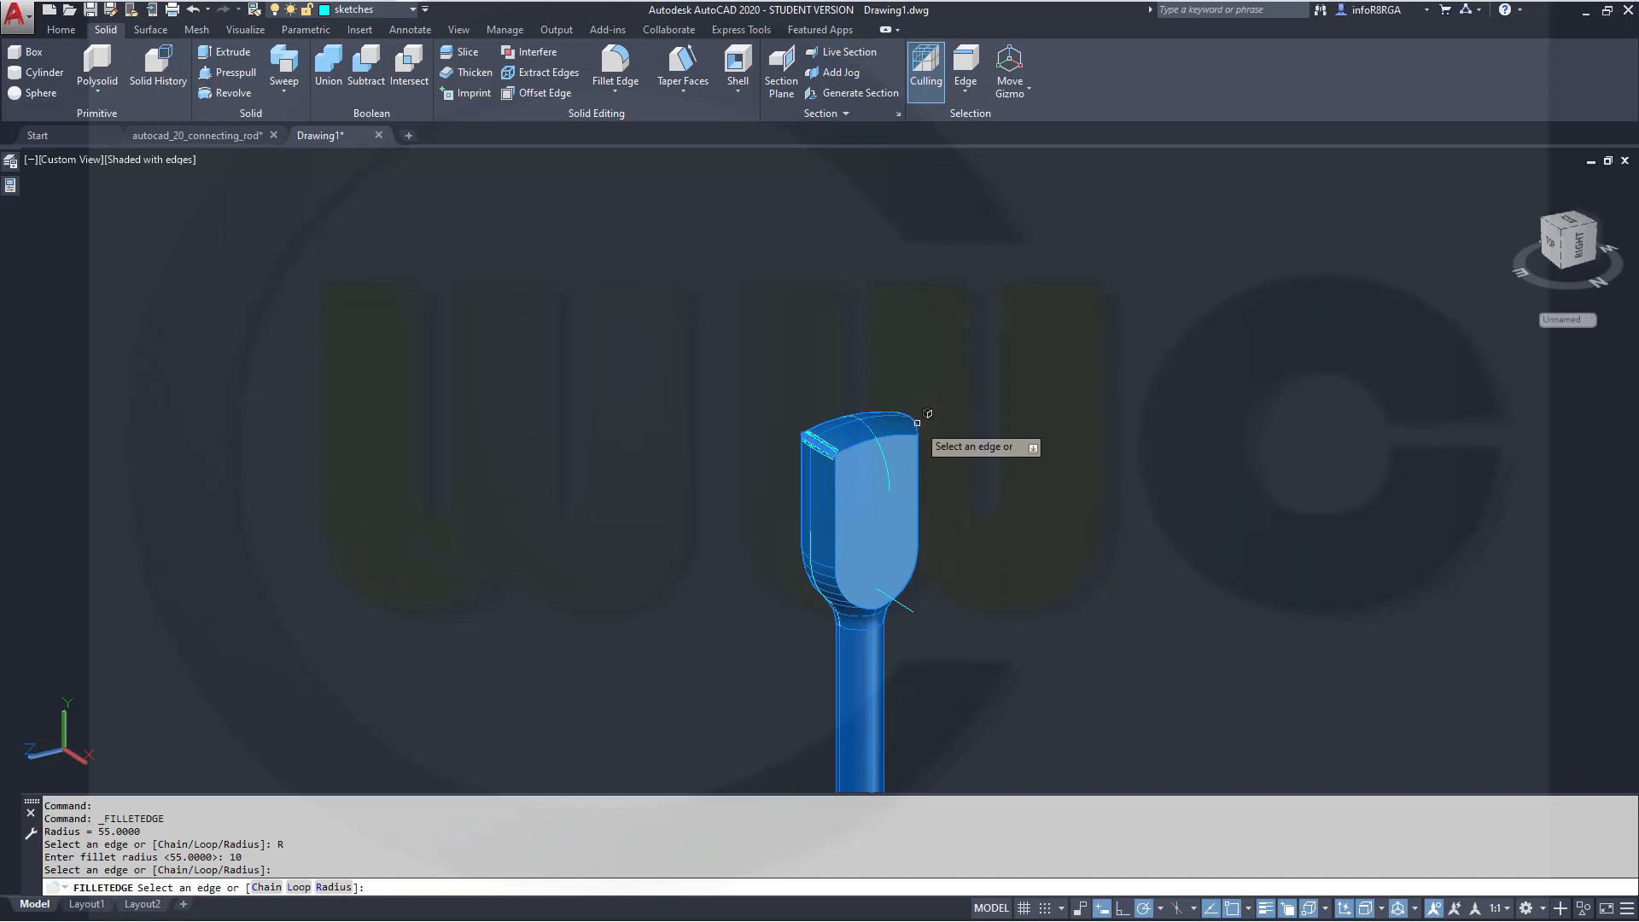
pyautogui.click(918, 422)
pyautogui.press('Return')
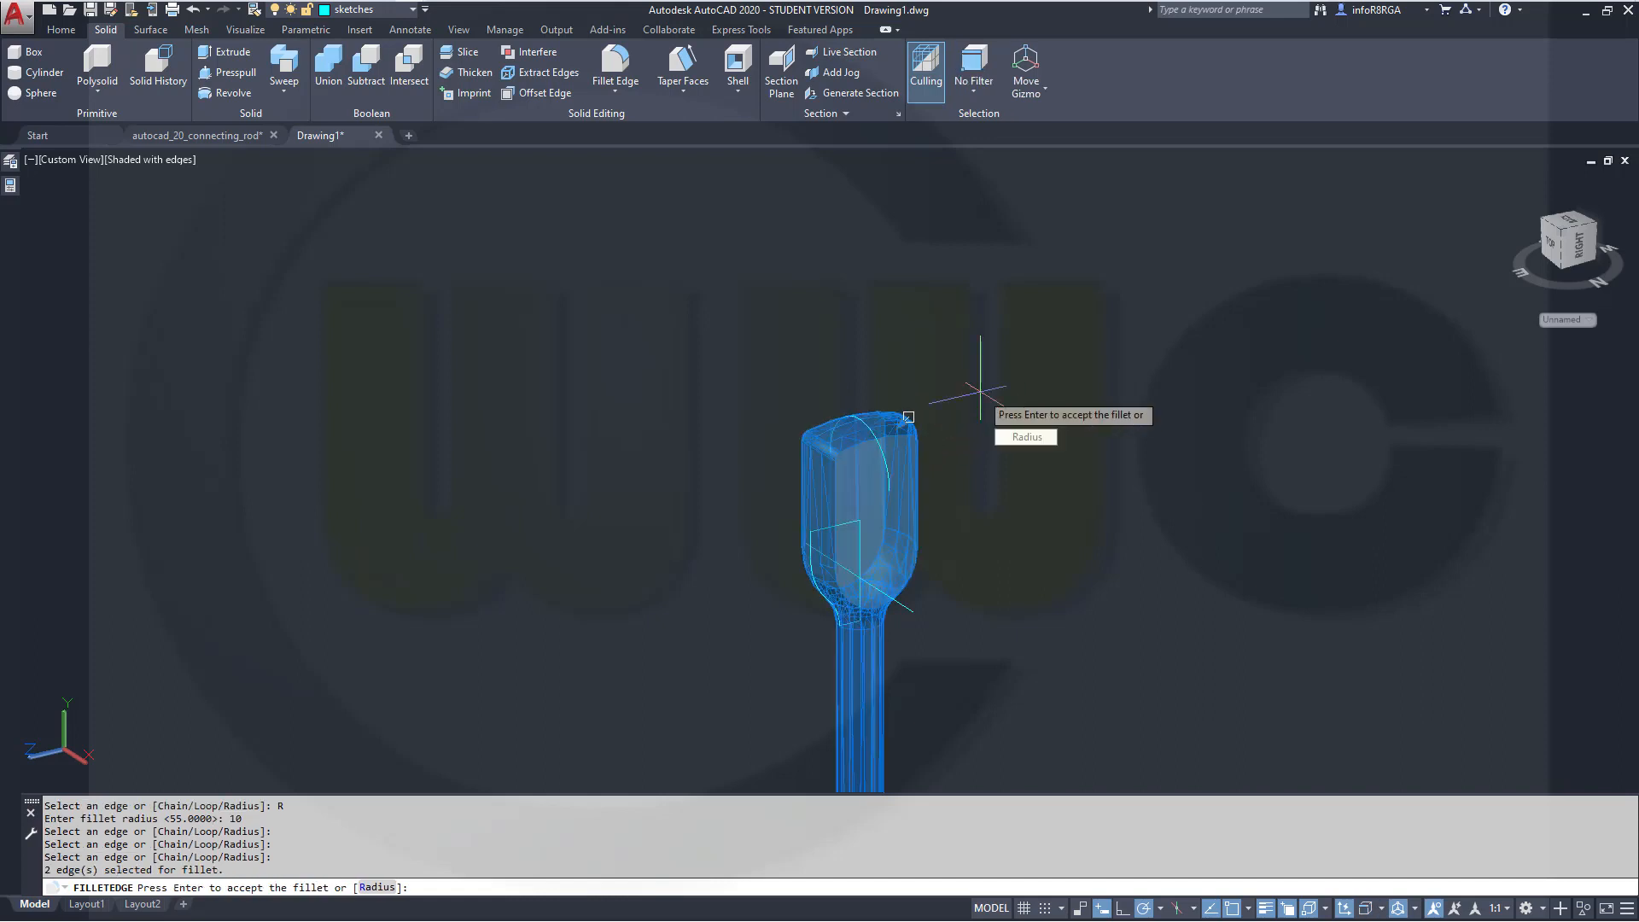
pyautogui.press('Return')
# Examine the filleted connecting rod from different zoom levels and positions
pyautogui.scroll(2, 978, 520)
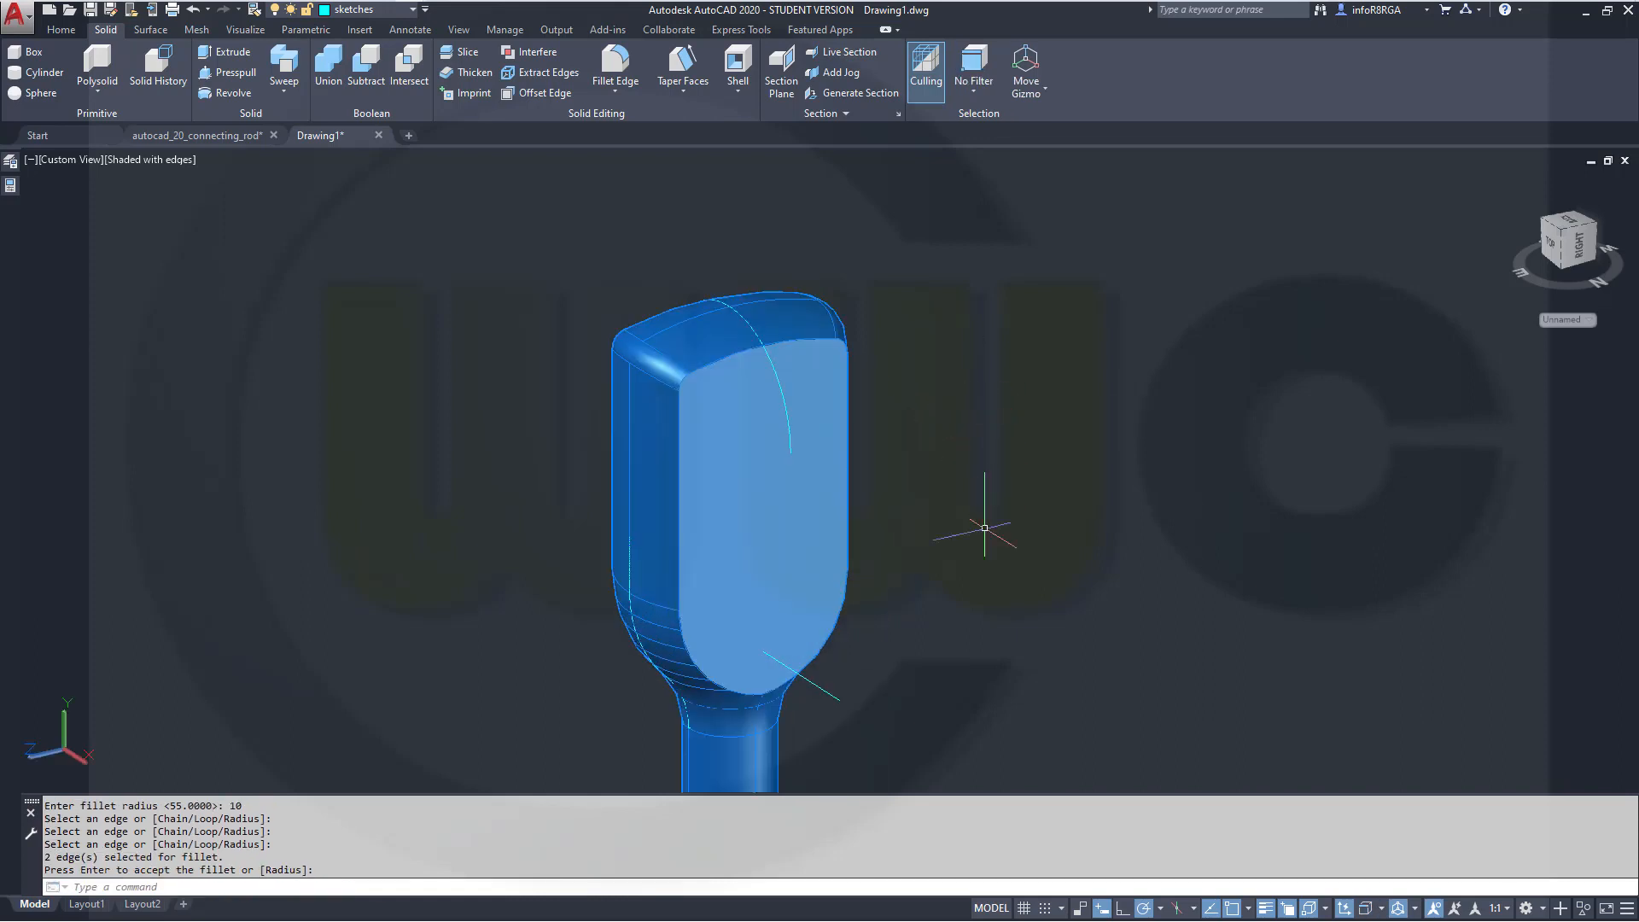
pyautogui.scroll(-5, 1003, 554)
pyautogui.keyDown('shift'); pyautogui.moveTo(951, 717); pyautogui.dragTo(724, 612, button='middle'); pyautogui.keyUp('shift')
pyautogui.moveTo(1101, 744); pyautogui.dragTo(862, 564, button='middle')
pyautogui.keyDown('shift'); pyautogui.moveTo(806, 386); pyautogui.dragTo(768, 444, button='middle'); pyautogui.keyUp('shift')
pyautogui.keyDown('shift'); pyautogui.moveTo(485, 405); pyautogui.dragTo(428, 450, button='middle'); pyautogui.keyUp('shift')
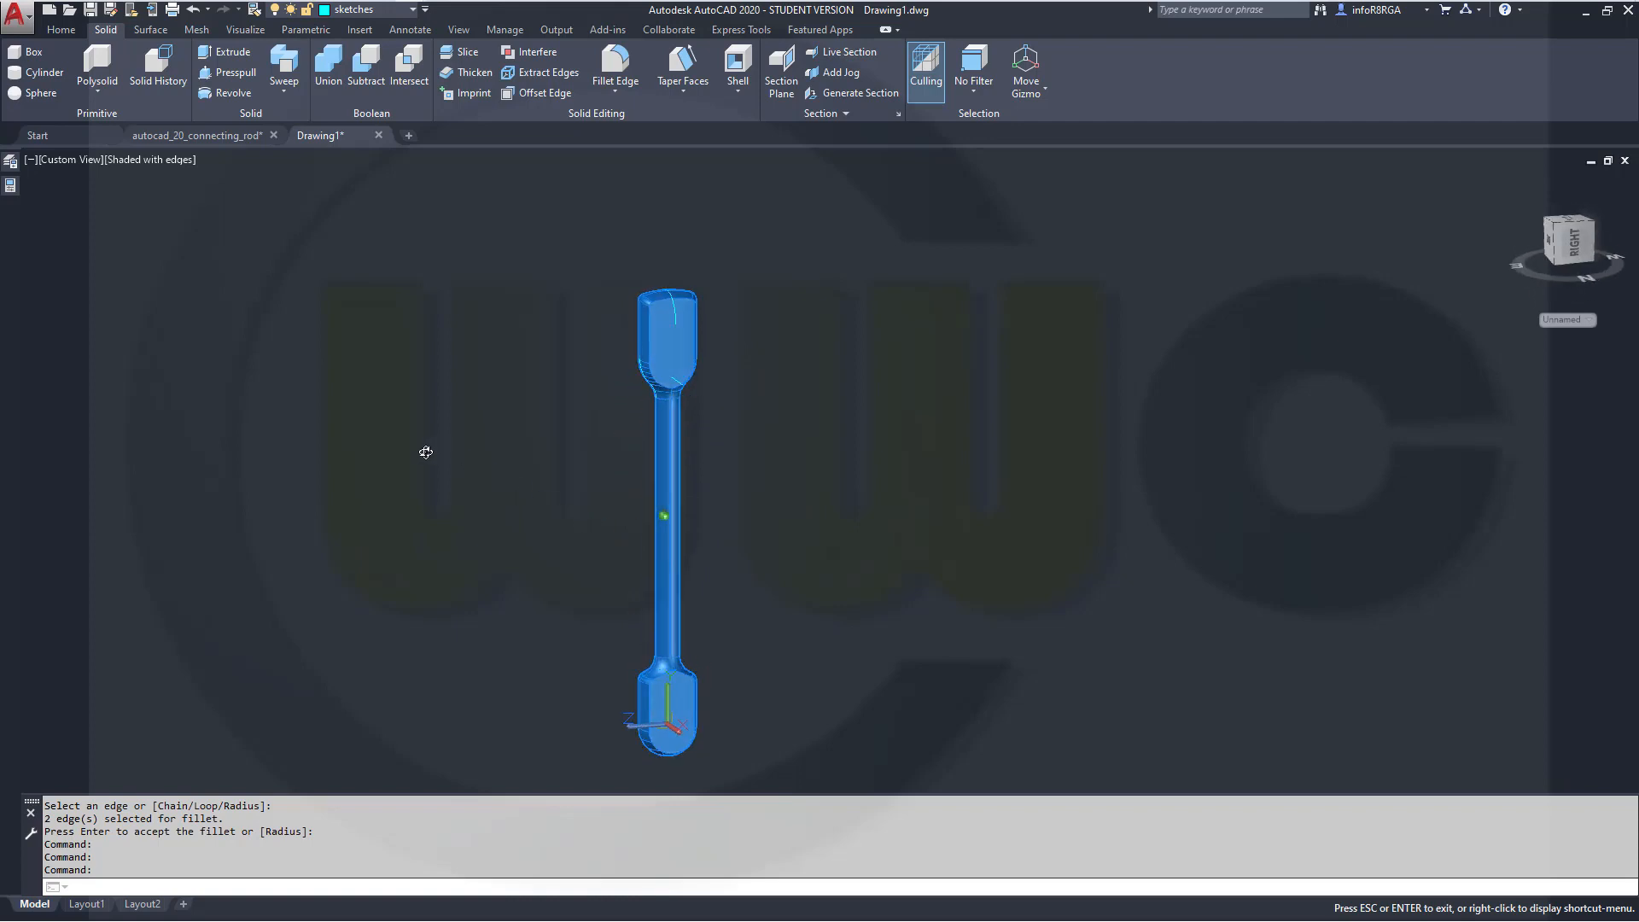
pyautogui.scroll(5, 1067, 662)
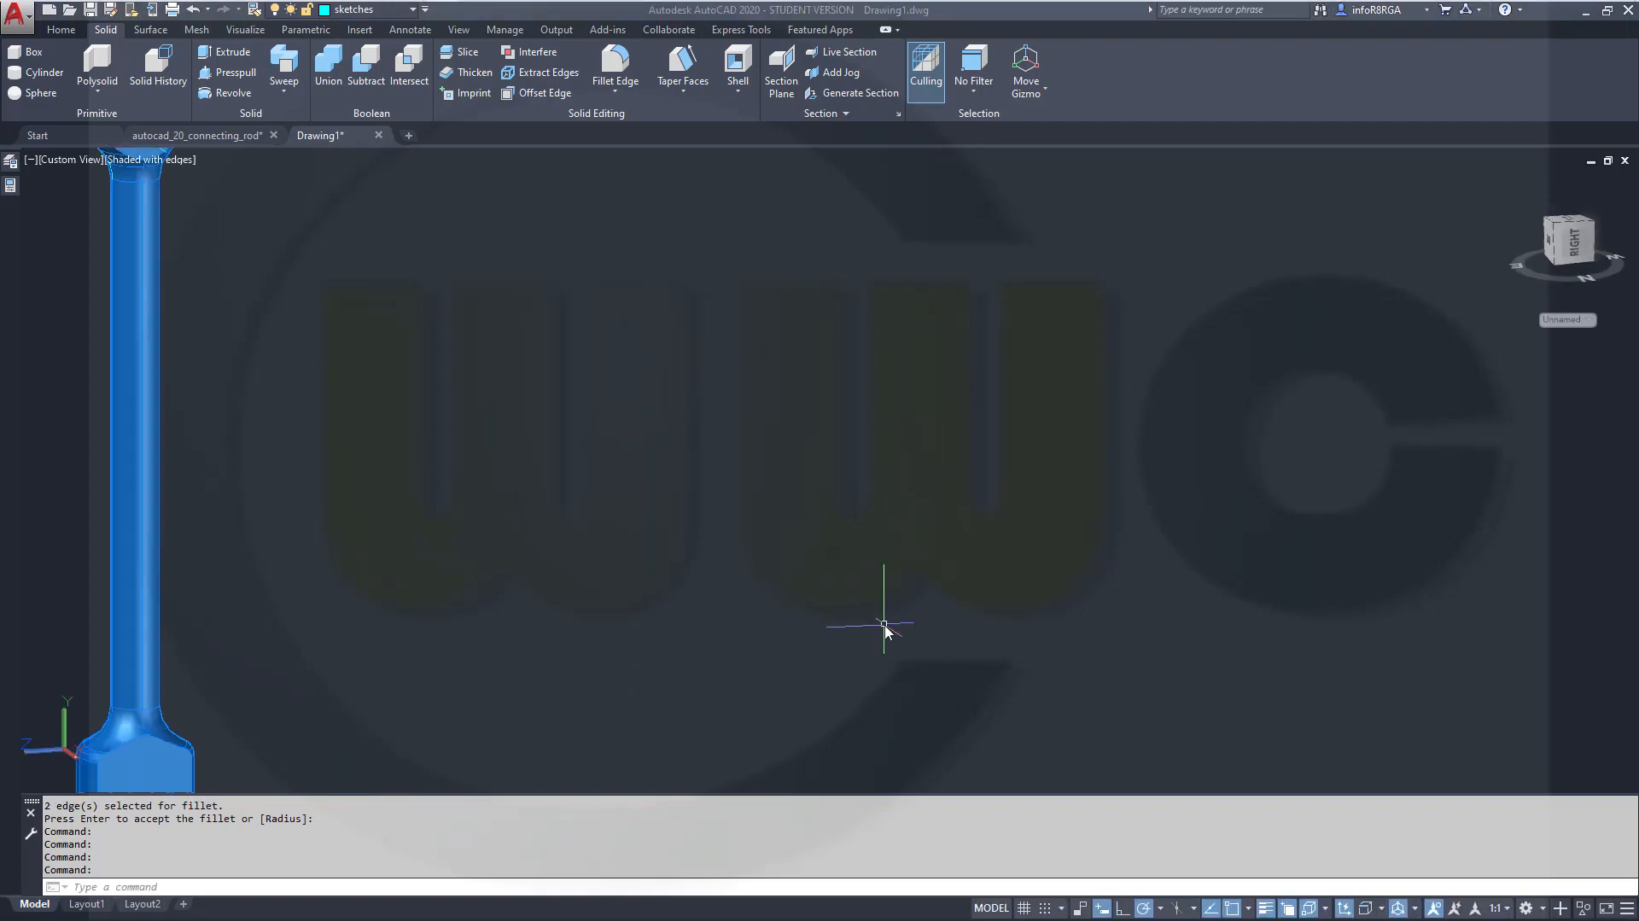
pyautogui.scroll(-9, 854, 618)
pyautogui.scroll(4, 683, 630)
pyautogui.scroll(2, 707, 585)
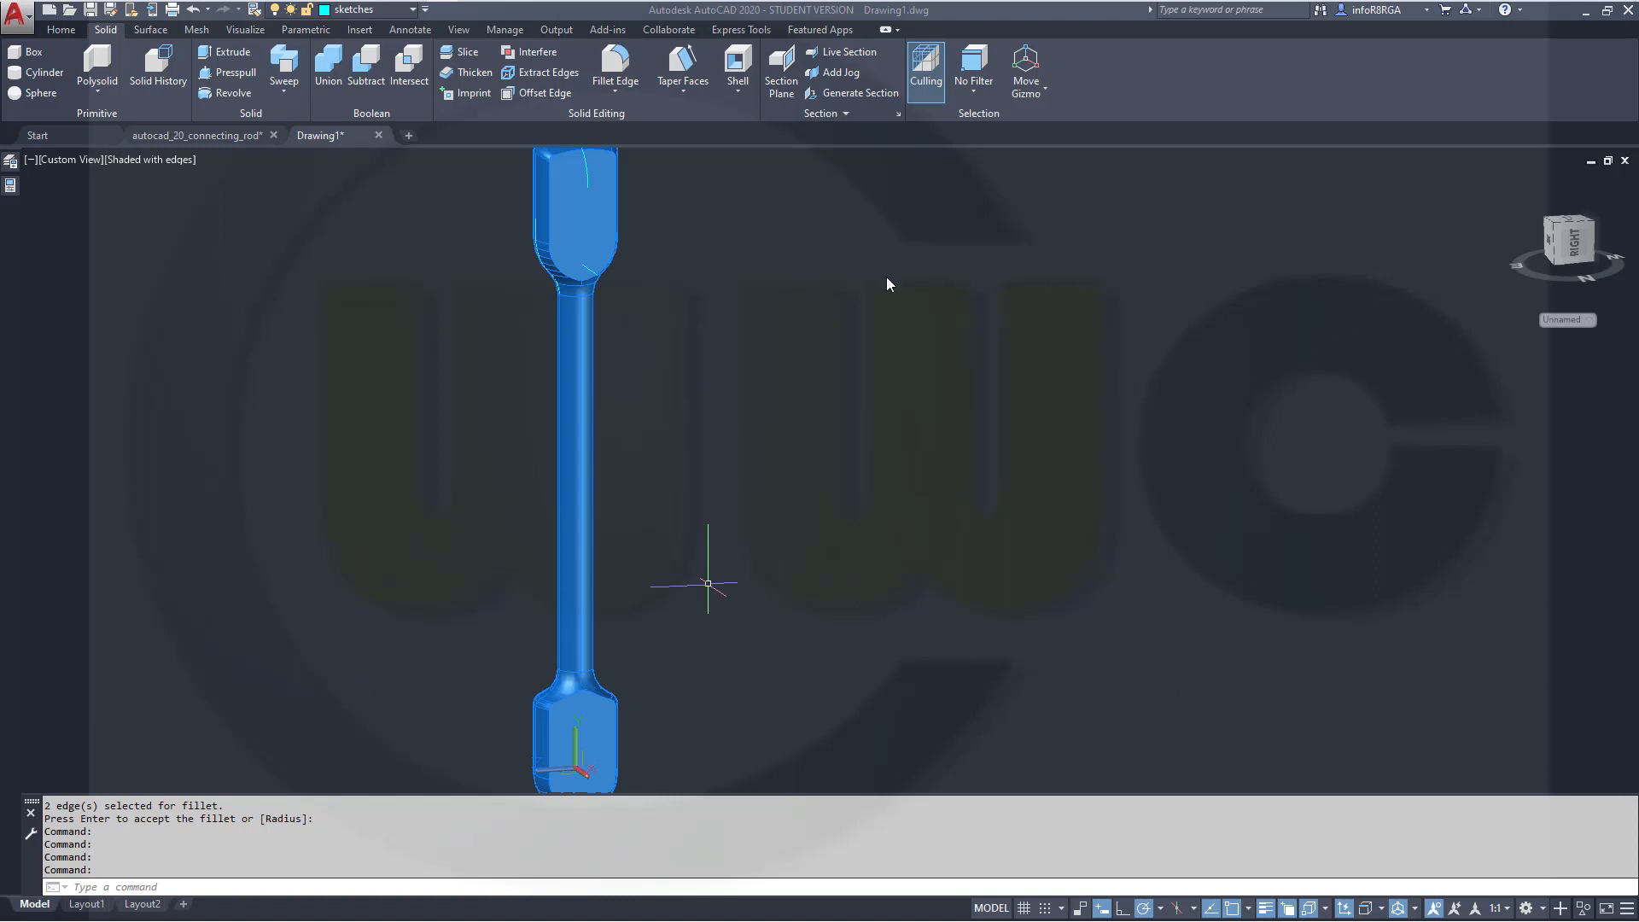
# Switch to the back view and rotate the UCS 90 degrees about its Y axis
pyautogui.click(1580, 247)
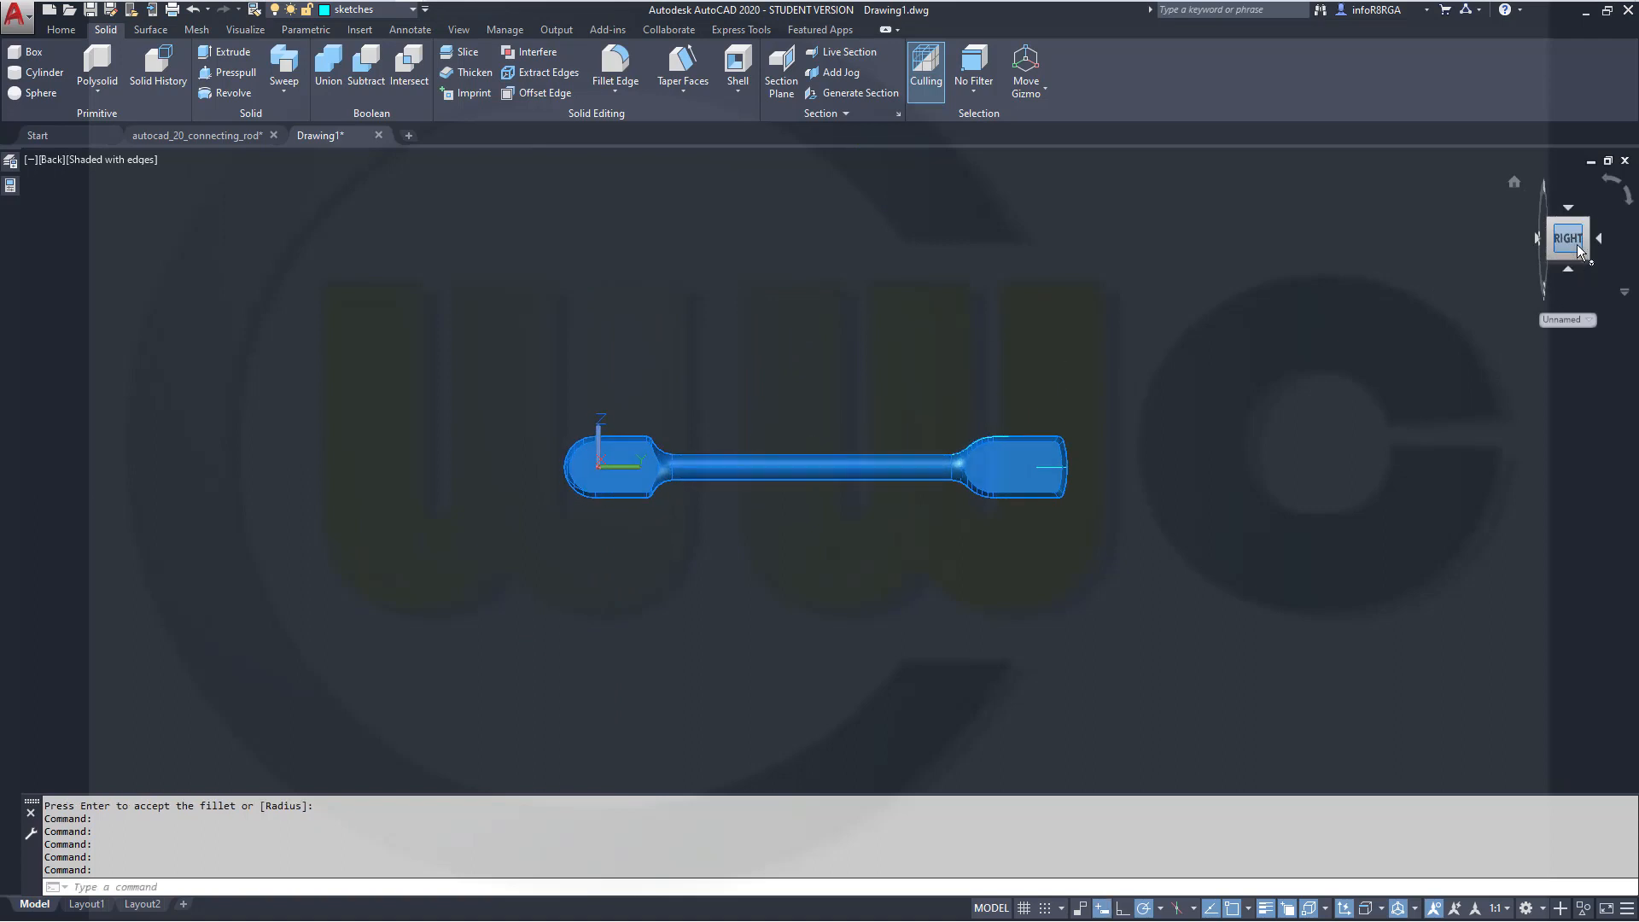
pyautogui.scroll(2, 730, 541)
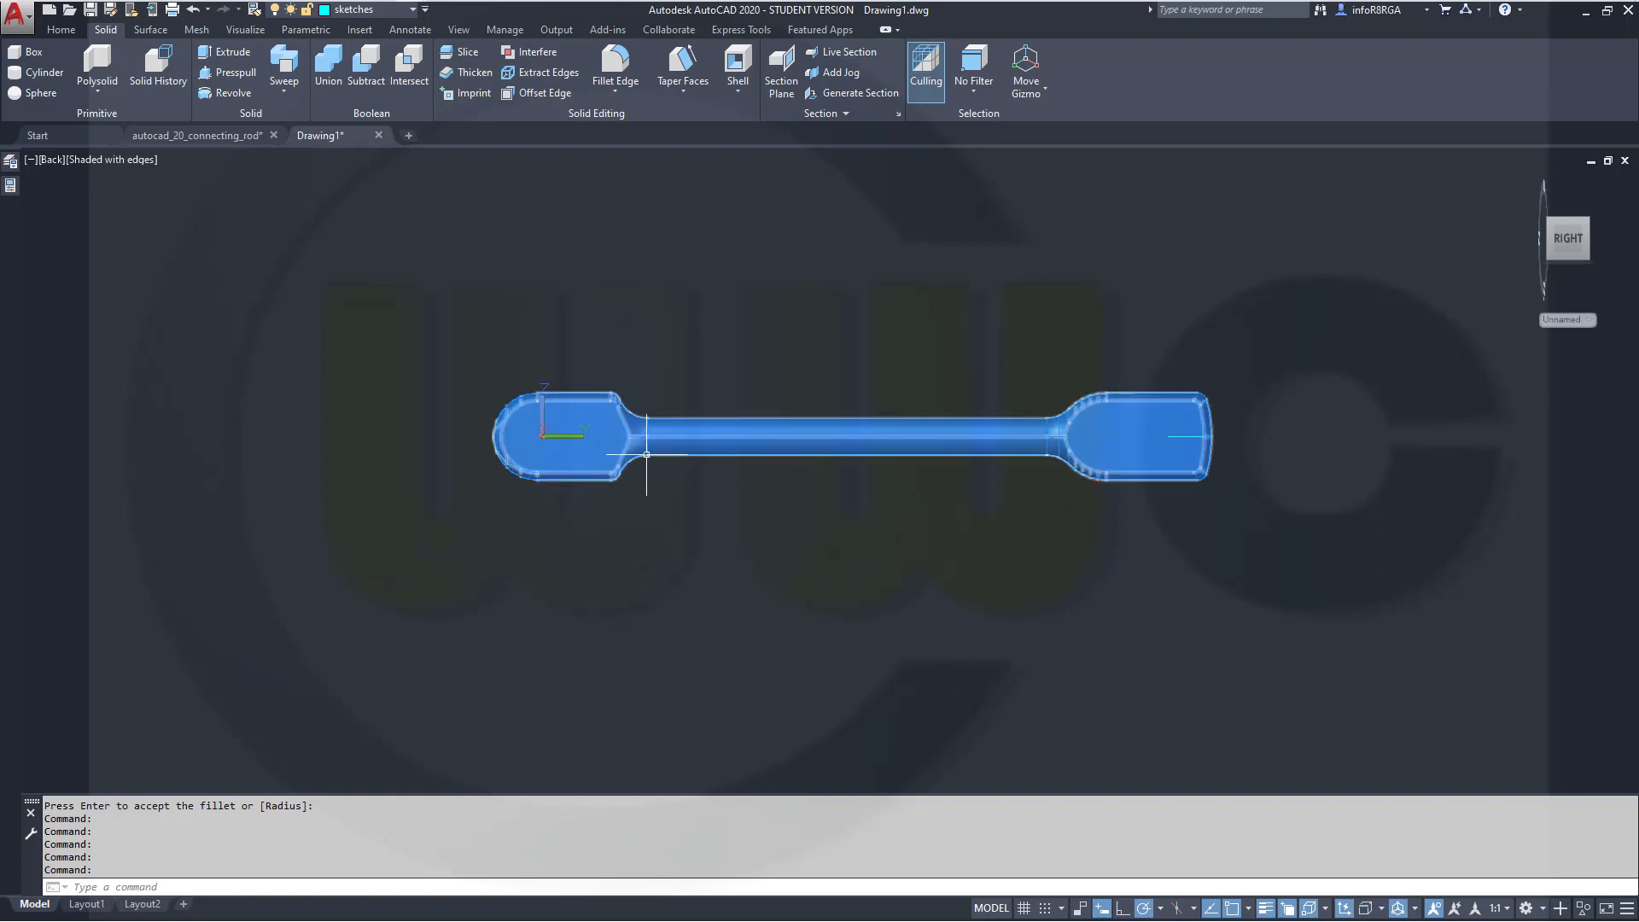
pyautogui.click(577, 435)
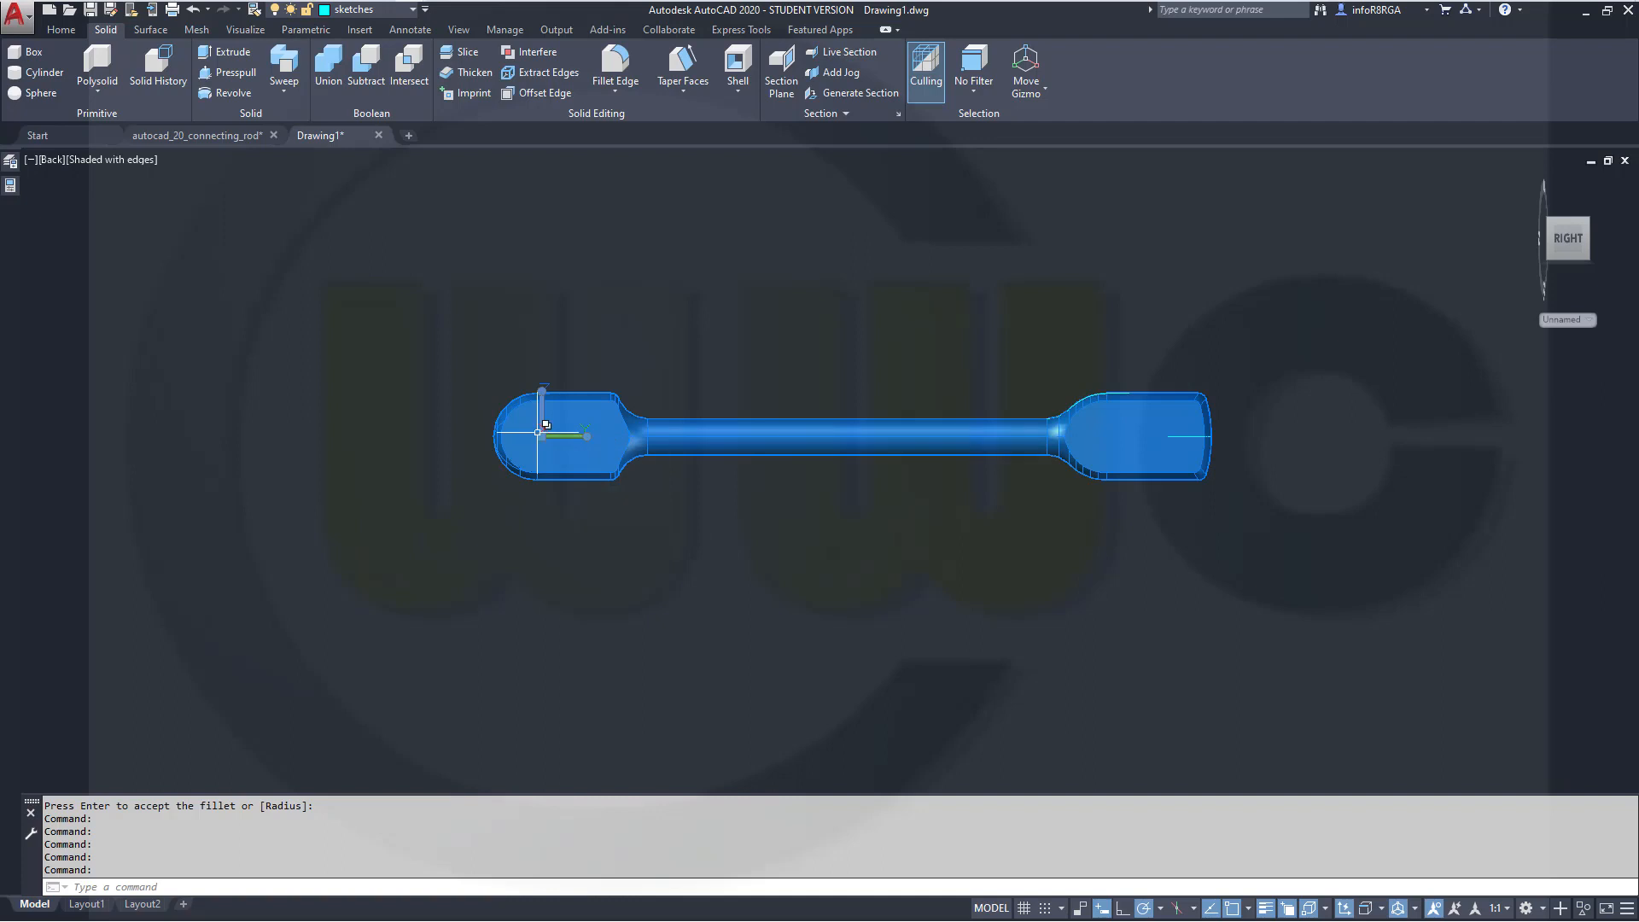
pyautogui.rightClick(545, 441)
pyautogui.moveTo(542, 391)
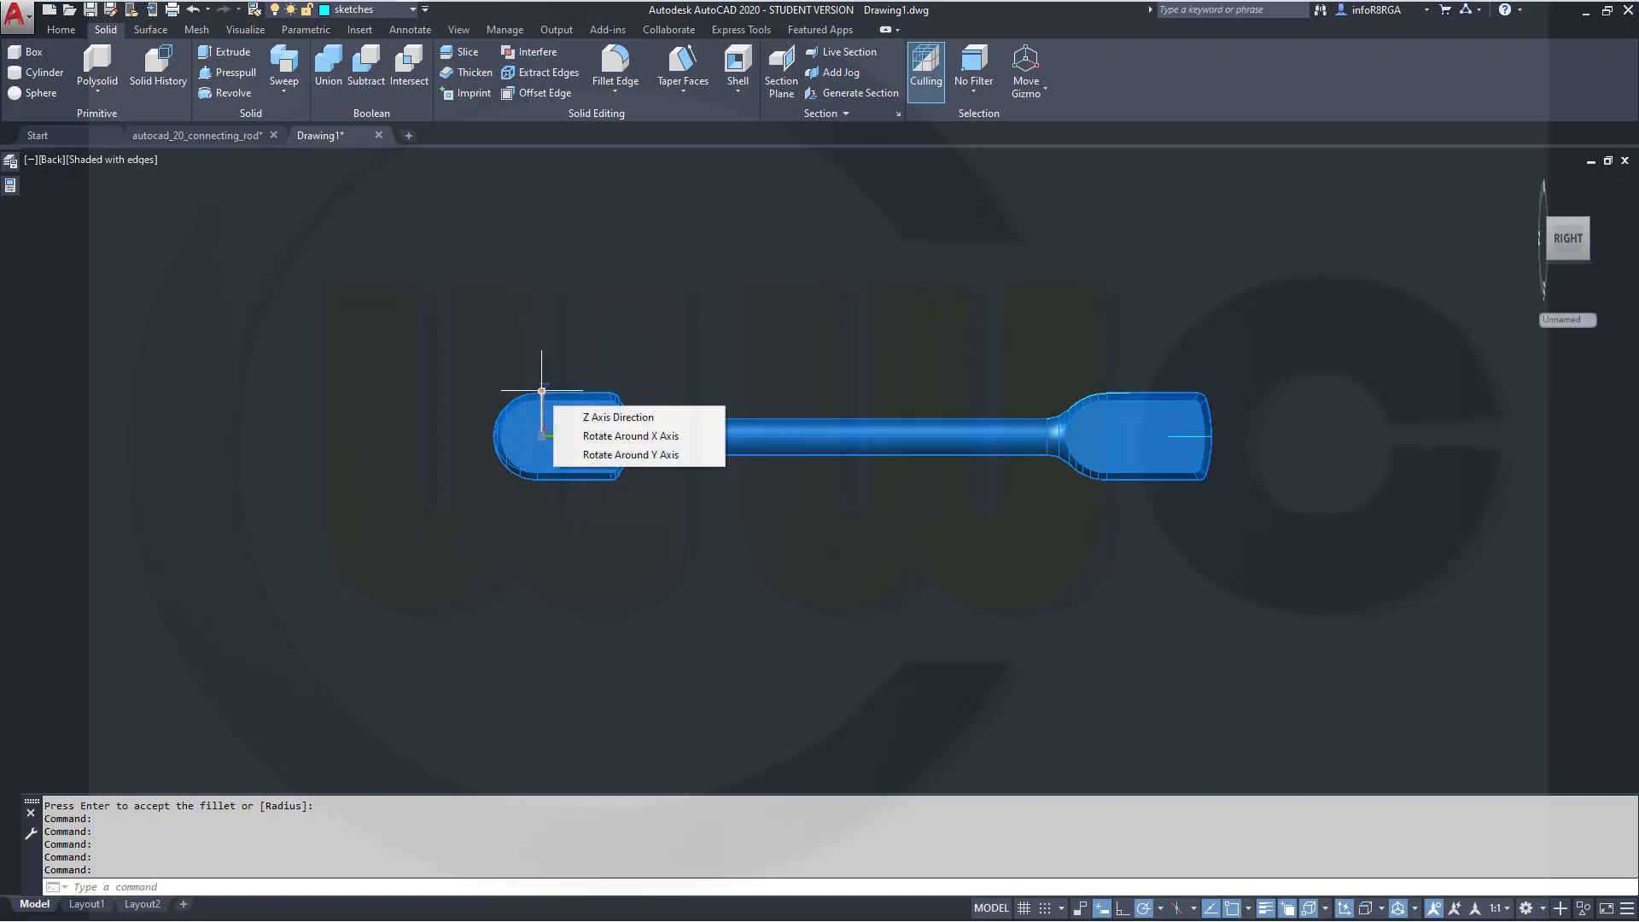
pyautogui.click(619, 455)
pyautogui.press('Return')
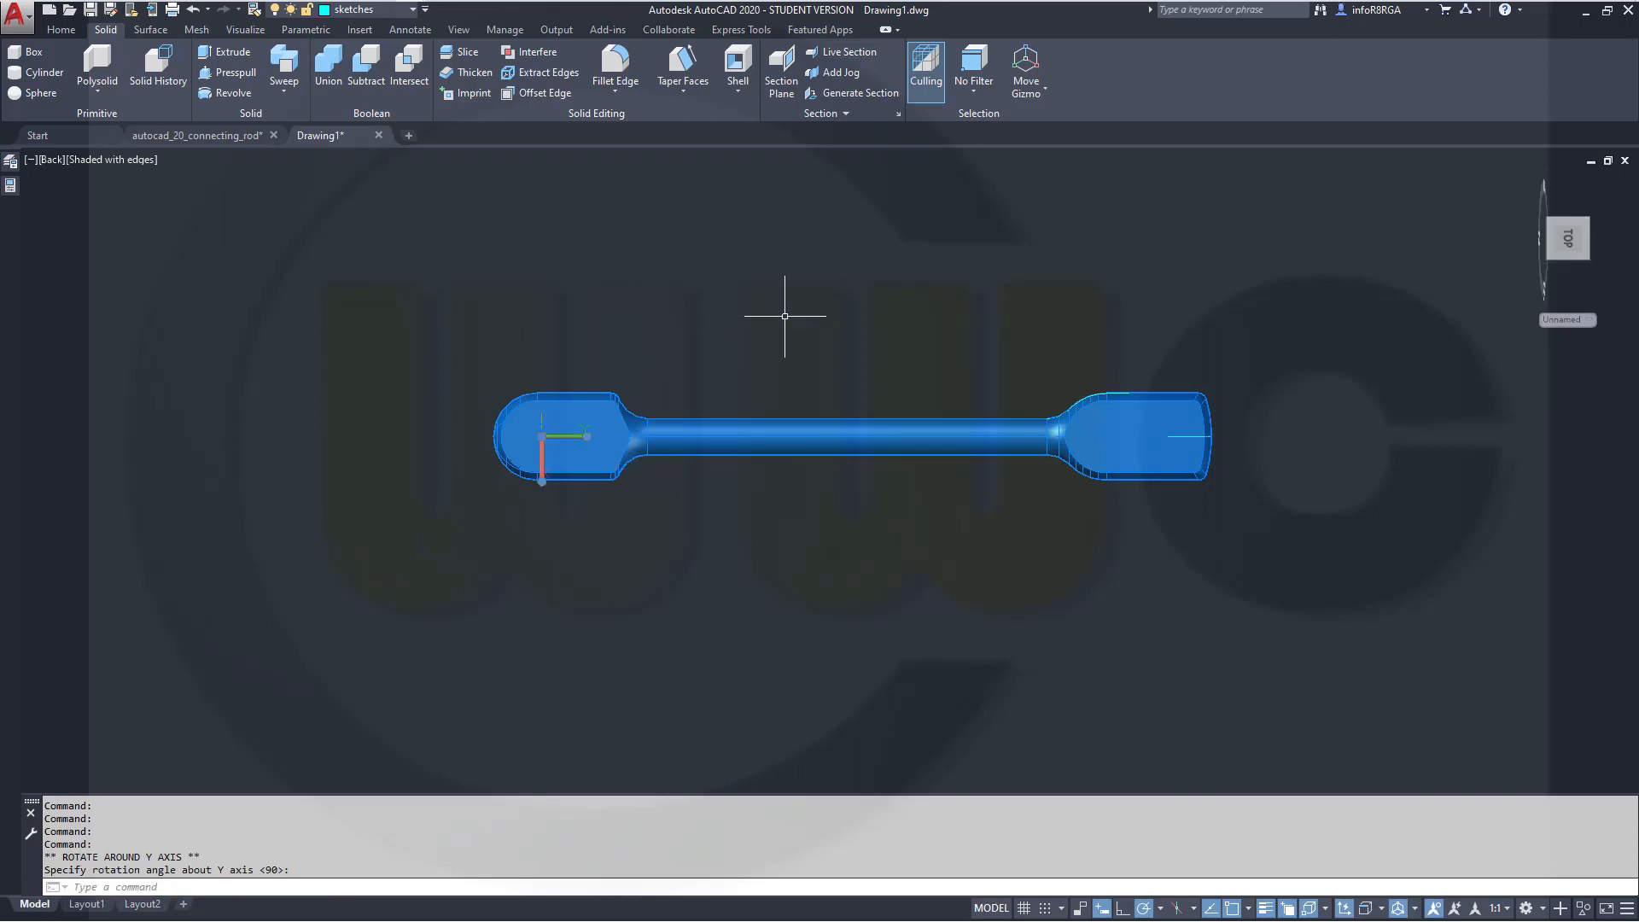
pyautogui.press('Escape')
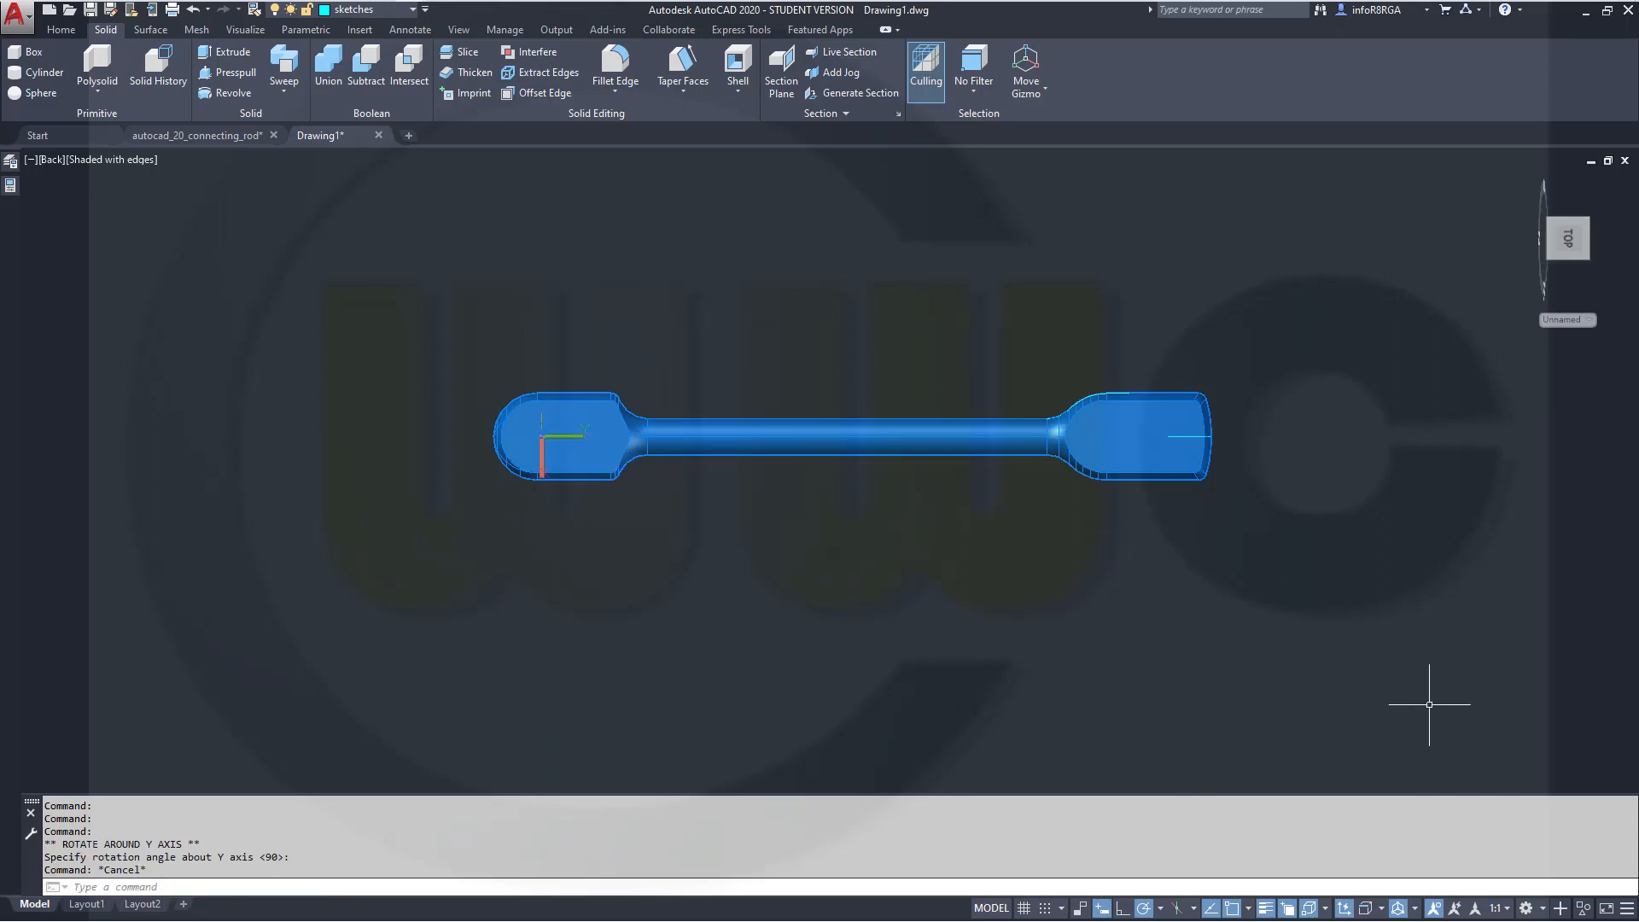
# Hide the connecting rod solid, leaving the sketches visible
pyautogui.click(1580, 912)
pyautogui.click(1579, 892)
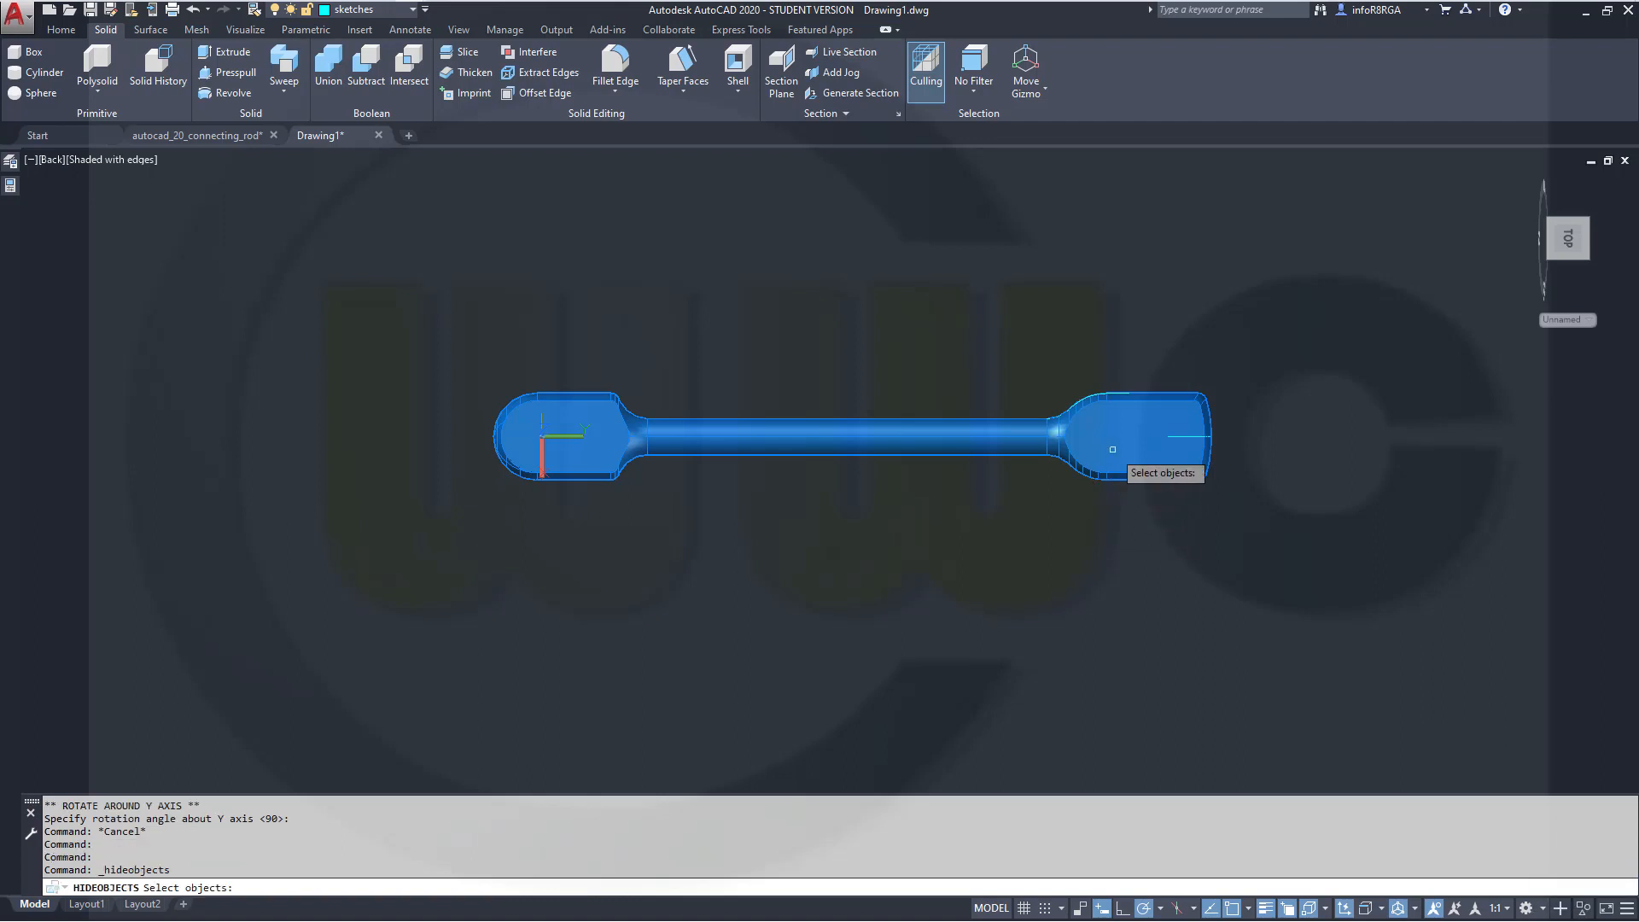
pyautogui.click(1110, 445)
pyautogui.press('Return')
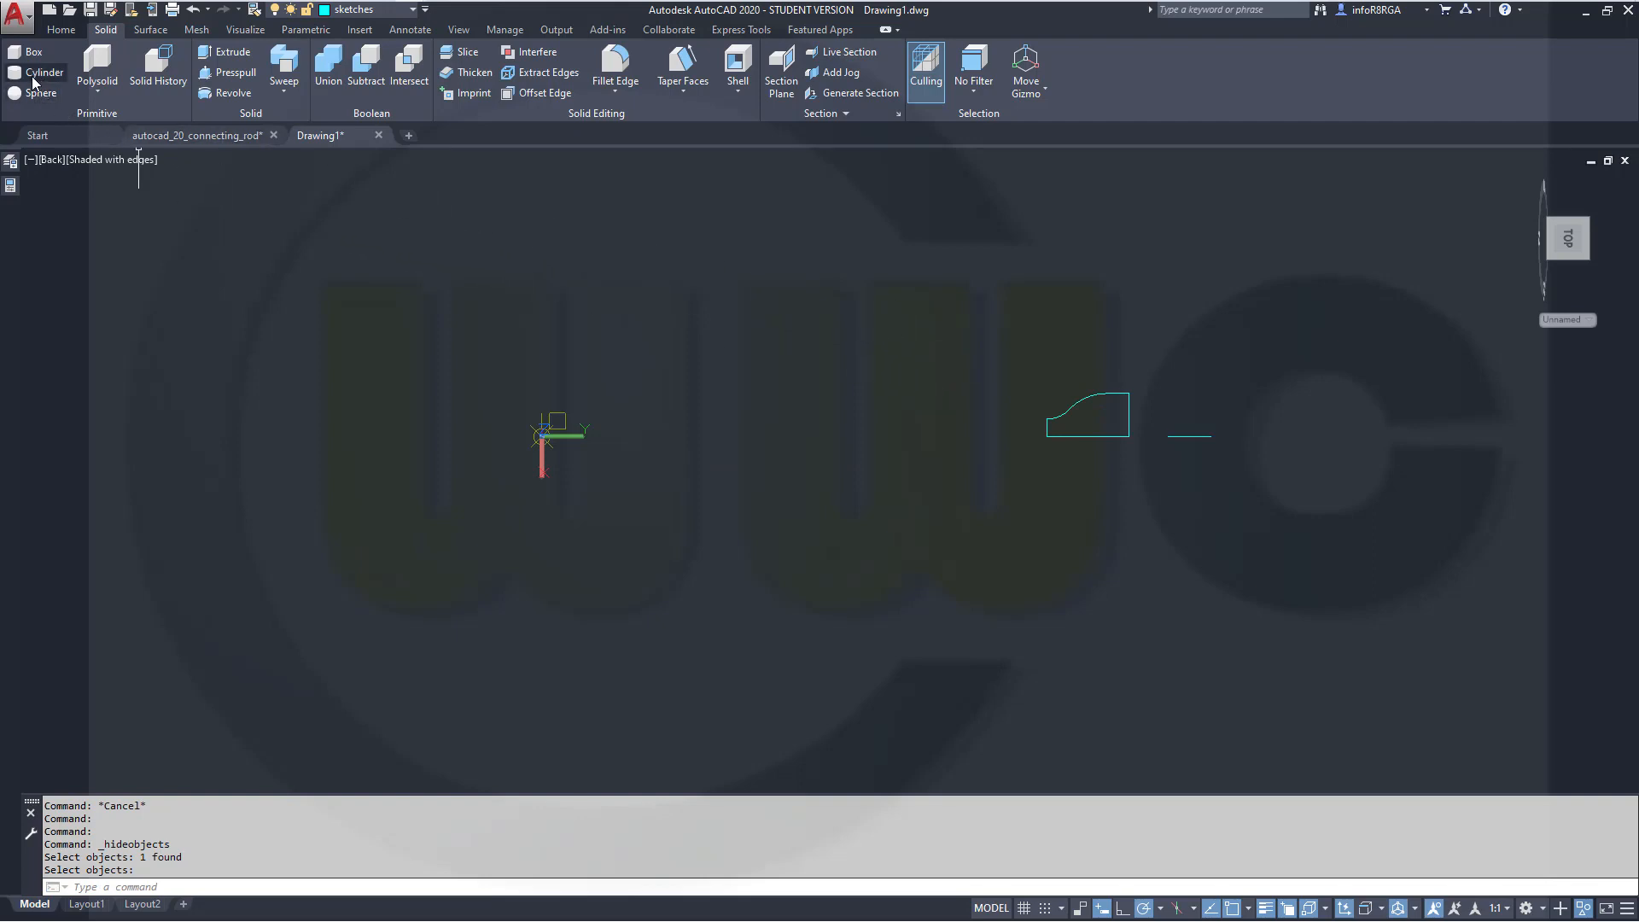
# Make solid_minus the current layer and create a cylinder centred at 0,0 with radius 35 and height 80
pyautogui.click(412, 12)
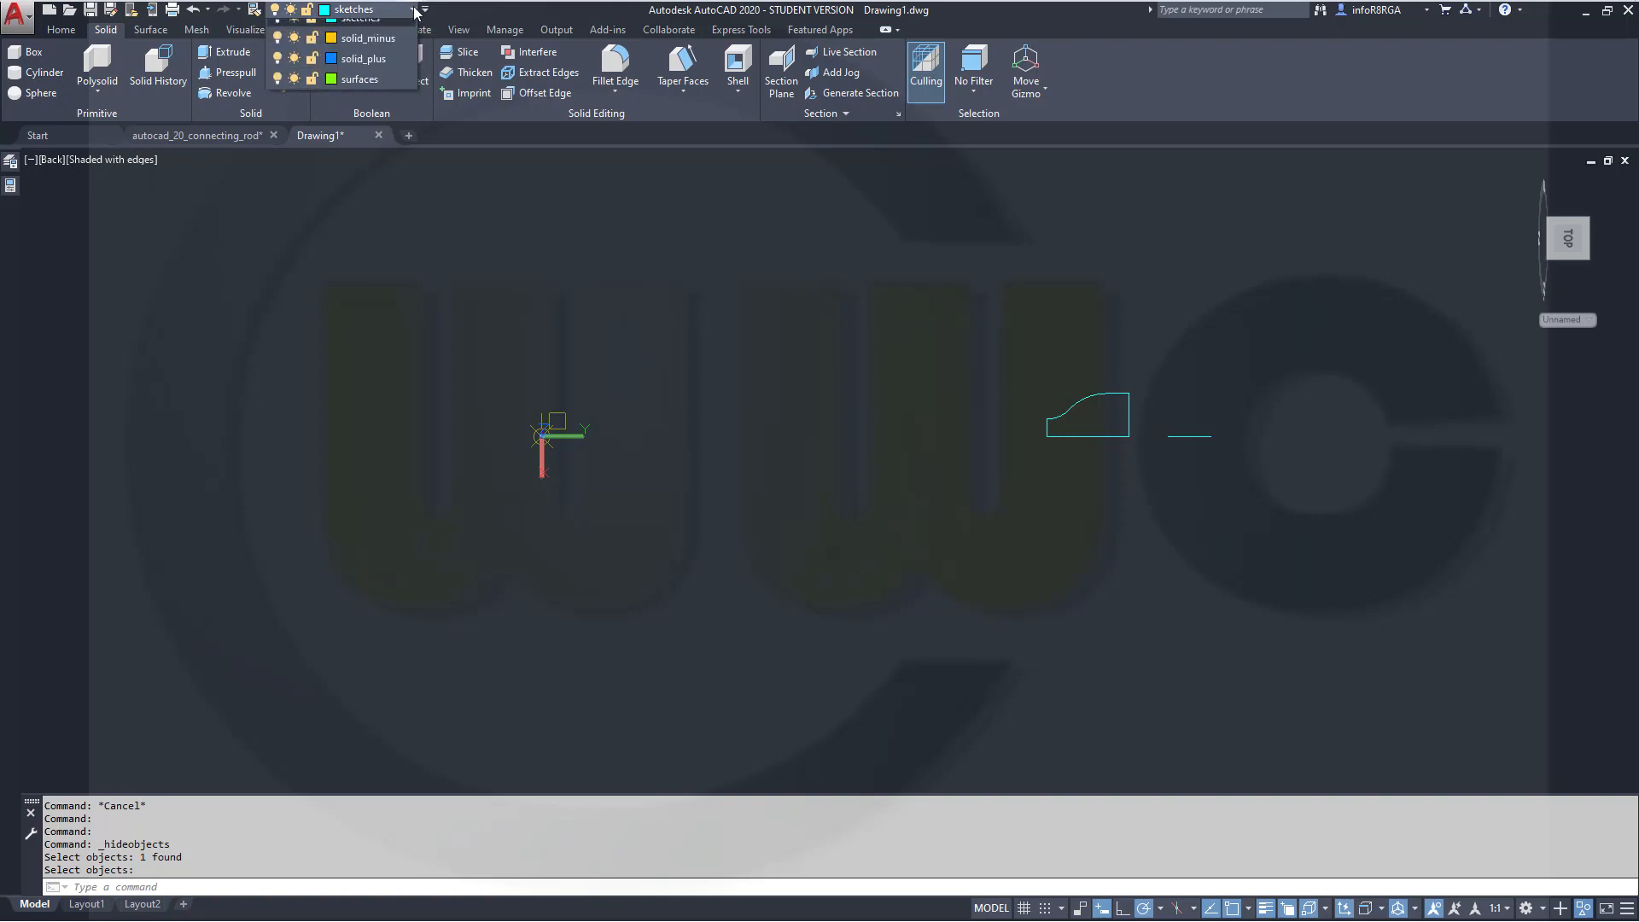
pyautogui.click(407, 155)
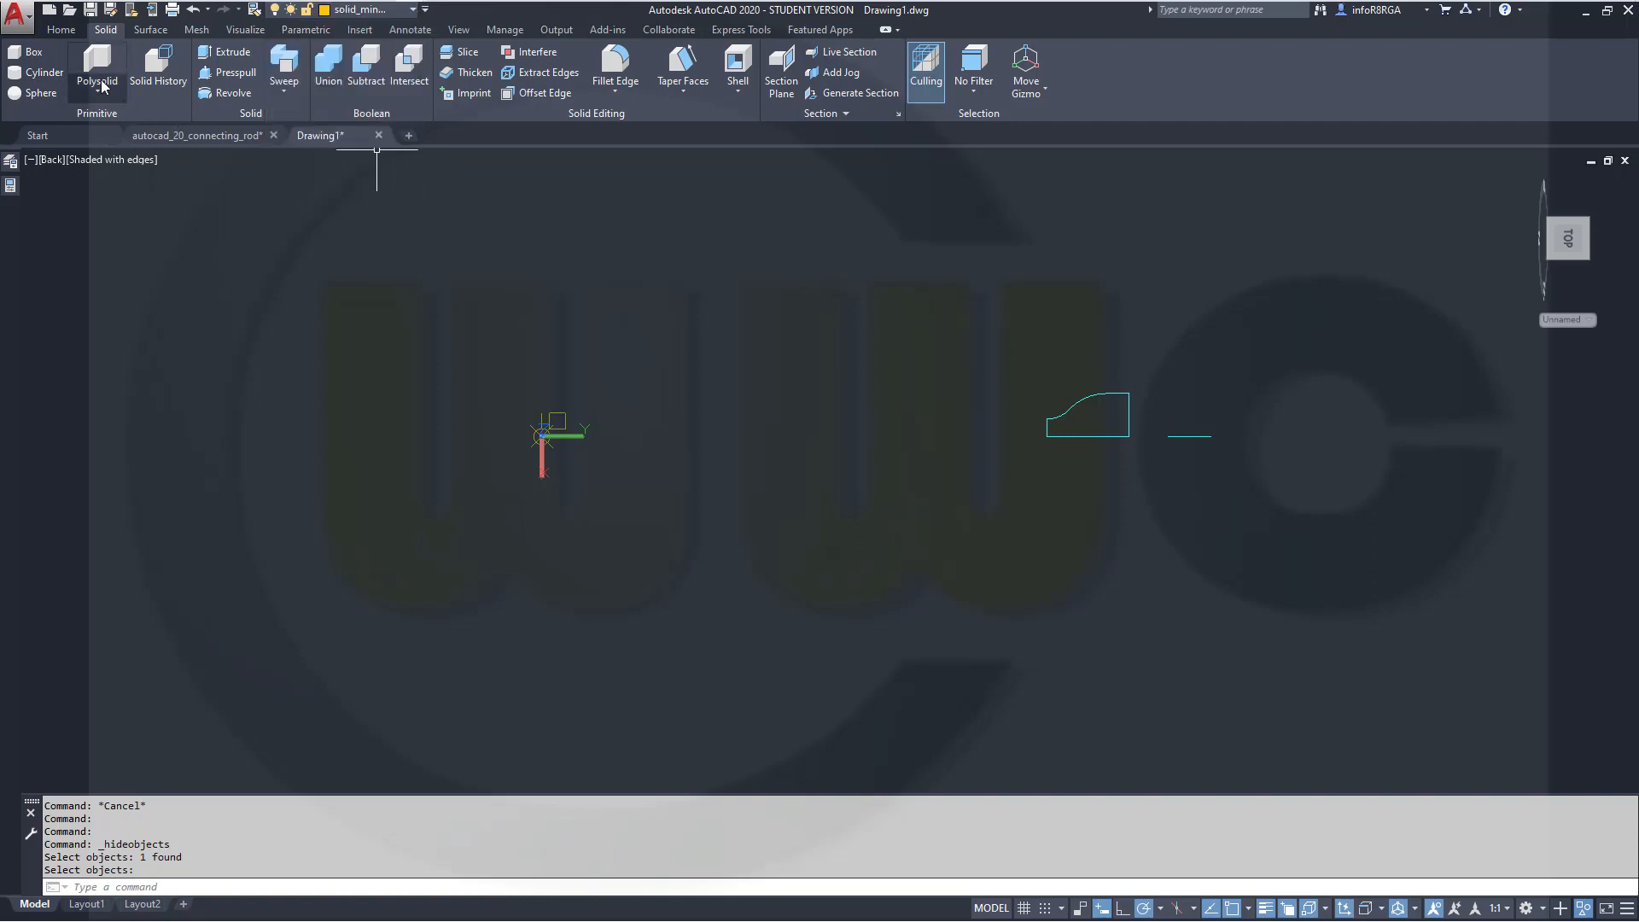
pyautogui.click(21, 74)
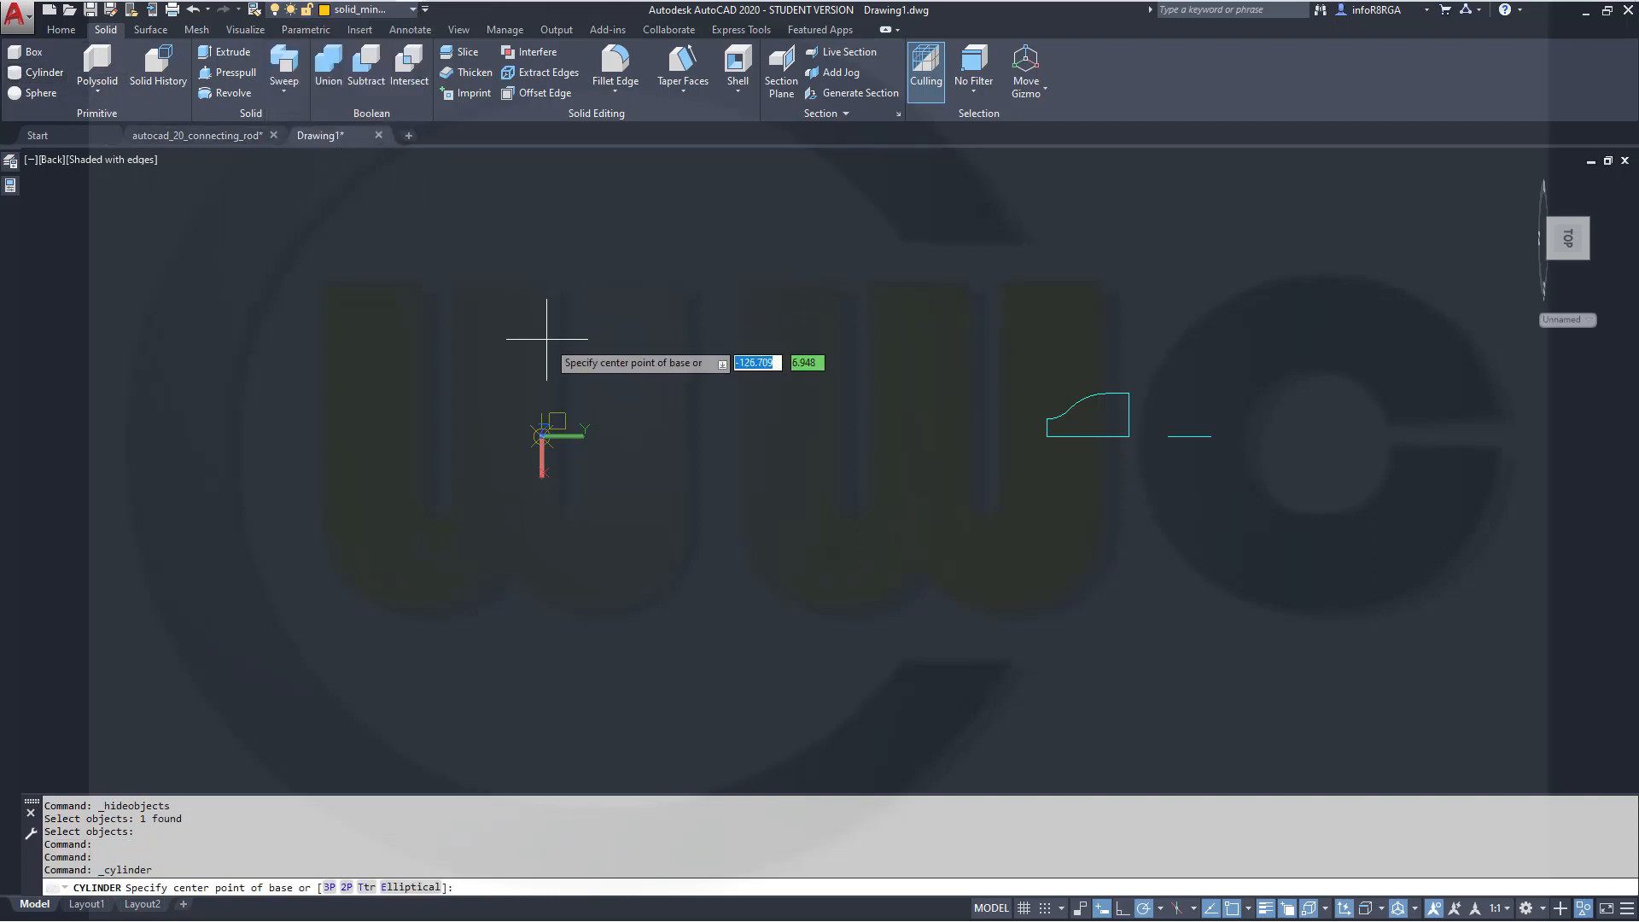
pyautogui.write('0')
pyautogui.press('Tab')
pyautogui.write('0')
pyautogui.press('Return')
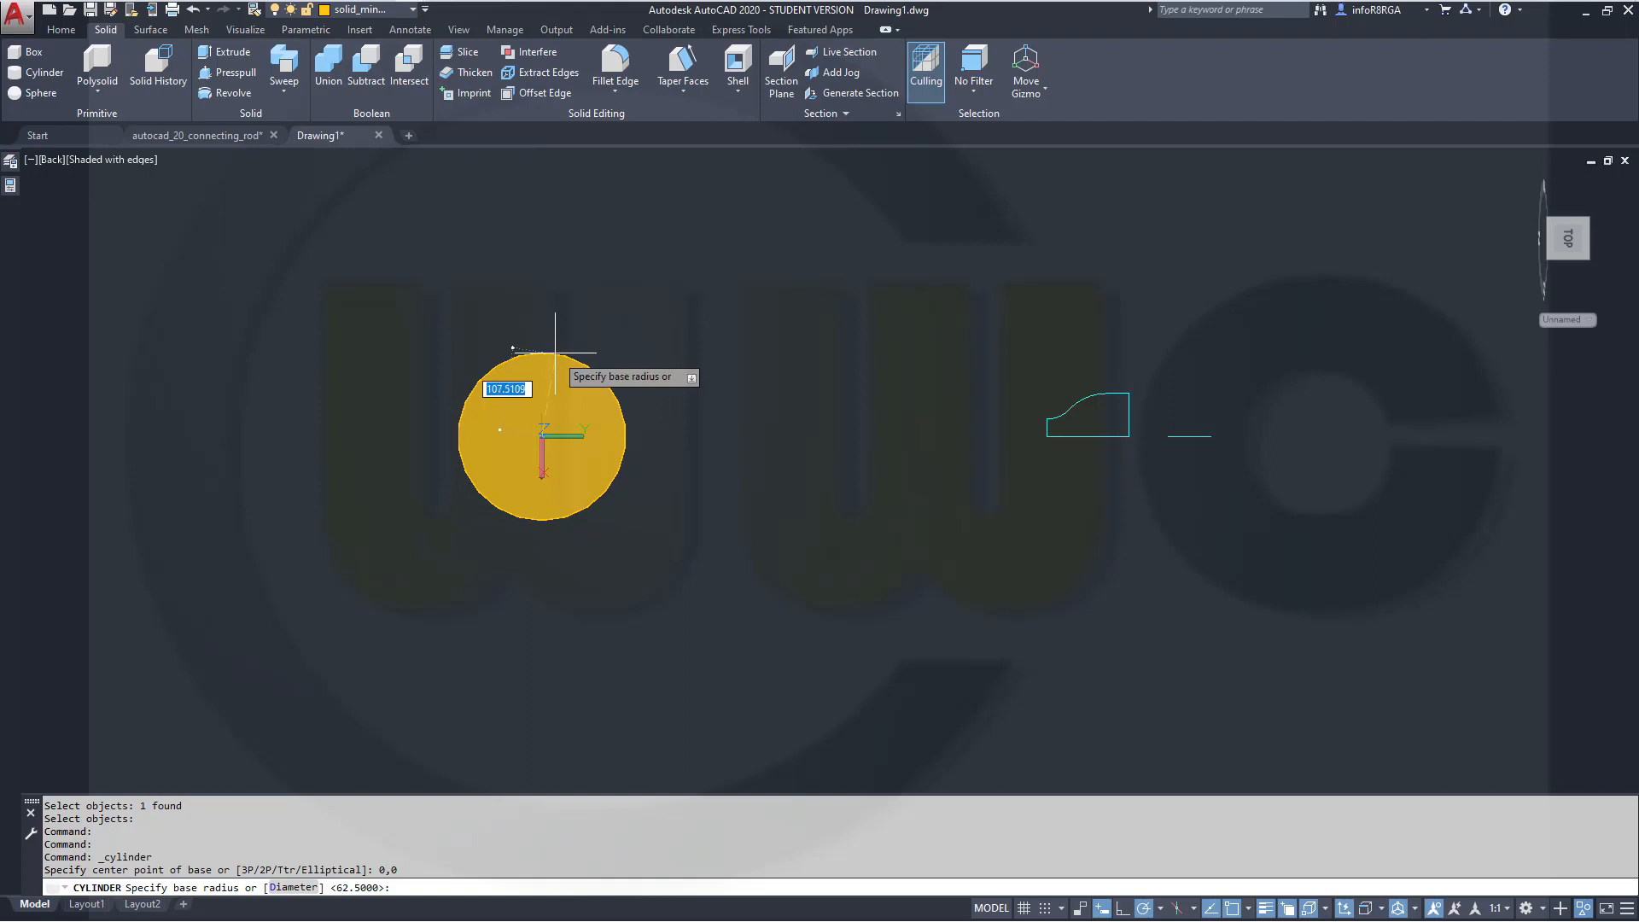
pyautogui.write('35')
pyautogui.press('Return')
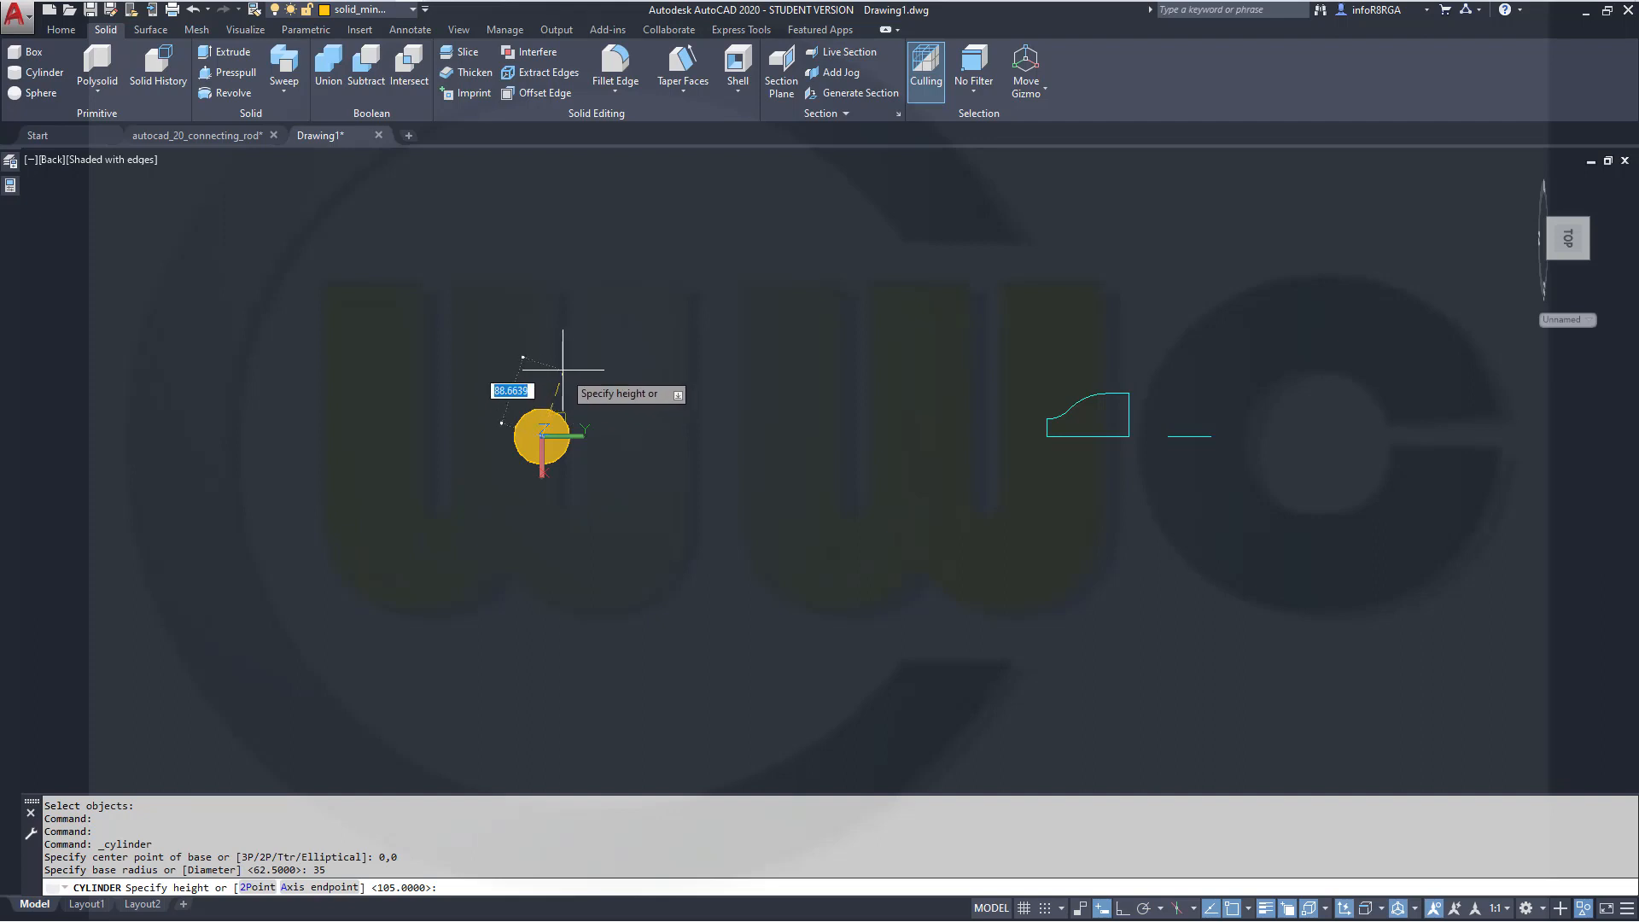
pyautogui.keyDown('shift'); pyautogui.moveTo(494, 395); pyautogui.dragTo(572, 196, button='middle'); pyautogui.keyUp('shift')
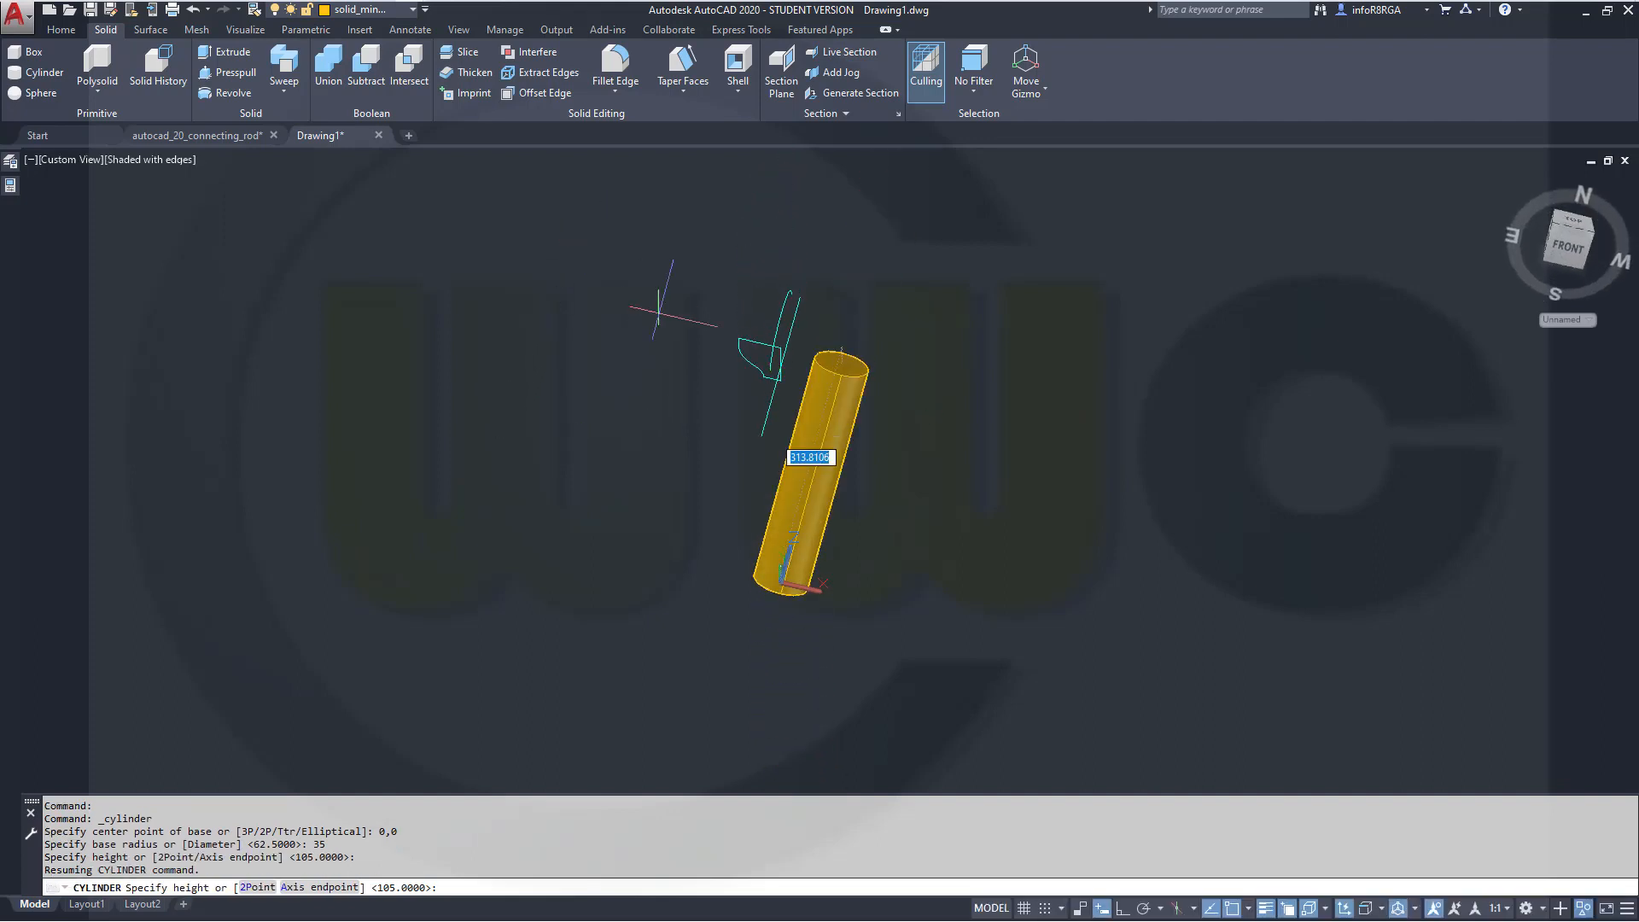
pyautogui.write('8')
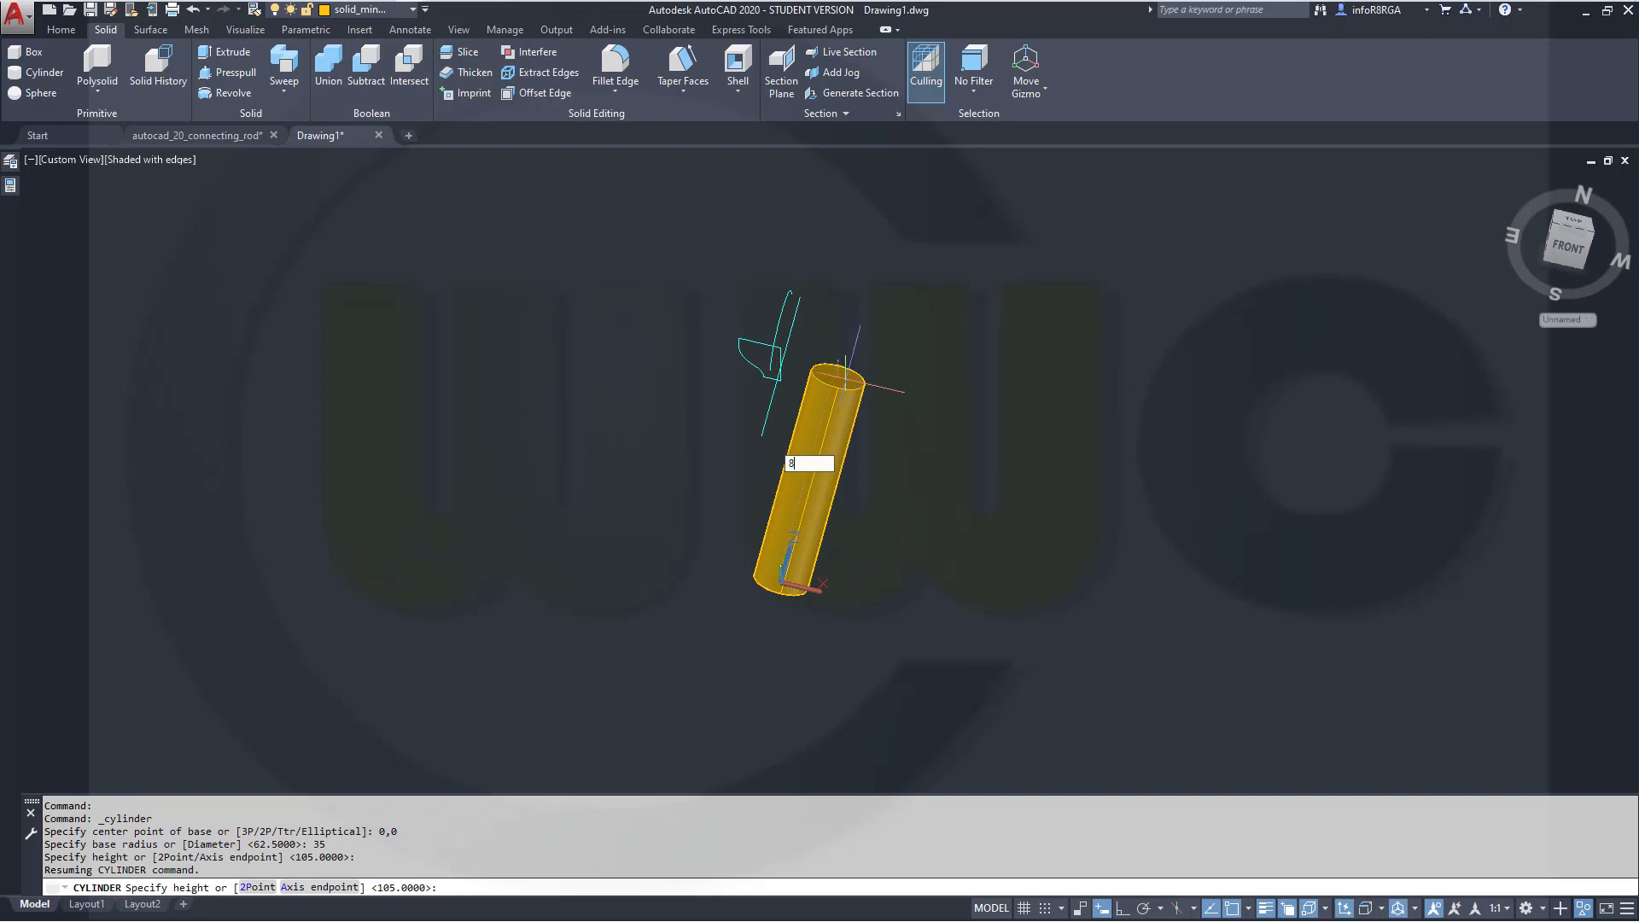
pyautogui.write('0')
pyautogui.press('Return')
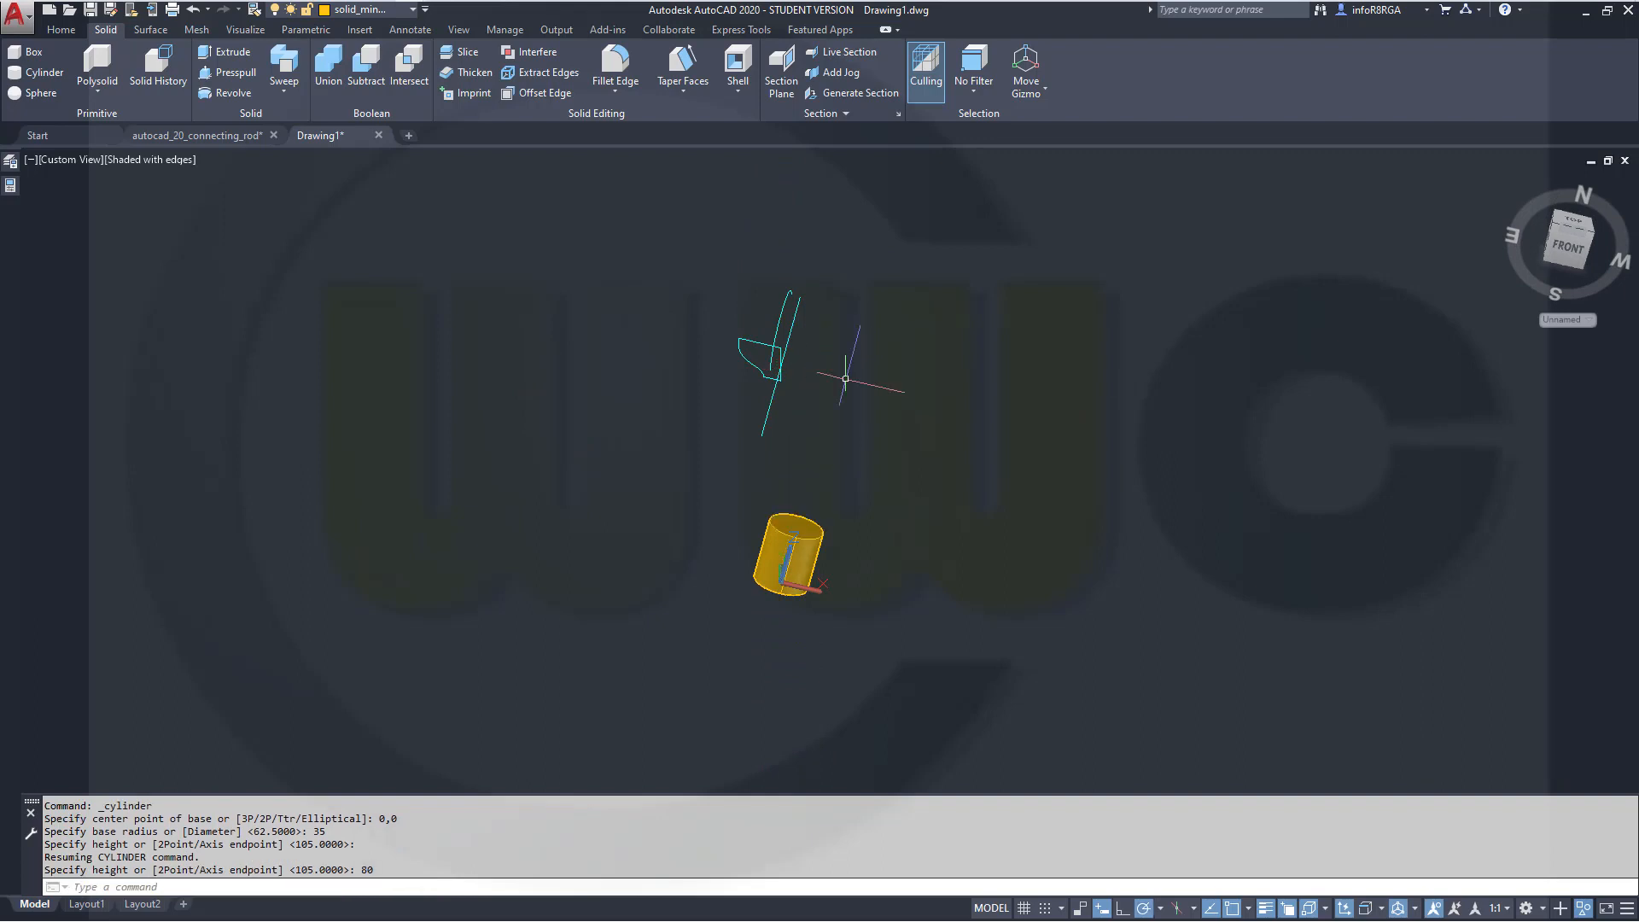
pyautogui.press('Escape')
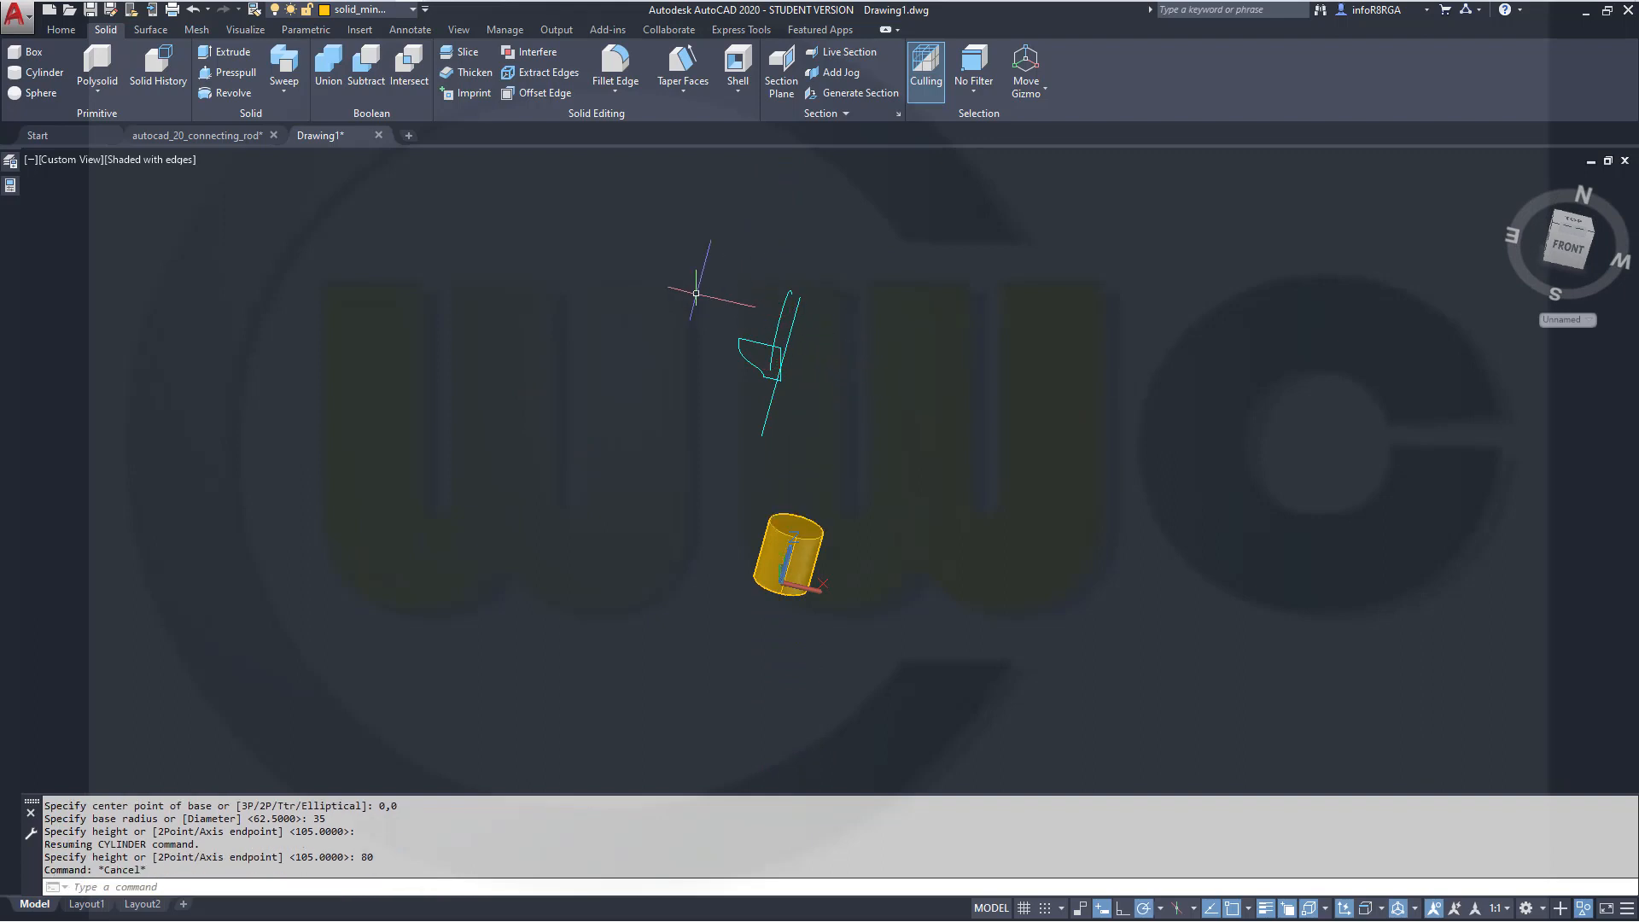
# Move the cylinder 40 units along its axis using the move gizmo
pyautogui.click(782, 551)
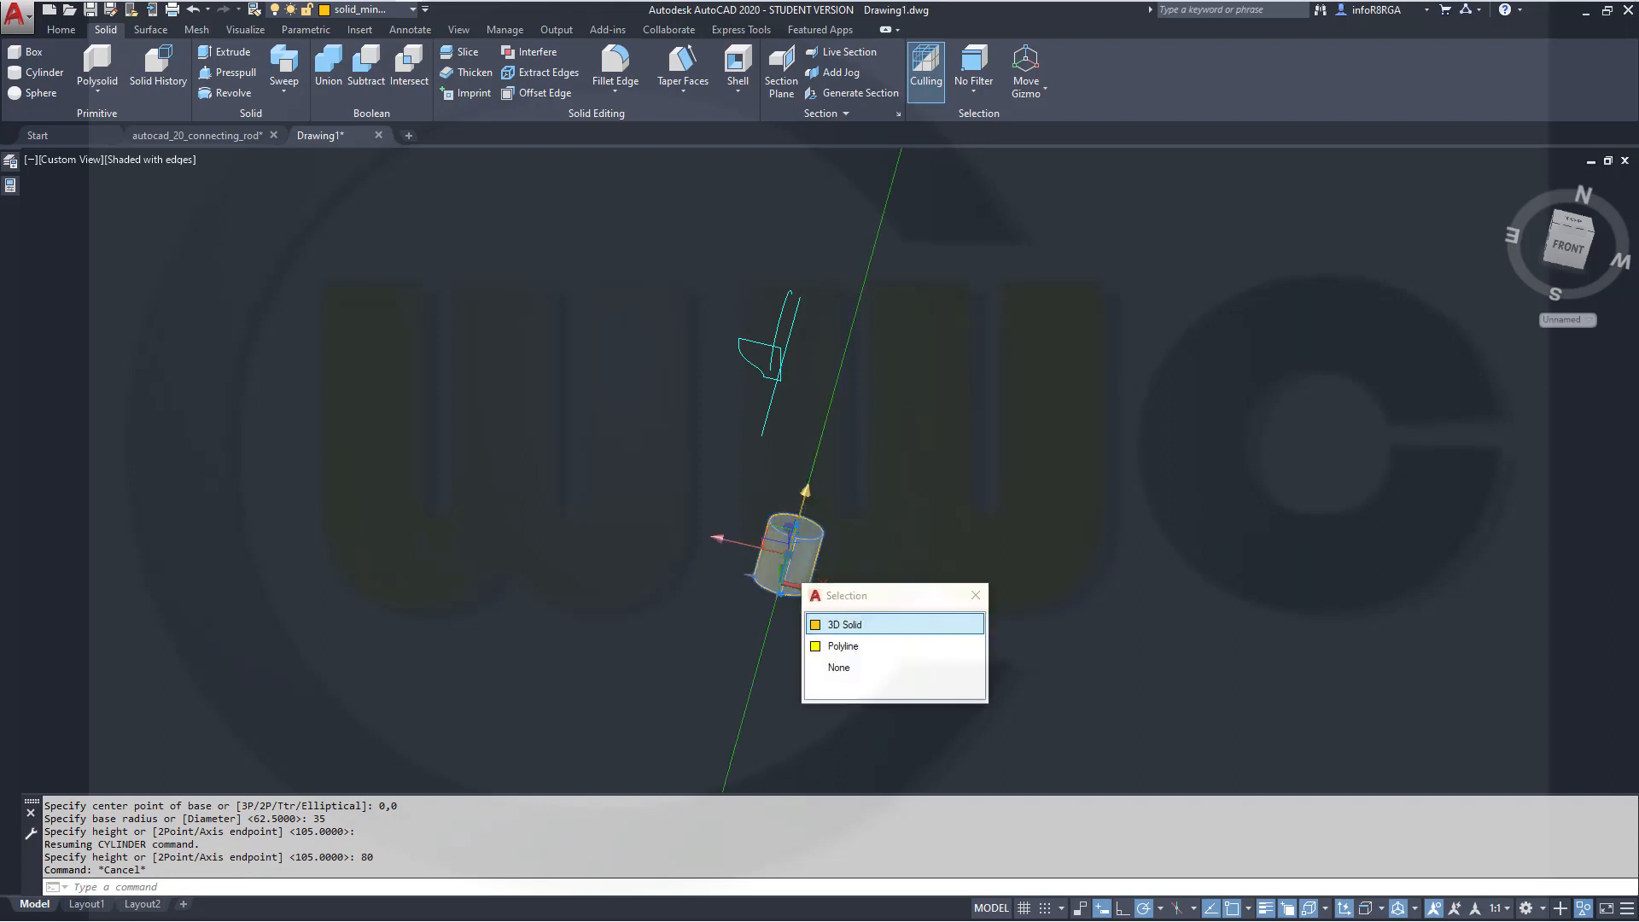
pyautogui.click(806, 502)
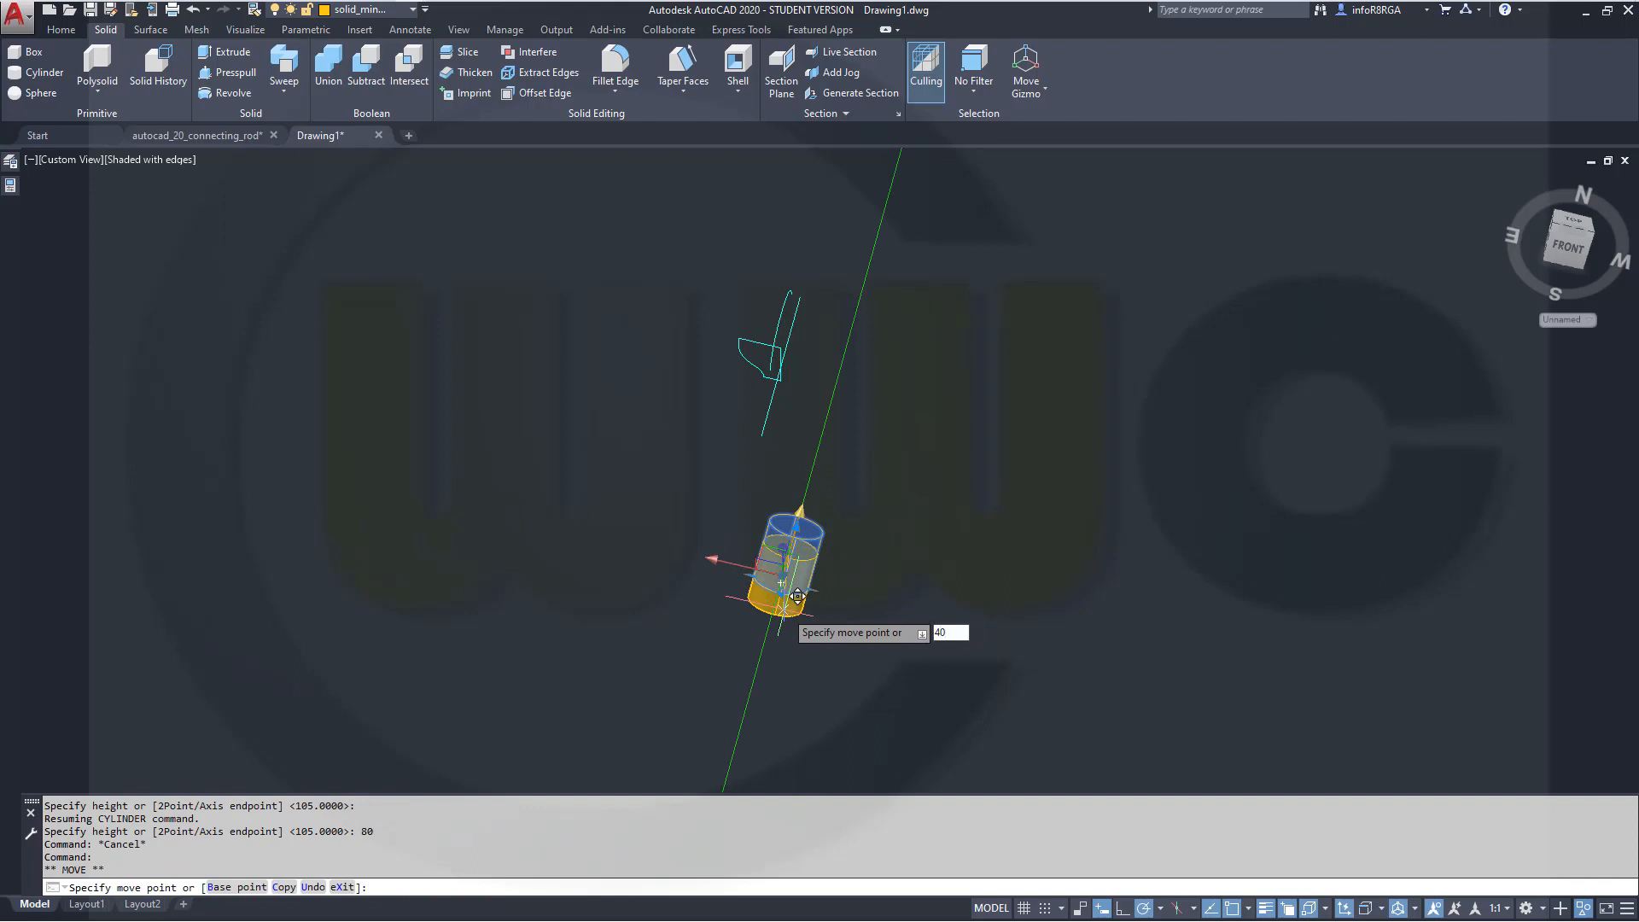
pyautogui.press('Return')
pyautogui.press('Escape')
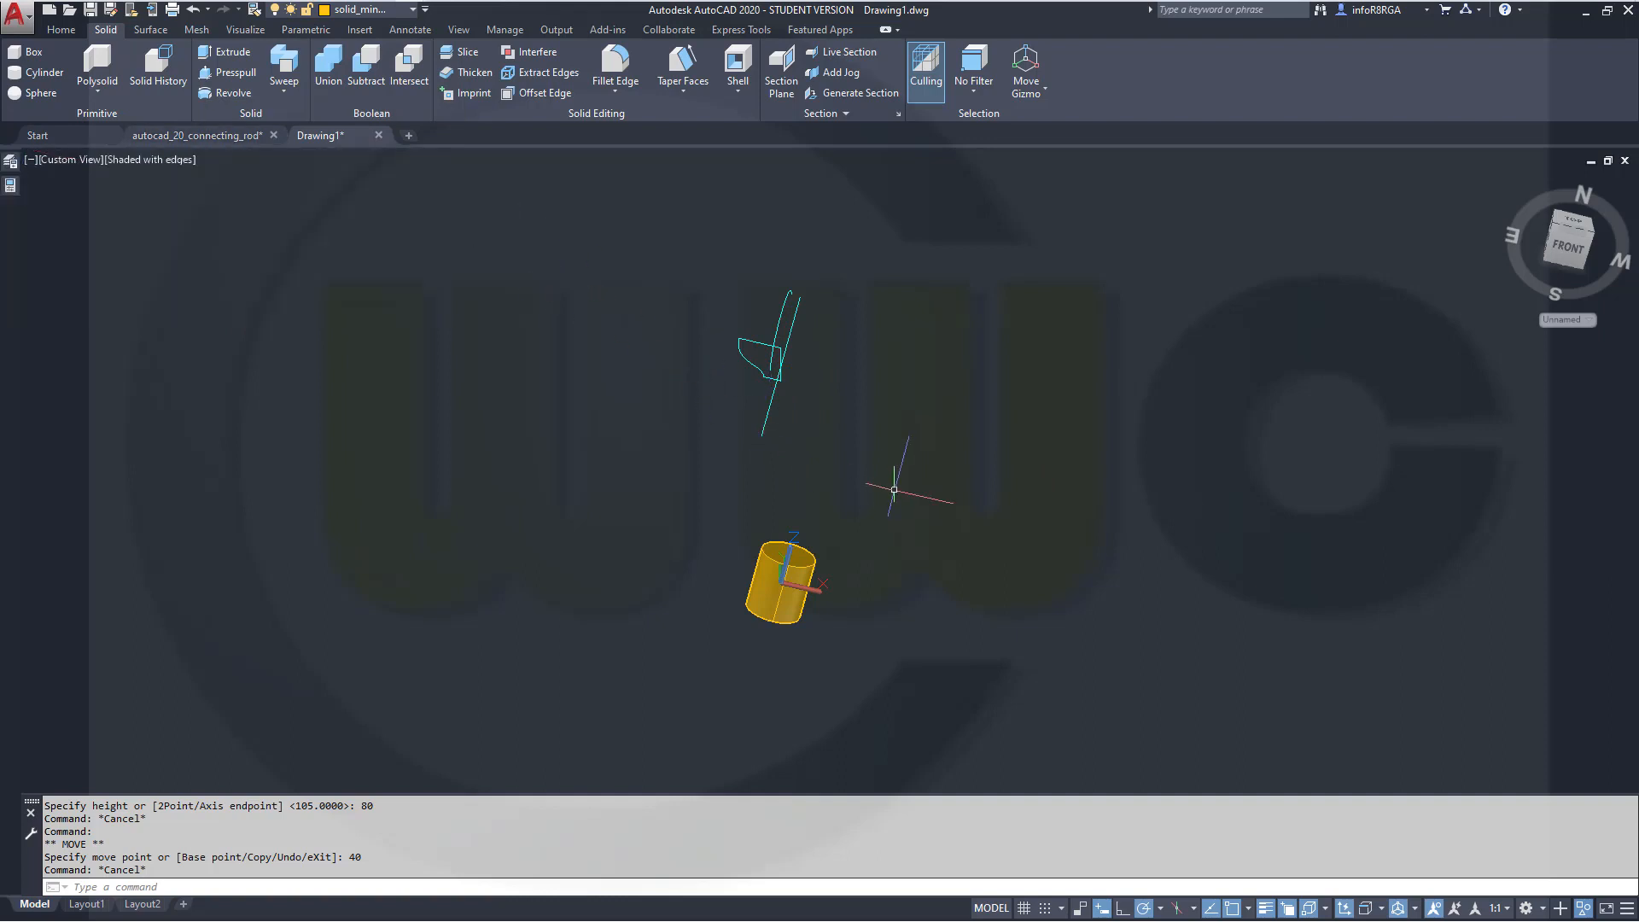
pyautogui.keyDown('shift'); pyautogui.moveTo(865, 589); pyautogui.dragTo(889, 527, button='middle'); pyautogui.keyUp('shift')
pyautogui.keyDown('shift'); pyautogui.moveTo(702, 468); pyautogui.dragTo(692, 578, button='middle'); pyautogui.keyUp('shift')
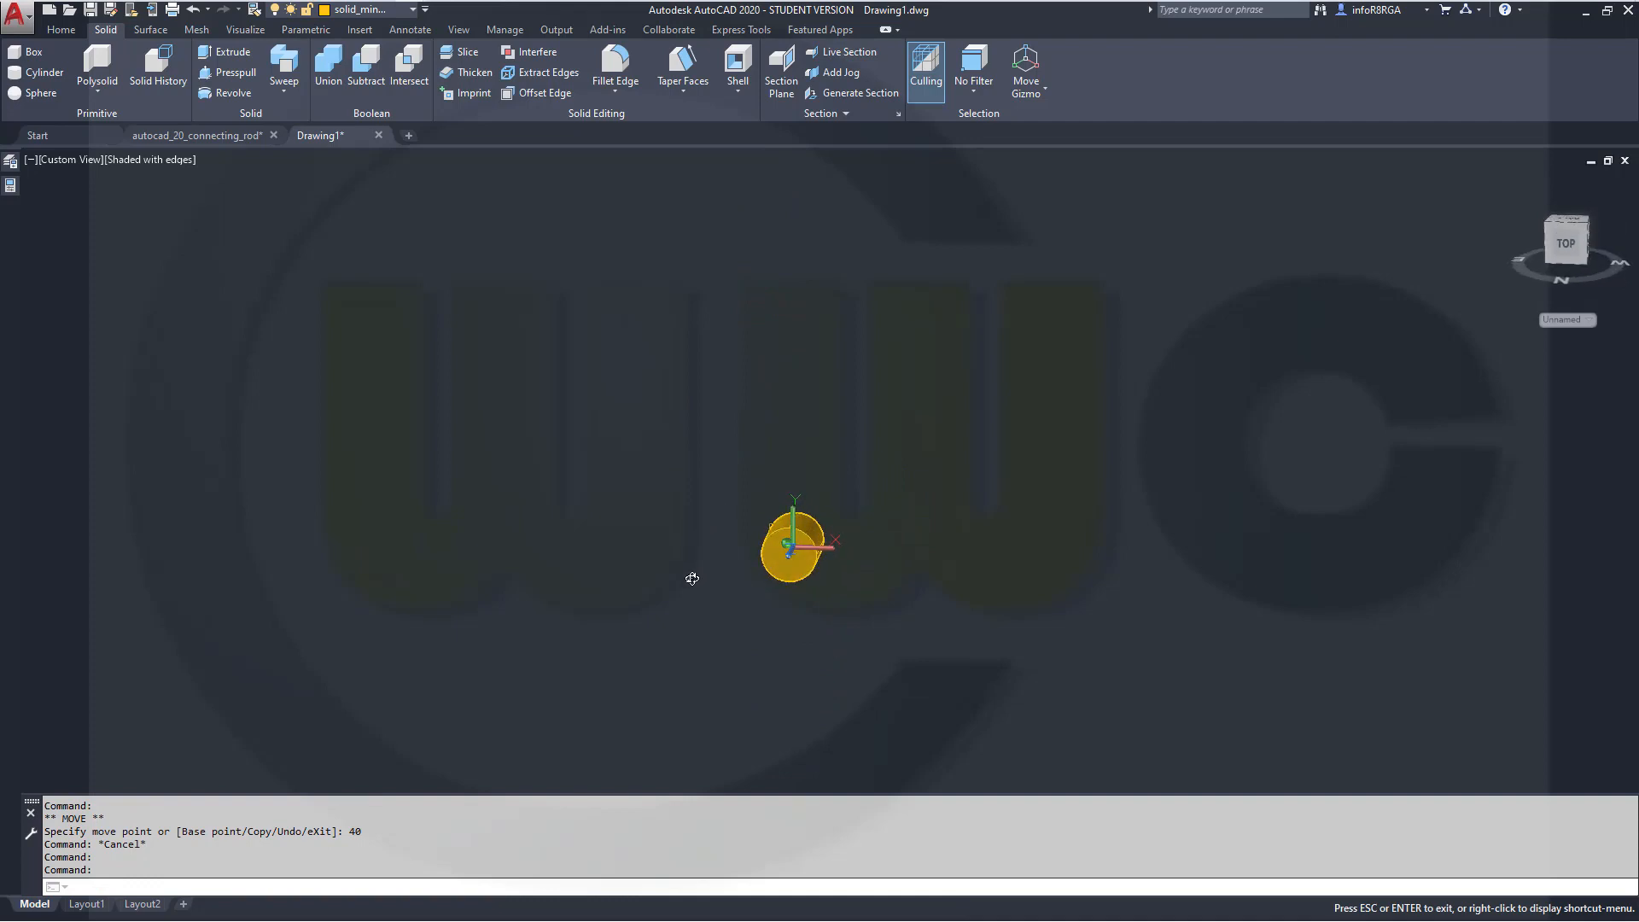
pyautogui.press('Escape')
pyautogui.click(1567, 245)
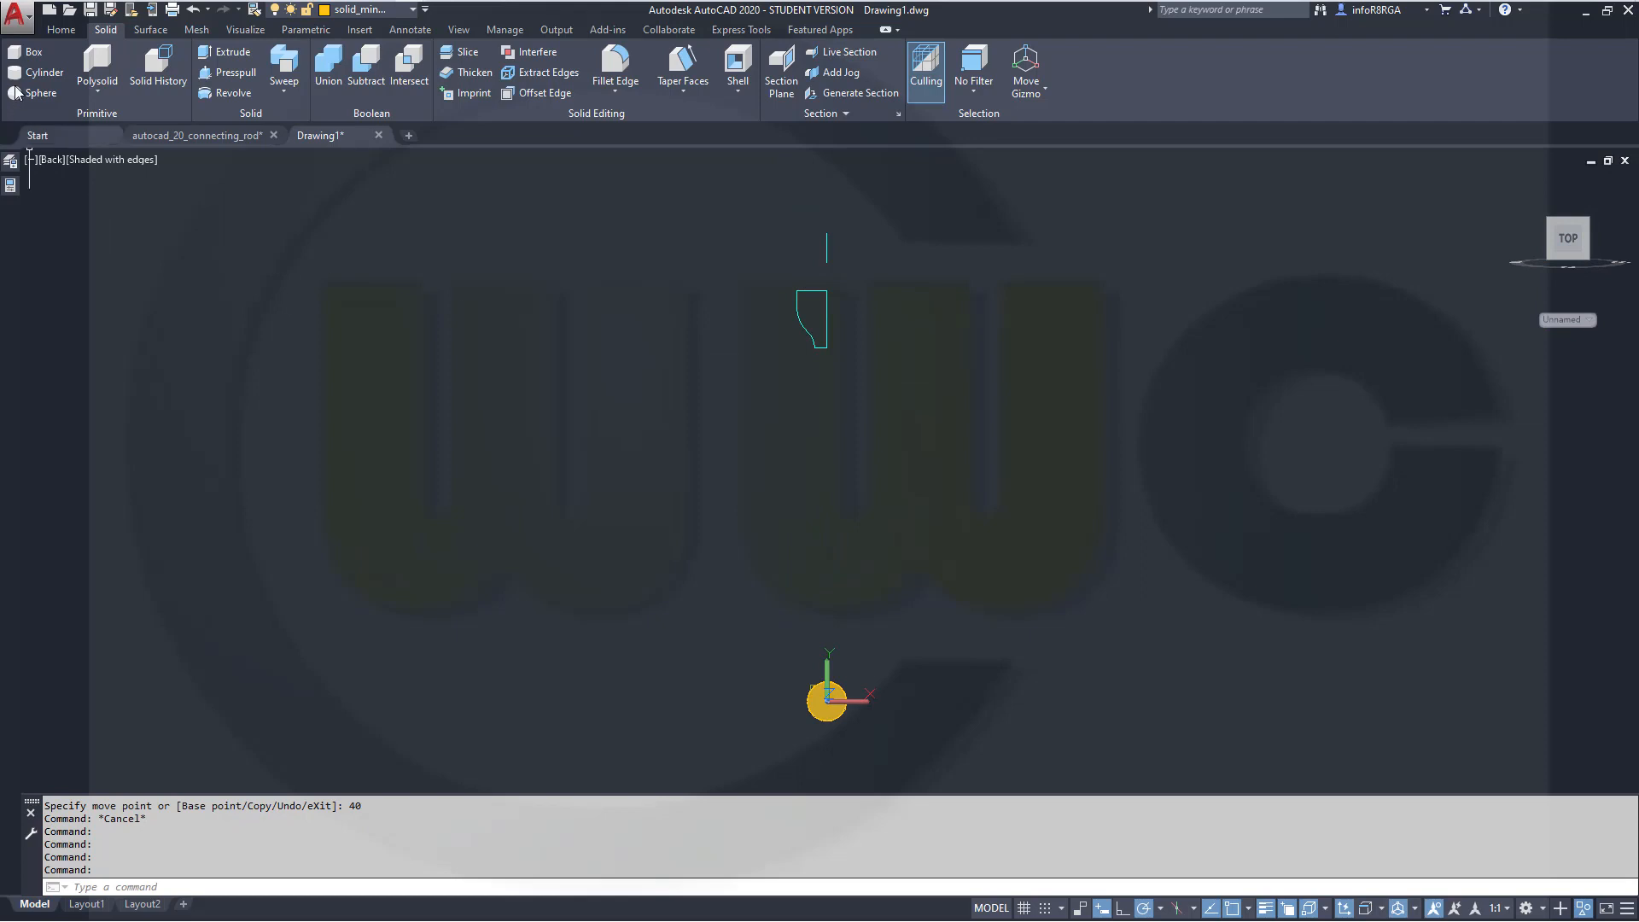
pyautogui.click(26, 52)
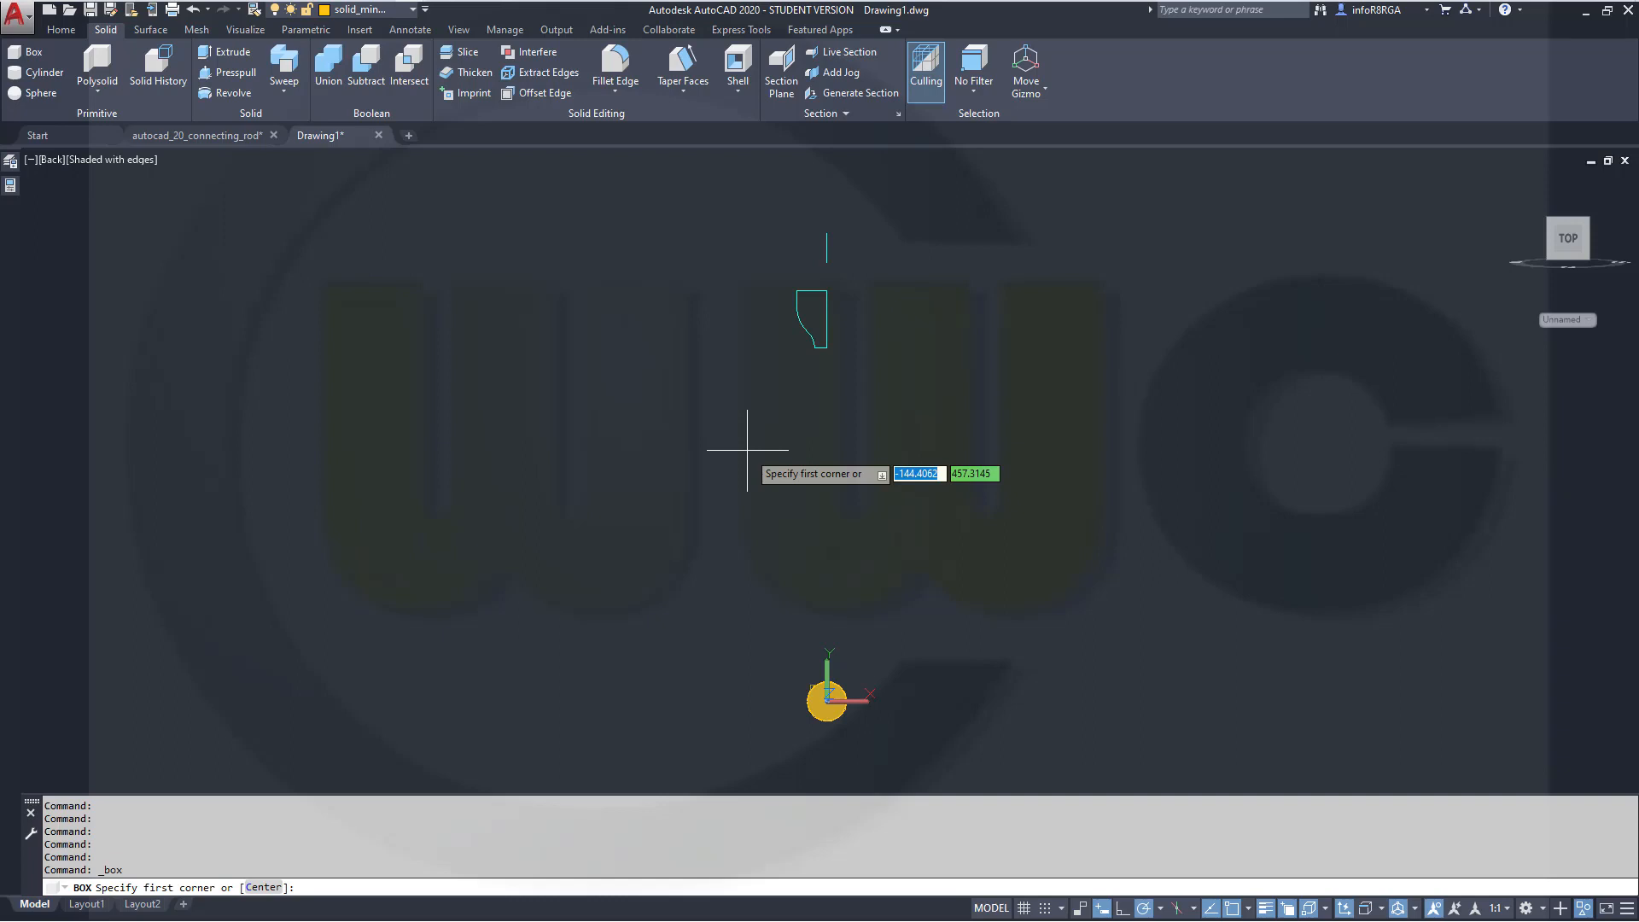
pyautogui.write('0')
pyautogui.press('Tab')
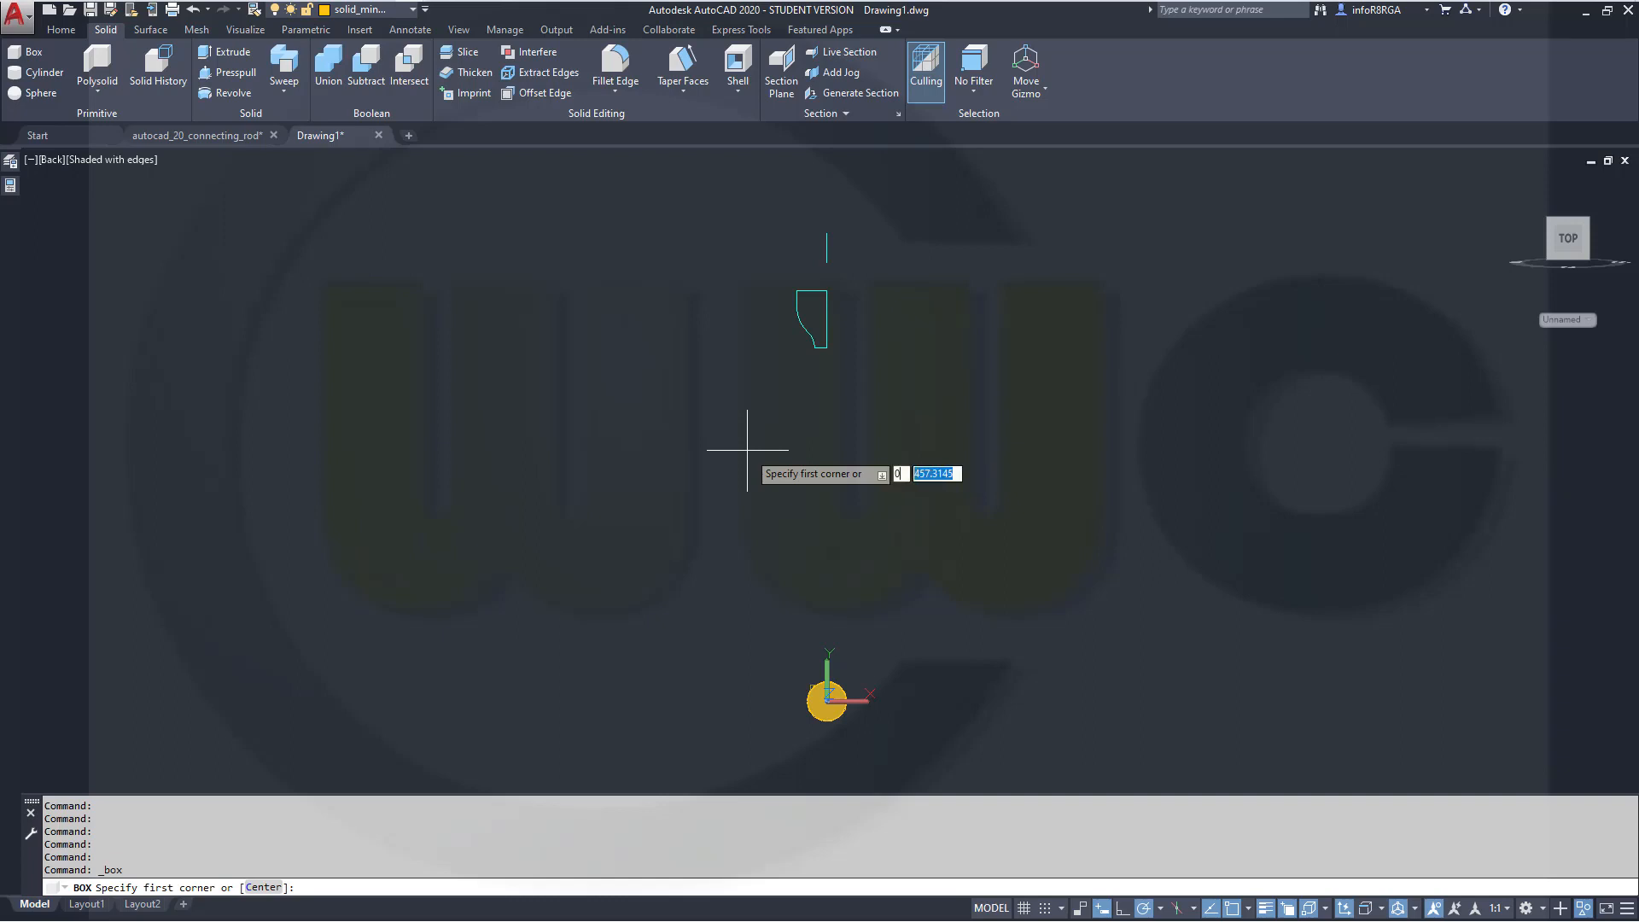
pyautogui.write('27')
pyautogui.press('Return')
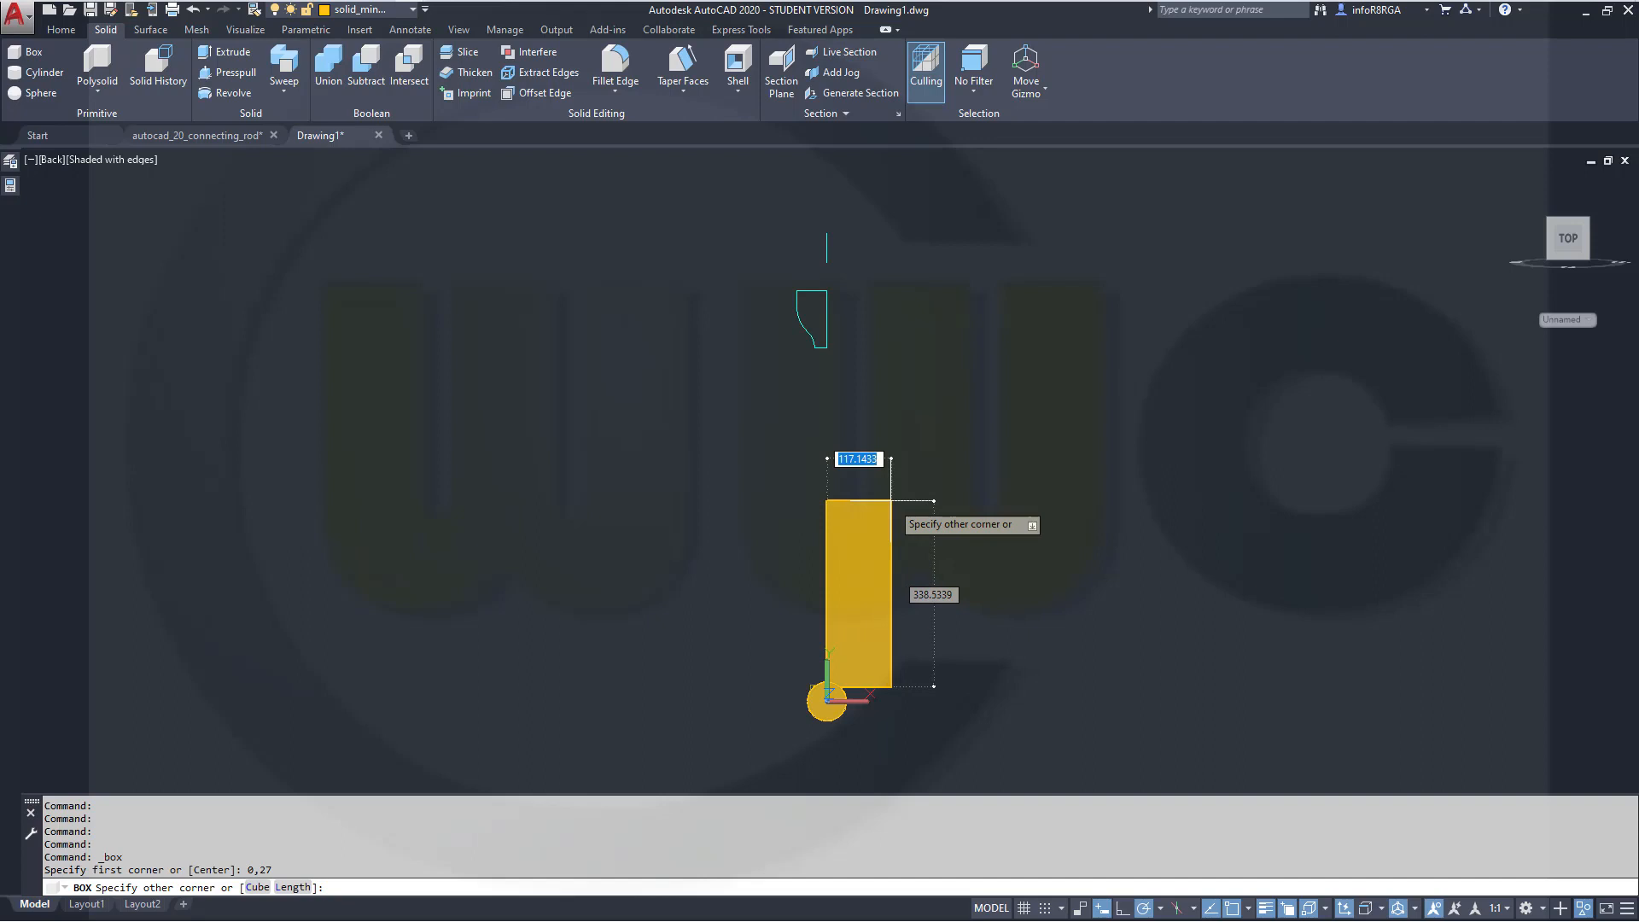
pyautogui.press('Escape')
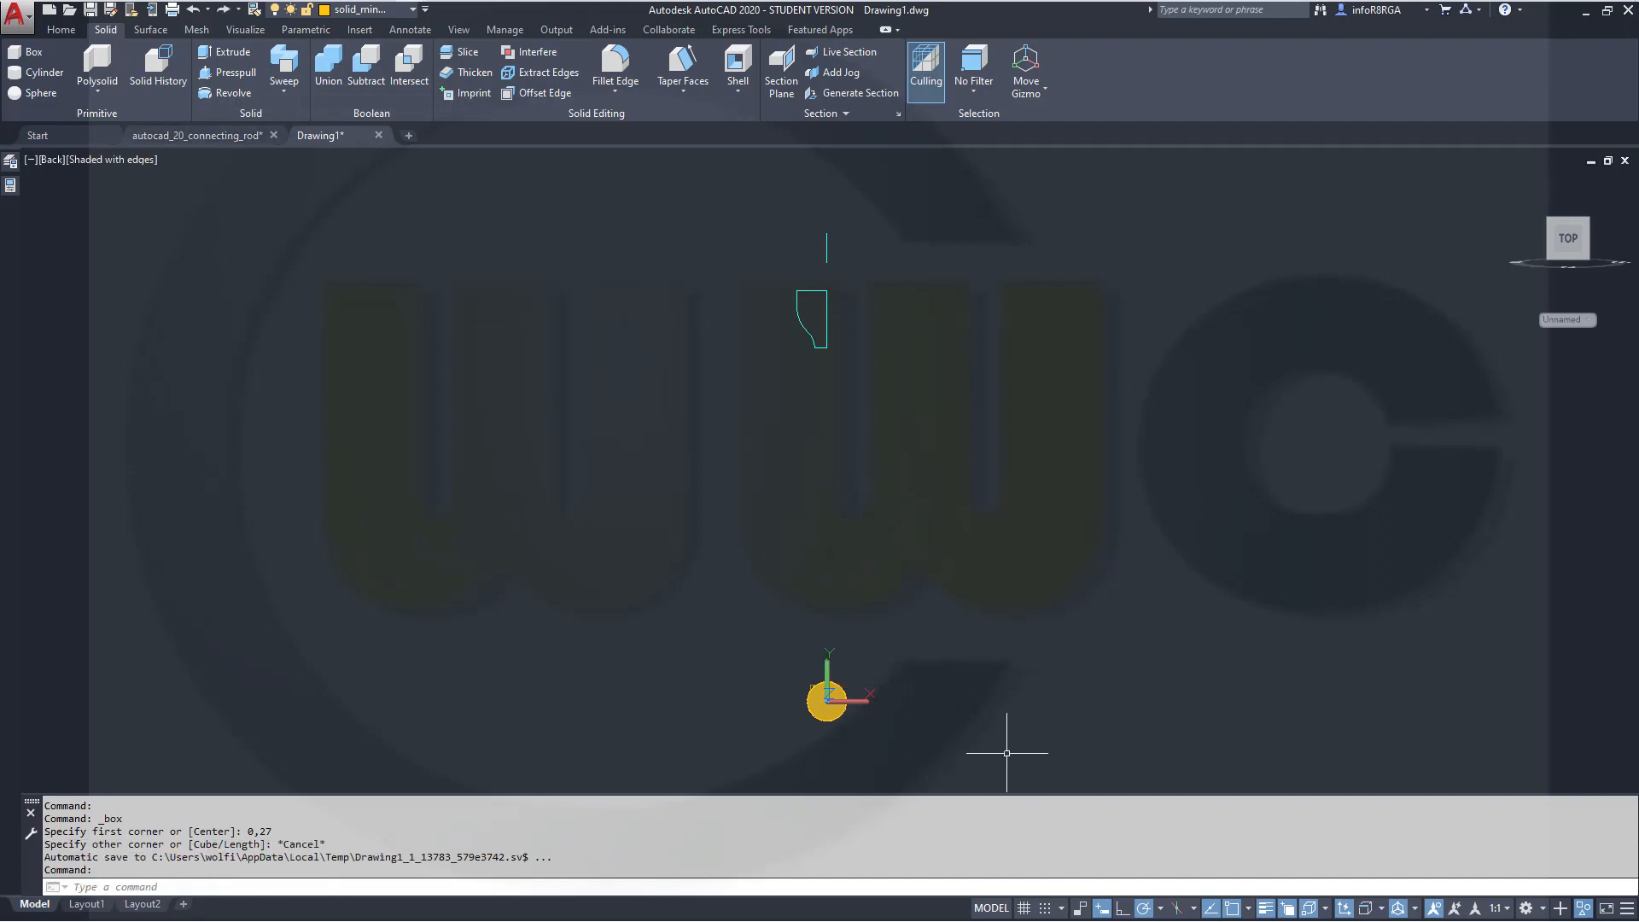
pyautogui.scroll(2, 896, 726)
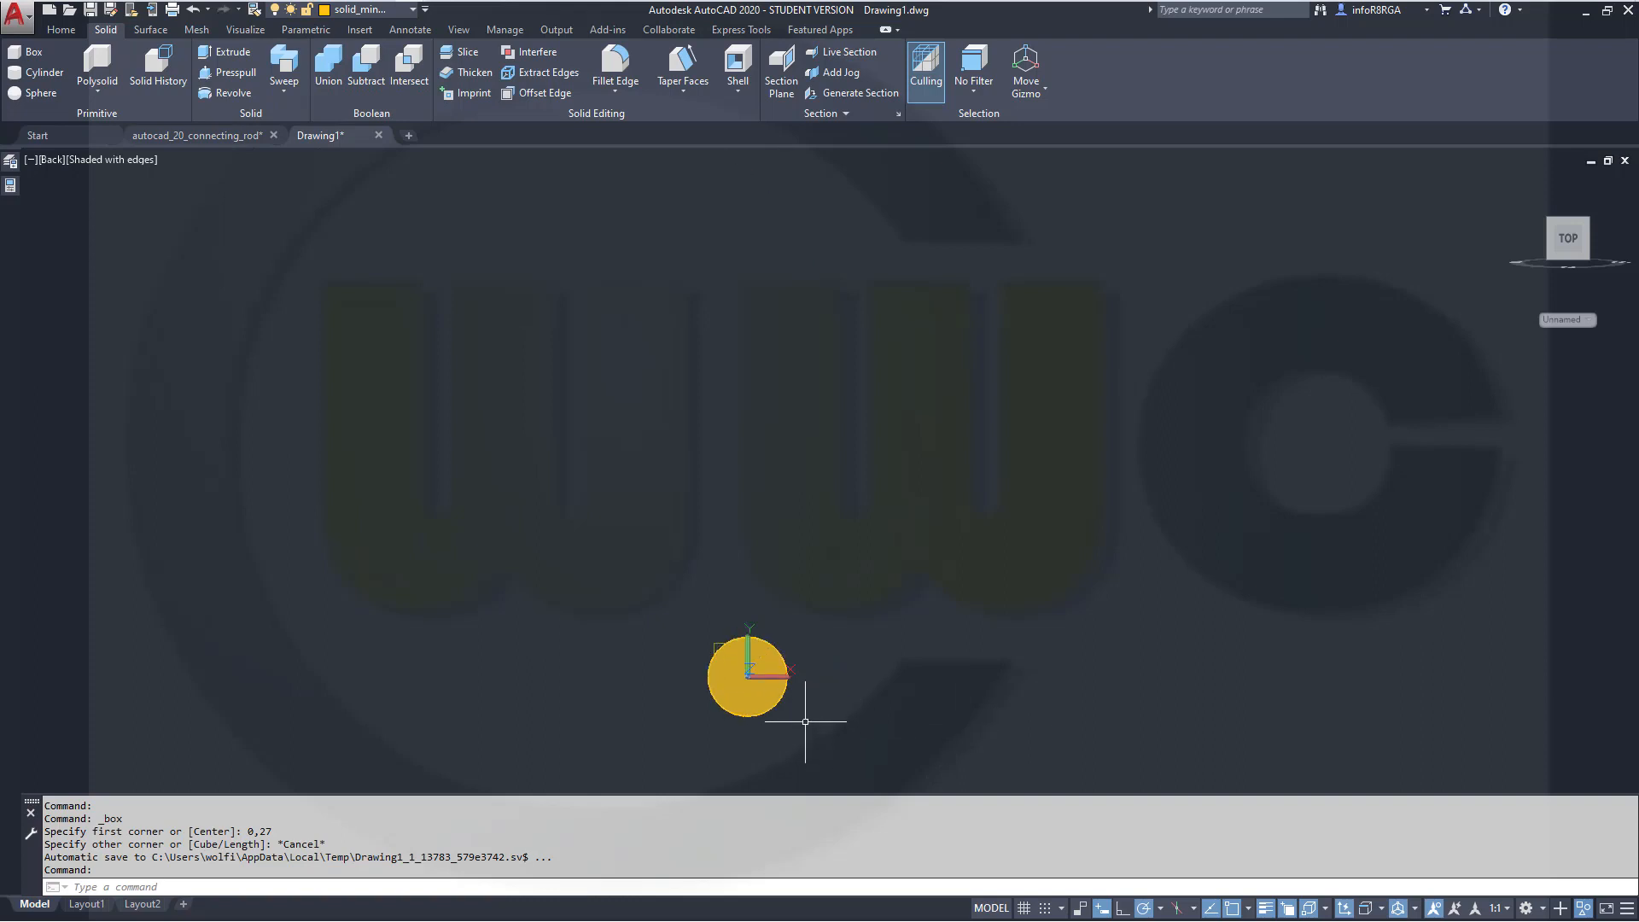
pyautogui.click(18, 53)
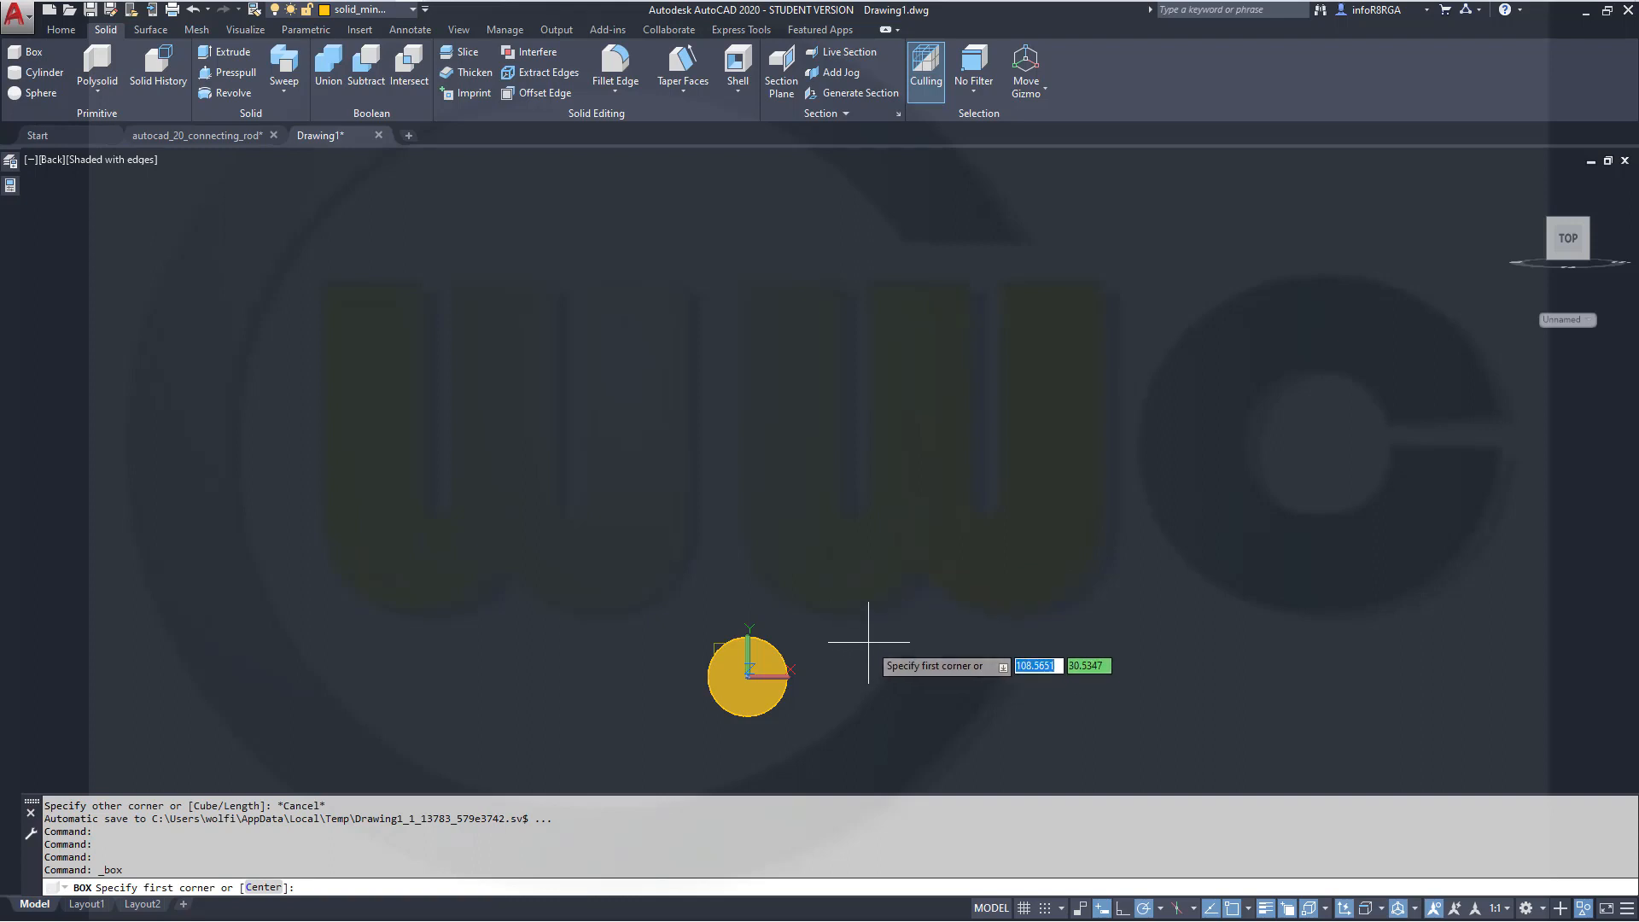
pyautogui.write('-27')
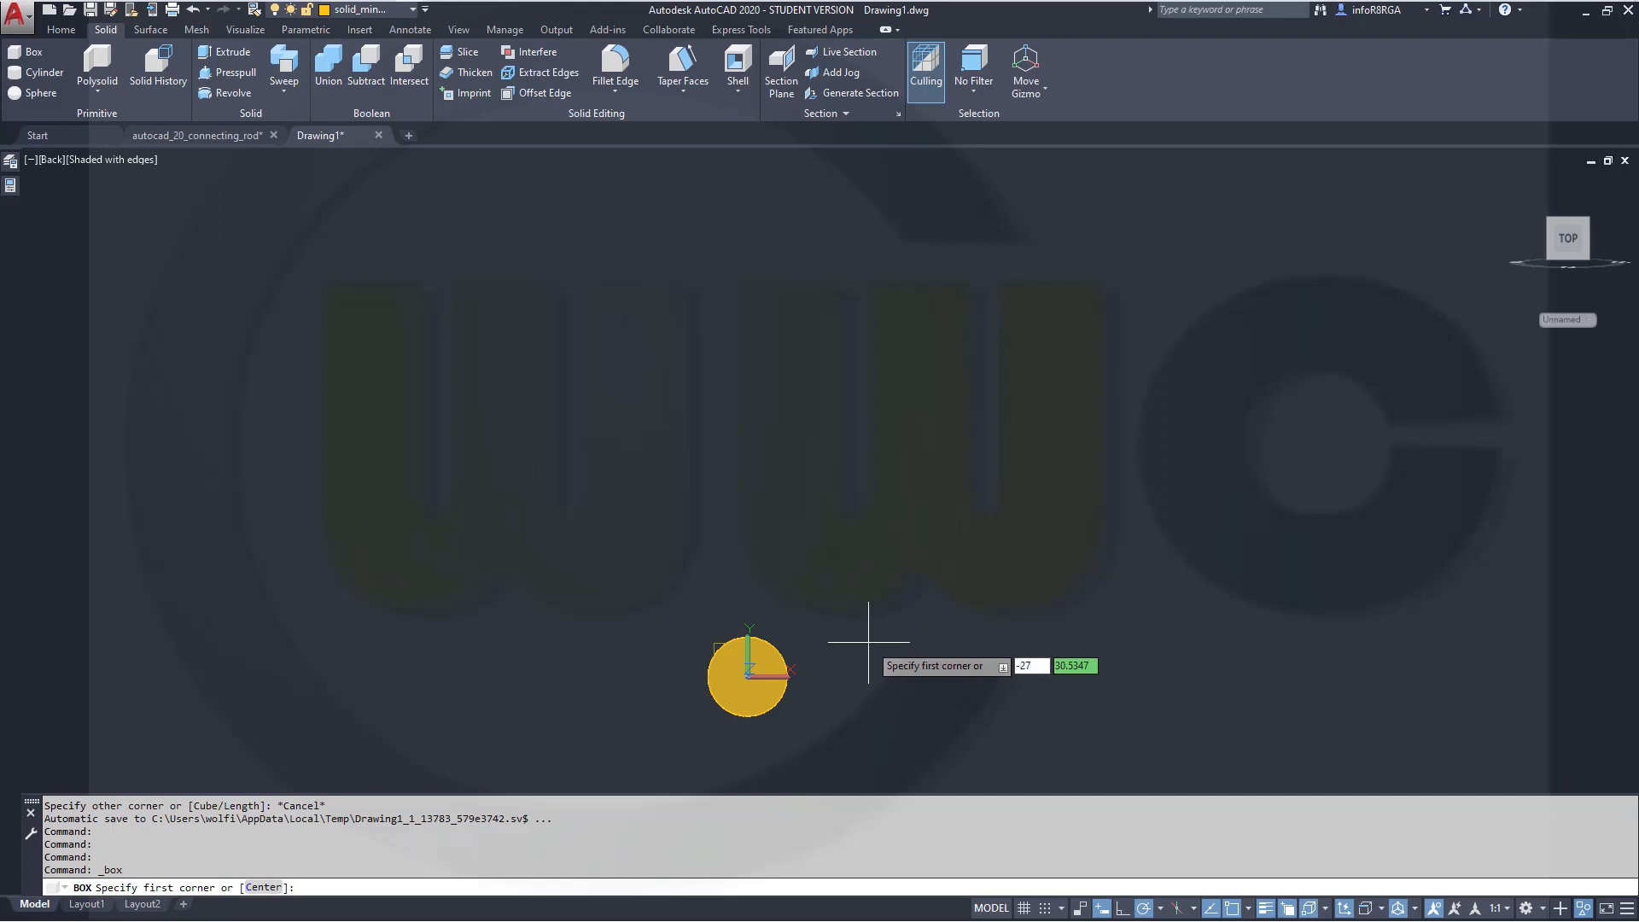
pyautogui.press('Tab')
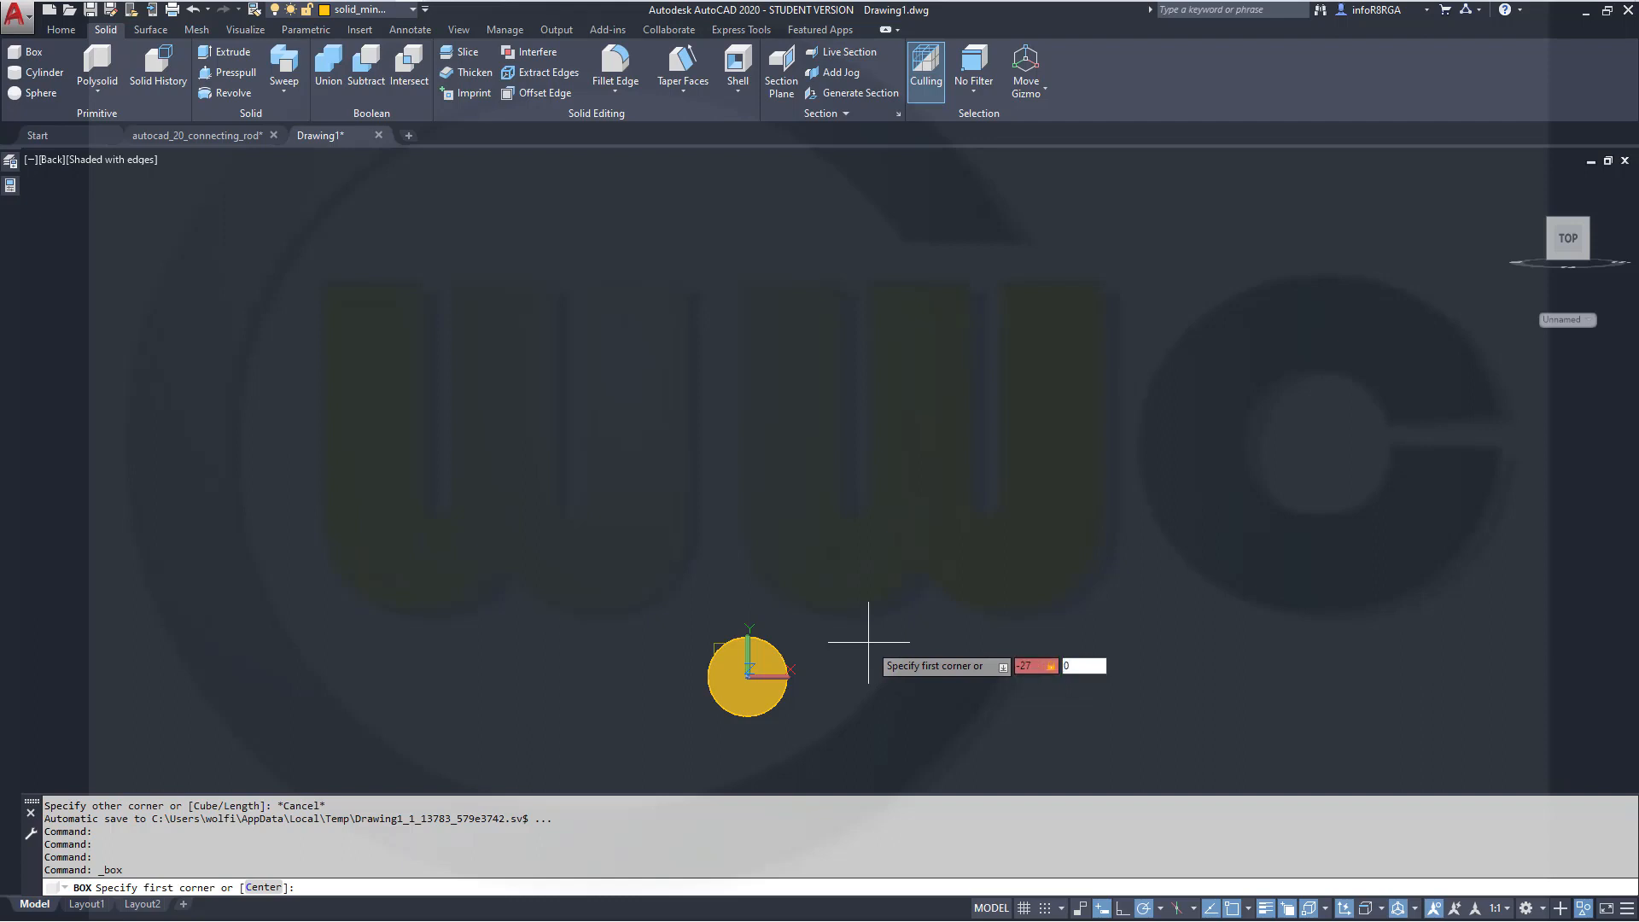
pyautogui.write('0')
pyautogui.press('Return')
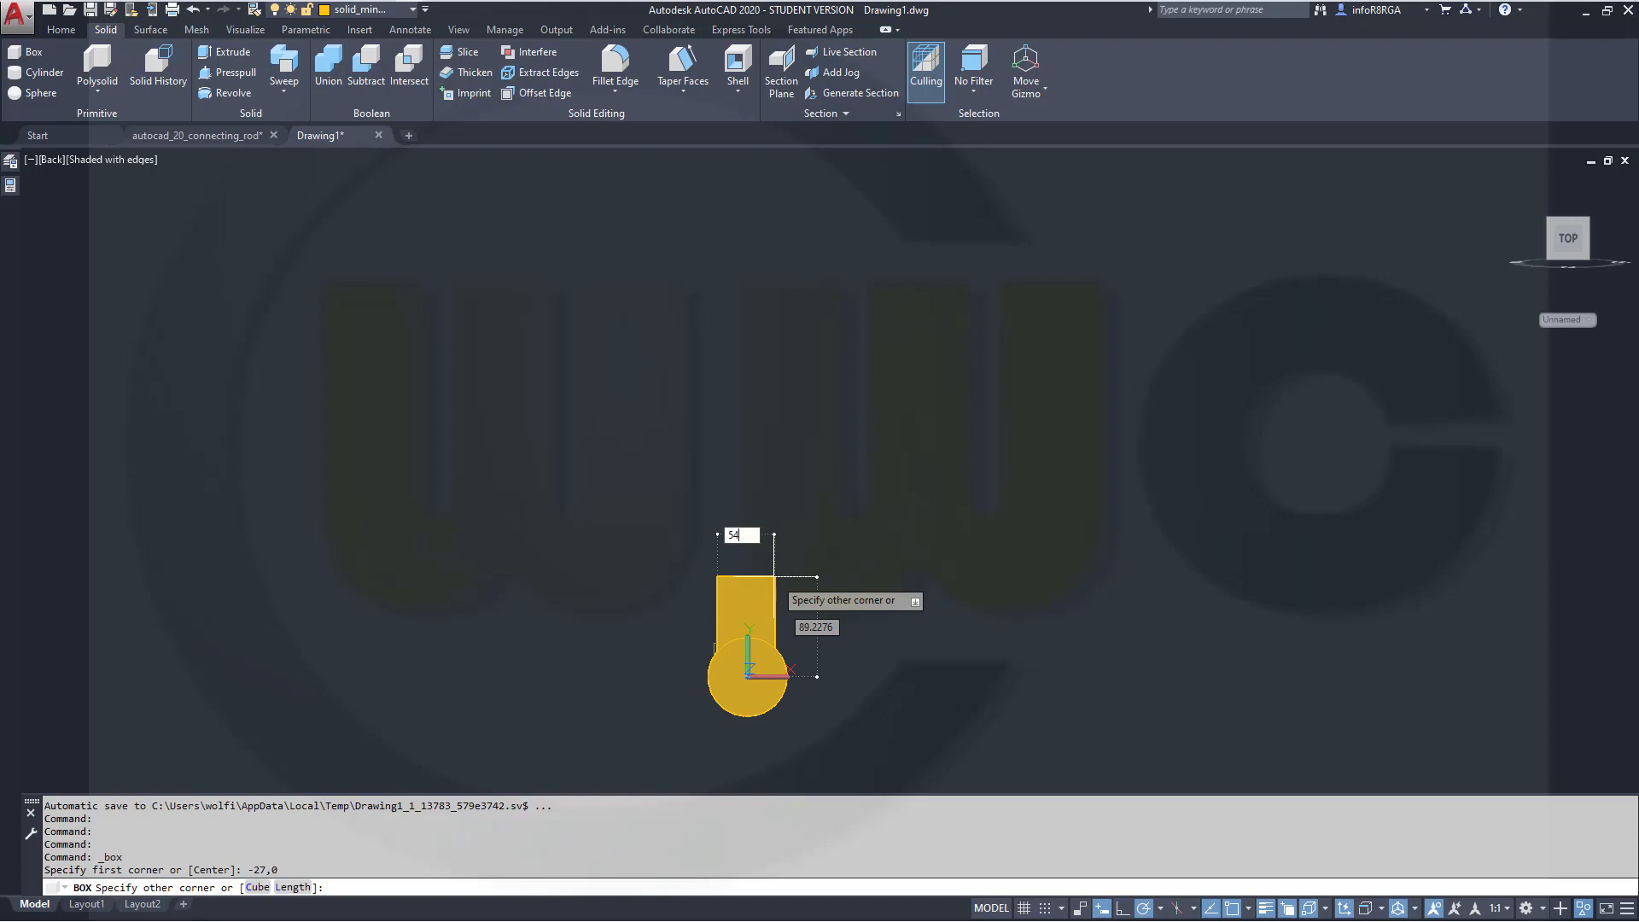
pyautogui.press('Tab')
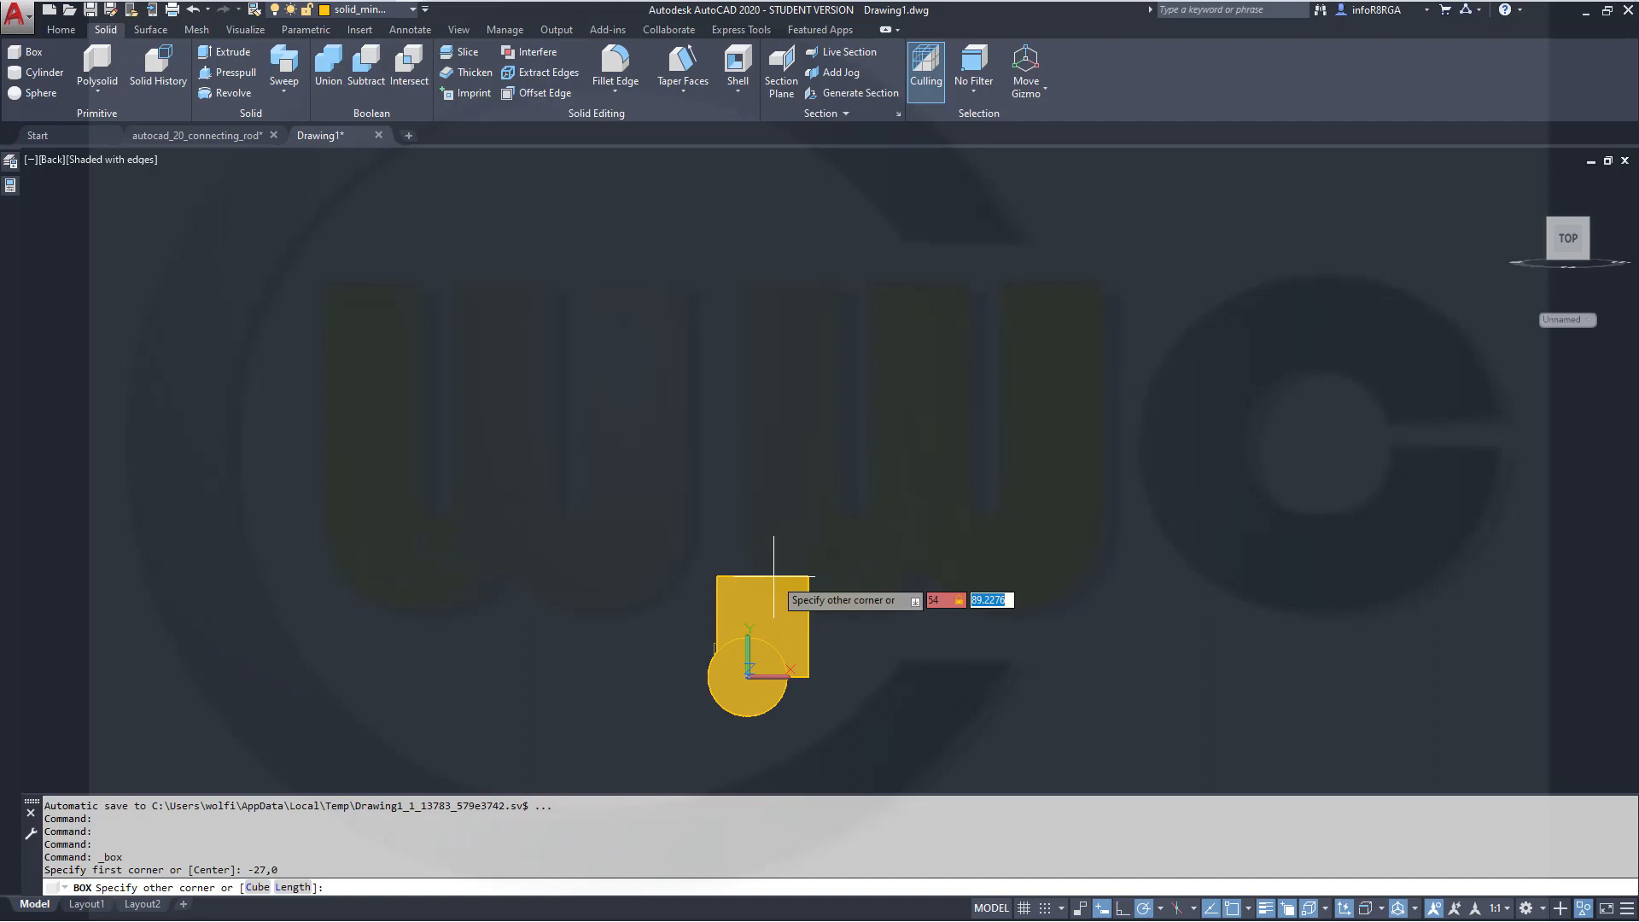
pyautogui.write('55')
pyautogui.press('Return')
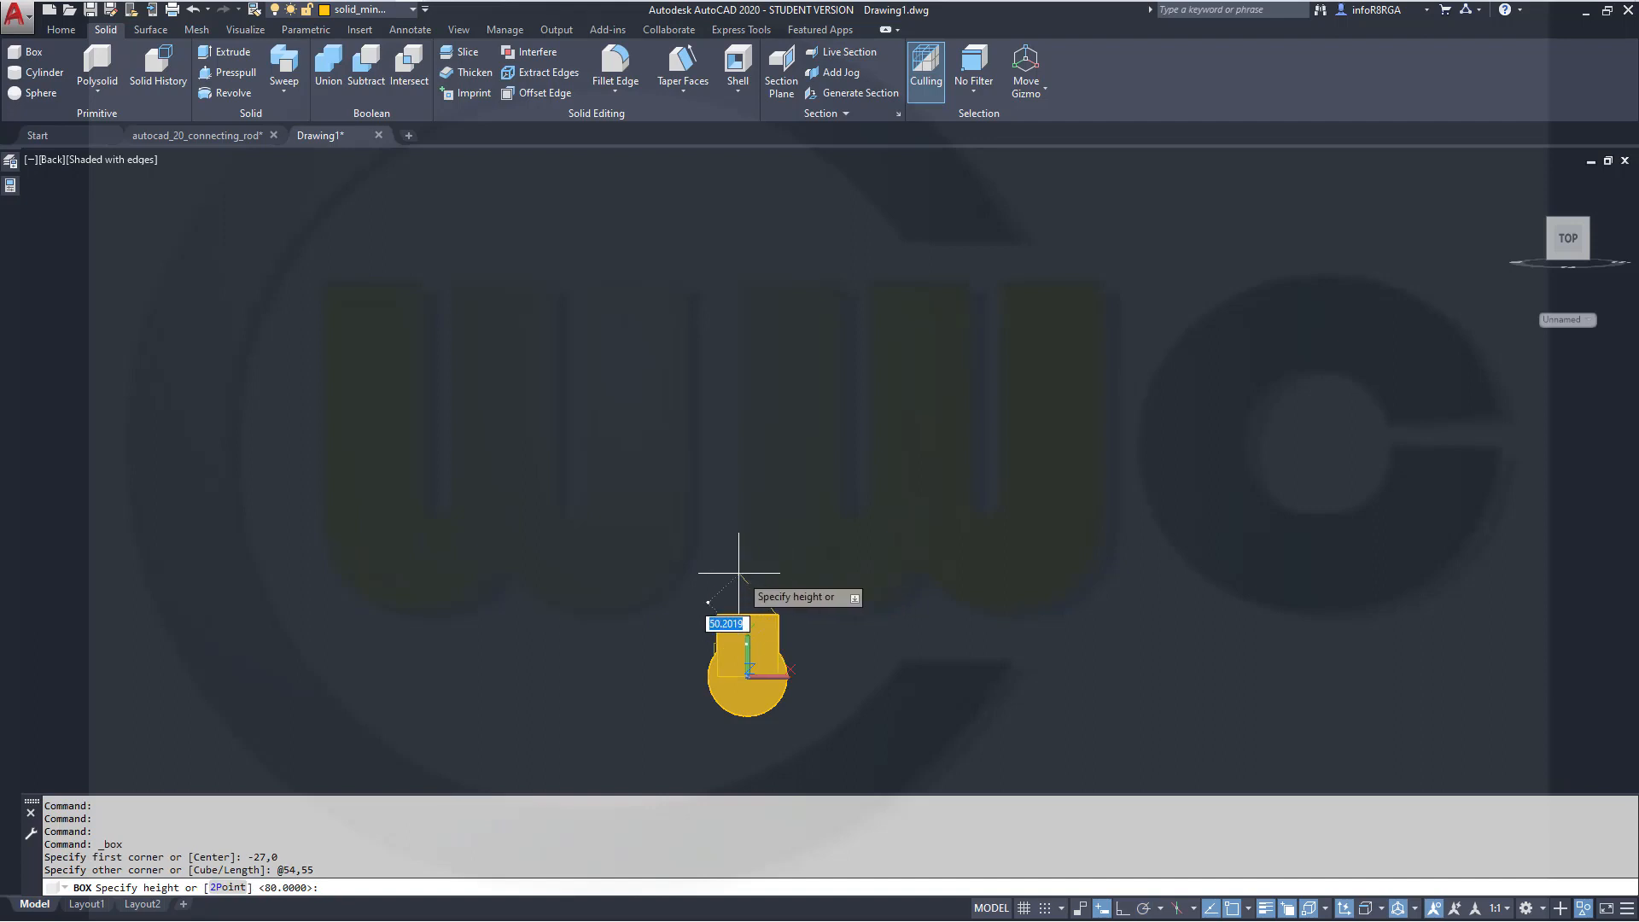
pyautogui.keyDown('shift'); pyautogui.moveTo(732, 629); pyautogui.dragTo(726, 402, button='middle'); pyautogui.keyUp('shift')
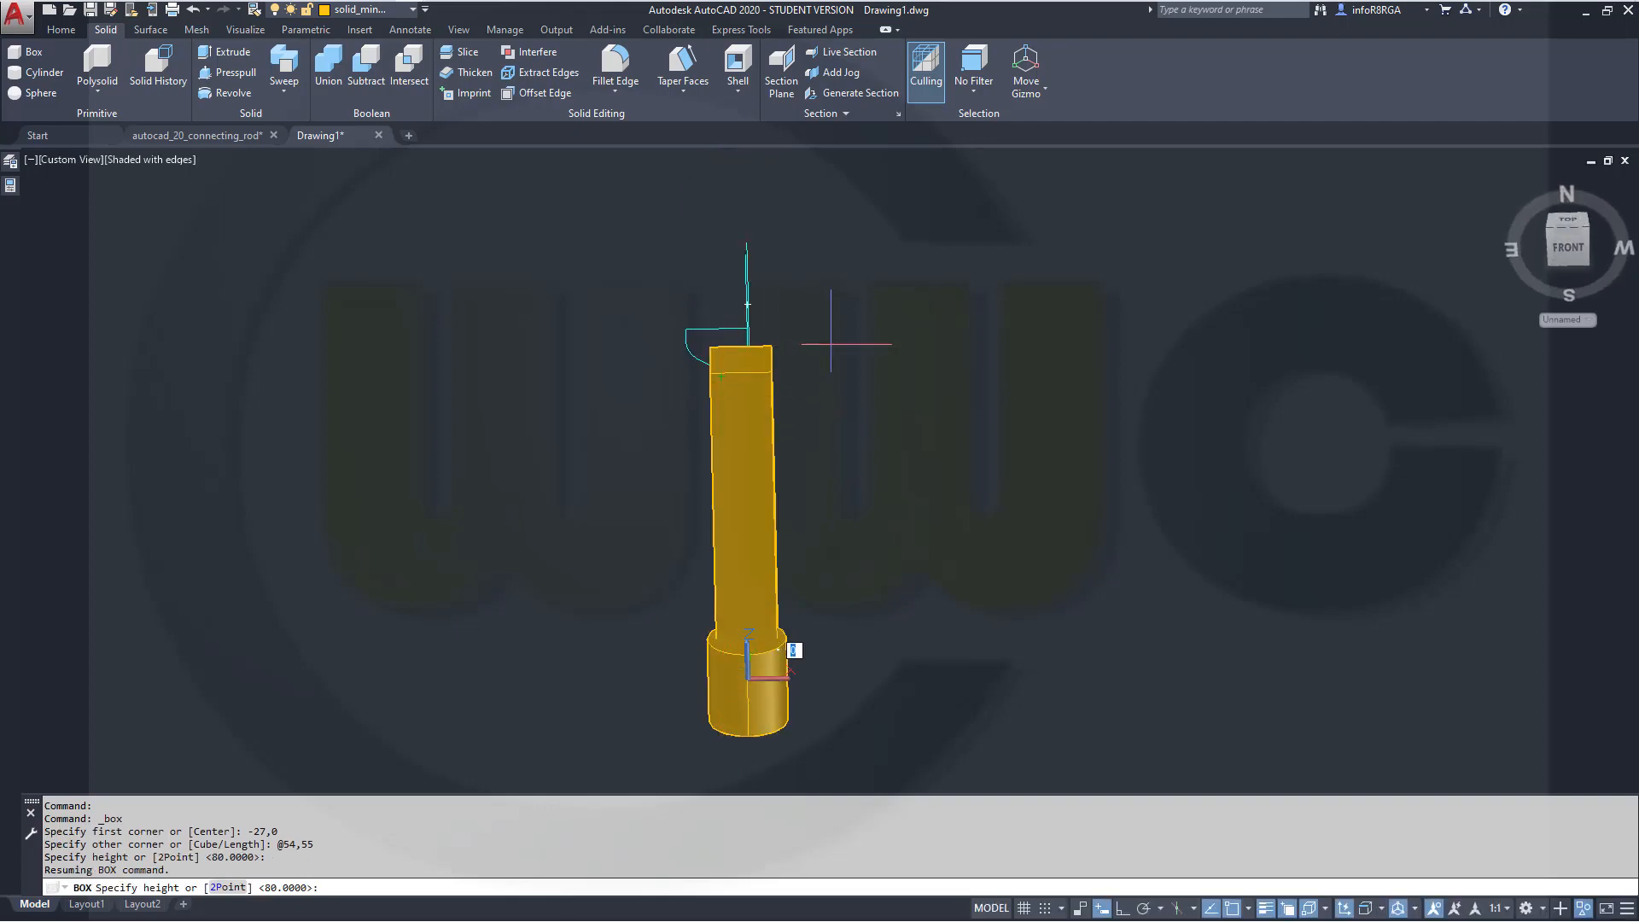
pyautogui.write('80')
pyautogui.press('Return')
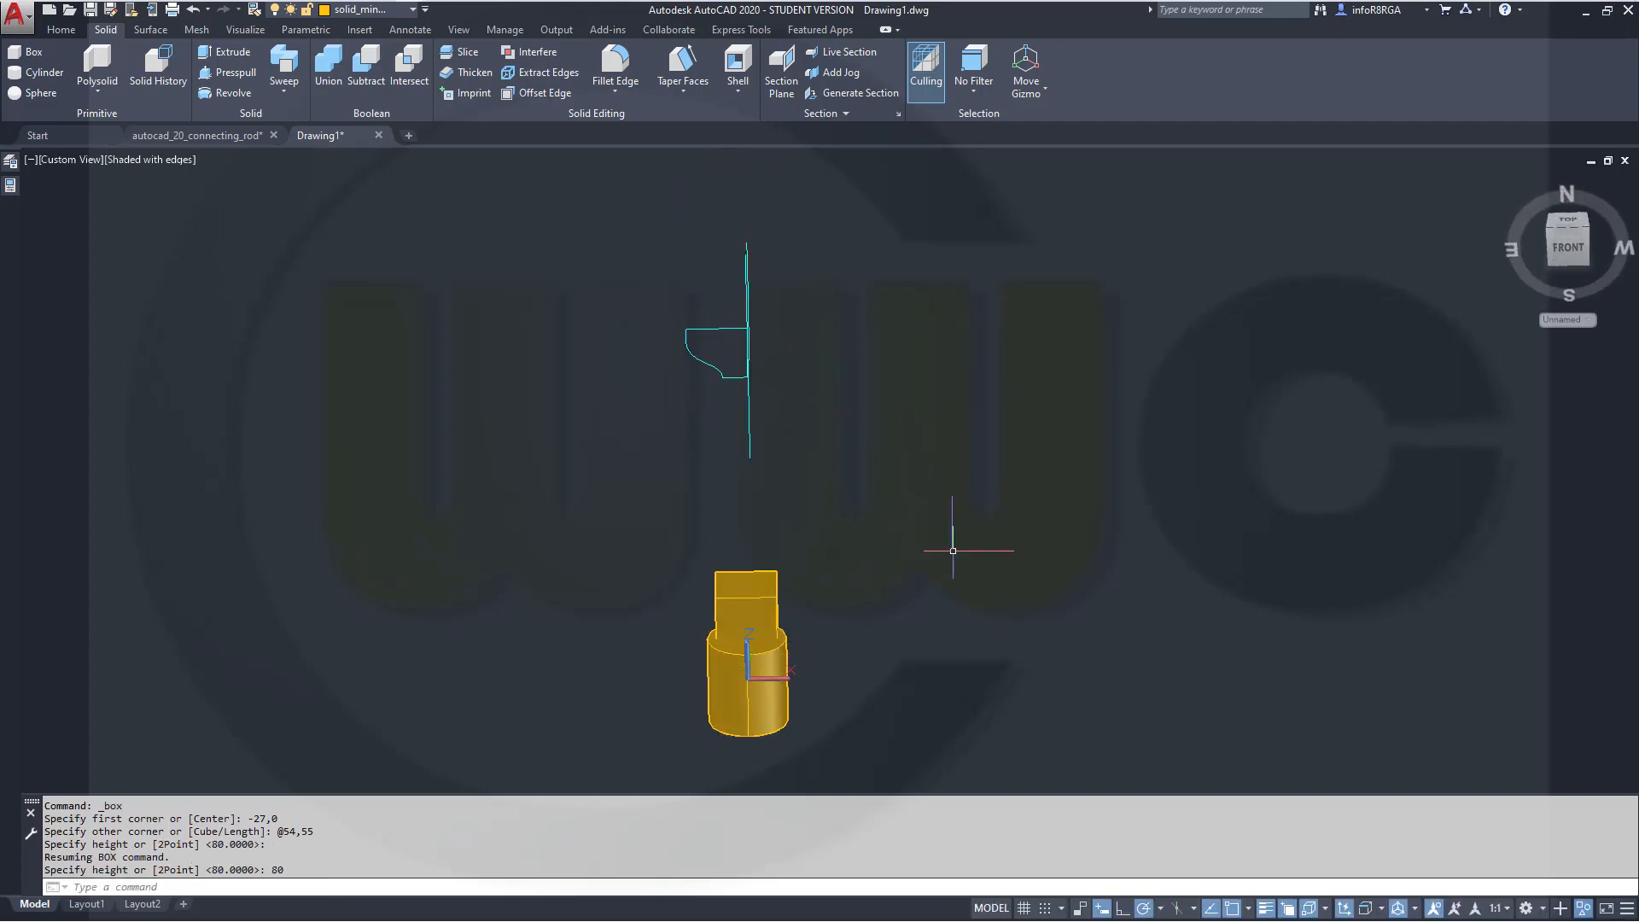
# Move the new box 40 units along its axis using the move gizmo
pyautogui.keyDown('shift'); pyautogui.moveTo(953, 551); pyautogui.dragTo(925, 454, button='middle'); pyautogui.keyUp('shift')
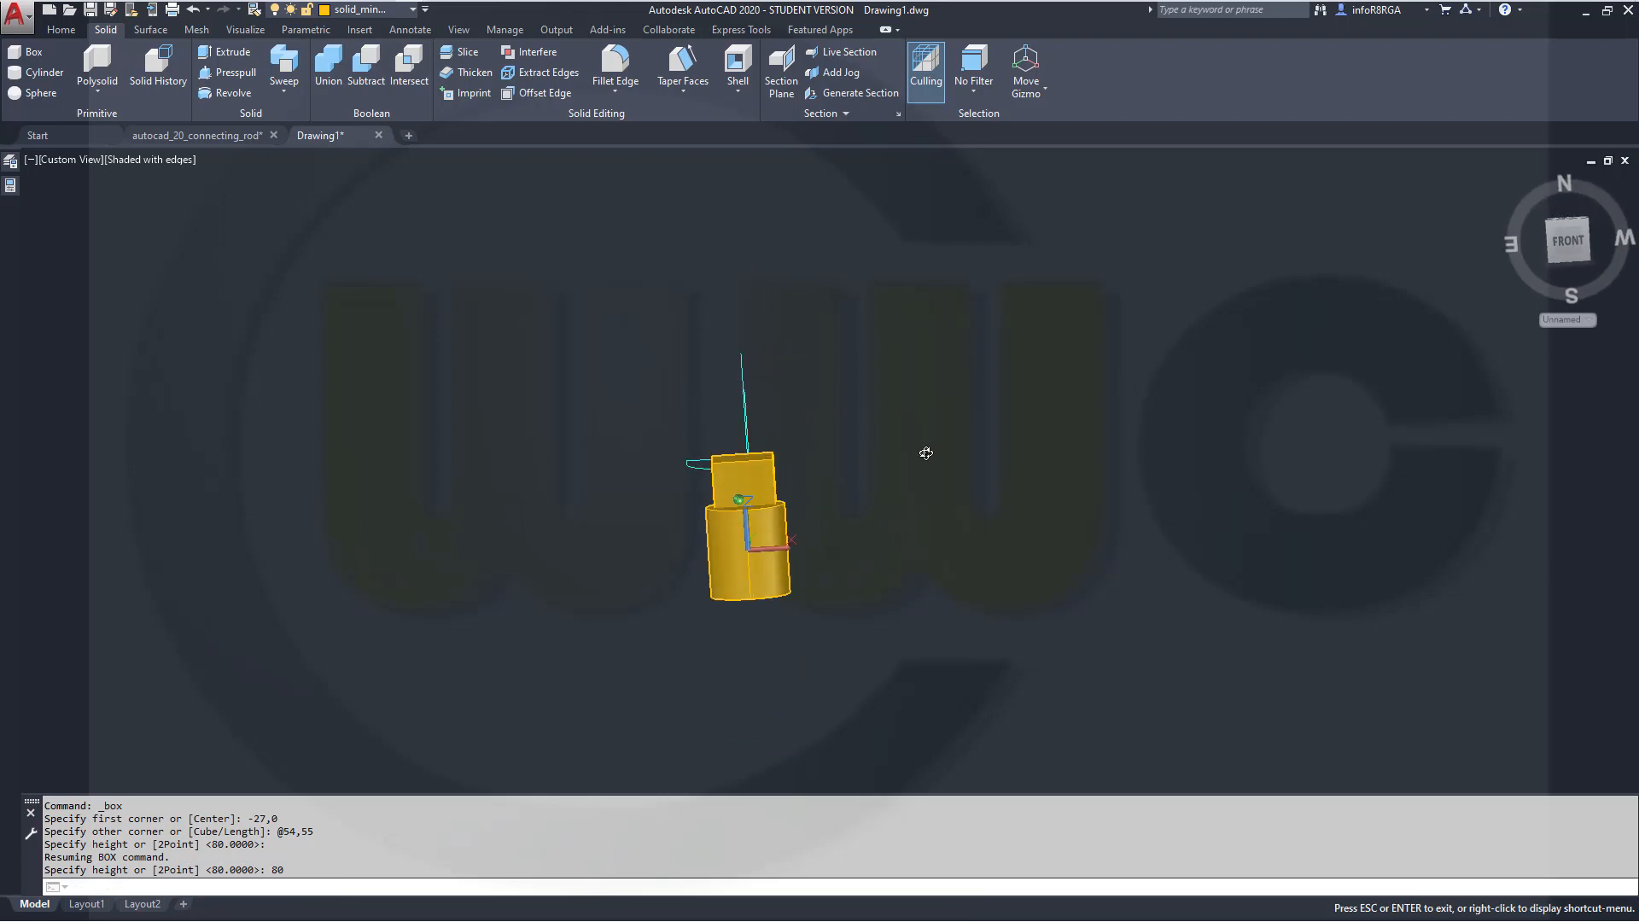
pyautogui.click(758, 459)
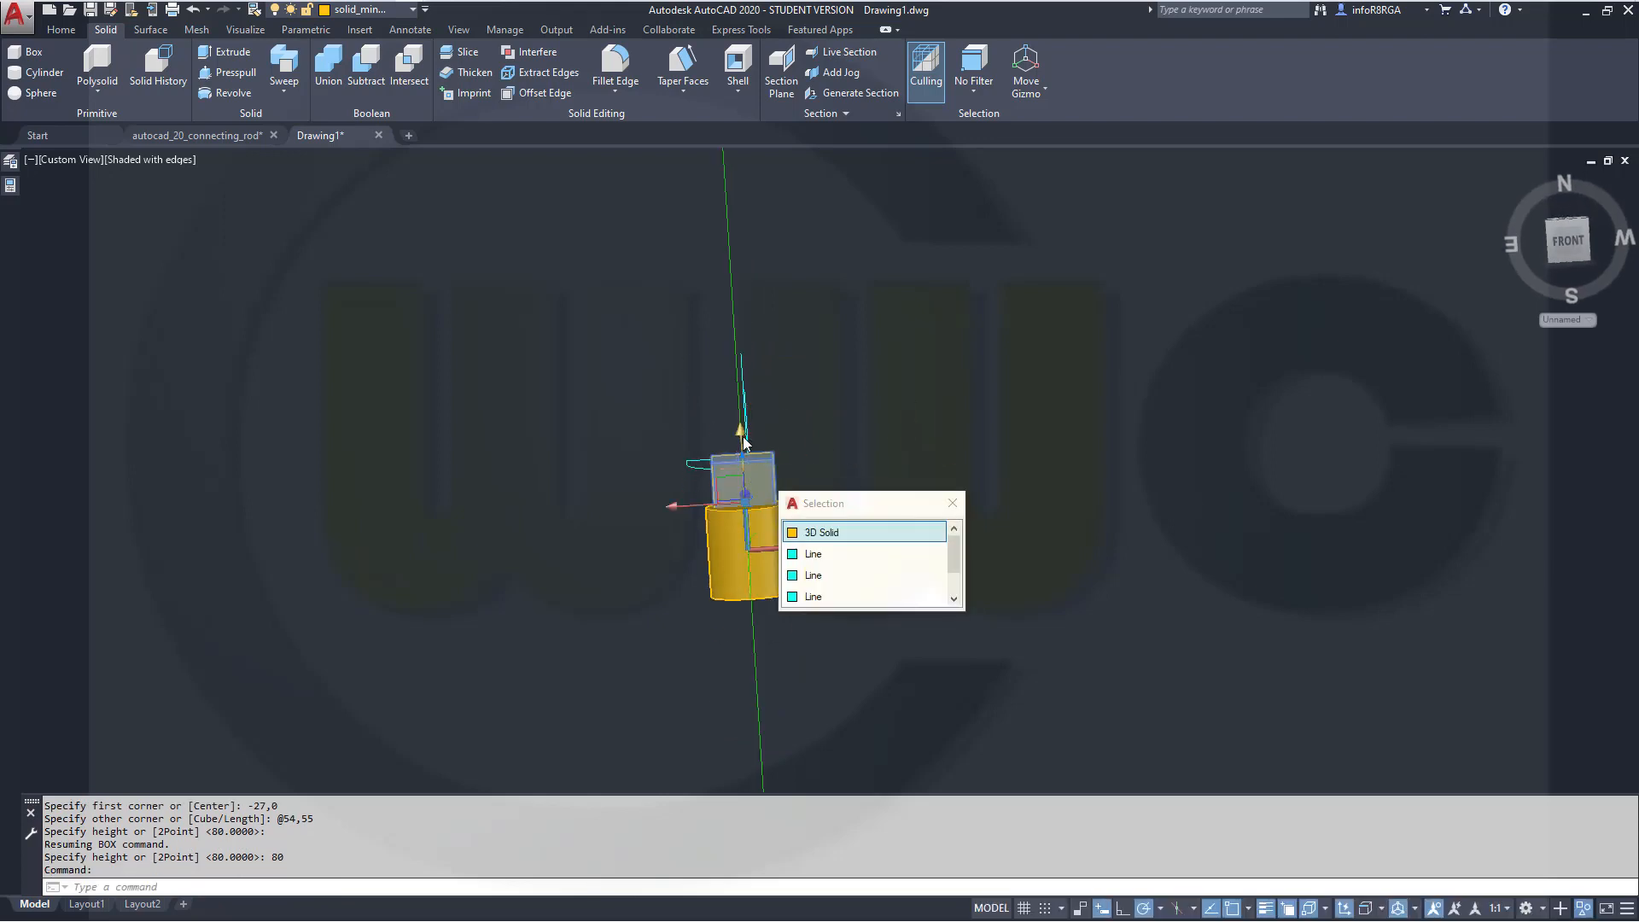
pyautogui.click(742, 436)
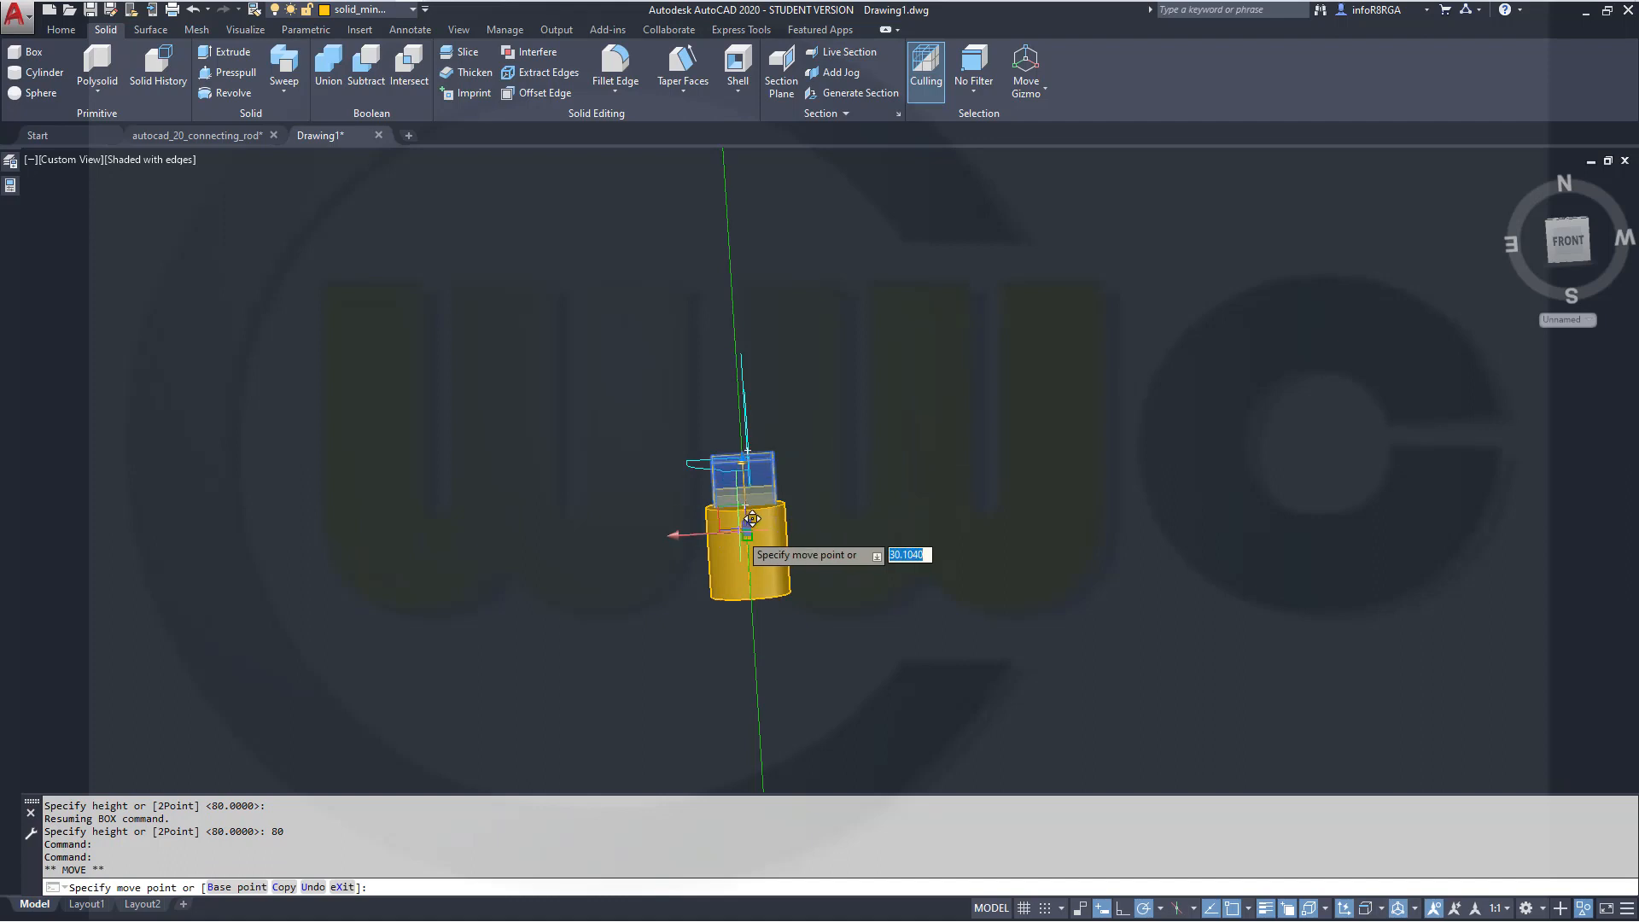
pyautogui.write('40')
pyautogui.press('Return')
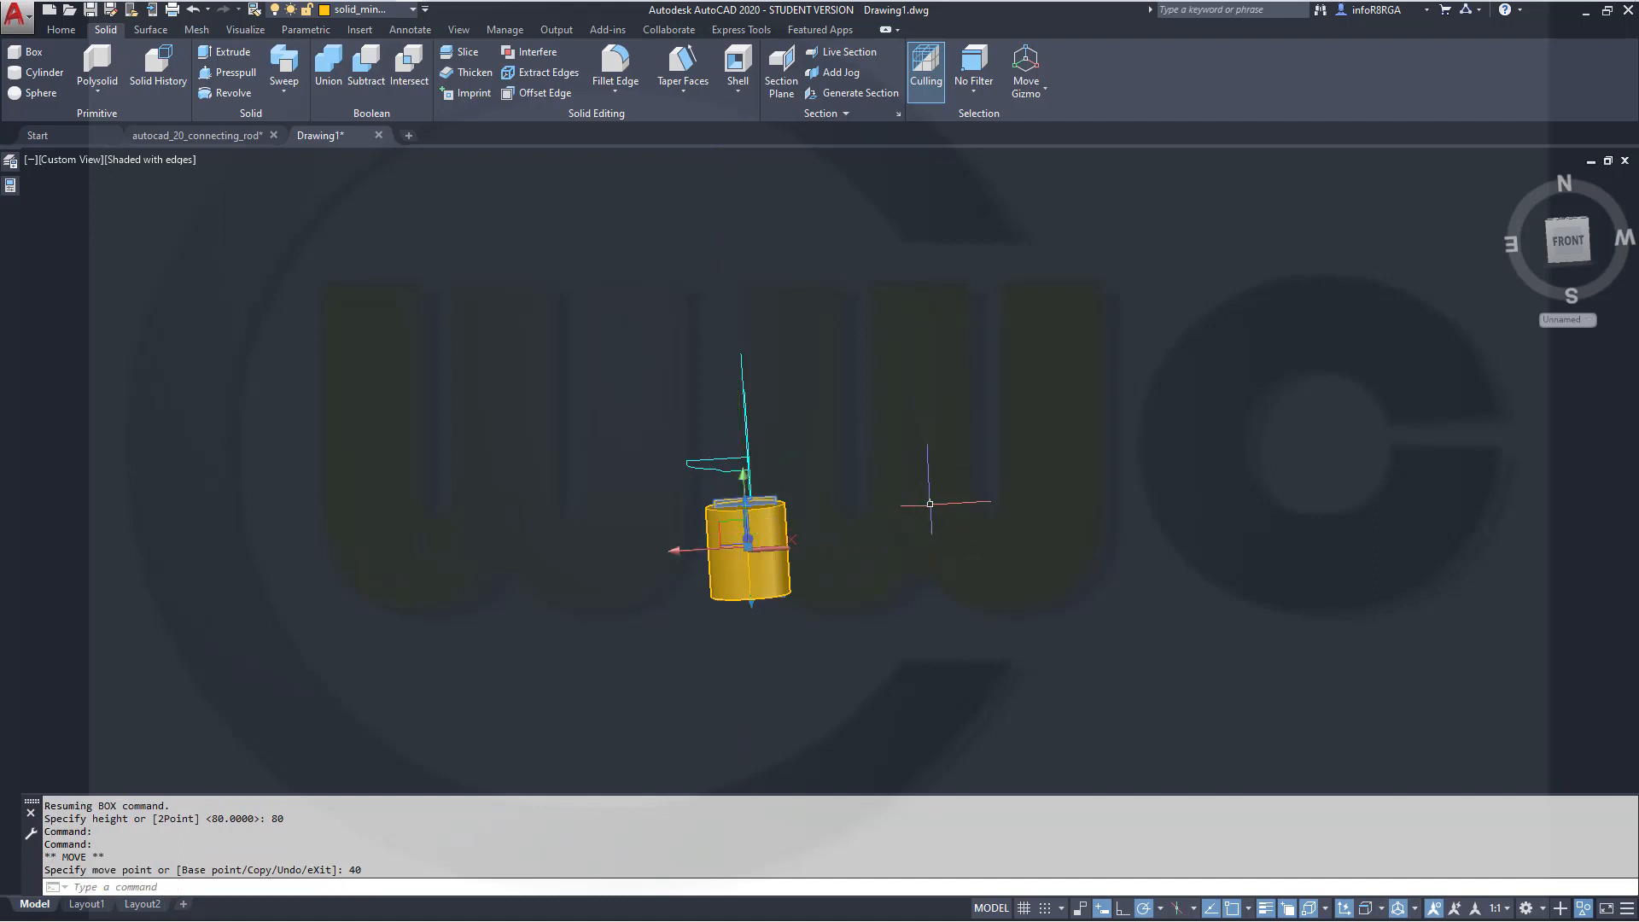
# Union the cylinder and the box into a single solid
pyautogui.keyDown('shift'); pyautogui.moveTo(930, 503); pyautogui.dragTo(956, 548, button='middle'); pyautogui.keyUp('shift')
pyautogui.scroll(4, 845, 657)
pyautogui.scroll(-5, 868, 651)
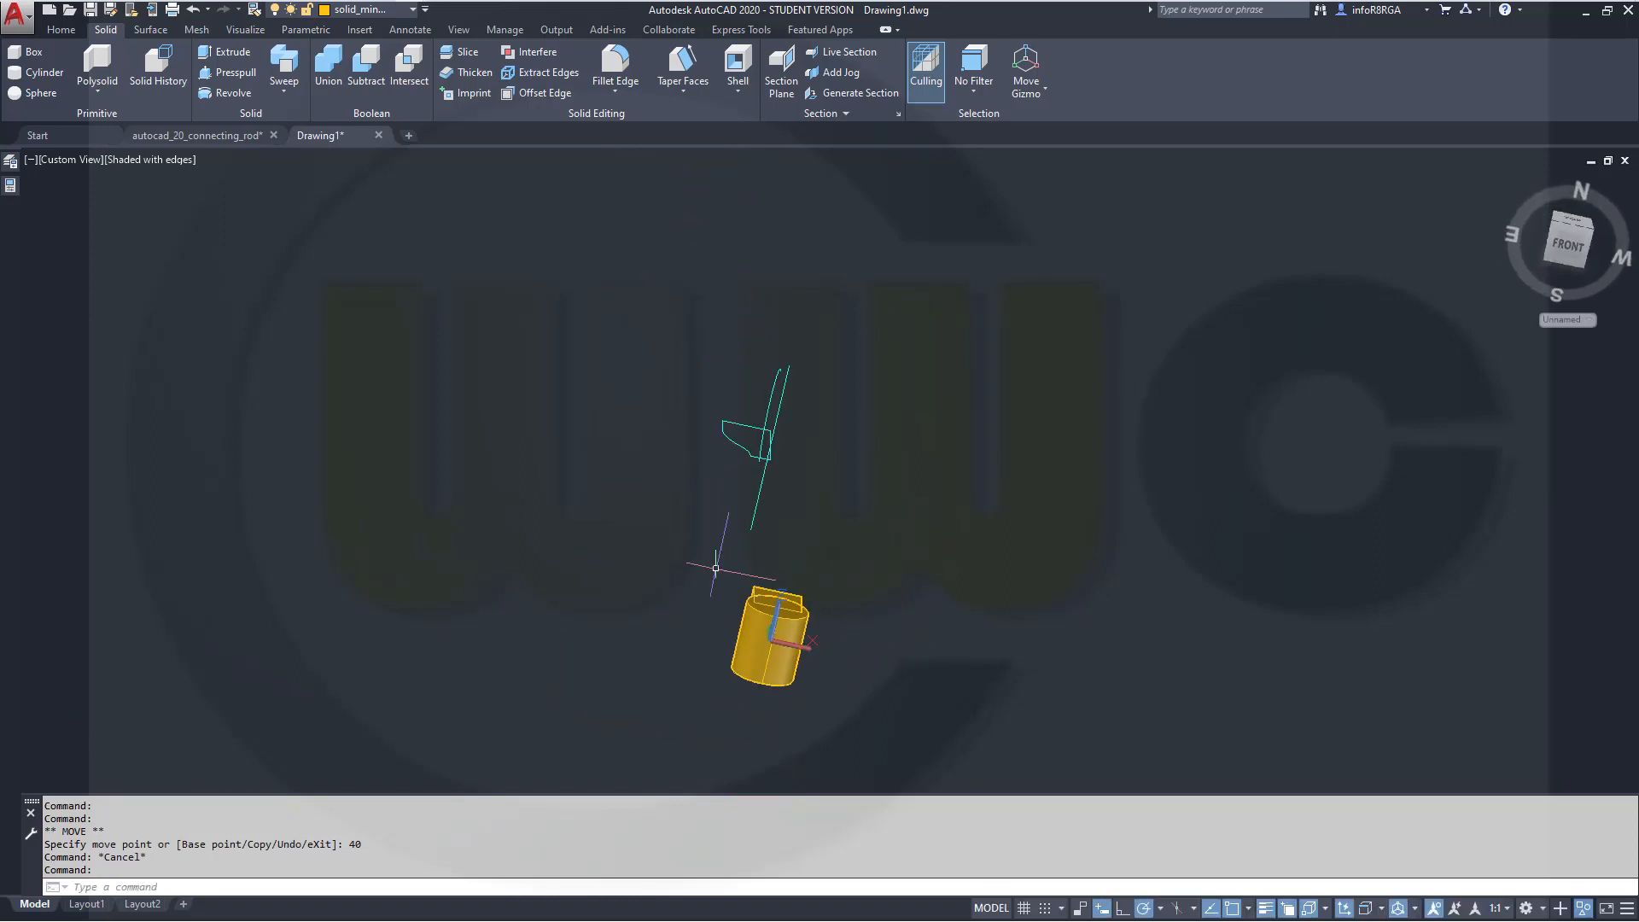
pyautogui.click(328, 66)
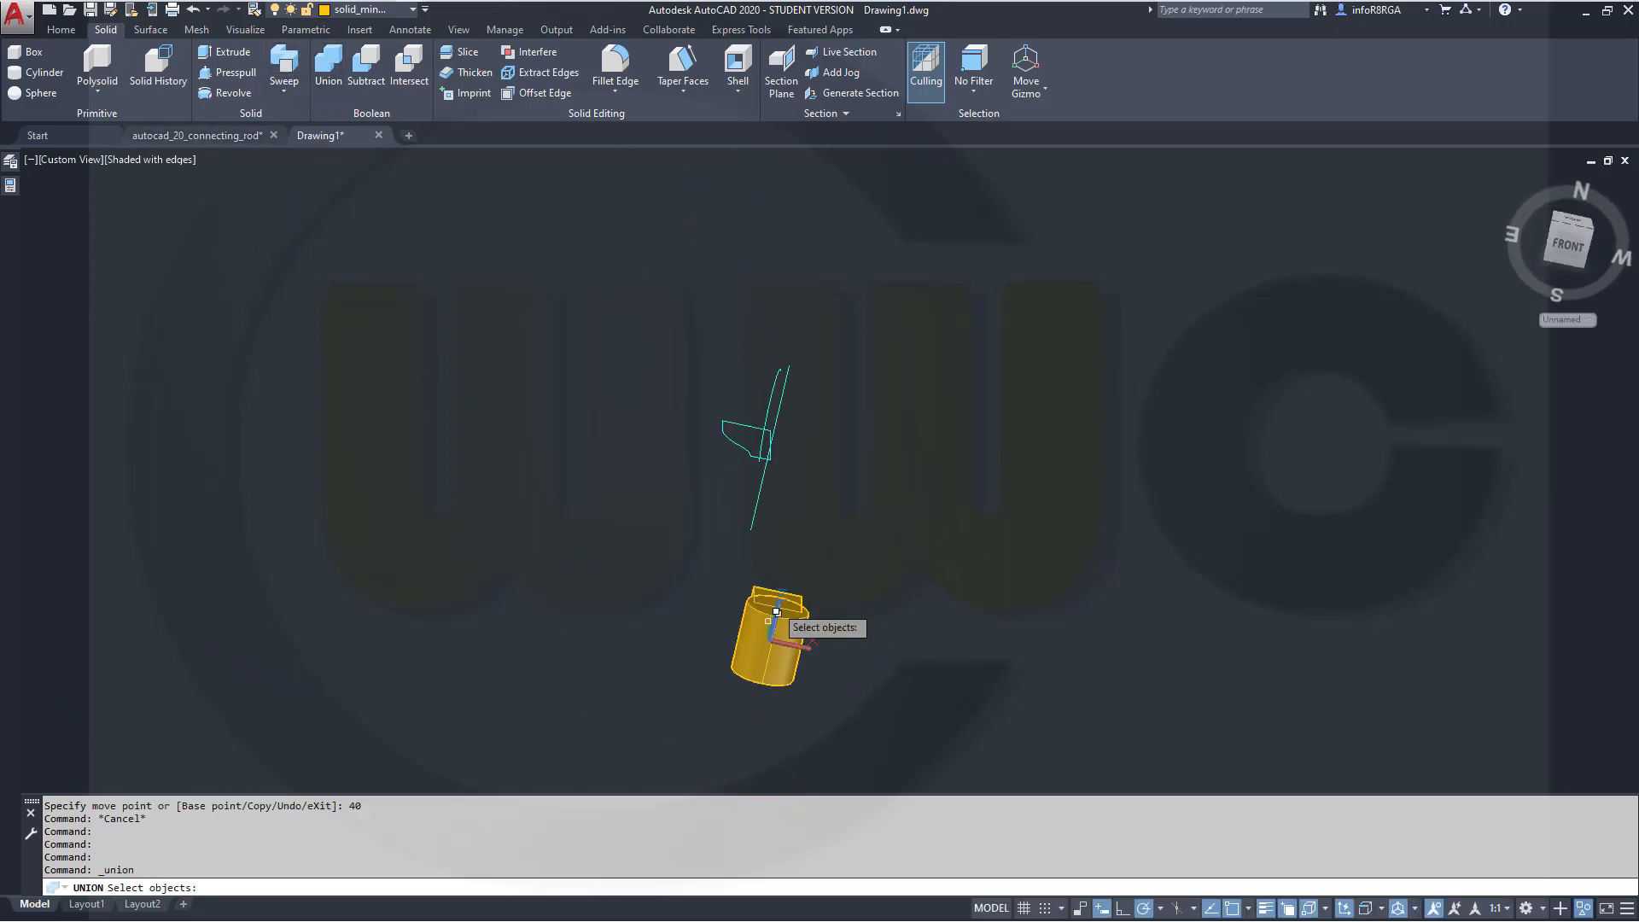
pyautogui.click(767, 662)
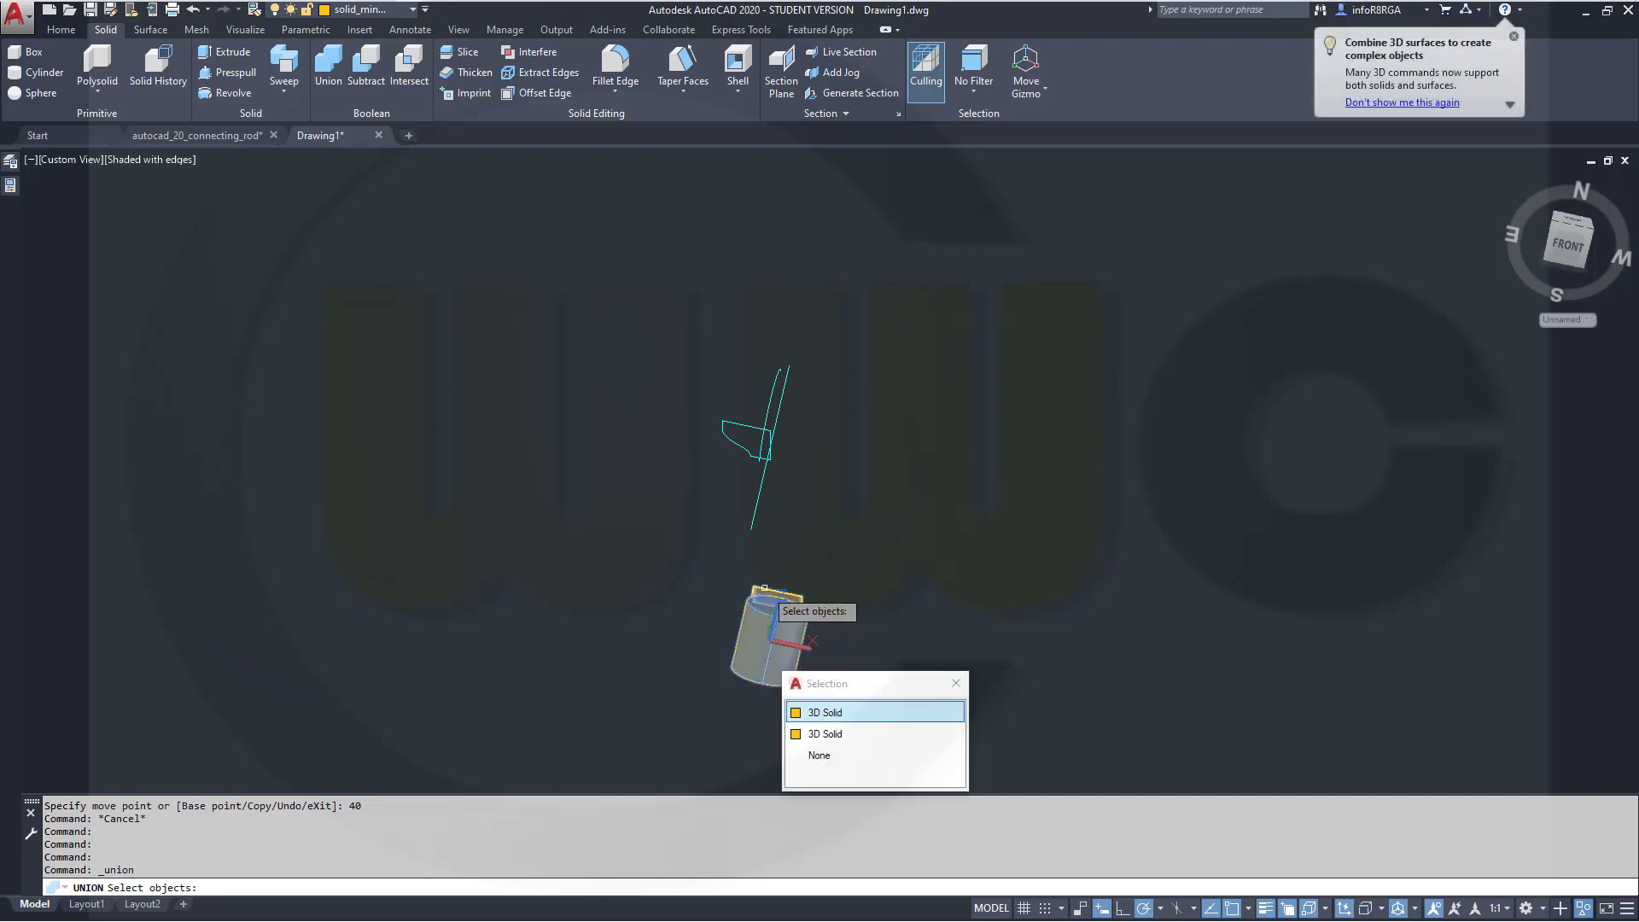
pyautogui.click(766, 587)
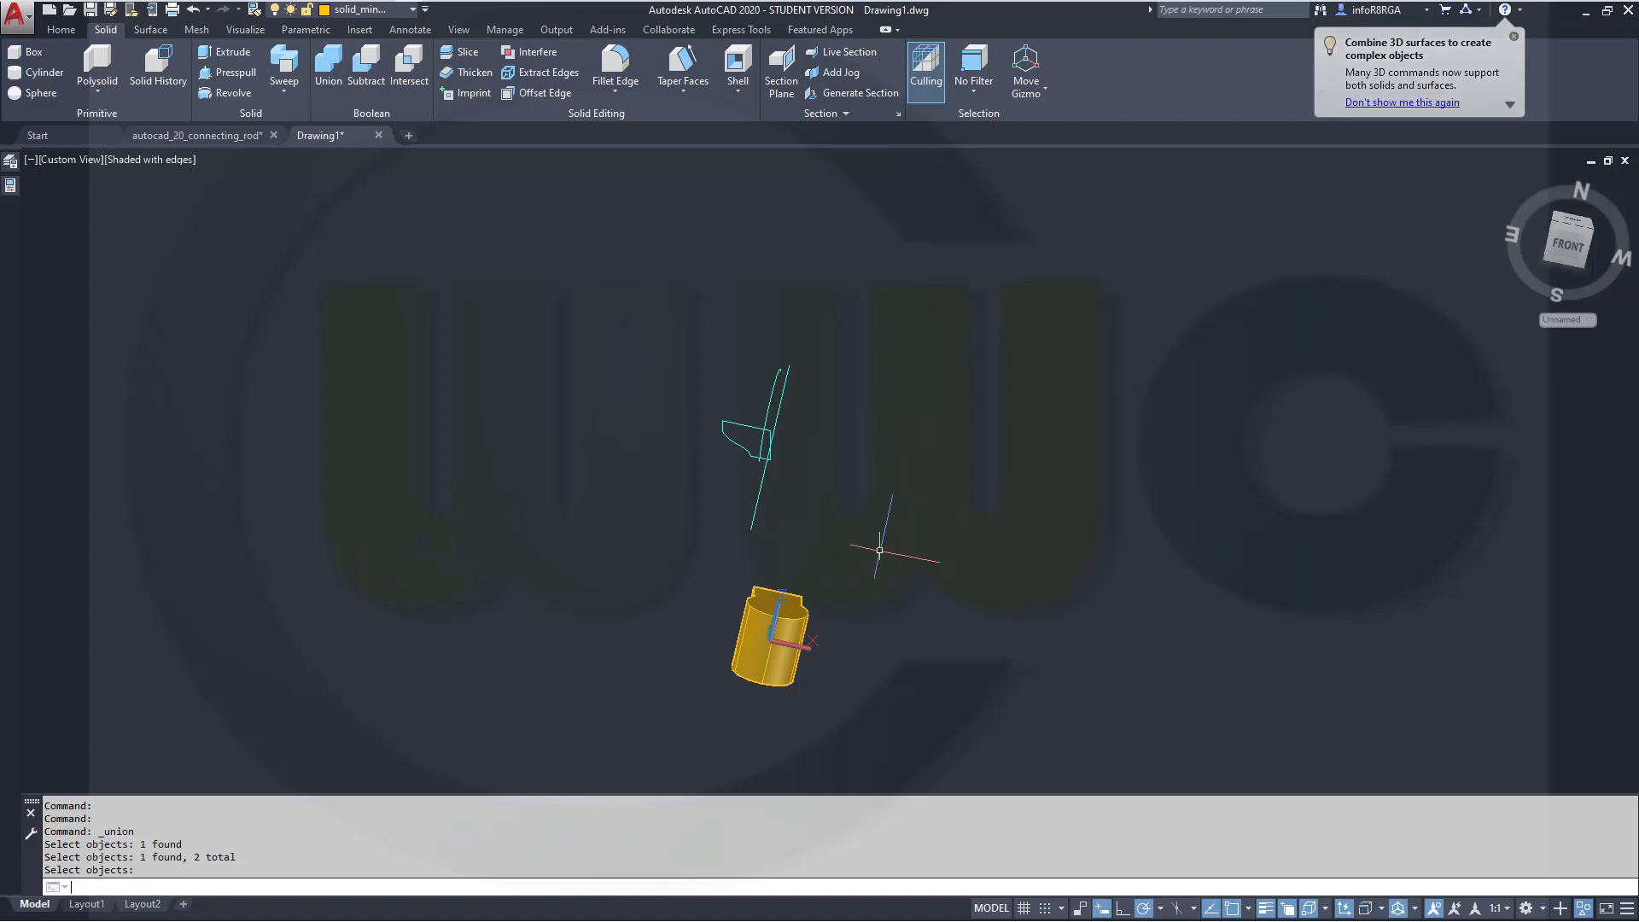
pyautogui.moveTo(841, 649)
pyautogui.keyDown('shift'); pyautogui.mouseDown(button='middle')
pyautogui.moveTo(830, 662)
pyautogui.moveTo(960, 652)
pyautogui.moveTo(955, 607)
pyautogui.moveTo(918, 640)
pyautogui.moveTo(1010, 662)
pyautogui.moveTo(957, 568)
pyautogui.moveTo(841, 633)
pyautogui.mouseUp(button='middle'); pyautogui.keyUp('shift')
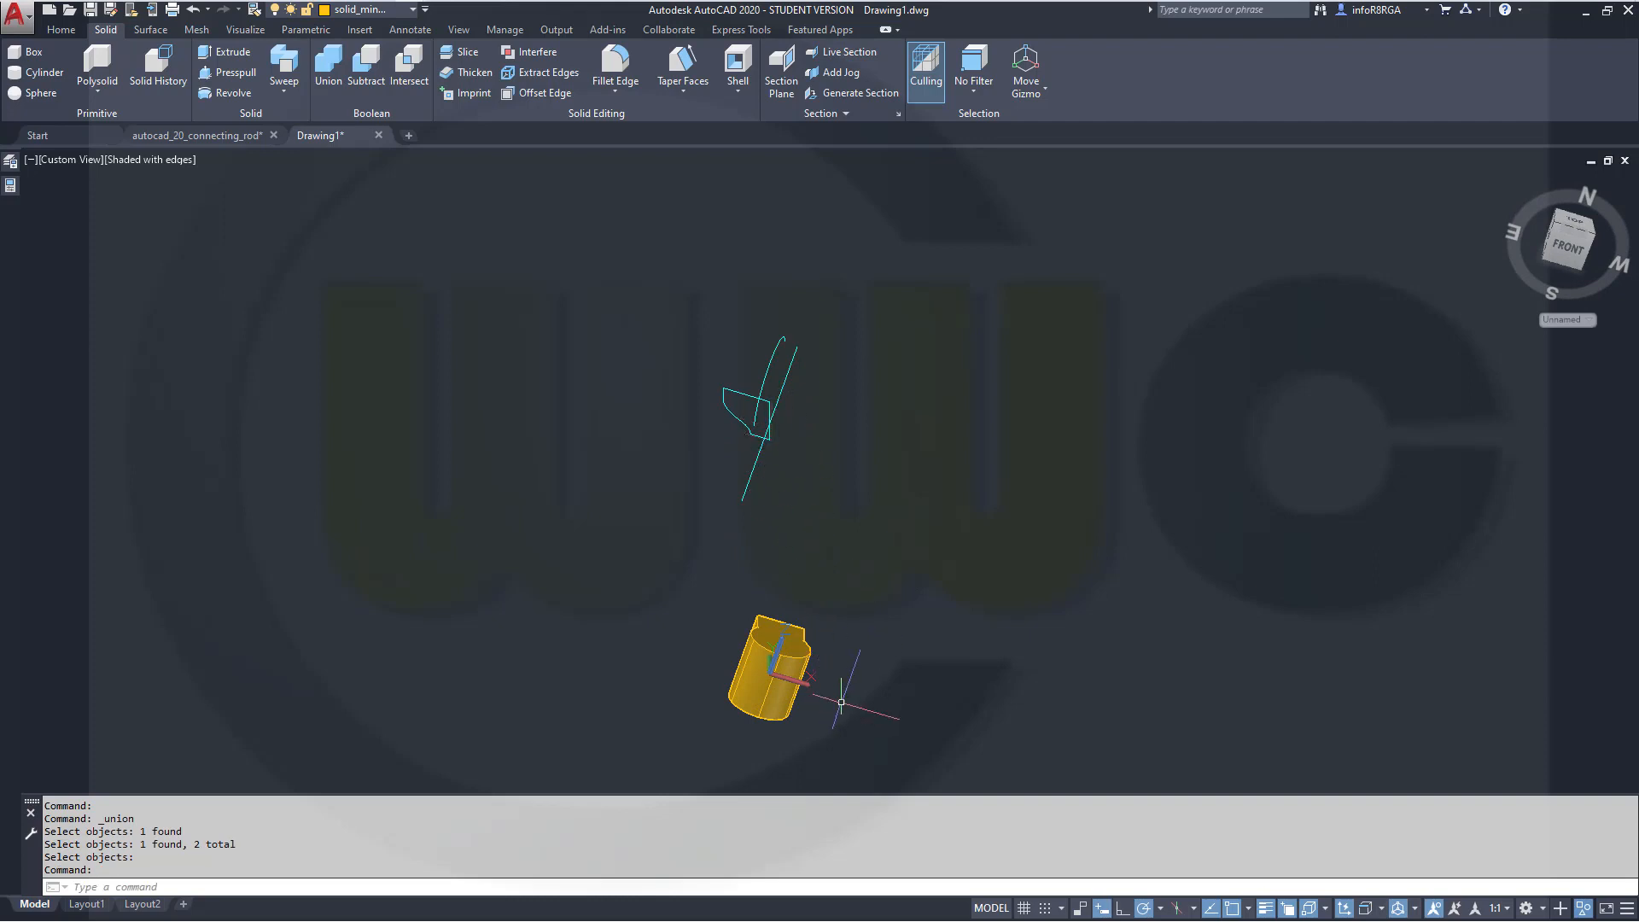
# Reset the UCS to World
pyautogui.scroll(3, 853, 670)
pyautogui.scroll(-5, 833, 653)
pyautogui.moveTo(724, 684); pyautogui.dragTo(862, 679, button='middle')
pyautogui.moveTo(889, 556)
pyautogui.mouseDown(button='middle')
pyautogui.moveTo(1009, 549)
pyautogui.moveTo(941, 586)
pyautogui.moveTo(747, 622)
pyautogui.moveTo(726, 656)
pyautogui.moveTo(706, 640)
pyautogui.moveTo(721, 598)
pyautogui.mouseUp(button='middle')
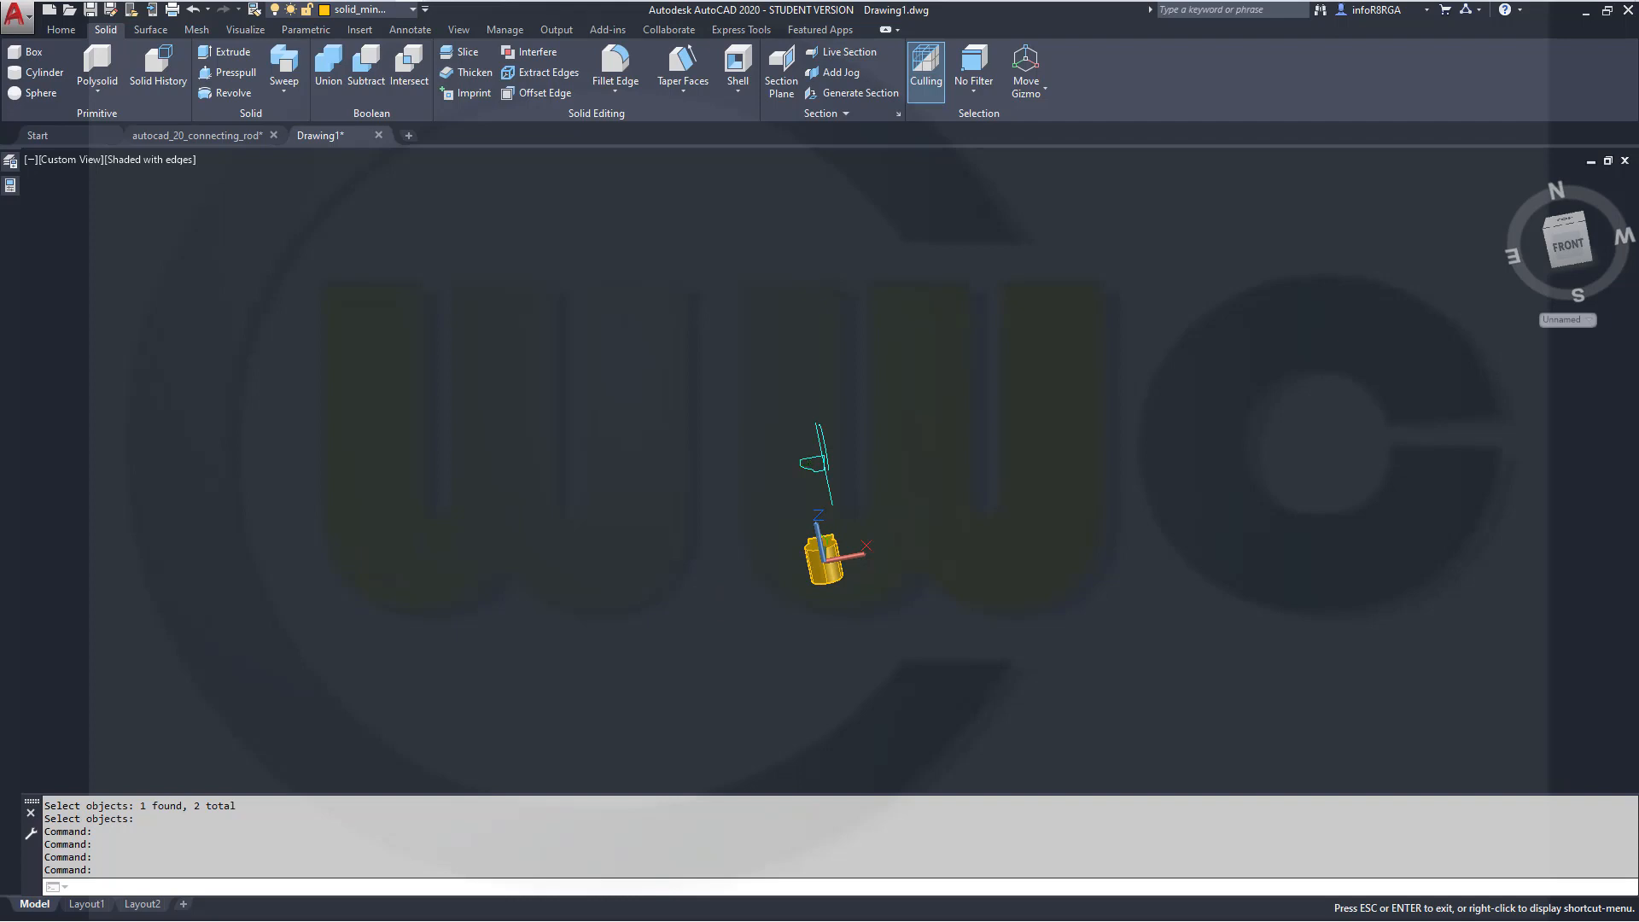
pyautogui.click(1590, 320)
pyautogui.click(1578, 339)
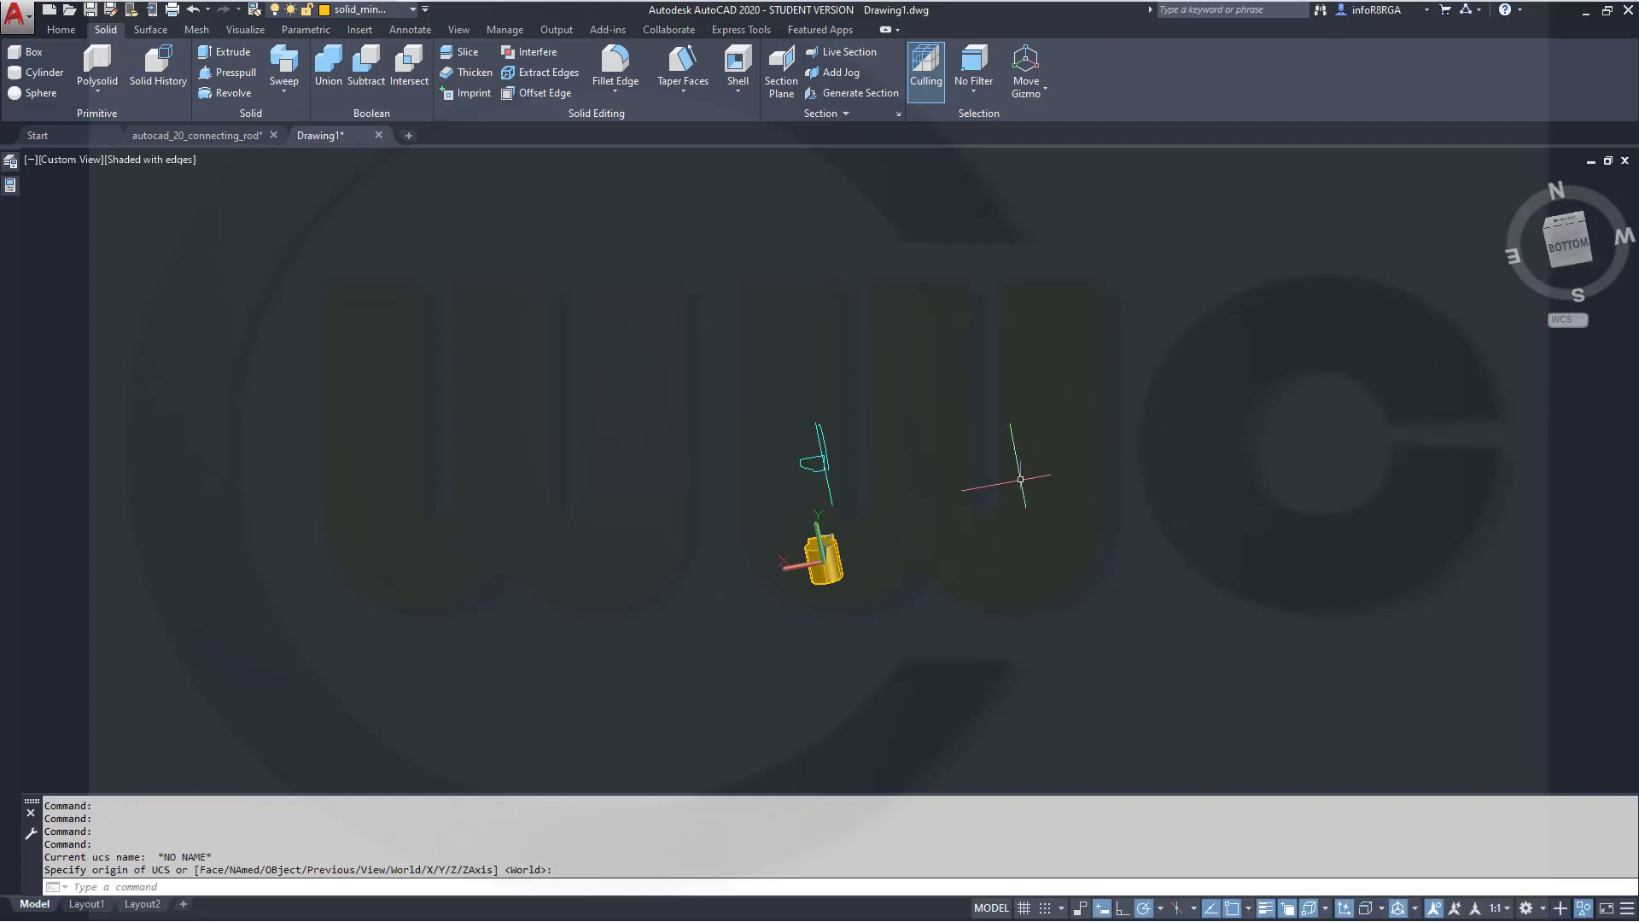
pyautogui.moveTo(959, 530)
pyautogui.keyDown('shift'); pyautogui.mouseDown(button='middle')
pyautogui.moveTo(1037, 540)
pyautogui.moveTo(1026, 567)
pyautogui.mouseUp(button='middle'); pyautogui.keyUp('shift')
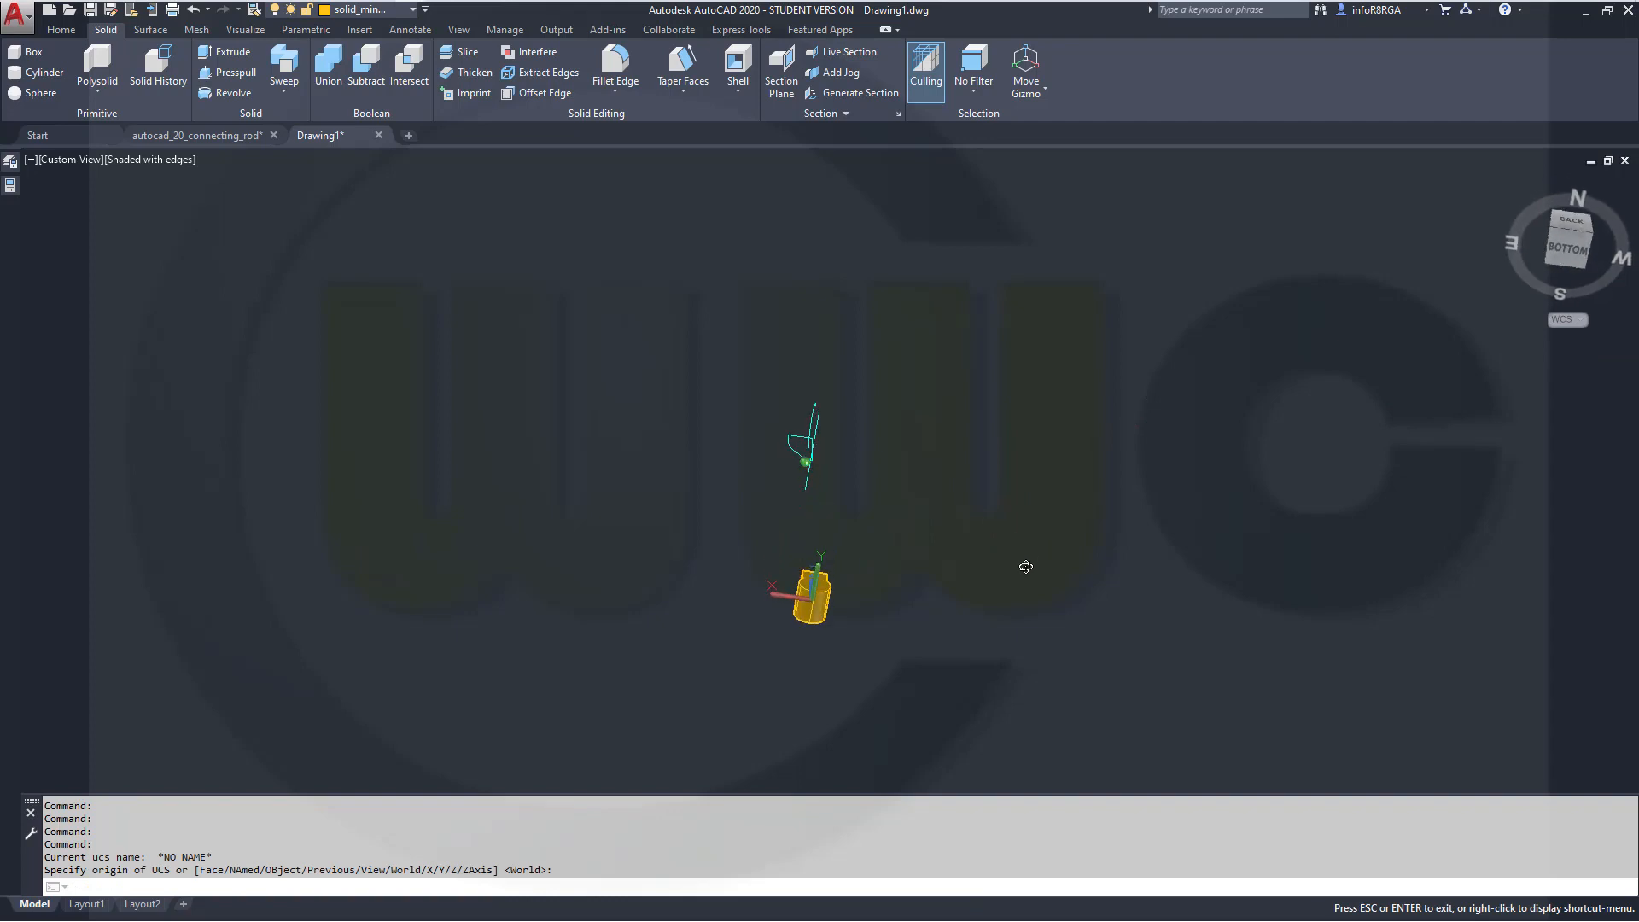
pyautogui.keyDown('shift'); pyautogui.moveTo(1026, 567); pyautogui.dragTo(1024, 563, button='middle'); pyautogui.keyUp('shift')
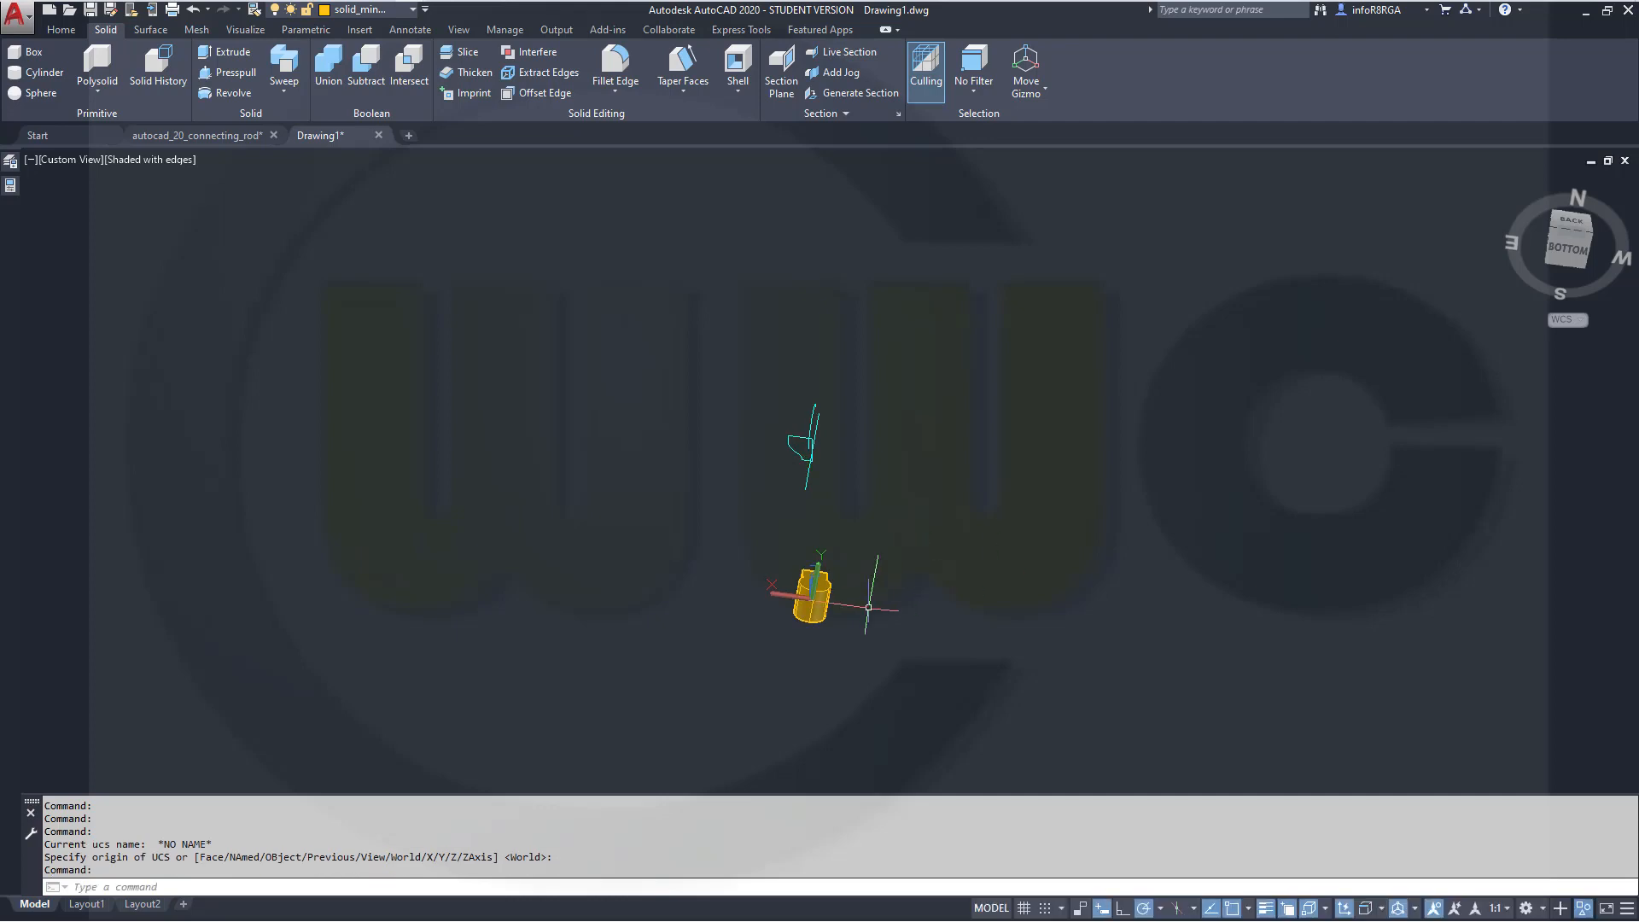
pyautogui.scroll(6, 780, 592)
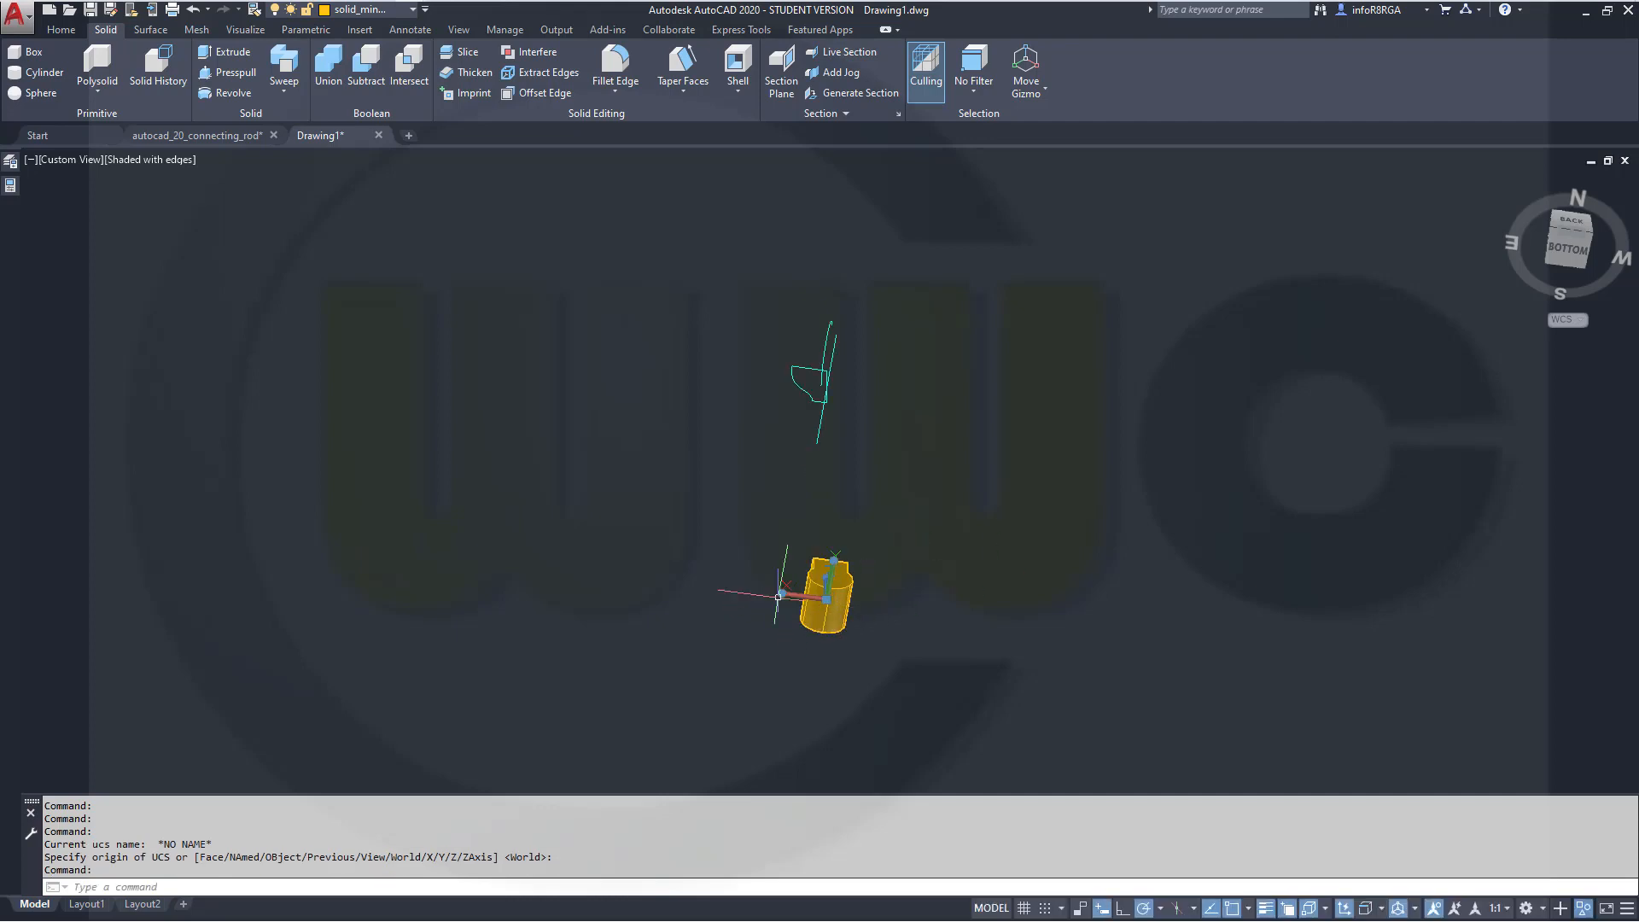
pyautogui.moveTo(795, 553)
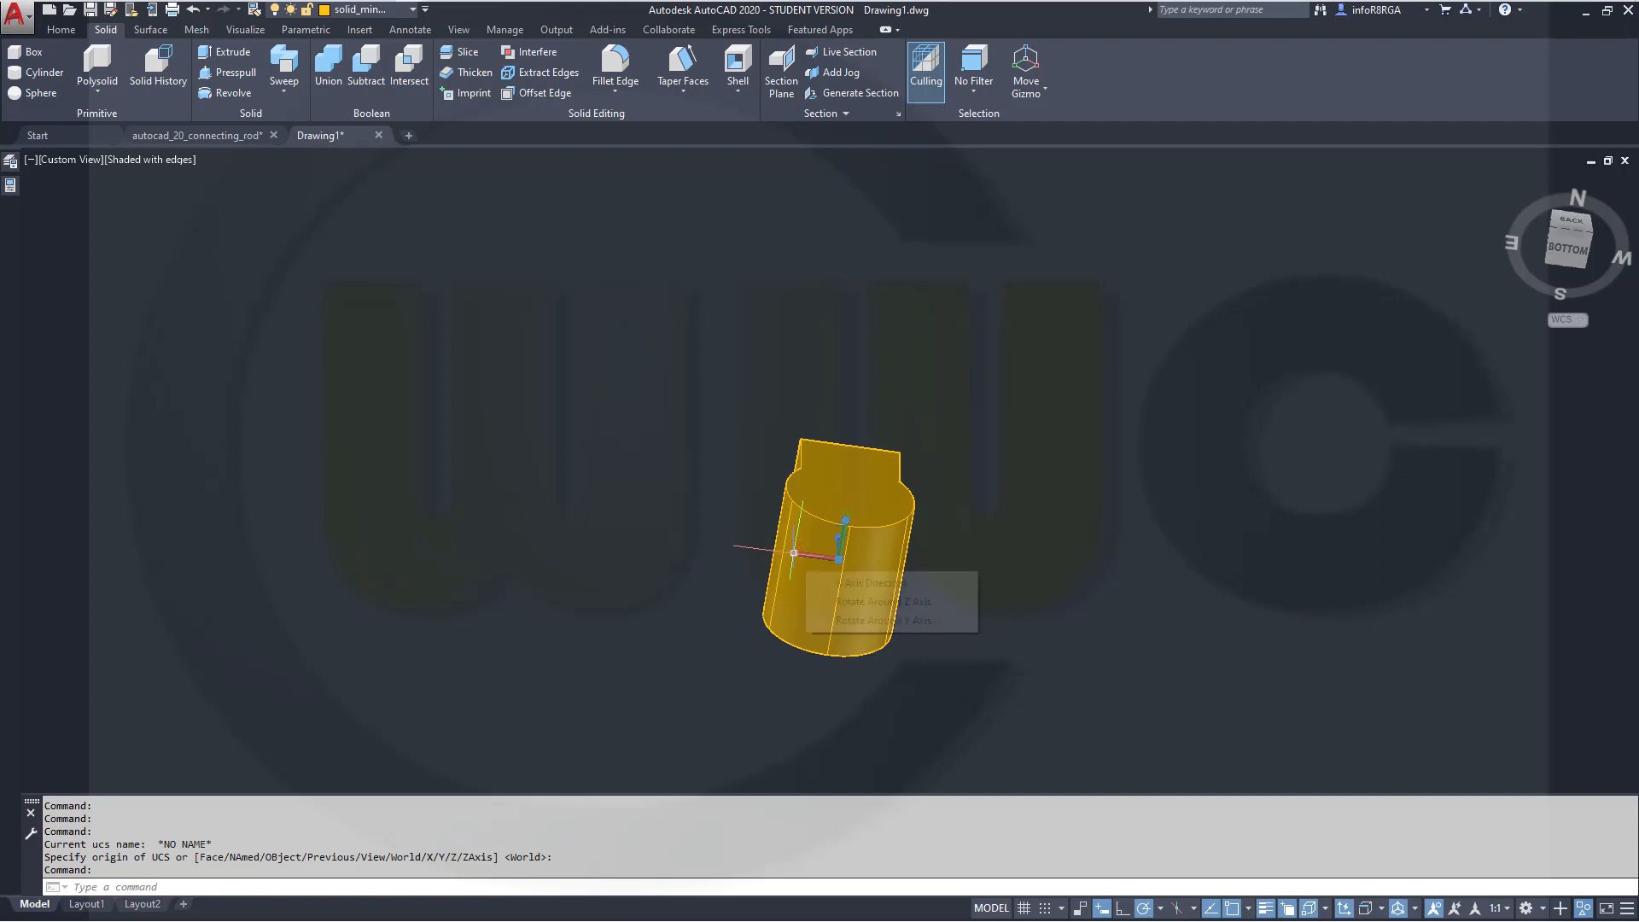
pyautogui.click(881, 620)
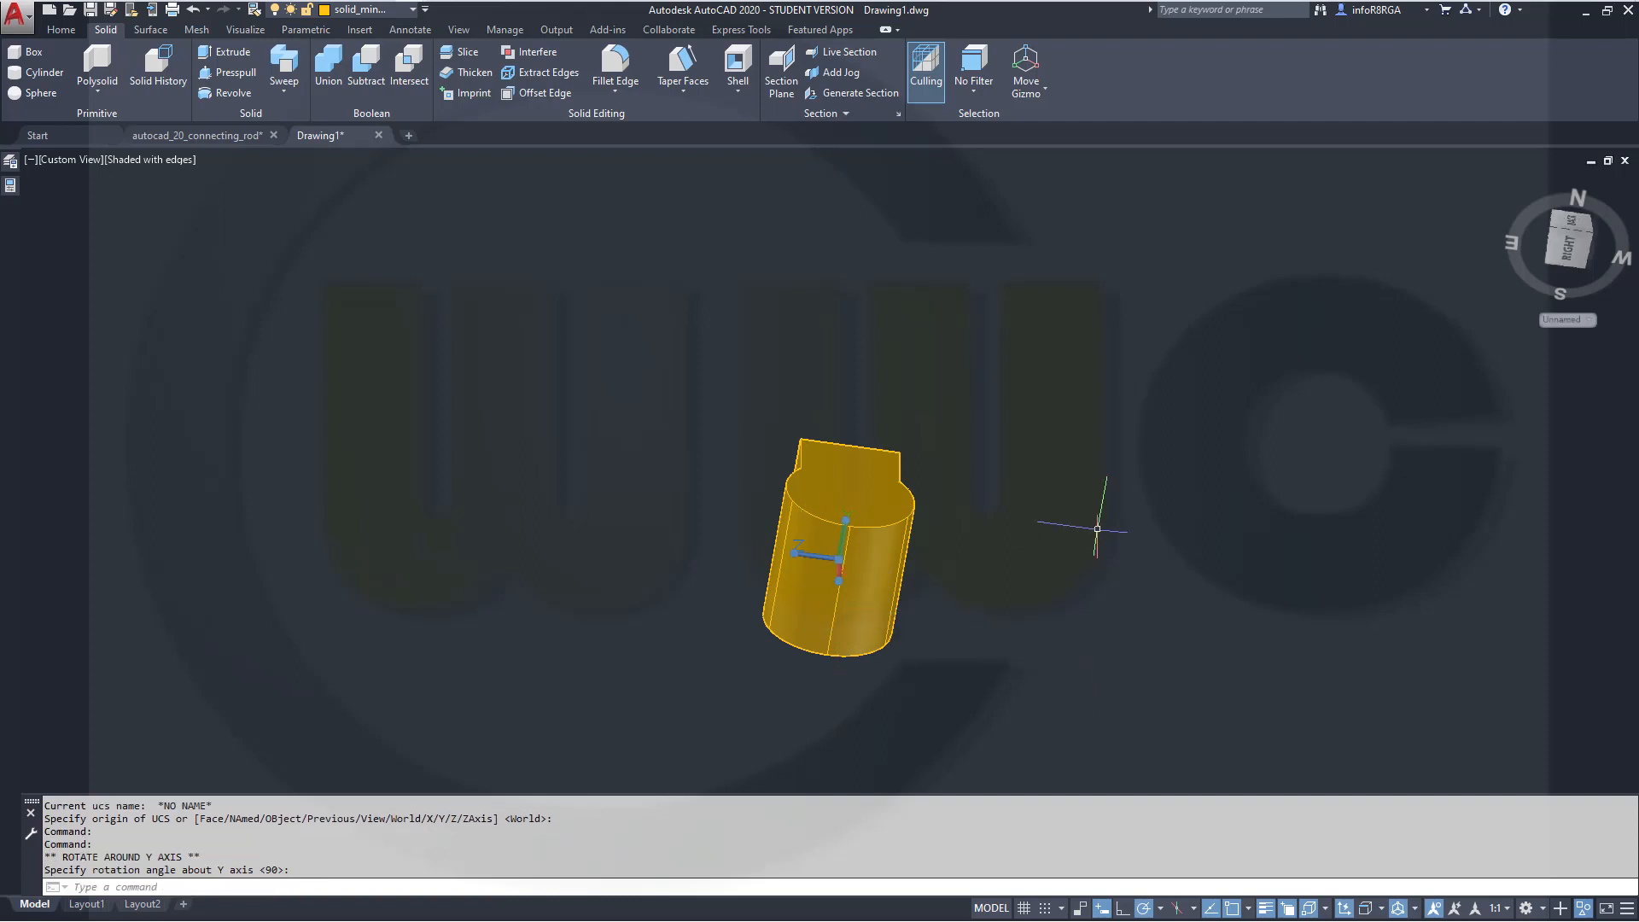
pyautogui.press('Escape')
# Switch to the Right view and create a box with first corner 0,0, opposite corner @-44,30 and height 120
pyautogui.keyDown('shift'); pyautogui.moveTo(731, 417); pyautogui.dragTo(1010, 597, button='middle'); pyautogui.keyUp('shift')
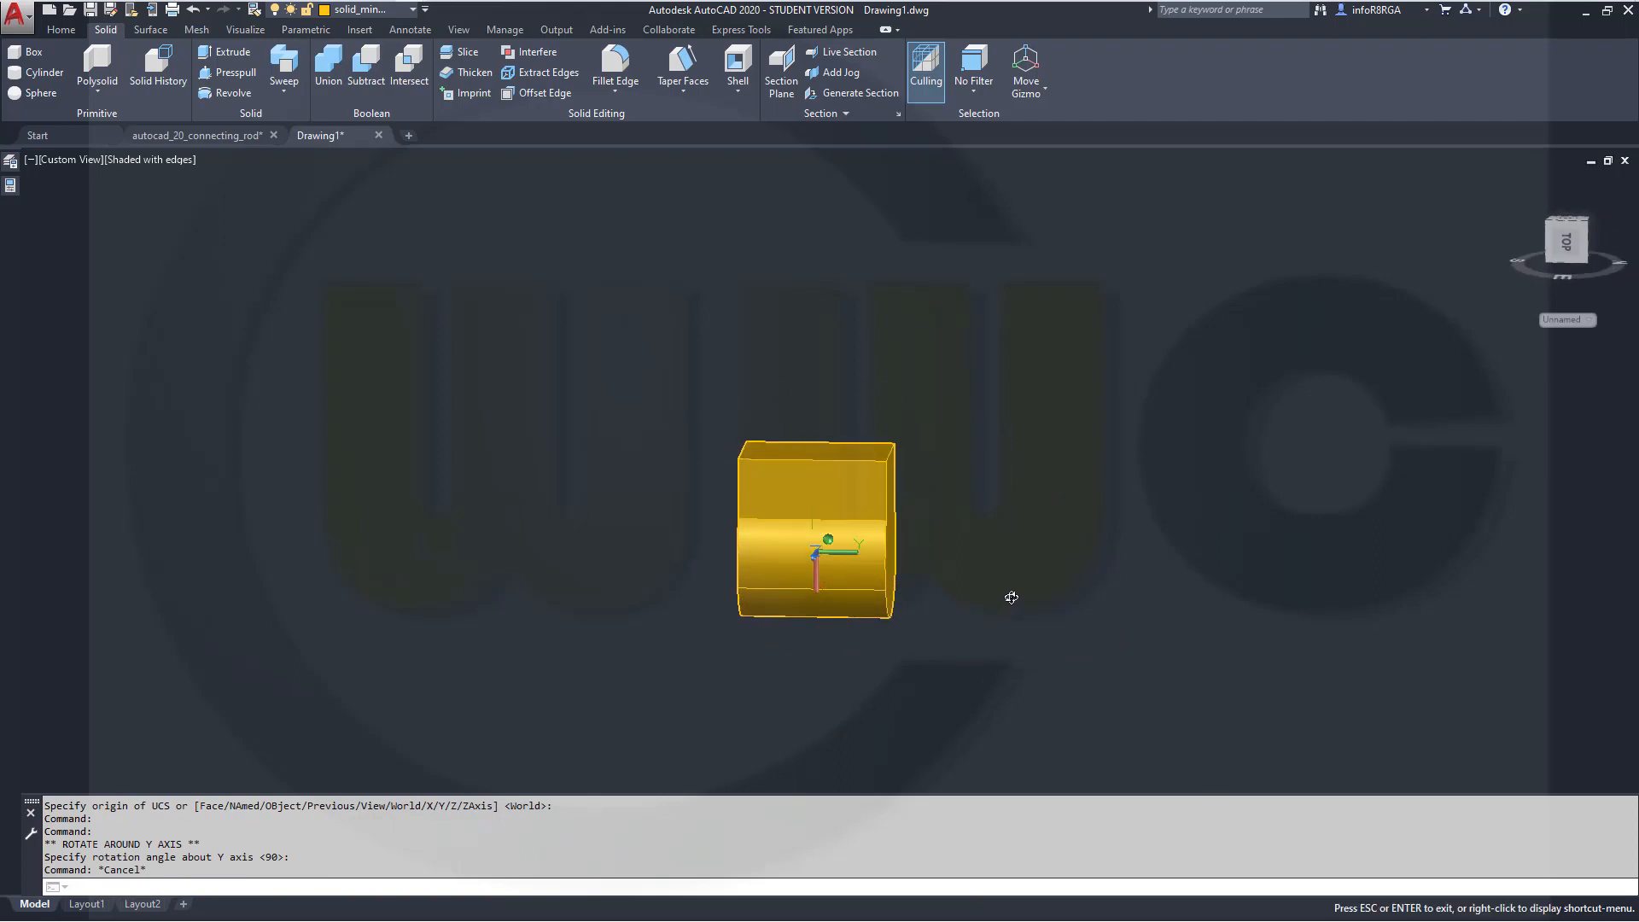
pyautogui.click(1566, 245)
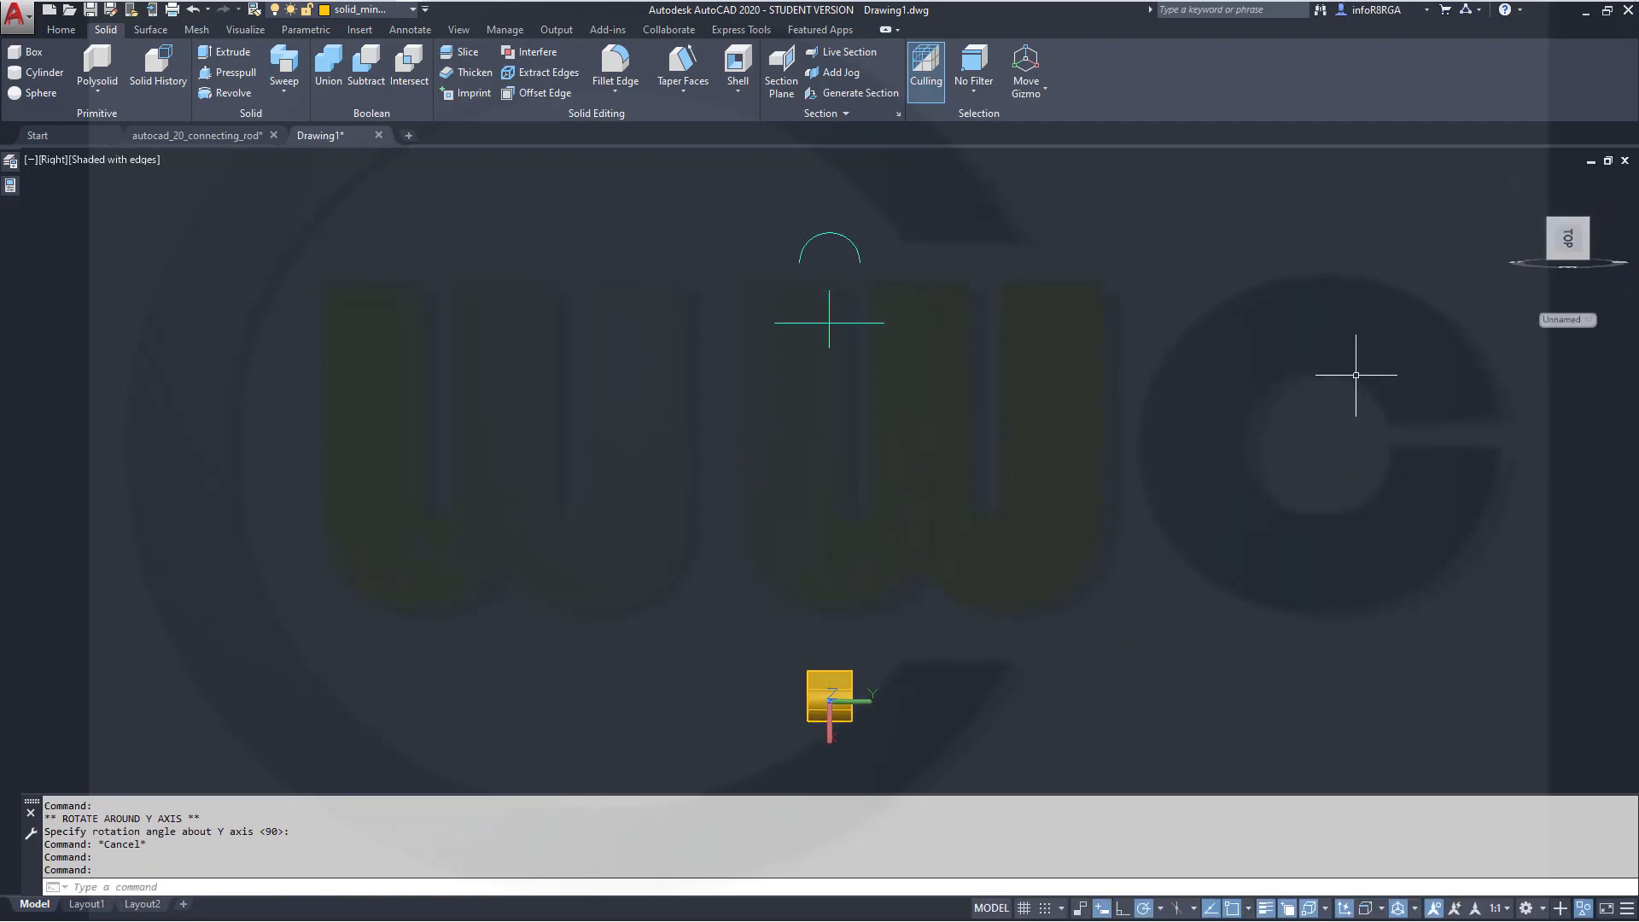
pyautogui.scroll(1, 815, 801)
pyautogui.scroll(3, 878, 757)
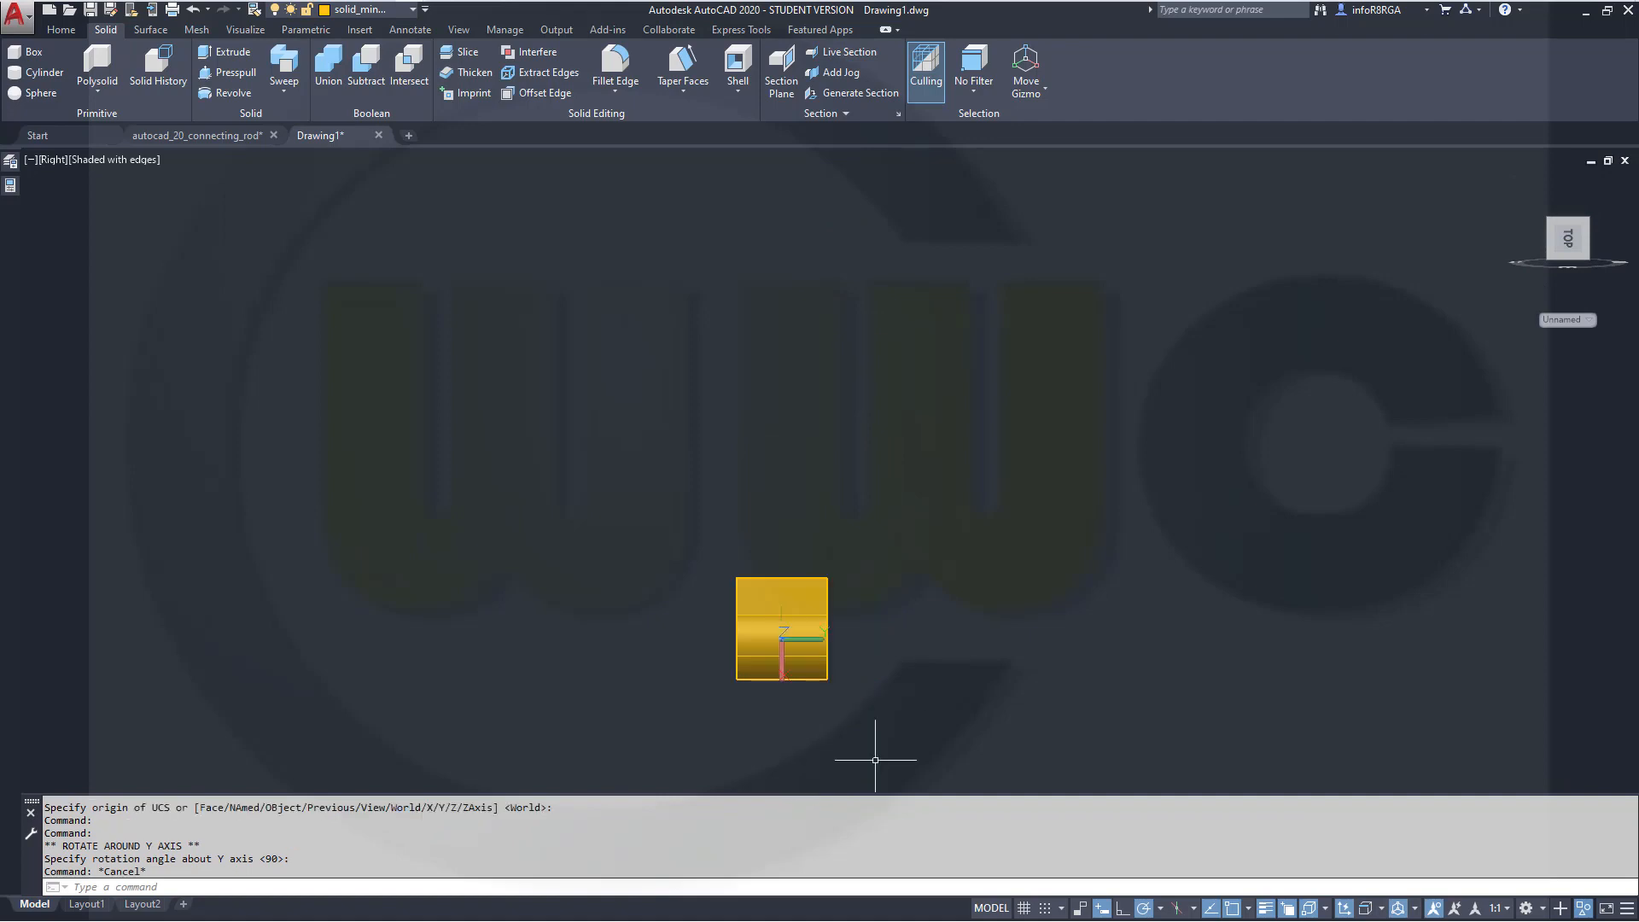
pyautogui.scroll(2, 697, 651)
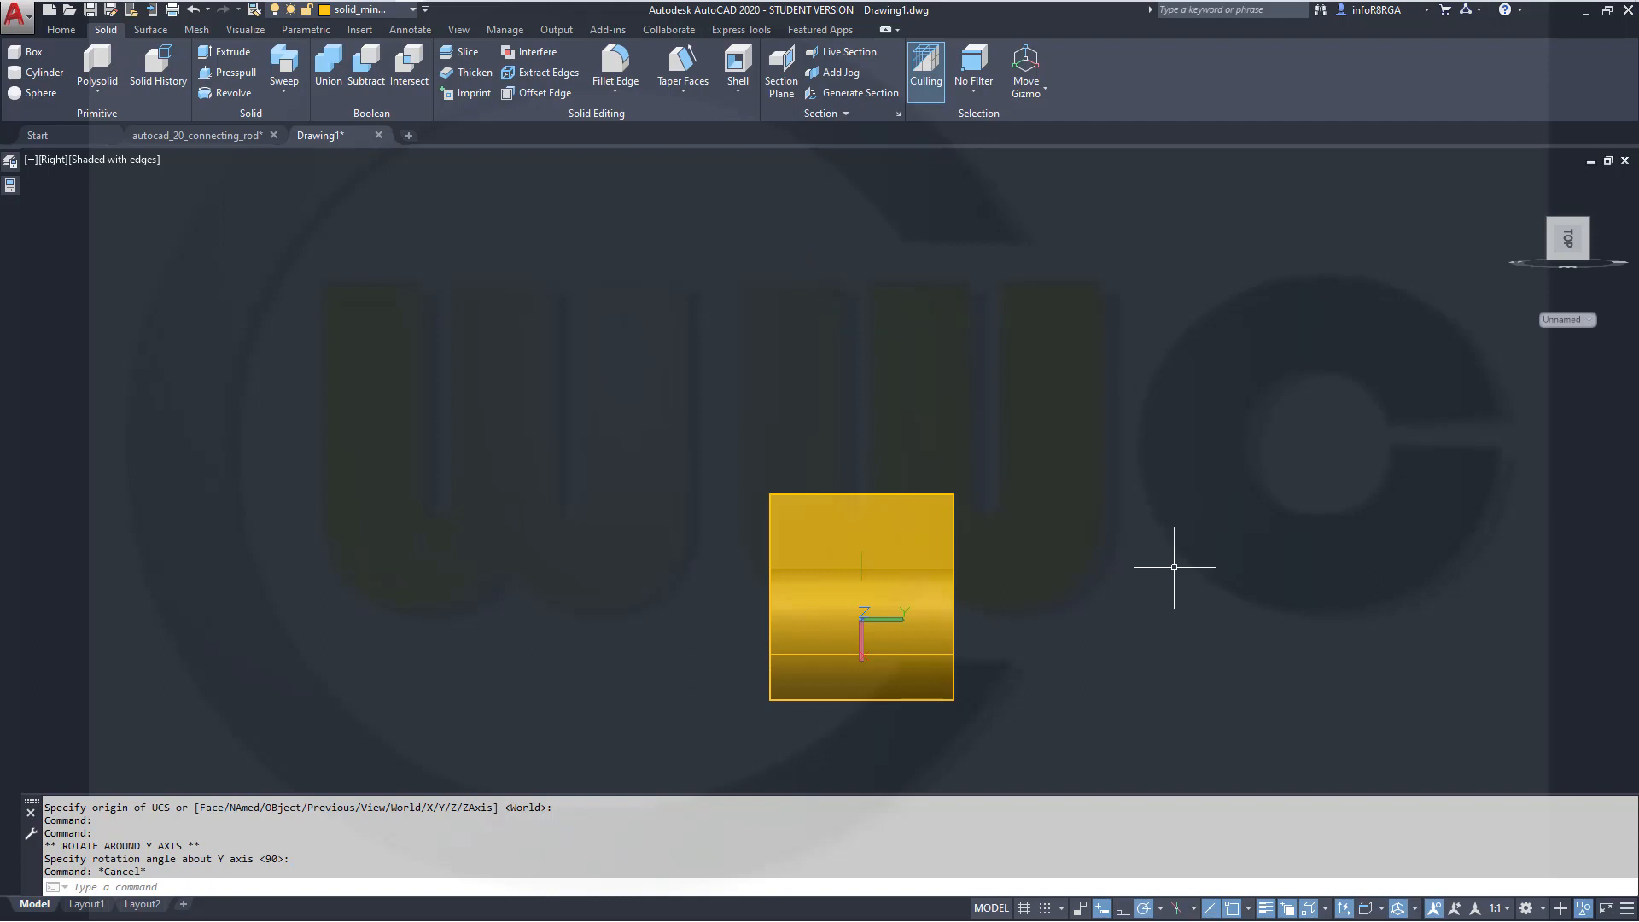
pyautogui.click(29, 53)
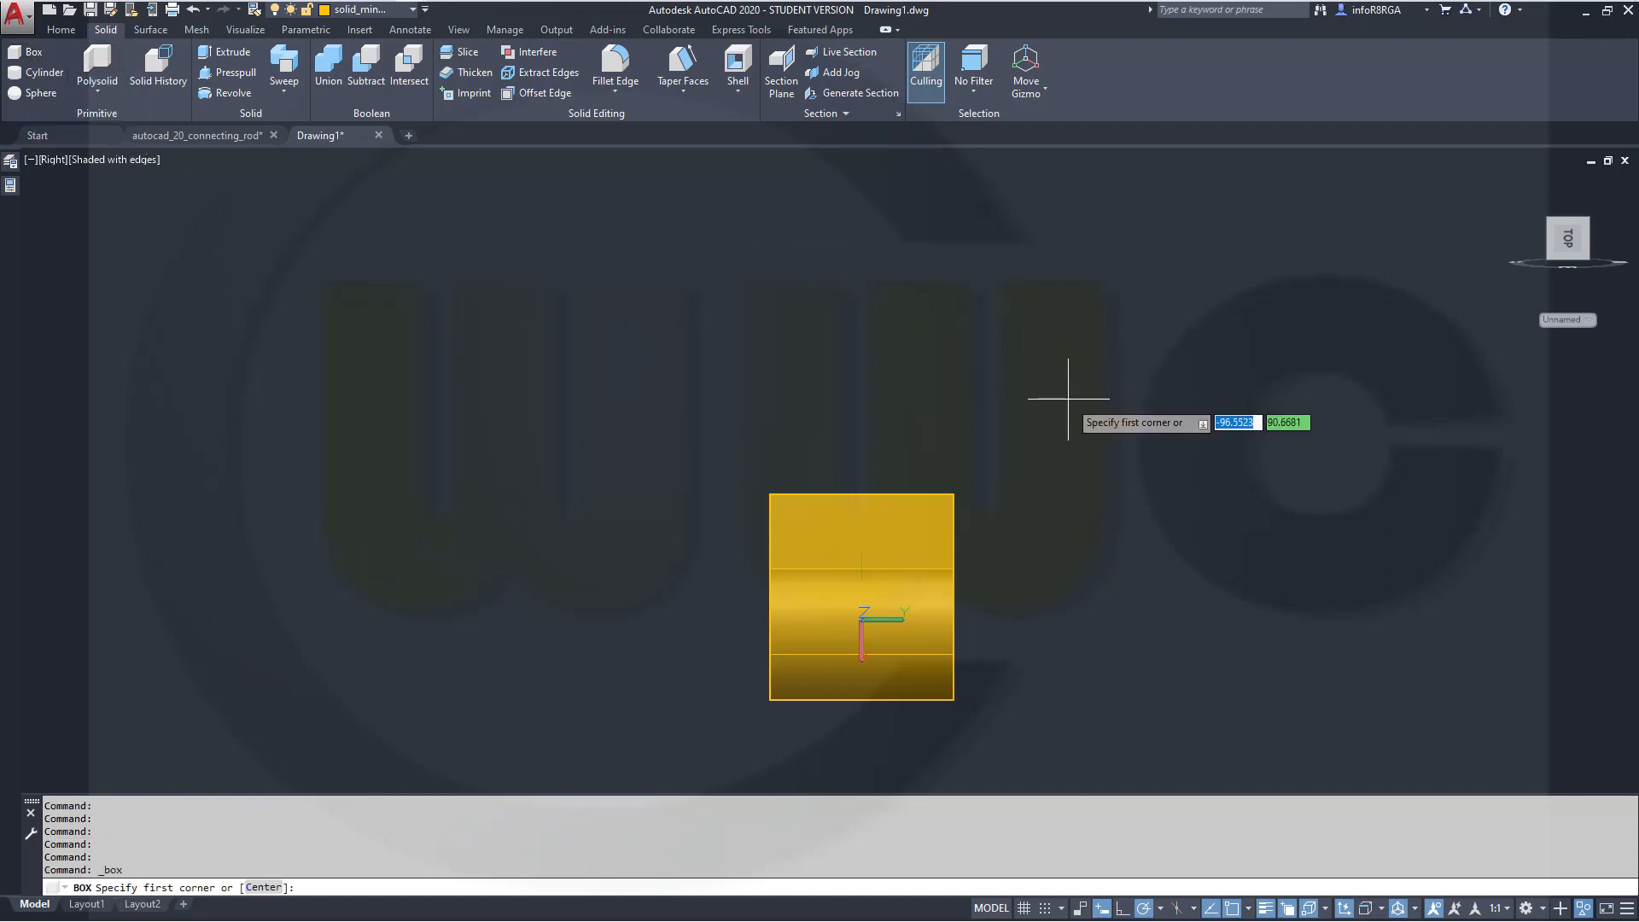
pyautogui.write('0,0')
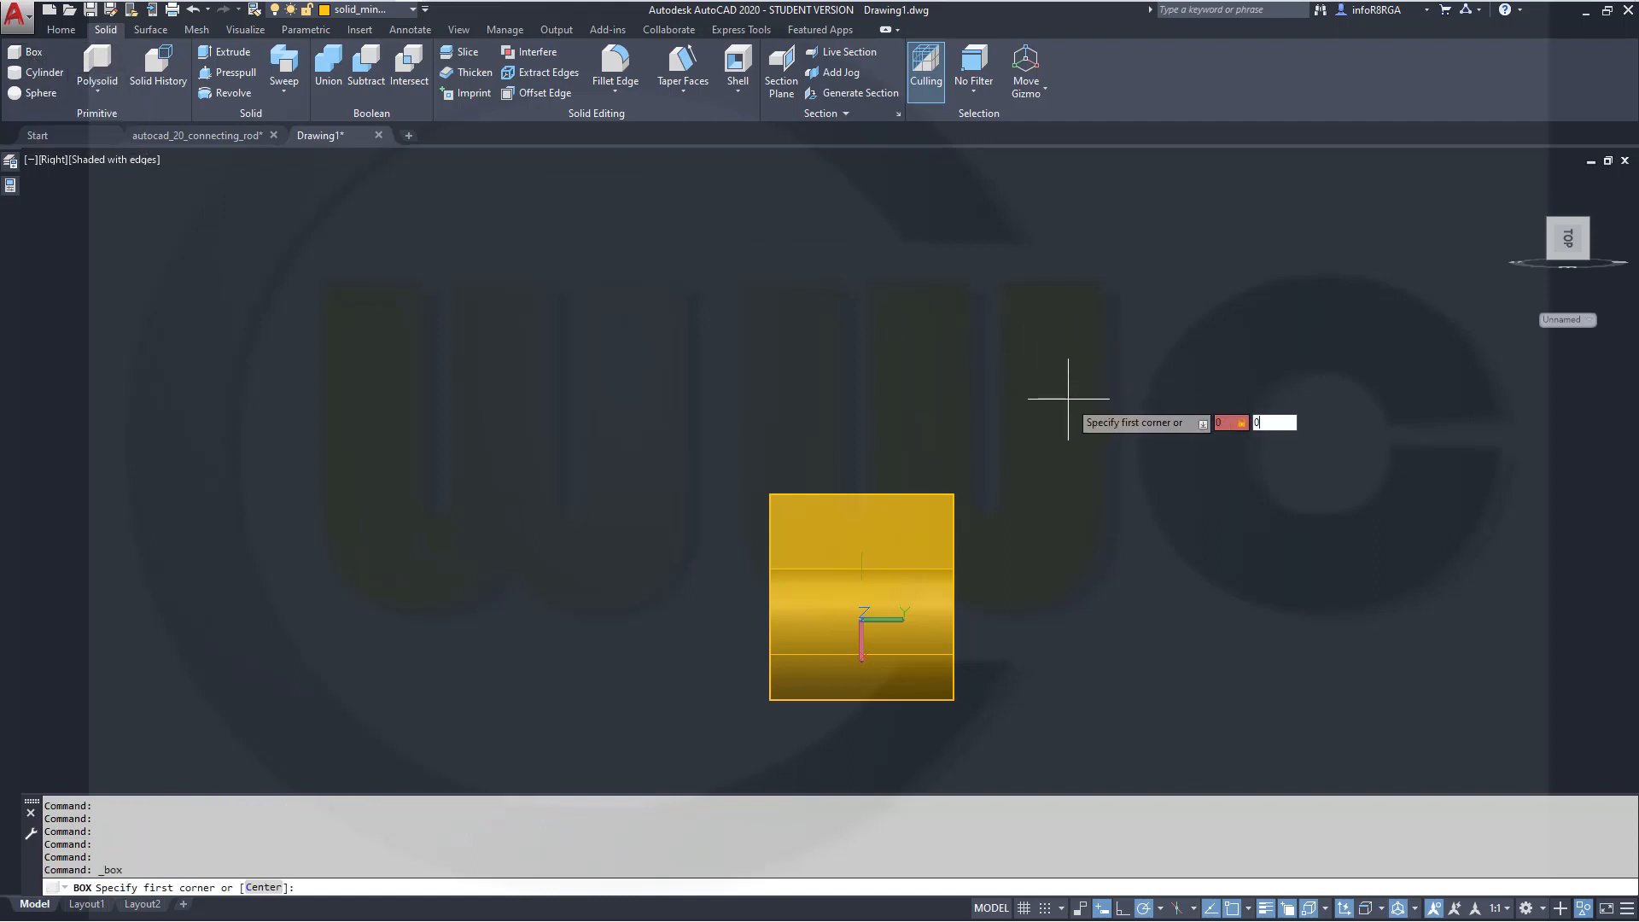
pyautogui.press('Return')
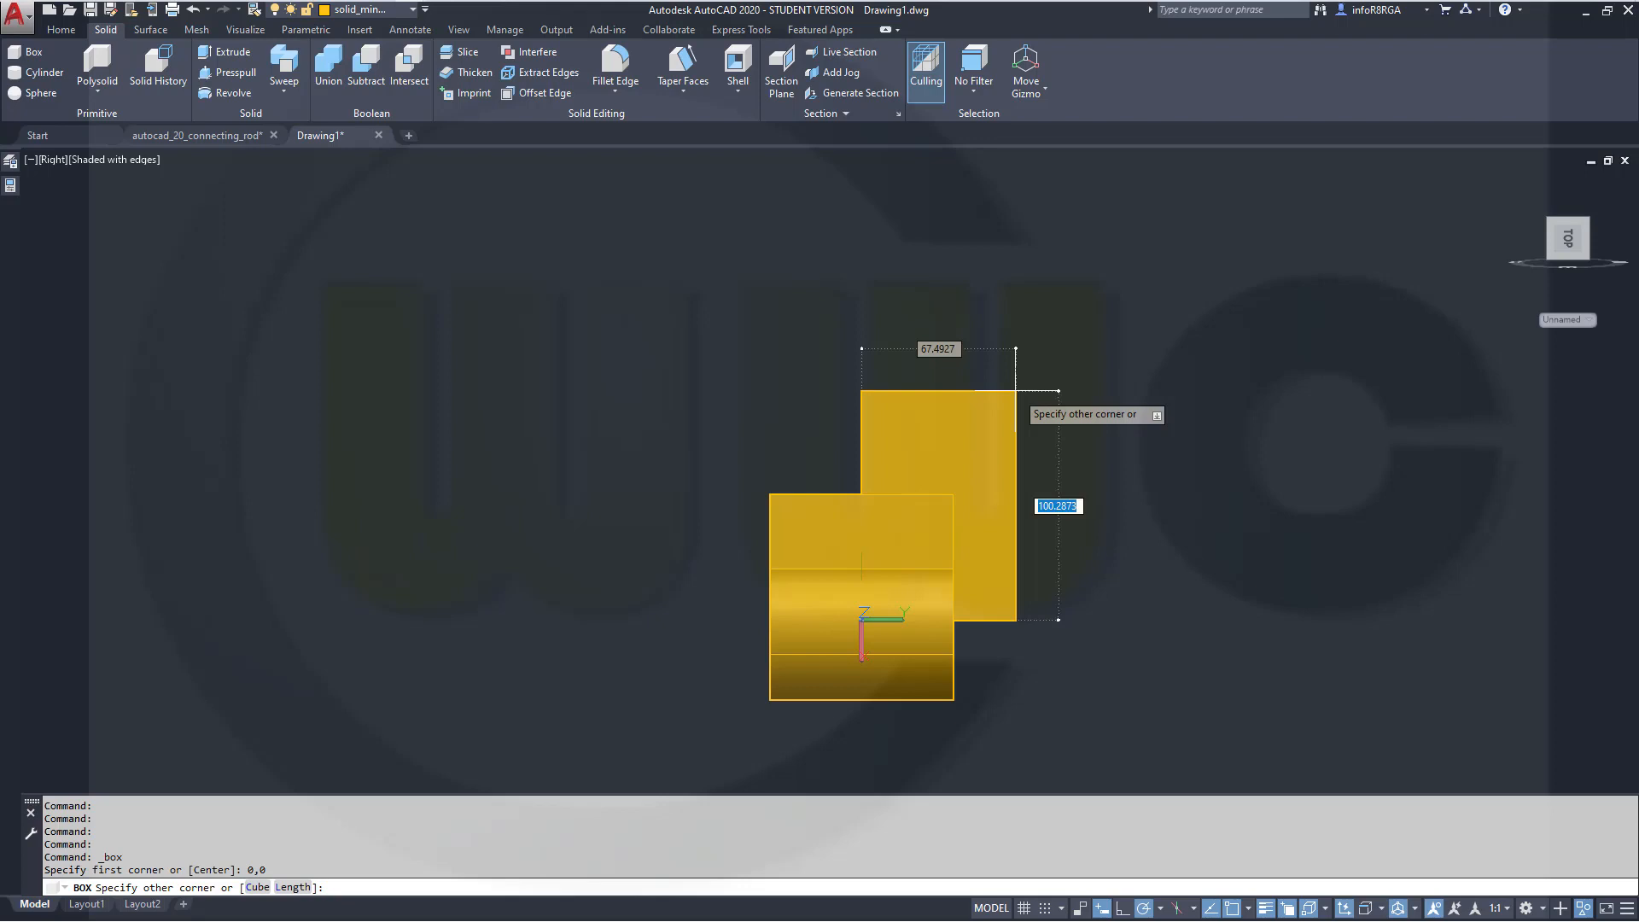
pyautogui.write('44')
pyautogui.press('Tab')
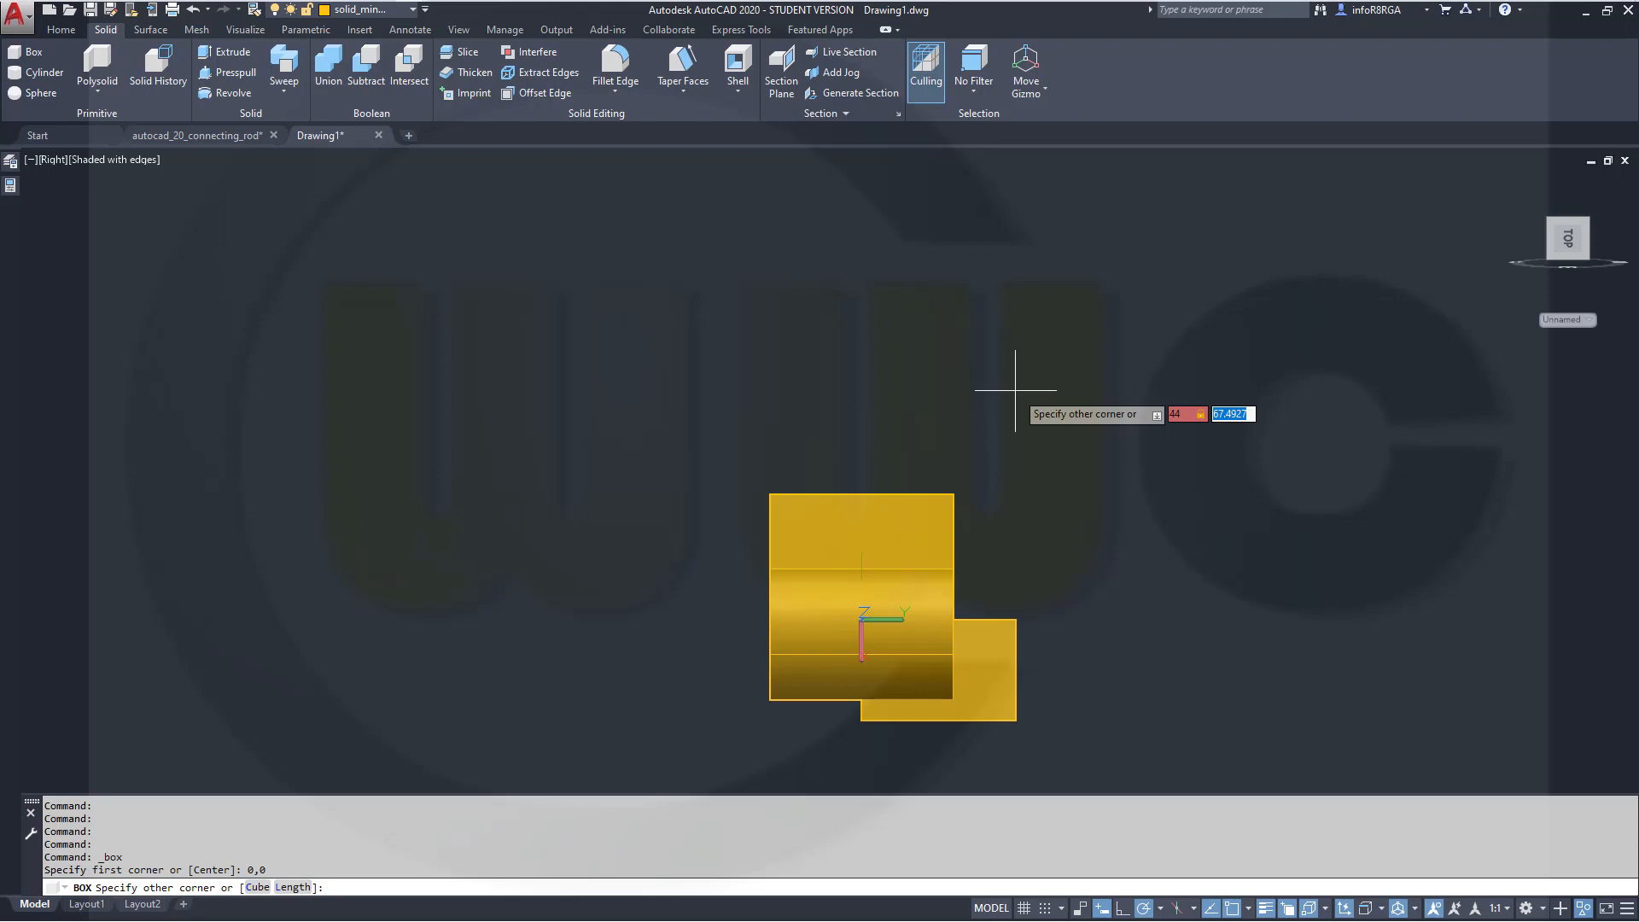
pyautogui.press('Tab')
pyautogui.write('-')
pyautogui.press('Tab')
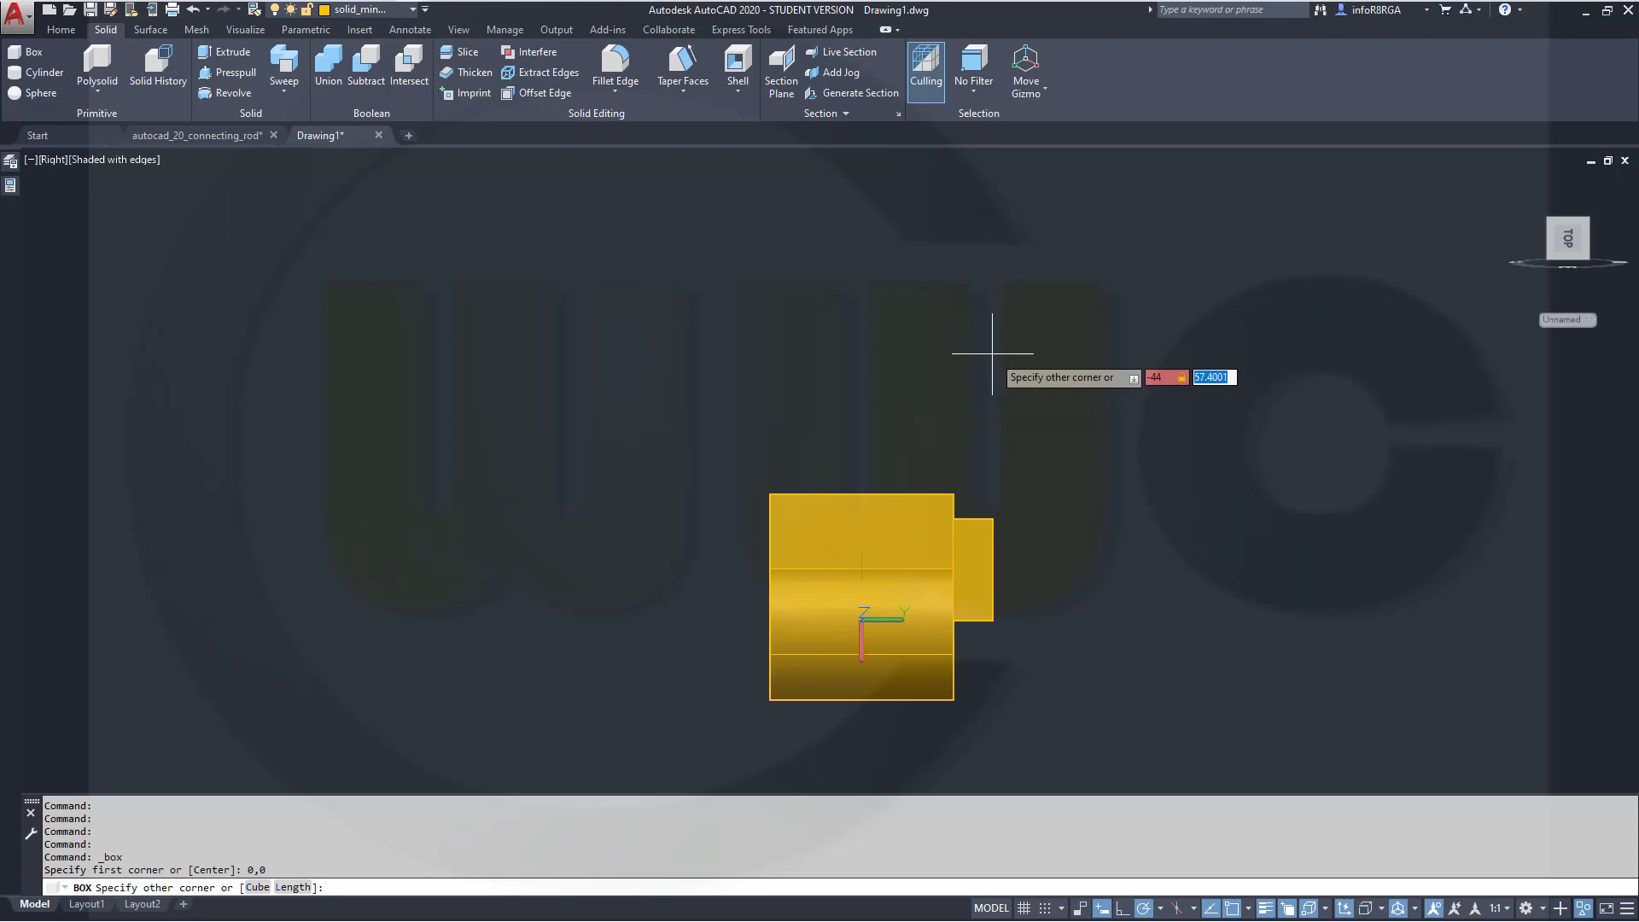
pyautogui.write('30')
pyautogui.press('Return')
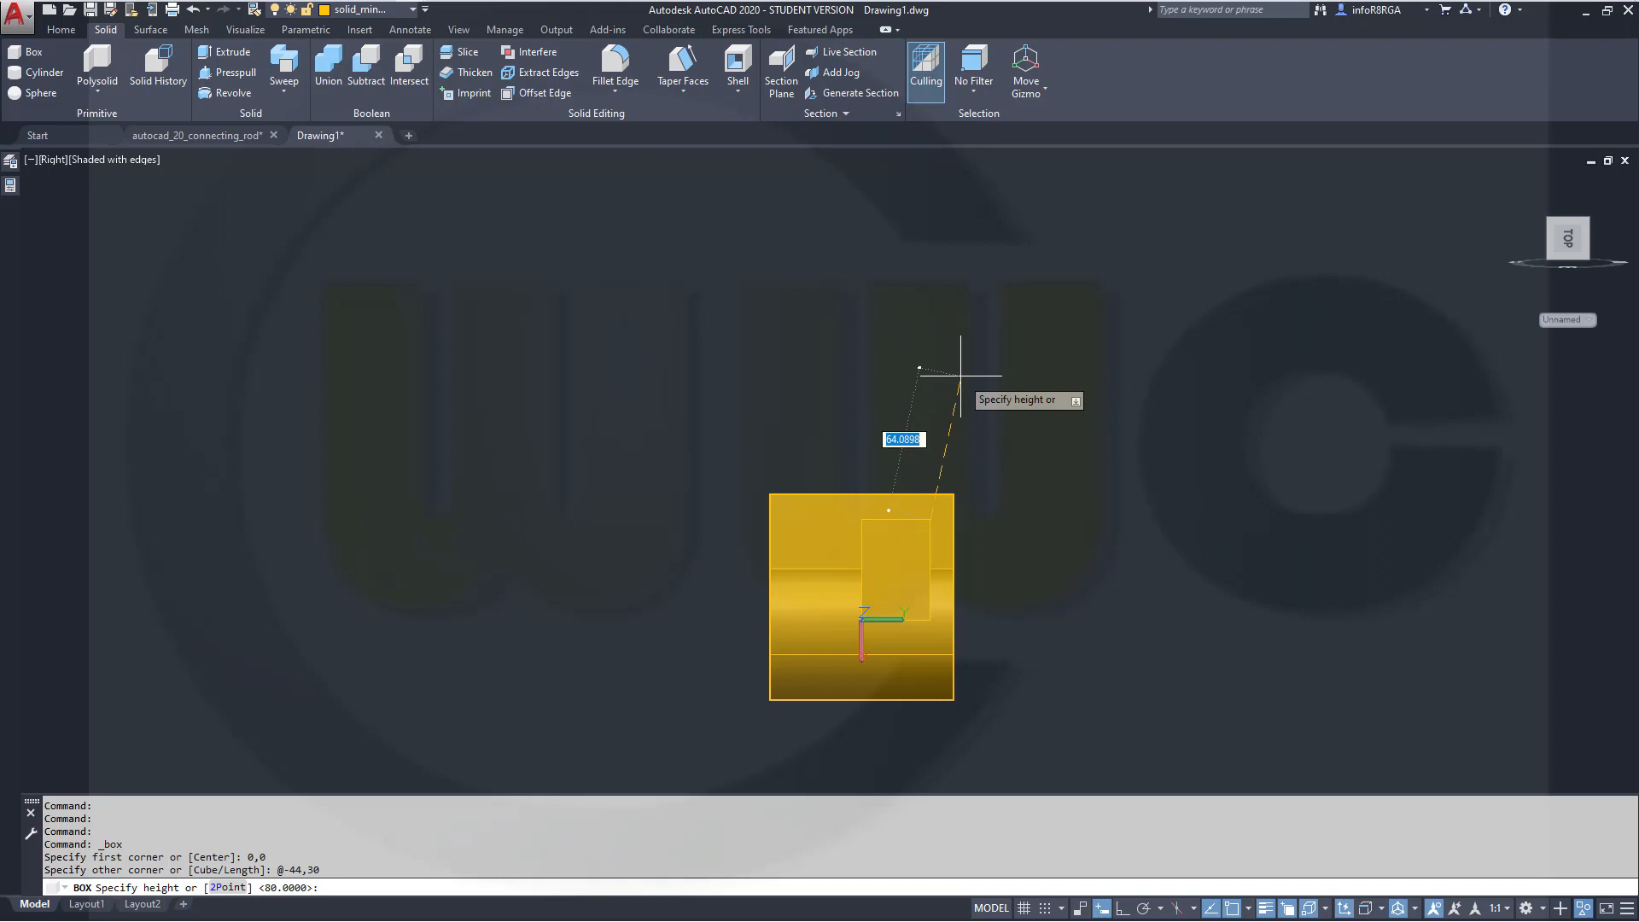
pyautogui.keyDown('shift'); pyautogui.moveTo(908, 368); pyautogui.dragTo(925, 232, button='middle'); pyautogui.keyUp('shift')
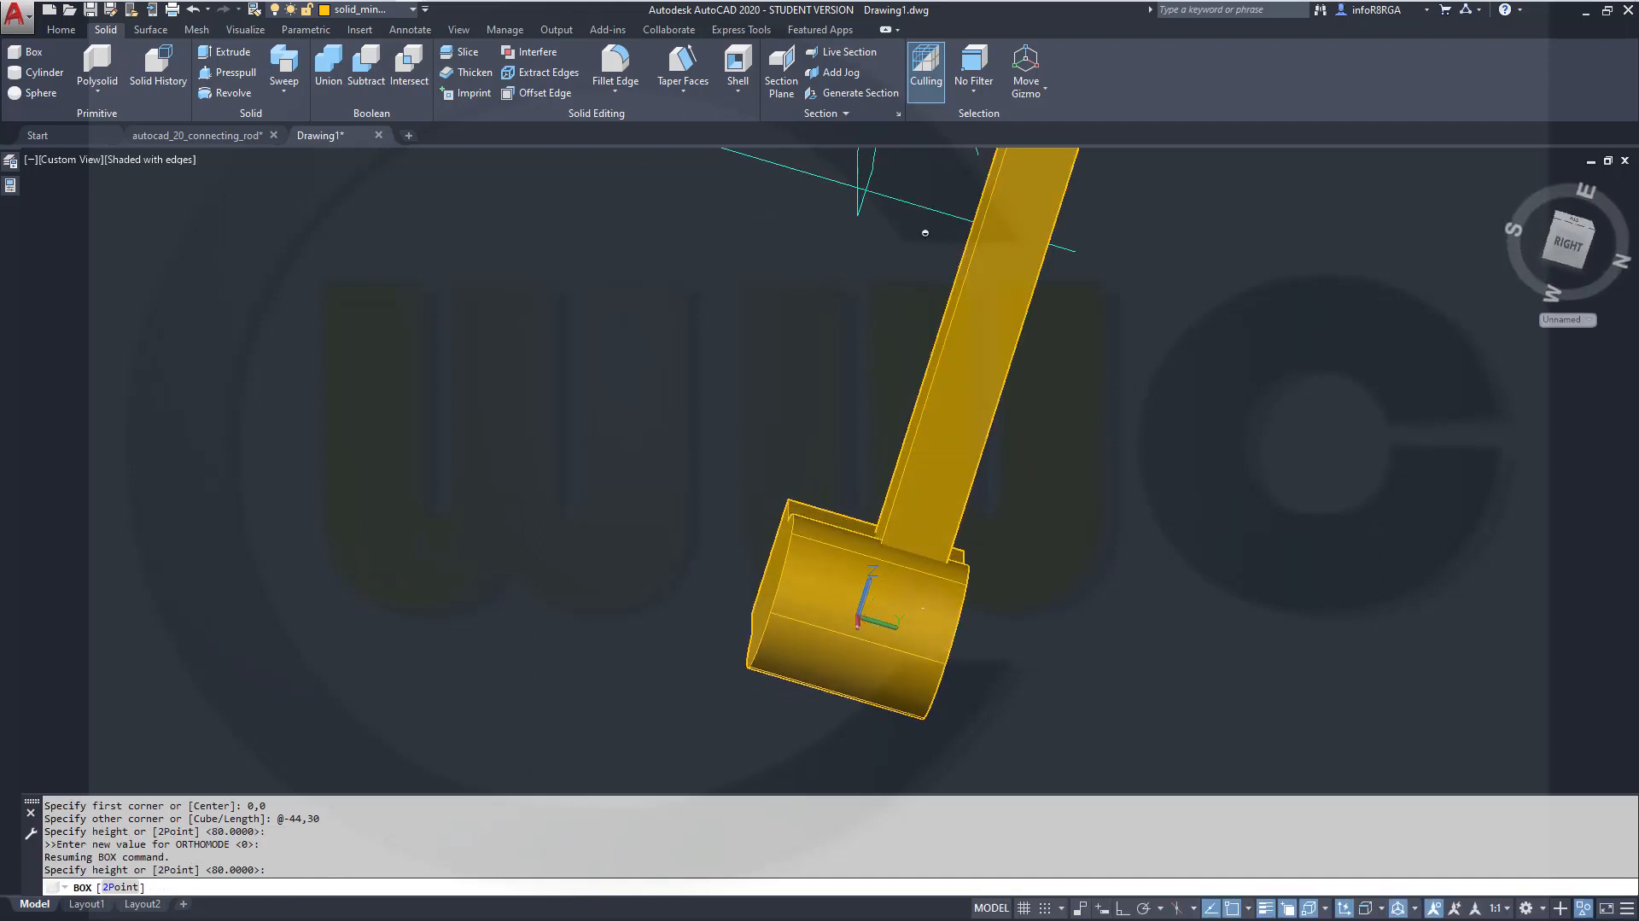
pyautogui.write('120')
pyautogui.press('Return')
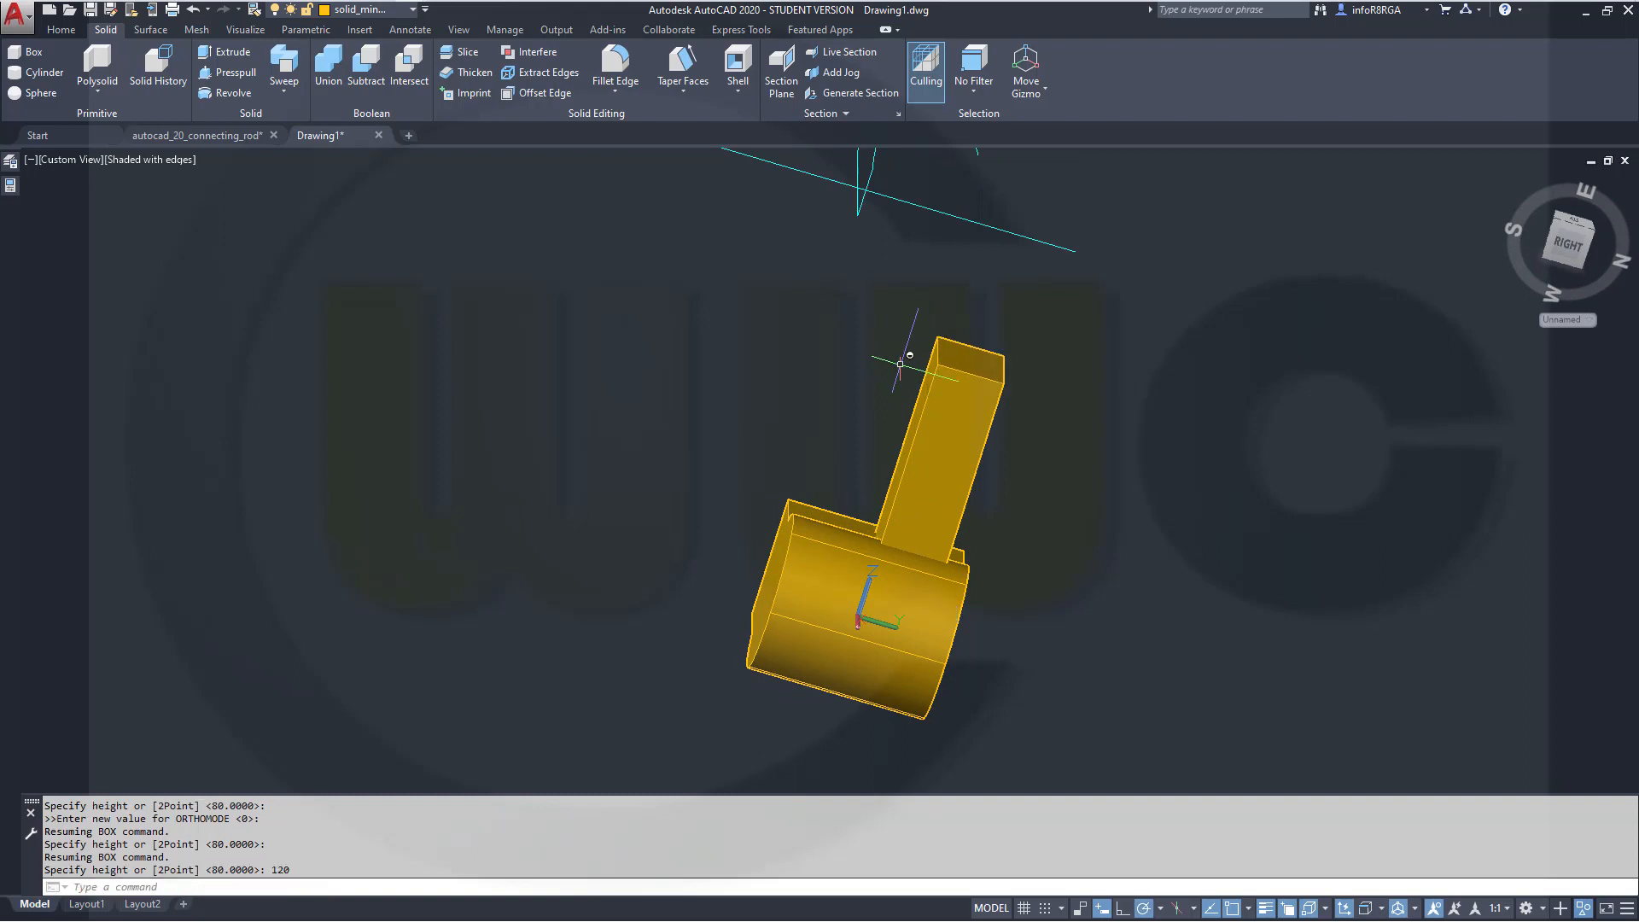
pyautogui.press('Escape')
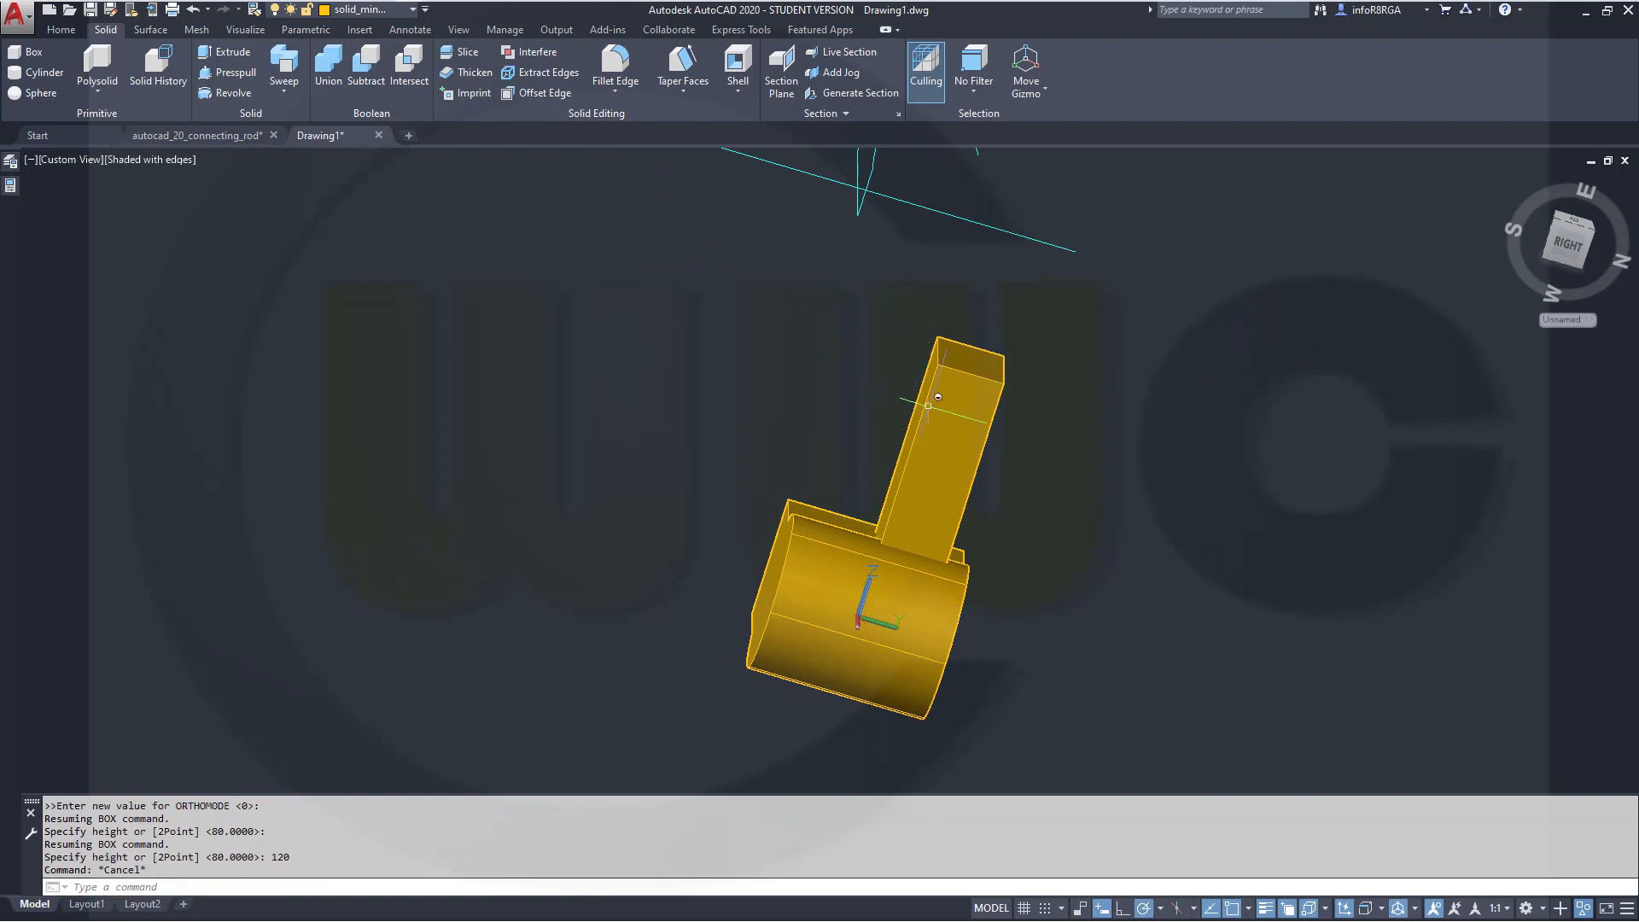
# Move the new box 60 units along its X axis using the move gizmo
pyautogui.click(946, 427)
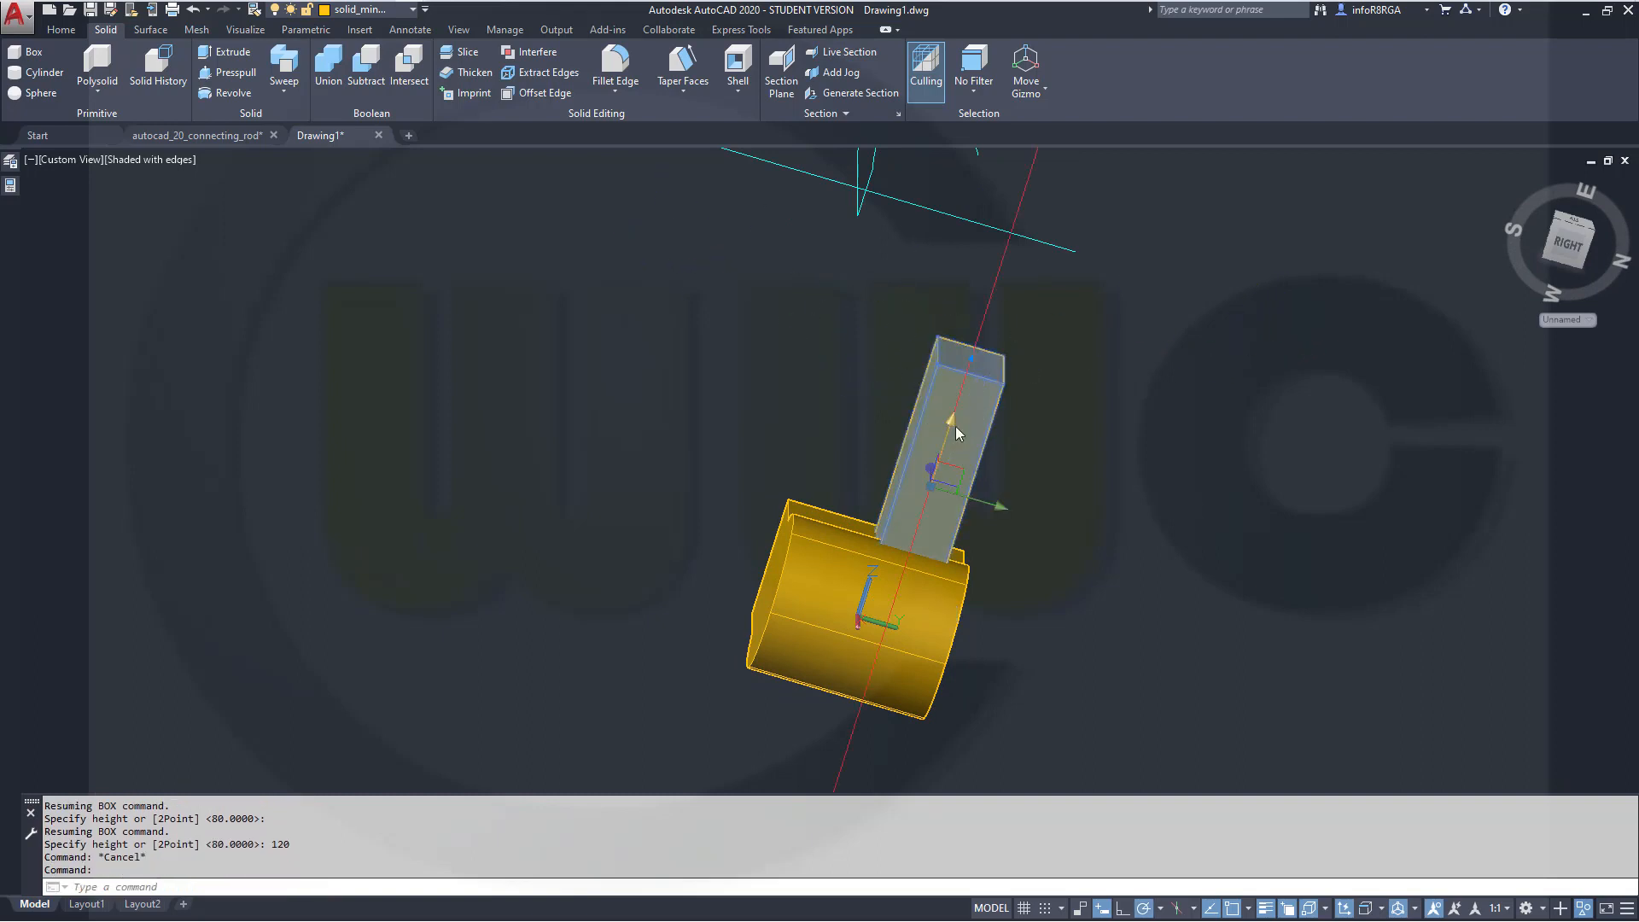
pyautogui.click(934, 478)
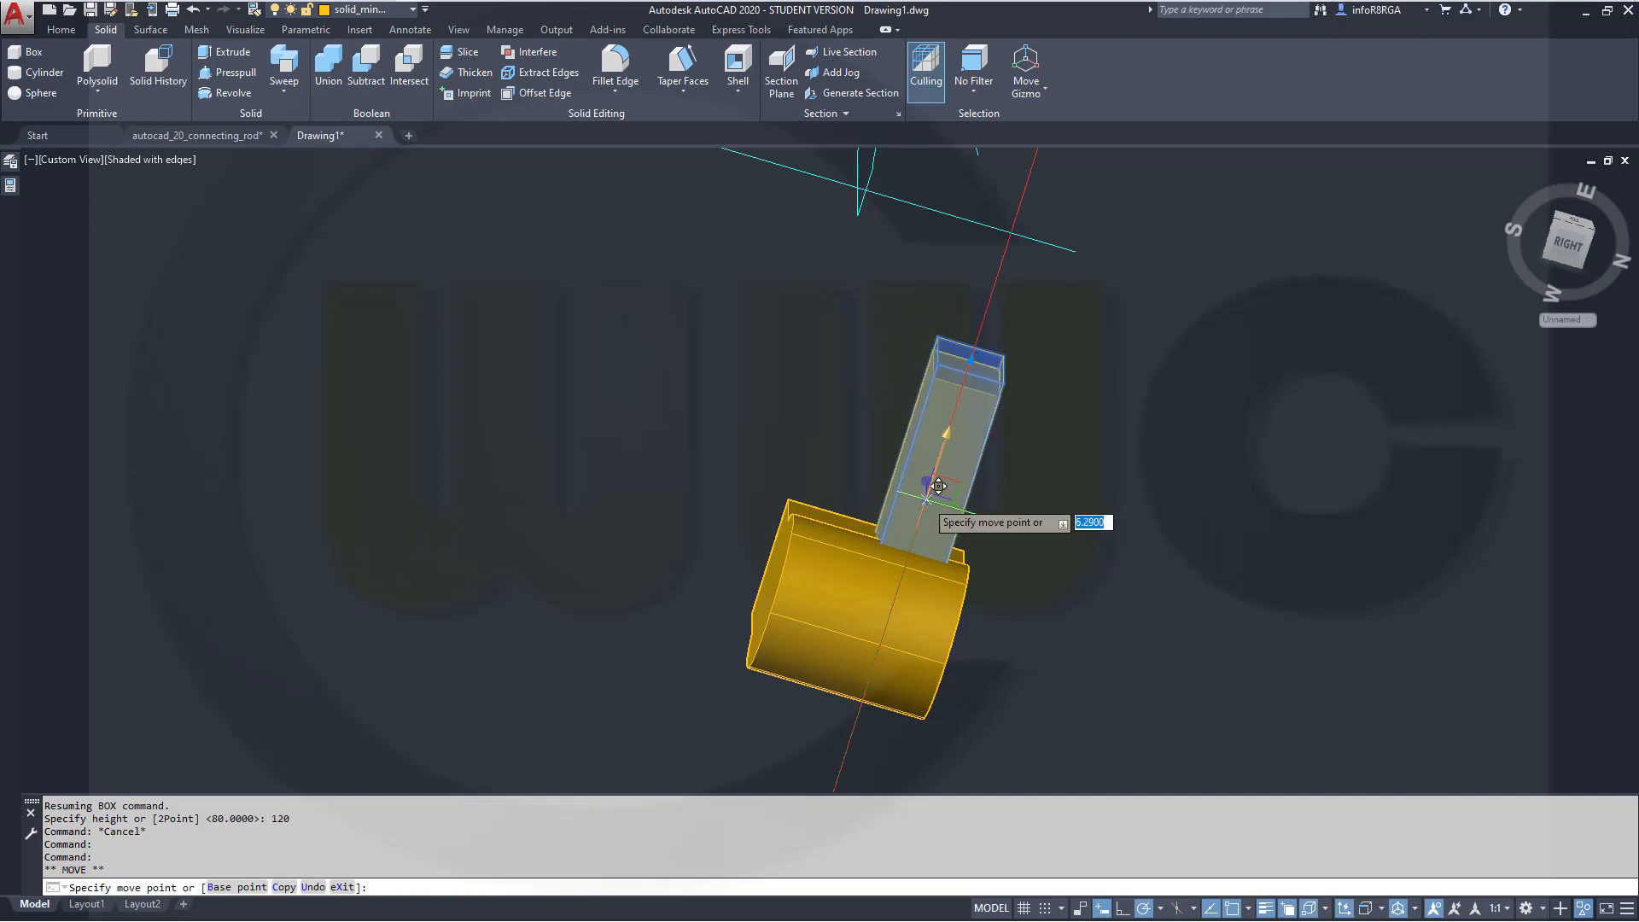
pyautogui.write('60')
pyautogui.press('Return')
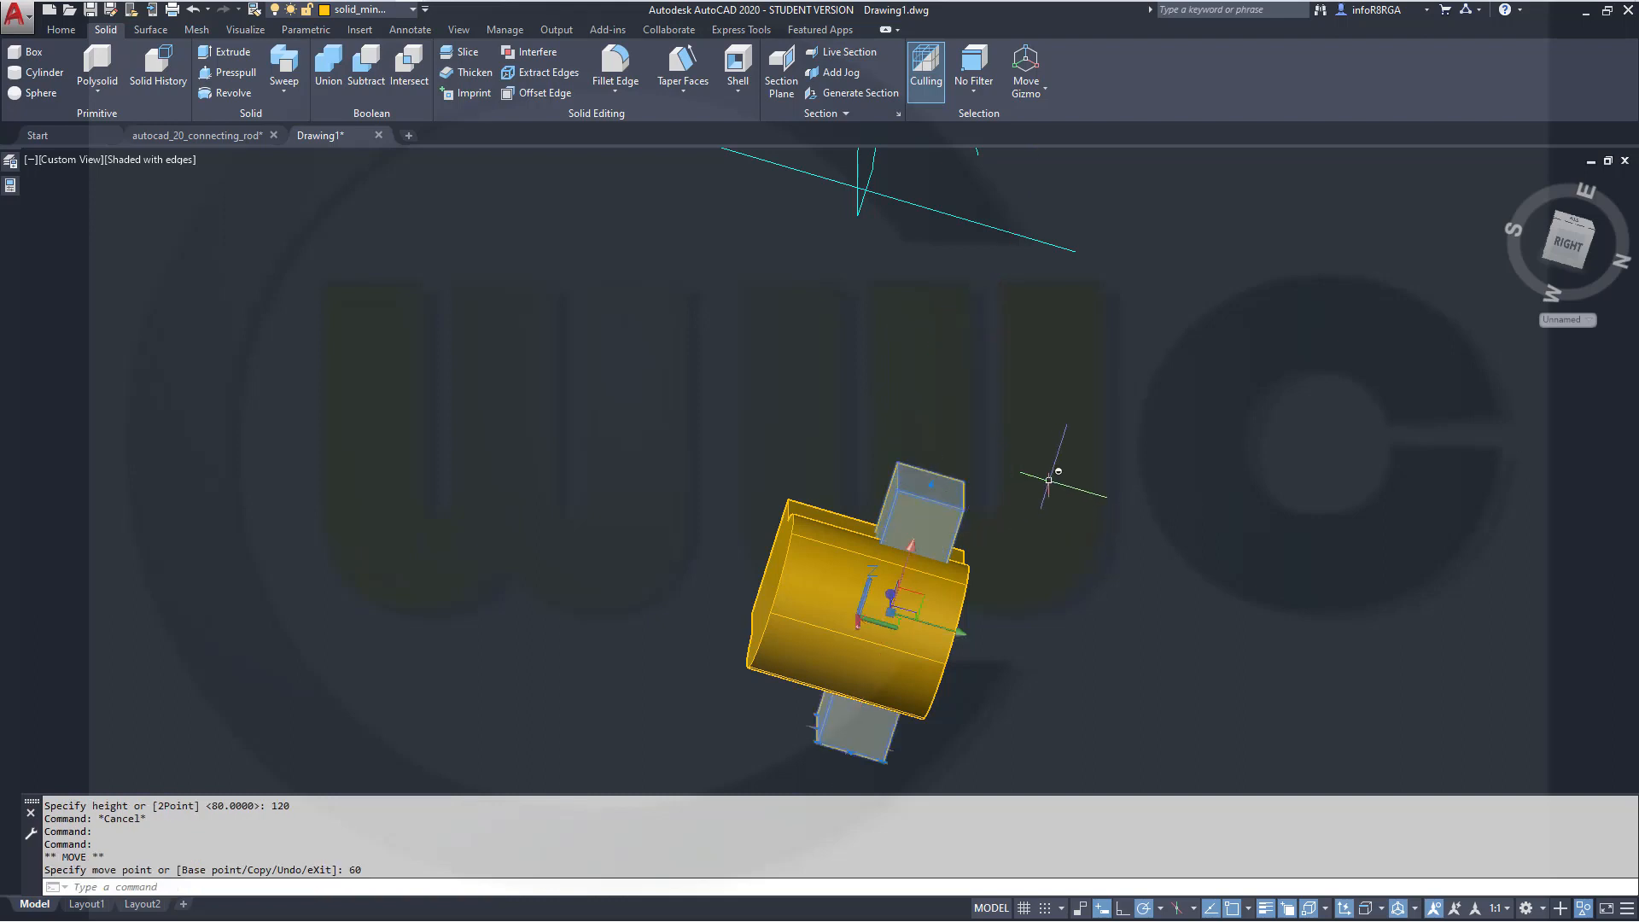
# Move the box 15 units along its Y axis using the move gizmo
pyautogui.click(961, 635)
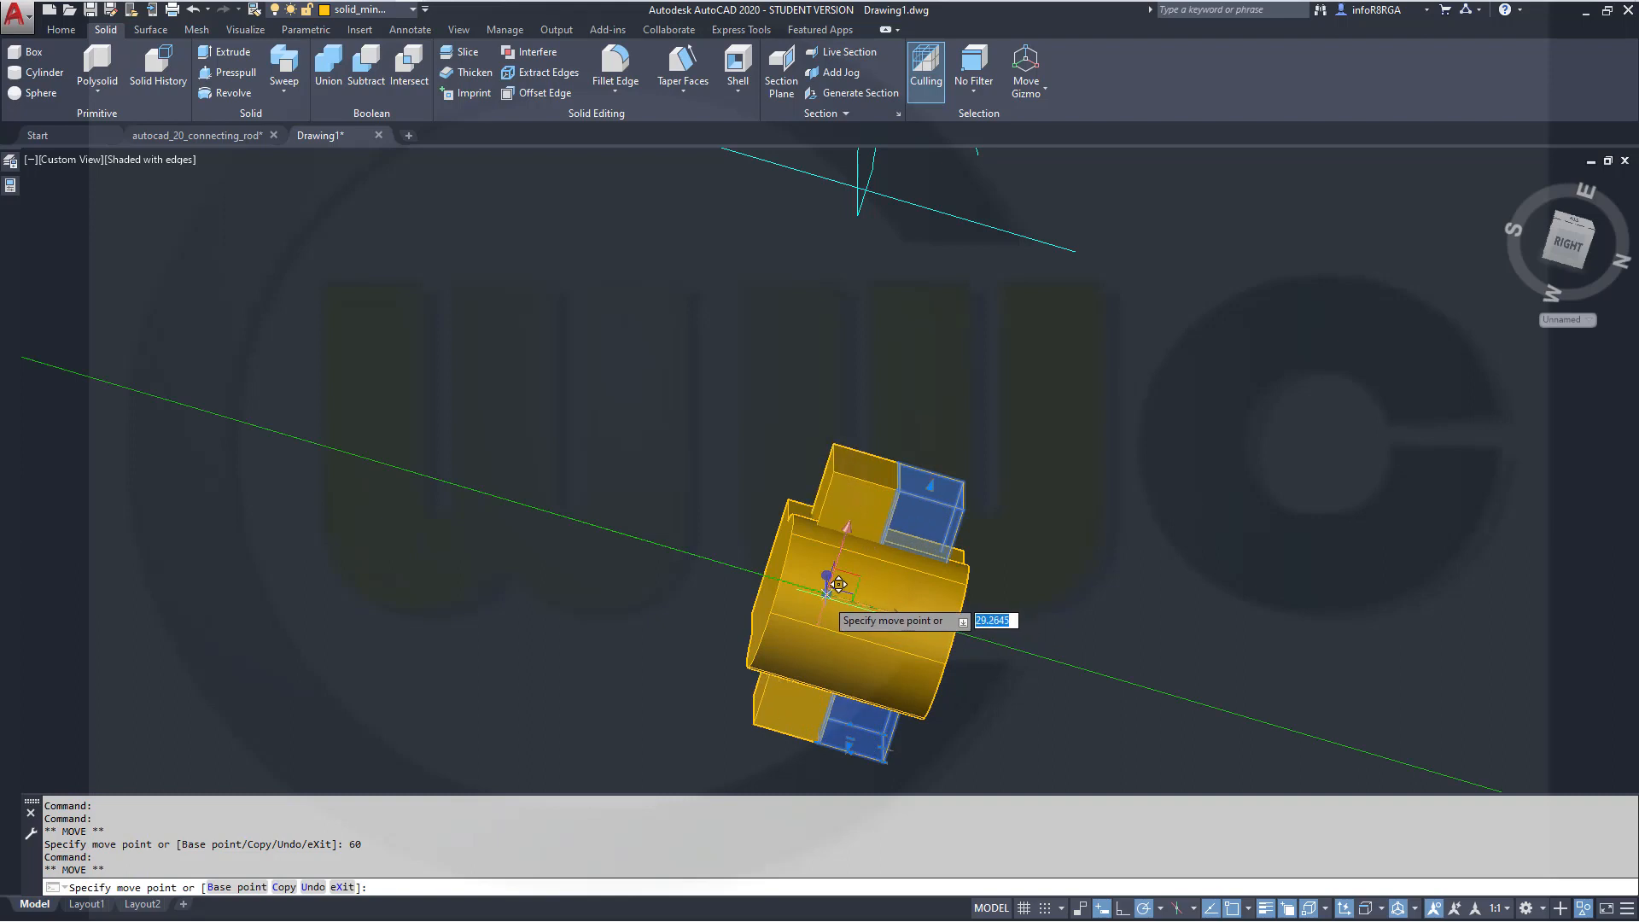
pyautogui.write('22')
pyautogui.press('Return')
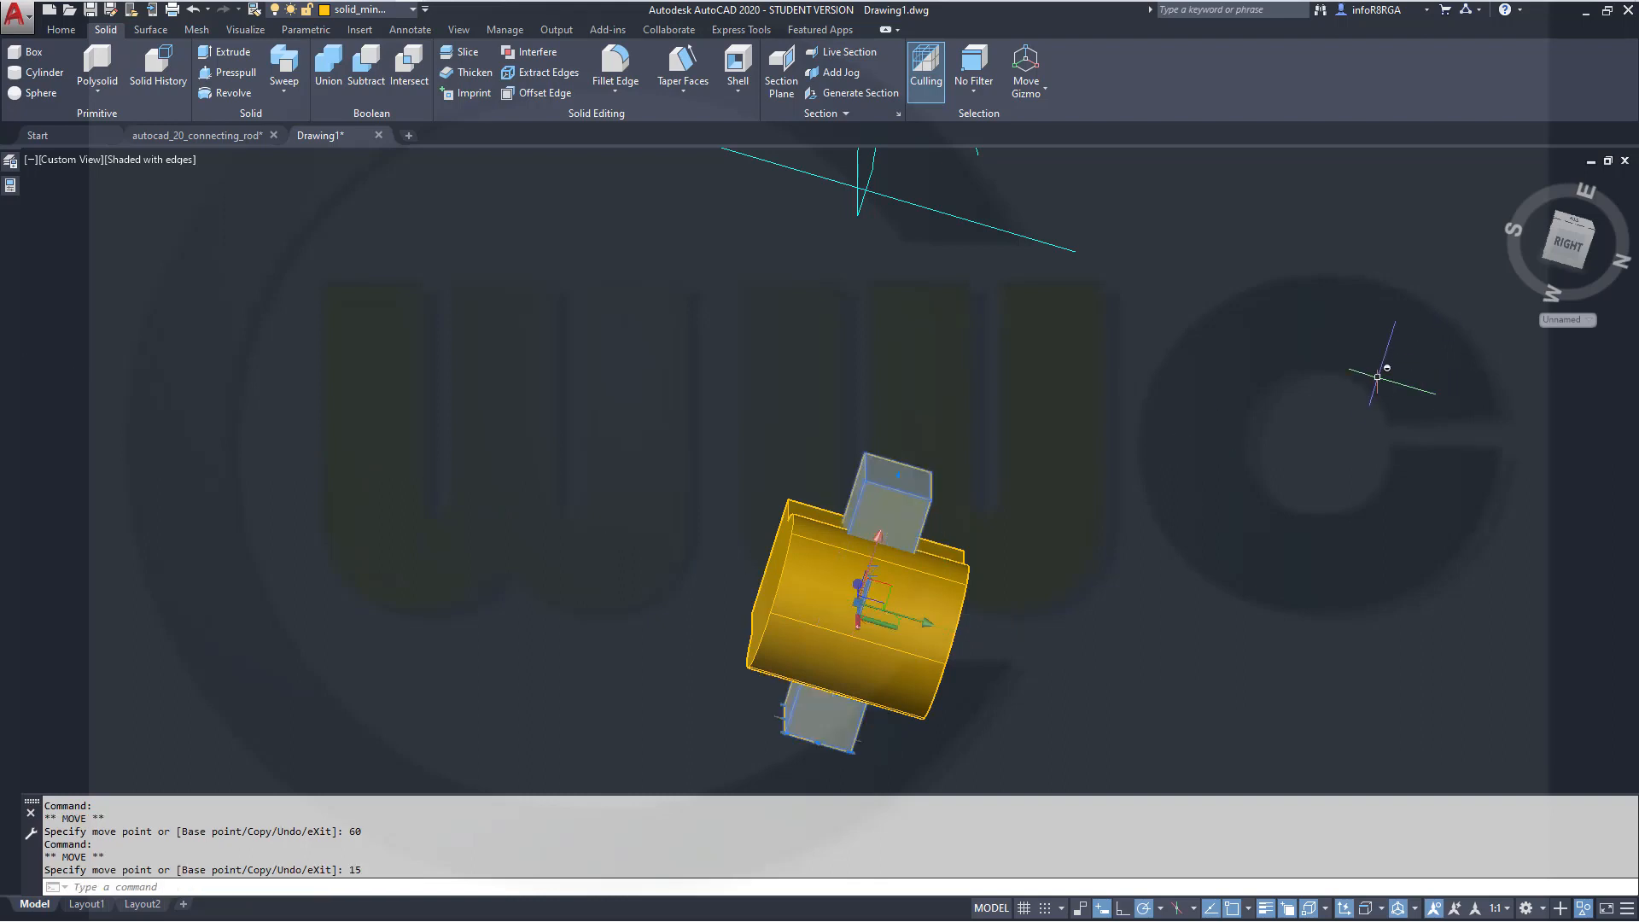
pyautogui.press('Escape')
pyautogui.keyDown('shift'); pyautogui.moveTo(1062, 611); pyautogui.dragTo(990, 686, button='middle'); pyautogui.keyUp('shift')
pyautogui.moveTo(994, 723); pyautogui.dragTo(1007, 491, button='middle')
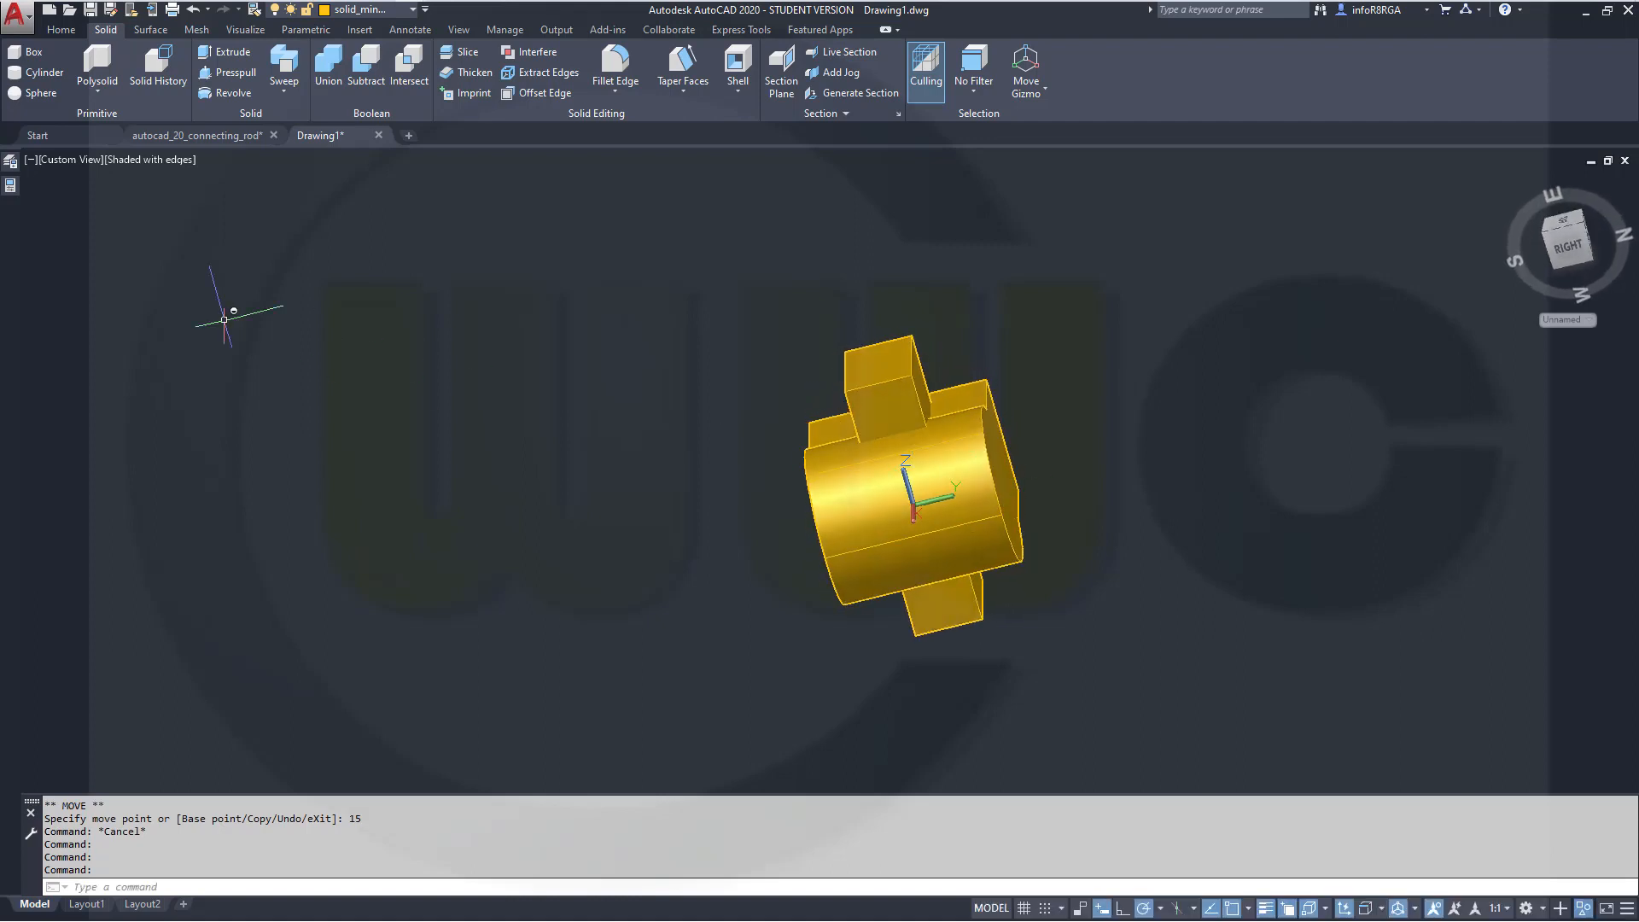
# Create a cylinder centred at 0,0 with radius 15 and height 50
pyautogui.click(38, 72)
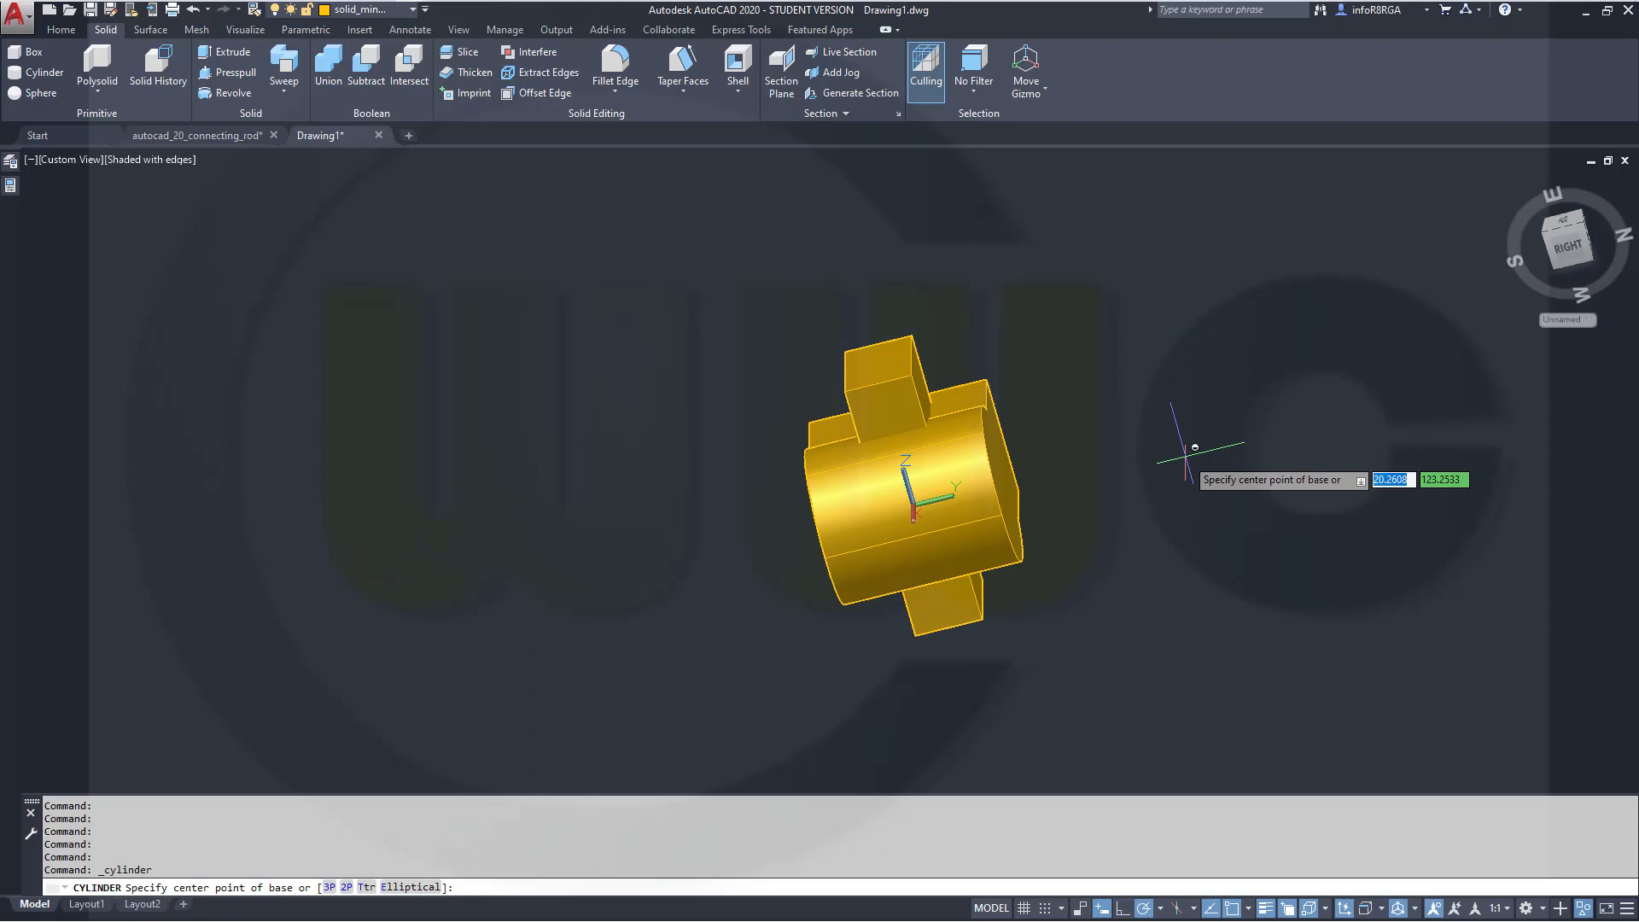
pyautogui.write('0')
pyautogui.press('Tab')
pyautogui.write('0')
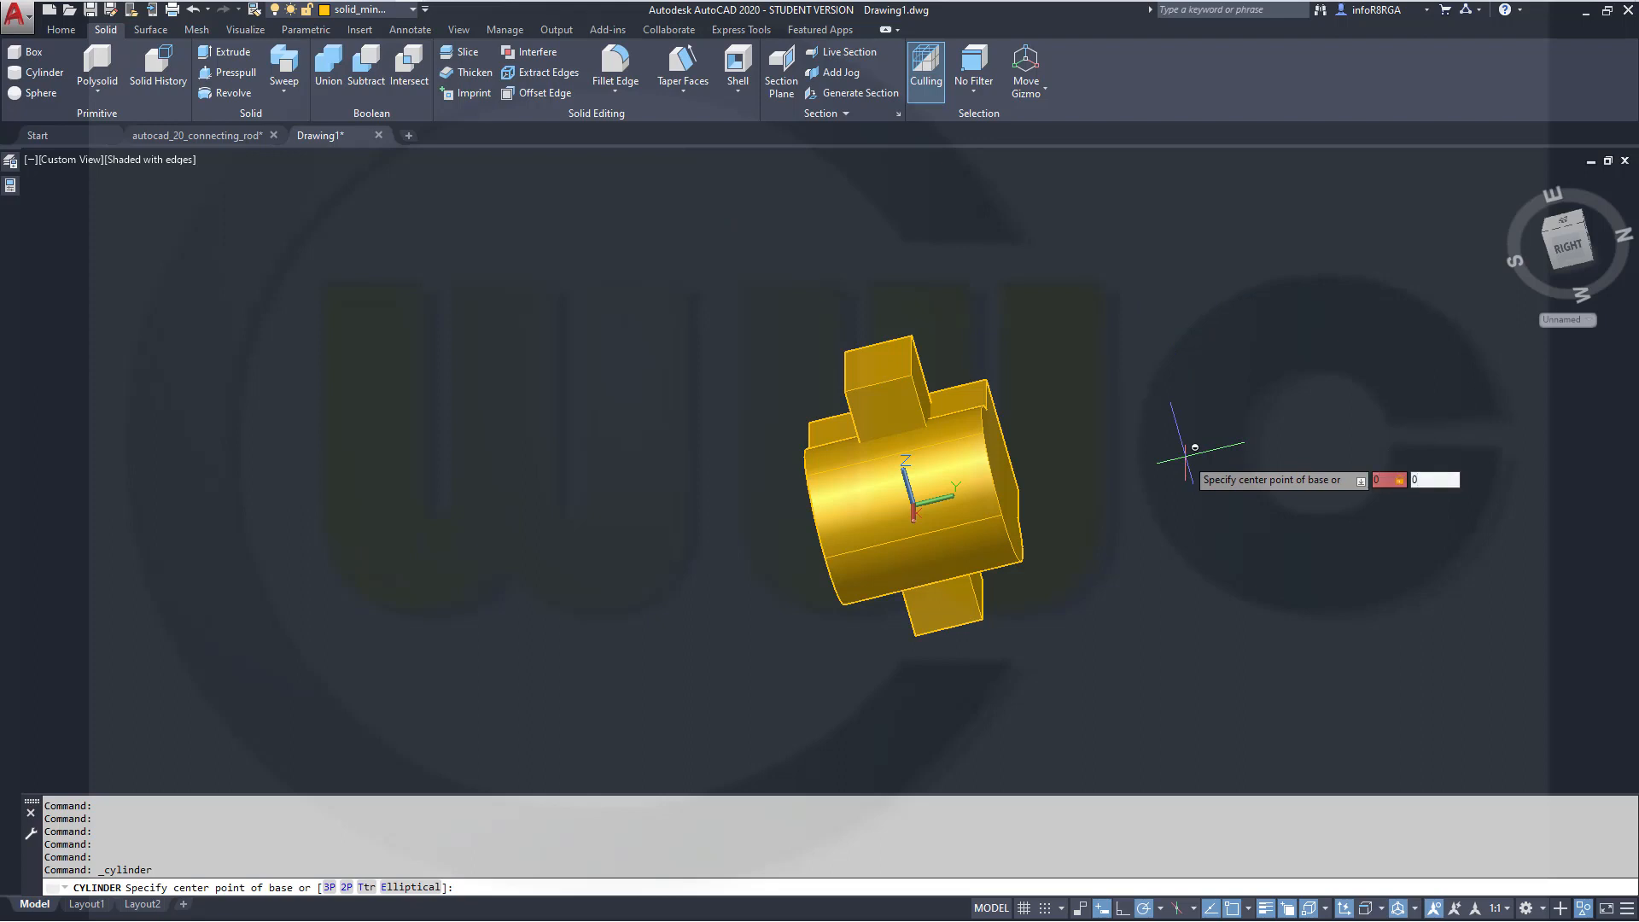
pyautogui.press('Return')
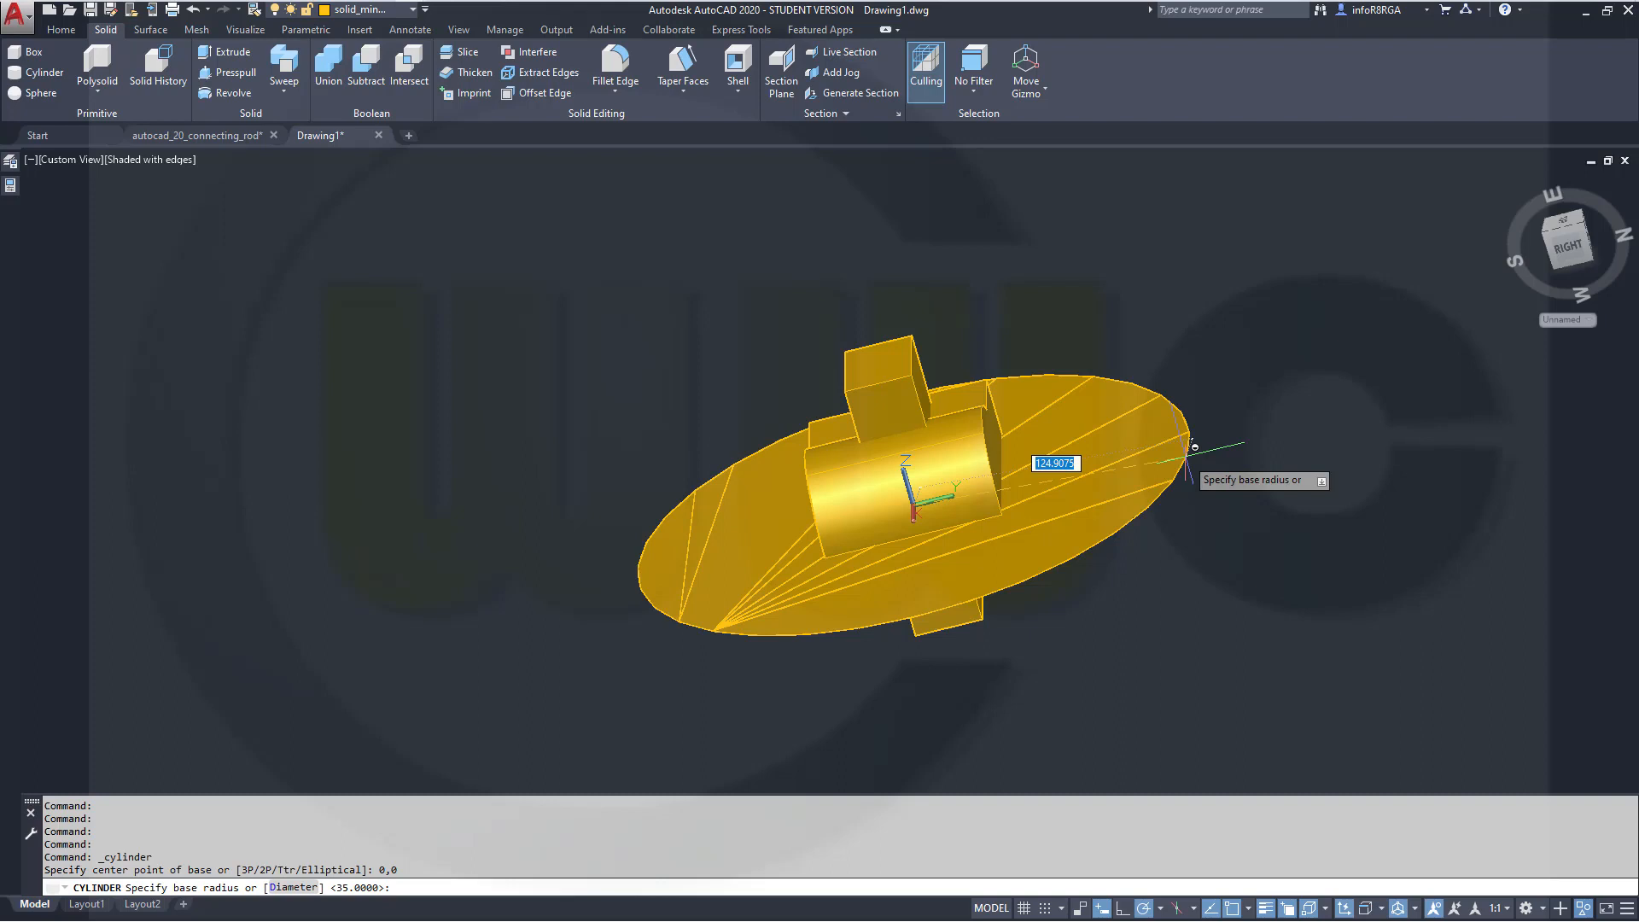
pyautogui.write('15')
pyautogui.press('Return')
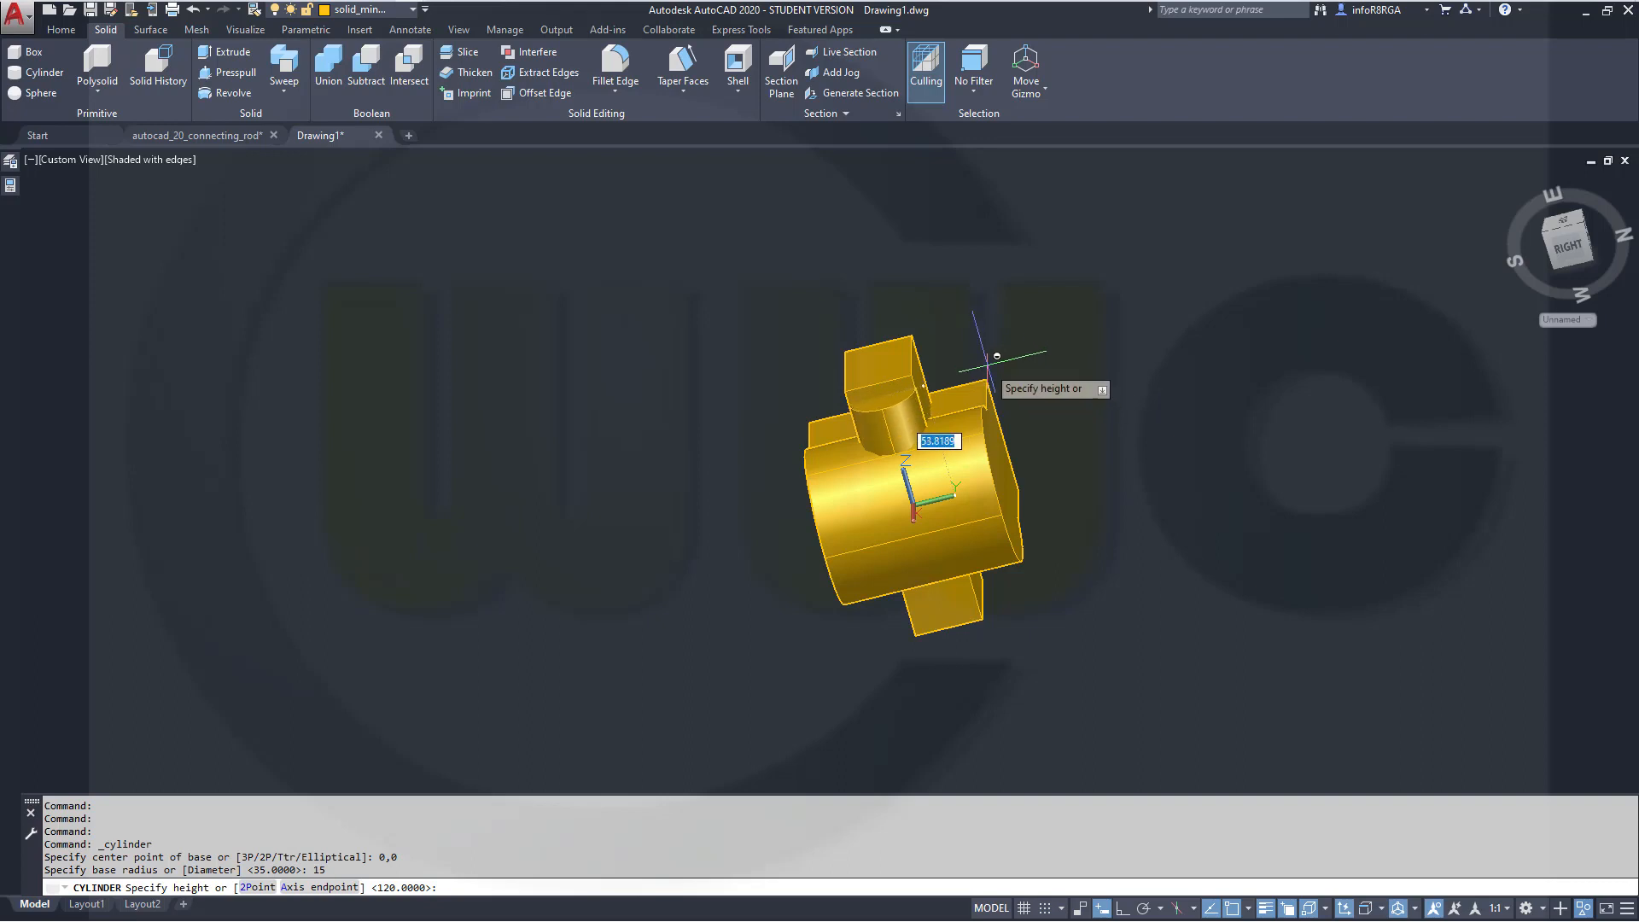
pyautogui.write('50')
pyautogui.press('Return')
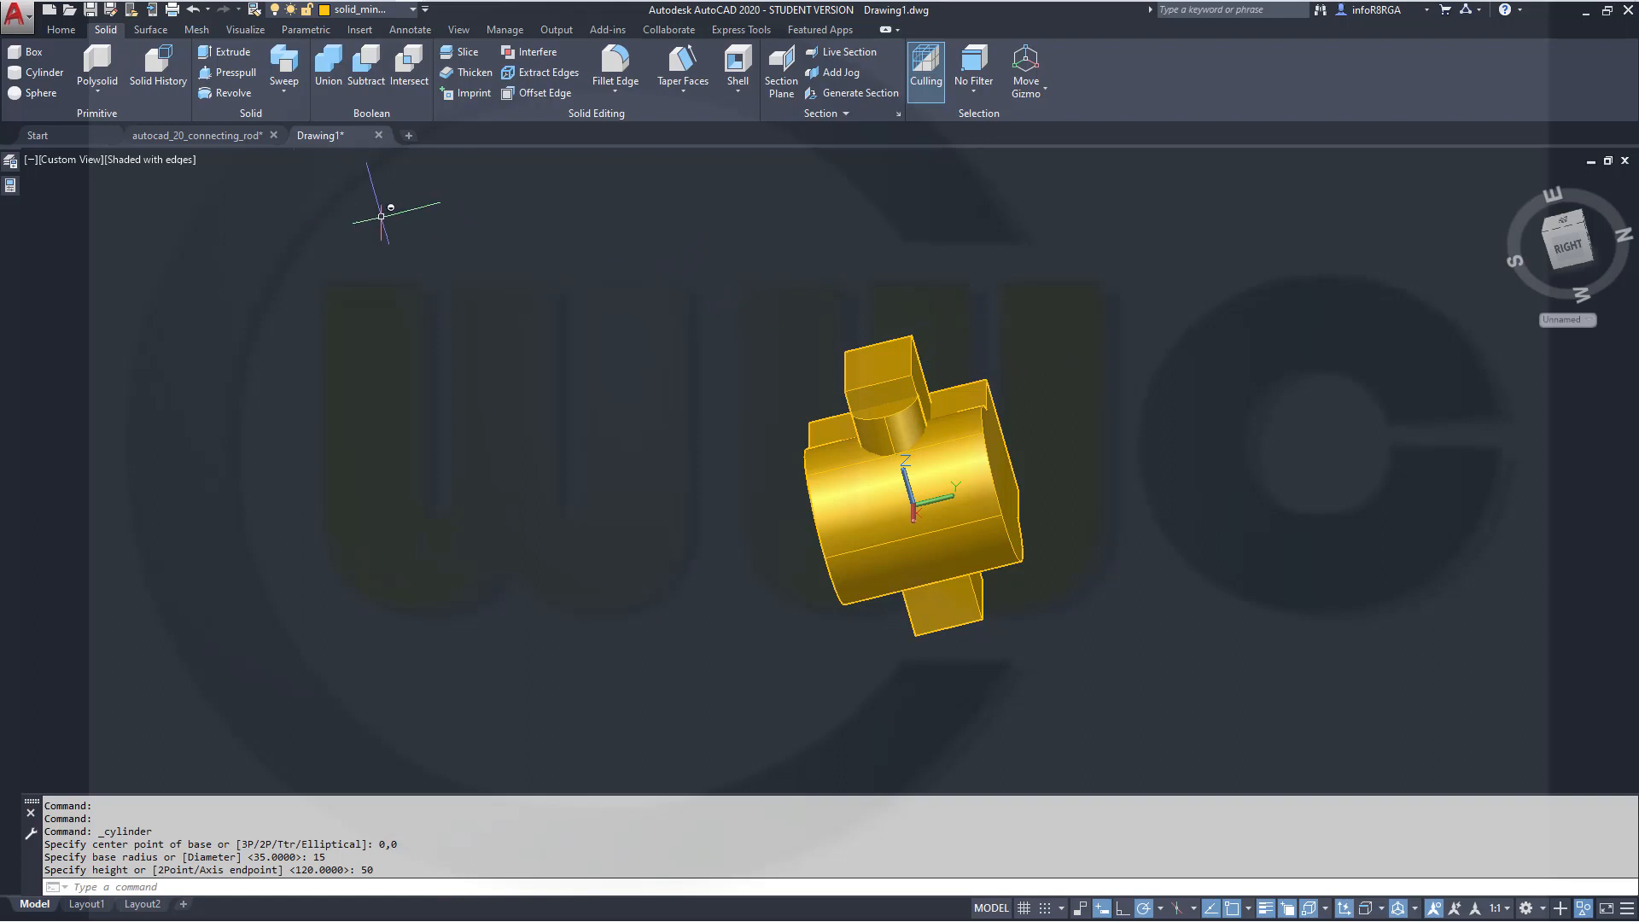
# Move the new cylinder 47.5 units along its Z axis using the move gizmo
pyautogui.click(909, 418)
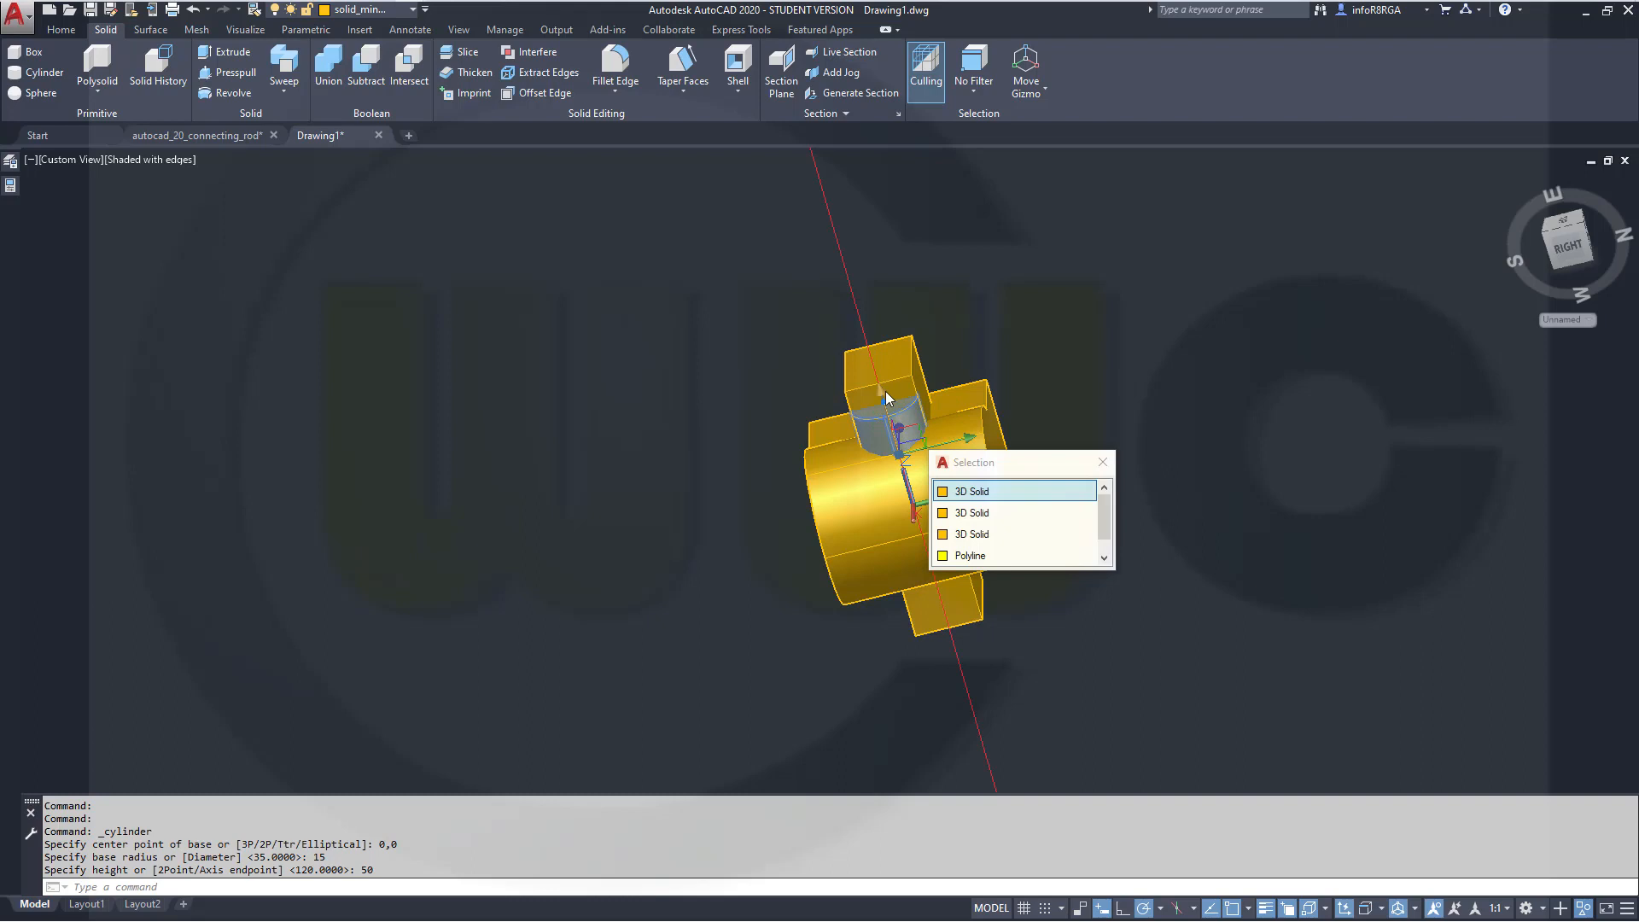
pyautogui.click(888, 398)
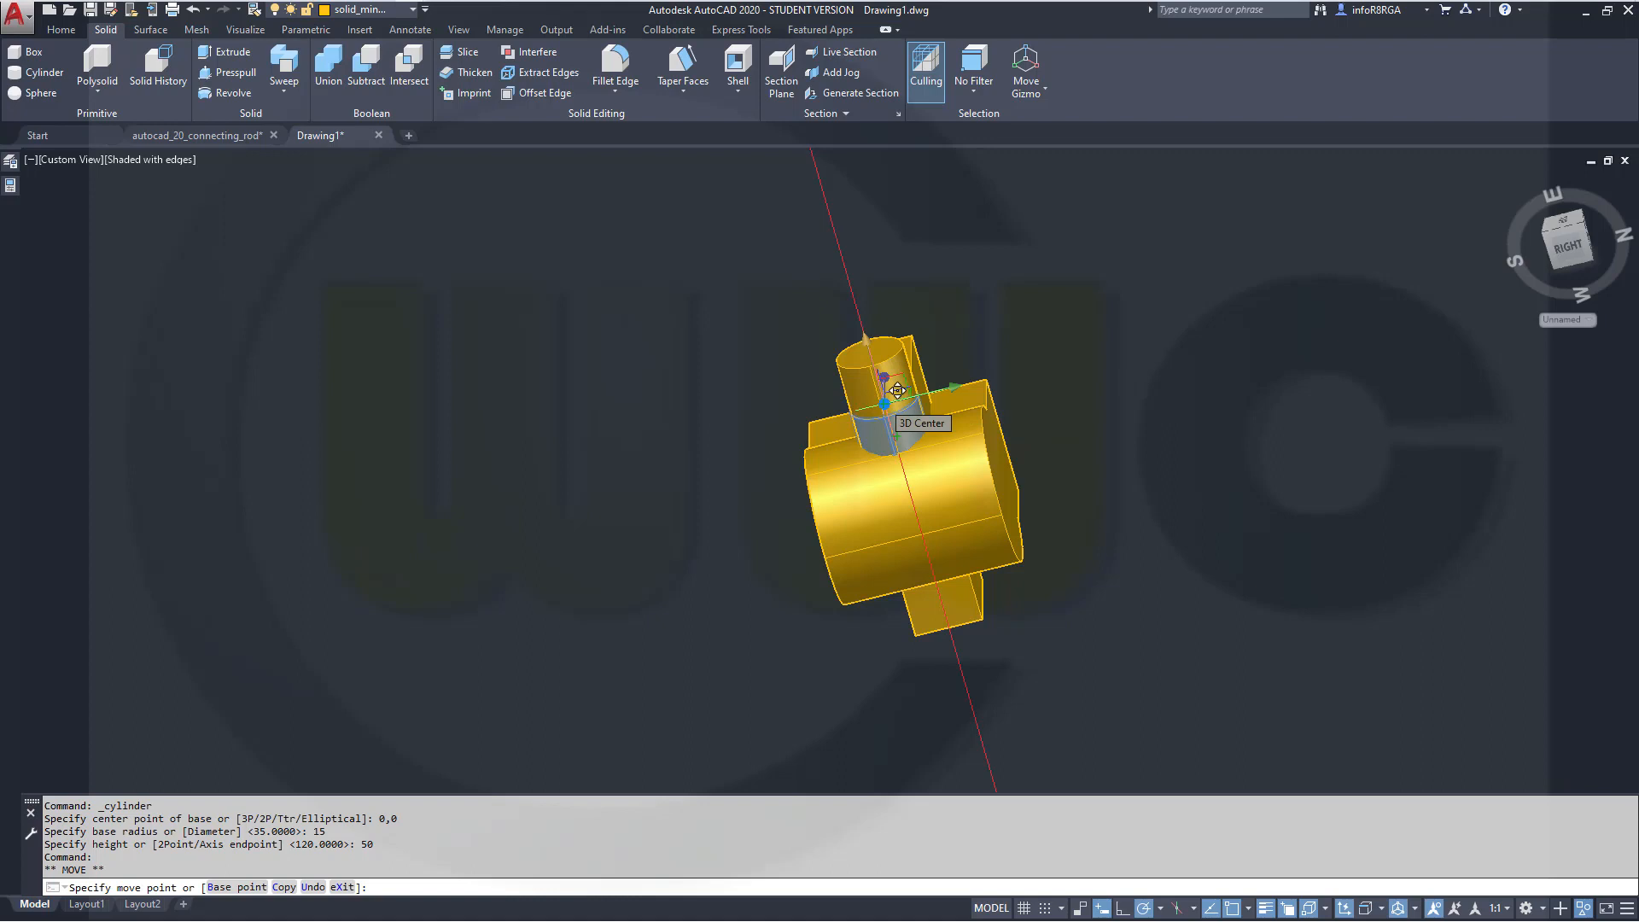
pyautogui.write('47.5')
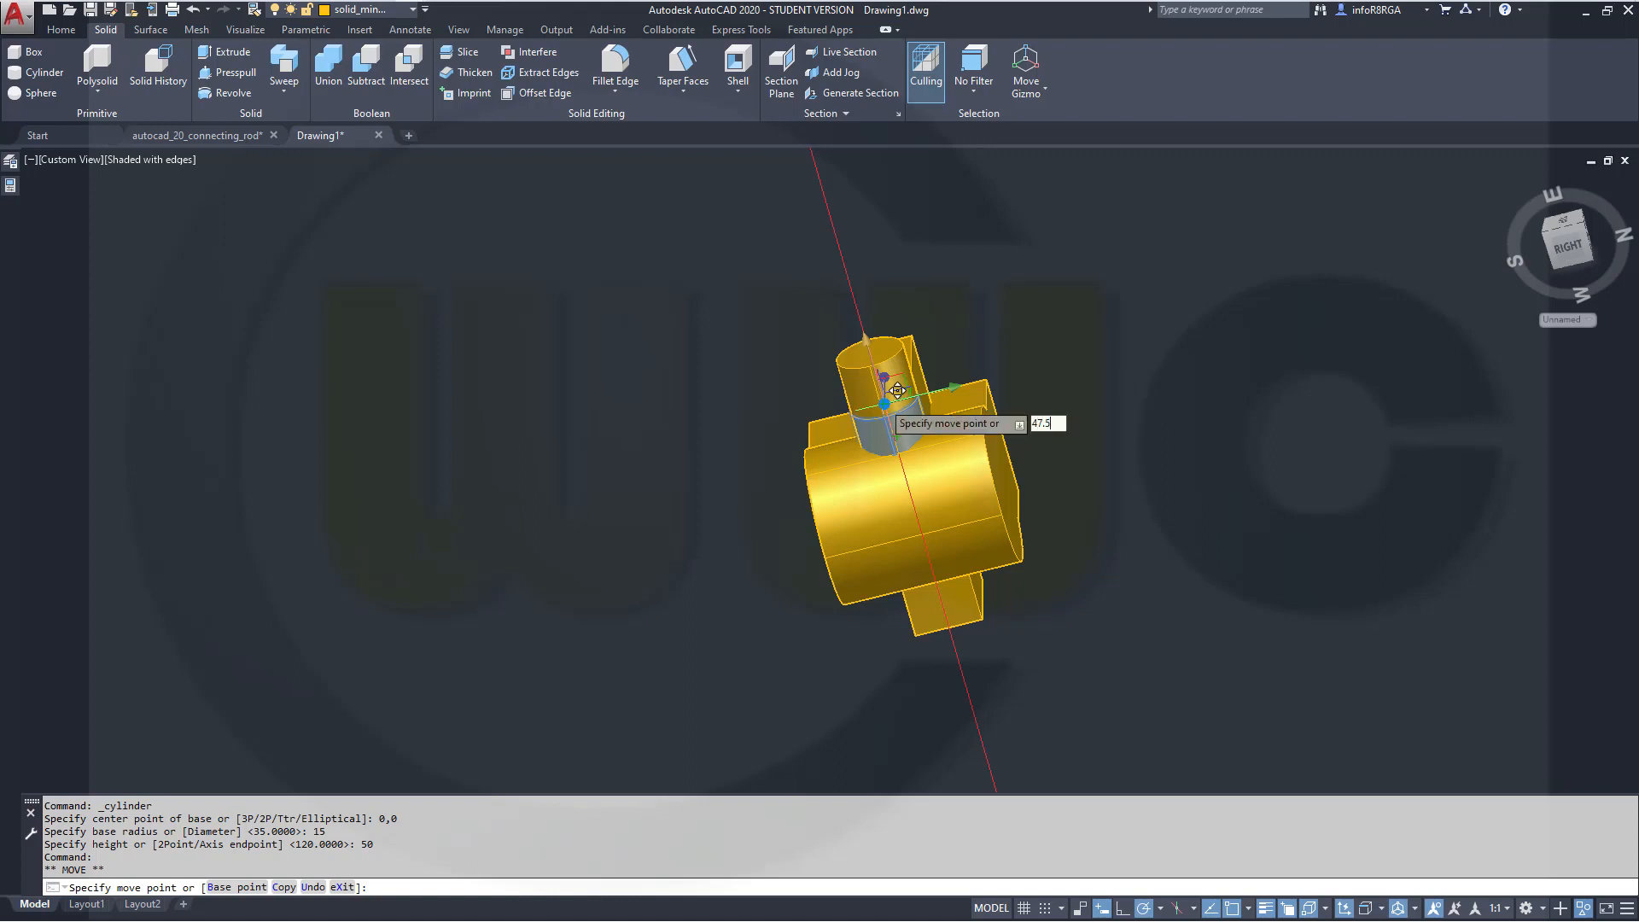
pyautogui.press('Return')
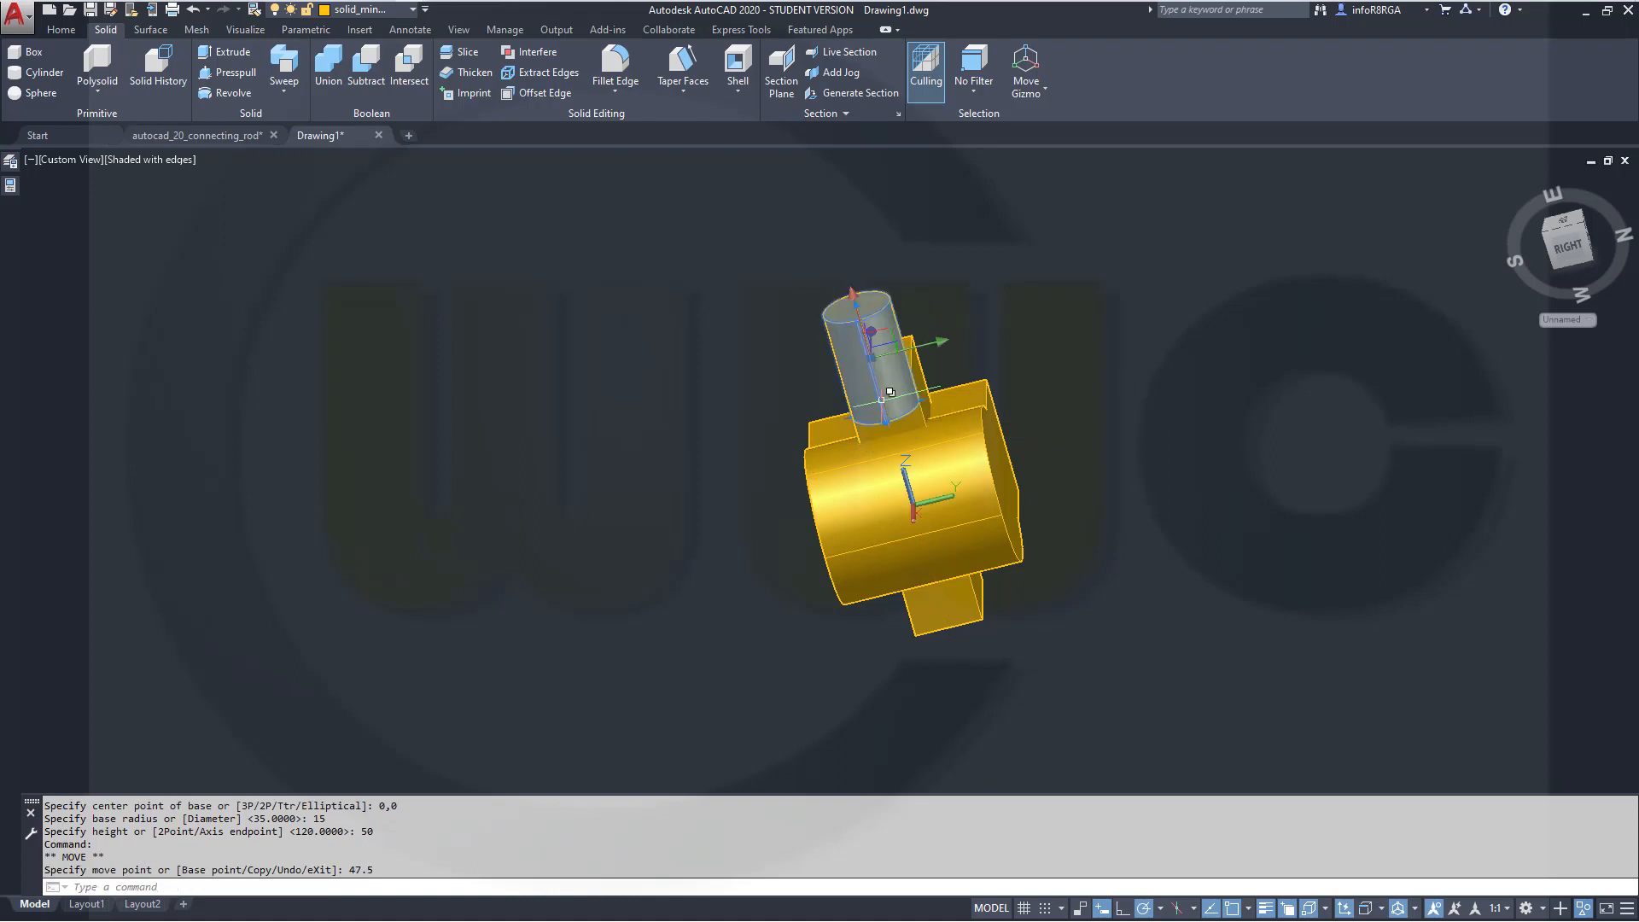
pyautogui.press('Escape')
# Set the cylinder's radius to 27 in its properties
pyautogui.keyDown('shift'); pyautogui.moveTo(1060, 448); pyautogui.dragTo(1008, 507, button='middle'); pyautogui.keyUp('shift')
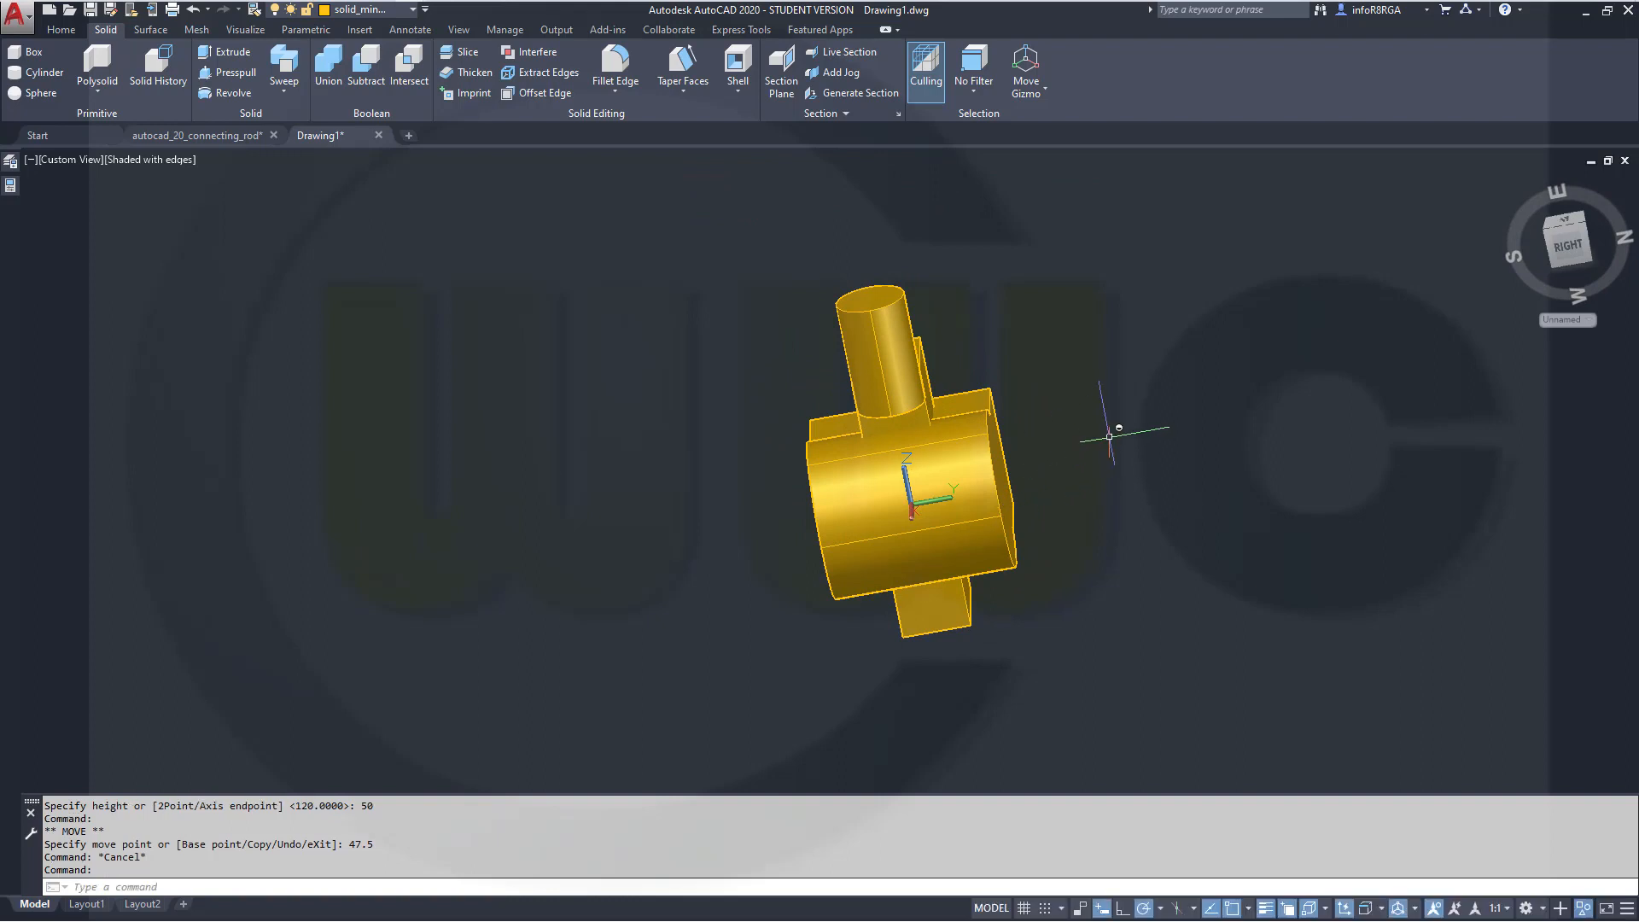
pyautogui.click(853, 329)
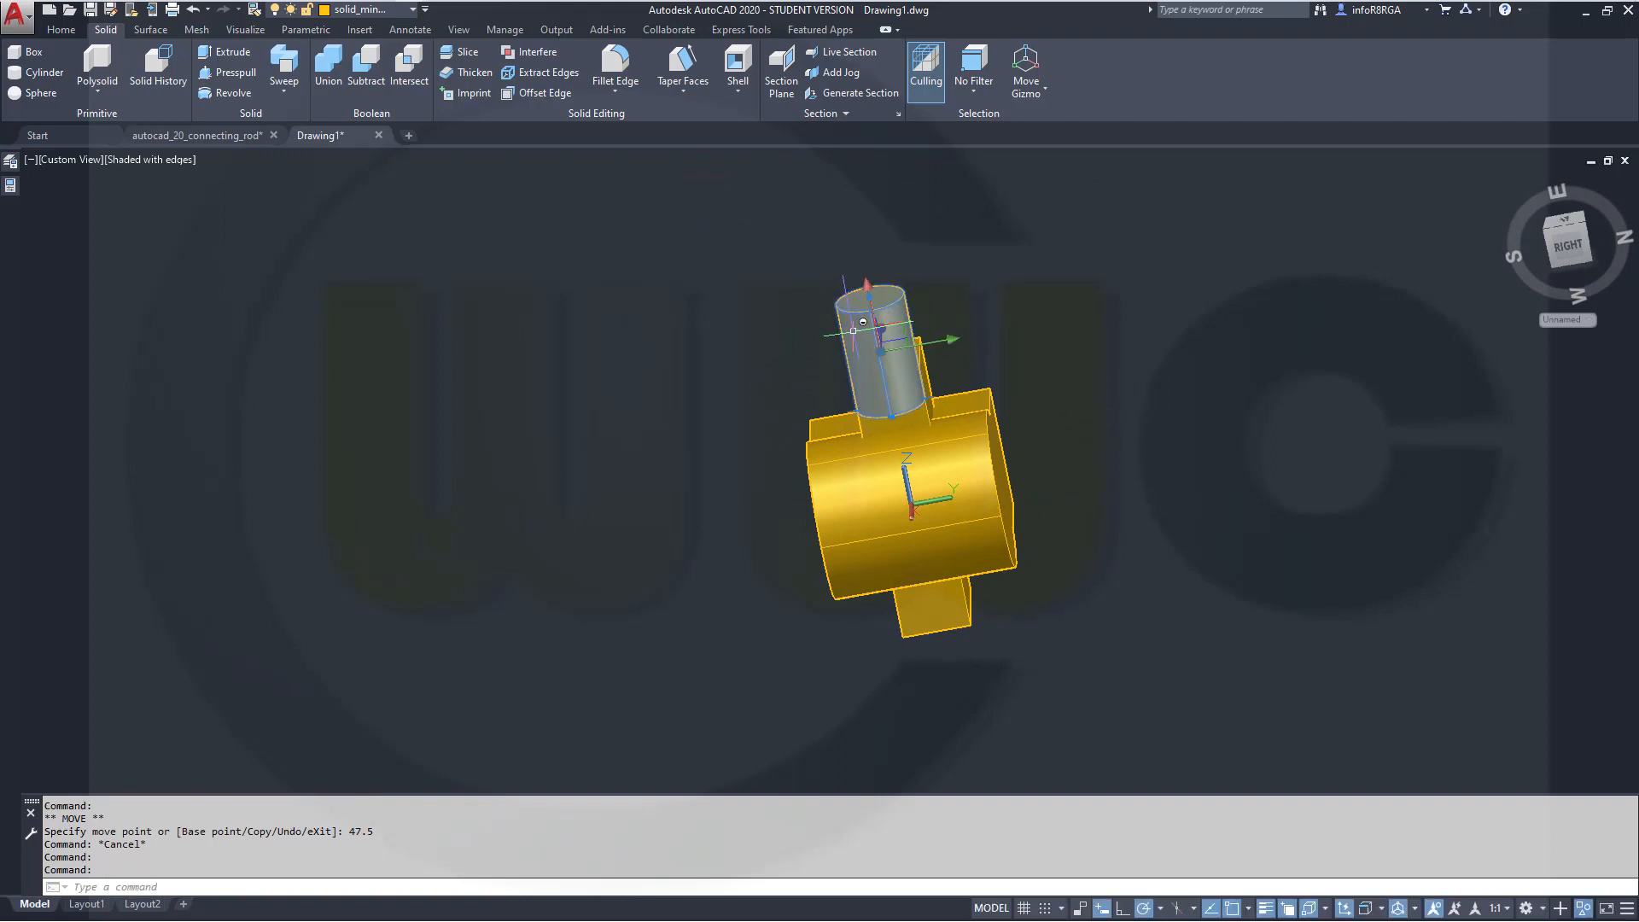
pyautogui.click(10, 186)
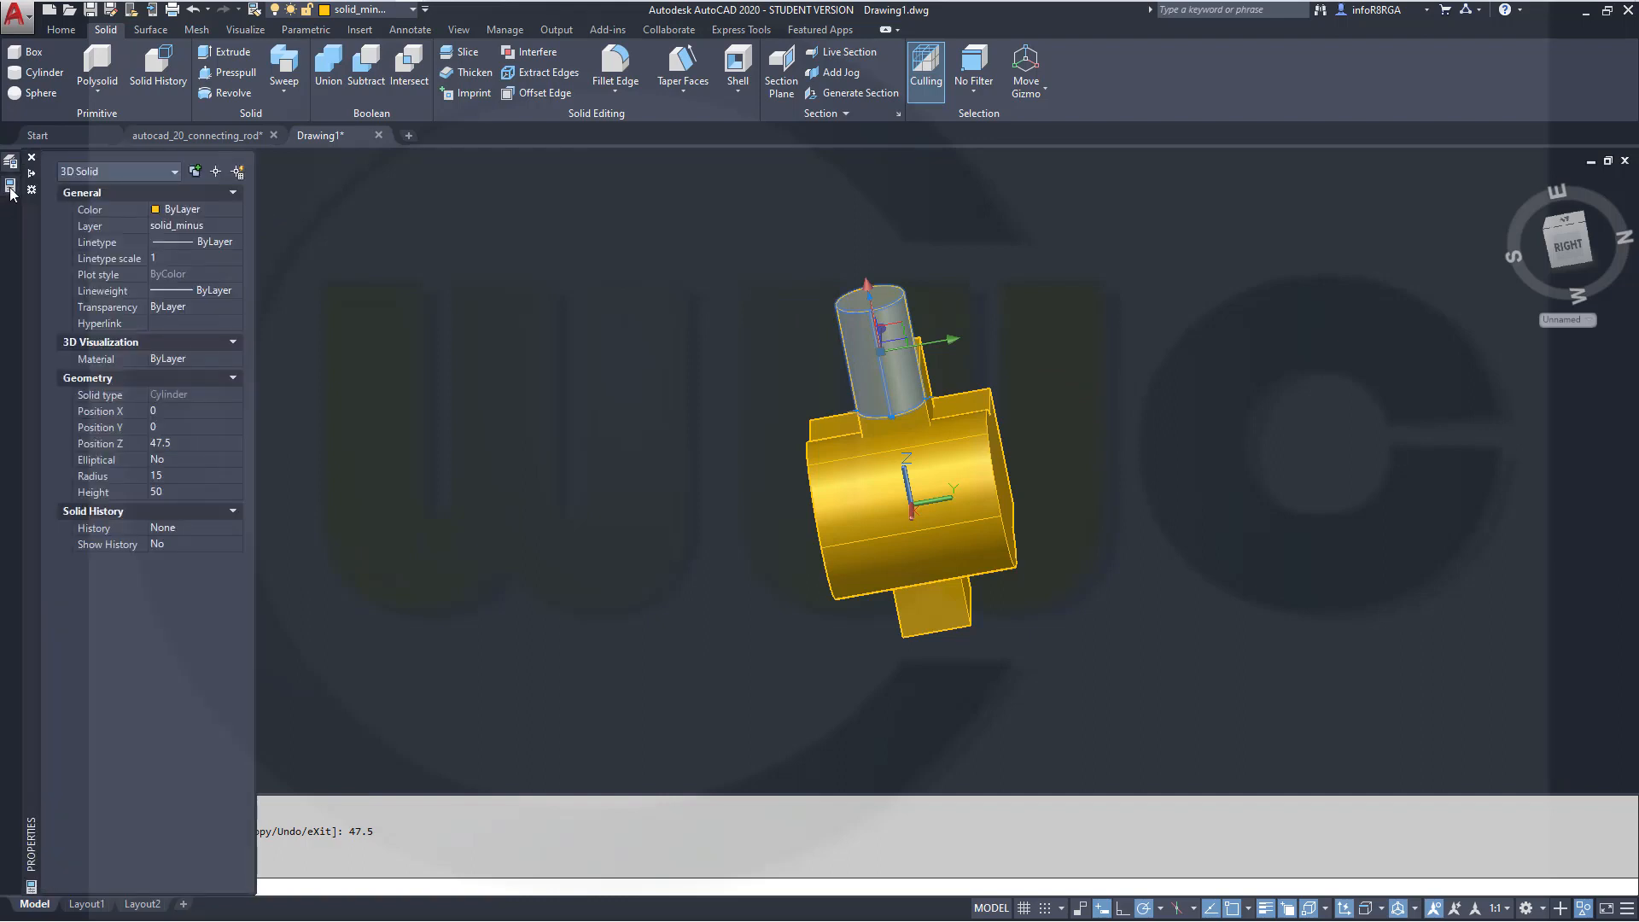
pyautogui.click(170, 475)
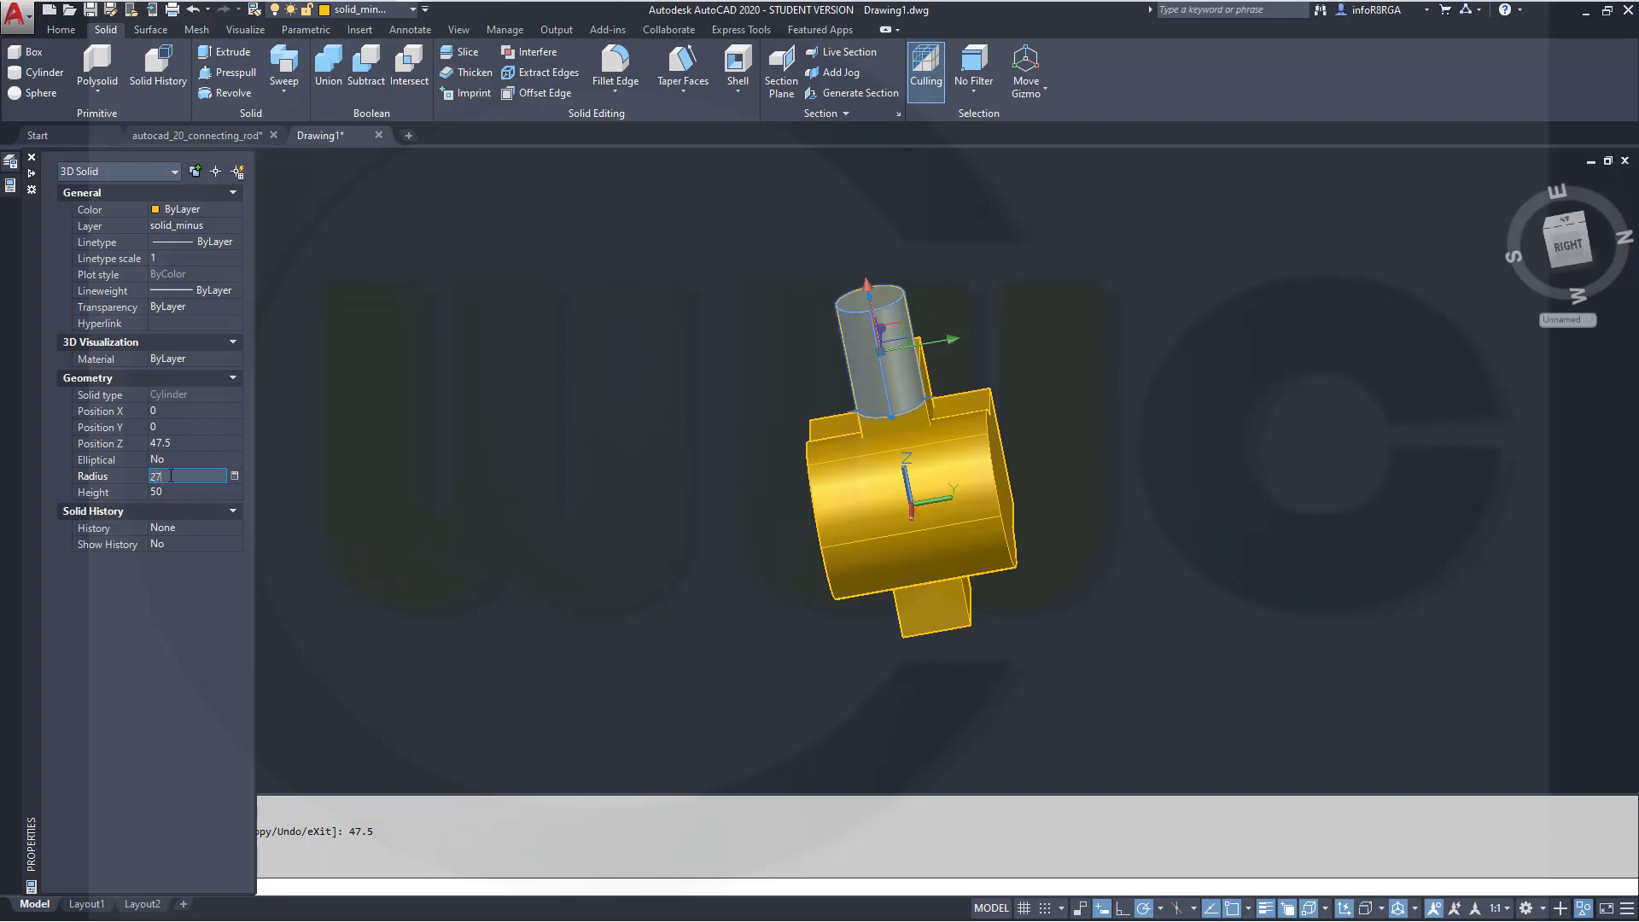
pyautogui.write('27')
pyautogui.press('Tab')
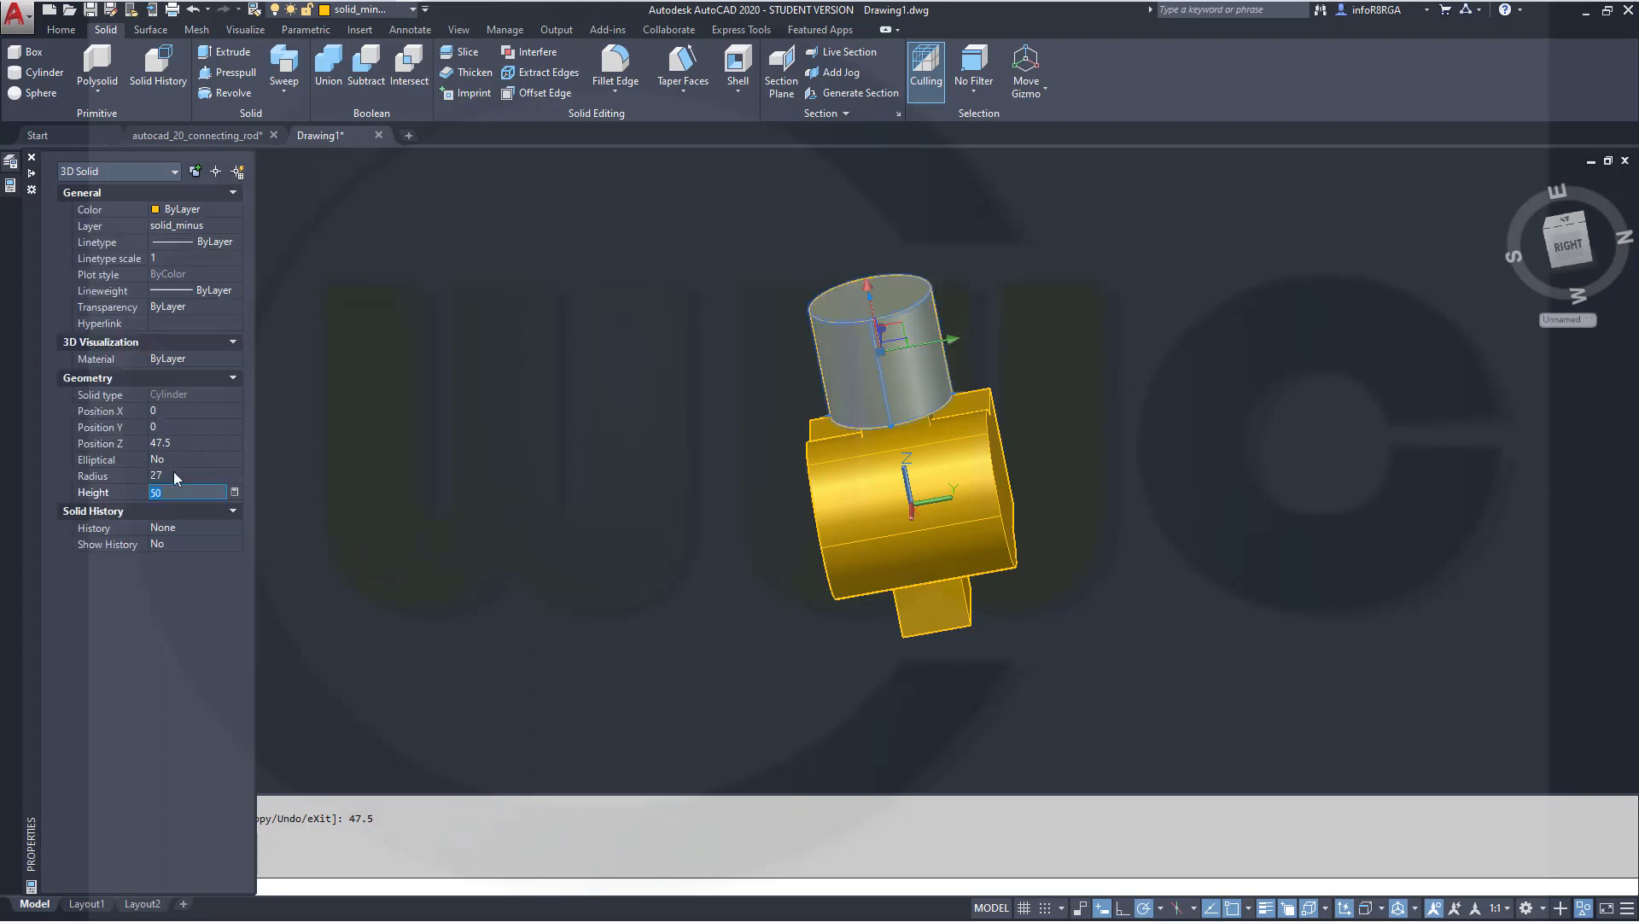
# Fillet the two top edges of the upper box with a radius of 15
pyautogui.keyDown('shift'); pyautogui.moveTo(676, 471); pyautogui.dragTo(721, 399); pyautogui.keyUp('shift')
pyautogui.keyDown('shift'); pyautogui.moveTo(722, 398); pyautogui.dragTo(758, 336, button='middle'); pyautogui.keyUp('shift')
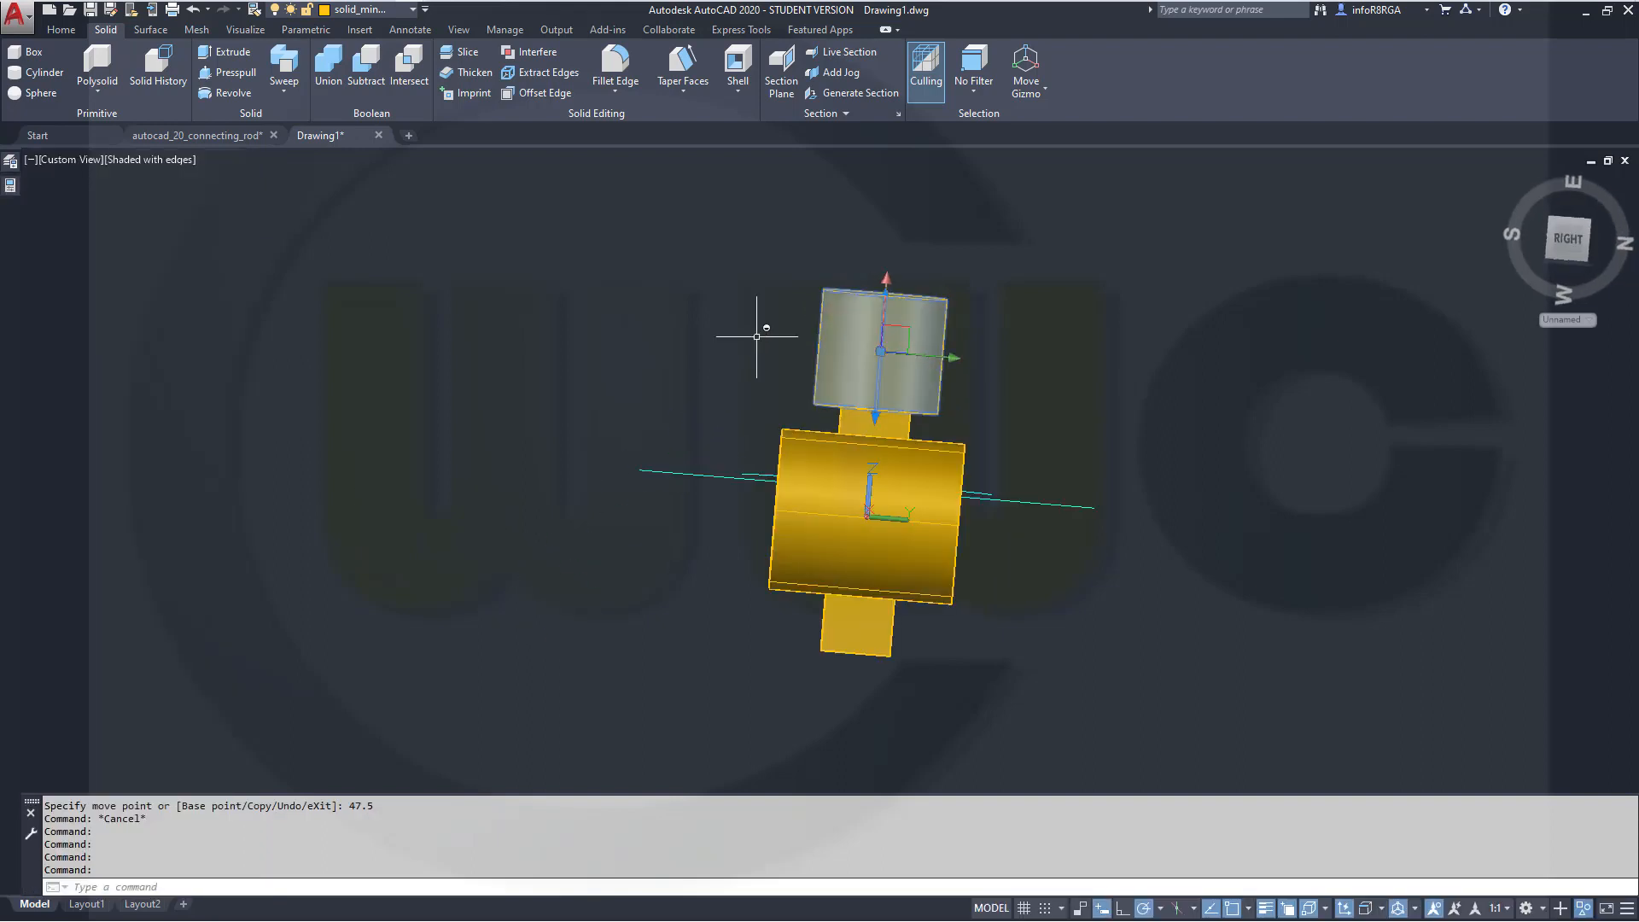
pyautogui.keyDown('shift'); pyautogui.moveTo(1281, 542); pyautogui.dragTo(1026, 374, button='middle'); pyautogui.keyUp('shift')
pyautogui.scroll(2, 944, 326)
pyautogui.keyDown('shift'); pyautogui.moveTo(921, 342); pyautogui.dragTo(875, 468, button='middle'); pyautogui.keyUp('shift')
pyautogui.moveTo(1022, 353); pyautogui.dragTo(949, 612, button='middle')
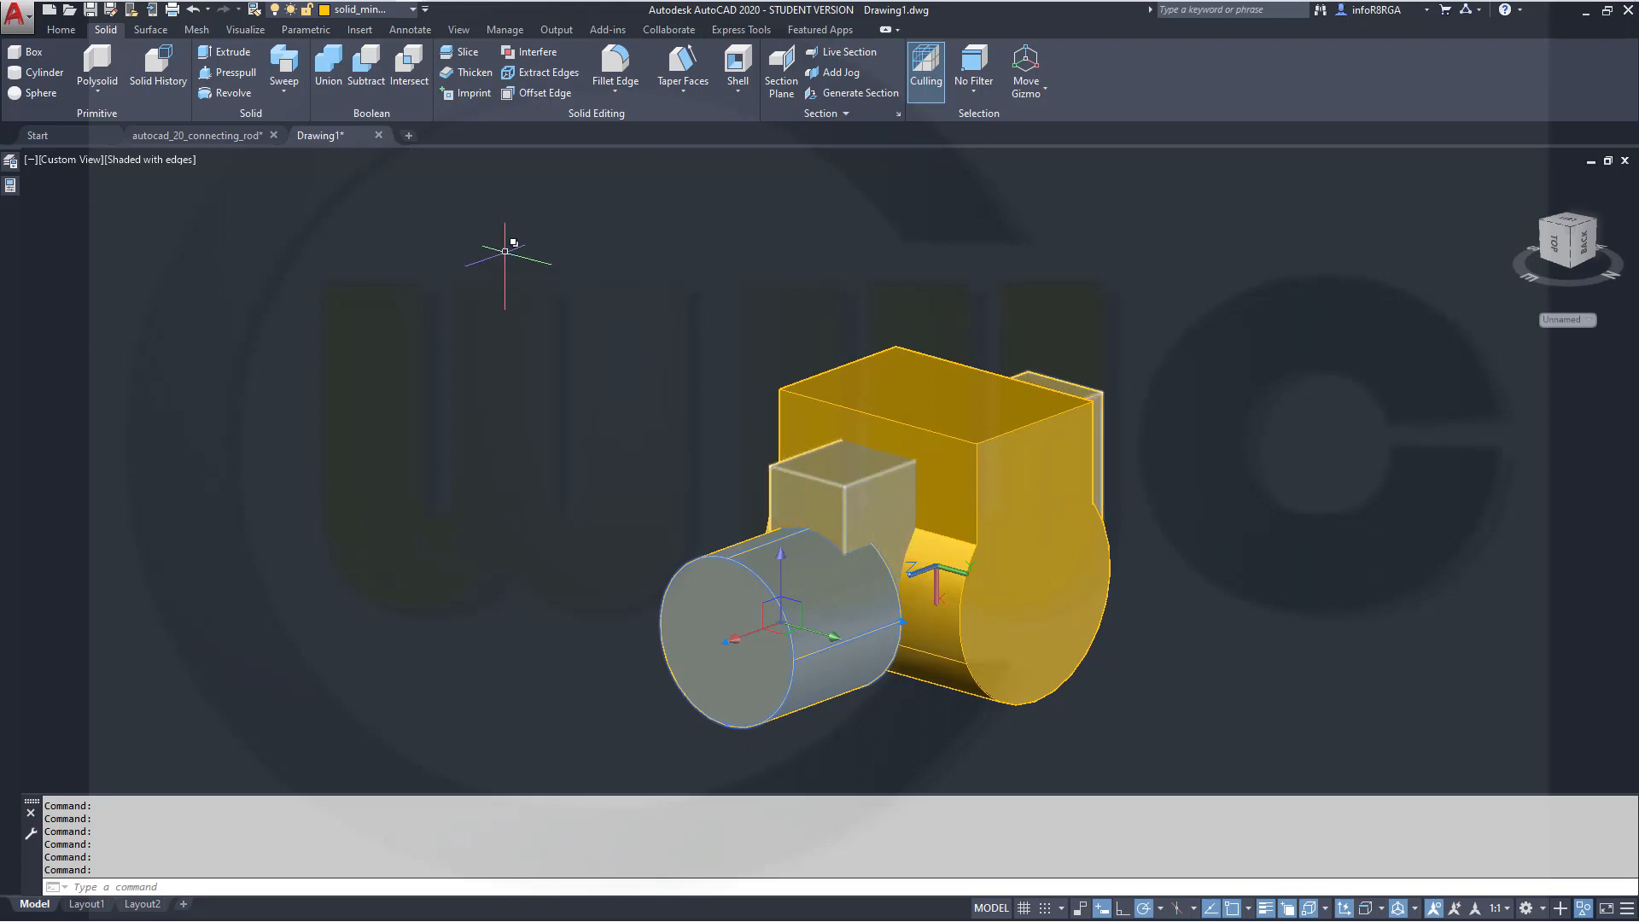
pyautogui.click(614, 64)
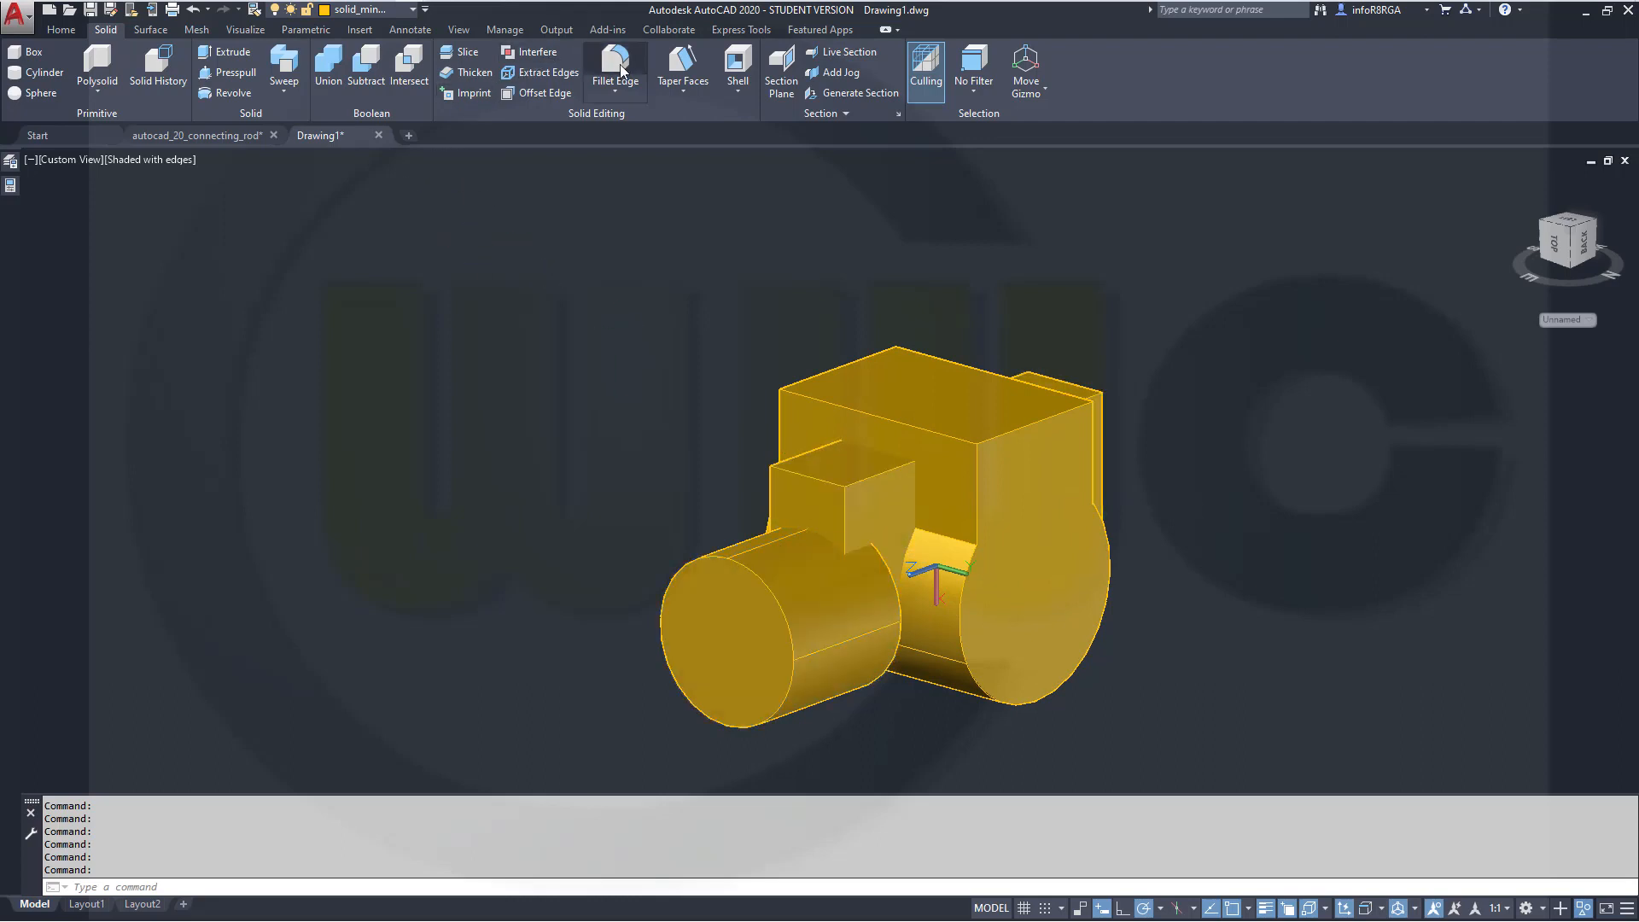
pyautogui.rightClick(629, 222)
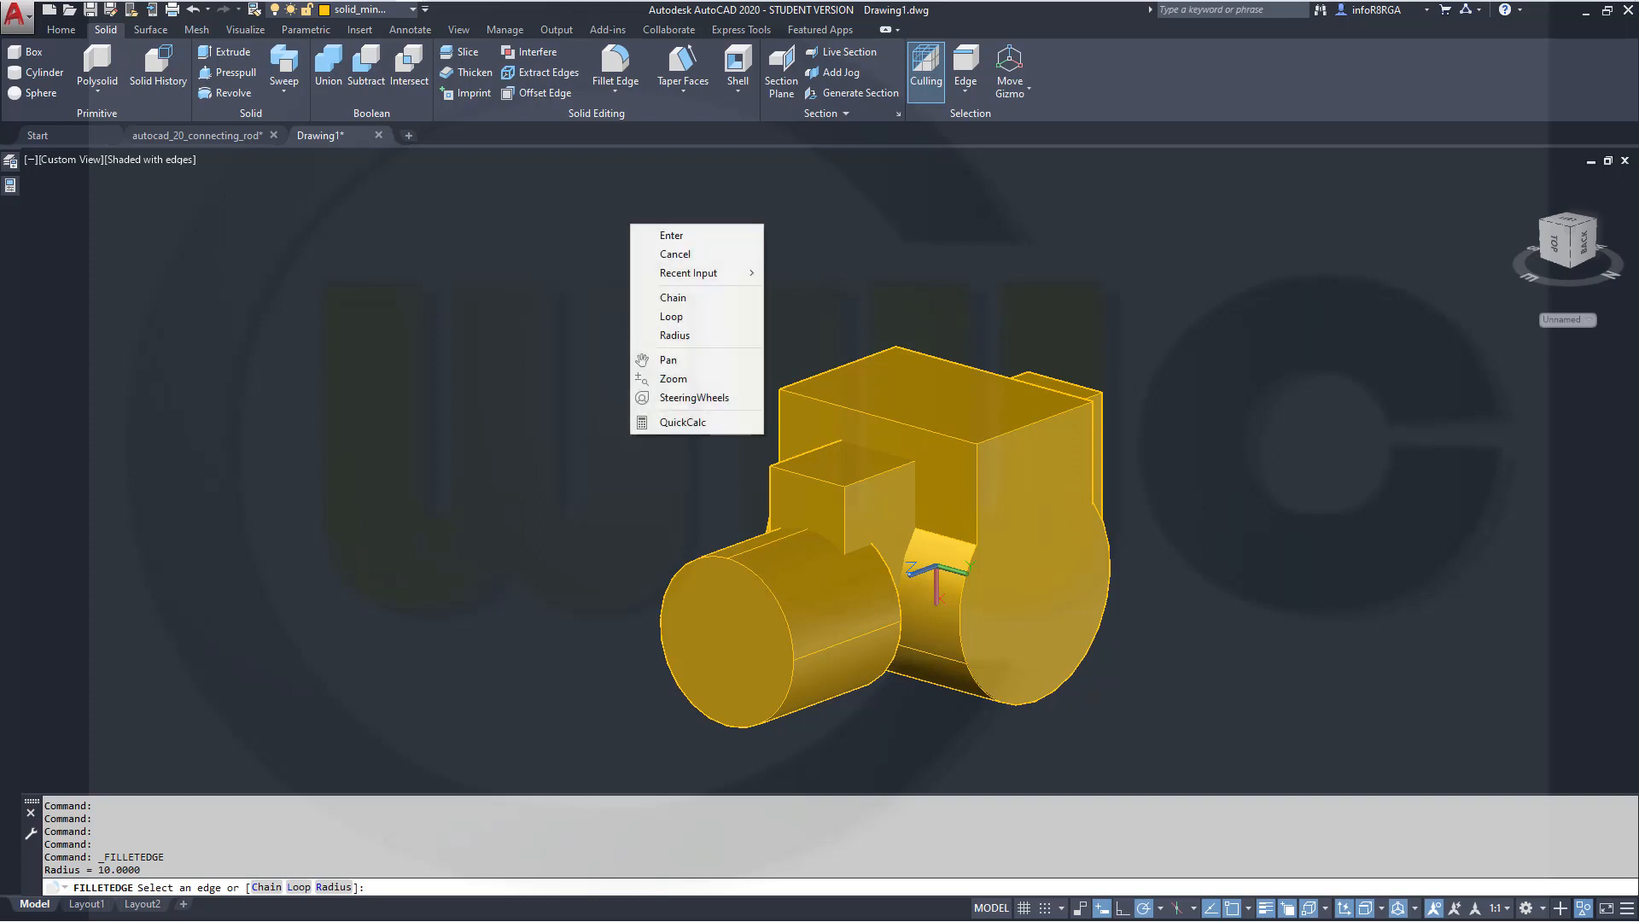
pyautogui.click(674, 334)
pyautogui.write('15')
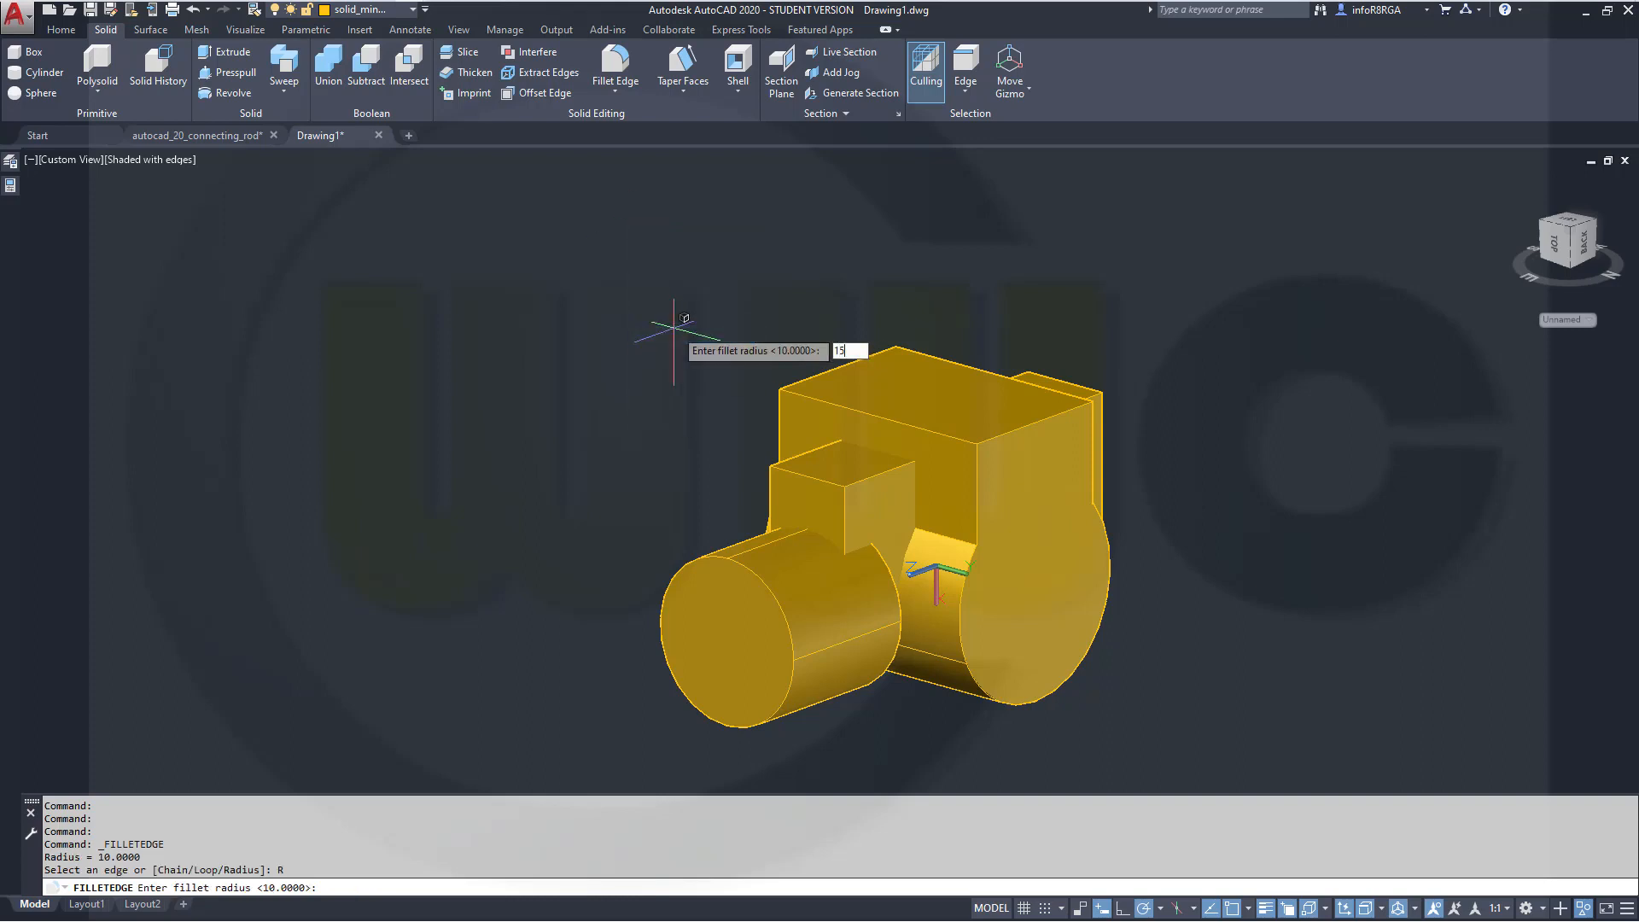
pyautogui.press('Return')
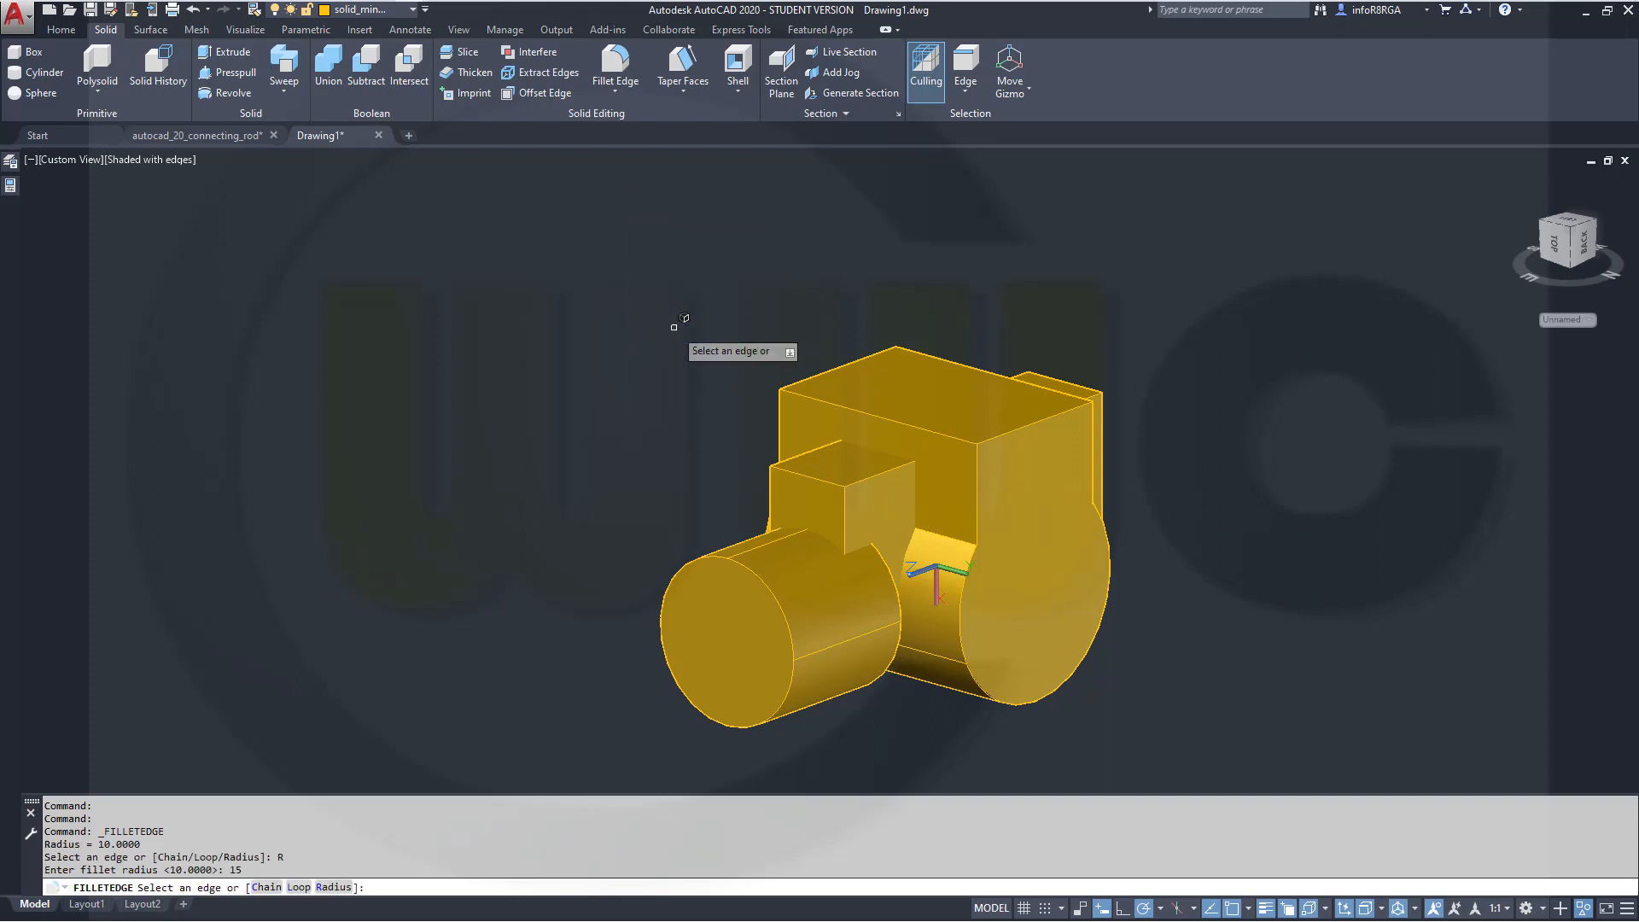
pyautogui.click(864, 478)
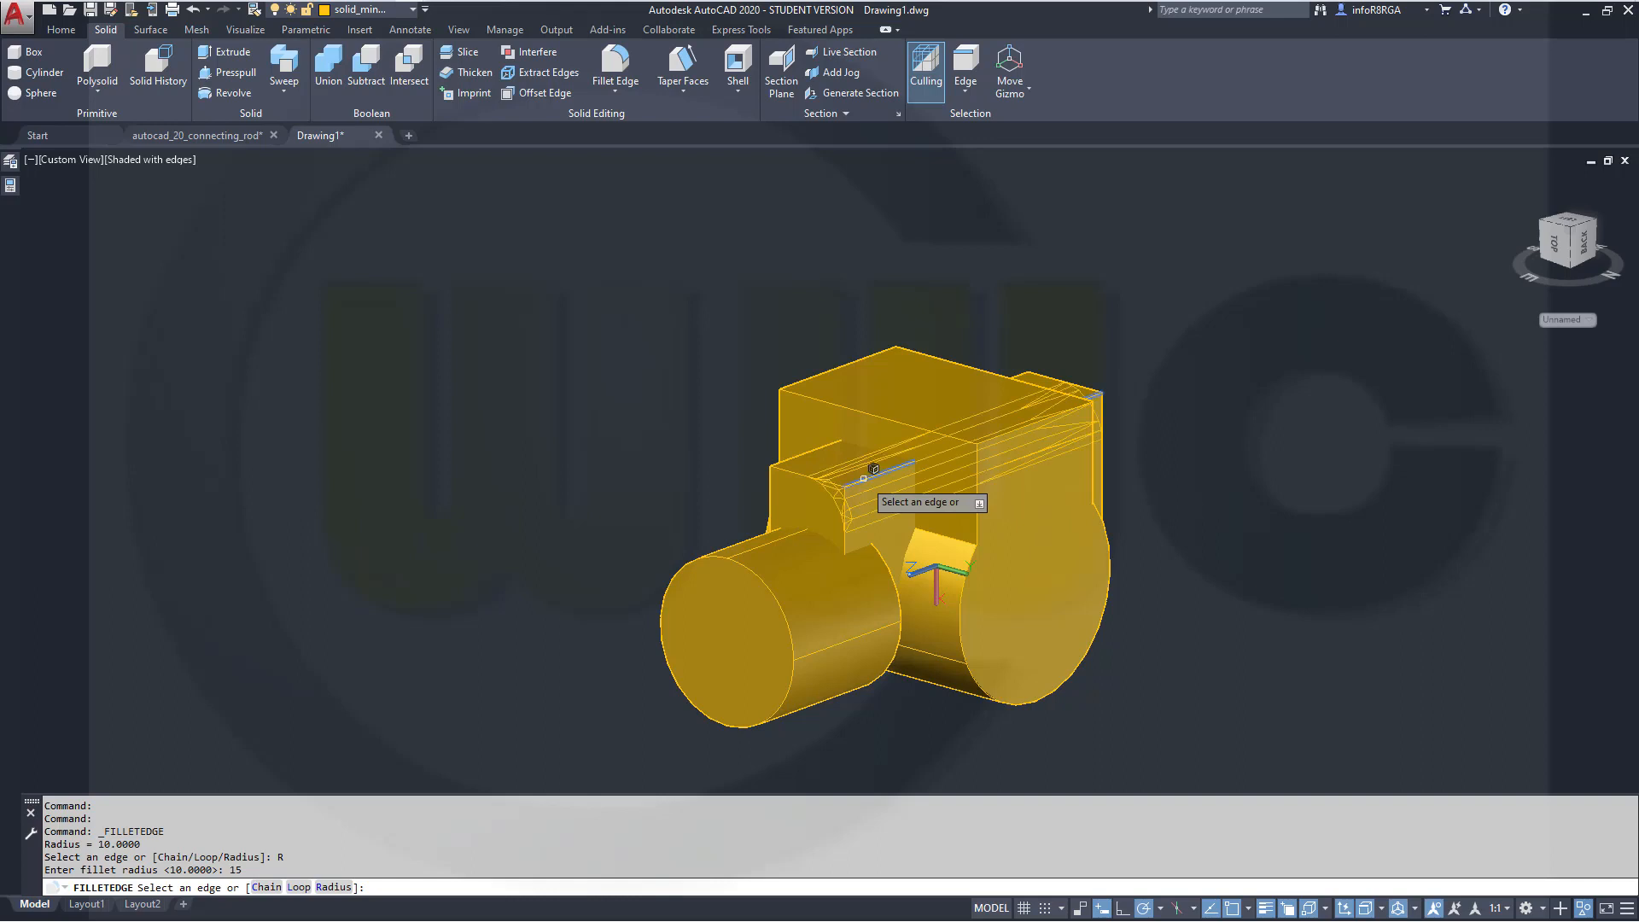
pyautogui.click(800, 454)
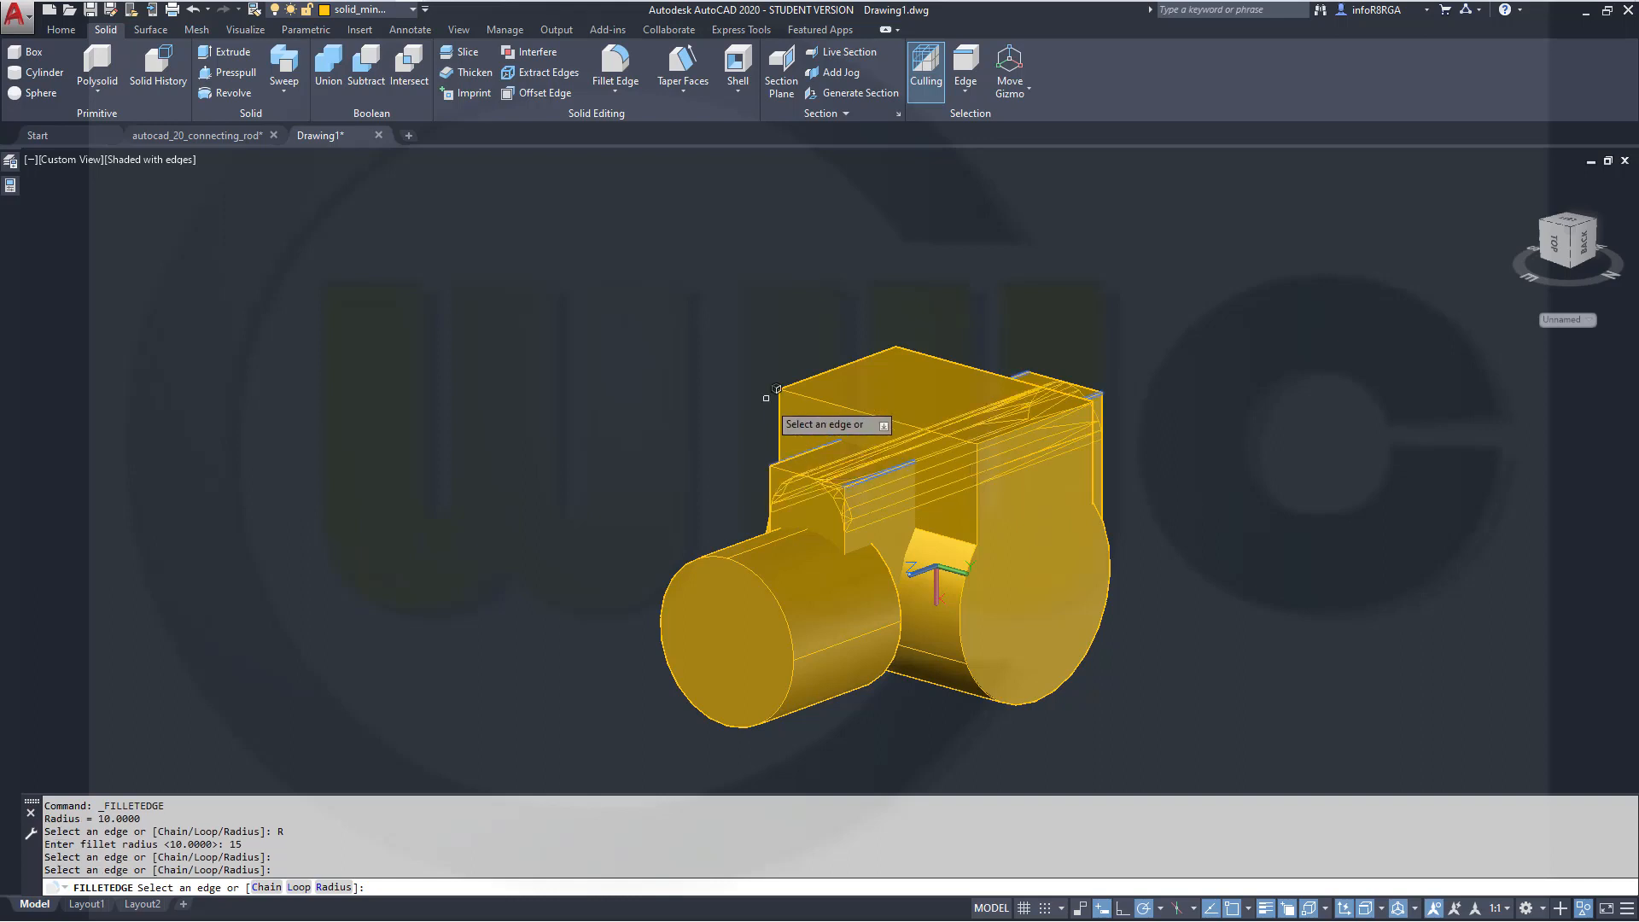
pyautogui.press('Return')
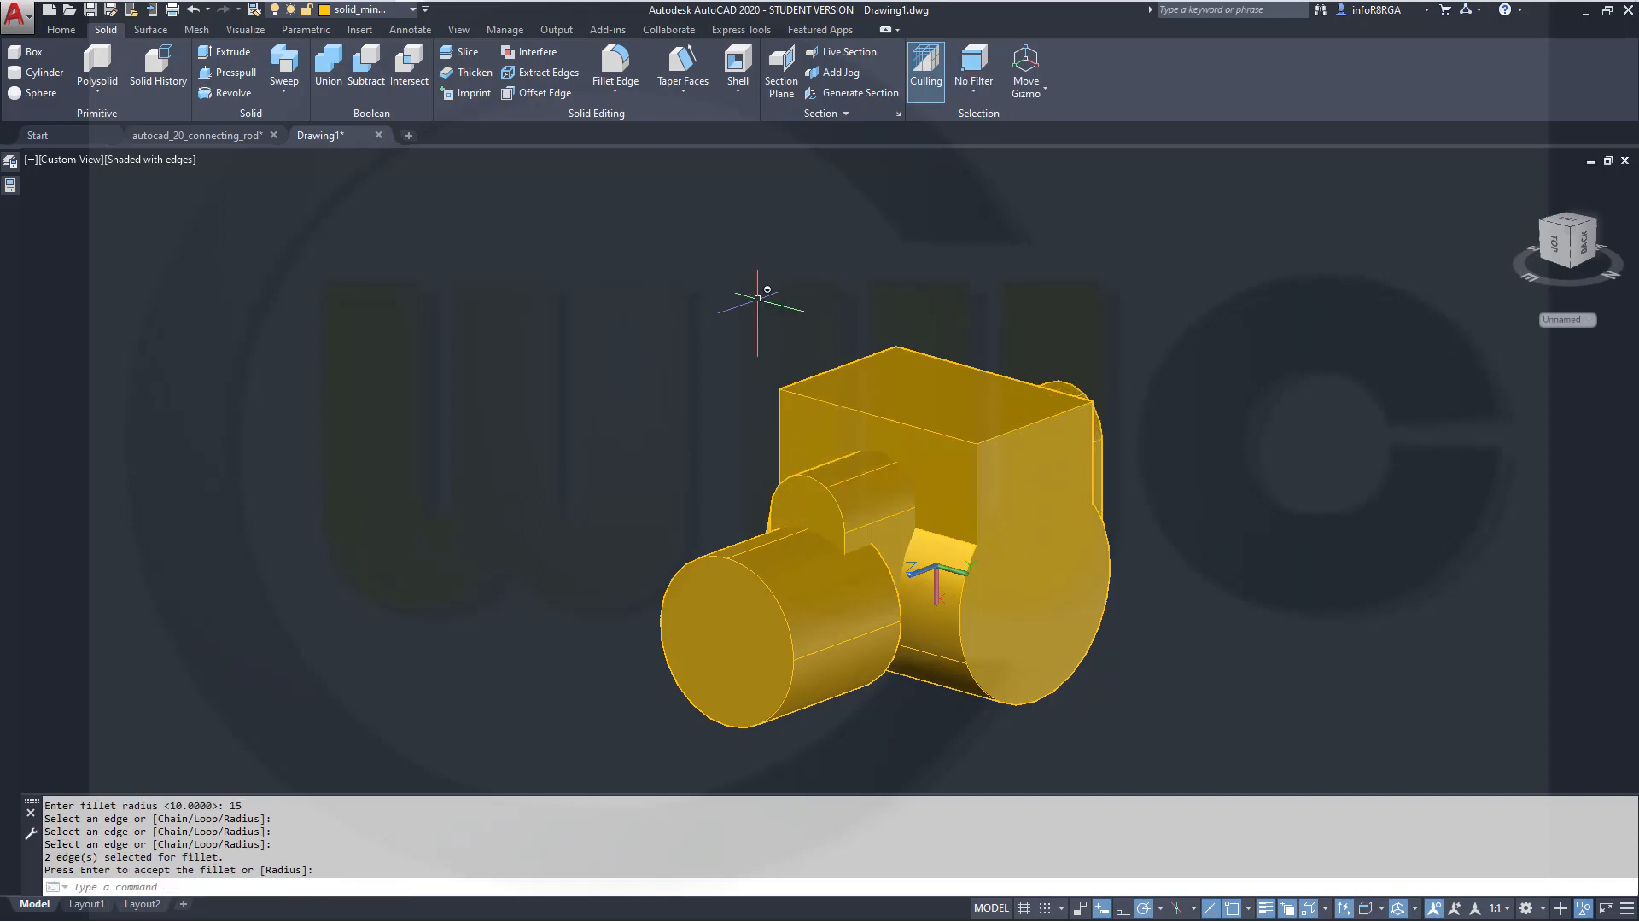
pyautogui.keyDown('shift'); pyautogui.moveTo(1408, 622); pyautogui.dragTo(1122, 578, button='middle'); pyautogui.keyUp('shift')
pyautogui.press('Return')
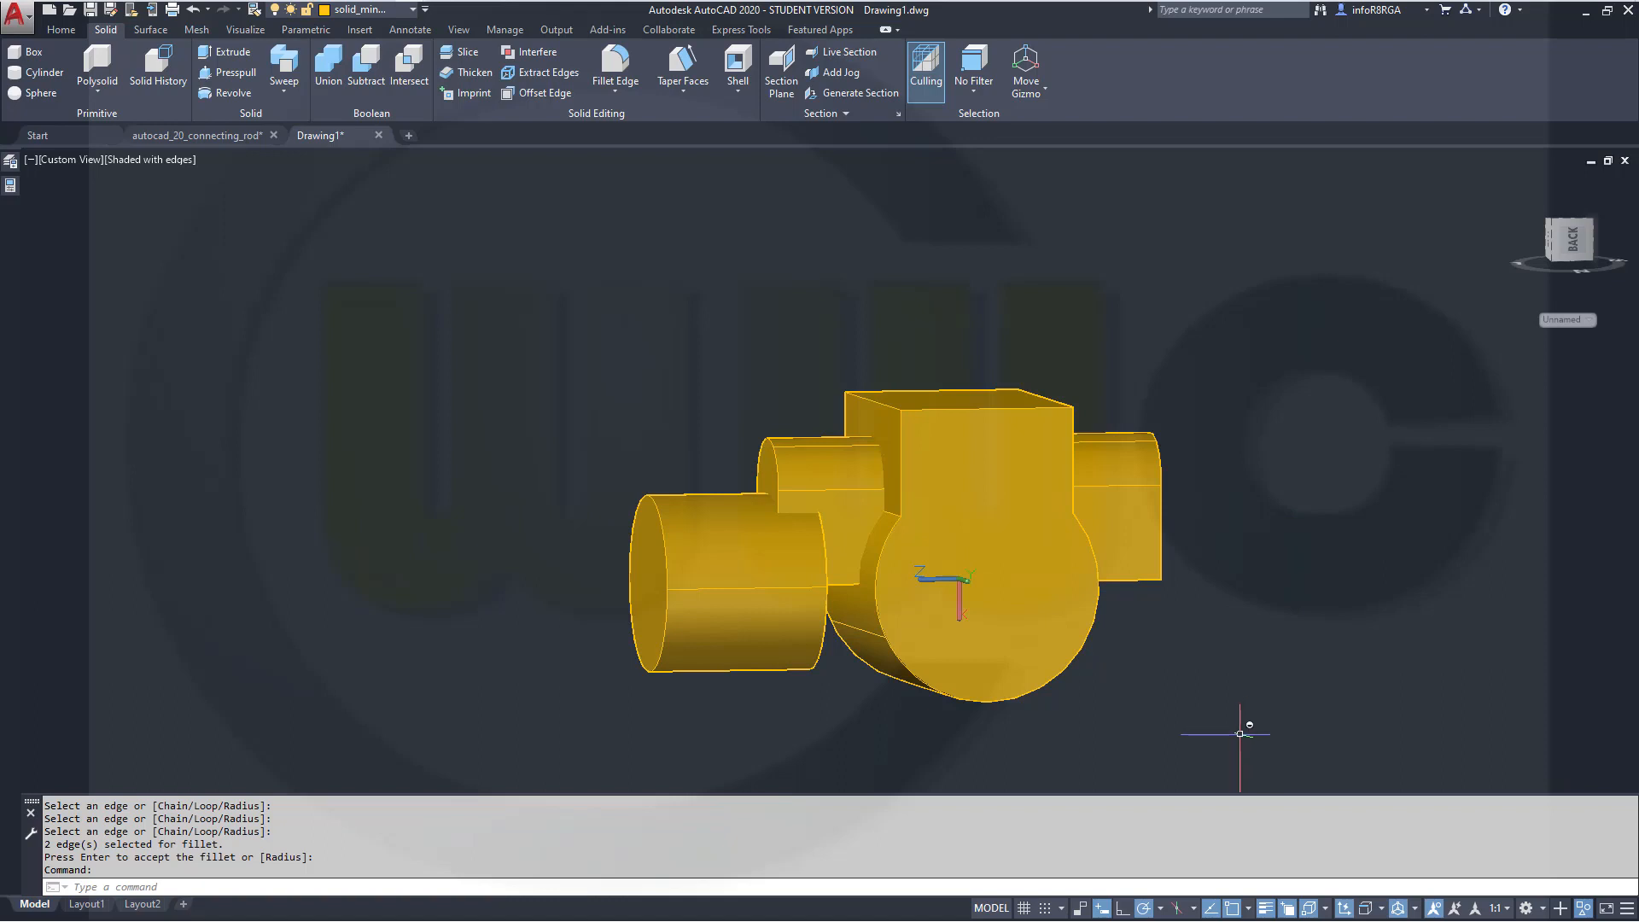
# Hide all objects except the large cylinder on the left
pyautogui.keyDown('shift'); pyautogui.moveTo(892, 707); pyautogui.dragTo(828, 722, button='middle'); pyautogui.keyUp('shift')
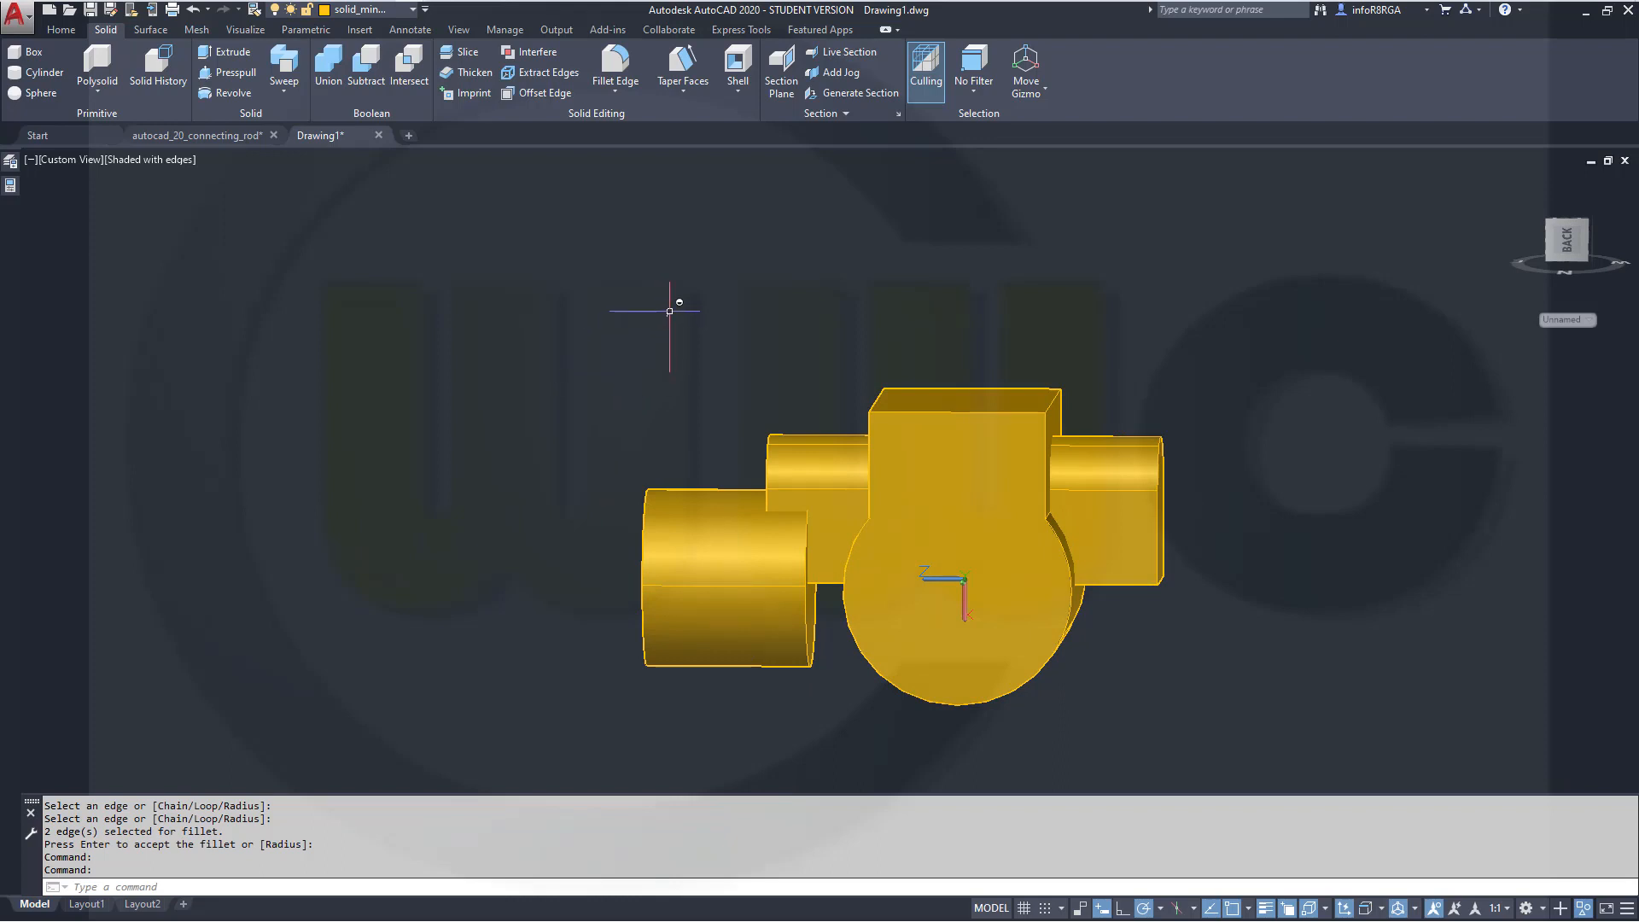
pyautogui.keyDown('shift'); pyautogui.moveTo(742, 345); pyautogui.dragTo(769, 353, button='middle'); pyautogui.keyUp('shift')
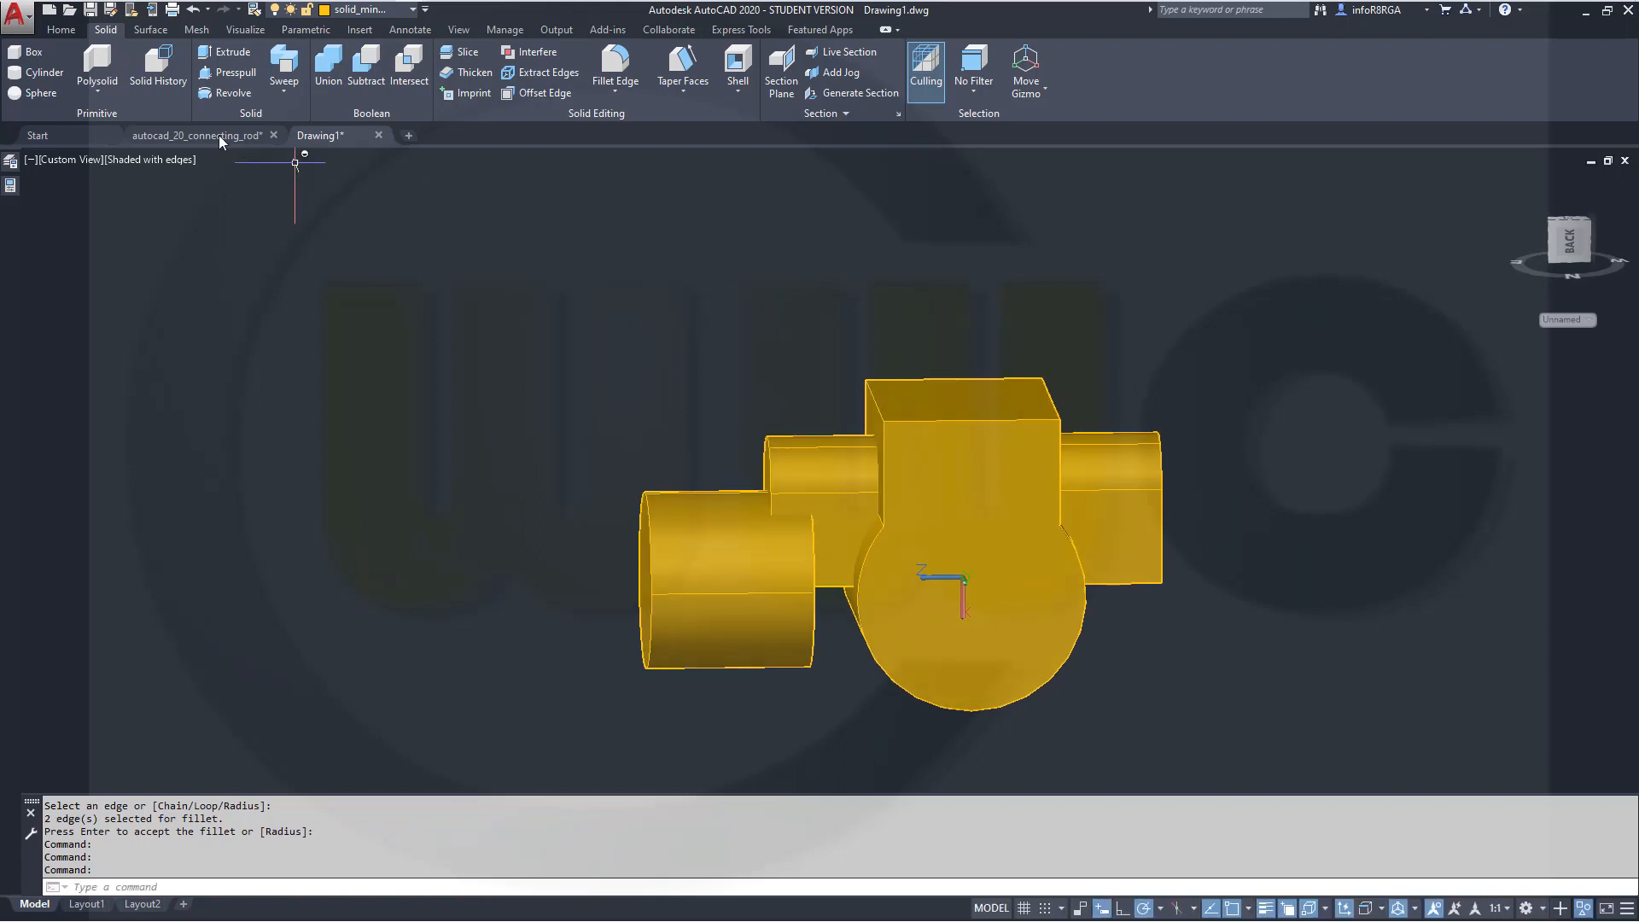
pyautogui.click(55, 32)
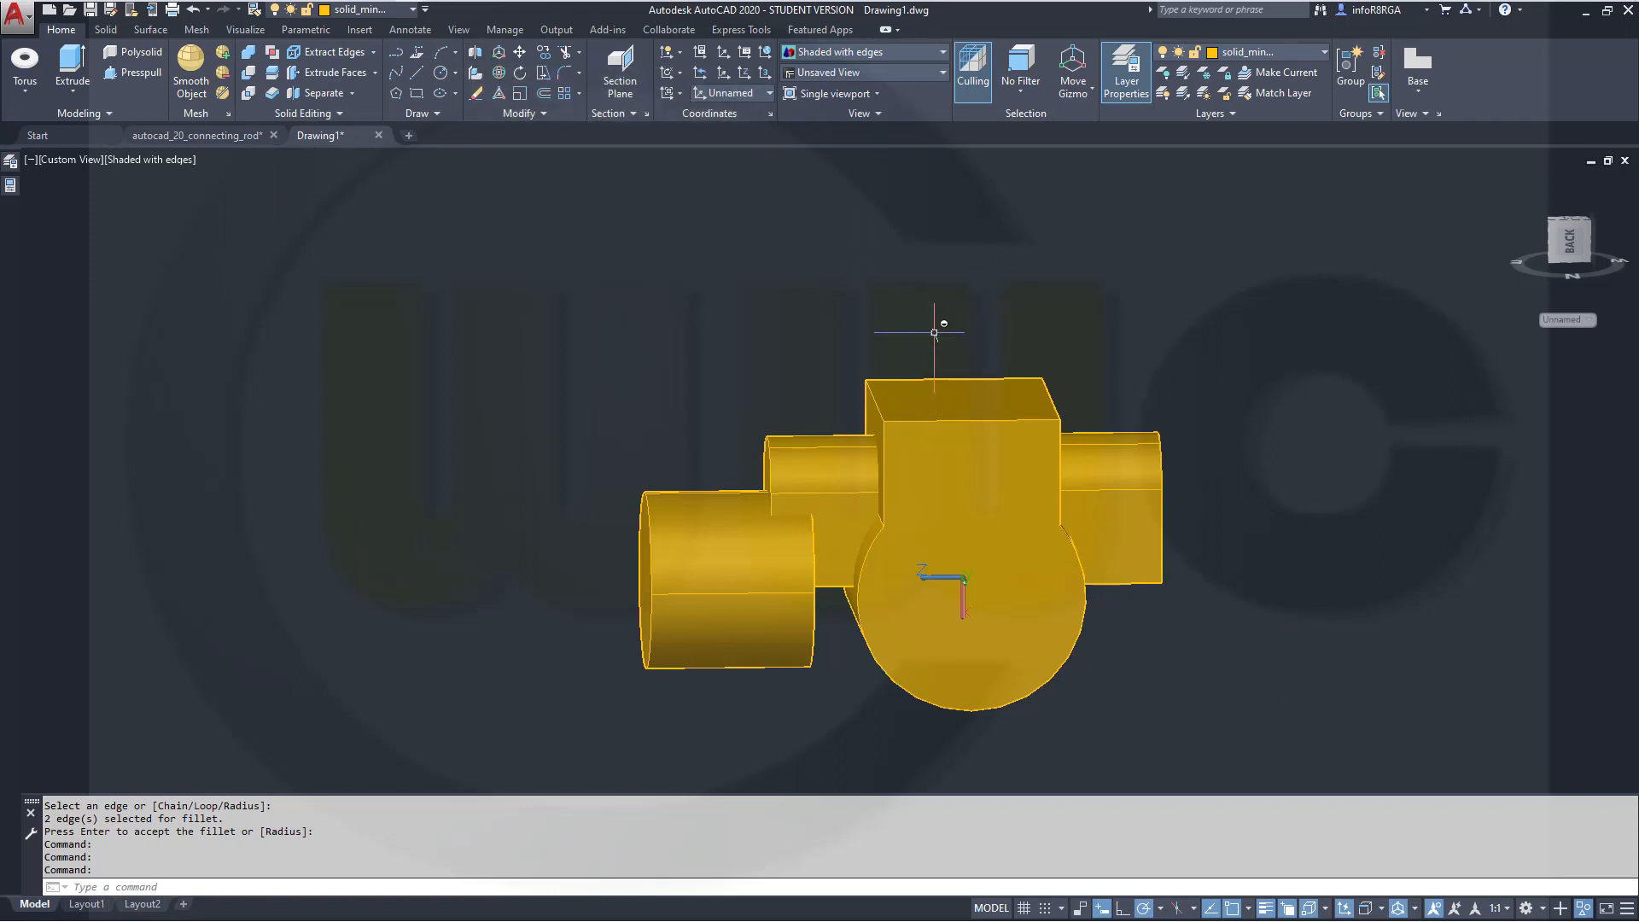
pyautogui.click(1585, 910)
pyautogui.click(1552, 882)
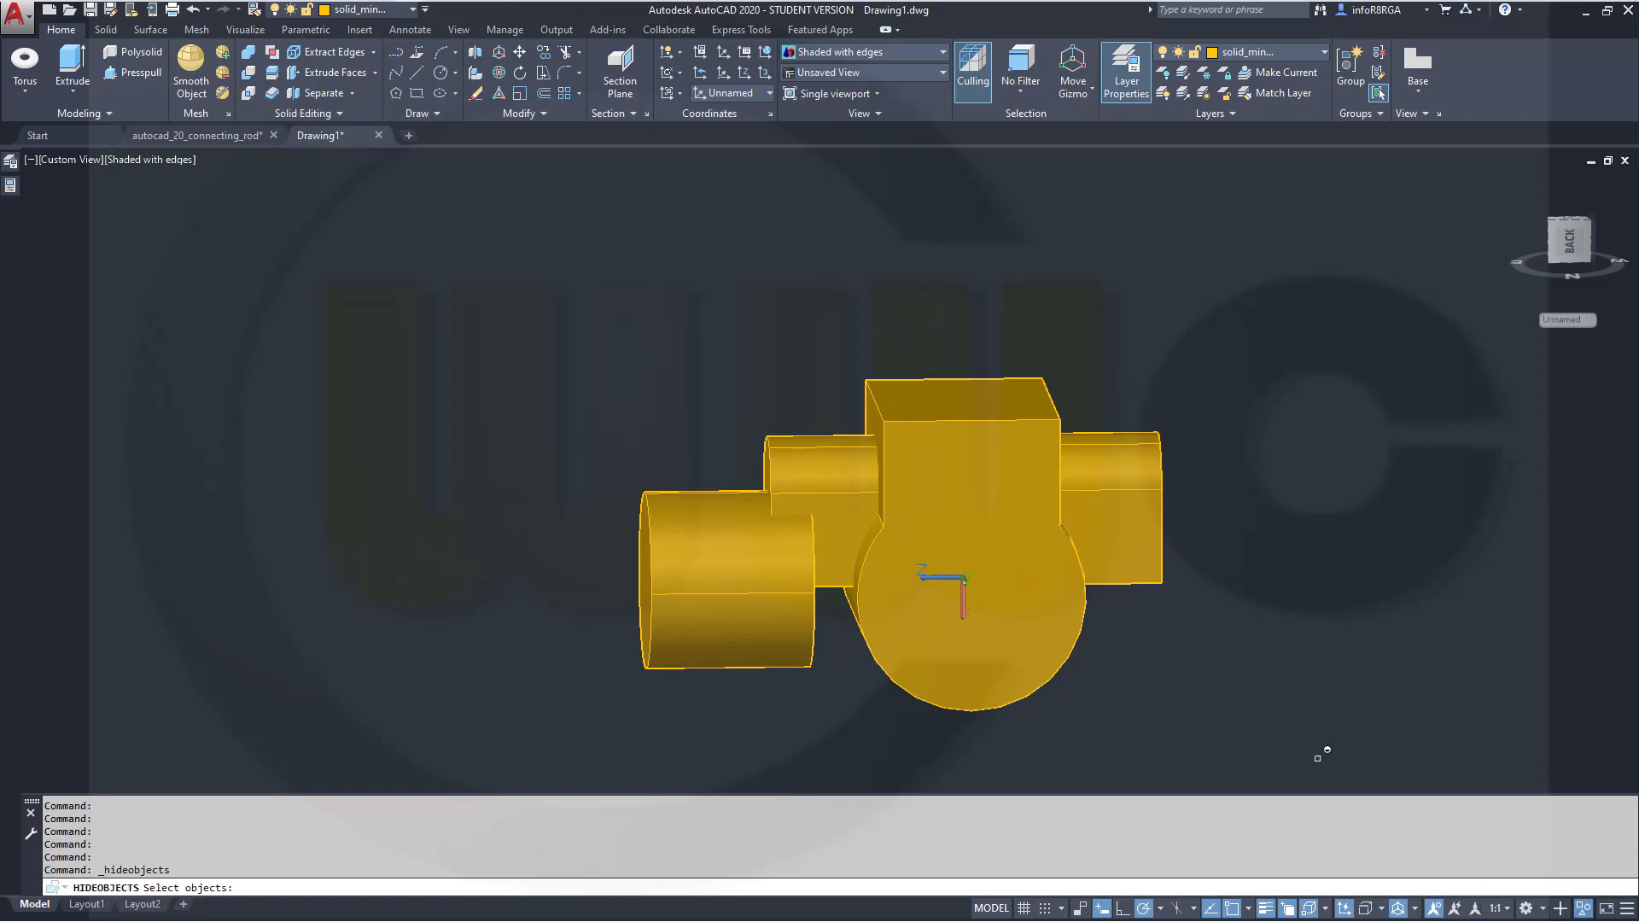
pyautogui.click(1270, 744)
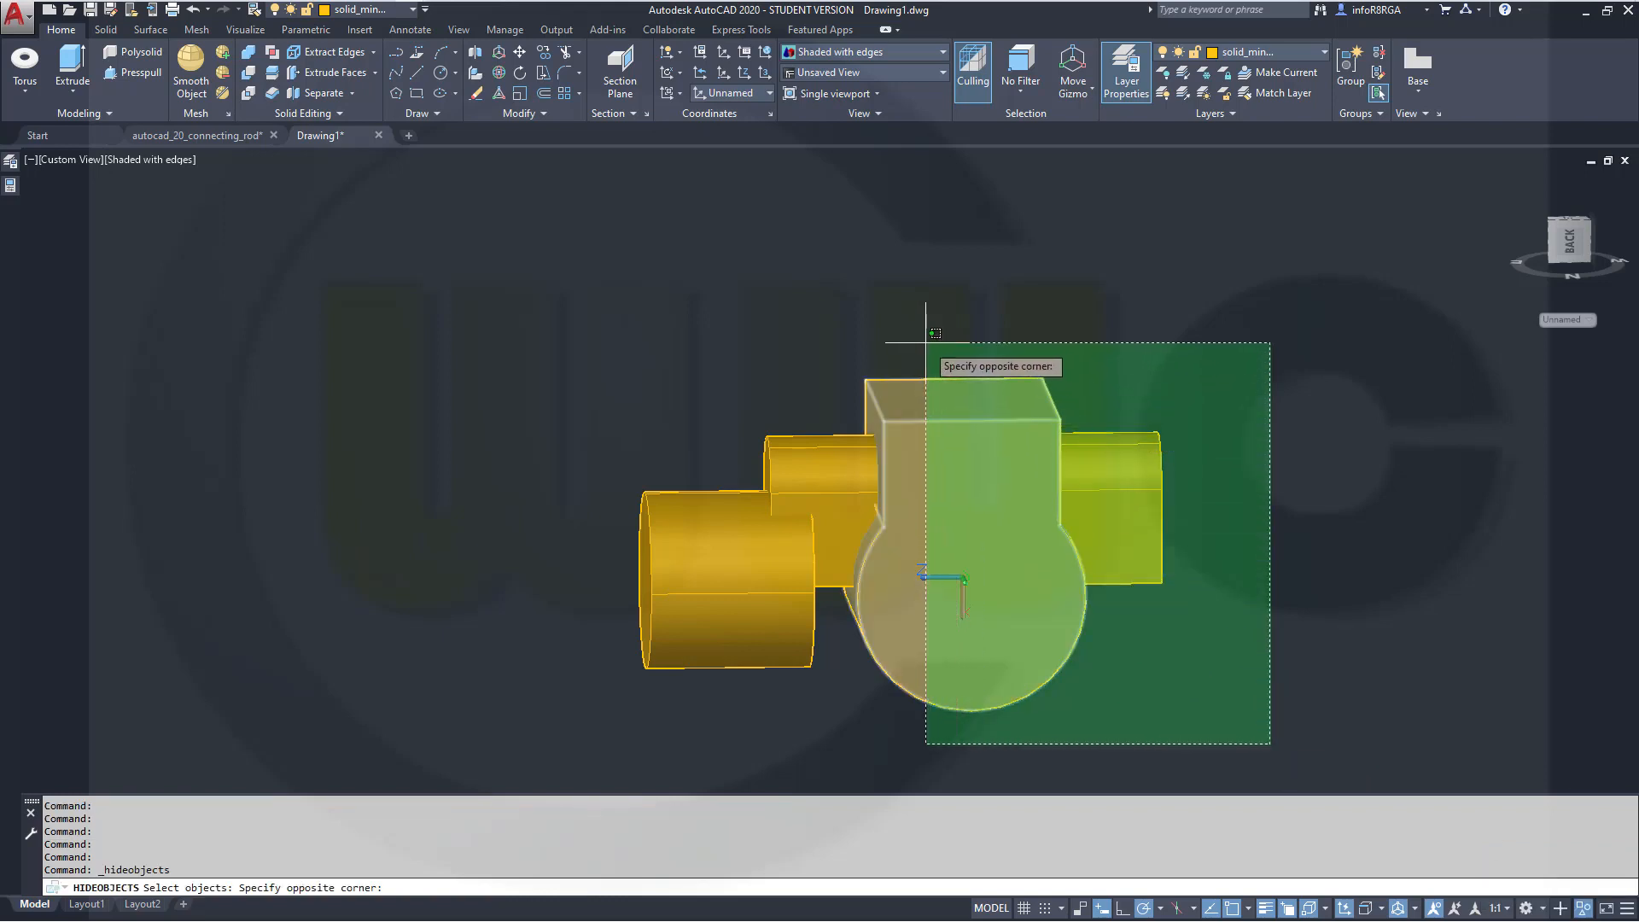
pyautogui.click(932, 348)
pyautogui.press('Return')
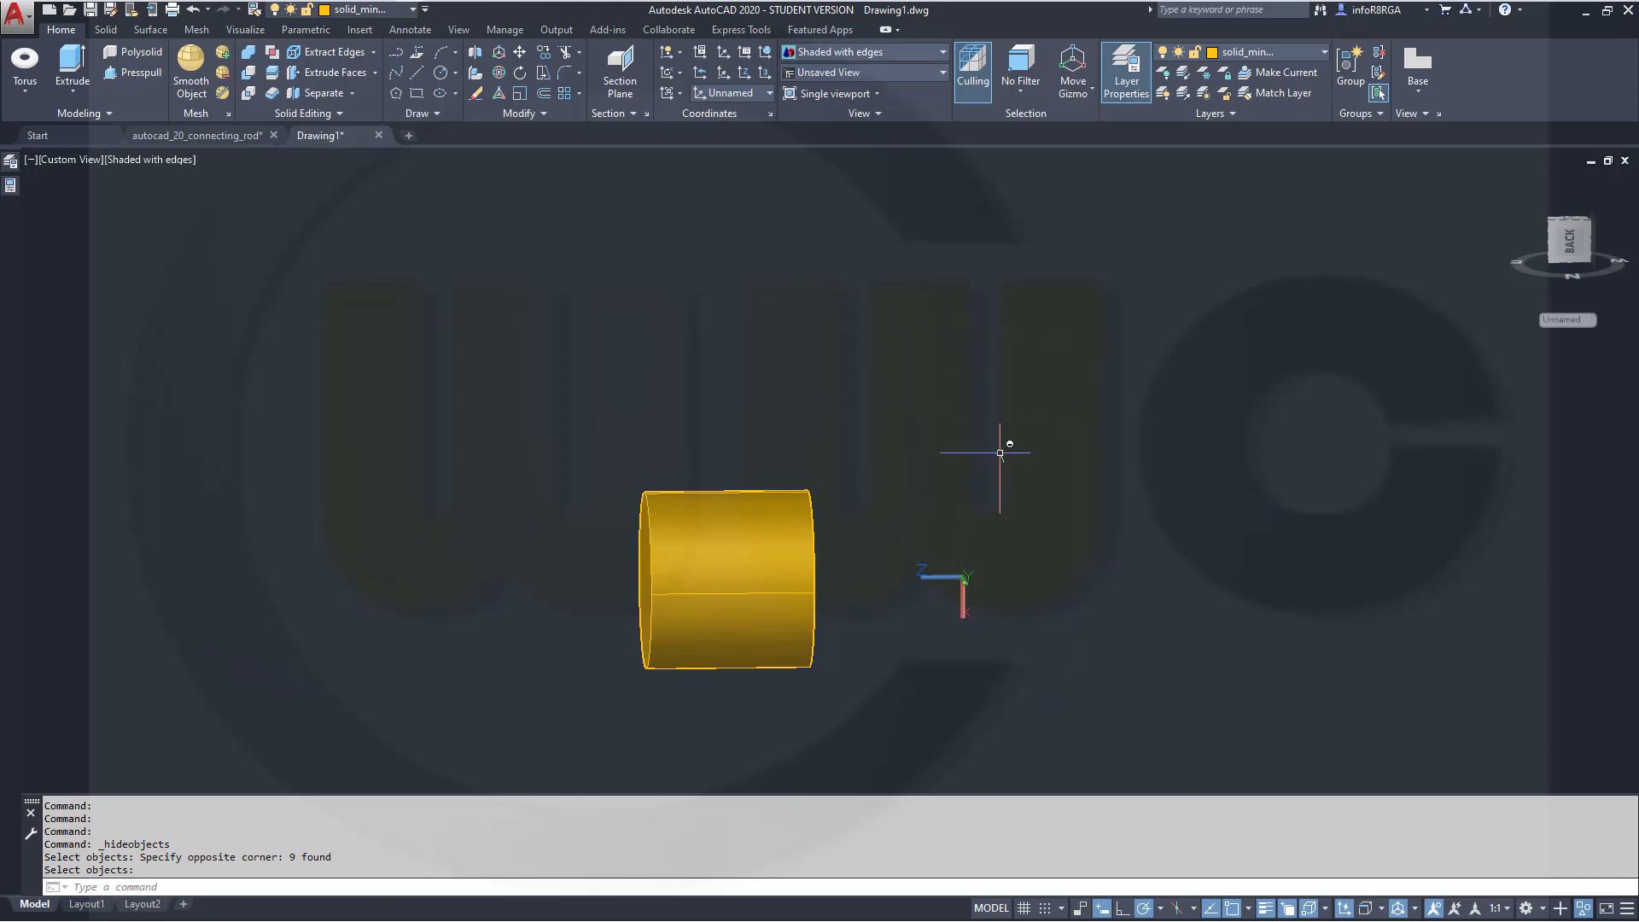
pyautogui.keyDown('shift'); pyautogui.moveTo(1038, 491); pyautogui.dragTo(1084, 535, button='middle'); pyautogui.keyUp('shift')
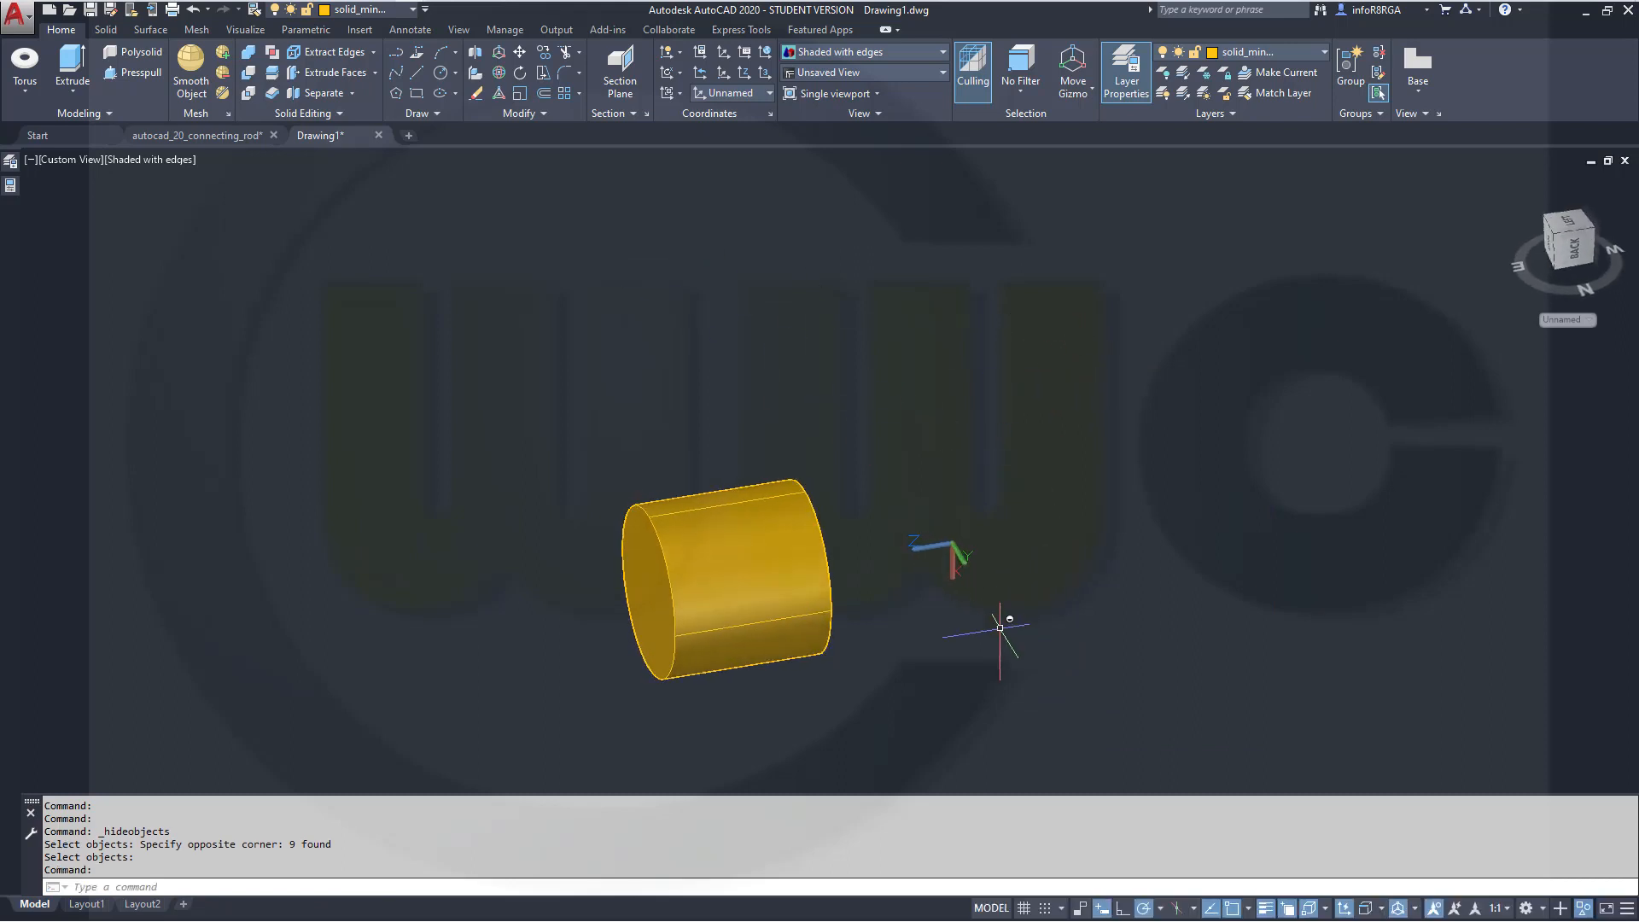
pyautogui.scroll(2, 996, 629)
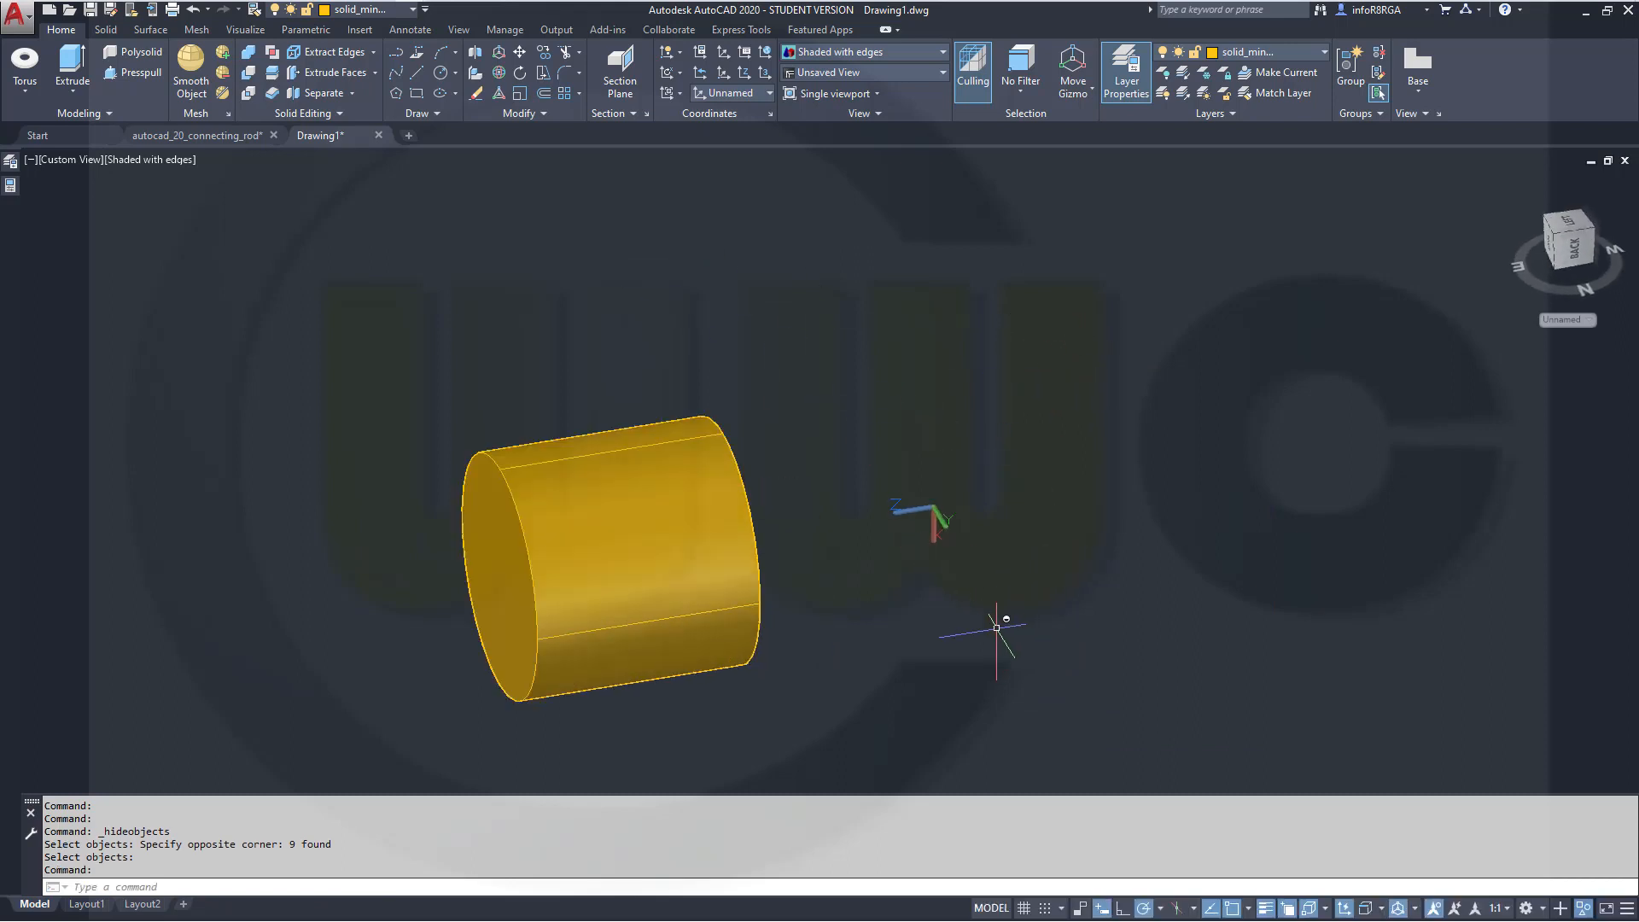
pyautogui.click(412, 10)
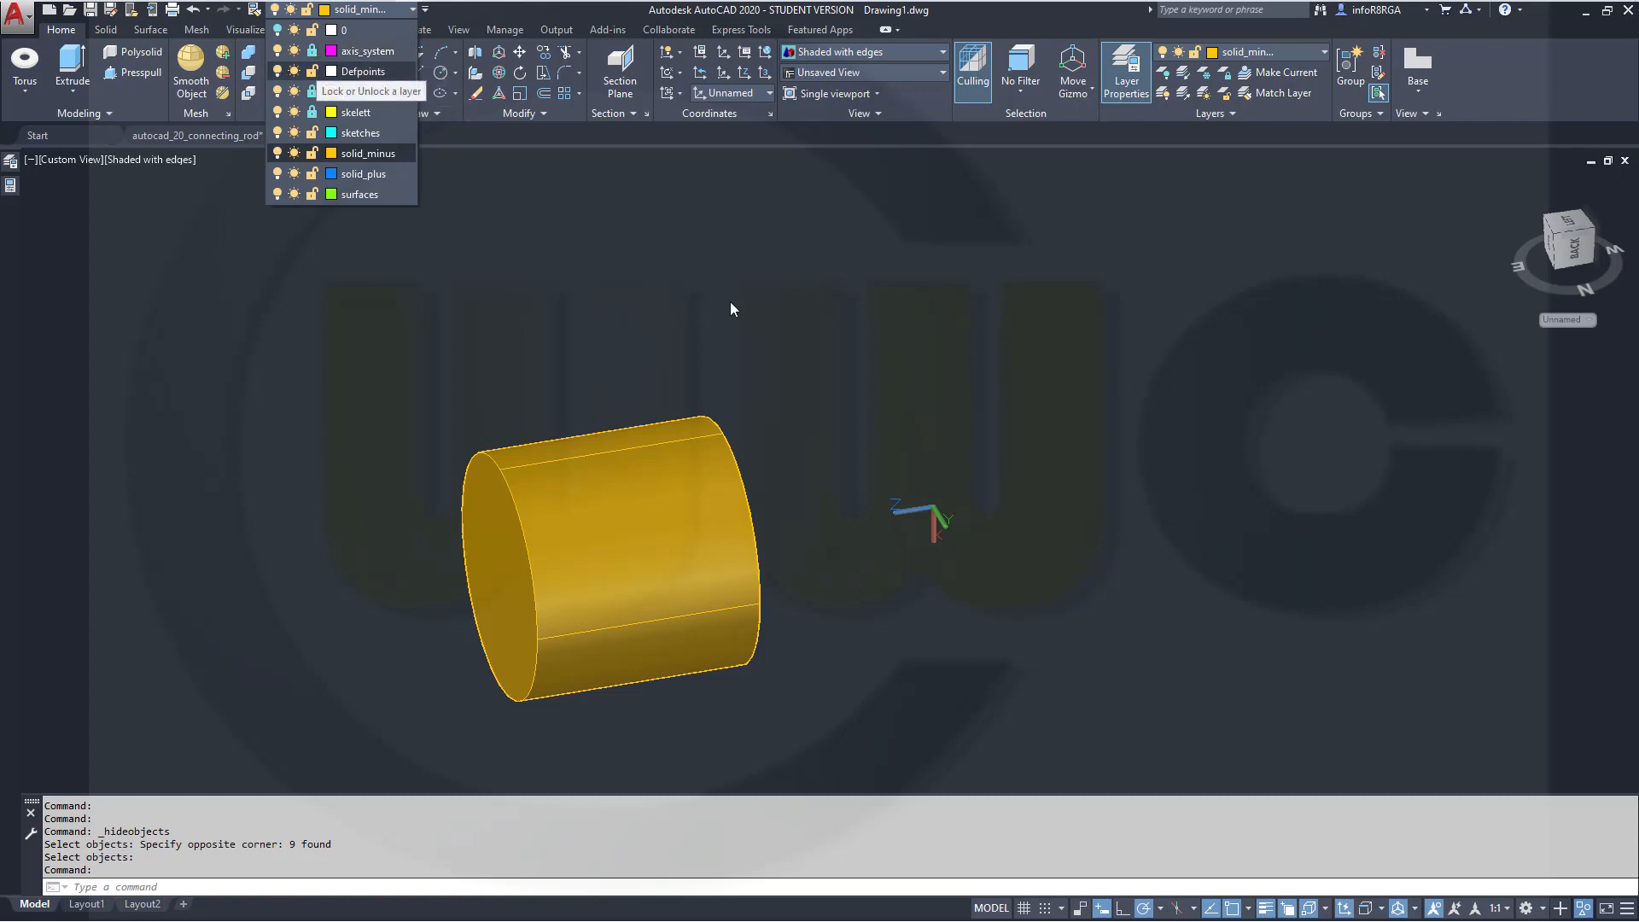
pyautogui.click(598, 282)
pyautogui.scroll(3, 651, 343)
pyautogui.scroll(-4, 680, 368)
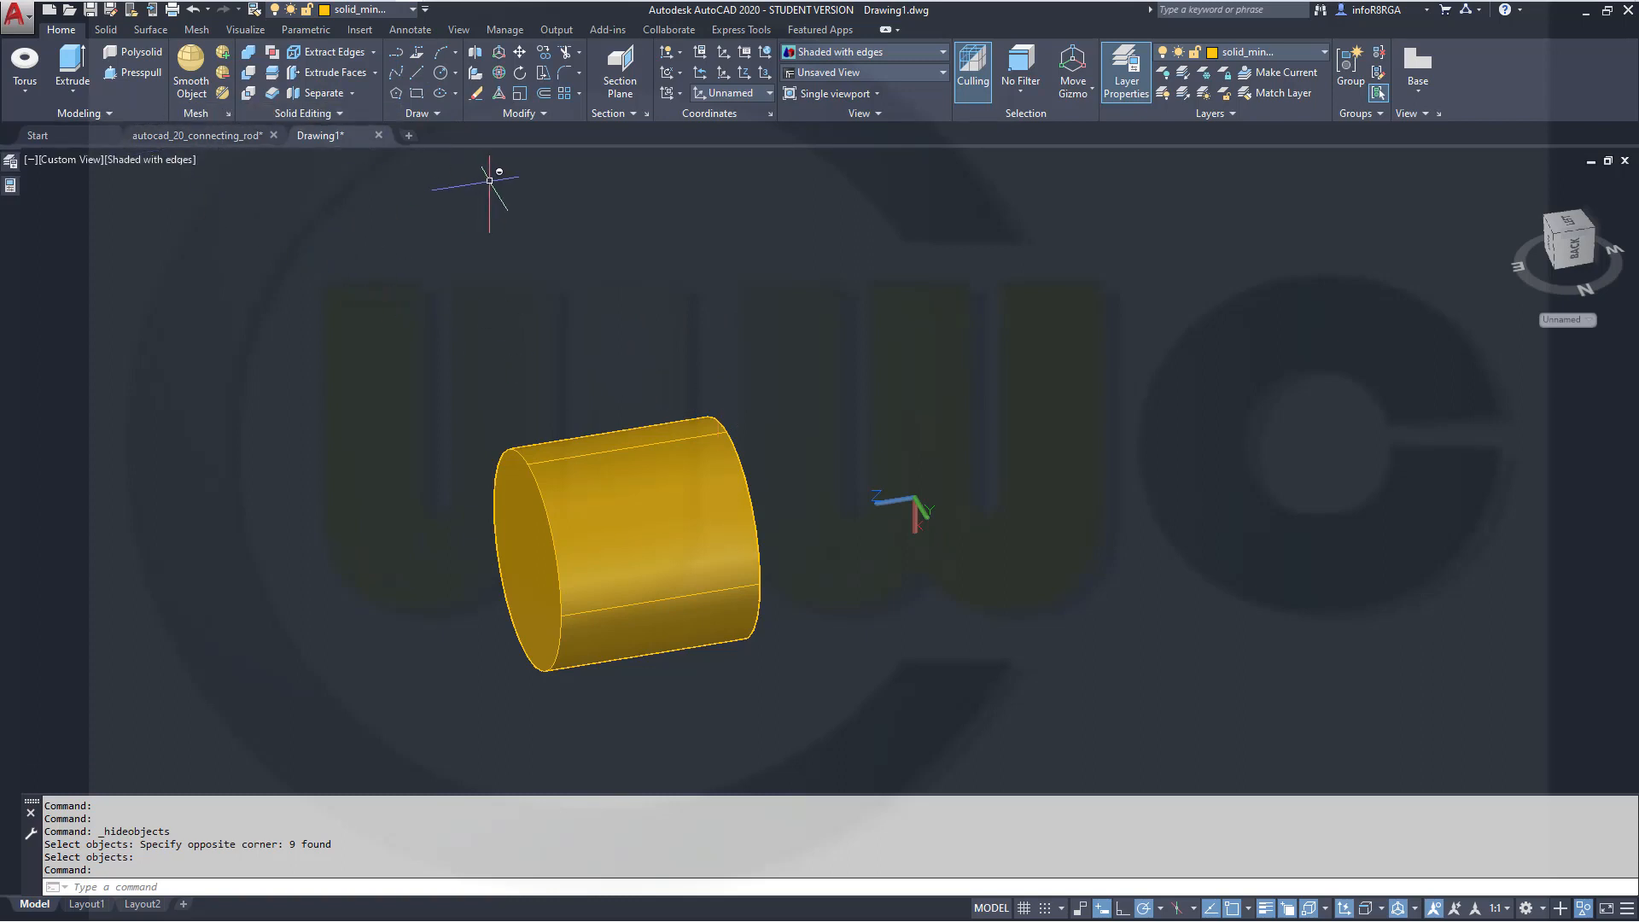
pyautogui.click(412, 12)
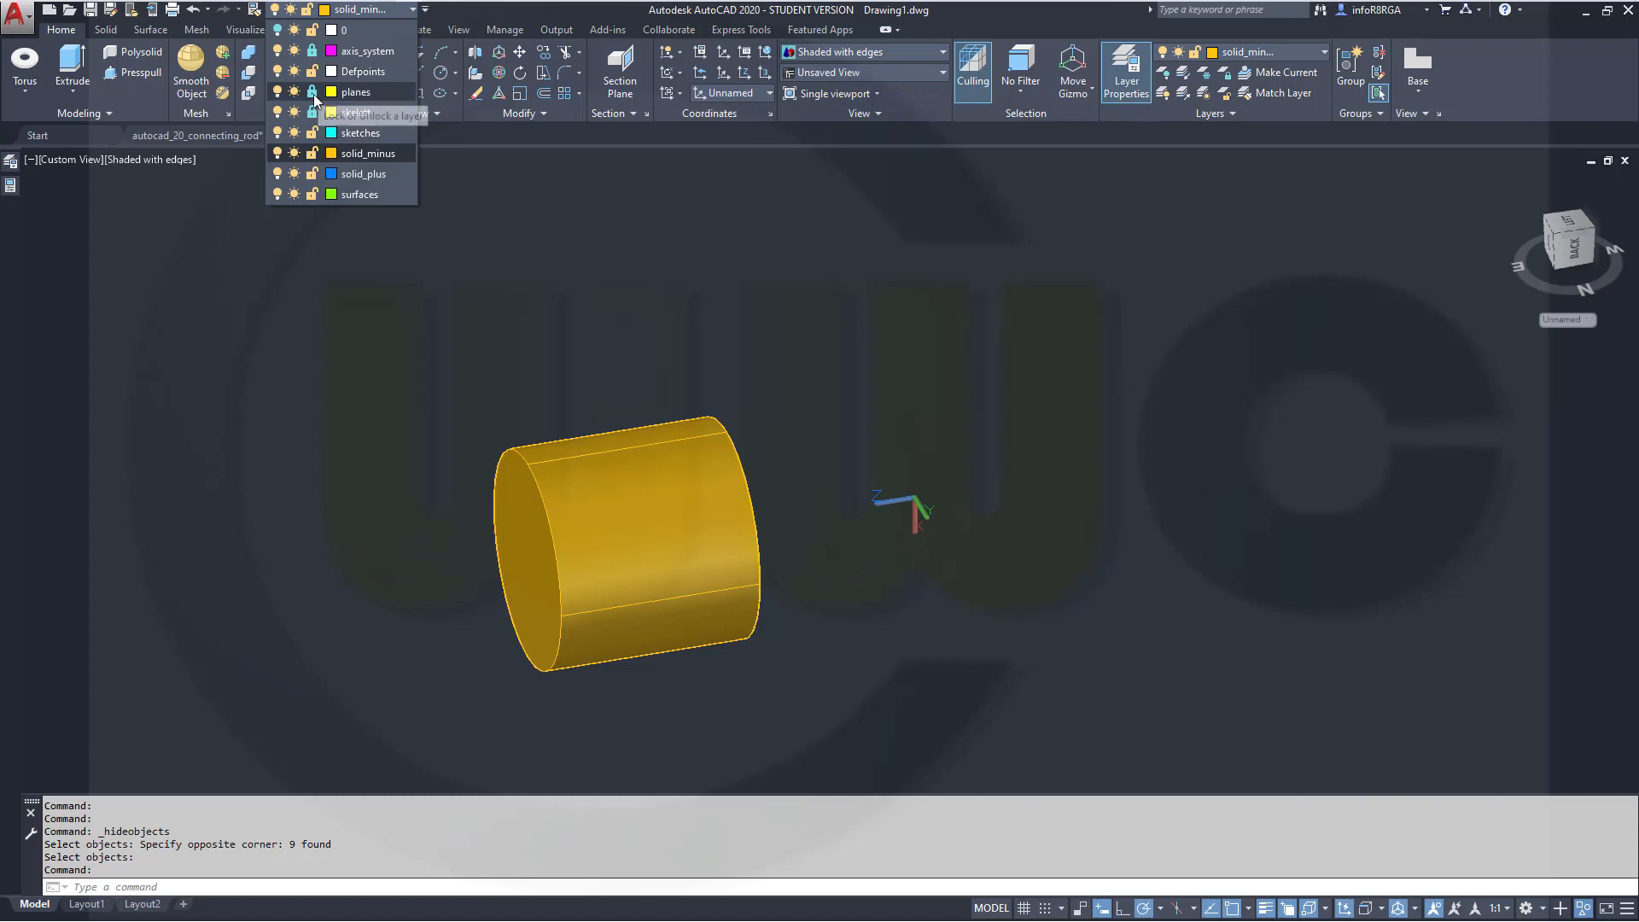
pyautogui.click(367, 153)
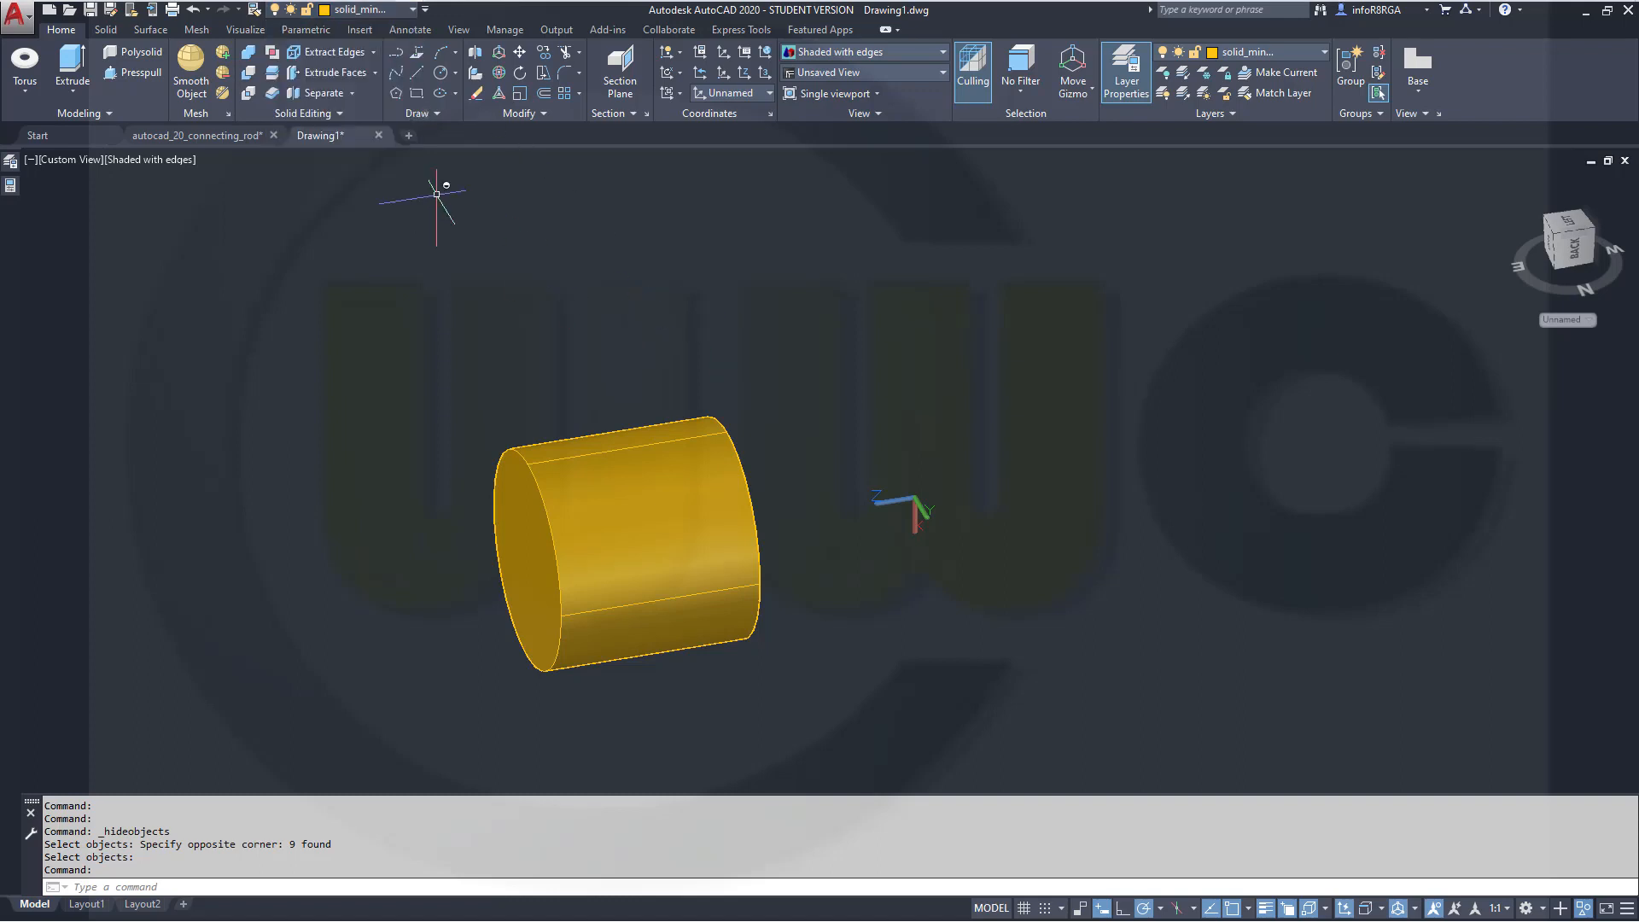
pyautogui.click(476, 56)
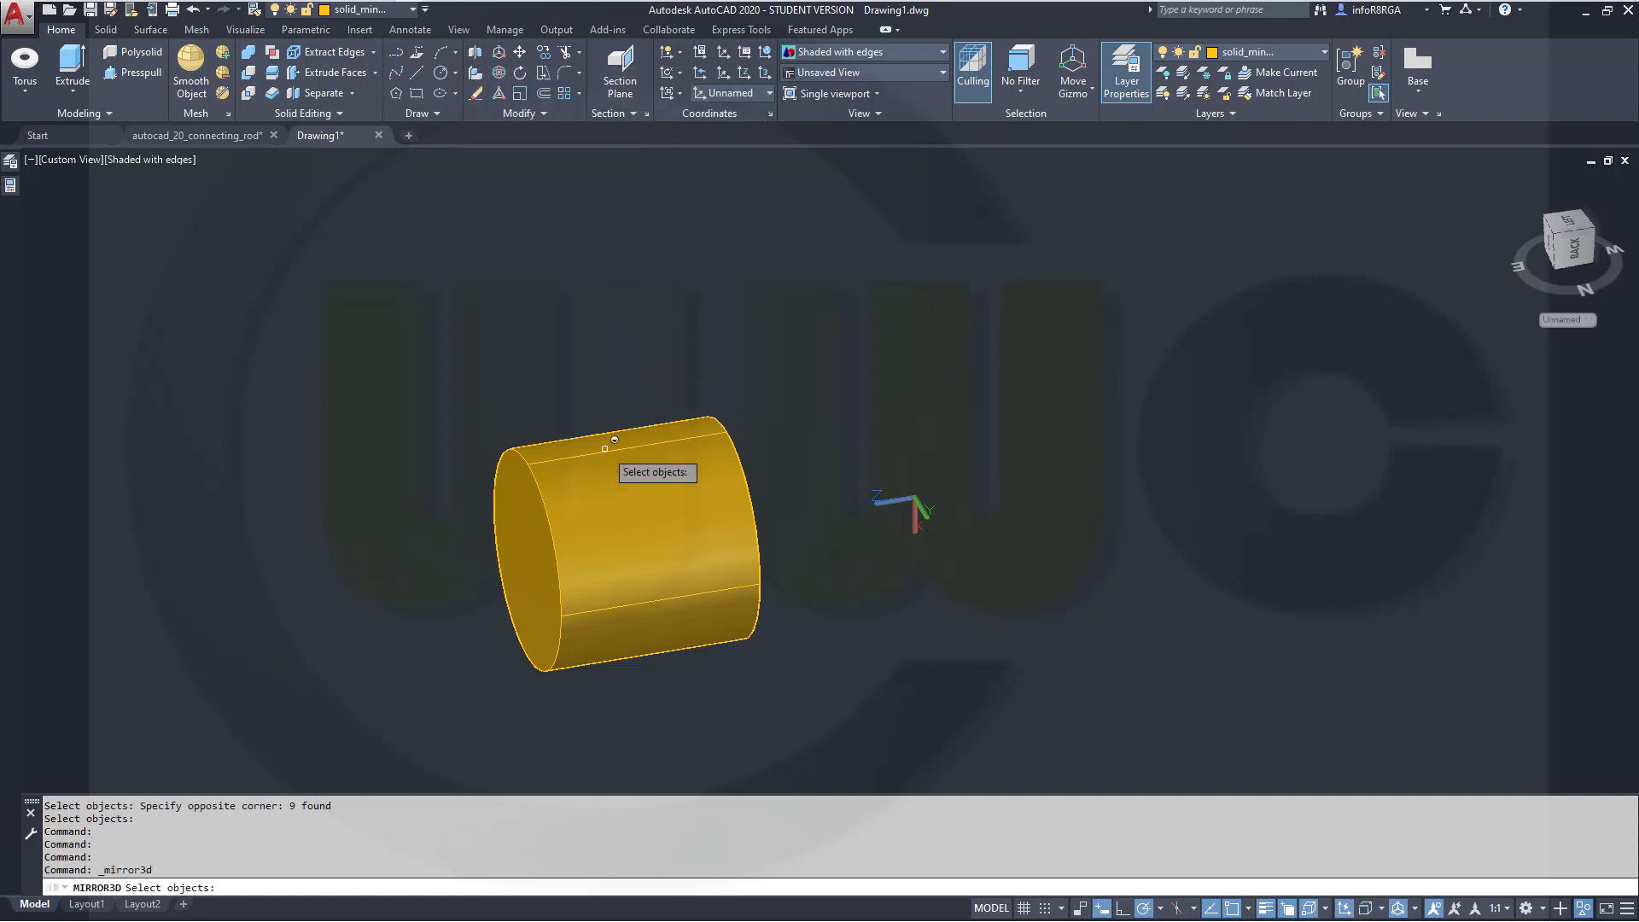
pyautogui.click(607, 445)
pyautogui.press('Return')
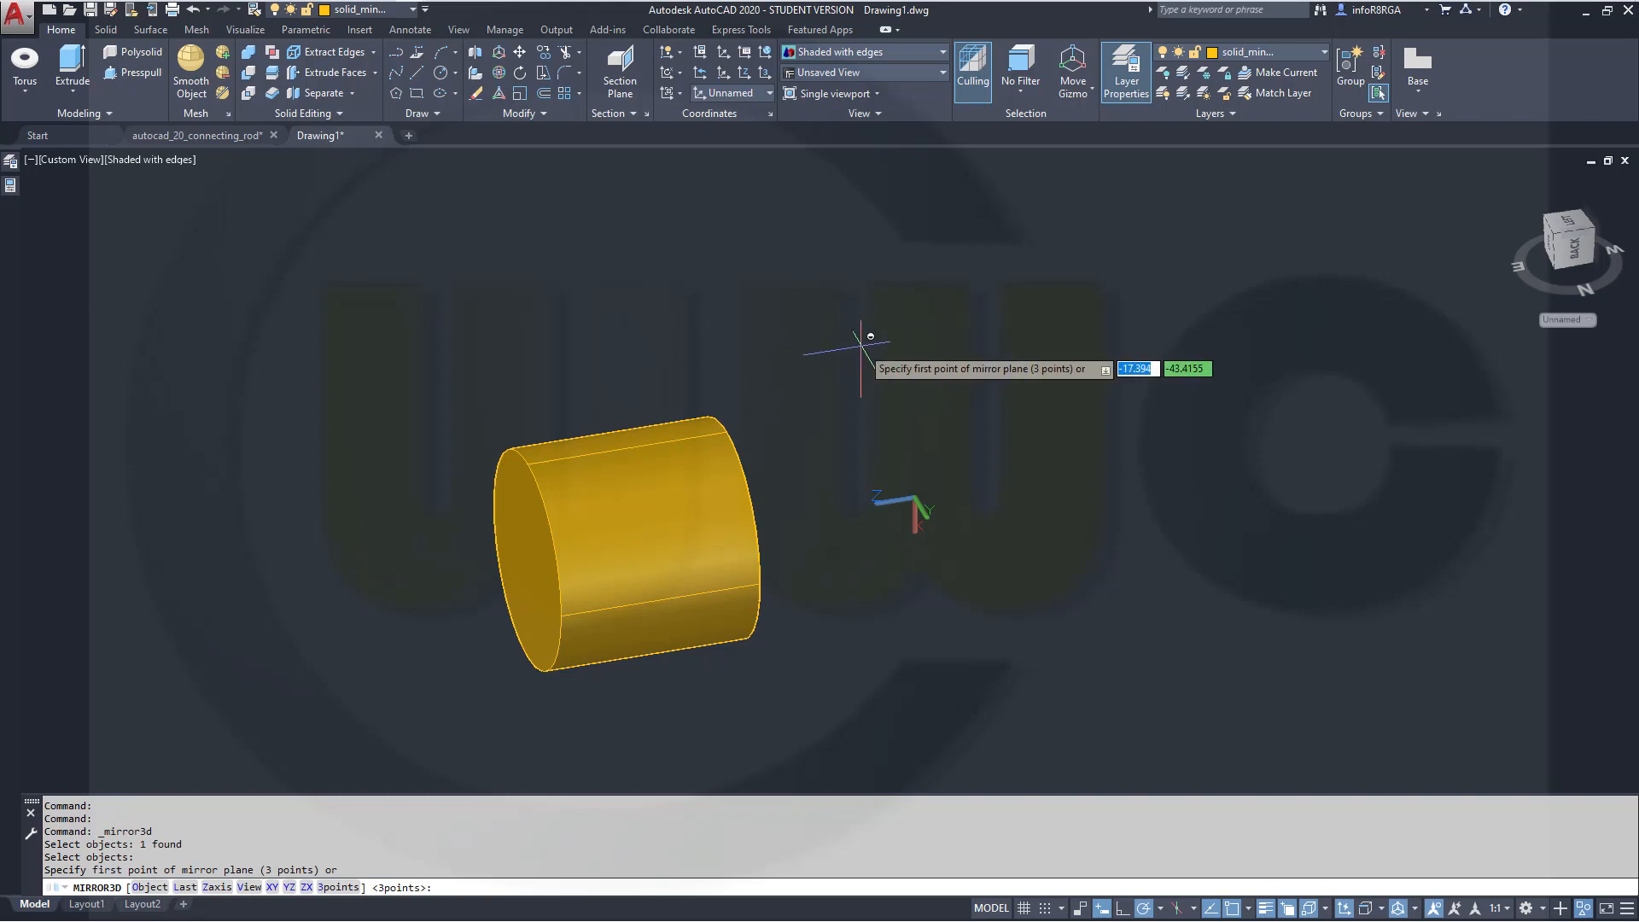
pyautogui.write('0')
pyautogui.press('Tab')
pyautogui.write('0')
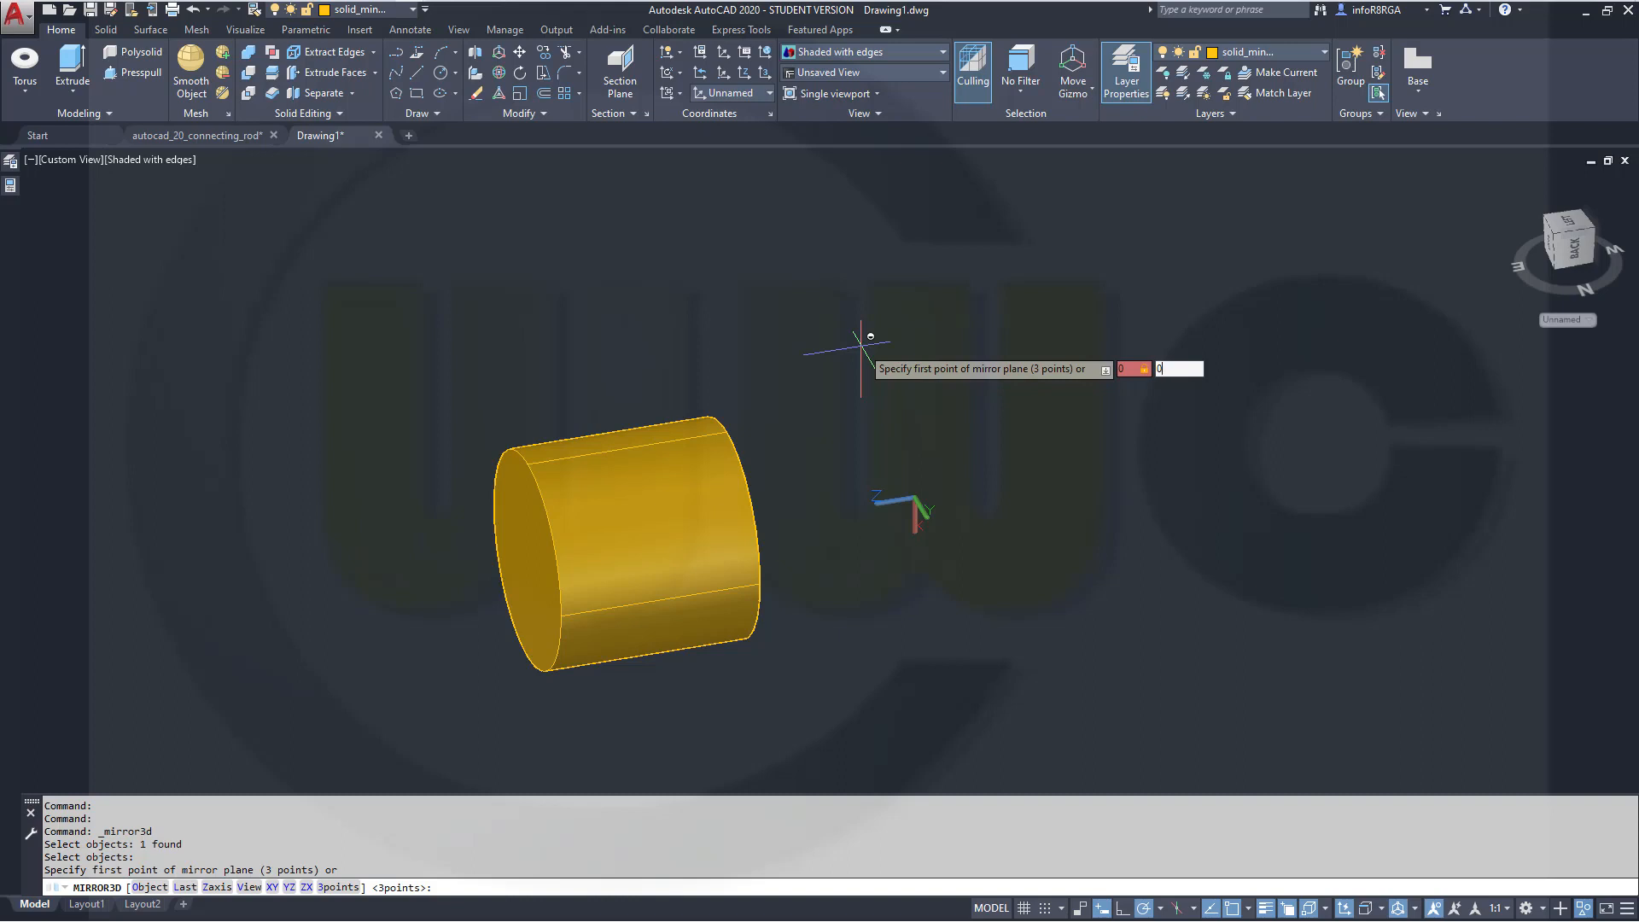
pyautogui.press('Return')
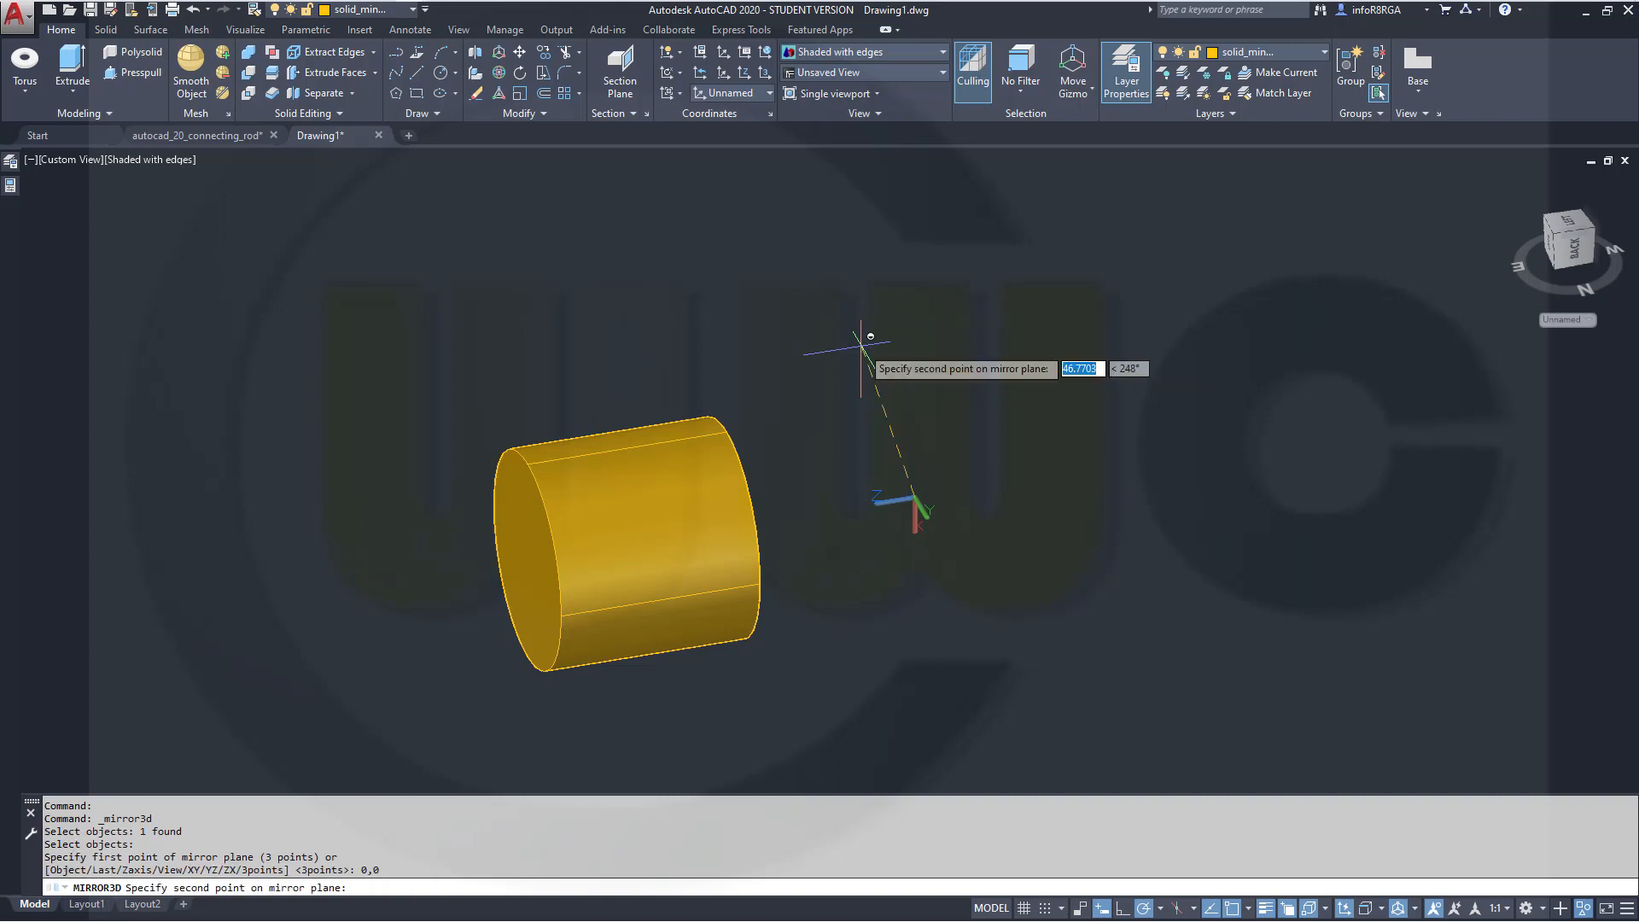
pyautogui.write('10')
pyautogui.press('Tab')
pyautogui.write('0')
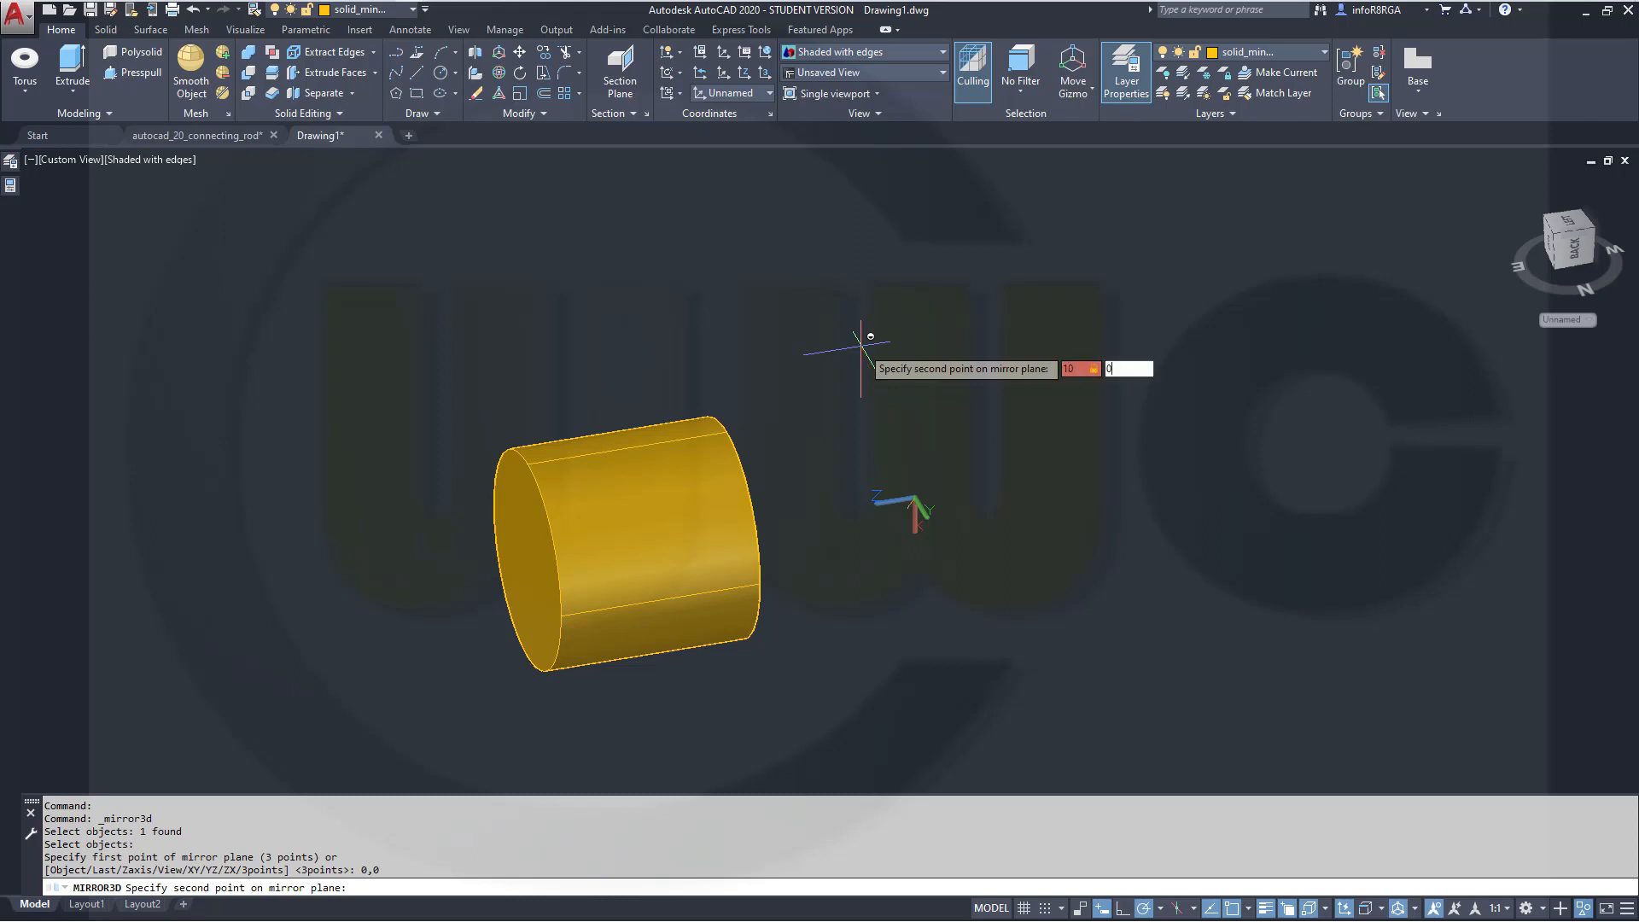
pyautogui.press('Return')
pyautogui.write('0')
pyautogui.press('Tab')
pyautogui.write('10')
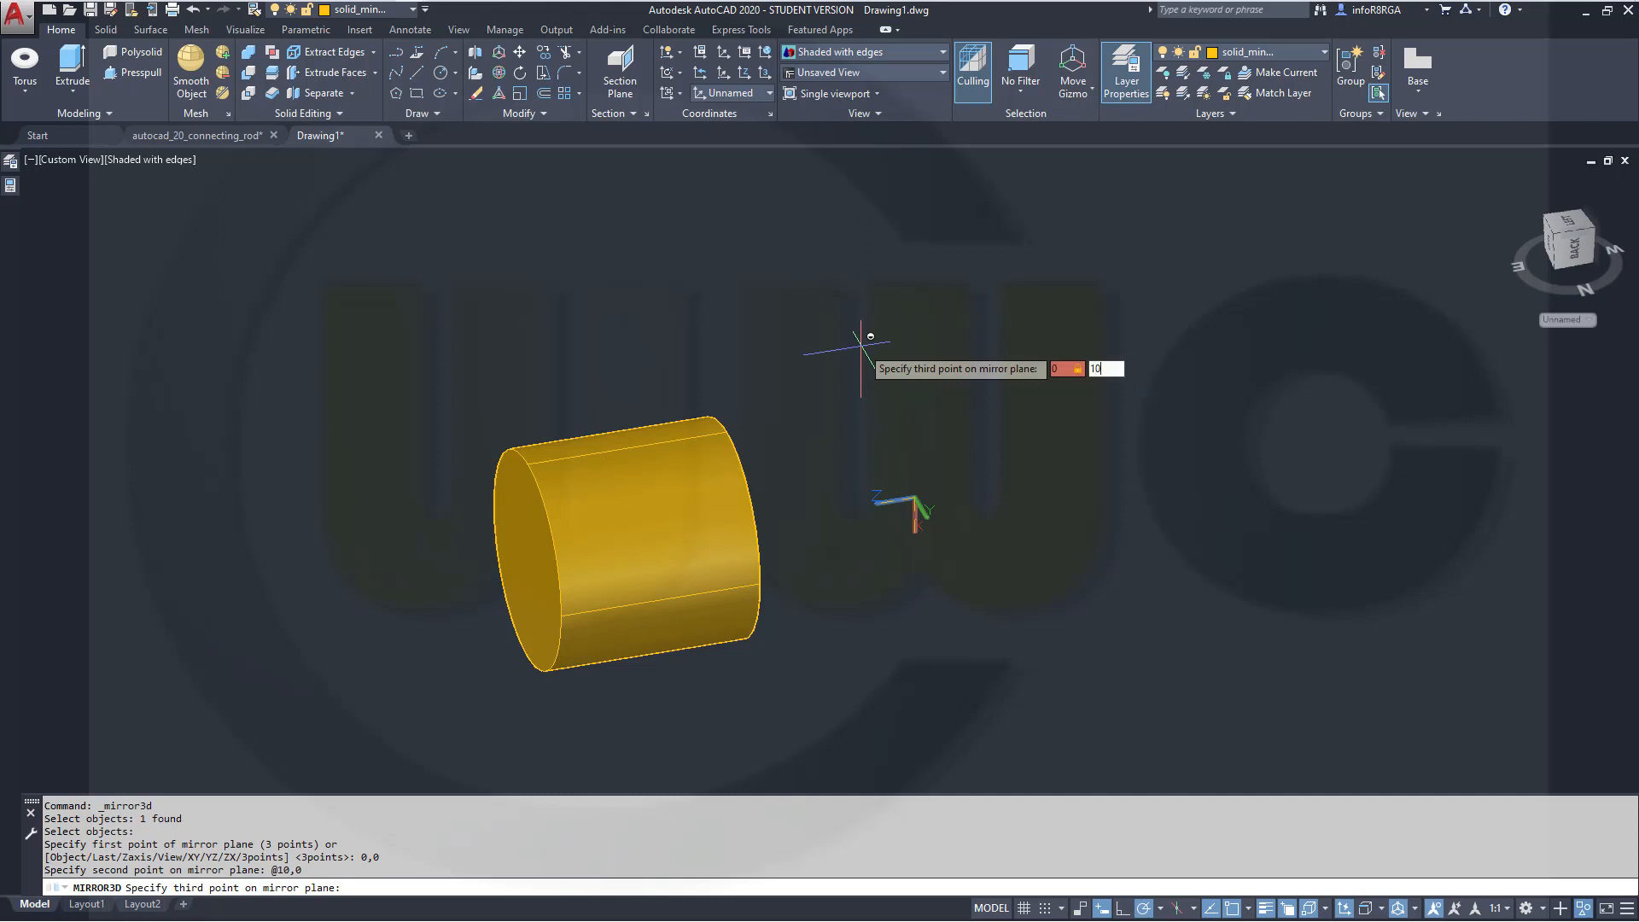
pyautogui.press('Return')
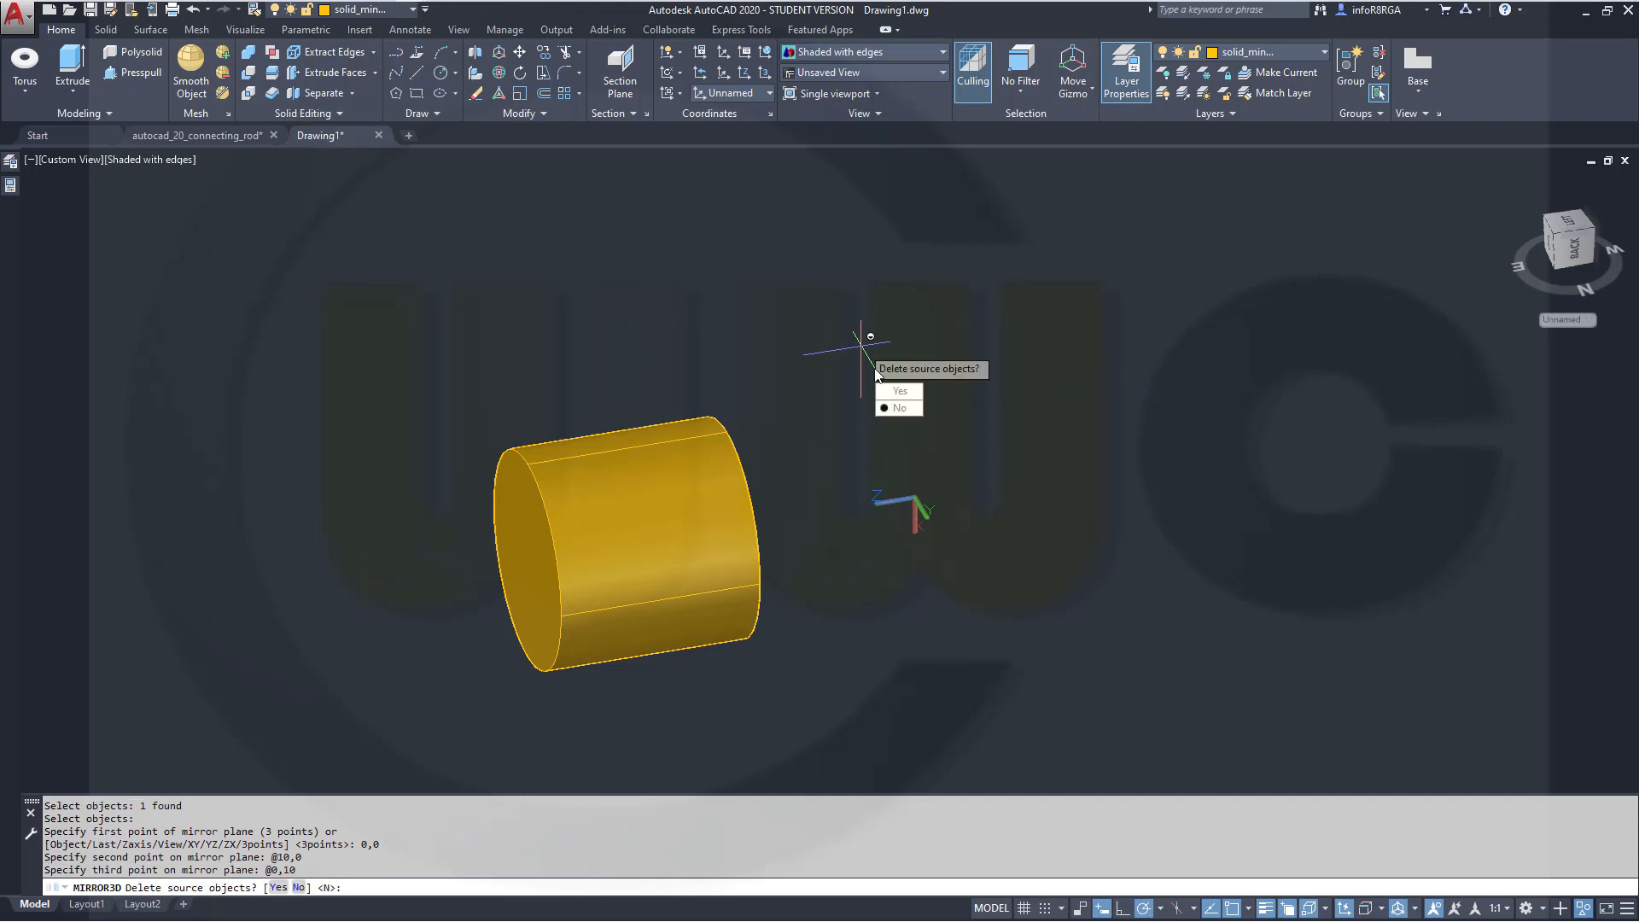
pyautogui.click(899, 407)
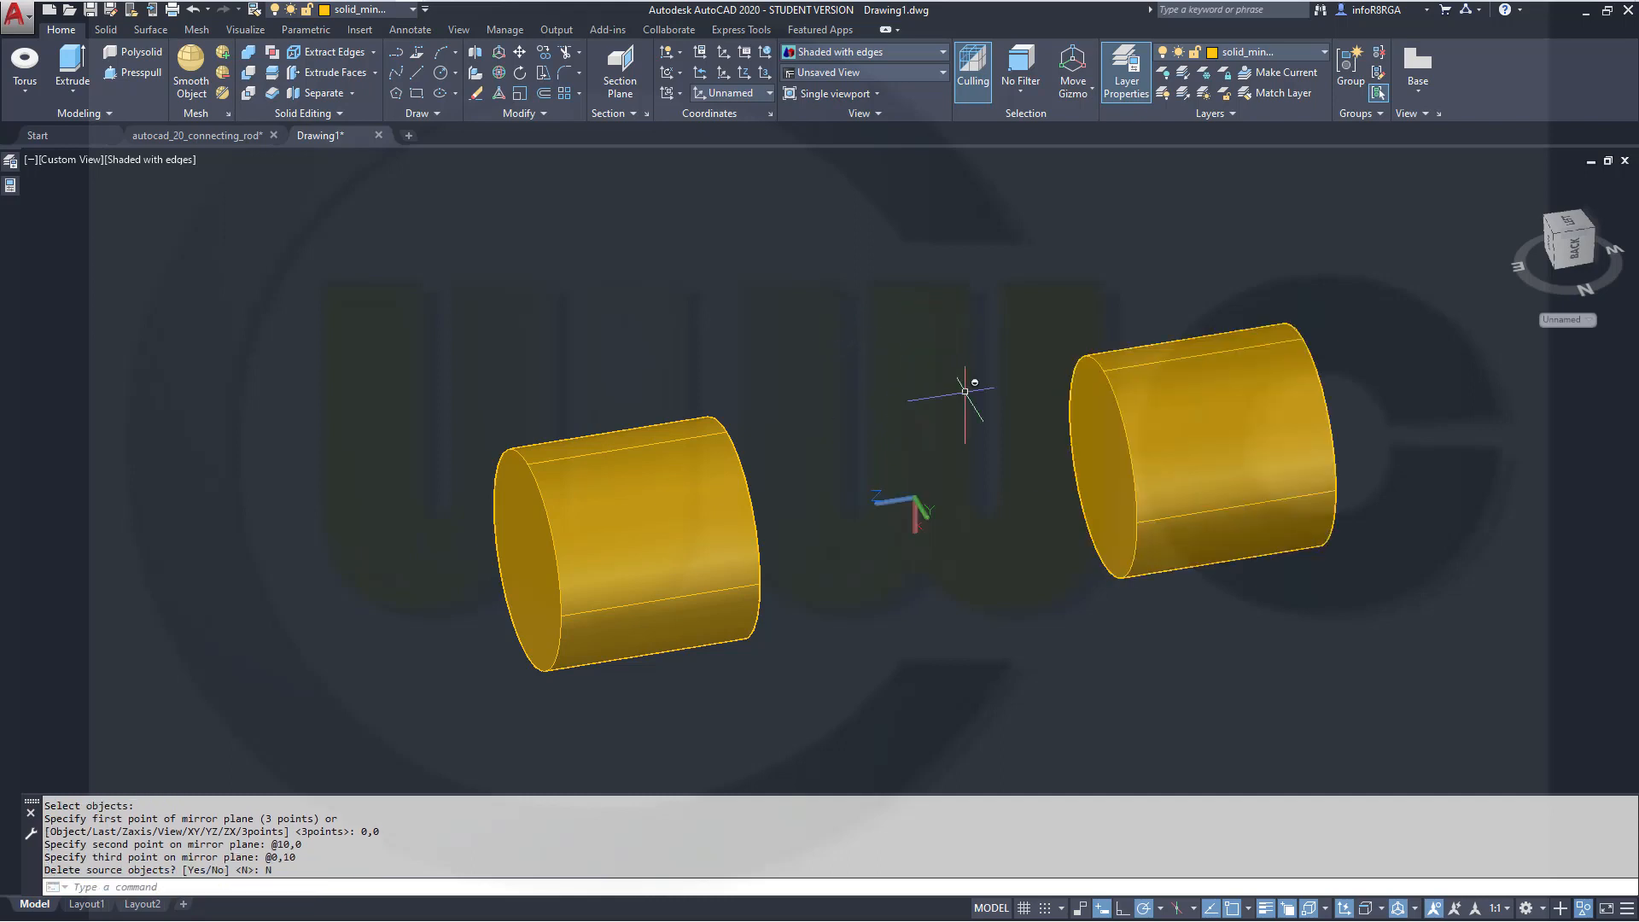
# End object isolation so all hidden objects are shown again
pyautogui.click(1587, 910)
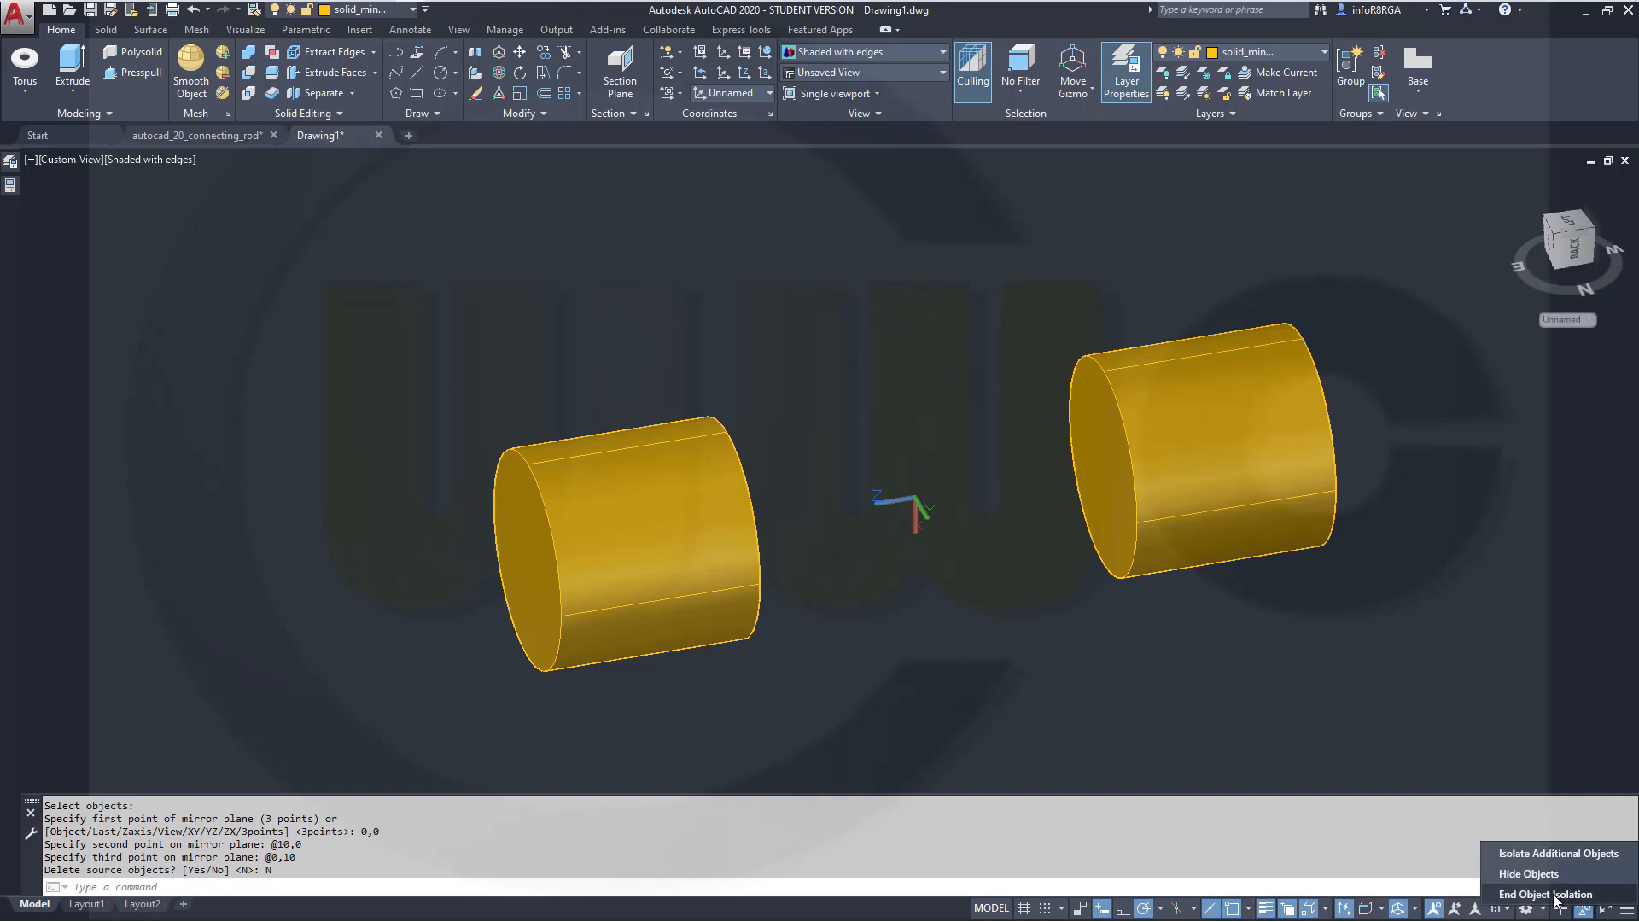
pyautogui.click(1555, 895)
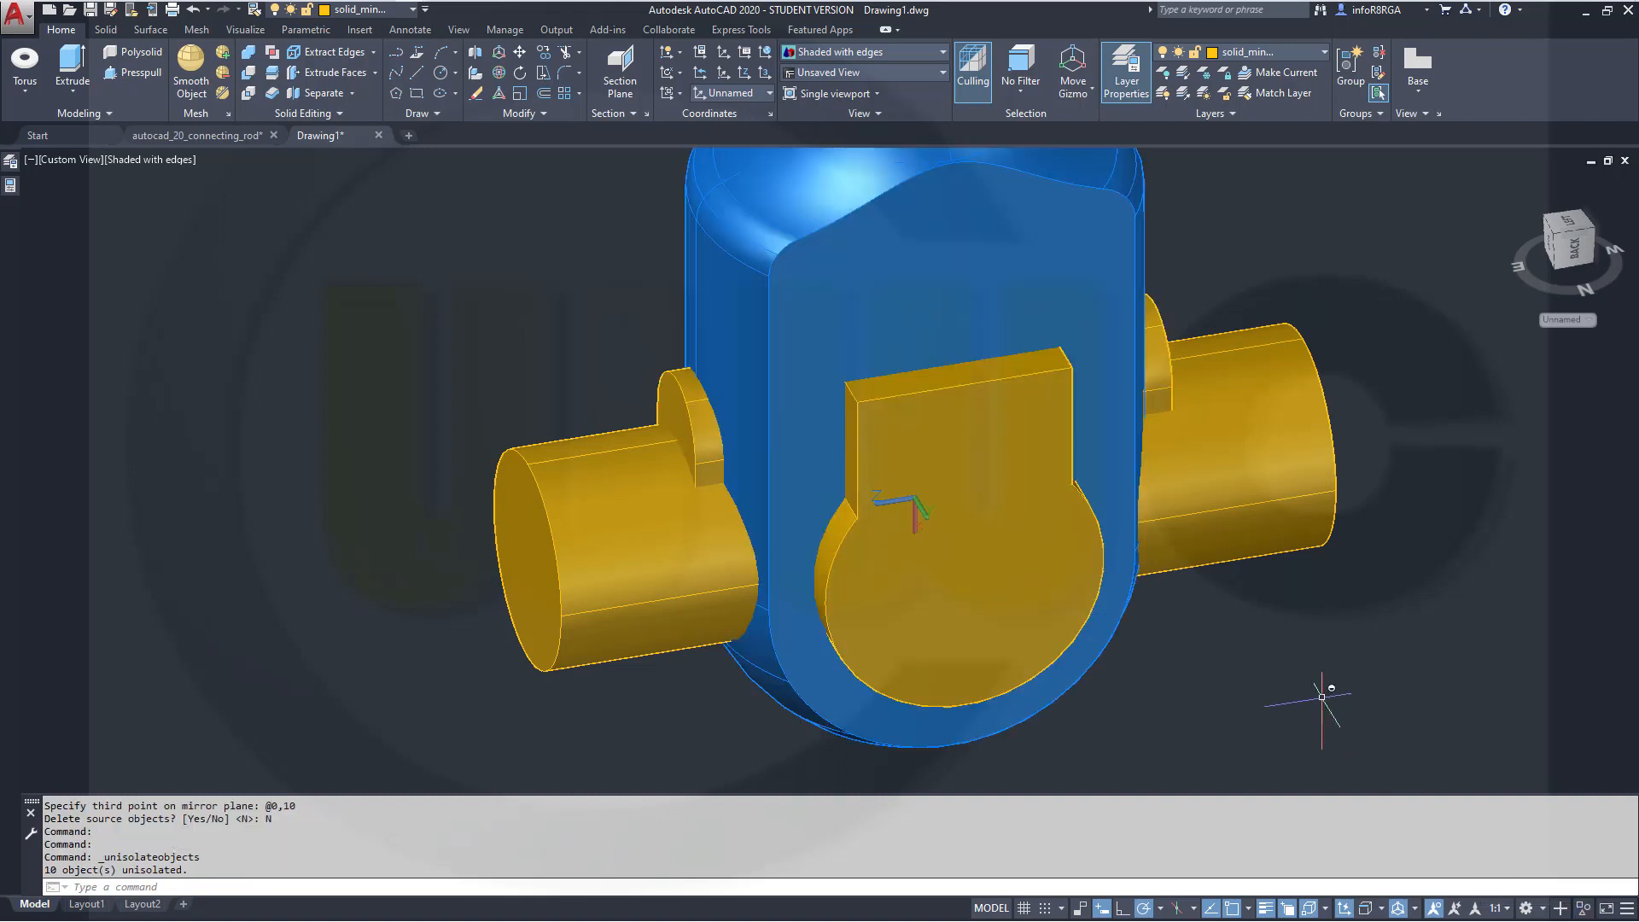
pyautogui.scroll(3, 1324, 670)
pyautogui.scroll(-5, 1319, 663)
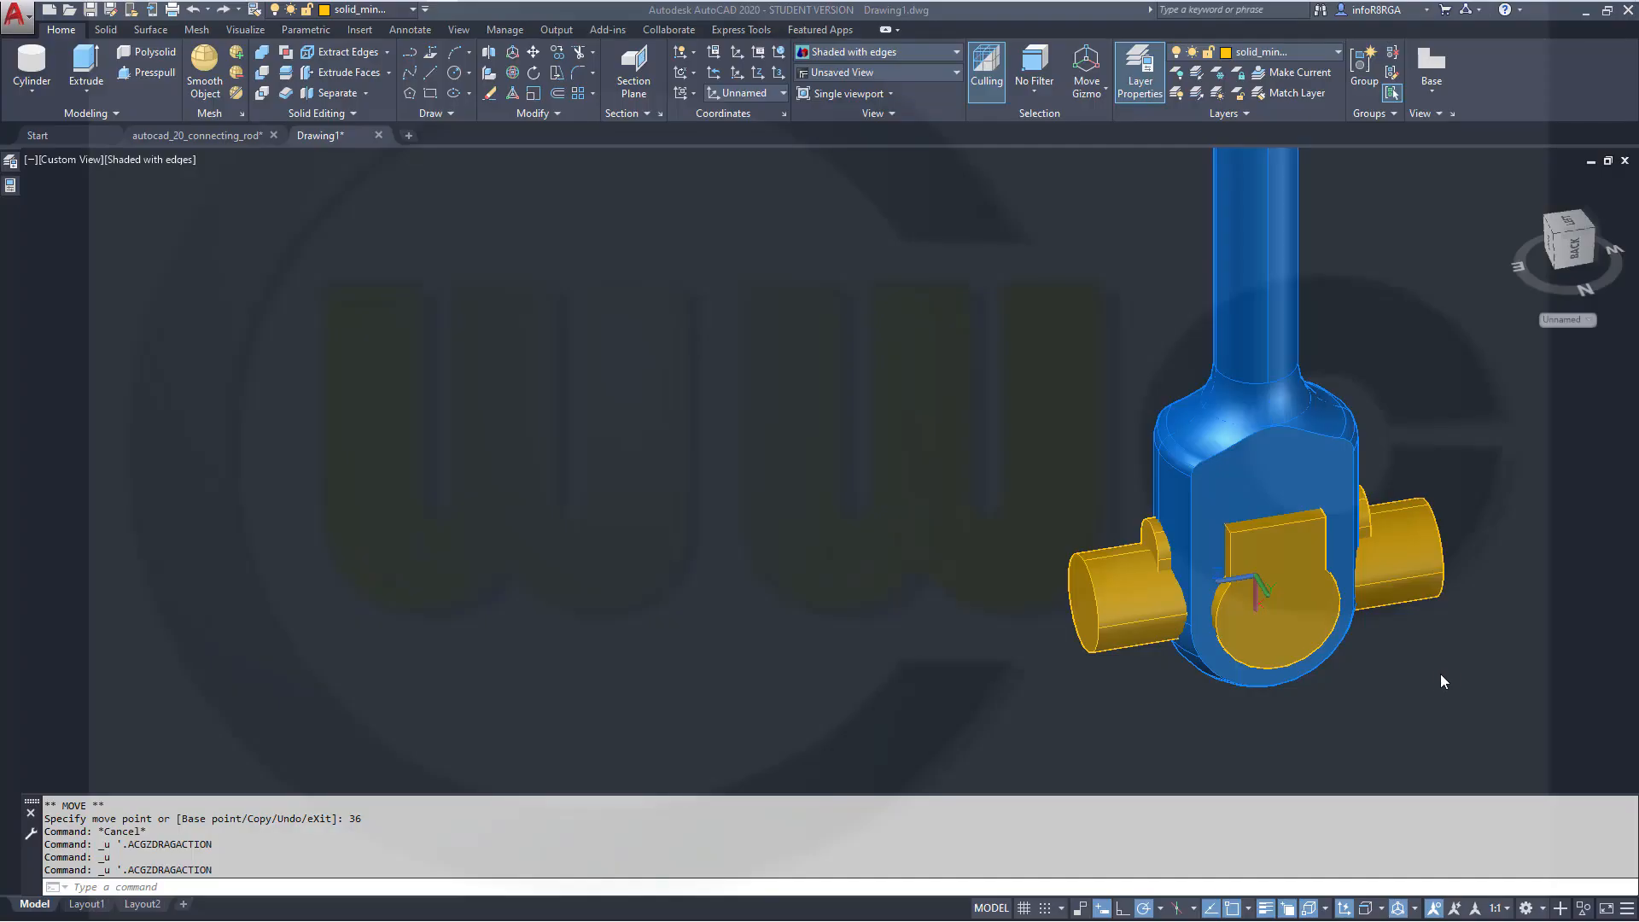
pyautogui.click(1441, 675)
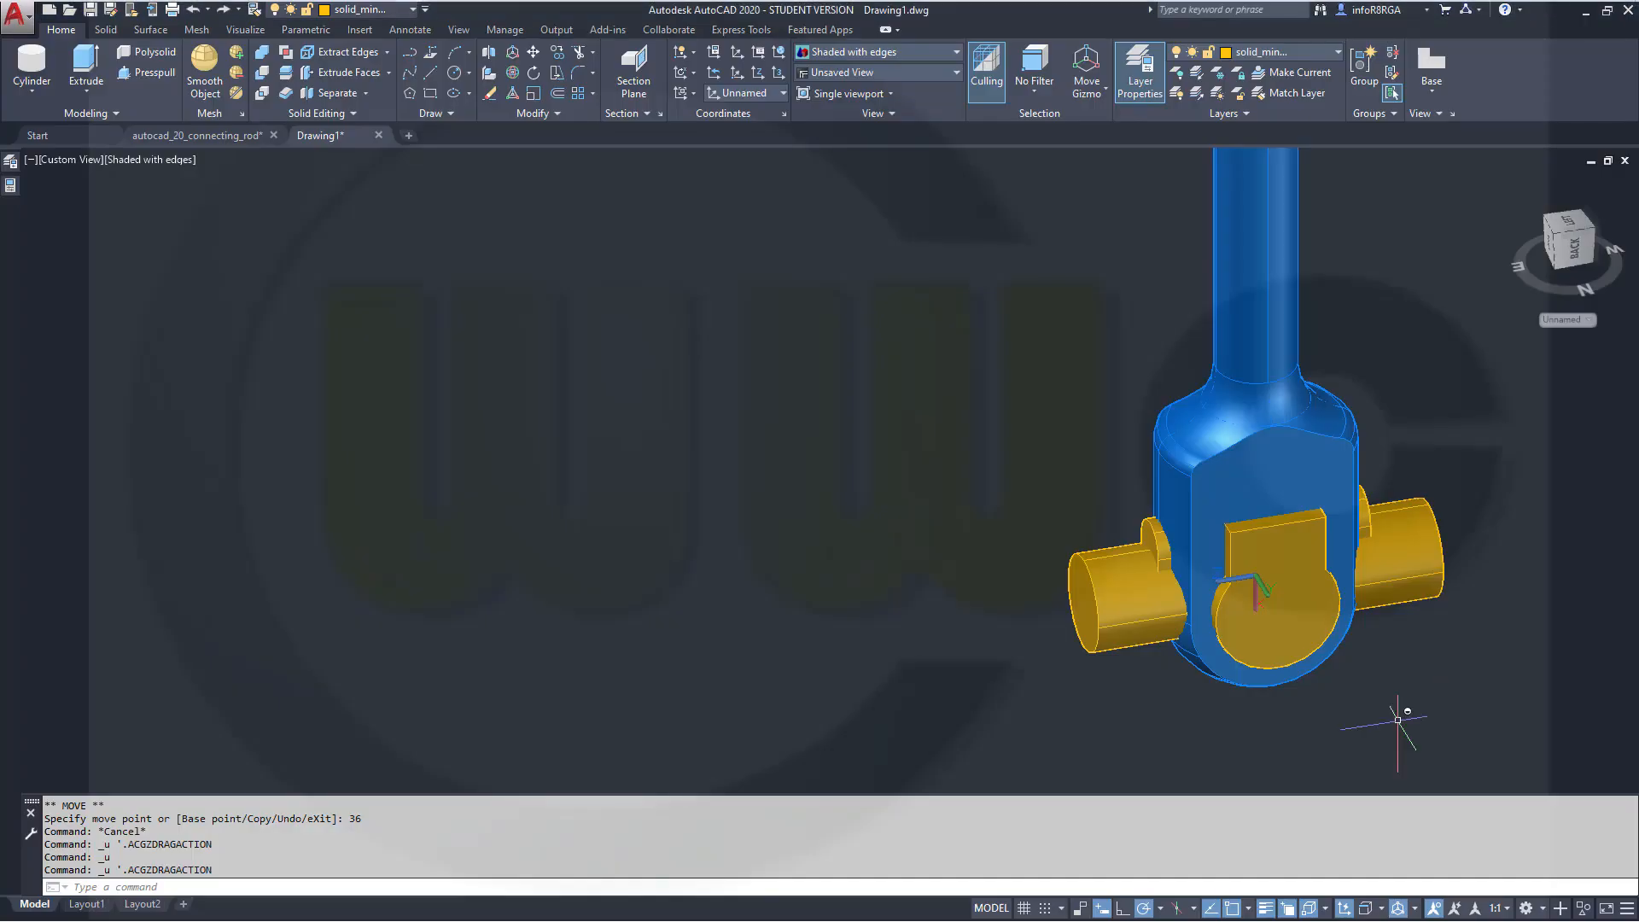
# Move both side cylinders 56 units along the Z axis using the move gizmo
pyautogui.scroll(2, 1500, 512)
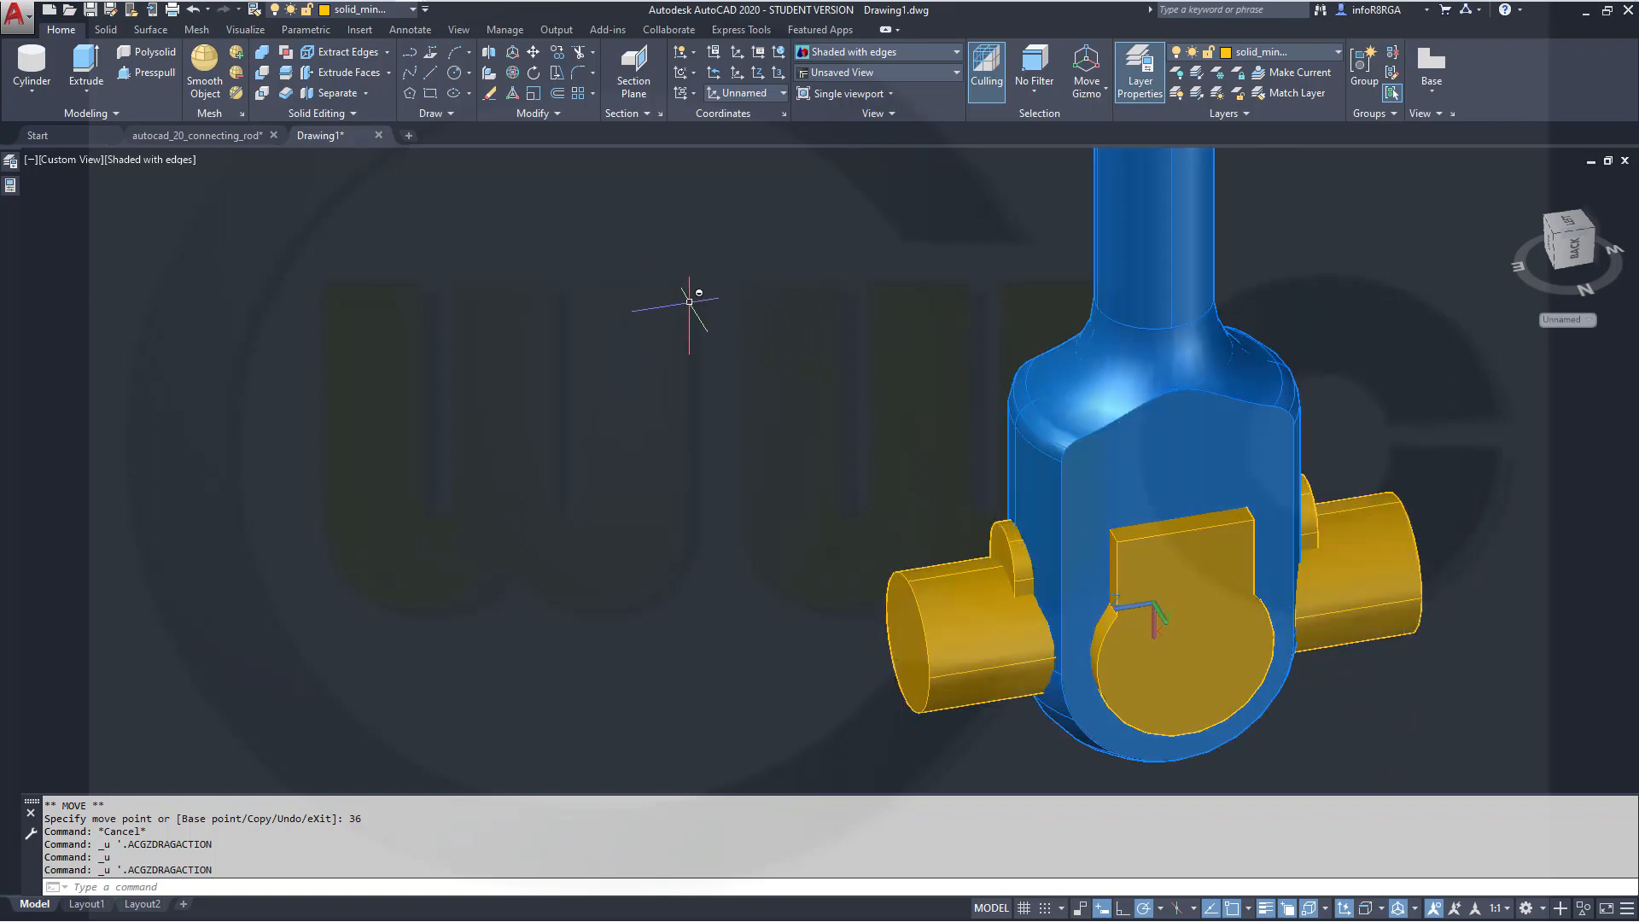
pyautogui.click(974, 627)
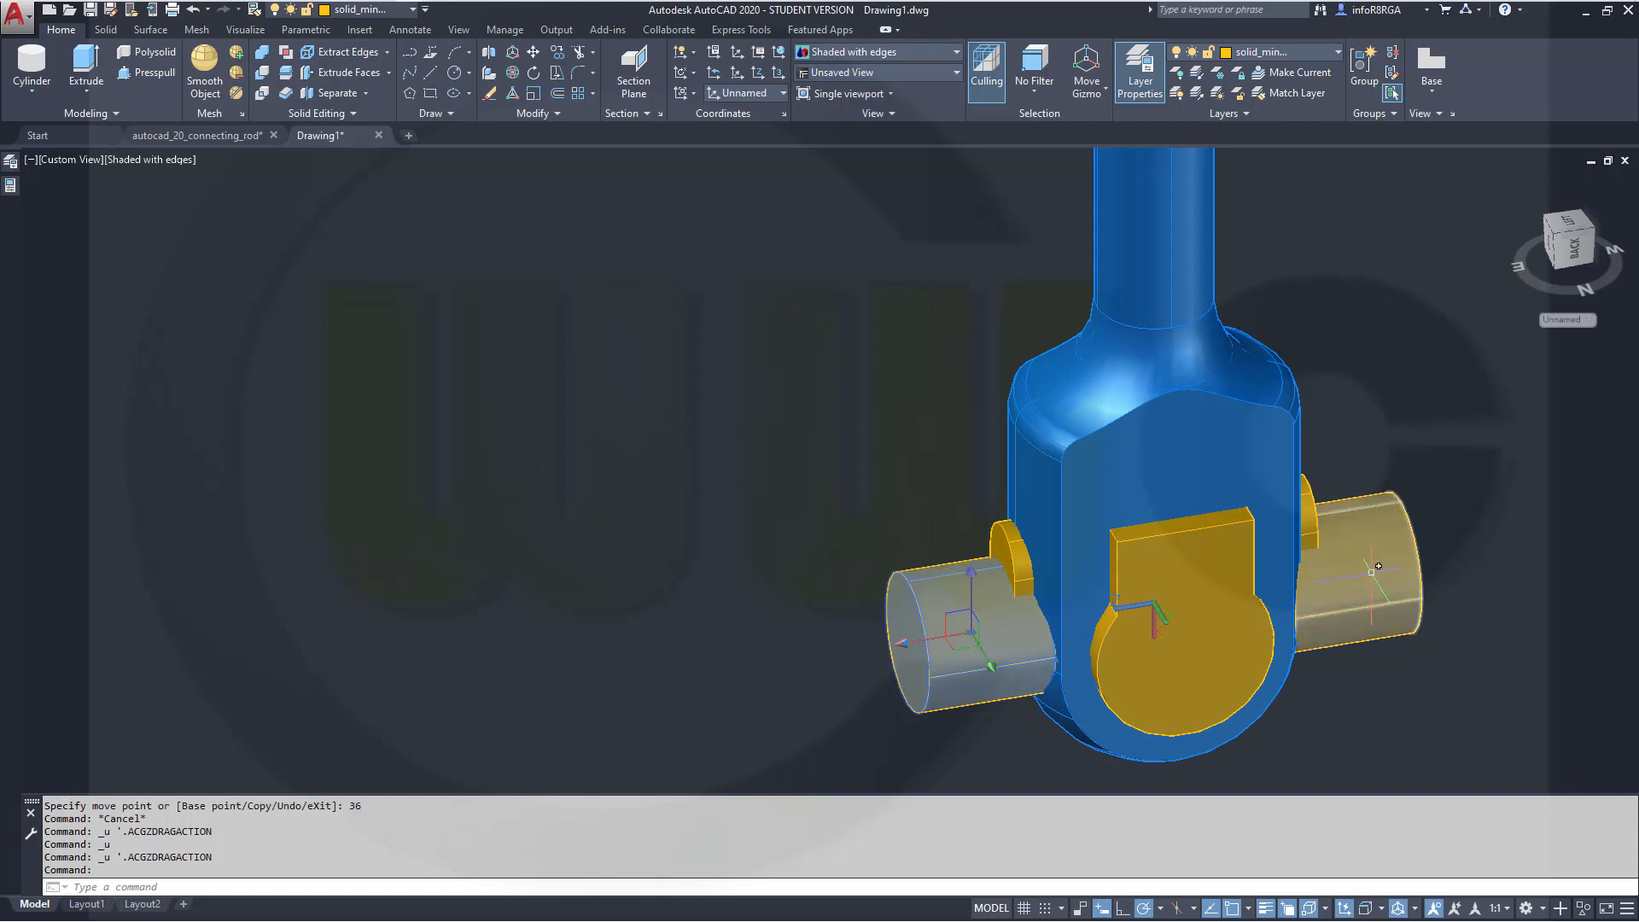
pyautogui.click(1370, 574)
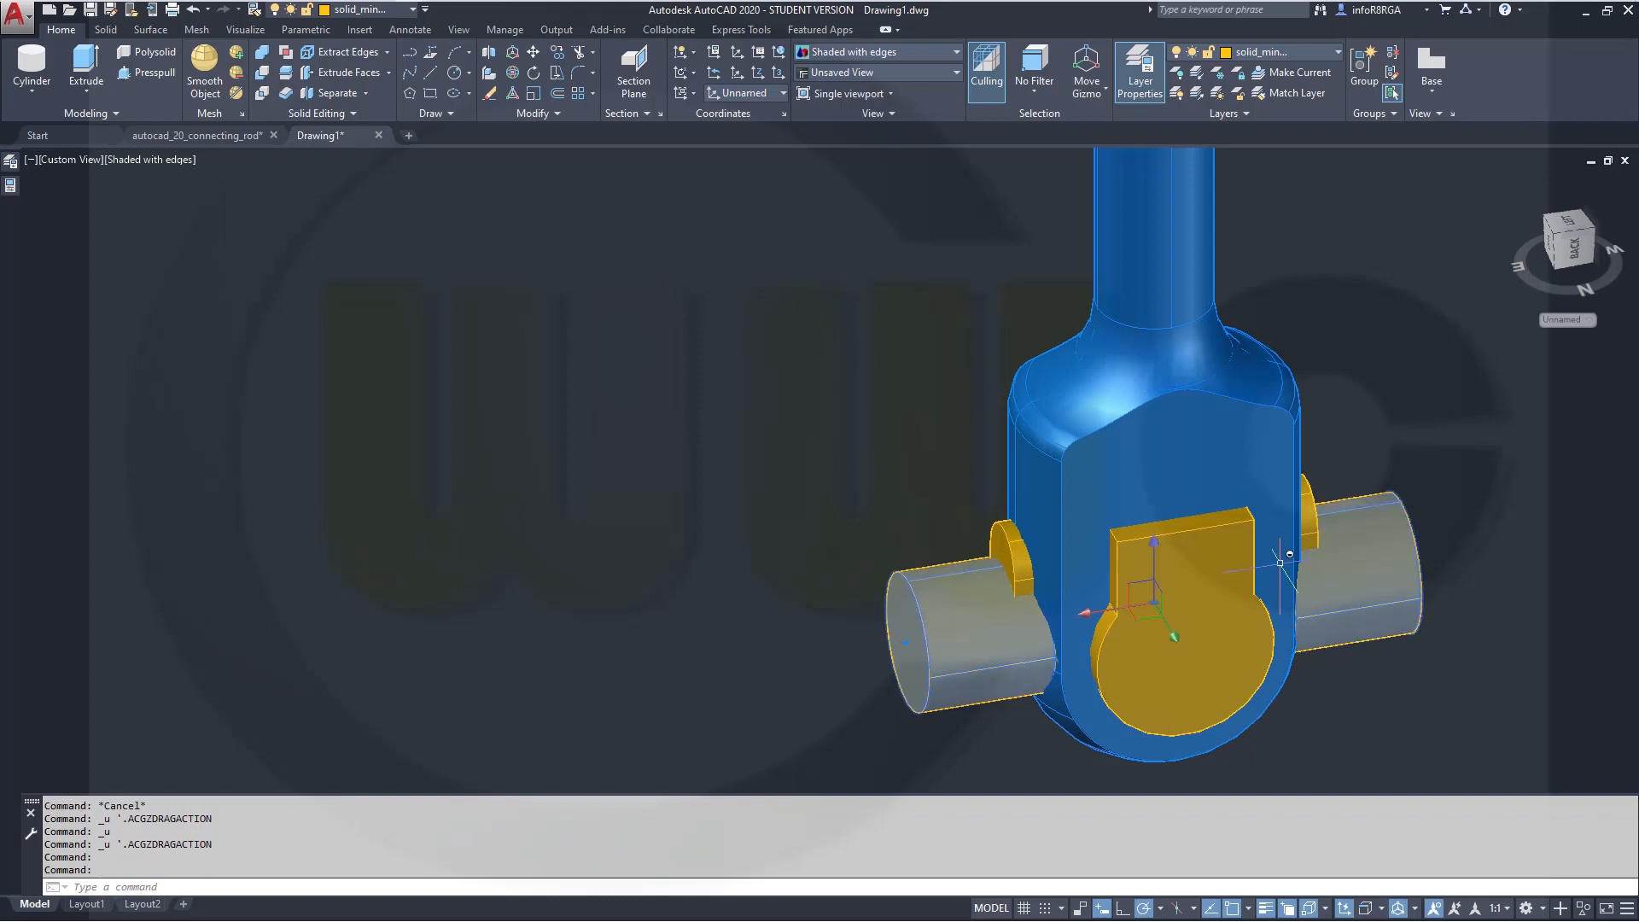
pyautogui.click(1160, 547)
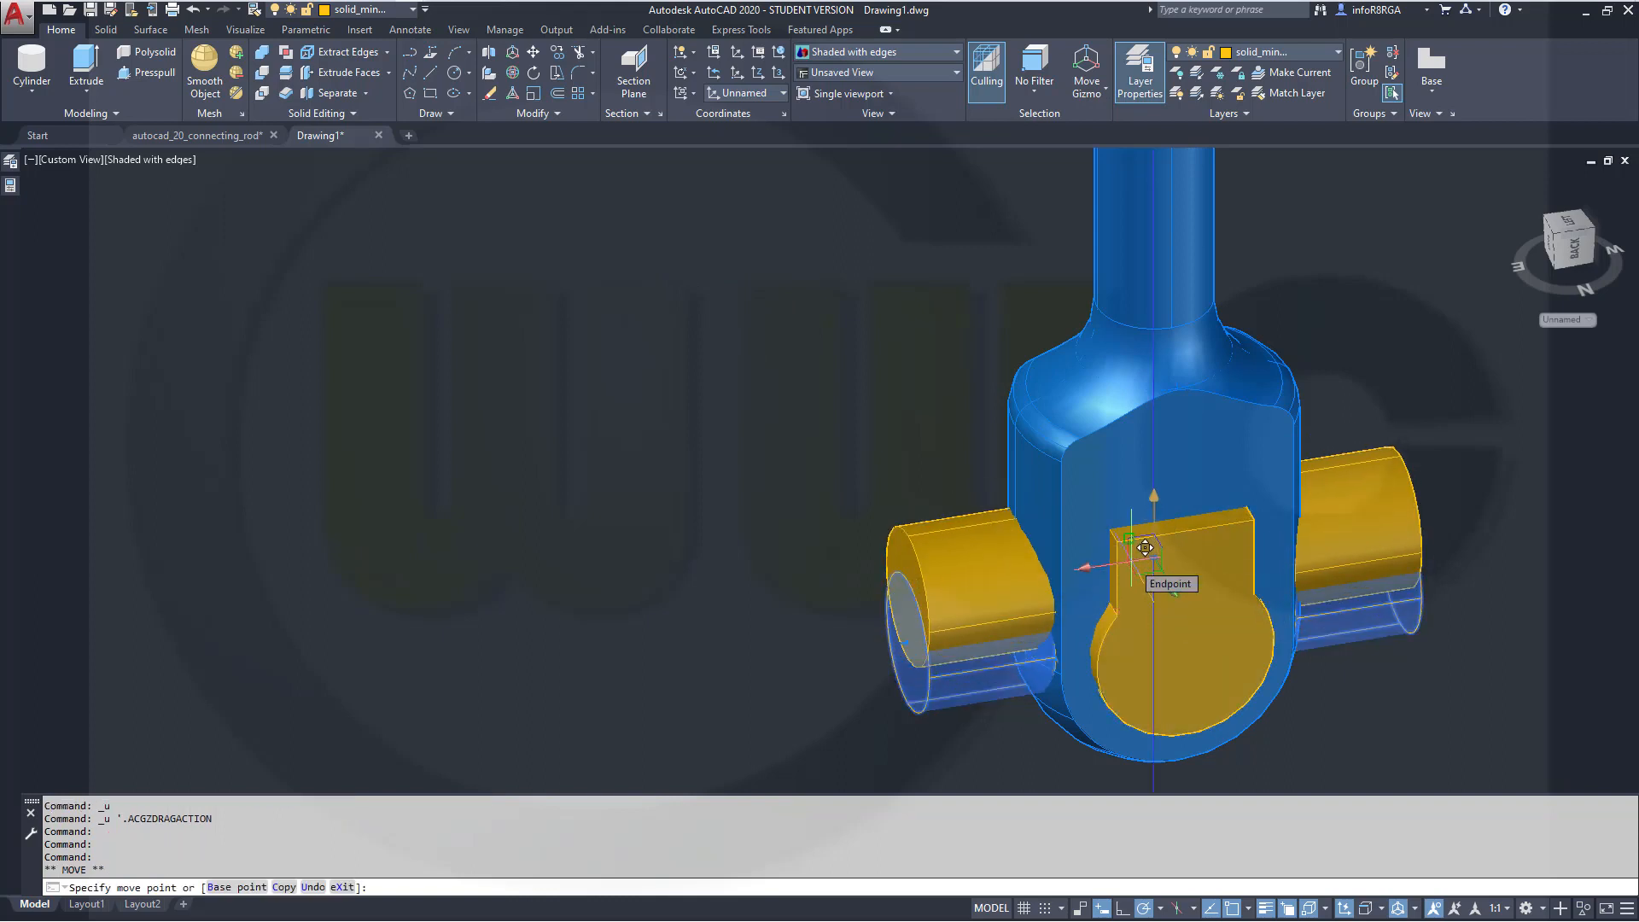
pyautogui.write('56')
pyautogui.press('Return')
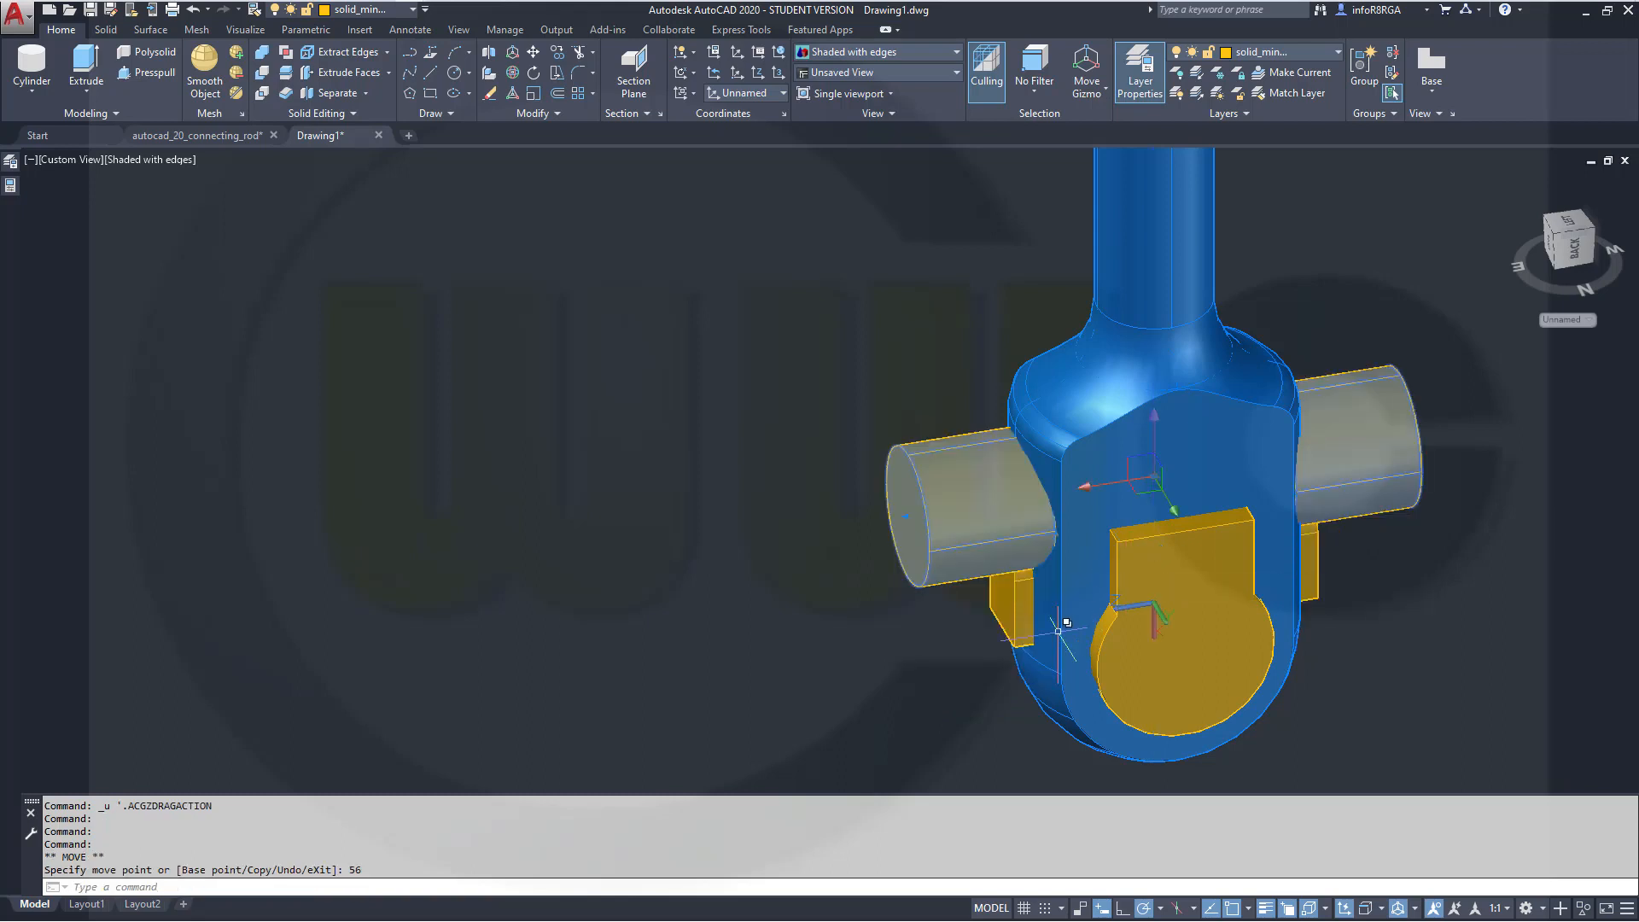
pyautogui.press('Escape')
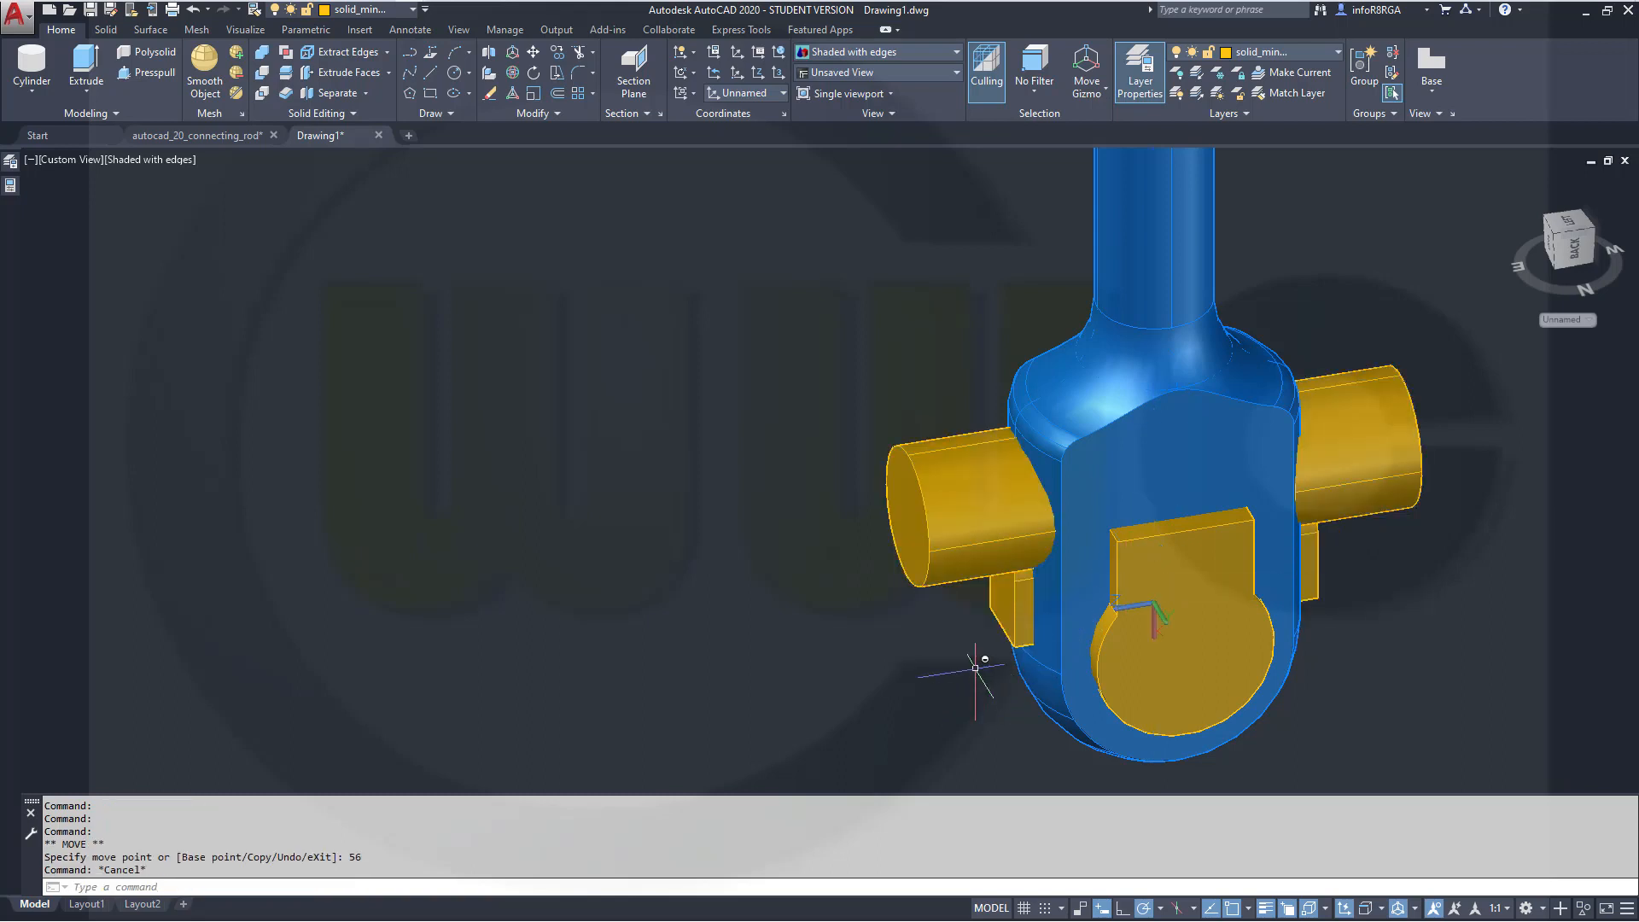
# Move the box below the cylinders 36 units along the Z axis using the move gizmo
pyautogui.click(1013, 609)
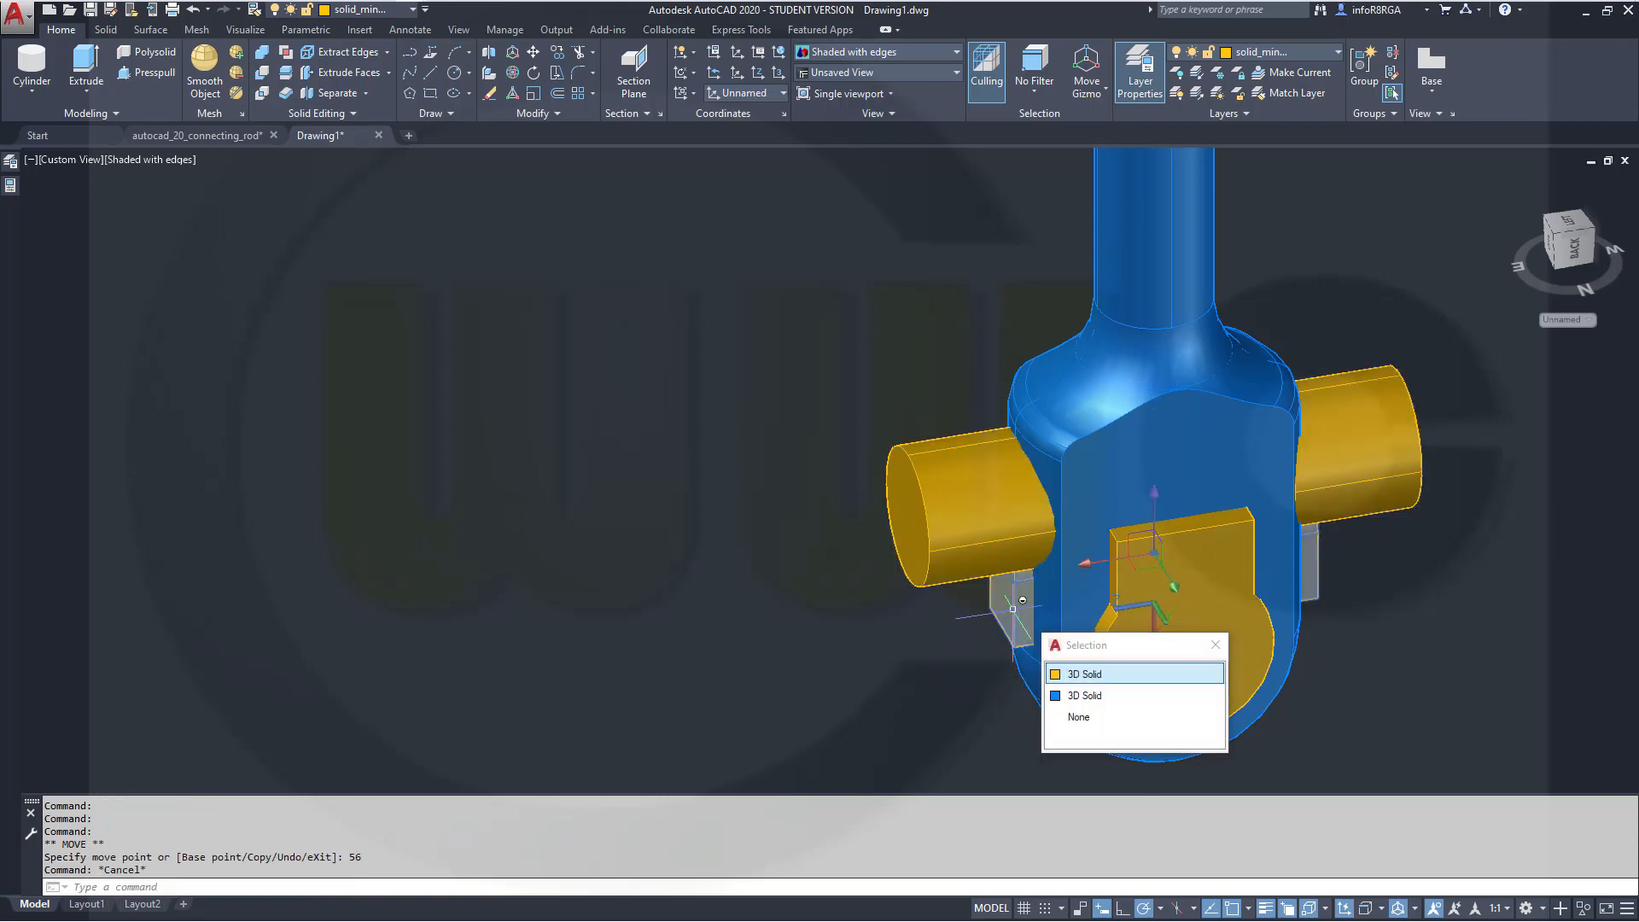
pyautogui.click(1161, 494)
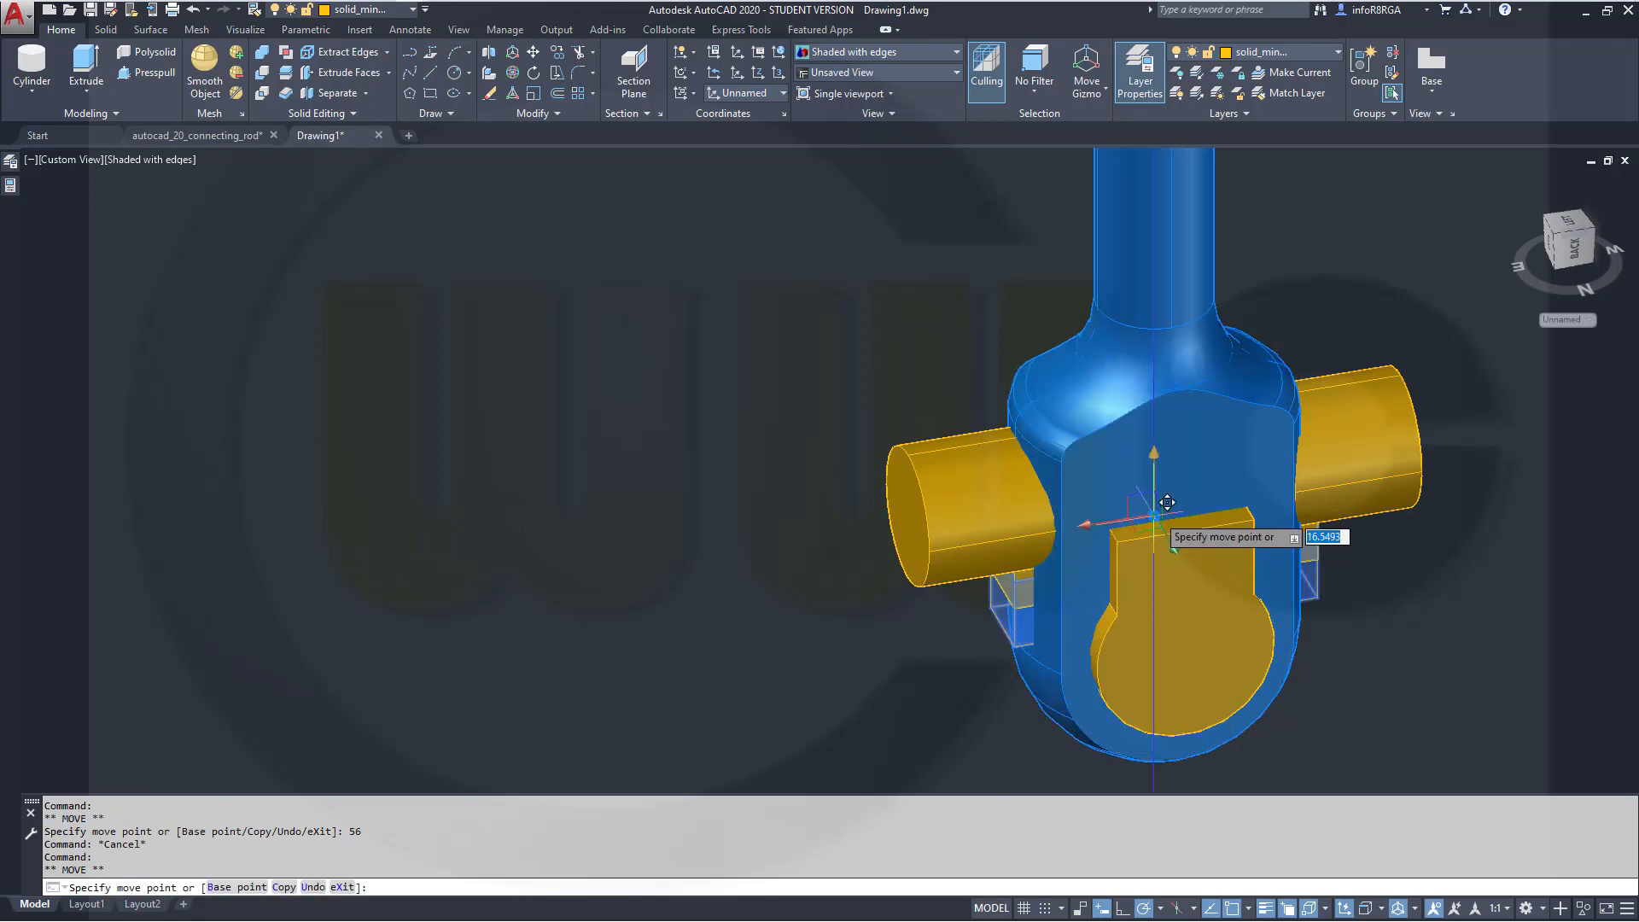
pyautogui.write('36')
pyautogui.press('Return')
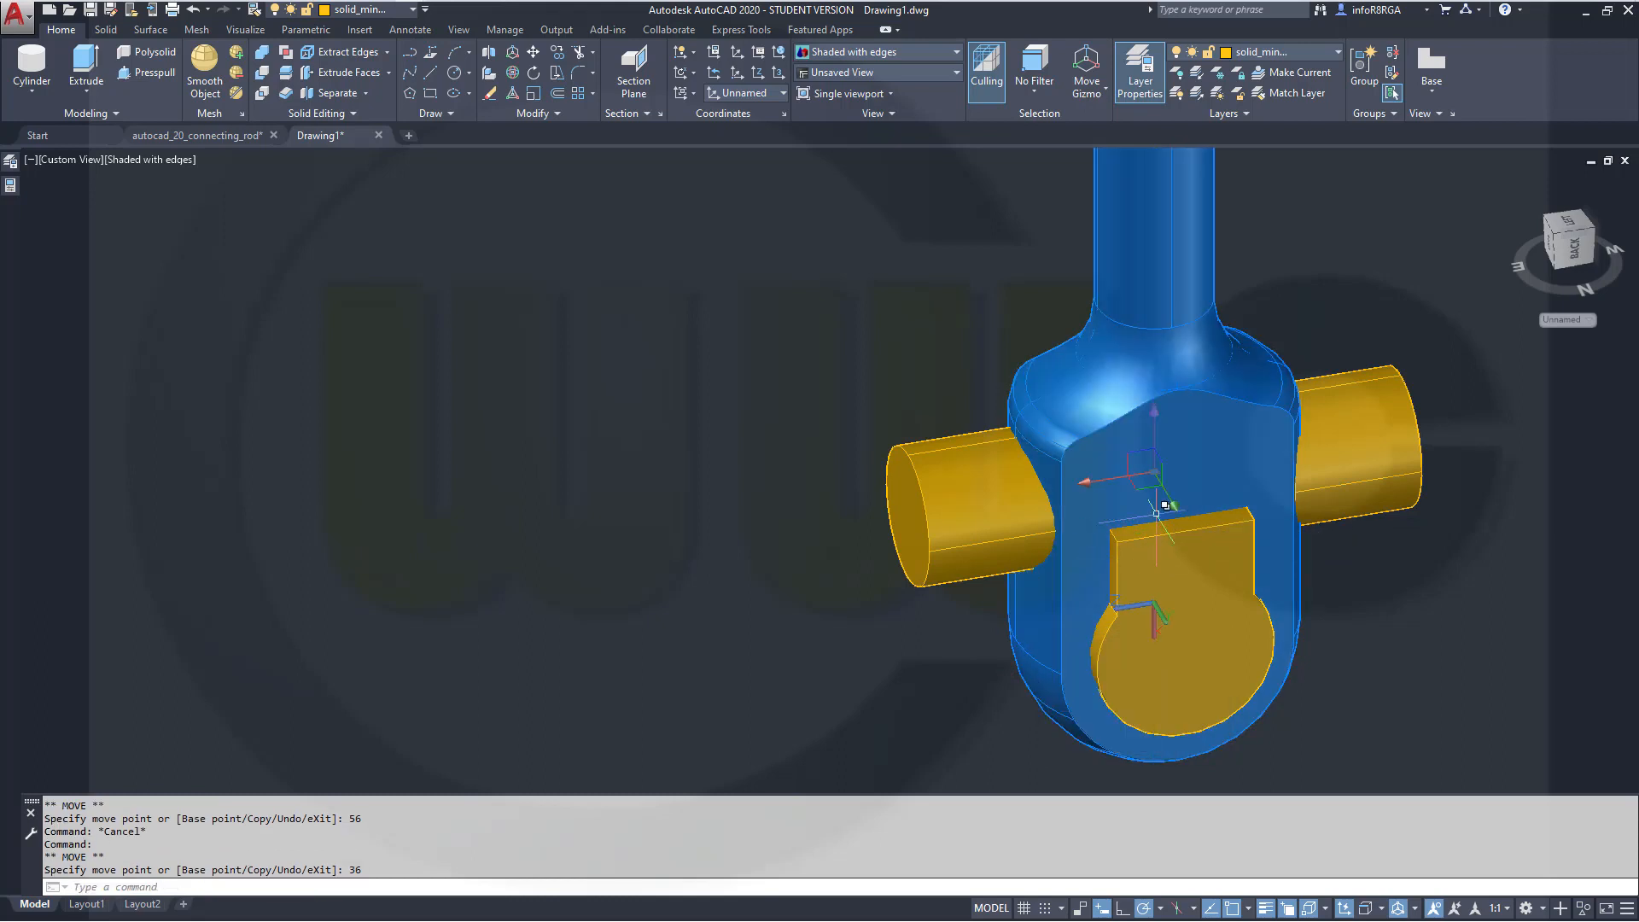
pyautogui.press('Escape')
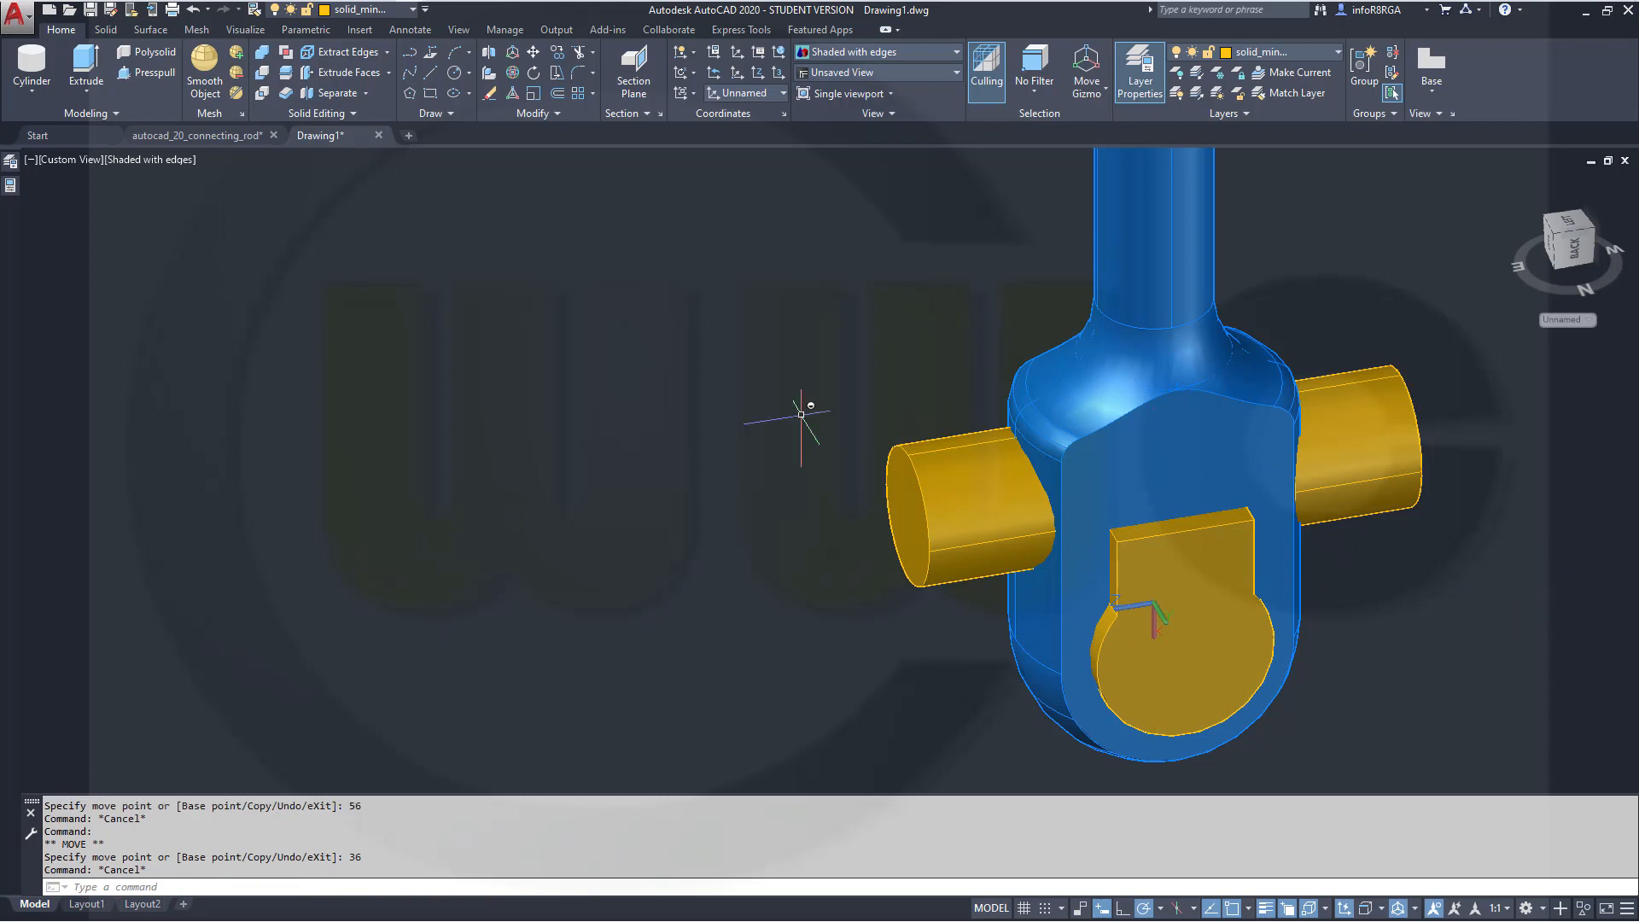
# Switch the viewport visual style to X-Ray
pyautogui.click(162, 168)
pyautogui.click(325, 372)
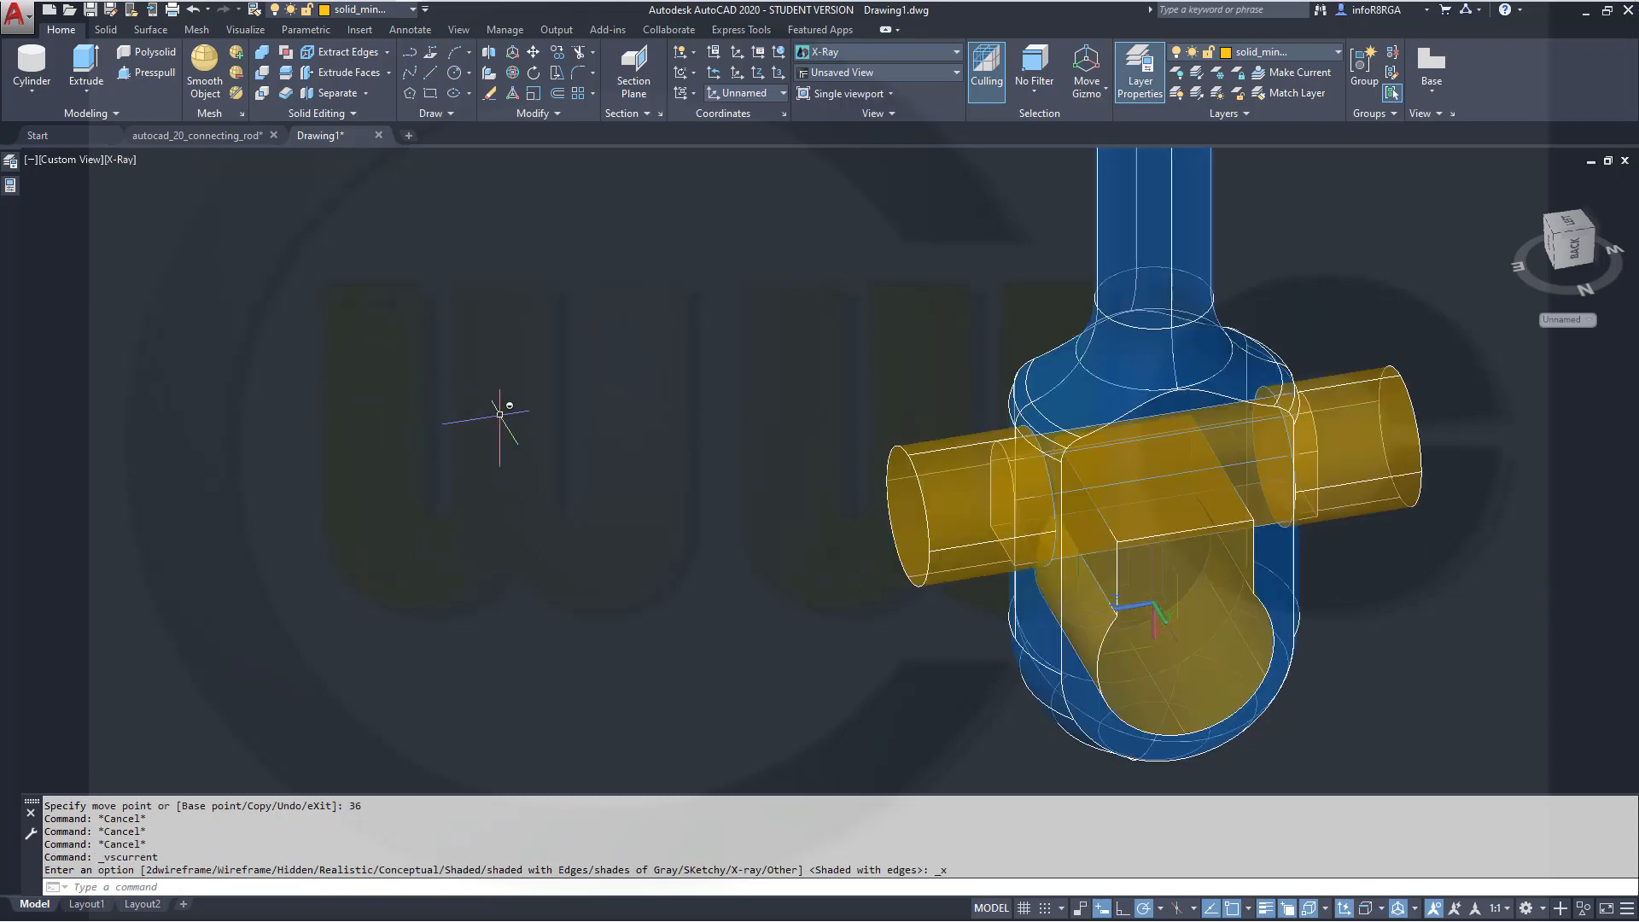
pyautogui.keyDown('shift'); pyautogui.moveTo(722, 421); pyautogui.dragTo(556, 335, button='middle'); pyautogui.keyUp('shift')
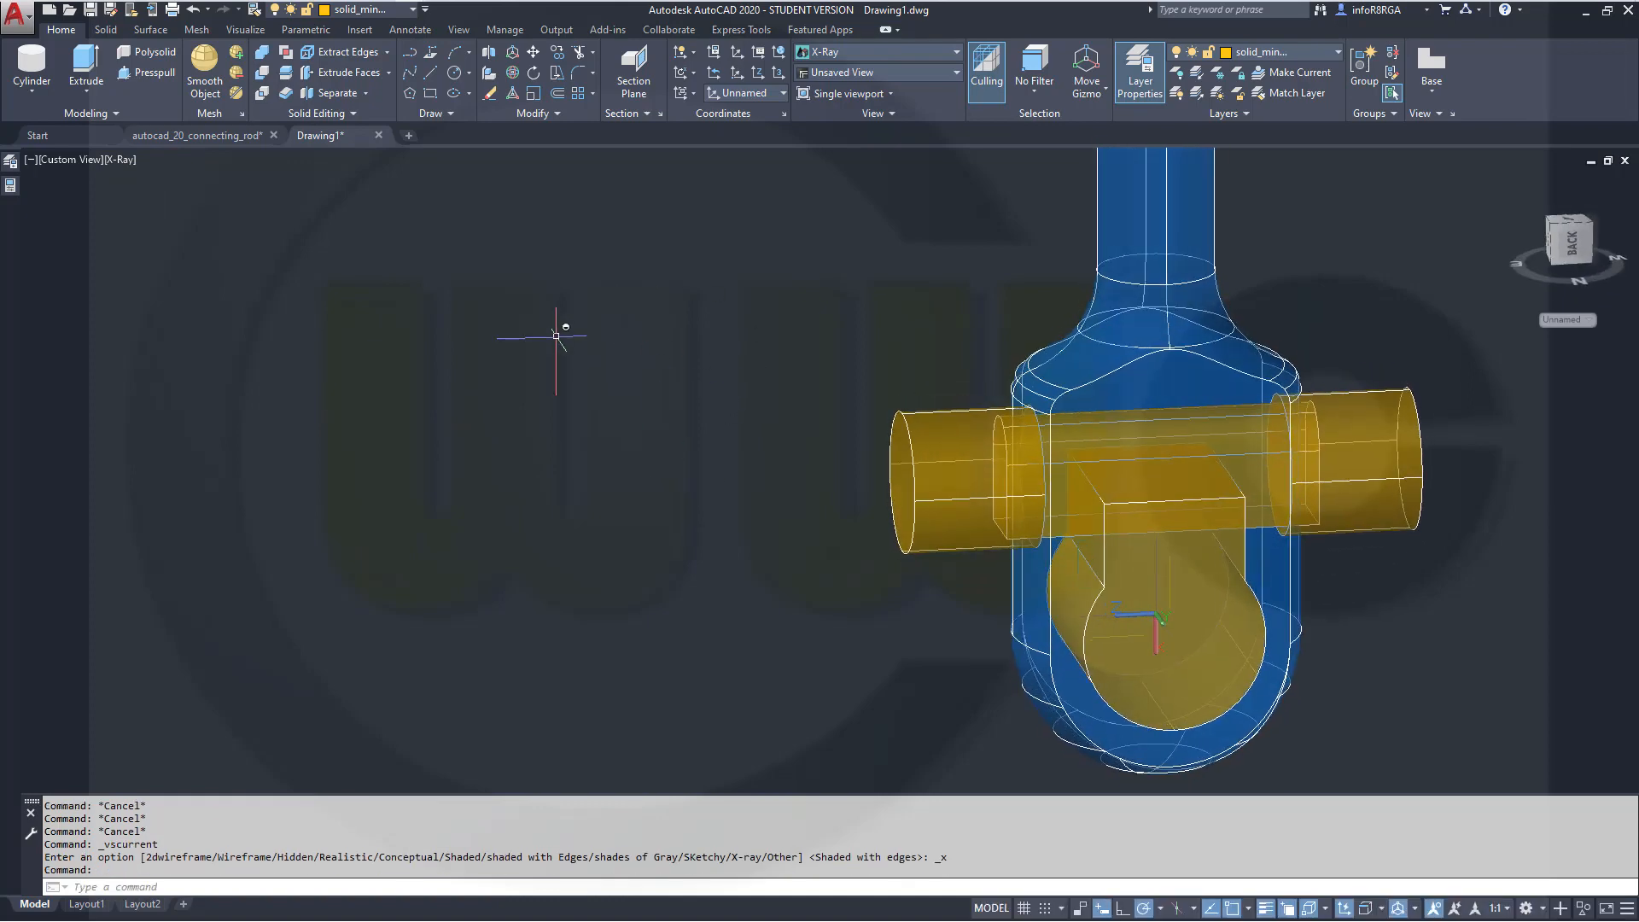
pyautogui.press('Escape')
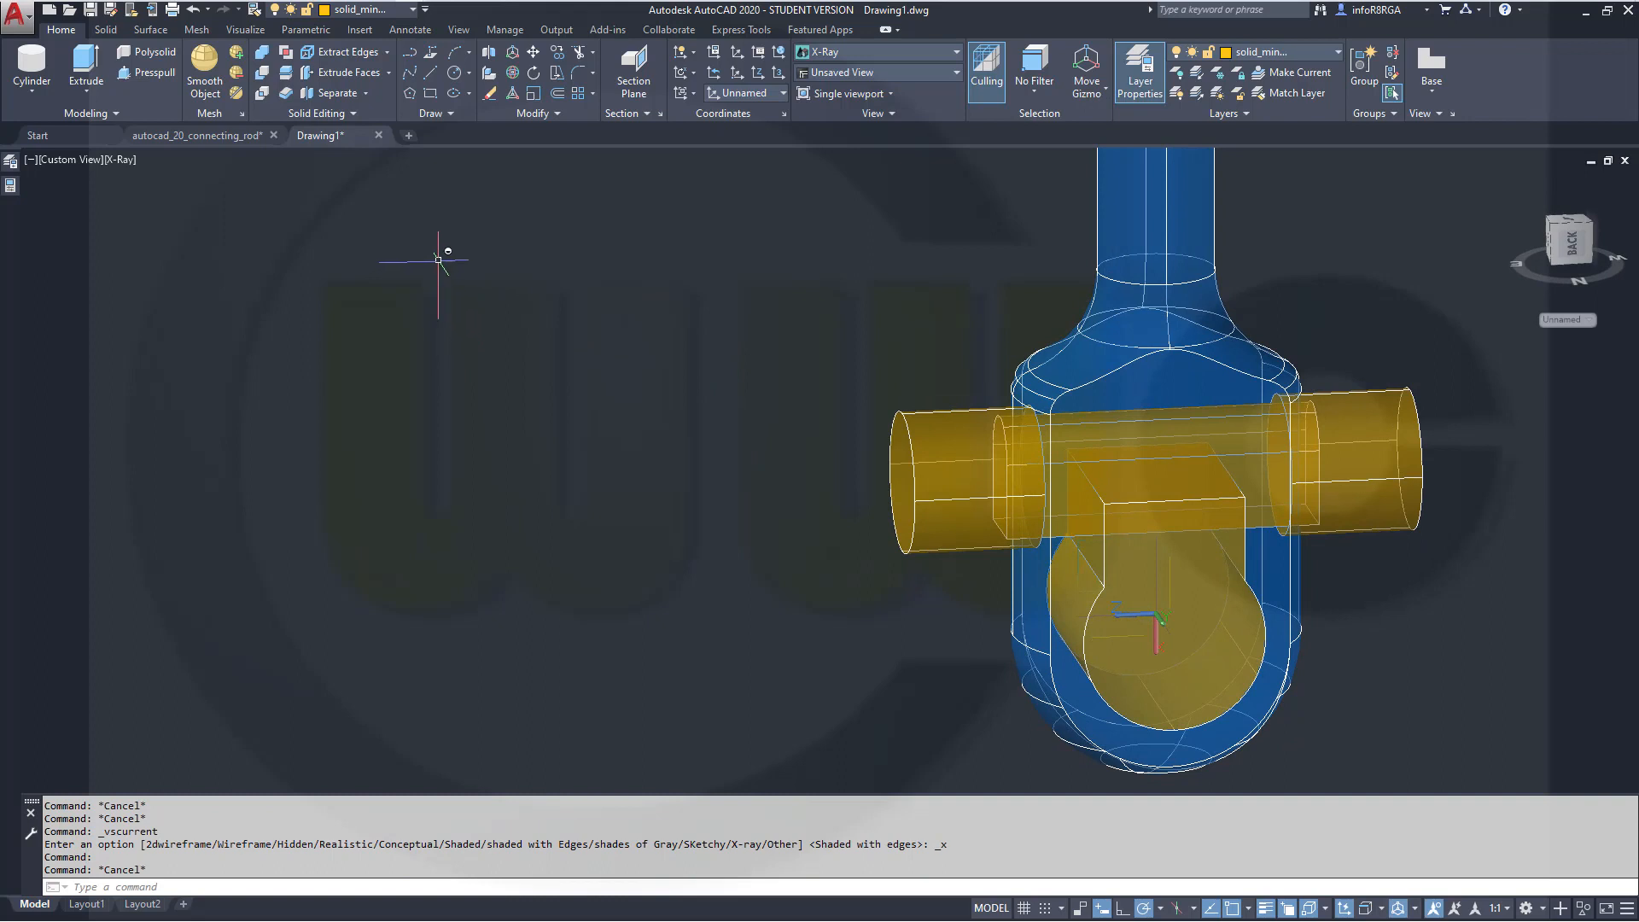
# Union the two side cylinders and the box beneath them into a single solid
pyautogui.click(260, 67)
pyautogui.click(928, 506)
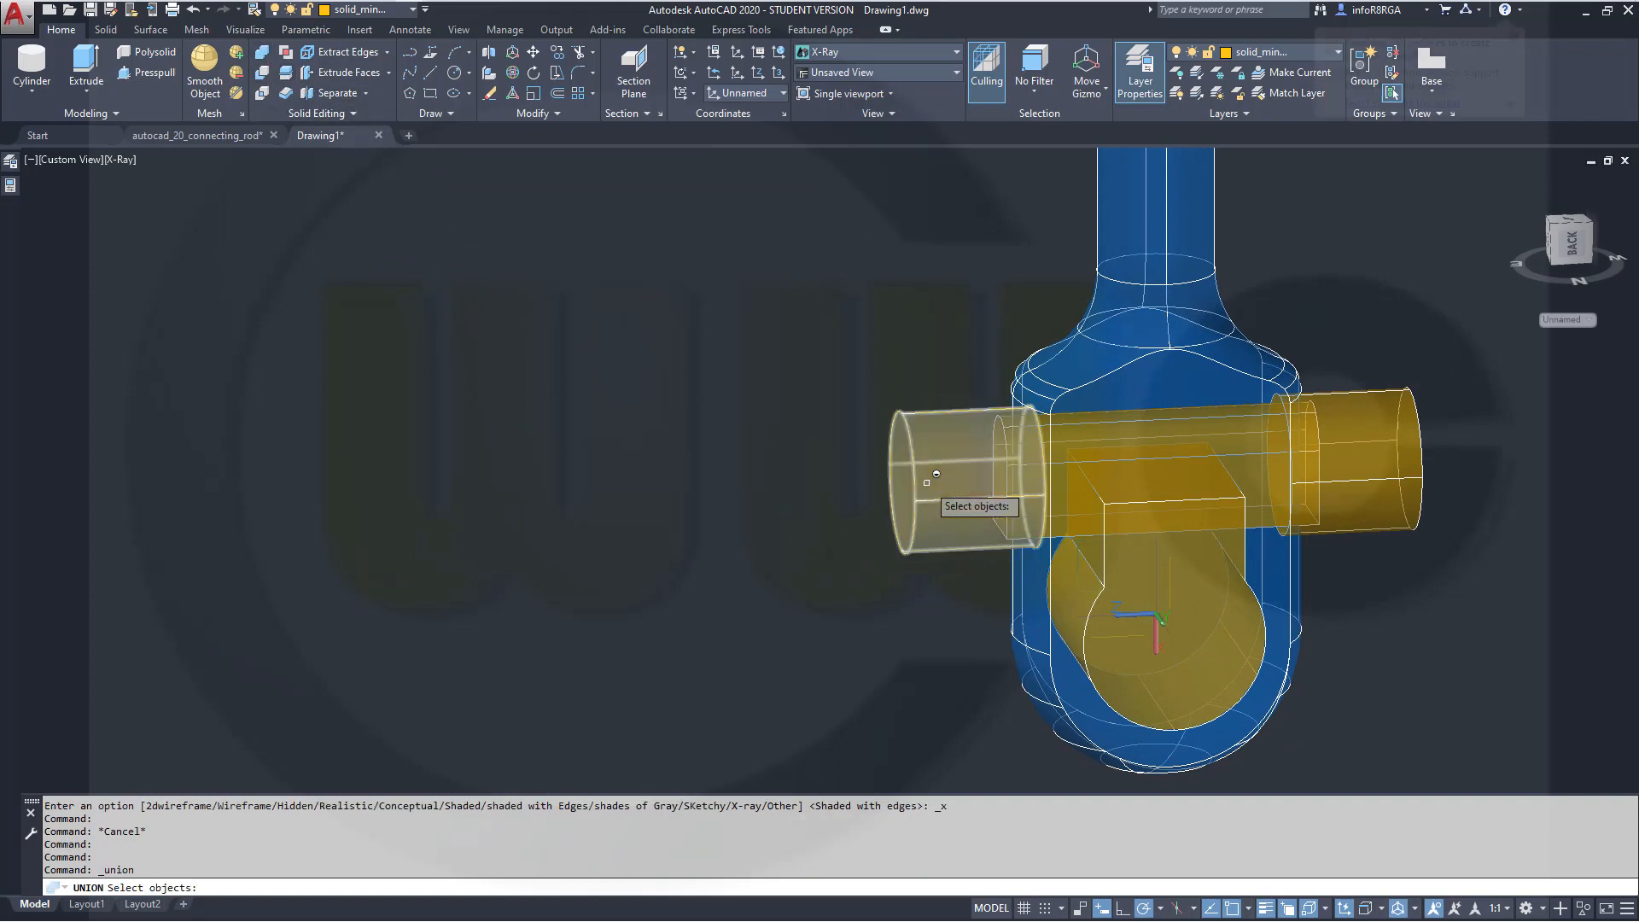
pyautogui.click(1410, 453)
pyautogui.click(1193, 609)
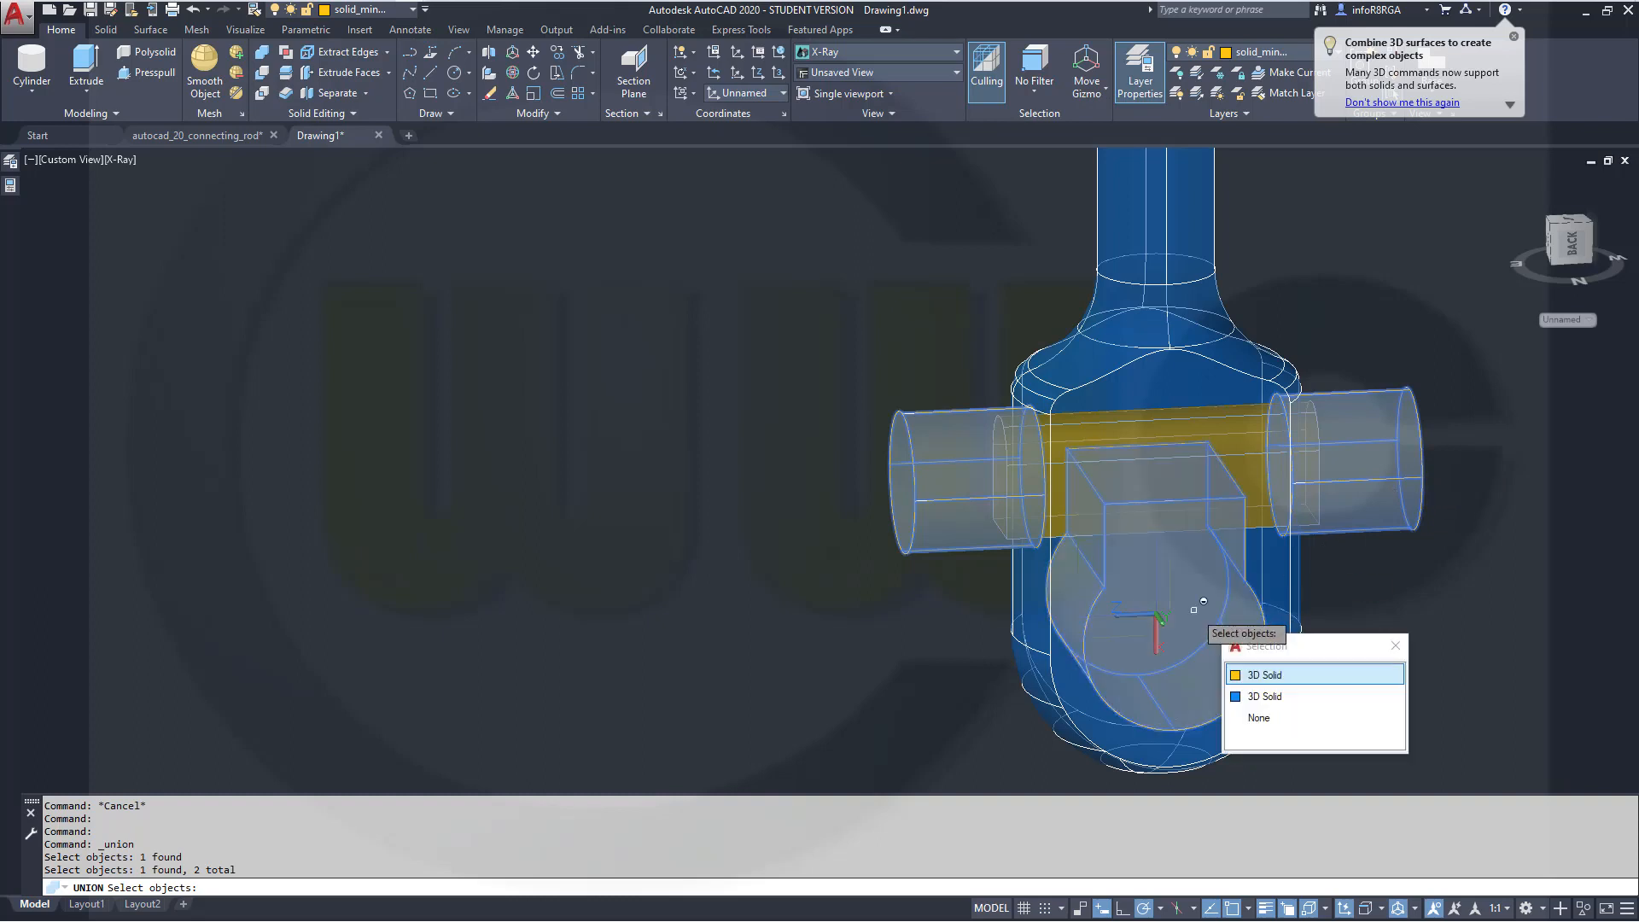
pyautogui.click(1252, 676)
pyautogui.click(1080, 440)
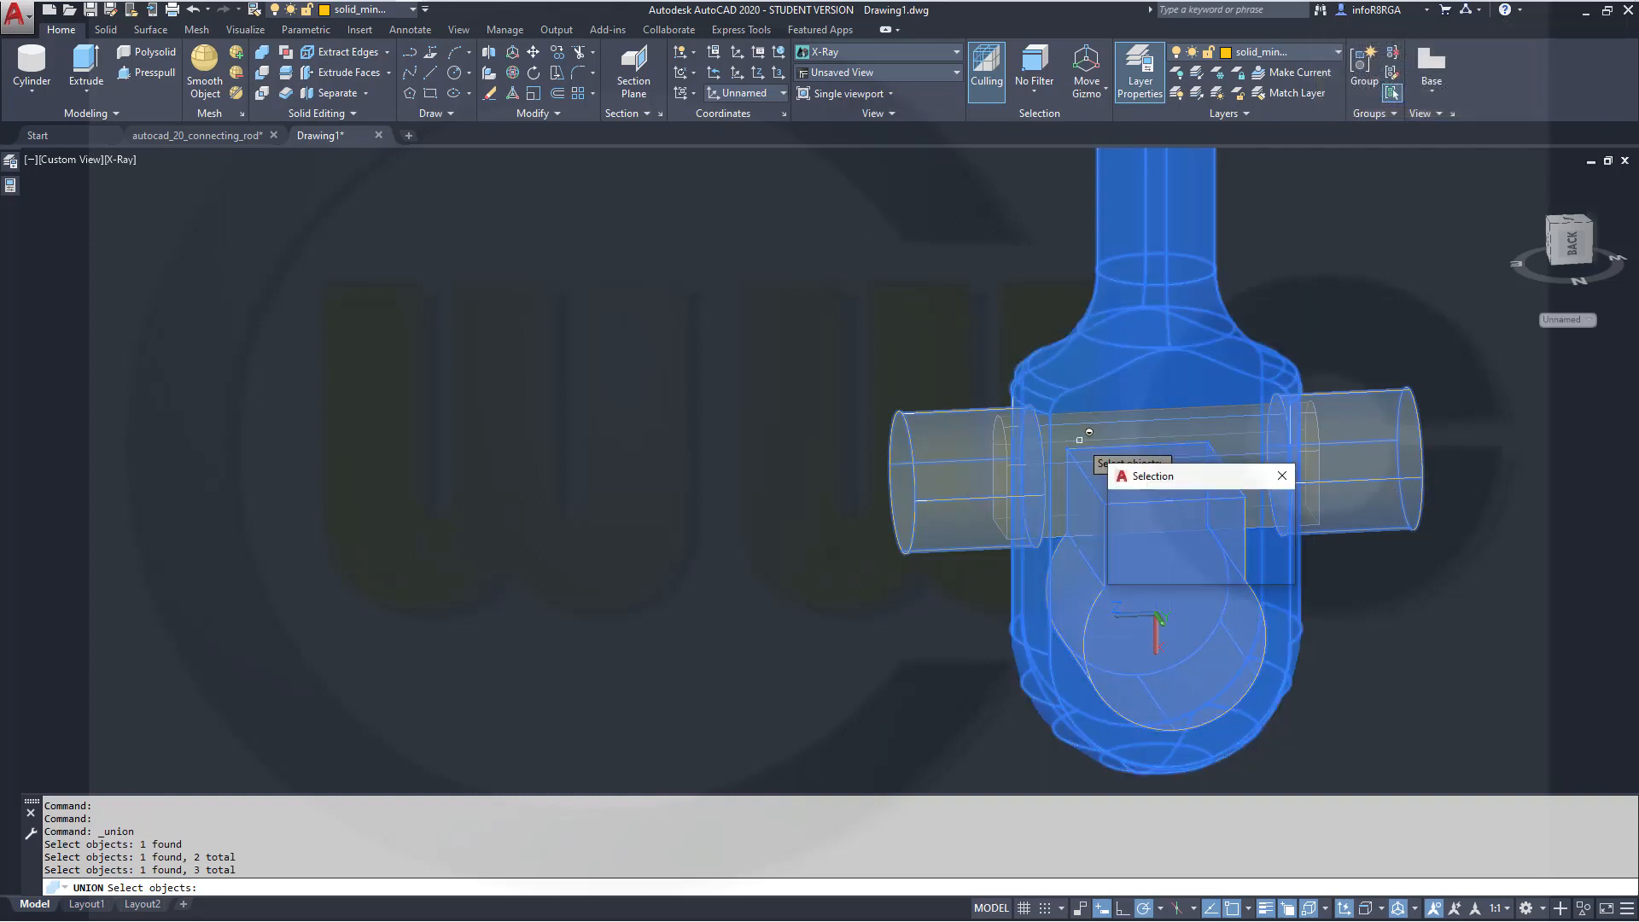
pyautogui.click(1134, 527)
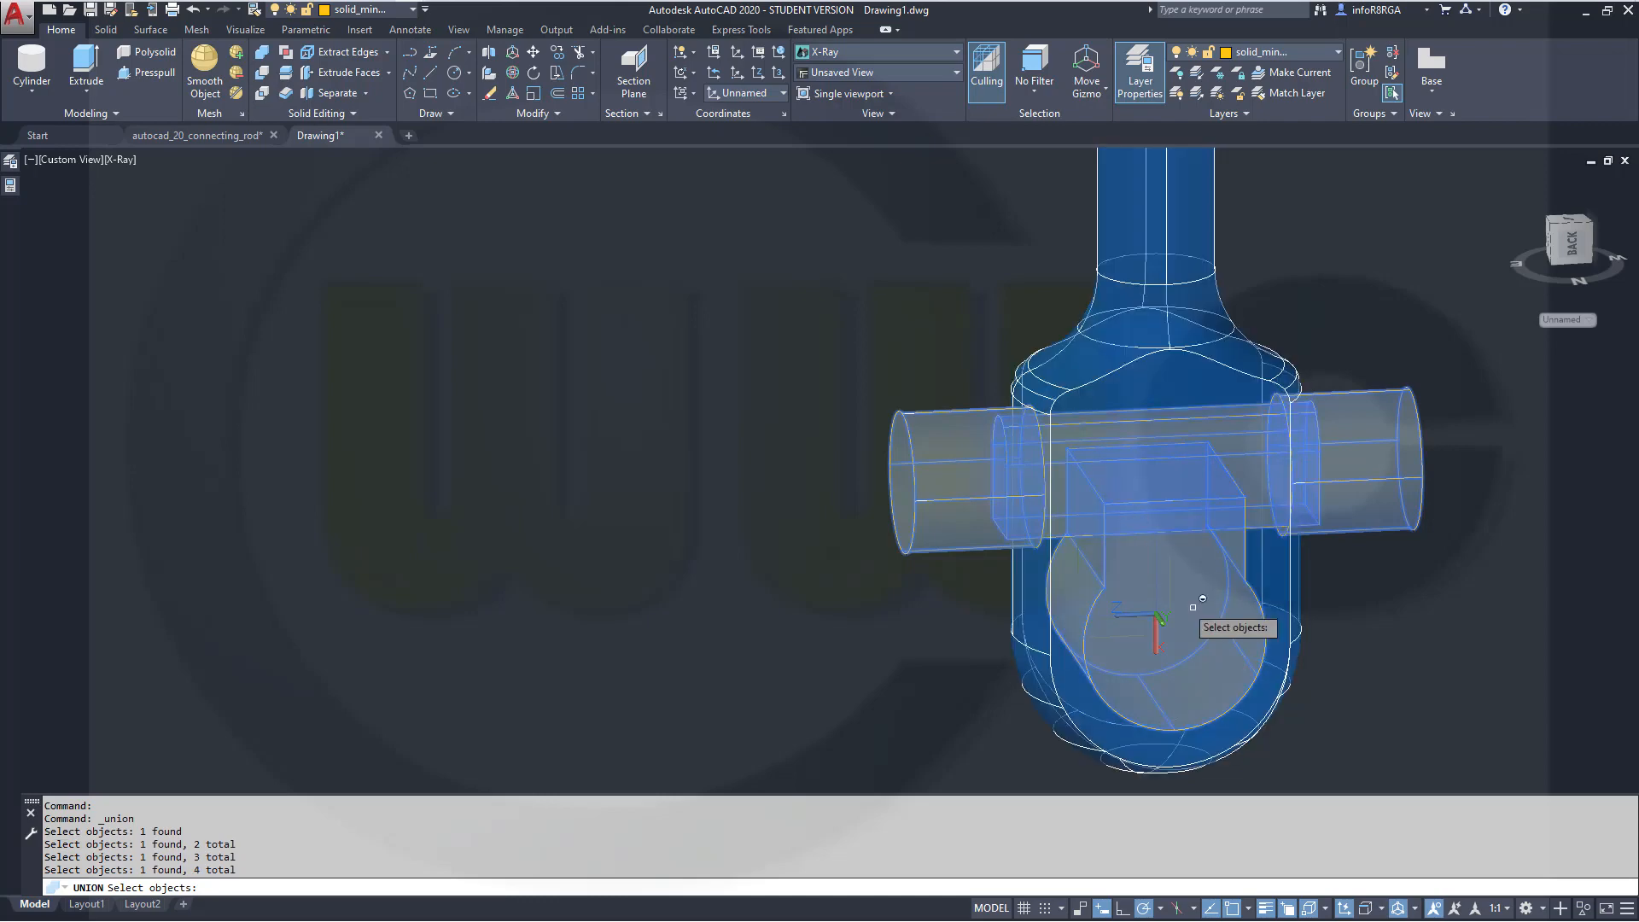
pyautogui.press('Return')
# Copy the united cutter solid with a displacement of -750,0 to the rod's opposite end
pyautogui.scroll(2, 1435, 653)
pyautogui.scroll(-5, 1434, 649)
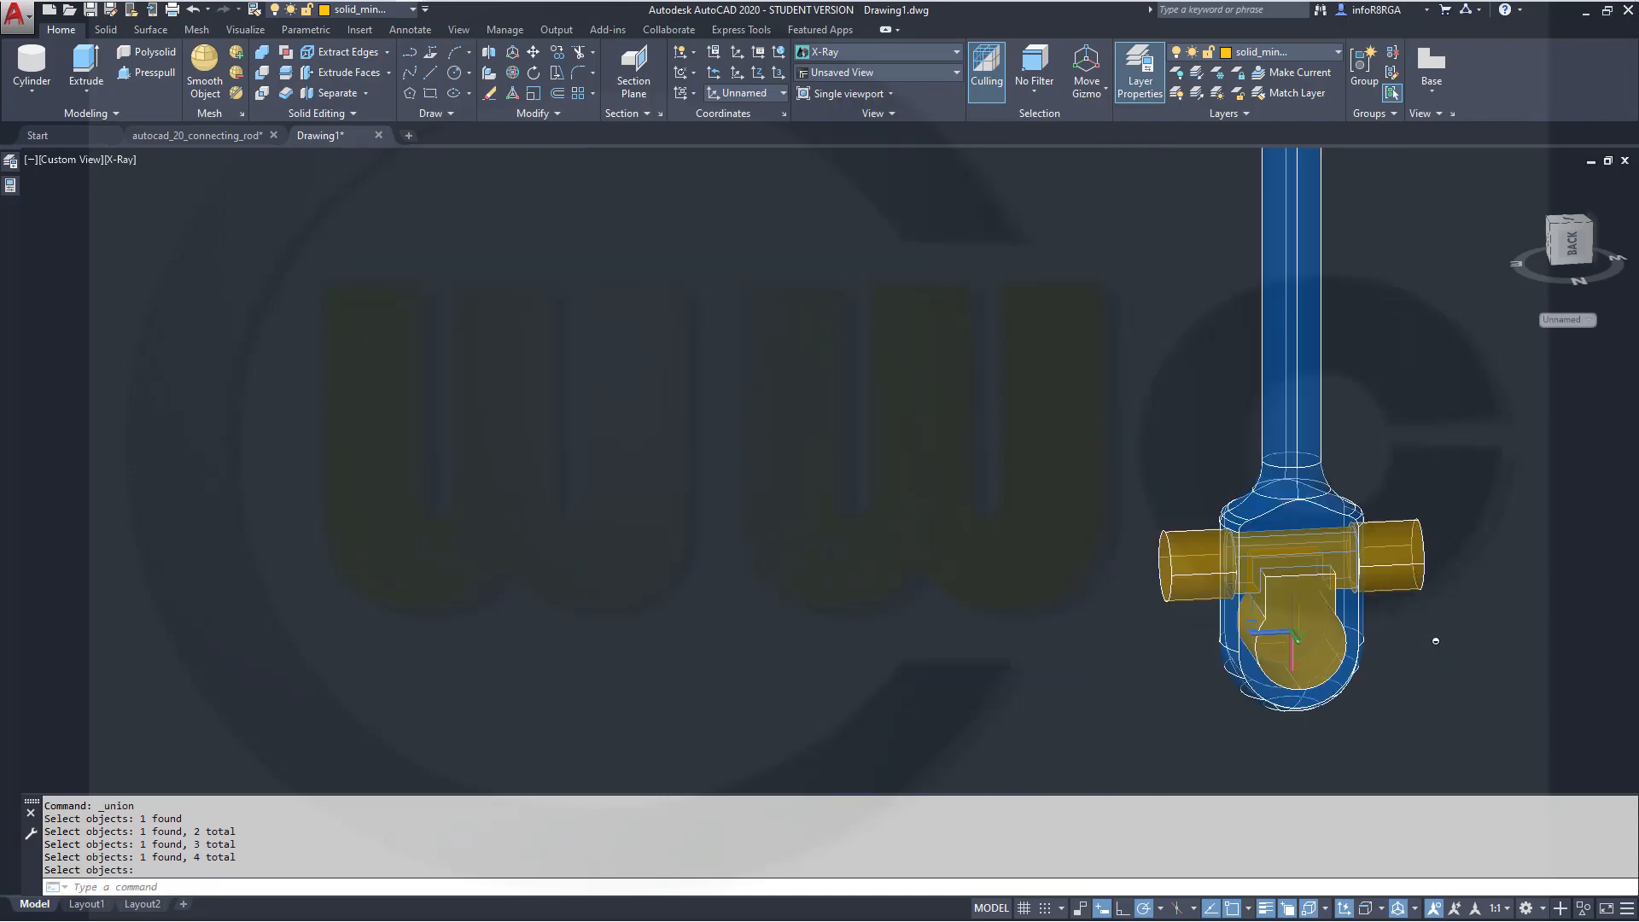
pyautogui.scroll(-4, 1451, 546)
pyautogui.moveTo(1462, 436); pyautogui.dragTo(1237, 498, button='middle')
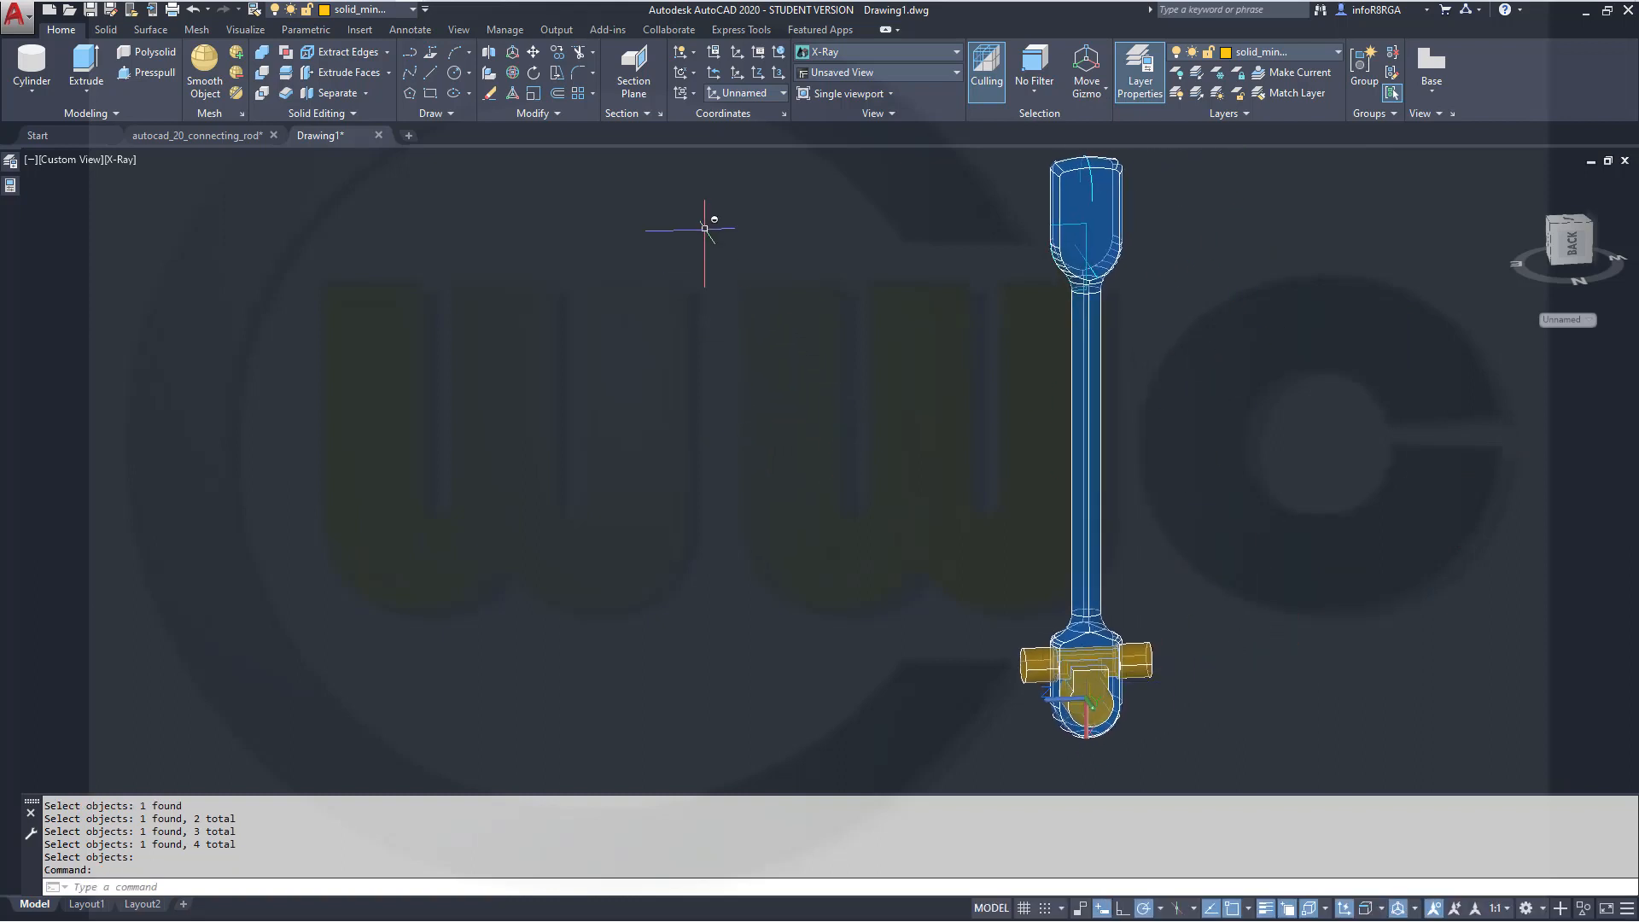
pyautogui.click(557, 53)
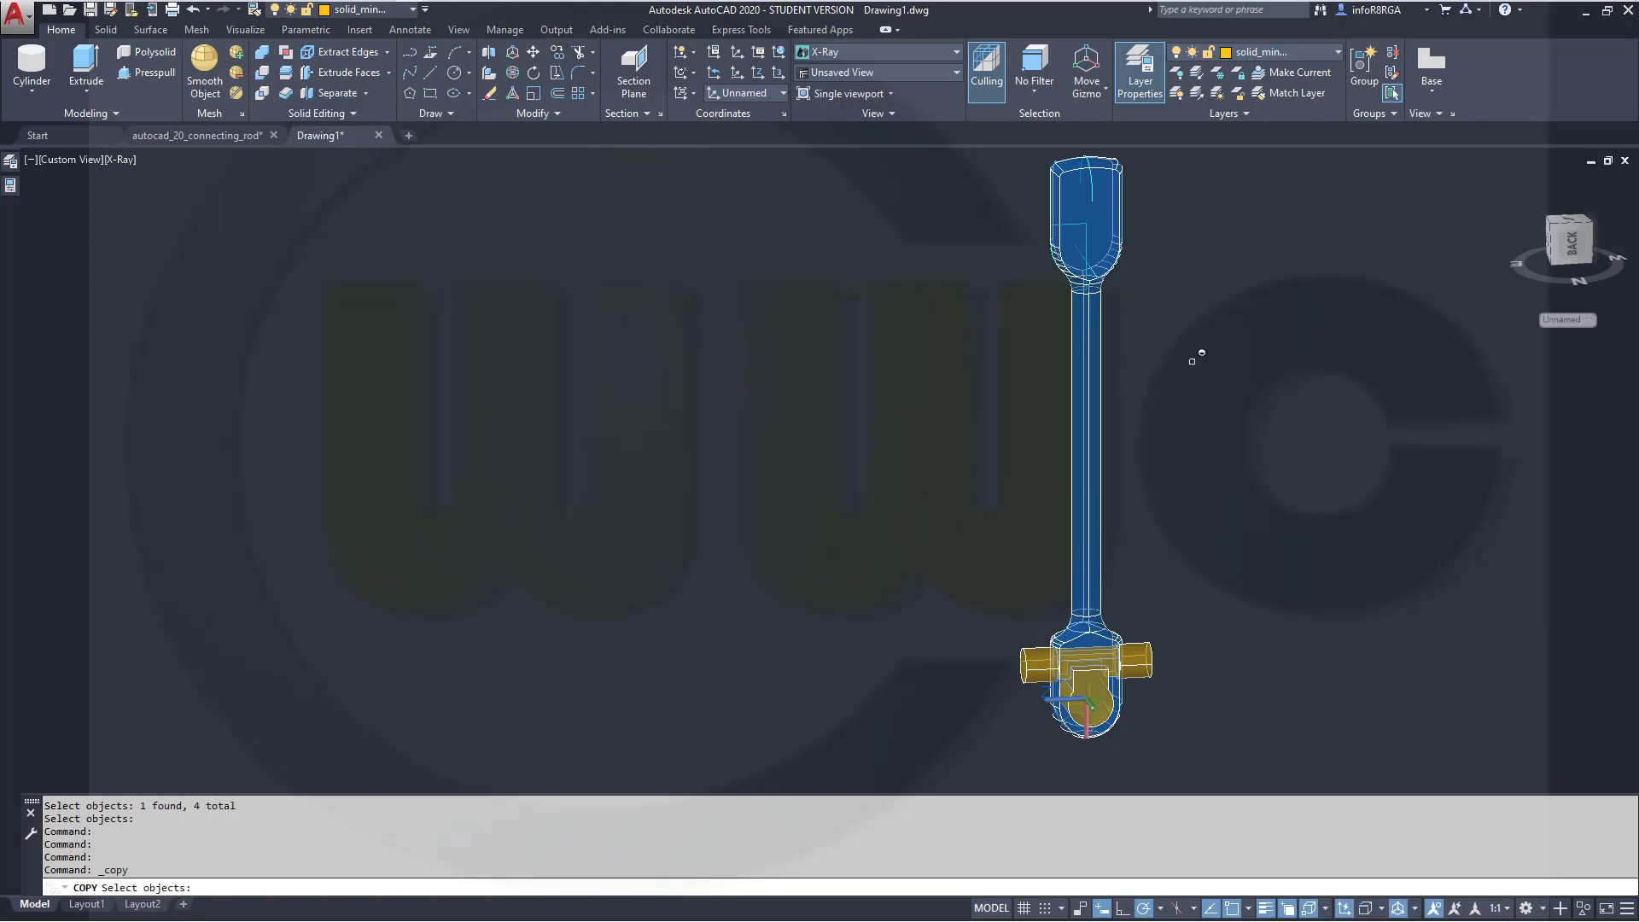
pyautogui.click(1141, 657)
pyautogui.press('Return')
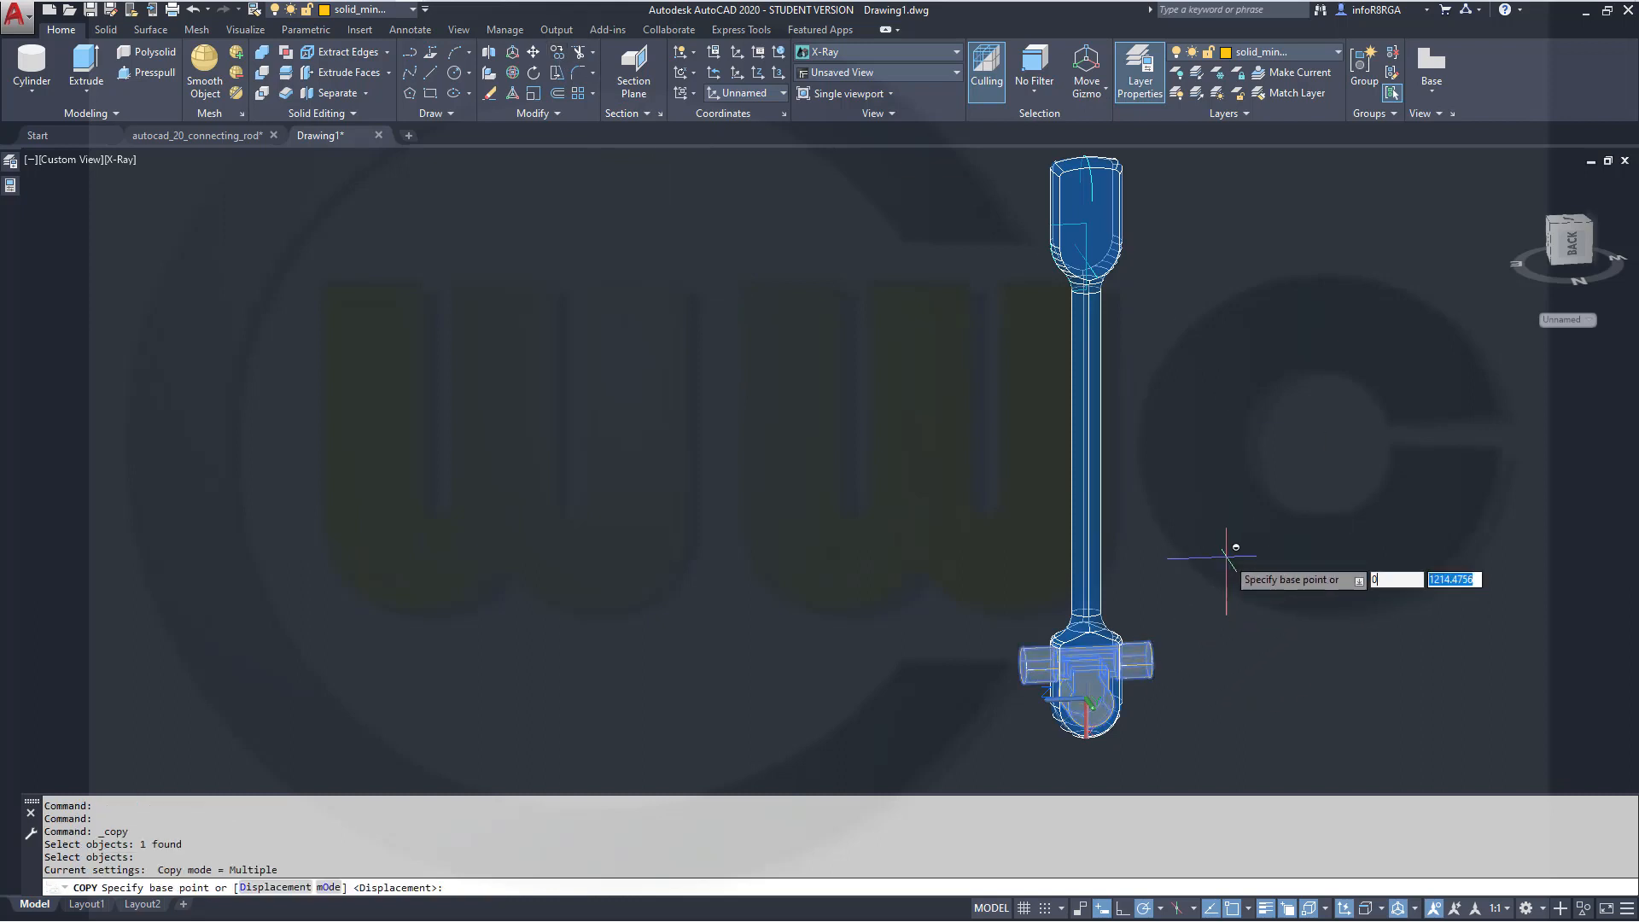
pyautogui.press('Return')
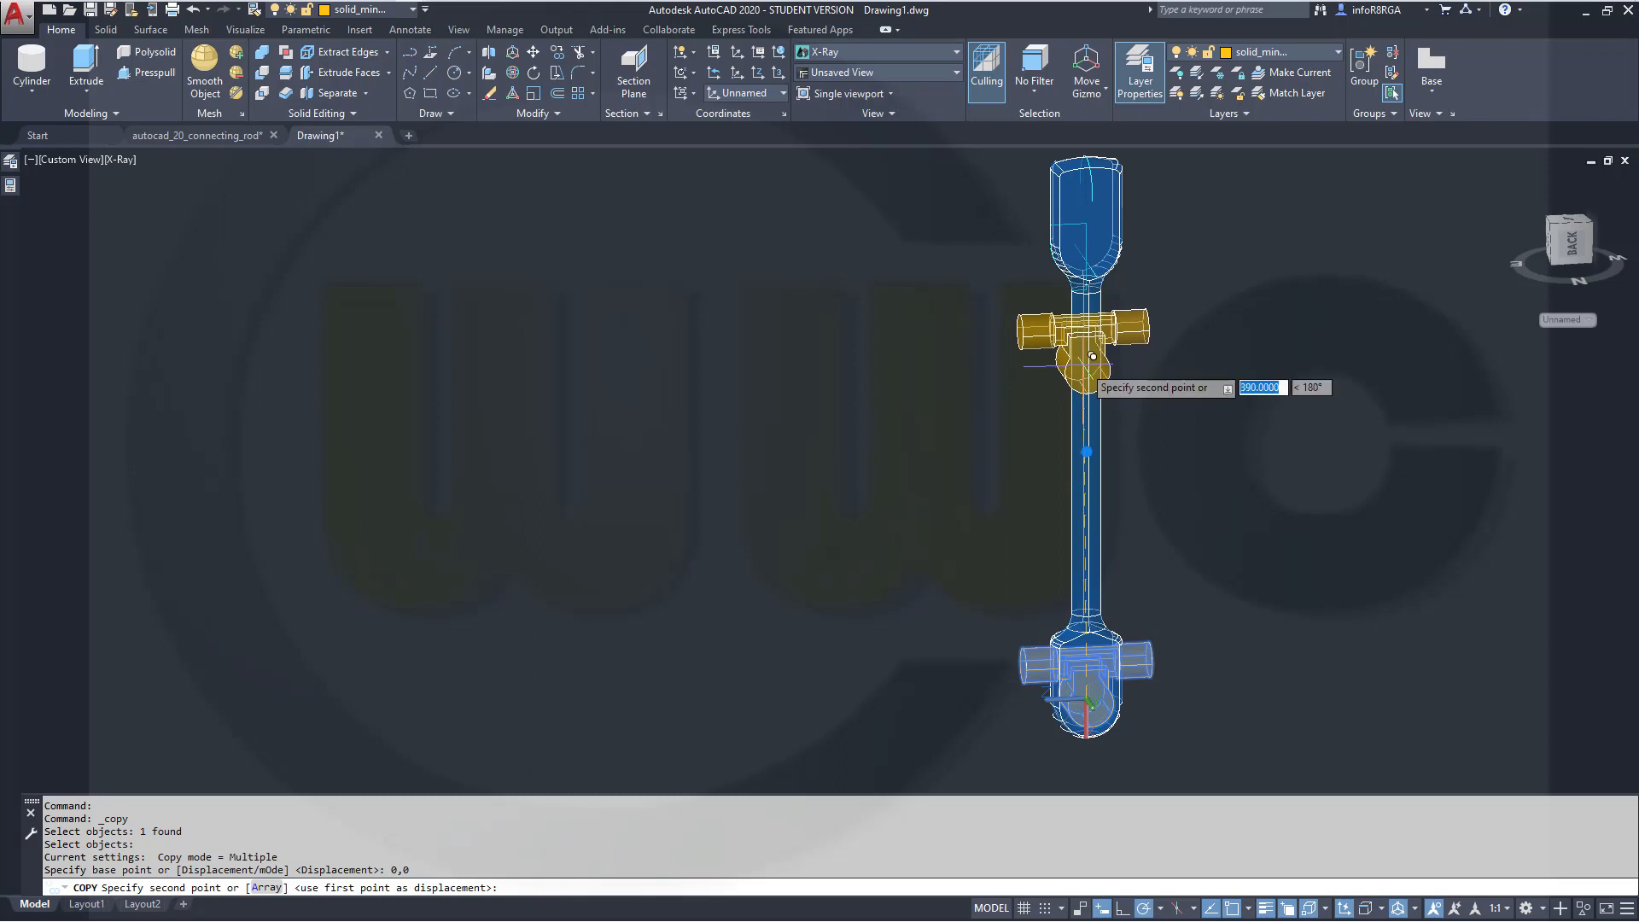
pyautogui.write('-')
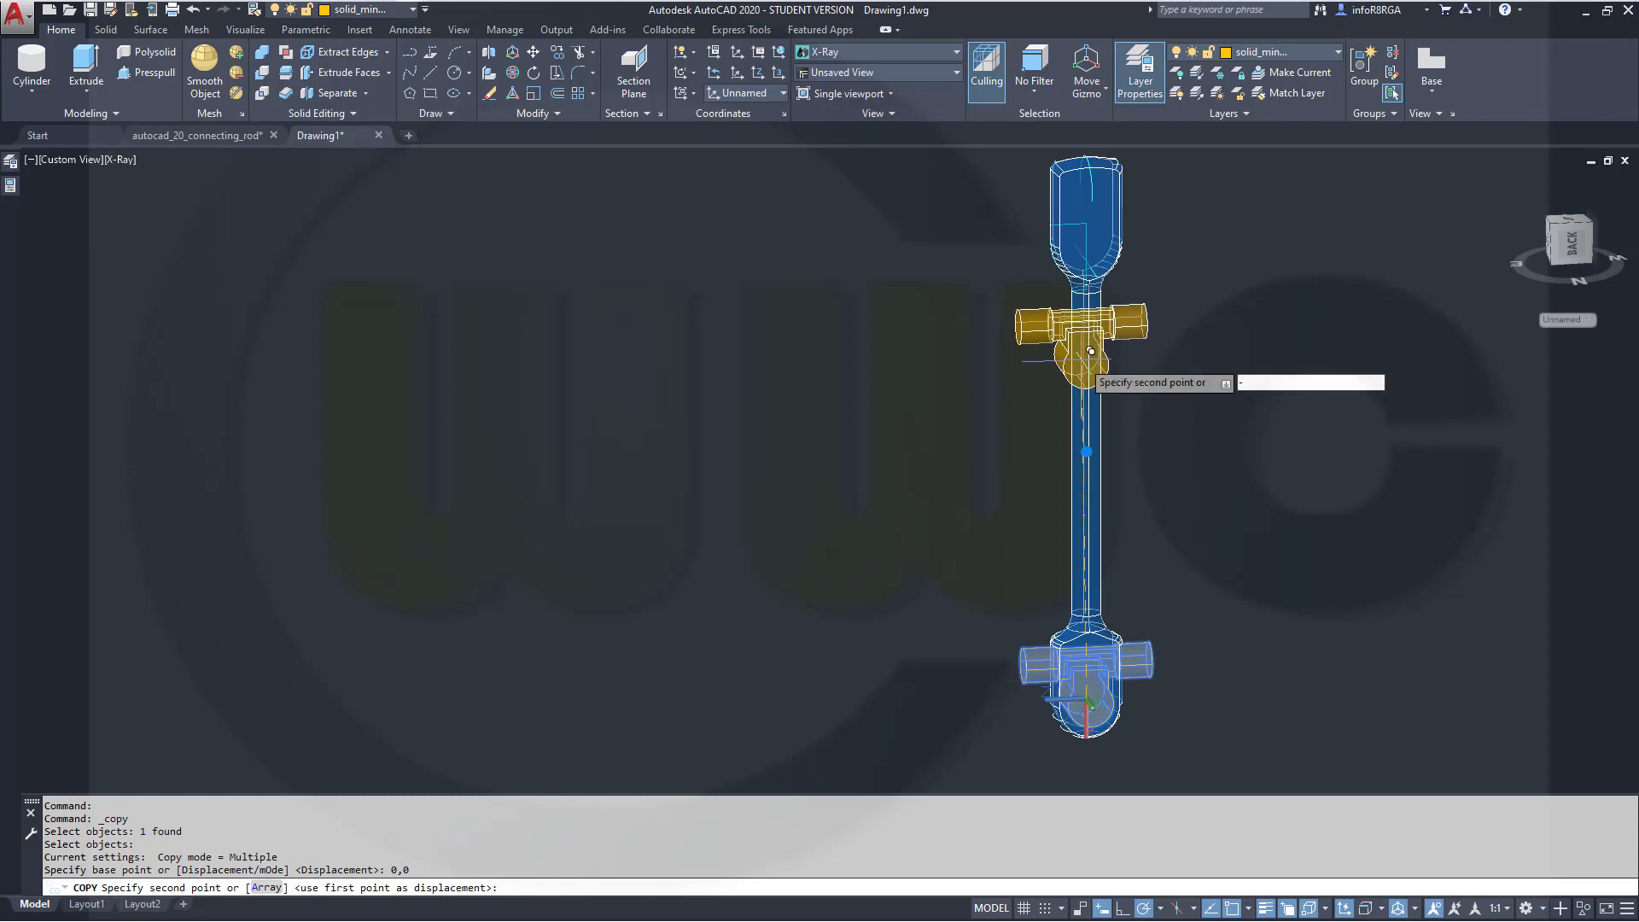
pyautogui.write('750,')
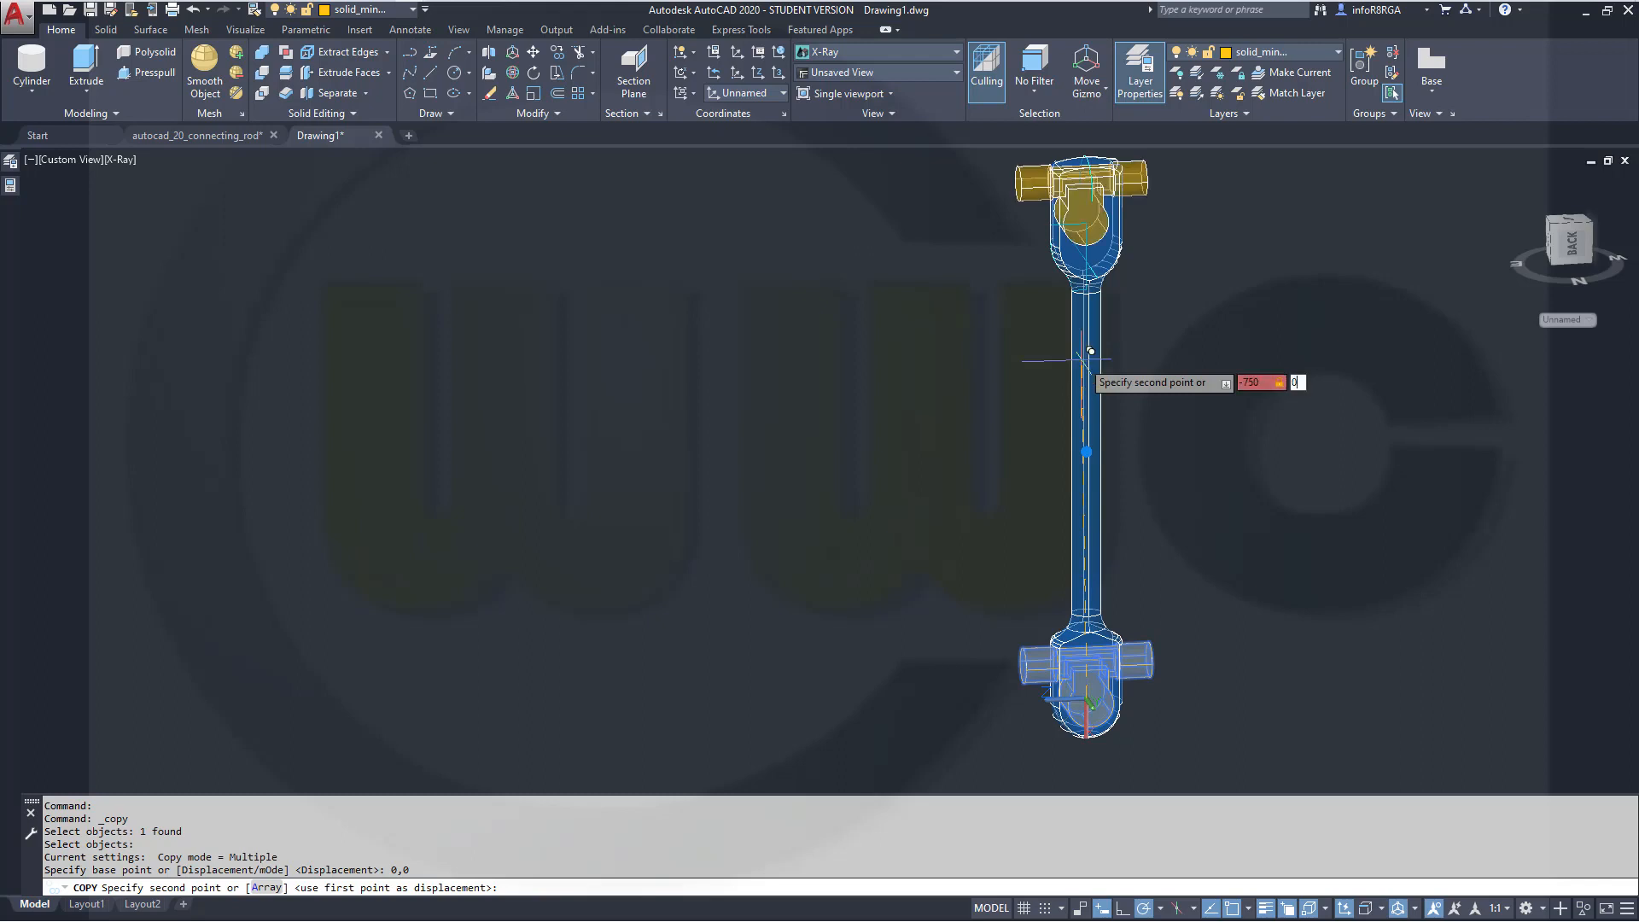
pyautogui.write('0')
pyautogui.press('Return')
pyautogui.press('Escape')
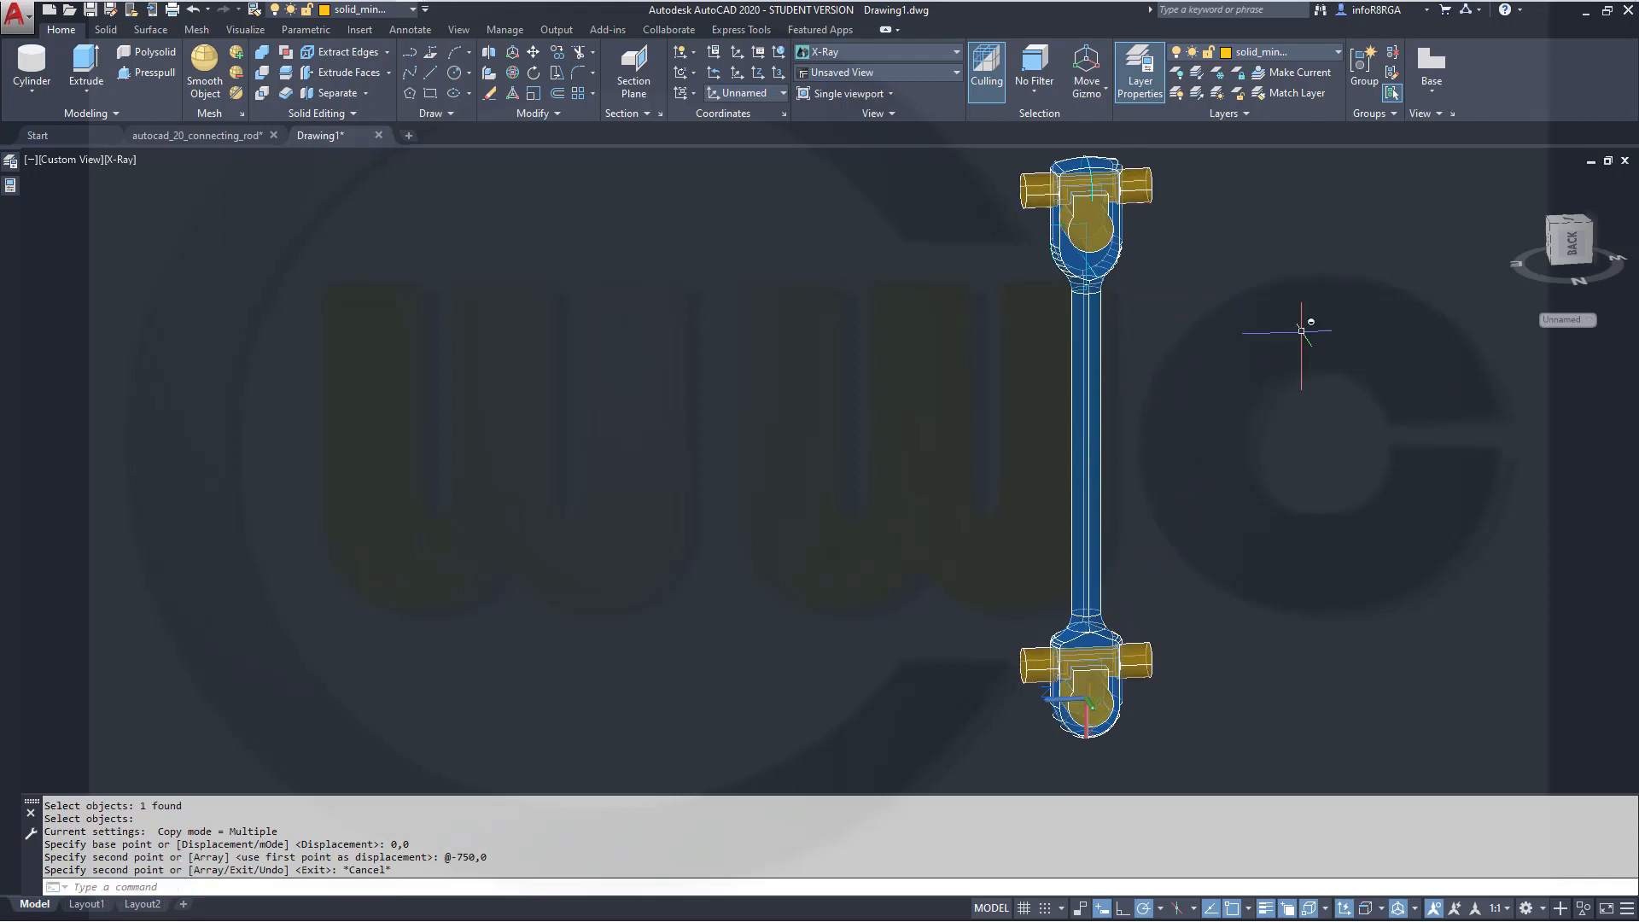
# Switch the viewport visual style to Realistic
pyautogui.keyDown('shift'); pyautogui.moveTo(1240, 378); pyautogui.dragTo(1130, 354, button='middle'); pyautogui.keyUp('shift')
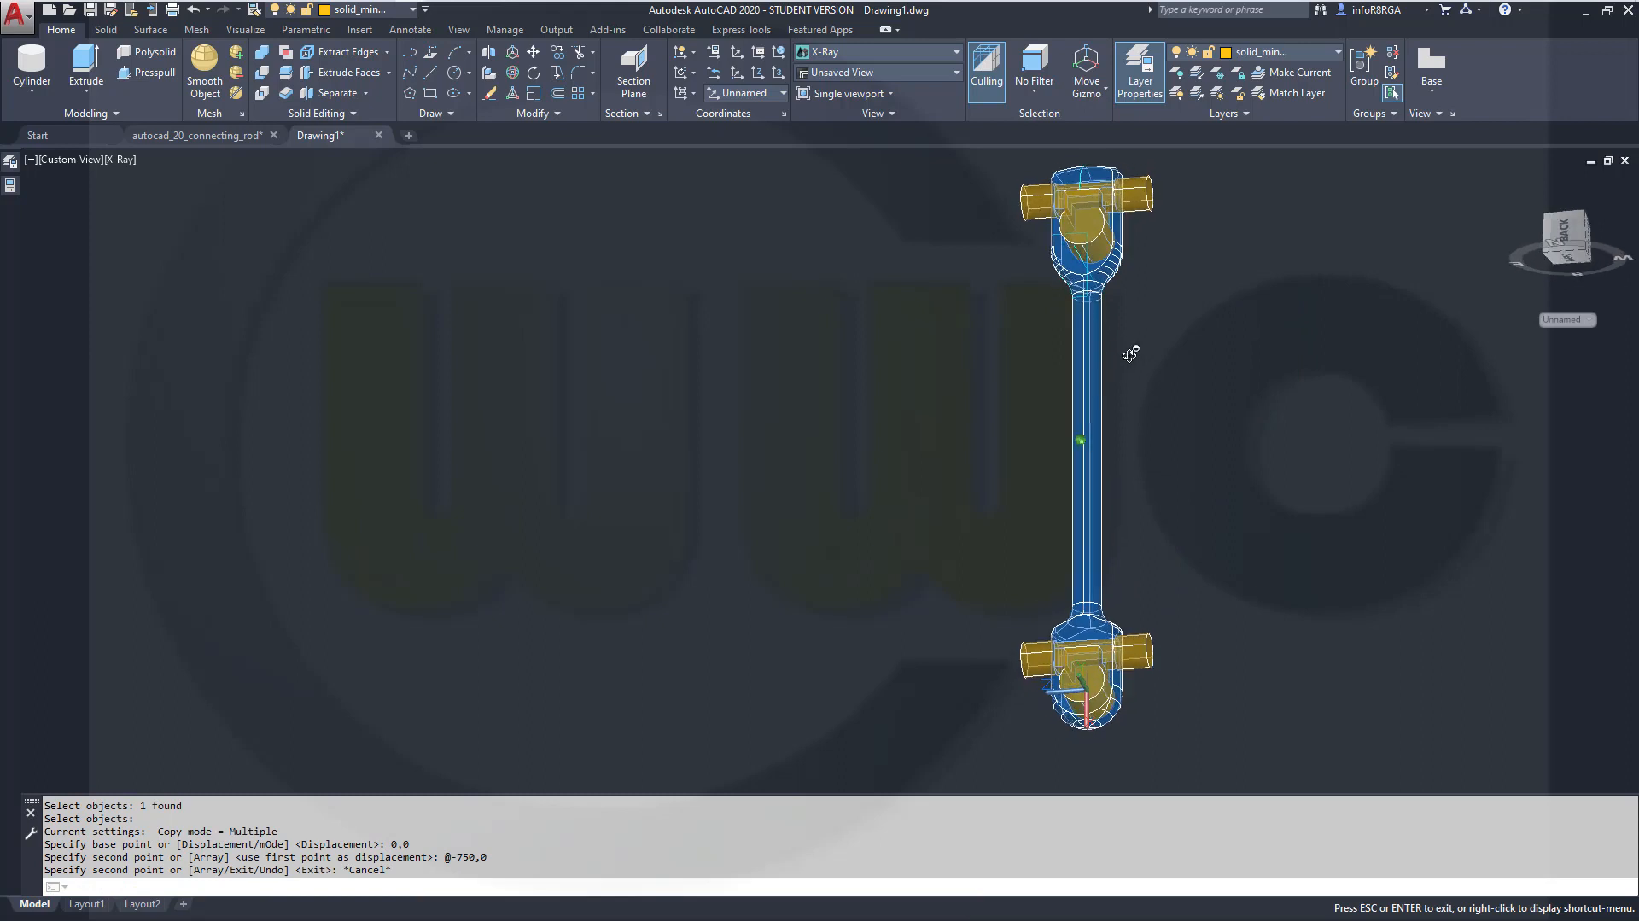
pyautogui.click(134, 160)
pyautogui.click(178, 258)
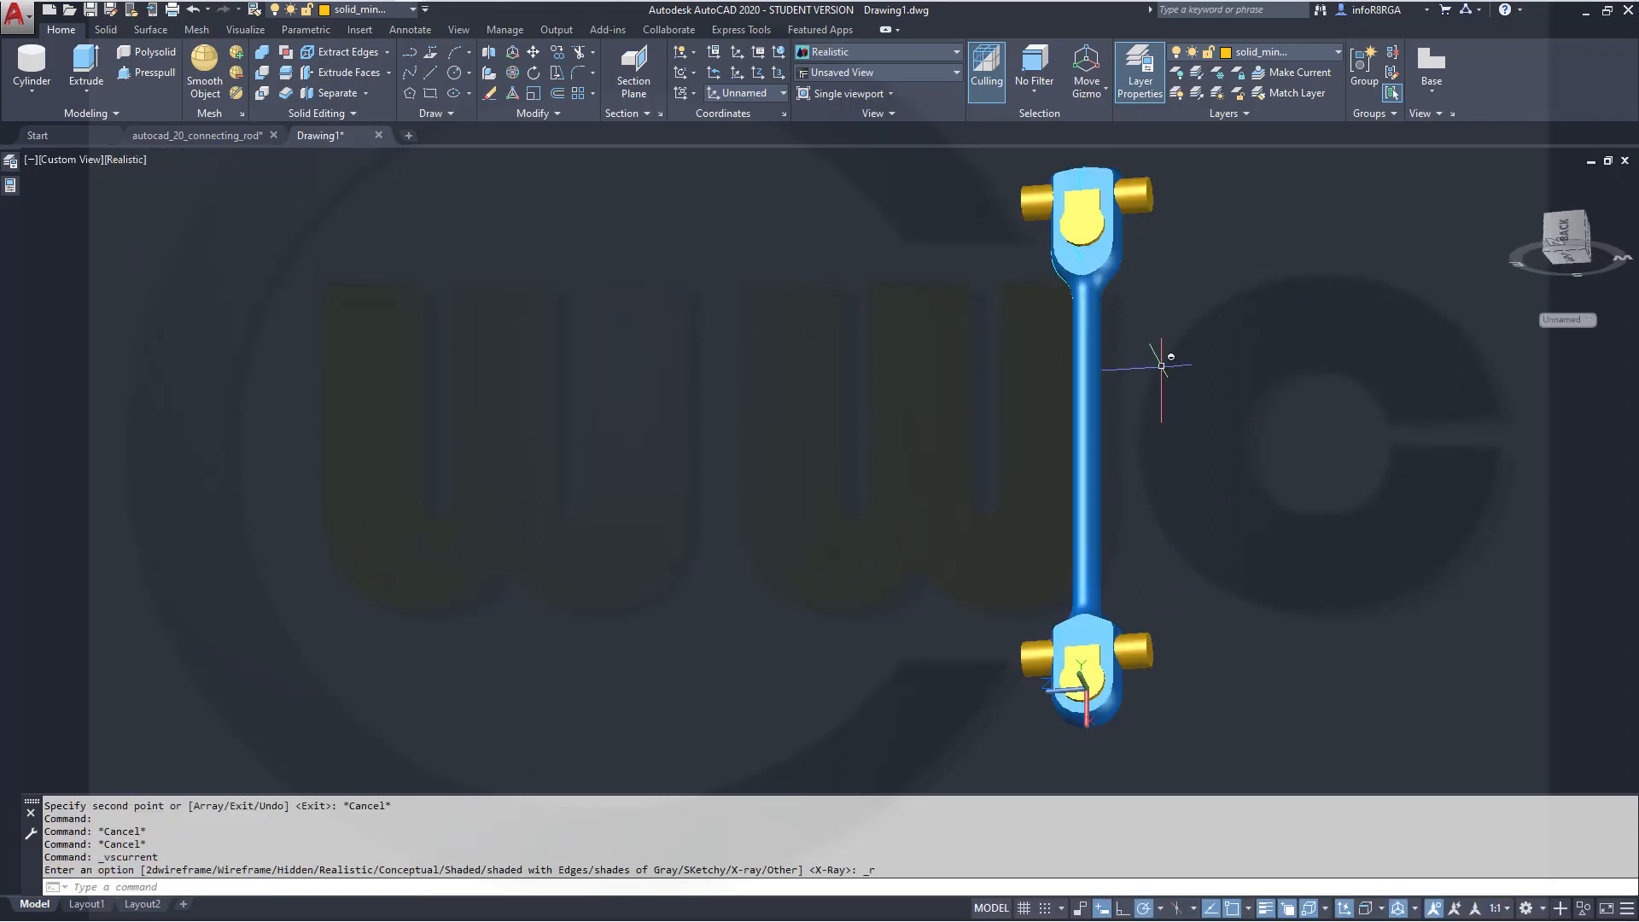
# Subtract both cutter solids from the connecting rod
pyautogui.moveTo(1163, 355); pyautogui.dragTo(1110, 450, button='middle')
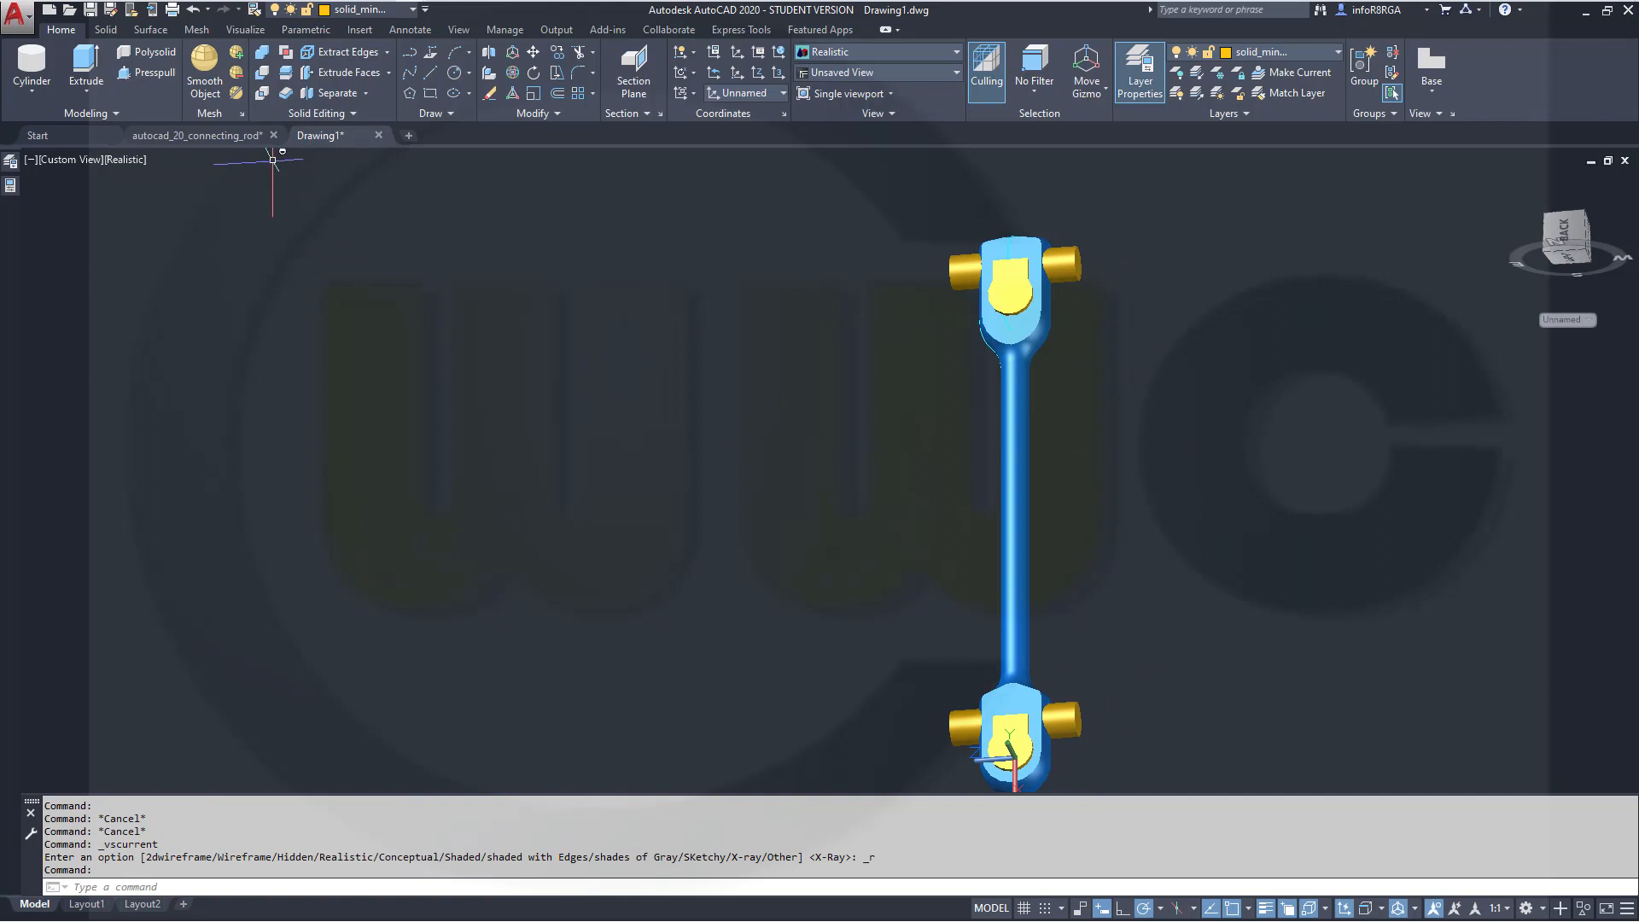
pyautogui.click(261, 75)
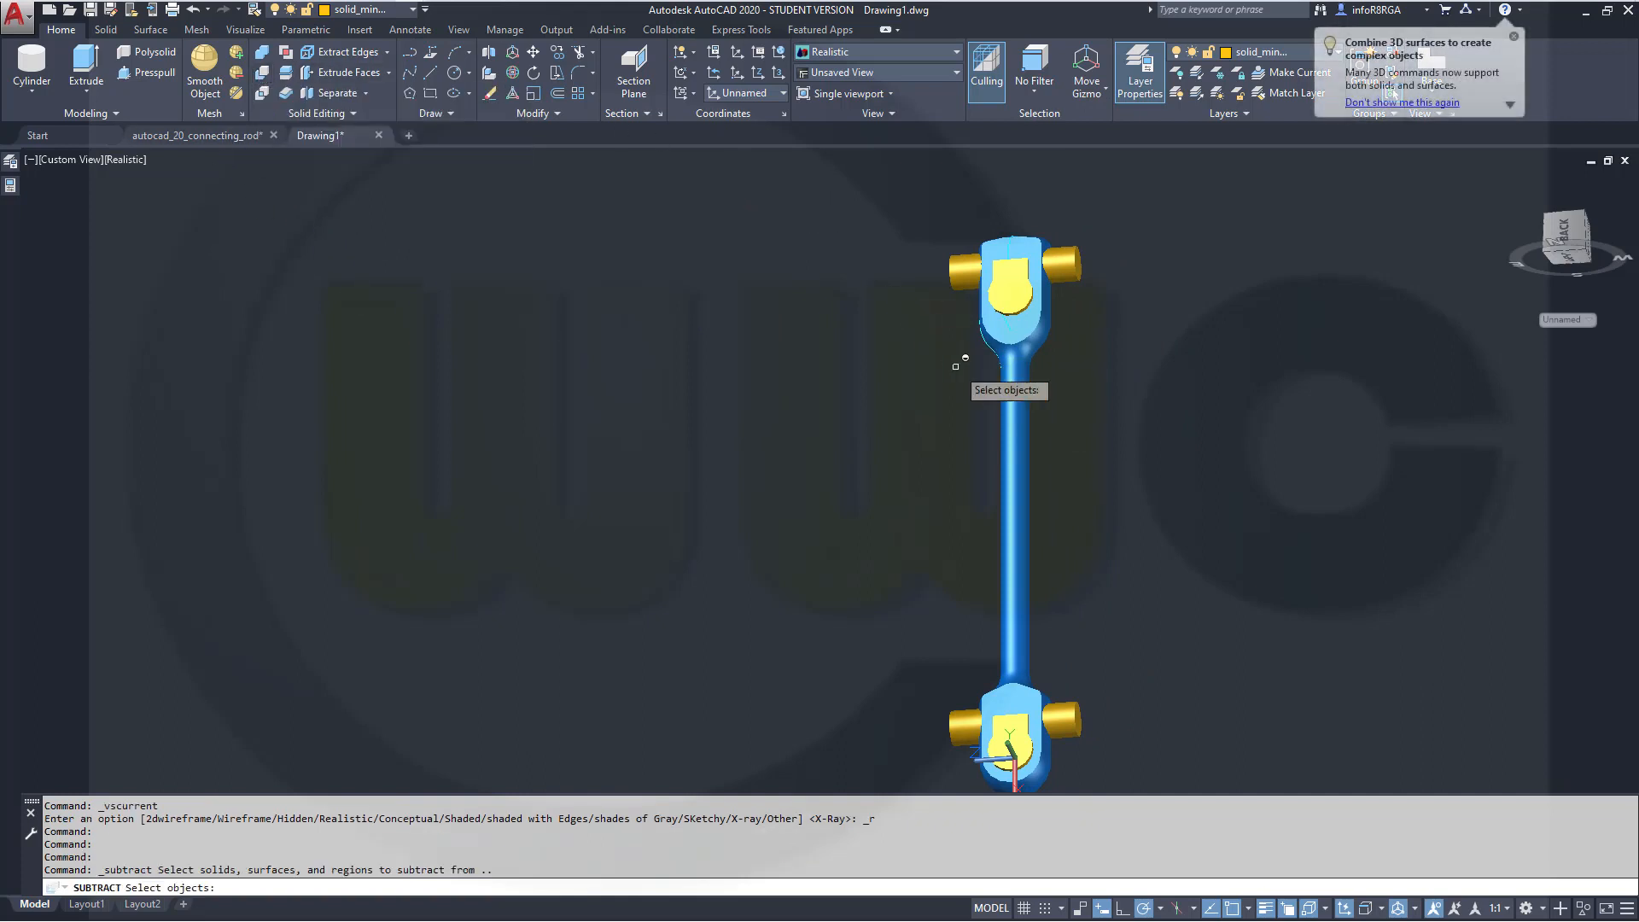
pyautogui.click(1022, 424)
pyautogui.press('Return')
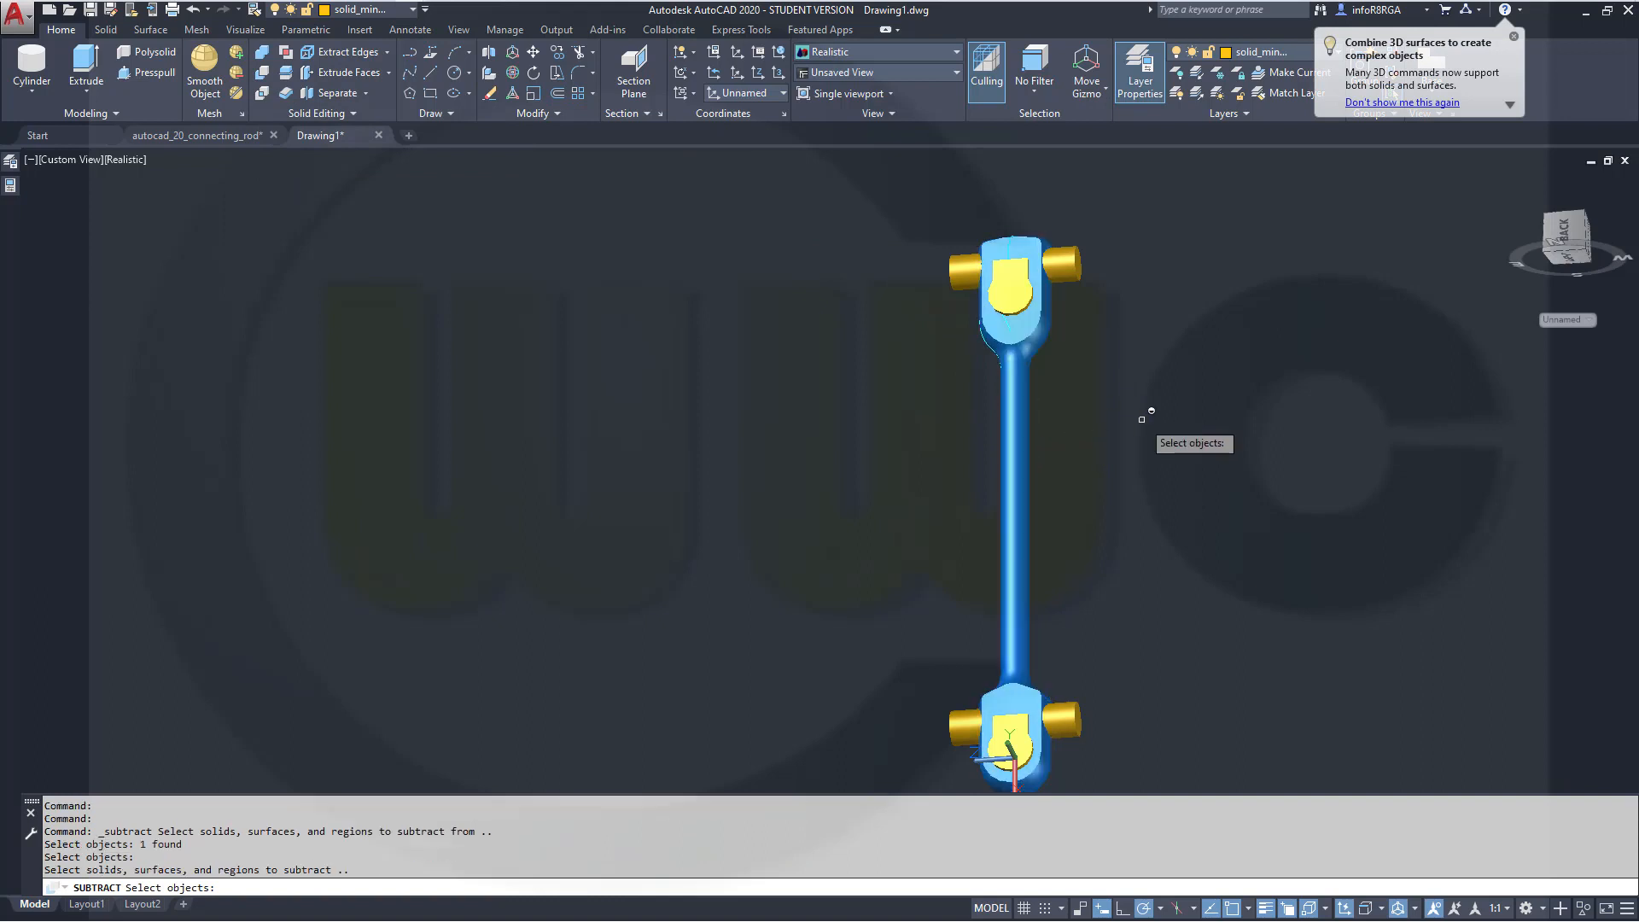
pyautogui.click(1059, 269)
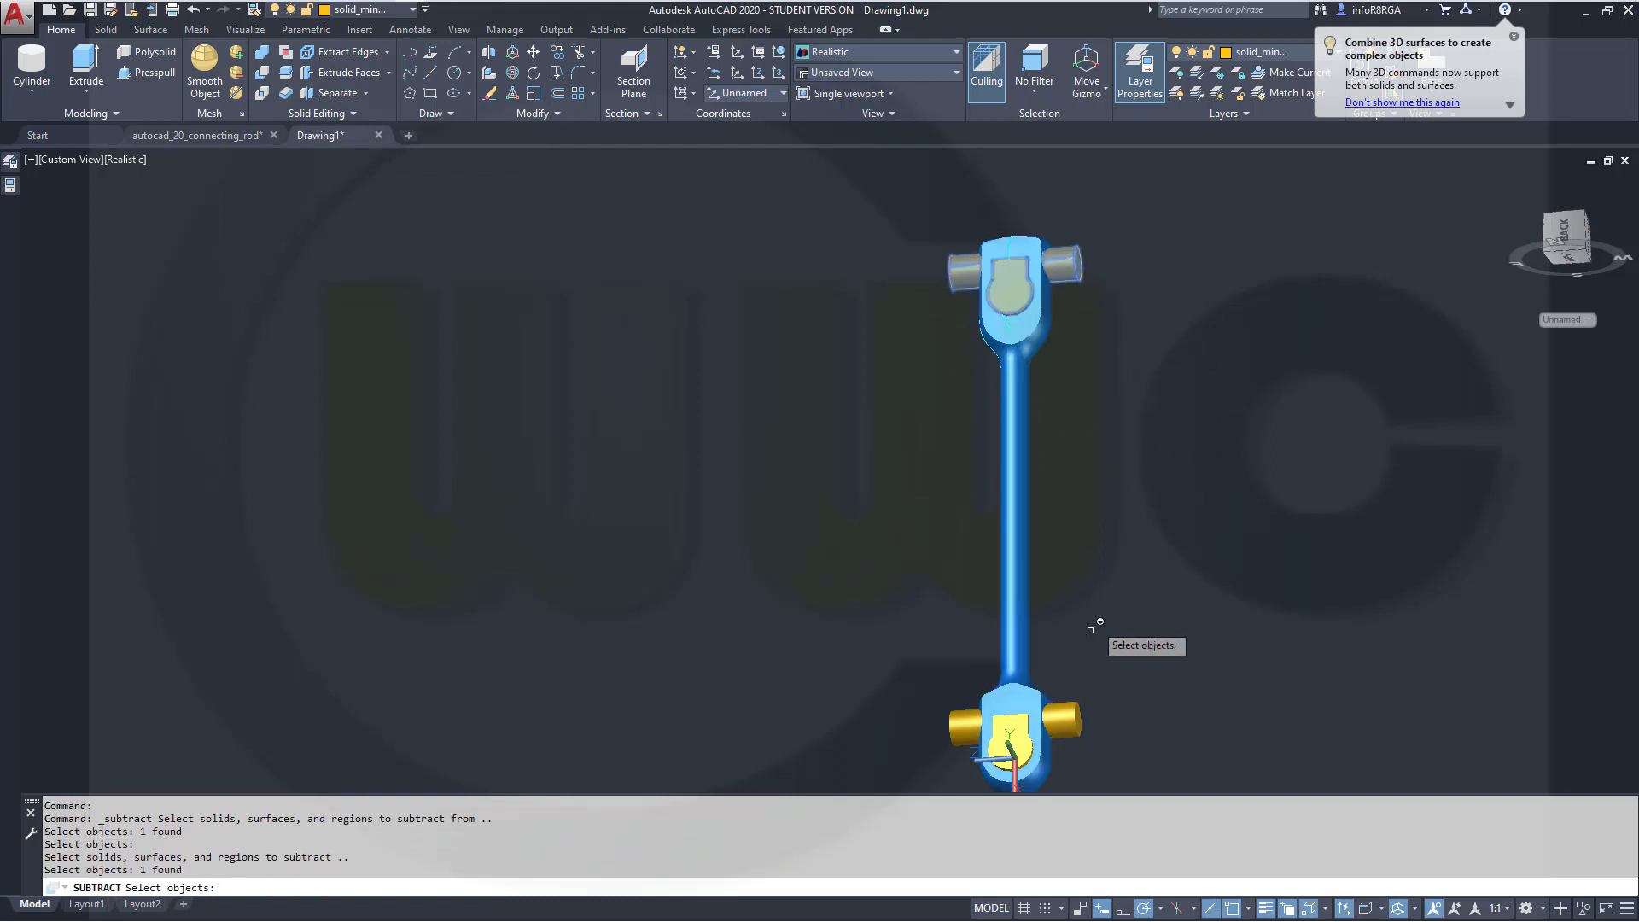
pyautogui.click(1066, 715)
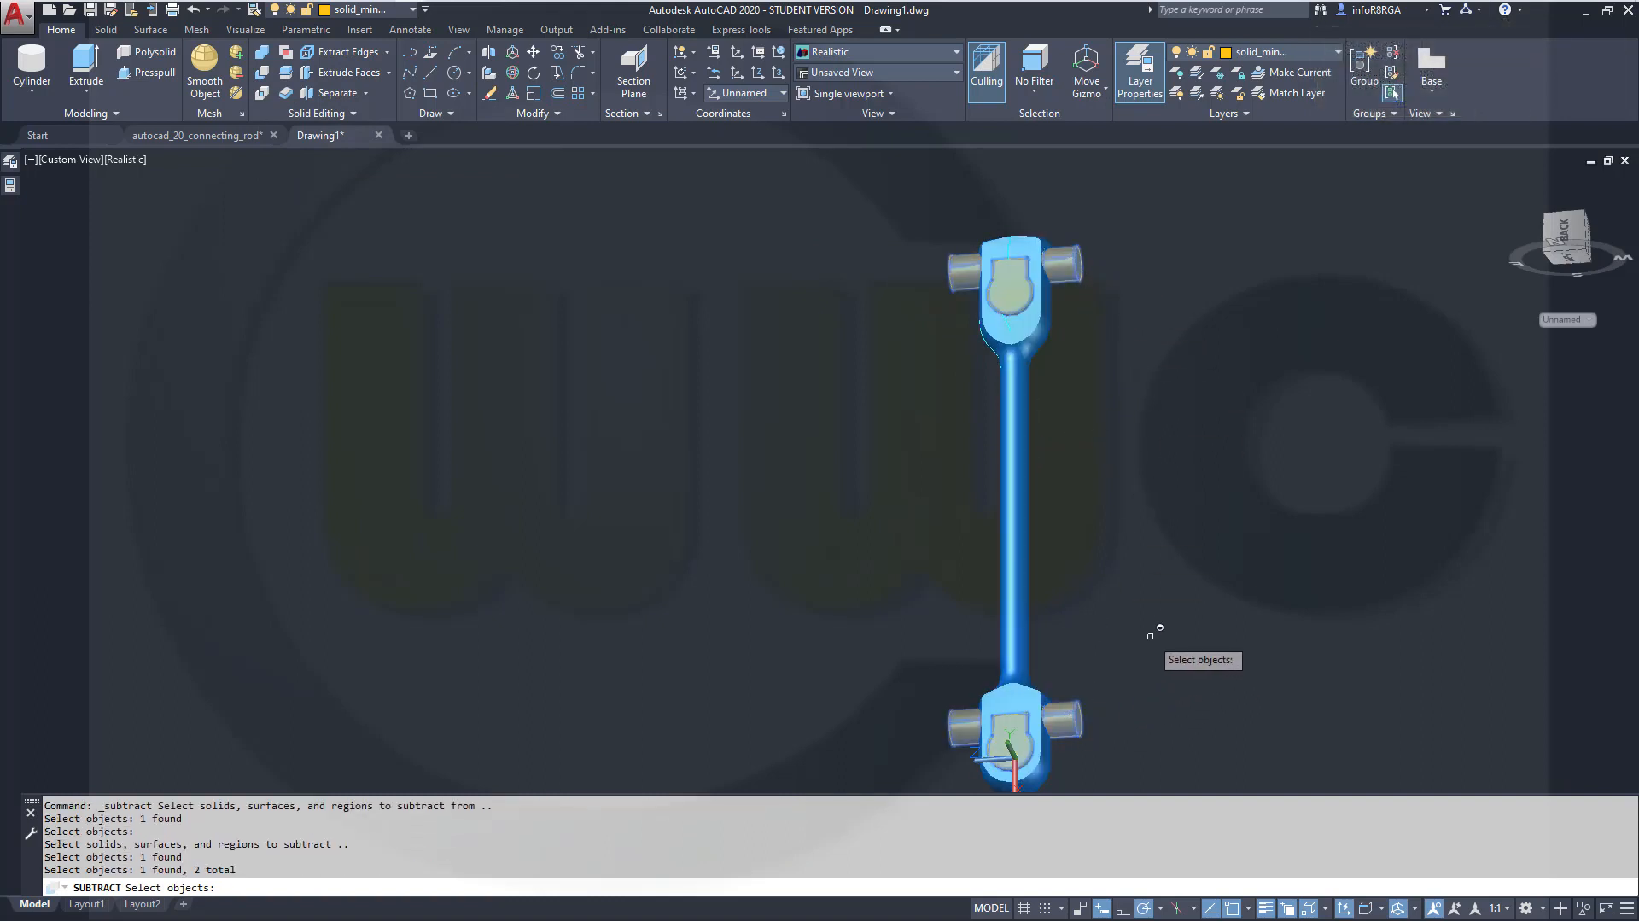
pyautogui.press('Return')
# Create a cylinder centered at 0,0 with radius 4 and height 100
pyautogui.keyDown('shift'); pyautogui.moveTo(1058, 449); pyautogui.dragTo(828, 459, button='middle'); pyautogui.keyUp('shift')
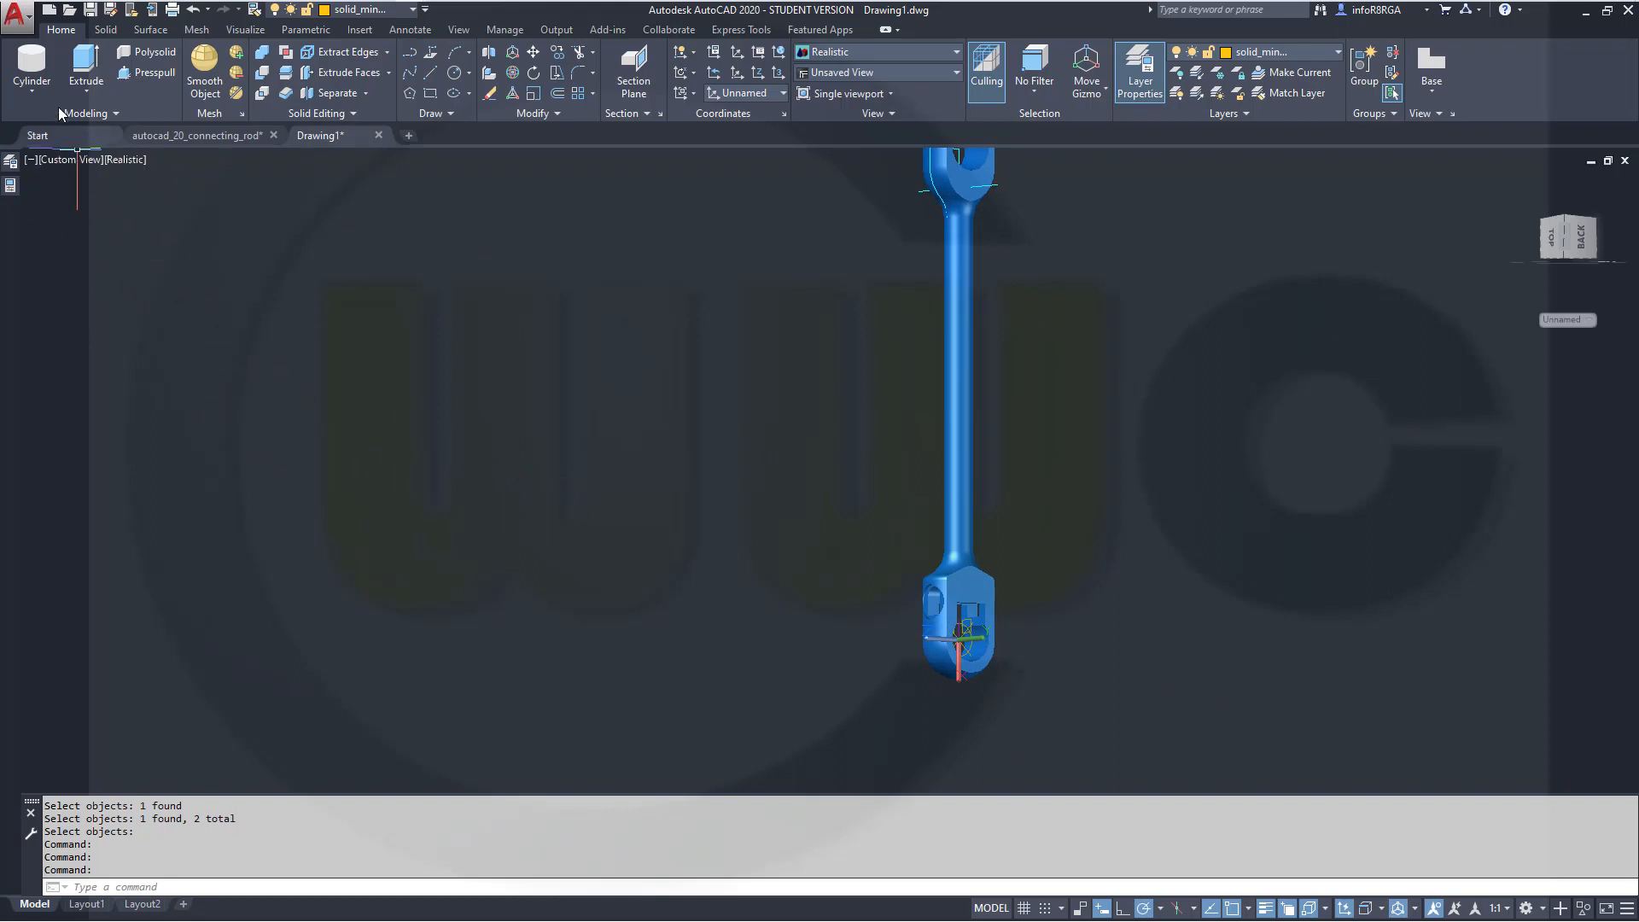
pyautogui.click(30, 68)
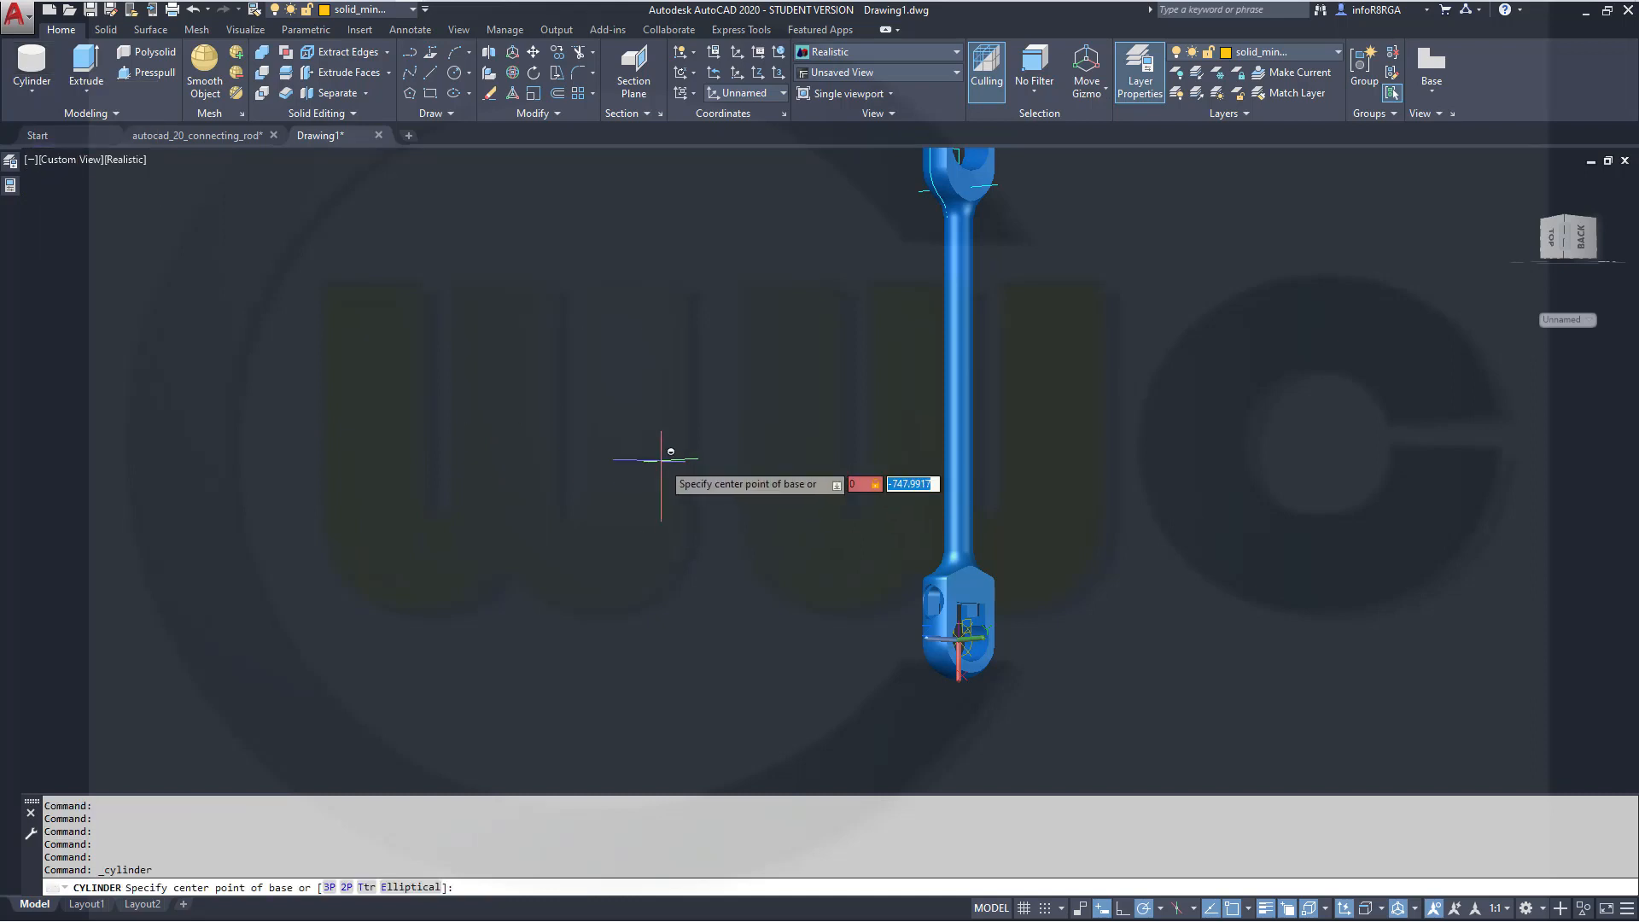
pyautogui.write('0,0')
pyautogui.press('Return')
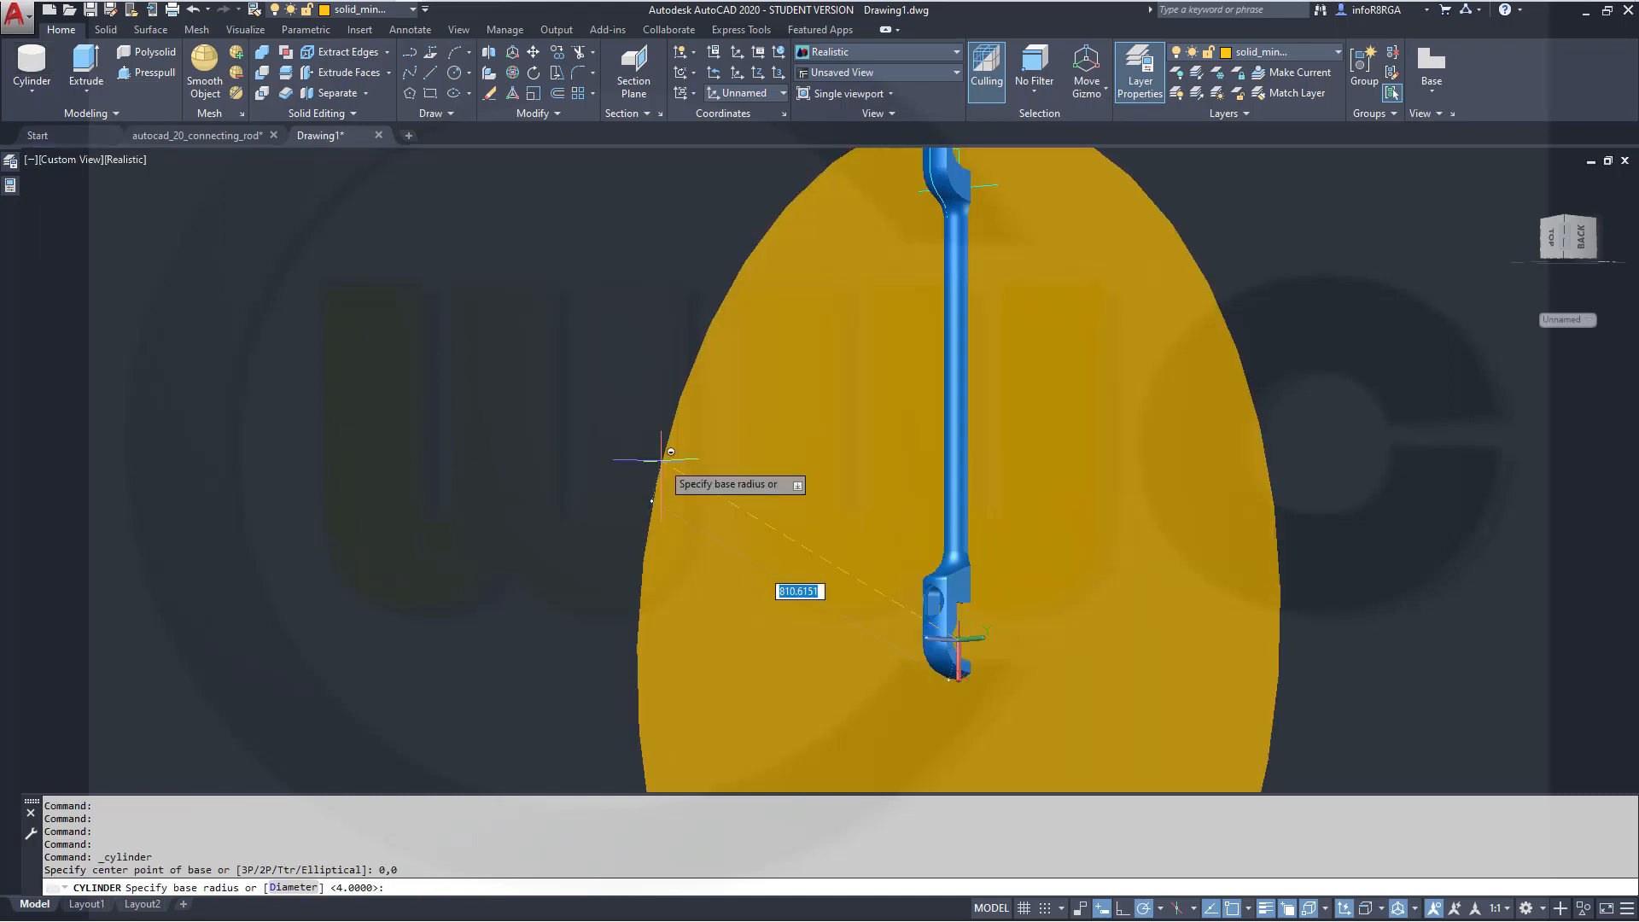
pyautogui.press('Return')
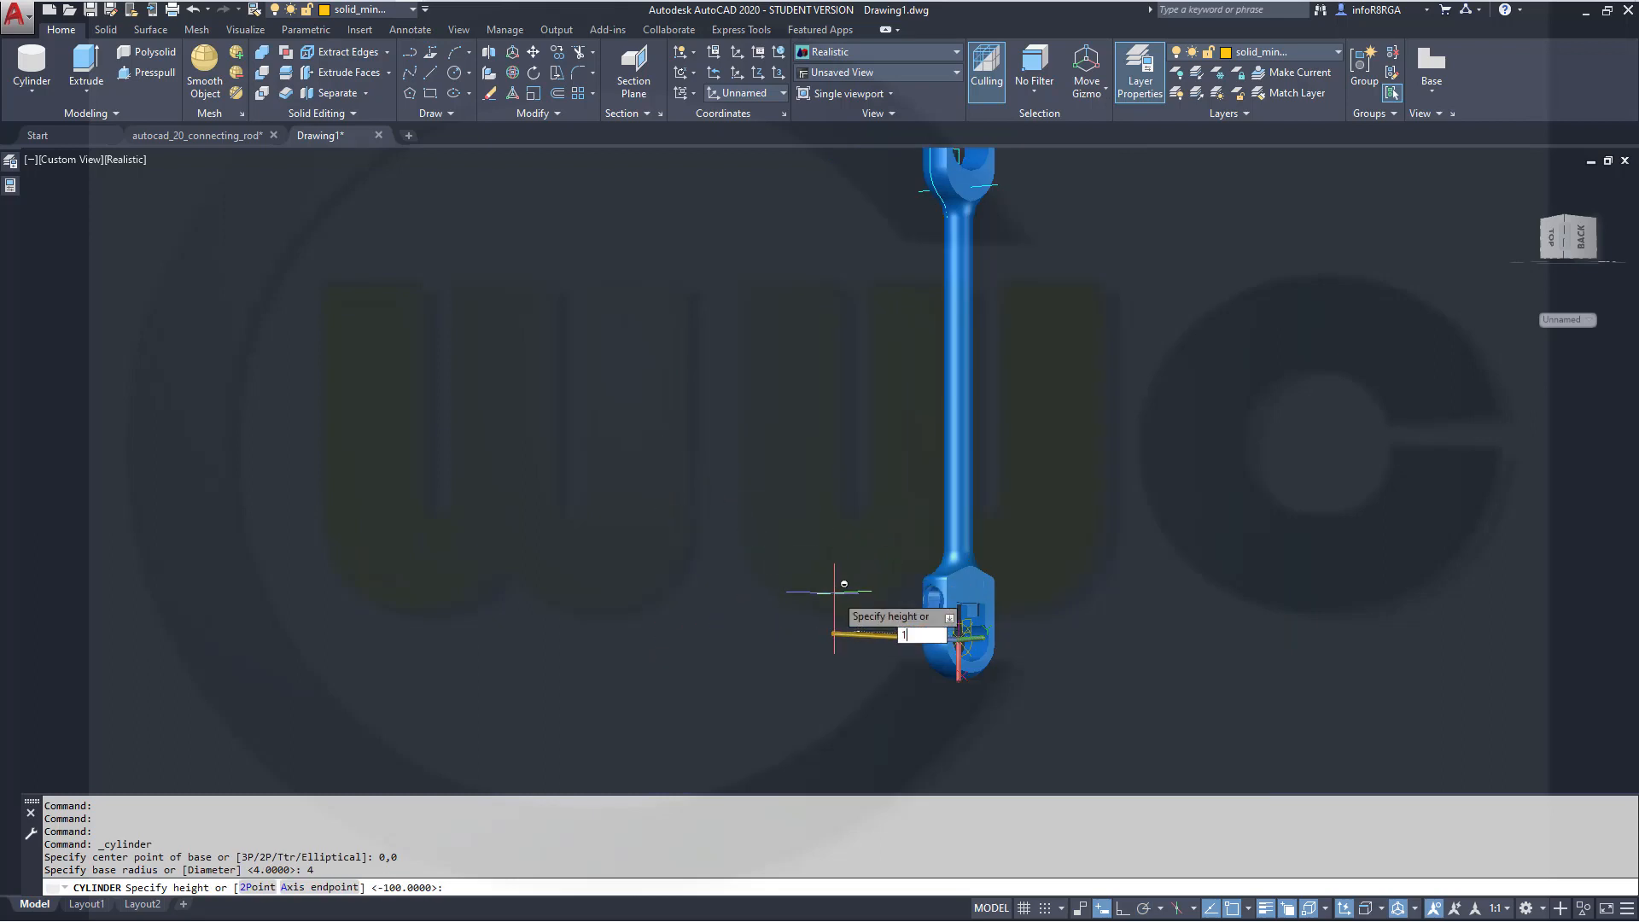
pyautogui.press('Return')
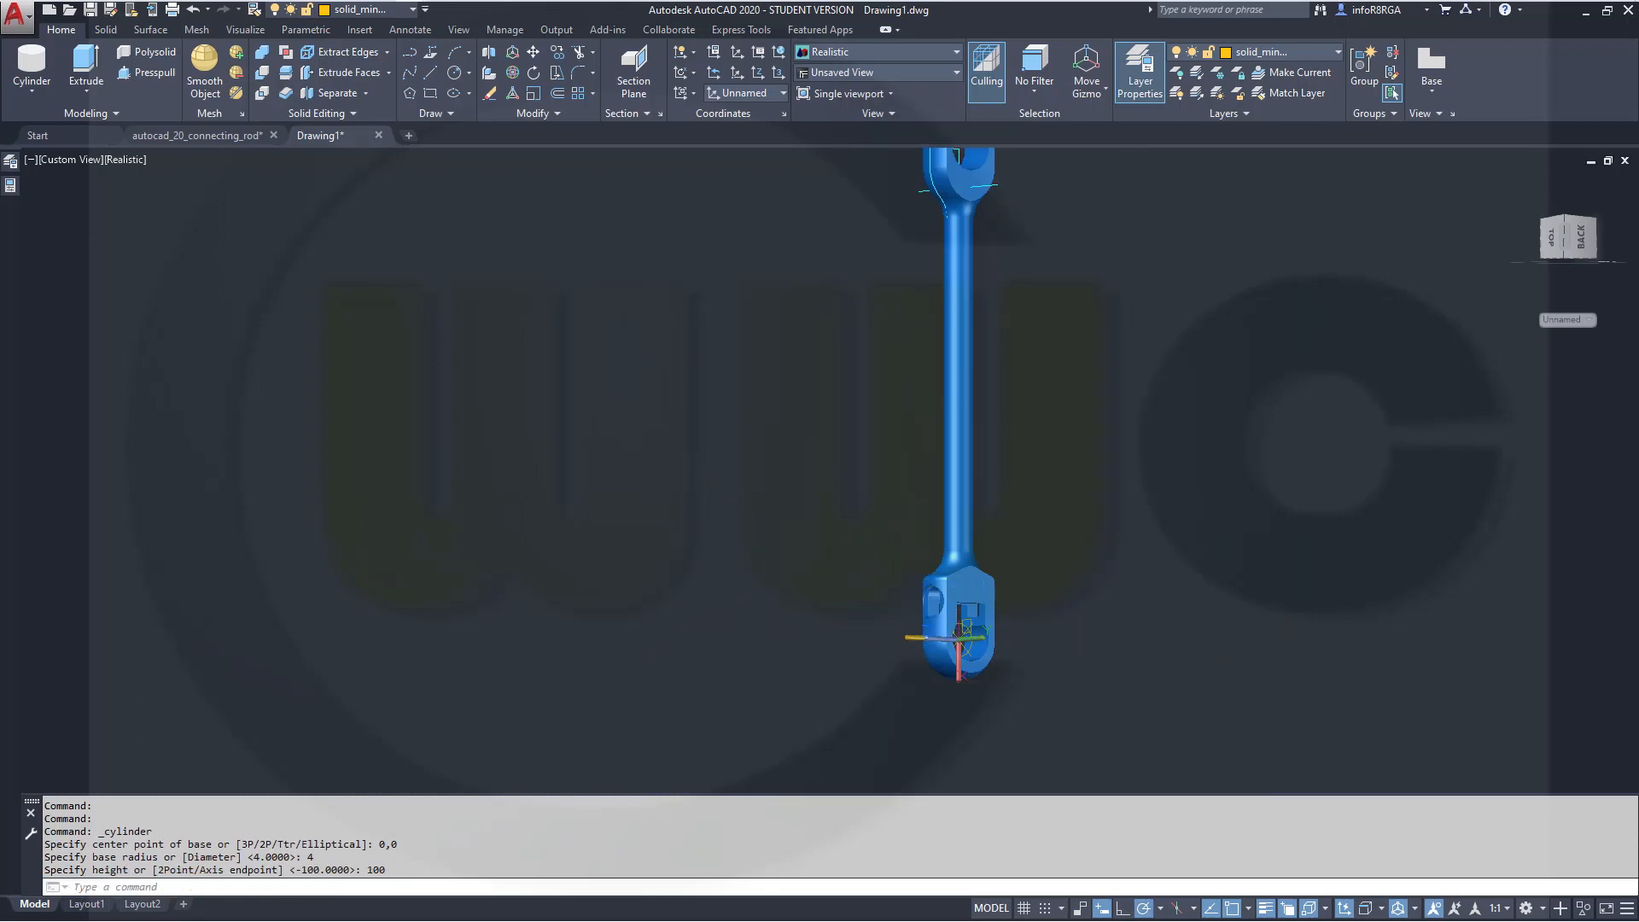
# Copy the small cylinder from base point 0,0 with a displacement of -750,0 to the rod's other end
pyautogui.keyDown('shift'); pyautogui.moveTo(1144, 598); pyautogui.dragTo(1053, 611, button='middle'); pyautogui.keyUp('shift')
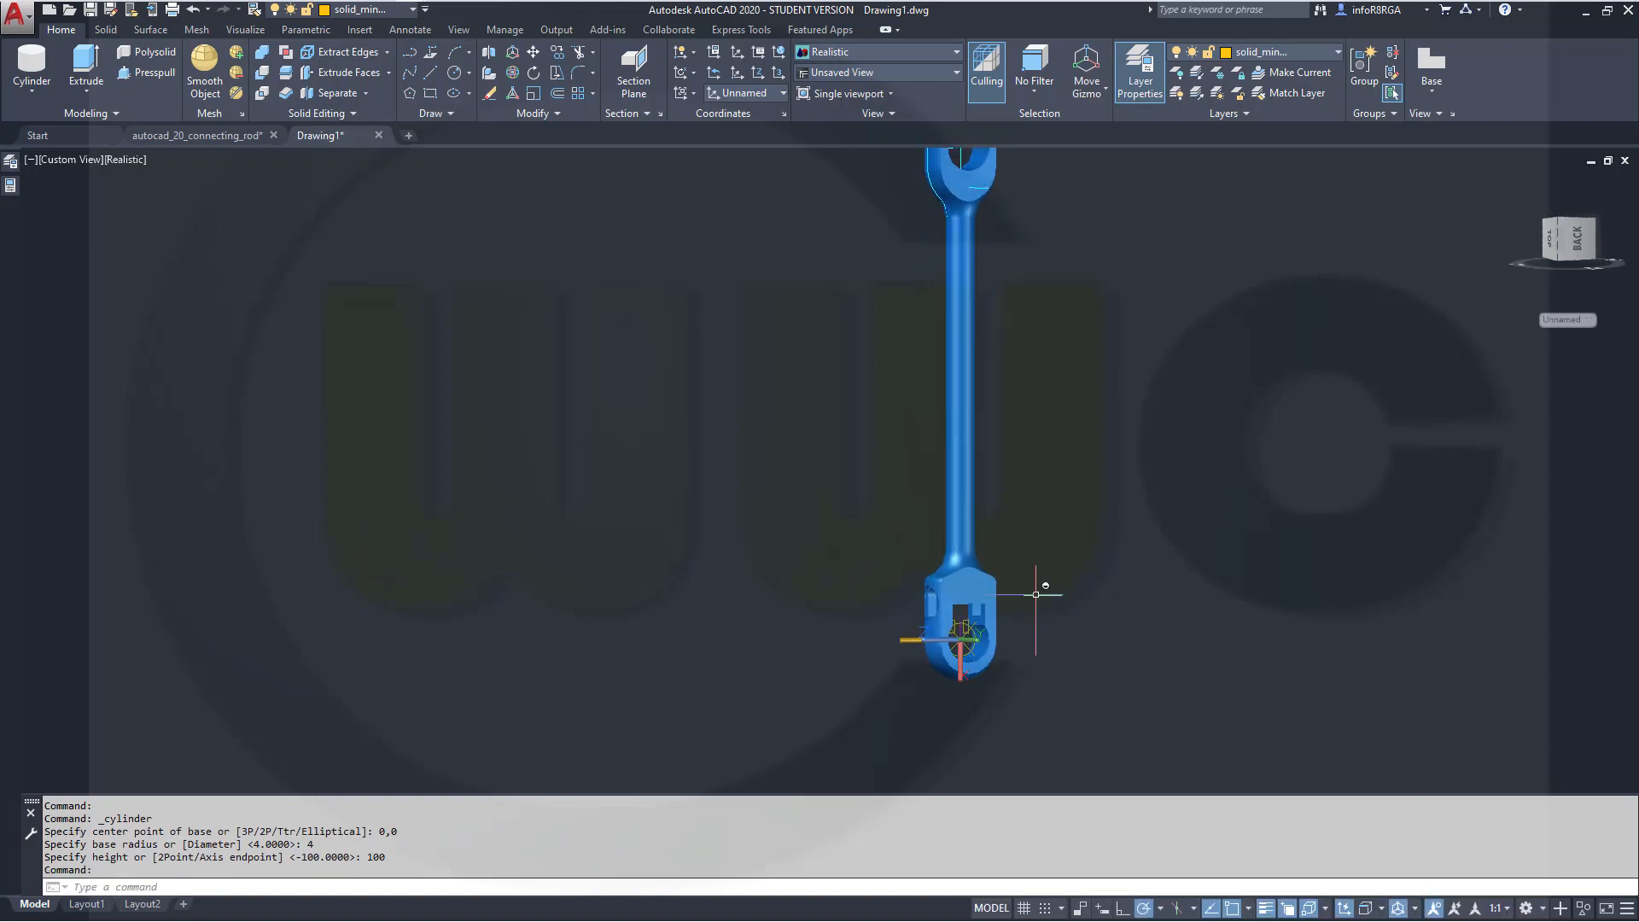
pyautogui.moveTo(1070, 462); pyautogui.dragTo(1060, 578, button='middle')
pyautogui.keyDown('shift'); pyautogui.moveTo(1029, 526); pyautogui.dragTo(984, 508, button='middle'); pyautogui.keyUp('shift')
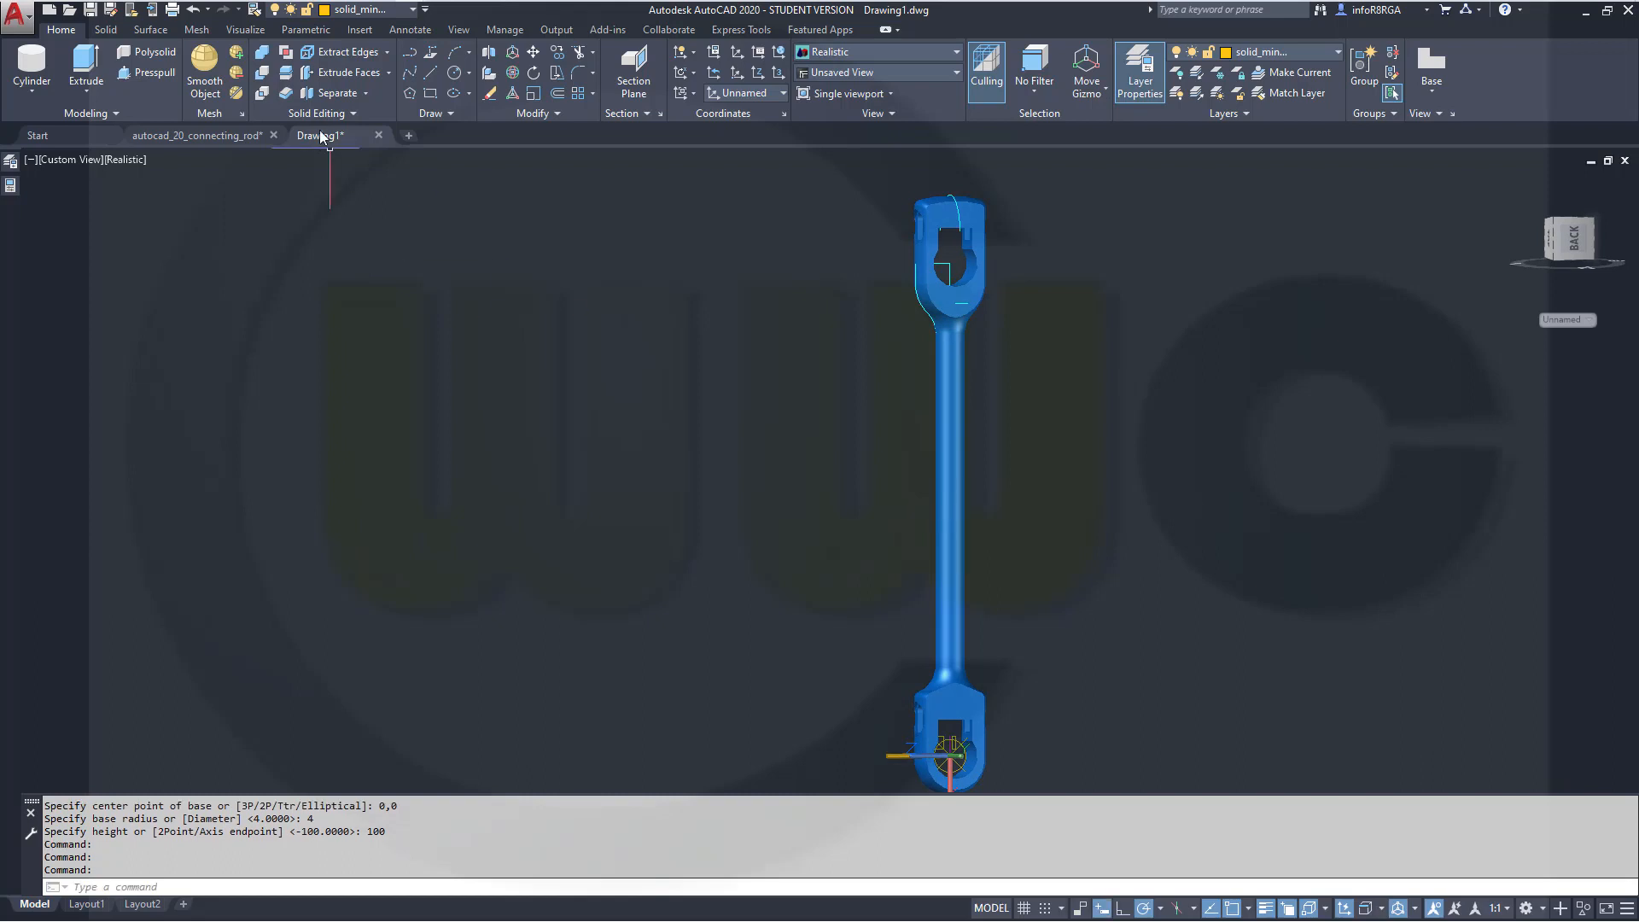
pyautogui.click(558, 56)
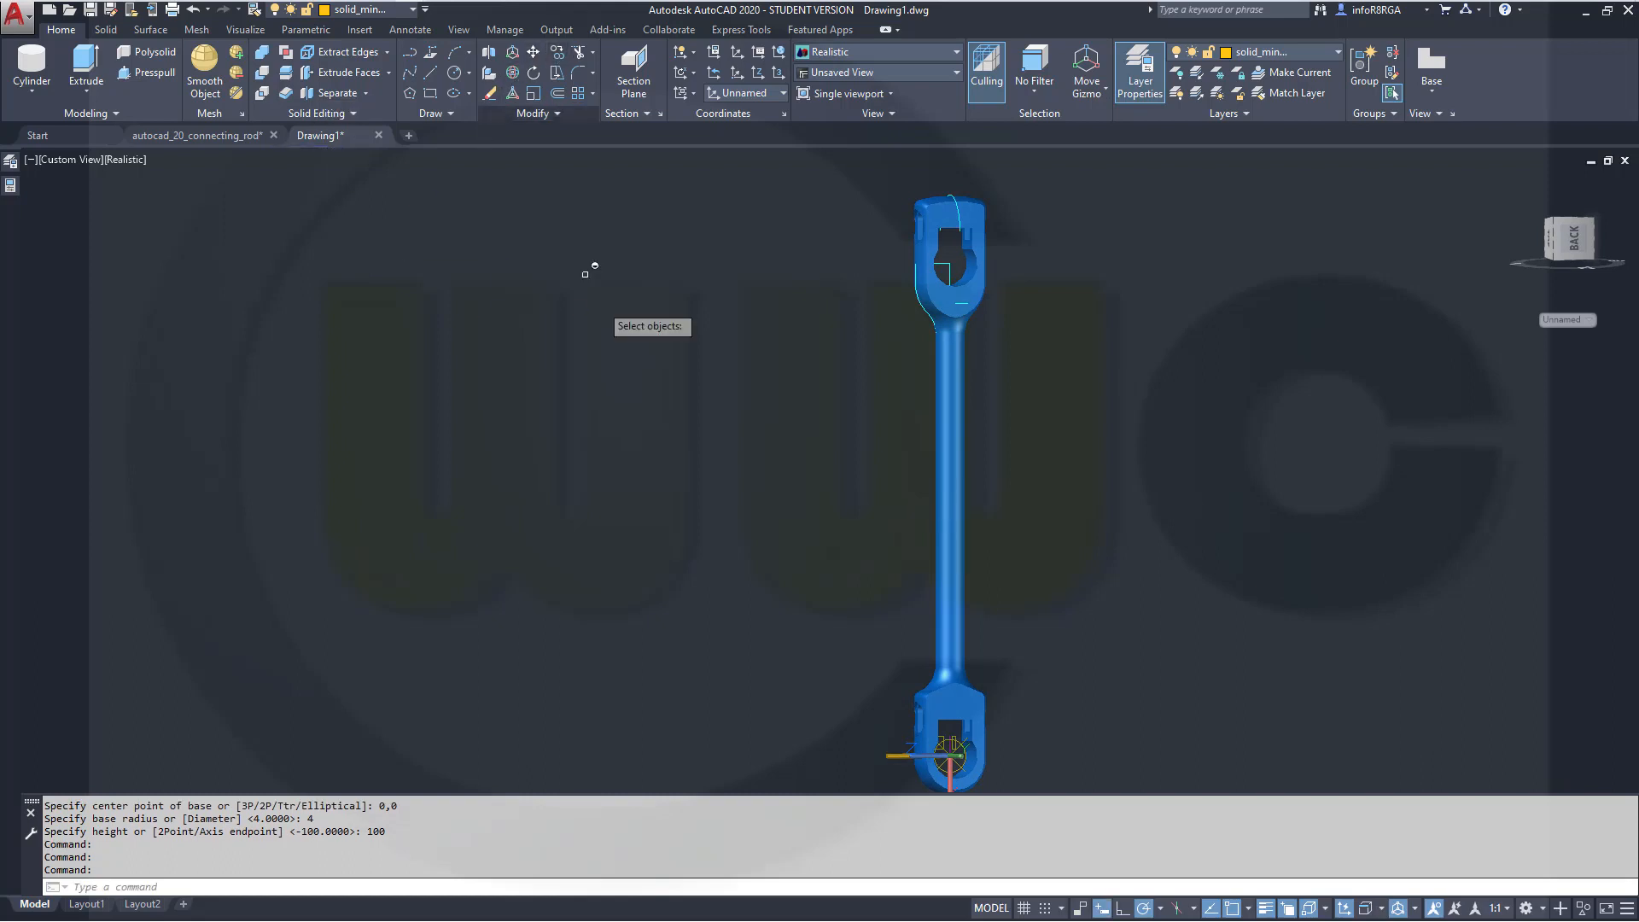
pyautogui.click(890, 755)
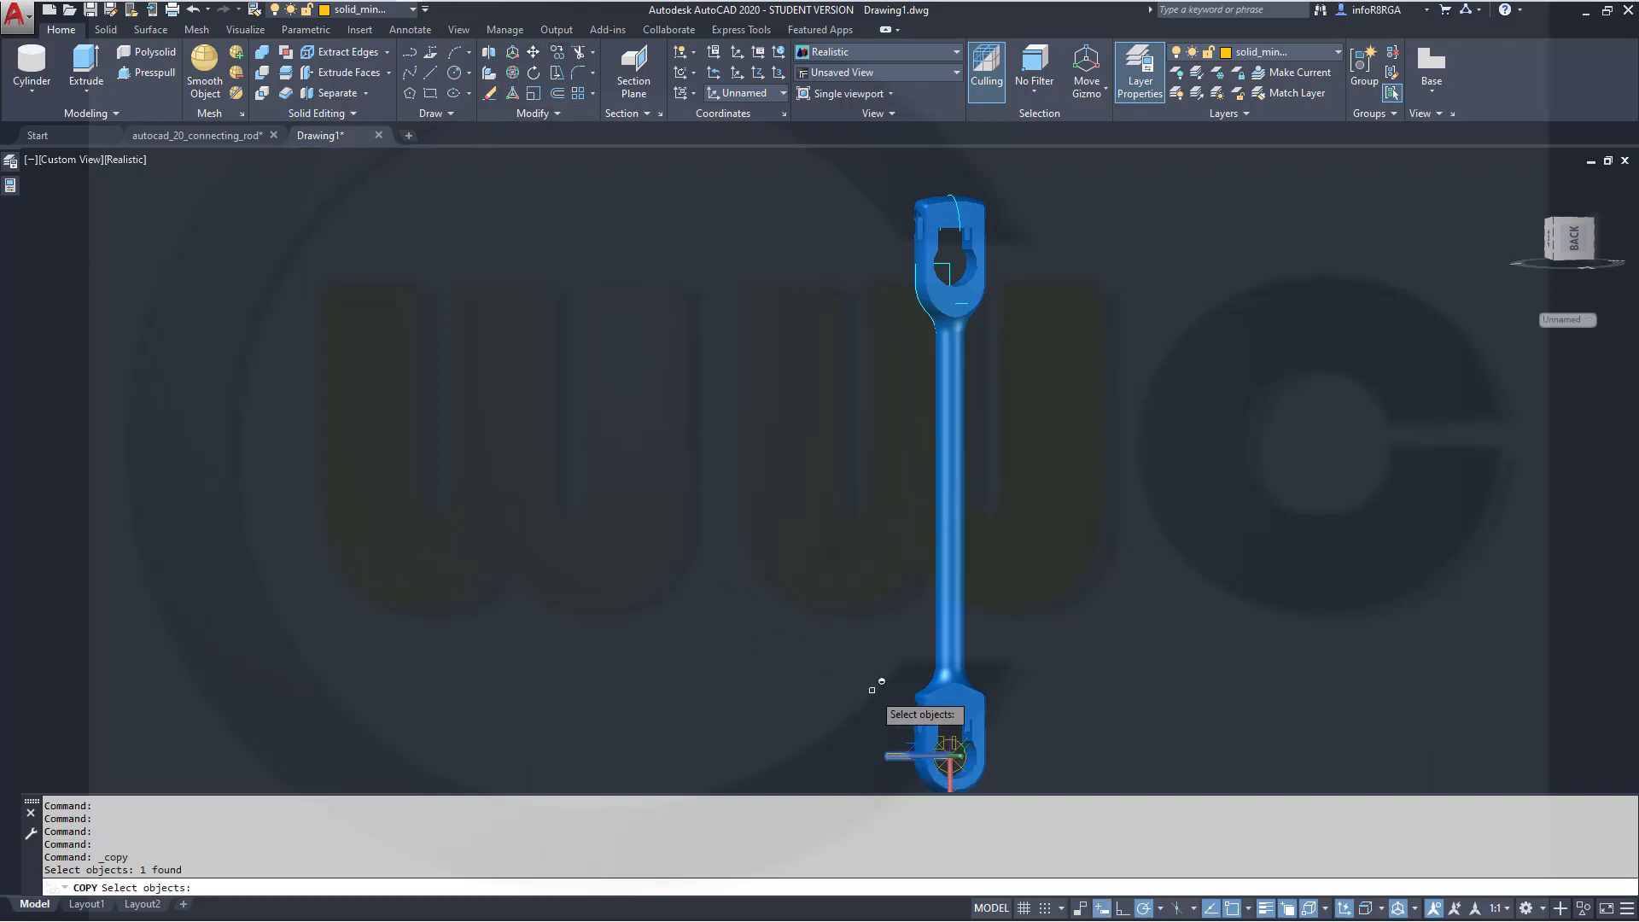
pyautogui.rightClick(829, 571)
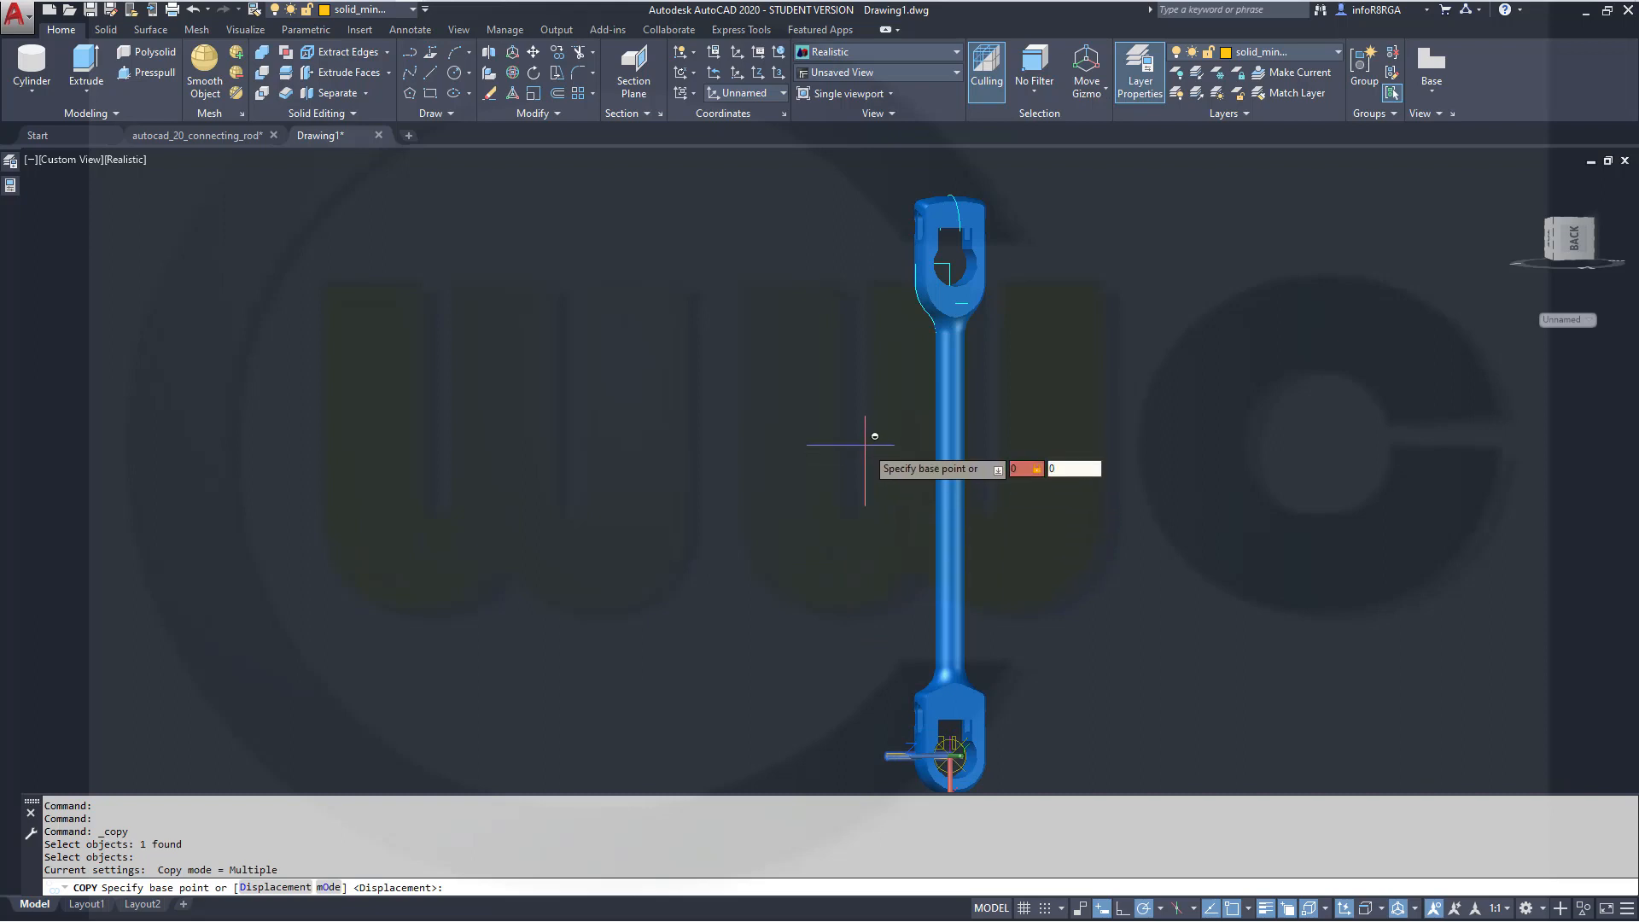
pyautogui.write('0,0')
pyautogui.press('Return')
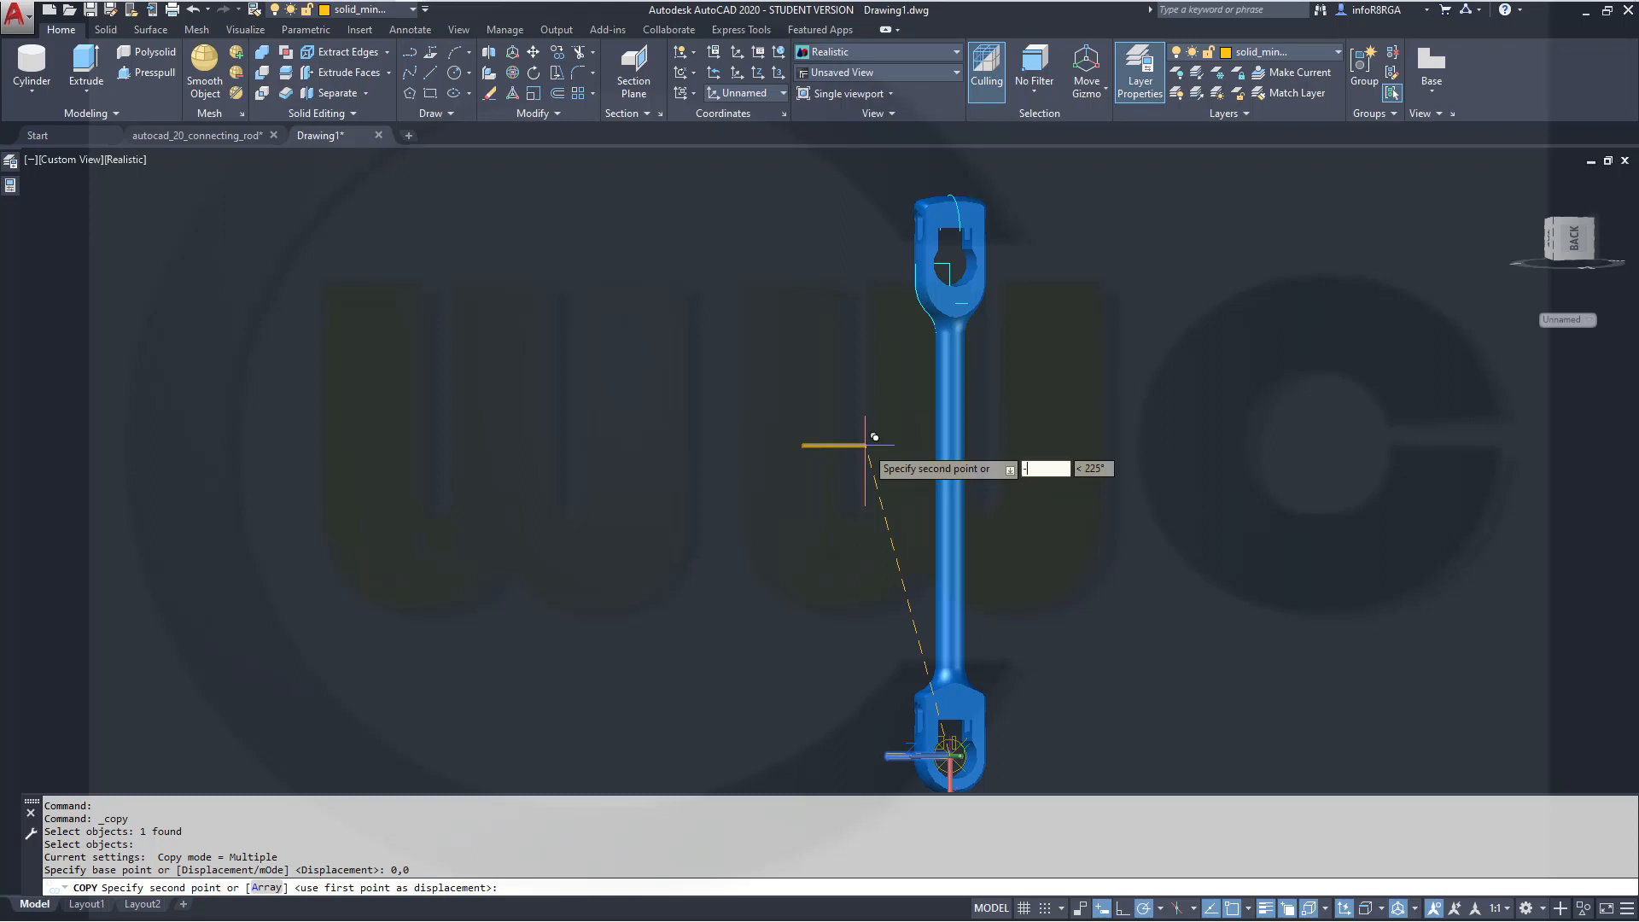
pyautogui.write('-750,')
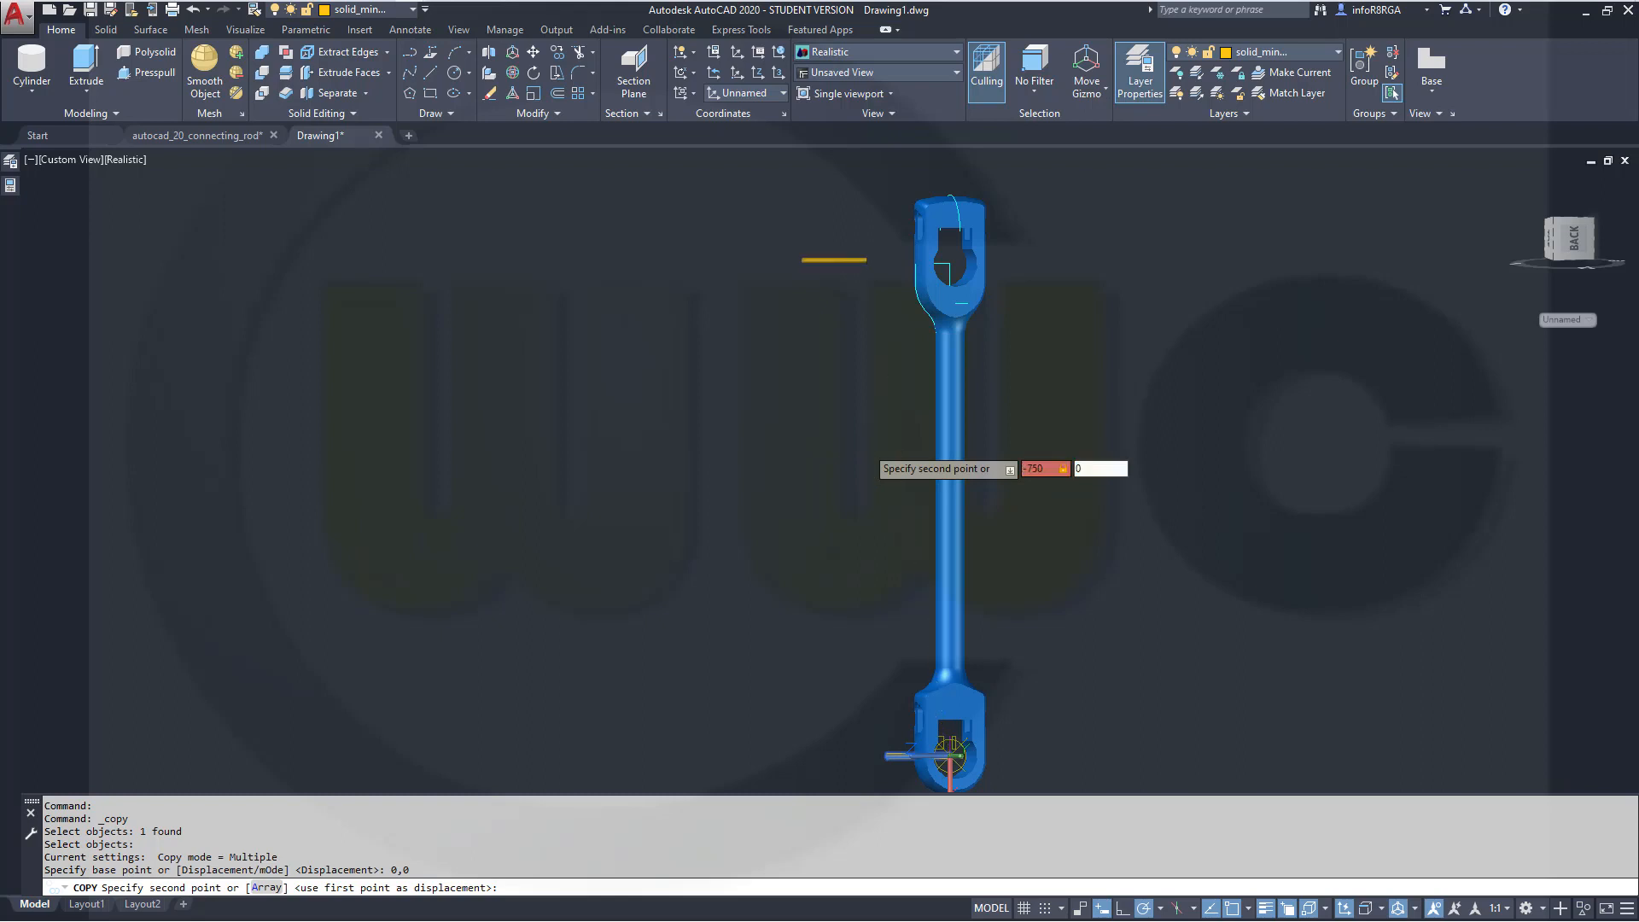
pyautogui.write('0')
pyautogui.press('Return')
pyautogui.press('Escape')
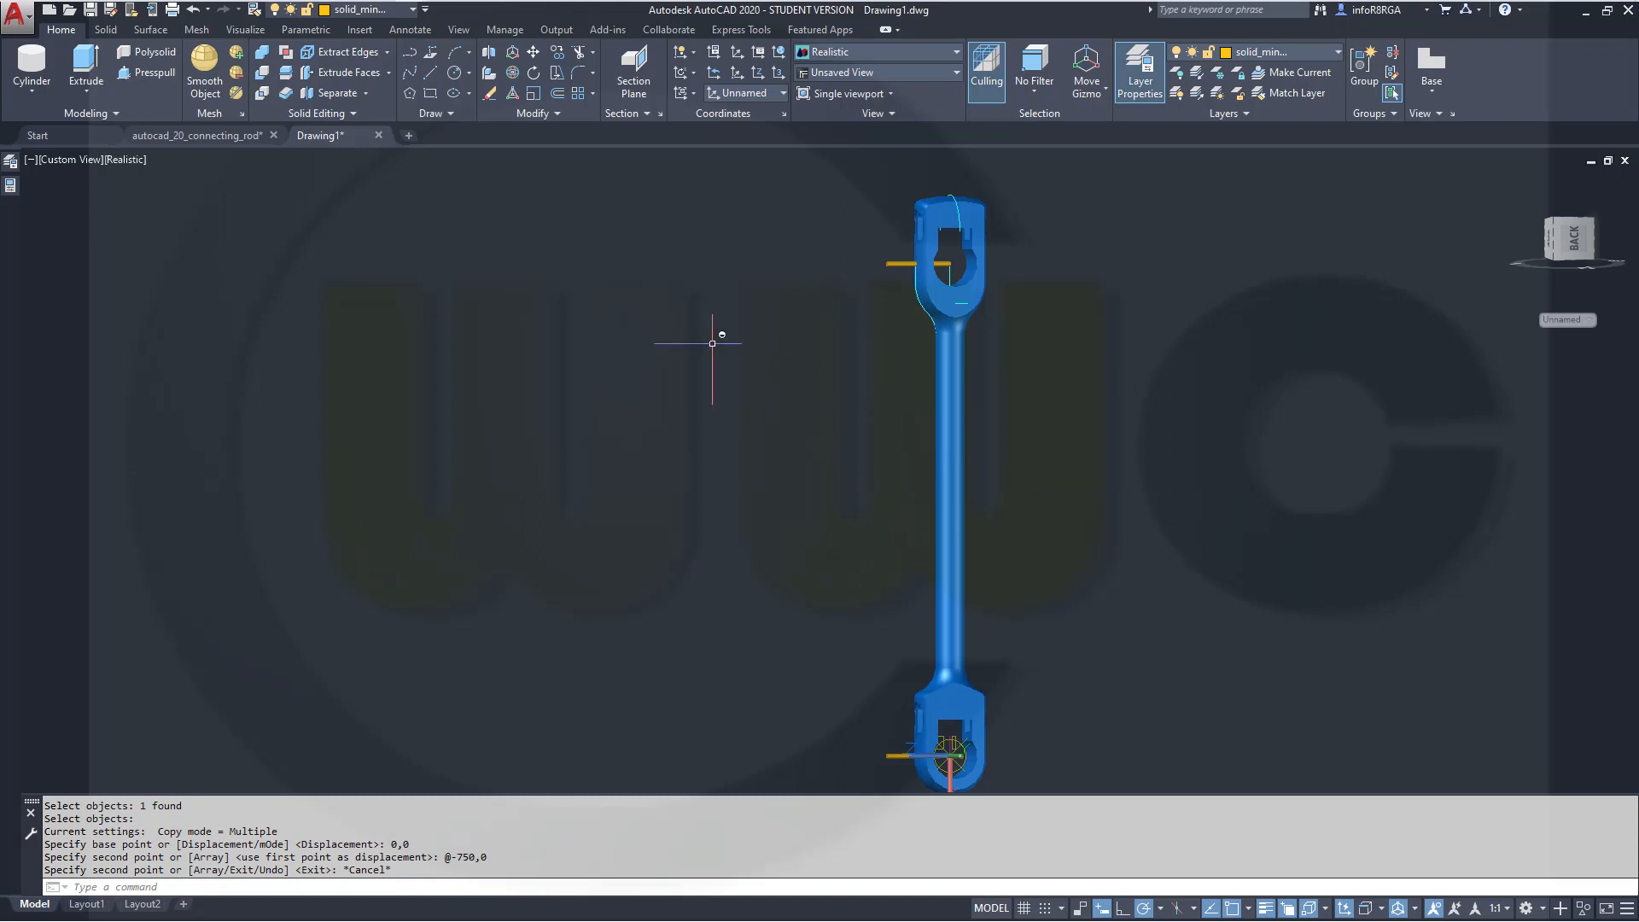
# Subtract both small cylinders from the connecting rod to cut holes through its two ends
pyautogui.click(262, 73)
pyautogui.click(956, 441)
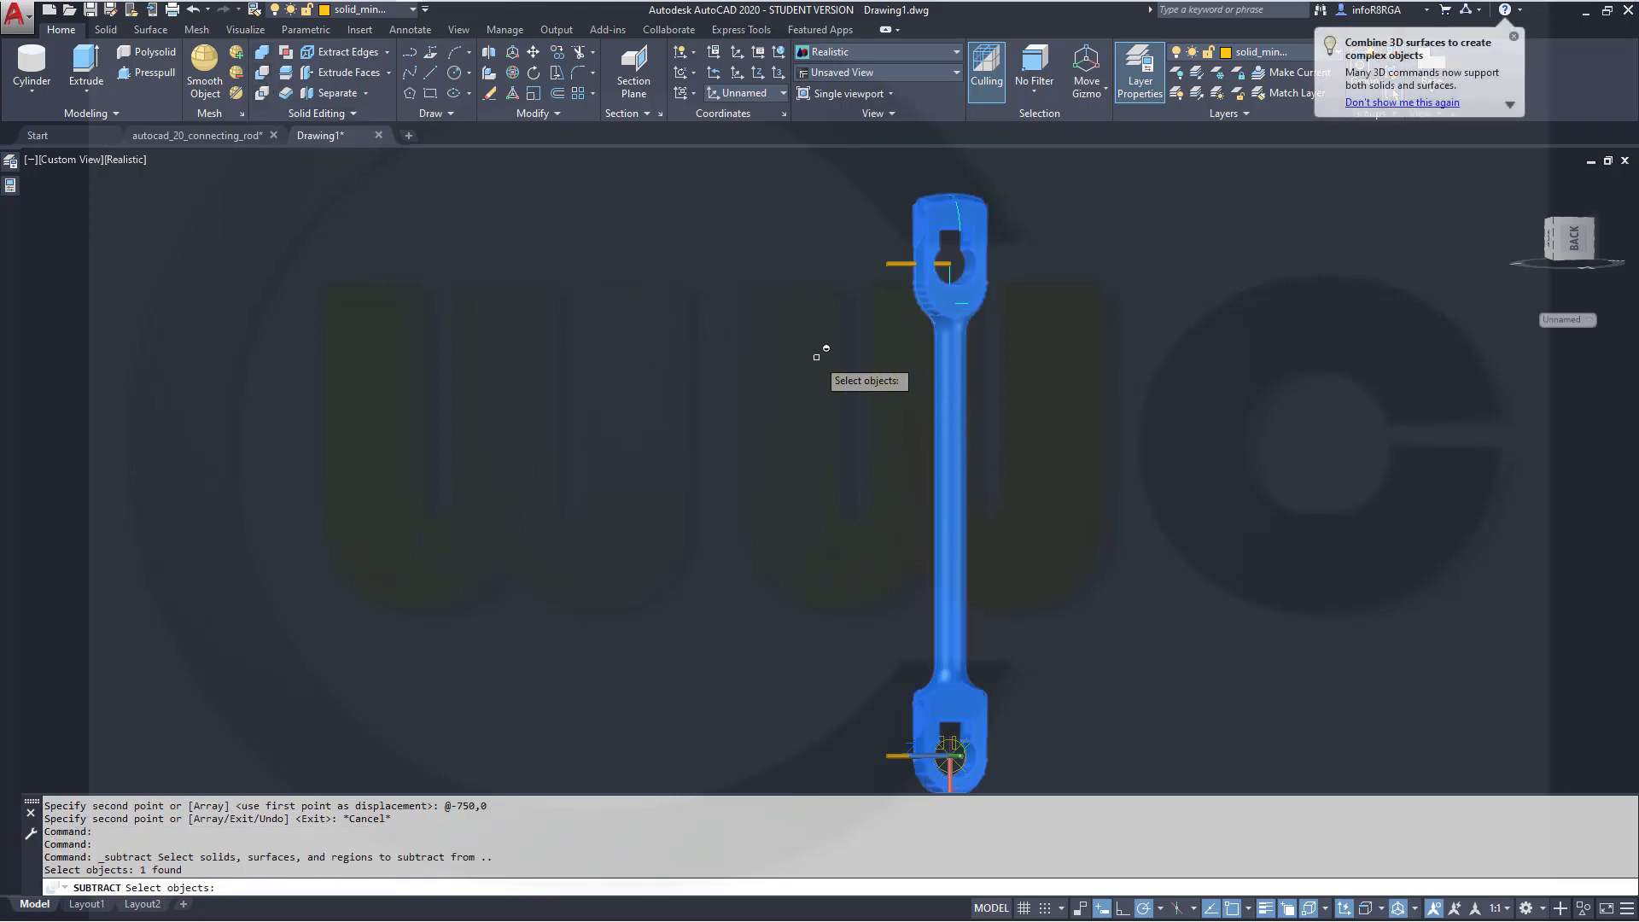
pyautogui.press('Return')
pyautogui.click(896, 264)
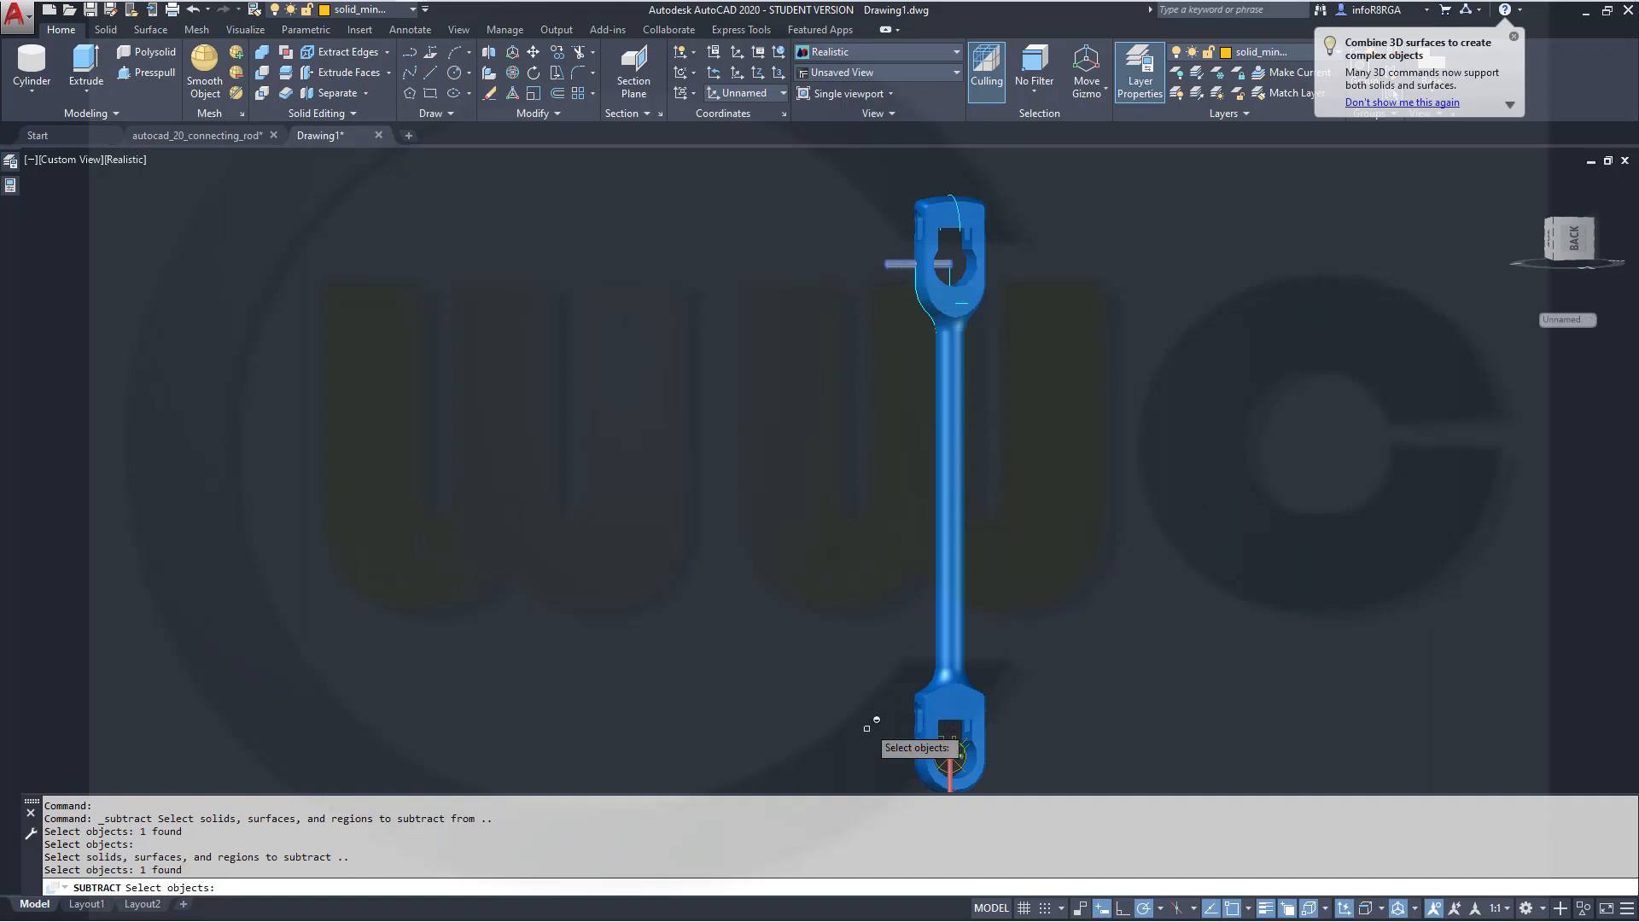
pyautogui.click(893, 753)
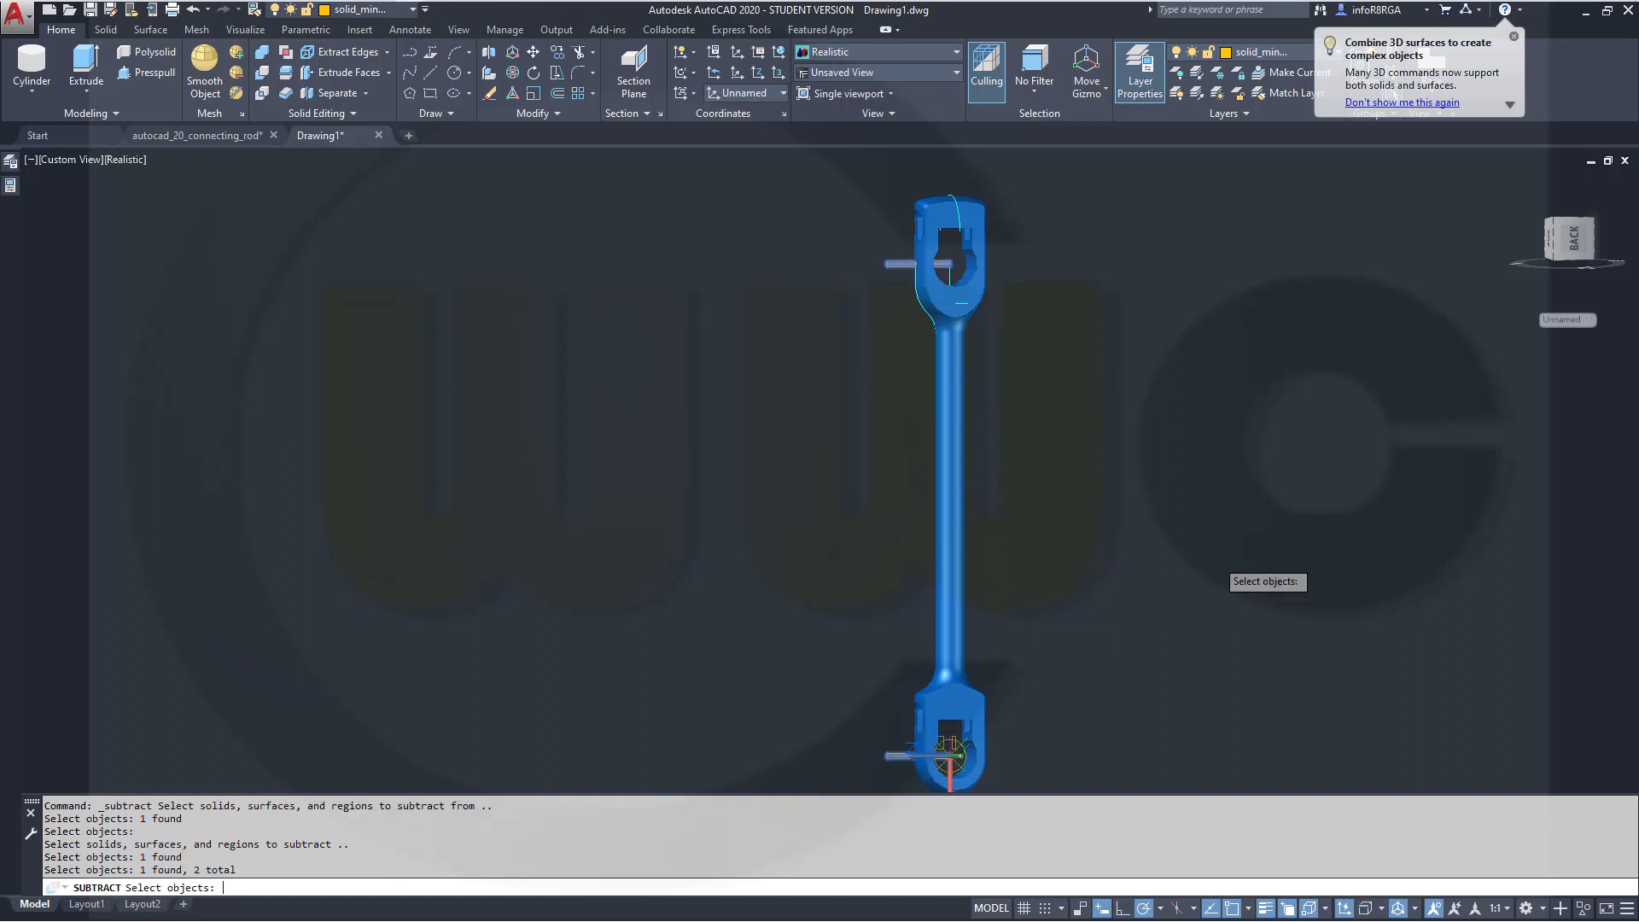
pyautogui.press('Return')
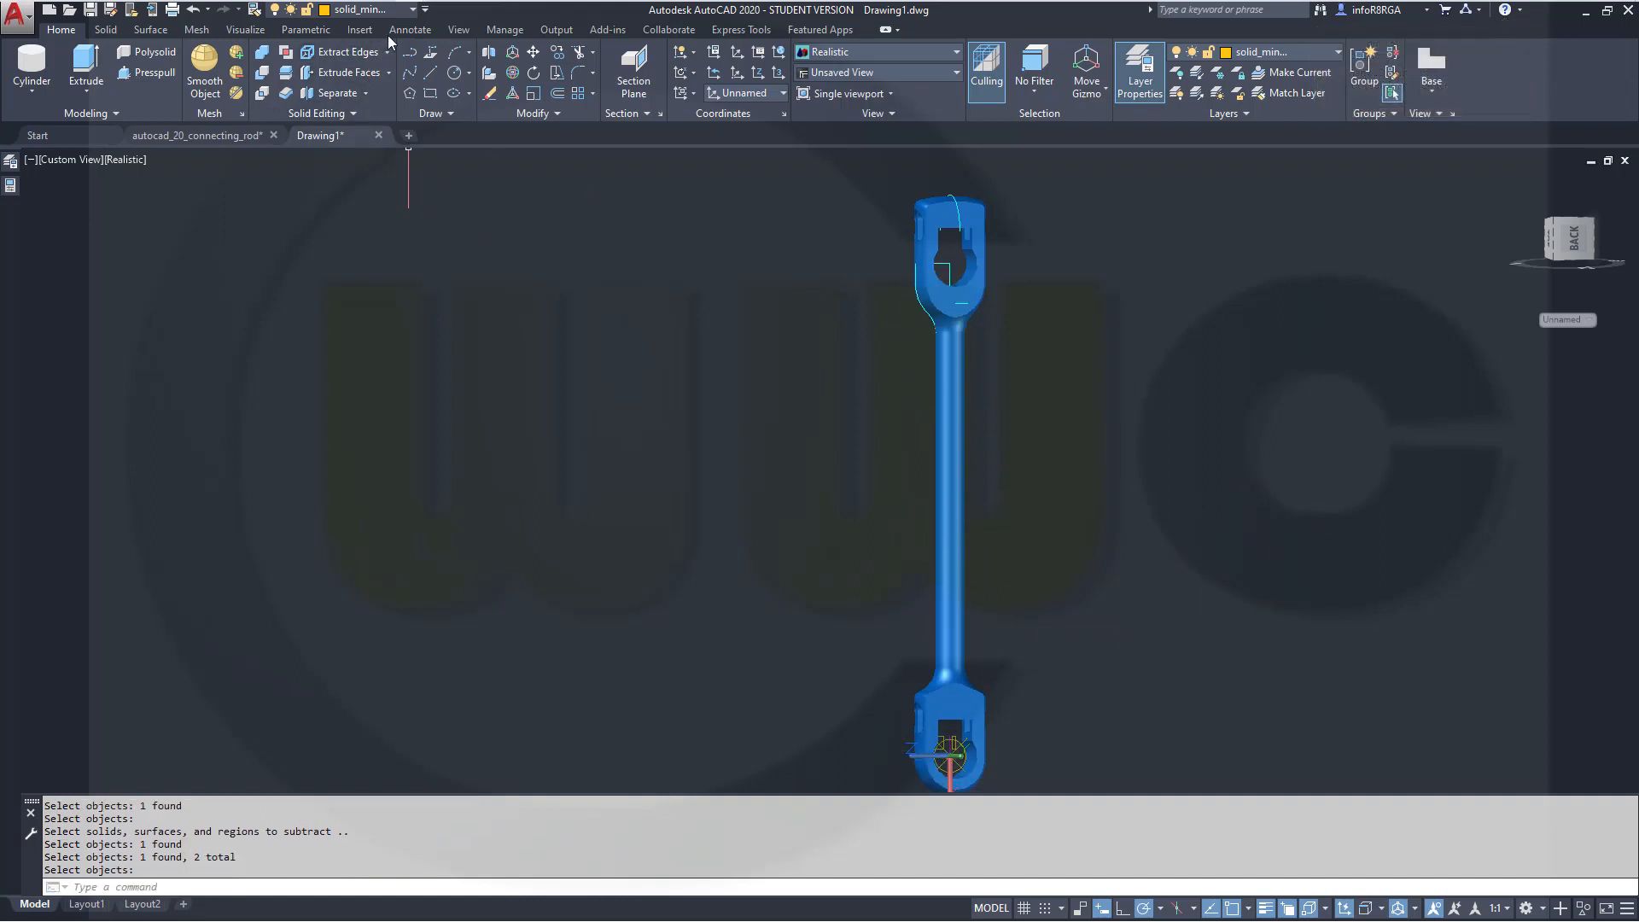
# Turn off the sketches layer and orbit around the connecting rod to inspect its ends
pyautogui.click(412, 11)
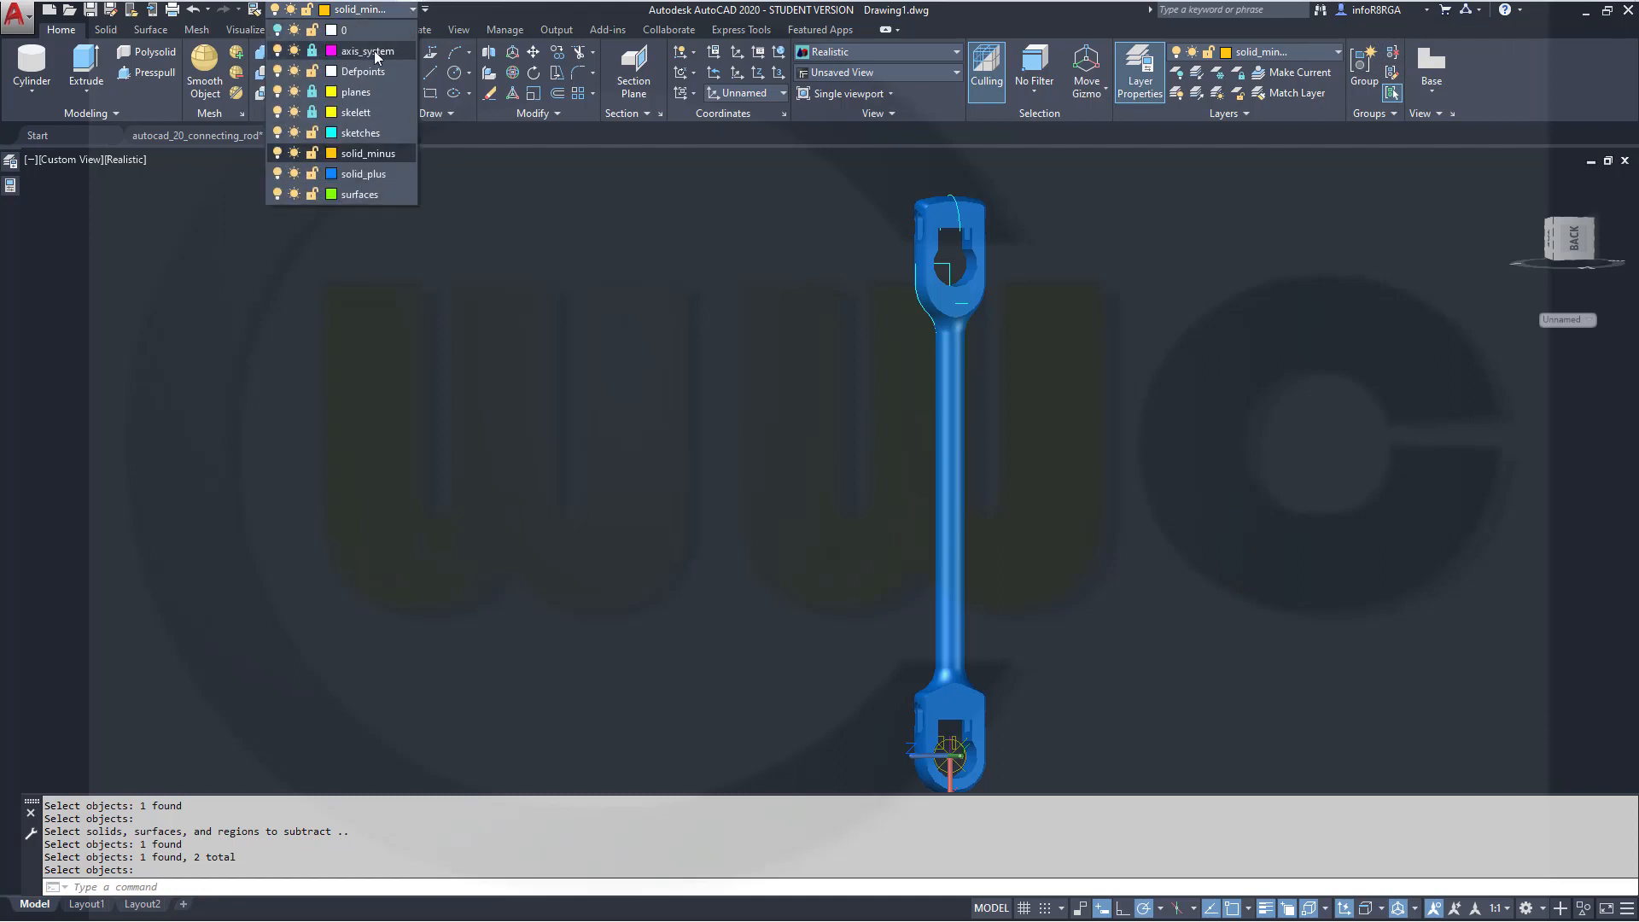
pyautogui.click(279, 133)
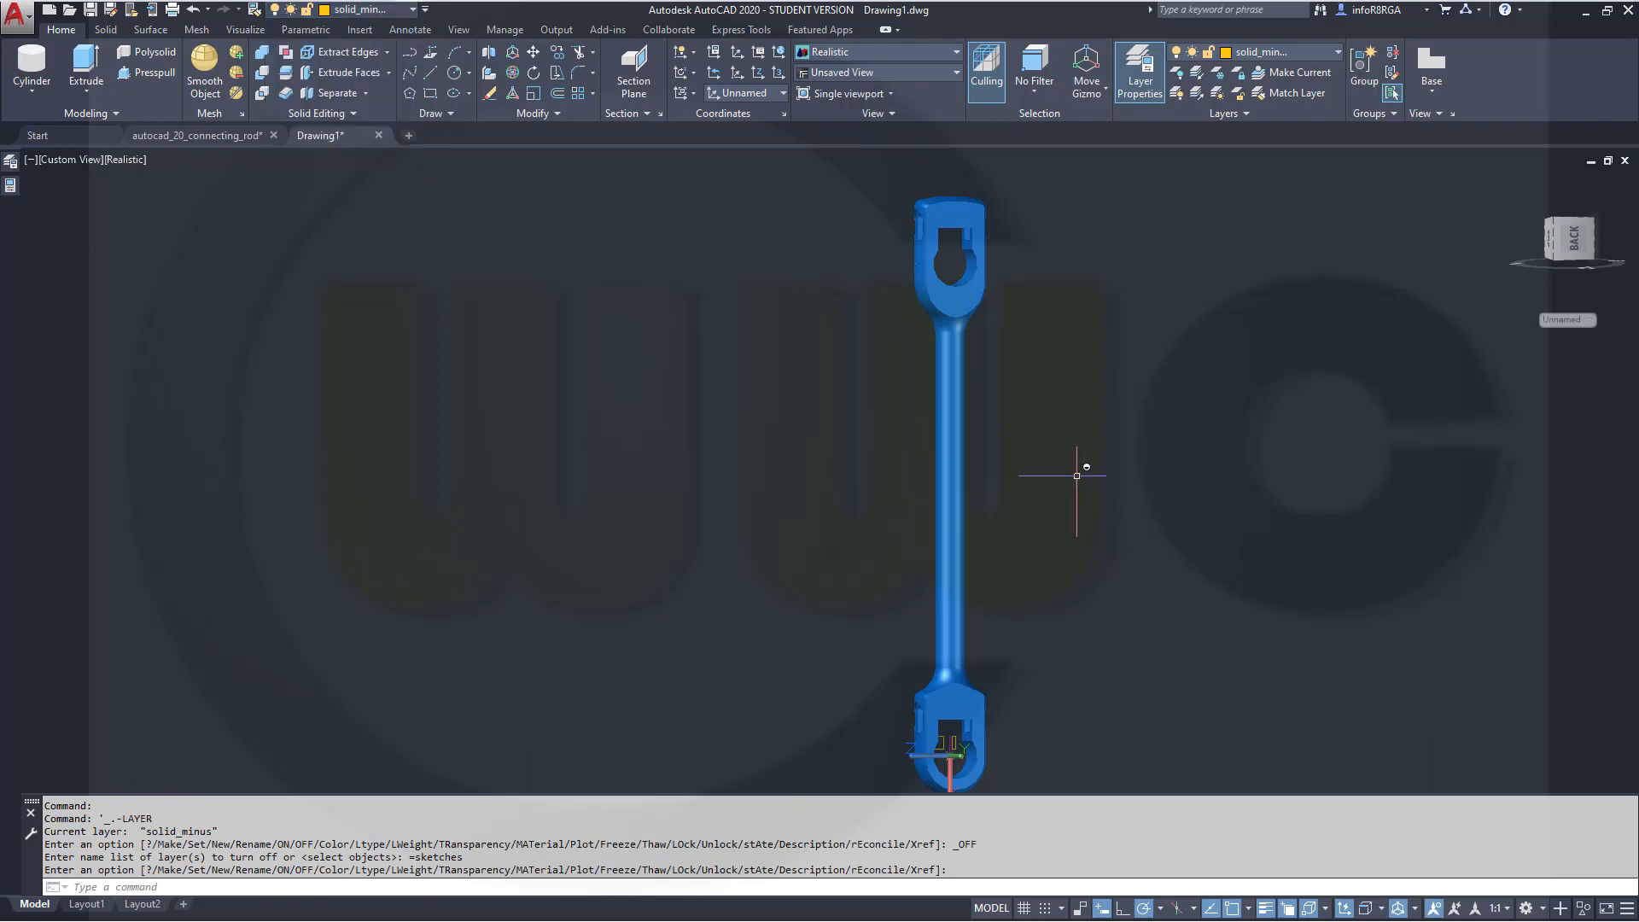
pyautogui.keyDown('shift'); pyautogui.moveTo(1076, 475); pyautogui.dragTo(295, 444, button='middle'); pyautogui.keyUp('shift')
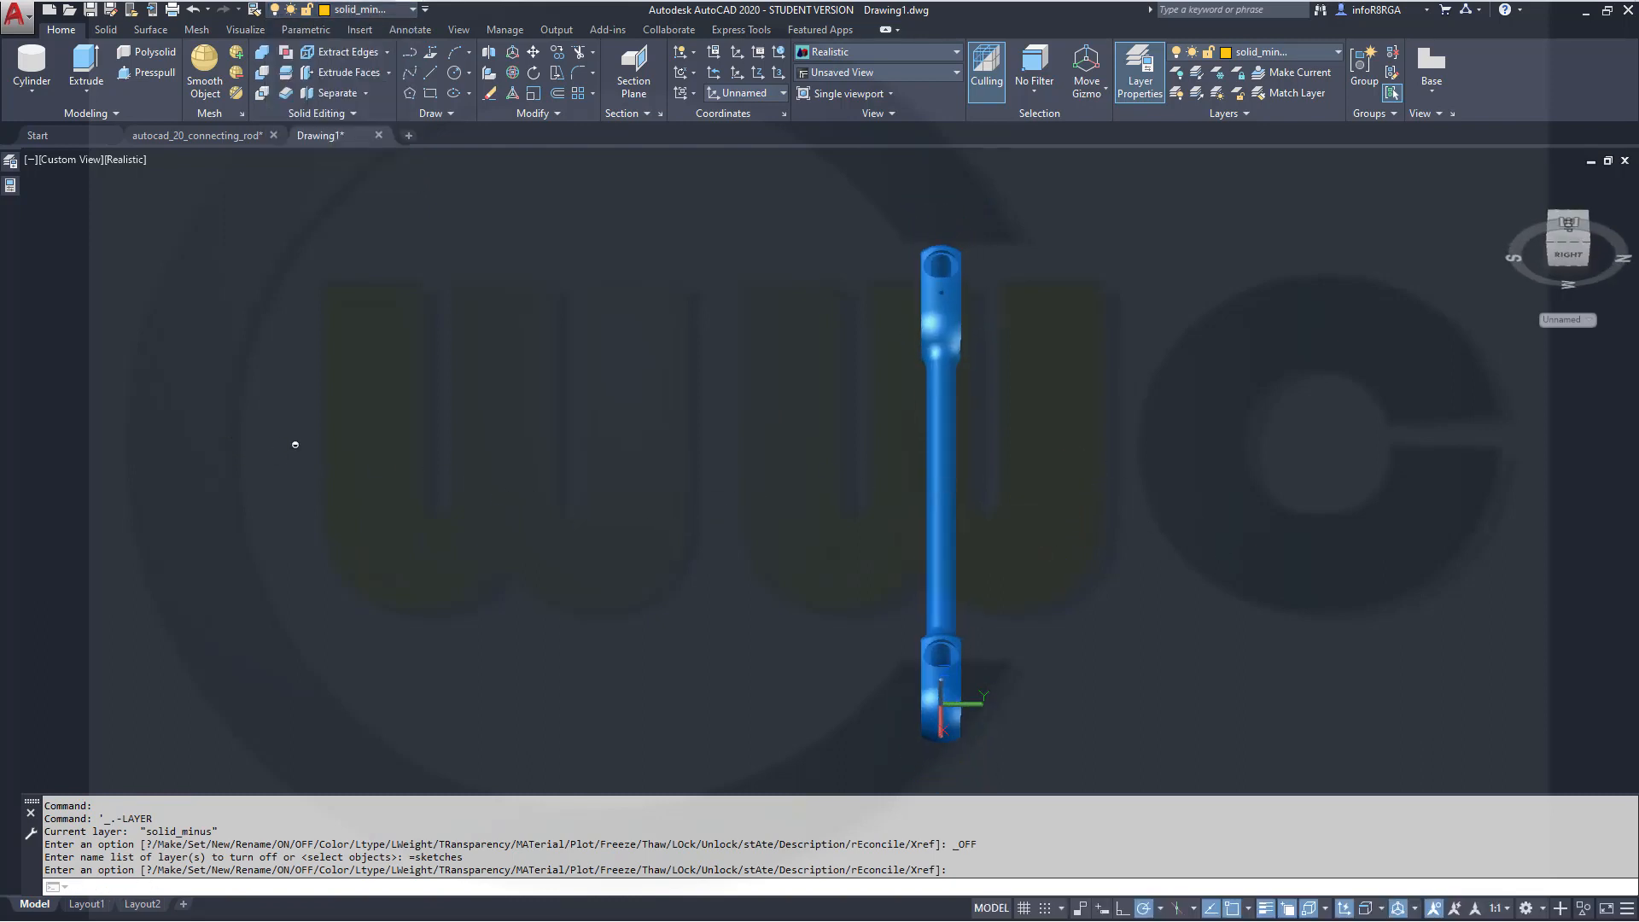
pyautogui.keyDown('shift'); pyautogui.moveTo(1048, 648); pyautogui.dragTo(1007, 623, button='middle'); pyautogui.keyUp('shift')
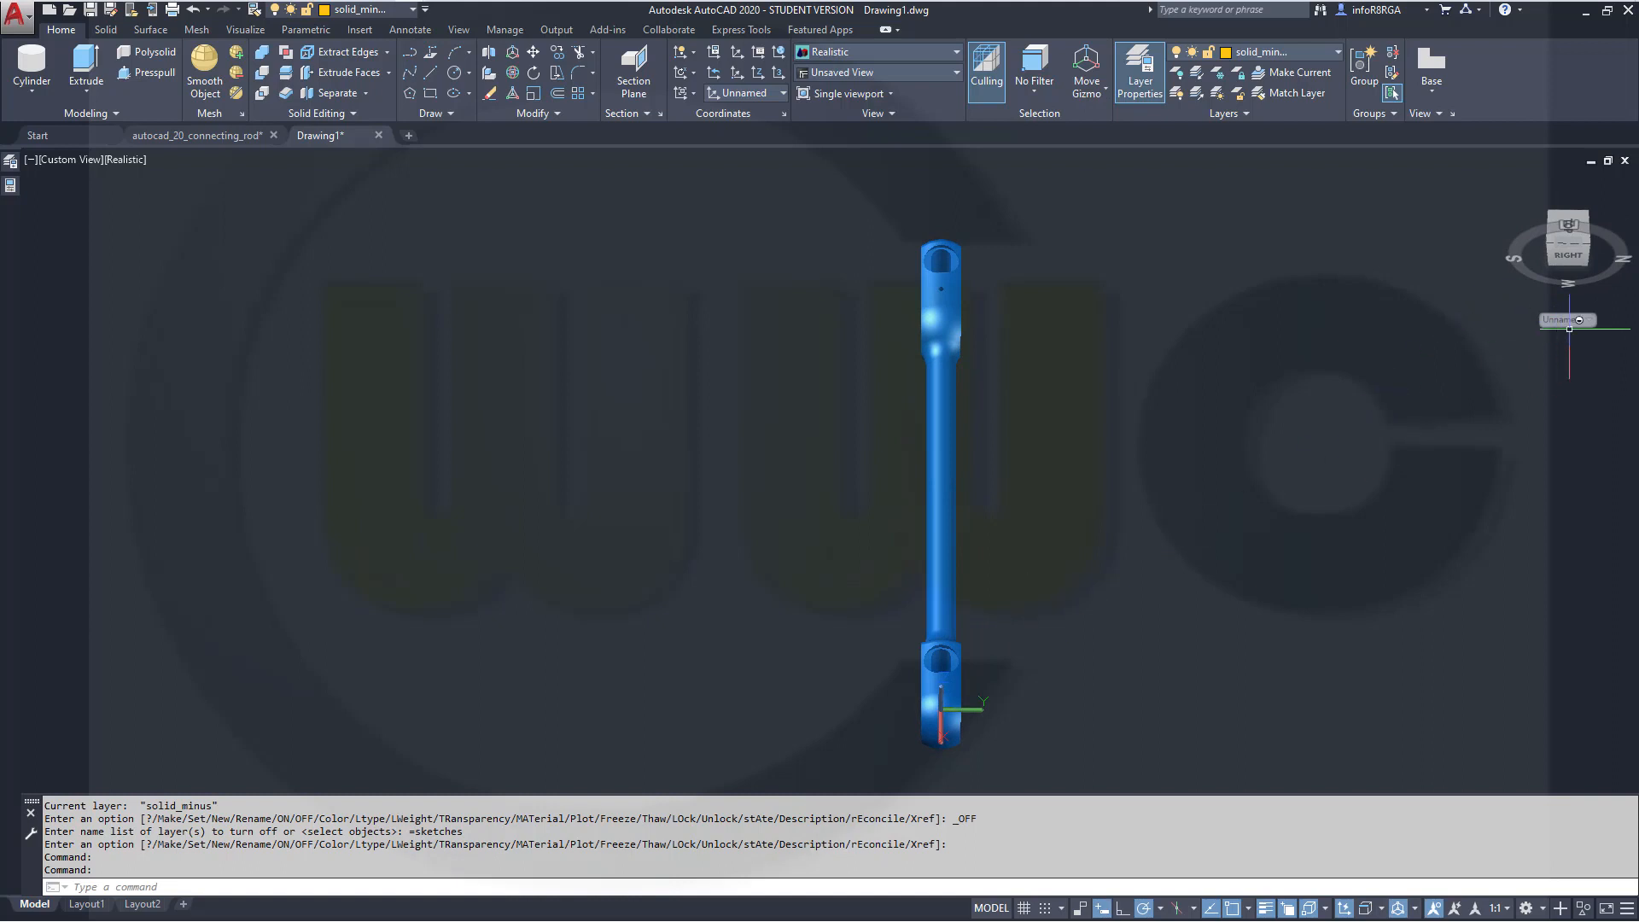
pyautogui.click(1592, 318)
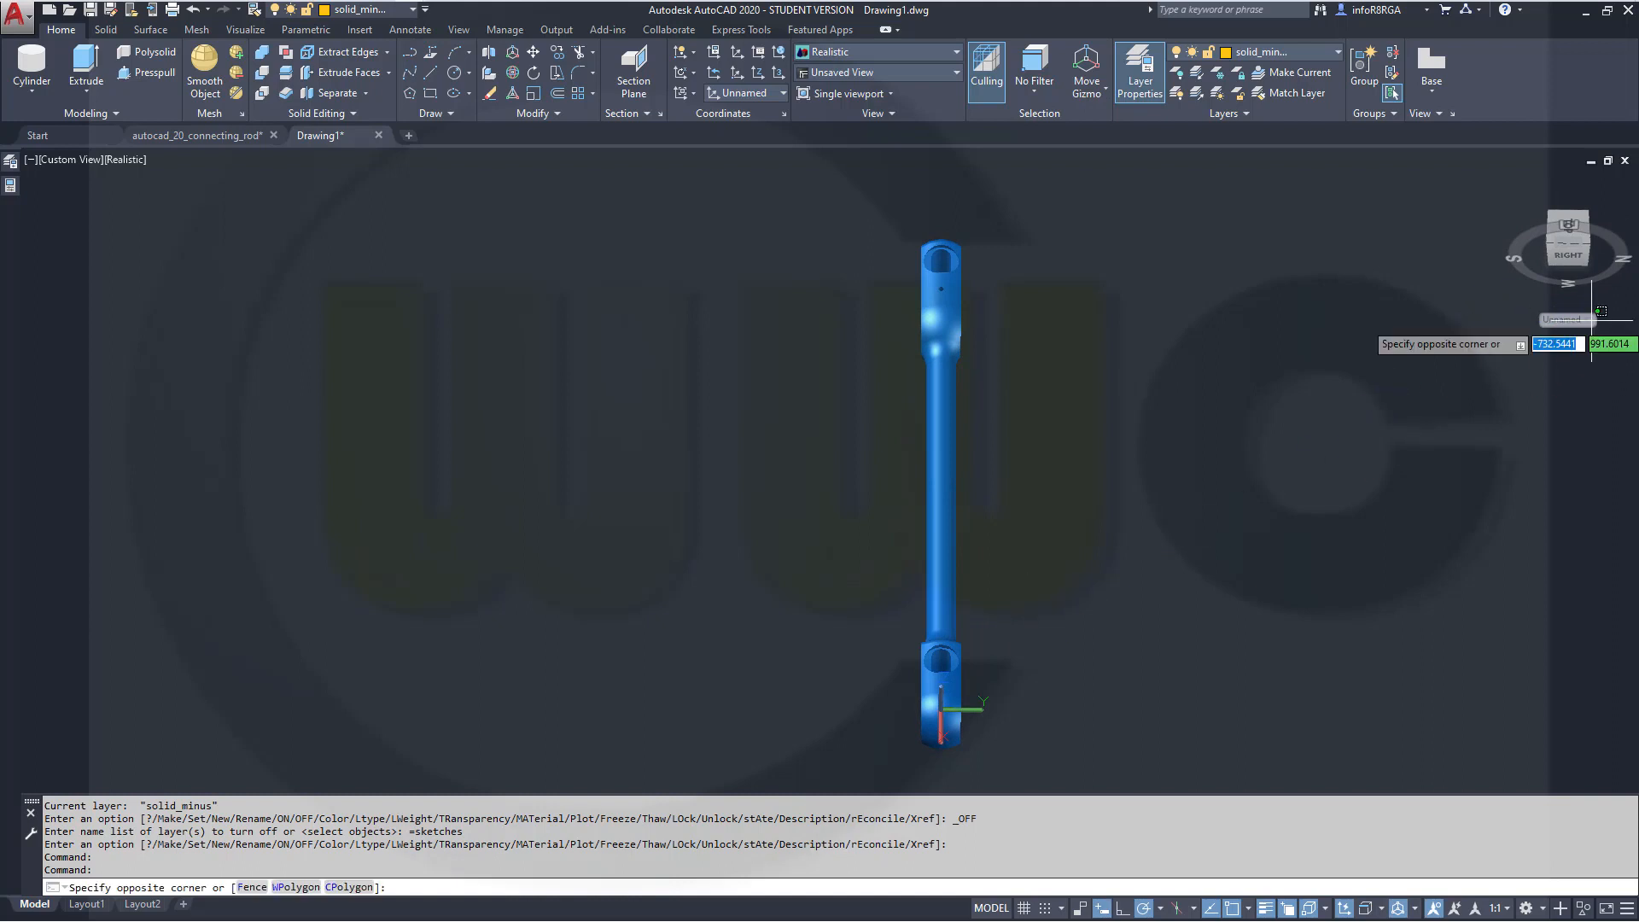
pyautogui.press('Escape')
pyautogui.keyDown('shift'); pyautogui.moveTo(1024, 634); pyautogui.dragTo(1039, 589, button='middle'); pyautogui.keyUp('shift')
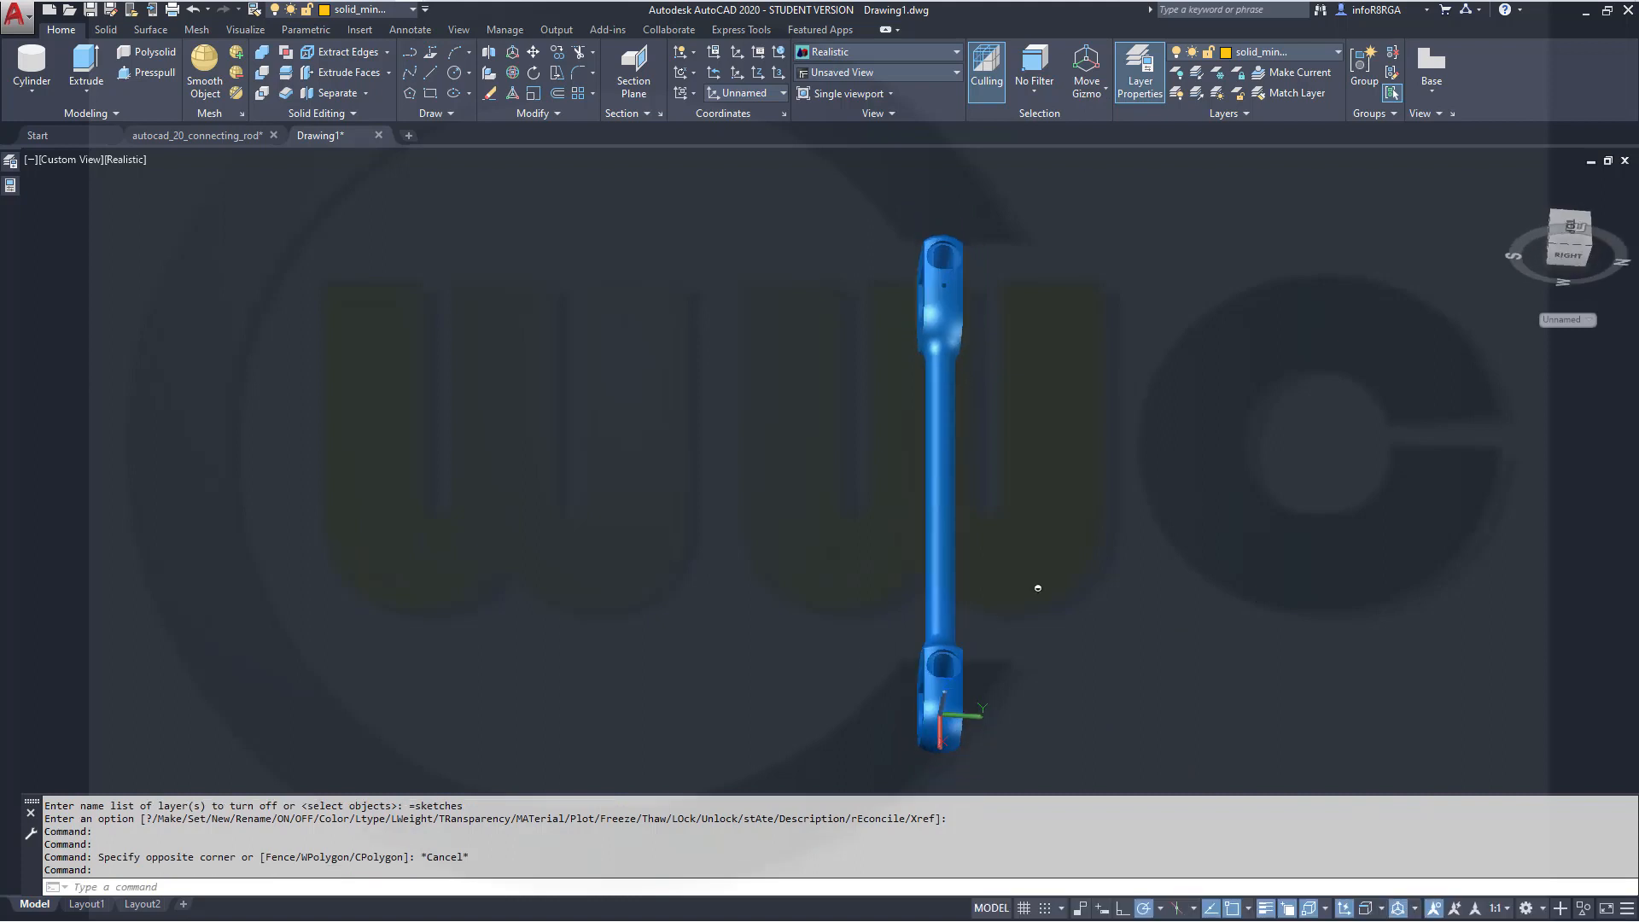
pyautogui.moveTo(1459, 262)
pyautogui.keyDown('shift'); pyautogui.mouseDown(button='middle')
pyautogui.moveTo(1309, 286)
pyautogui.moveTo(1240, 318)
pyautogui.moveTo(999, 313)
pyautogui.moveTo(996, 256)
pyautogui.moveTo(1016, 264)
pyautogui.mouseUp(button='middle'); pyautogui.keyUp('shift')
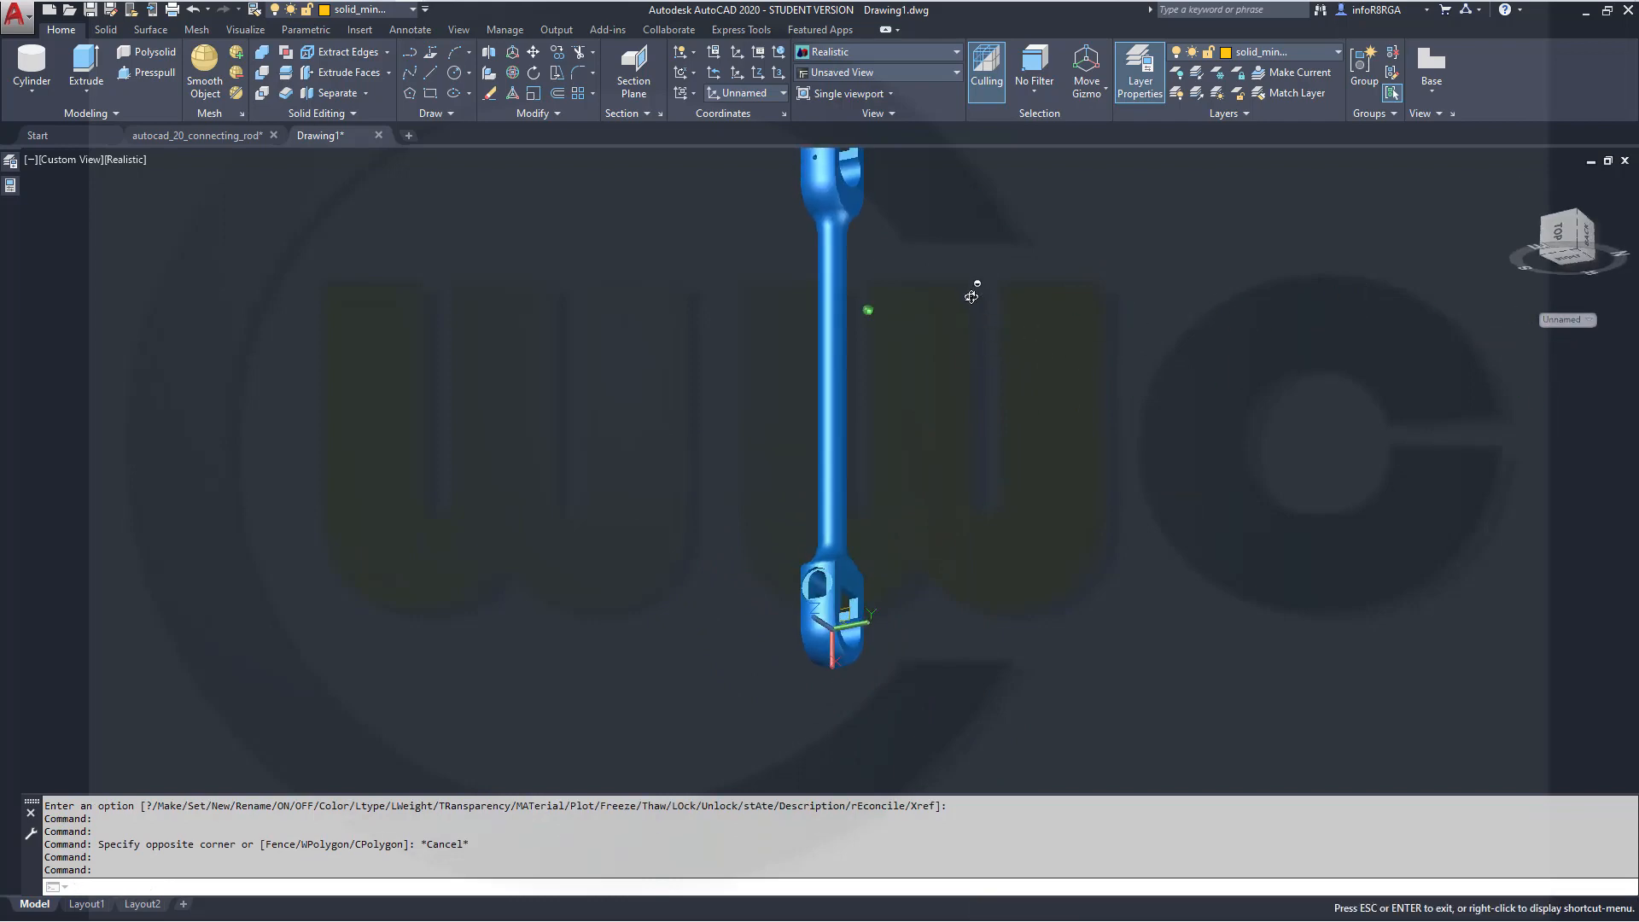